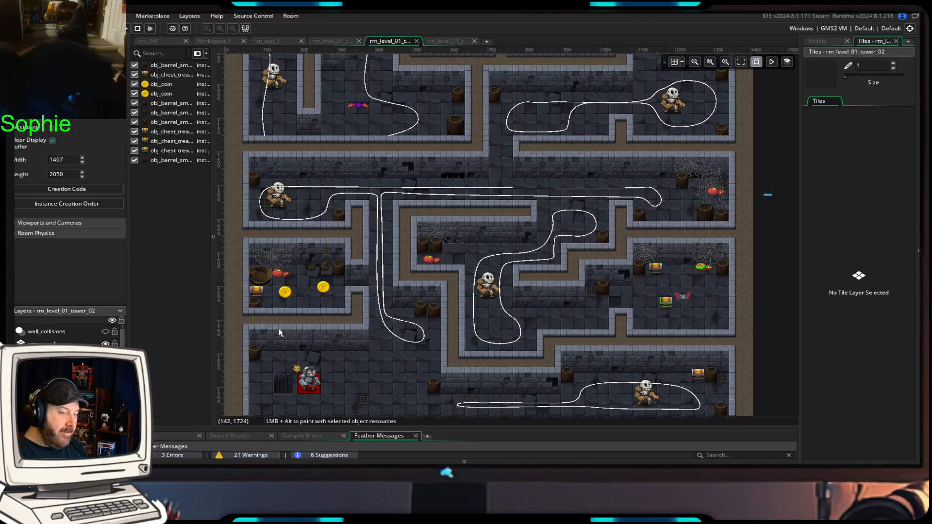
scroll(367, 295, down, 1)
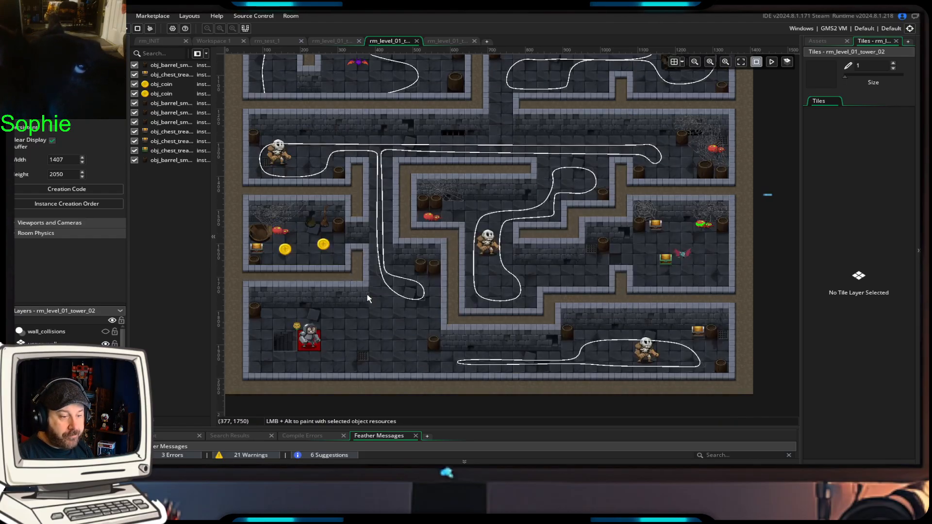
ctrl+scroll(367, 294, down, 2)
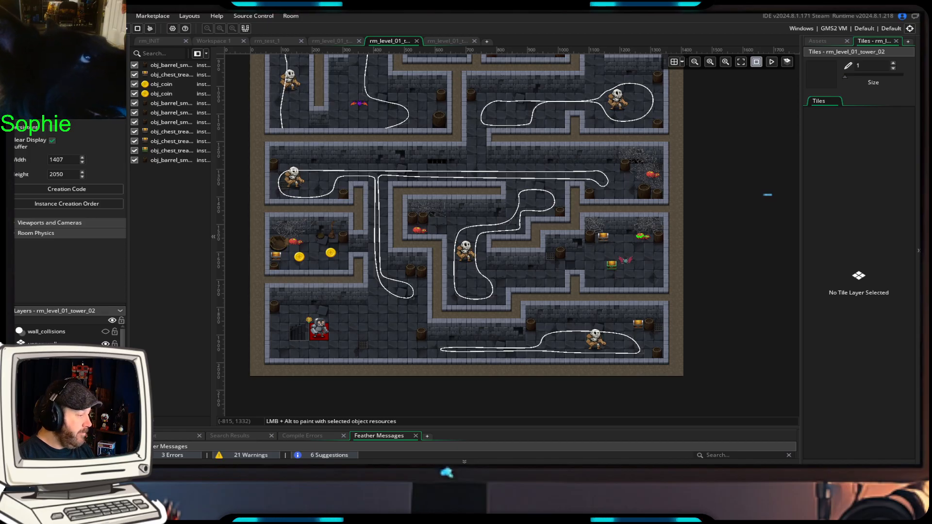
Switch to the browser and look through the asset bundles offered on the GameMaker bundles page
key(alt+Tab)
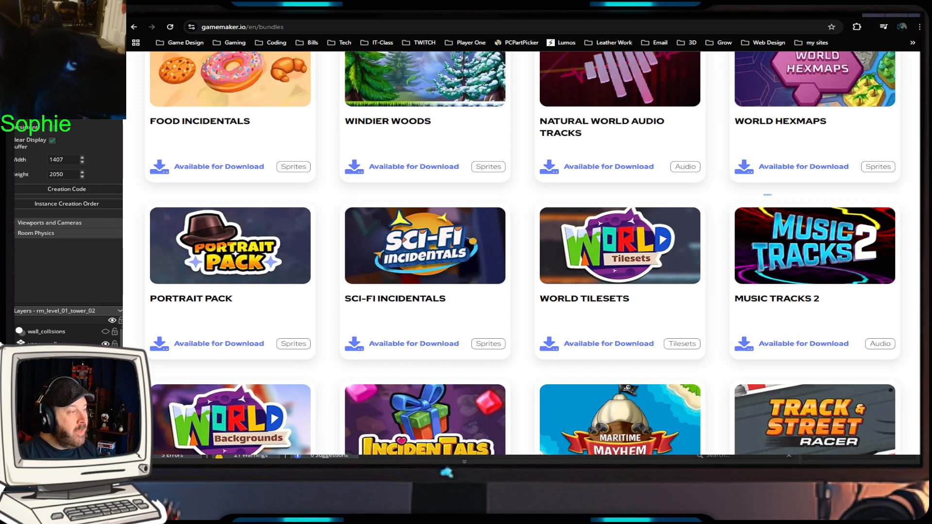
scroll(424, 432, up, 6)
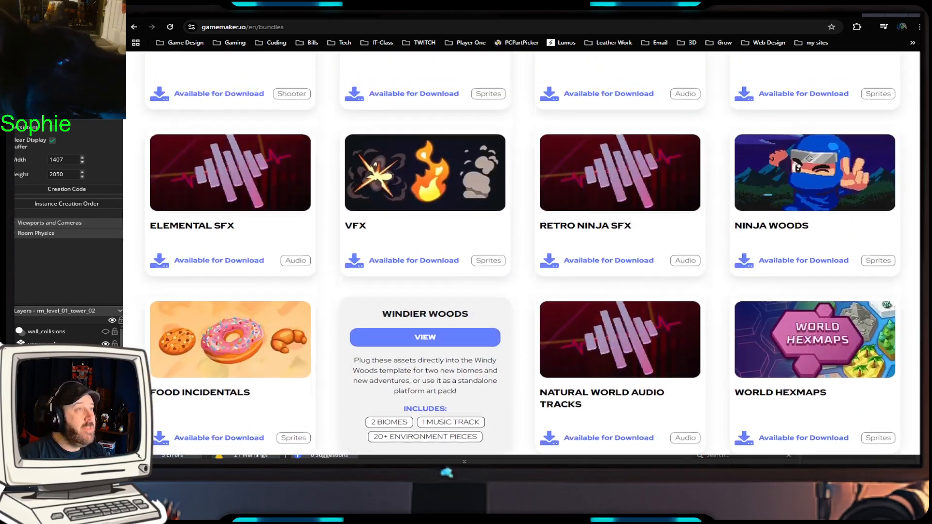
scroll(523, 252, up, 8)
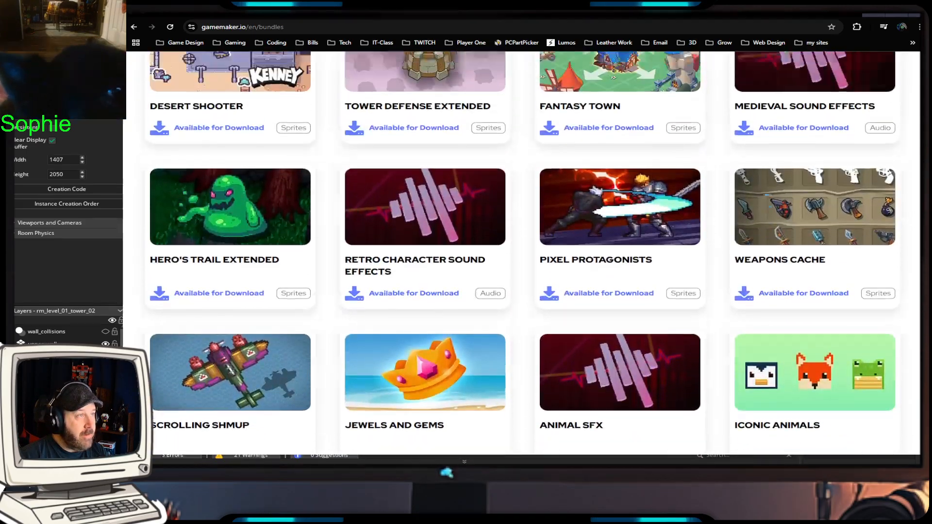
scroll(523, 253, up, 5)
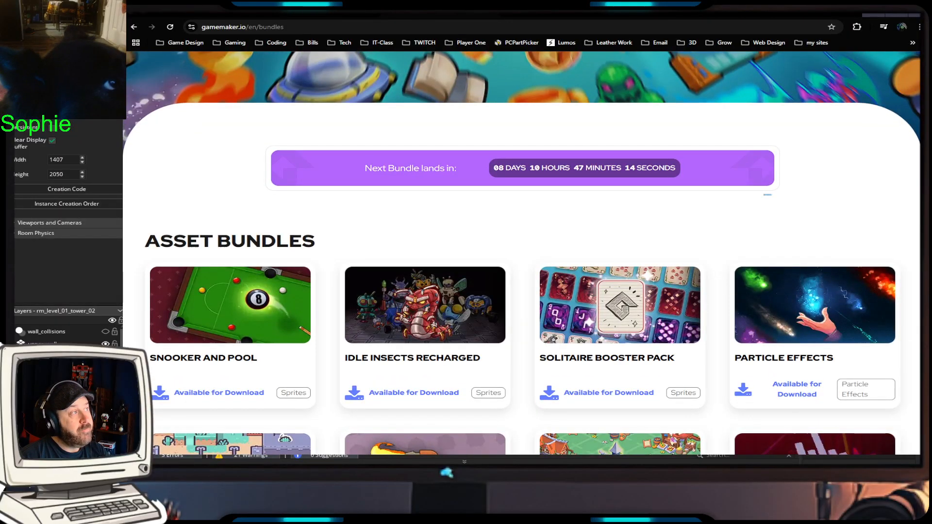
scroll(522, 253, up, 4)
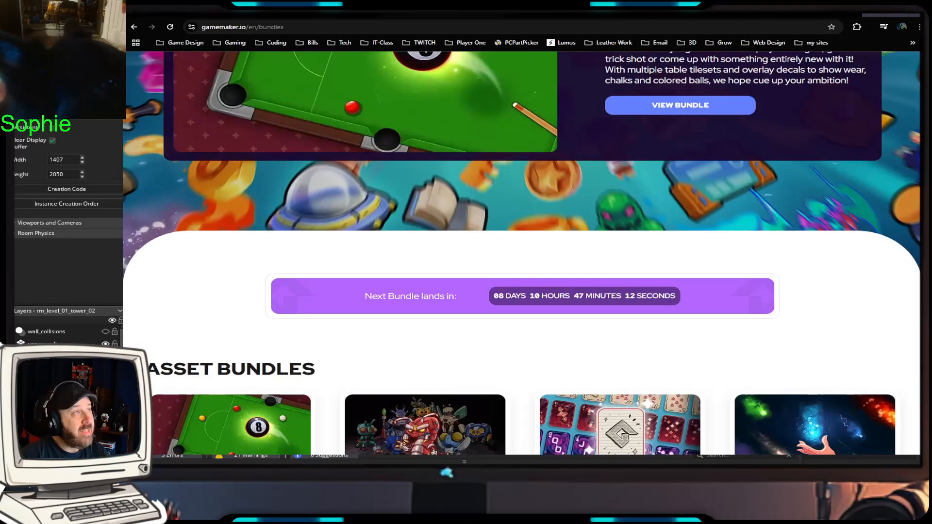
scroll(522, 253, up, 2)
scroll(522, 252, down, 2)
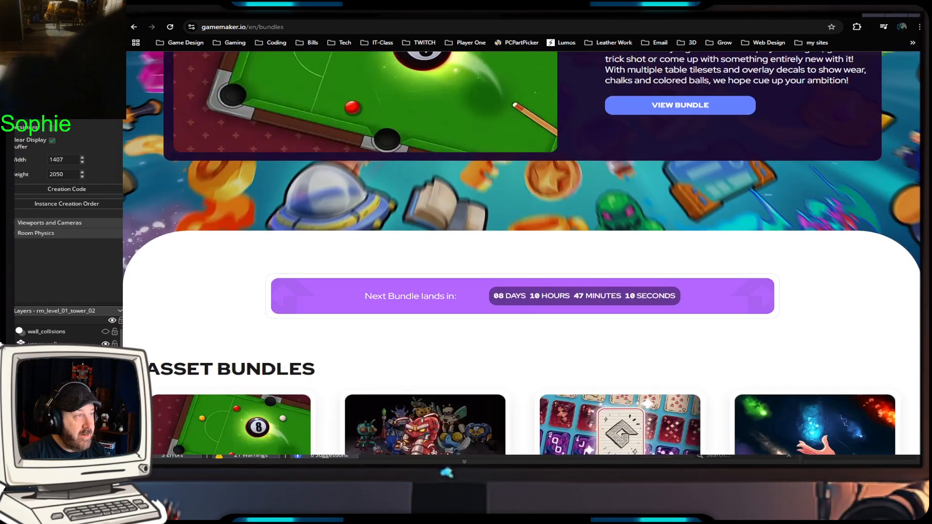
scroll(522, 252, up, 4)
scroll(522, 253, down, 1)
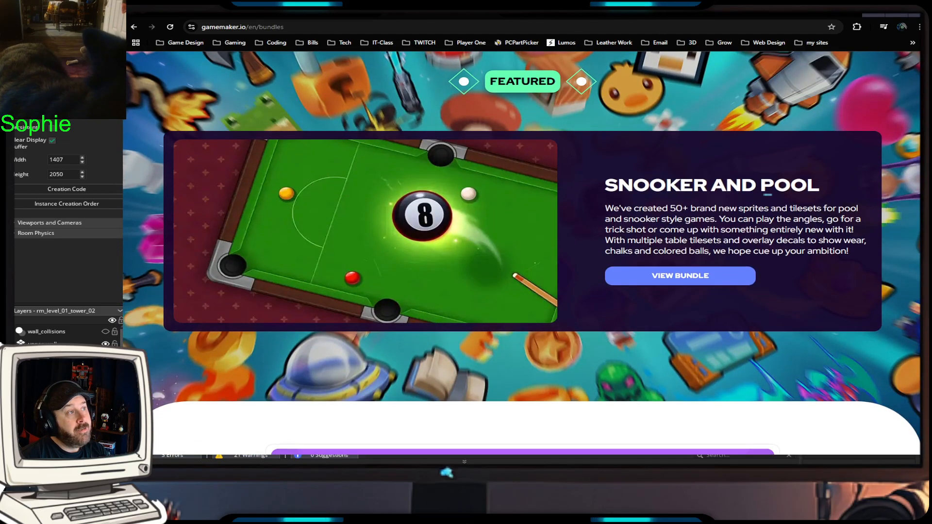
scroll(522, 252, down, 6)
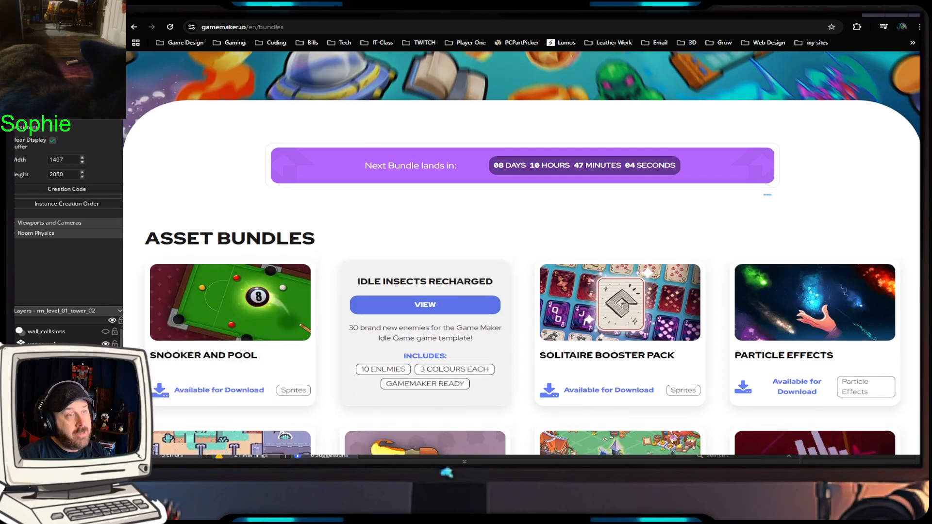
scroll(425, 228, down, 5)
scroll(425, 228, up, 2)
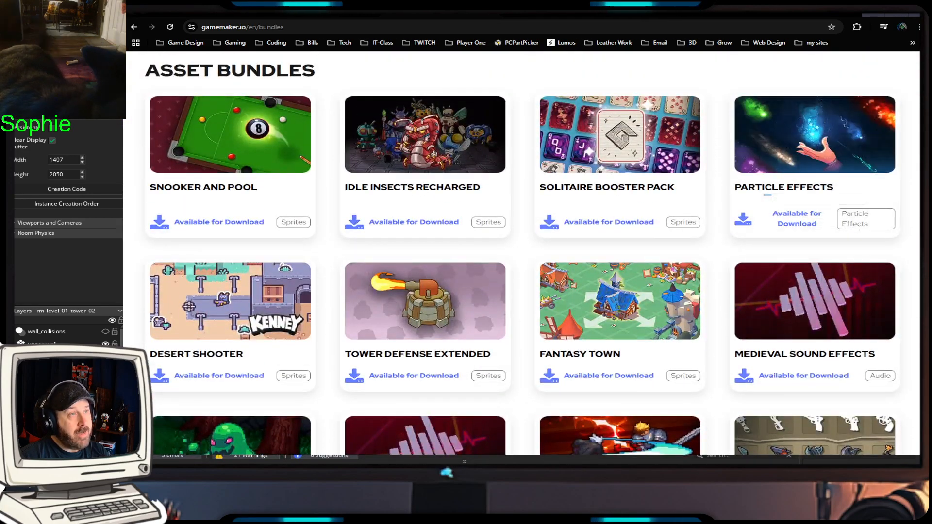
scroll(425, 228, down, 3)
scroll(425, 228, down, 4)
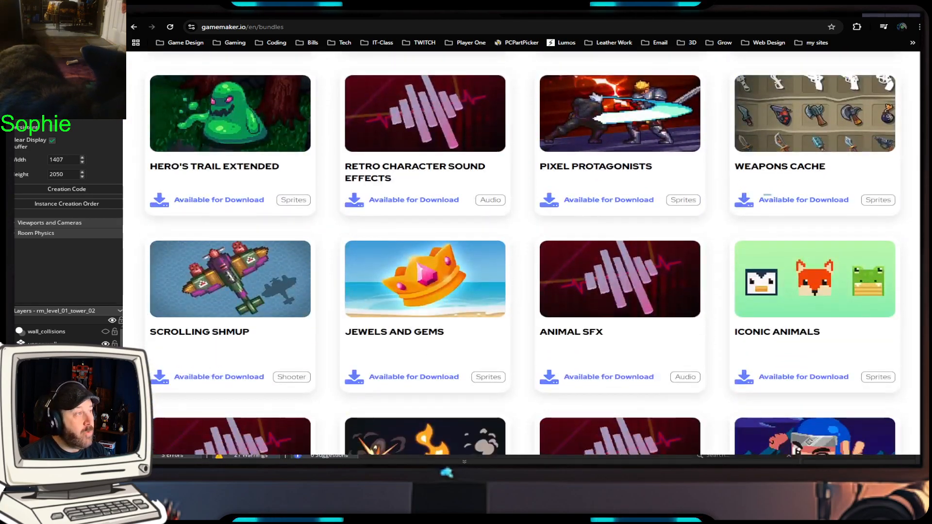
scroll(426, 228, down, 4)
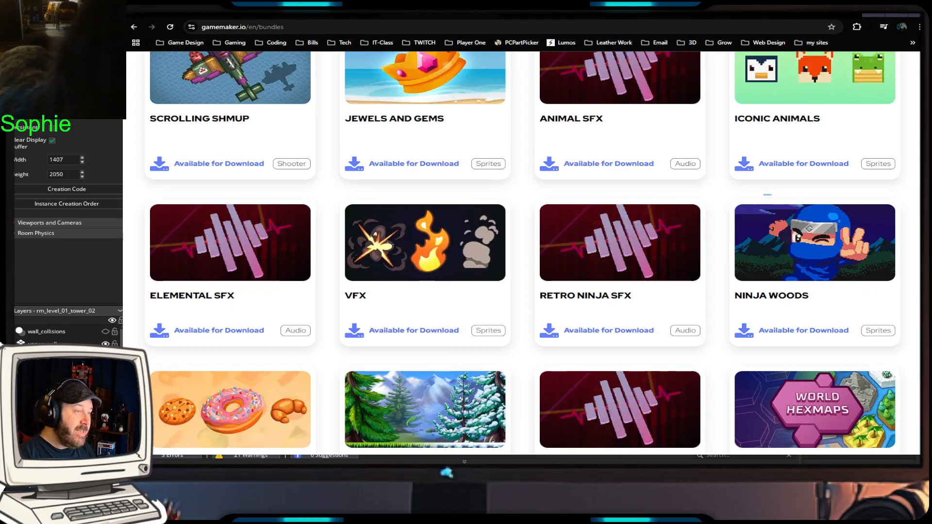
scroll(425, 272, down, 2)
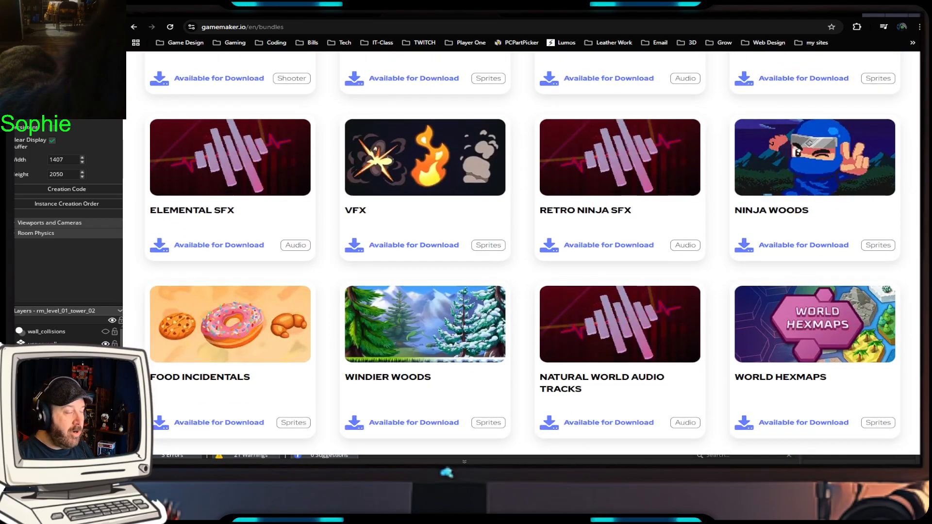
scroll(523, 254, down, 4)
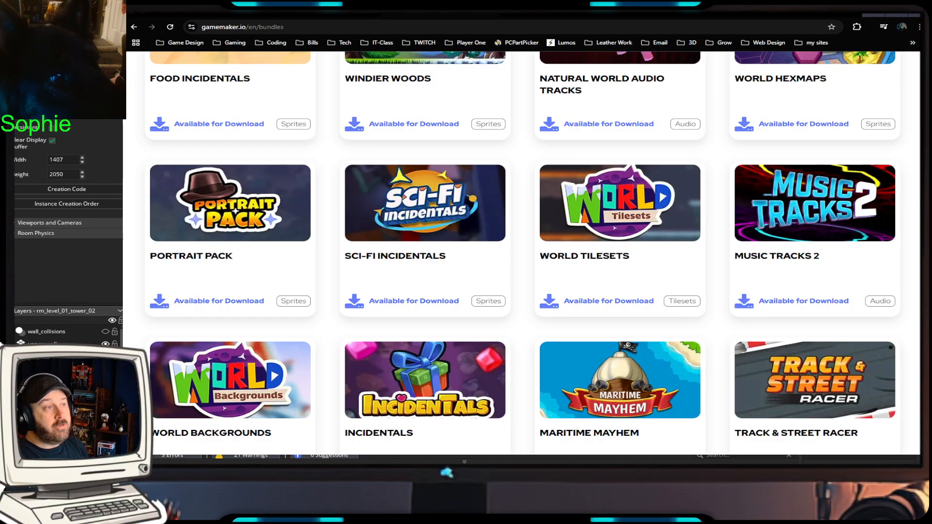
scroll(425, 340, down, 4)
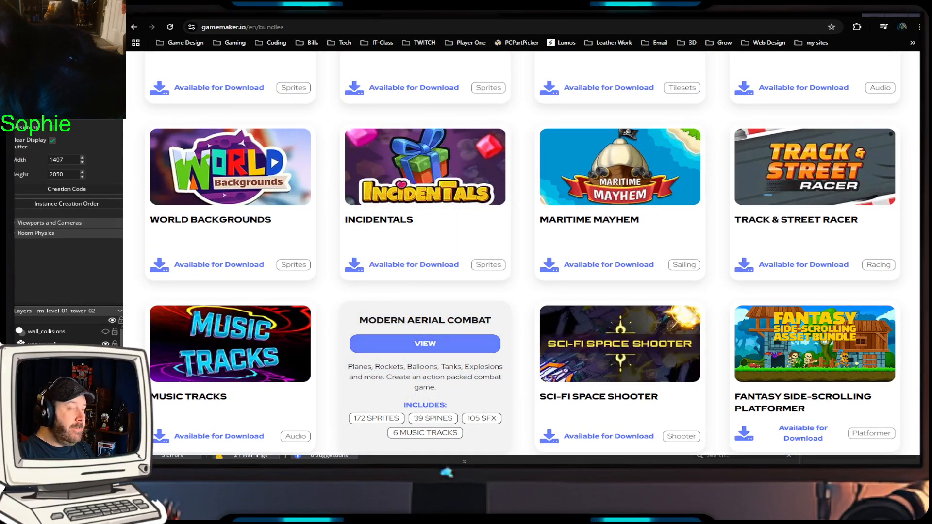
scroll(522, 255, down, 5)
scroll(522, 255, up, 5)
scroll(425, 389, up, 3)
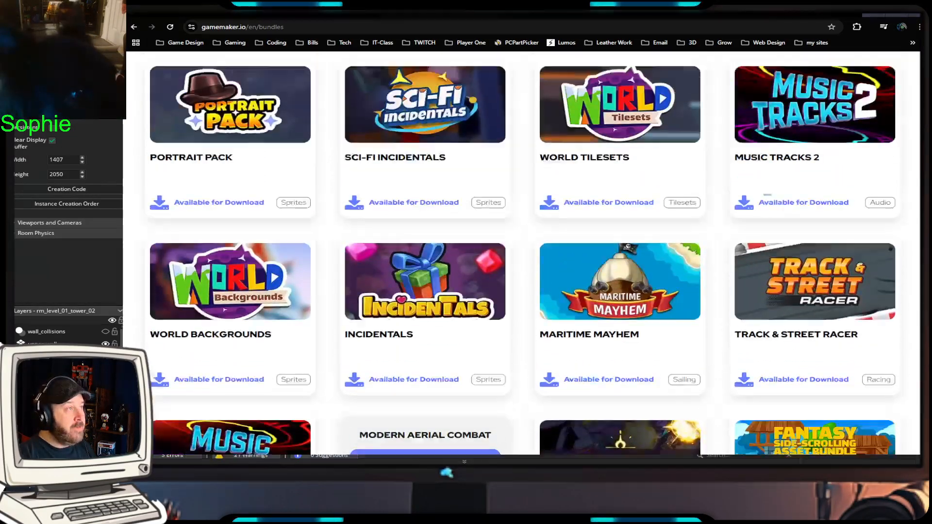
scroll(425, 388, up, 1)
scroll(425, 388, up, 1)
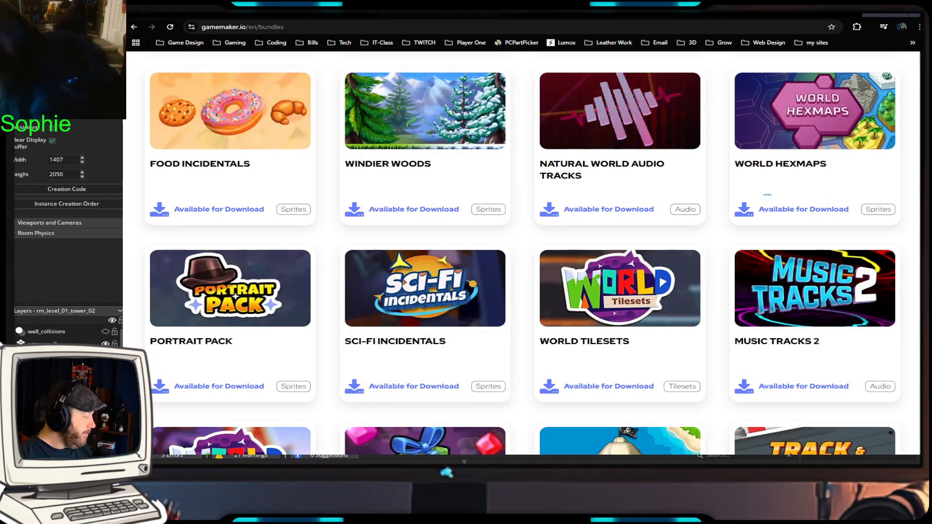
Switch back to GameMaker, show the project's assets, and activate the tower room's layer that holds the decorative sprites
key(alt+Tab)
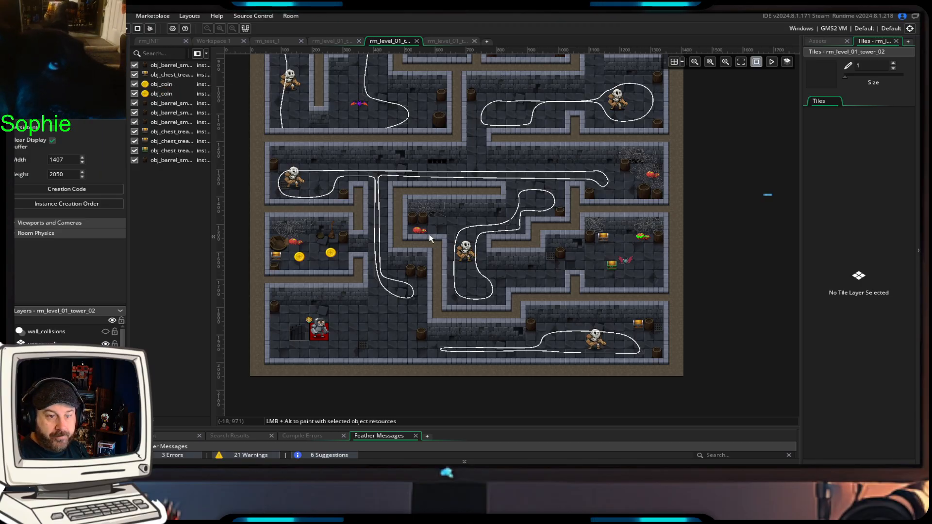
scroll(454, 228, up, 5)
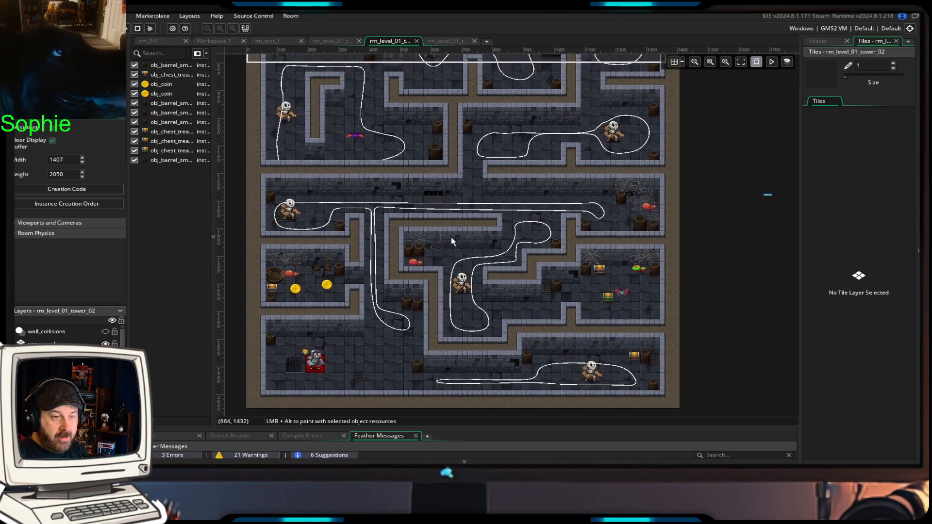
scroll(452, 236, up, 3)
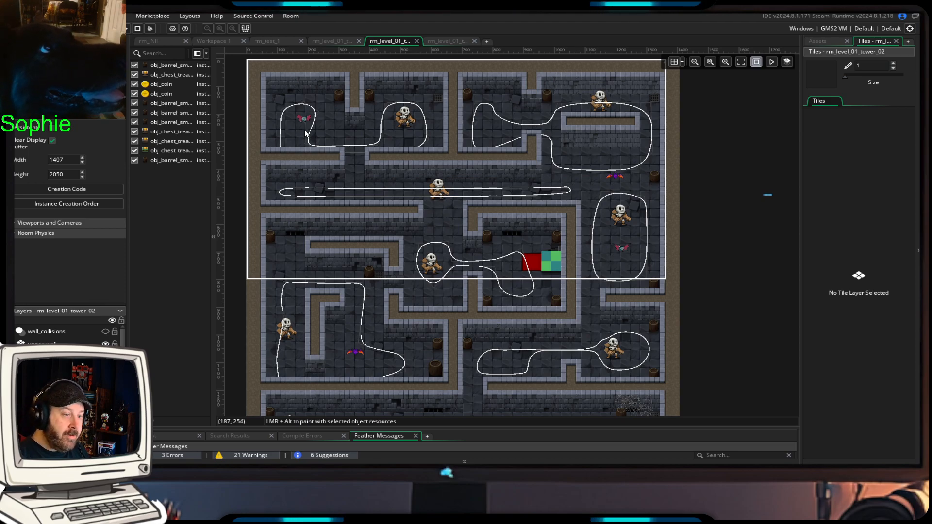
ctrl+scroll(292, 128, up, 5)
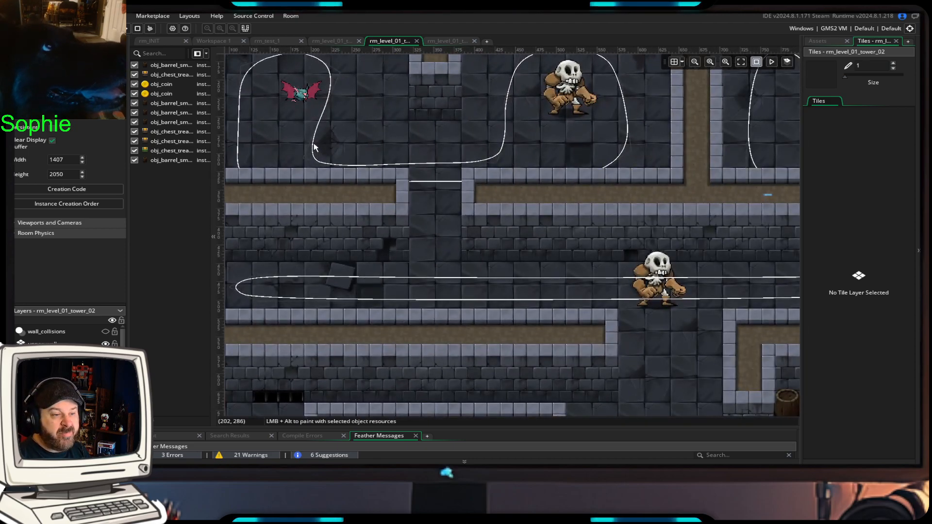
middle_drag(315, 147, 372, 225)
click(829, 42)
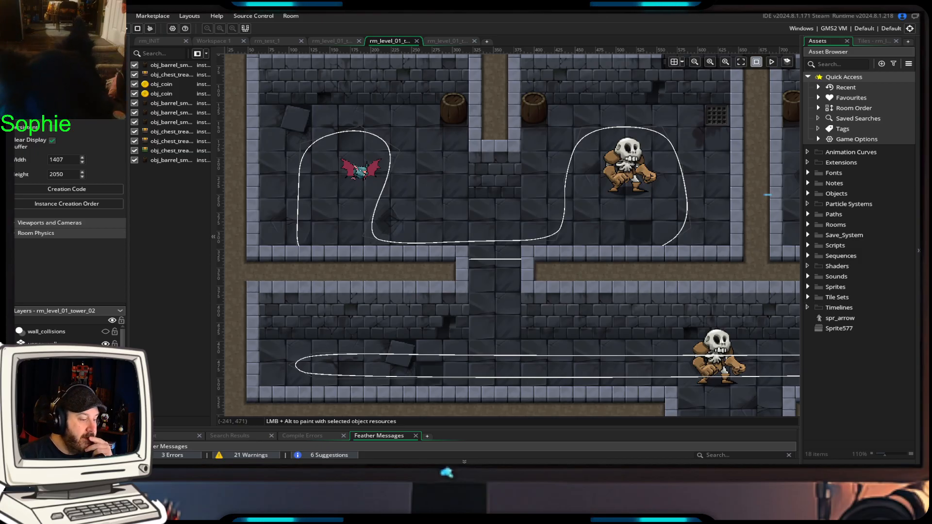
click(15, 358)
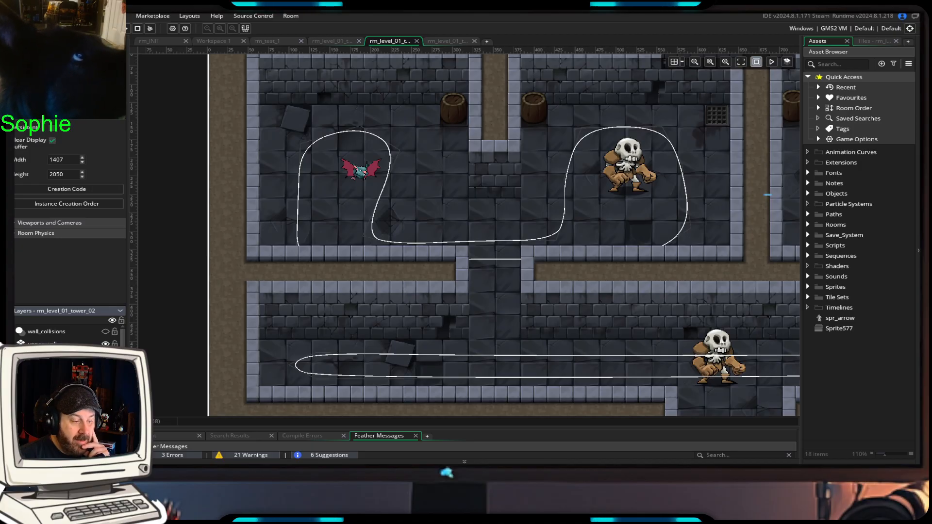
click(37, 426)
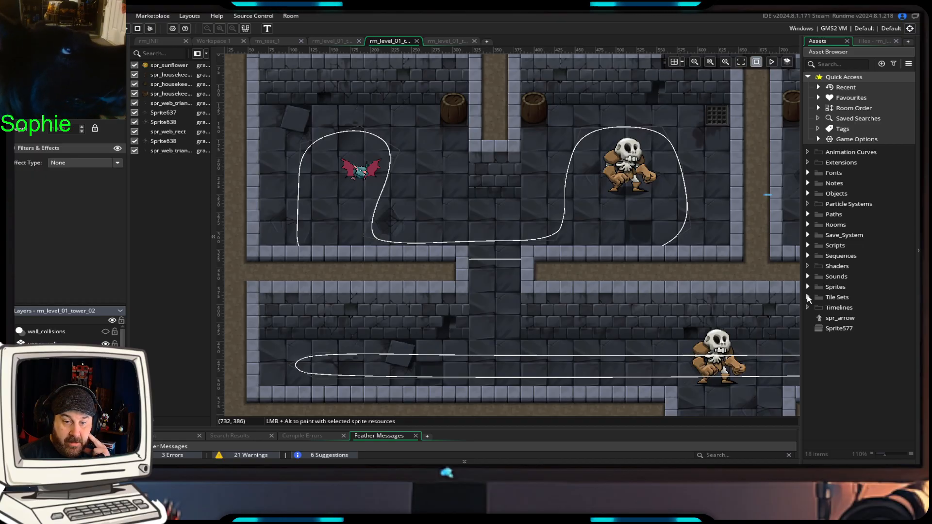
Place the spr_bed sprite from the Bedroom visual assets in the room's top-left chamber, at about X 80, Y 121
click(809, 288)
scroll(824, 358, down, 4)
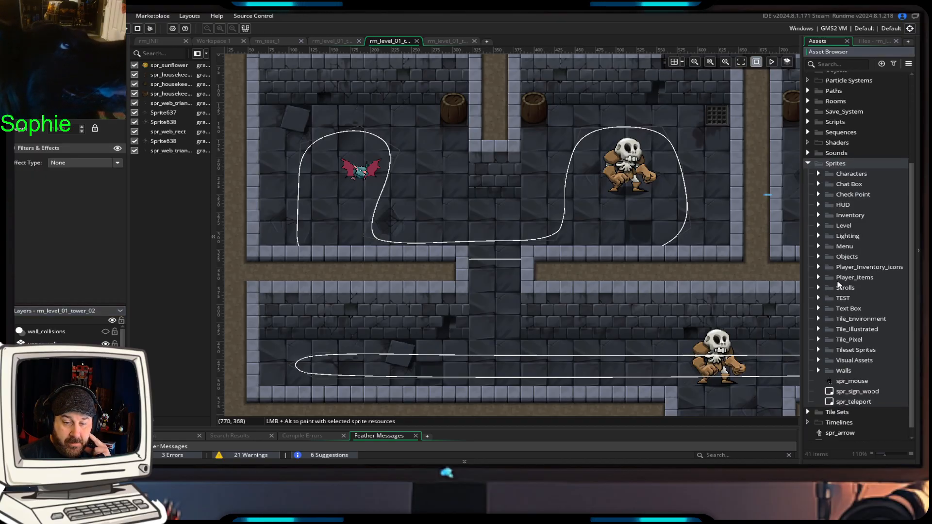
click(819, 350)
scroll(845, 311, down, 5)
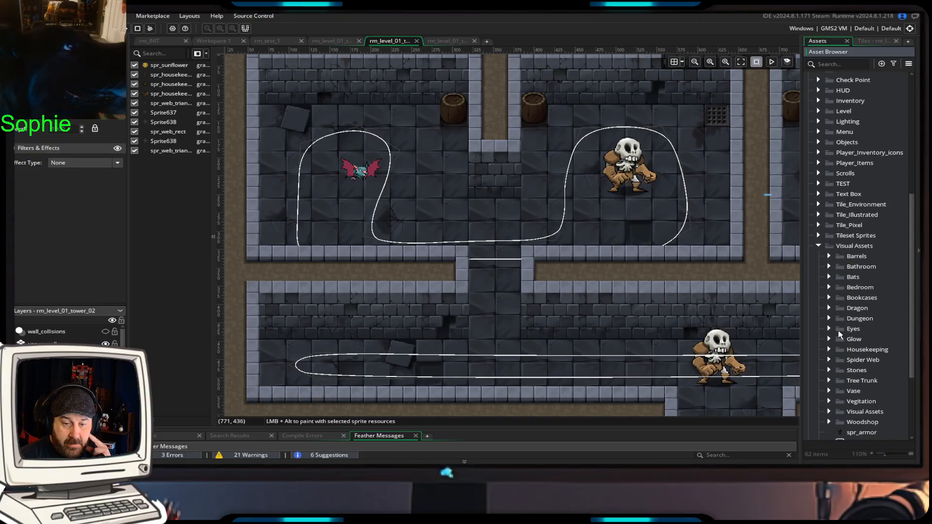
click(830, 235)
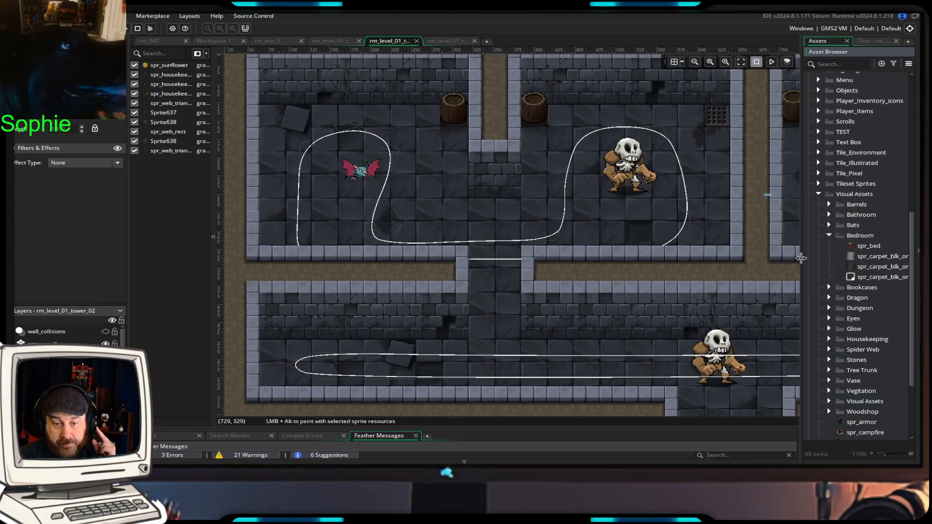
click(855, 247)
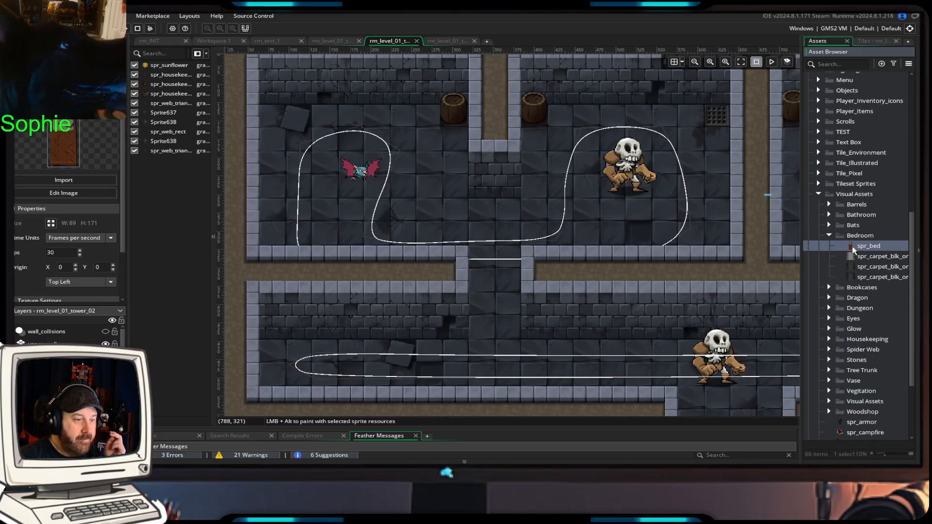
drag(854, 246, 271, 92)
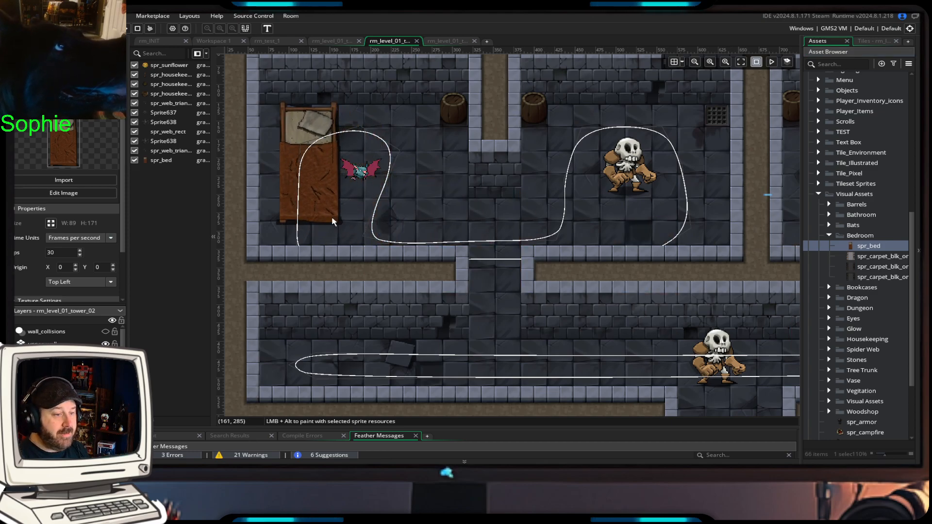
Shrink the bed to about 0.66 scale and move it into the chamber's upper-left corner, at about X 66, Y 117
click(307, 218)
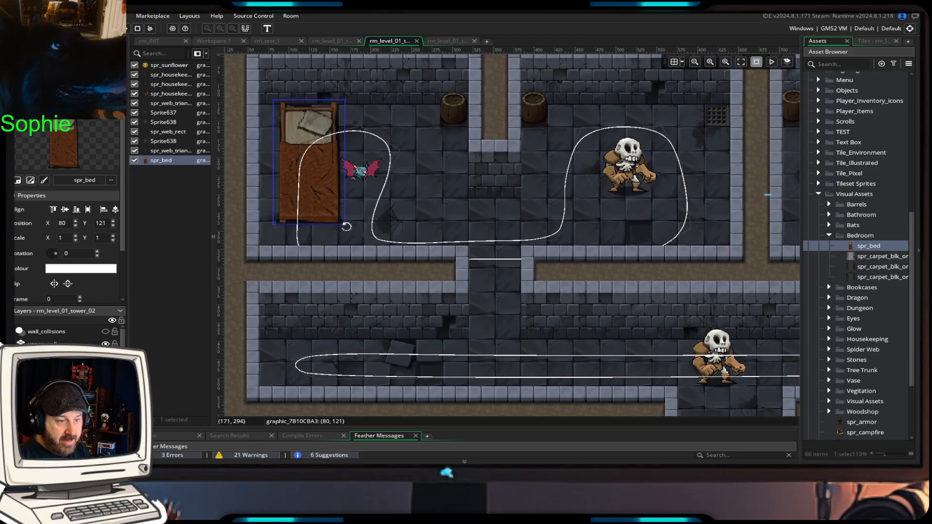
drag(343, 220, 310, 180)
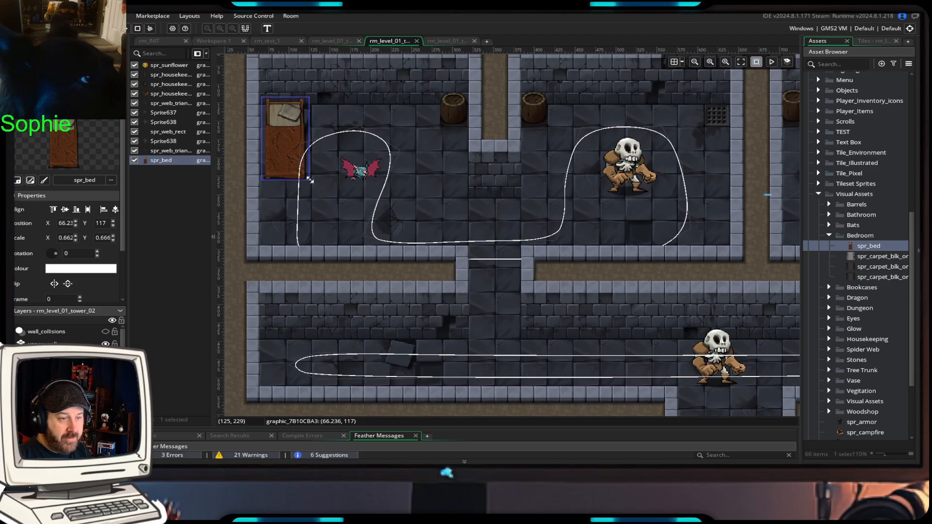
click(336, 204)
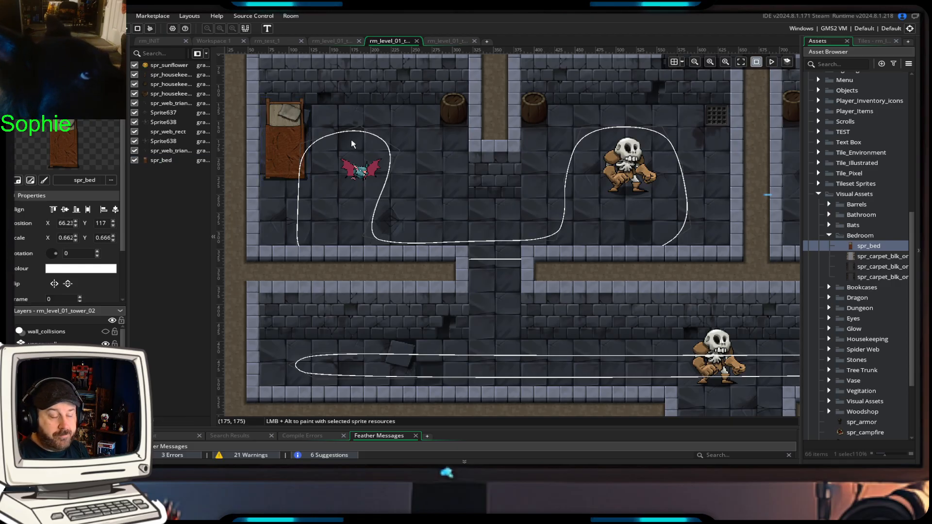
Duplicate the scaled bed twice, beside the chamber's barrel and against the neighbouring chamber's right wall at X 582, Y 112
click(284, 155)
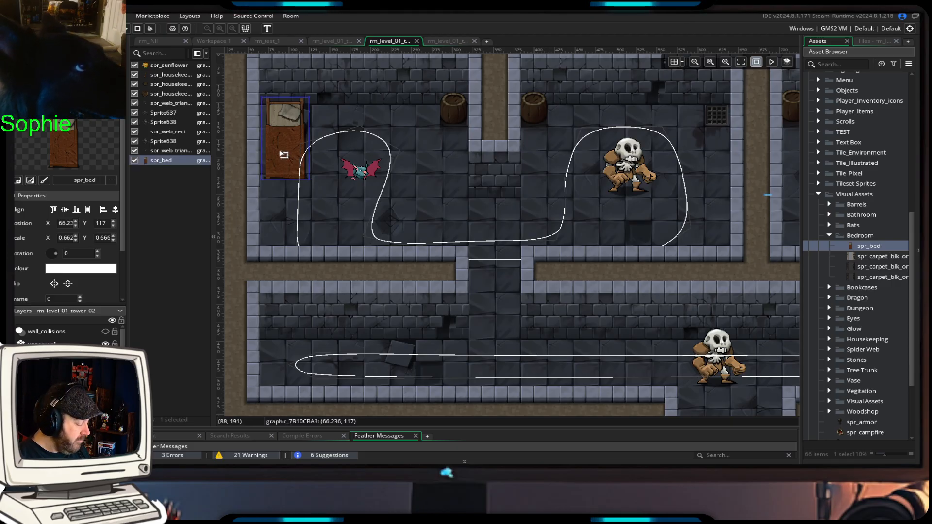
alt+drag(284, 155, 720, 150)
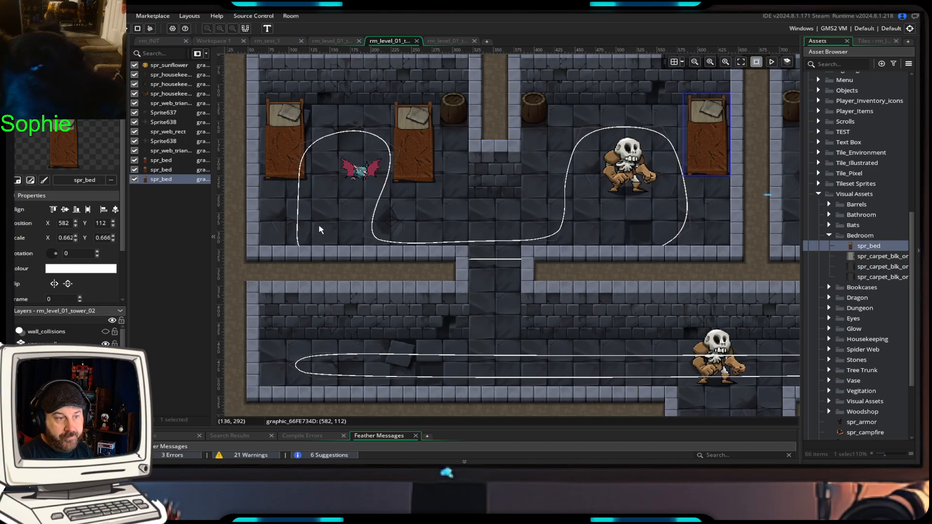
Move the bed beside the first chamber's barrel to X 229, Y 117, closer to the barrel
drag(417, 168, 426, 166)
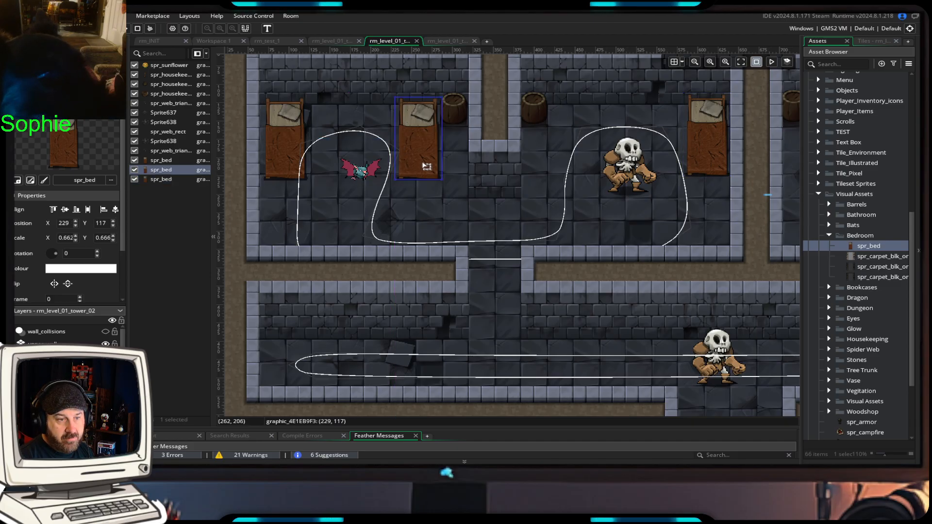
click(716, 145)
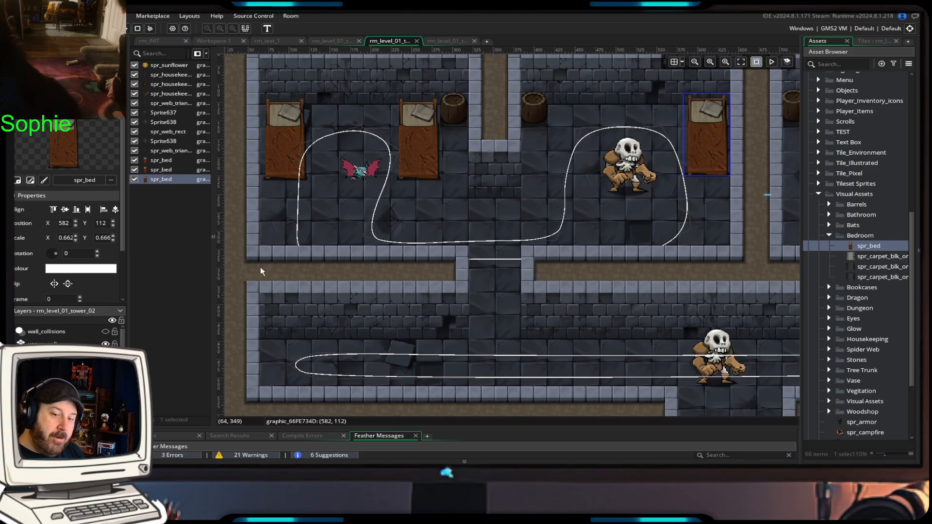
Place the spr_shelf sprite from the Bookcases visual assets between the first chamber's two beds, at X 119, Y 88
click(829, 287)
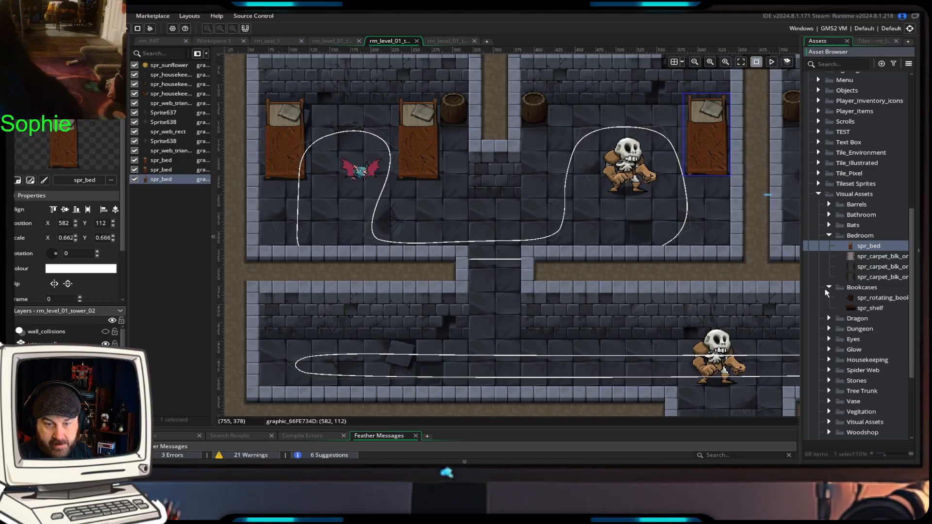
click(850, 310)
drag(850, 312, 307, 75)
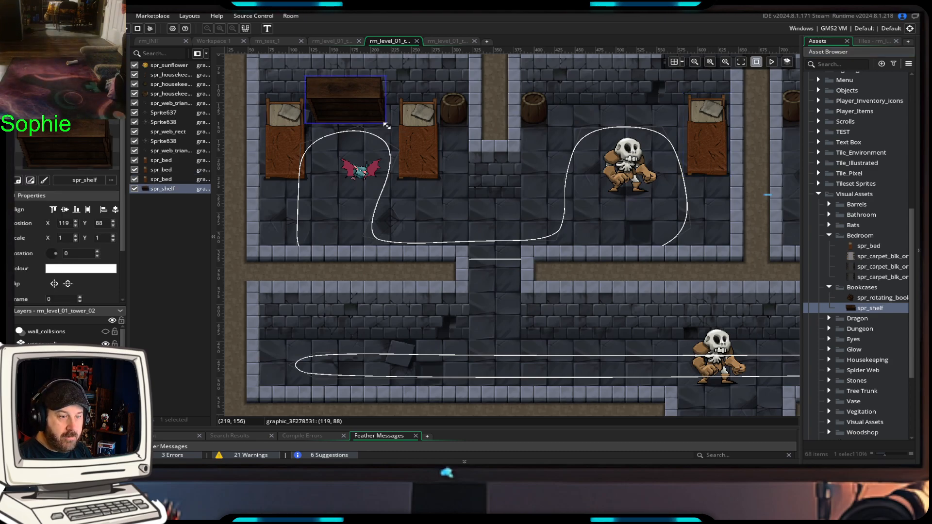
Shrink the shelf to about 0.84 by 0.795 scale at X 133, Y 97, and duplicate it in the neighbouring chamber at X 457, Y 97
drag(386, 126, 370, 114)
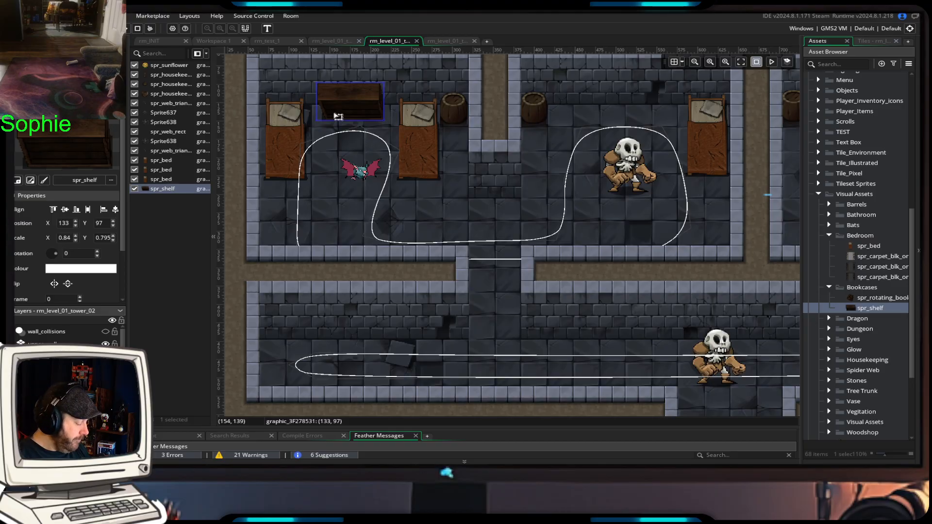
alt+drag(339, 117, 625, 111)
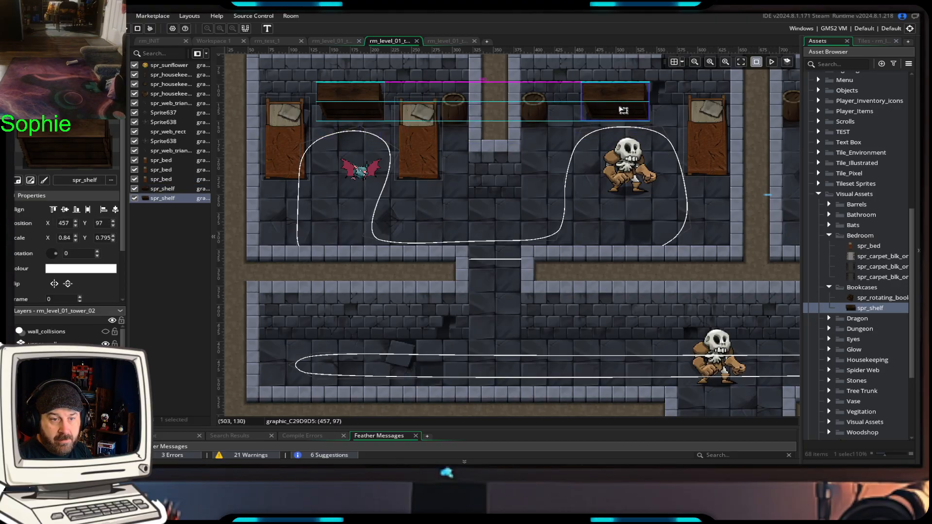
click(474, 191)
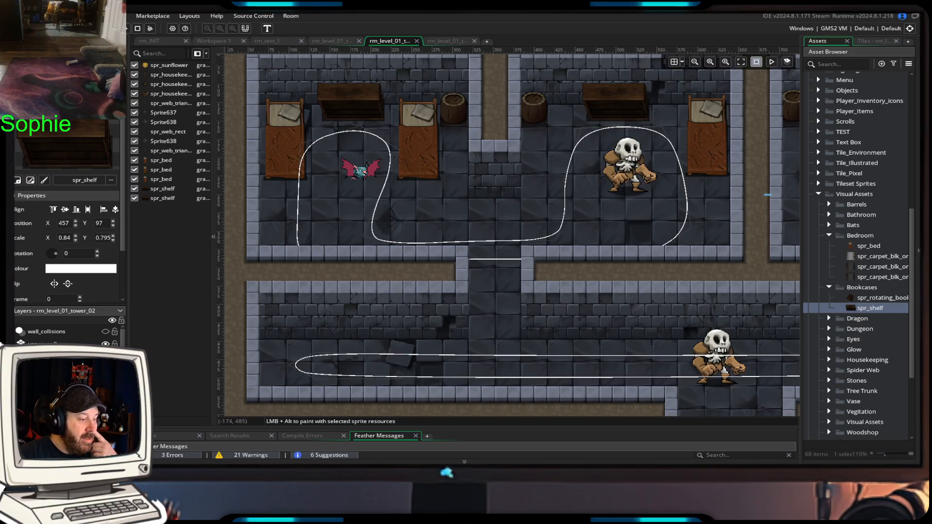
Activate the wall_collisions layer and make it visible in the room
click(49, 333)
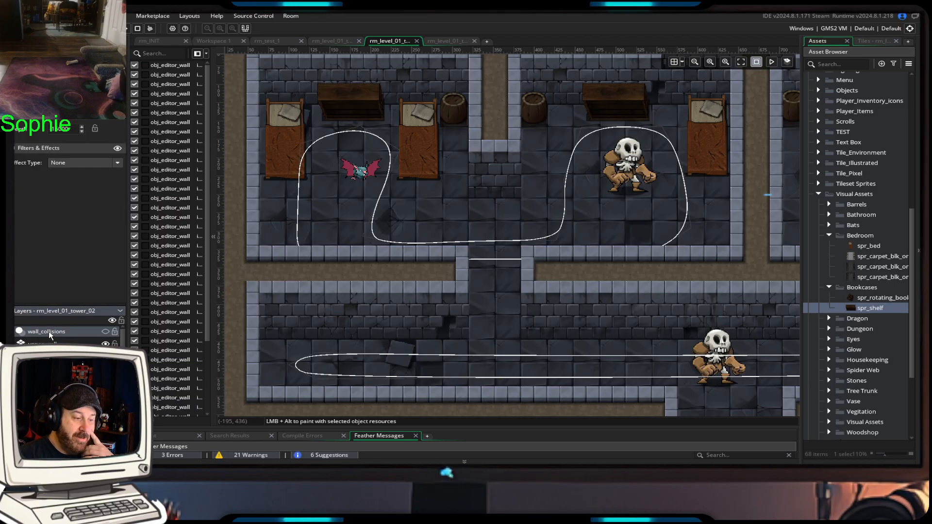
click(106, 332)
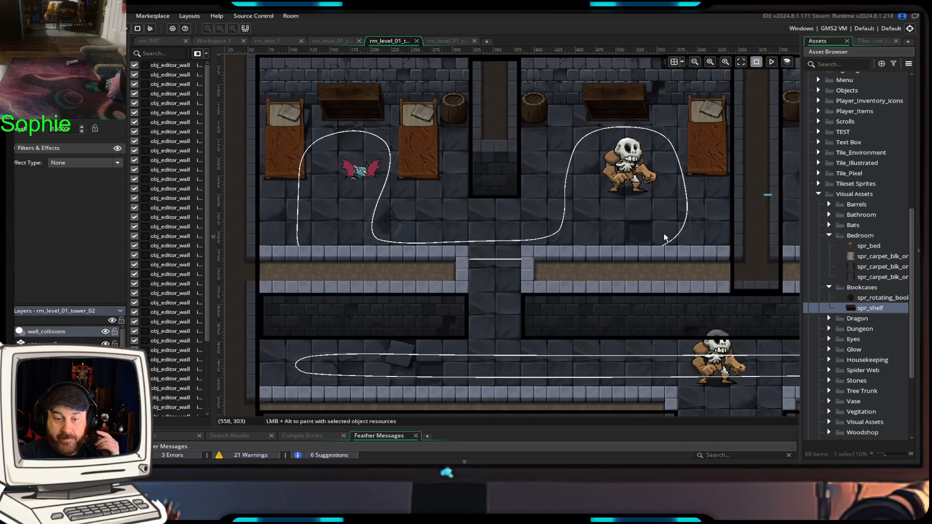
Place an obj_editor_wall instance from the Level objects in the first chamber, resized to about 0.867 by 1.562 at X 164, Y 197
scroll(847, 272, up, 5)
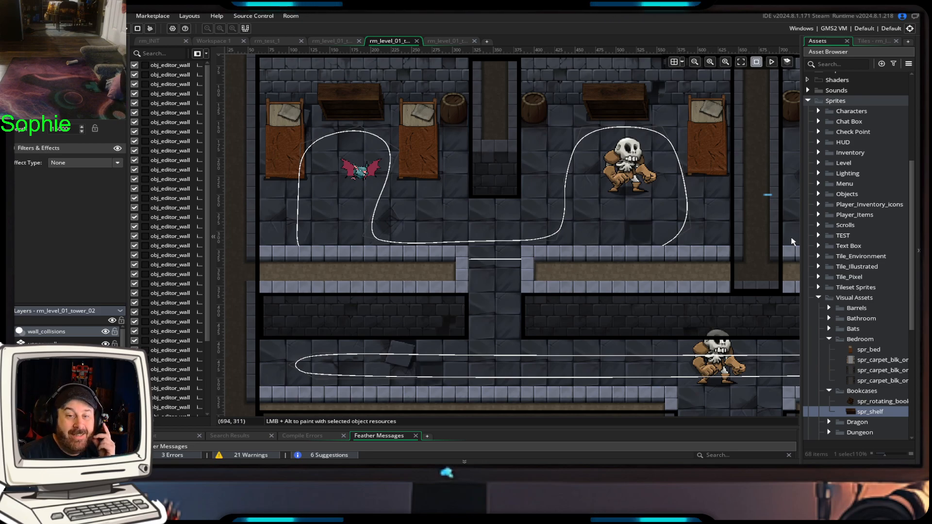
scroll(849, 224, up, 9)
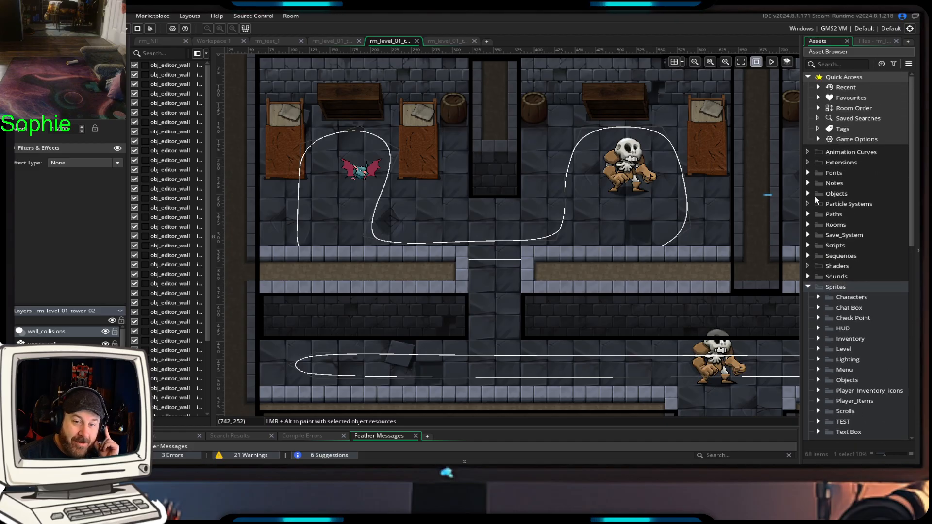
click(809, 194)
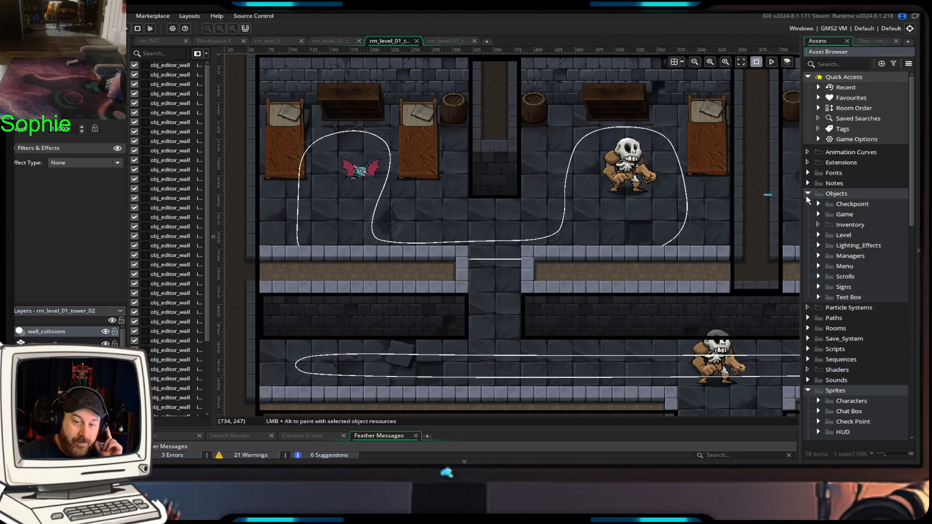
click(819, 235)
scroll(846, 313, down, 1)
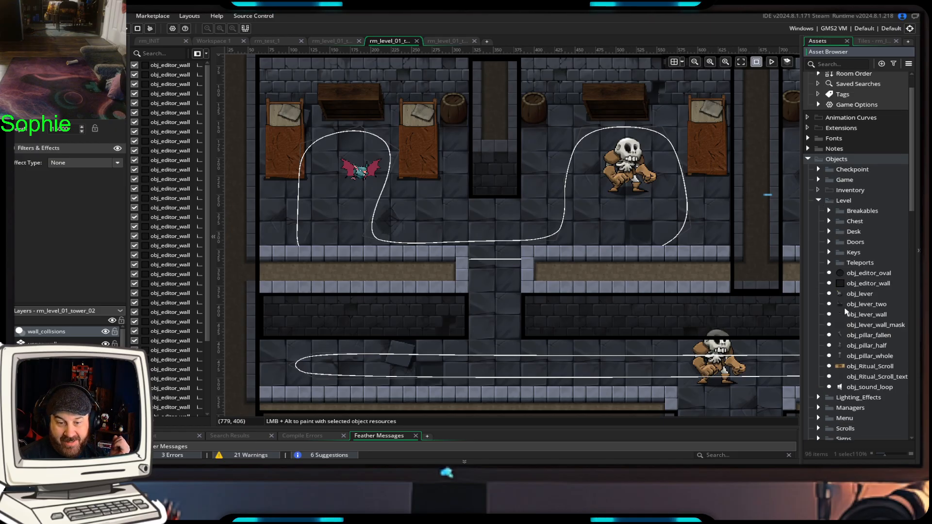
click(844, 284)
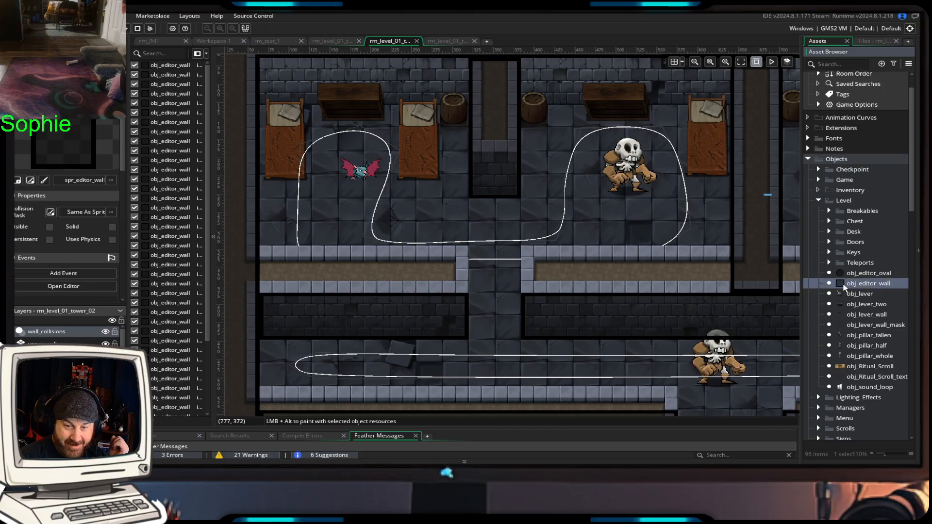
drag(844, 286, 292, 129)
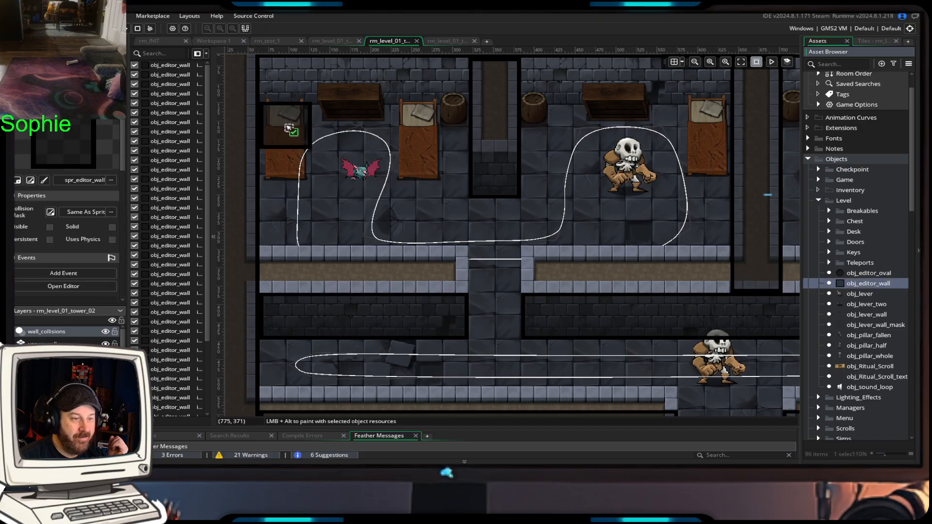
click(312, 147)
drag(311, 147, 348, 168)
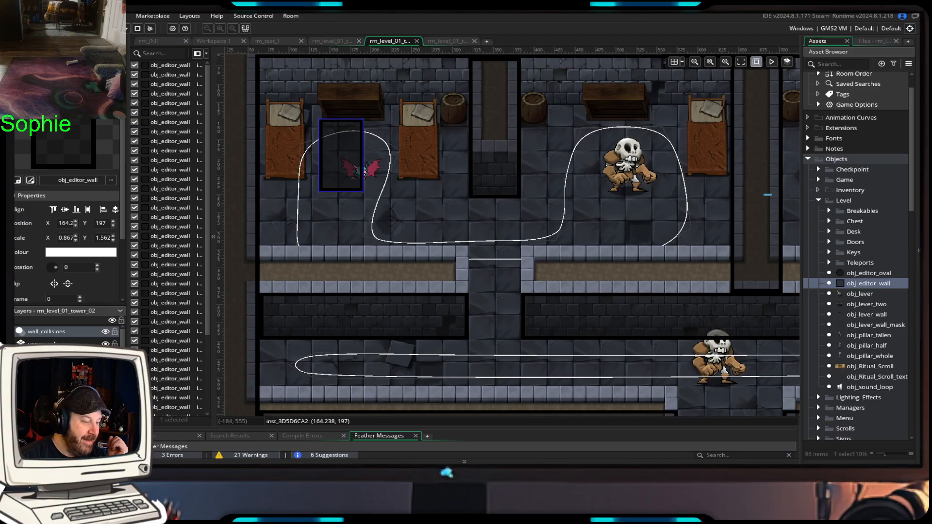
Return to the decorative sprite layer and move the first chamber's left bed against the wall, at about X 60, Y 117
click(57, 454)
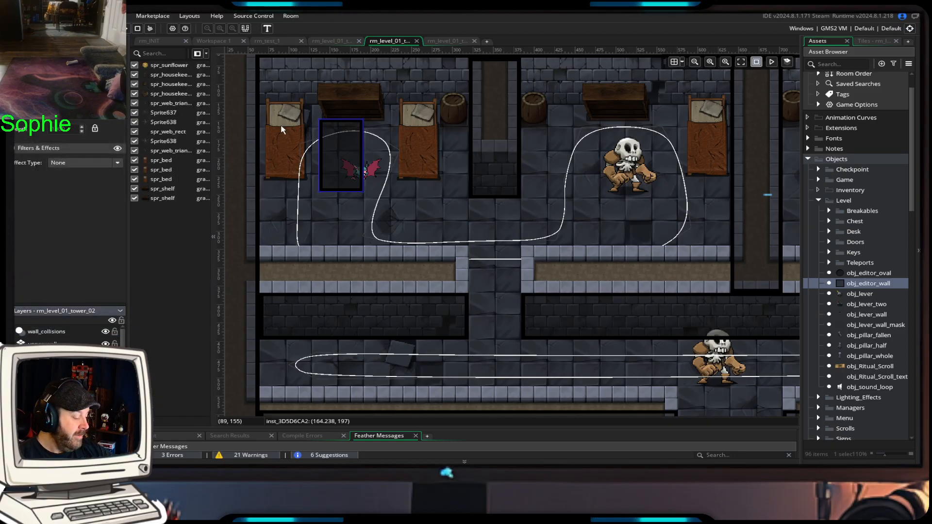
drag(285, 134, 273, 135)
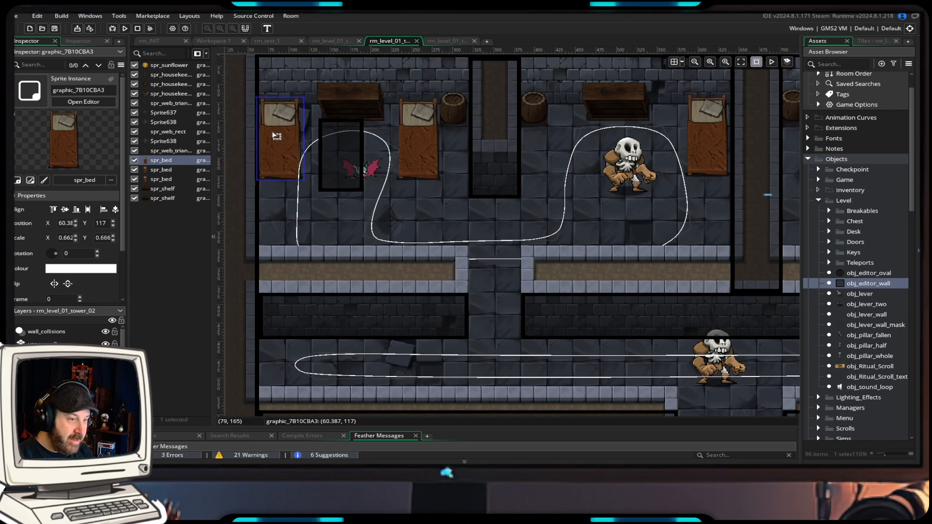
ctrl+scroll(272, 135, up, 5)
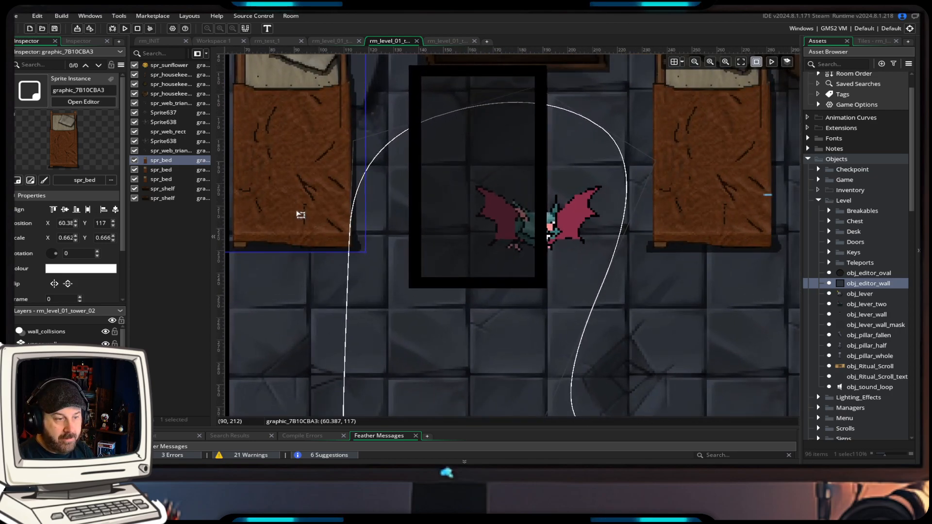
ctrl+scroll(297, 212, down, 1)
middle_drag(294, 203, 334, 253)
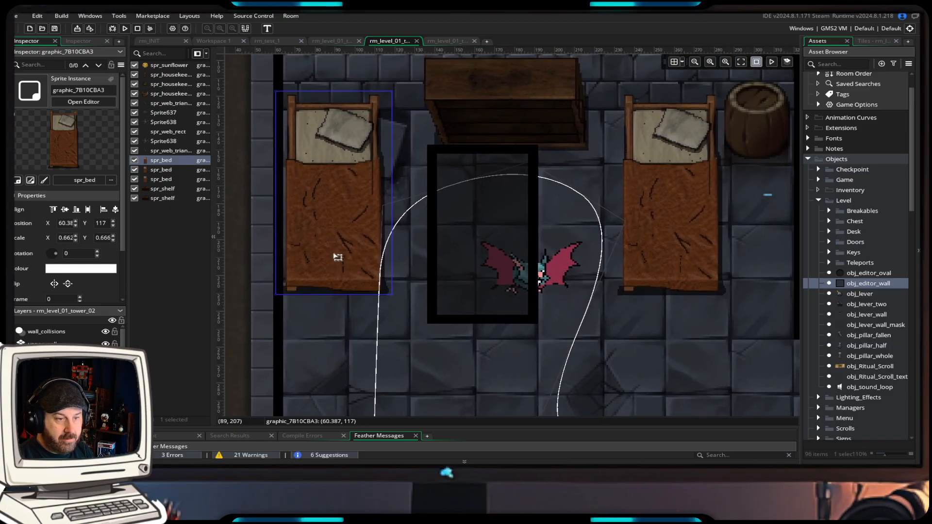
click(473, 211)
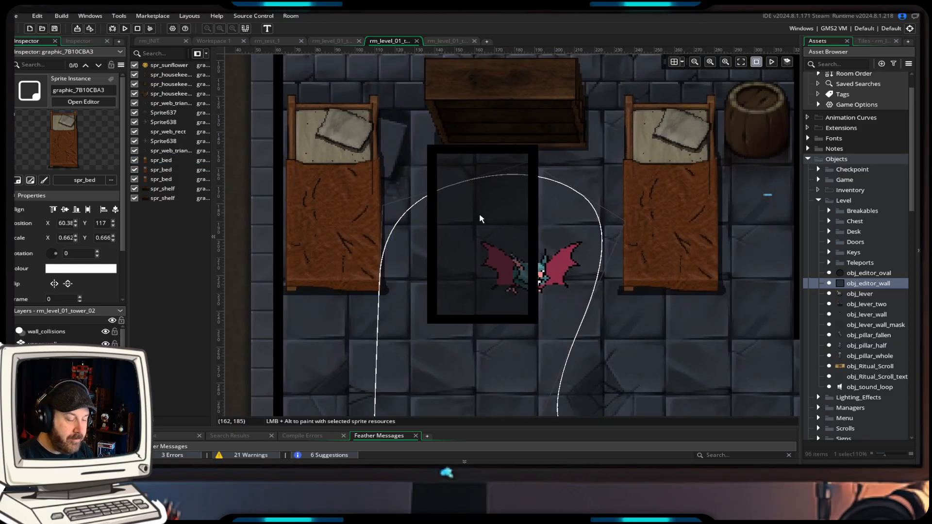
Reactivate the wall_collisions layer and move the new collision block over the left bed, at about X 91, Y 176
click(68, 333)
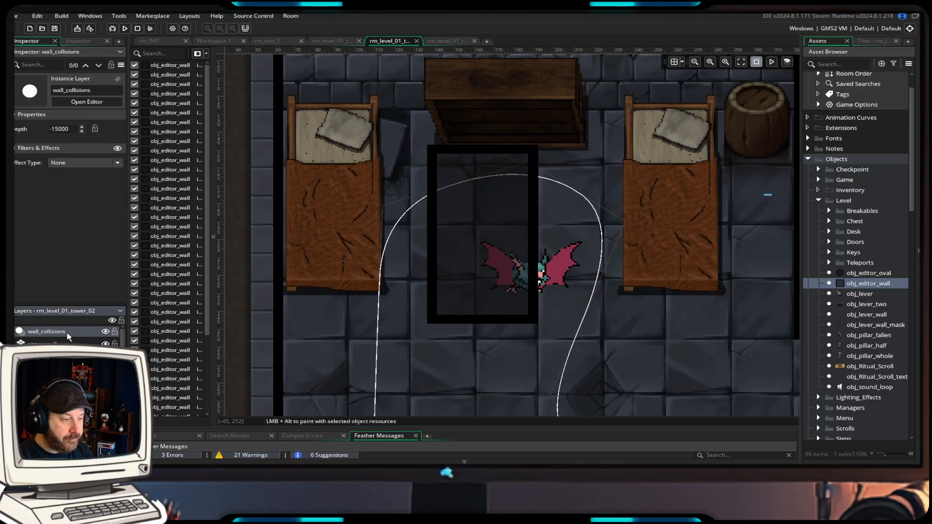
click(509, 226)
drag(509, 225, 370, 191)
Lower the upper ends of the three vertical collision walls between the chambers, giving the first two Y scales of 2.031 and 4.031
ctrl+scroll(403, 204, down, 1)
ctrl+scroll(403, 204, down, 2)
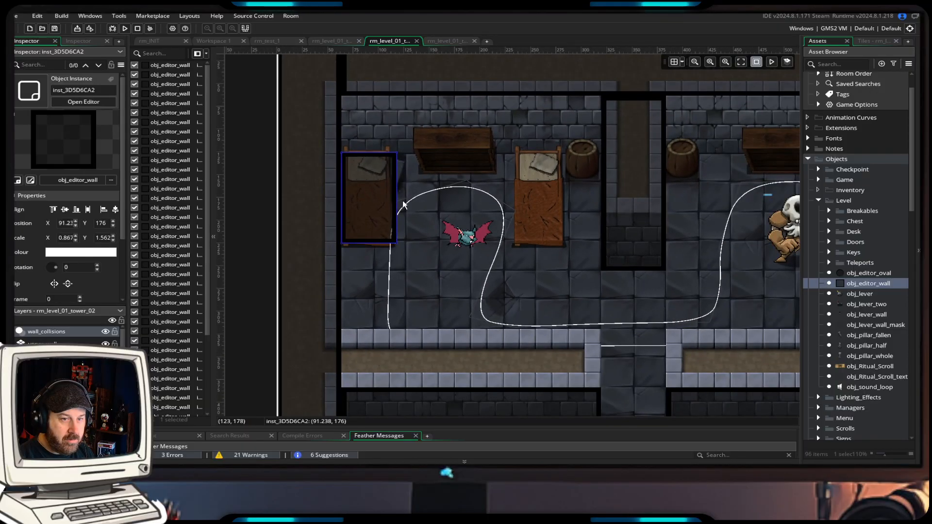
ctrl+scroll(404, 204, down, 2)
middle_drag(450, 196, 365, 199)
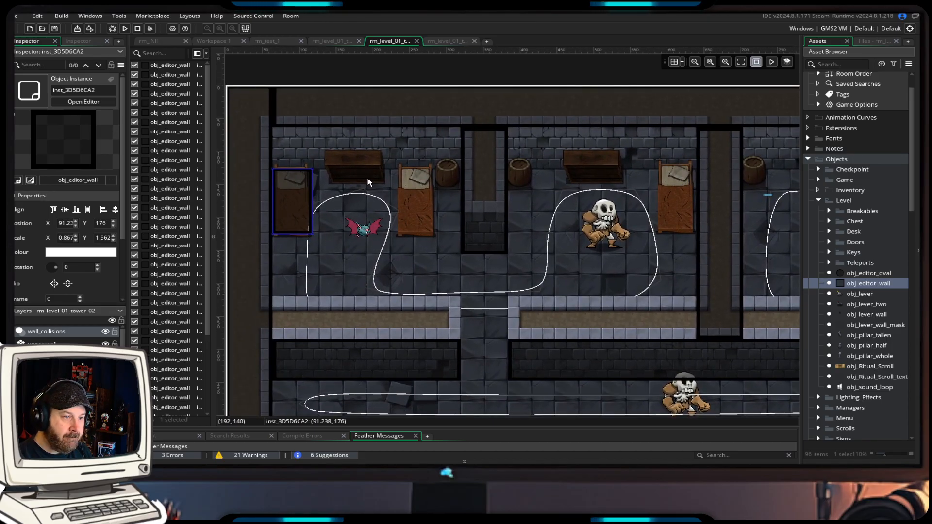
click(482, 148)
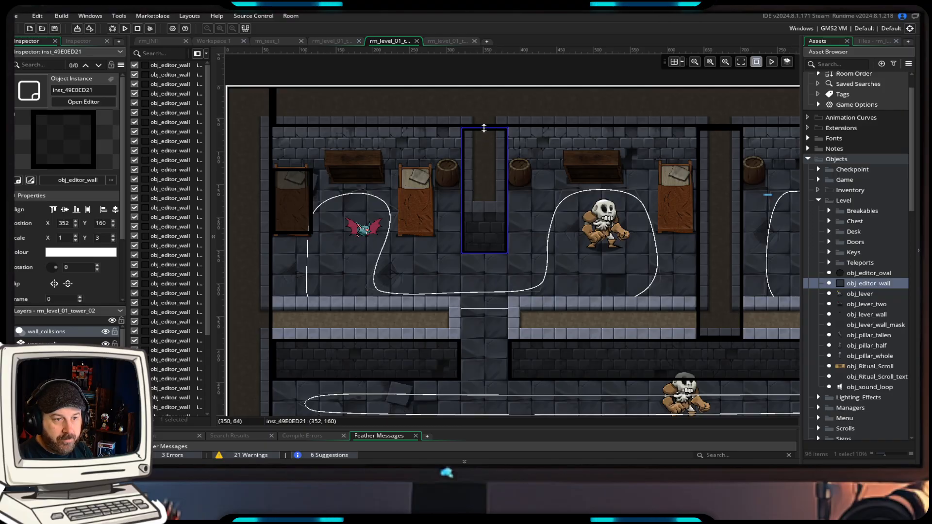
drag(482, 130, 481, 170)
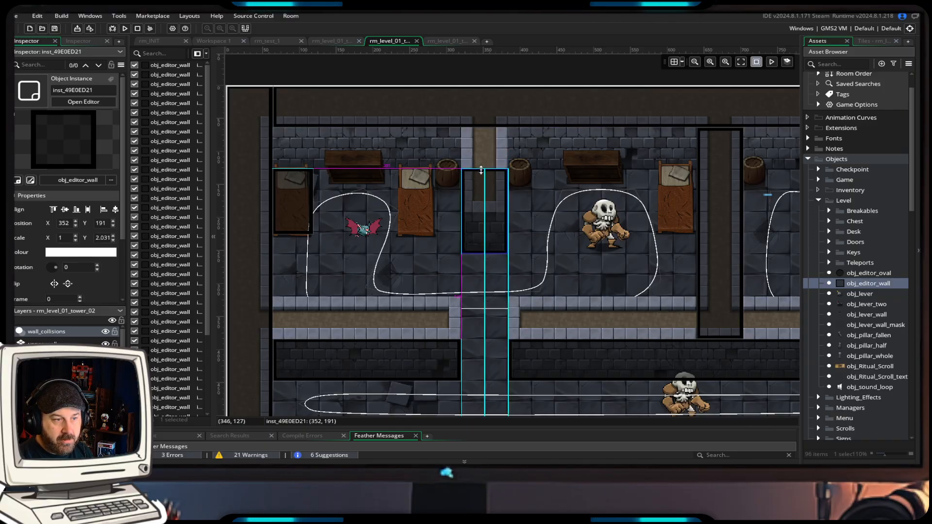
middle_drag(675, 185, 511, 147)
click(484, 141)
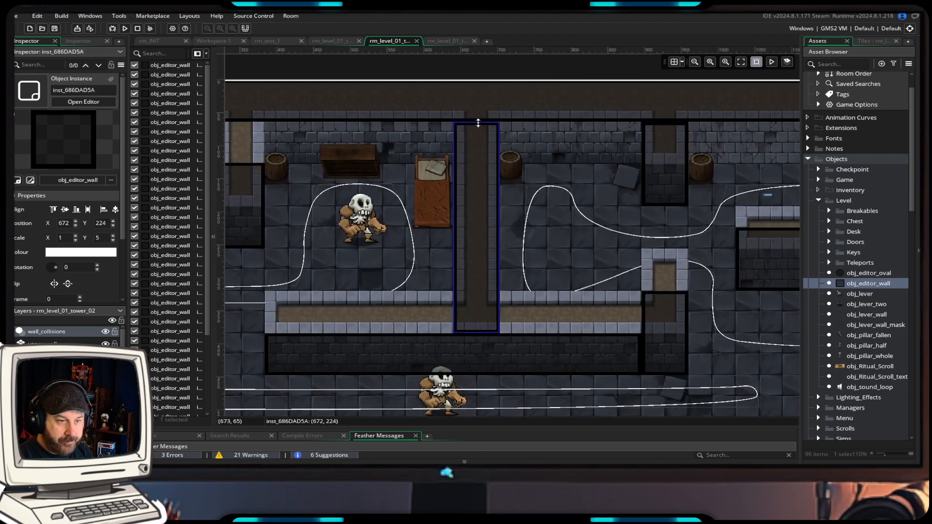
drag(478, 123, 479, 166)
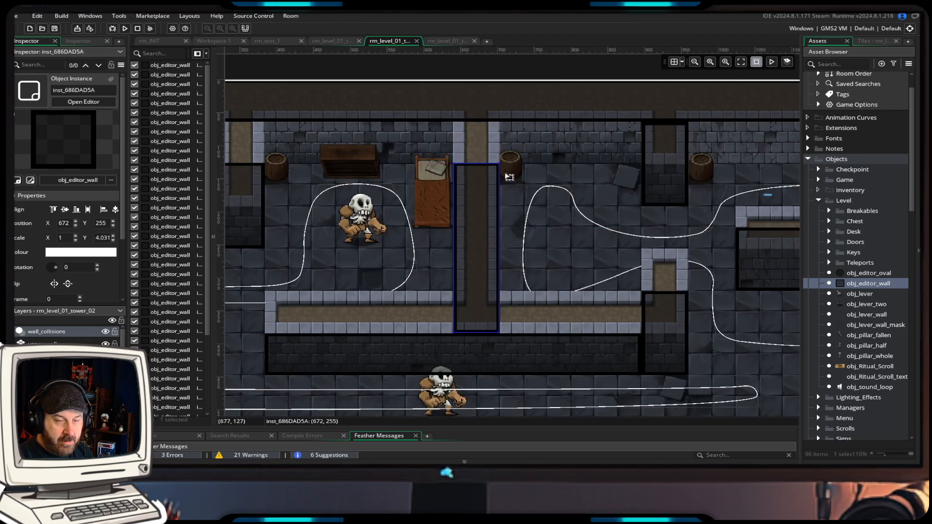
click(663, 149)
drag(661, 124, 660, 163)
Extend the long upper collision wall down over the brick wall face to a Y scale of about 1.968
click(574, 126)
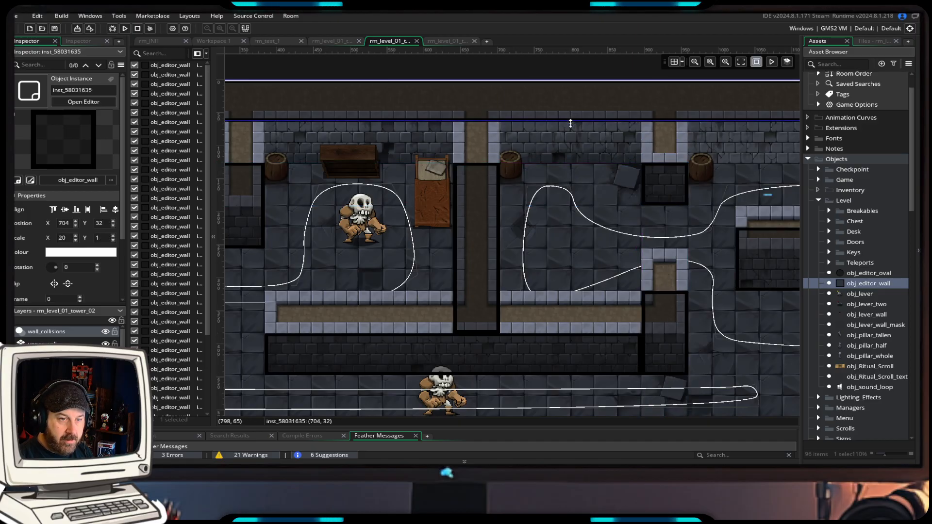
drag(570, 123, 566, 162)
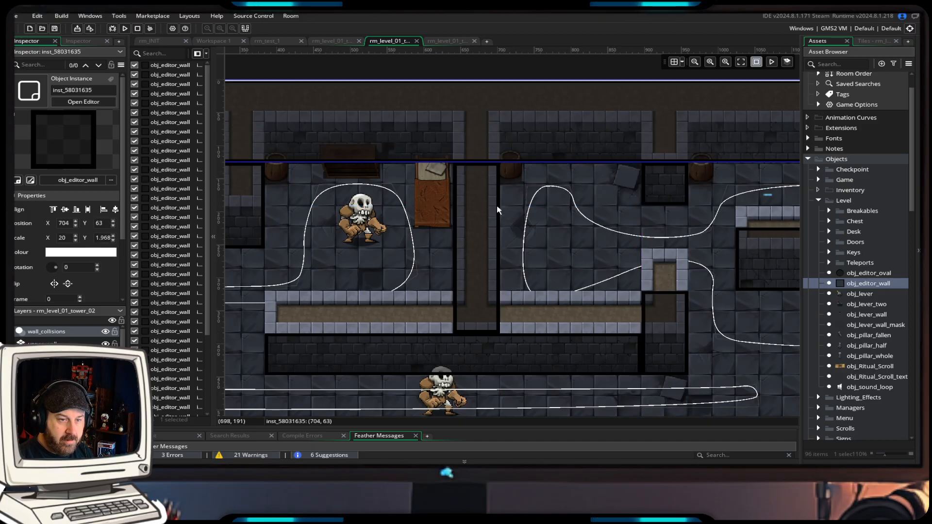
Reduce the collision block over the left bed to about 0.742 by 1.531 scale, at about X 87, Y 175
middle_drag(497, 207, 559, 213)
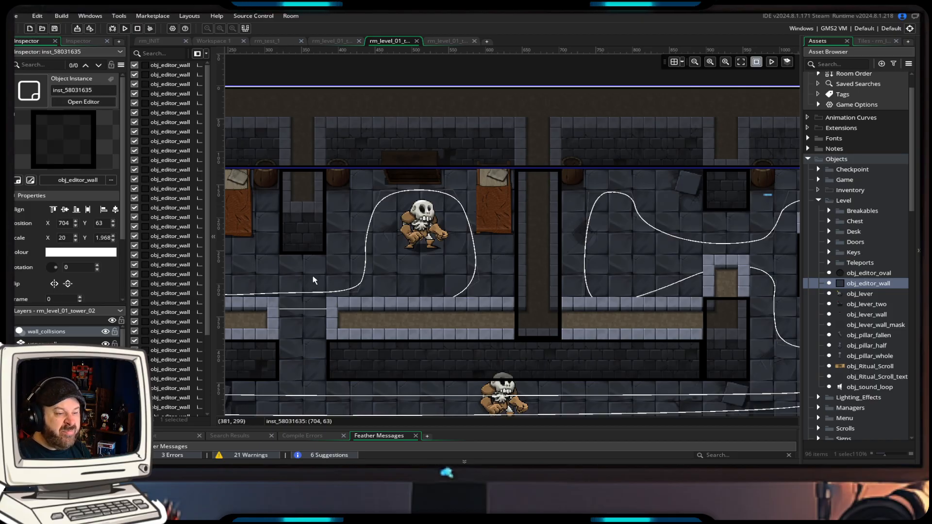
middle_drag(314, 278, 483, 261)
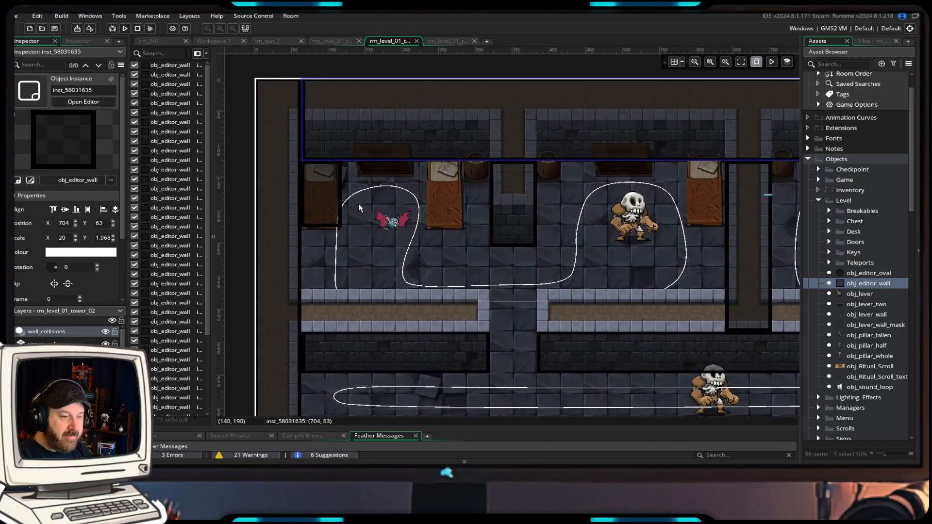
ctrl+scroll(360, 206, up, 5)
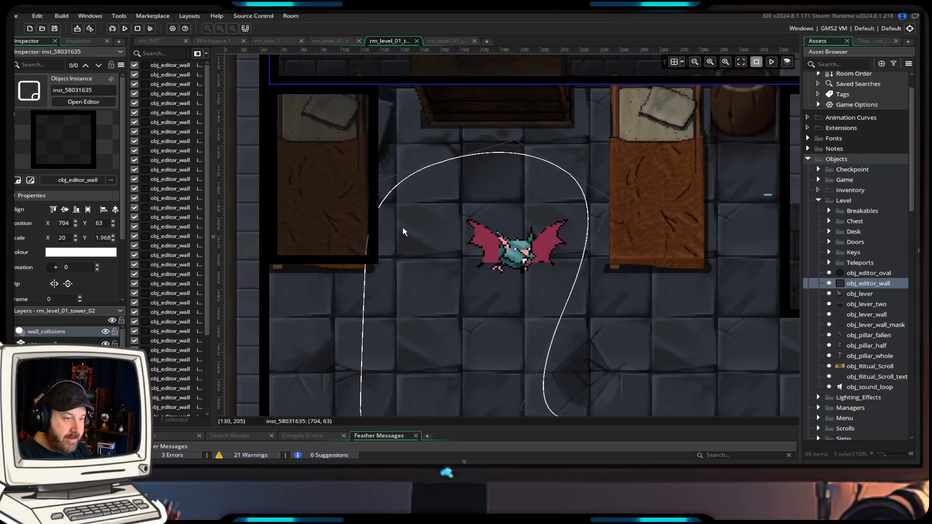
click(343, 228)
drag(377, 237, 324, 261)
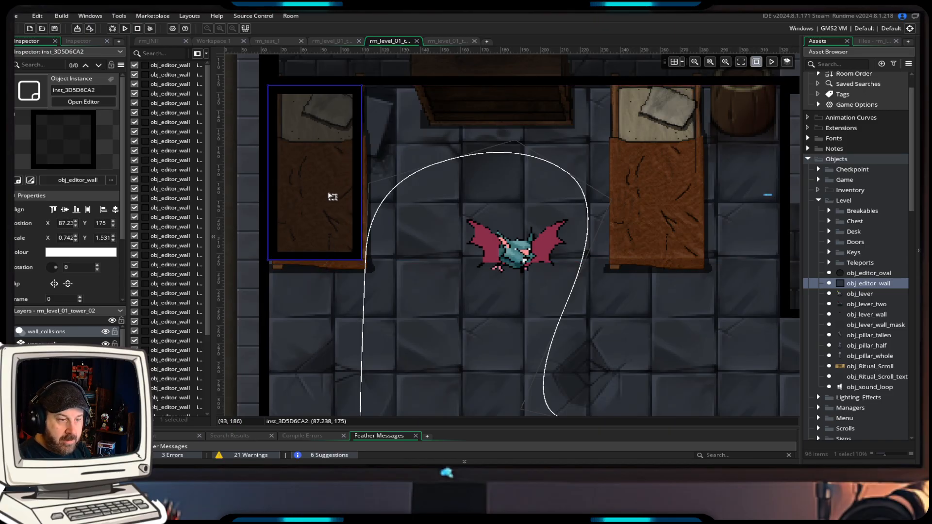
Duplicate the bed's collision block over the first chamber's second bed and narrow it to about 0.633 X scale, at about X 257, Y 176
alt+drag(331, 196, 695, 167)
drag(612, 176, 616, 176)
middle_drag(661, 365, 358, 332)
scroll(358, 333, down, 4)
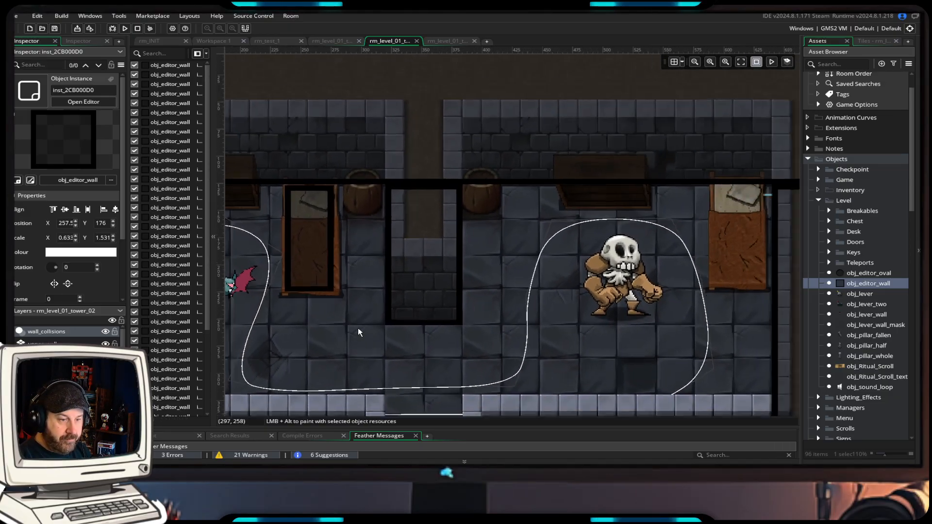
Paste the 0.742 by 1.531 bed collision block over the second chamber's bed, at about X 616, Y 175
key(ctrl+v)
drag(253, 330, 687, 273)
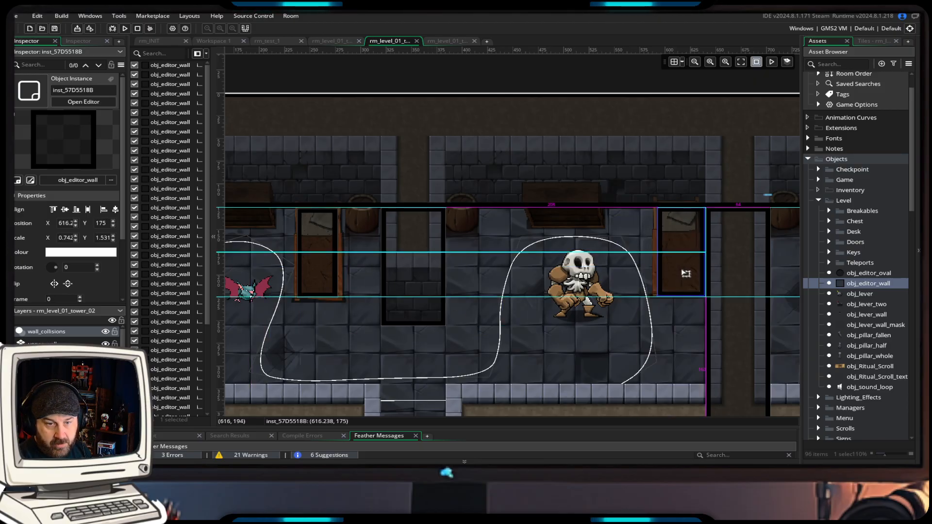
scroll(496, 239, up, 5)
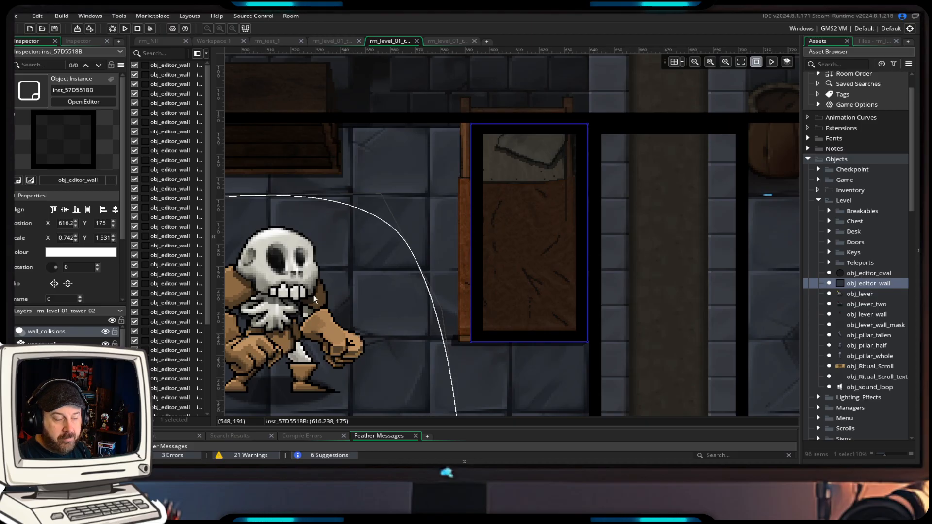
On the Visual_Assets layer, shift the second chamber's bed sprite to X 585, Y 112 and shorten it to a Y scale of about 0.660
click(51, 443)
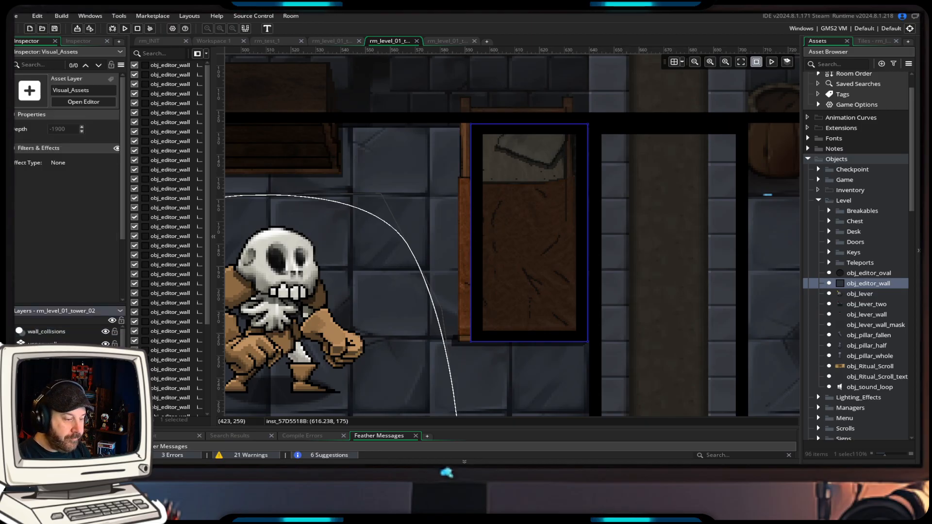
drag(469, 237, 480, 239)
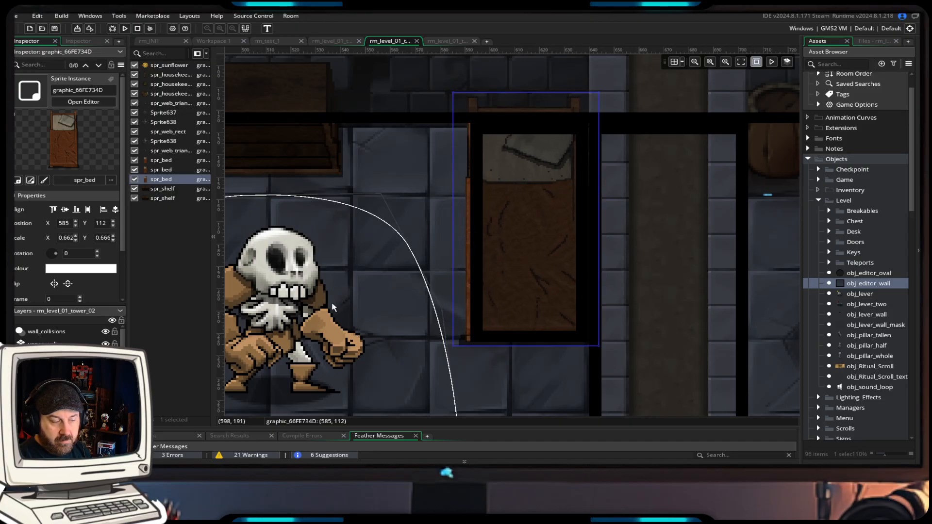
click(69, 333)
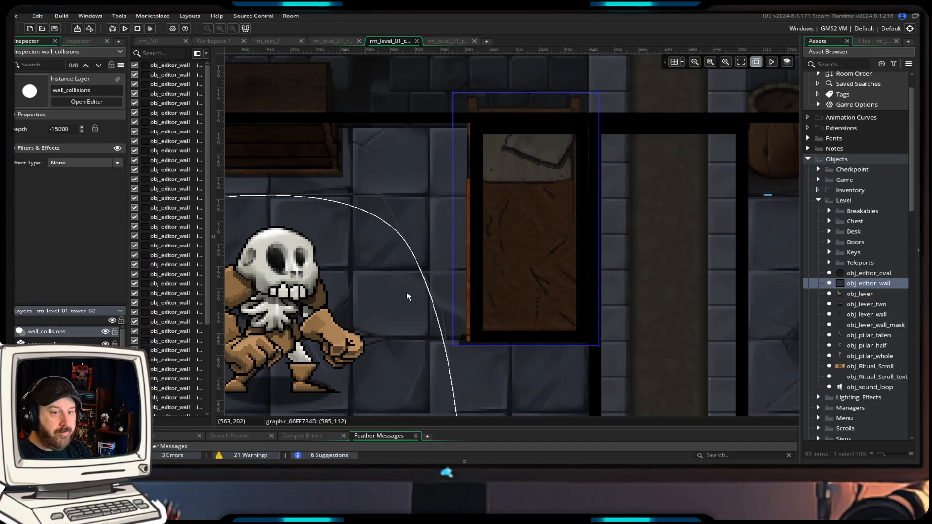
click(548, 236)
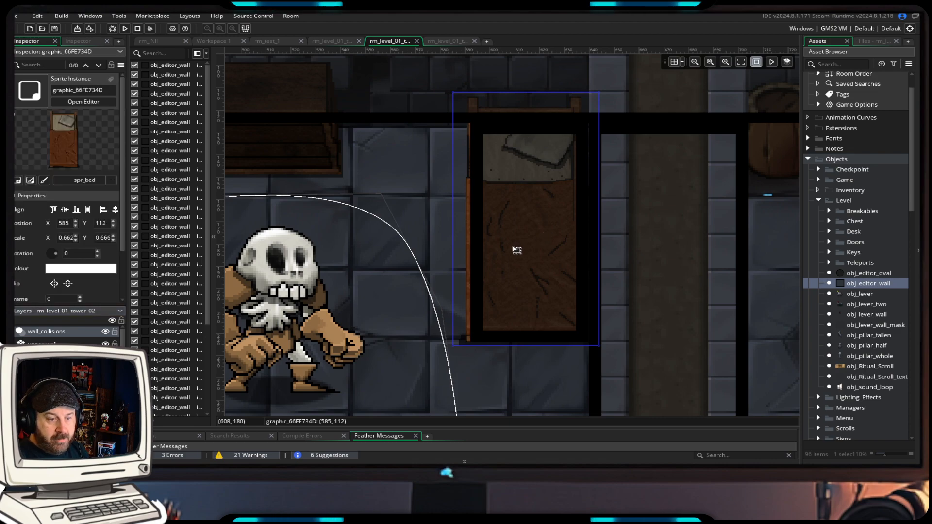
drag(535, 348, 534, 345)
On the wall_collisions layer, shorten the second chamber bed's collision block to a Y scale of 1.484, at about Y 173.5
click(48, 332)
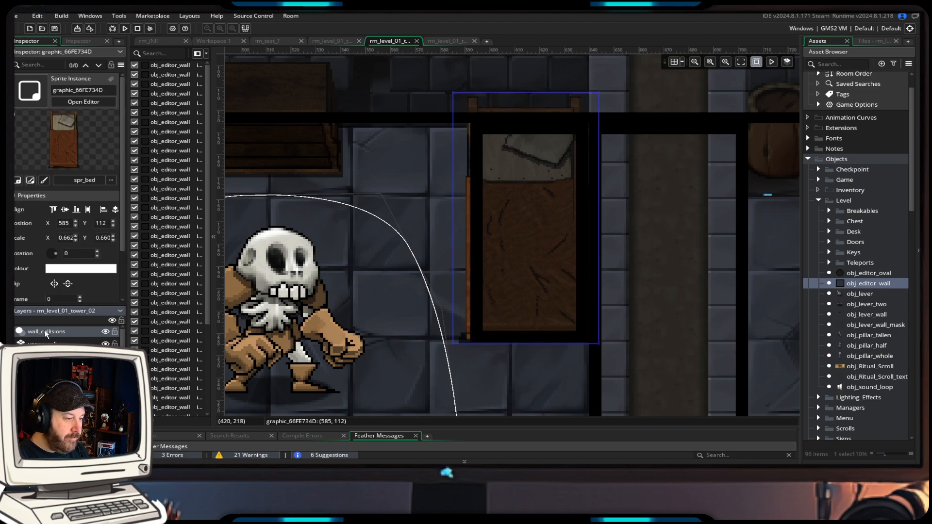
click(532, 250)
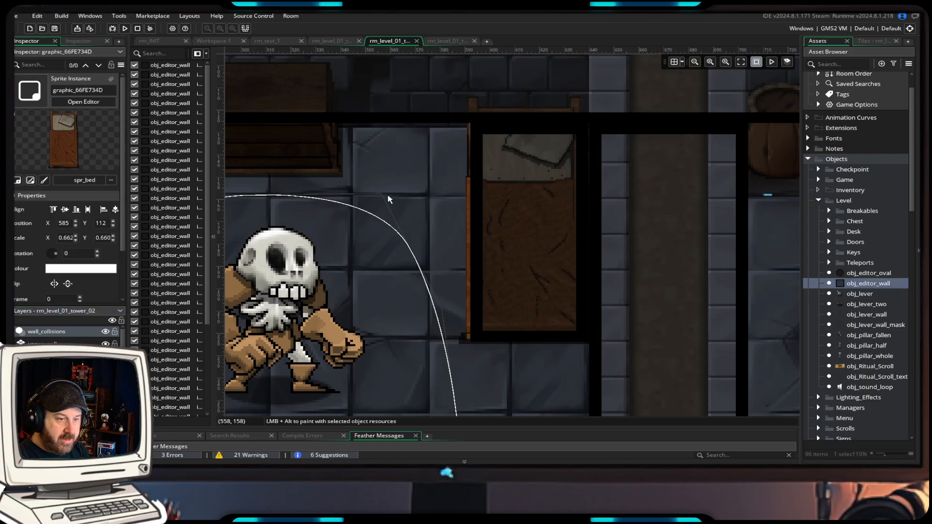
click(534, 210)
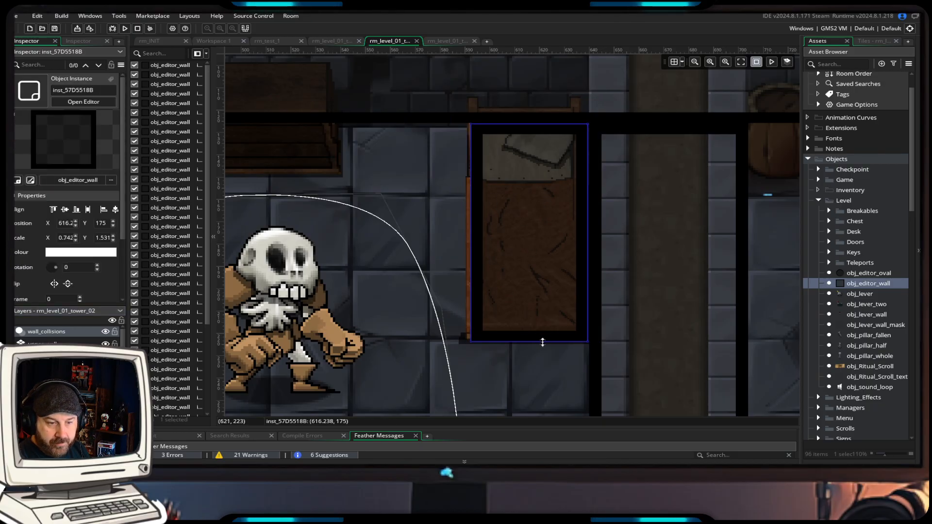
drag(542, 338, 540, 335)
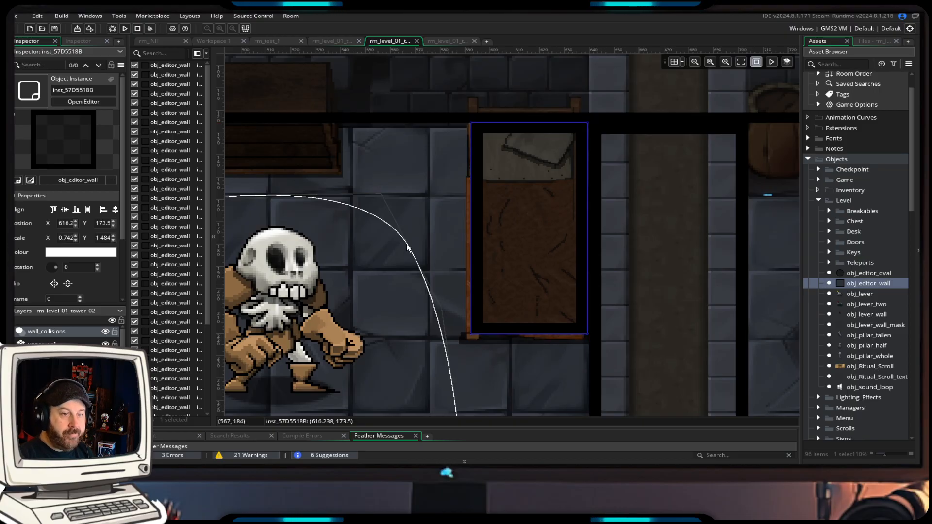
Place an obj_editor_wall over the second chamber's shelf and resize it to about 1.109 by 0.375 scale, at about X 500.5, Y 136
scroll(384, 221, down, 1)
middle_drag(361, 222, 533, 249)
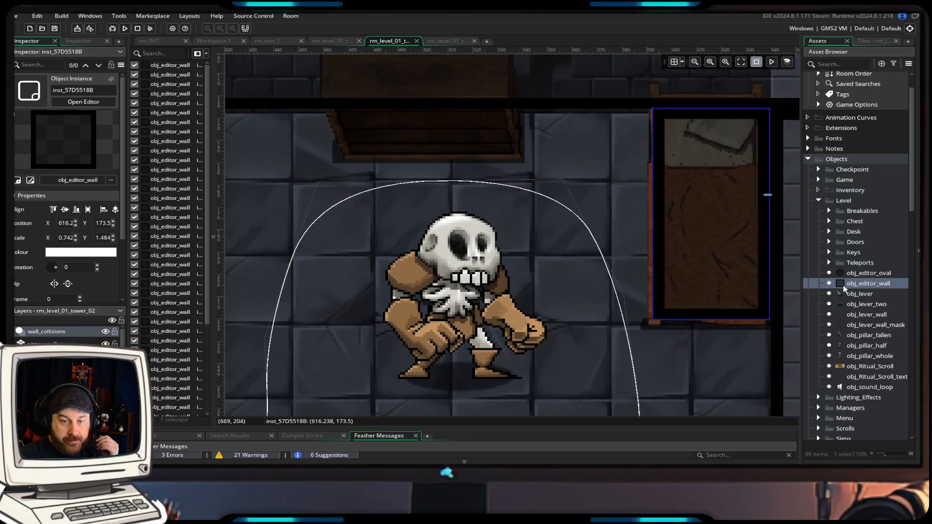
drag(844, 288, 414, 179)
click(470, 227)
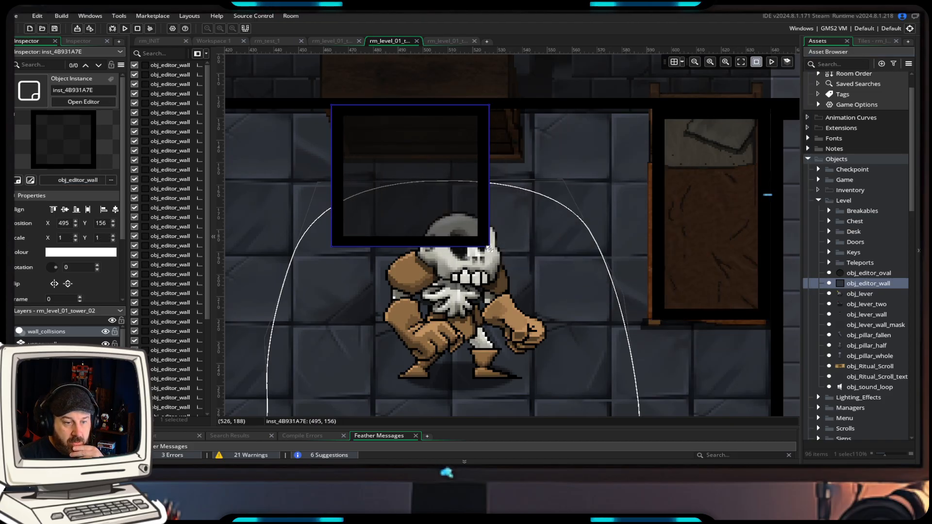
drag(489, 248, 512, 158)
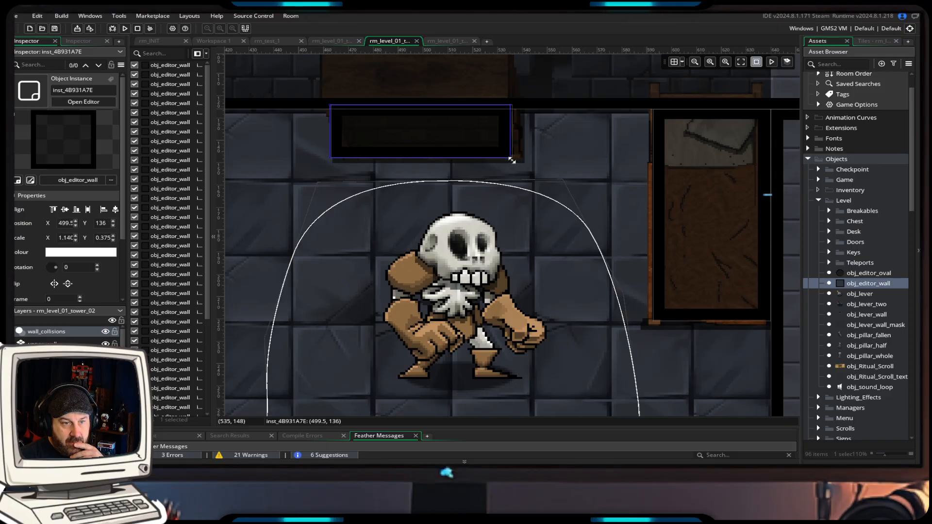
drag(329, 141, 334, 142)
click(279, 206)
Place an obj_editor_wall over the first chamber's shelf and resize it to about 1.122 by 0.390 scale, at about X 178, Y 135.5
middle_drag(243, 220, 515, 191)
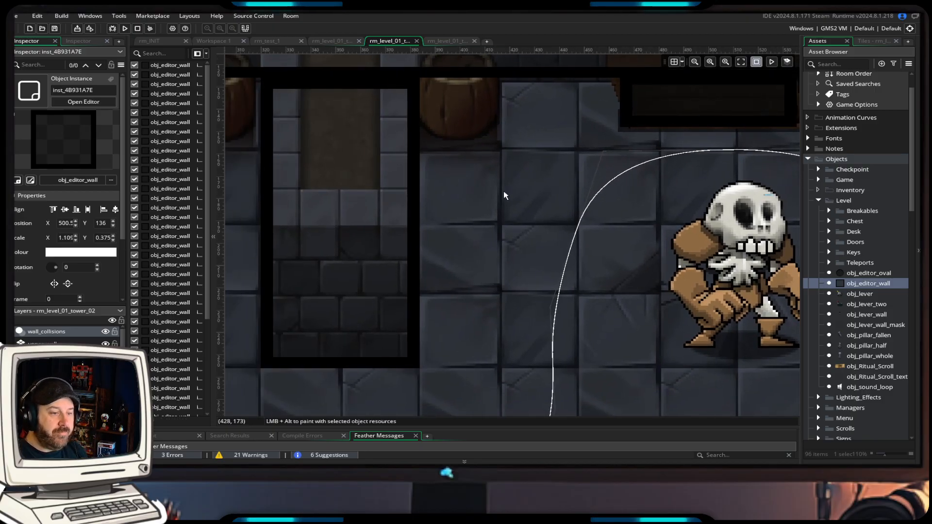
scroll(417, 224, down, 2)
scroll(411, 224, down, 3)
middle_drag(305, 215, 570, 276)
drag(844, 288, 411, 198)
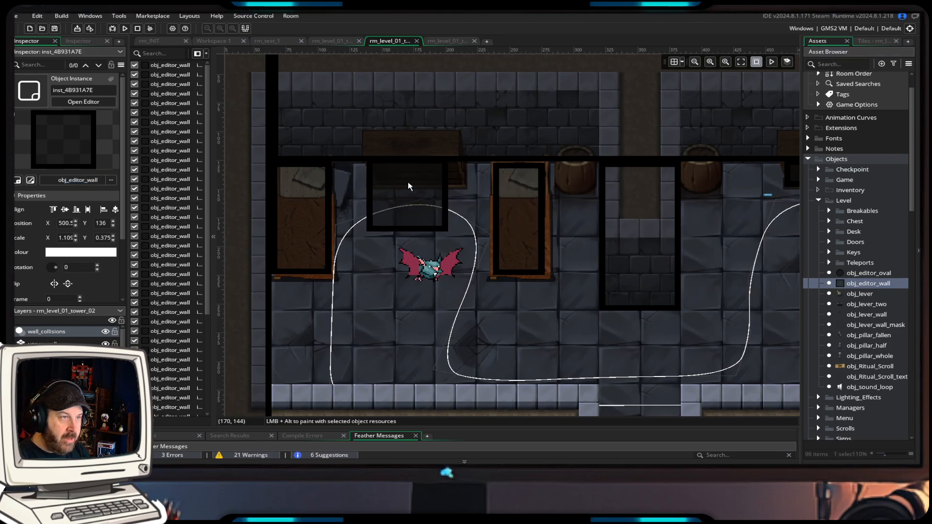
scroll(410, 185, up, 4)
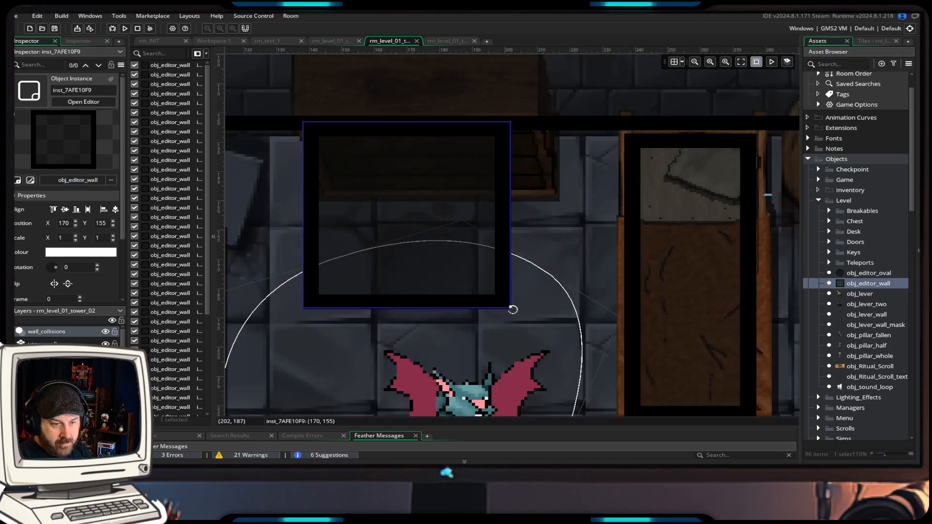
drag(510, 308, 549, 196)
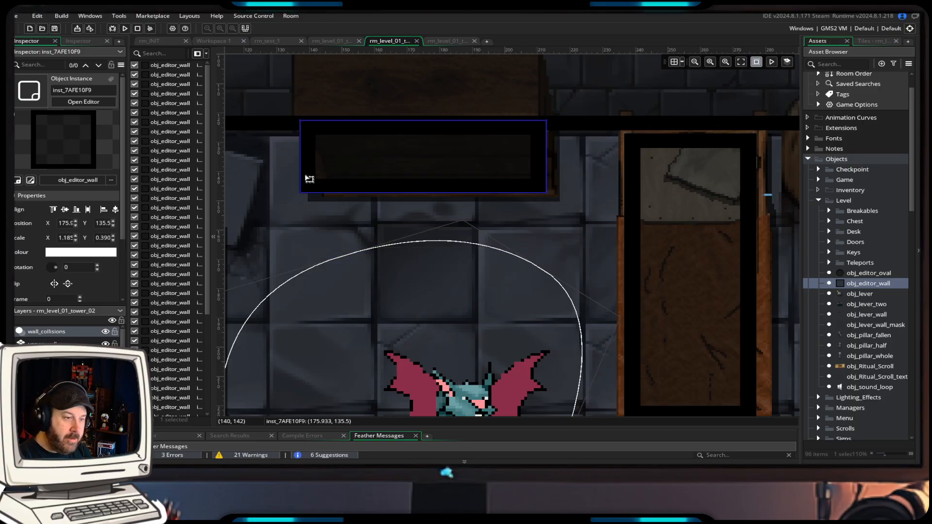
drag(302, 170, 315, 171)
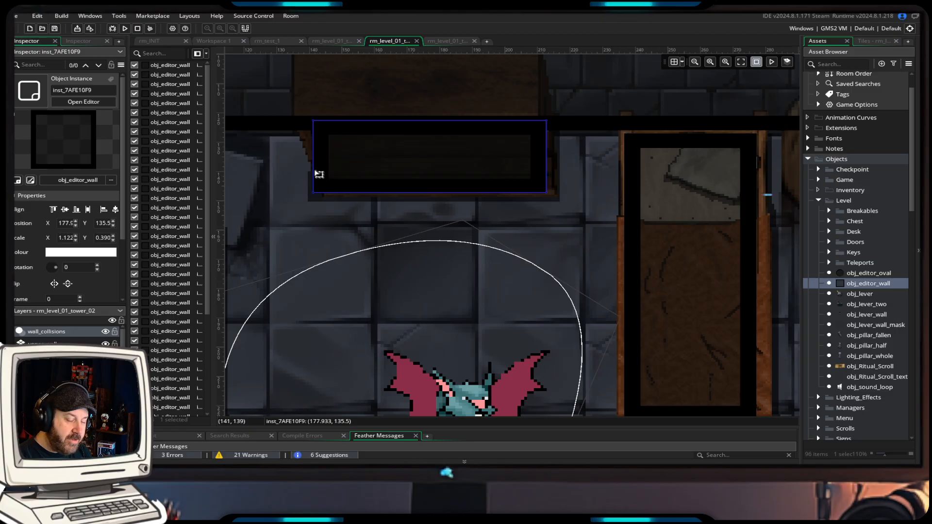
click(429, 232)
Select the Path_Tower_02_09 layer and pull its upper control points near the bat to about (133, 225), (157, 196) and (210, 222)
ctrl+scroll(411, 235, down, 2)
middle_drag(367, 262, 419, 128)
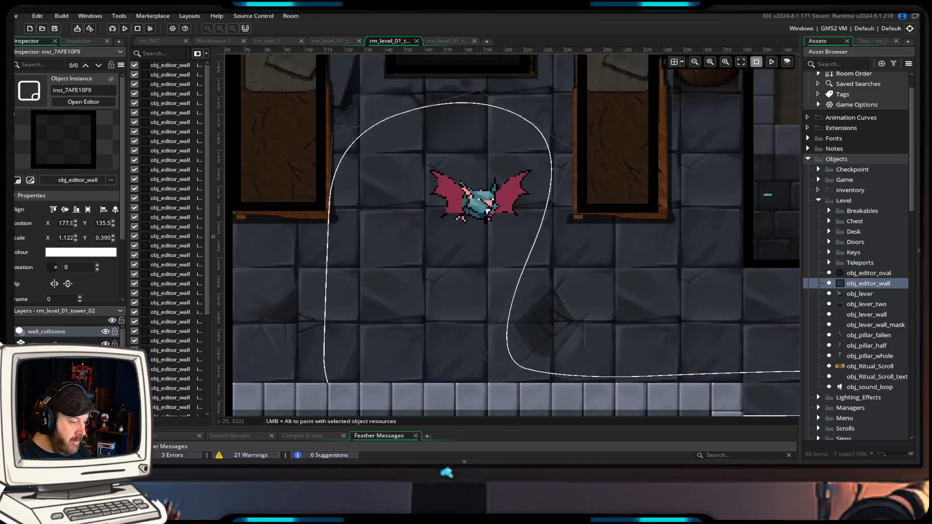
click(21, 363)
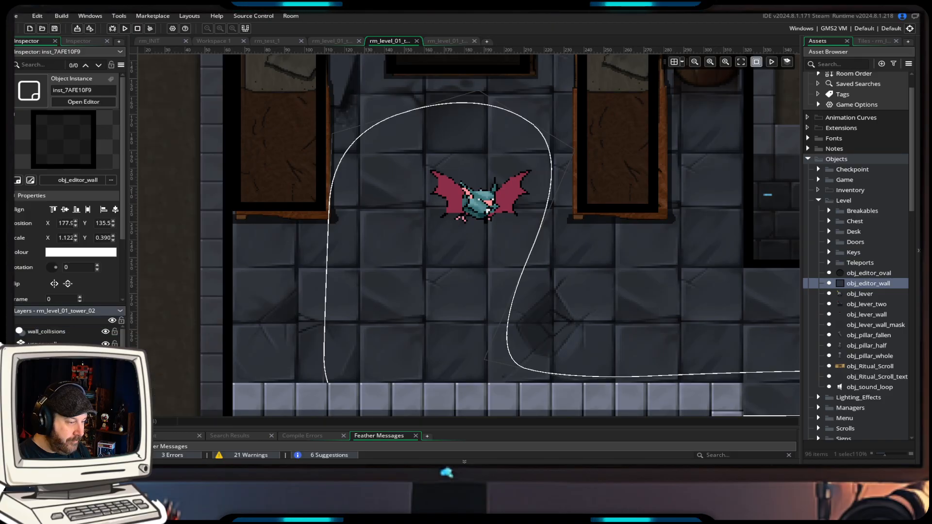
click(49, 377)
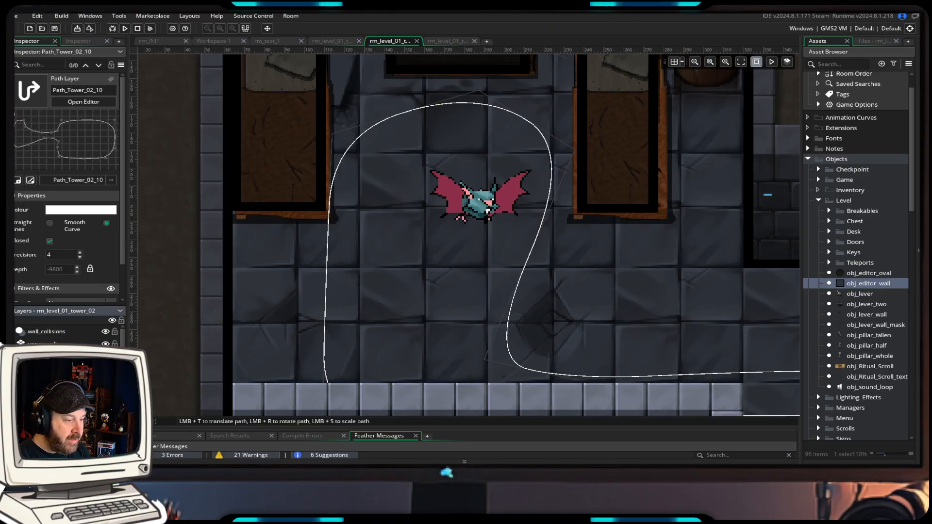
click(49, 387)
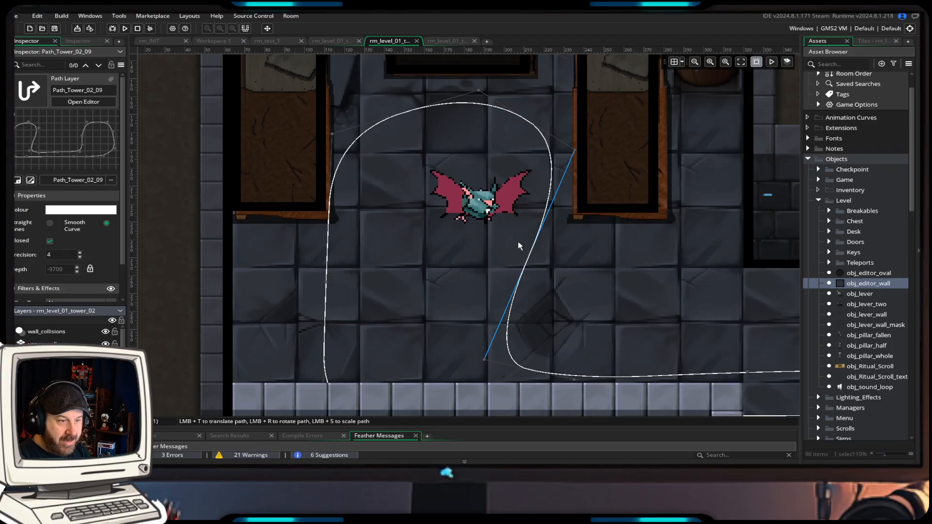
drag(331, 133, 368, 214)
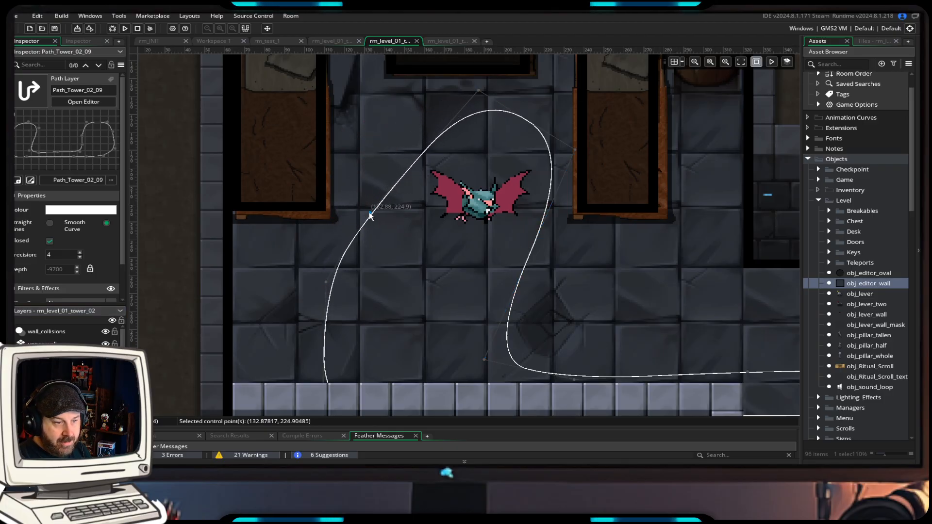
drag(481, 91, 420, 162)
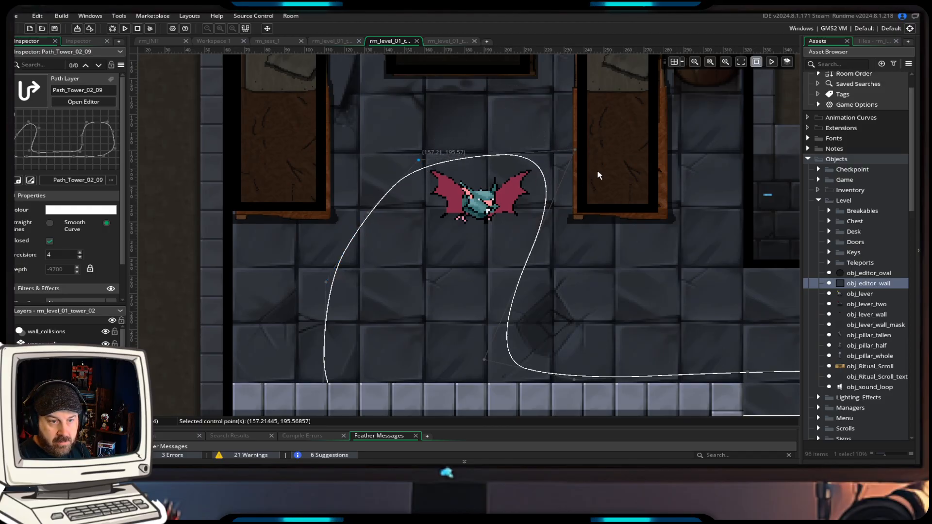
drag(576, 153, 523, 208)
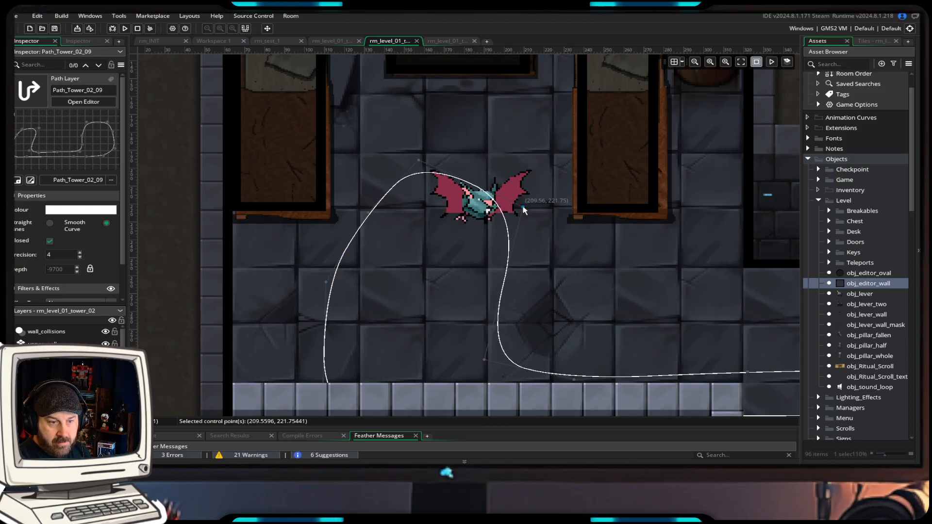
Reshape the path below the beds, moving control points to about (157, 242), (84, 294), (115, 251), (211, 288) and (260, 296)
drag(417, 168, 420, 244)
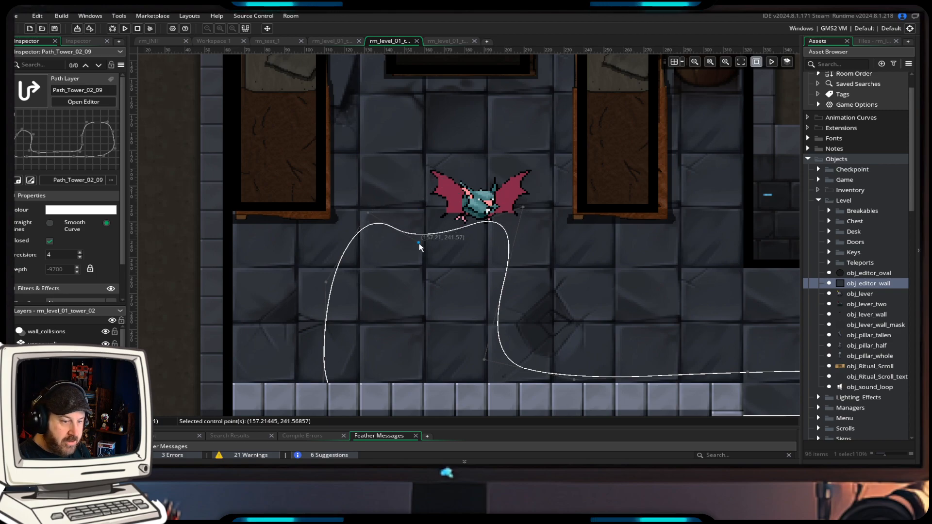
drag(368, 213, 304, 239)
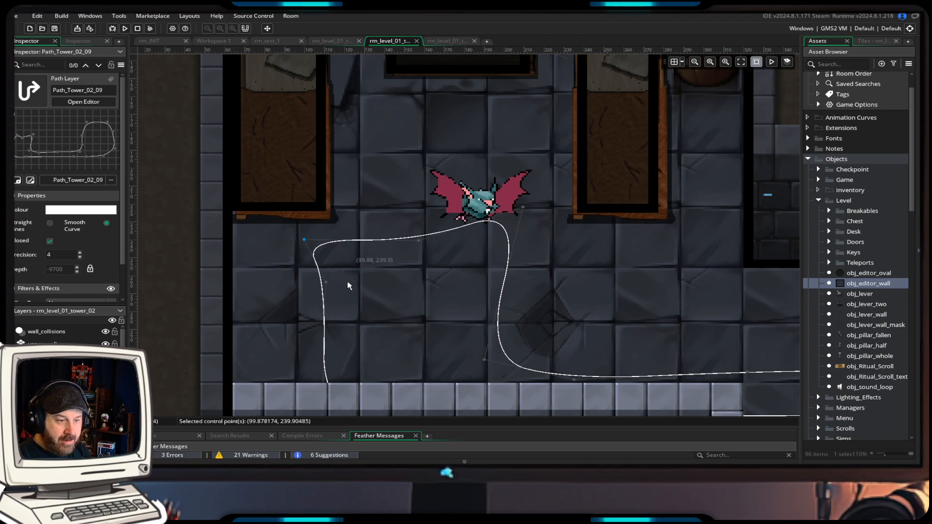
drag(325, 286, 272, 336)
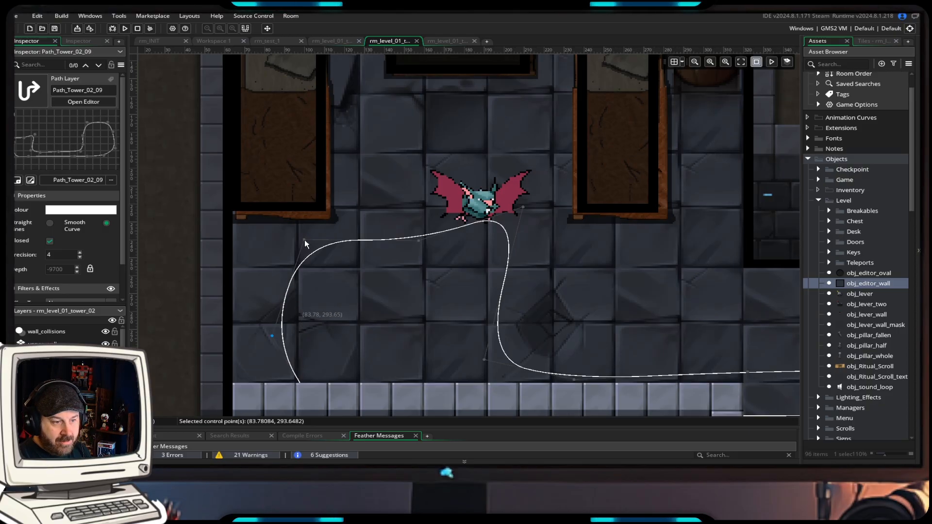
drag(305, 239, 334, 259)
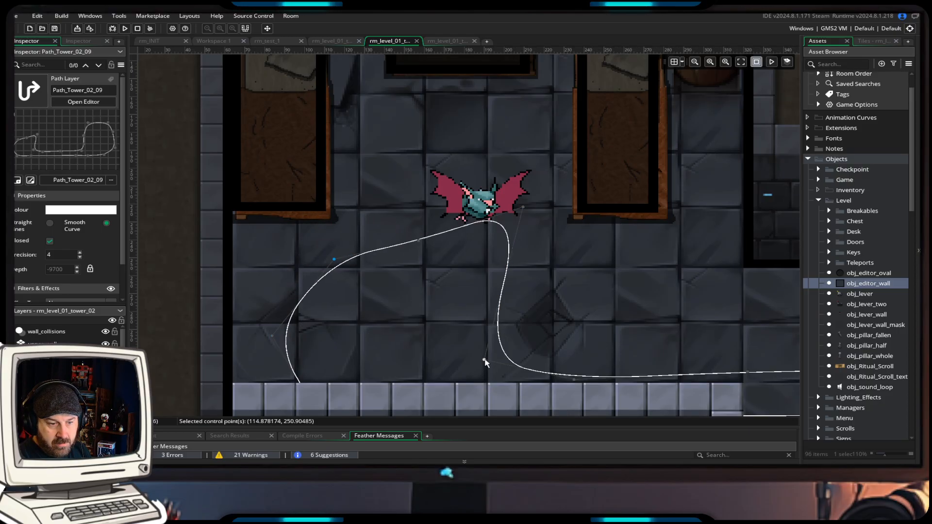
drag(485, 359, 526, 326)
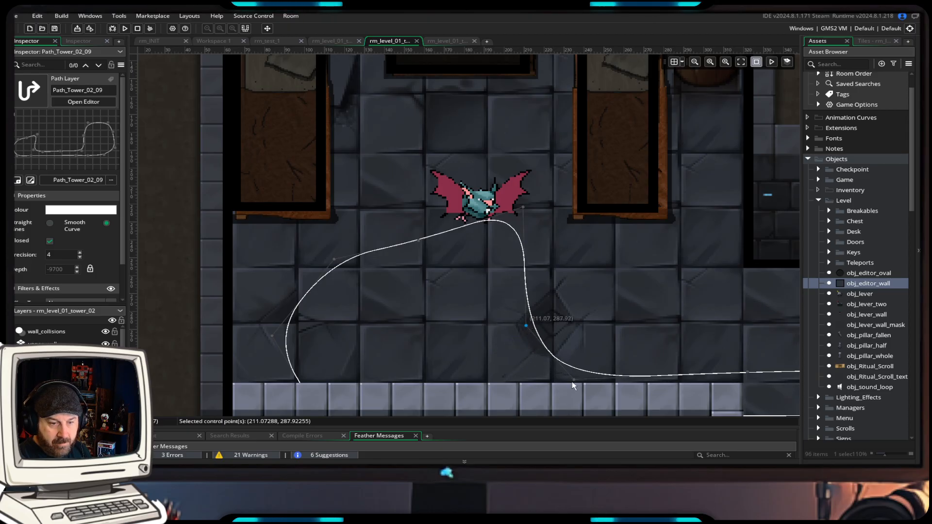
drag(574, 381, 625, 342)
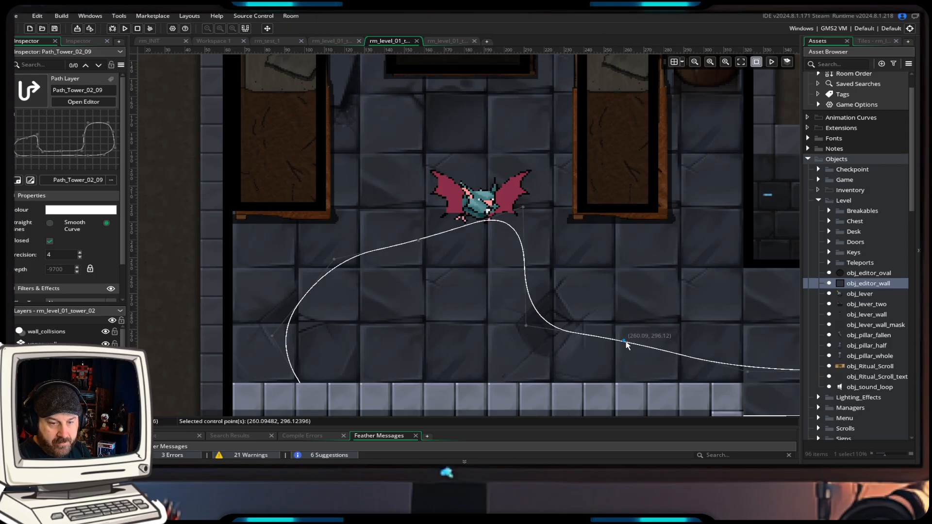
Lower the path's three crest control points further below the bat, the middle one to about (171, 254) and the right one to about (197, 264)
drag(523, 209, 506, 259)
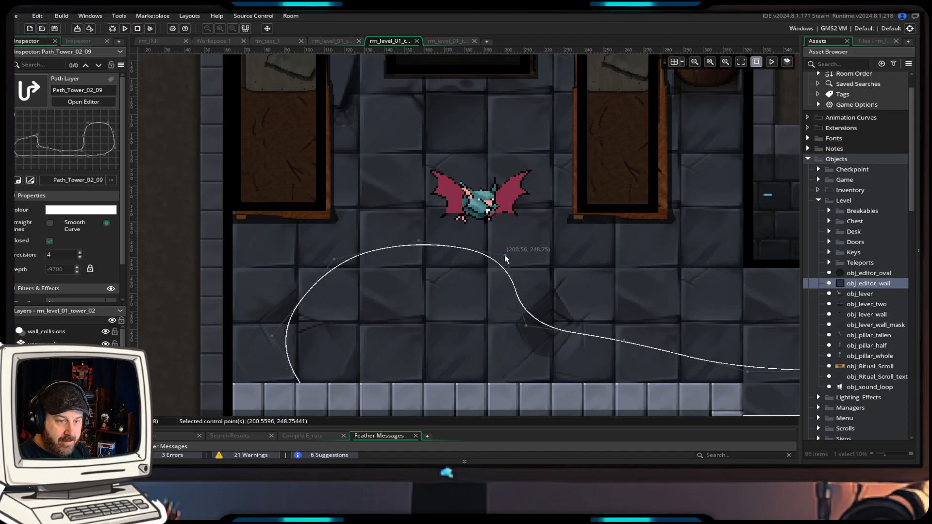
drag(332, 263, 364, 280)
drag(421, 244, 446, 265)
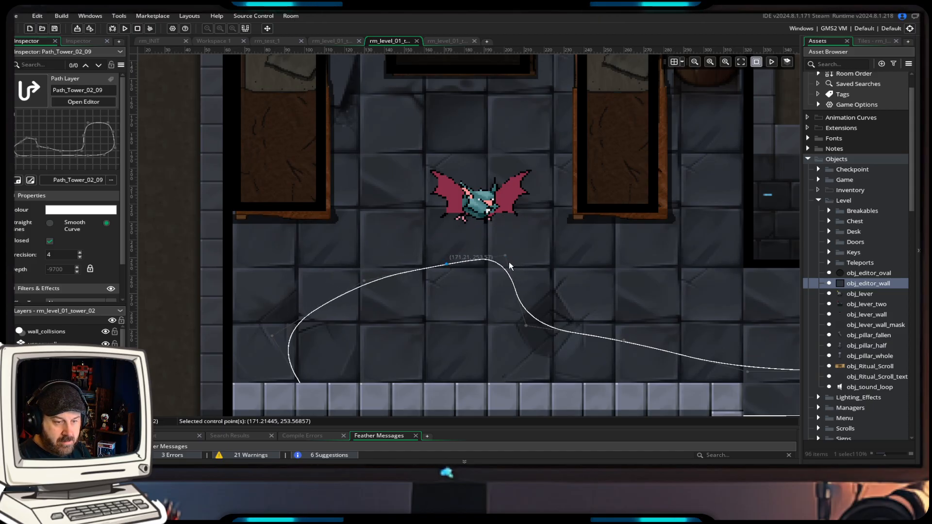
drag(505, 257, 498, 282)
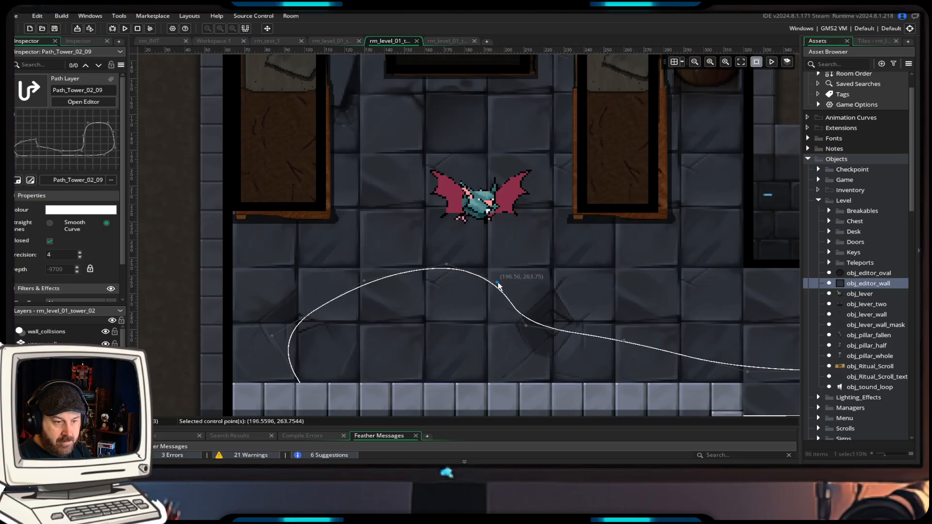
ctrl+scroll(464, 310, down, 3)
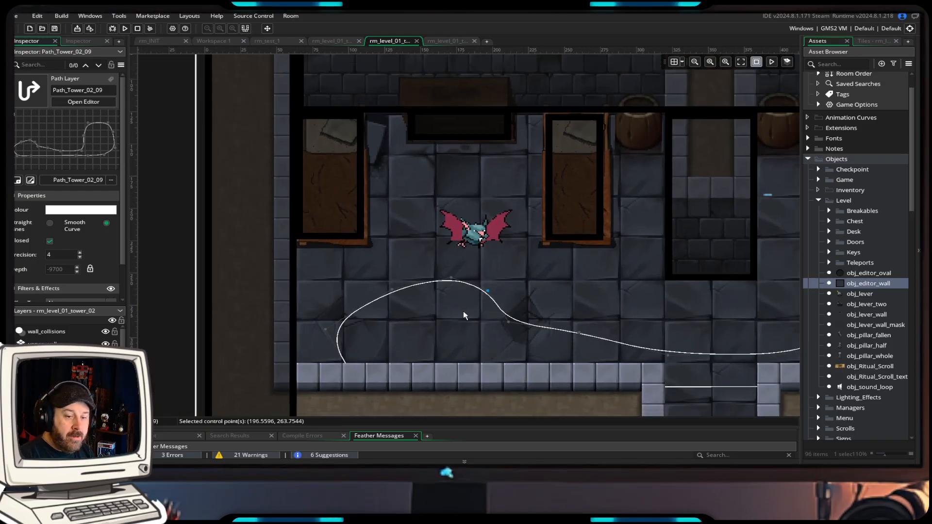
Pull the Path_Tower_02_09 control points near the skeleton inward, to about (550, 219), (532, 181) and (455, 192), away from the bed and shelf
middle_drag(625, 300, 288, 319)
ctrl+scroll(547, 300, up, 4)
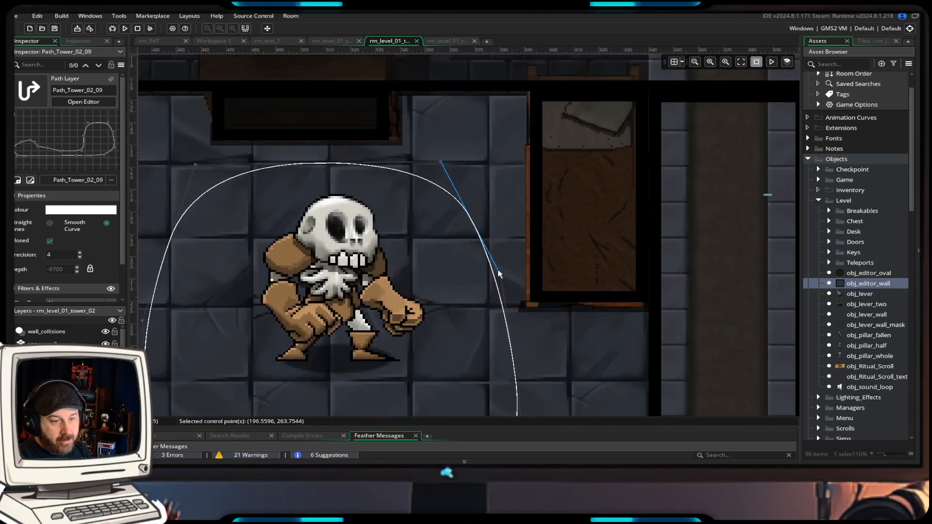
drag(498, 273, 425, 301)
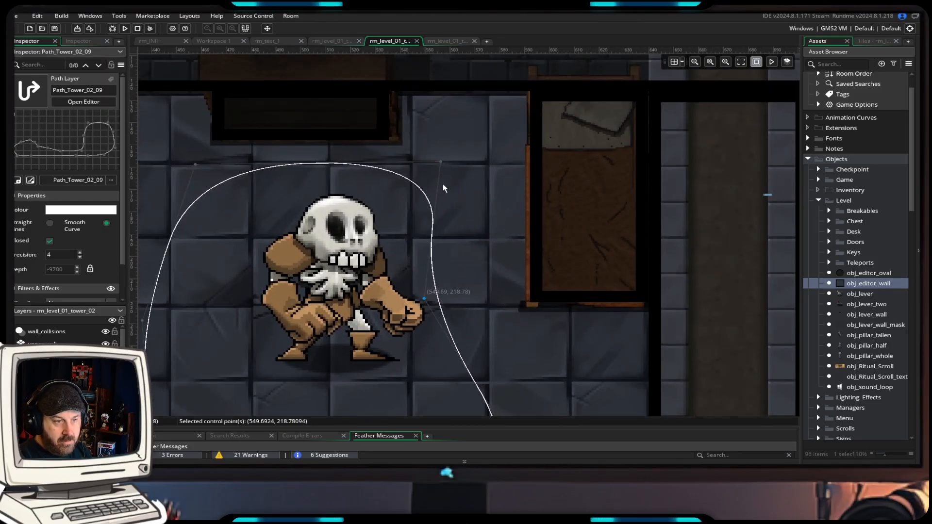
drag(441, 161, 402, 211)
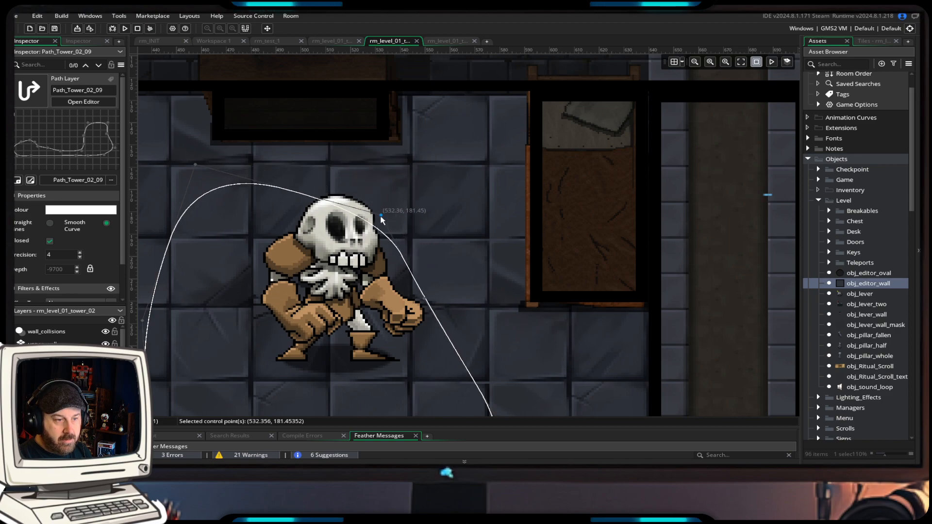
drag(197, 162, 189, 248)
scroll(296, 338, down, 5)
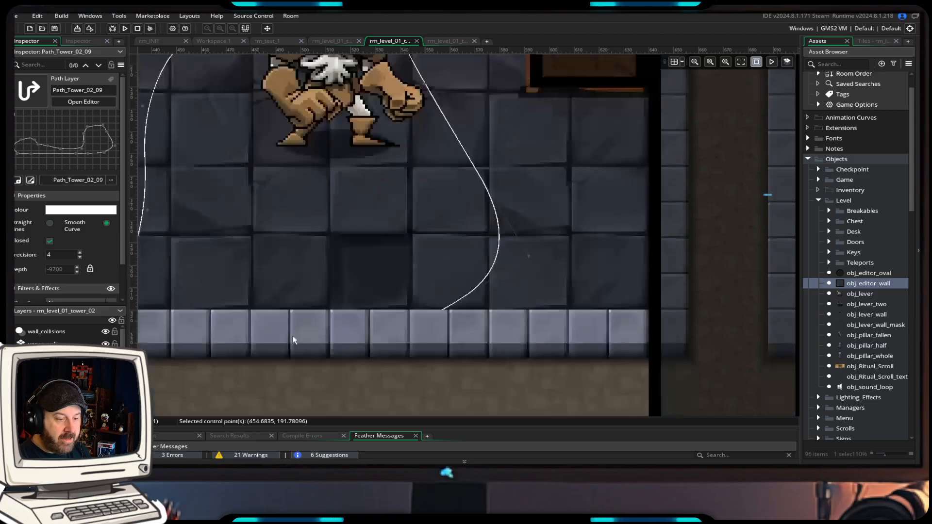
click(274, 303)
scroll(274, 305, down, 2)
ctrl+scroll(273, 306, down, 1)
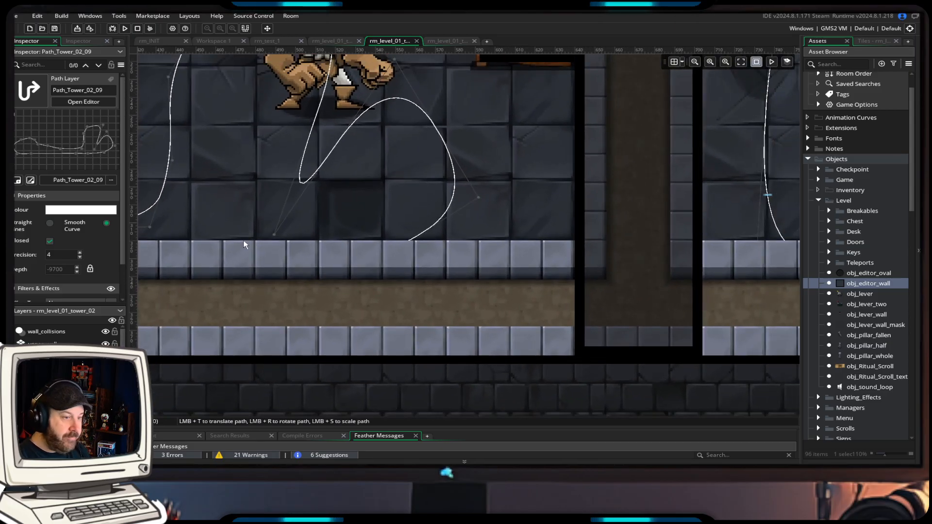
key(ctrl+z)
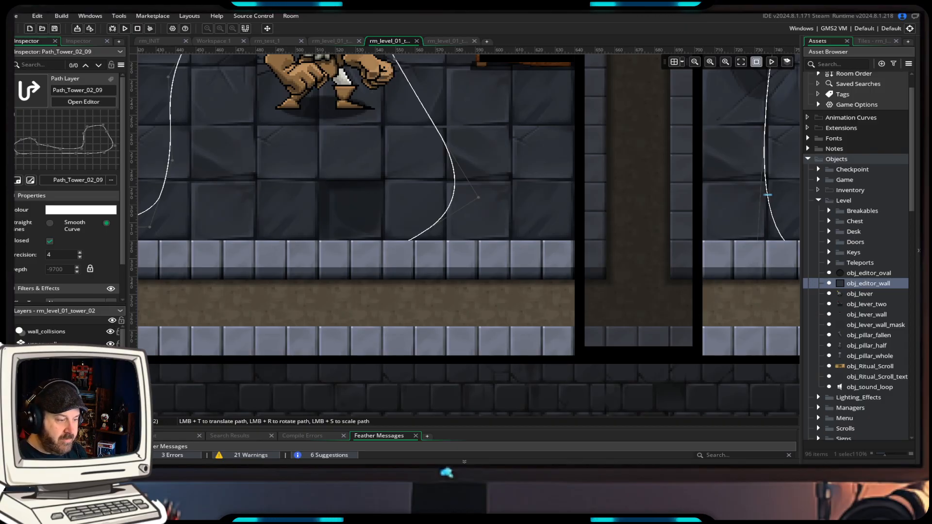
Make the wall_collisions layer active and look over the upper chambers, their furniture and the enemy paths
click(48, 332)
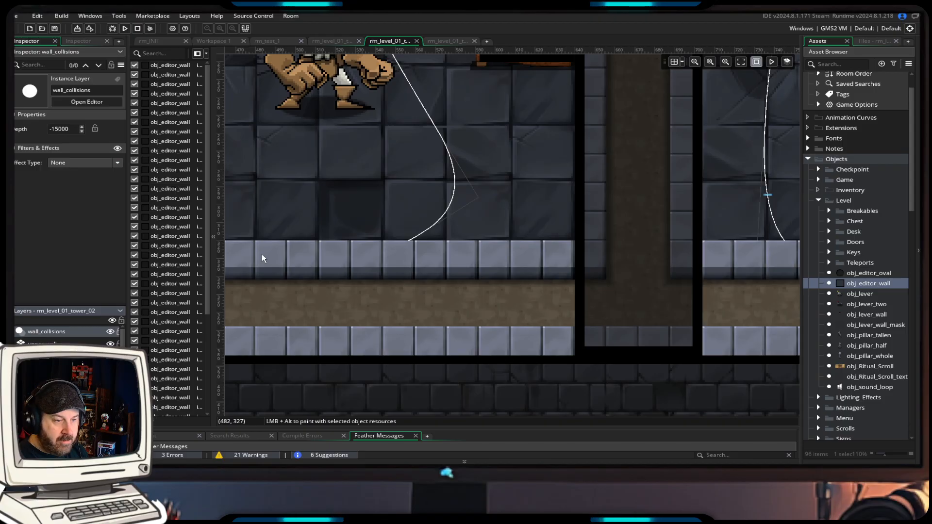
ctrl+scroll(262, 255, down, 2)
ctrl+scroll(263, 253, down, 1)
middle_drag(266, 250, 579, 271)
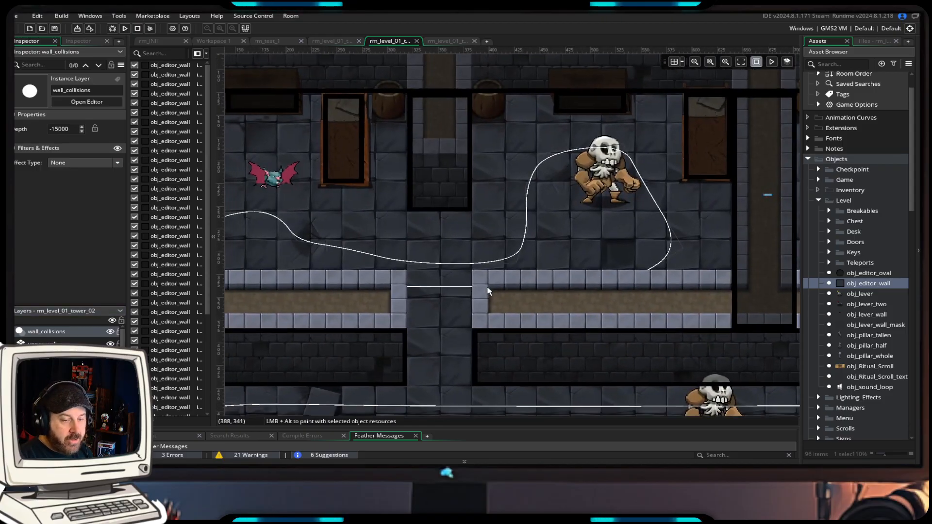
middle_drag(486, 287, 514, 291)
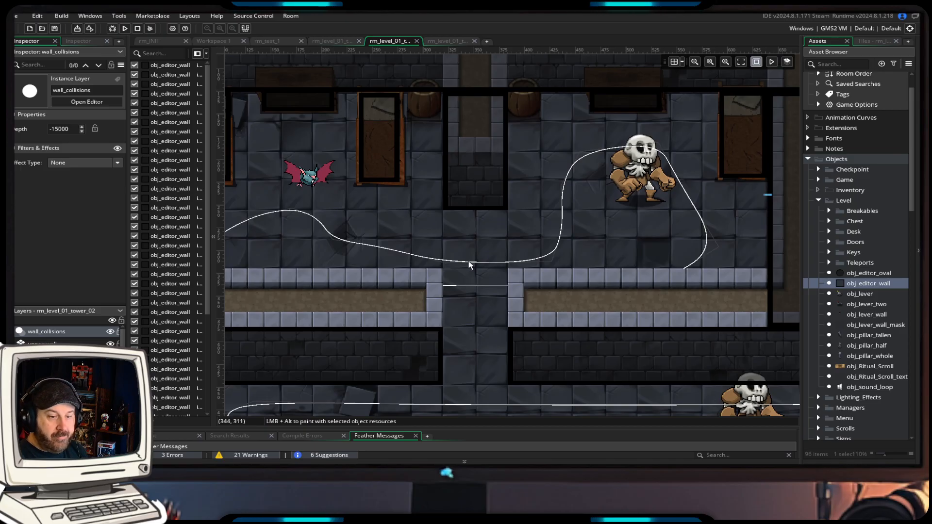
ctrl+scroll(469, 260, down, 2)
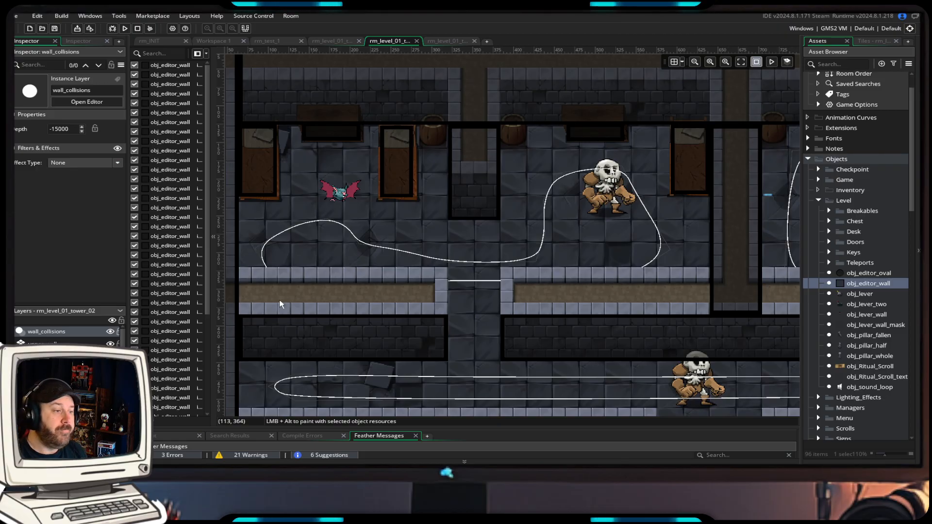
middle_drag(574, 288, 504, 296)
ctrl+scroll(580, 296, down, 2)
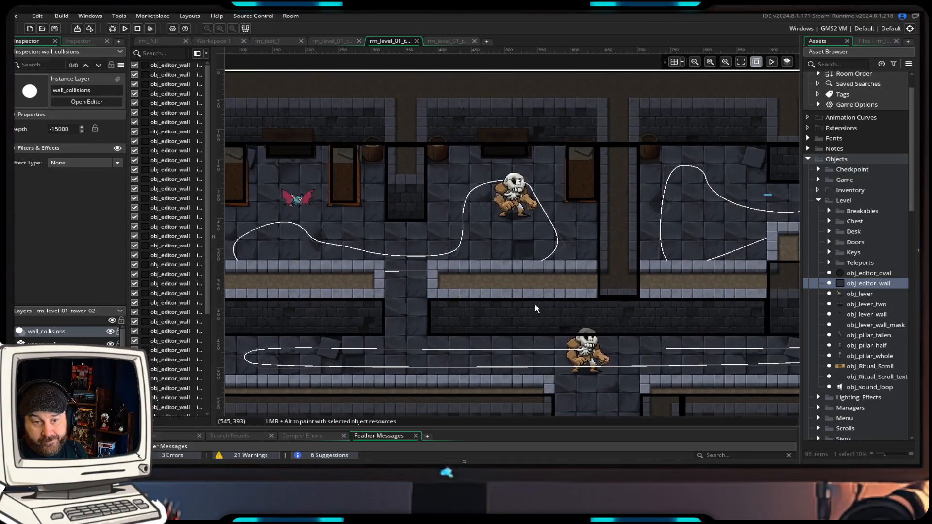
shift+scroll(504, 292, down, 5)
ctrl+scroll(514, 234, up, 1)
ctrl+scroll(514, 234, up, 2)
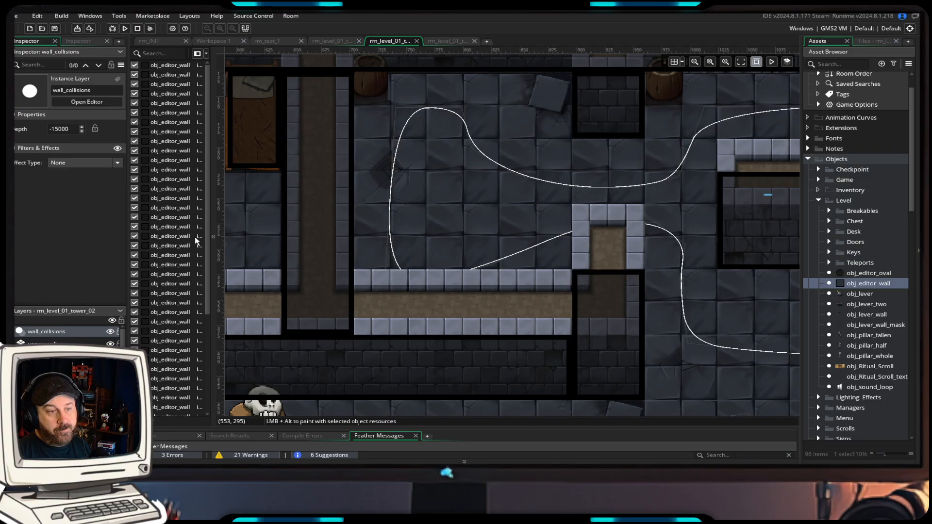
middle_drag(620, 284, 519, 302)
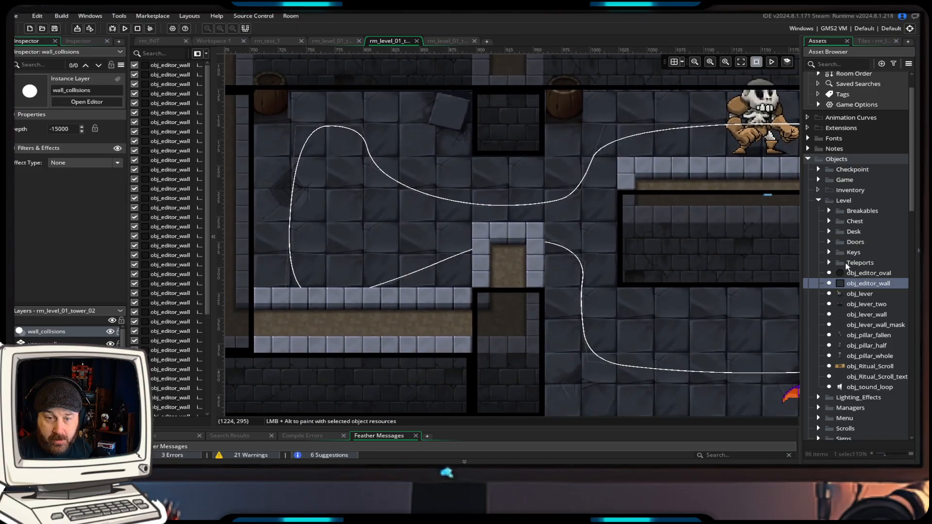
Expand the Desk objects folder and read through the documents open in the overlapping text editor
click(830, 231)
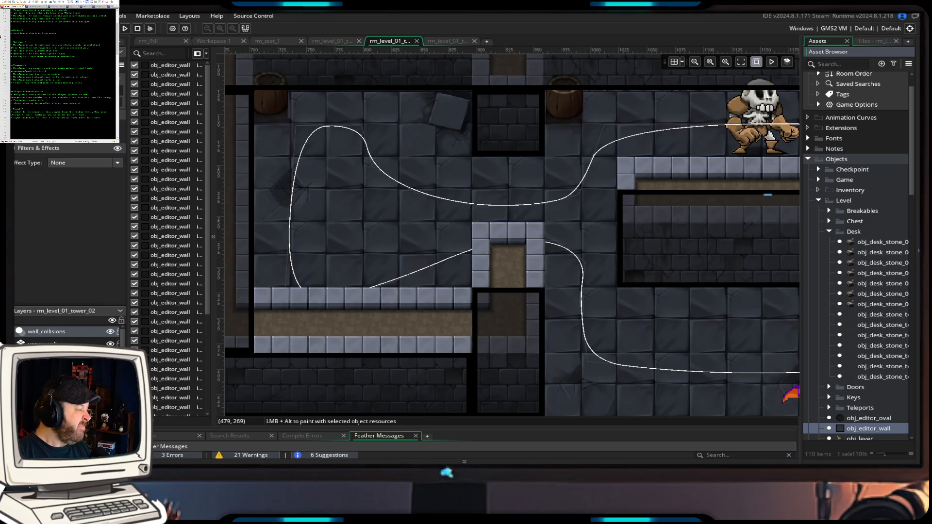
drag(4, 40, 1, 37)
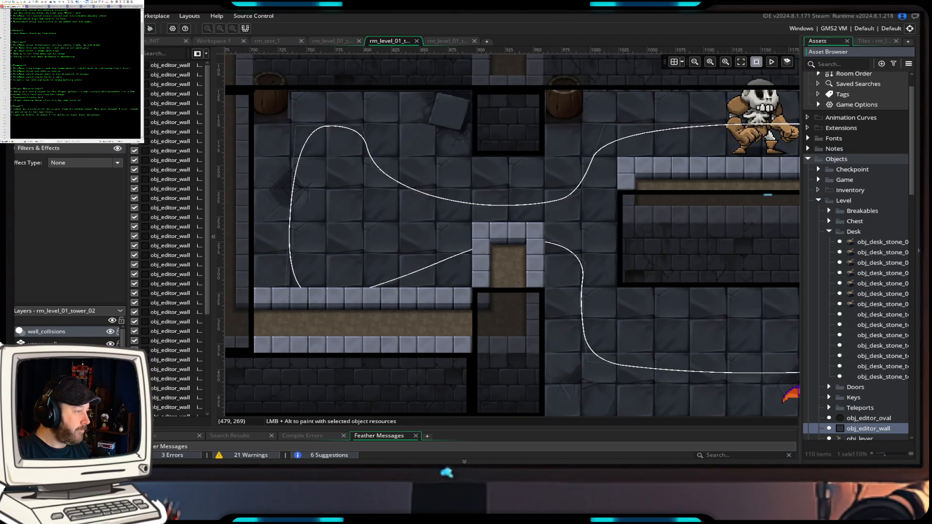
scroll(112, 15, up, 1)
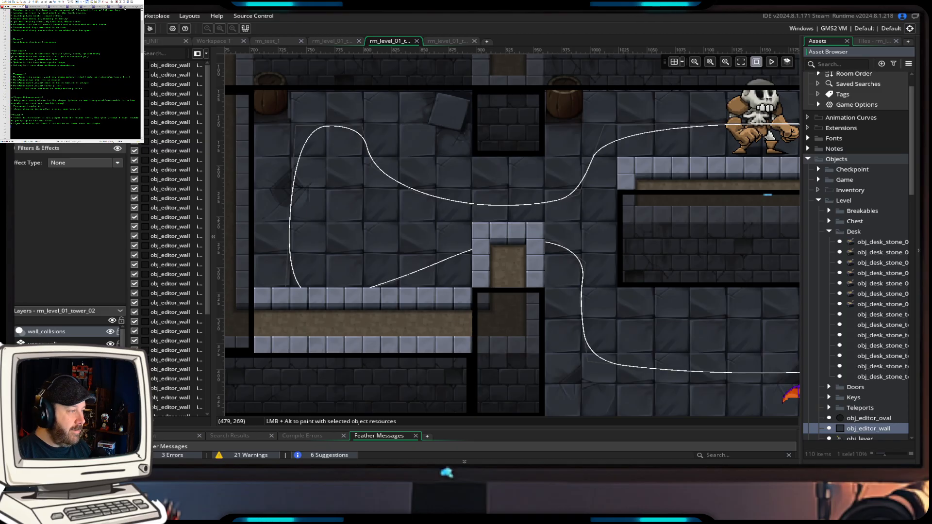
click(125, 7)
scroll(75, 48, down, 4)
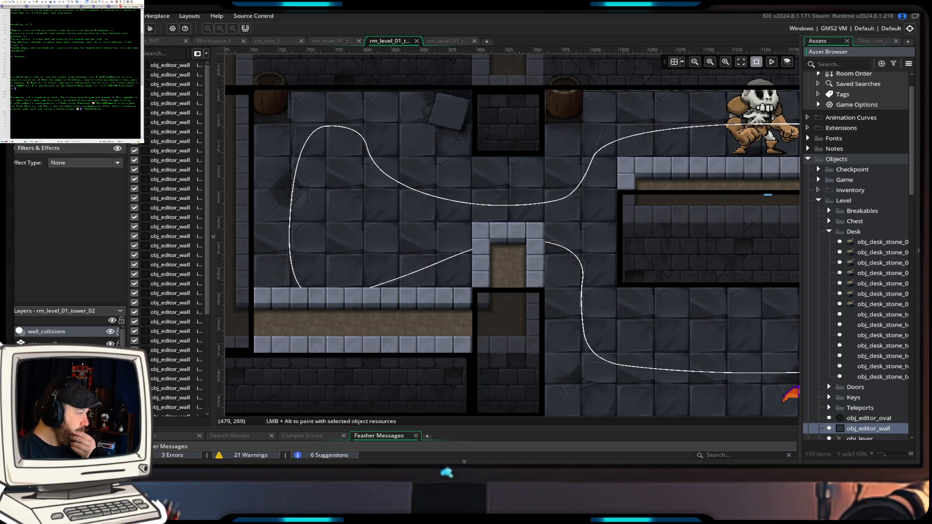
scroll(76, 48, up, 6)
scroll(75, 73, down, 10)
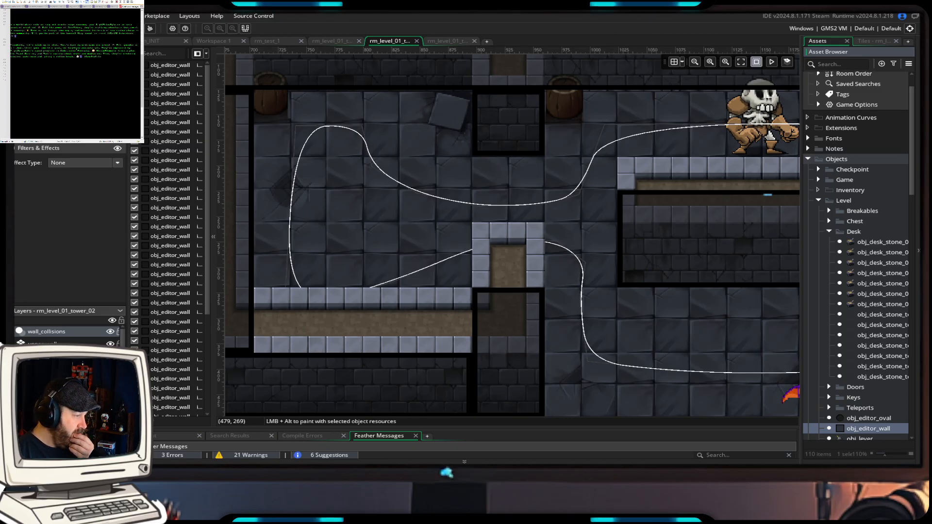
click(112, 6)
scroll(77, 46, down, 1)
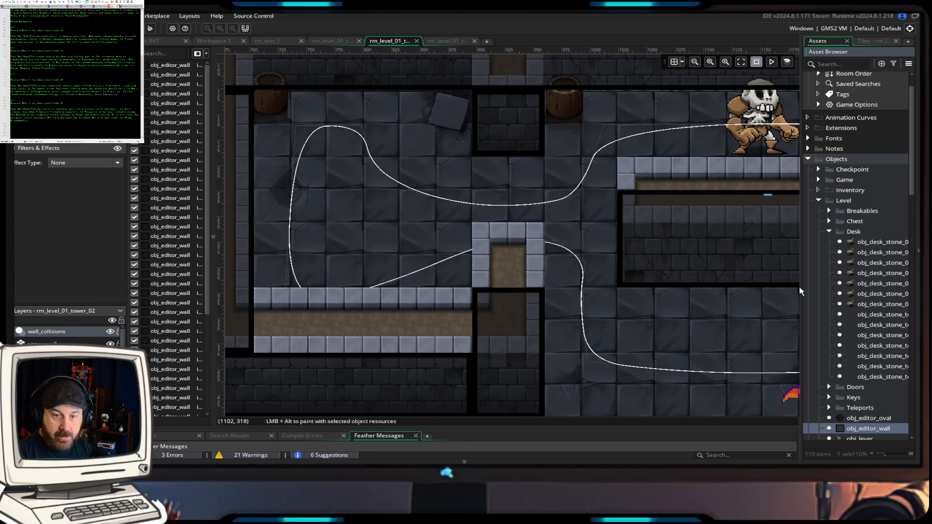
Widen the Asset Browser to show the full desk object names, and examine the chambers and enemy paths across the whole tower room
mouse_move(800, 281)
mouse_down()
mouse_move(772, 273)
mouse_move(790, 274)
mouse_up()
scroll(691, 284, down, 5)
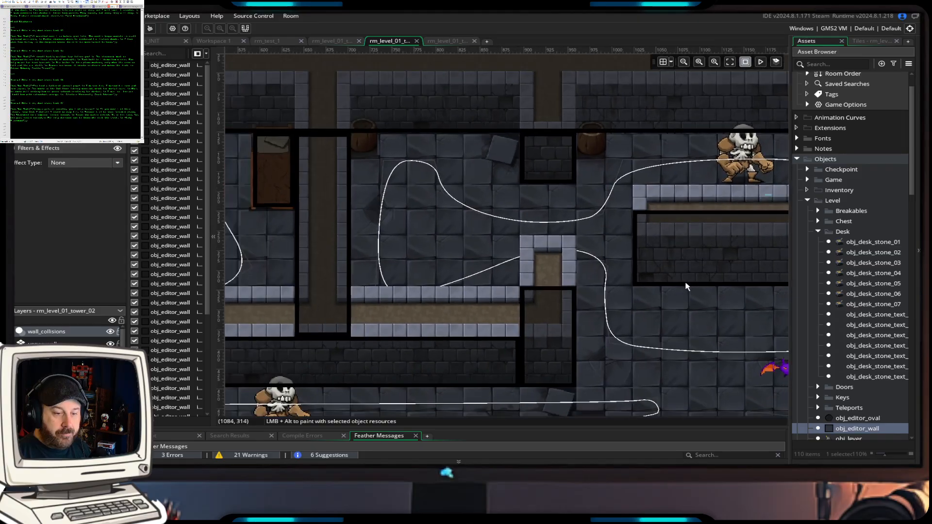
middle_drag(670, 354, 642, 122)
middle_drag(630, 287, 613, 142)
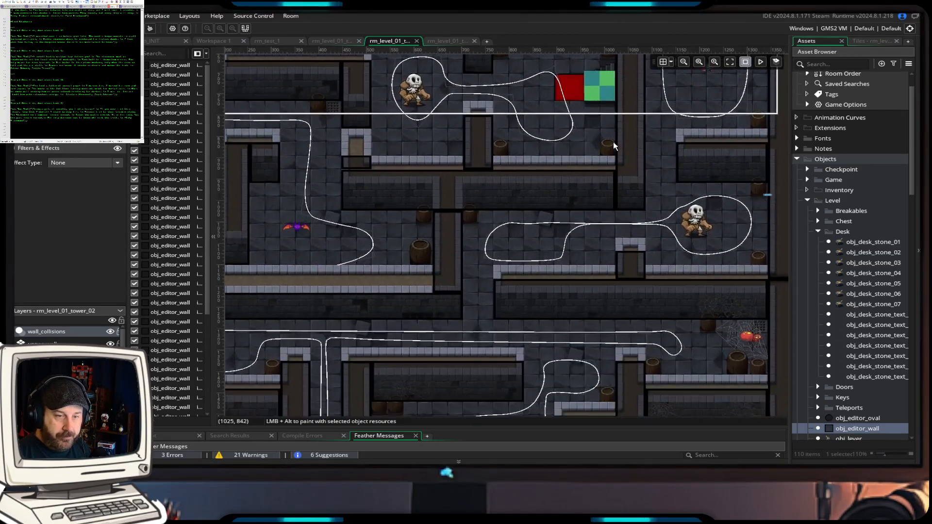
middle_drag(544, 156, 520, 249)
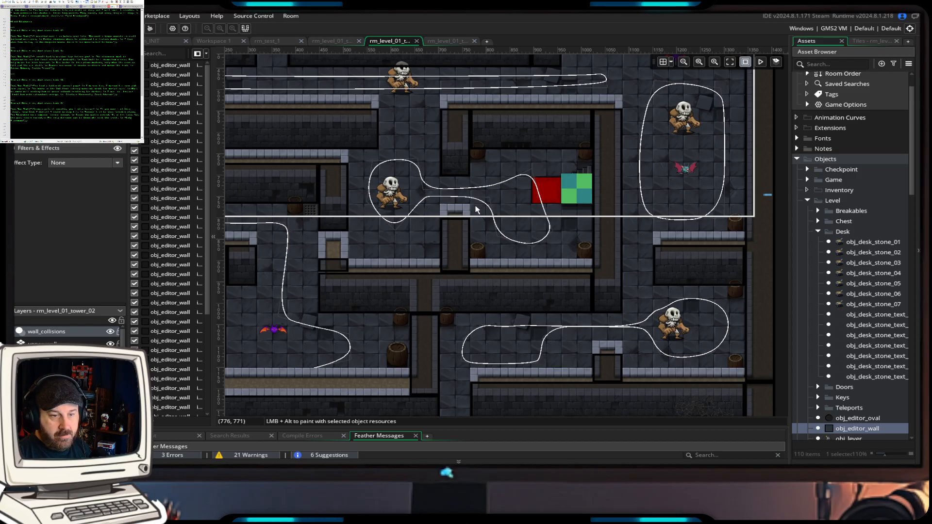
mouse_move(427, 235)
middle_down()
mouse_move(589, 155)
mouse_move(419, 226)
middle_up()
scroll(491, 168, up, 3)
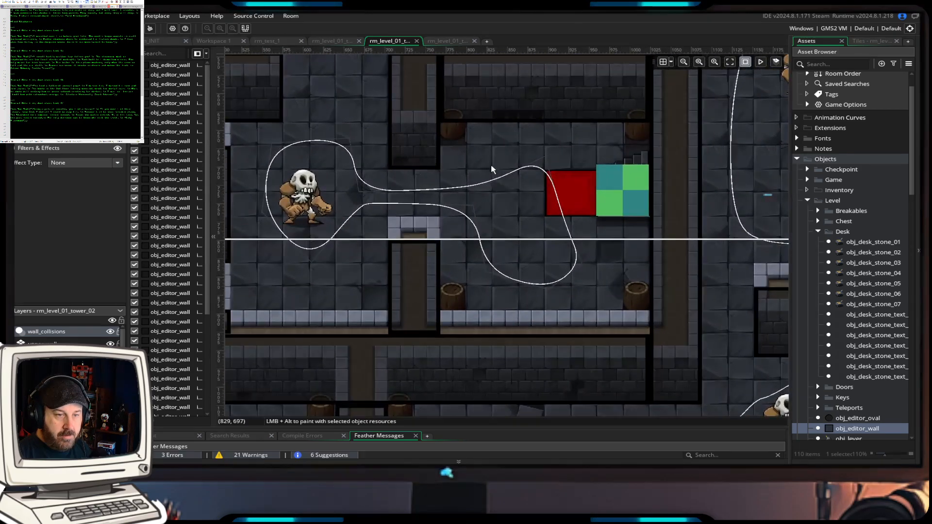
scroll(488, 177, down, 5)
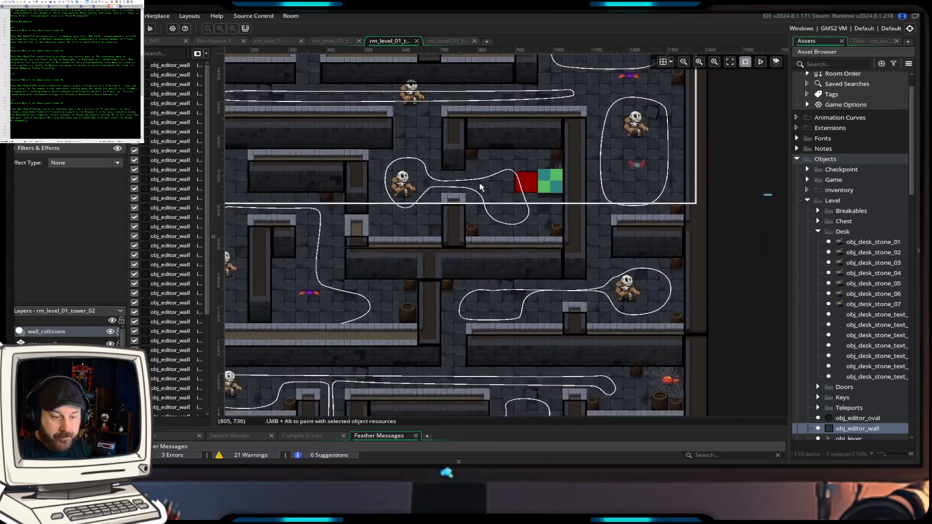
scroll(481, 188, down, 5)
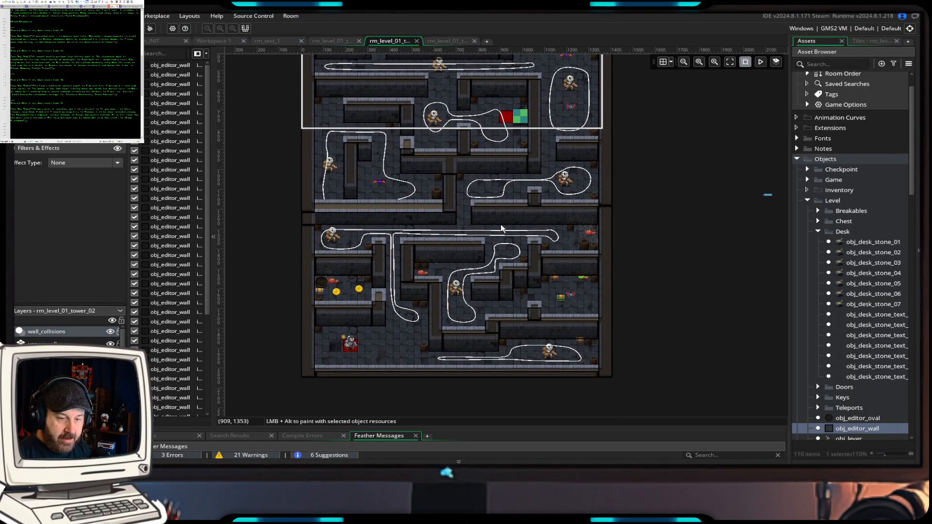
middle_drag(489, 187, 458, 219)
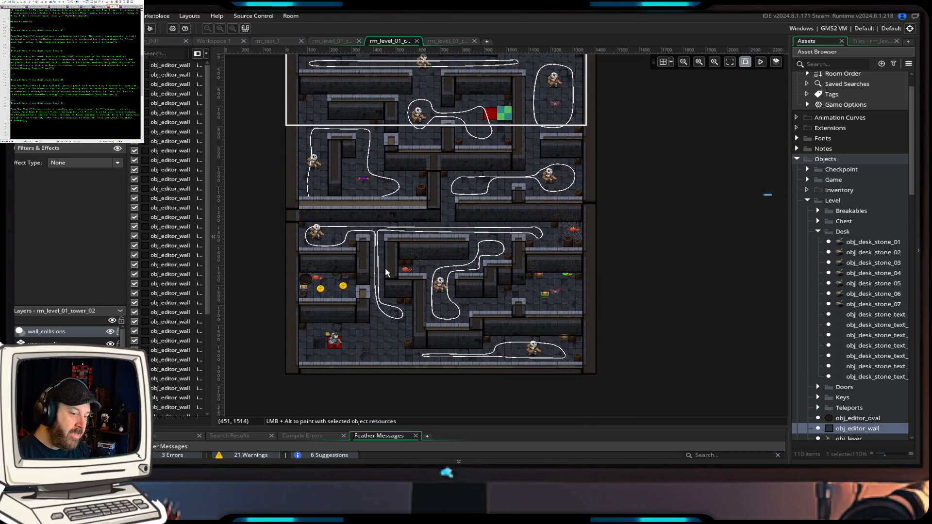
scroll(350, 330, up, 5)
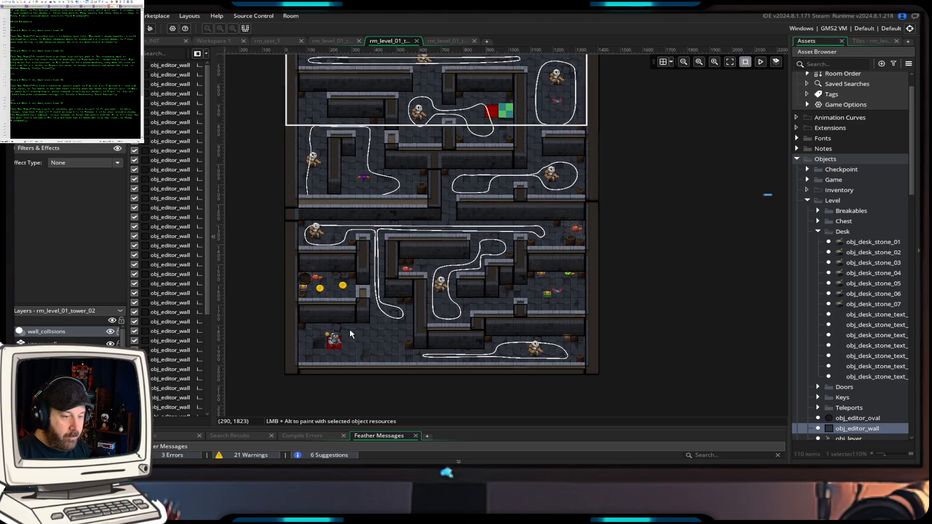
scroll(350, 329, down, 3)
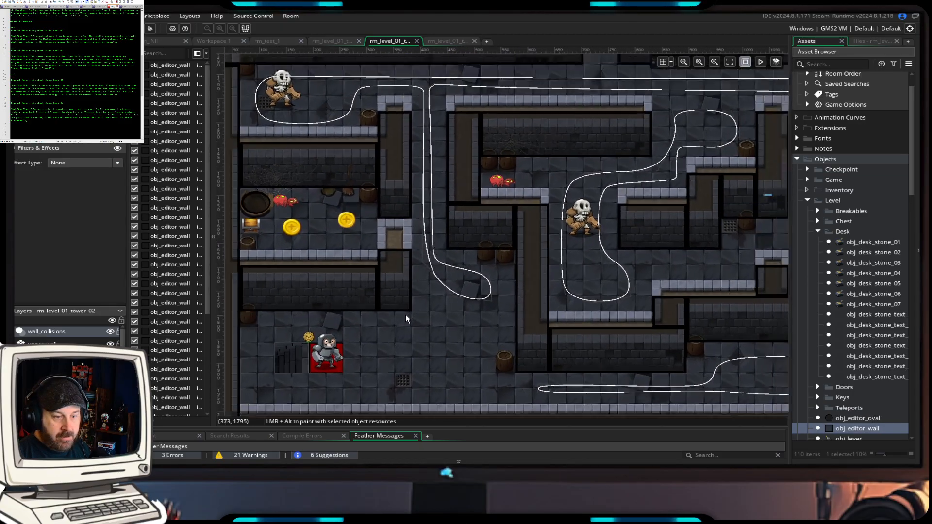
middle_drag(372, 316, 354, 359)
scroll(494, 277, up, 2)
scroll(495, 277, down, 3)
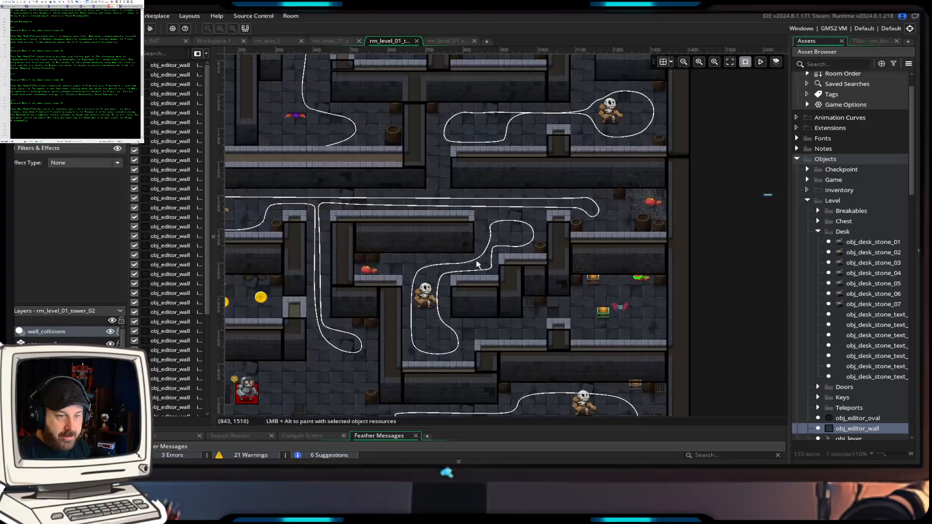
middle_drag(468, 231, 530, 371)
middle_drag(475, 292, 487, 413)
middle_drag(490, 292, 409, 359)
scroll(442, 172, up, 7)
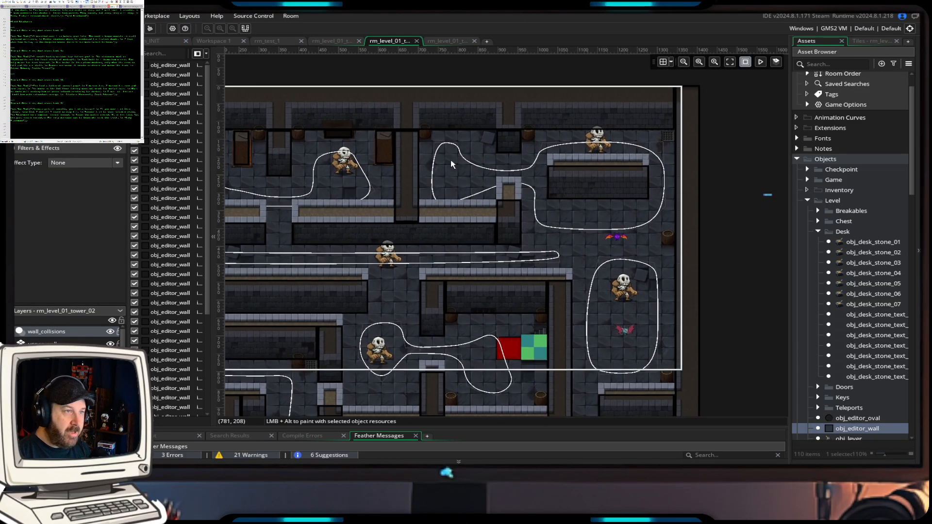
Reshape Path_Tower_02_10 around the chamber's upper area, lowering its upper control points and placing two at about (858, 224) and (738, 241)
scroll(444, 172, up, 3)
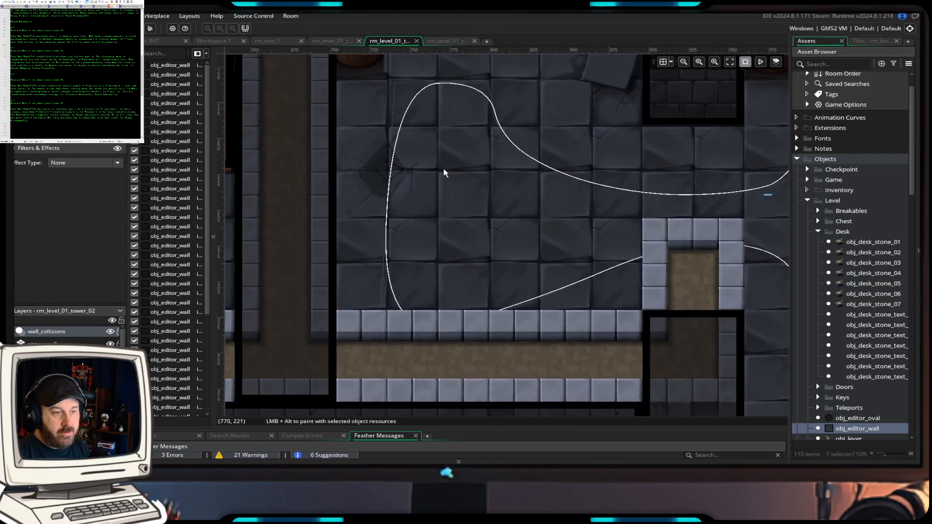
middle_drag(443, 175, 443, 291)
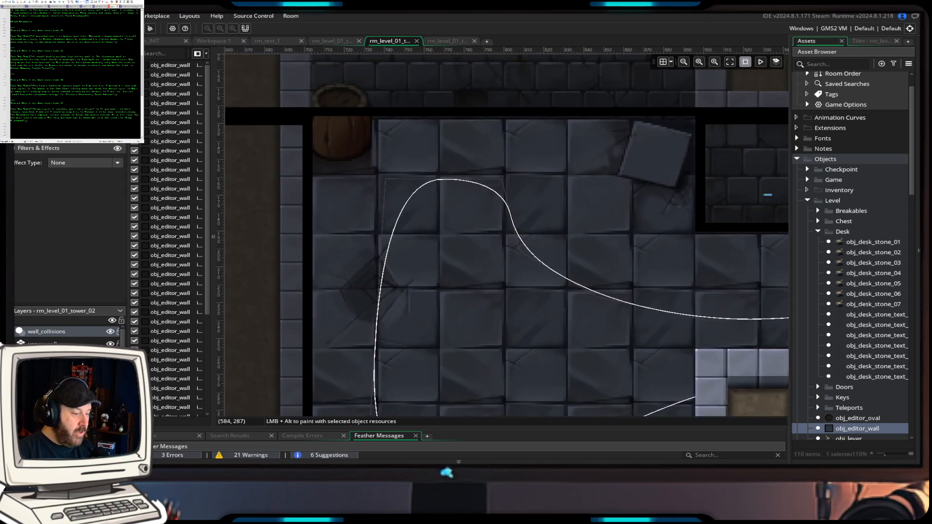
click(73, 405)
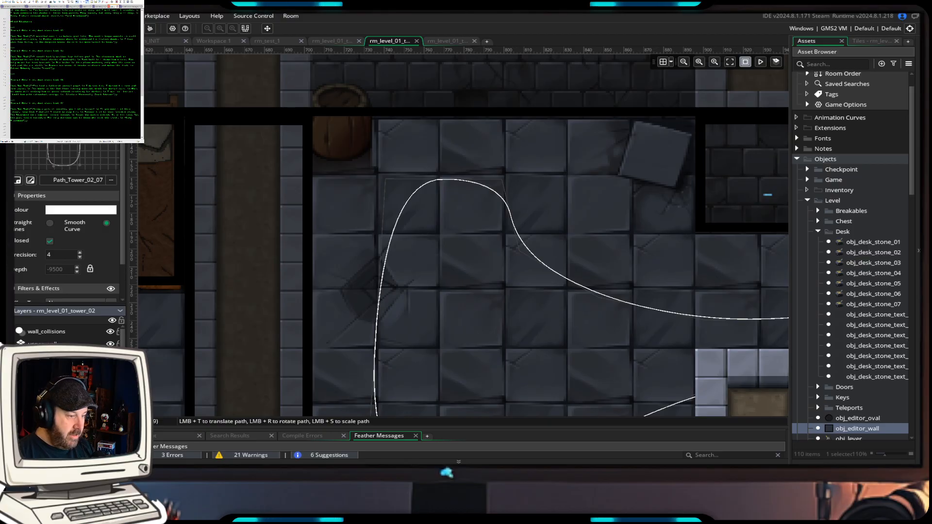
click(73, 369)
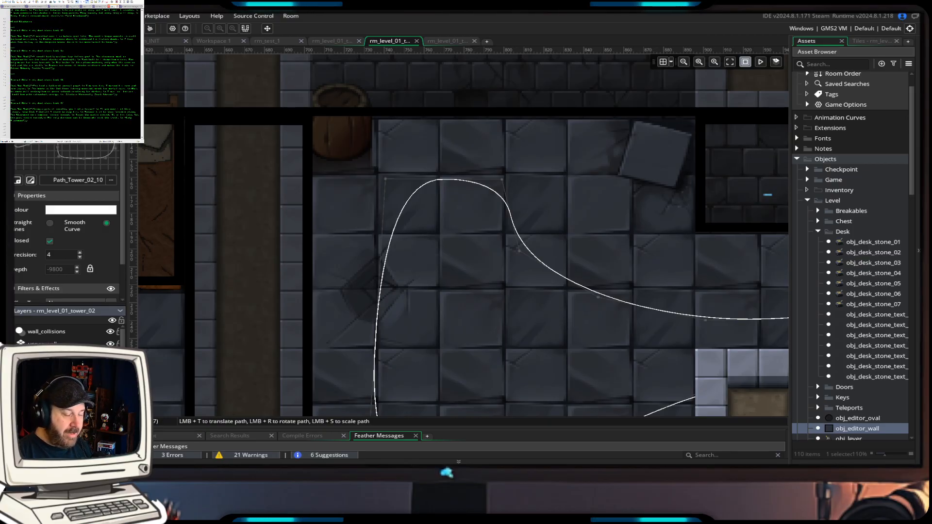
click(500, 181)
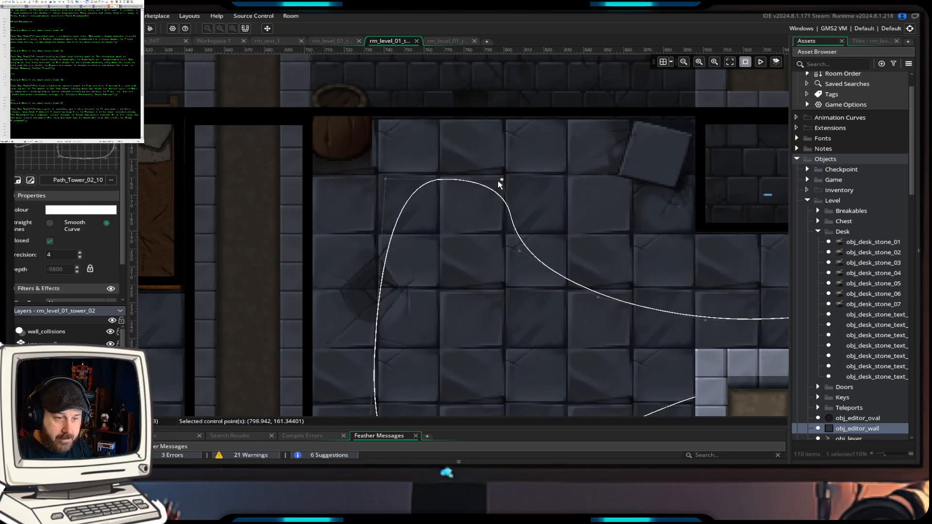
drag(503, 181, 475, 312)
drag(519, 251, 565, 265)
drag(598, 297, 620, 292)
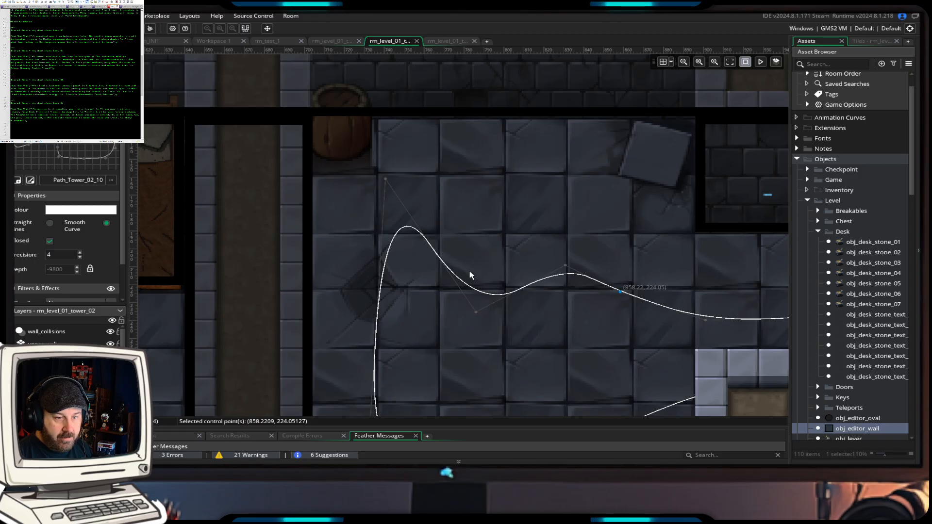
drag(386, 181, 380, 325)
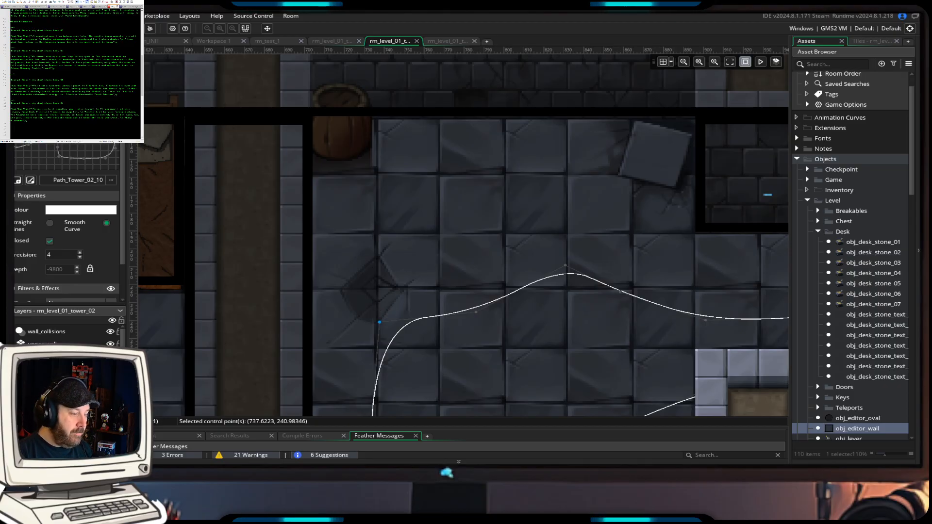
Move the small barrel from the chamber's upper-left corner to its upper-right corner at (877, 141)
click(68, 311)
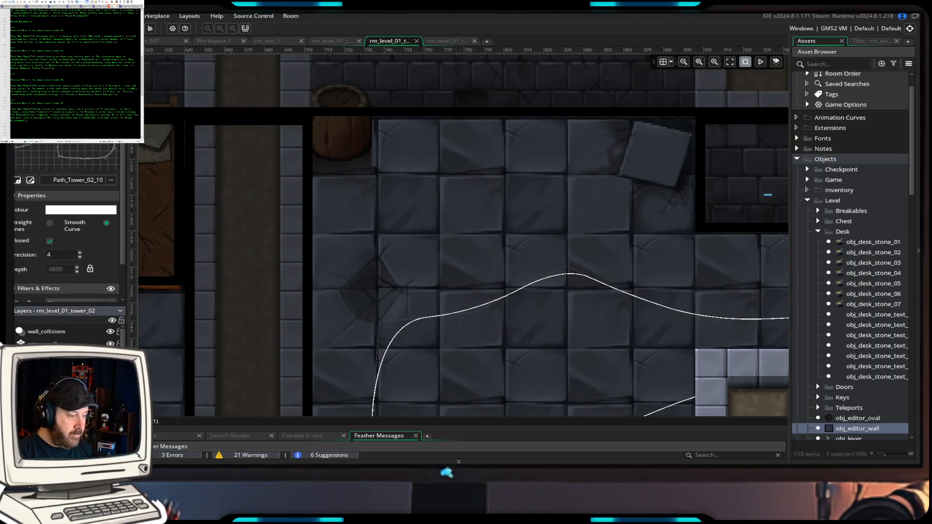
click(341, 136)
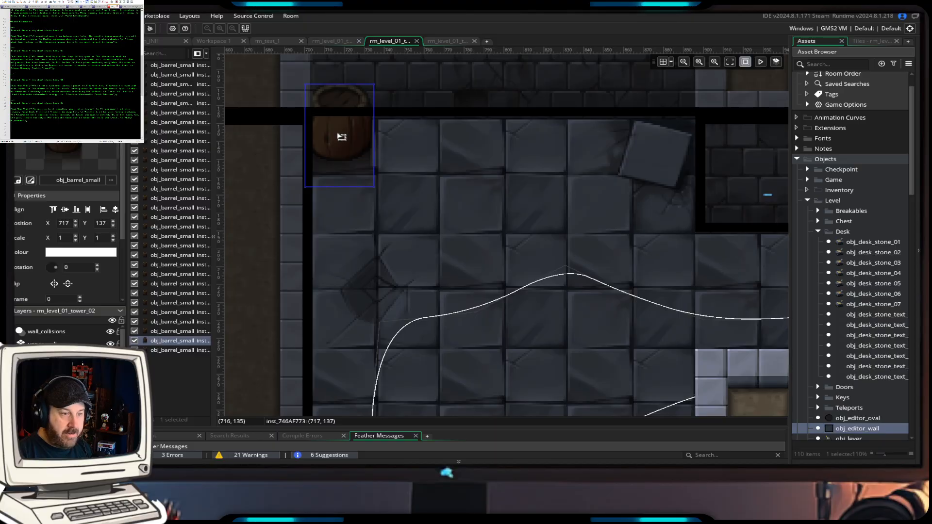
drag(341, 136, 665, 146)
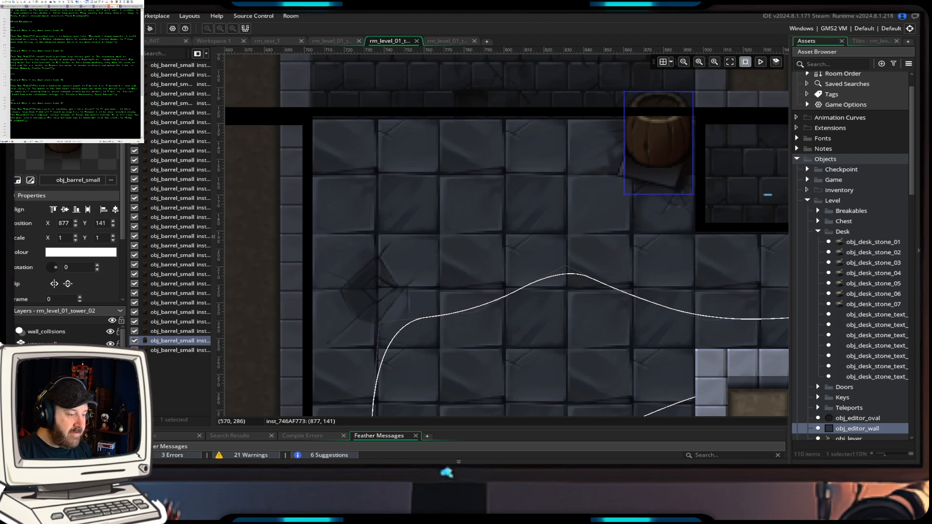
Place obj_desk_stone_04 in the chamber's upper-left corner at about (740, 147.6), scaled to about 0.72 by 0.697
click(46, 399)
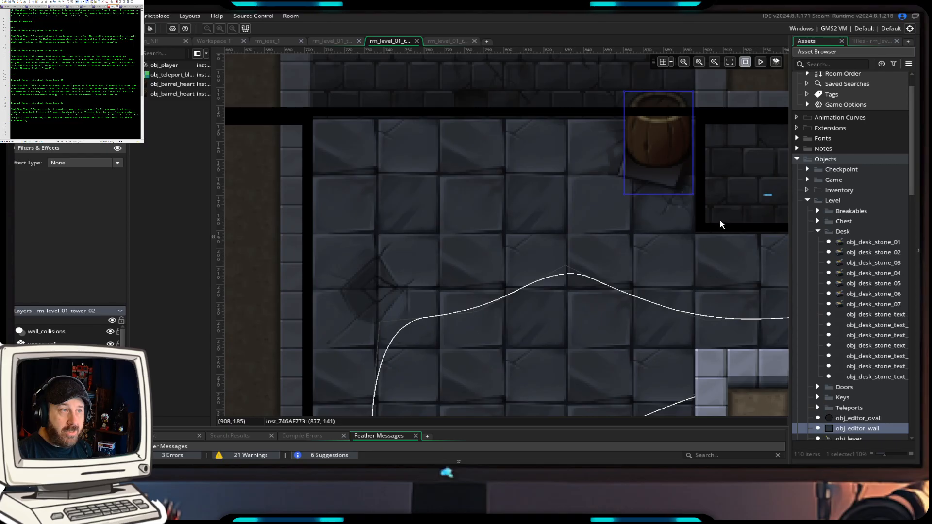
click(843, 274)
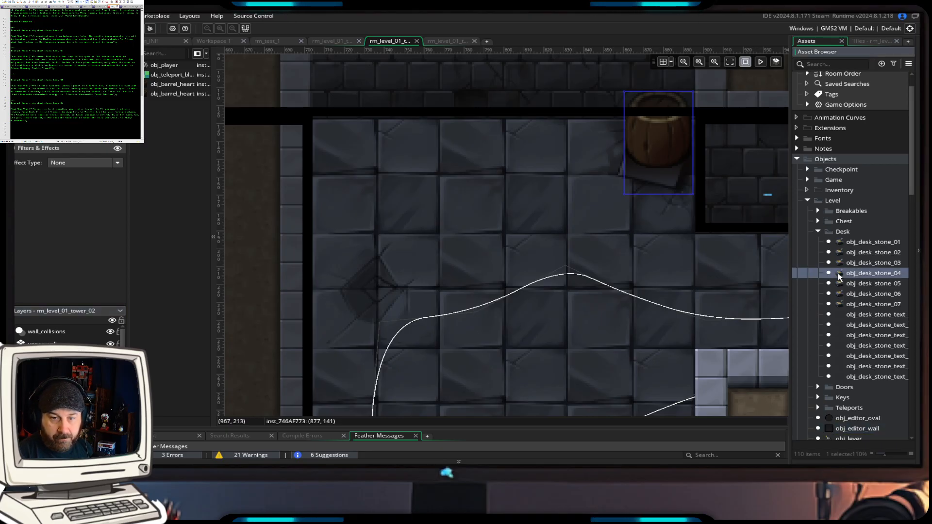
drag(843, 274, 408, 171)
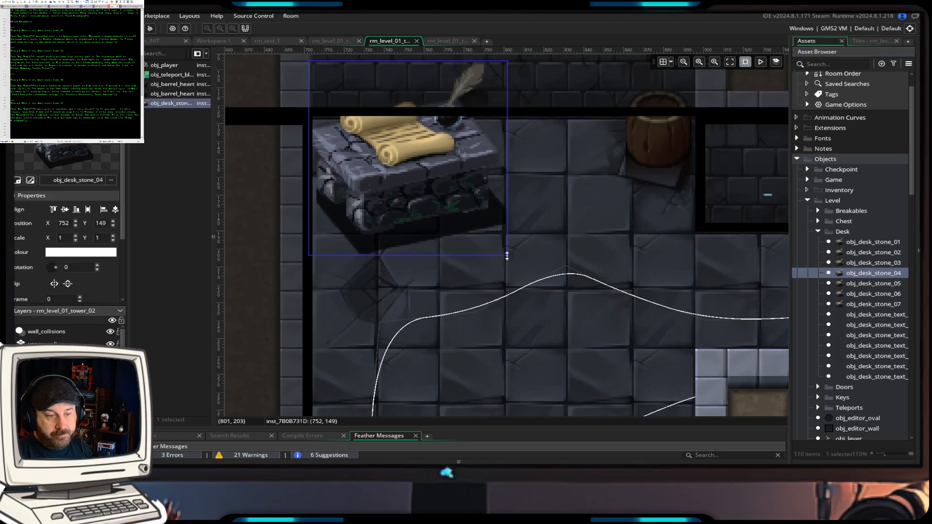
drag(508, 255, 453, 198)
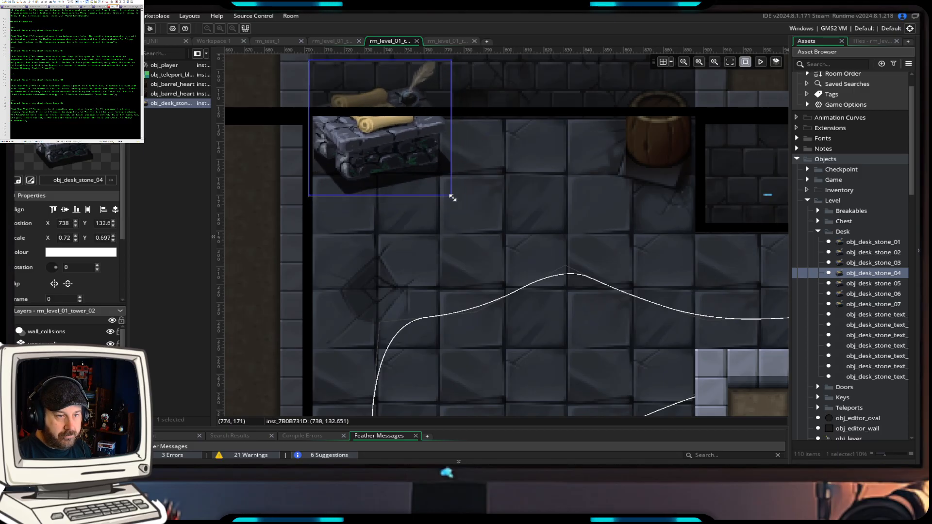
drag(405, 168, 408, 194)
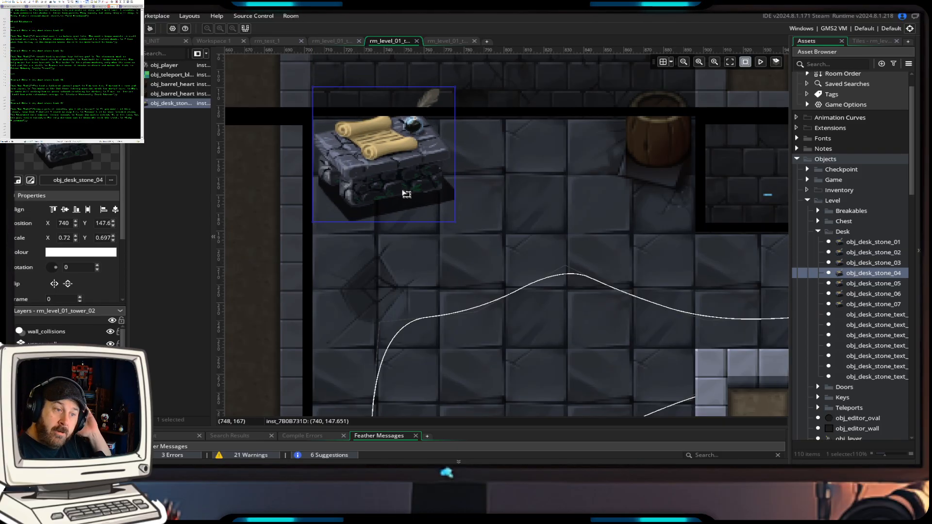
click(501, 211)
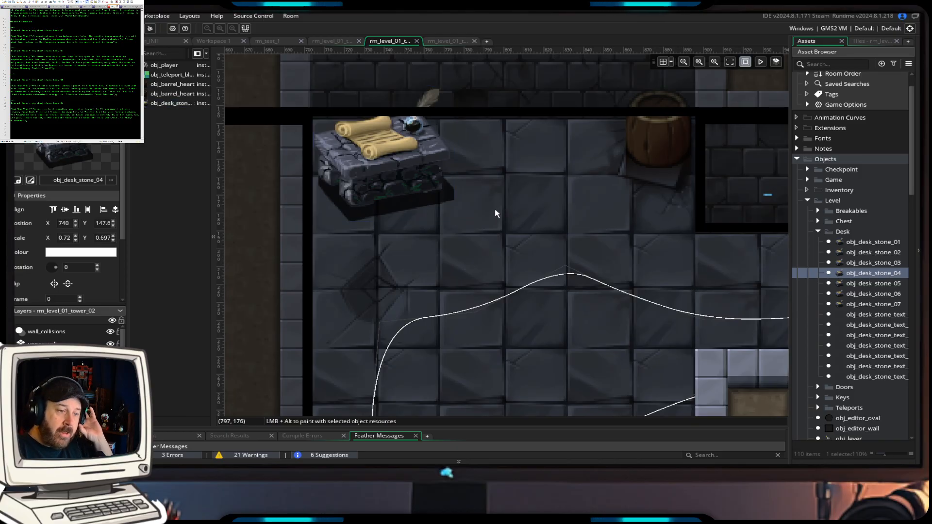
Place obj_editor_oval over the stone desk on the wall_collisions layer at (736, 146.5), scaled to about 1.06 by 0.765
click(48, 331)
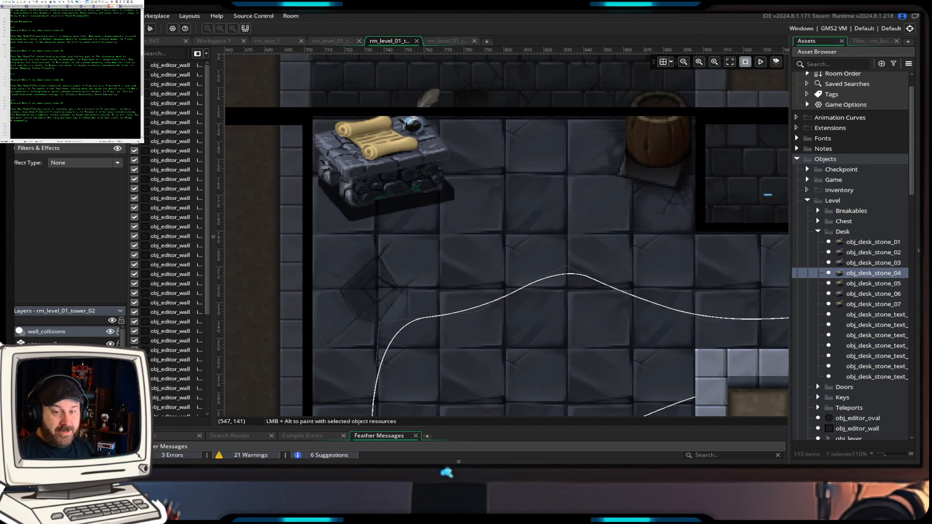
scroll(869, 303, down, 3)
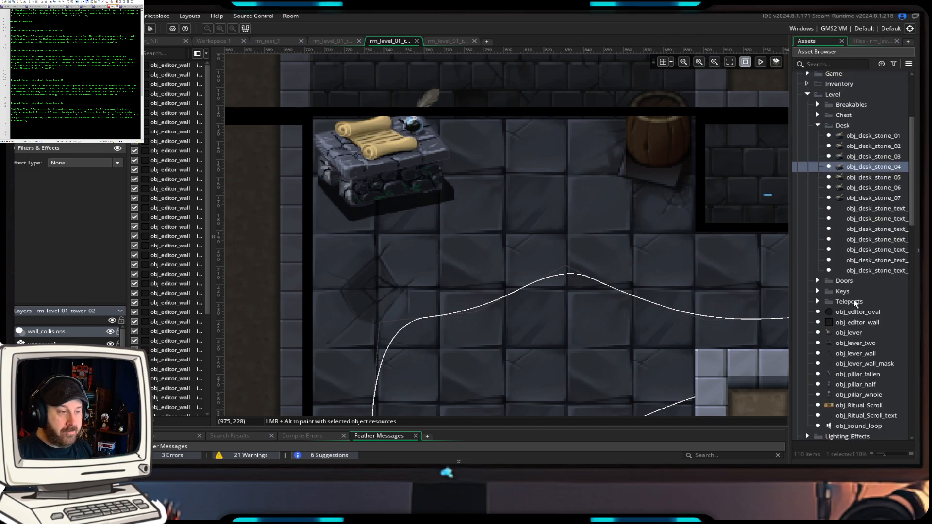
scroll(850, 303, down, 1)
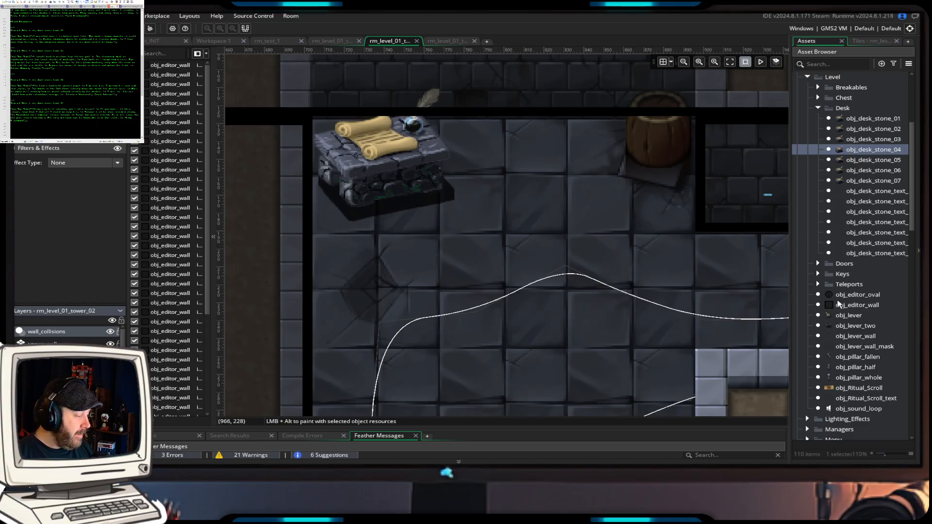
click(840, 154)
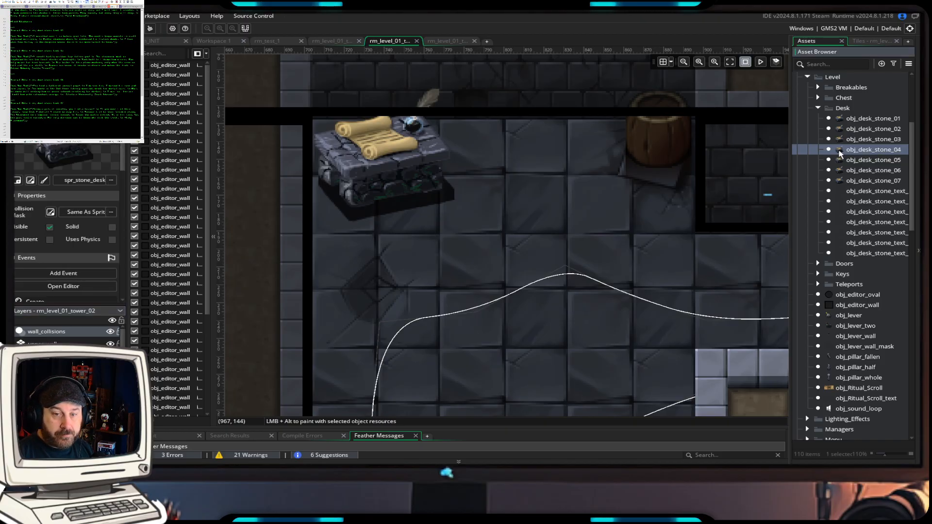
click(834, 306)
drag(832, 296, 446, 196)
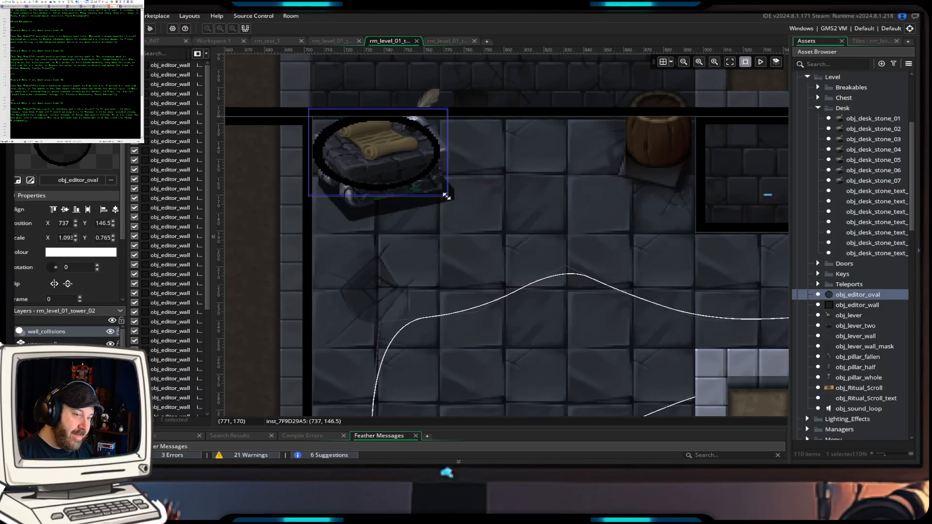
drag(449, 153, 445, 153)
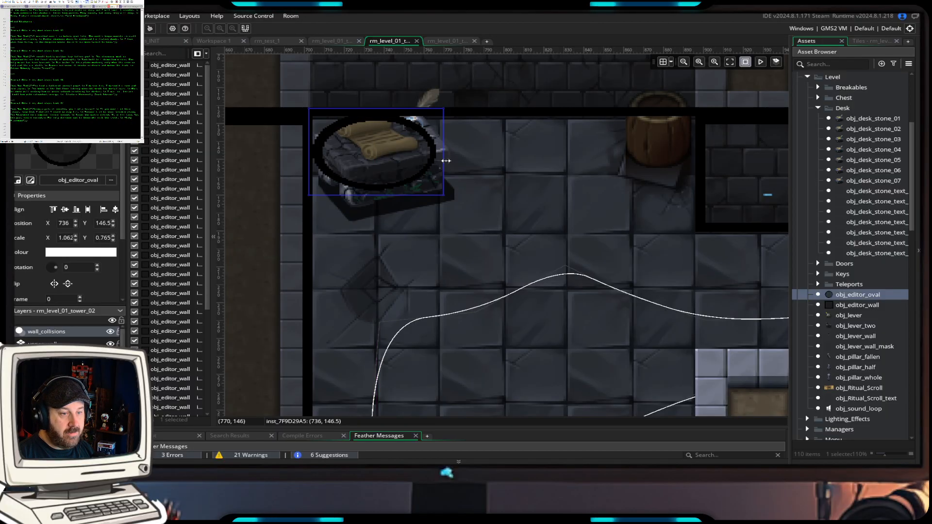
click(451, 234)
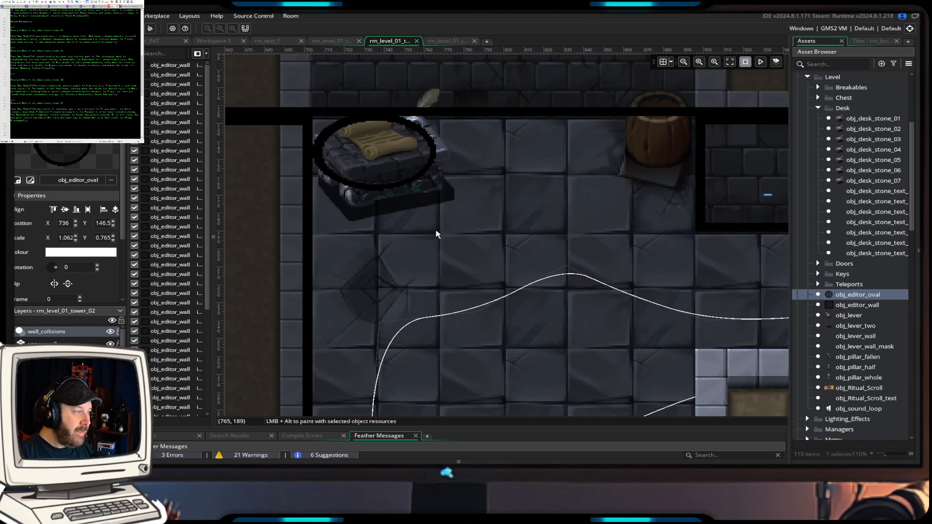
Examine the tower's chambers and enemy paths, ending at the lower chamber with the large barrel
ctrl+scroll(436, 235, down, 4)
ctrl+scroll(466, 283, down, 3)
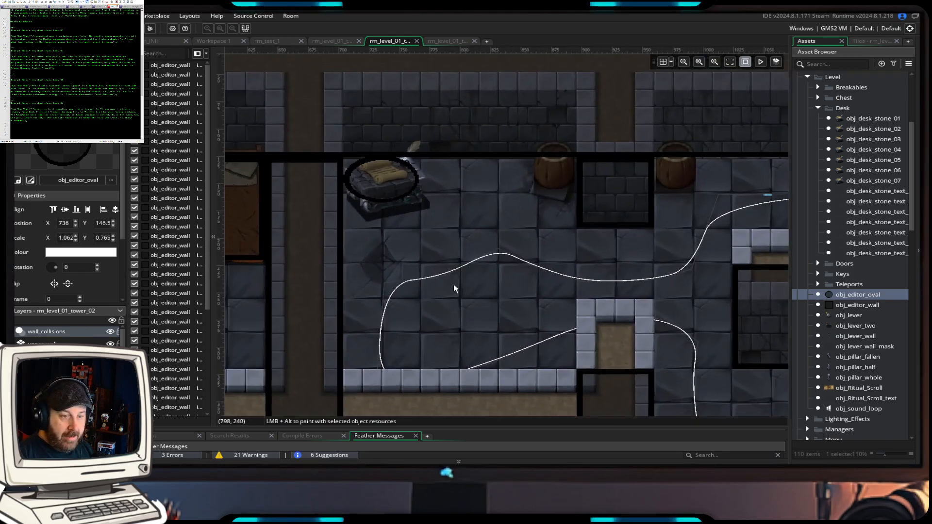
ctrl+scroll(503, 305, down, 4)
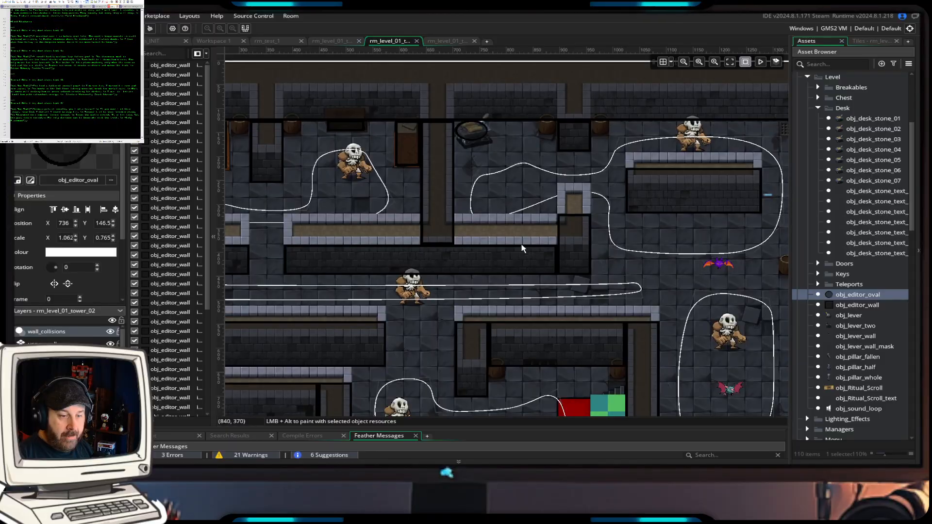
middle_drag(461, 317, 457, 222)
middle_drag(412, 307, 429, 183)
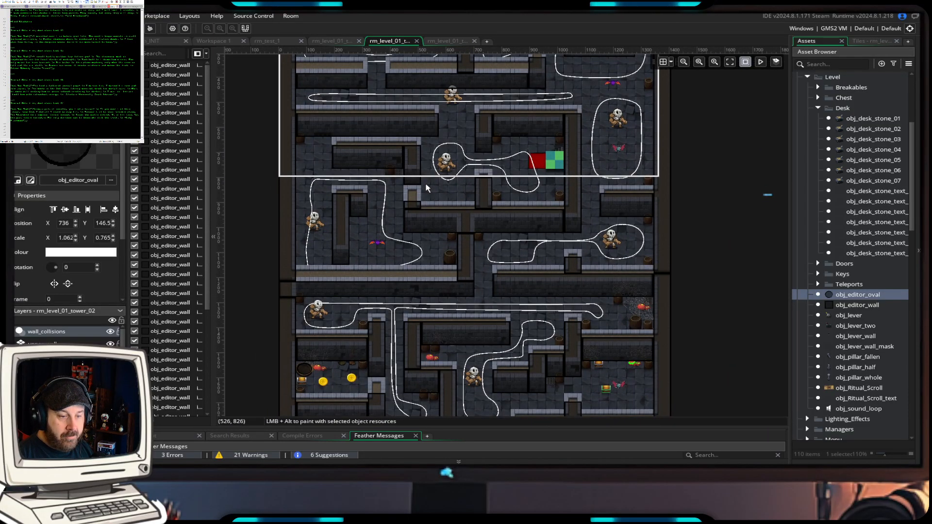
ctrl+scroll(419, 270, up, 8)
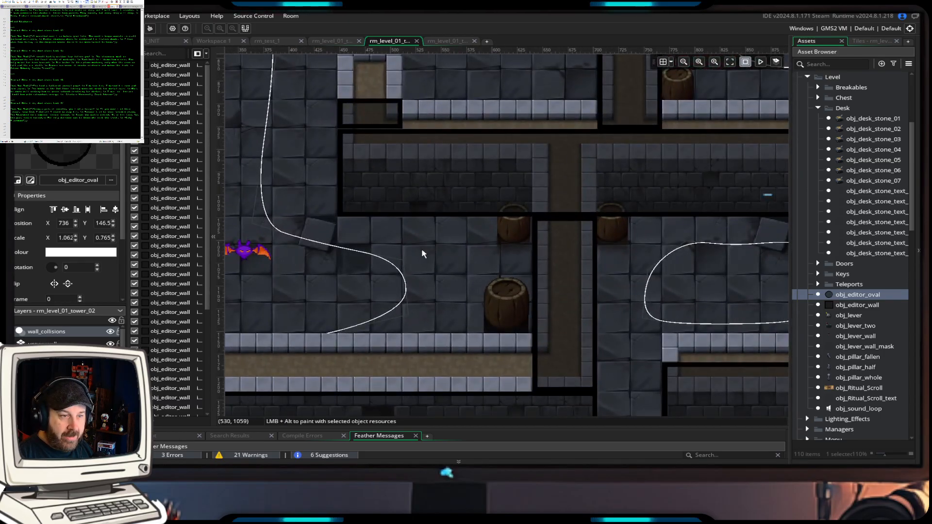
middle_drag(430, 246, 384, 251)
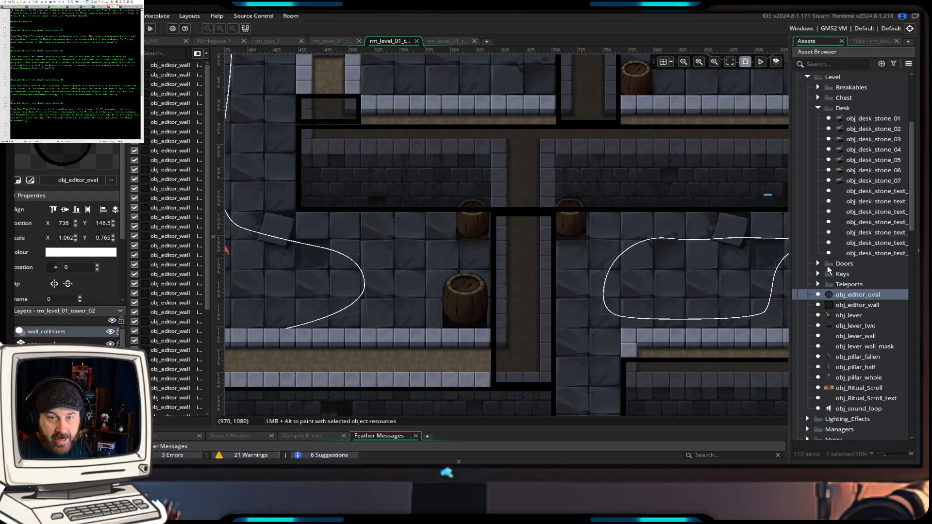
Select the layer holding the bed and shelf sprites, and find the carpet sprites in the Bedroom assets for the two-bed chamber
click(58, 427)
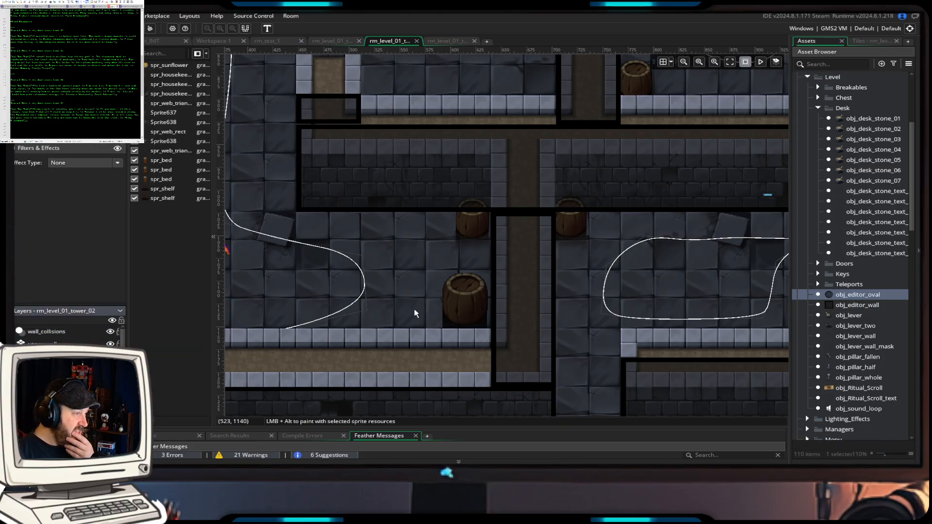
scroll(850, 296, down, 3)
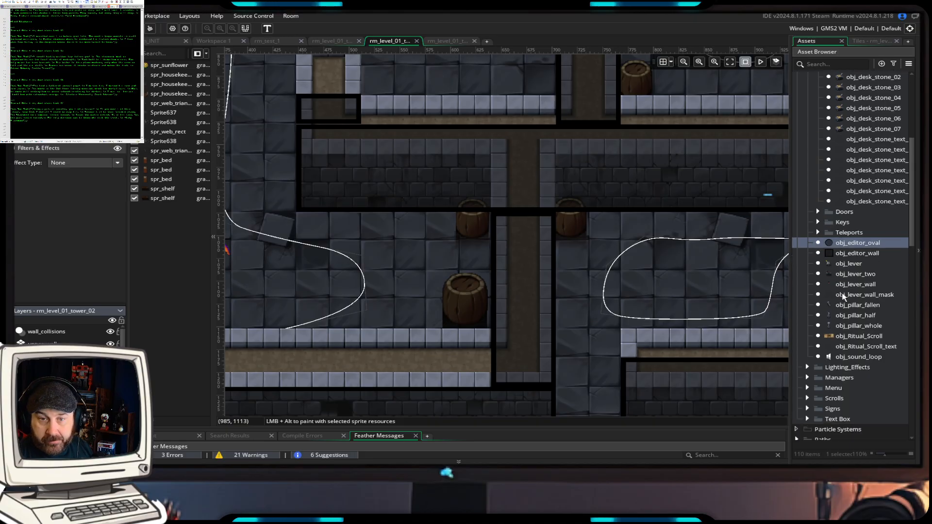
scroll(847, 297, up, 5)
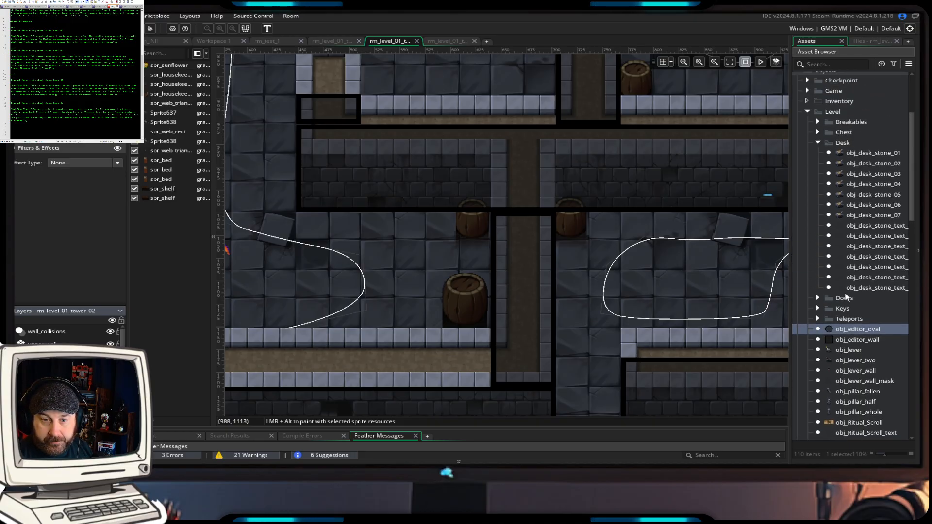
scroll(846, 297, down, 8)
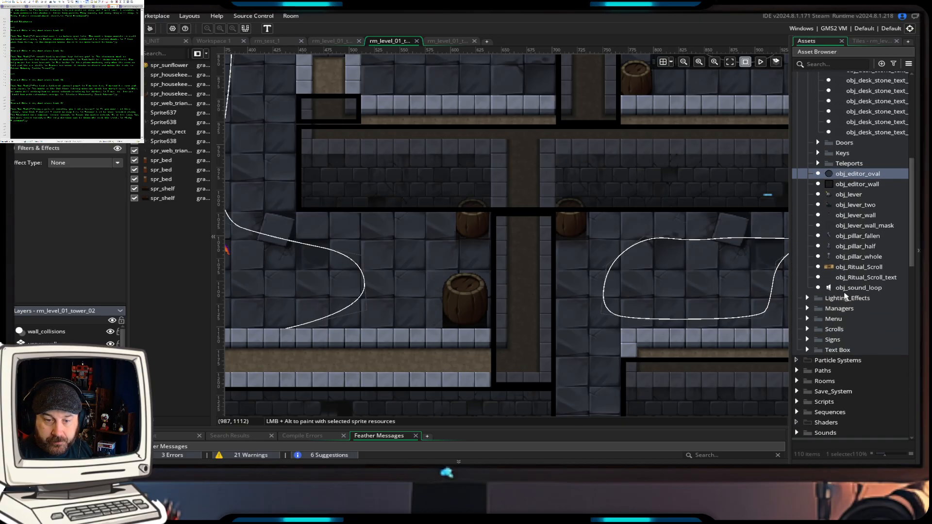
scroll(847, 297, down, 2)
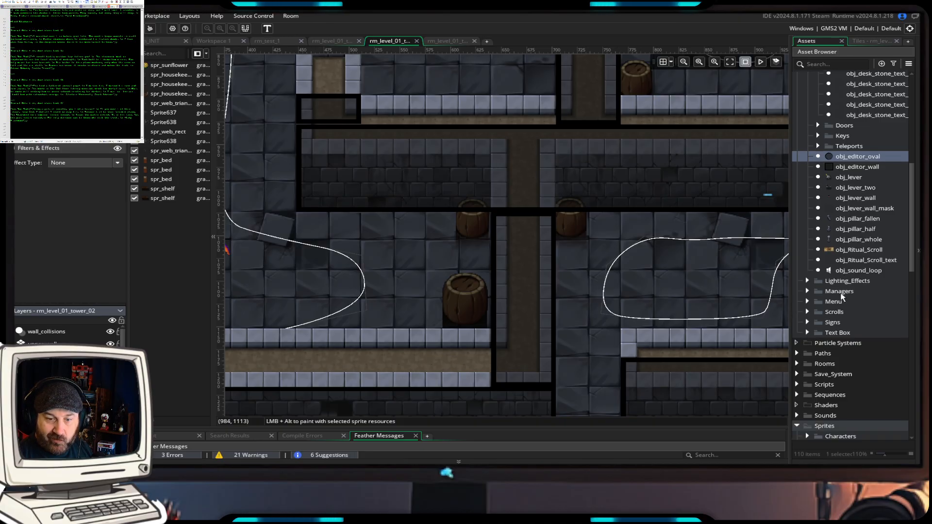
scroll(843, 298, down, 11)
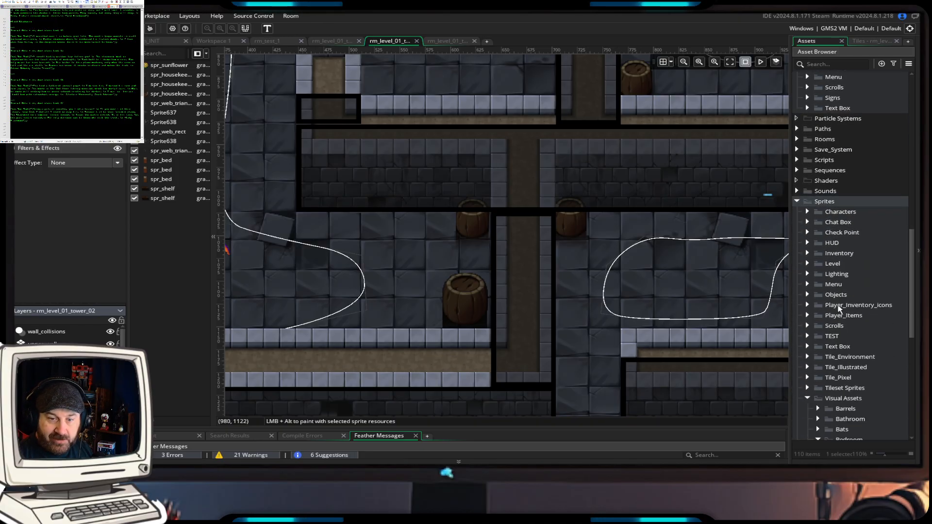
scroll(814, 308, down, 4)
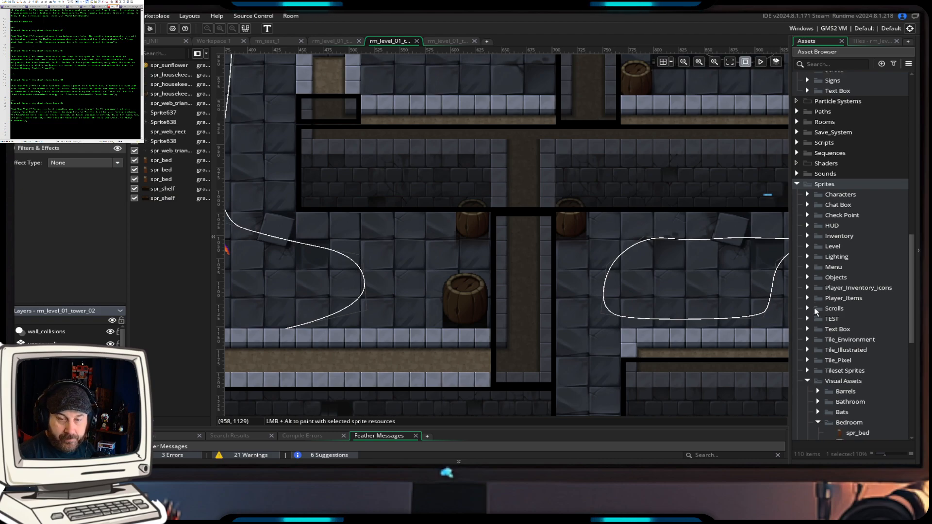
scroll(840, 357, down, 3)
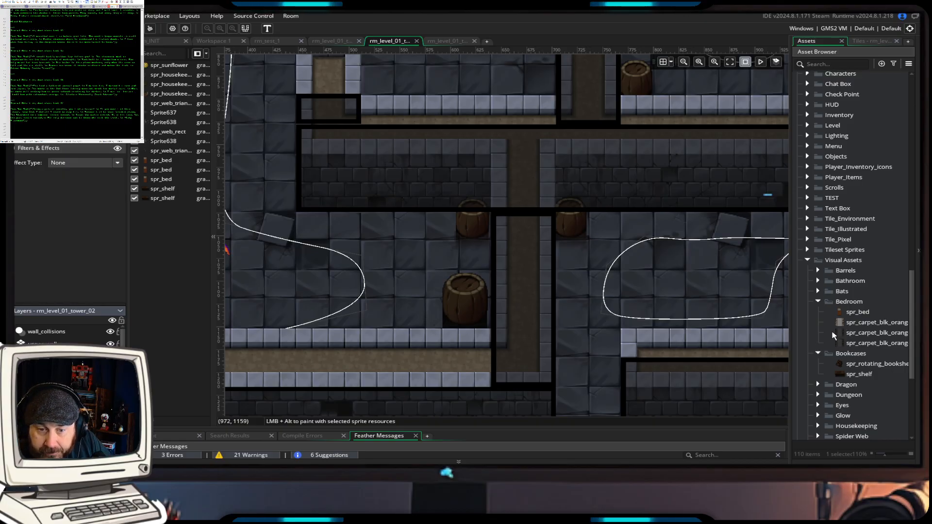
scroll(834, 332, down, 2)
click(843, 289)
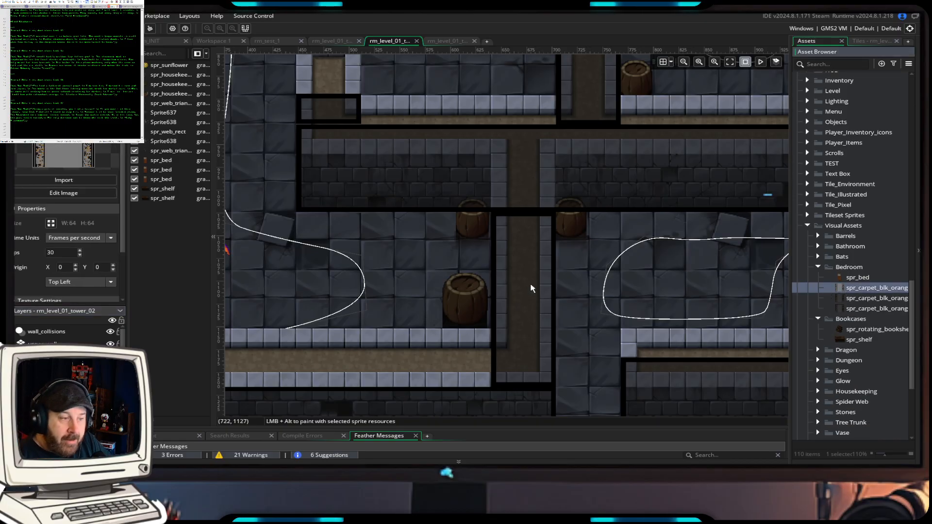
middle_drag(351, 209, 558, 453)
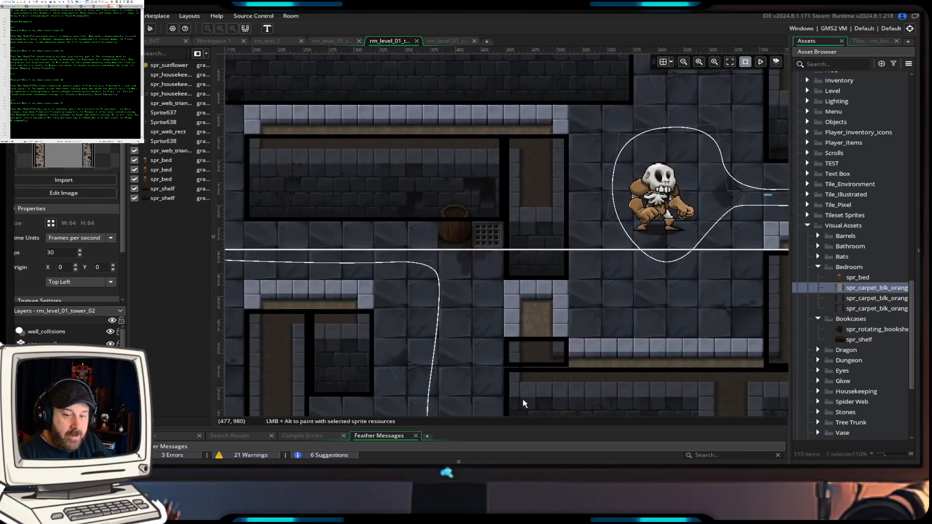
mouse_move(388, 274)
middle_down()
mouse_move(557, 380)
mouse_move(593, 441)
middle_up()
middle_drag(500, 249, 447, 418)
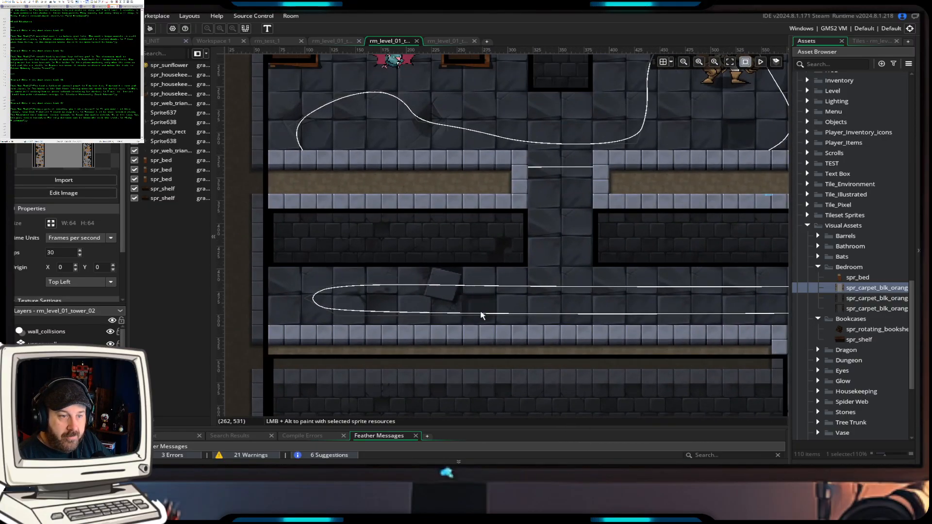
middle_drag(486, 229, 463, 373)
middle_drag(453, 282, 469, 280)
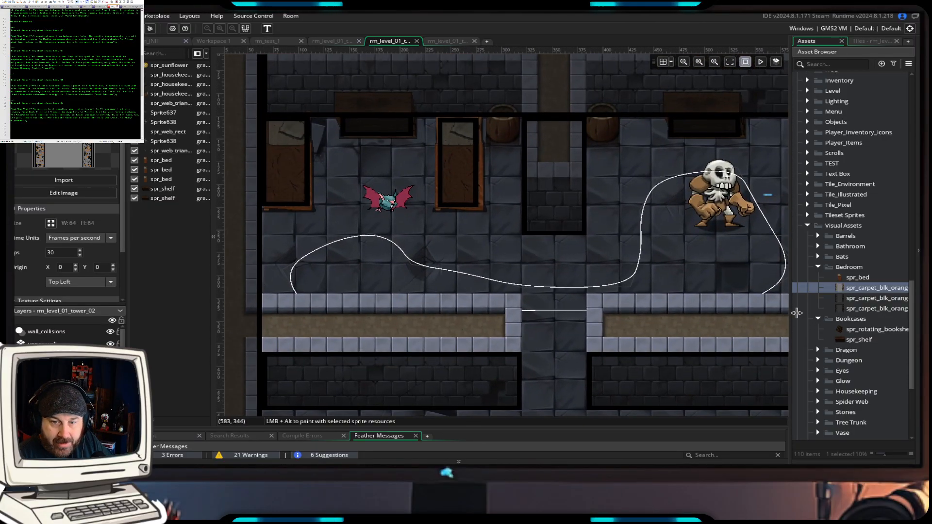
Try the light grey carpet beside the two-bed chamber's left bed at about (115, 150.3), scaled to about 0.671 by 1.213, and delete it
drag(836, 291, 318, 147)
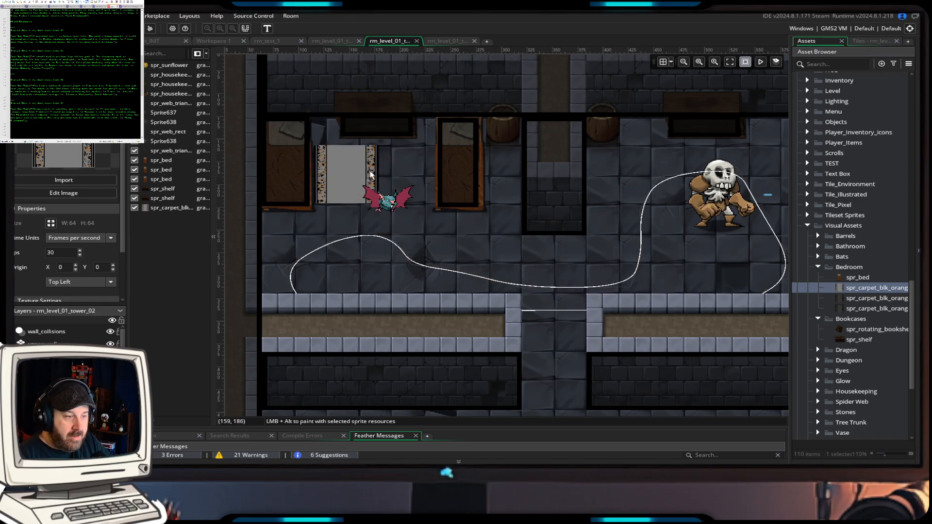
drag(376, 172, 340, 139)
drag(342, 204, 342, 210)
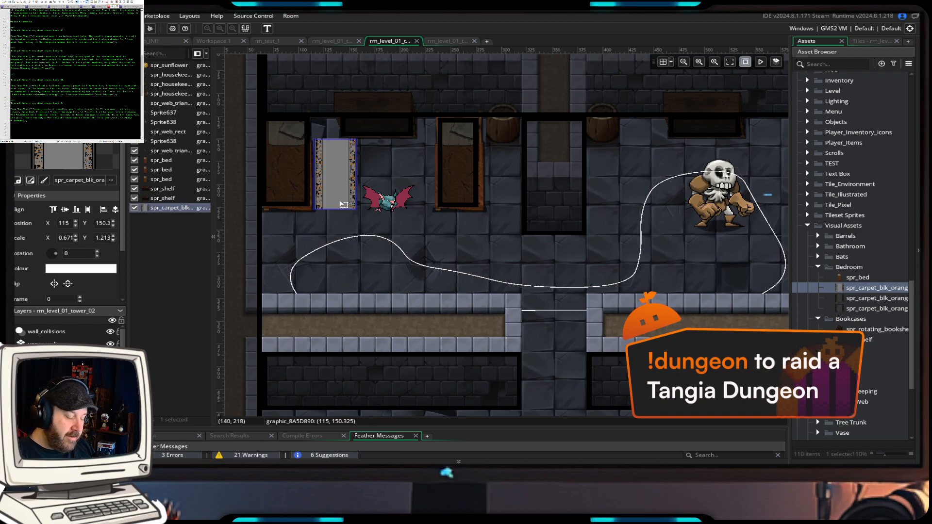
key(Delete)
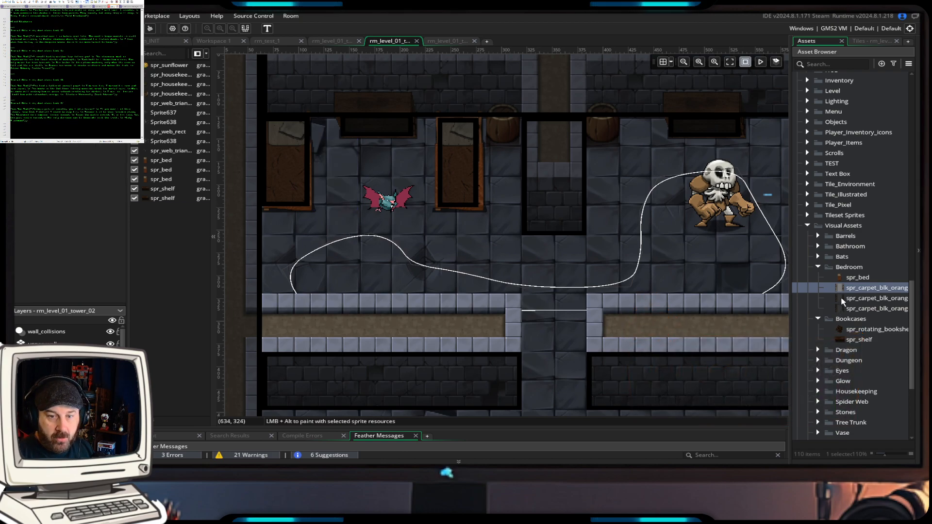
Place the darker second carpet sprite beside the left bed at (113, 150), scaled to about 0.812 by 1.265
click(865, 298)
drag(842, 302, 315, 142)
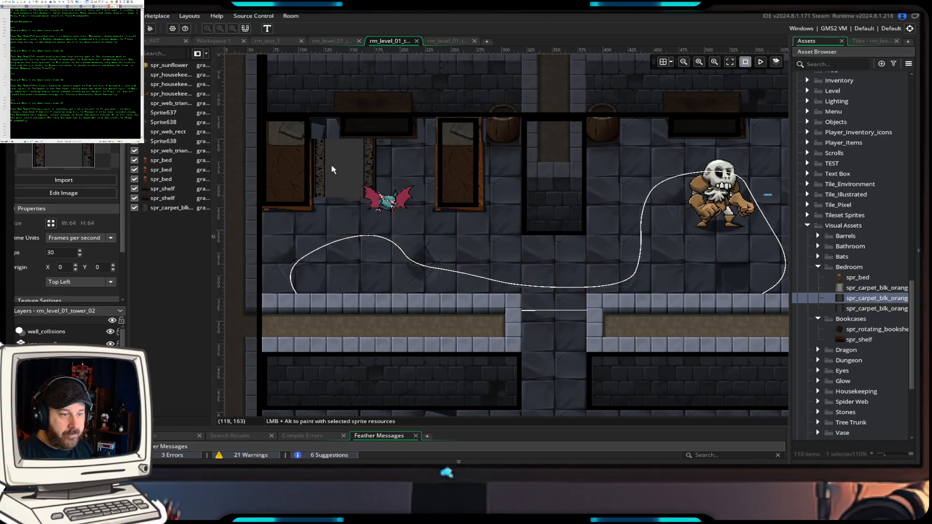
click(371, 186)
drag(377, 178, 343, 213)
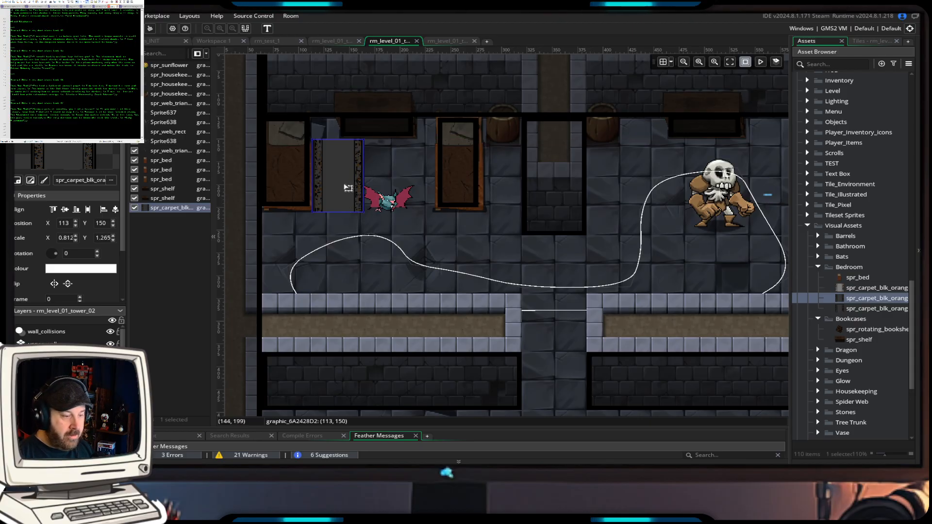
Duplicate the dark carpet and place the copy beside the right bed at (180, 150)
key(ctrl+d)
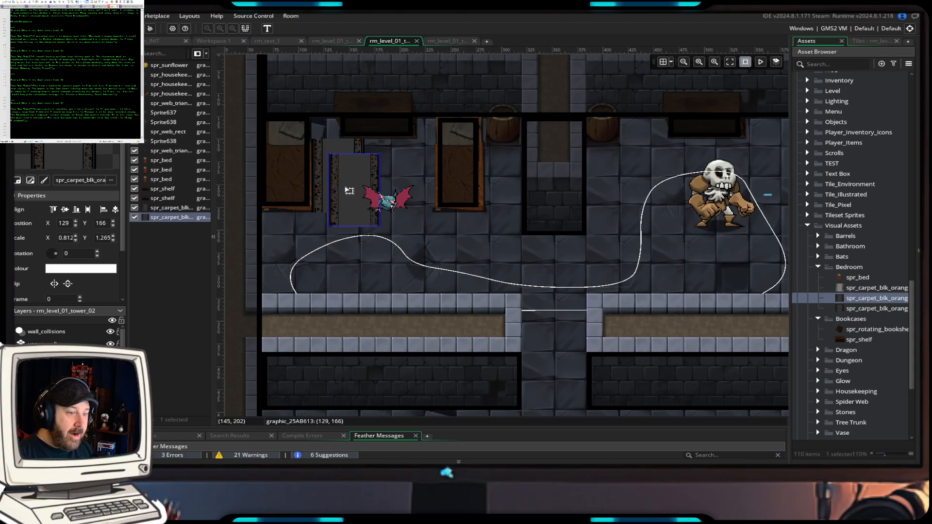
drag(349, 191, 404, 176)
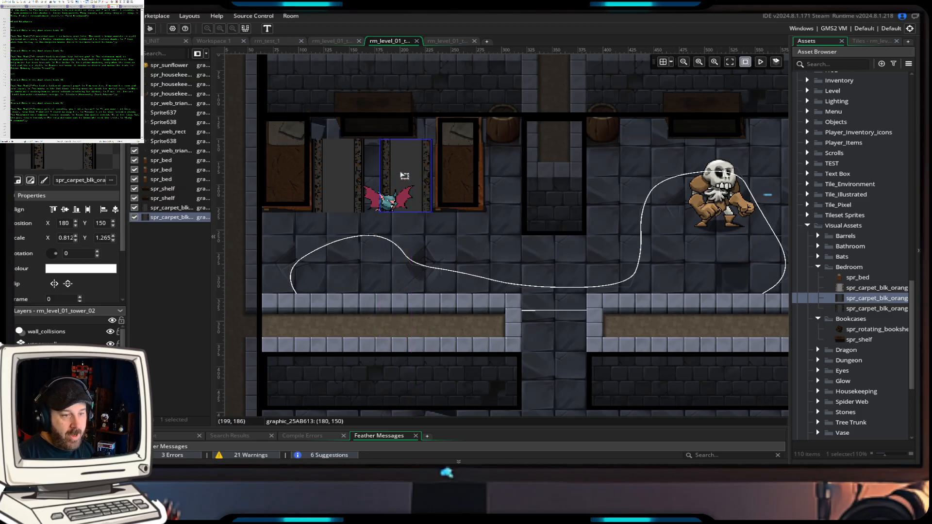
click(398, 263)
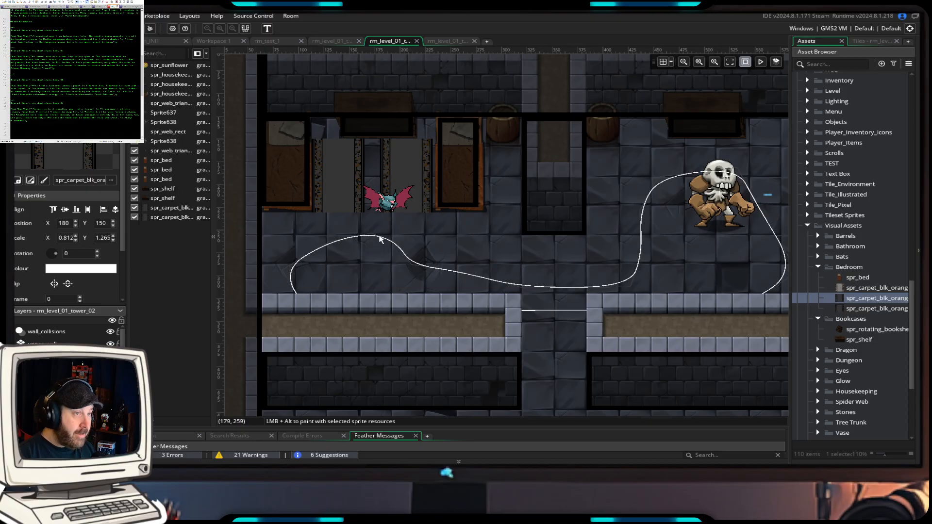
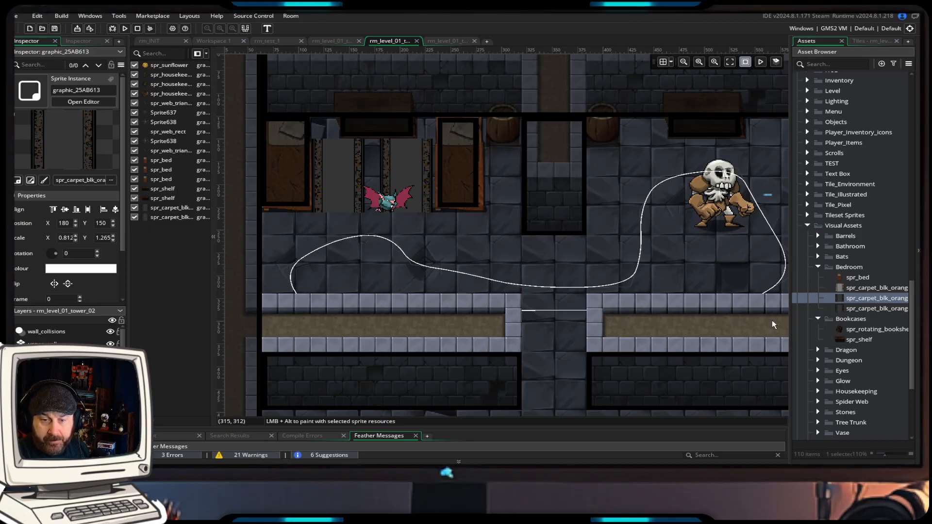
Place the third carpet sprite in the skeleton's chamber at (403, 158.5) and rotate it to about 90.15 degrees
click(844, 310)
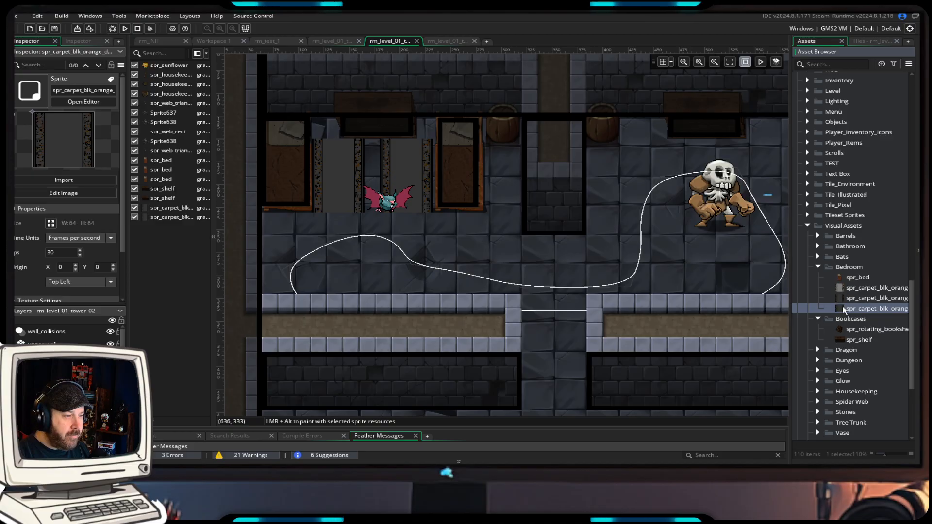
click(430, 256)
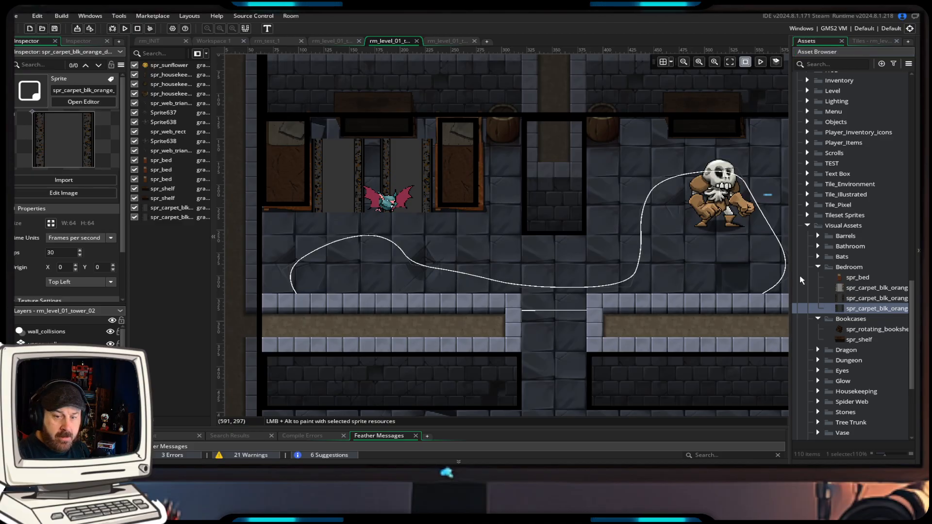
drag(835, 308, 620, 171)
middle_drag(705, 266, 511, 288)
drag(435, 225, 420, 183)
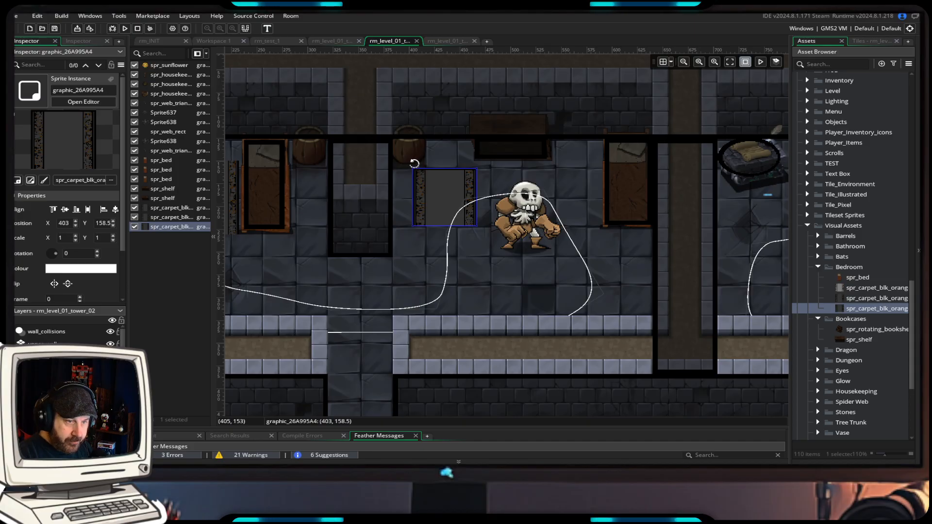
drag(412, 162, 402, 161)
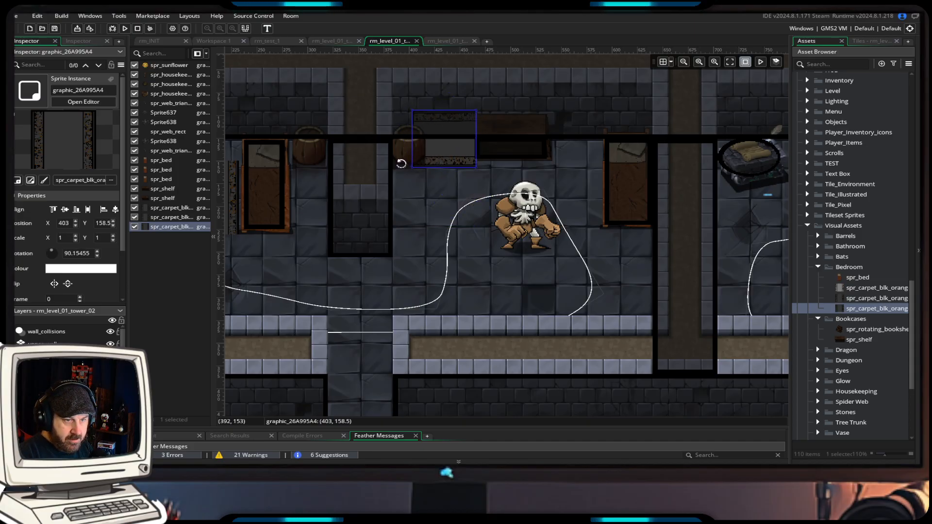
scroll(456, 167, up, 3)
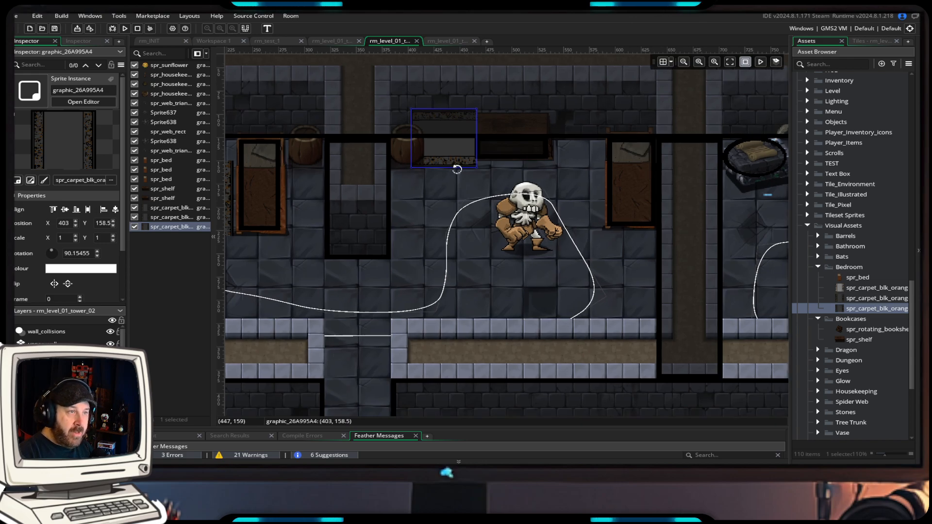
Move the rotated carpet onto the open floor in front of the shelf, at about (430.1, 222.6)
drag(453, 150, 497, 265)
scroll(462, 311, up, 2)
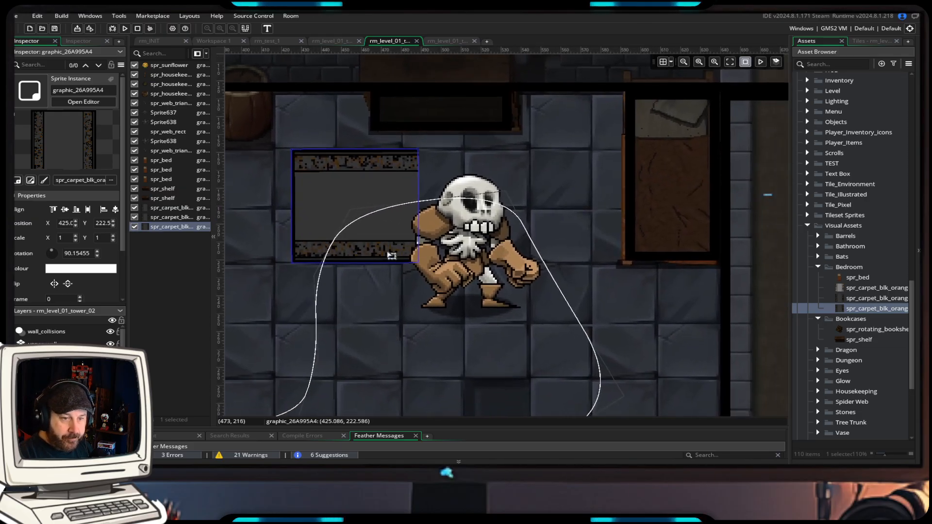
scroll(391, 255, up, 2)
click(332, 147)
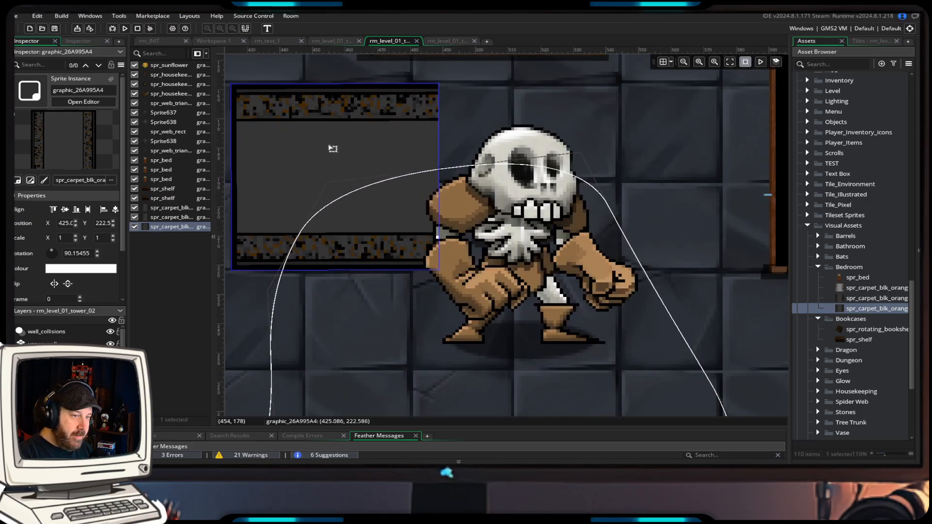
click(333, 146)
drag(336, 147, 352, 147)
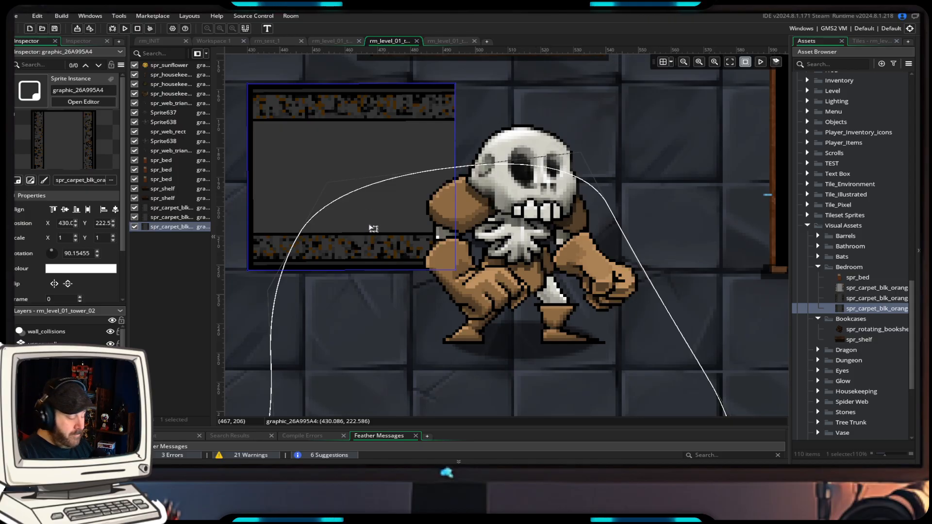
Duplicate the rotated carpet, shift the original to about X 432, and place the copy to its right at (511, 223)
key(ctrl+v)
drag(364, 187, 358, 157)
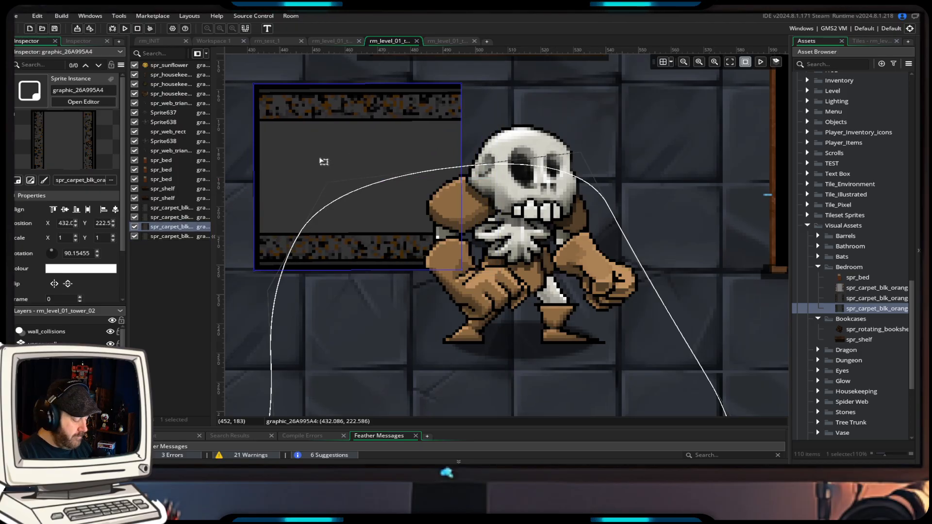
scroll(352, 249, down, 5)
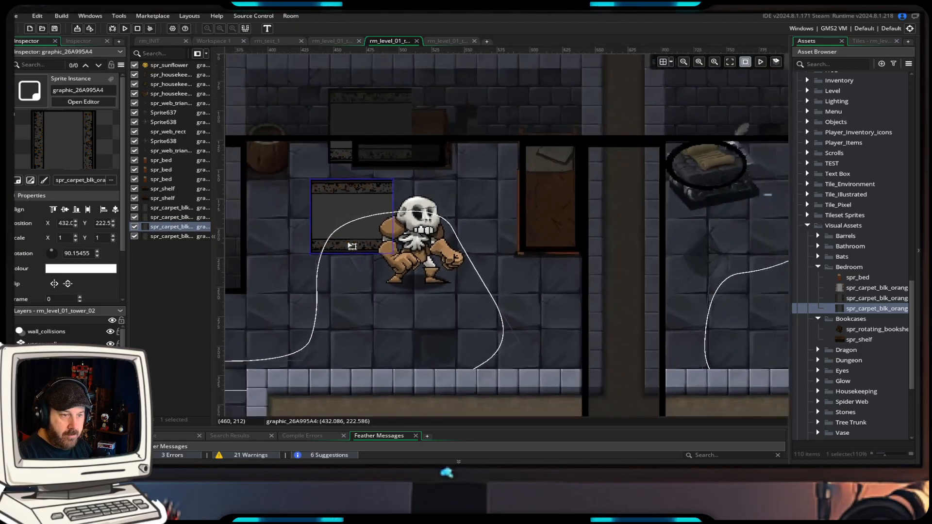
scroll(351, 240, up, 3)
scroll(350, 234, up, 3)
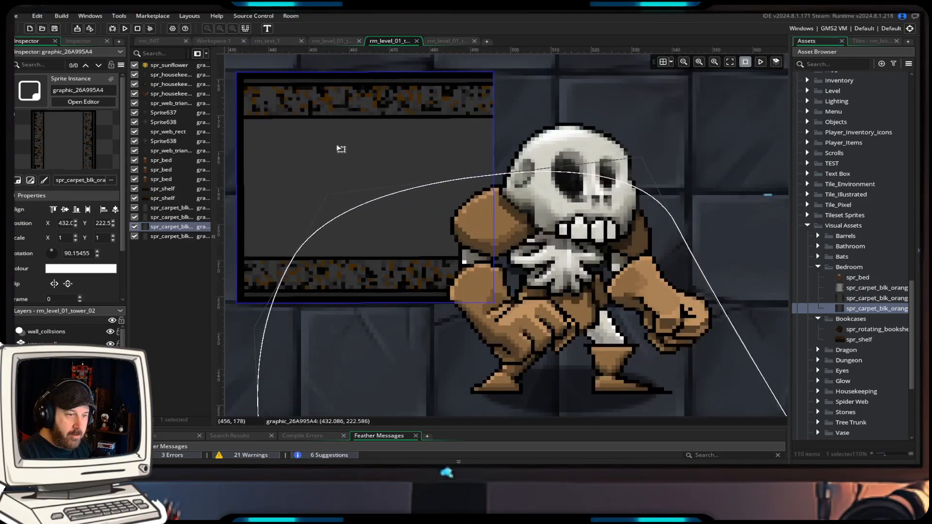
scroll(340, 150, down, 1)
middle_drag(506, 118, 447, 204)
drag(284, 105, 500, 335)
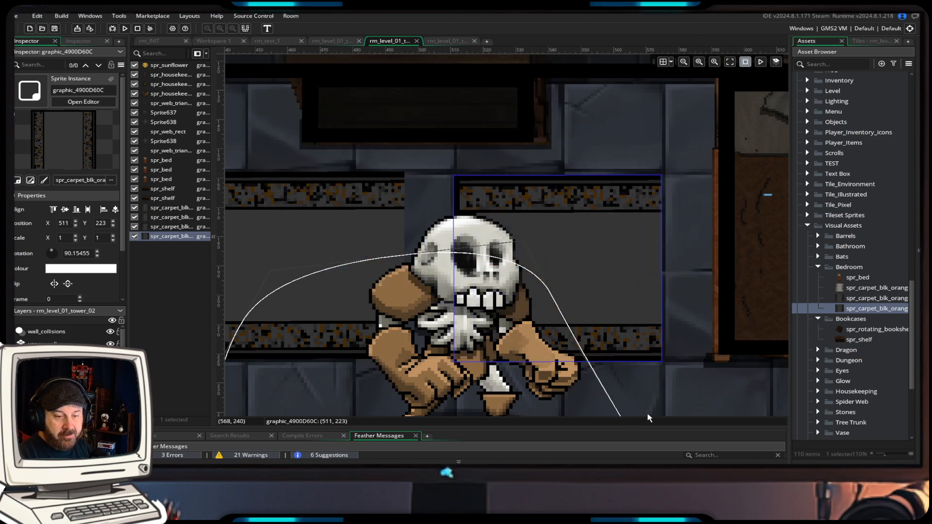
Turn the right carpet copy around to about 270.01 degrees, positioned at about (576, 158.7) and scaled to about 1.004 by 1.010
middle_drag(649, 418, 600, 352)
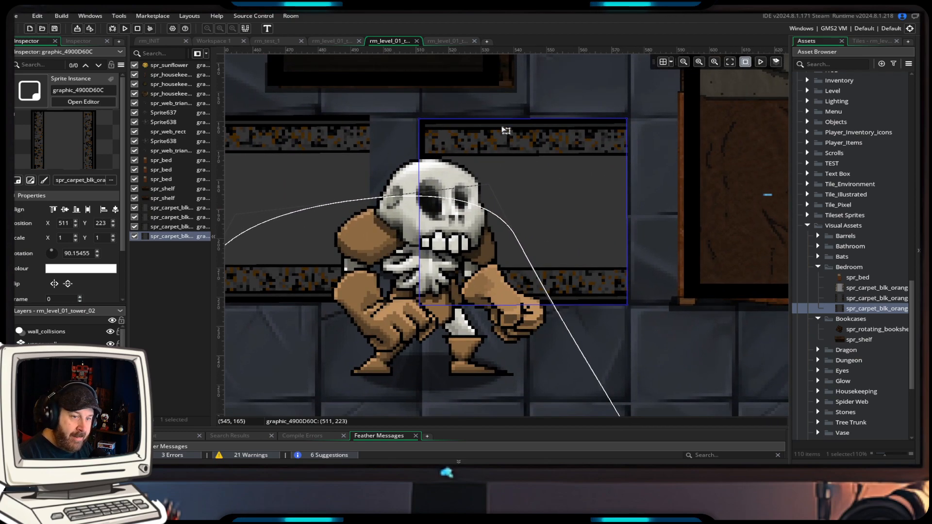
drag(416, 115, 420, 456)
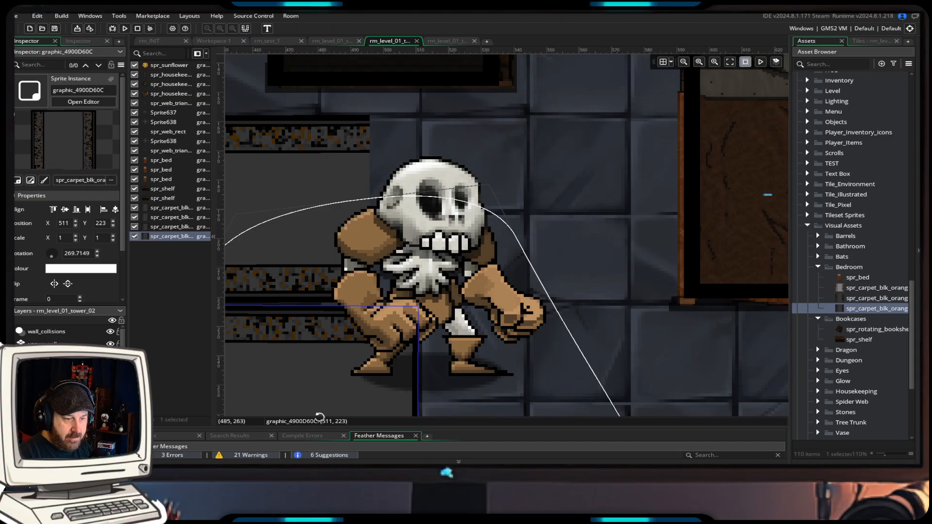
drag(316, 413, 518, 212)
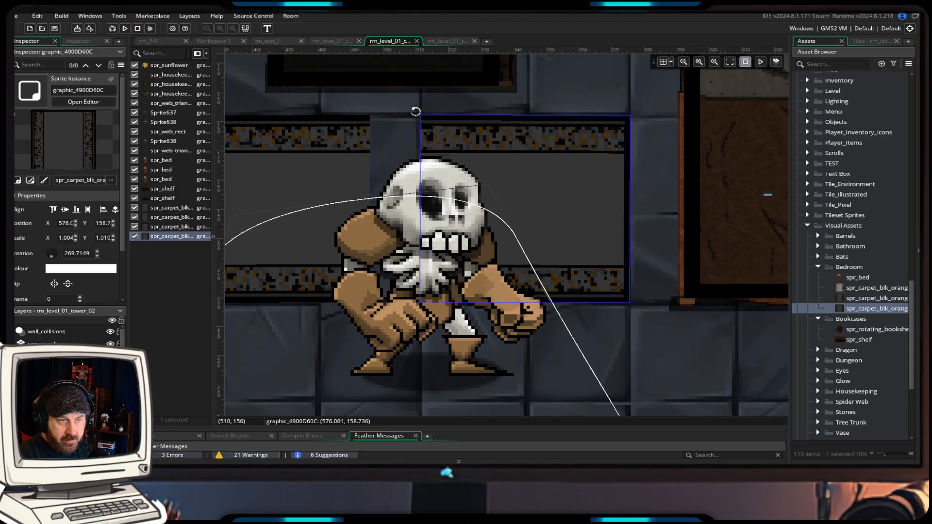
drag(414, 110, 416, 113)
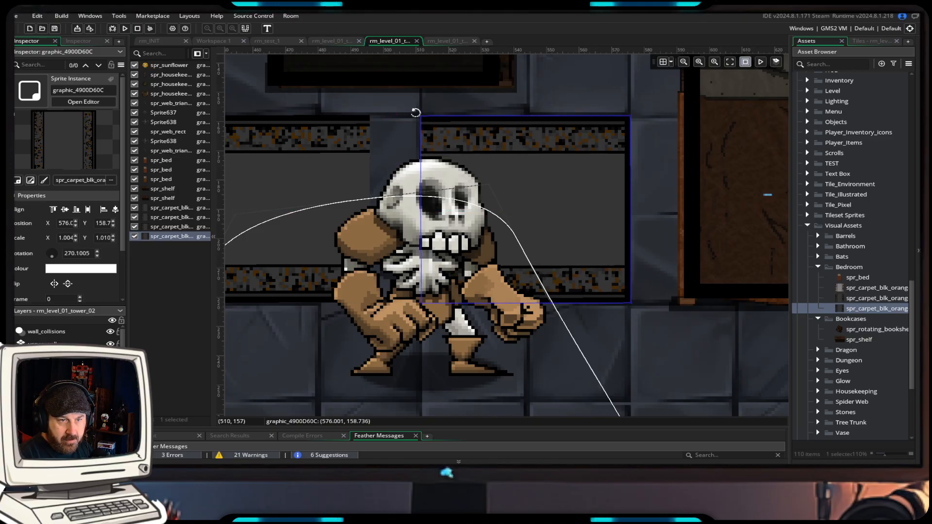
ctrl+scroll(501, 129, up, 4)
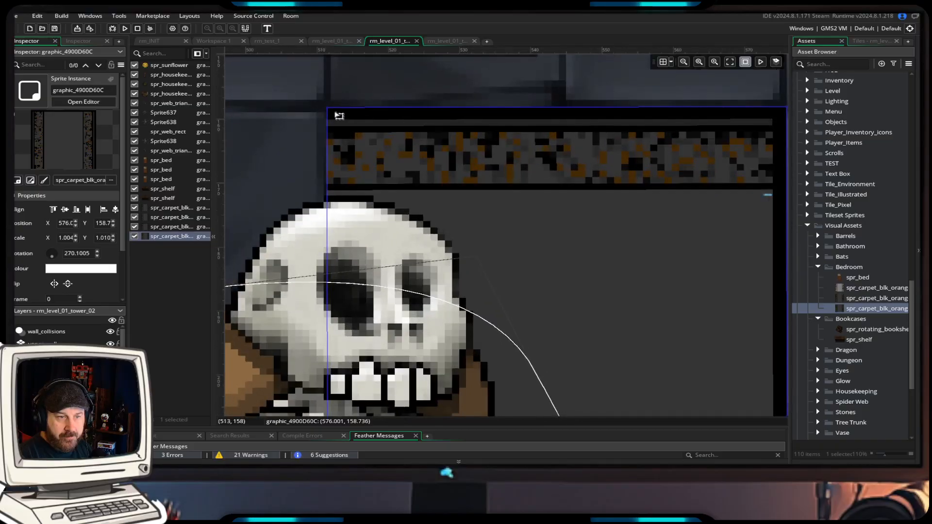
ctrl+scroll(444, 126, up, 3)
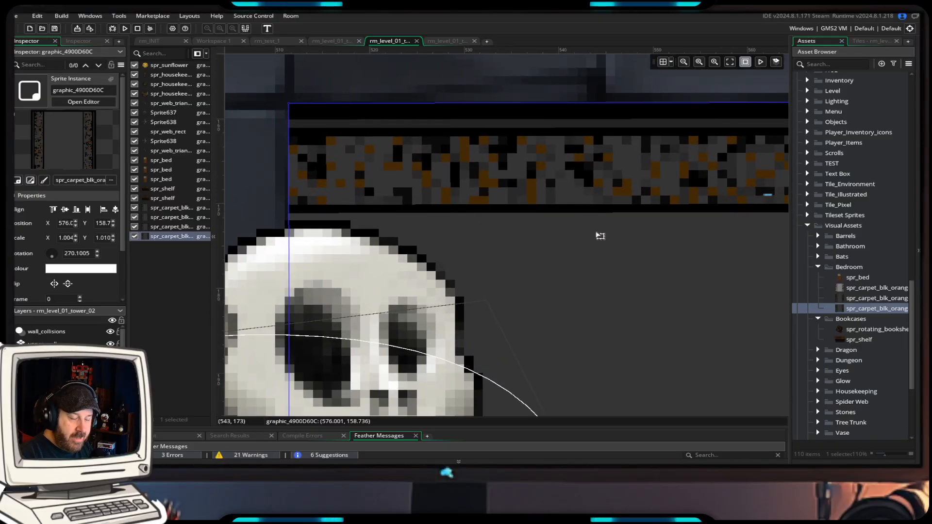
middle_drag(600, 236, 572, 241)
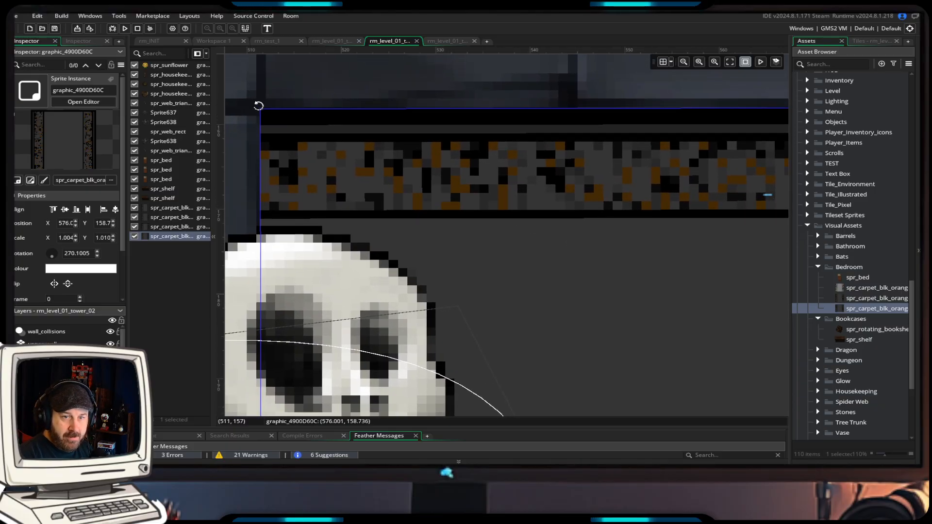
drag(259, 105, 258, 105)
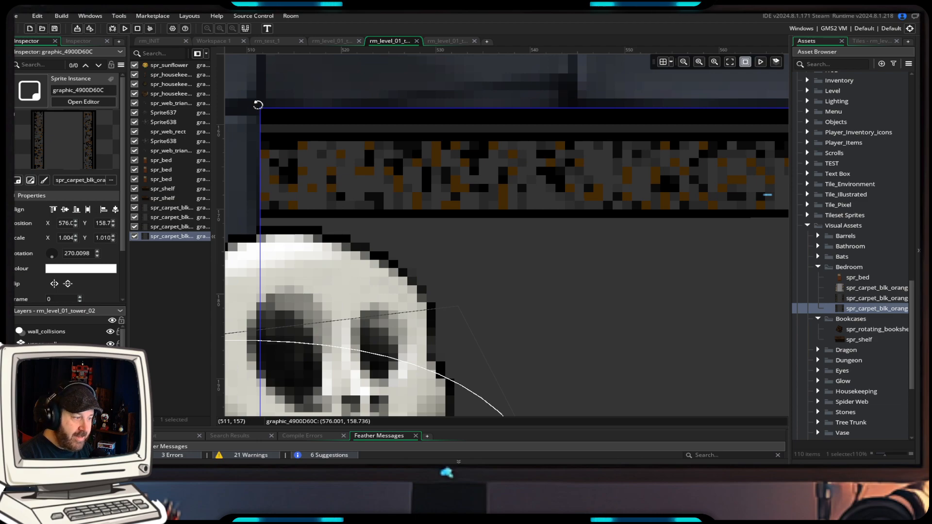
Move the left carpet piece against the right one, at about (448.1, 222.6)
middle_drag(300, 200, 559, 202)
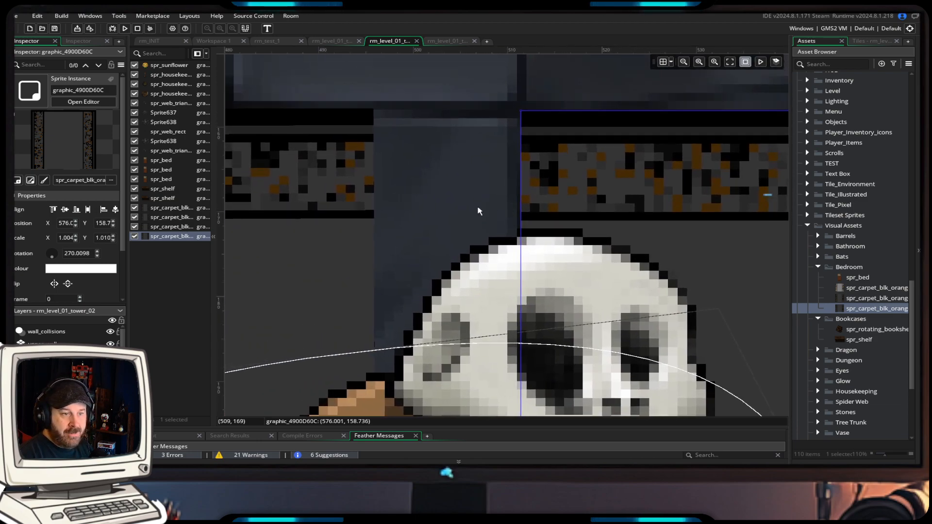
click(271, 242)
drag(279, 242, 419, 243)
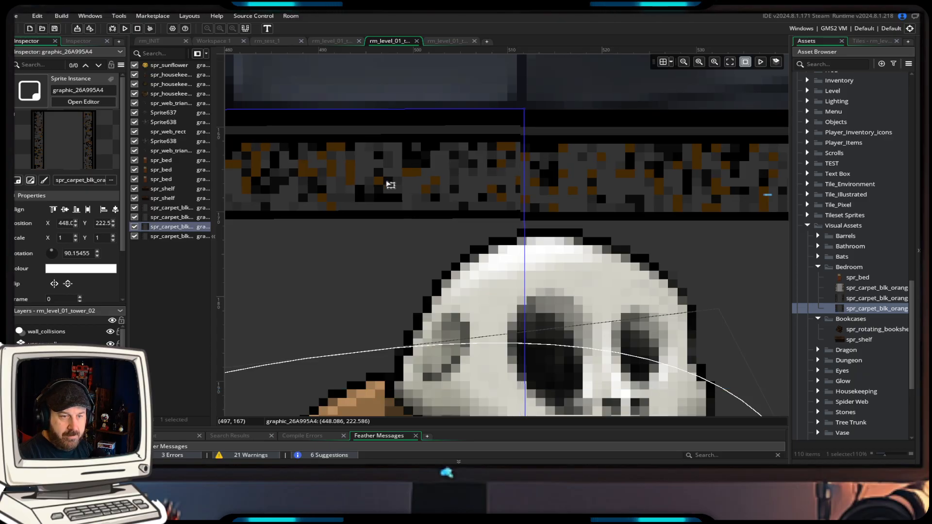
drag(381, 161, 379, 161)
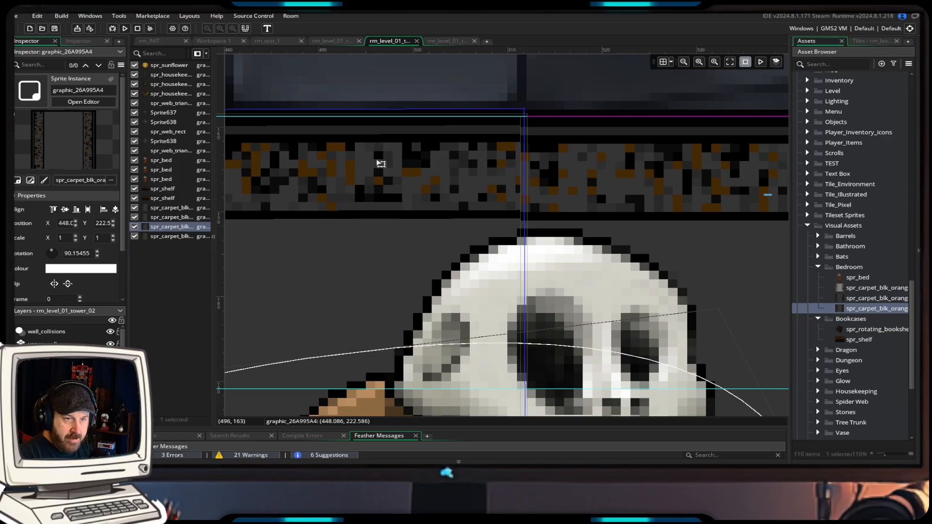
Scale the left carpet piece to about 0.984 in X and realign it with the right piece at about (447.1, 221.6)
scroll(412, 199, down, 6)
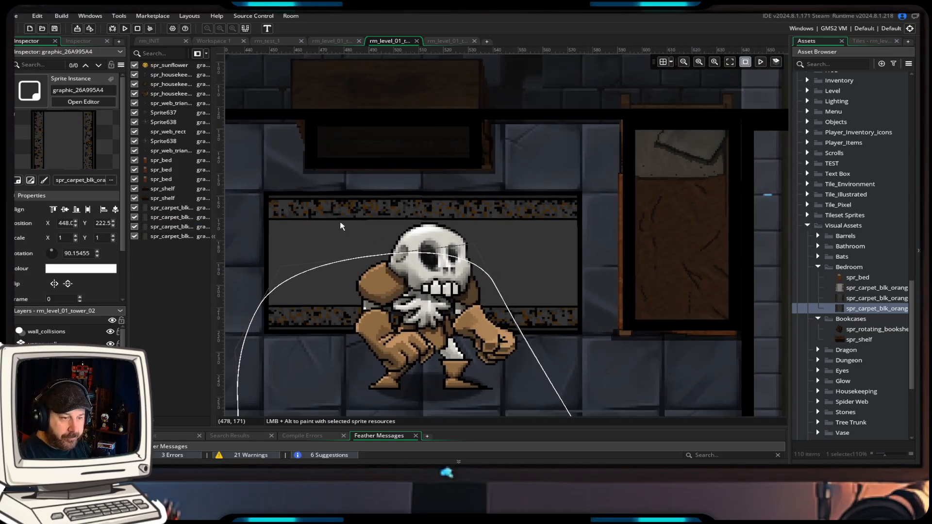
drag(341, 223, 331, 227)
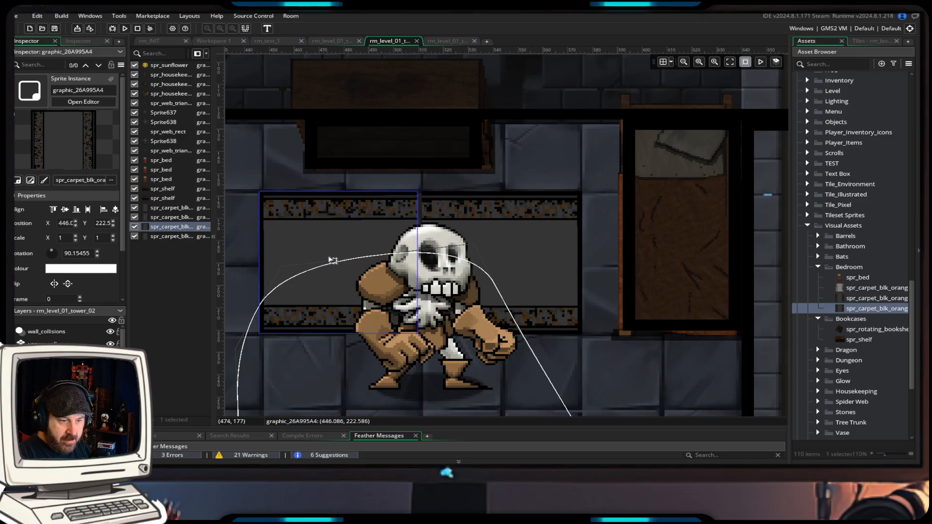
drag(339, 334, 339, 332)
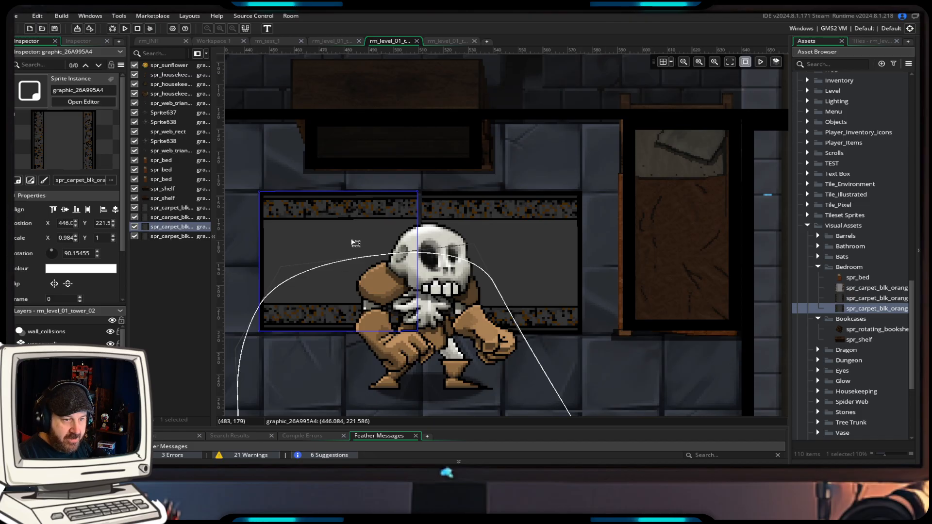
drag(356, 232, 357, 233)
scroll(394, 225, up, 3)
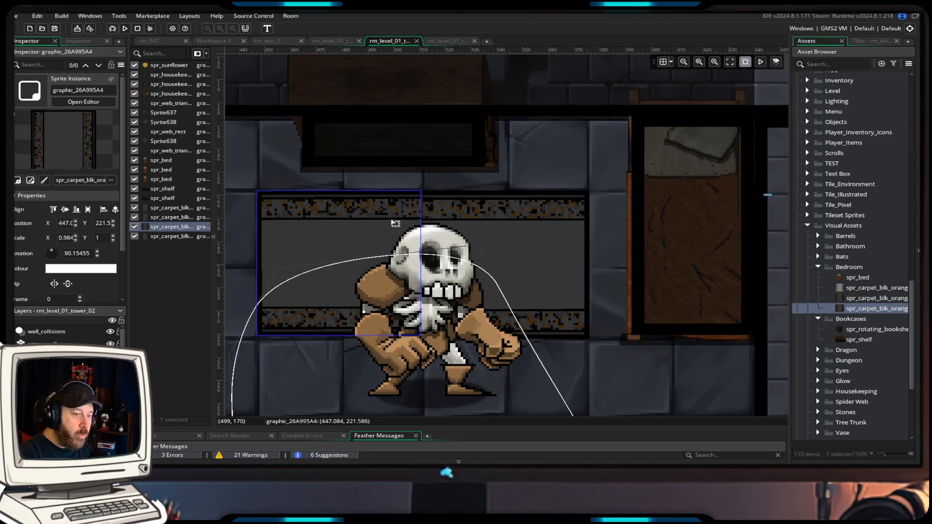
scroll(396, 224, up, 4)
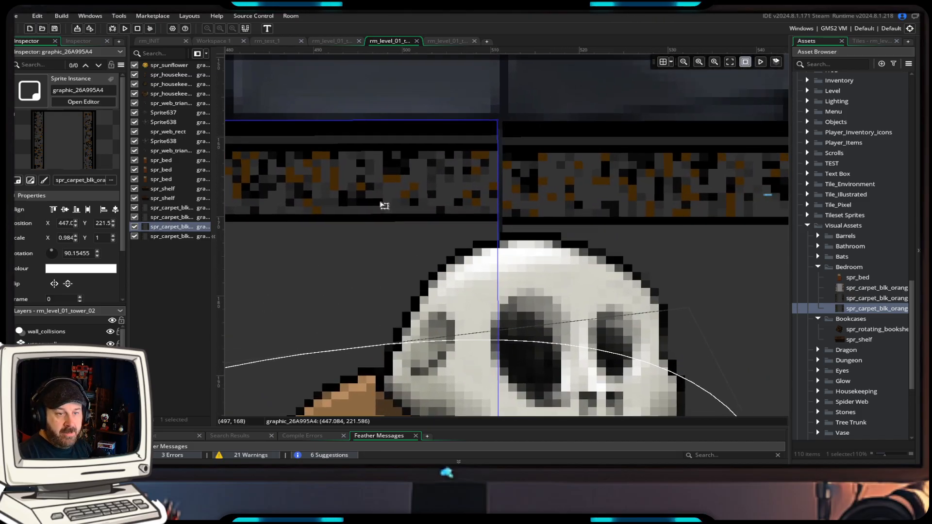
mouse_move(374, 202)
mouse_down()
mouse_move(301, 202)
mouse_move(383, 203)
mouse_up()
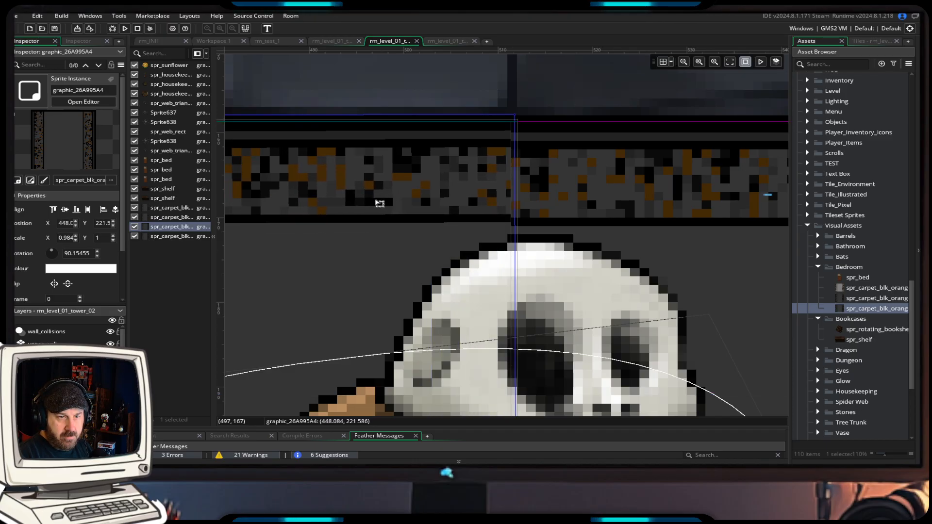
Shift the right carpet piece slightly left to about (575, 158.7) to close the seam
click(622, 123)
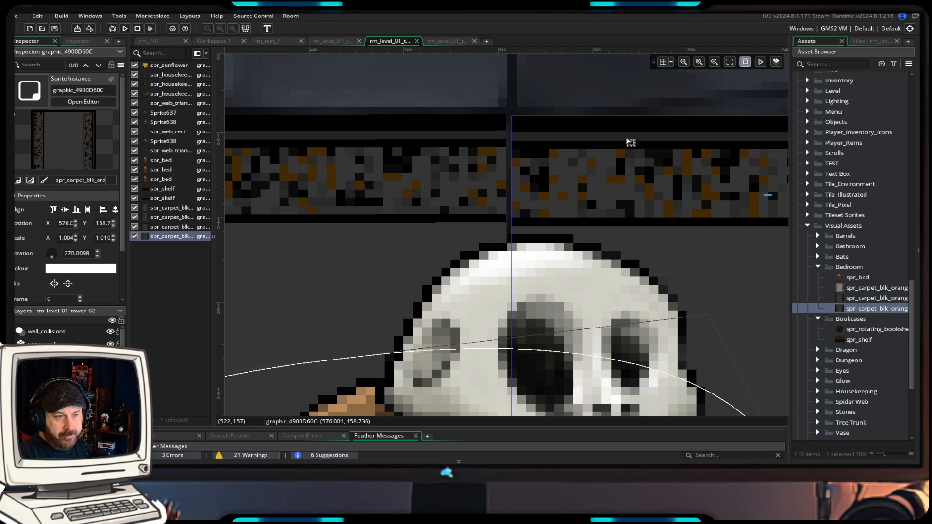
middle_drag(630, 142, 379, 142)
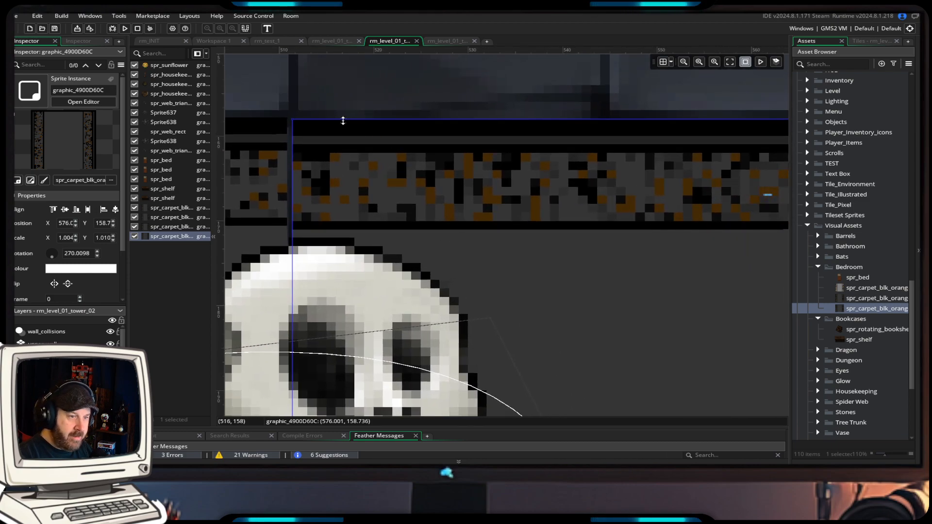
drag(342, 144, 325, 120)
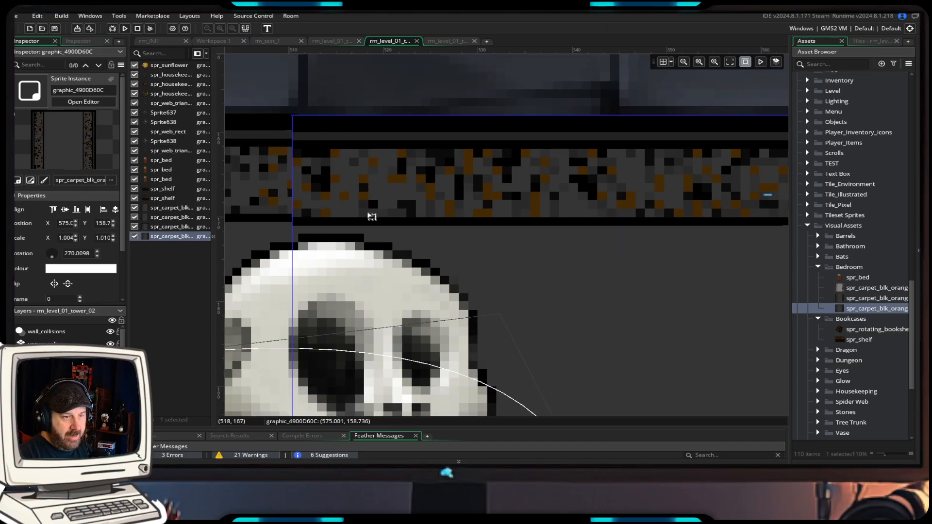
Delete the left carpet piece in the skeleton's chamber and select the remaining right piece
ctrl+scroll(418, 227, down, 2)
ctrl+scroll(416, 227, down, 3)
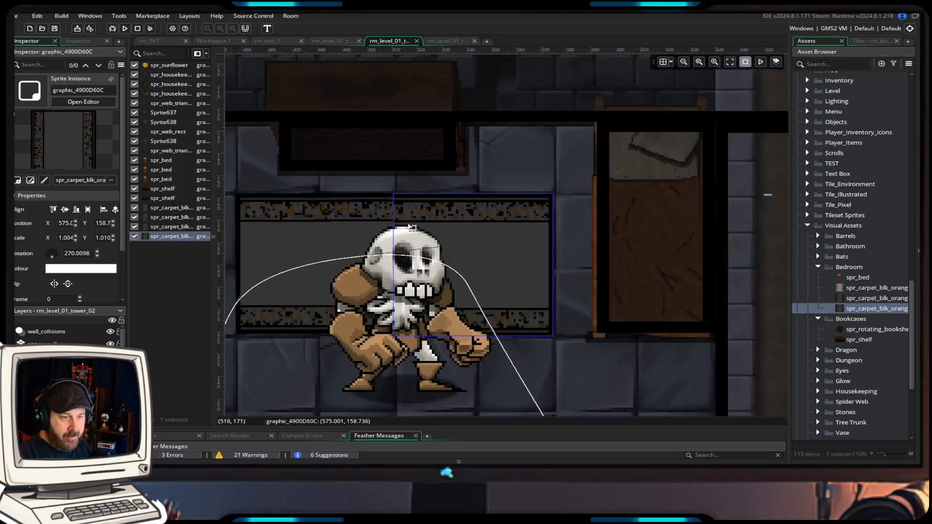
click(316, 222)
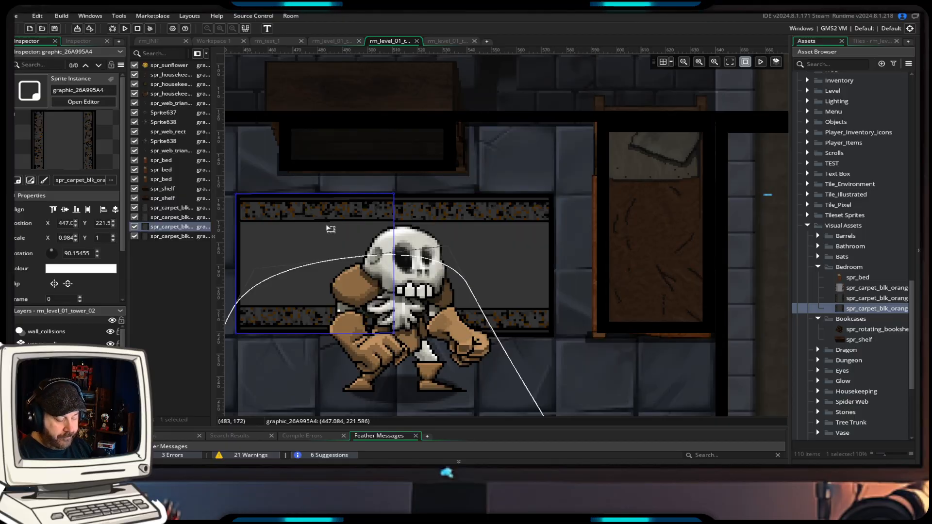
key(Delete)
click(498, 237)
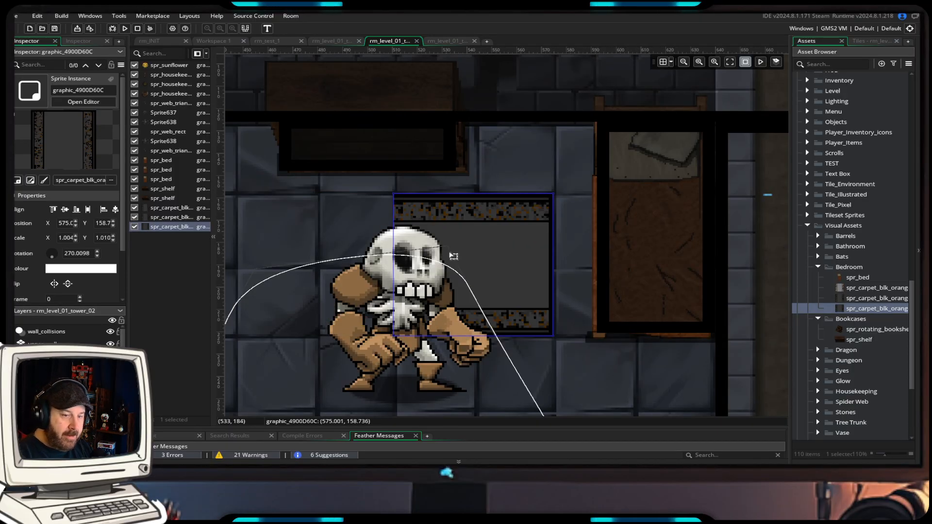
Replace the remaining carpet piece in the skeleton's chamber with the second carpet sprite from the Bedroom folder, rotated to about 89.94°
key(Delete)
drag(840, 297, 247, 194)
click(398, 194)
drag(464, 200, 384, 266)
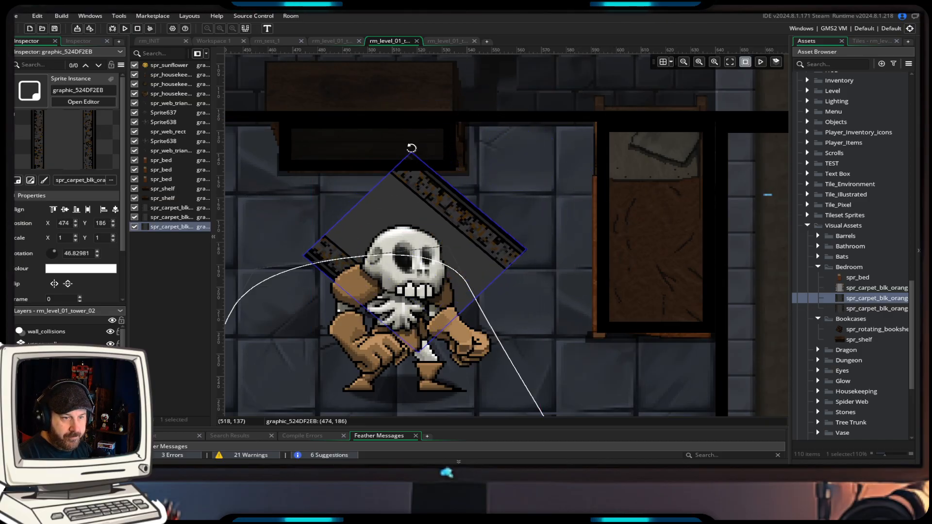
drag(412, 148, 299, 130)
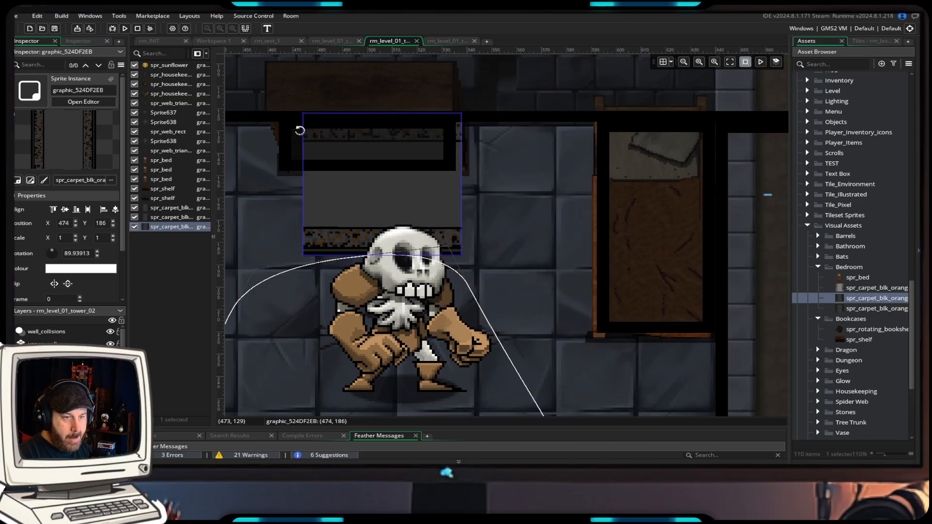
Position the new carpet piece between the skeleton and the bed at about (513, 224) and stretch it to about 1.125 in Y
drag(409, 199, 526, 270)
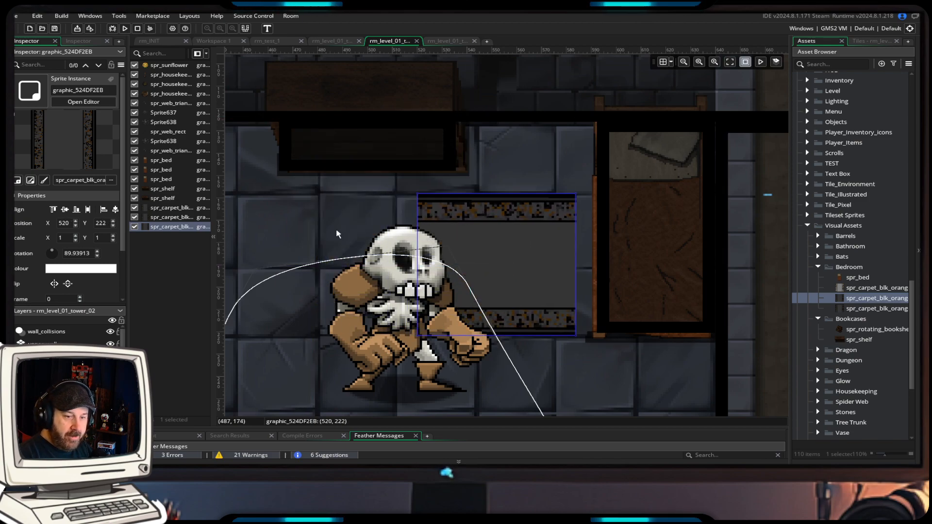
middle_drag(306, 384, 476, 343)
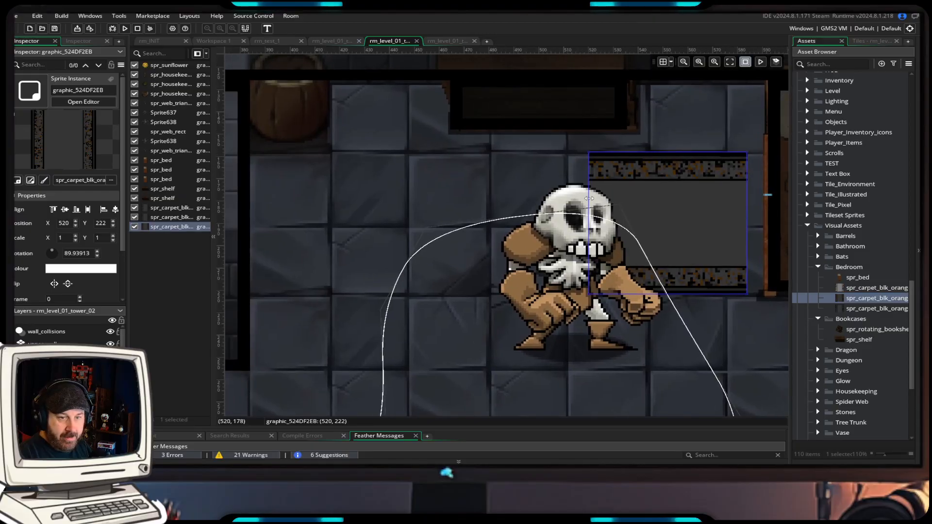
drag(589, 198, 569, 215)
middle_drag(462, 327, 417, 312)
drag(664, 219, 667, 224)
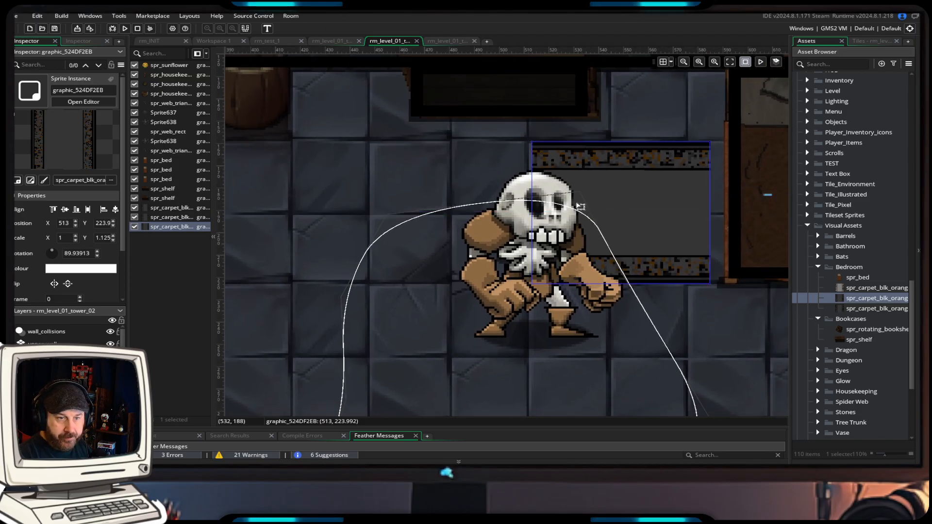
Duplicate the carpet piece and fit the copy flush against its left end at about (441.9, 224)
click(404, 171)
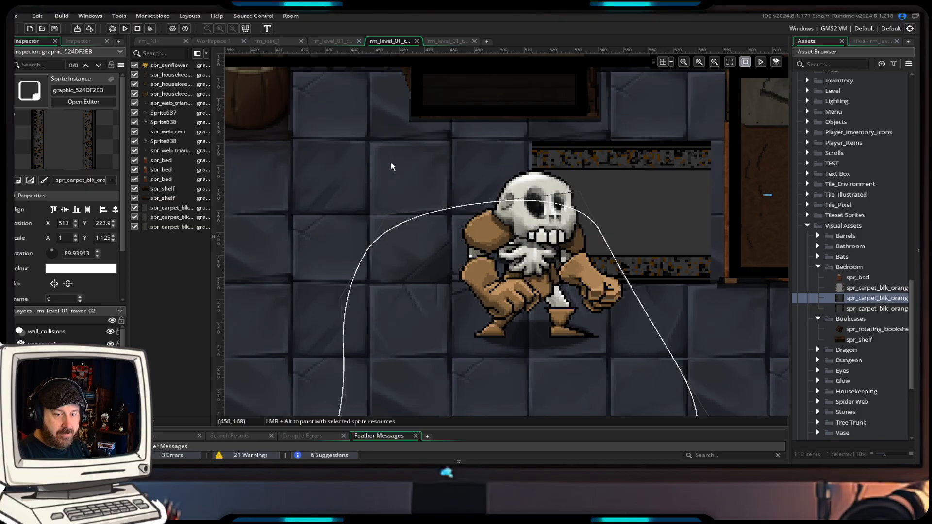
click(674, 214)
key(ctrl+v)
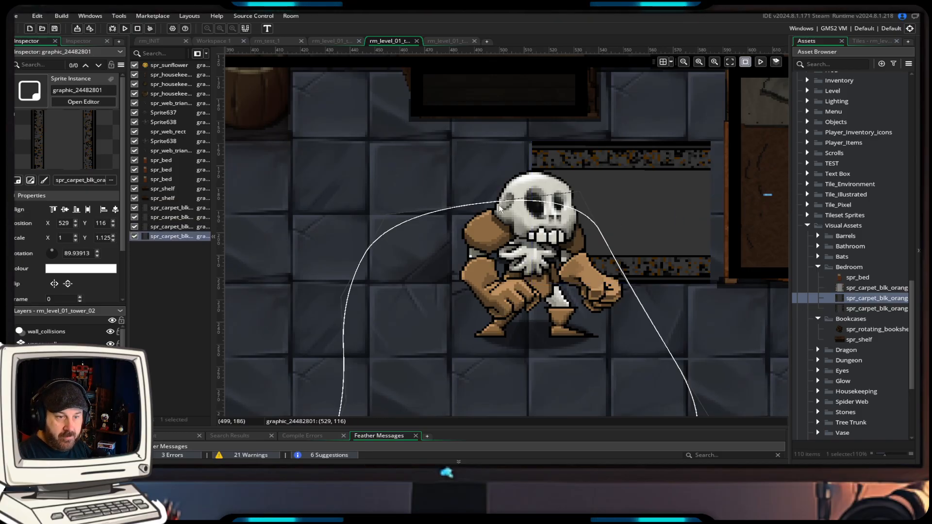
scroll(497, 217, down, 3)
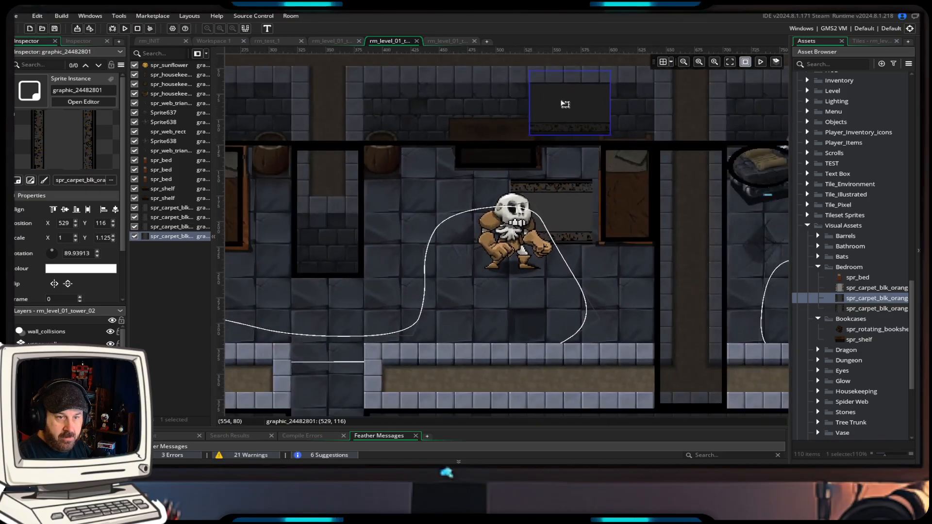
drag(558, 101, 469, 215)
click(552, 301)
middle_drag(625, 264, 544, 265)
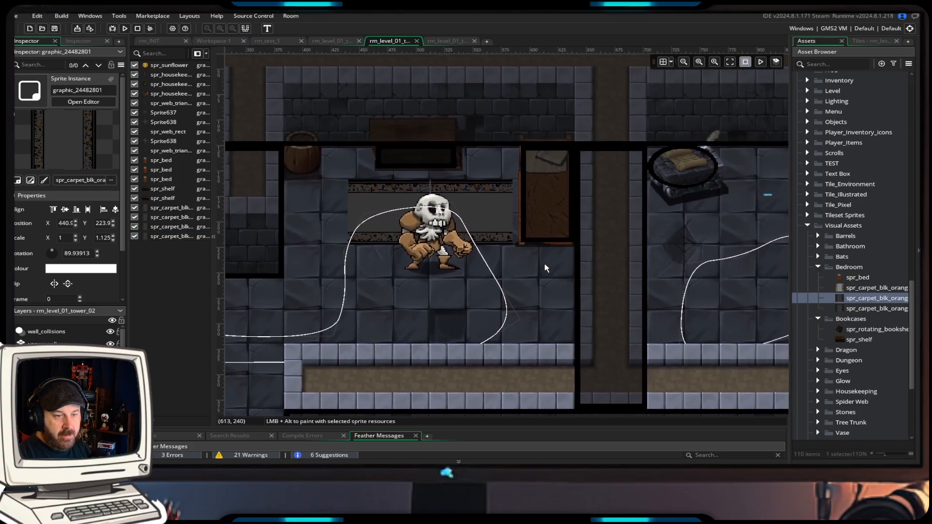
scroll(421, 196, up, 1)
scroll(420, 198, up, 4)
drag(368, 194, 372, 194)
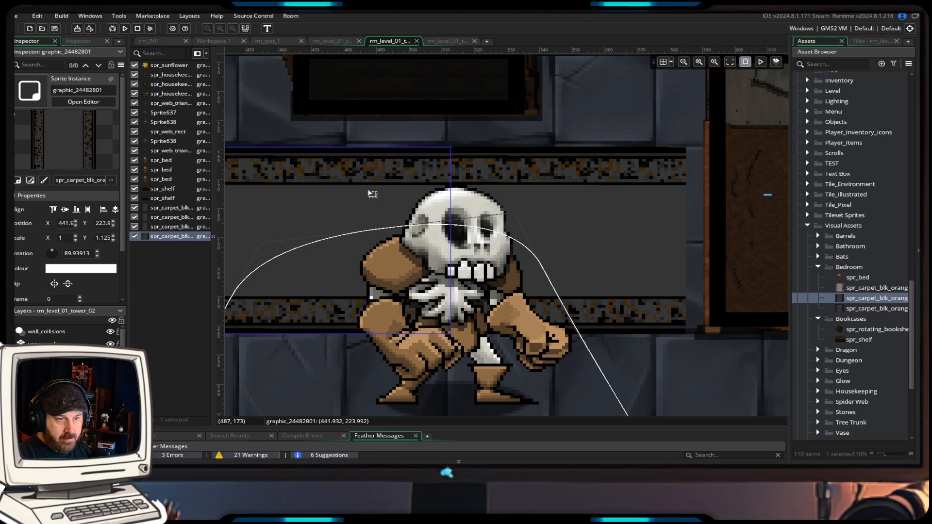
click(489, 140)
Examine the whole tower layout and the barrel chamber below for the next area to furnish
scroll(515, 219, down, 4)
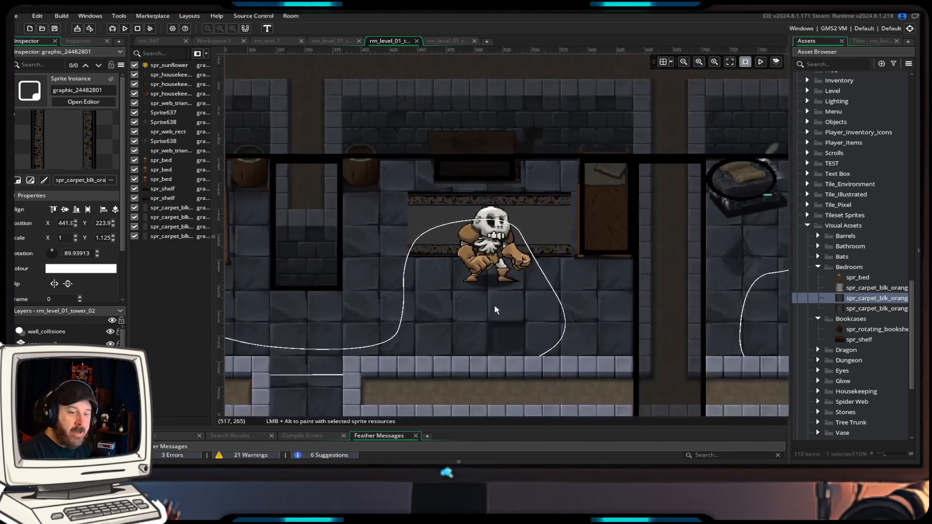
scroll(495, 309, down, 4)
middle_drag(540, 412, 543, 218)
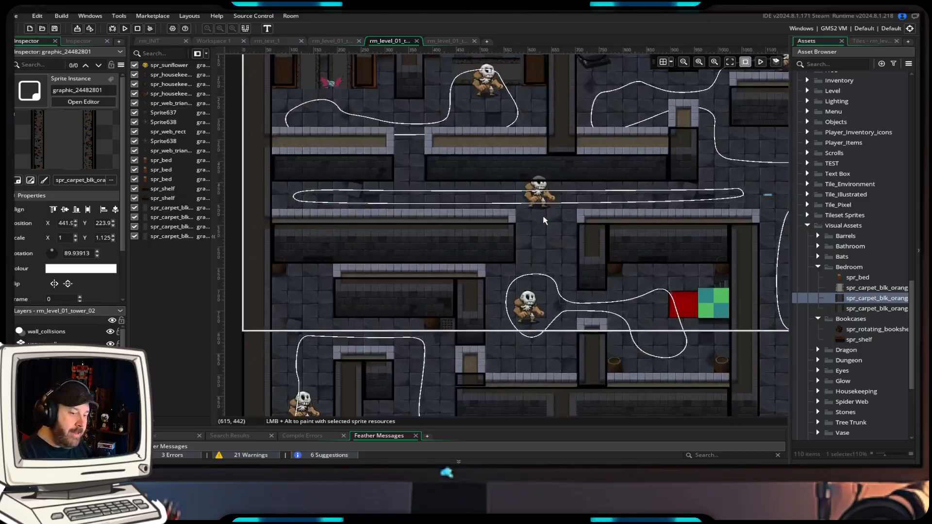
scroll(508, 251, down, 5)
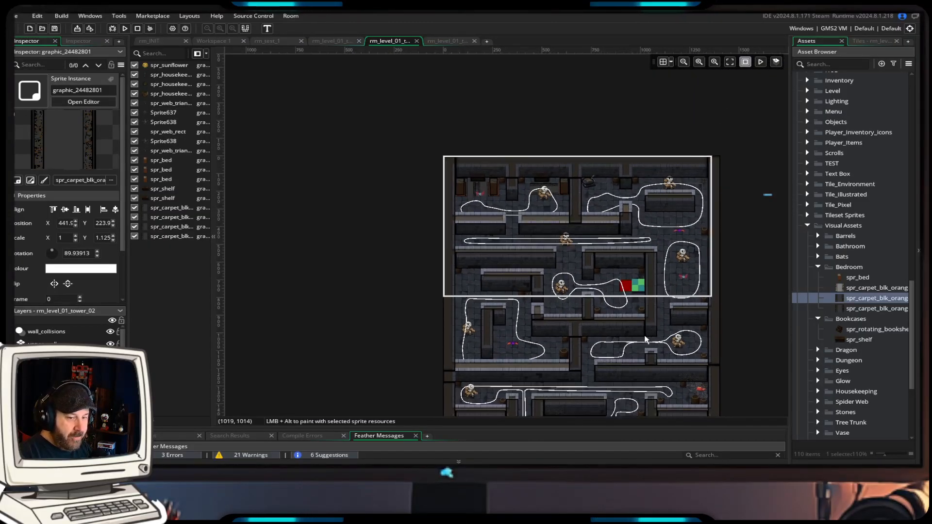
middle_drag(646, 340, 498, 249)
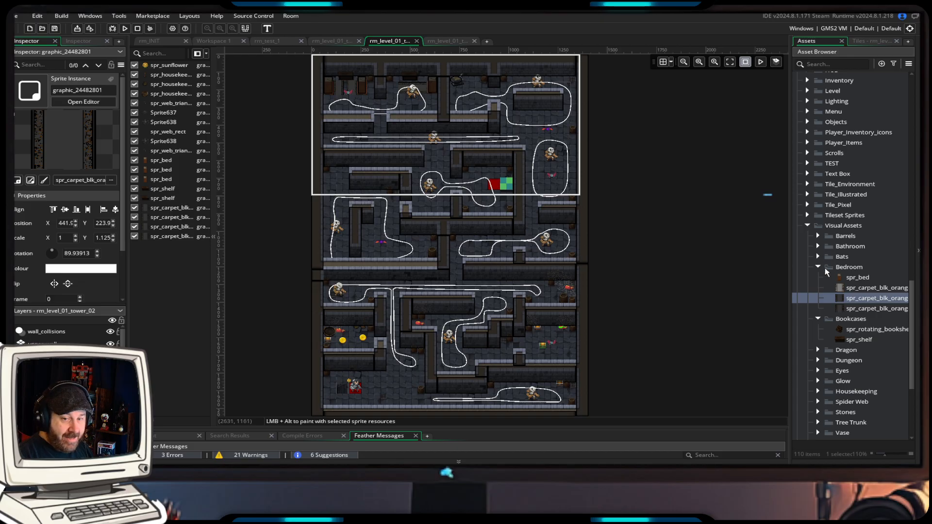
middle_drag(634, 256, 664, 270)
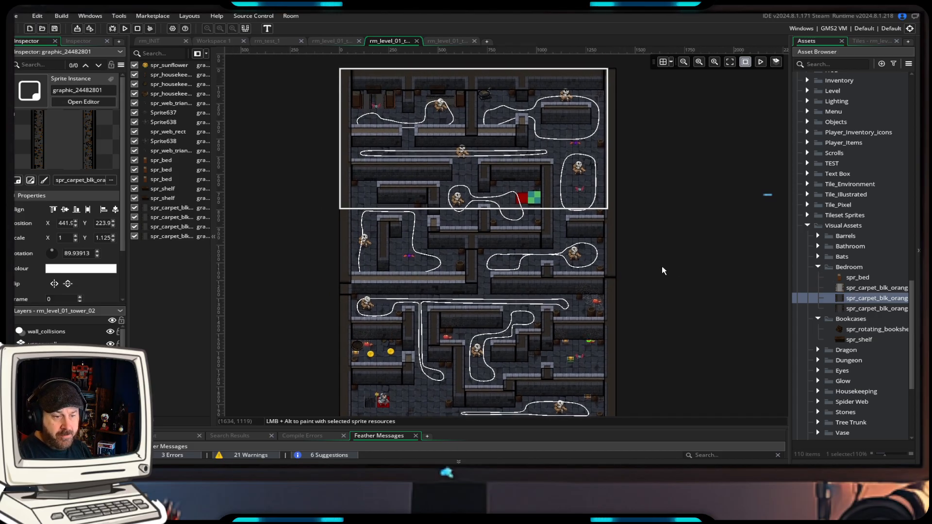
scroll(463, 229, up, 3)
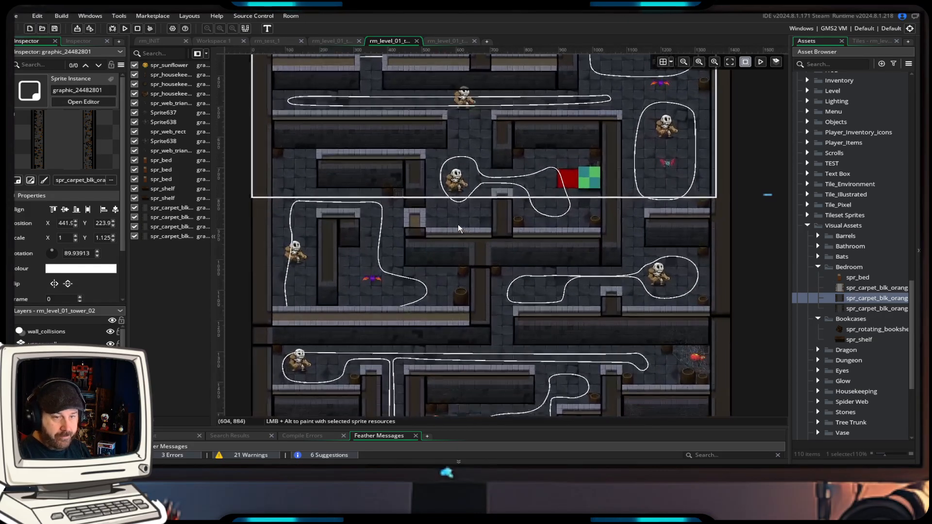
scroll(459, 224, up, 5)
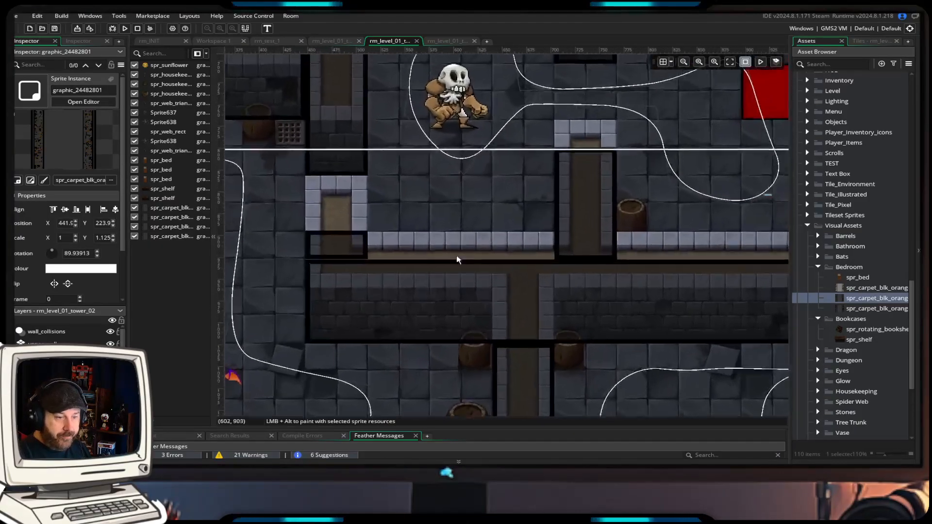
middle_drag(510, 171, 562, 135)
scroll(531, 157, up, 2)
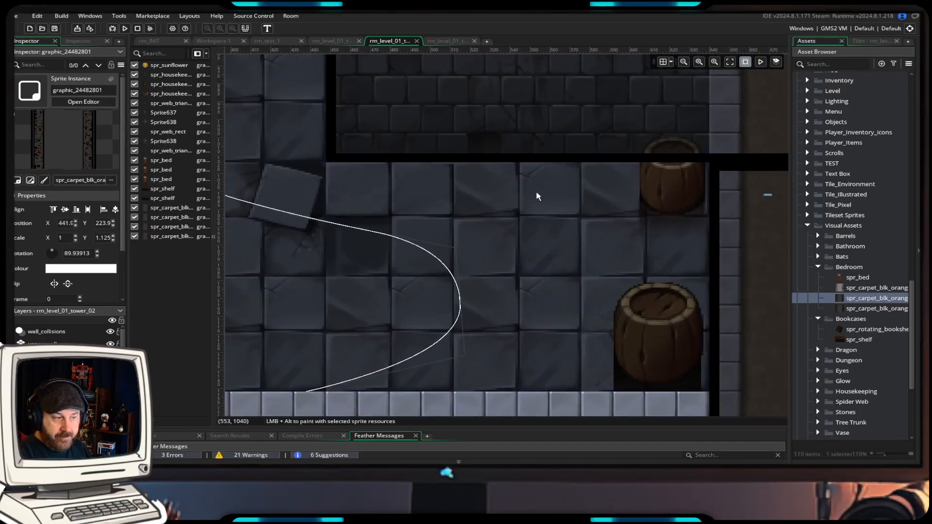
middle_drag(541, 200, 545, 245)
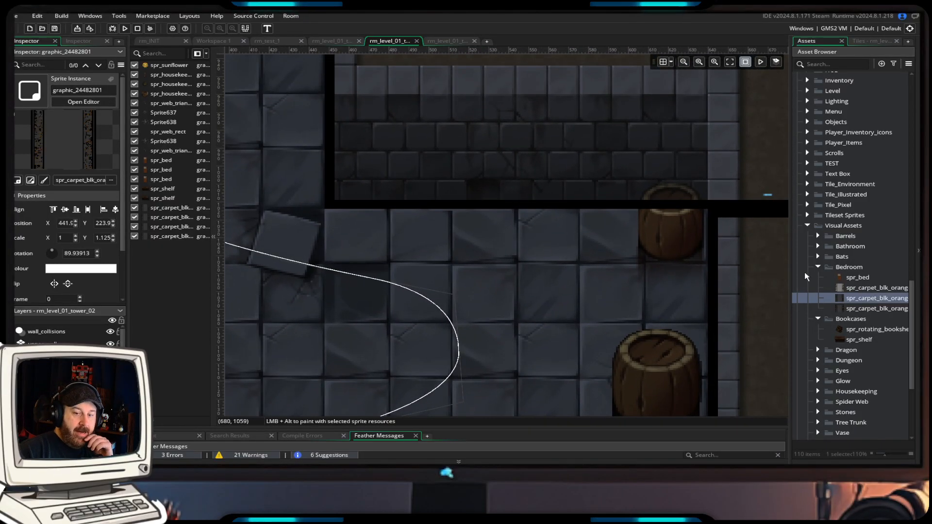
Collapse the Bedroom sprite folder and expand the Bathroom folder under Visual Assets
scroll(864, 360, down, 4)
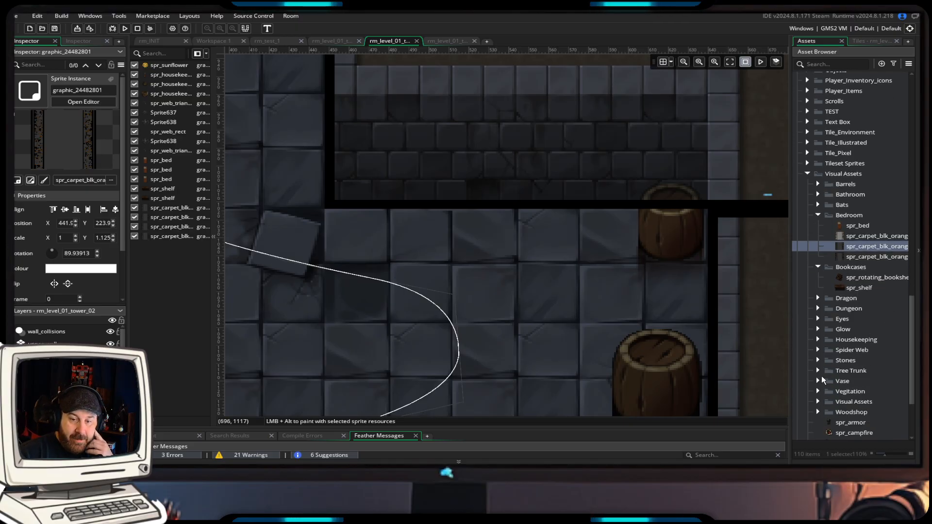
scroll(844, 350, up, 1)
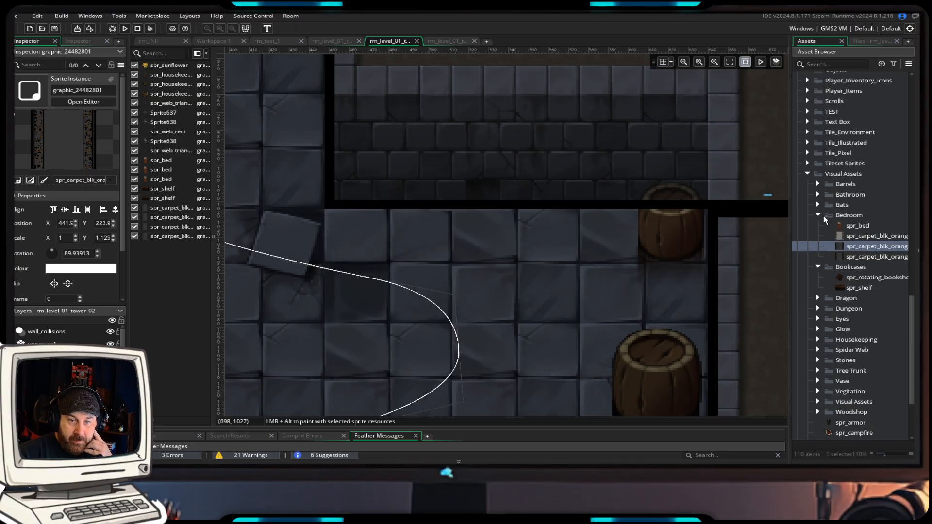
click(821, 214)
click(818, 194)
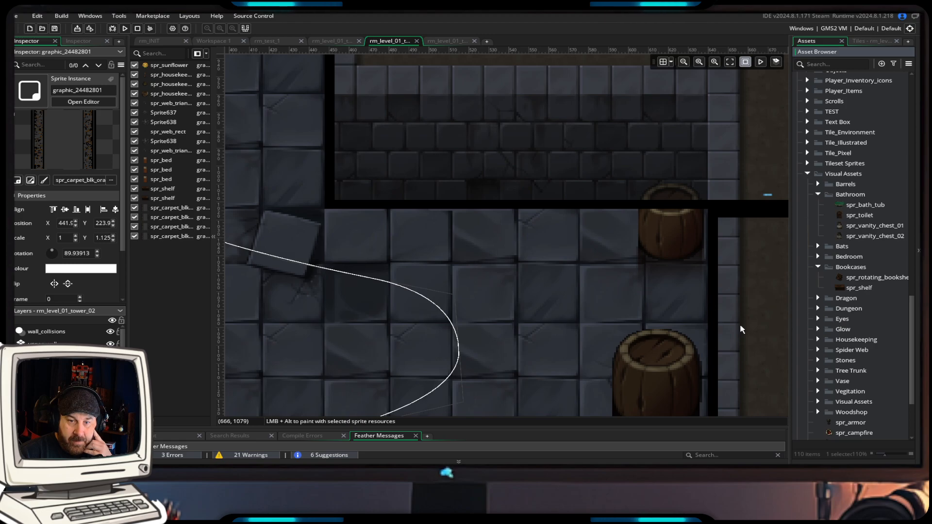
Survey the tower's chambers, corridors and enemy paths for a suitable place for more furniture
middle_drag(552, 268, 613, 279)
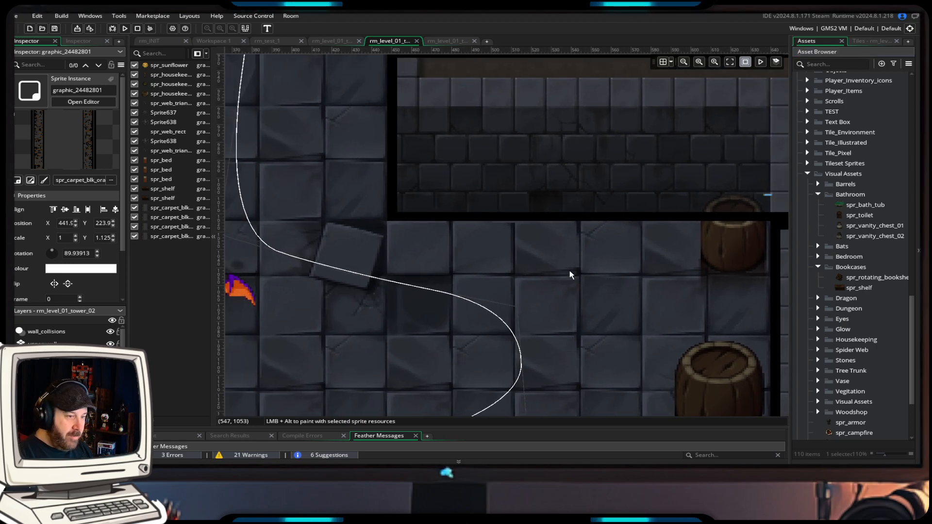
scroll(554, 270, down, 2)
scroll(555, 274, down, 6)
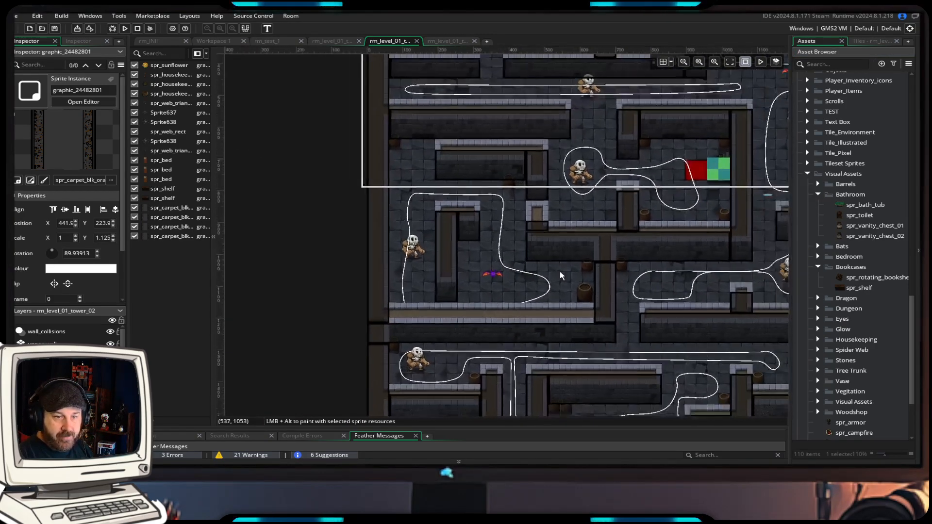
scroll(588, 275, down, 4)
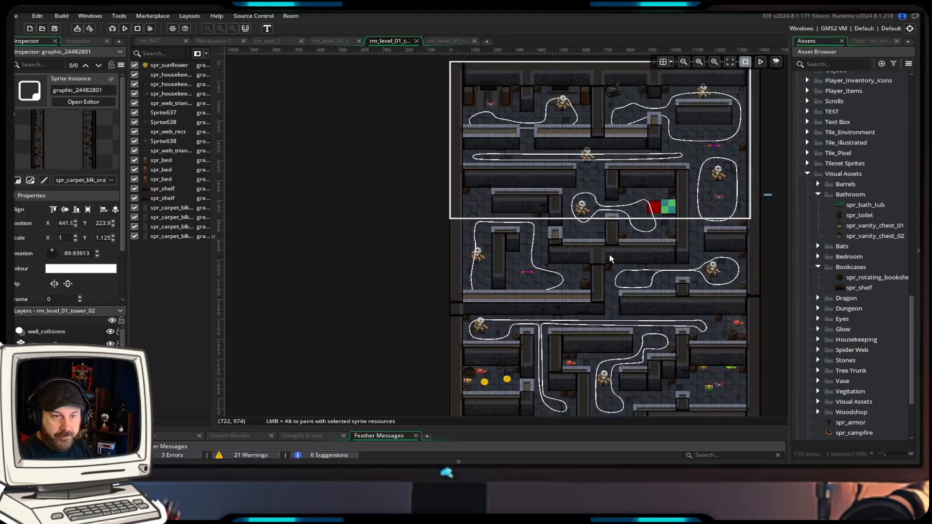
scroll(621, 265, up, 2)
middle_drag(621, 299, 472, 305)
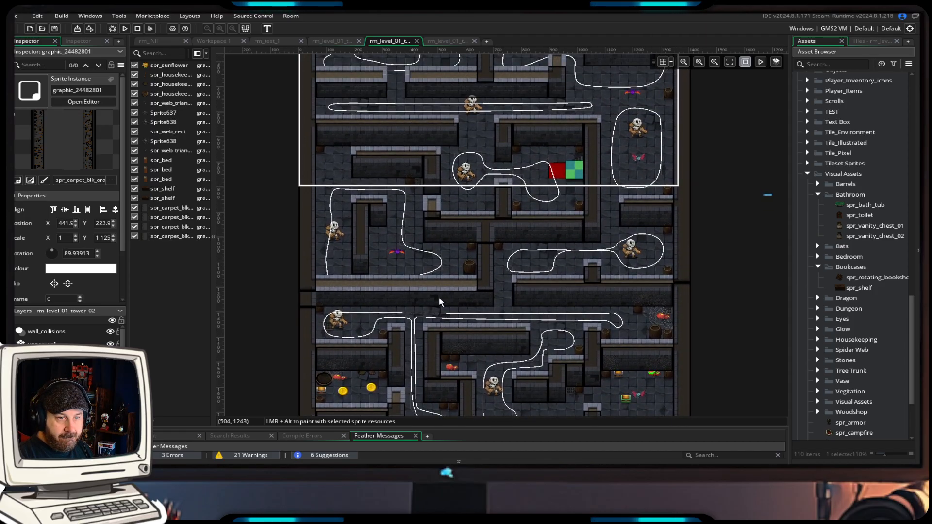
scroll(441, 288, up, 3)
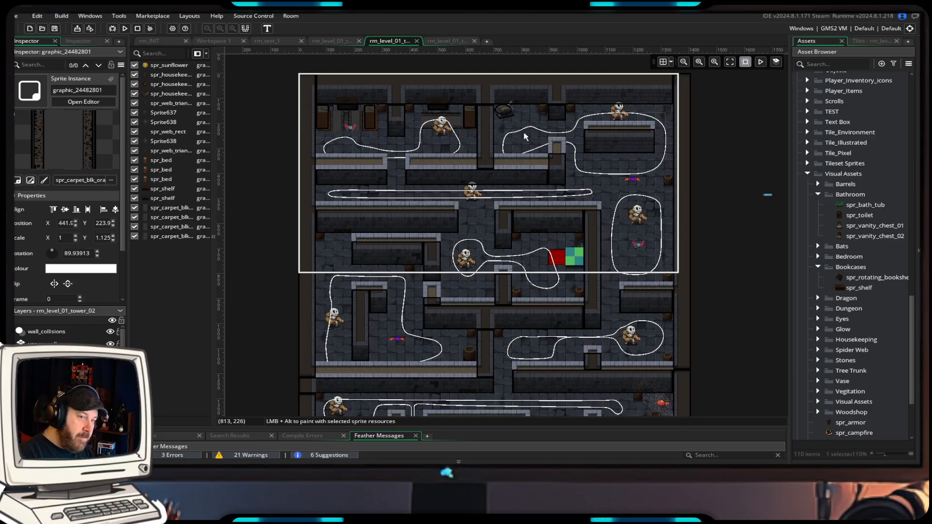
scroll(524, 136, up, 5)
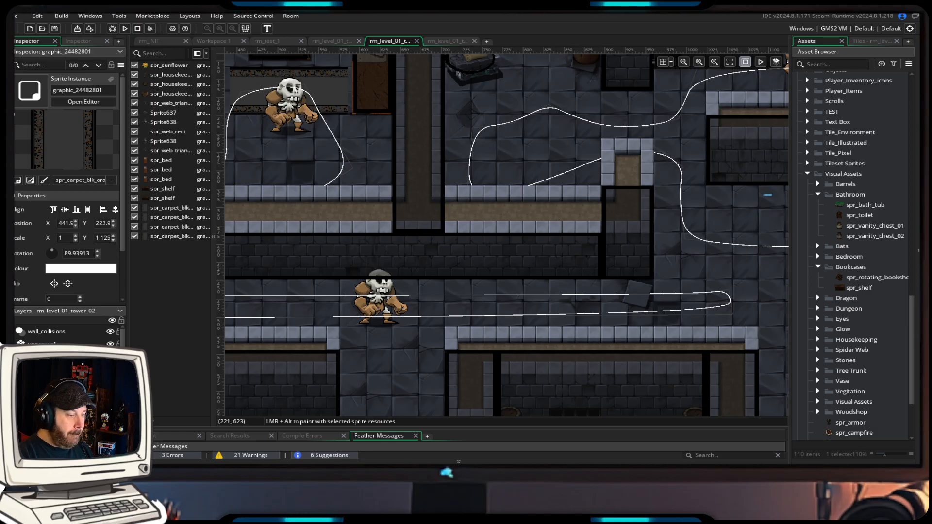
On the Instances layer, move the stone desk from the upper chamber into the purple bat's chamber at about (358, 869.7)
click(66, 400)
scroll(493, 175, down, 6)
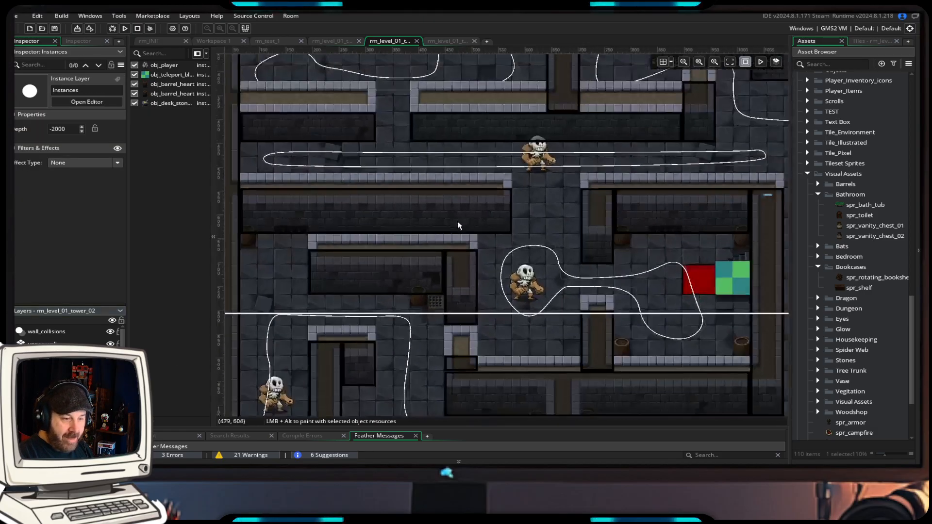
middle_drag(428, 301, 319, 397)
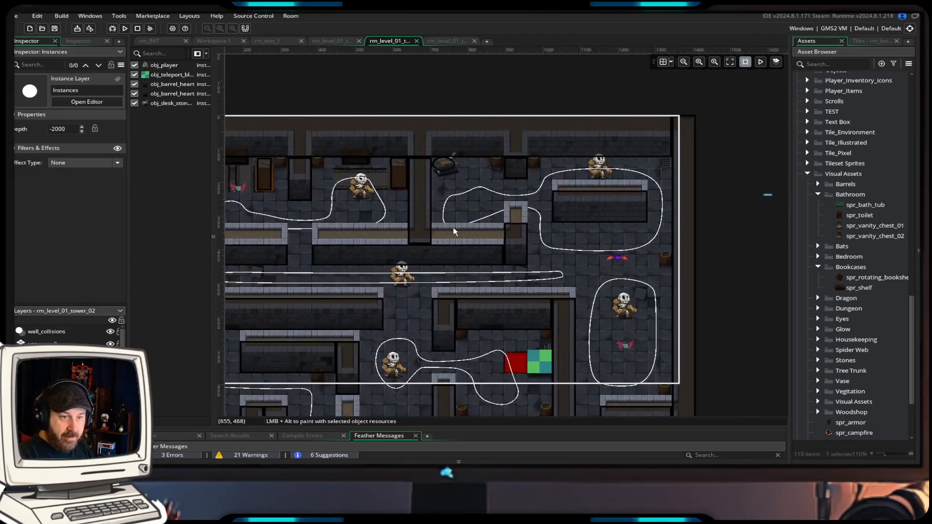
drag(448, 176, 306, 420)
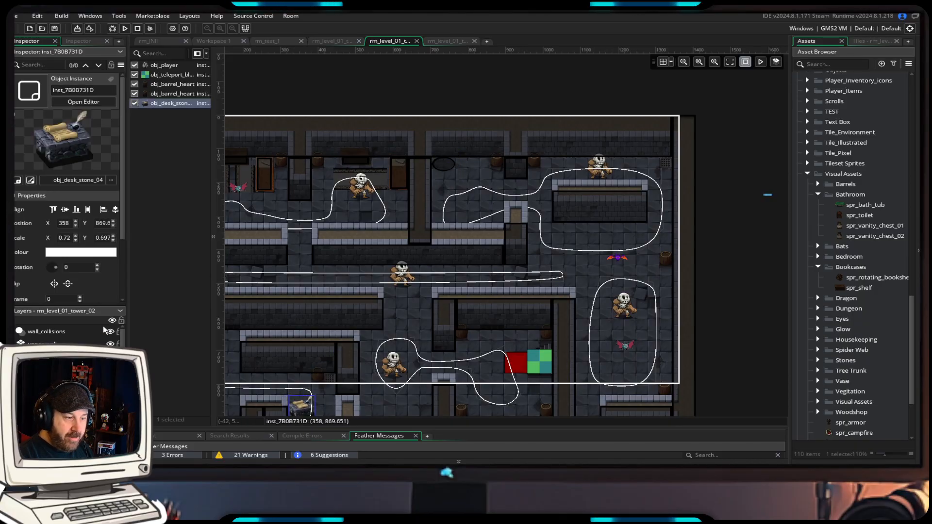
On the wall_collisions layer, move the desk's oval collision shape beside the relocated stone desk at (400, 832)
click(73, 333)
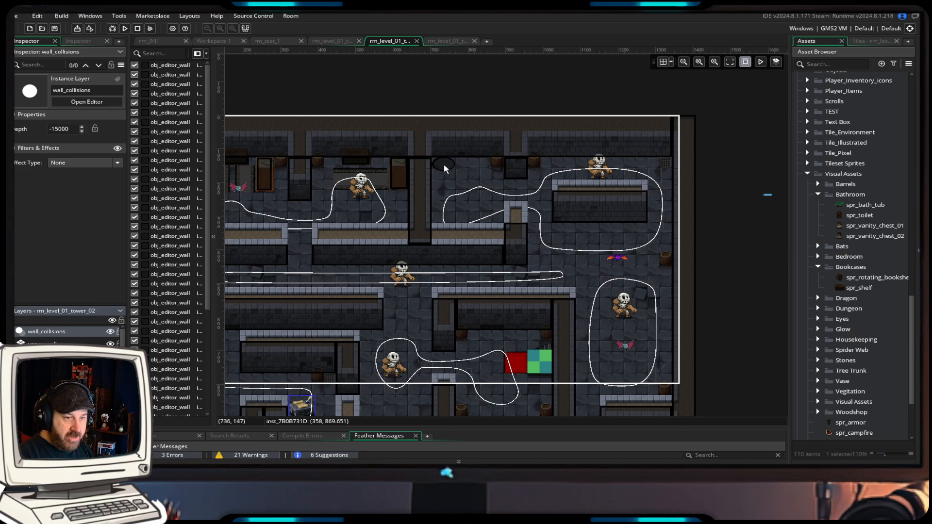
drag(444, 169, 319, 398)
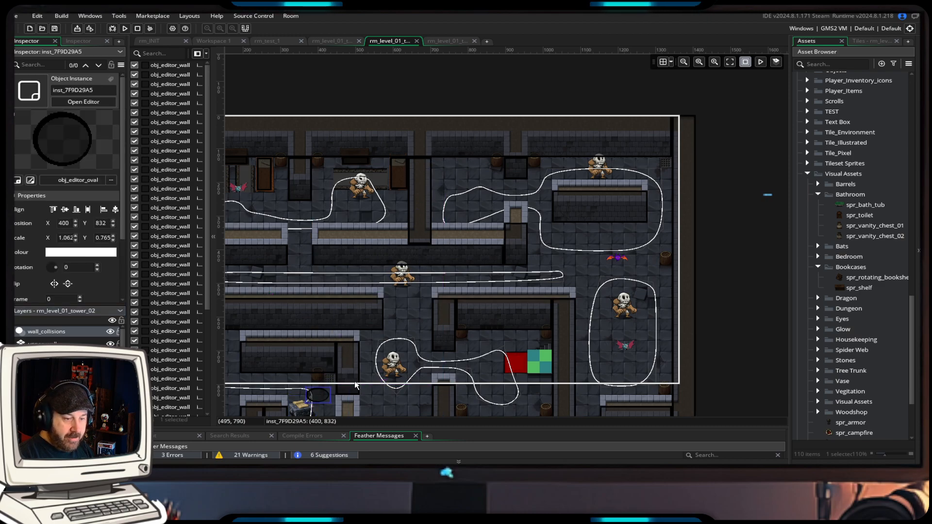
middle_drag(355, 385, 512, 198)
ctrl+scroll(465, 234, up, 4)
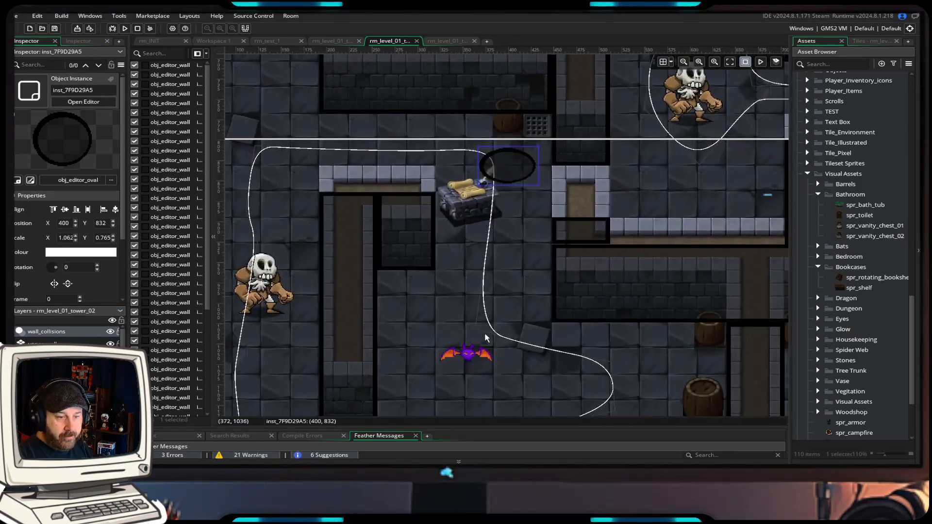
ctrl+scroll(510, 346, up, 4)
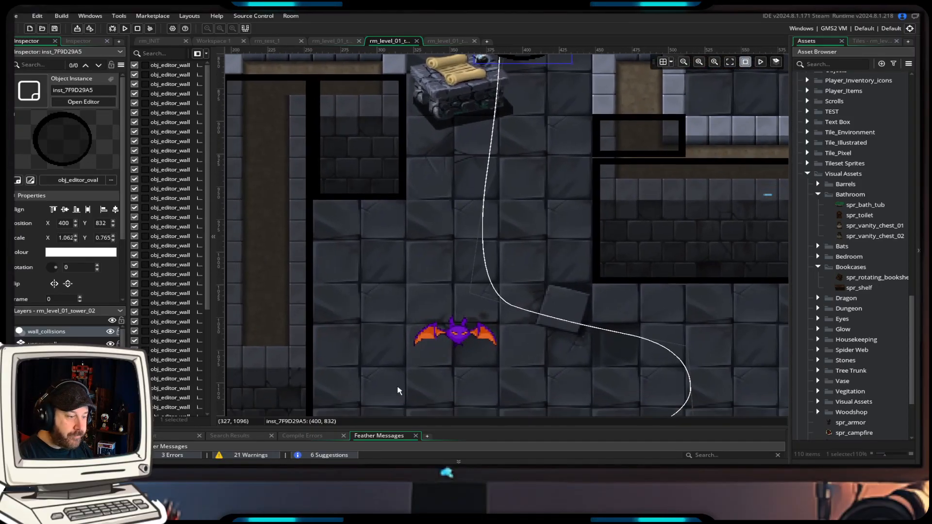
On the Instances layer, move the stone desk against the wall in the purple bat's chamber at about (288, 971.6)
click(60, 411)
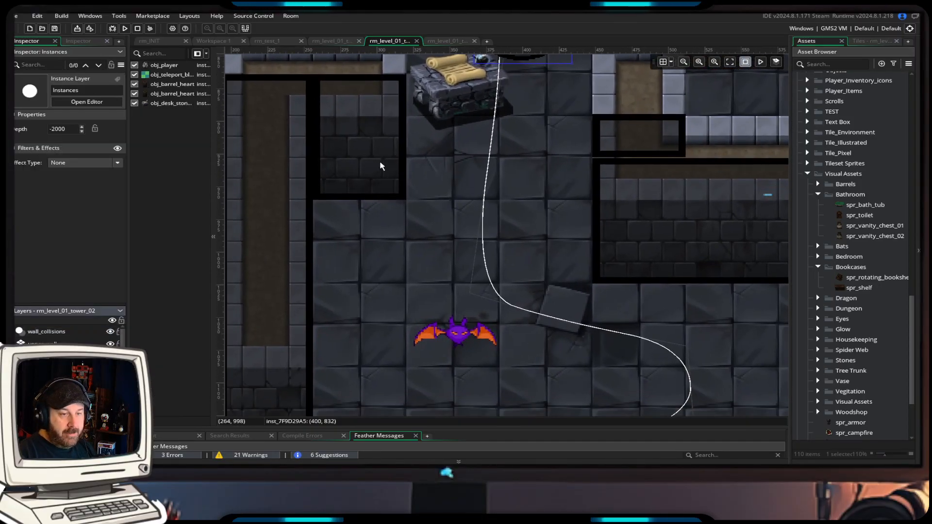
drag(466, 92, 368, 226)
click(413, 261)
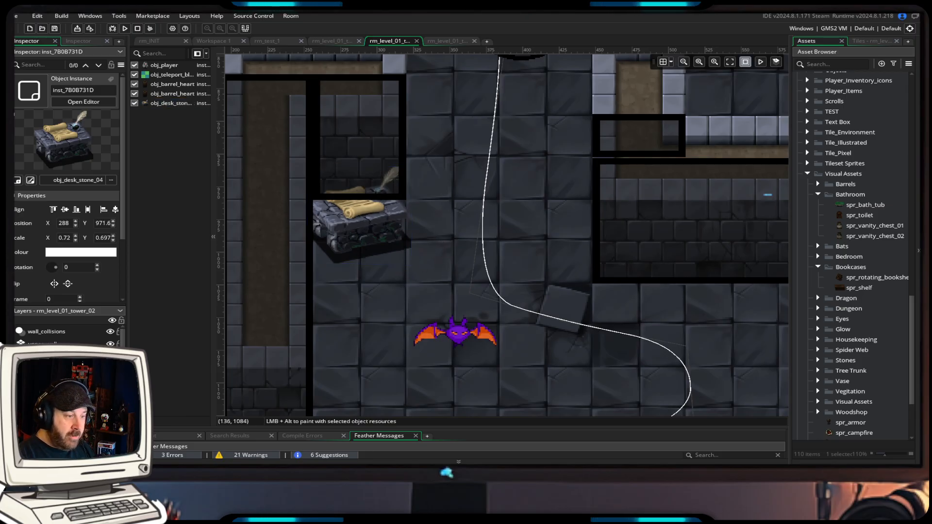
On the wall_collisions layer, move the oval collision shape onto the stone desk at about (288, 977.8) and scale it to about 1.031 by 0.729
click(49, 332)
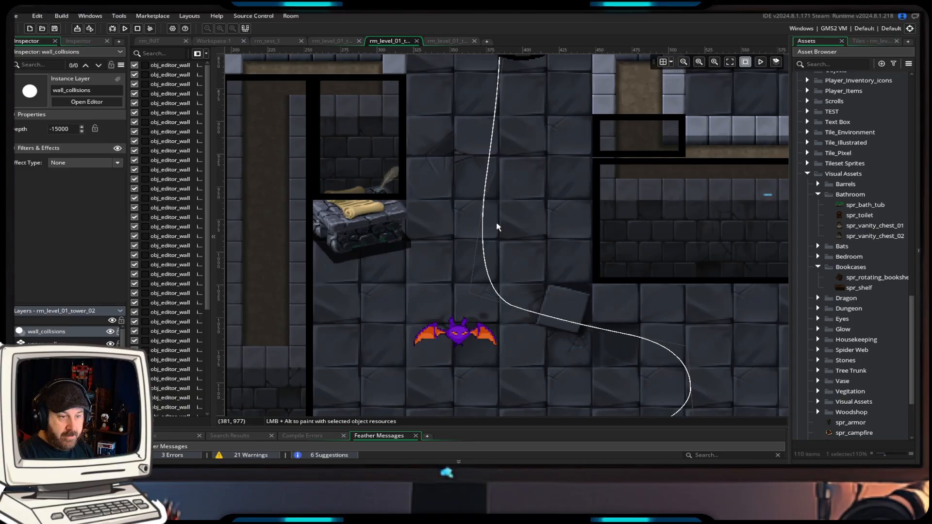
scroll(495, 223, down, 2)
middle_drag(493, 224, 450, 241)
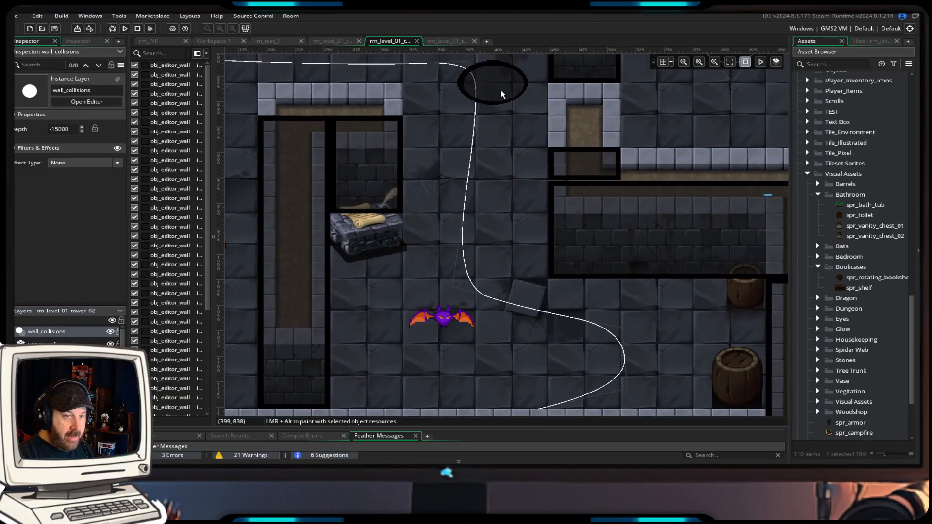
drag(501, 94, 383, 241)
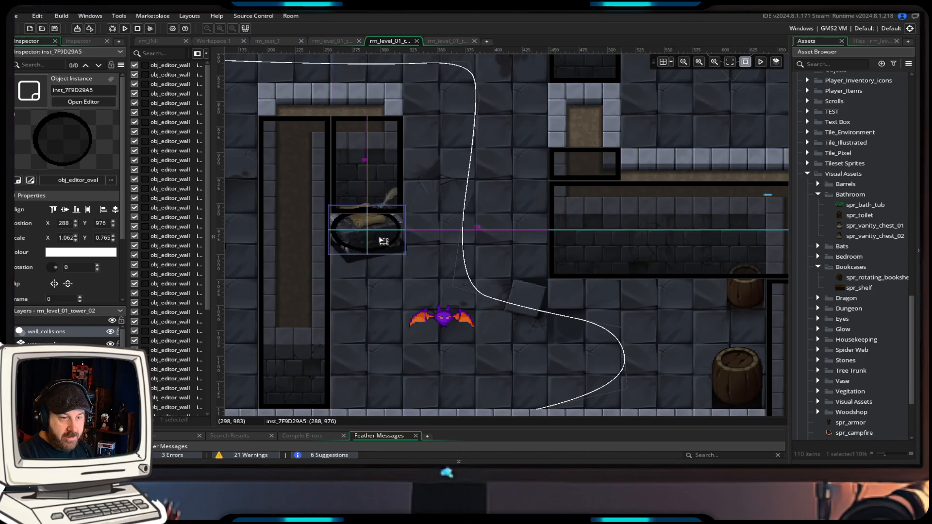
scroll(384, 241, up, 5)
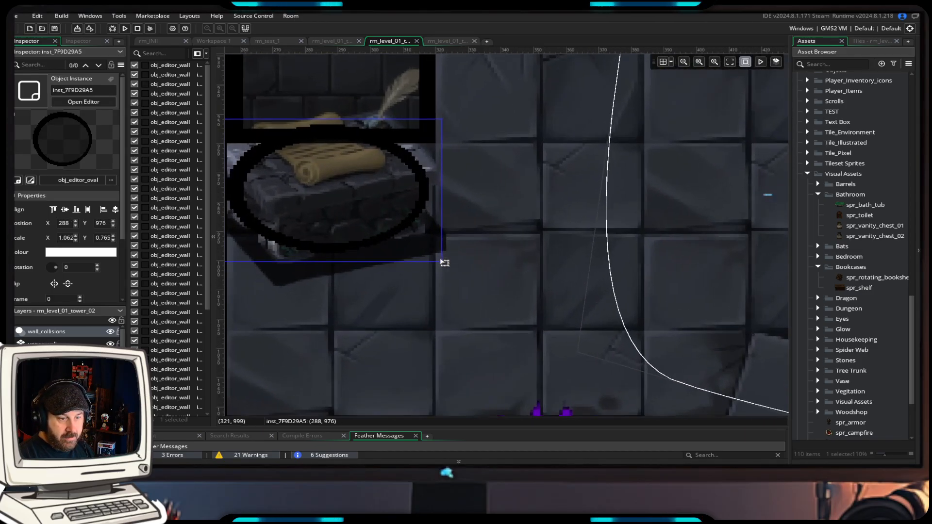
drag(444, 261, 437, 253)
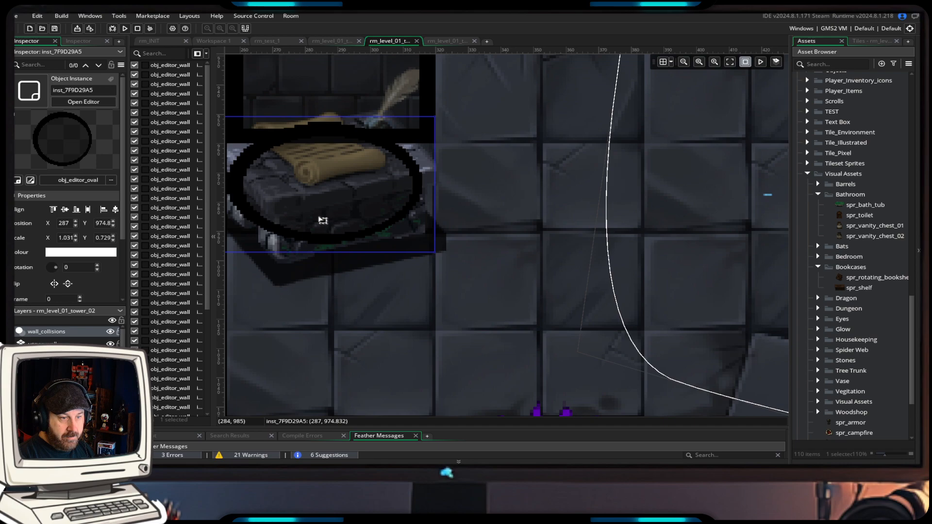
mouse_move(322, 219)
mouse_down()
mouse_move(330, 225)
mouse_move(323, 224)
mouse_up()
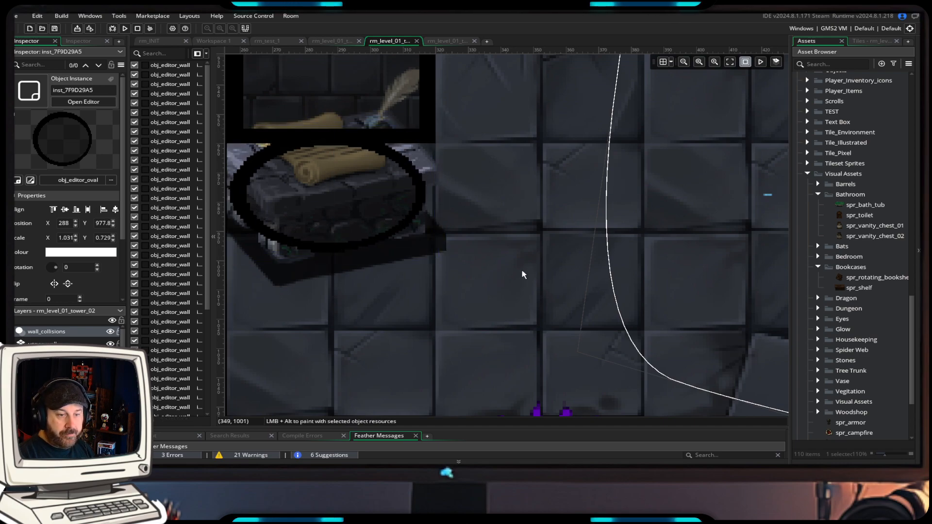
Examine the tower's other chambers and enemy paths for an open spot suited to bathroom furniture
scroll(507, 277, down, 5)
scroll(589, 295, down, 5)
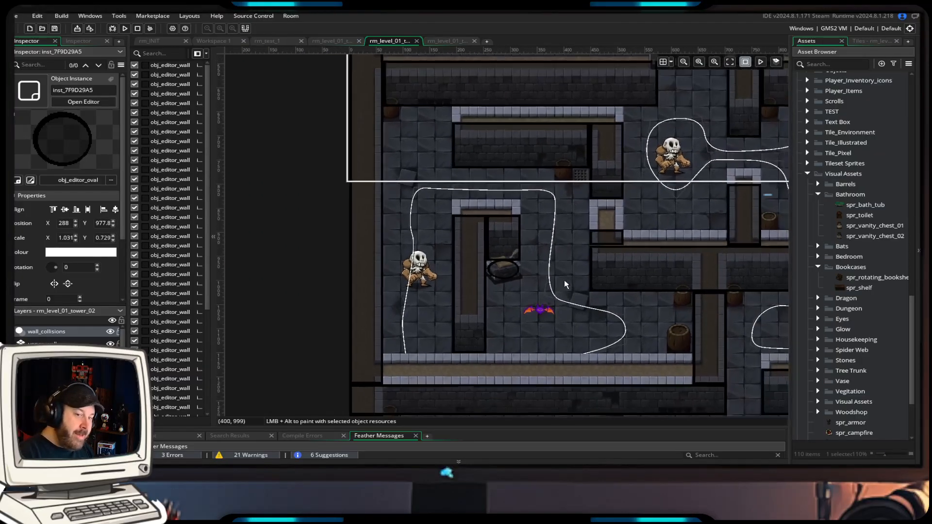
middle_drag(585, 276, 350, 331)
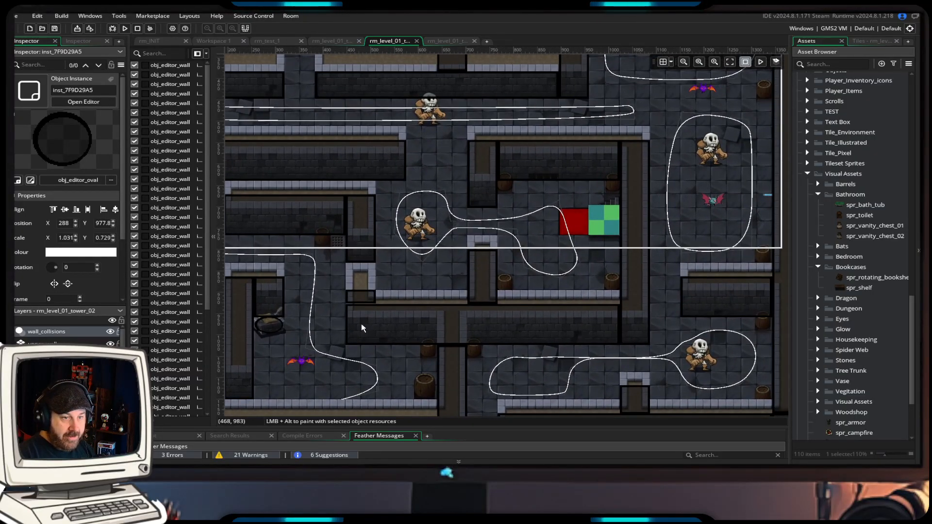
scroll(476, 204, up, 5)
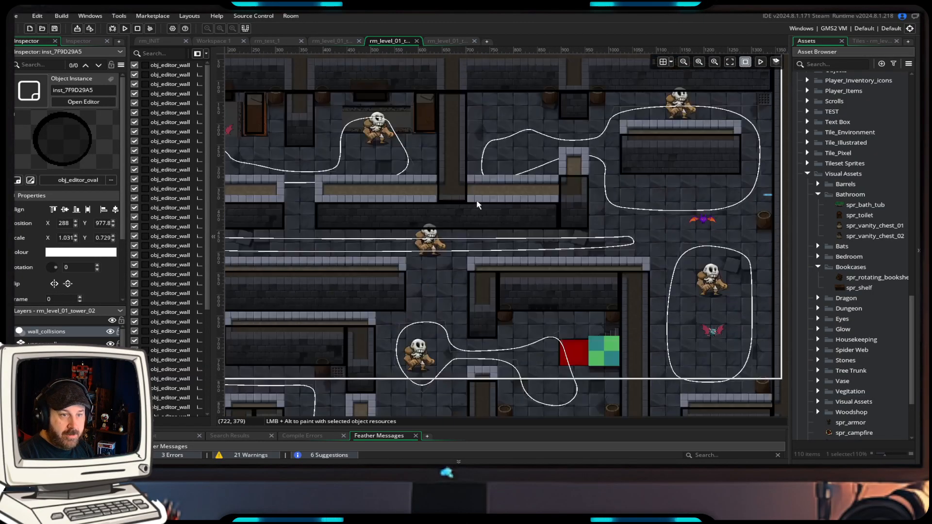
ctrl+scroll(518, 258, up, 5)
ctrl+scroll(529, 258, up, 3)
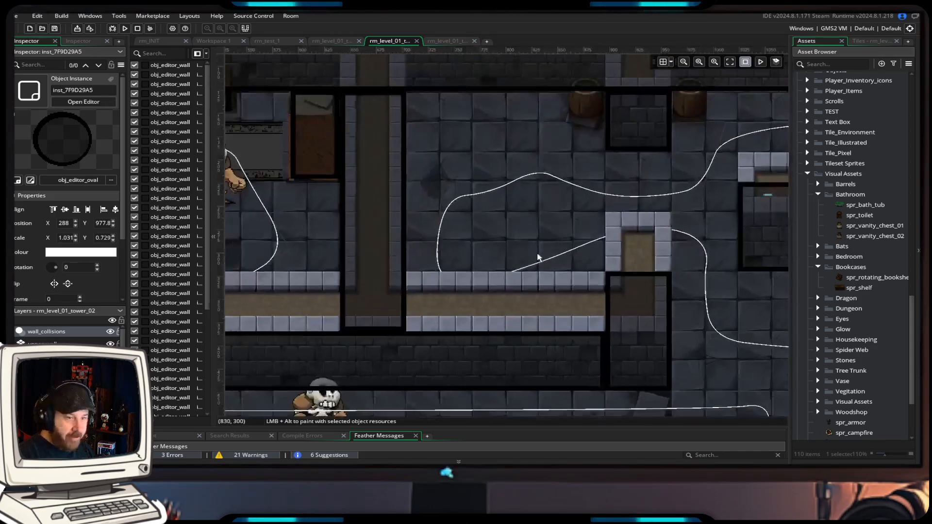
middle_drag(566, 283, 489, 322)
ctrl+scroll(486, 313, up, 3)
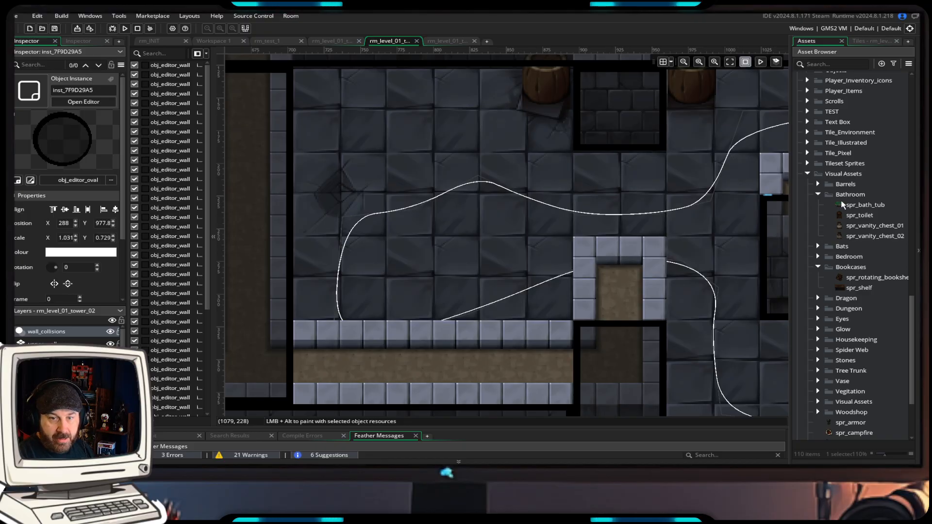
On the Visual_Assets layer, place spr_toilet against the empty chamber's upper wall at (707, 102), scaled to about 0.658
click(843, 214)
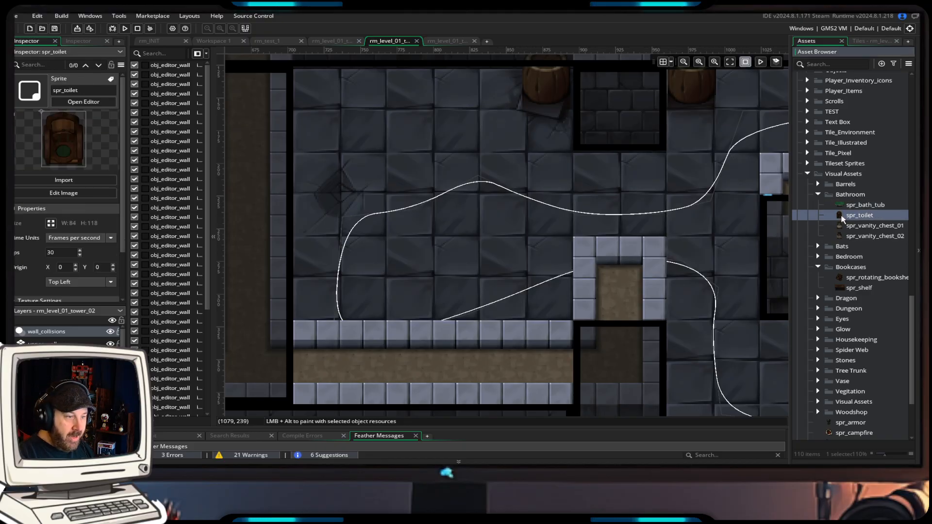
mouse_move(842, 217)
mouse_down()
mouse_move(385, 144)
mouse_move(838, 226)
mouse_up()
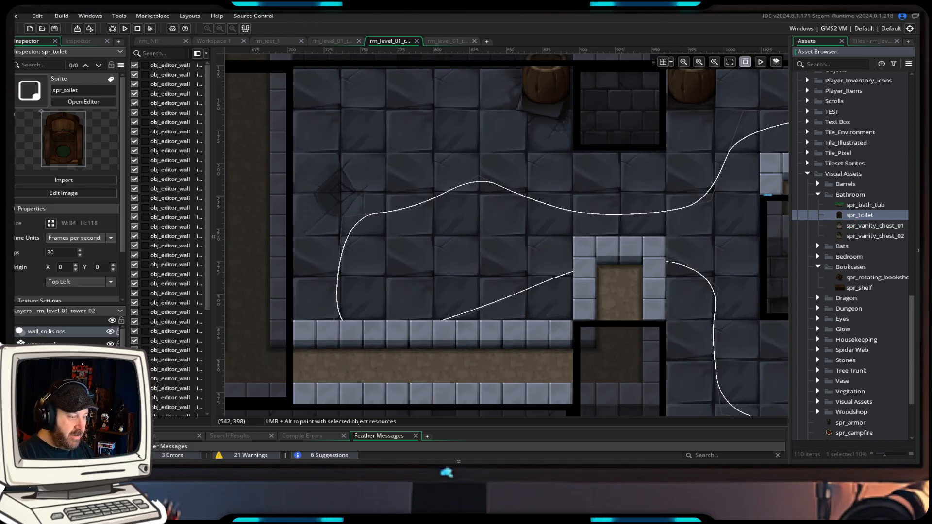
click(61, 418)
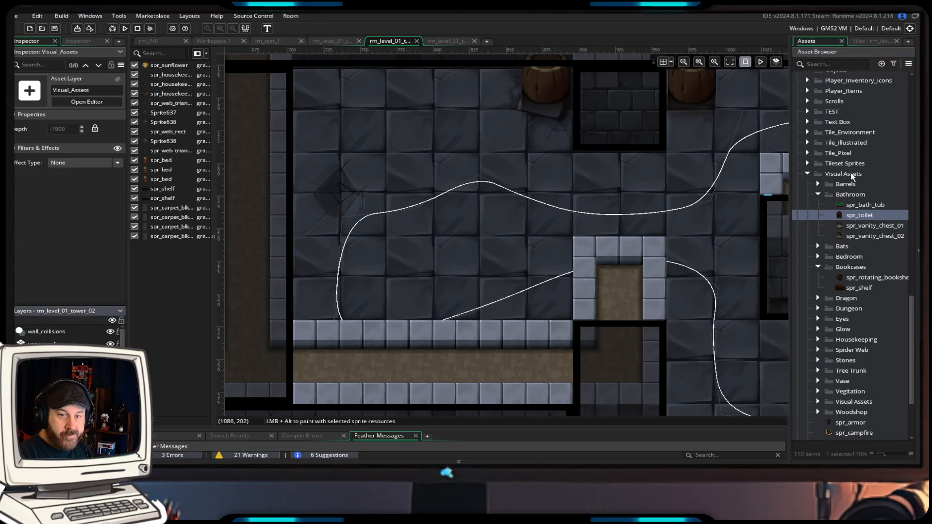
drag(845, 217, 398, 152)
click(398, 152)
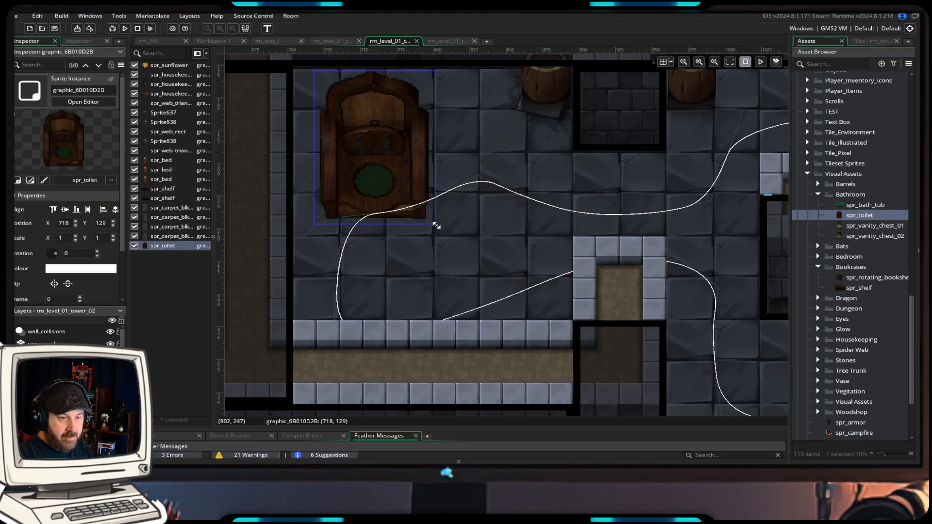
drag(437, 225, 394, 171)
middle_drag(396, 177, 420, 228)
drag(411, 204, 392, 165)
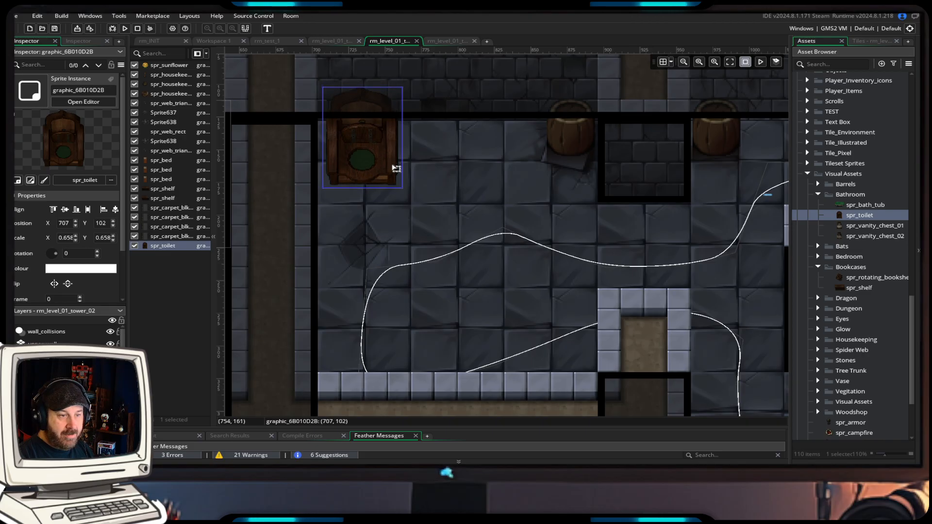
click(431, 249)
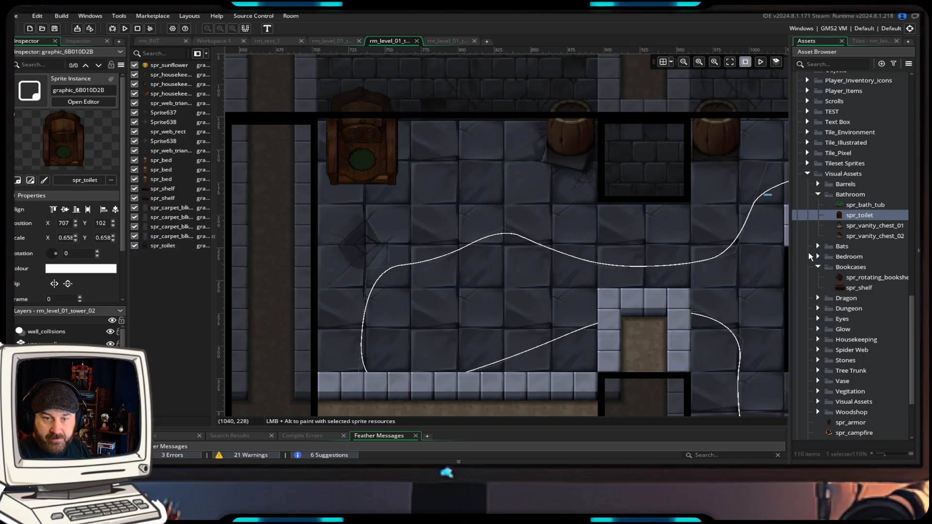
Place spr_vanity_chest_02 between the toilet and the barrel at (776, 82), scaled to about 0.678
click(842, 226)
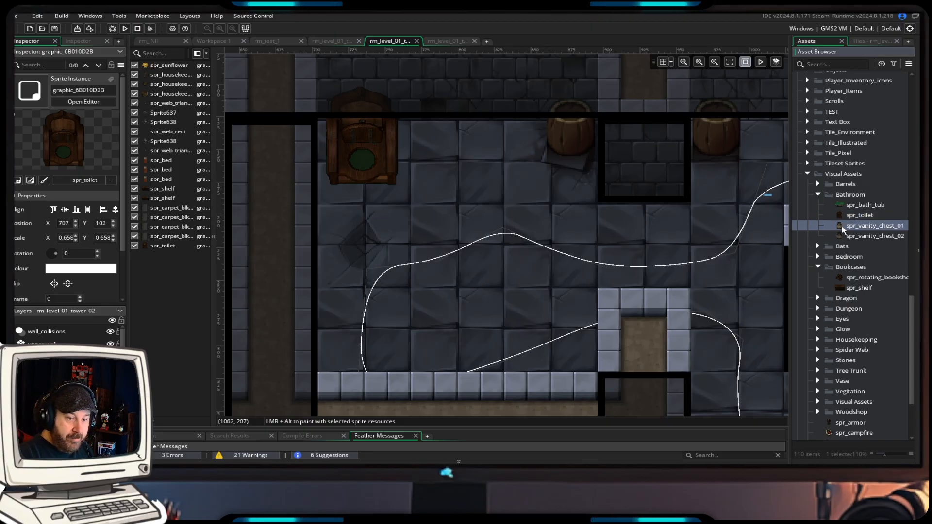
click(840, 237)
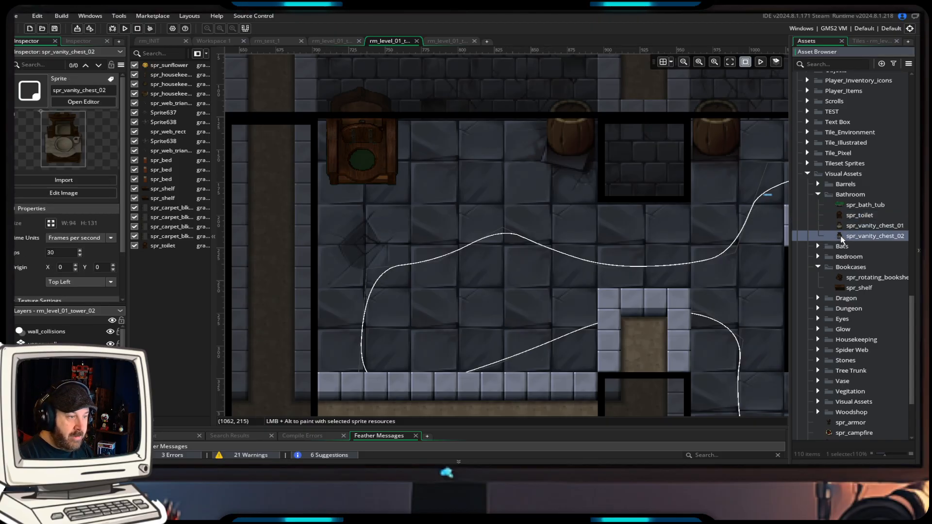
drag(840, 239, 412, 97)
click(524, 251)
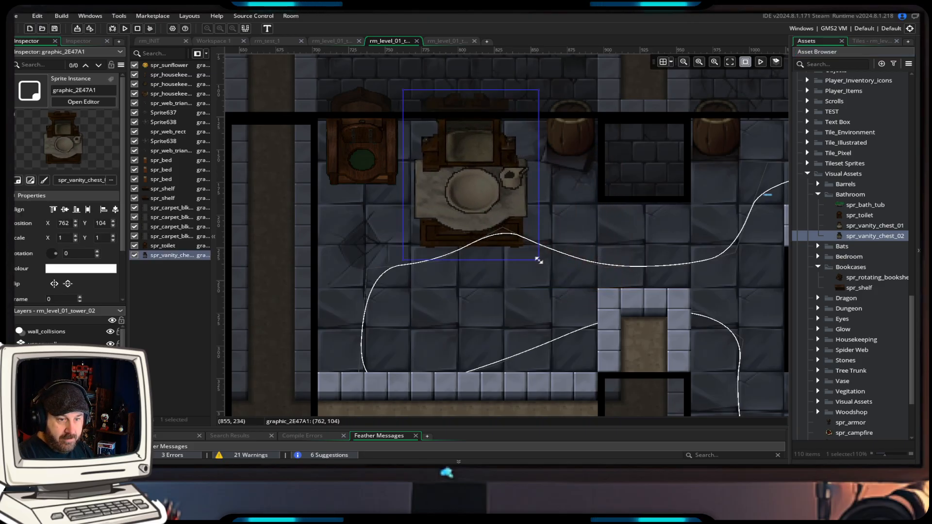
drag(539, 260, 500, 163)
click(506, 203)
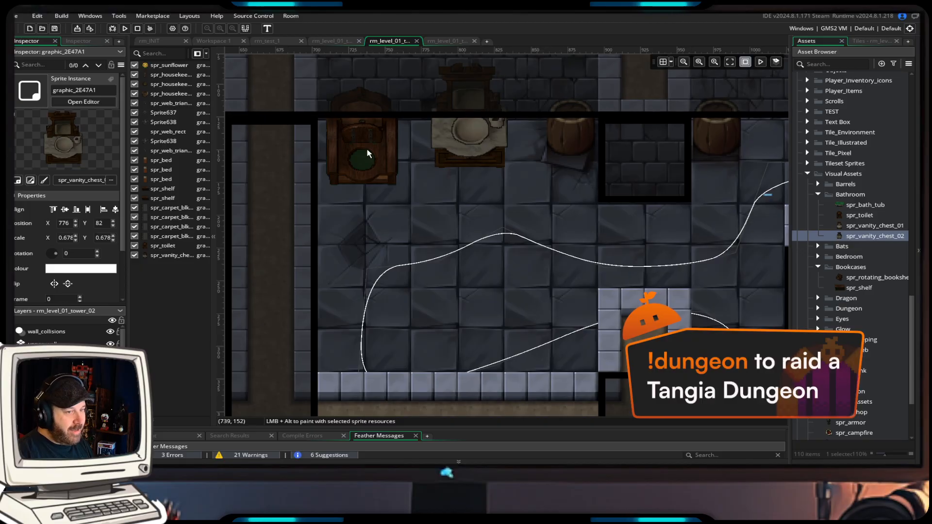
Inspect how the toilet and vanity chest sit against the chamber's upper wall and the enemy path
ctrl+scroll(378, 159, up, 4)
ctrl+scroll(432, 208, up, 1)
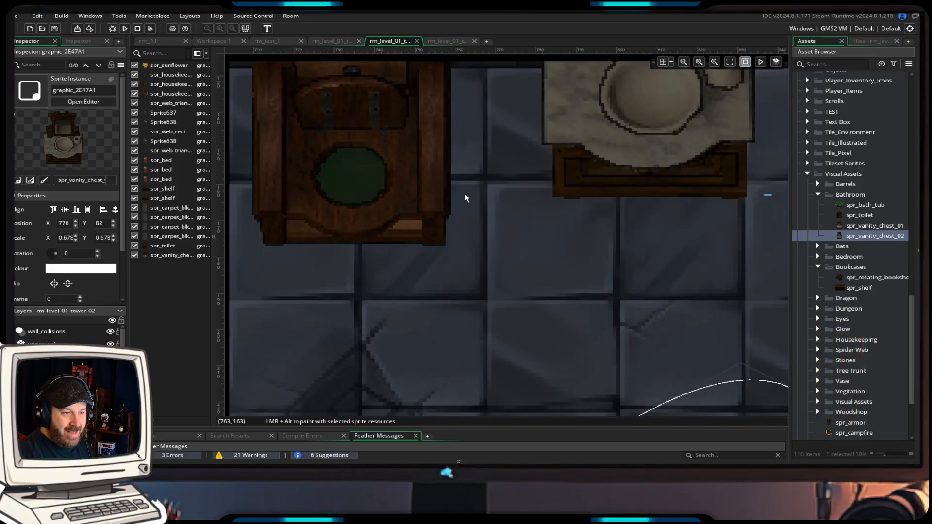
middle_drag(459, 192, 461, 267)
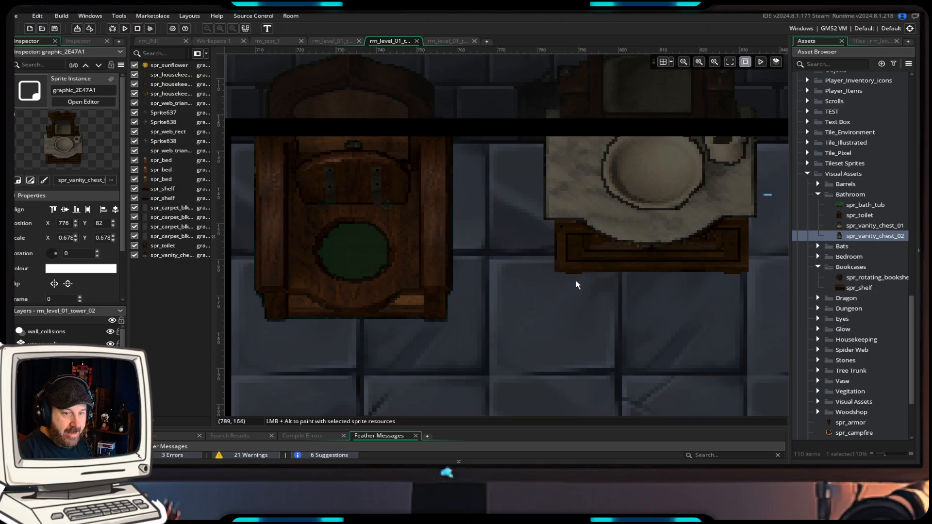
scroll(609, 250, down, 3)
scroll(598, 262, up, 2)
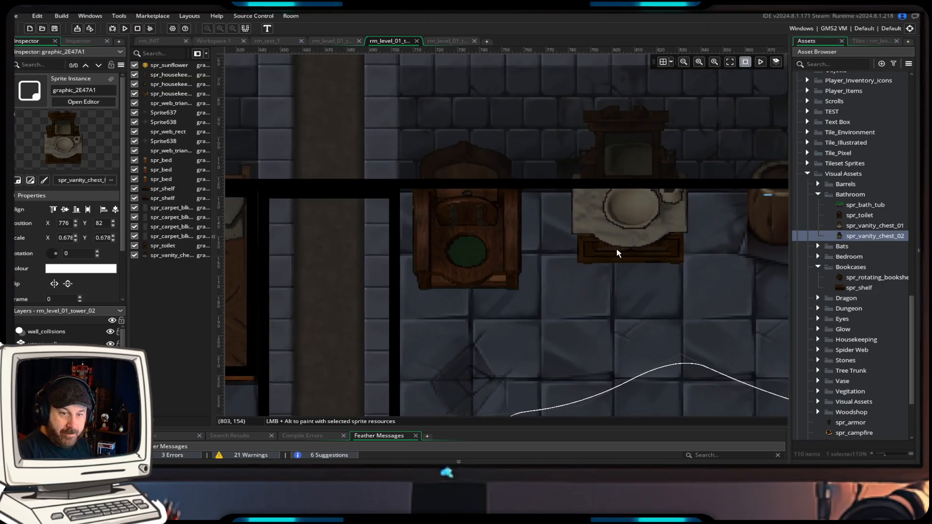
scroll(582, 273, down, 2)
middle_drag(590, 298, 503, 203)
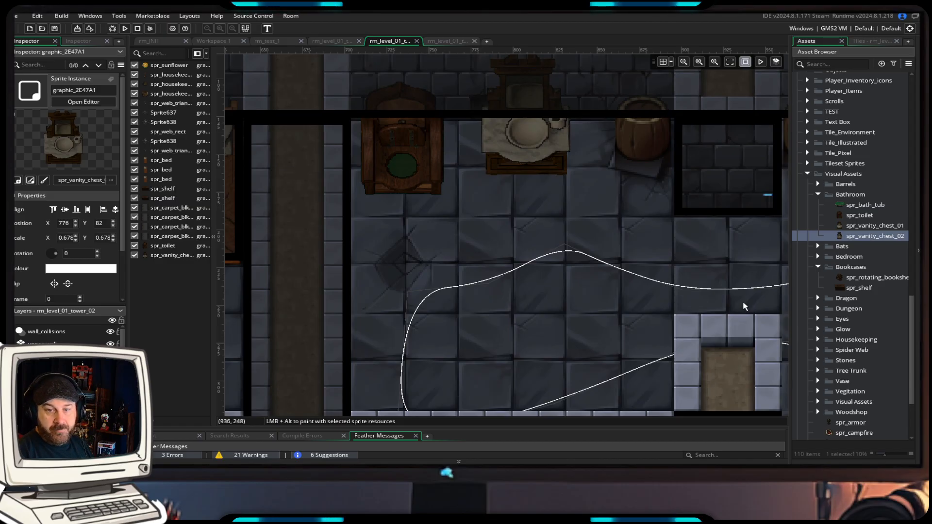
Expand the Bedroom sprite folder and place its second black and orange carpet sprite below the toilet at (705, 179)
scroll(853, 311, up, 4)
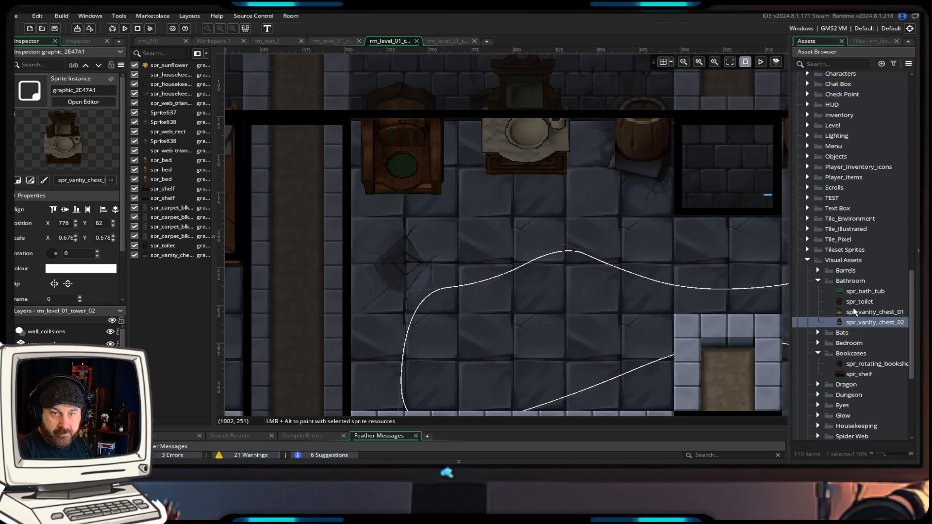
scroll(853, 308, down, 4)
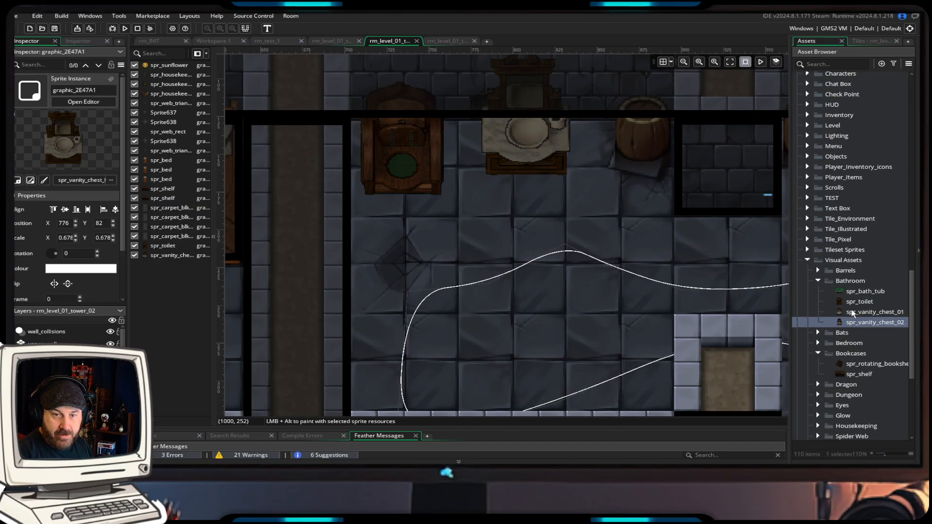
scroll(852, 314, down, 2)
scroll(852, 313, down, 2)
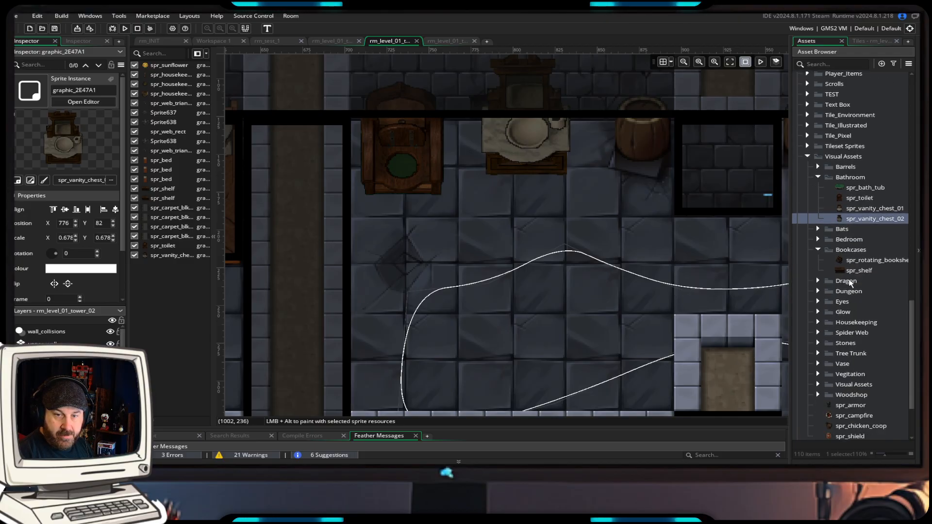
click(818, 240)
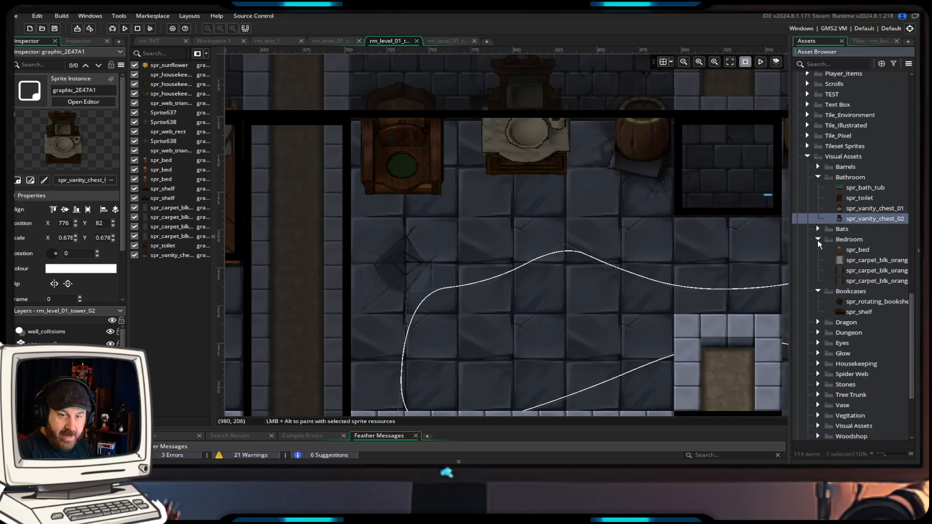
click(841, 272)
drag(836, 274, 358, 202)
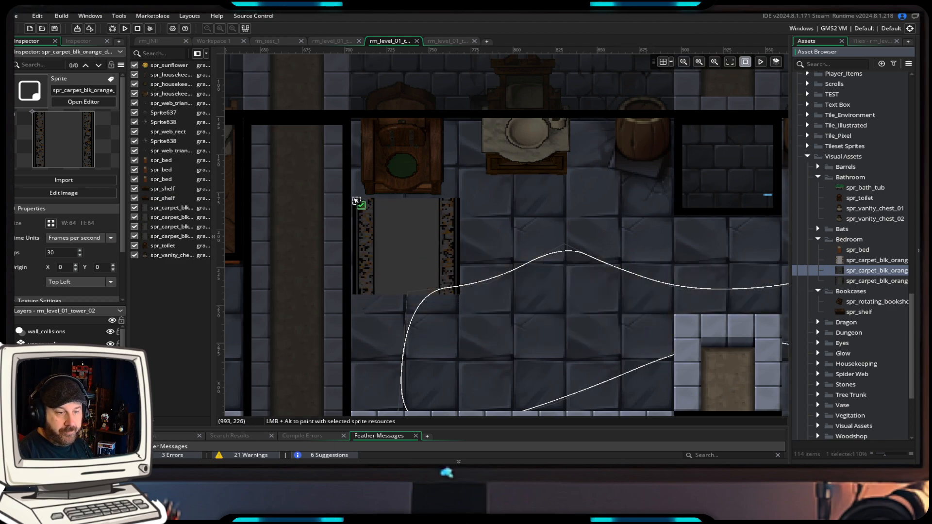
click(422, 237)
scroll(425, 236, up, 3)
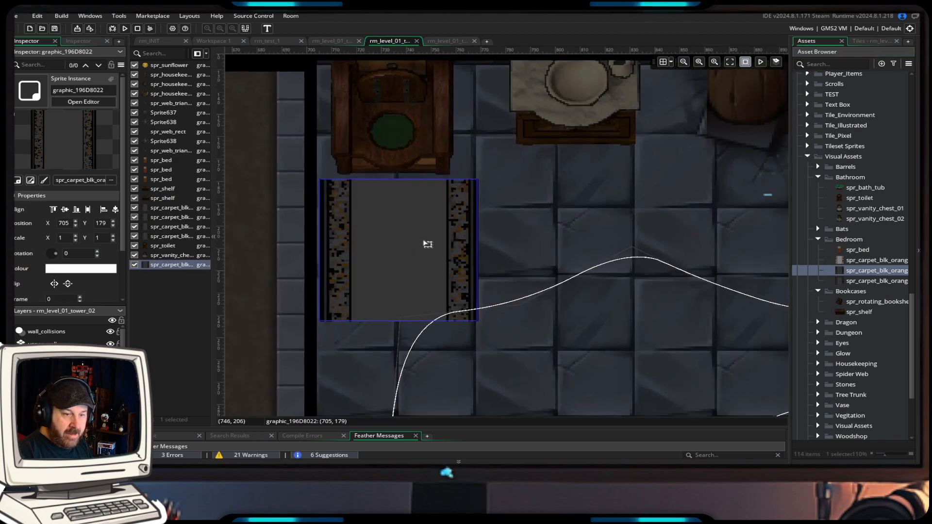
Rotate the new carpet to about -90.5 degrees and position it below the toilet at about (767, 193.3)
drag(423, 241, 423, 274)
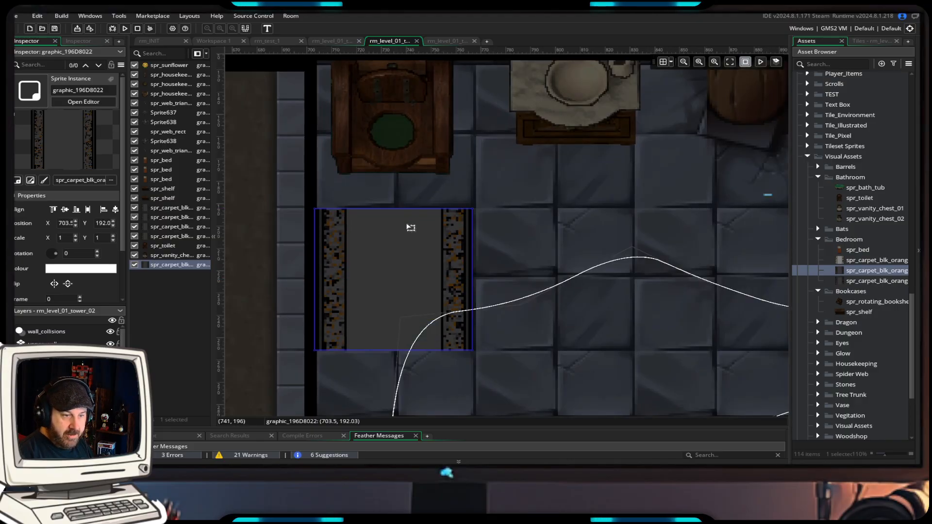
drag(475, 204, 319, 387)
drag(276, 315, 432, 318)
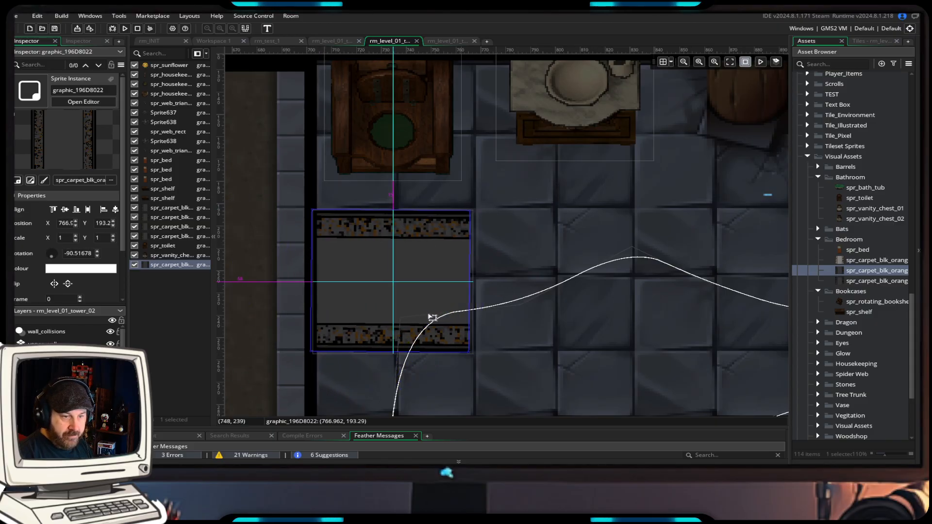
Move the new carpet below the toilet to about (768.1, 192.4) and straighten its rotation to about -90.04 degrees
ctrl+scroll(475, 296, up, 4)
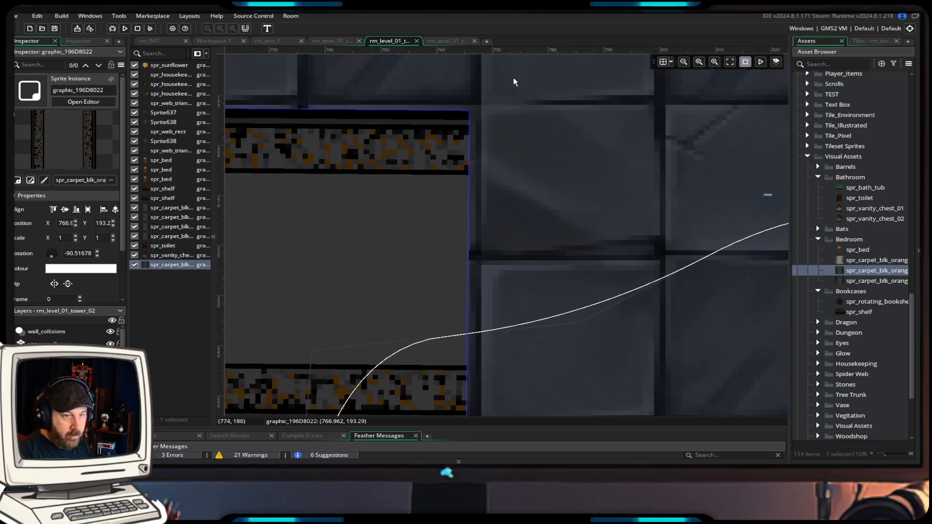
middle_drag(528, 183, 618, 182)
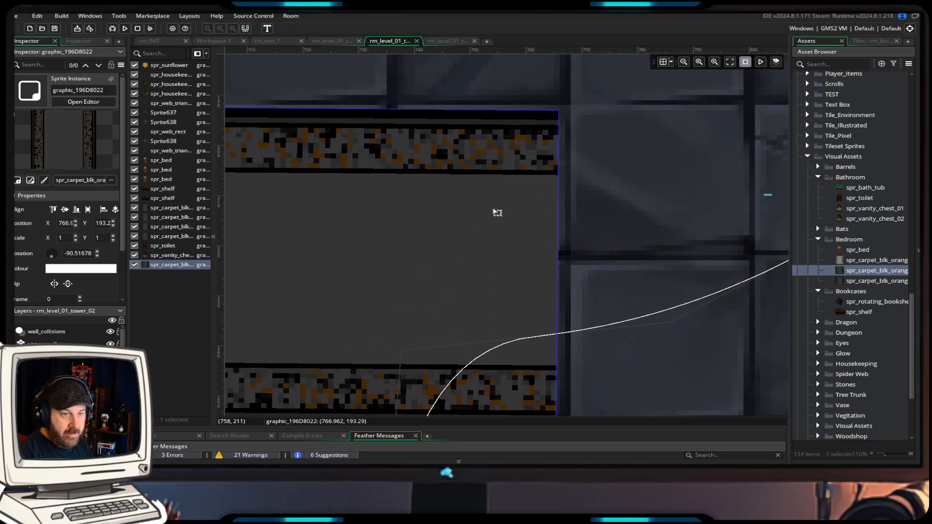
drag(493, 210, 505, 206)
click(602, 183)
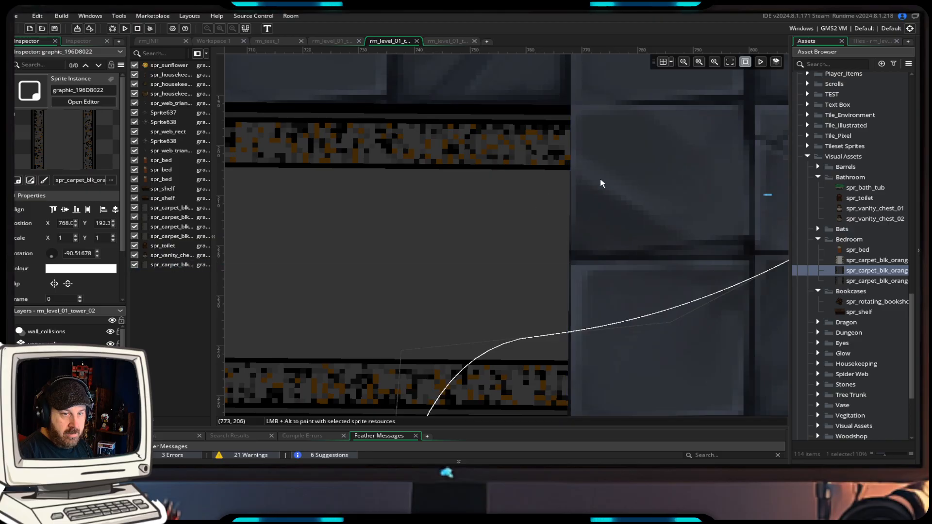
ctrl+scroll(389, 240, down, 2)
click(308, 271)
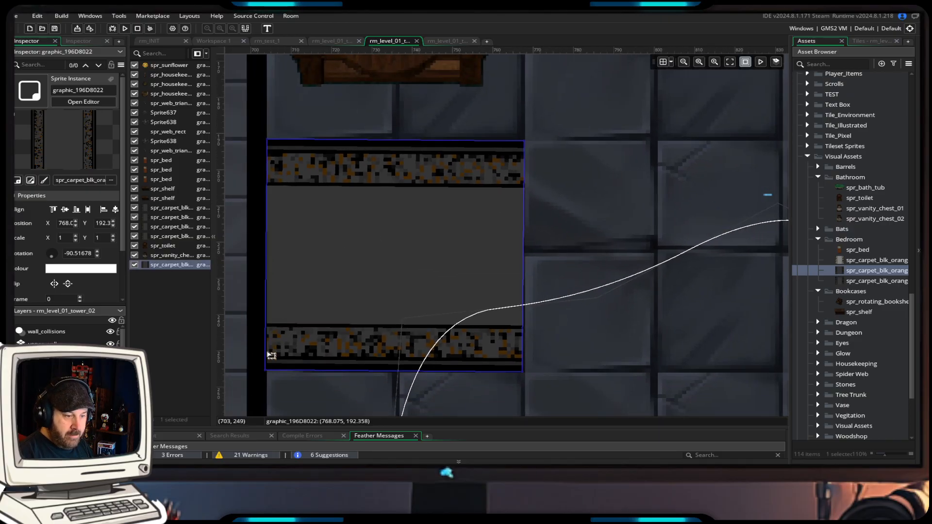
drag(260, 373, 263, 375)
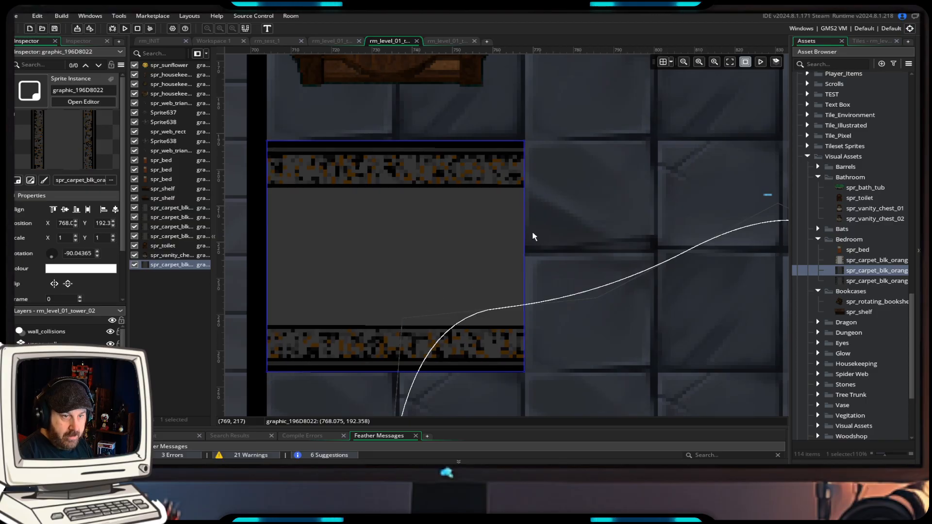
click(562, 225)
Duplicate the straightened carpet and place the copy flush against its right edge at about (832.1, 193)
middle_drag(592, 233, 526, 209)
ctrl+scroll(526, 210, down, 3)
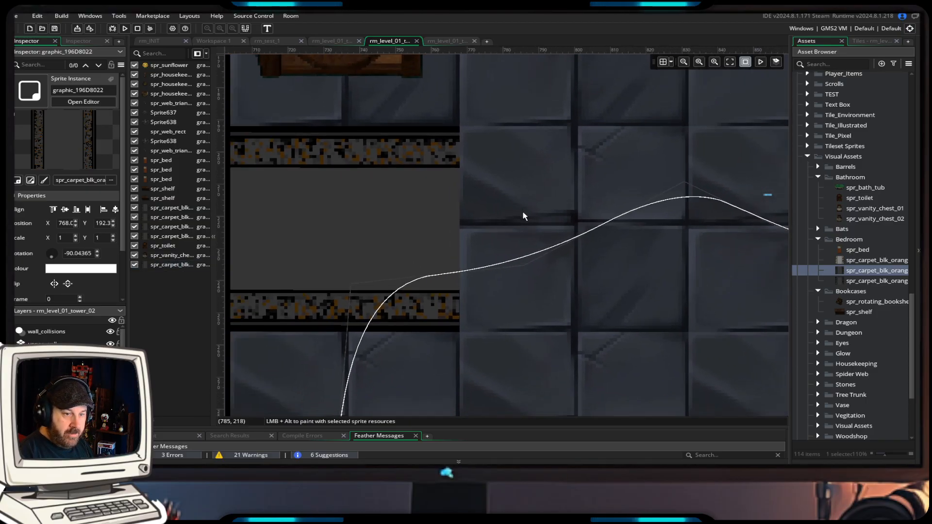
ctrl+scroll(524, 230, down, 2)
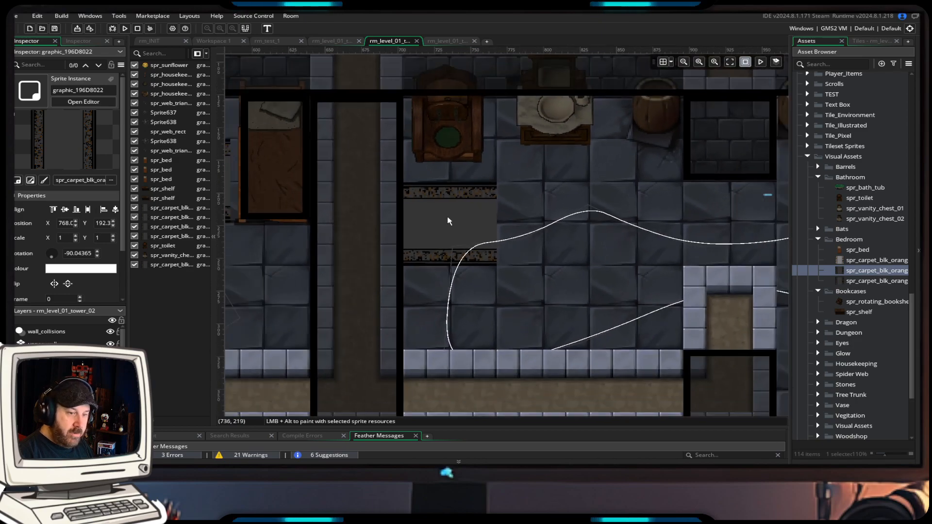
click(449, 221)
alt+drag(450, 222, 547, 213)
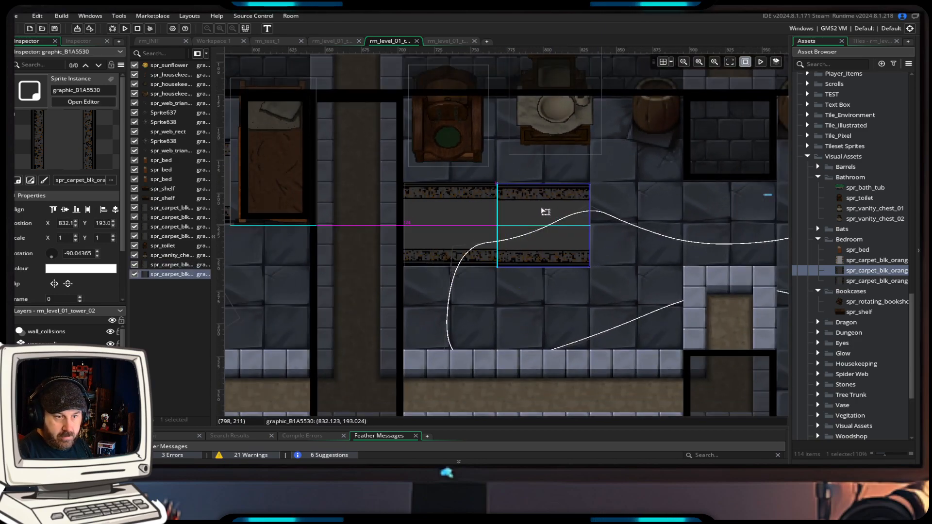
click(626, 212)
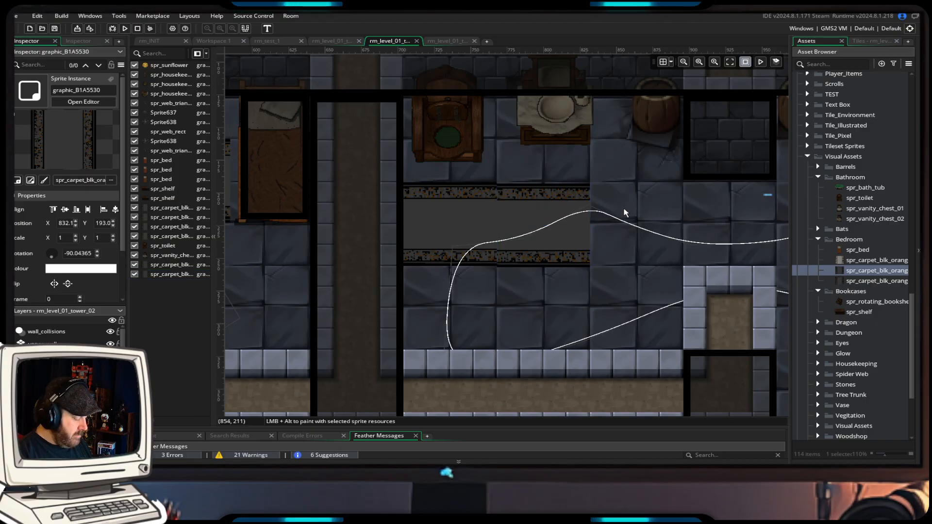
Paste a third carpet segment and place it flush against the second one's right edge at X 896
scroll(580, 226, down, 3)
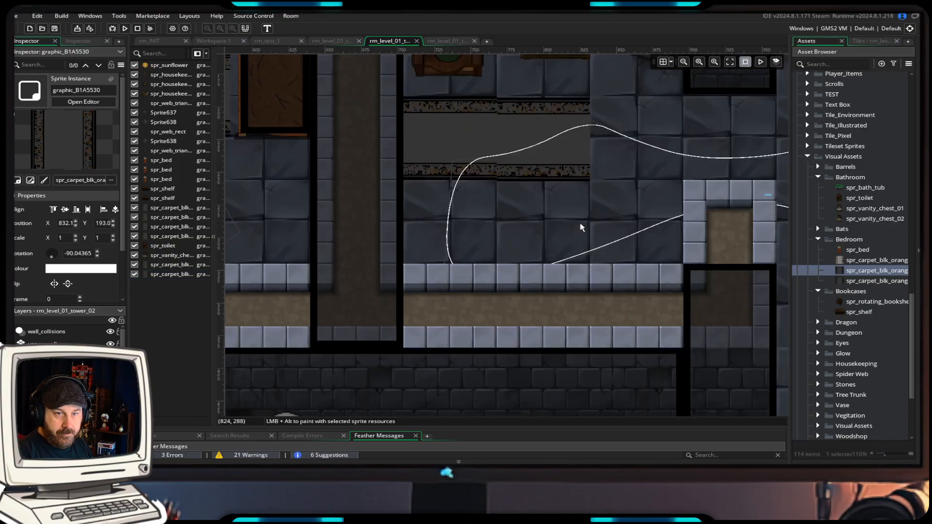
scroll(582, 227, up, 4)
ctrl+scroll(581, 228, down, 2)
ctrl+scroll(581, 230, down, 1)
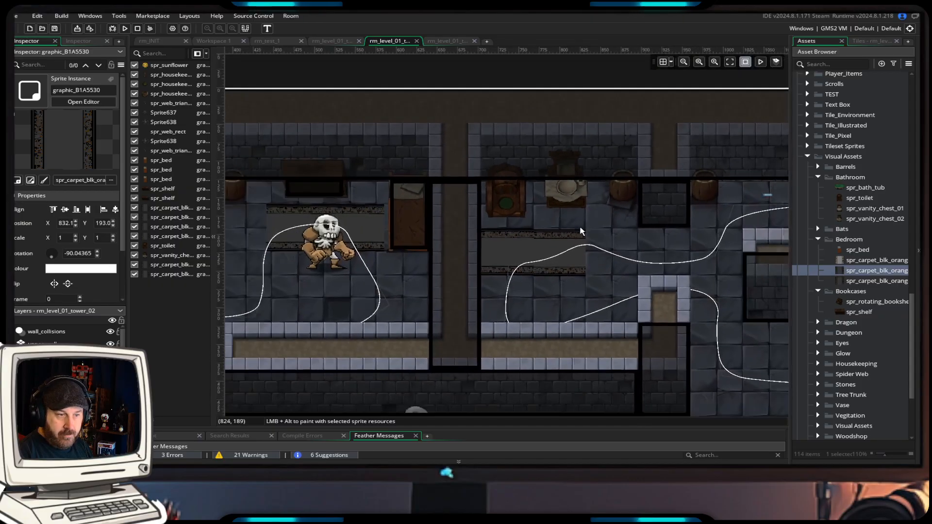
click(550, 245)
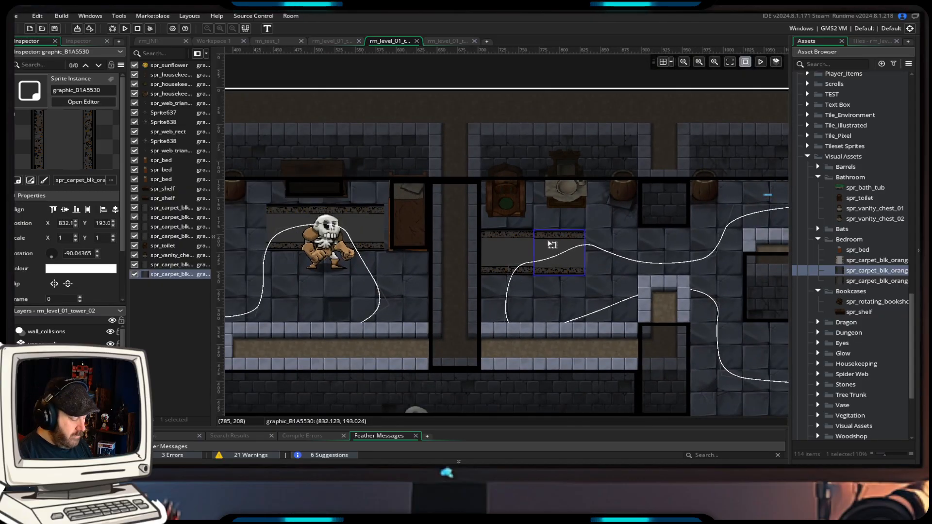
key(ctrl+v)
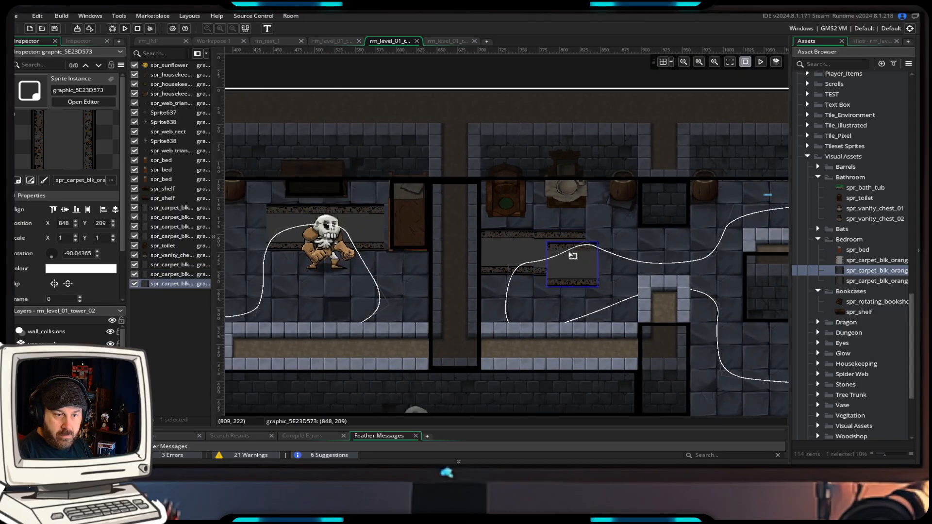
ctrl+scroll(602, 278, up, 1)
ctrl+scroll(602, 278, up, 5)
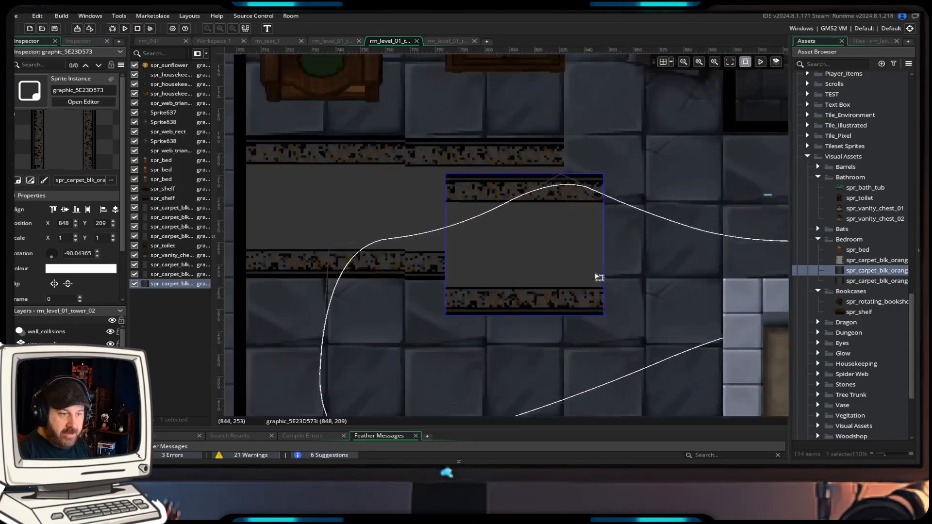
drag(565, 281, 732, 198)
middle_drag(369, 317, 487, 376)
Shift the second and third carpet segments up to about Y 192.02 so their borders line up with the first
click(428, 200)
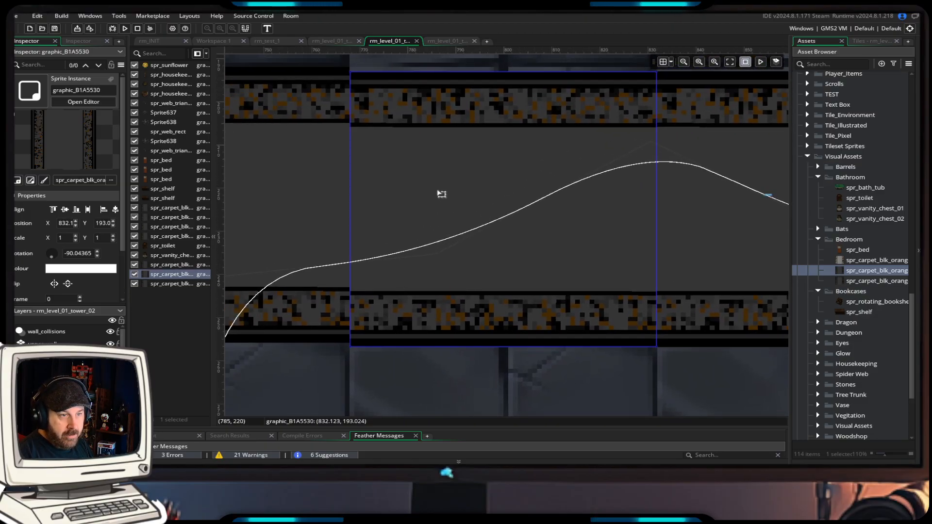
drag(439, 194, 442, 190)
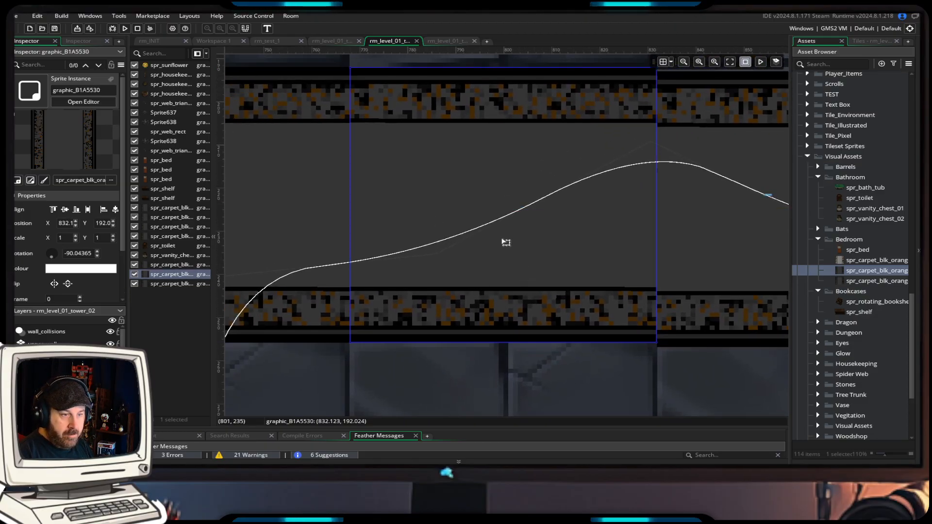
click(463, 354)
middle_drag(590, 386, 177, 389)
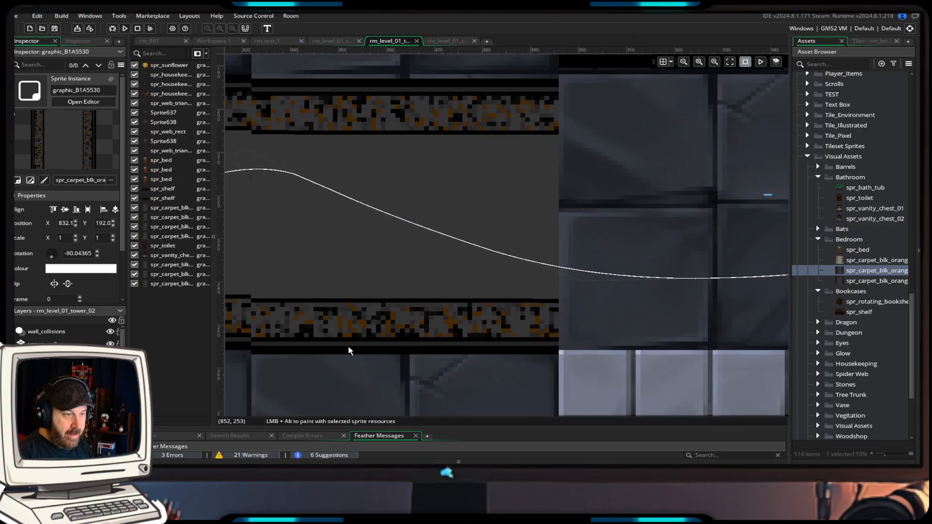
drag(370, 297, 375, 291)
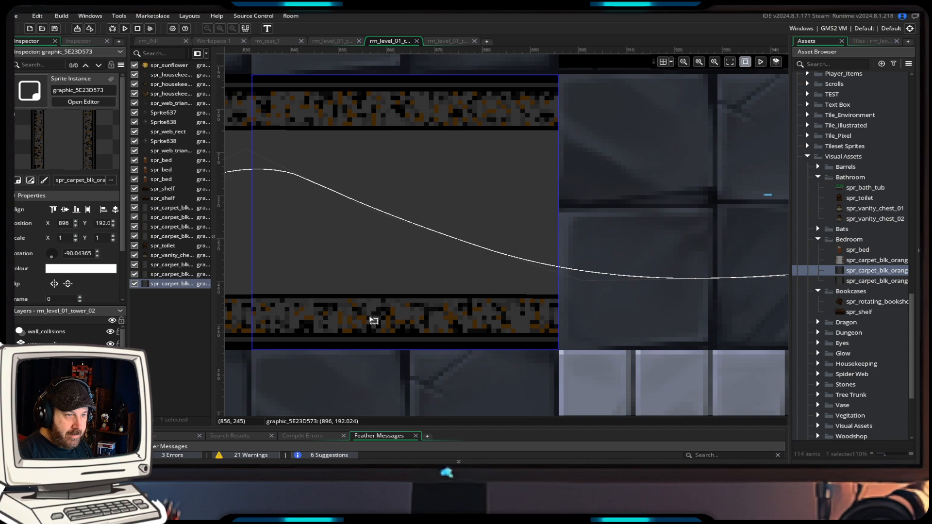
click(376, 380)
Examine the three-piece carpet in its chamber and the layout of the rest of the tower level
scroll(376, 380, down, 4)
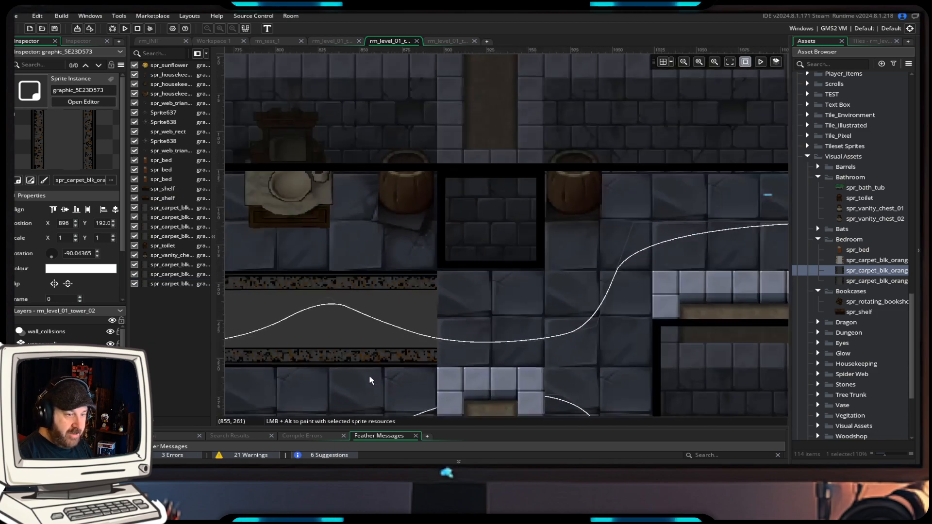
scroll(370, 379, down, 1)
middle_drag(471, 318, 594, 243)
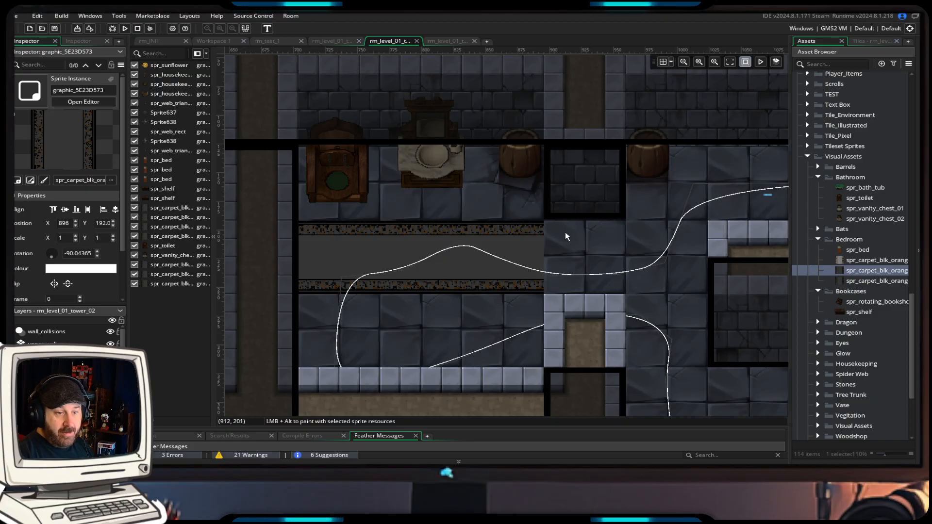
scroll(566, 258, down, 2)
scroll(599, 323, down, 1)
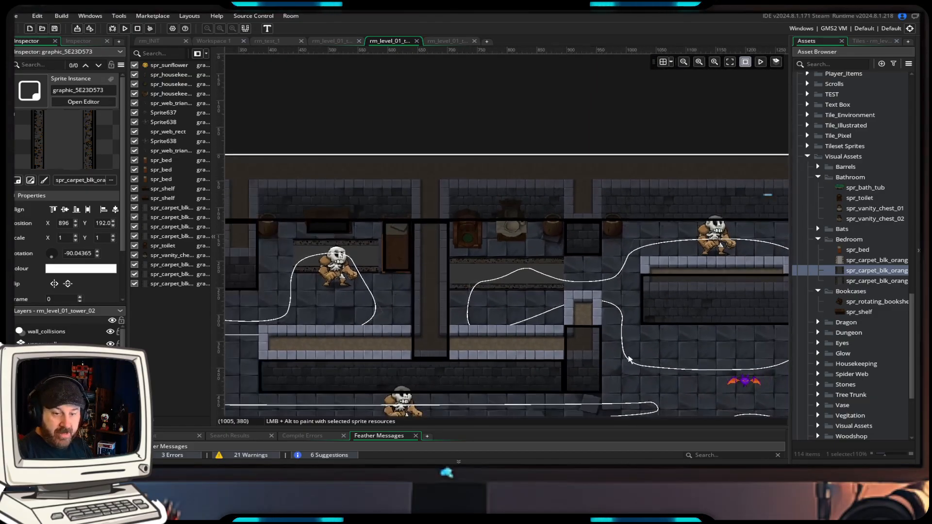
middle_drag(627, 355, 522, 168)
middle_drag(487, 291, 568, 176)
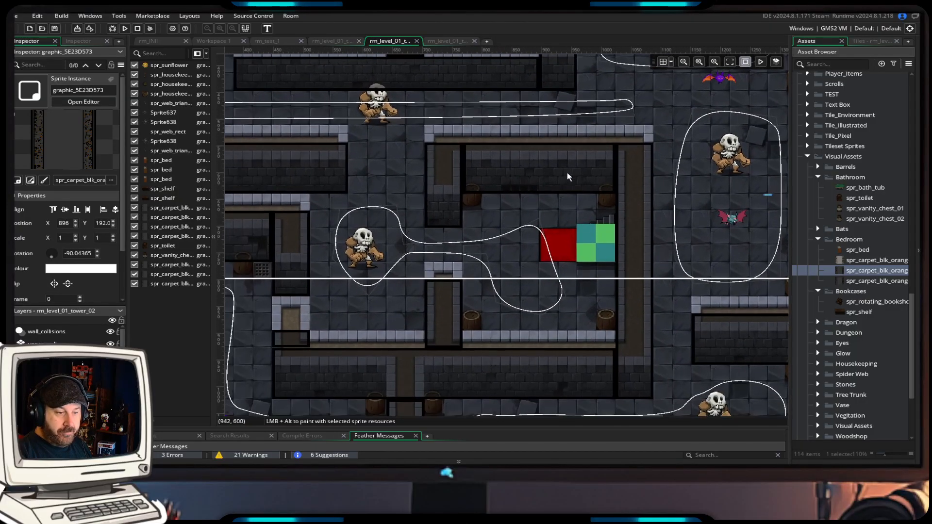
scroll(486, 272, down, 3)
scroll(460, 291, down, 2)
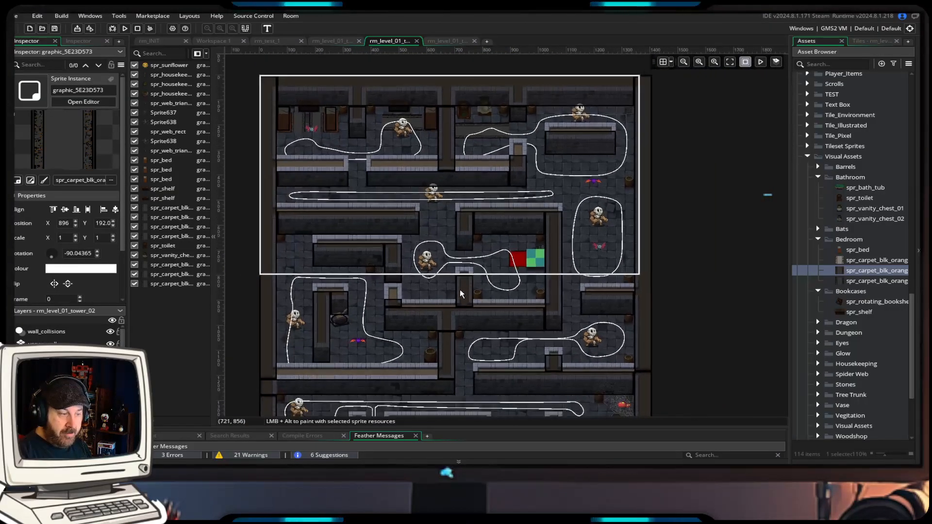
middle_drag(463, 310, 456, 268)
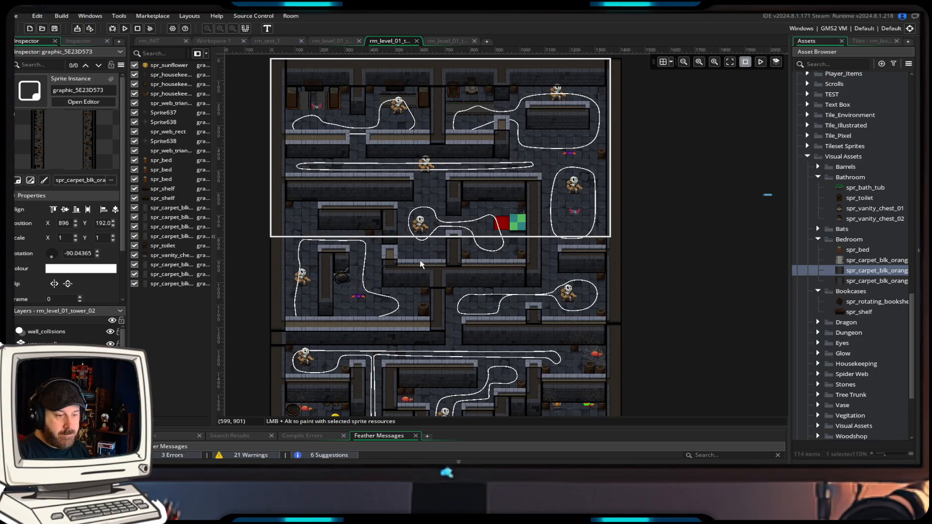
Make Instances_Currency the active layer and collapse the Desk folder among the level objects
scroll(861, 265, up, 10)
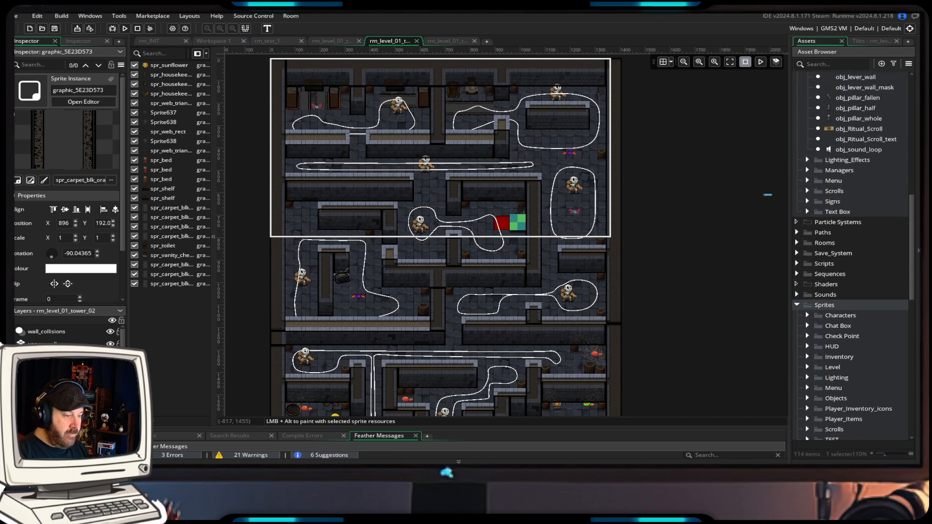
click(65, 427)
scroll(841, 224, up, 4)
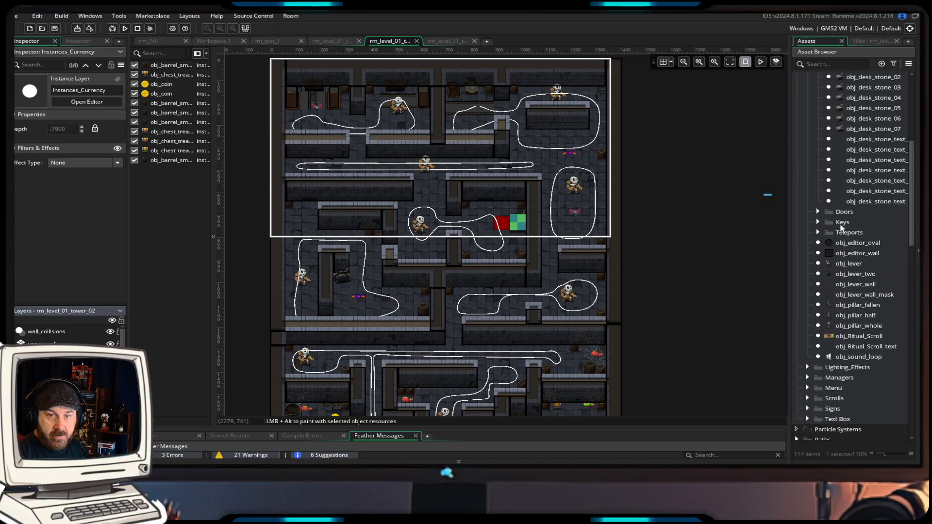
scroll(841, 226, up, 3)
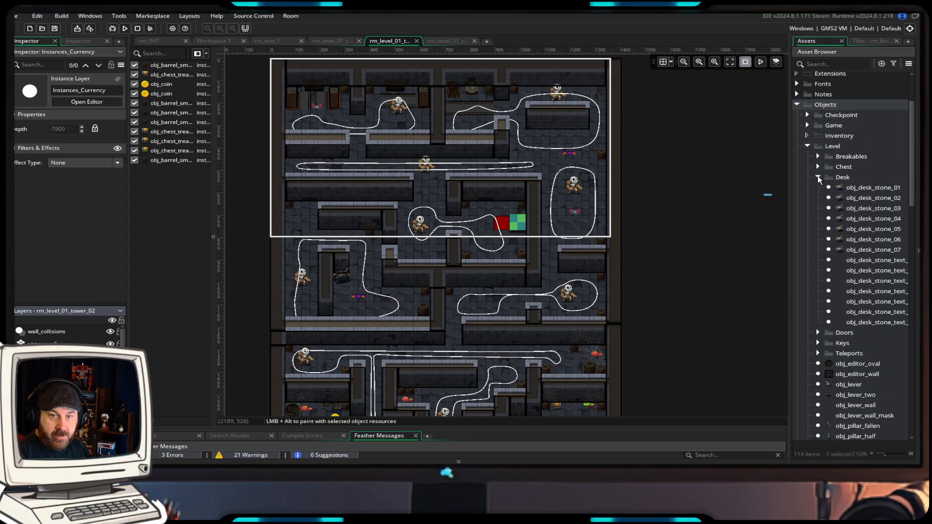
click(819, 177)
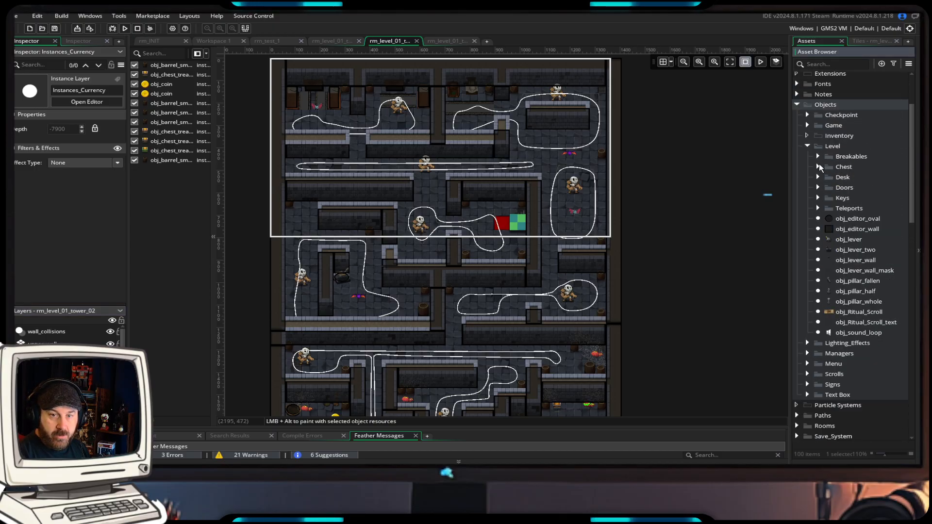
click(808, 126)
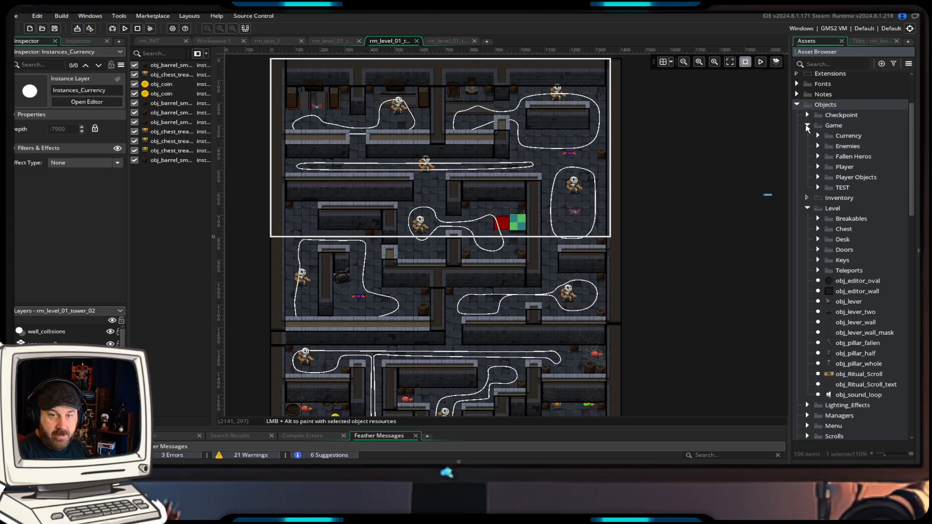
click(808, 125)
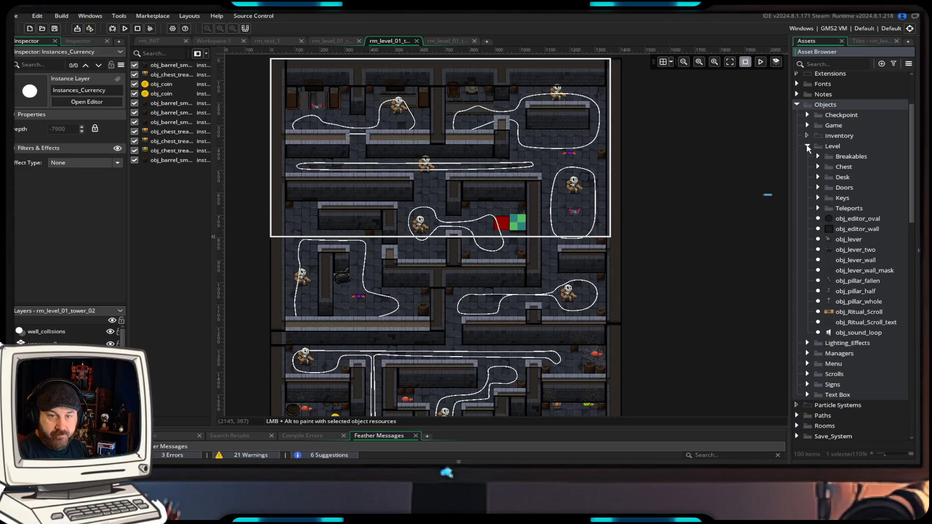
Select obj_chest_treasure_castle_coin from the Chest object folder, widening the asset list to show full object names
click(819, 166)
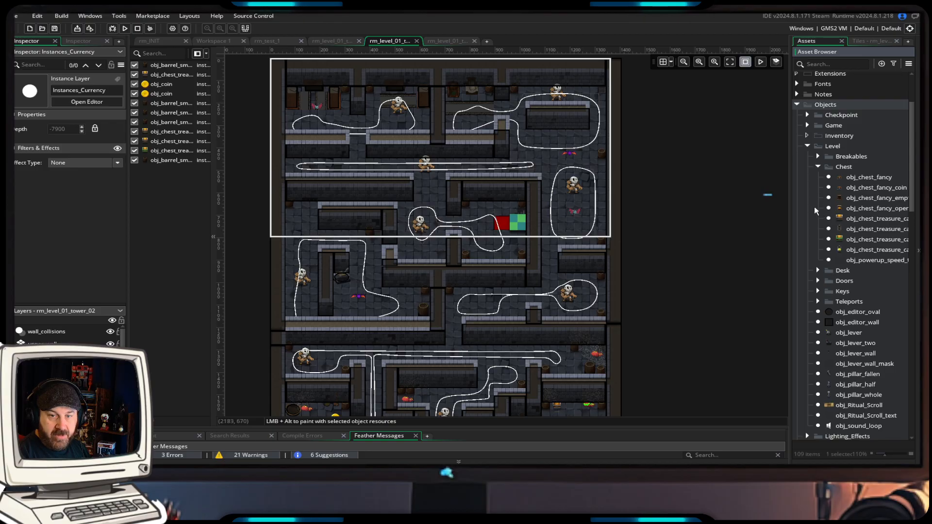
drag(793, 203, 758, 201)
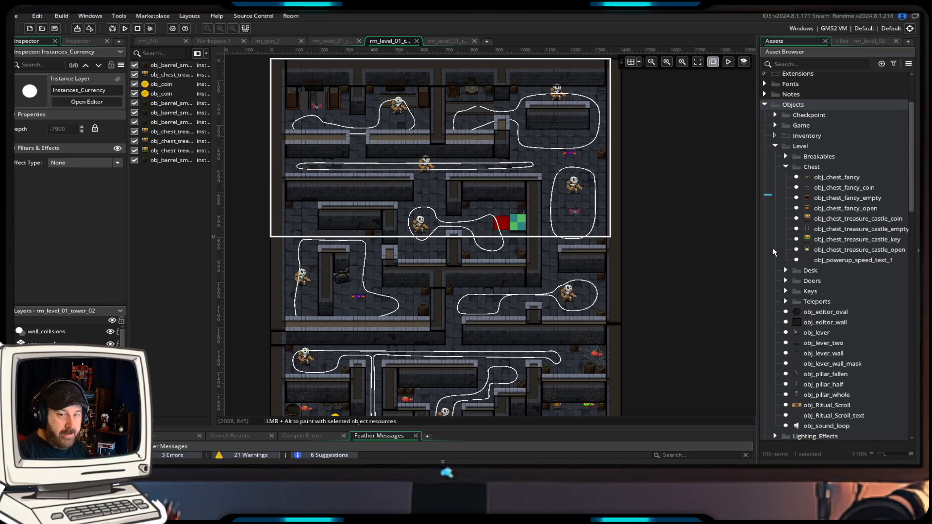
click(810, 219)
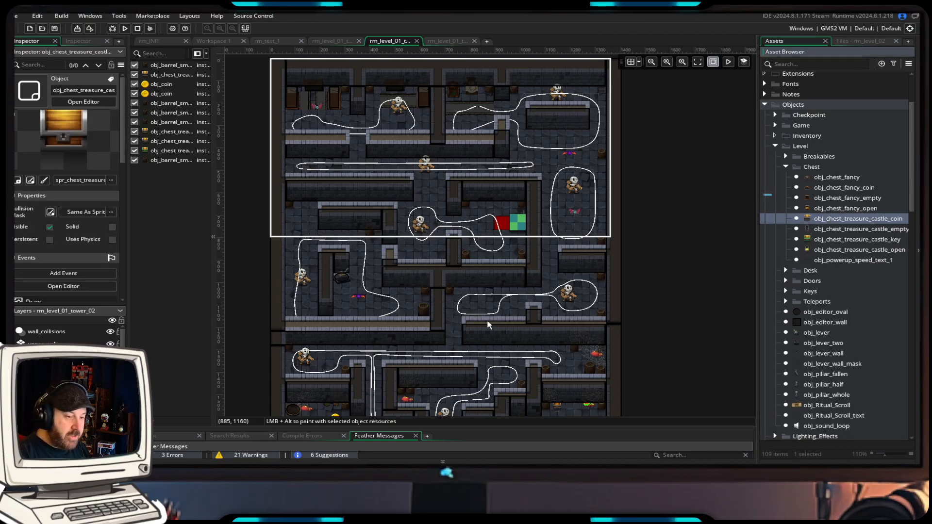
Place an obj_chest_treasure_castle_coin beside the barrel at the west end of the long skeleton patrol corridor above the starting area
ctrl+scroll(481, 328, up, 4)
middle_drag(480, 395, 514, 105)
scroll(526, 245, down, 1)
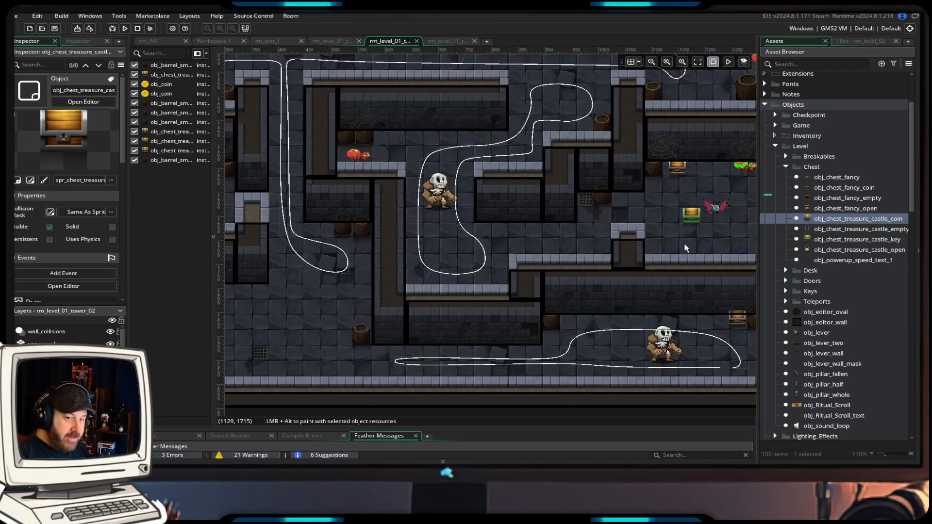
middle_drag(571, 244, 475, 297)
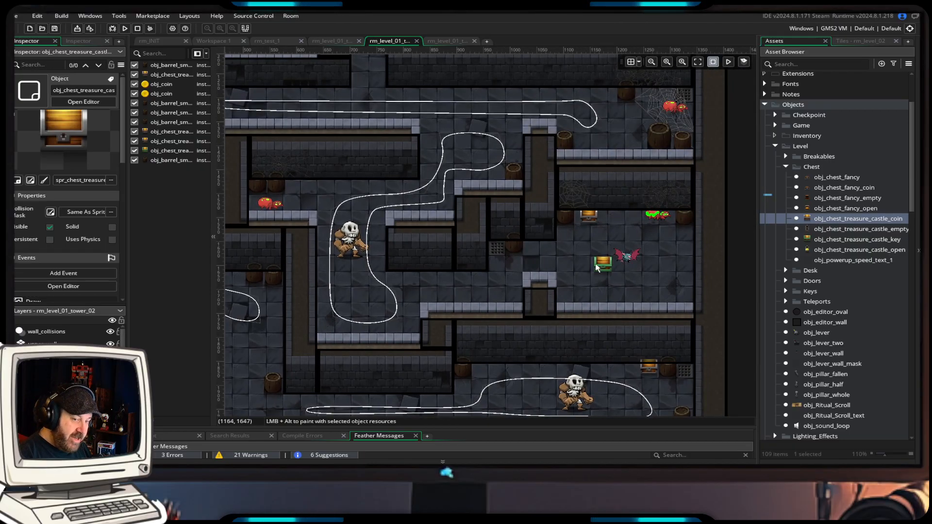
ctrl+scroll(383, 239, down, 4)
middle_drag(343, 276, 442, 291)
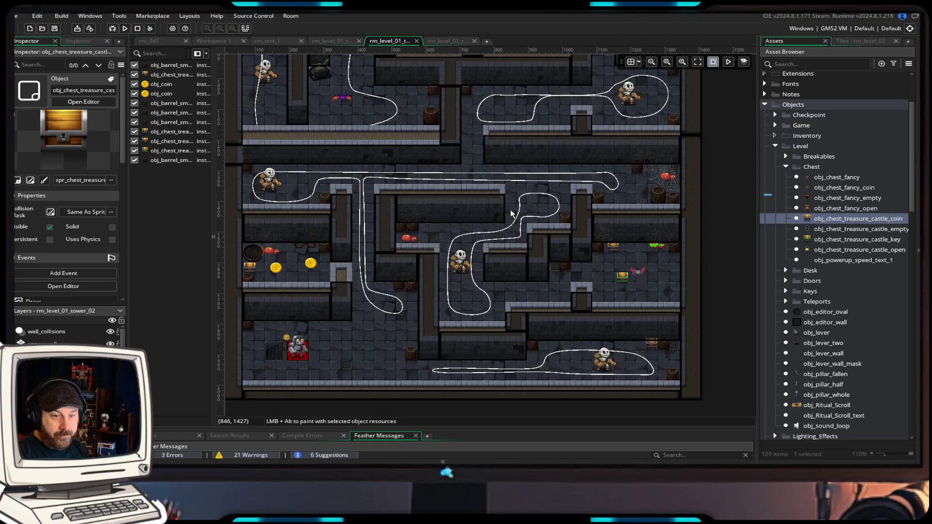
middle_drag(505, 216, 569, 216)
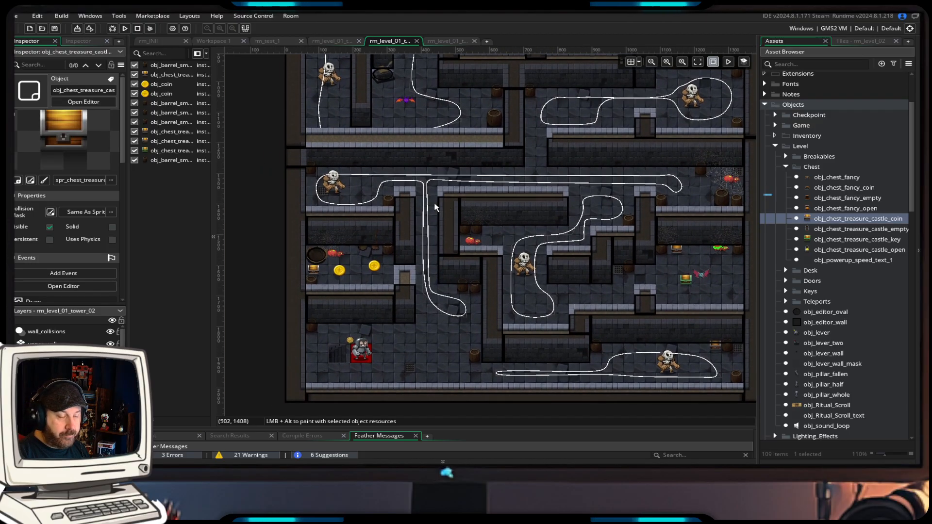
scroll(378, 205, up, 3)
scroll(378, 208, up, 3)
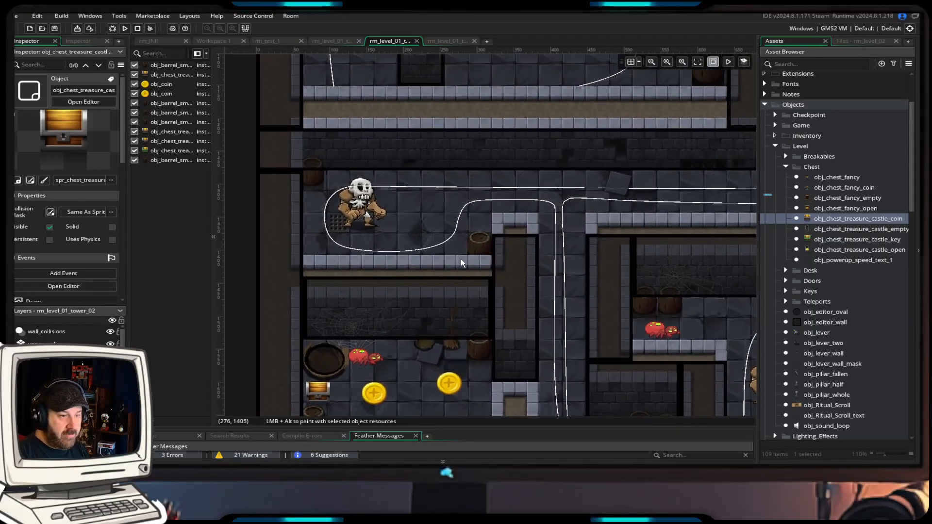
scroll(455, 264, up, 1)
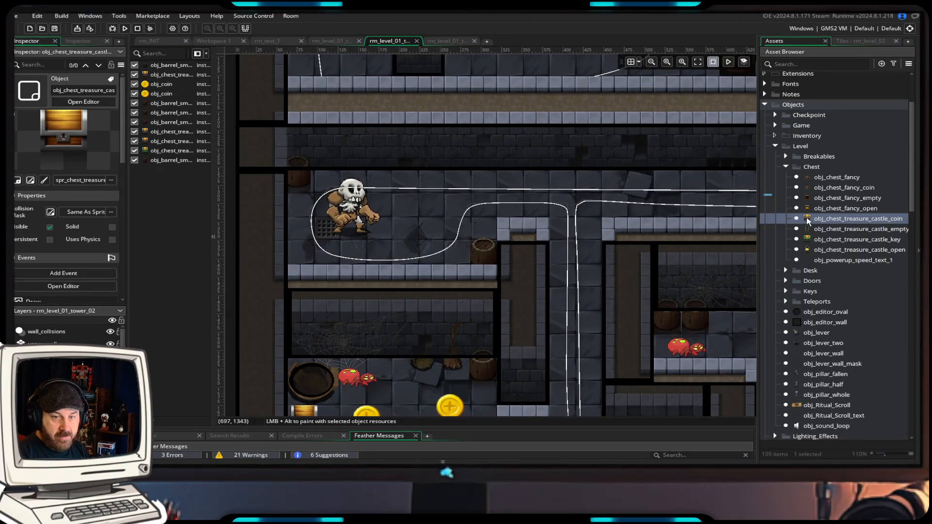
drag(808, 221, 330, 190)
Place a castle coin chest beside the upper barrel in the east chamber with the looping skeleton patrol
middle_drag(631, 206, 390, 369)
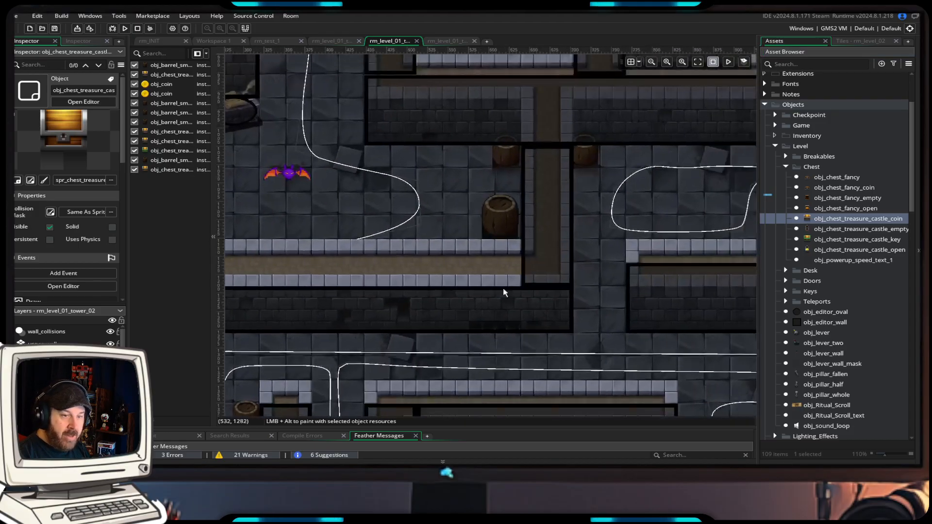
middle_drag(561, 248, 200, 265)
middle_drag(510, 253, 394, 285)
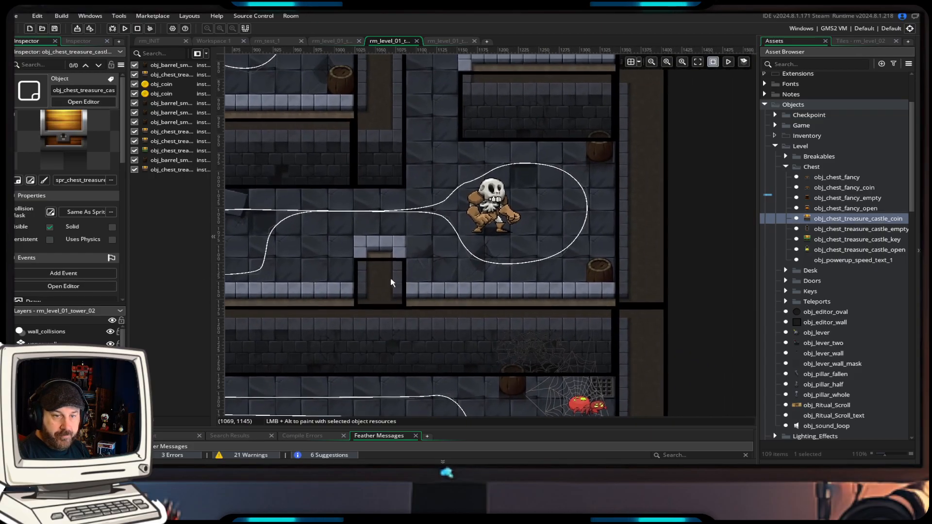
drag(810, 221, 573, 162)
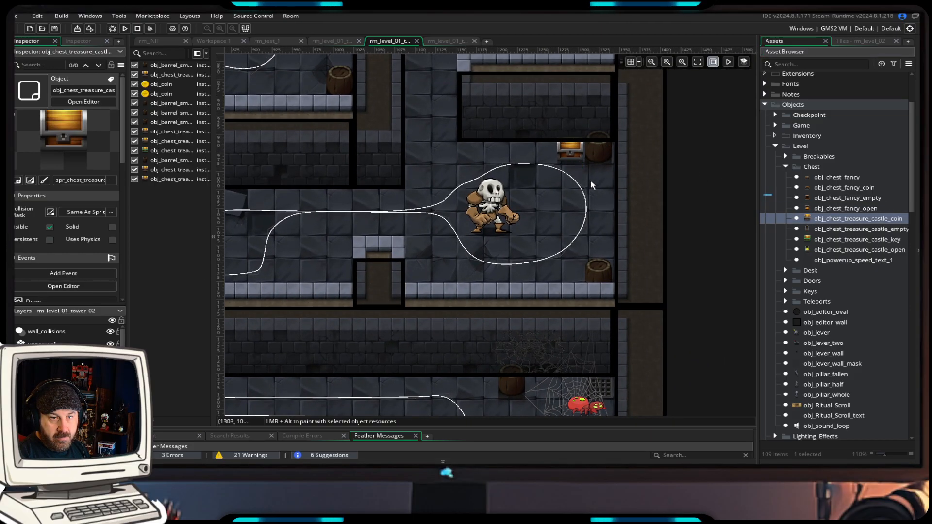
Place an obj_chest_treasure_castle_key just west of the red and green squares in the central chamber
middle_drag(480, 169, 512, 328)
middle_drag(493, 239, 536, 364)
middle_drag(475, 317, 604, 283)
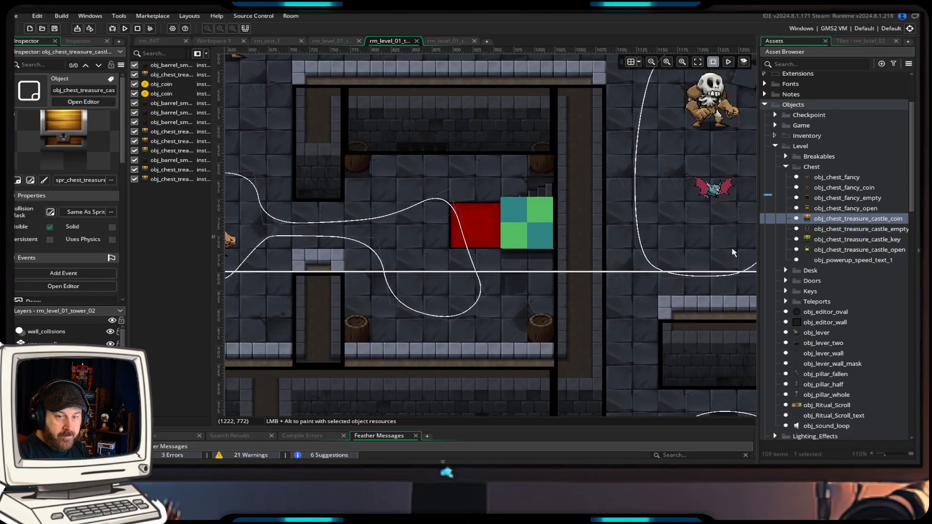
drag(808, 237, 413, 238)
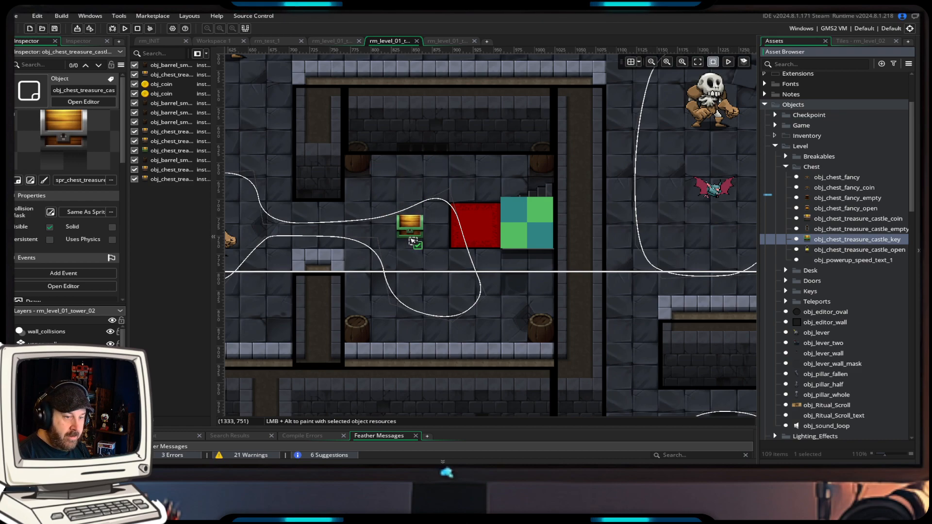
ctrl+scroll(335, 244, down, 5)
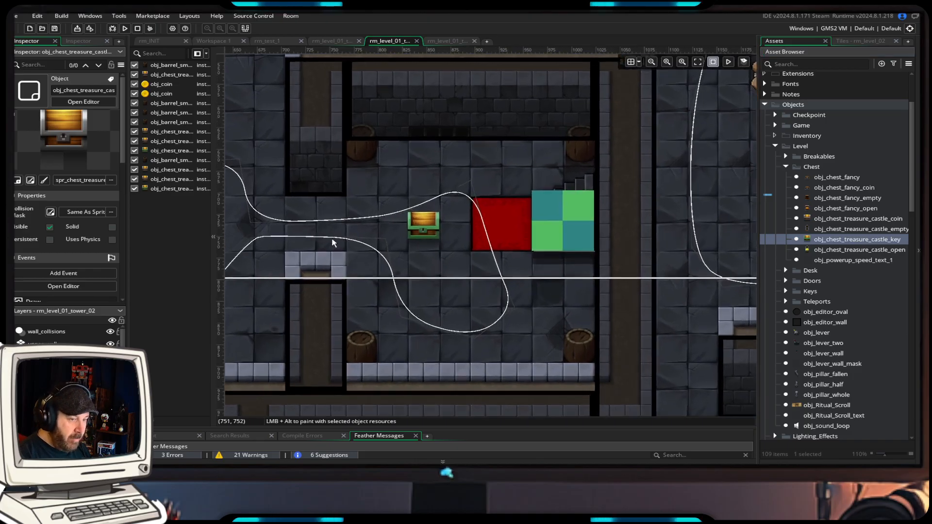
Place a castle coin chest against the bedroom's upper wall, between the barrel and the desk
middle_drag(323, 229, 452, 256)
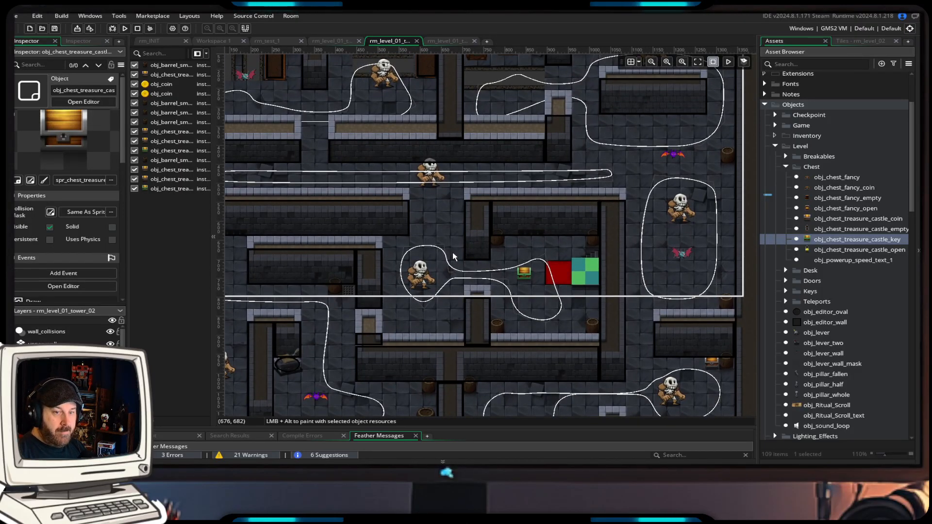
scroll(459, 226, up, 2)
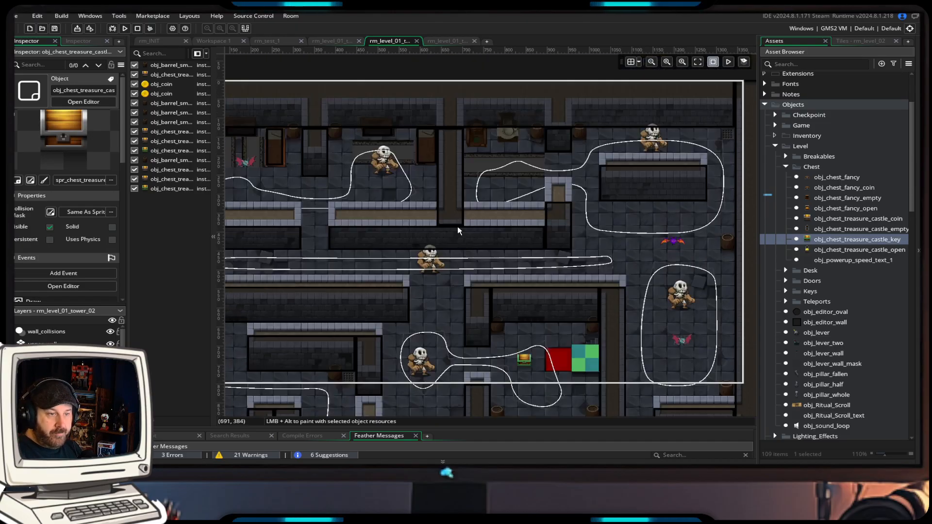
ctrl+scroll(387, 213, up, 5)
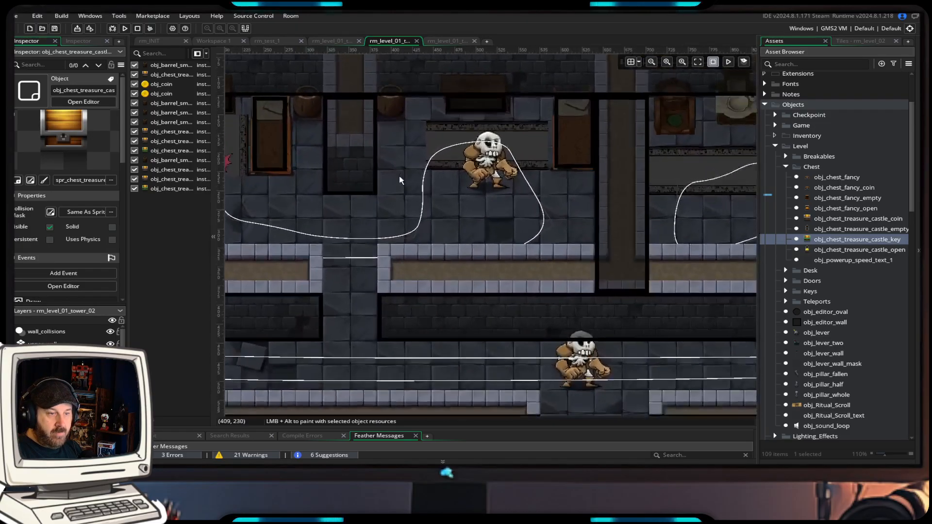
drag(809, 217, 418, 140)
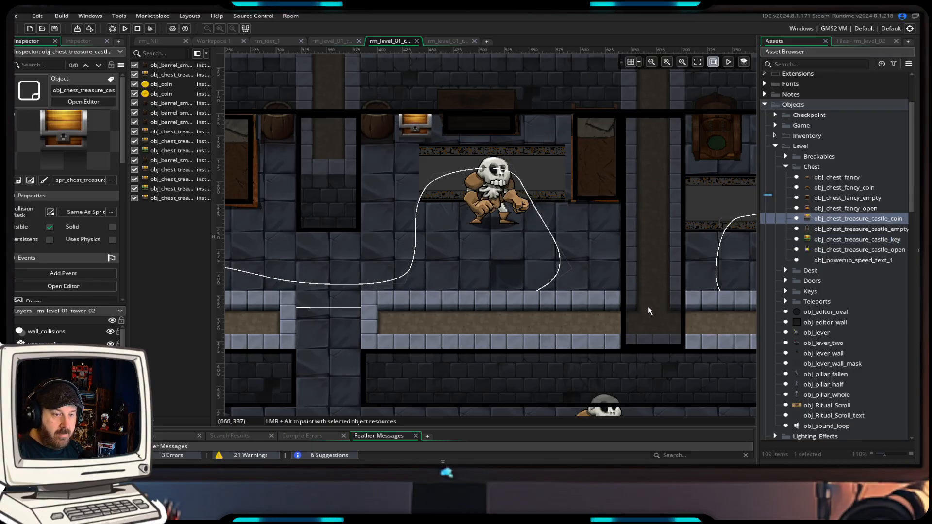
Collapse the Chest folder, expand the Game and Currency object folders, and select obj_coin for the room
ctrl+scroll(652, 313, down, 2)
ctrl+scroll(651, 313, down, 2)
middle_drag(691, 337, 476, 167)
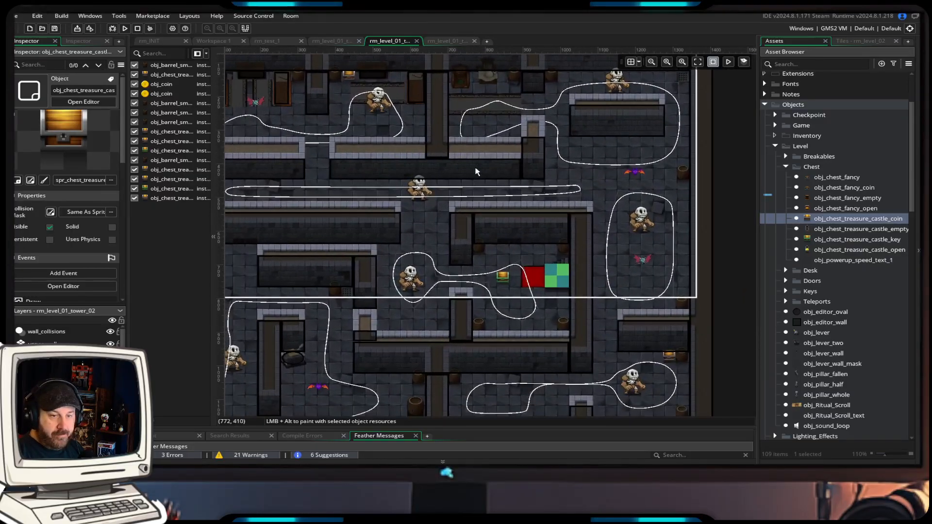
ctrl+scroll(438, 223, down, 2)
ctrl+scroll(442, 253, down, 2)
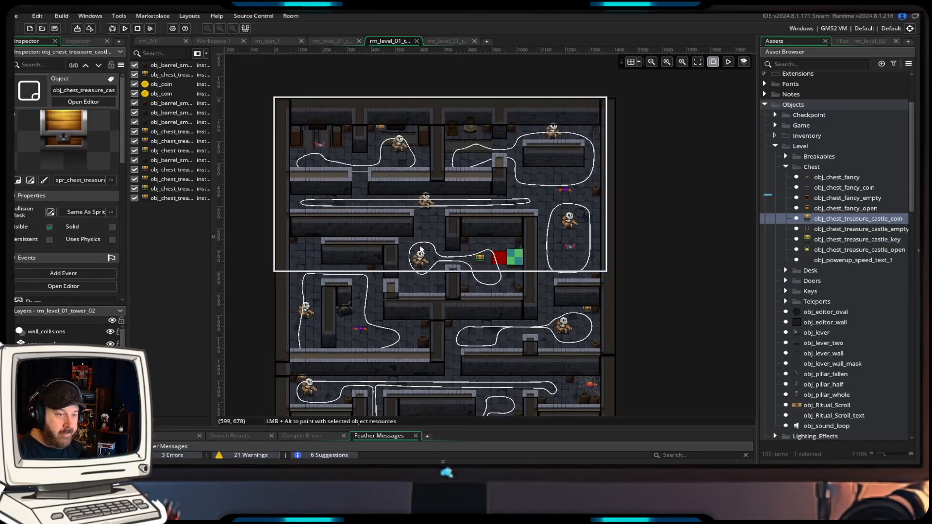
scroll(443, 300, down, 3)
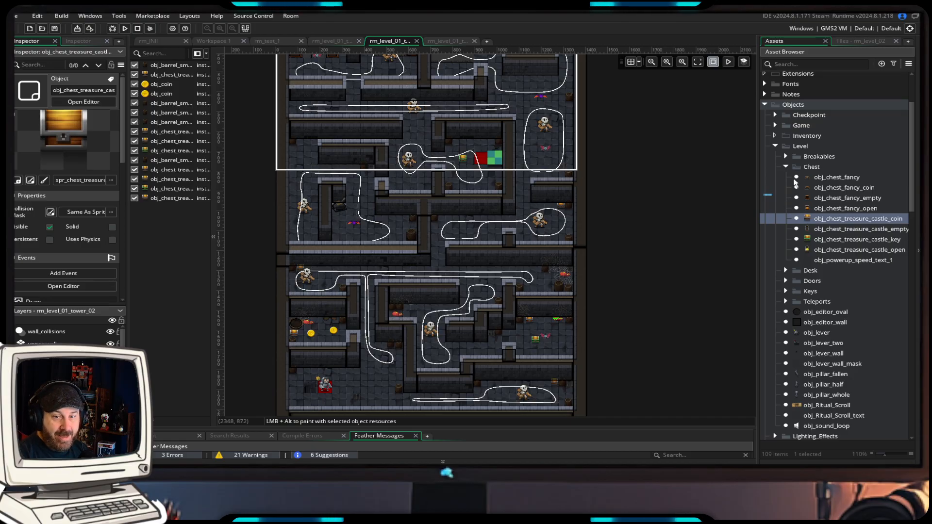
click(787, 168)
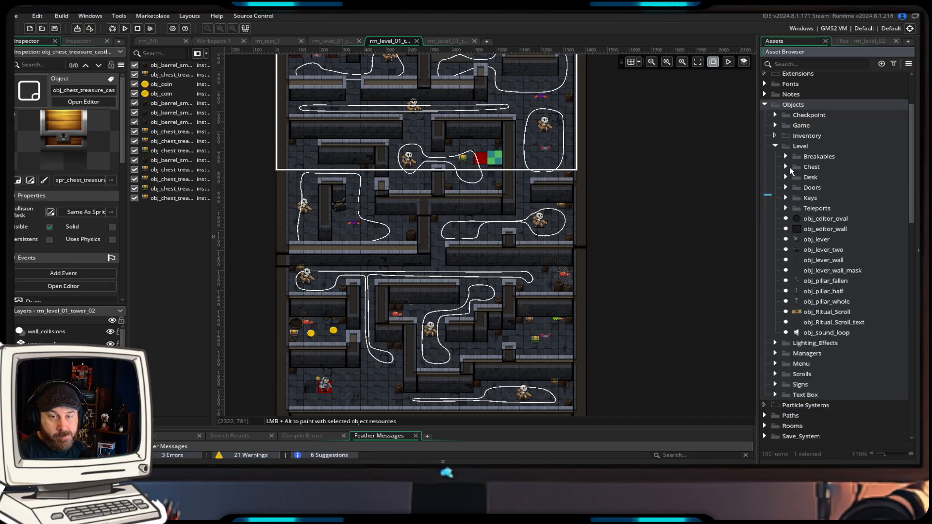
click(775, 125)
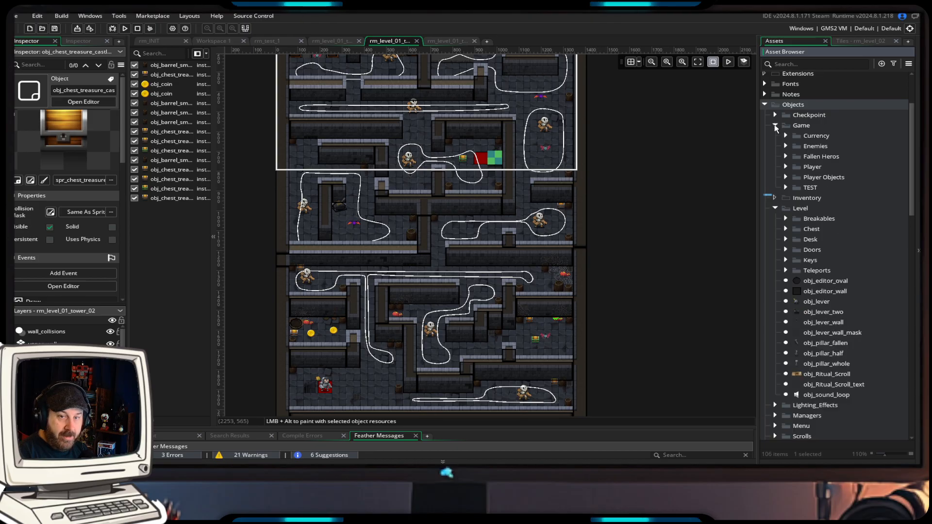
click(786, 136)
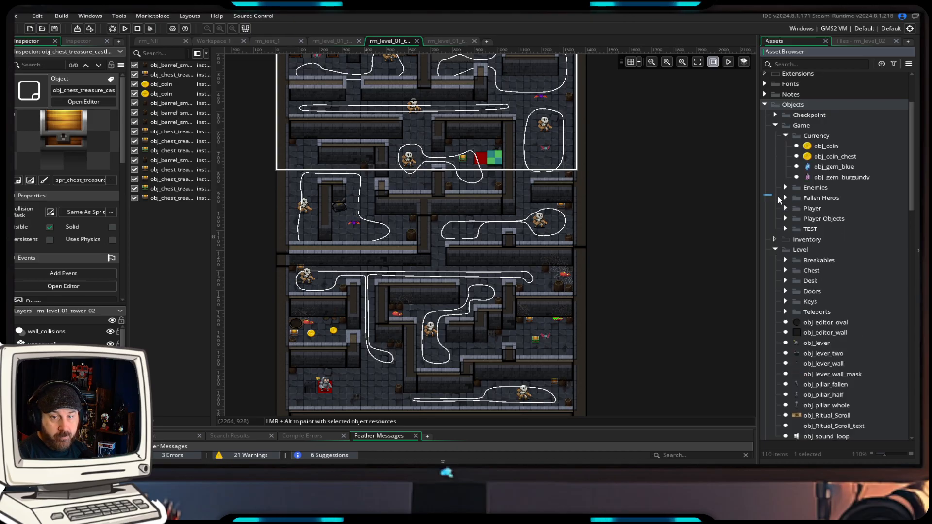
click(811, 148)
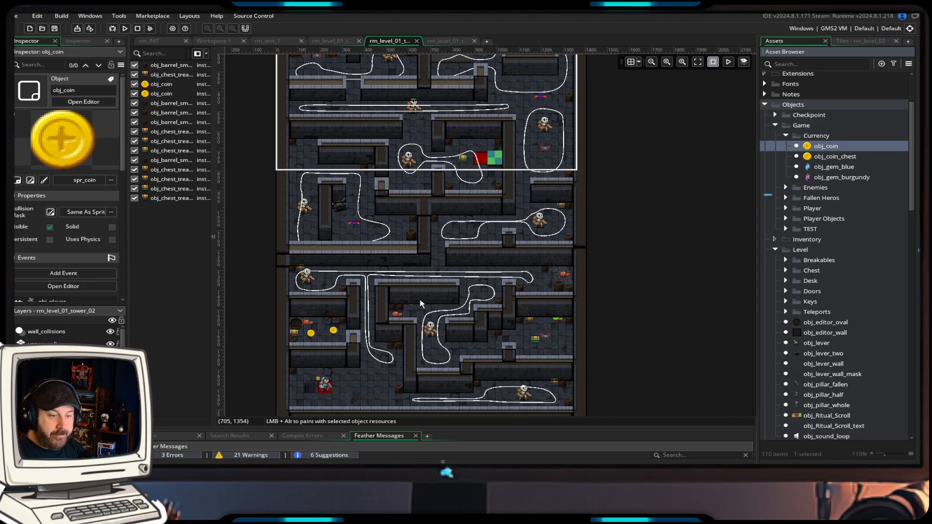
Place three obj_coin instances in the starting area: near the player, below the patrol bend, and toward the bottom corridor
middle_drag(416, 345, 409, 316)
ctrl+scroll(410, 317, up, 5)
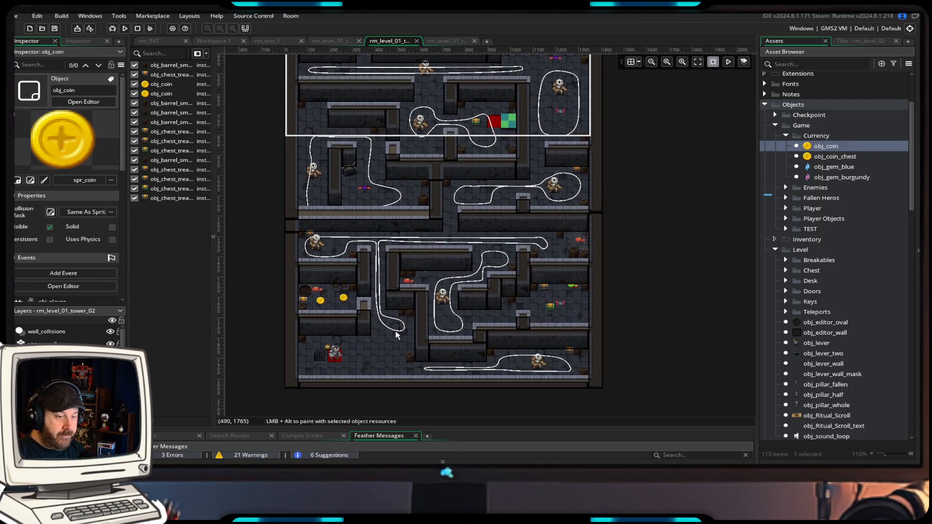
middle_drag(392, 367, 456, 288)
drag(810, 148, 381, 314)
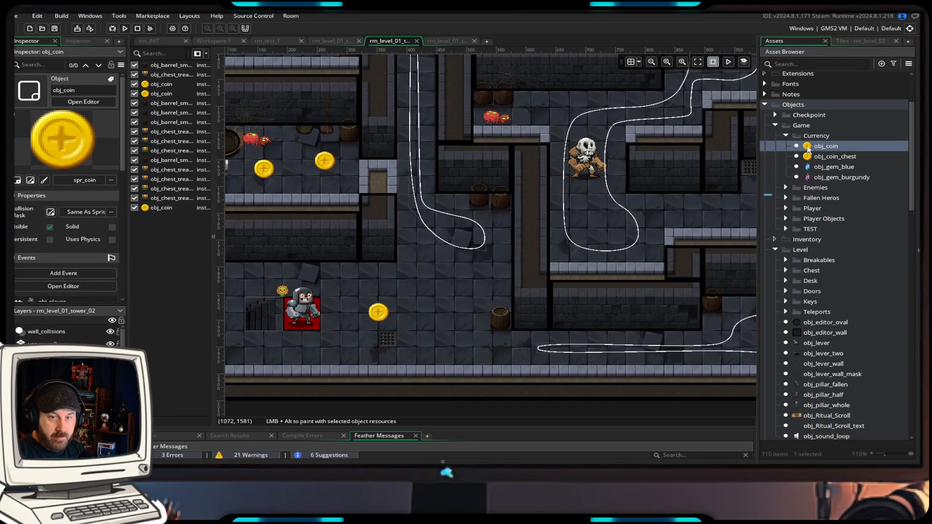
drag(809, 149, 438, 252)
drag(808, 149, 510, 350)
Add three coins along the skeleton's patrol path in the bottom corridor
middle_drag(554, 359, 362, 347)
drag(802, 150, 392, 336)
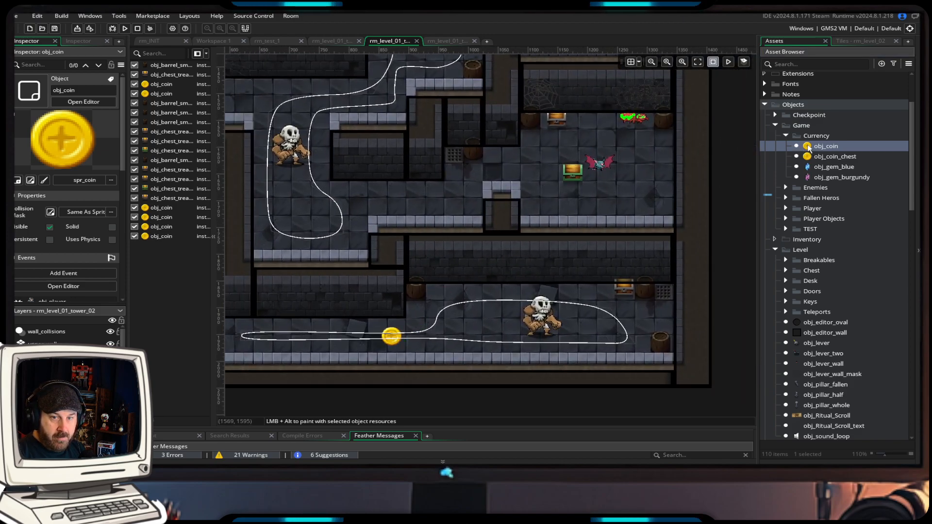
drag(809, 149, 628, 325)
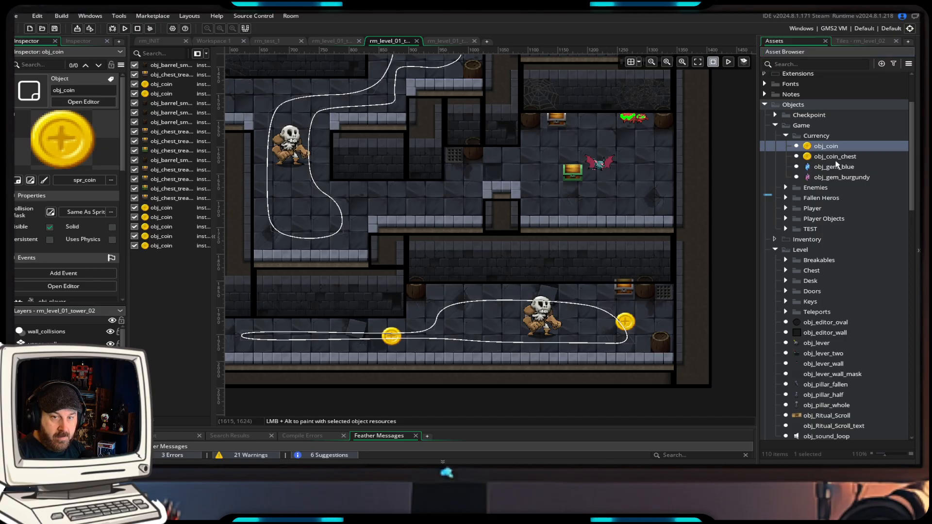
drag(809, 148, 516, 332)
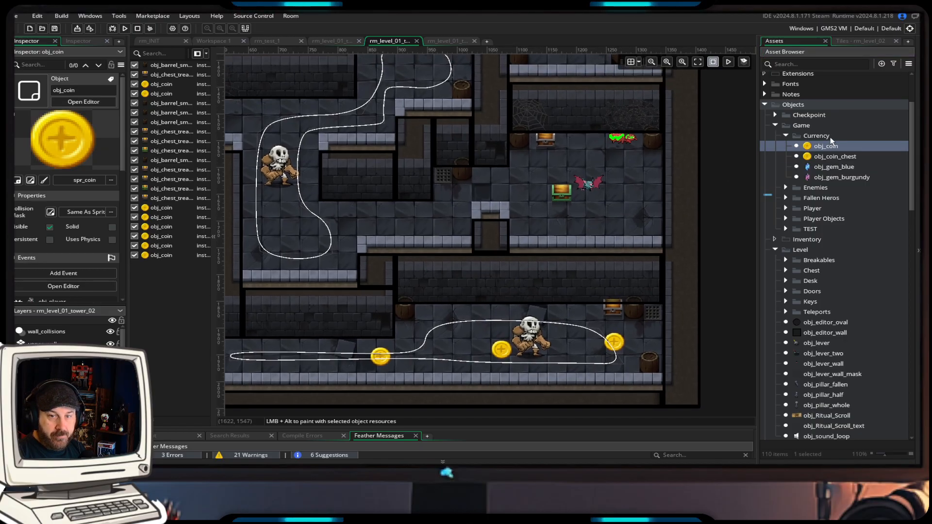
Add coins east of the bat beside the key chest, above the short wall pillar, and in the passage further west
drag(809, 148, 618, 191)
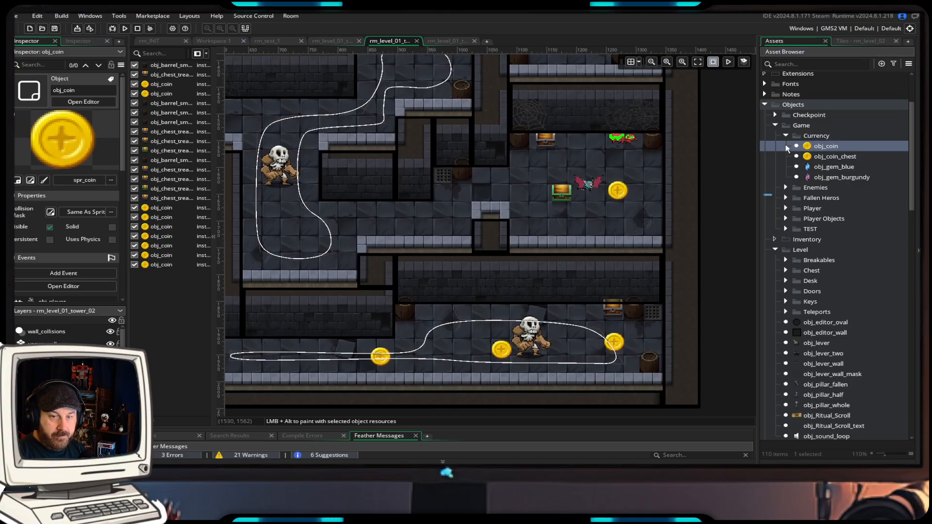
drag(807, 149, 491, 186)
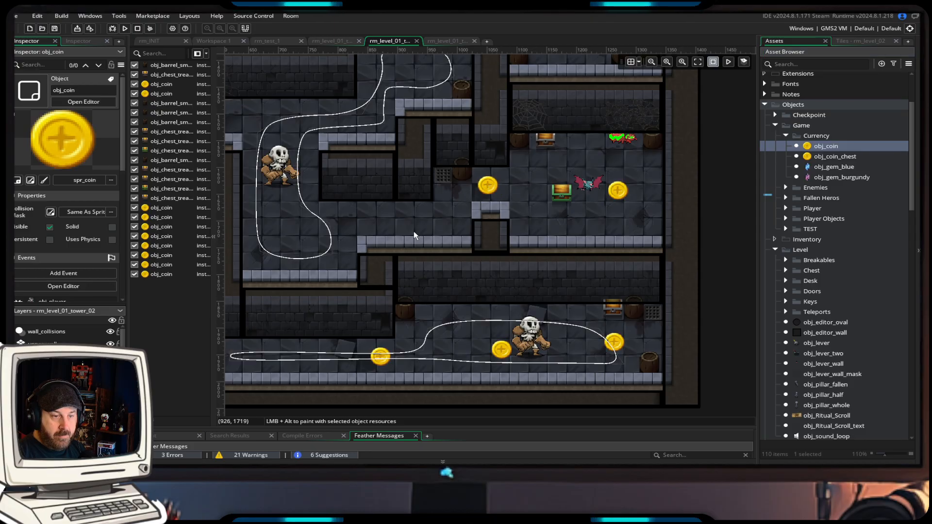
drag(825, 146, 455, 218)
Place a coin beside the red spiders in the alcove below the long patrol corridor
middle_drag(394, 244, 561, 313)
scroll(534, 314, down, 2)
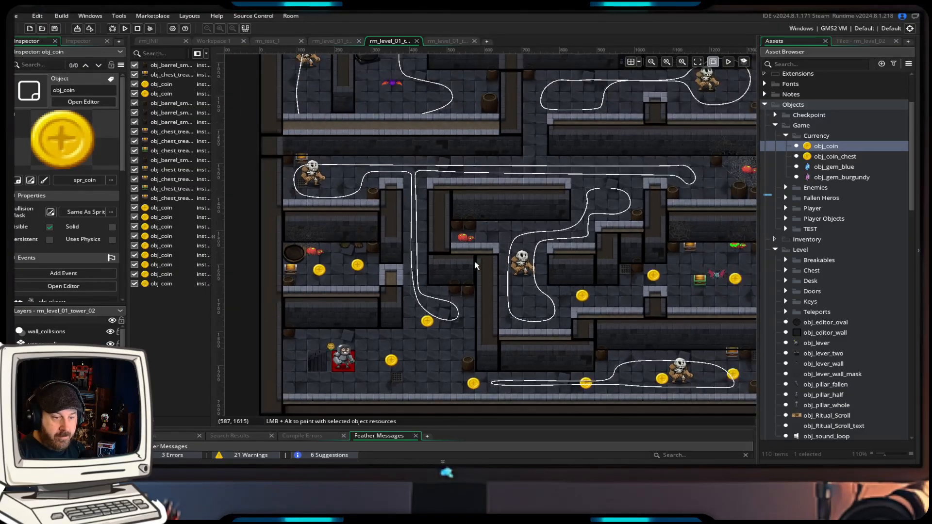
scroll(468, 260, up, 1)
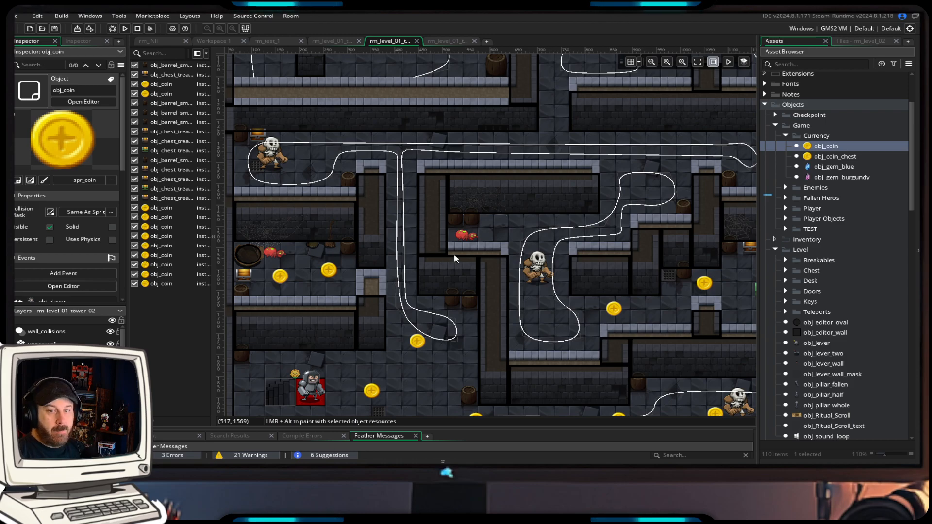
drag(809, 150, 499, 233)
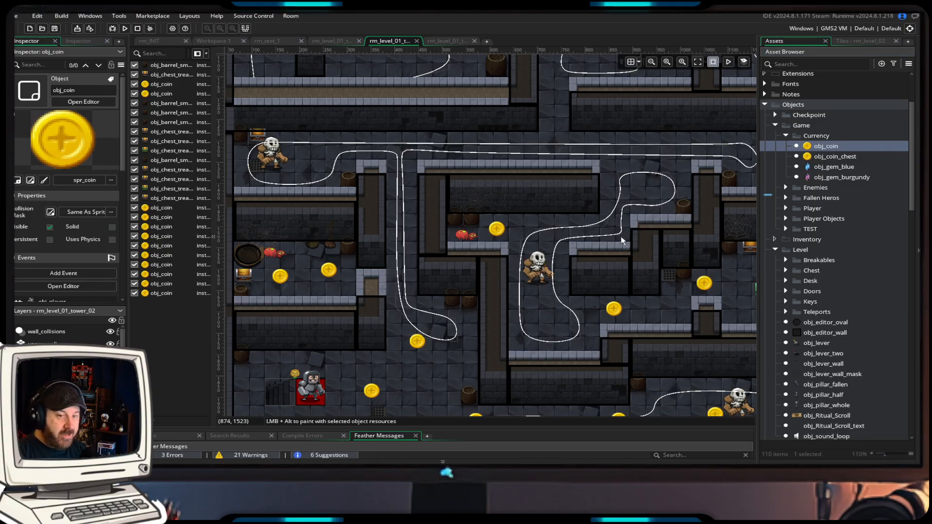
Add two coins along the winding central patrol route, one at its bend and one inside its upper loop
ctrl+scroll(621, 241, up, 4)
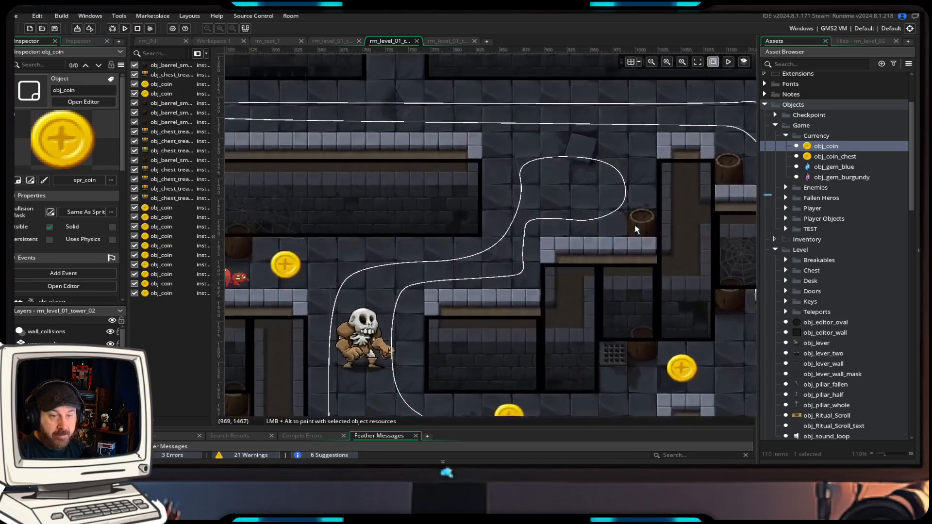
drag(825, 146, 473, 265)
drag(805, 149, 566, 189)
middle_drag(609, 236, 357, 292)
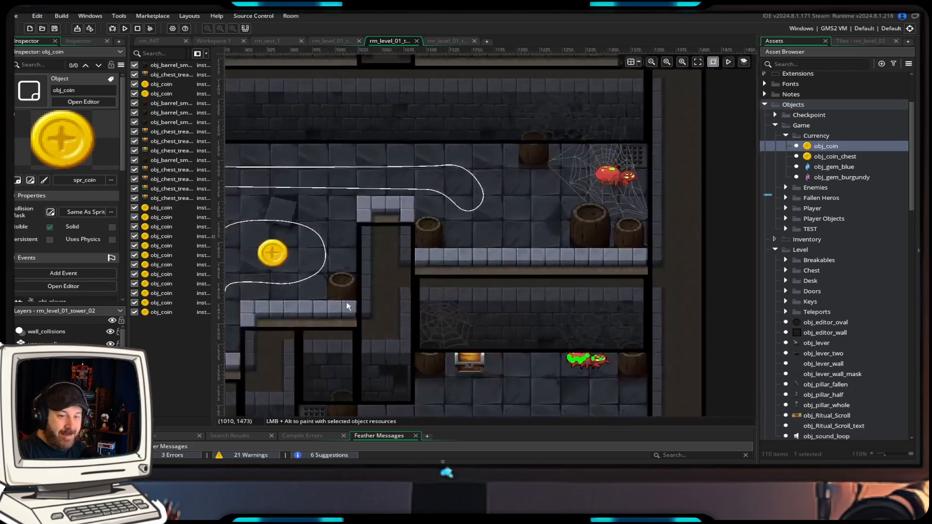
Add four coins along the long skeleton patrol corridor, from its east end beside the cobwebs to just east of the skeleton
drag(809, 149, 505, 199)
middle_drag(404, 198, 737, 209)
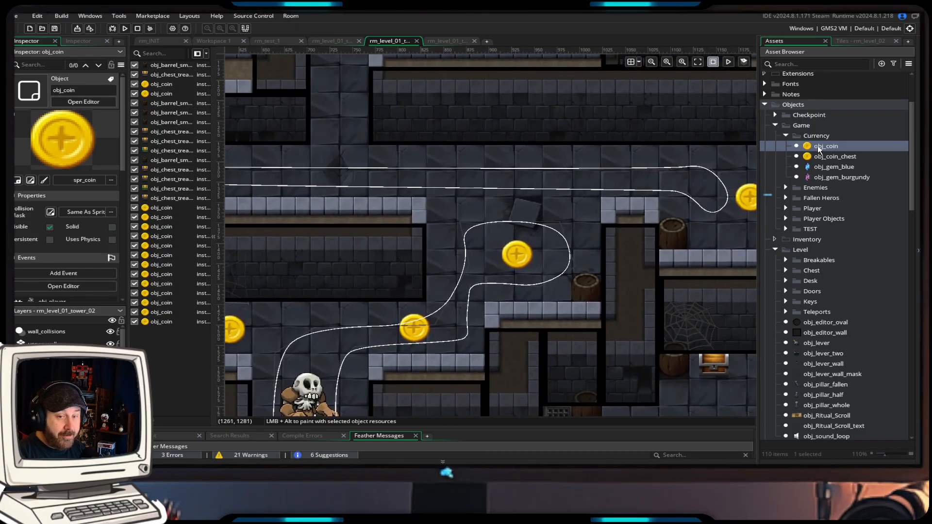
drag(809, 149, 596, 177)
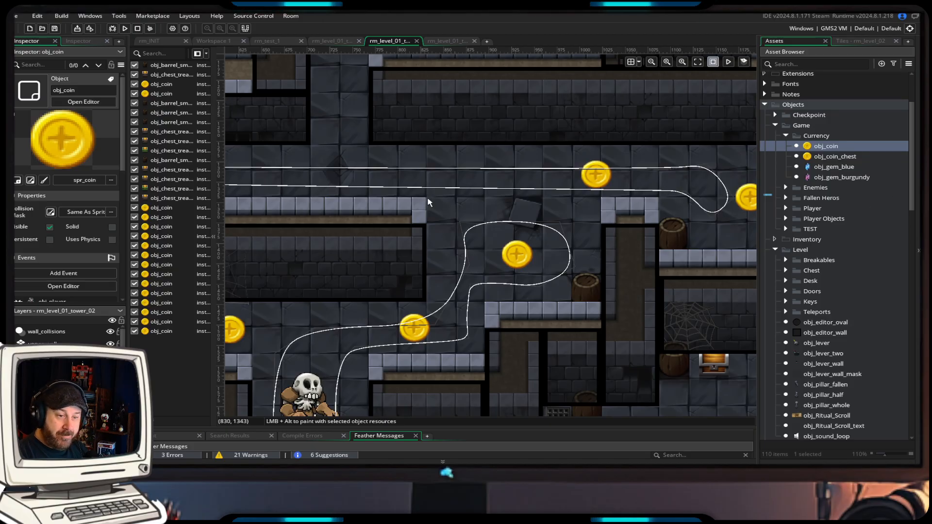
middle_drag(428, 202, 538, 217)
ctrl+scroll(537, 217, down, 3)
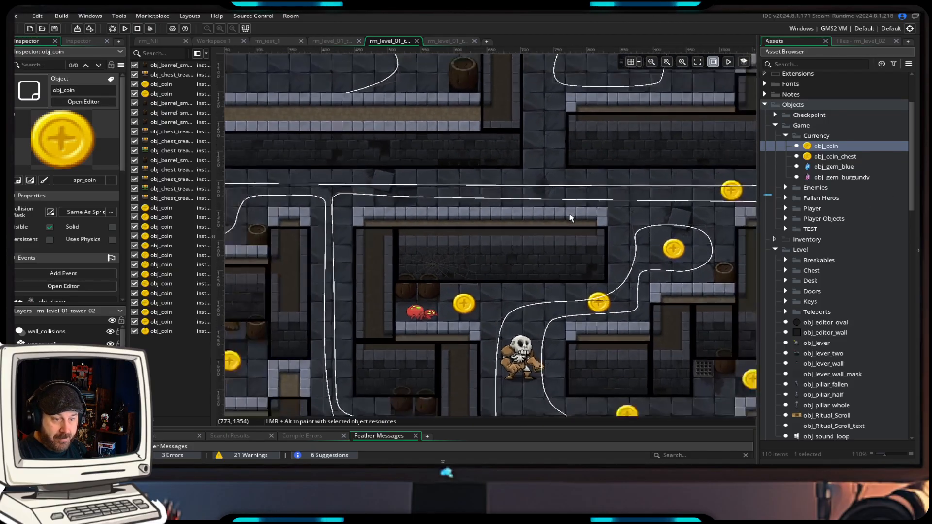
middle_drag(504, 240, 573, 219)
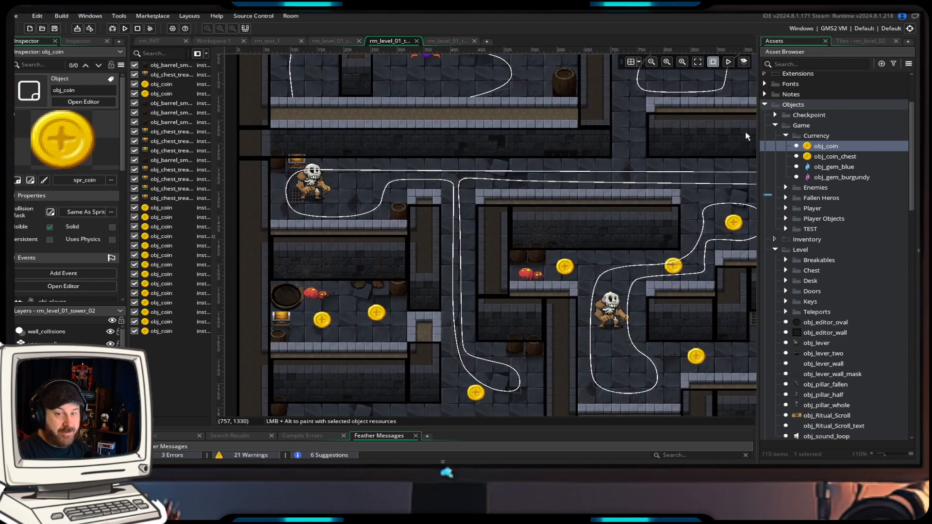
drag(807, 148, 626, 174)
middle_drag(465, 219, 506, 218)
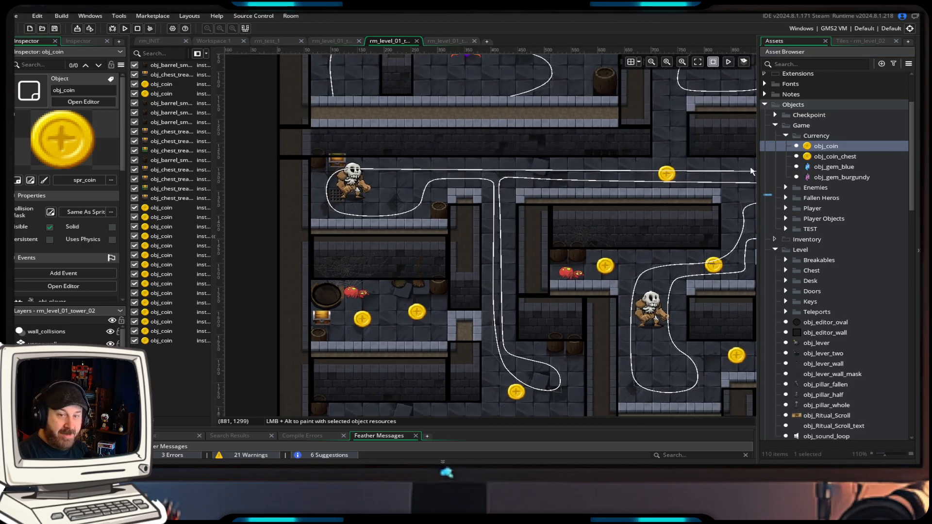
drag(807, 149, 386, 193)
Add two coins down the vertical branch of the corridor patrol and one in the lower part of the central skeleton's loop
middle_drag(470, 301, 398, 228)
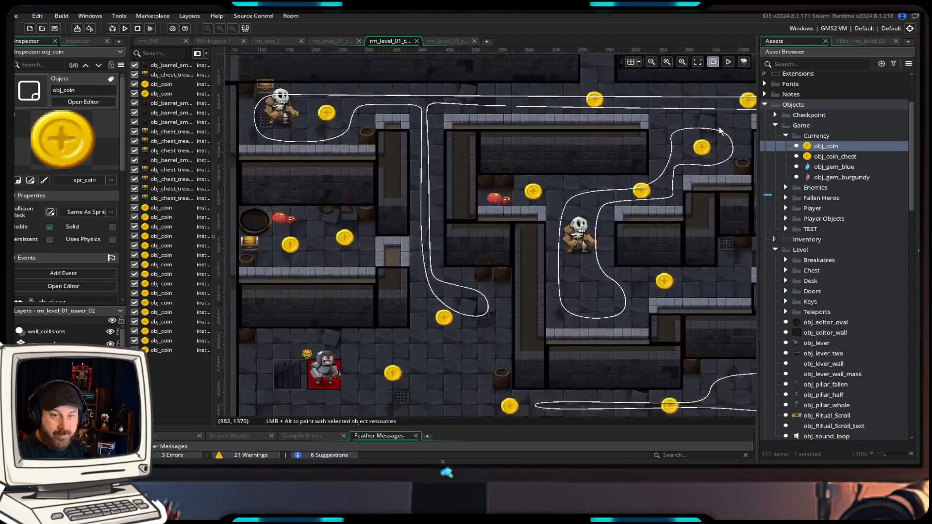
drag(807, 148, 408, 158)
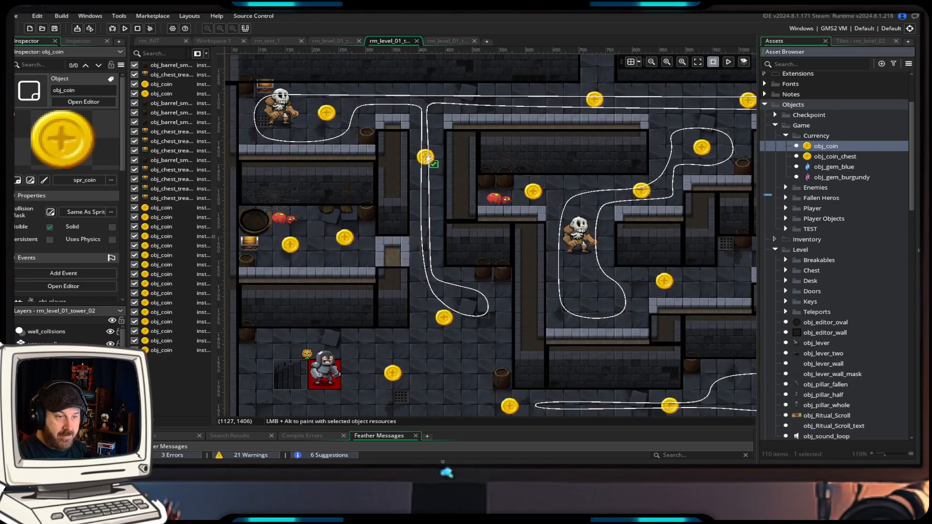
drag(800, 148, 427, 238)
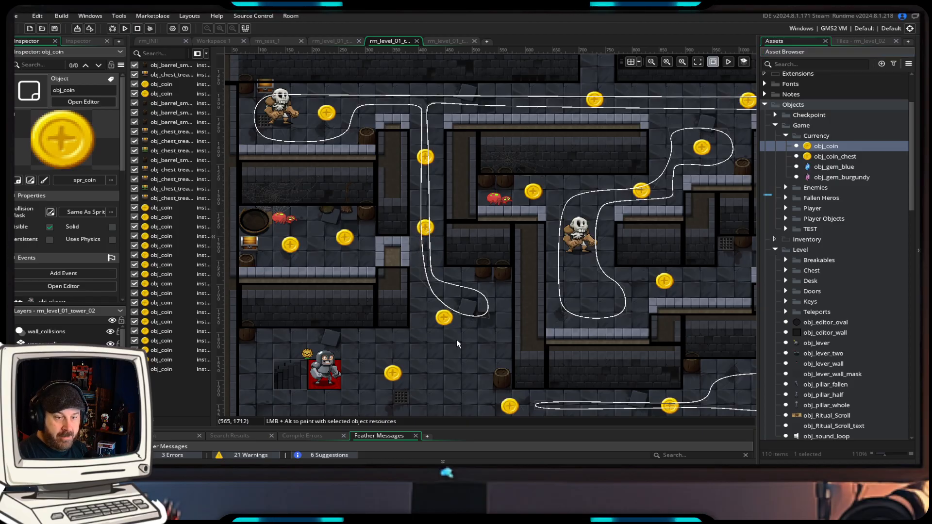
middle_drag(457, 340, 311, 265)
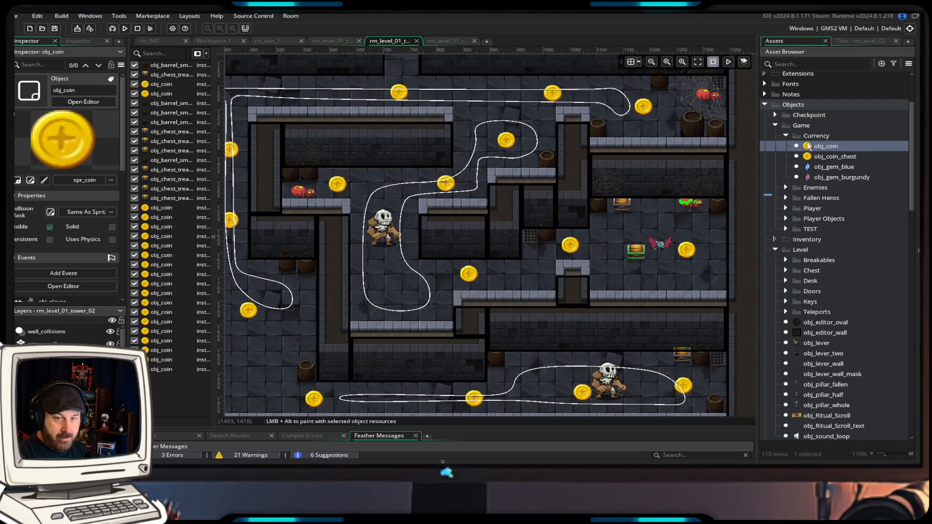
drag(808, 147, 387, 279)
Add coins in the passage north of the long corridor, inside the west patrol loop, above the short pillar, and beside the skeleton
middle_drag(493, 175, 497, 353)
middle_drag(507, 241, 444, 273)
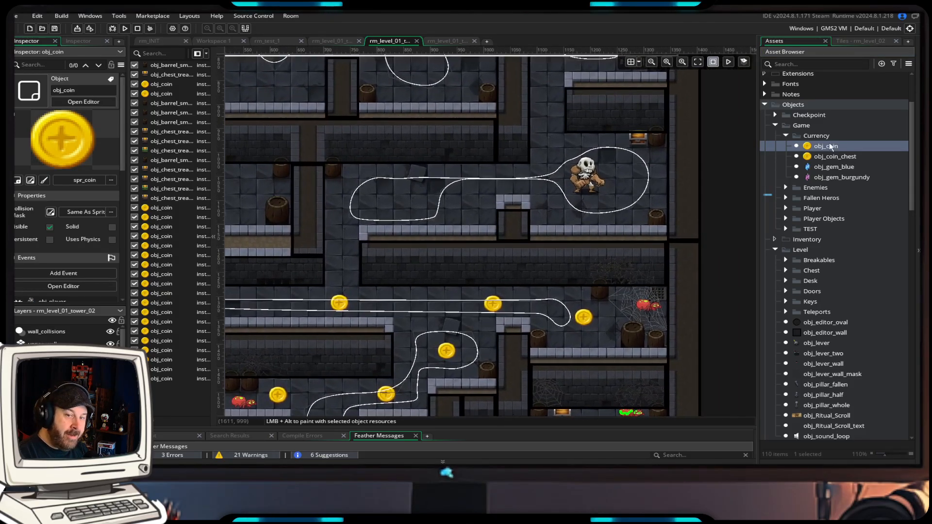
drag(812, 147, 343, 238)
drag(810, 147, 400, 193)
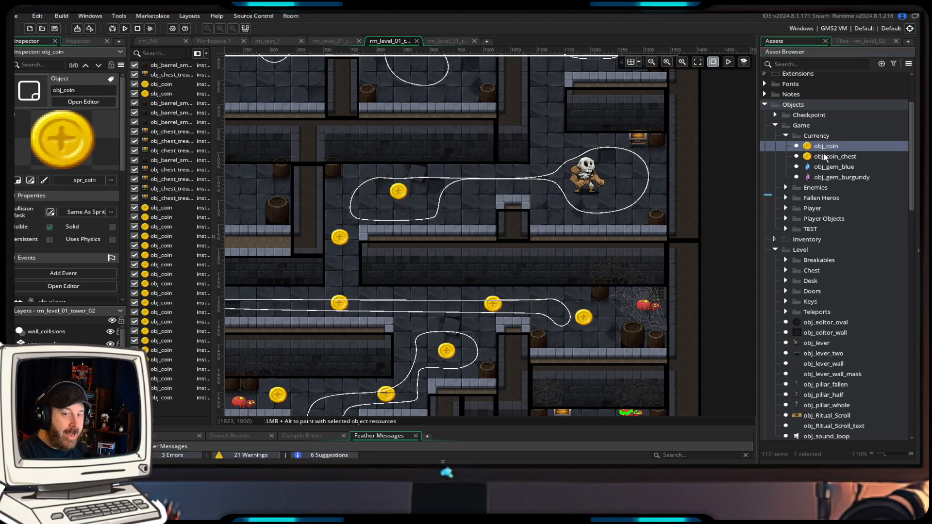
drag(810, 147, 503, 182)
drag(810, 147, 621, 186)
Add coins south of the oval skeleton patrol, between its skeleton and bat, and west of the purple bat above it
middle_drag(613, 143, 566, 292)
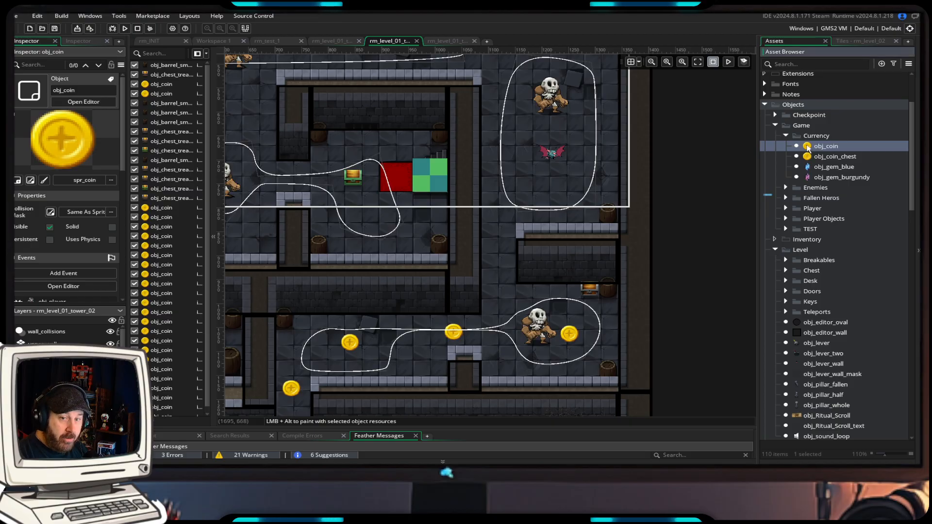
drag(808, 147, 503, 228)
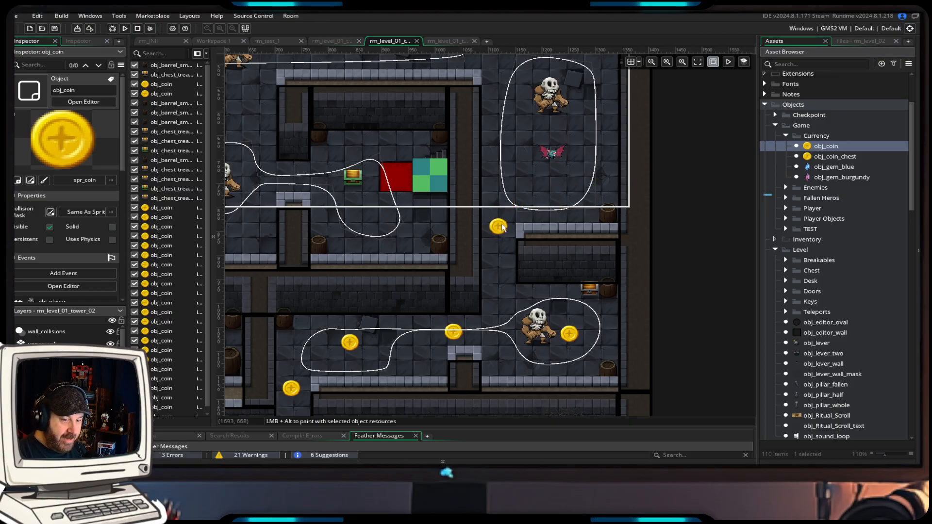
middle_drag(563, 183, 558, 223)
drag(808, 148, 544, 170)
middle_drag(545, 171, 596, 266)
drag(808, 149, 538, 178)
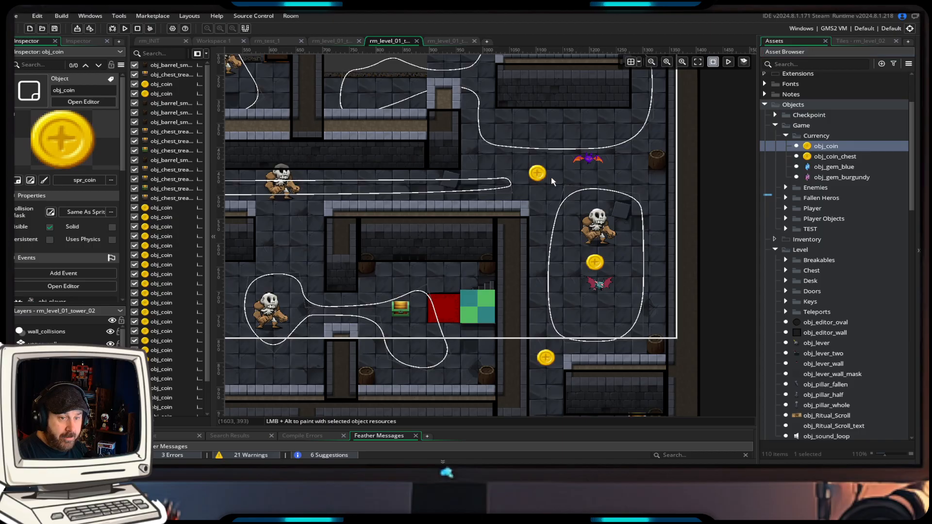
Add four coins along the northeast patrol: its east side, beside the skeleton, above the short pillar, and in the west loop
scroll(636, 238, up, 3)
drag(811, 147, 648, 167)
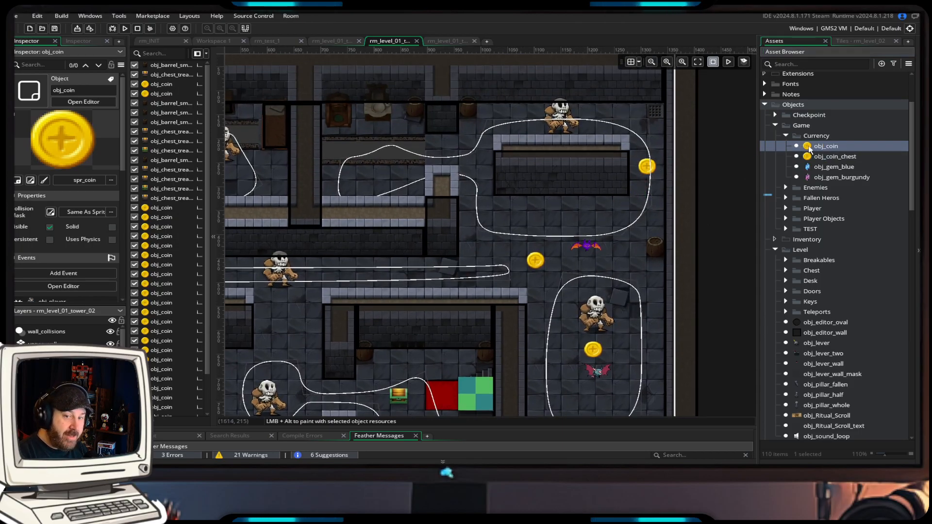
drag(529, 132, 534, 118)
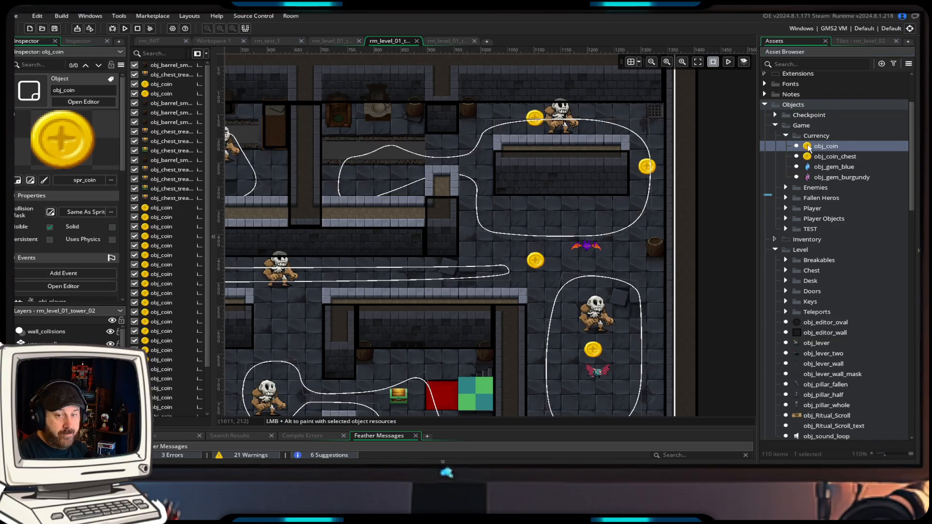
drag(809, 146, 438, 157)
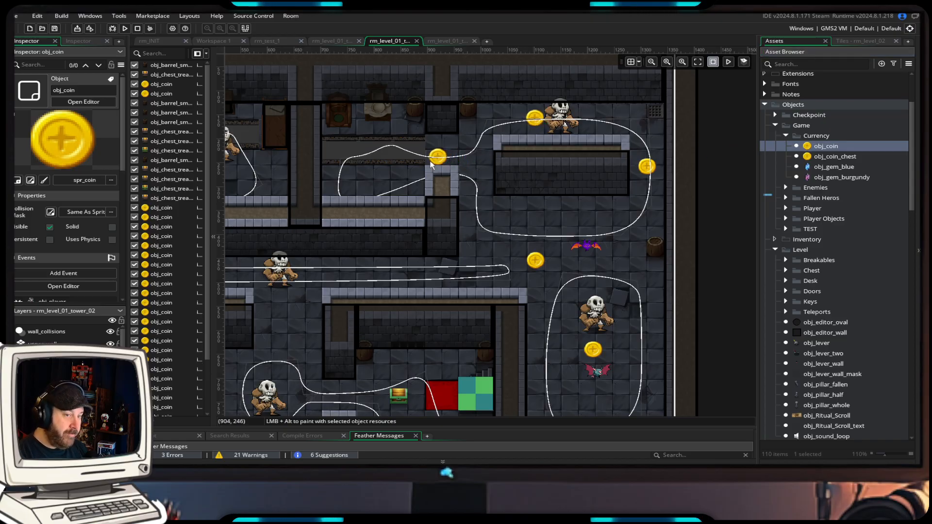
drag(808, 146, 350, 179)
Add three coins along the narrow upper skeleton corridor and two on the patrol path in the furnished chamber to its north
middle_drag(372, 260, 567, 173)
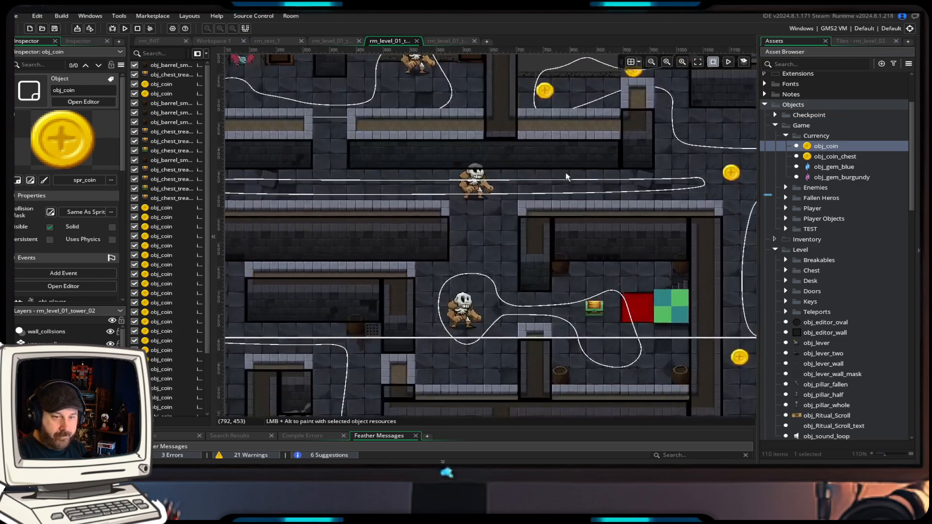
drag(807, 146, 428, 186)
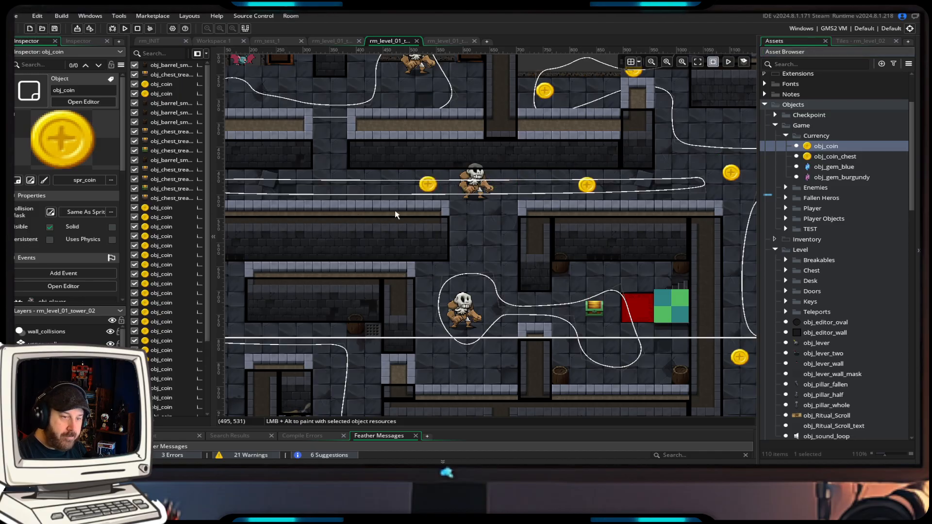
middle_drag(373, 206, 457, 286)
drag(809, 148, 344, 263)
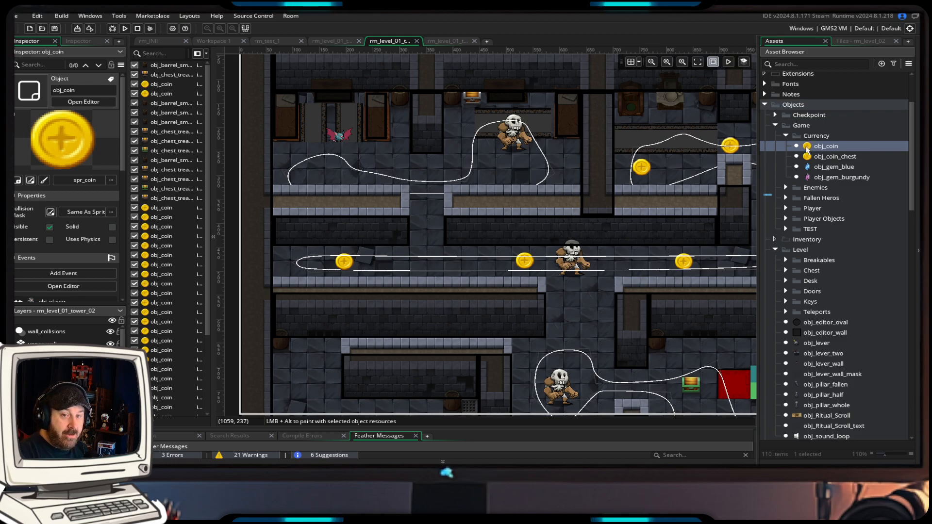
drag(812, 144, 426, 180)
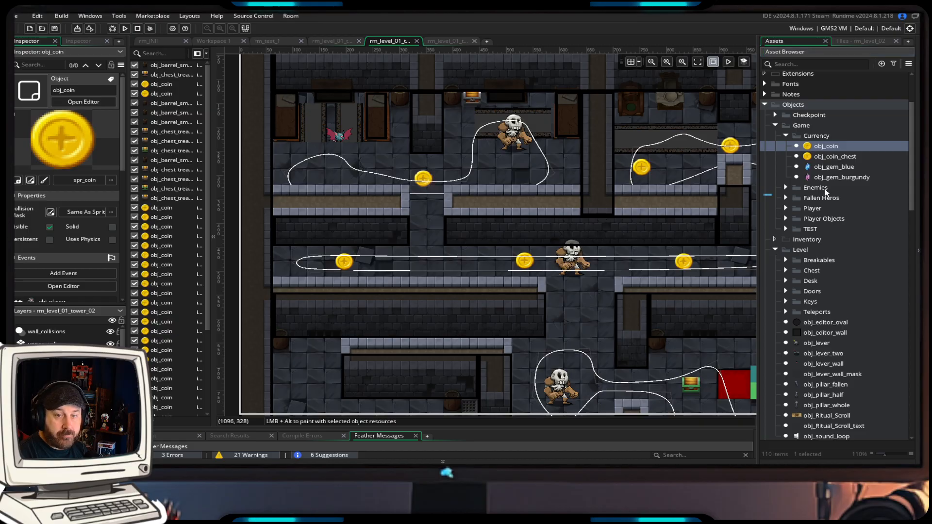
drag(810, 146, 338, 171)
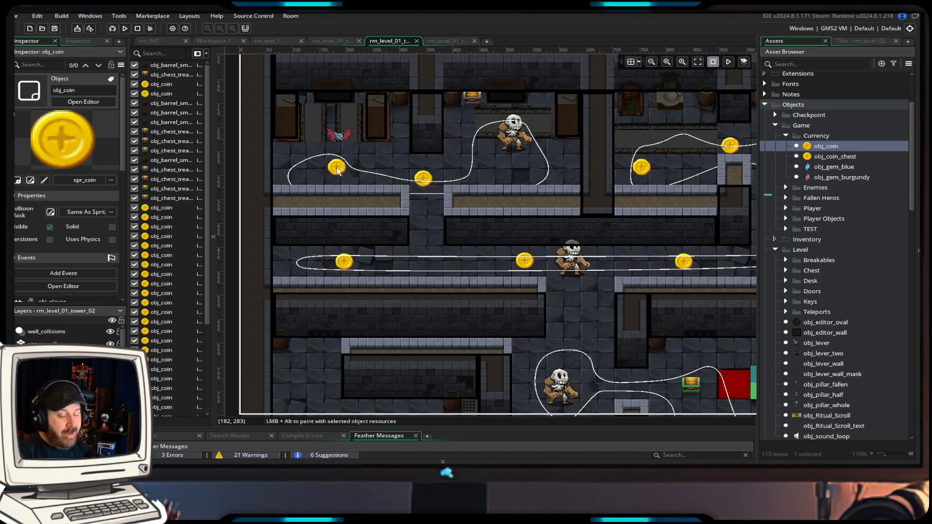
Add five coins in the western chamber: four along the skeleton's patrol path and one southwest of the purple bat
scroll(442, 278, down, 5)
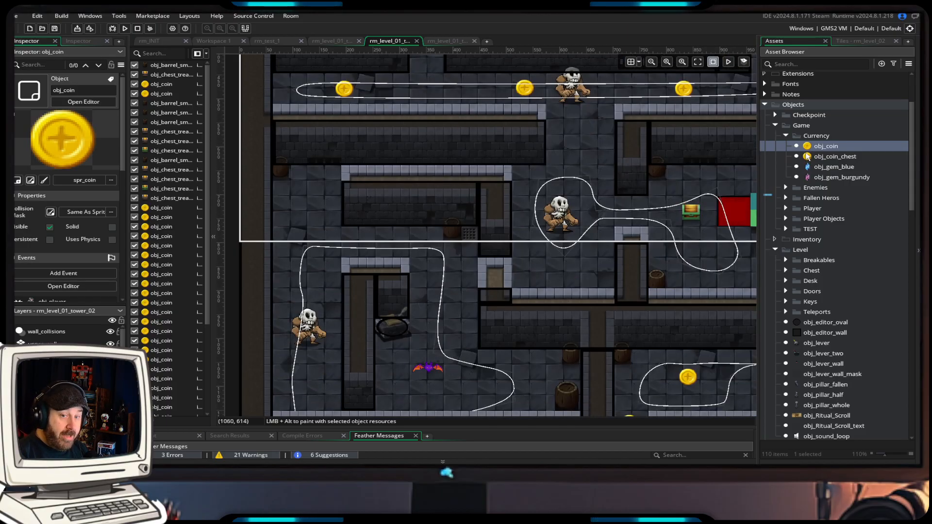
drag(808, 146, 306, 246)
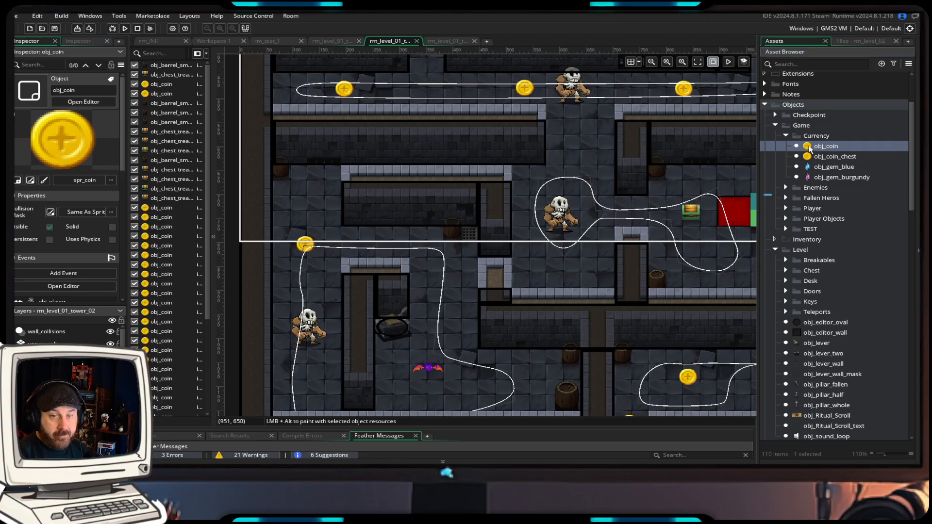
drag(809, 148, 443, 280)
middle_drag(450, 345, 454, 245)
drag(808, 145, 513, 261)
drag(808, 146, 300, 258)
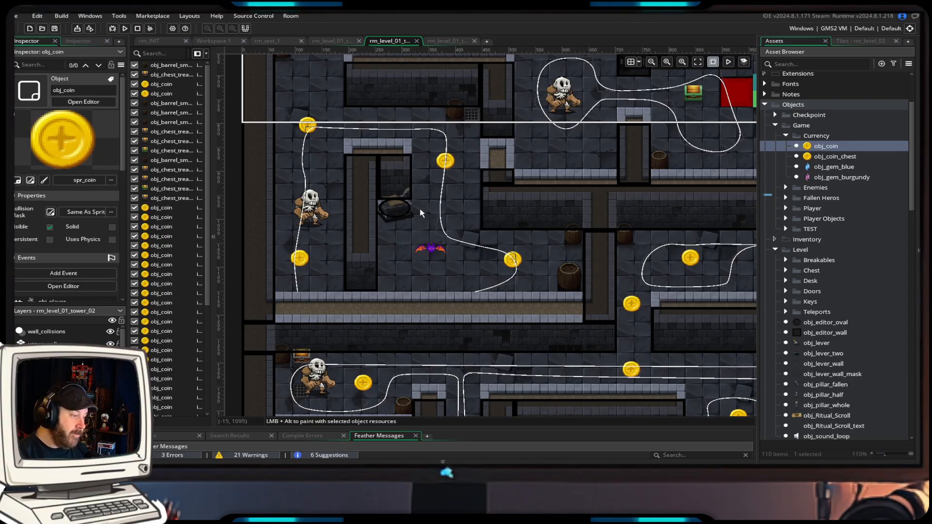
drag(809, 146, 404, 270)
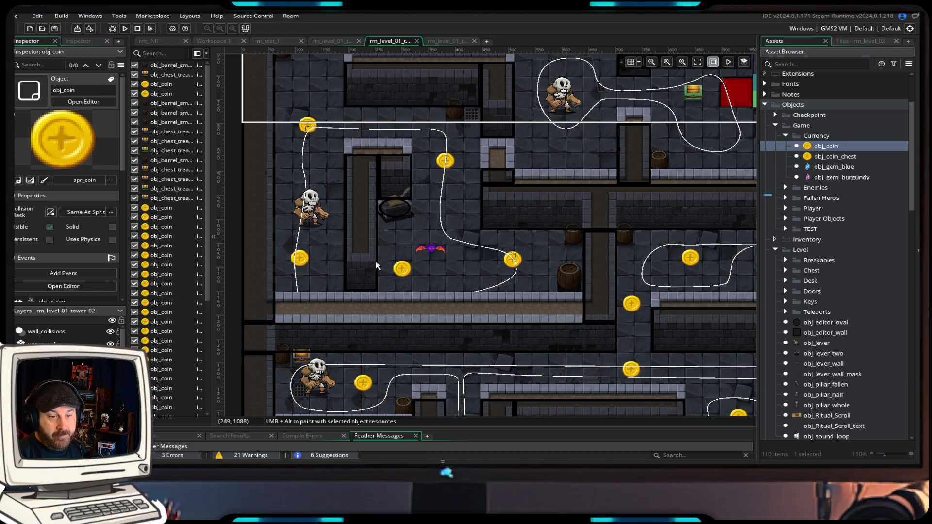
Add coins in the passage north of the key chest room's skeleton, just south of its loop, and in the western corridor
middle_drag(616, 246, 480, 342)
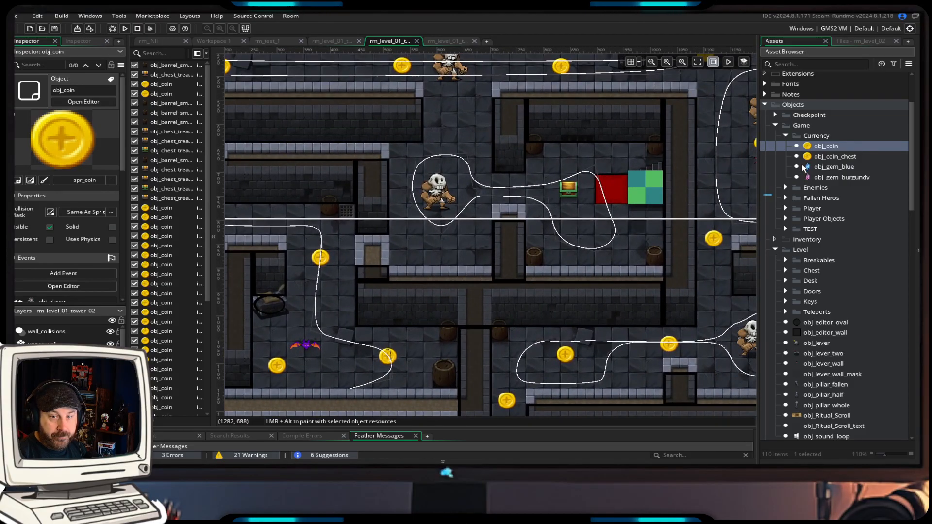
drag(808, 147, 456, 114)
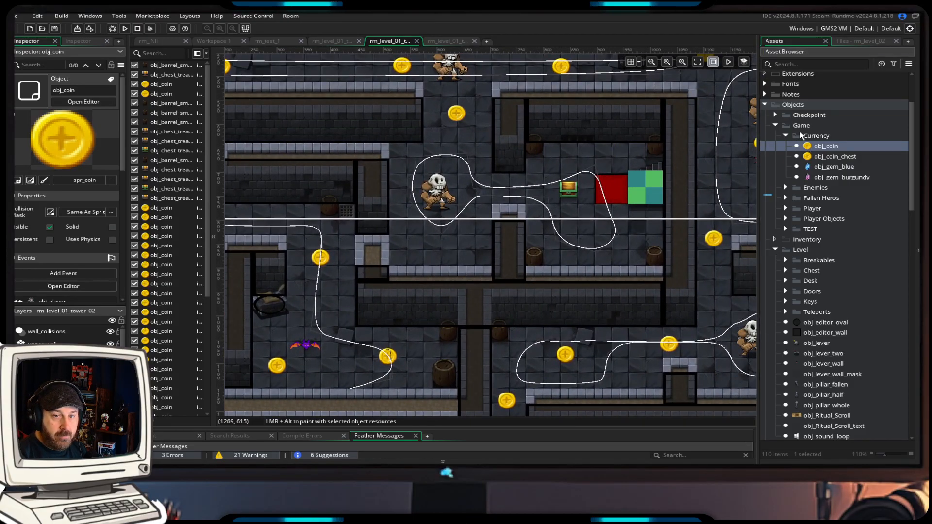
drag(809, 147, 442, 237)
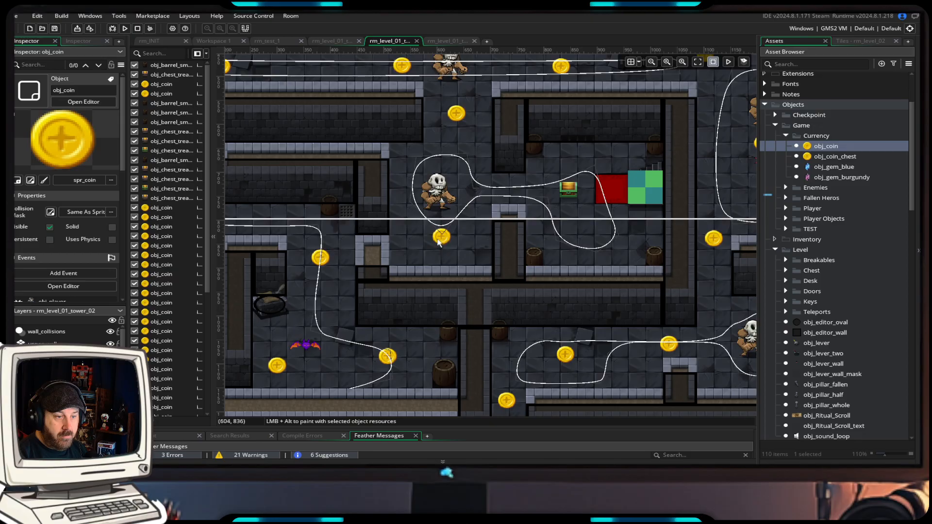
middle_drag(422, 246, 537, 259)
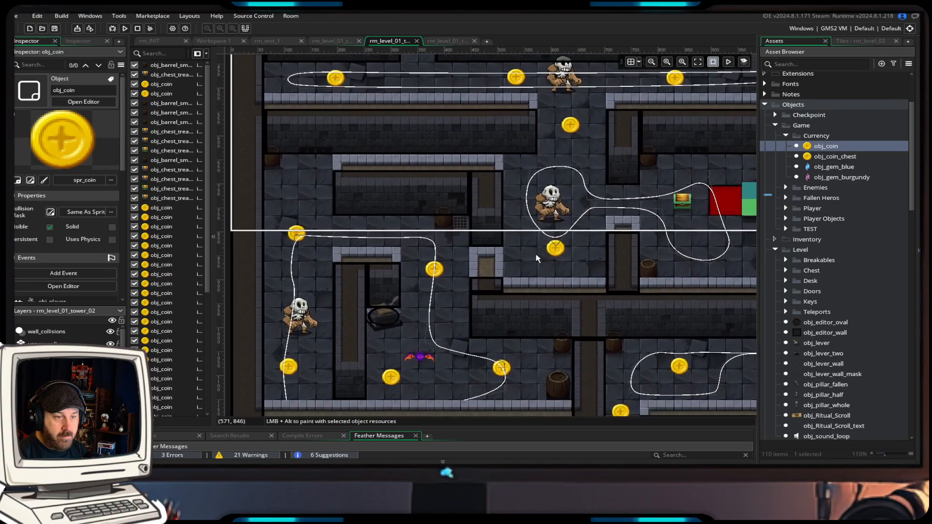
drag(809, 147, 302, 171)
Add coins north of the red tile, at the bottom of the adjacent patrol loop, and above the pillar west of the green chest
middle_drag(640, 227, 534, 203)
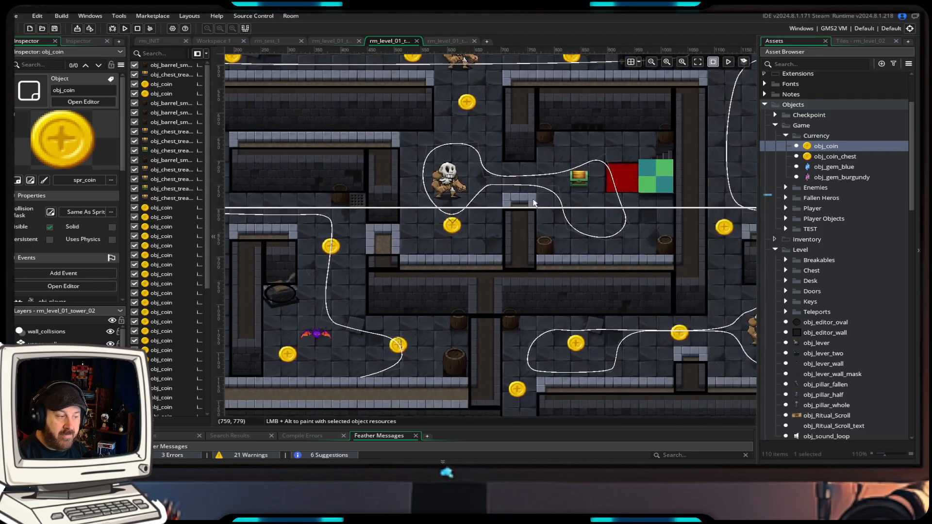
drag(809, 146, 604, 242)
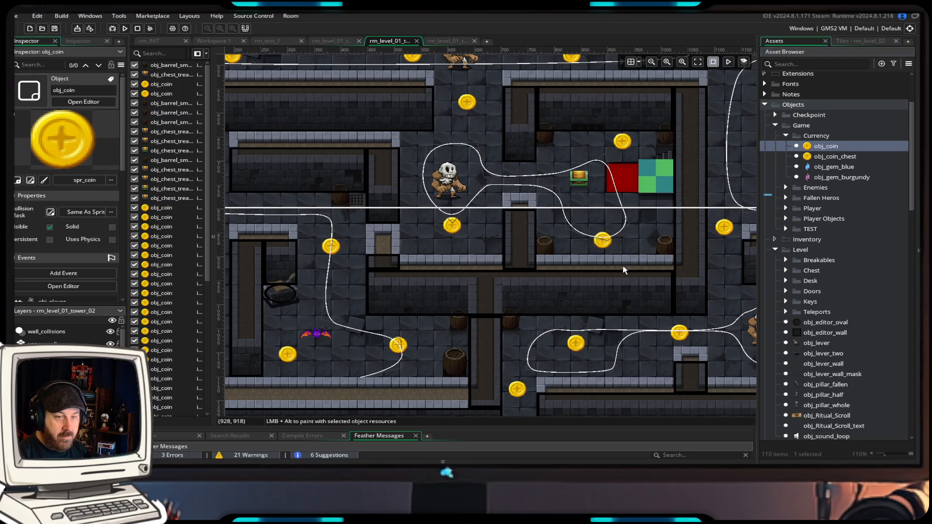
ctrl+scroll(613, 268, down, 3)
ctrl+scroll(634, 267, up, 3)
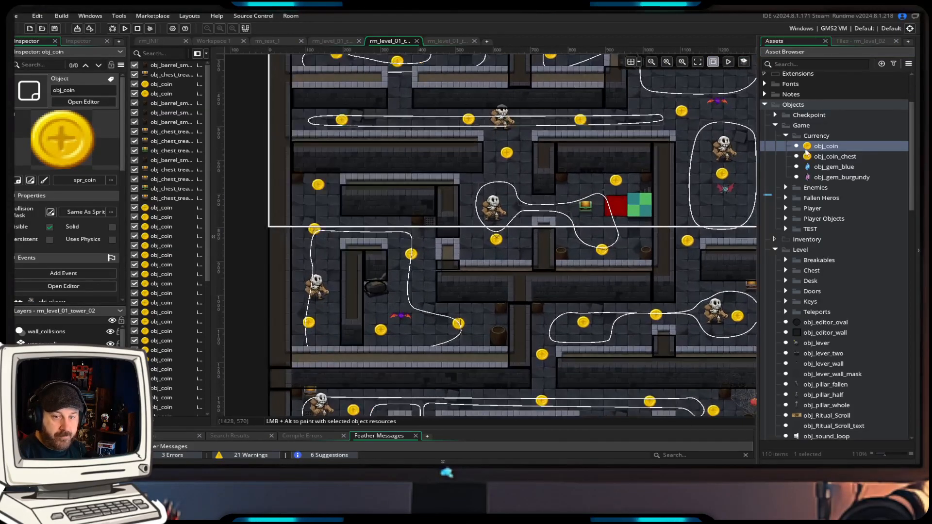
drag(809, 146, 546, 209)
ctrl+scroll(614, 264, down, 3)
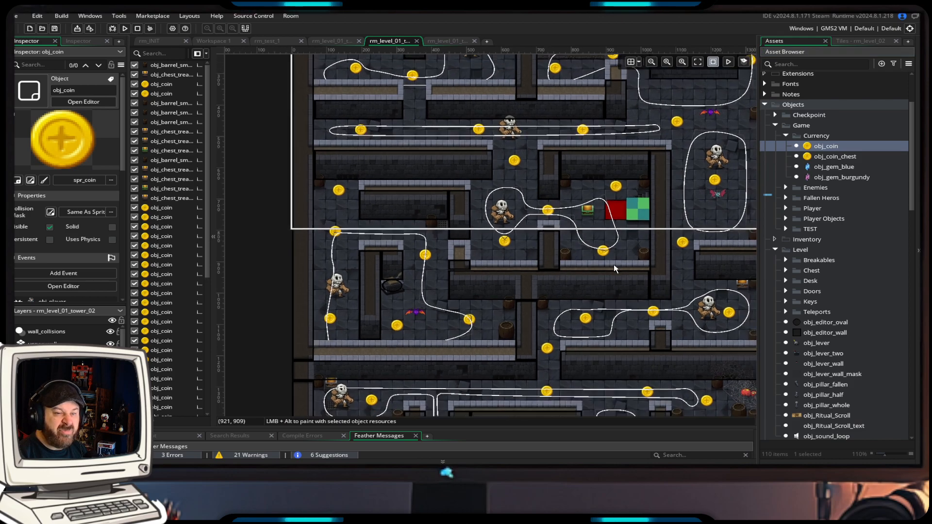
middle_drag(649, 261, 521, 224)
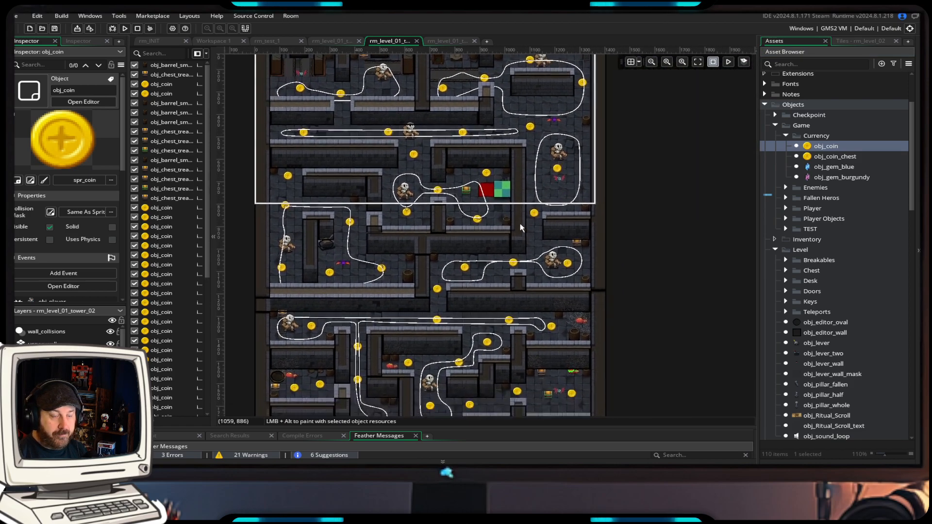
Review the finished coin layout of rm_level_01_tower_02 and compare it with rooms rm_level_01_tower_03 and rm_level_01_tower_01
ctrl+scroll(520, 234, down, 4)
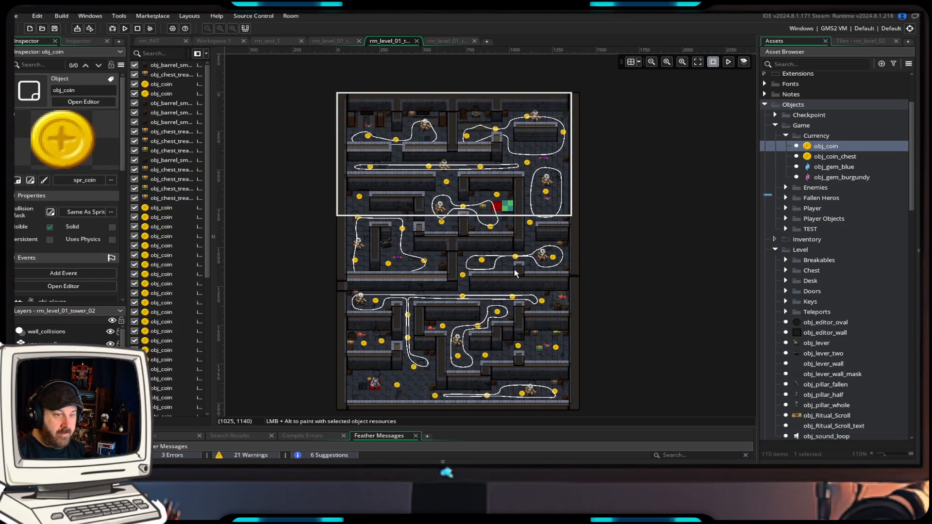
middle_drag(702, 276, 664, 280)
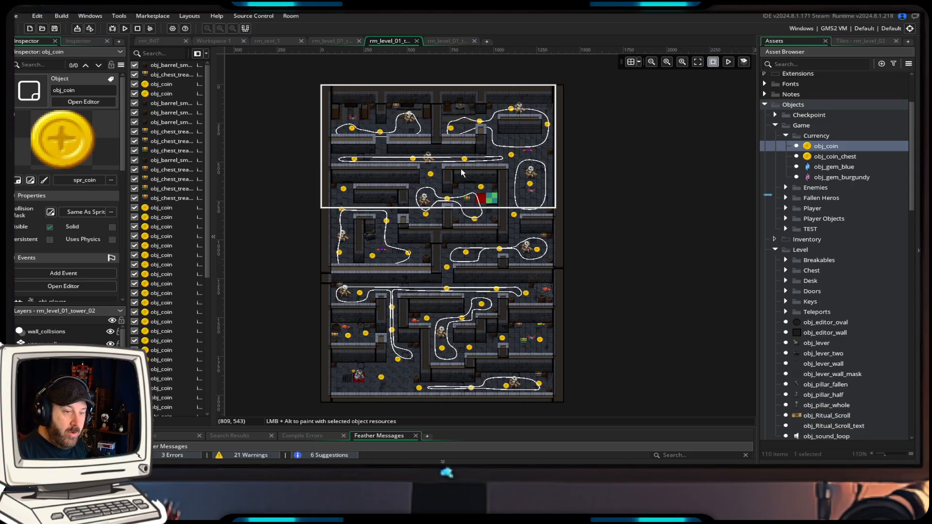
click(438, 45)
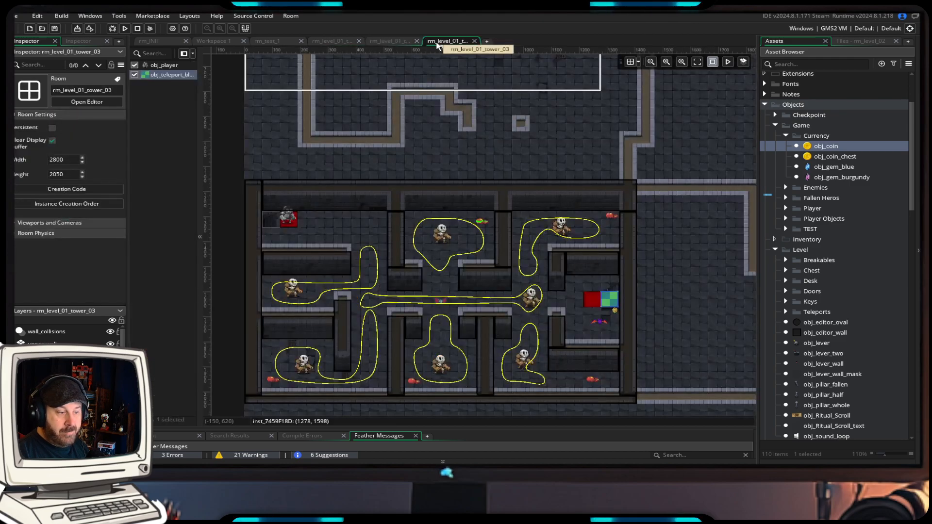
middle_drag(456, 269, 434, 216)
ctrl+scroll(454, 210, up, 3)
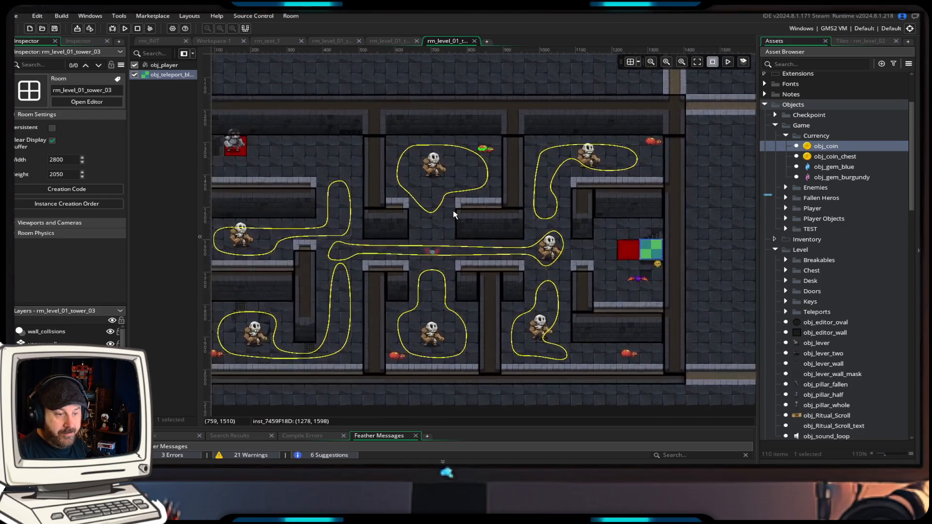
ctrl+scroll(449, 238, down, 1)
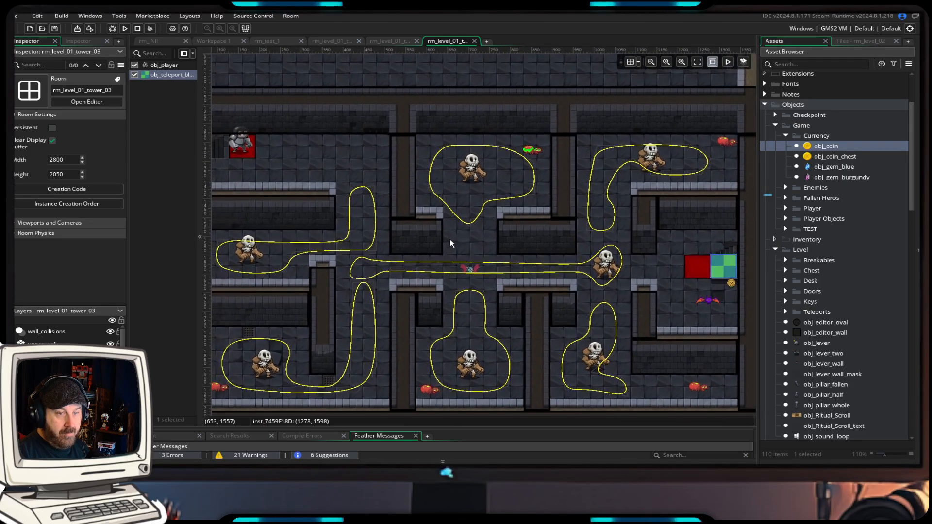
ctrl+scroll(449, 239, down, 1)
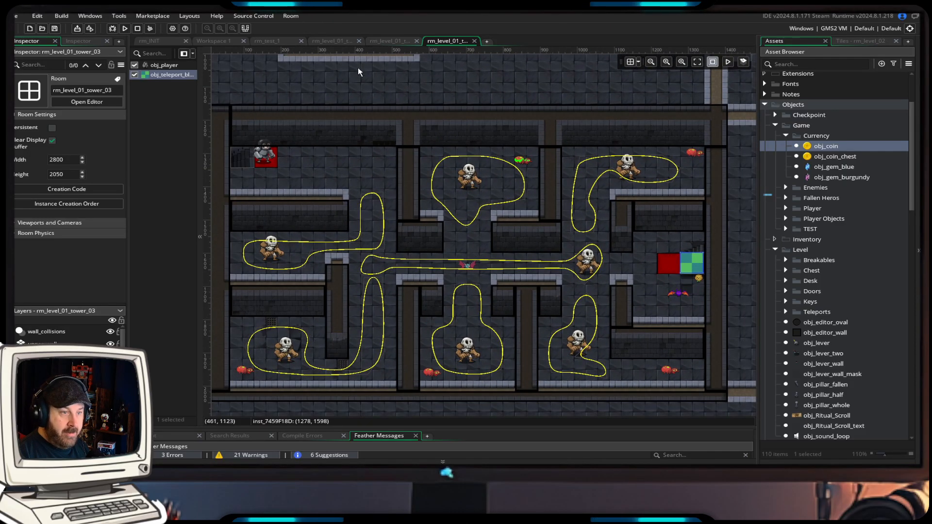
click(326, 42)
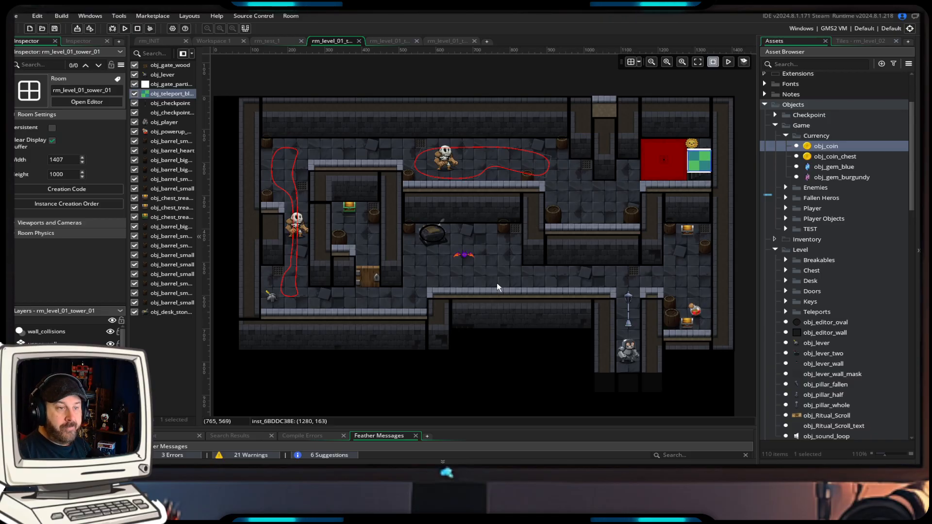
click(389, 40)
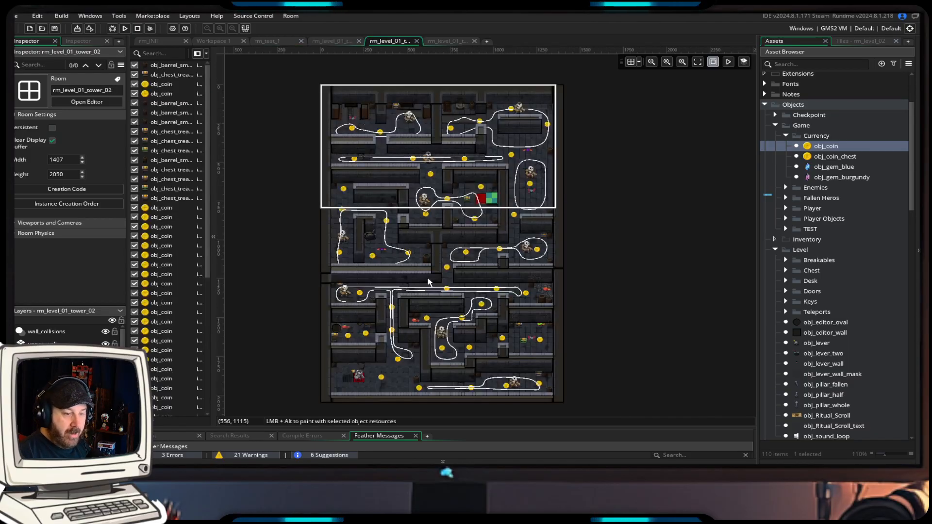
Place an obj_checkpoint lamp post on the Instances layer of rm_level_01_tower_02, just east of the player's starting tile
ctrl+scroll(420, 364, up, 3)
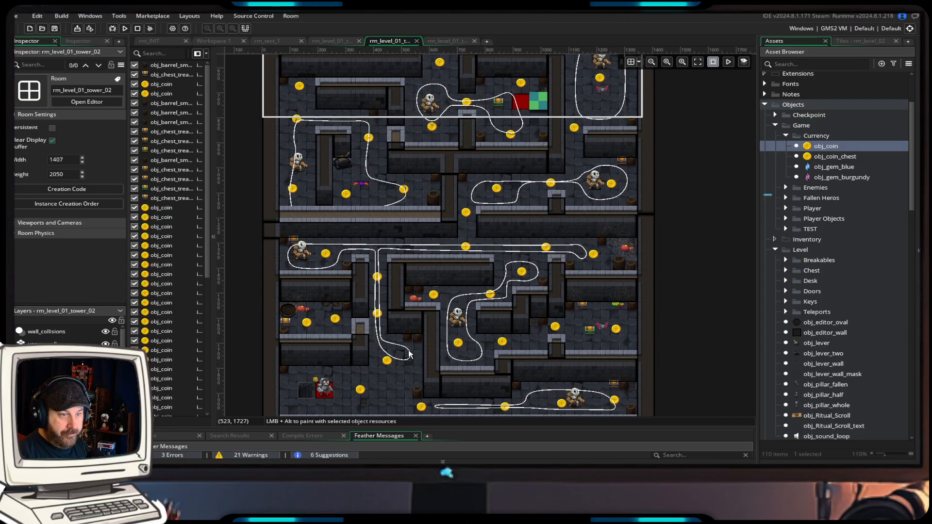
scroll(411, 335, down, 1)
scroll(410, 334, down, 1)
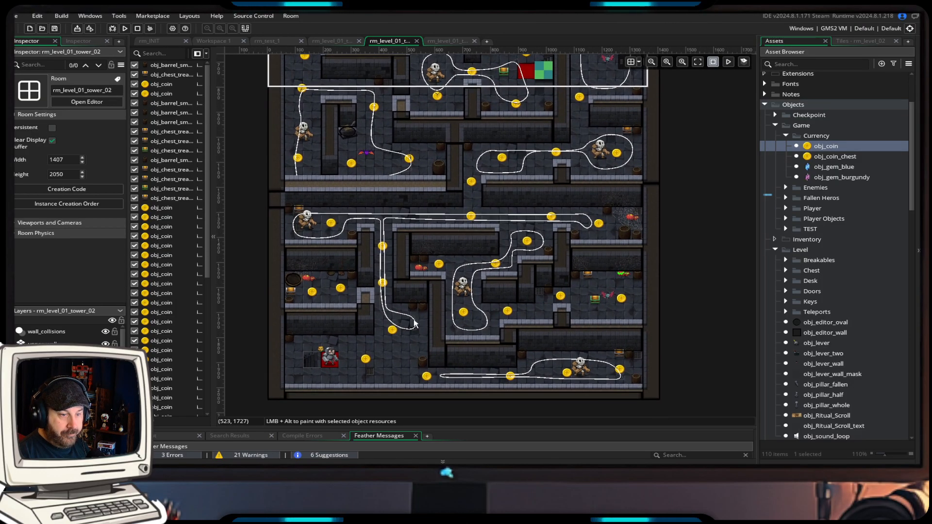
ctrl+scroll(369, 346, up, 3)
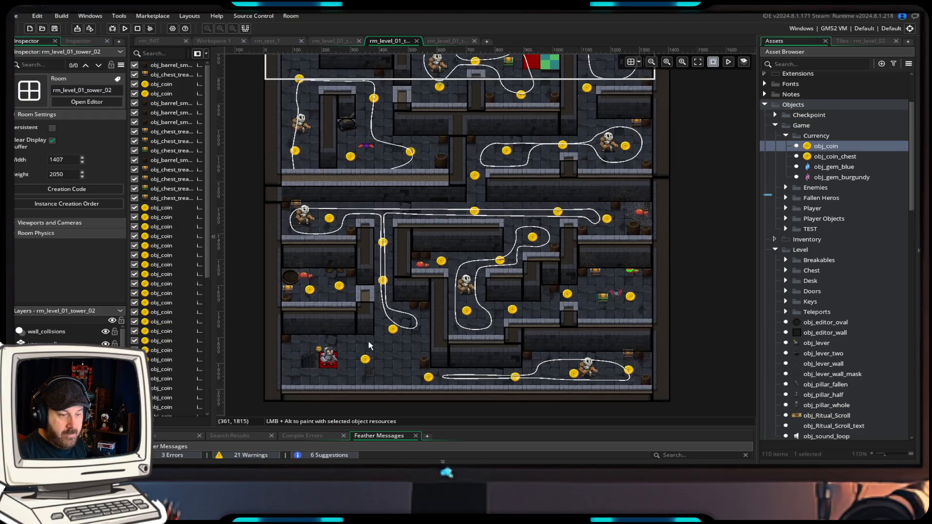
ctrl+scroll(368, 346, up, 3)
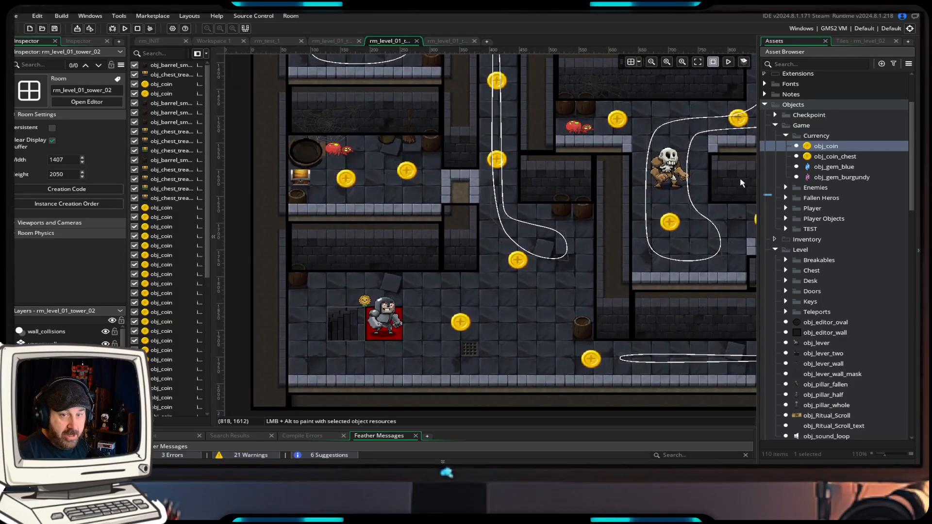
click(775, 115)
click(799, 127)
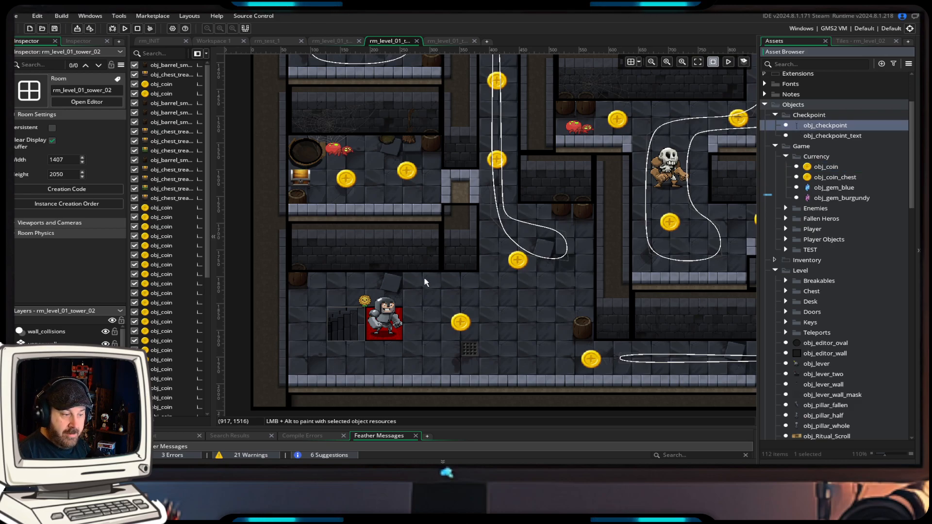
drag(426, 282, 473, 284)
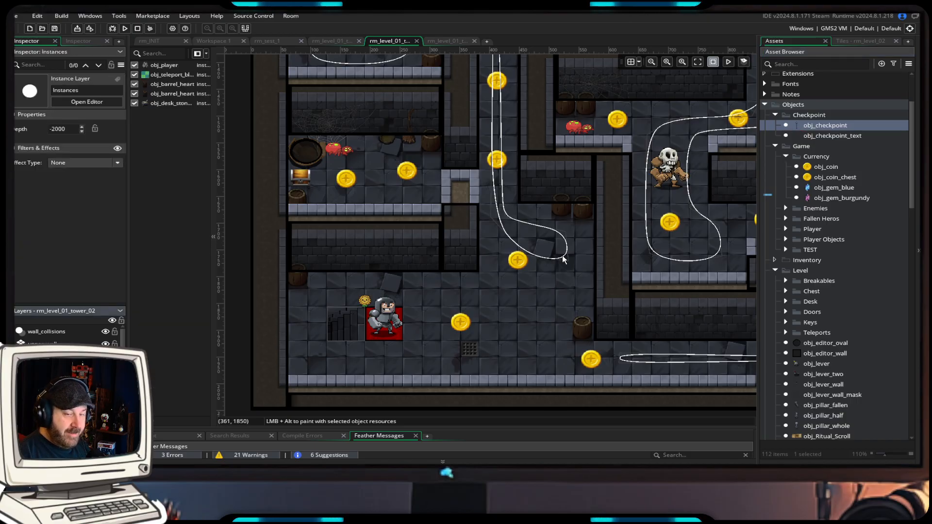
drag(797, 127, 422, 276)
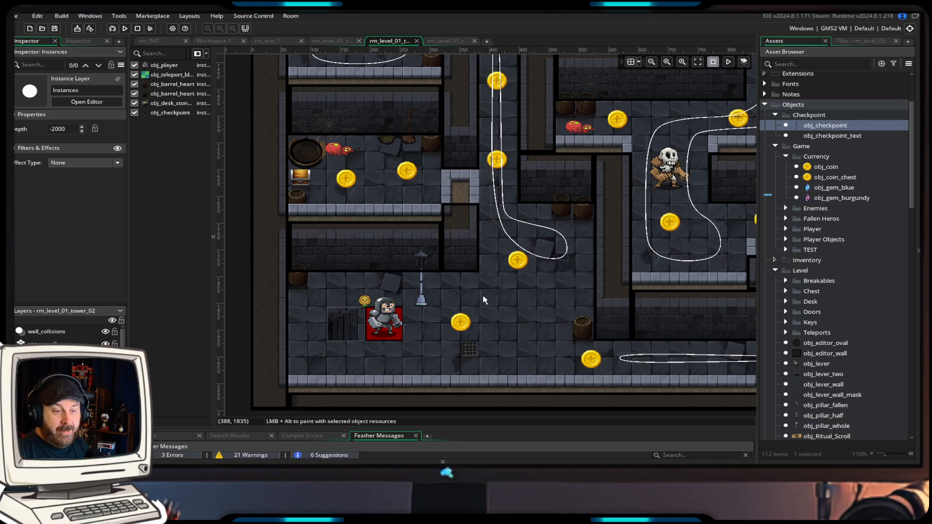
Place an obj_checkpoint lamp post in the northwest starting chamber of rm_level_01_tower_03, east of the player's red tile
ctrl+scroll(483, 299, down, 6)
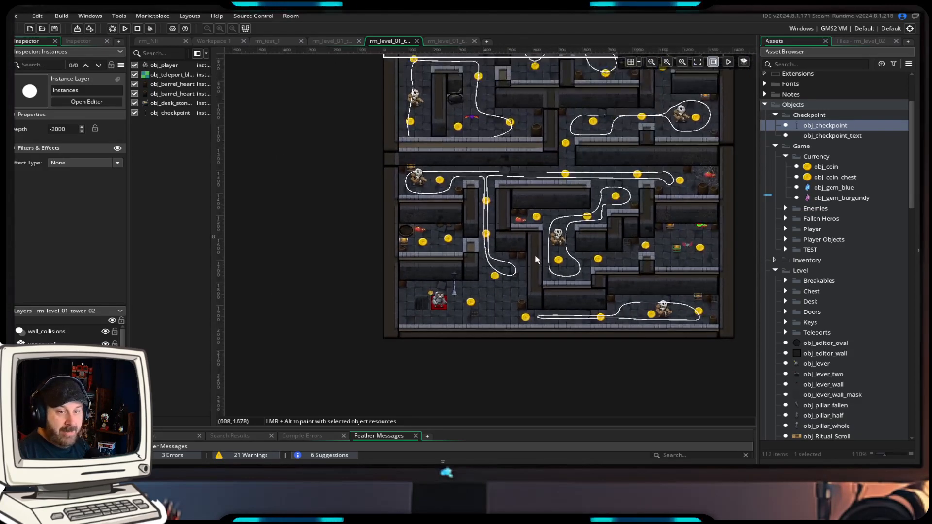
middle_drag(472, 285, 445, 307)
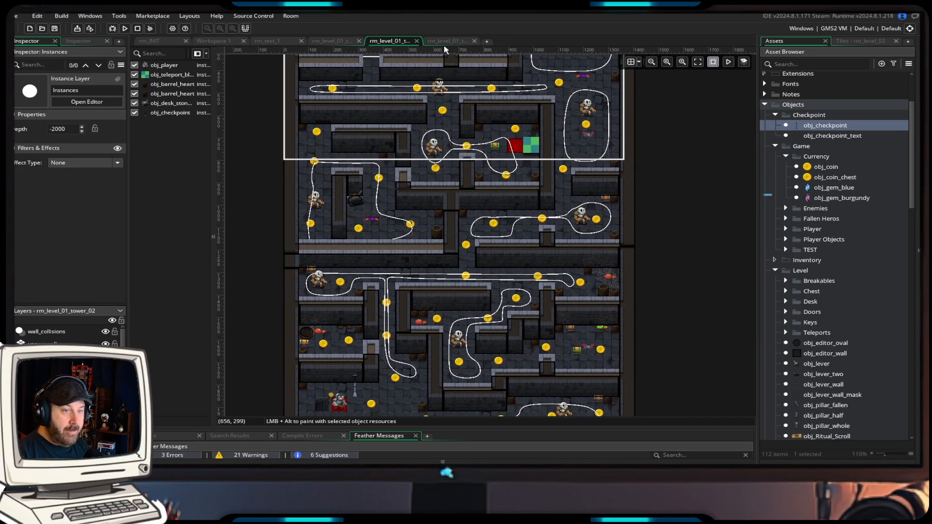
click(444, 41)
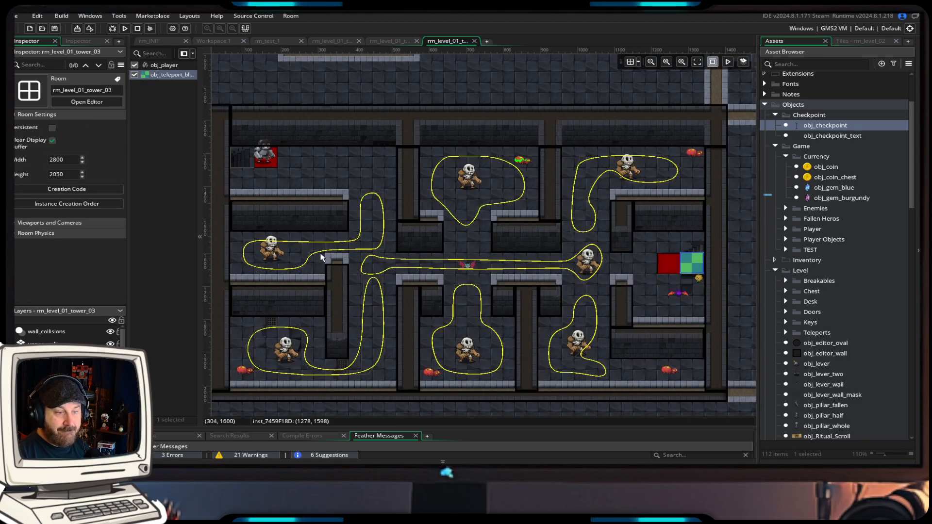
ctrl+scroll(323, 255, up, 5)
middle_drag(322, 224, 373, 340)
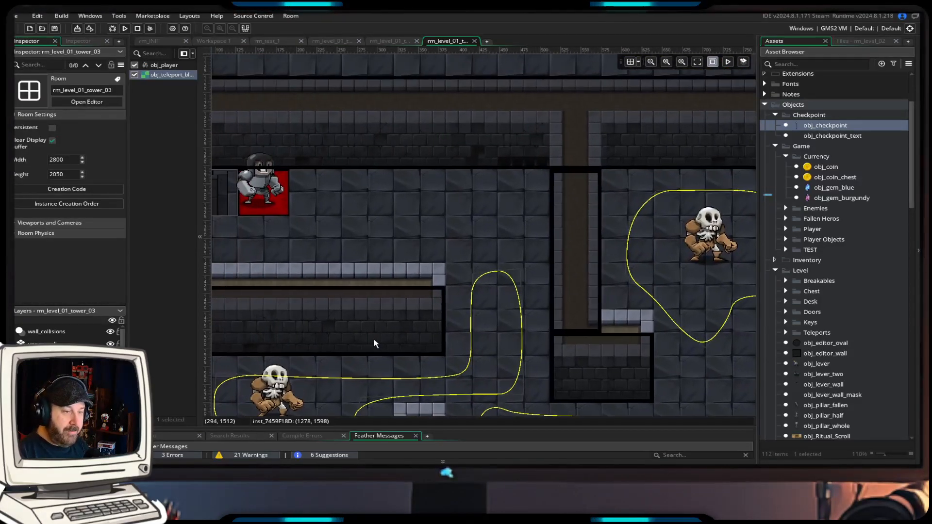
middle_drag(372, 218, 417, 222)
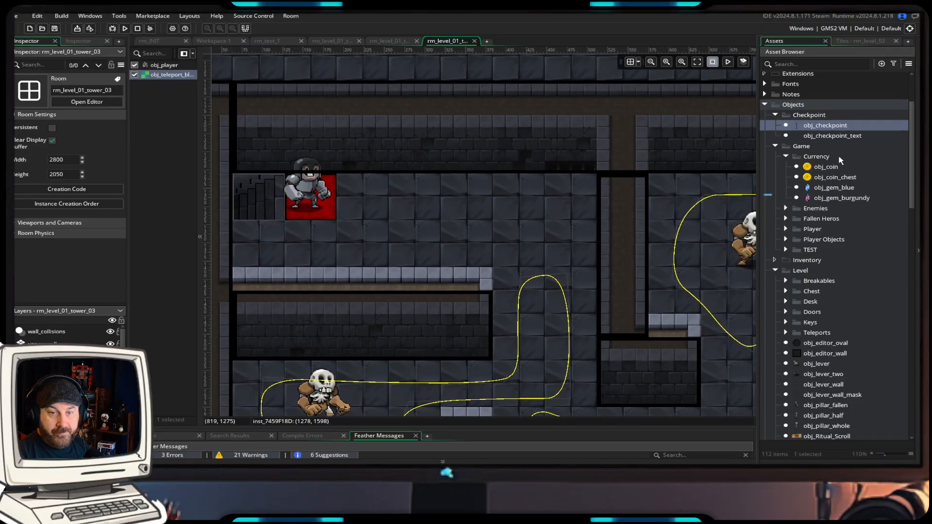
drag(800, 128, 430, 174)
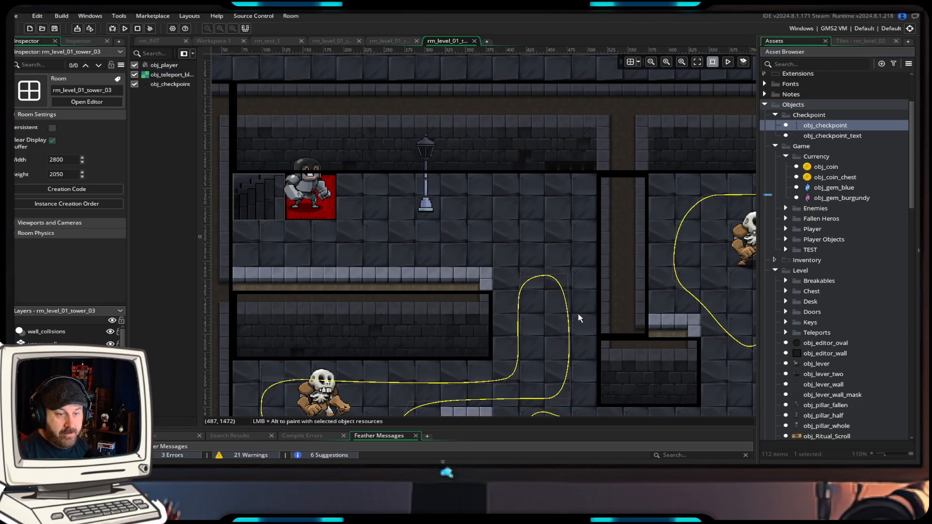
Examine the patrol corridors and instance layers of rm_level_01_tower_03 and check them against rm_level_01_tower_02
ctrl+scroll(579, 314, down, 2)
ctrl+scroll(595, 324, up, 1)
middle_drag(589, 316, 555, 229)
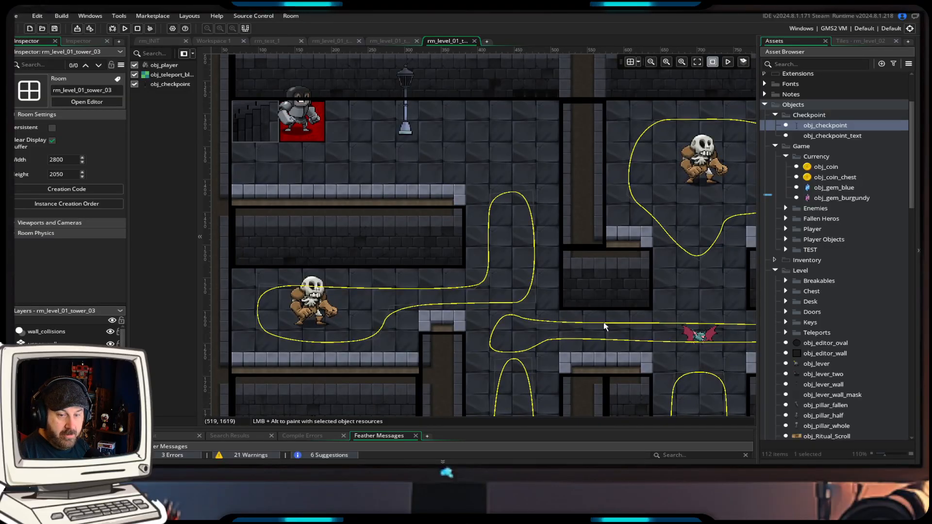
scroll(826, 301, down, 4)
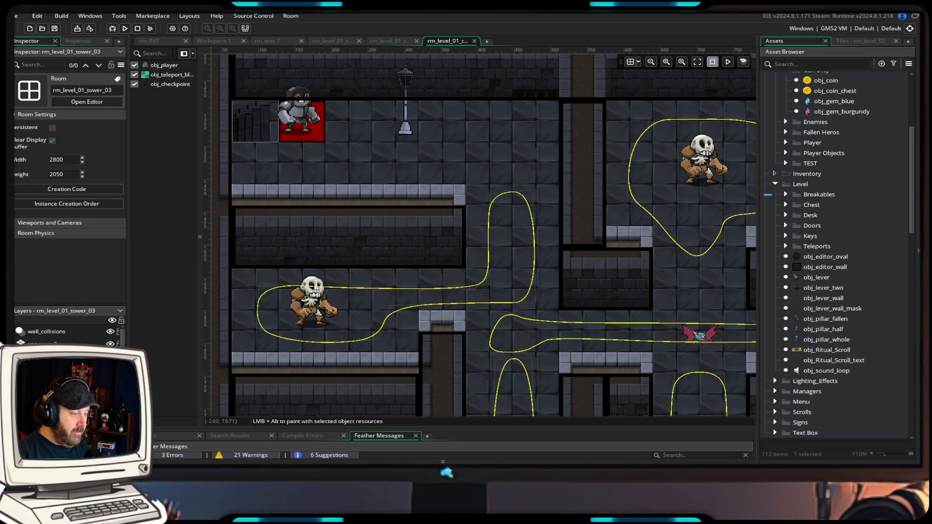
click(32, 360)
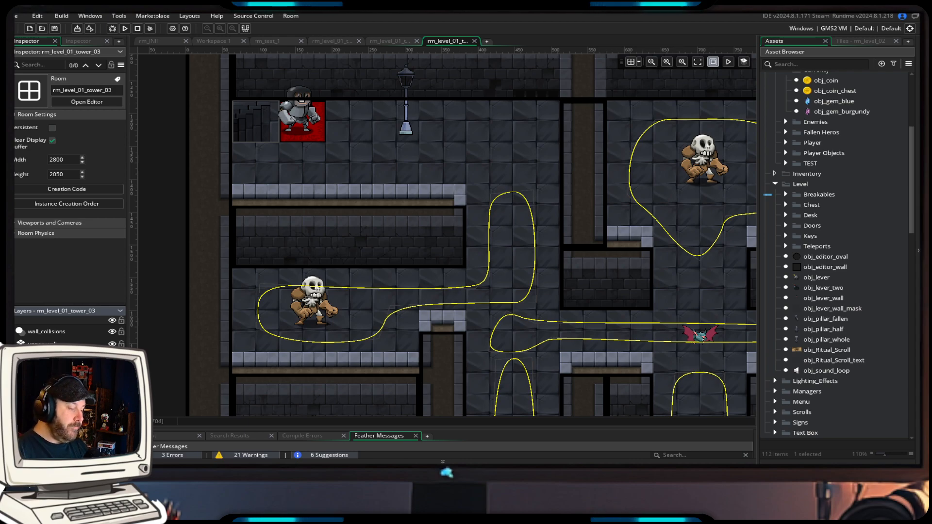
click(46, 379)
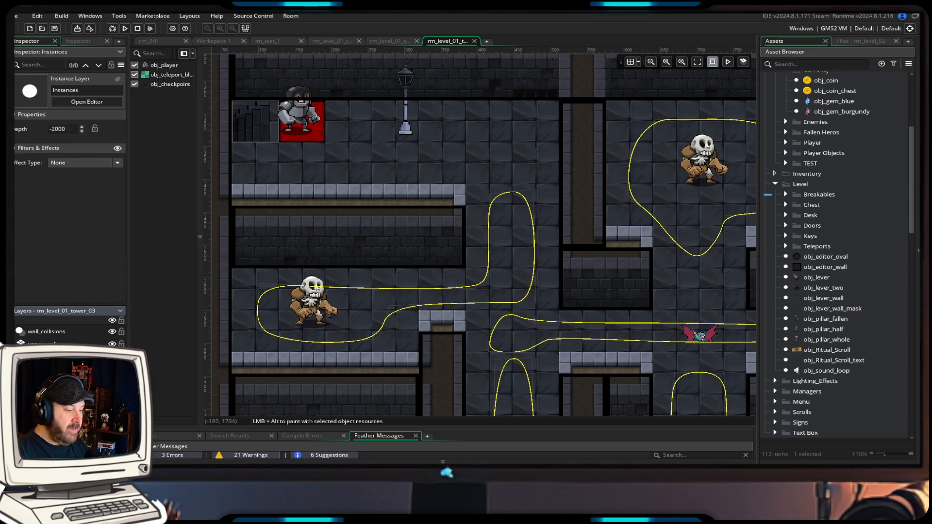
click(388, 41)
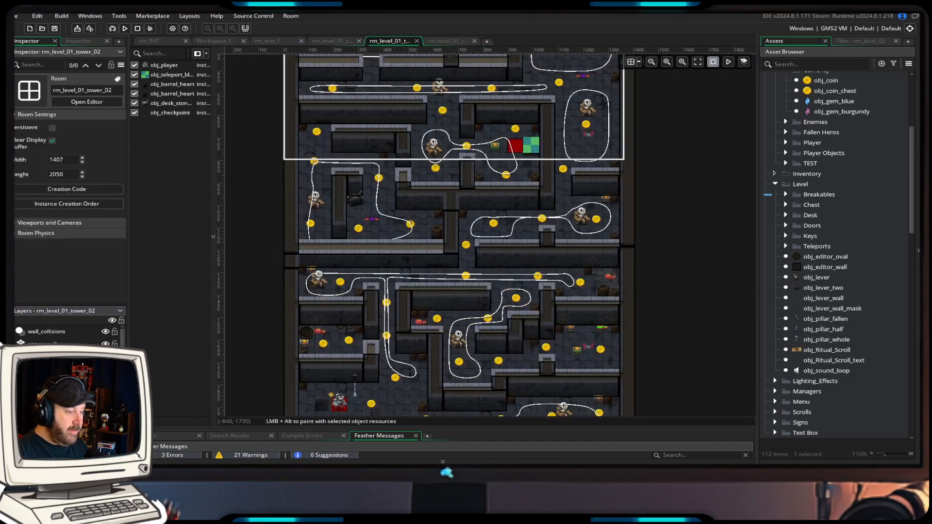
click(445, 42)
Add an instance layer above the baddies layer in rm_level_01_tower_03 and name it Instances_Currency
click(61, 382)
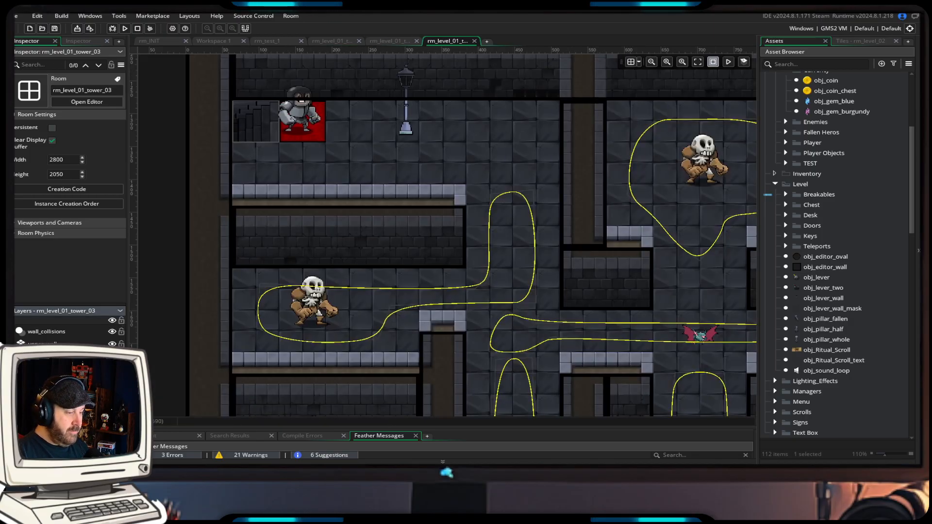
click(93, 391)
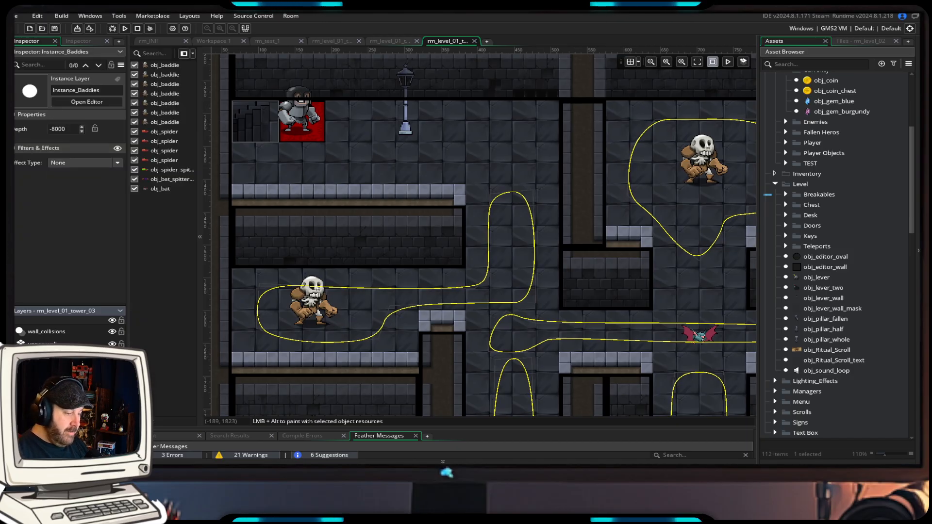
click(30, 453)
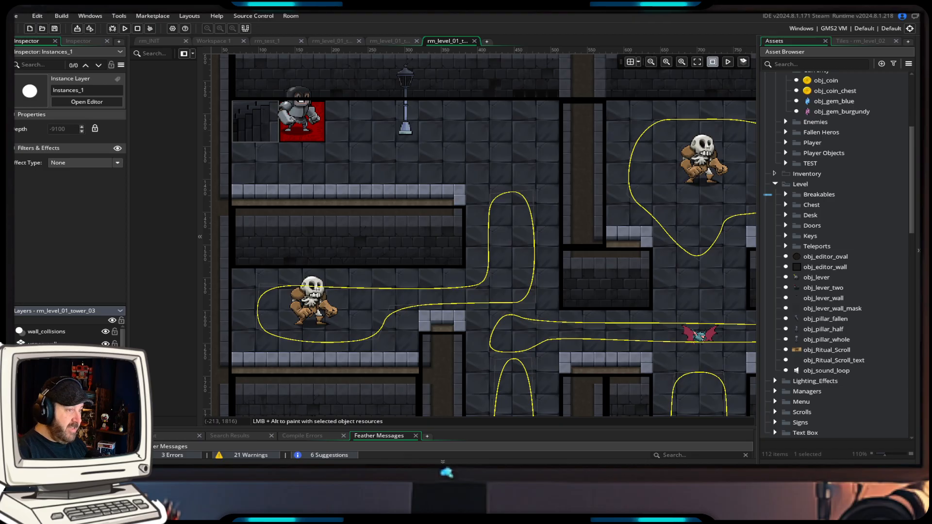
drag(86, 91, 80, 91)
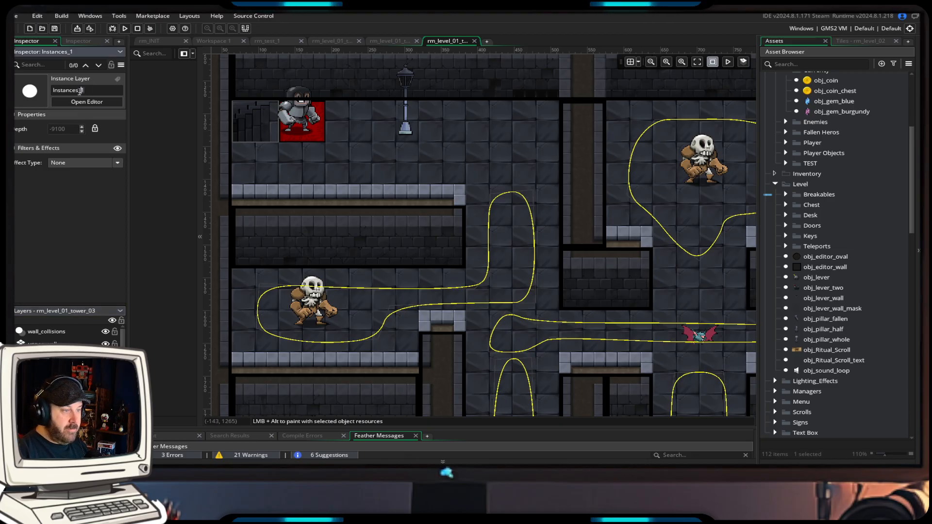
text(Currency)
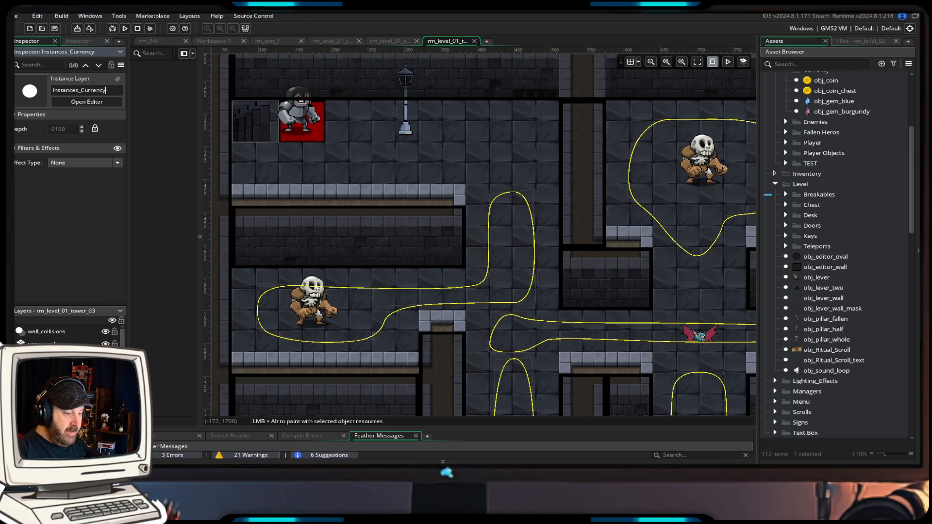
Add another instance layer to rm_level_01_tower_03 and name it Instances_Breakables
click(39, 457)
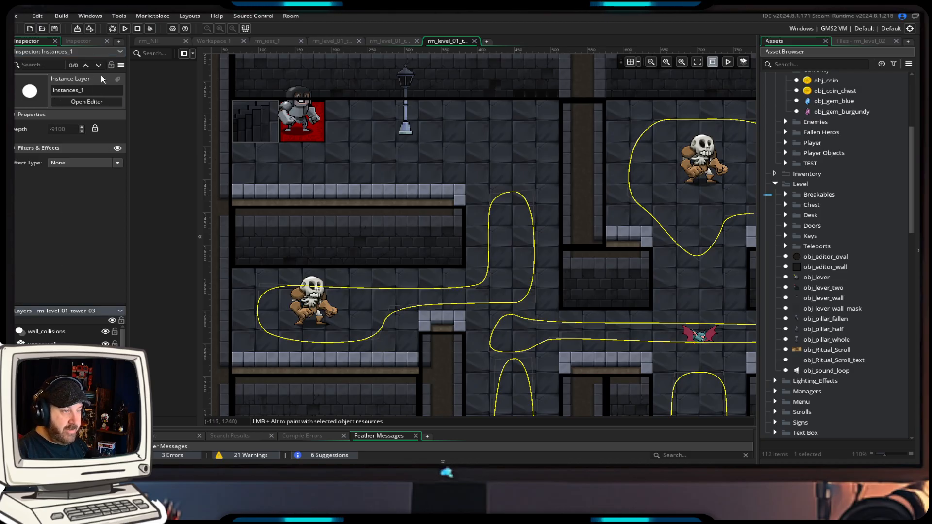
click(85, 90)
key(BackSpace)
text(B)
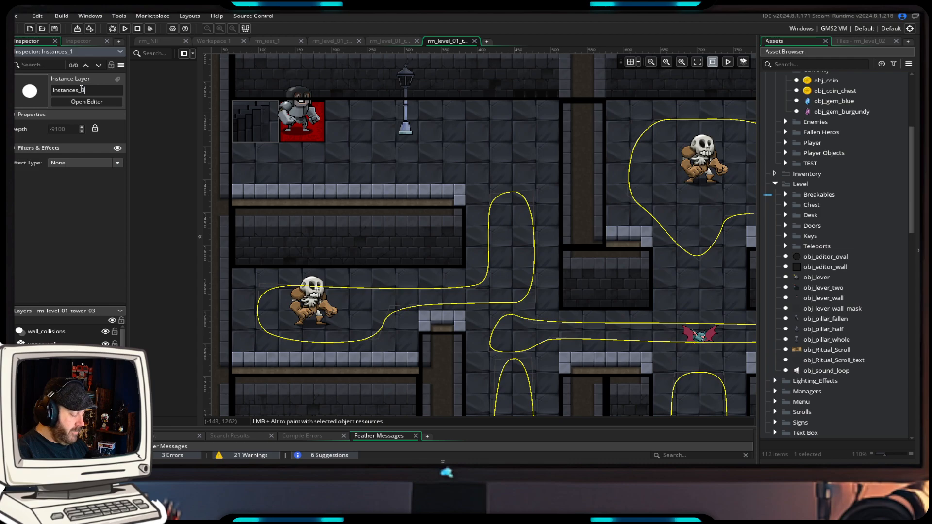
text(reakables)
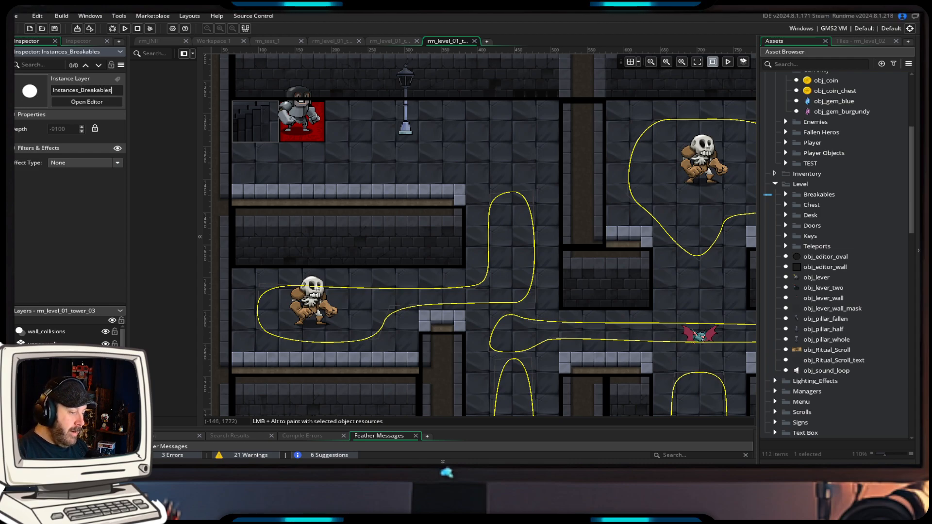
key(Return)
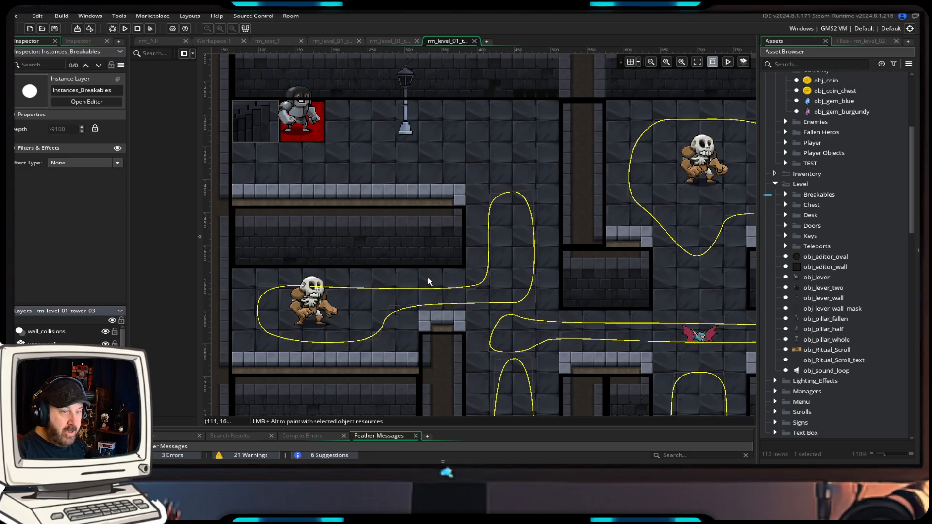
Place two obj_barrel_small instances in the starting chamber of rm_level_01_tower_03, one in its northeast corner and one in its southwest corner
scroll(859, 274, up, 2)
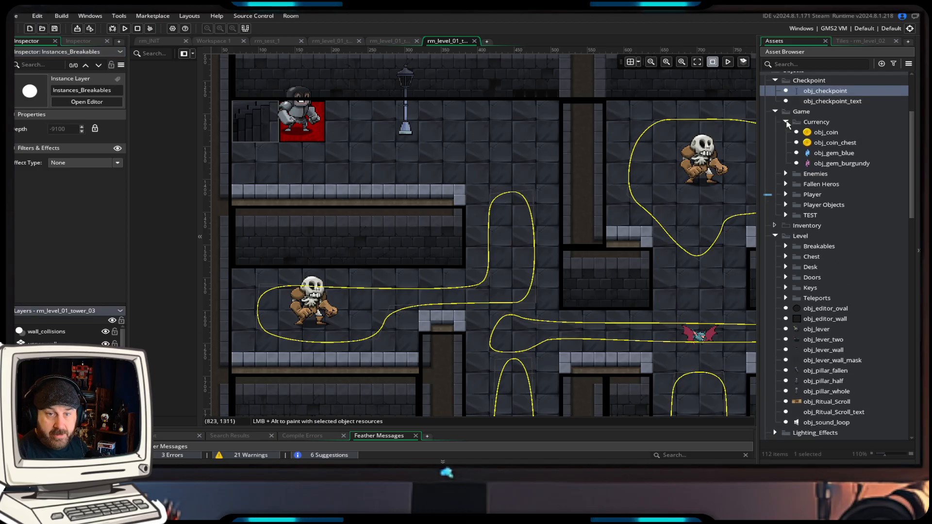
click(787, 123)
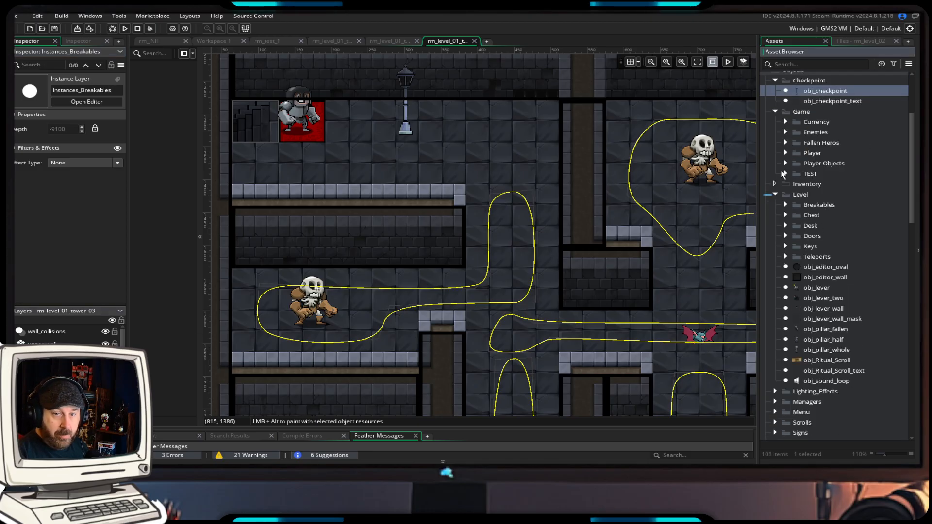
click(776, 112)
click(786, 143)
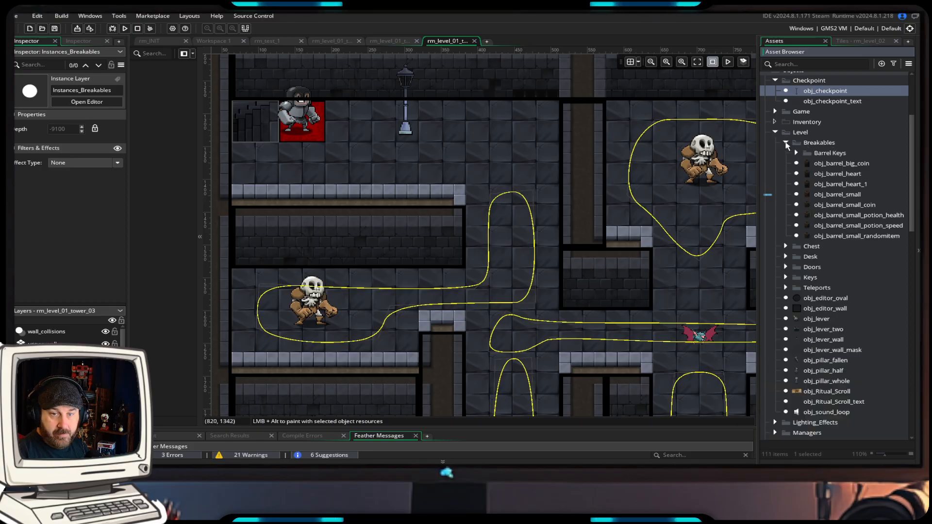
click(817, 206)
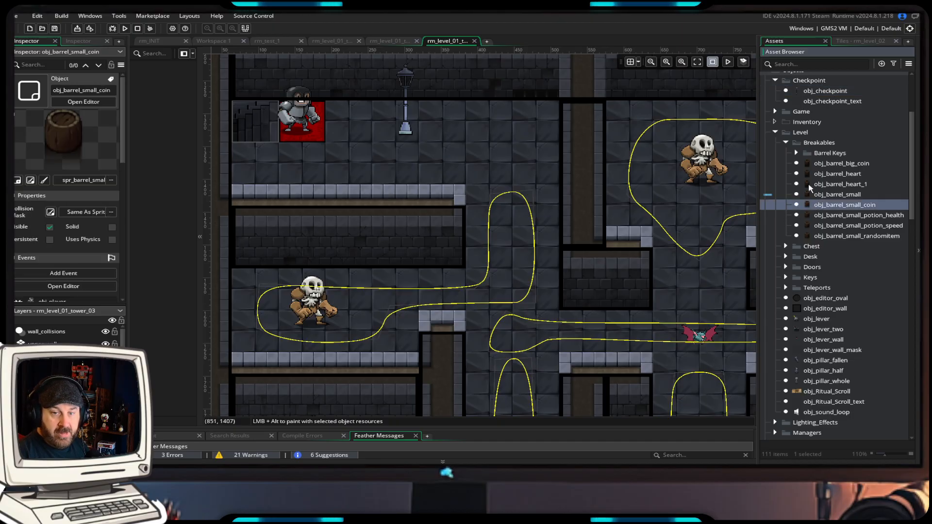
click(808, 195)
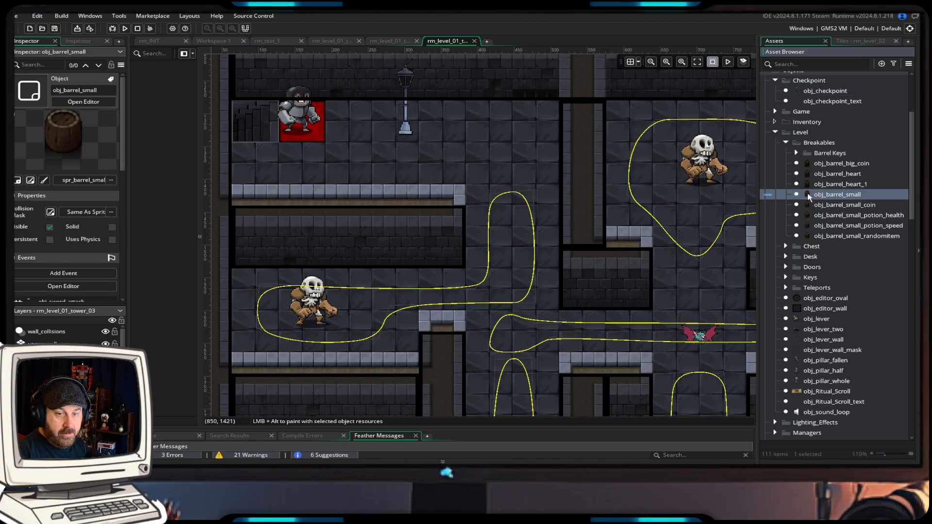
drag(808, 194, 547, 117)
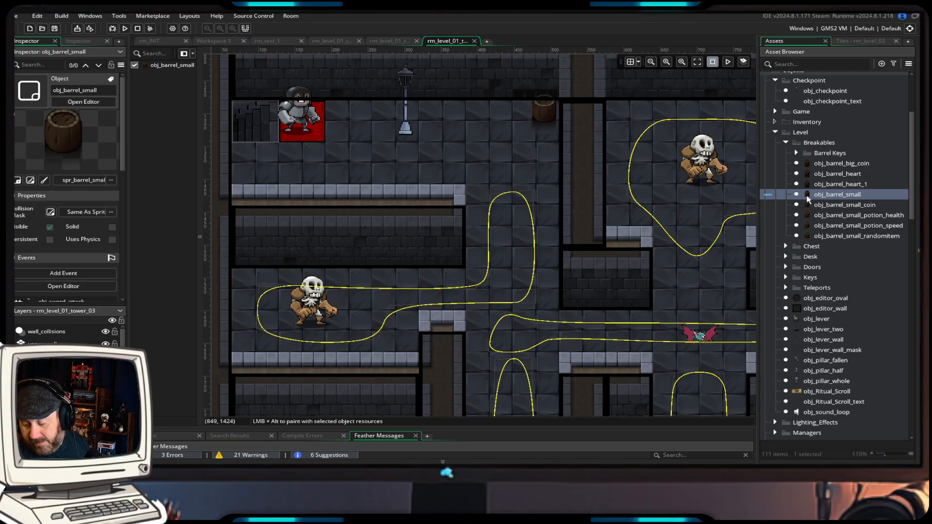
drag(807, 196, 248, 181)
drag(247, 180, 248, 181)
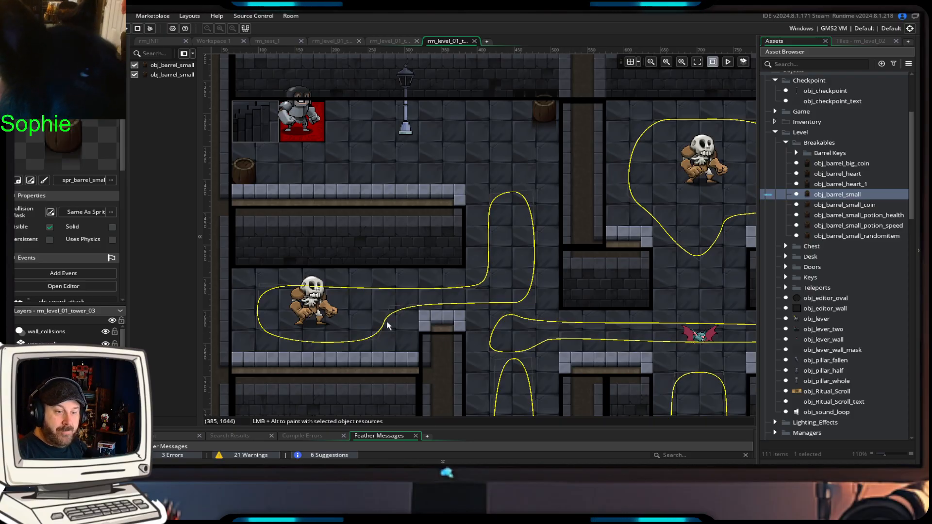
Place obj_barrel_small in the northwest corner of the west skeleton corridor and in the northwest corner of the southwest skeleton chamber
scroll(454, 279, down, 2)
scroll(450, 282, down, 1)
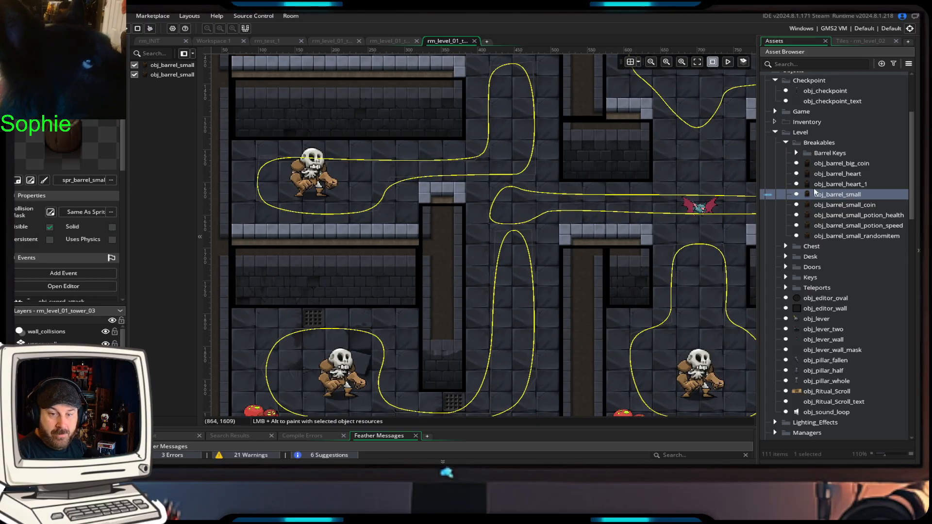
drag(807, 195, 243, 148)
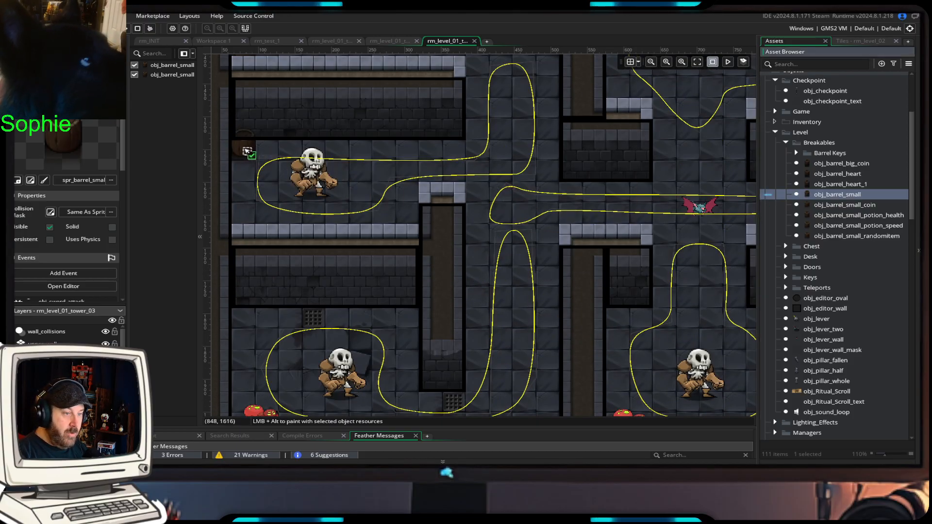
scroll(412, 246, down, 2)
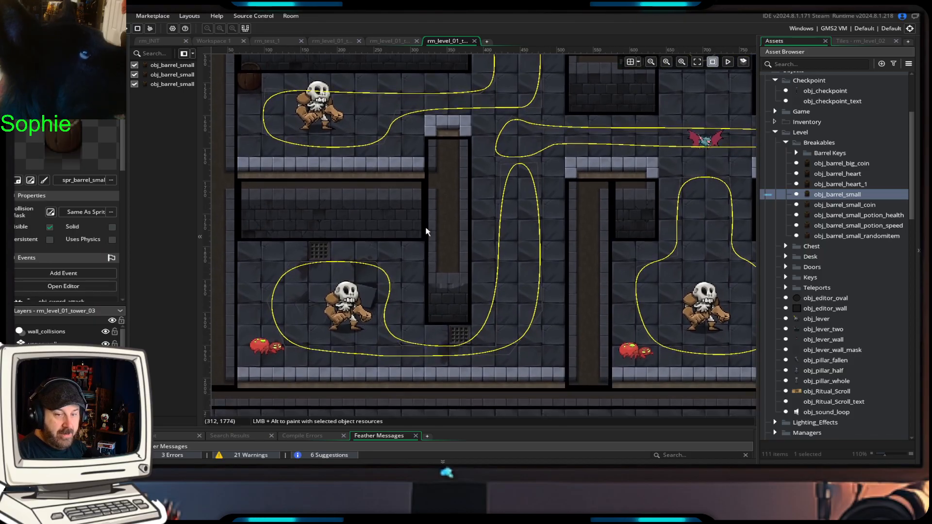
drag(808, 195, 250, 249)
Place obj_barrel_small in the northeast corner of the south-central skeleton chamber and in the southwest corner of the north-central chamber
middle_drag(534, 325, 339, 309)
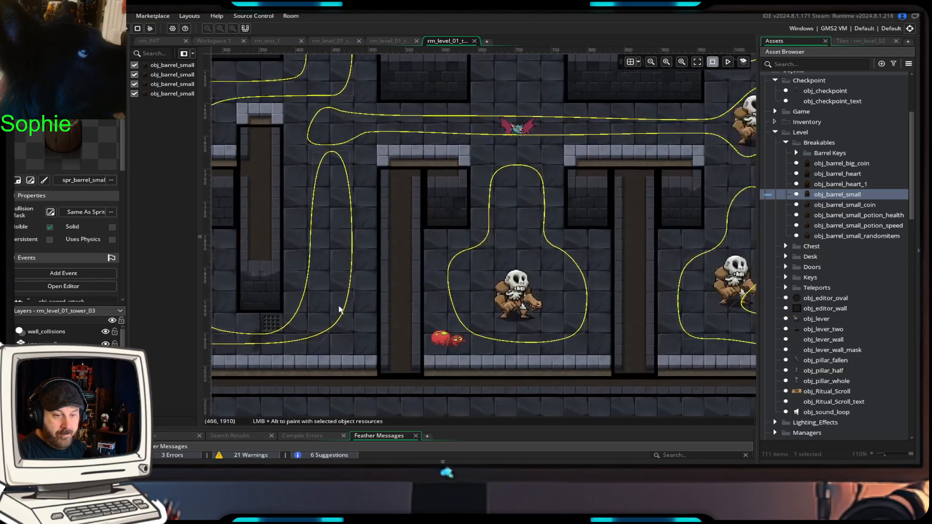
drag(807, 196, 592, 239)
middle_drag(653, 296, 551, 414)
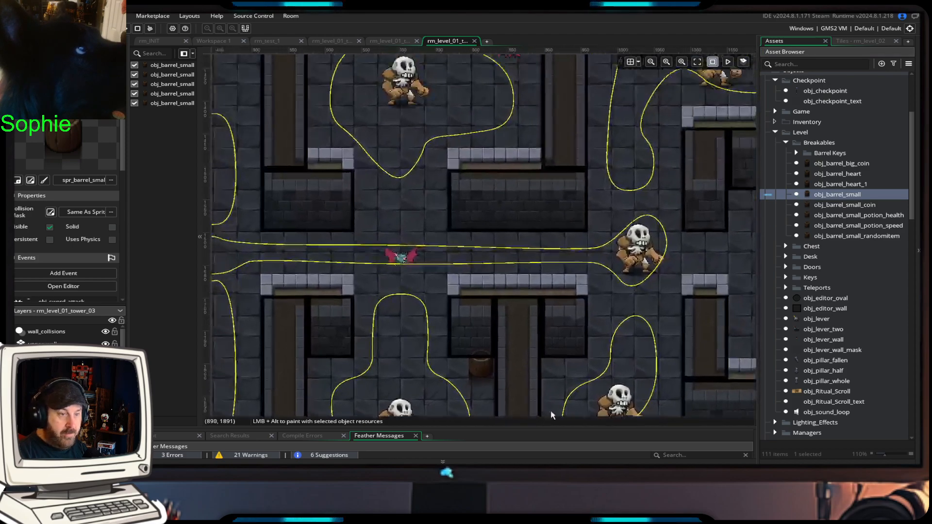
middle_drag(560, 232, 561, 302)
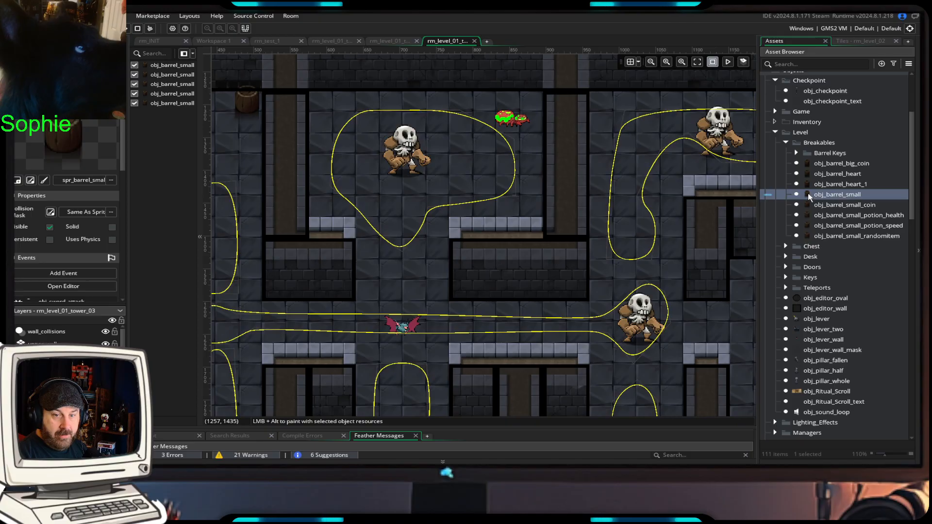
drag(809, 193, 323, 217)
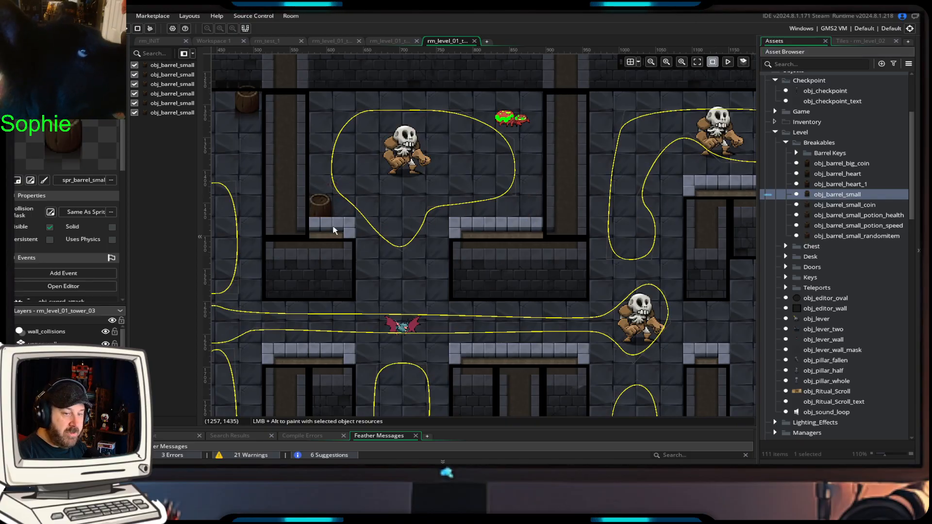
Examine the green-marked spider in the north-central chamber up close and compare it with the plain red spider in the northeast chamber
ctrl+scroll(544, 275, down, 3)
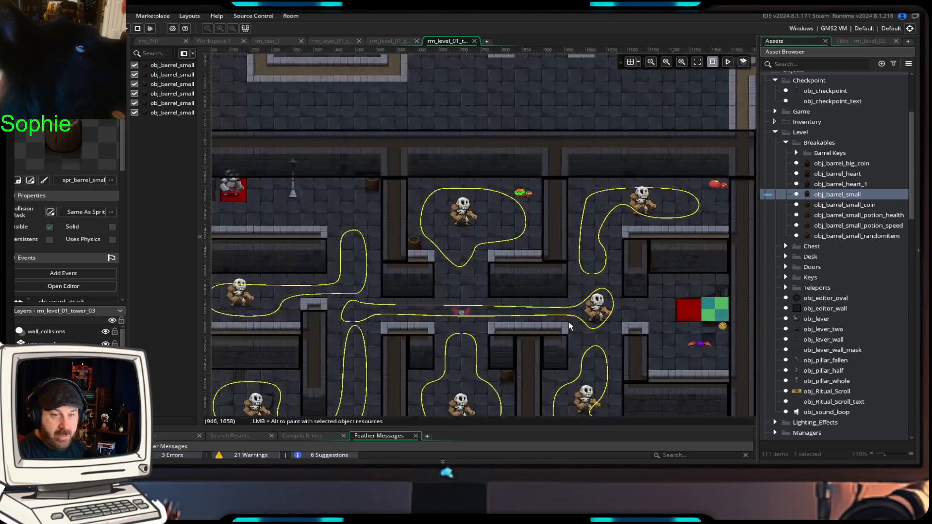
middle_drag(566, 328, 539, 222)
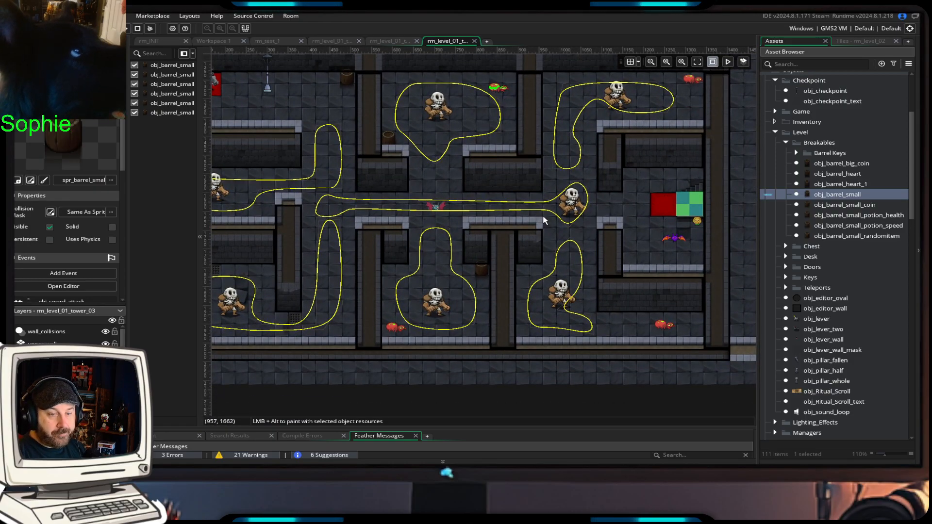
ctrl+scroll(509, 124, up, 6)
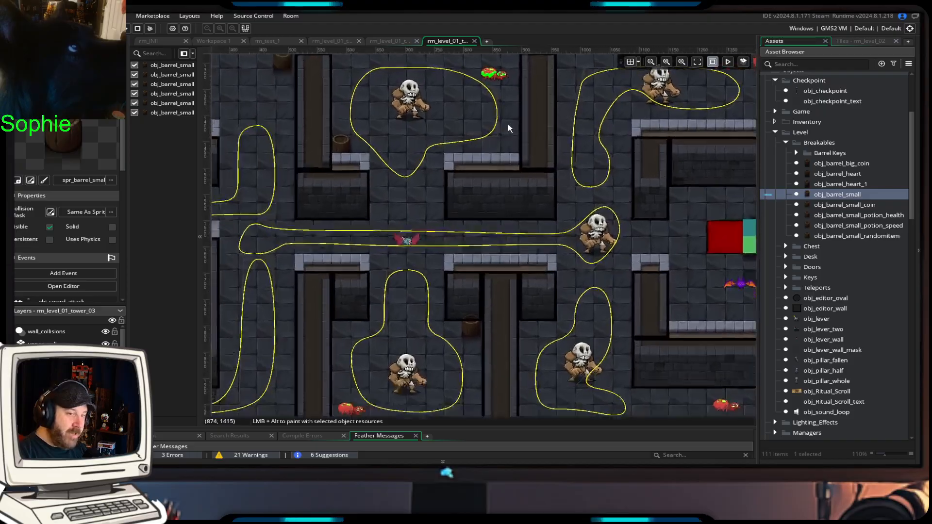
middle_drag(497, 182, 493, 392)
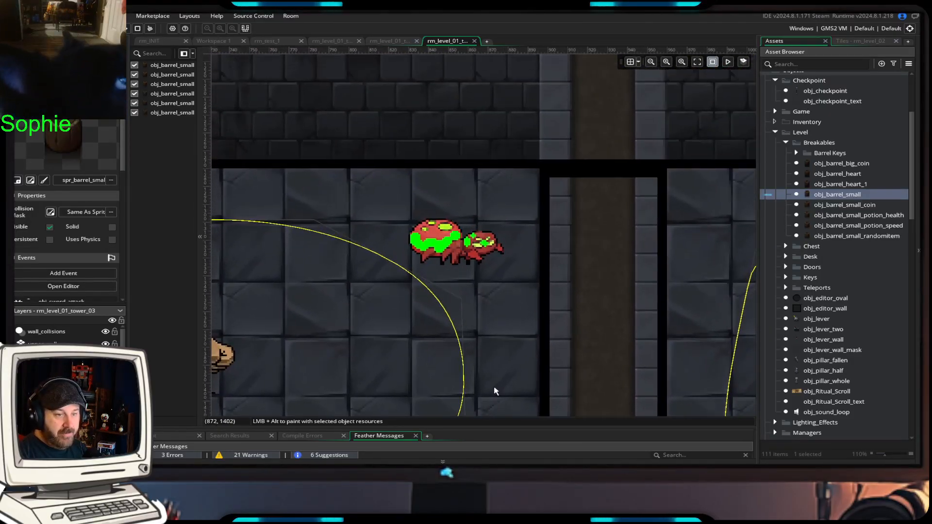
ctrl+scroll(485, 266, up, 3)
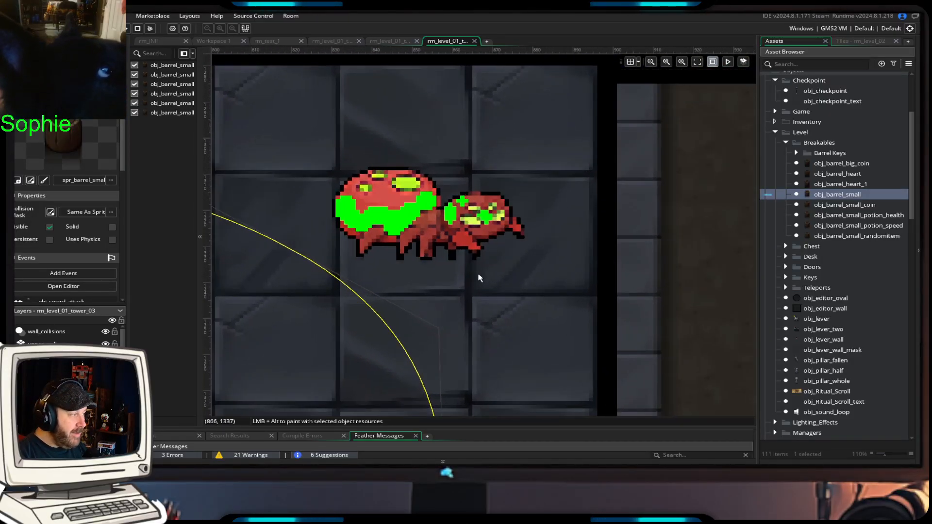
ctrl+scroll(476, 278, down, 1)
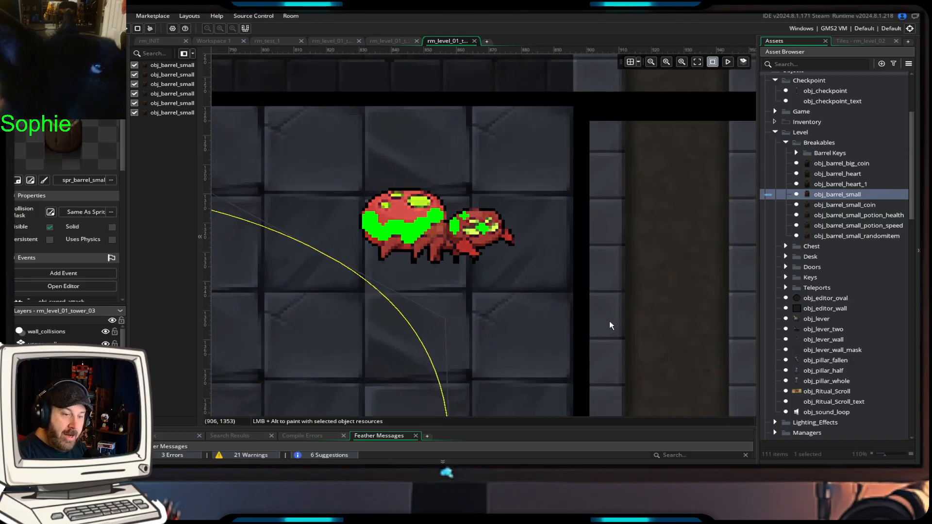
middle_drag(610, 322, 512, 321)
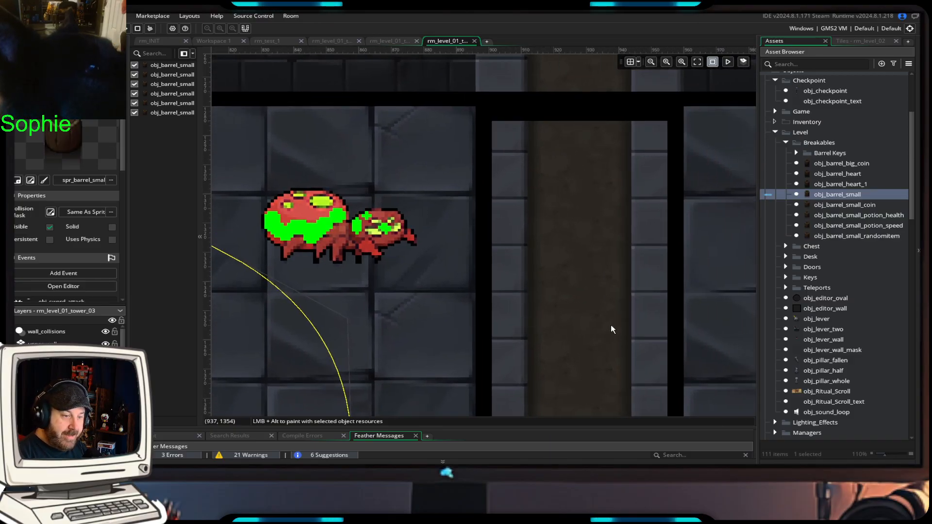
ctrl+scroll(611, 325, down, 3)
middle_drag(709, 324, 367, 277)
middle_drag(580, 289, 365, 269)
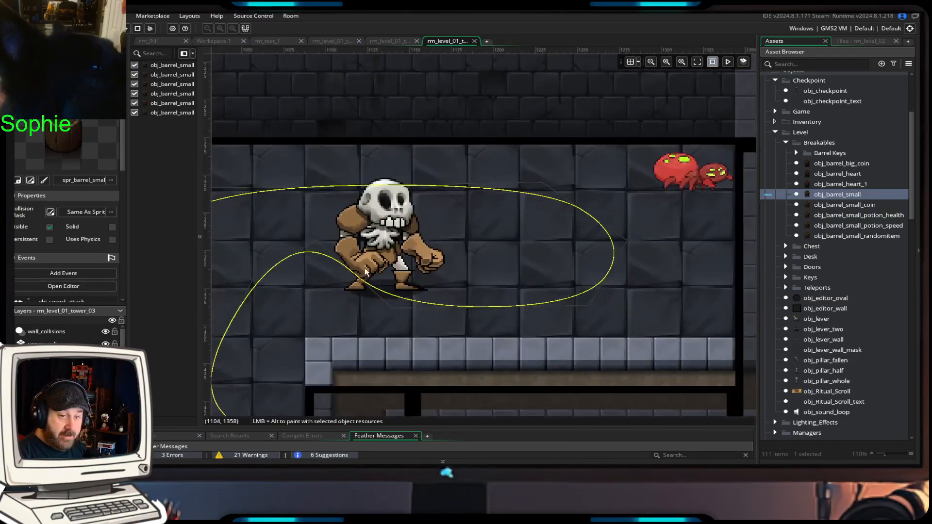
middle_drag(535, 279, 298, 307)
ctrl+scroll(458, 220, up, 3)
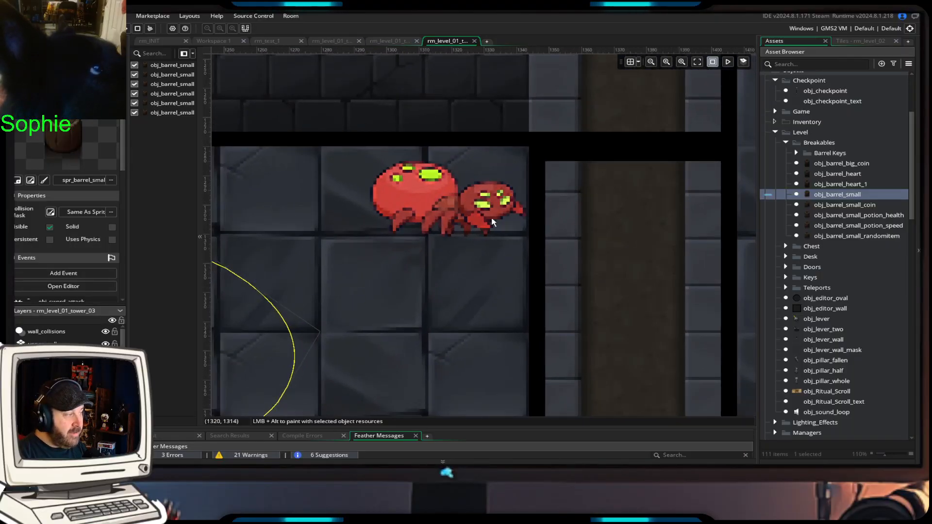
ctrl+scroll(380, 288, down, 5)
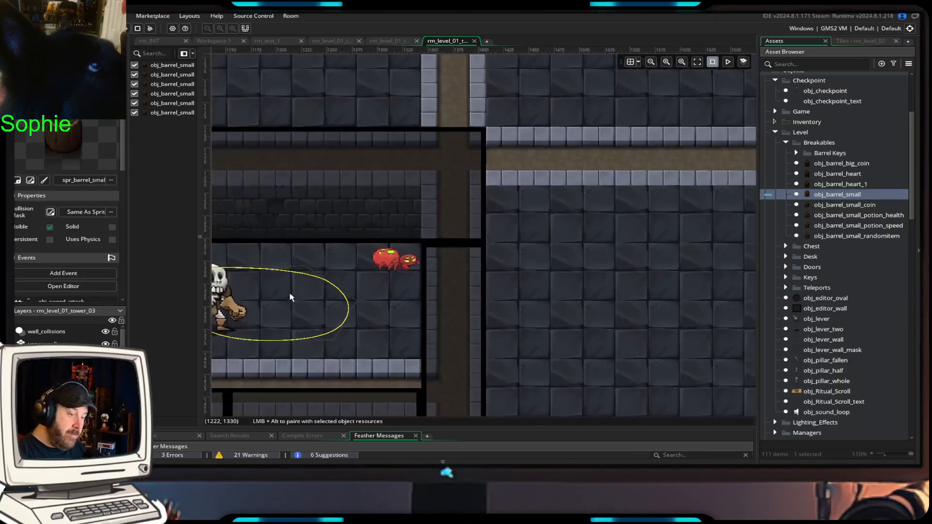
middle_drag(290, 295, 639, 268)
middle_drag(372, 275, 539, 253)
ctrl+scroll(387, 218, up, 4)
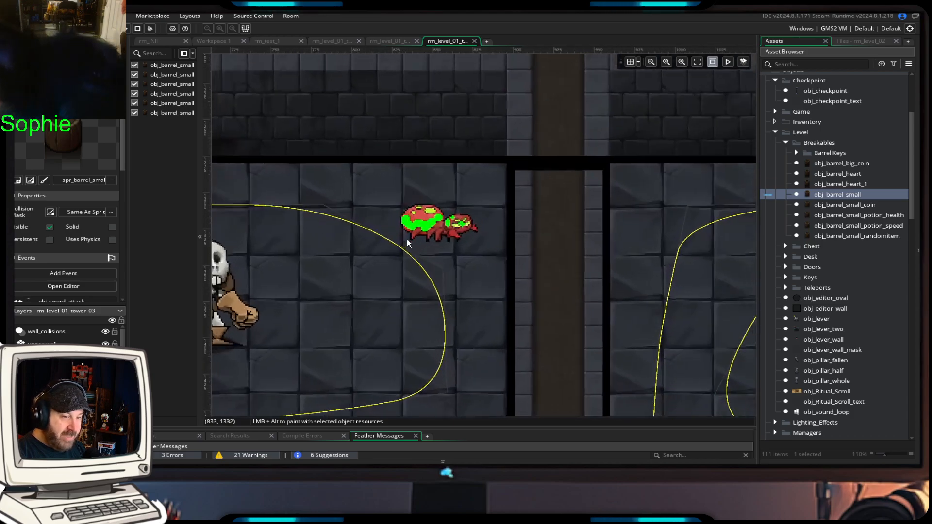
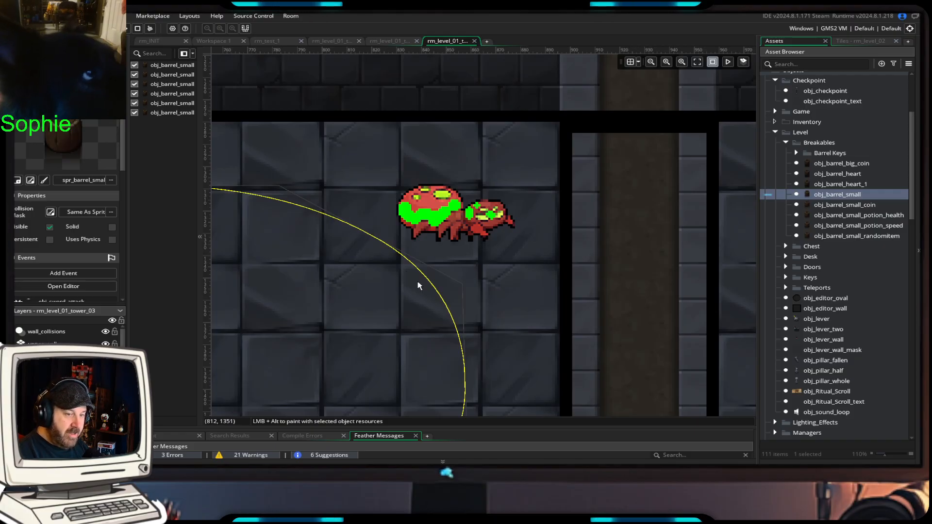
Place two obj_barrel_small instances in the northeast skeleton chamber, one in its northwest corner and one in its southeast corner
ctrl+scroll(428, 272, down, 3)
ctrl+scroll(416, 340, down, 2)
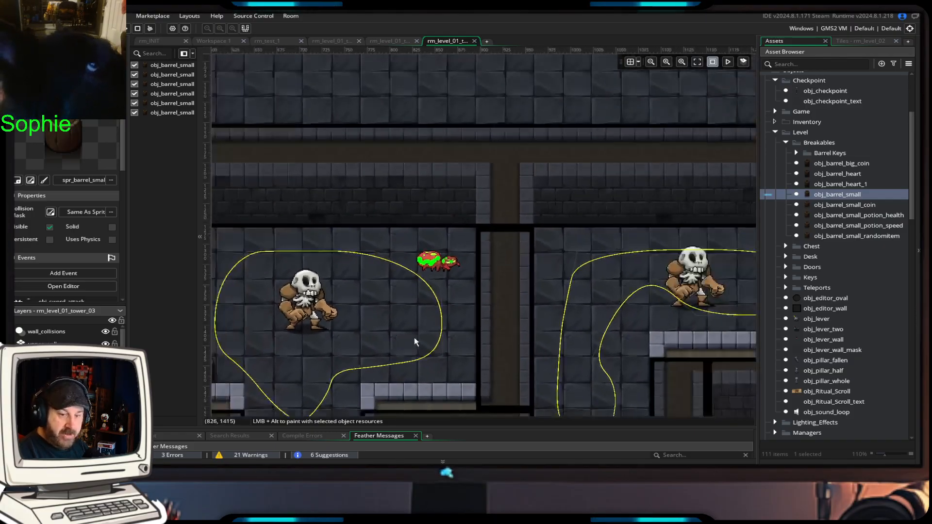
middle_drag(415, 340, 597, 192)
middle_drag(440, 291, 311, 316)
middle_drag(514, 287, 298, 295)
drag(812, 194, 357, 137)
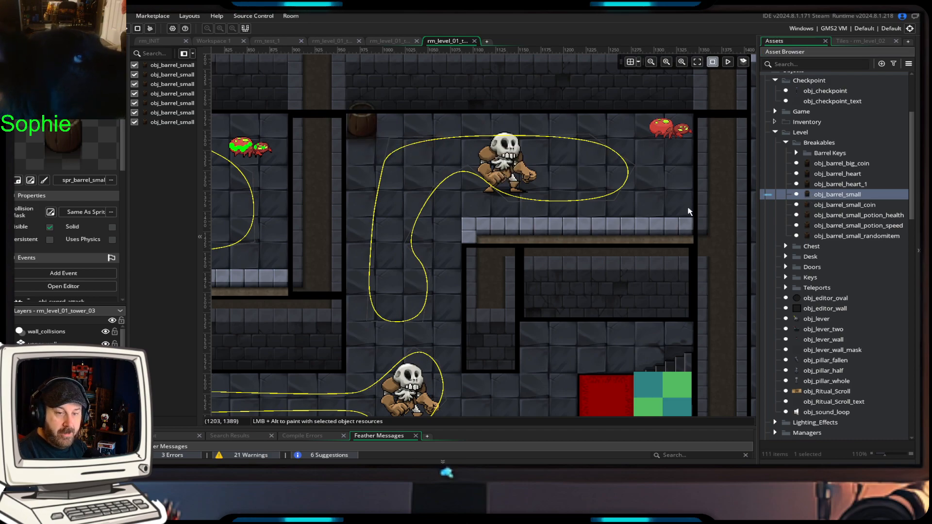
drag(808, 194, 678, 216)
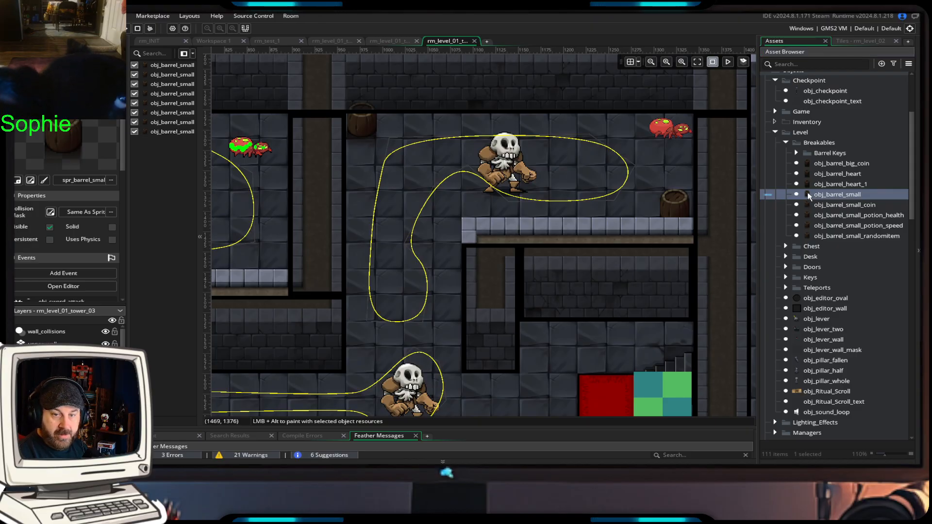
Place obj_barrel_small in the northwest and southwest corners of the exit chamber, and in the northwest and far northeast corners of the southeast skeleton chamber
drag(809, 195, 534, 337)
scroll(508, 387, down, 5)
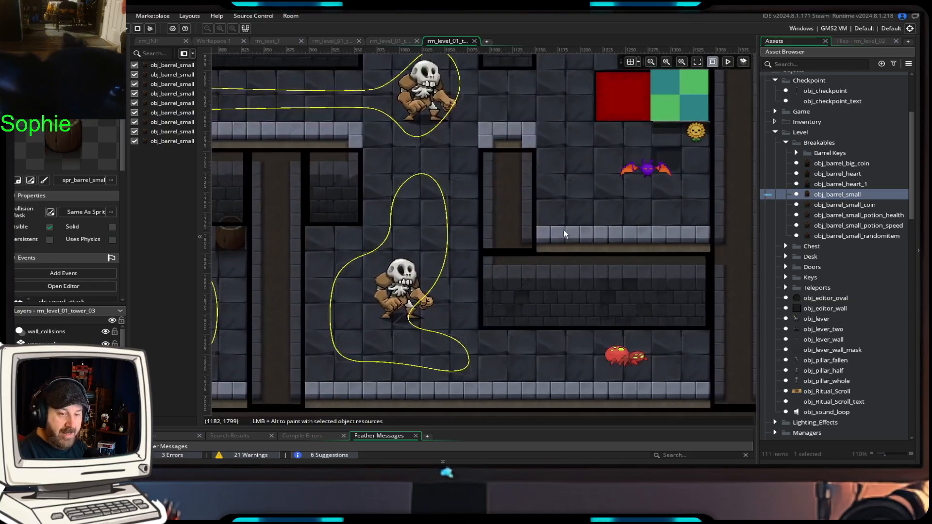
drag(809, 196, 554, 222)
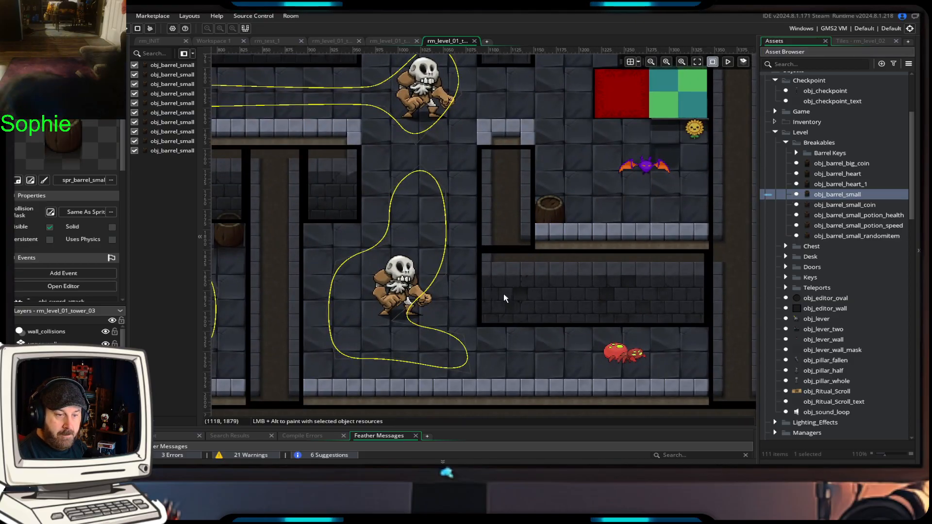
drag(812, 195, 318, 245)
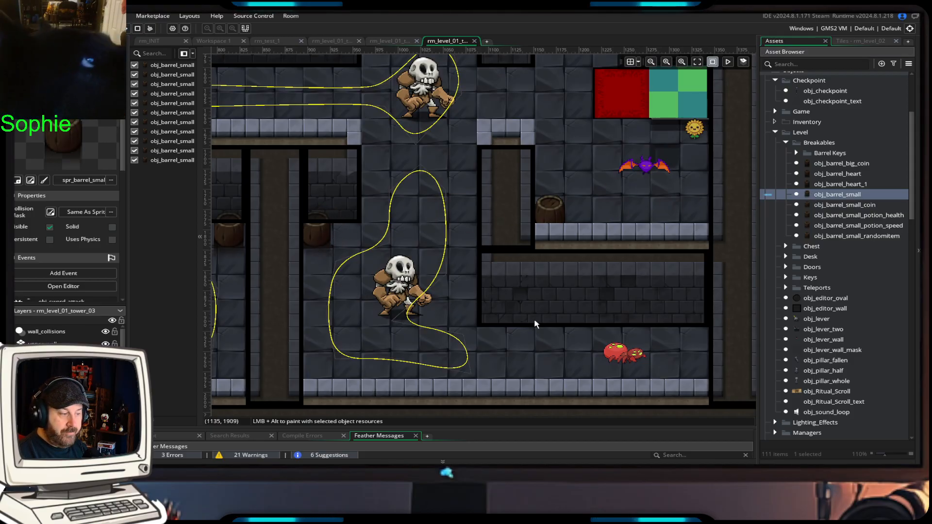
drag(810, 196, 698, 343)
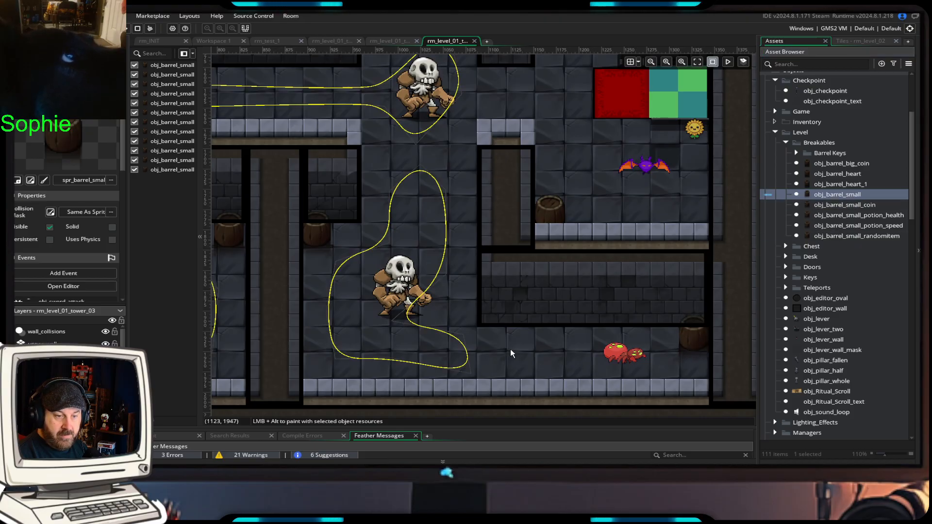
Place obj_barrel_small_coin on a separate, empty instance layer, against the starting chamber's north wall just east of the lamp post
ctrl+scroll(506, 350, down, 5)
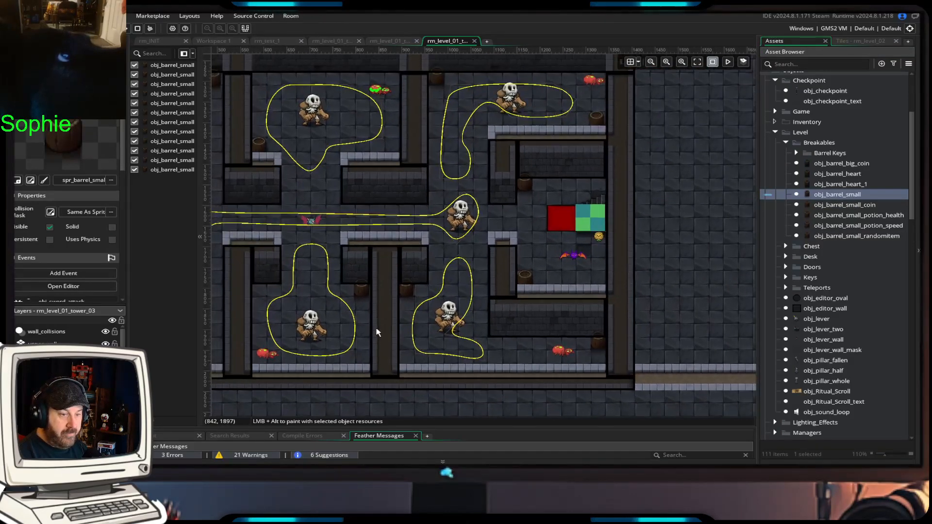
ctrl+scroll(373, 329, down, 1)
middle_drag(362, 326, 525, 316)
ctrl+scroll(515, 308, up, 2)
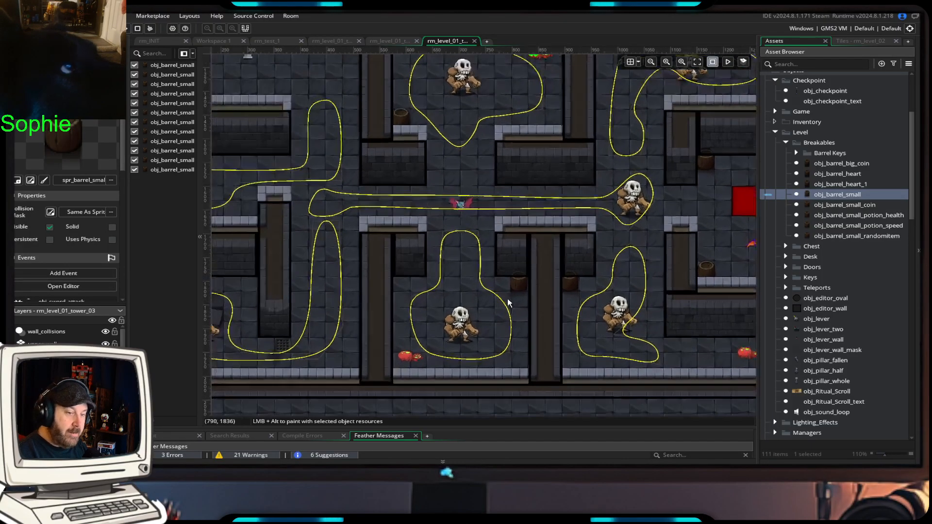
middle_drag(386, 235, 522, 331)
ctrl+scroll(430, 206, up, 2)
ctrl+scroll(470, 233, up, 1)
middle_drag(423, 208, 593, 291)
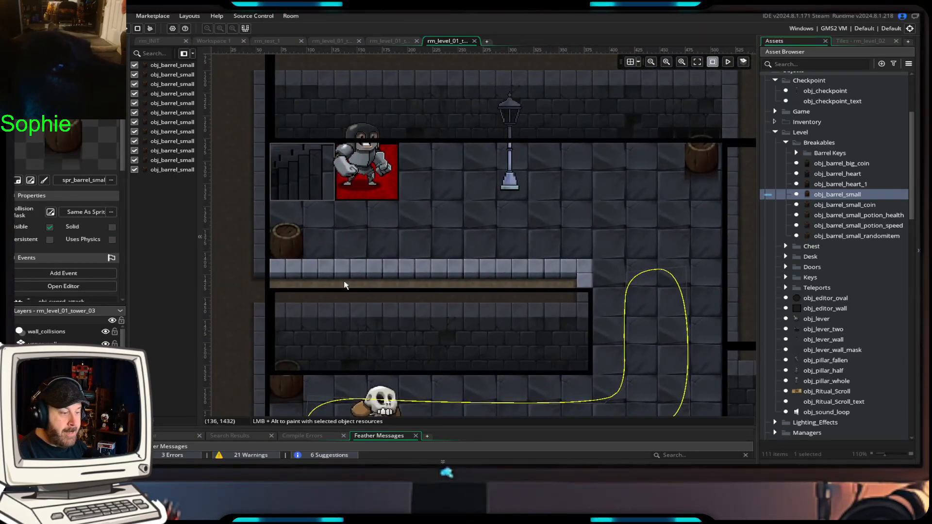
click(66, 421)
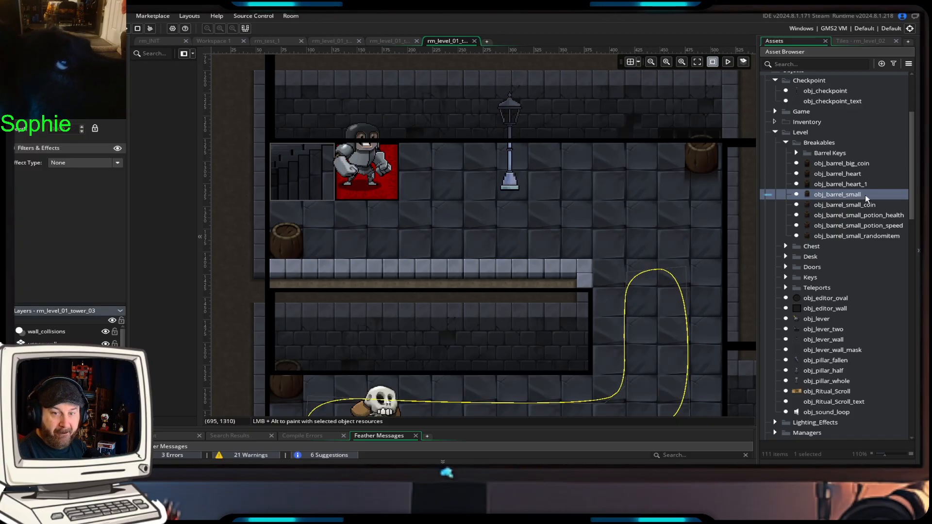
click(808, 205)
drag(809, 205, 574, 157)
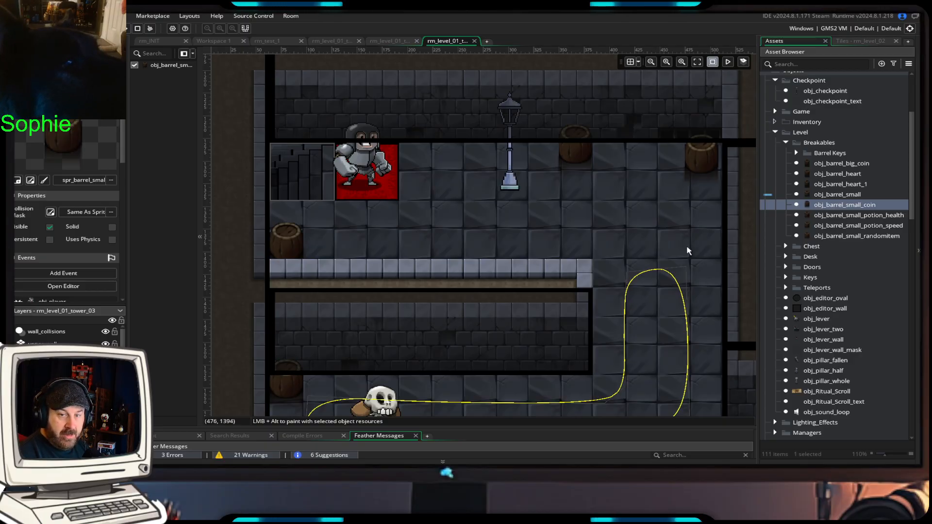
Check which sprite obj_barrel_heart_1 uses and close its object editor
click(807, 186)
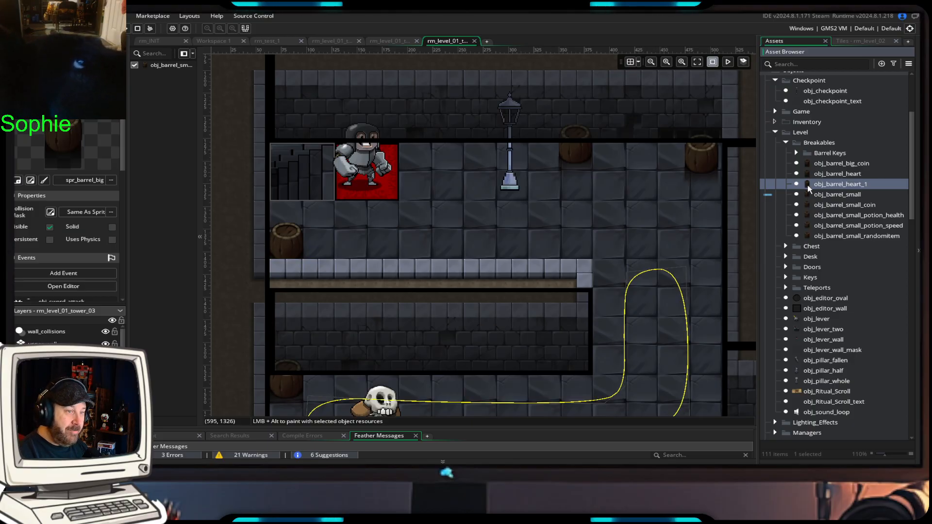
double_click(809, 186)
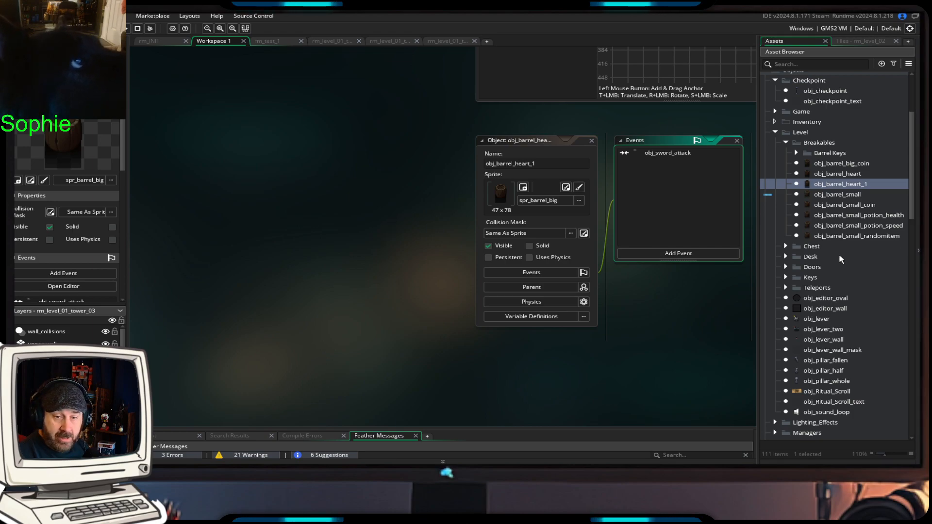
scroll(842, 260, down, 12)
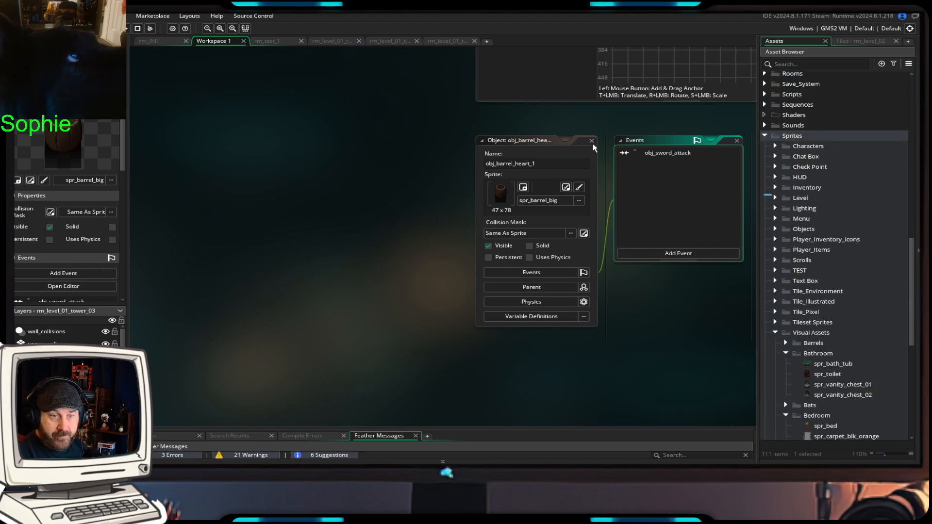
click(592, 141)
Open spr_barrel_big from the Barrels folder of the Visual Assets sprites for image editing
scroll(863, 284, down, 1)
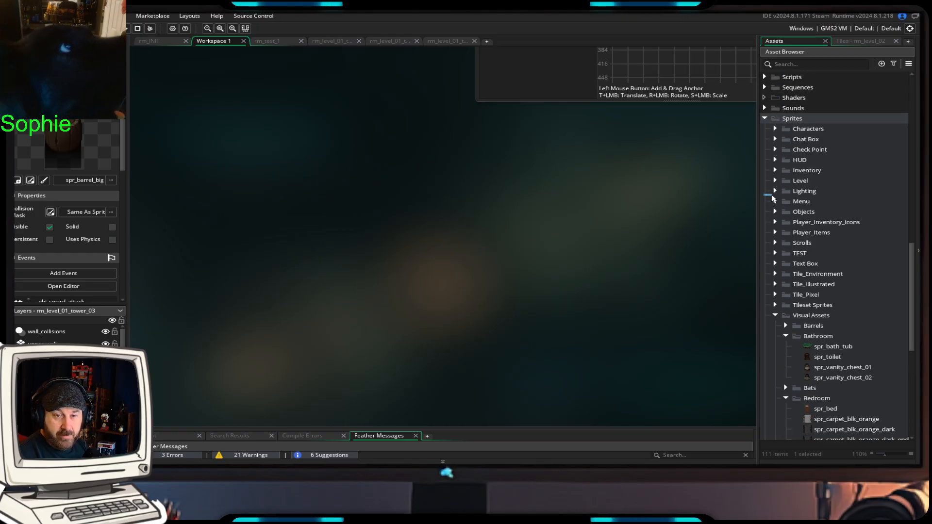
click(775, 212)
click(776, 212)
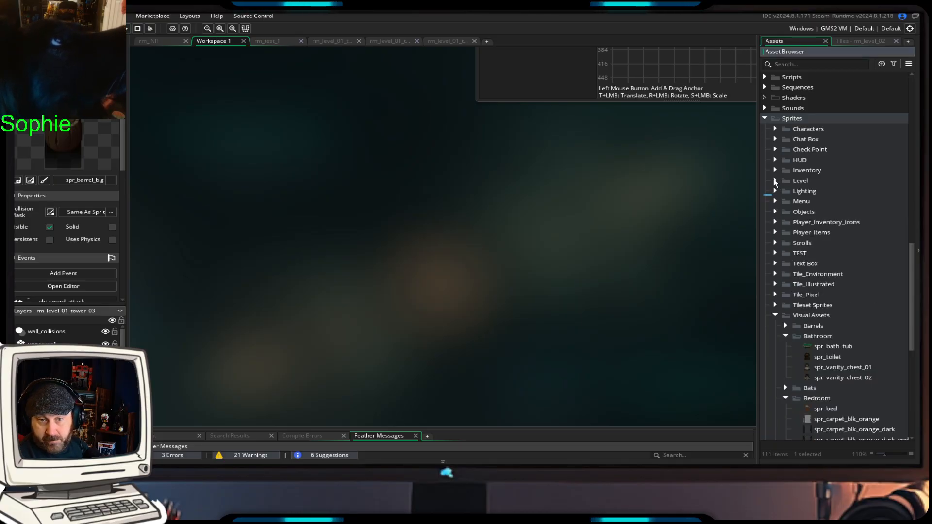
click(776, 182)
click(776, 180)
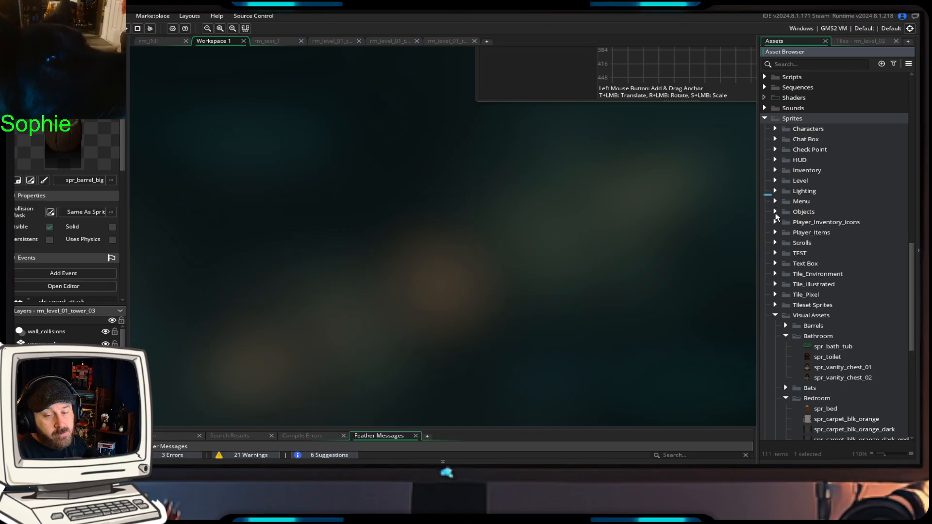
click(787, 336)
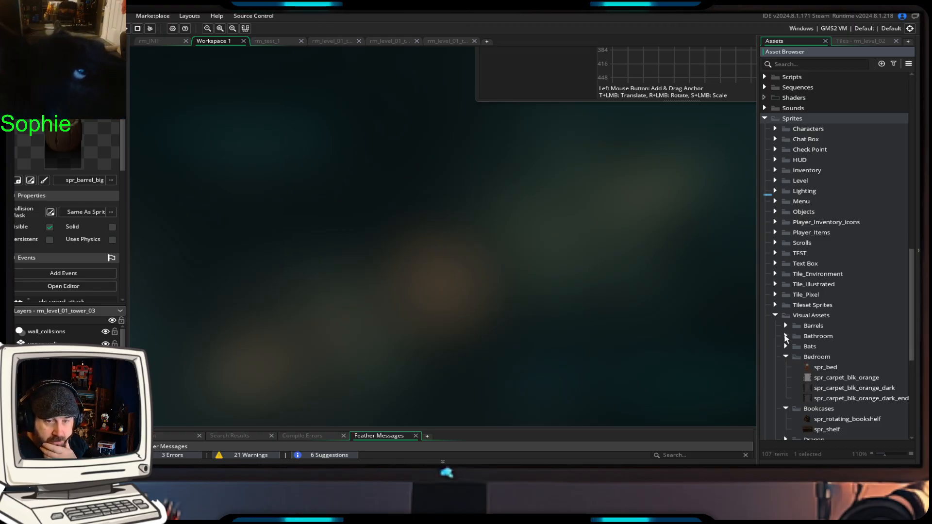
click(786, 326)
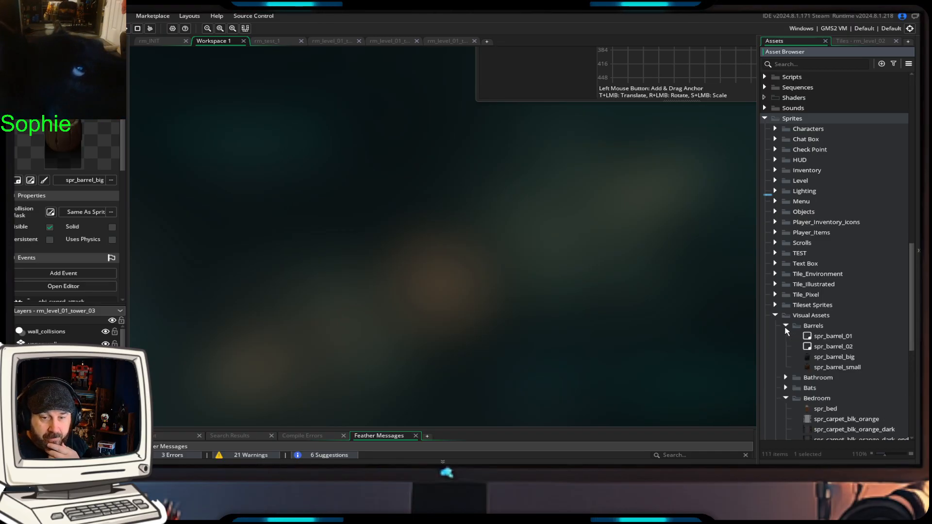
click(809, 359)
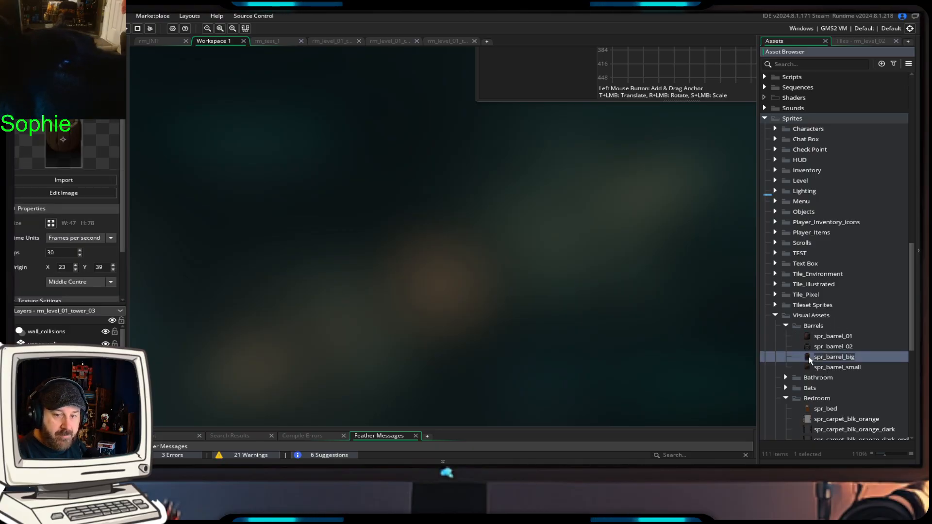
double_click(805, 357)
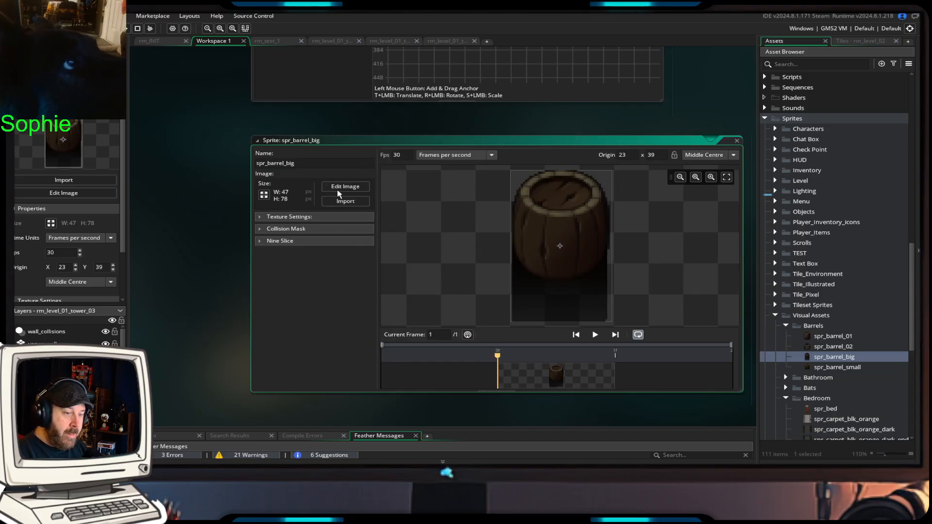
click(347, 191)
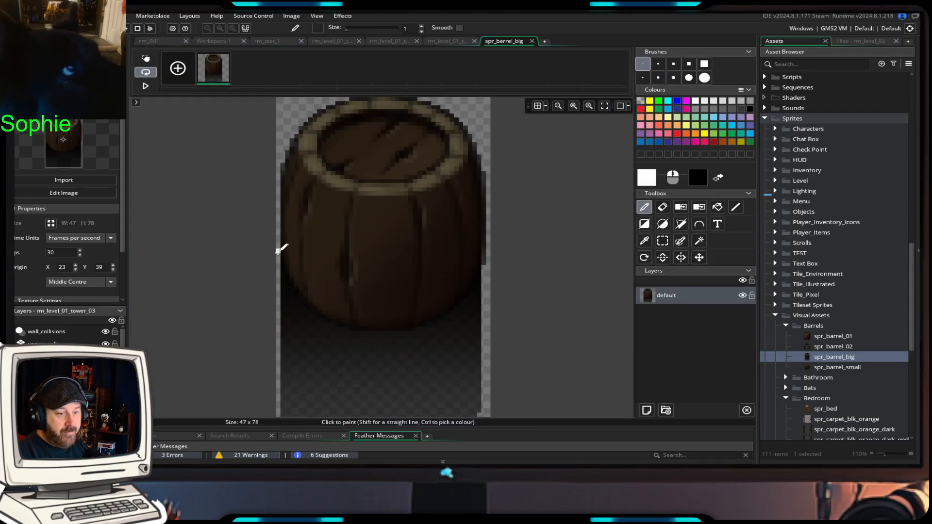
Erase the old rectangular shadow below the barrel in spr_barrel_big with the Erase tool at brush size 5
scroll(494, 264, down, 1)
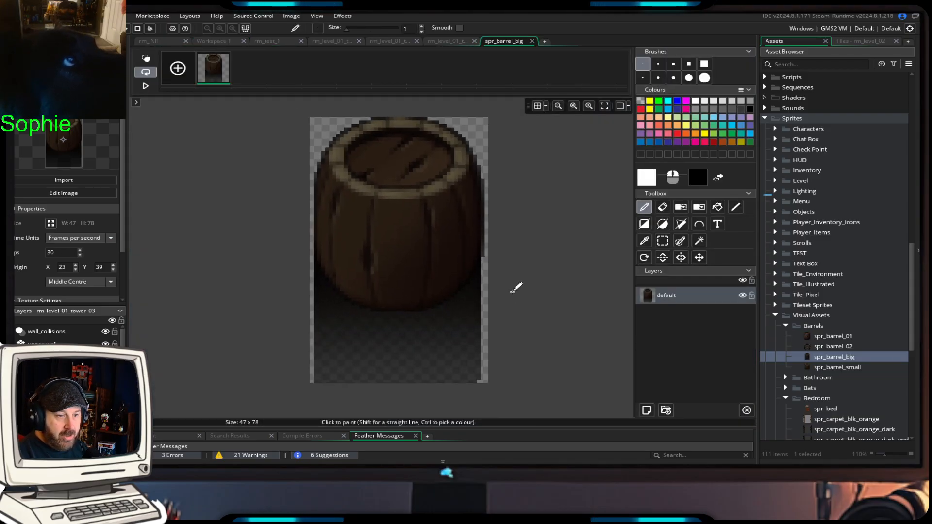
scroll(502, 281, up, 2)
scroll(485, 291, up, 1)
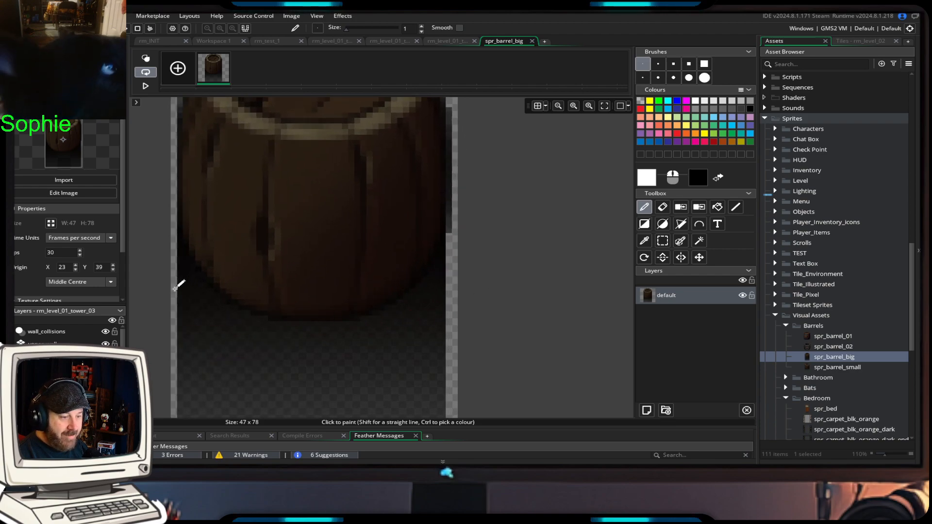
scroll(296, 316, down, 1)
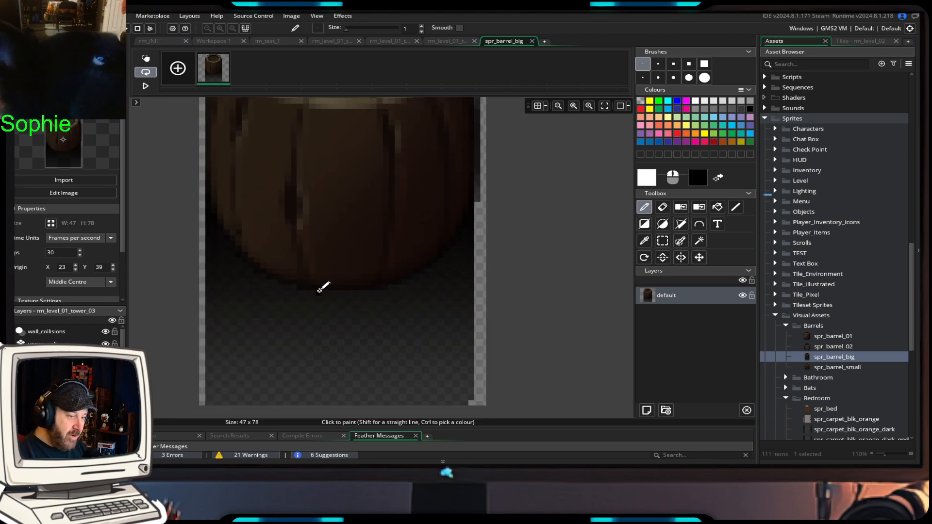
scroll(294, 308, down, 1)
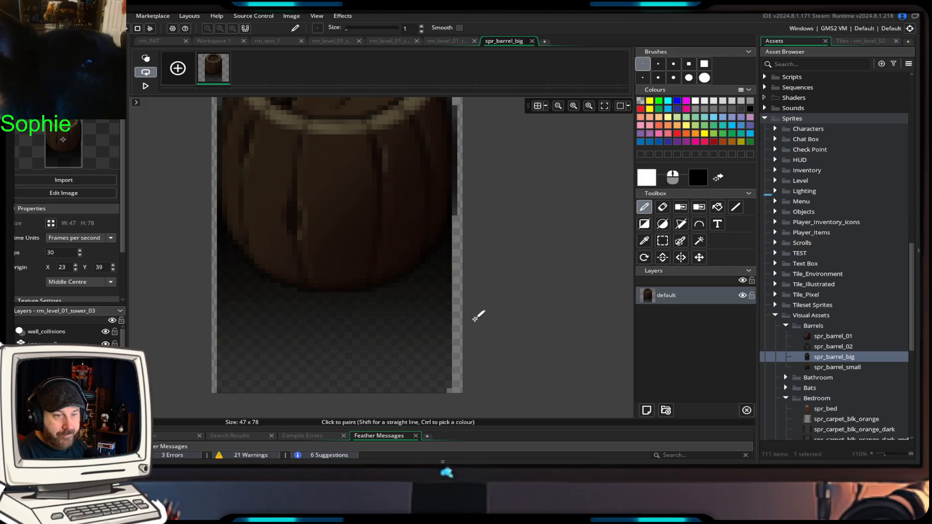
middle_drag(511, 297, 492, 362)
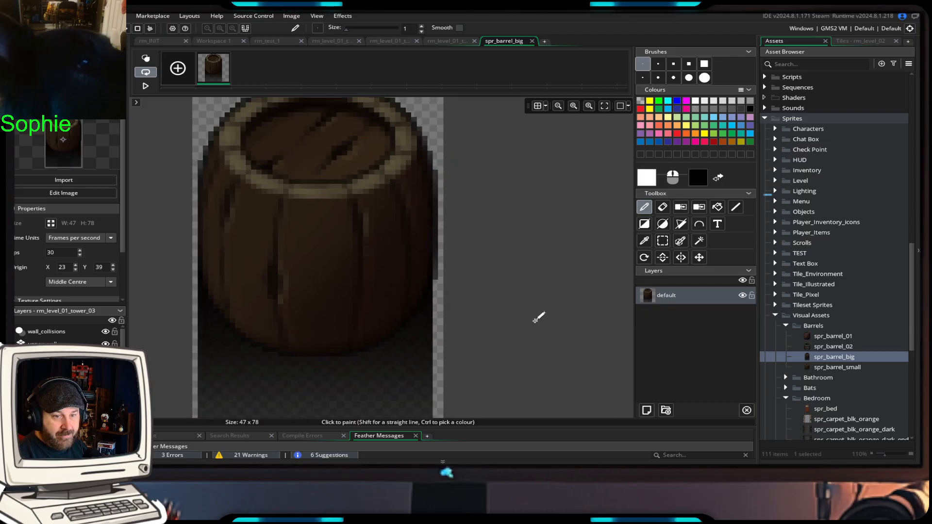
click(664, 208)
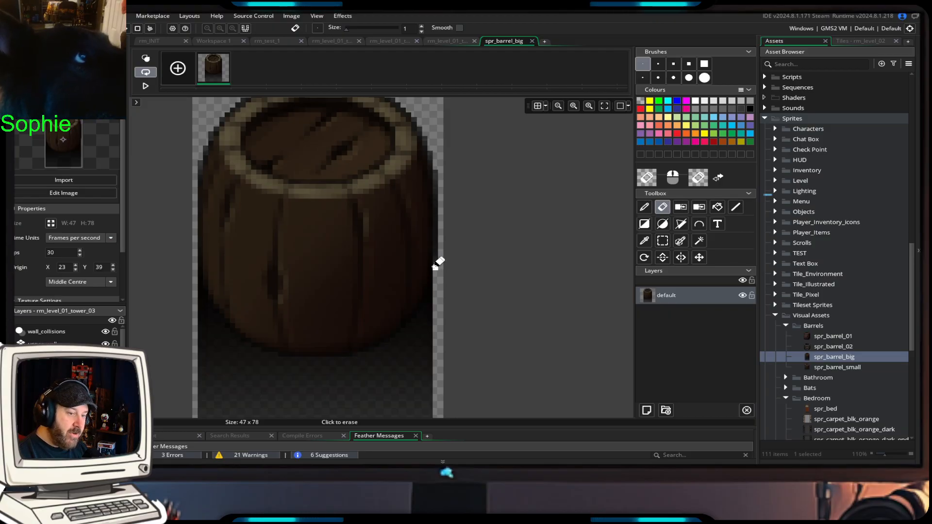
middle_drag(459, 317, 526, 204)
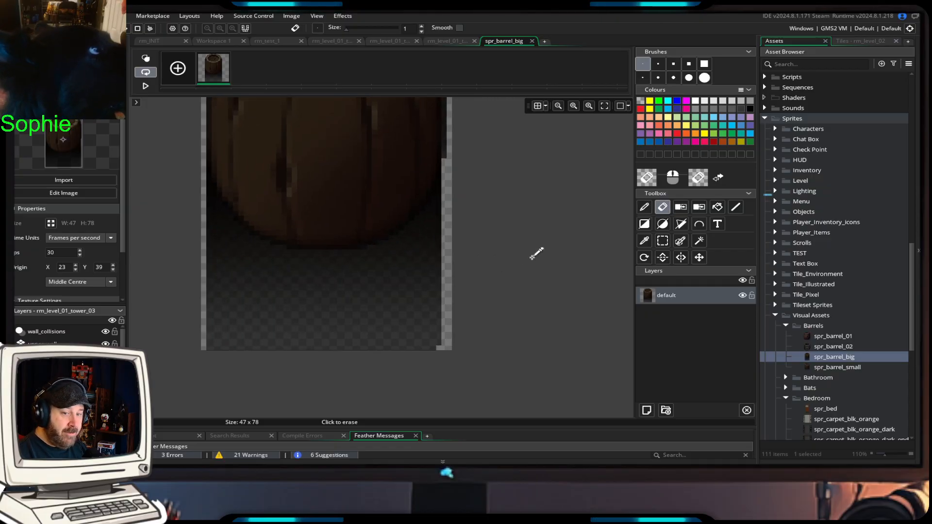
scroll(489, 271, up, 3)
middle_drag(489, 271, 583, 274)
scroll(581, 276, up, 1)
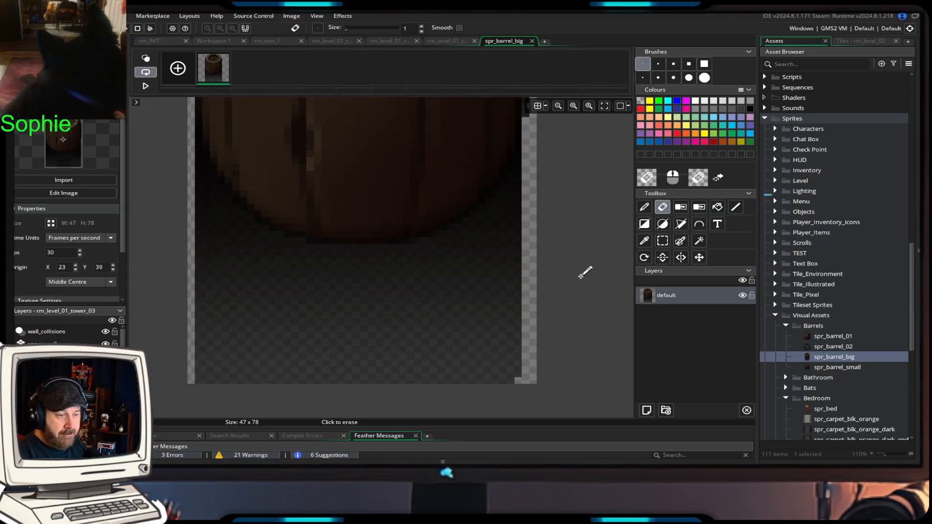
scroll(578, 273, up, 1)
click(658, 78)
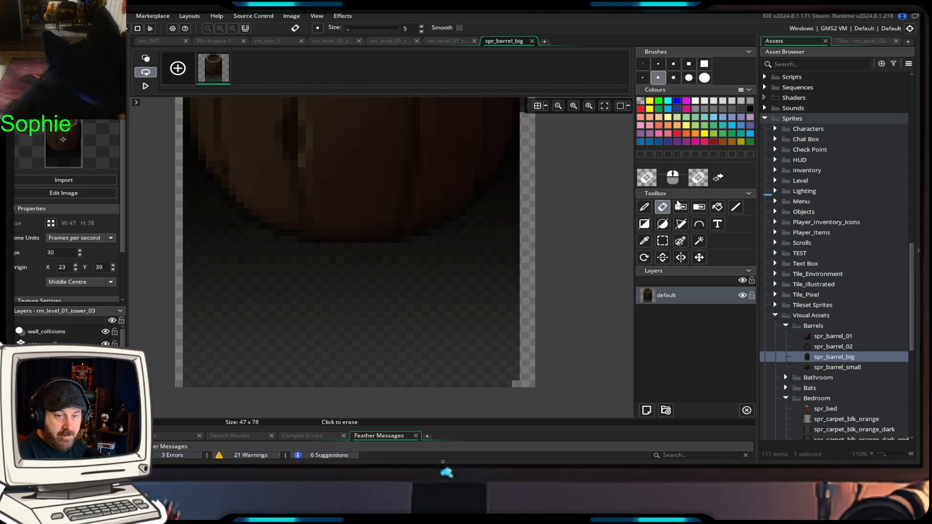
mouse_move(520, 364)
mouse_down()
mouse_move(415, 380)
mouse_move(524, 281)
mouse_move(453, 270)
mouse_move(527, 200)
mouse_move(524, 175)
mouse_move(451, 246)
mouse_move(402, 264)
mouse_move(225, 250)
mouse_move(191, 217)
mouse_move(356, 297)
mouse_move(292, 308)
mouse_move(214, 361)
mouse_move(221, 310)
mouse_move(196, 294)
mouse_move(181, 265)
mouse_up()
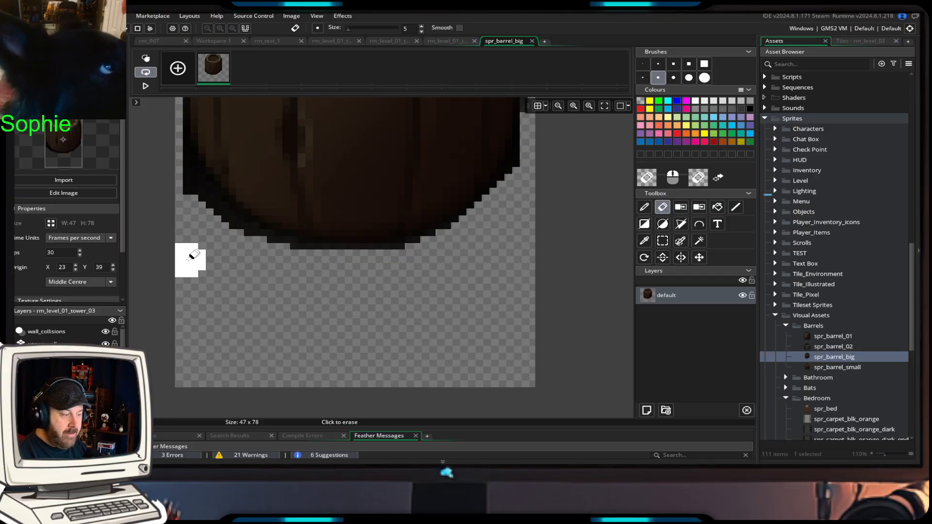
Trim the leftover dark shadow pixels along the barrel's lower curve and right side with the eraser
scroll(194, 257, up, 2)
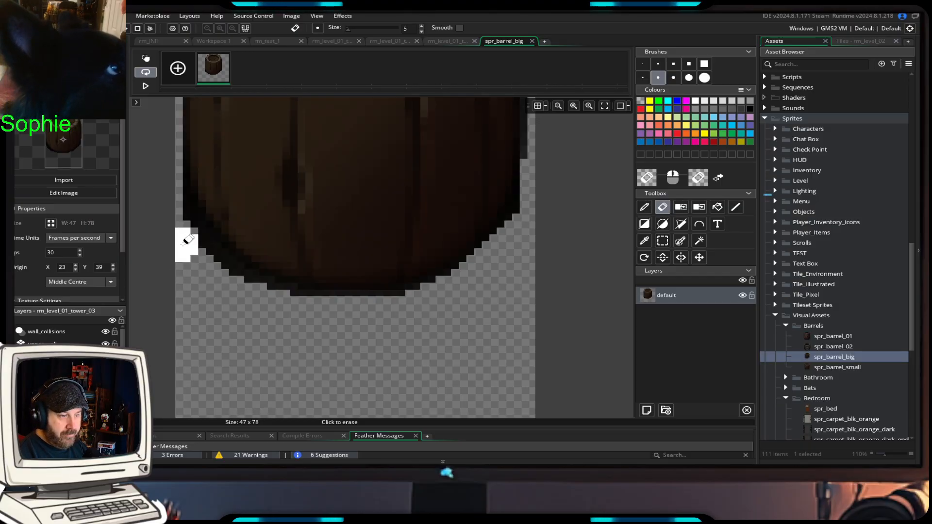
mouse_move(209, 259)
mouse_down()
mouse_move(262, 298)
mouse_move(340, 314)
mouse_up()
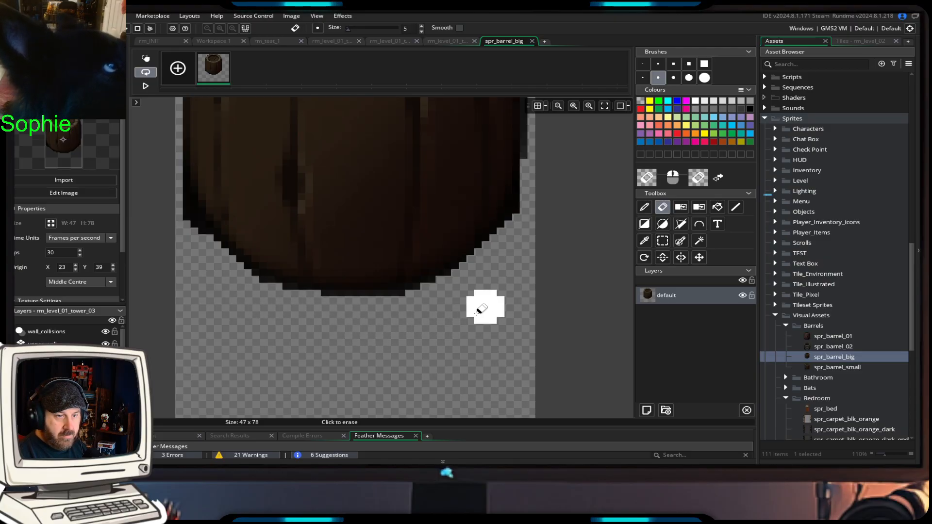
middle_drag(491, 304, 372, 423)
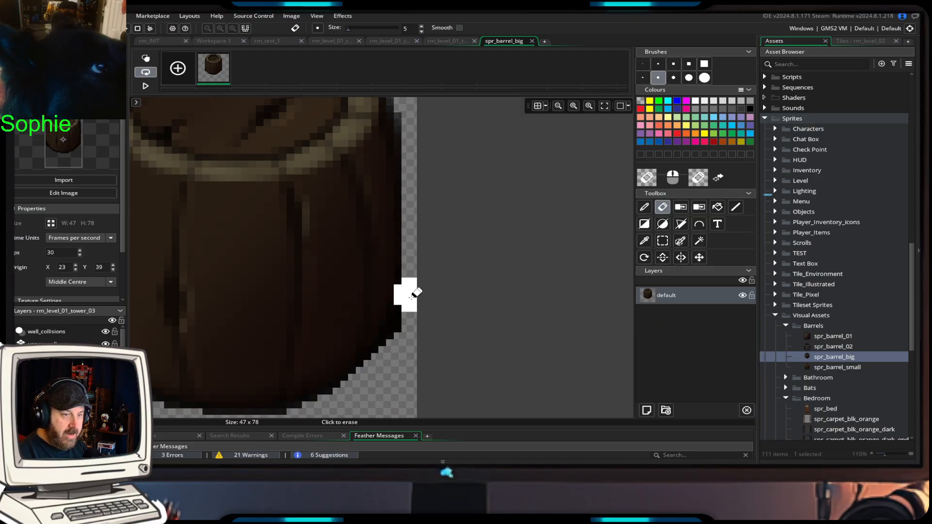
middle_drag(406, 291, 412, 399)
click(419, 221)
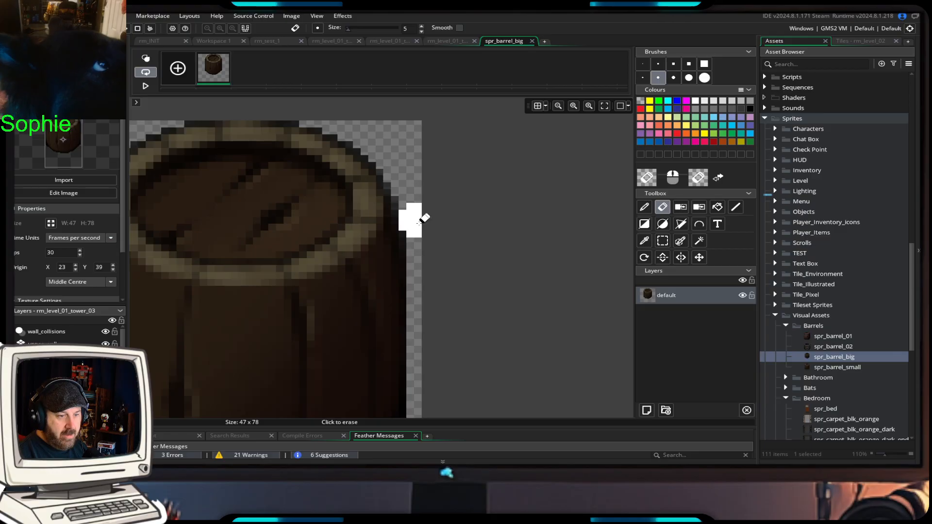
click(410, 200)
middle_drag(448, 231, 537, 208)
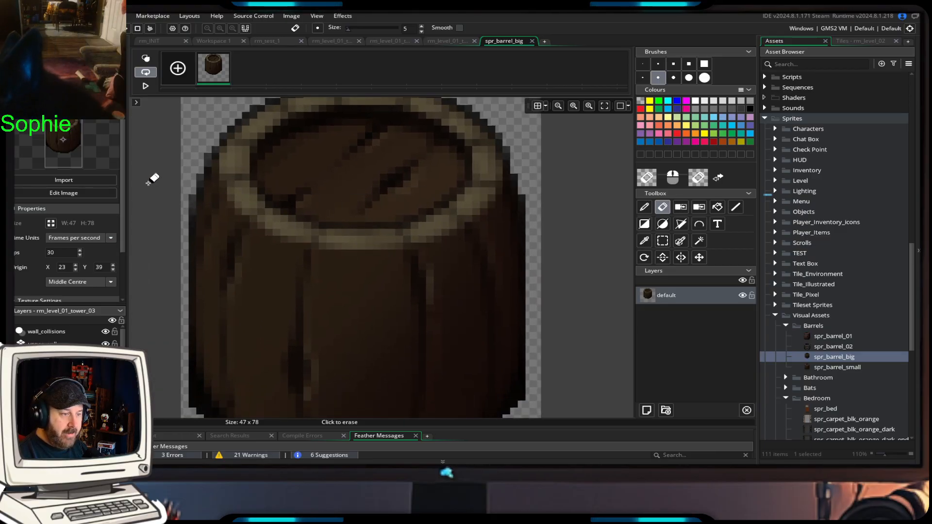
middle_drag(362, 293, 344, 163)
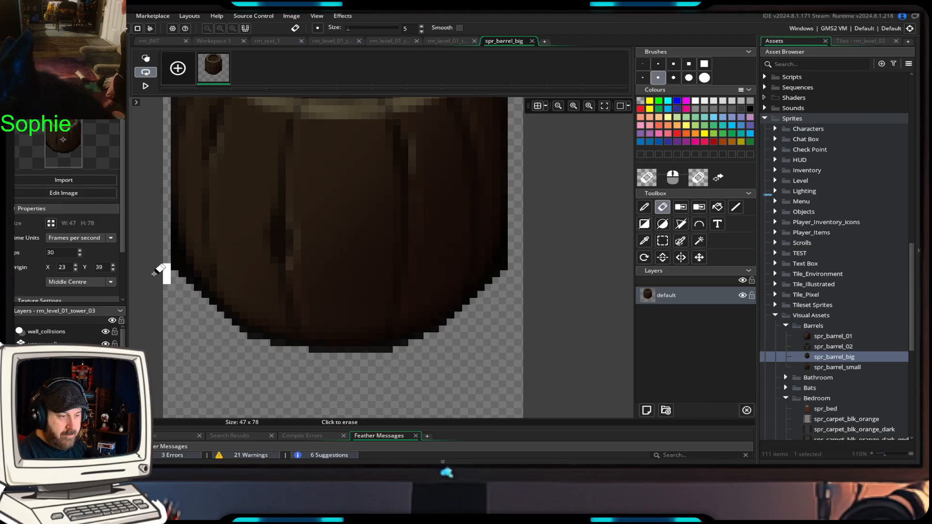
Paint a curved shadow band directly under the barrel's bottom edge with the size 5 pencil in black at alpha 164
middle_drag(389, 381, 401, 274)
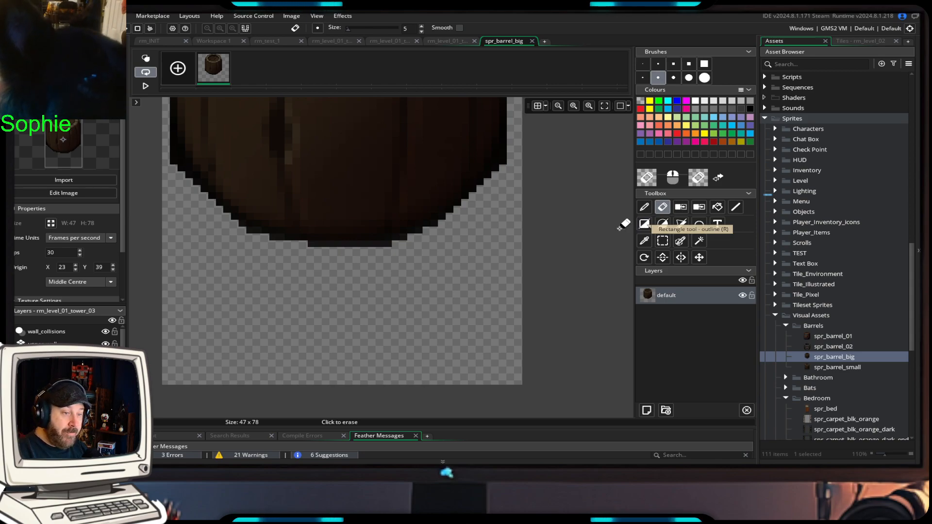
scroll(563, 233, up, 2)
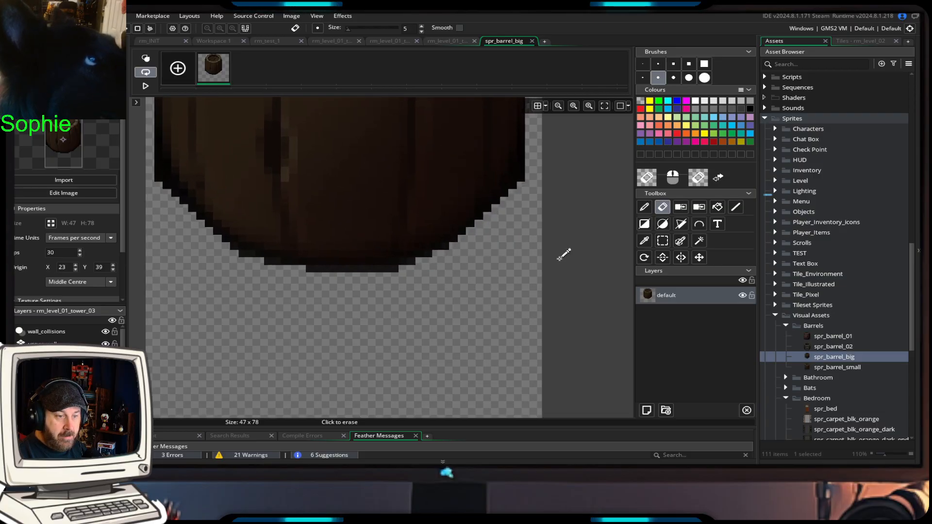
middle_drag(563, 254, 557, 239)
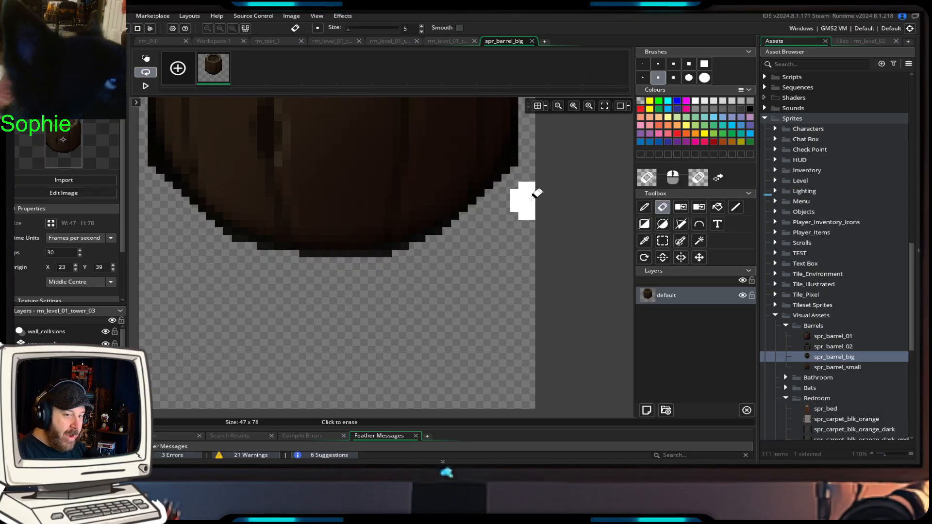
mouse_move(533, 197)
middle_down()
mouse_move(528, 371)
mouse_move(546, 197)
mouse_move(535, 202)
middle_up()
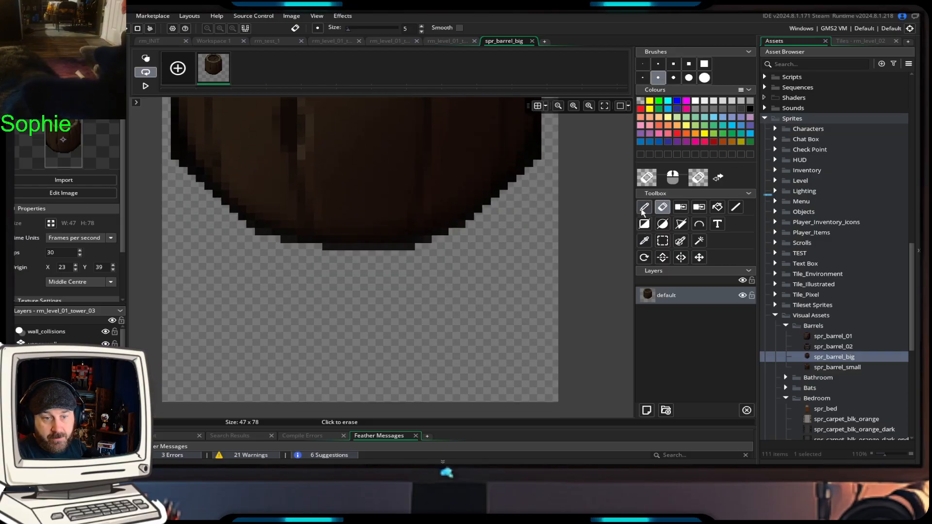
key(d)
click(719, 179)
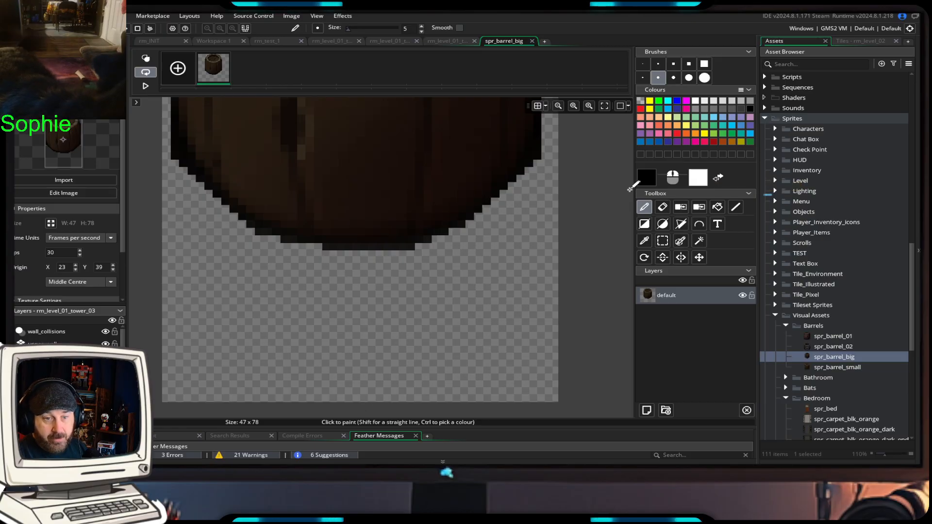
click(648, 184)
click(346, 140)
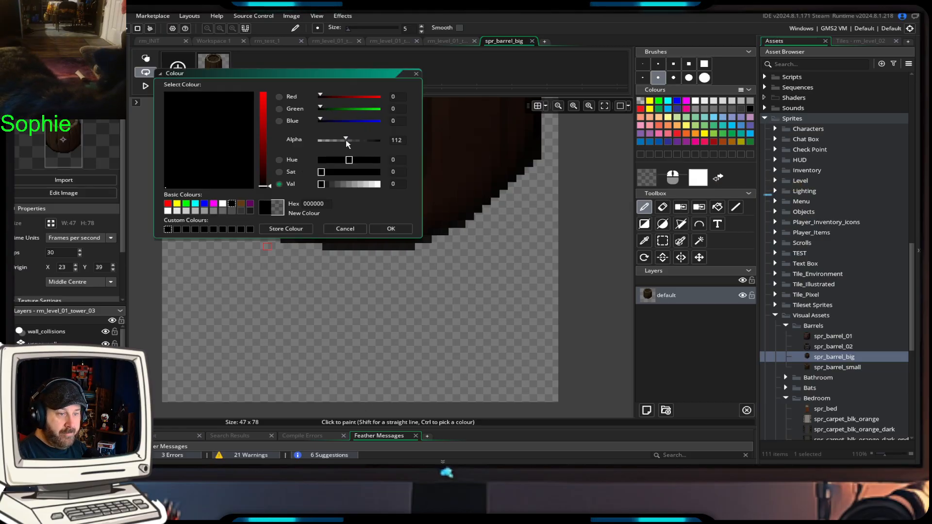
drag(349, 140, 356, 141)
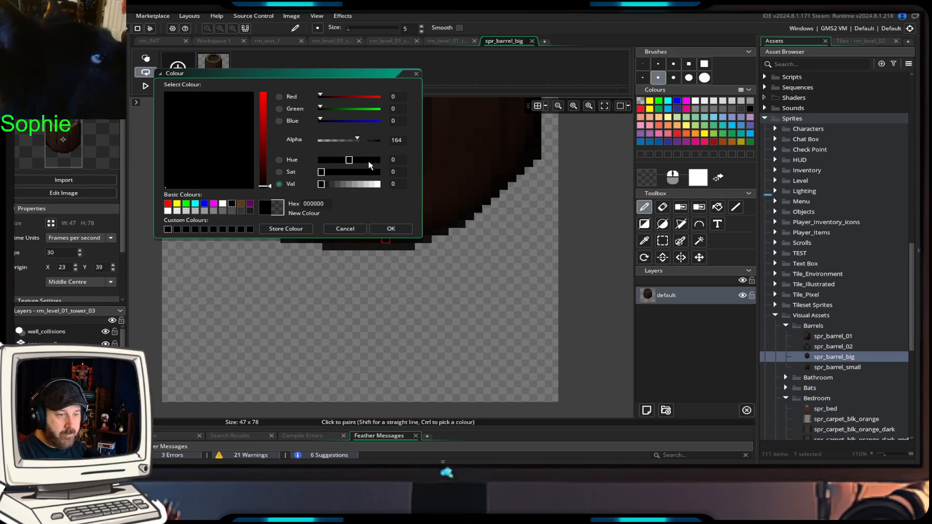
click(391, 228)
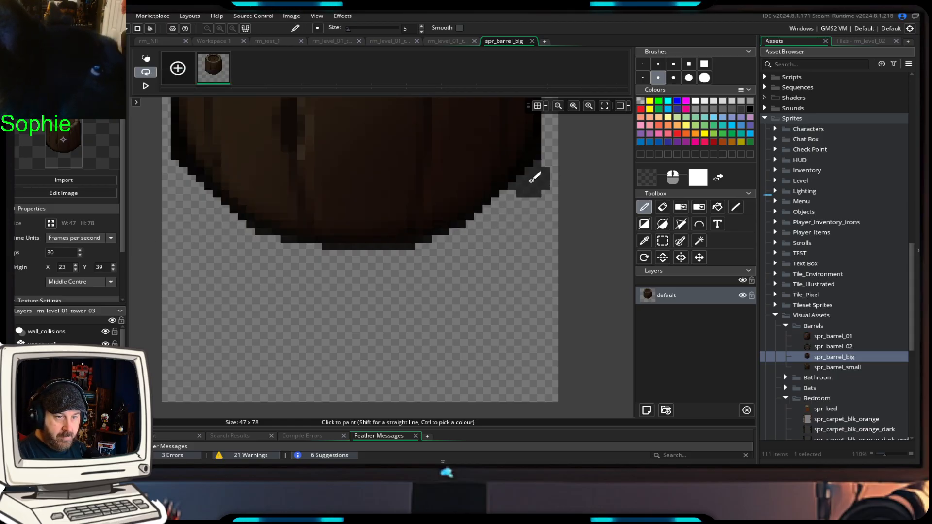
mouse_move(533, 180)
mouse_down()
mouse_move(469, 237)
mouse_move(396, 259)
mouse_move(267, 248)
mouse_move(183, 180)
mouse_up()
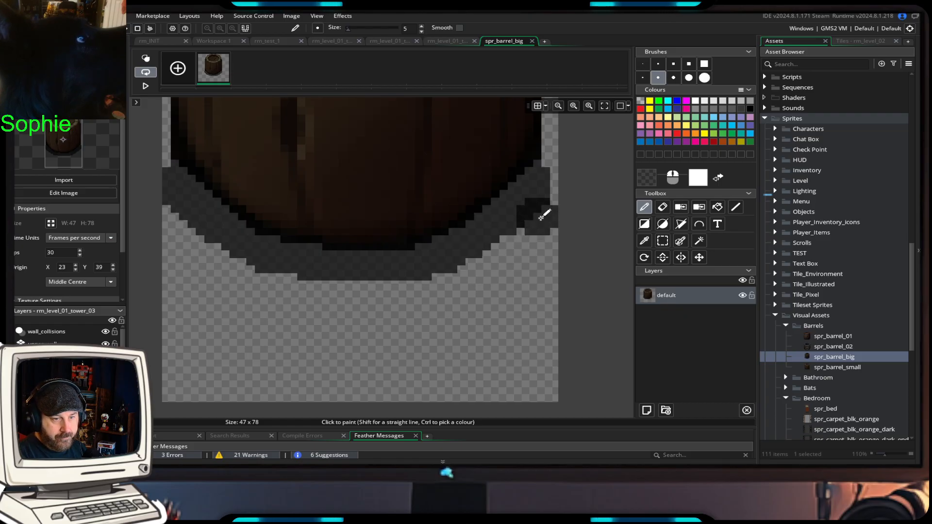
key(ctrl+z)
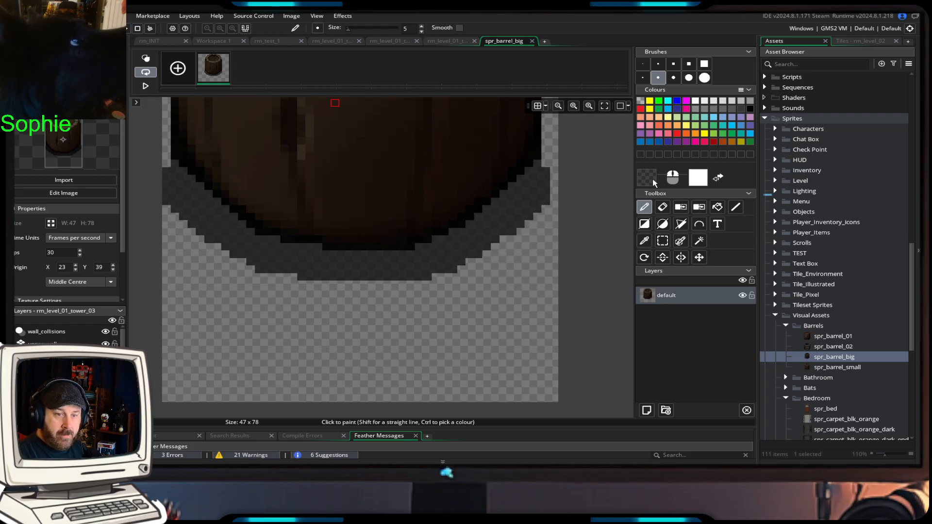
Set the black paint colour's alpha to 103 and paint a second, lighter shadow band below the first one
click(653, 179)
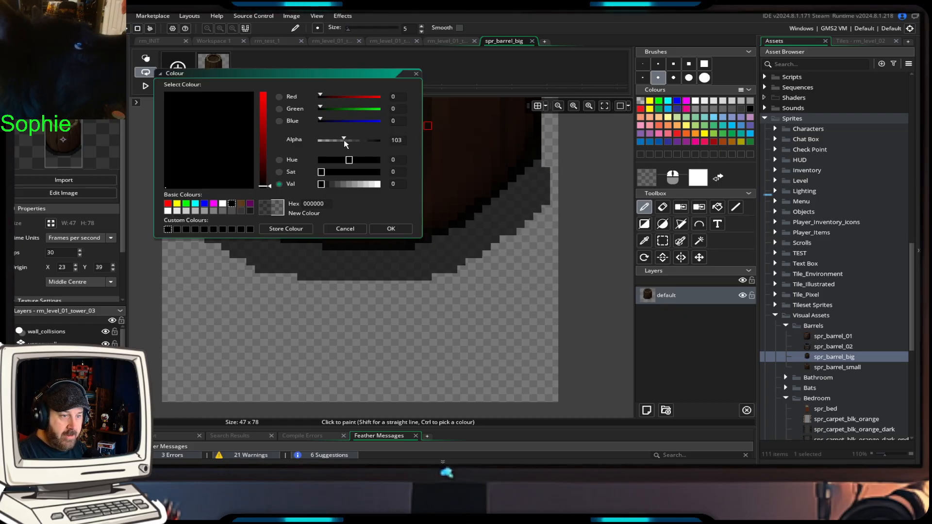
click(389, 229)
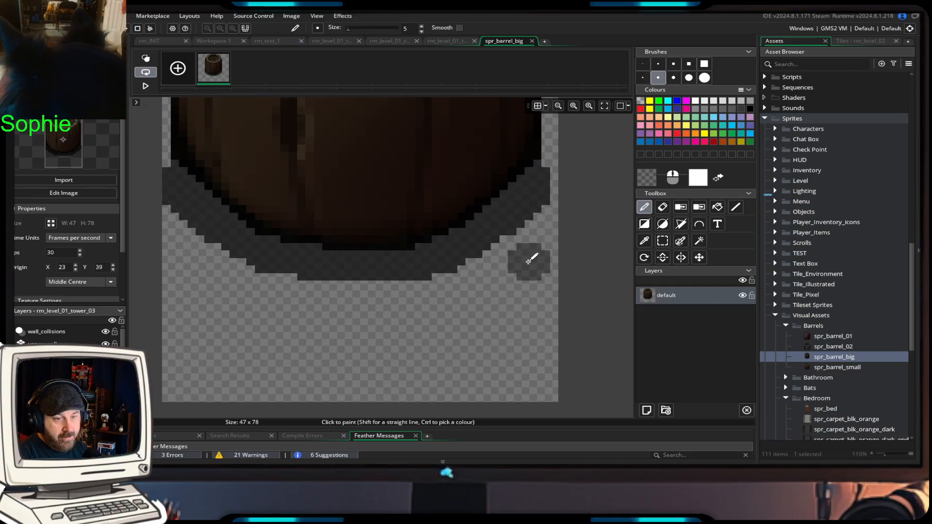
mouse_move(527, 260)
mouse_down()
mouse_move(441, 308)
mouse_move(300, 307)
mouse_move(257, 301)
mouse_move(181, 256)
mouse_move(161, 232)
mouse_up()
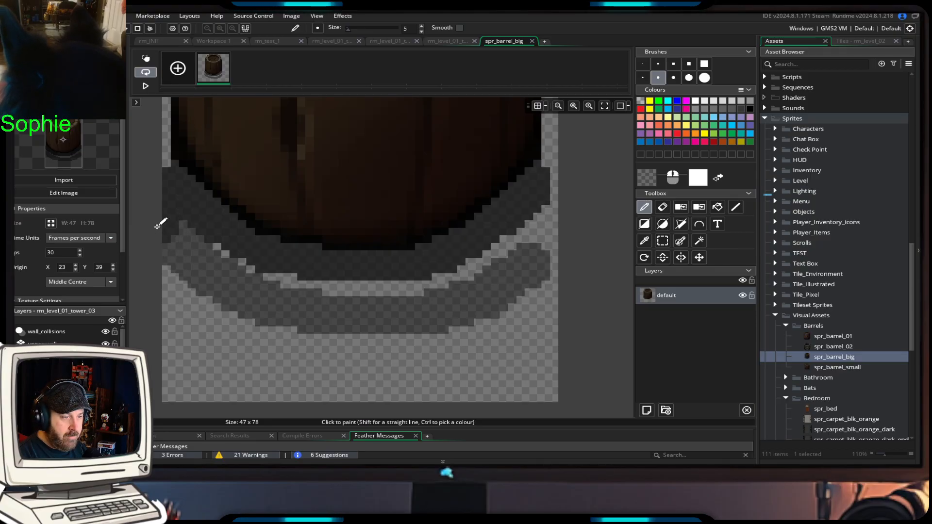
Fill the gap between the two shadow bands with the lighter colour, using the size 1 pencil and the Fill tool
click(644, 64)
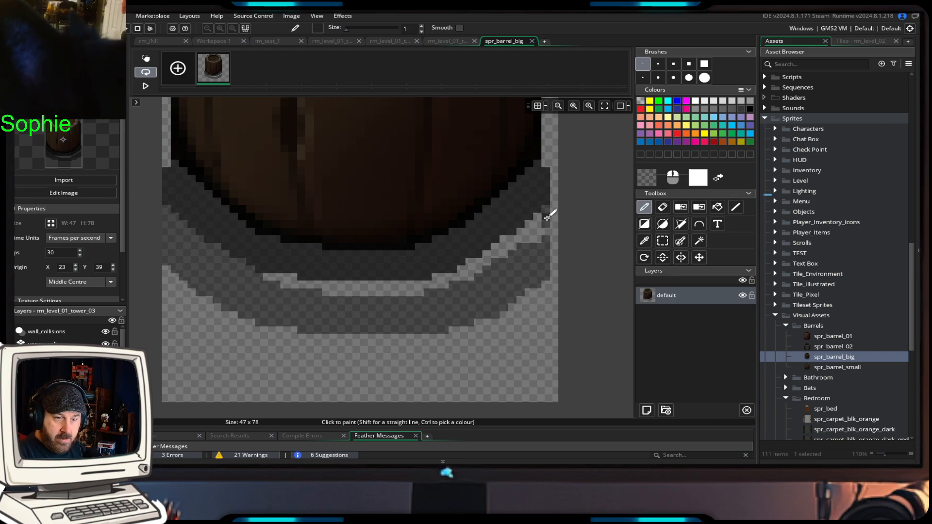
click(716, 207)
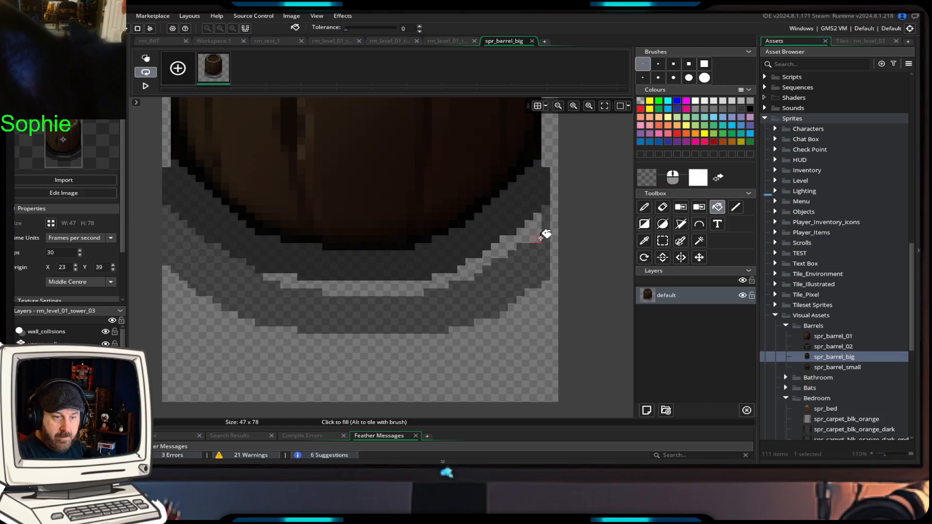
click(543, 228)
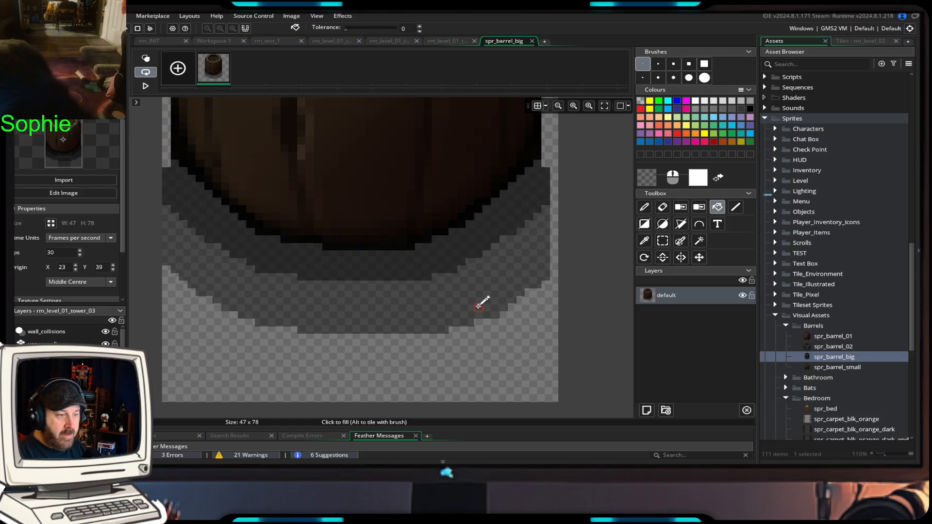
Erase the shadow pixels extending past the barrel's left and right sides with the size 1 eraser, and check the whole sprite
click(664, 208)
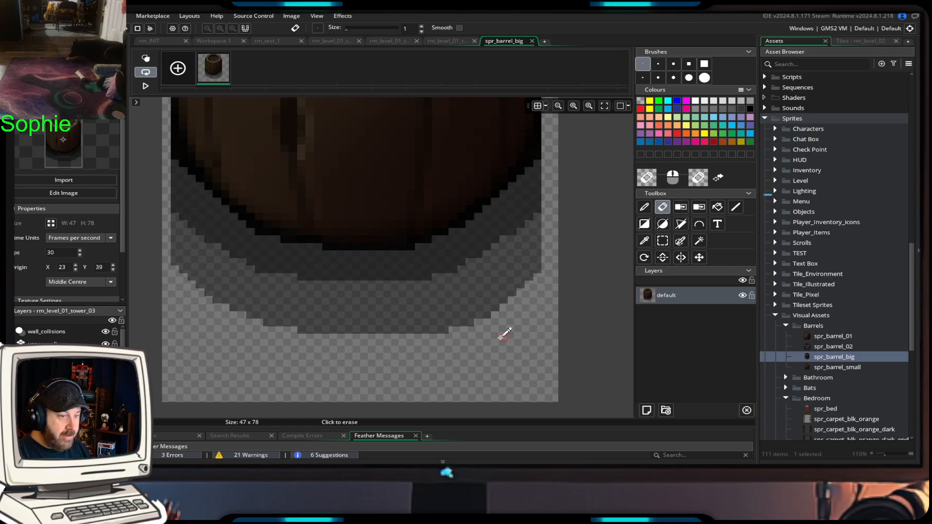
scroll(505, 334, down, 5)
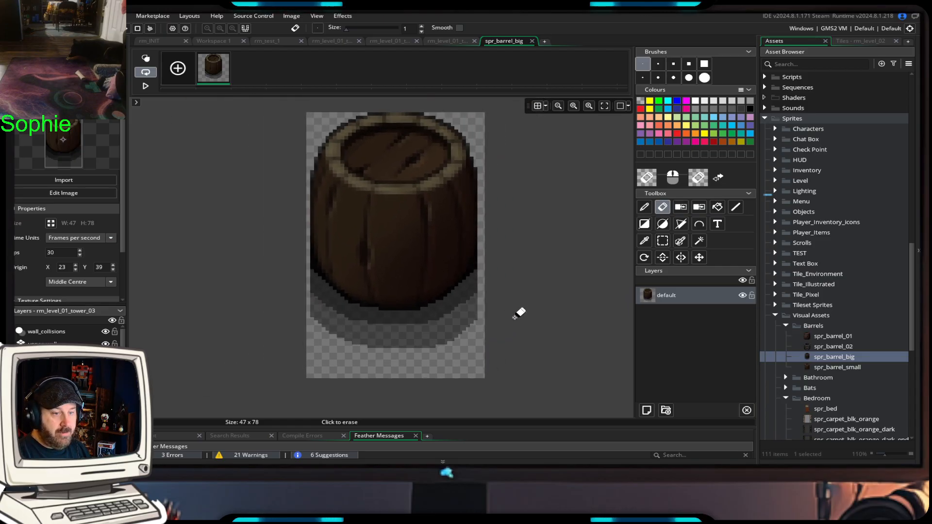
scroll(466, 313, down, 4)
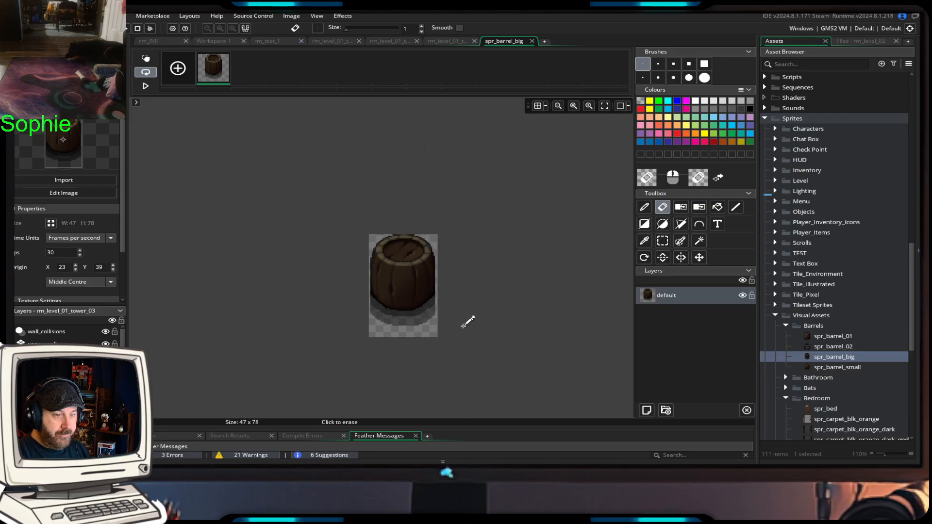
Close the spr_barrel_big image and sprite editors and return to rm_level_01_tower_03 to view the placed barrels
scroll(544, 300, down, 3)
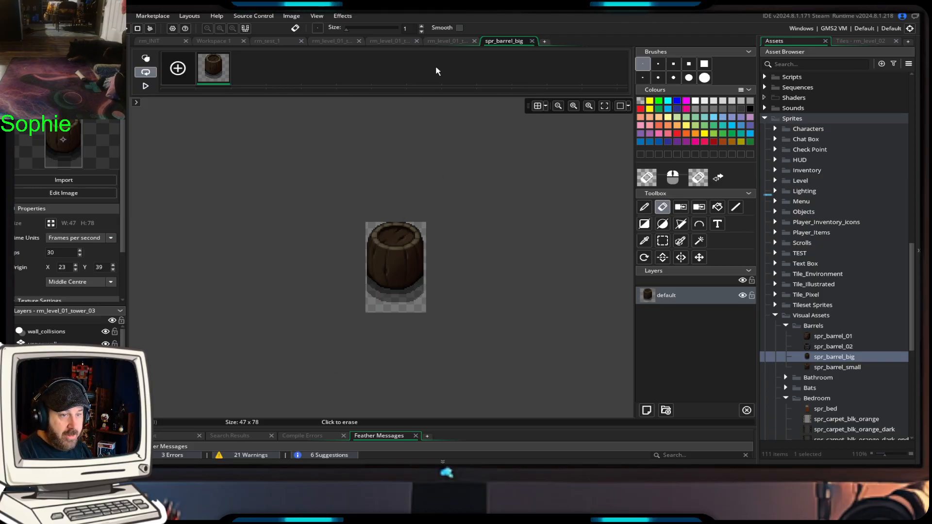
click(534, 41)
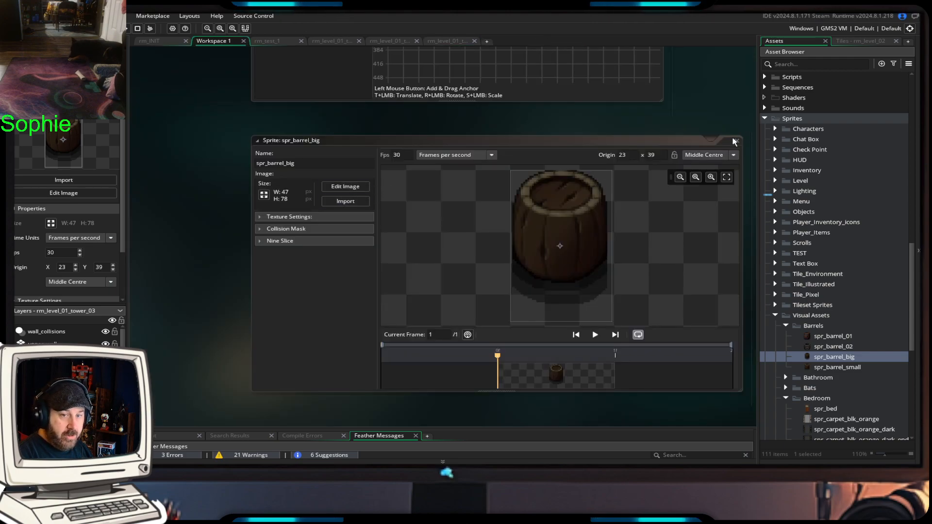
click(717, 142)
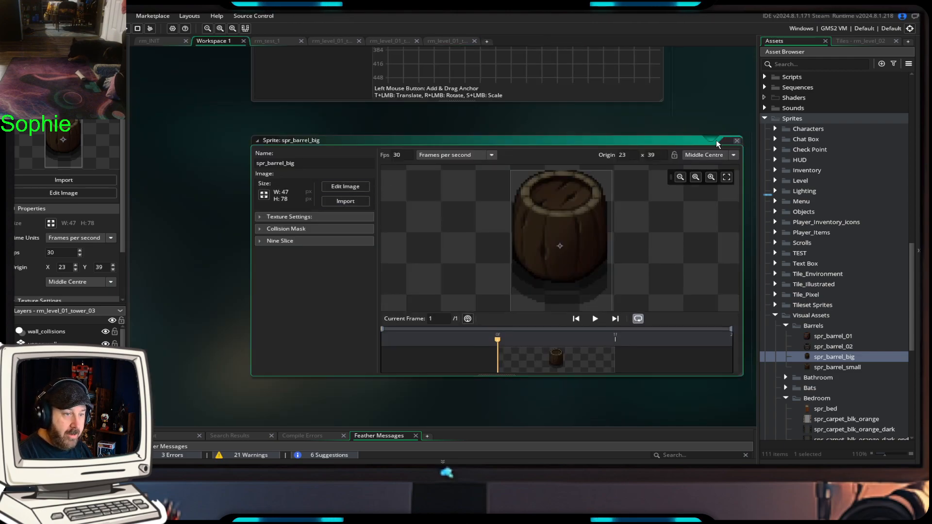
click(444, 40)
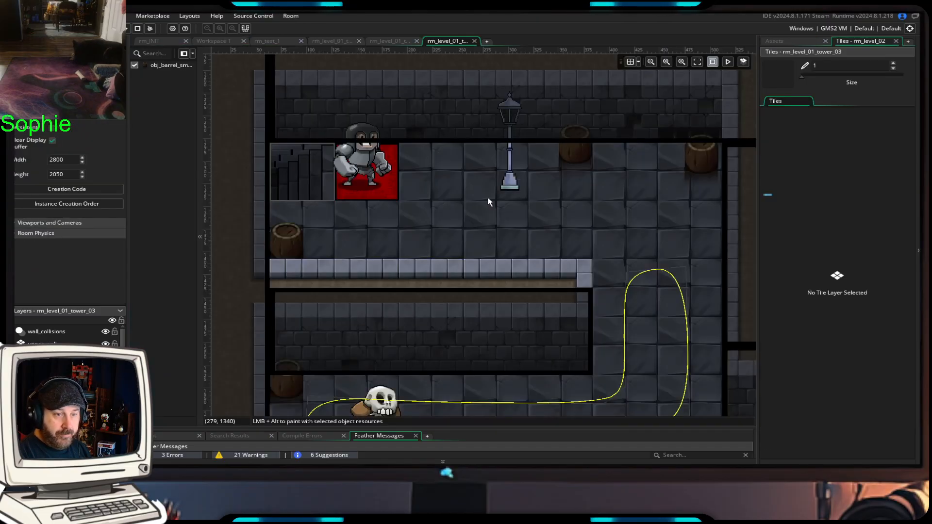
ctrl+scroll(487, 202, up, 1)
middle_drag(531, 227, 430, 236)
Try to place the spr_barrel_big sprite on the floor near the lamp post
click(778, 40)
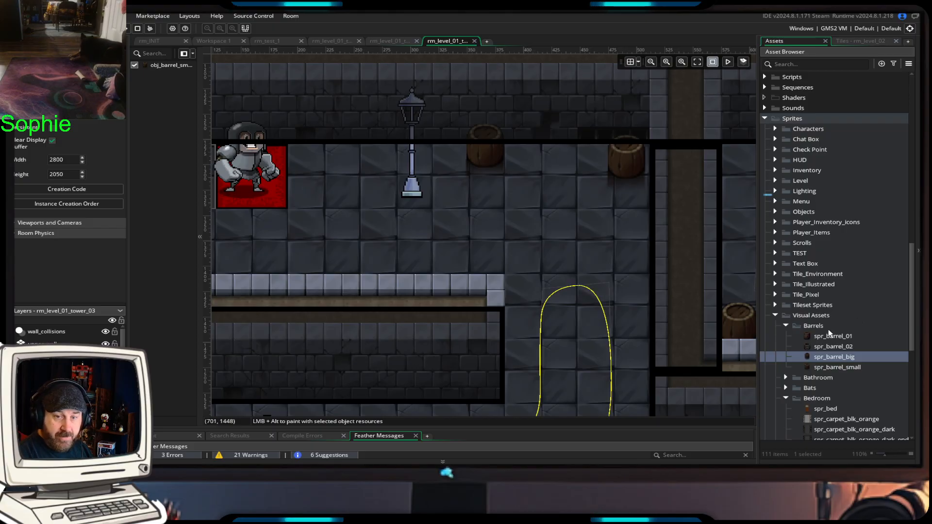
scroll(808, 325, down, 2)
click(808, 323)
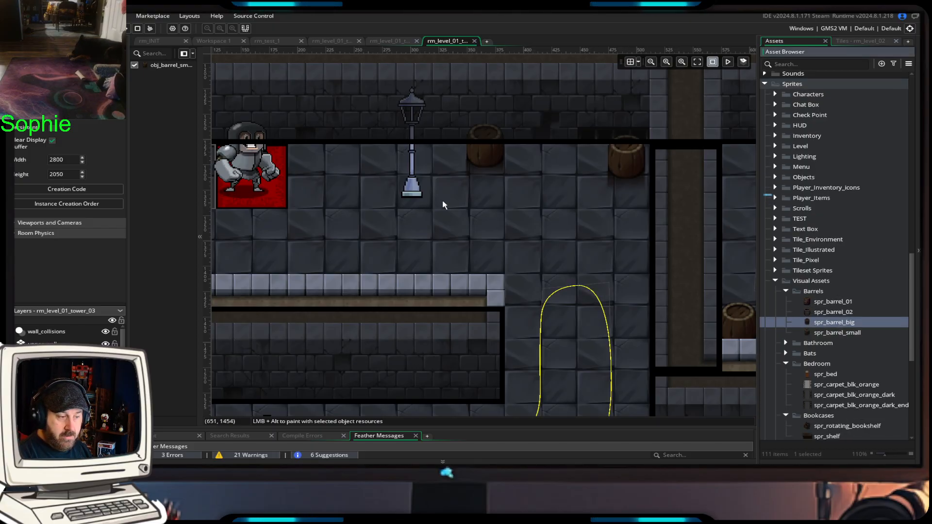
drag(442, 201, 807, 327)
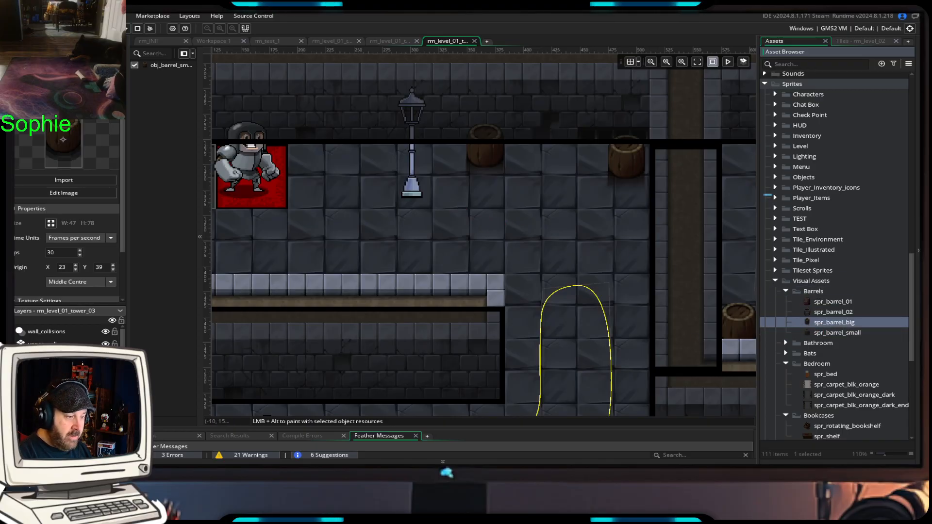
Make the barrel instance layer active and add an obj_barrel_heart instance to the floor of the upper-left corridor
click(59, 369)
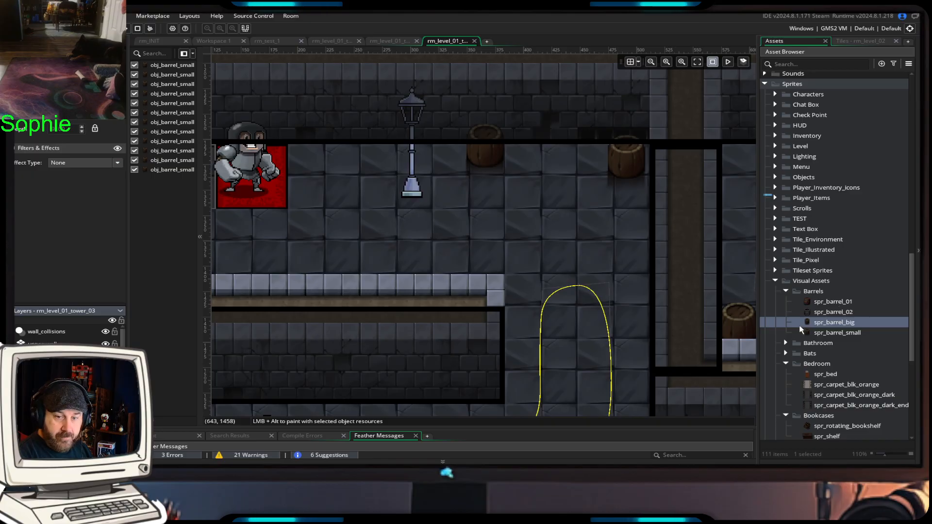
drag(807, 325, 829, 324)
scroll(829, 323, up, 12)
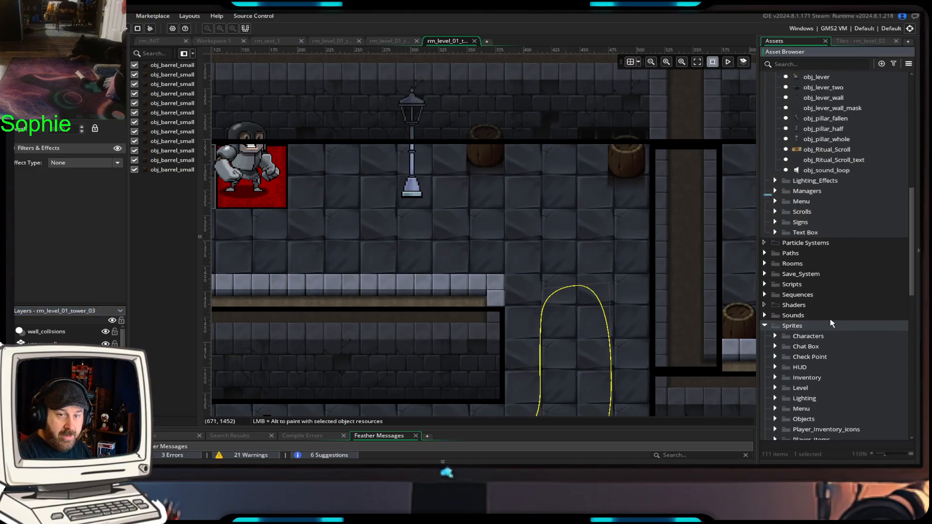
scroll(829, 323, up, 5)
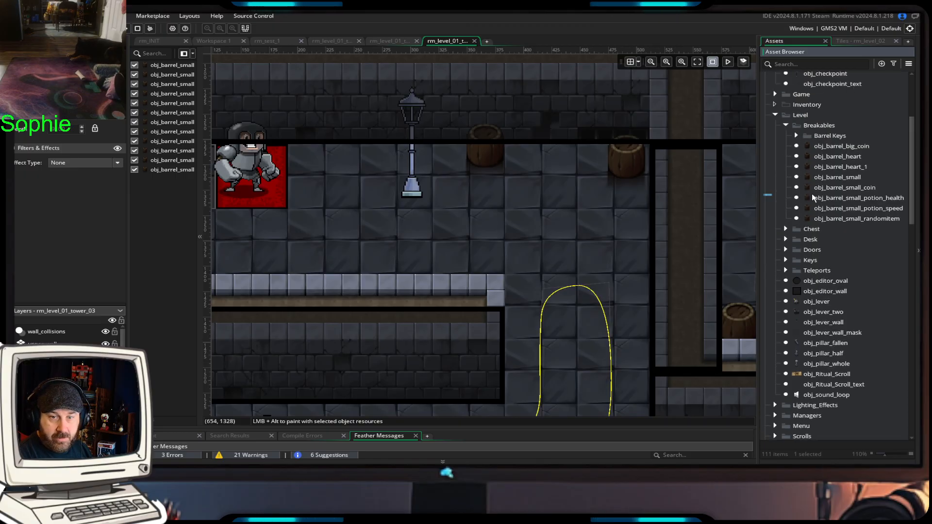
click(808, 155)
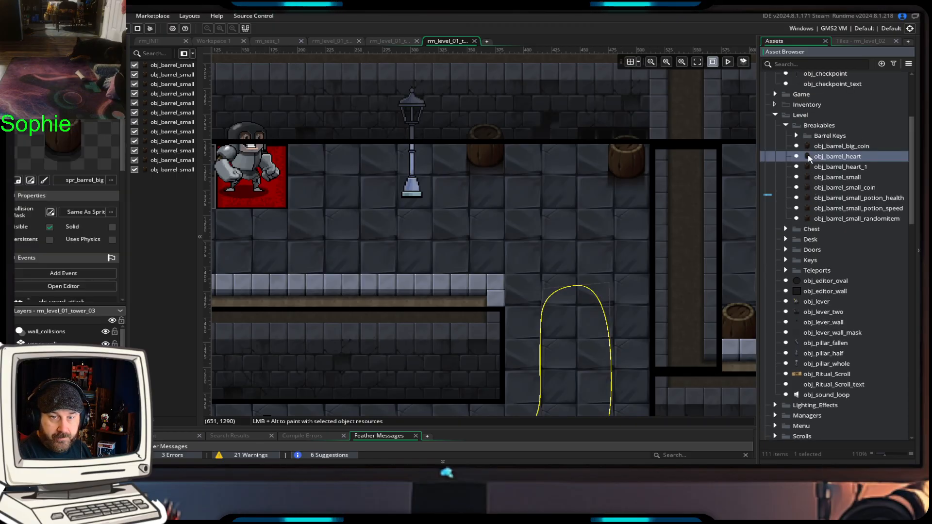
drag(808, 154, 366, 249)
middle_drag(472, 256, 588, 239)
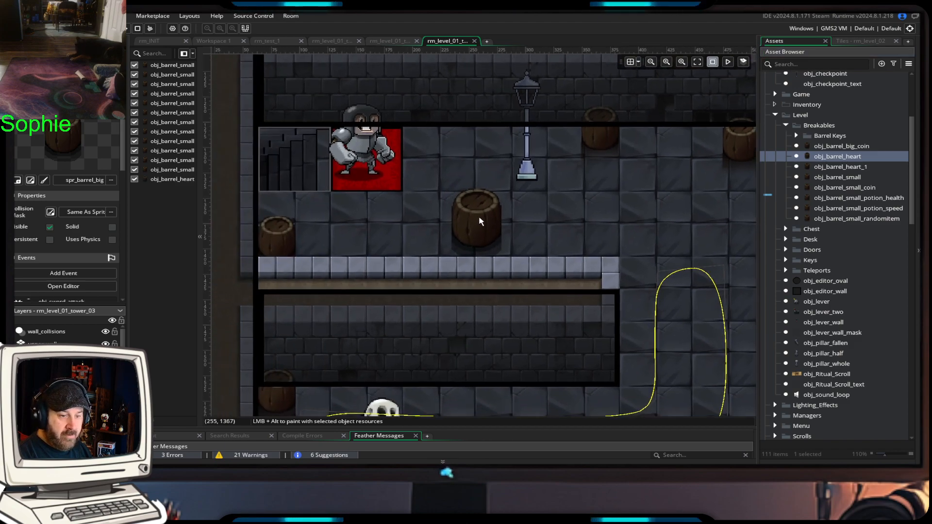
Move the obj_barrel_heart instance to about X 297, Y 1806, in the corner to the right of the floor grate
drag(473, 229, 591, 226)
middle_drag(652, 225, 518, 222)
drag(468, 226, 535, 228)
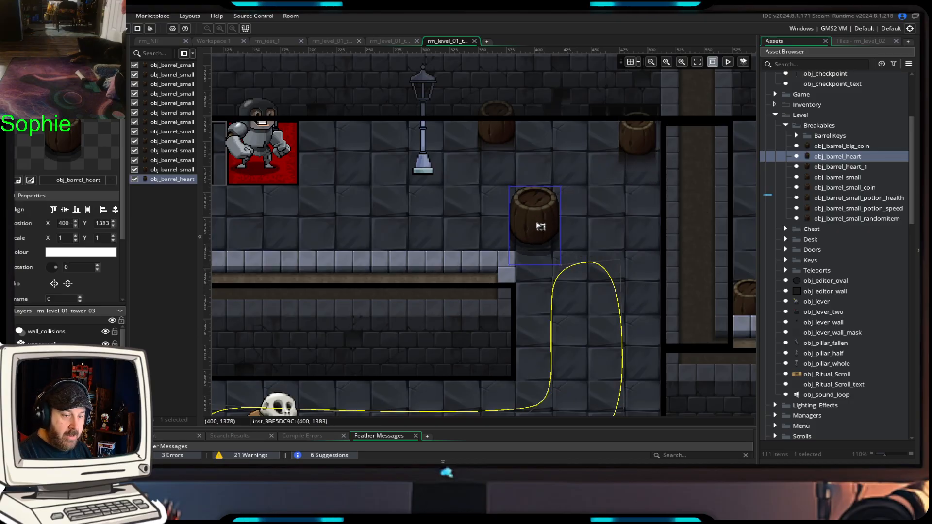
ctrl+scroll(553, 255, down, 3)
ctrl+scroll(553, 297, down, 1)
middle_drag(550, 320, 555, 237)
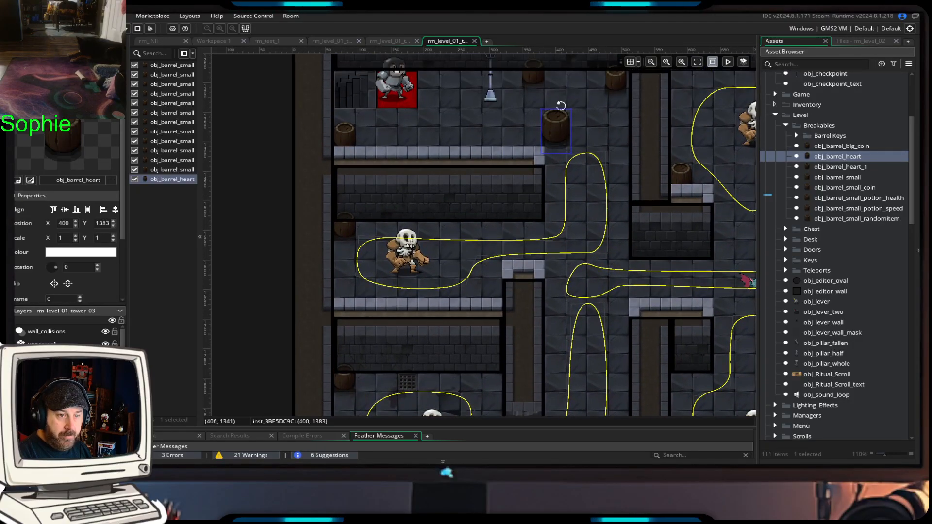
drag(563, 132, 551, 371)
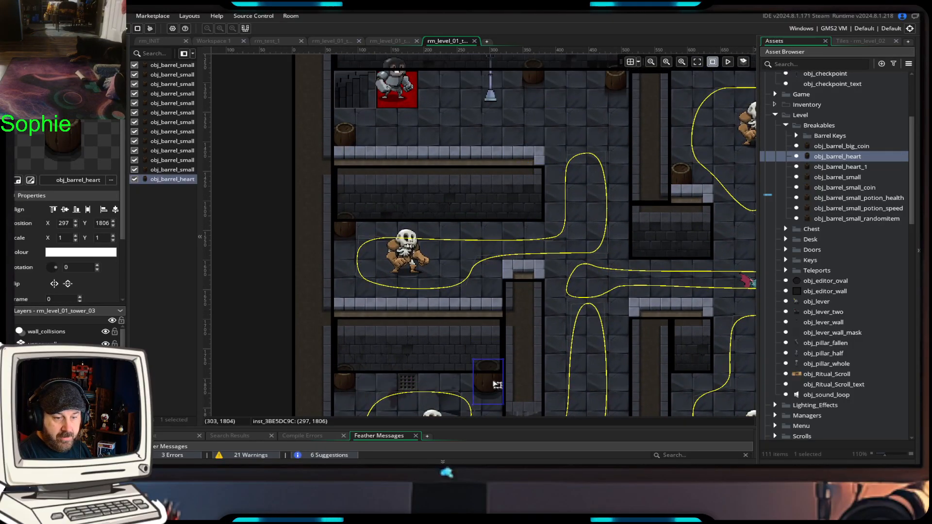
click(550, 374)
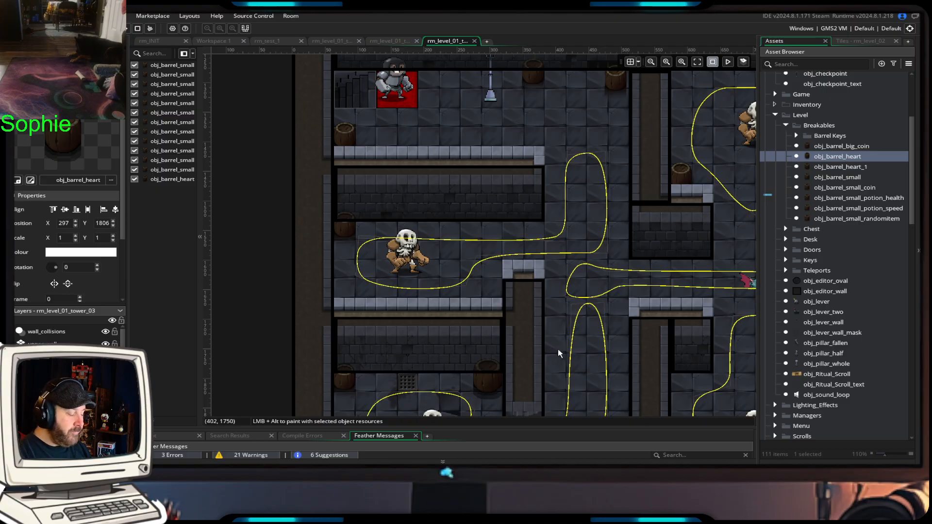
Place an obj_barrel_small_potion_health instance in the lower-right corner of the purple bat's room, below the sunflower-like item
middle_drag(577, 318, 550, 380)
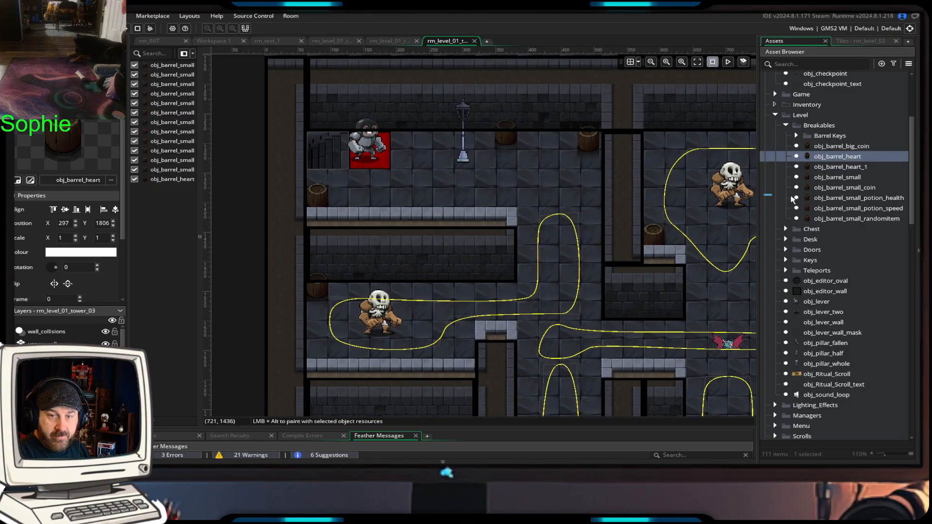
scroll(671, 312, down, 4)
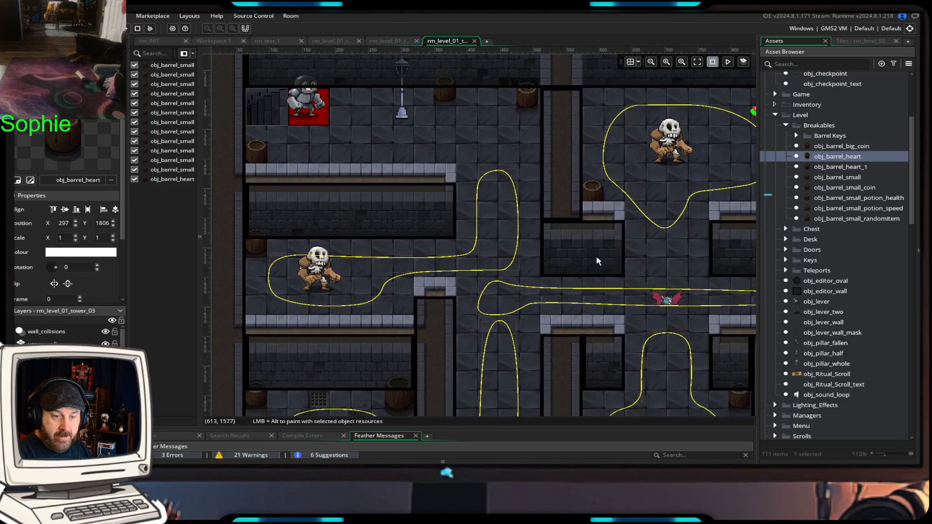
middle_drag(641, 302, 484, 295)
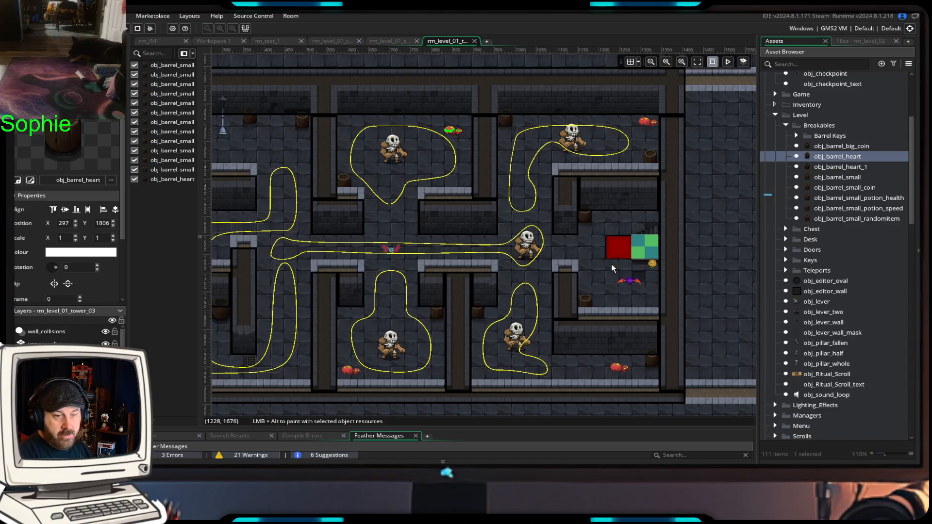
scroll(612, 268, up, 5)
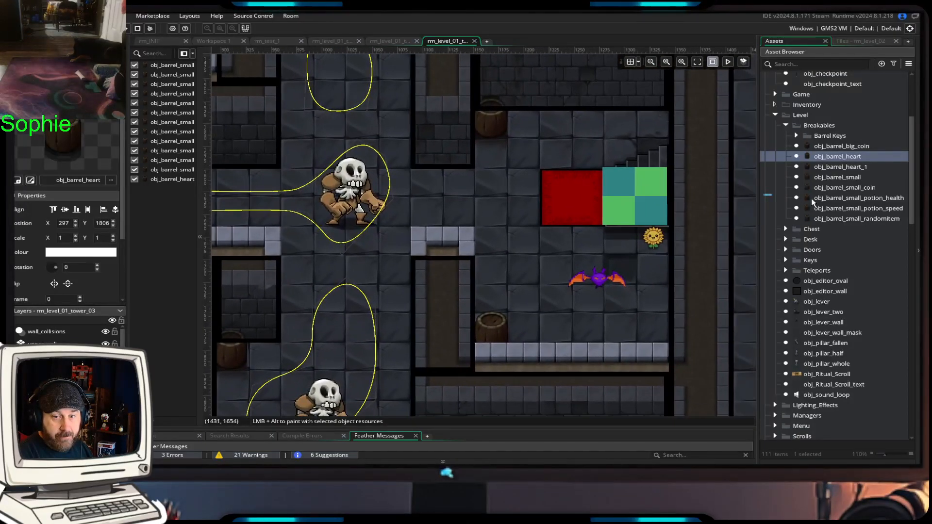
click(808, 198)
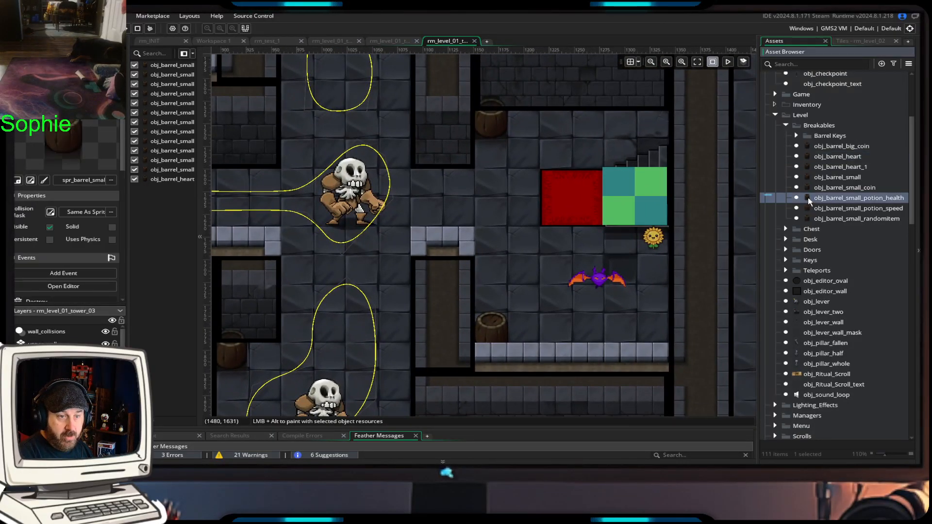
drag(808, 197, 655, 335)
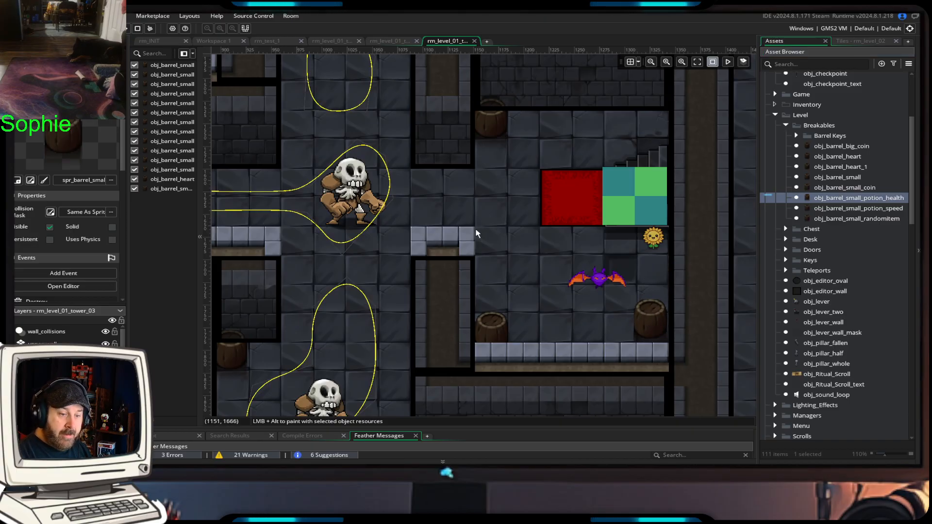
Examine the level from the purple bat's room back through the central corridor to the upper-left starting area
scroll(471, 231, down, 5)
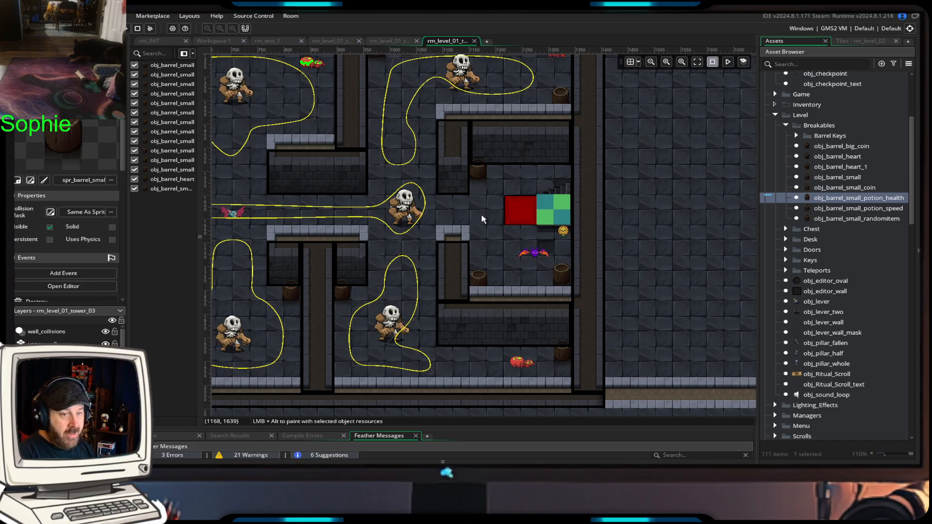
scroll(483, 221, up, 1)
scroll(483, 221, up, 8)
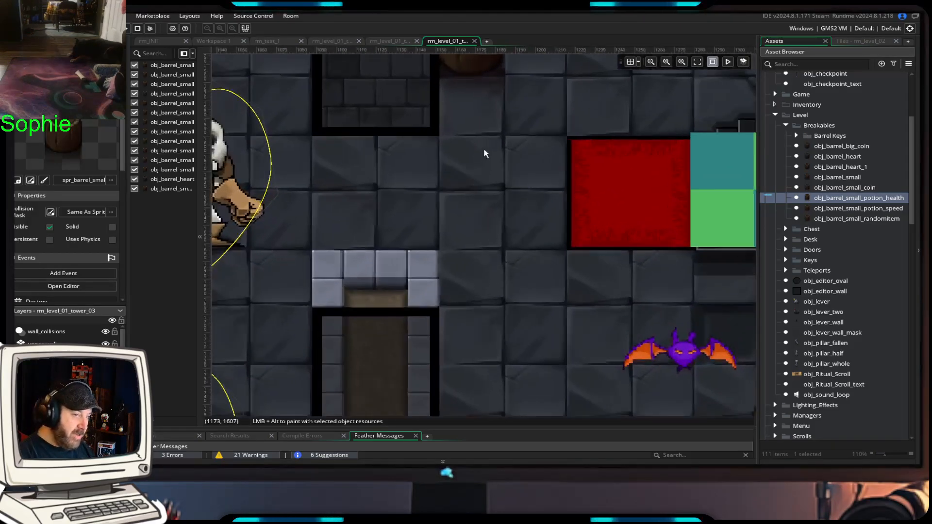
scroll(495, 209, down, 6)
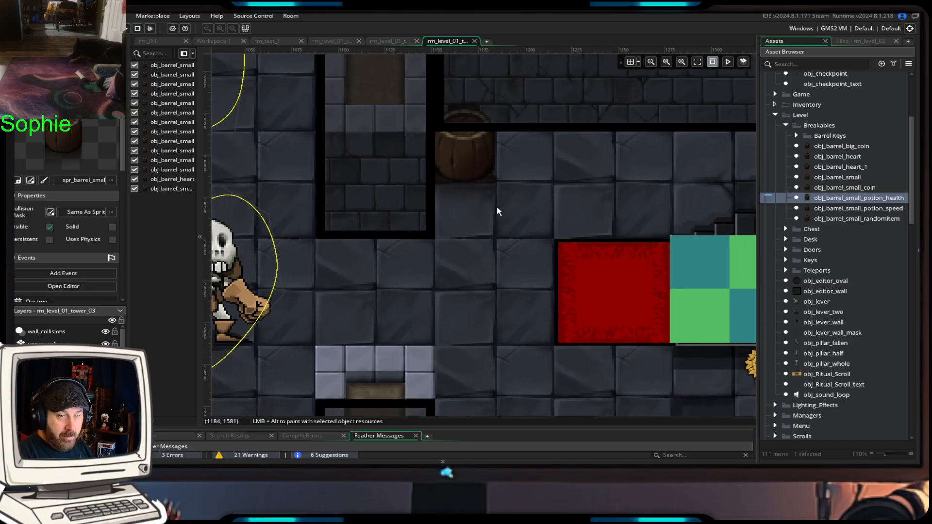
scroll(388, 235, down, 1)
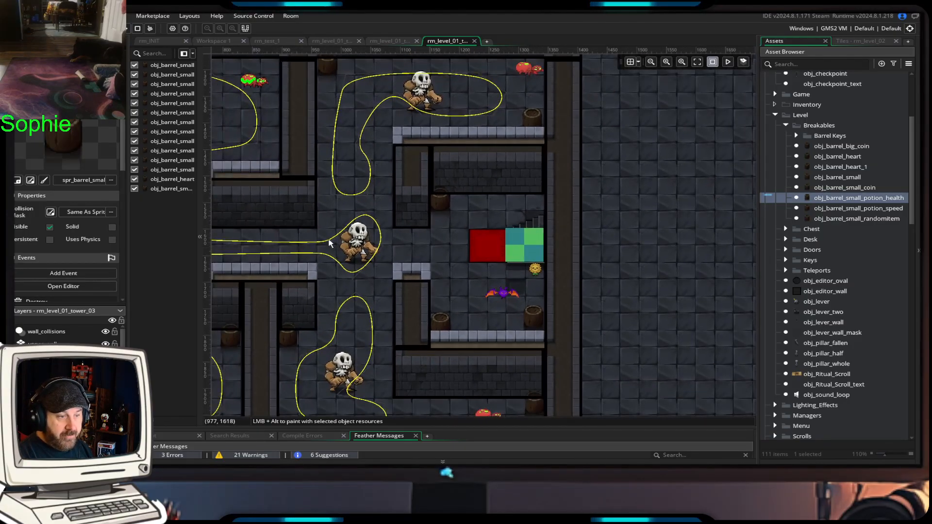
middle_drag(331, 242, 604, 252)
middle_drag(445, 241, 600, 251)
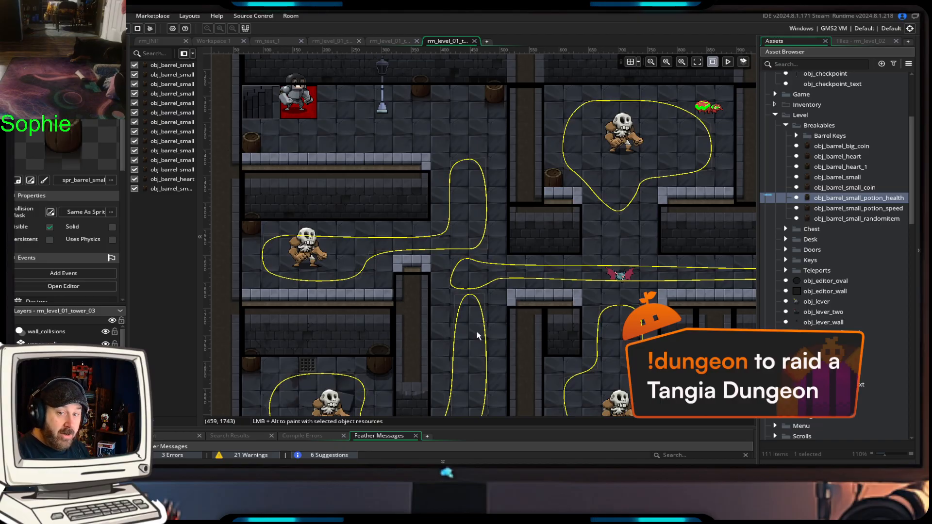
middle_drag(530, 313, 388, 331)
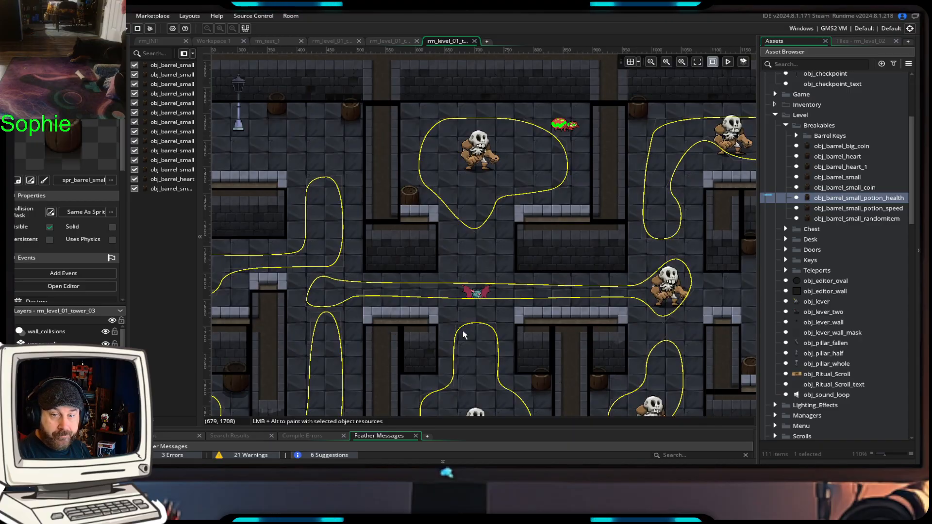
Look through the Breakables objects and the Visual Assets sprite folders, collapsing the Barrels folder and previewing spr_shelf
click(808, 218)
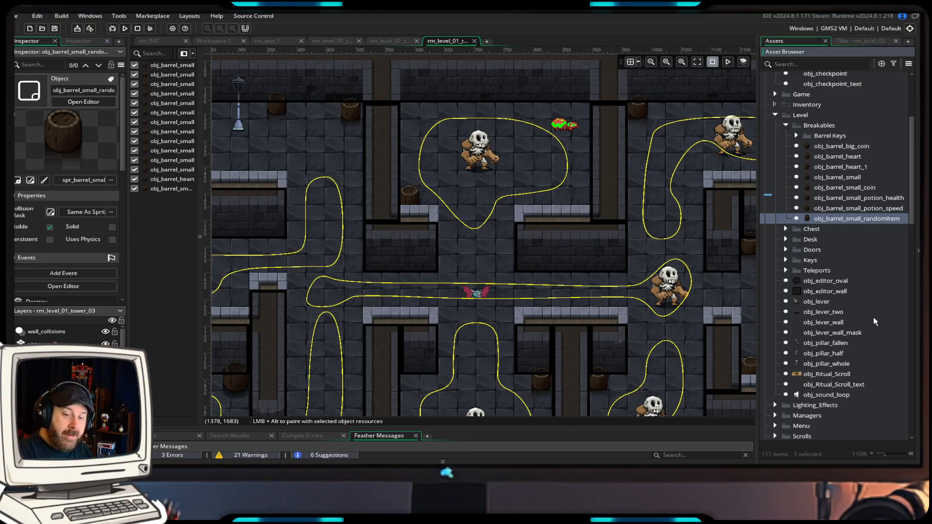
scroll(874, 316, down, 8)
scroll(846, 307, down, 5)
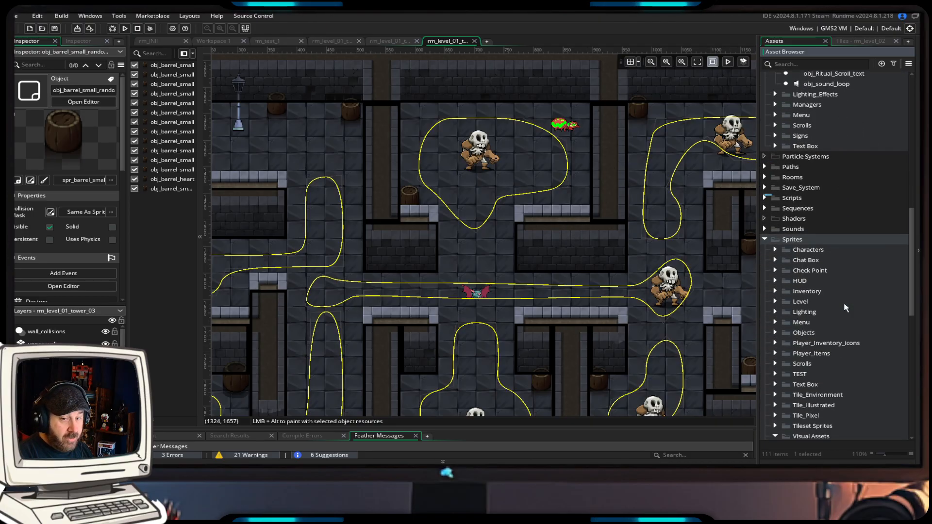
scroll(842, 305, down, 2)
scroll(841, 305, down, 5)
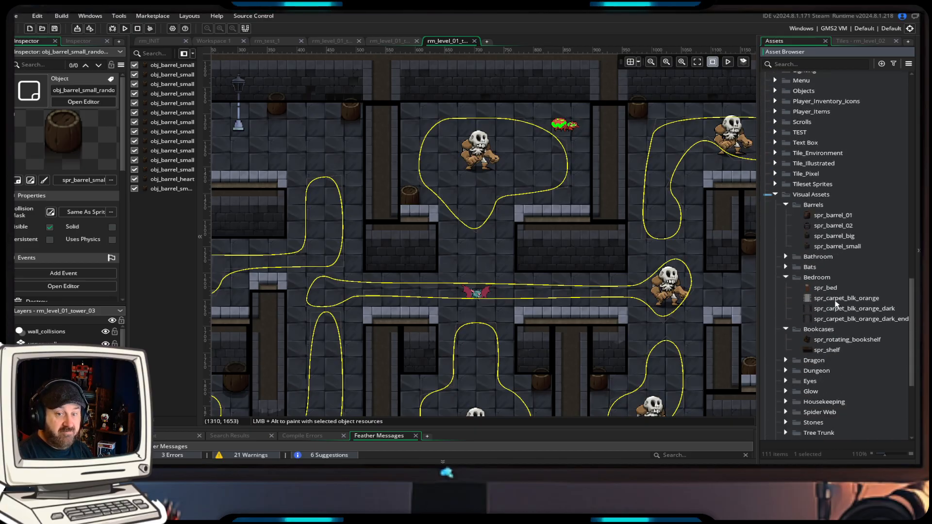
click(786, 118)
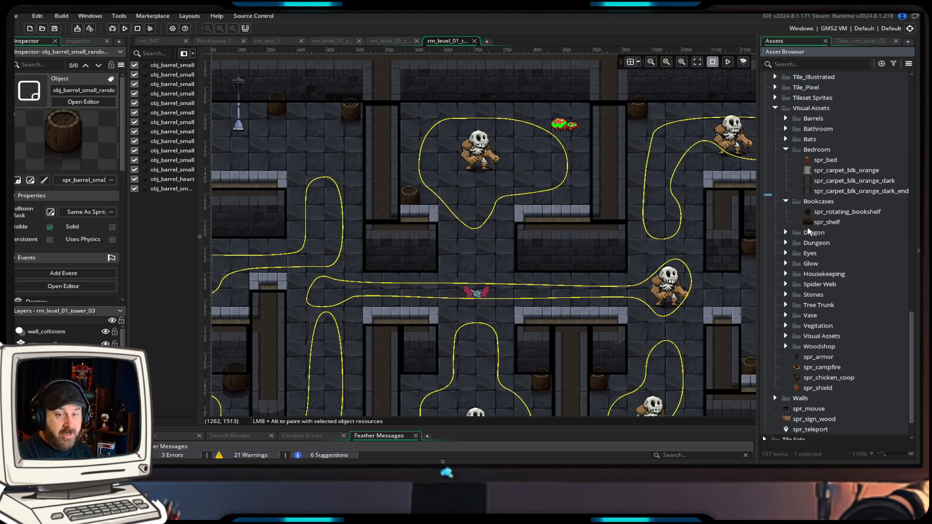
click(806, 222)
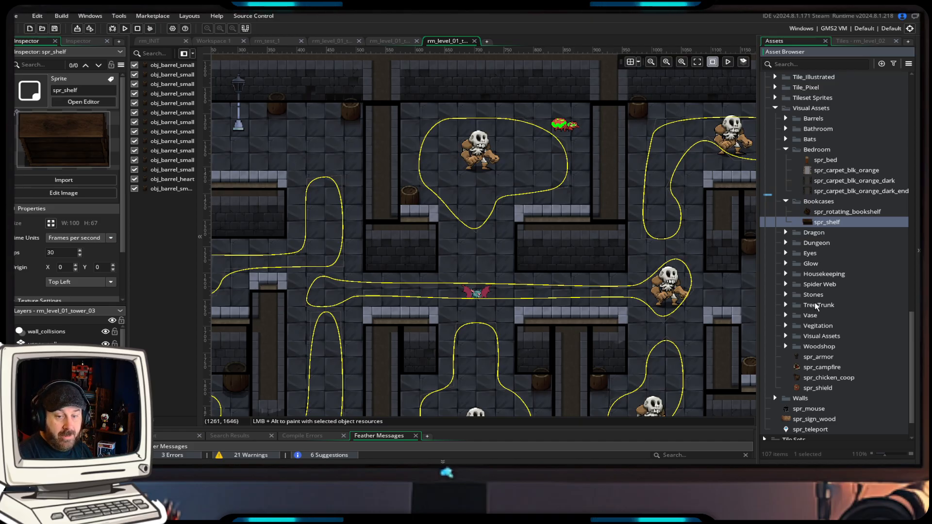
Expand the Vegitation sprite folder and examine its sprites and the neighbouring Visual Assets folders for usable decorations
scroll(792, 340, down, 1)
click(786, 309)
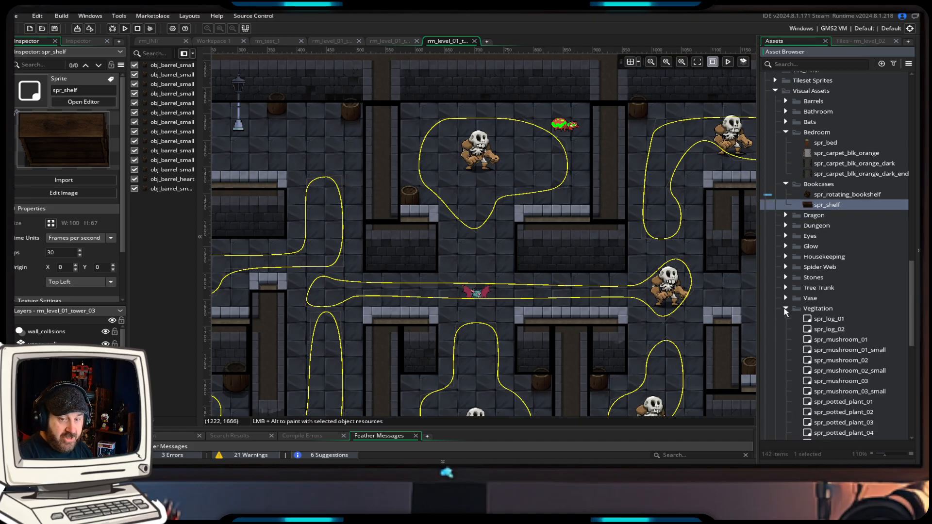
scroll(825, 292, down, 6)
scroll(840, 287, down, 2)
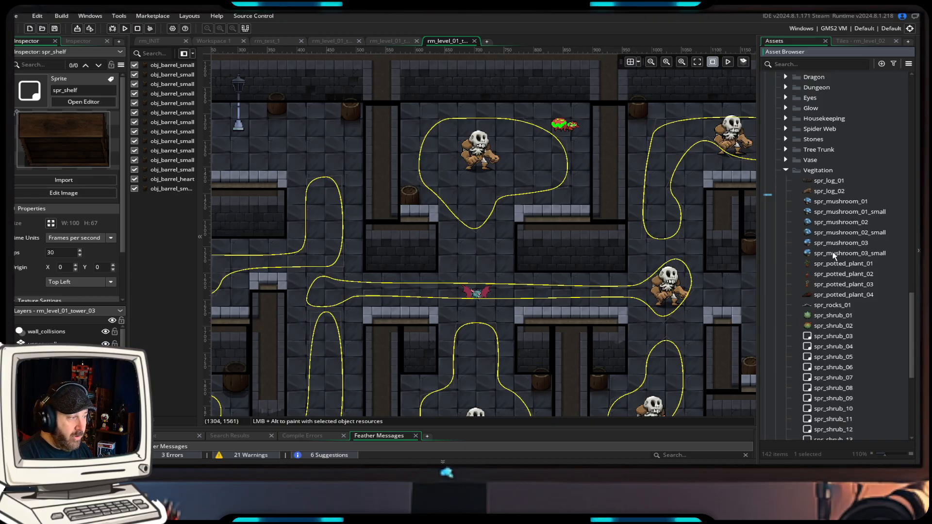
scroll(837, 277, up, 10)
ctrl+scroll(834, 257, up, 3)
scroll(834, 257, down, 10)
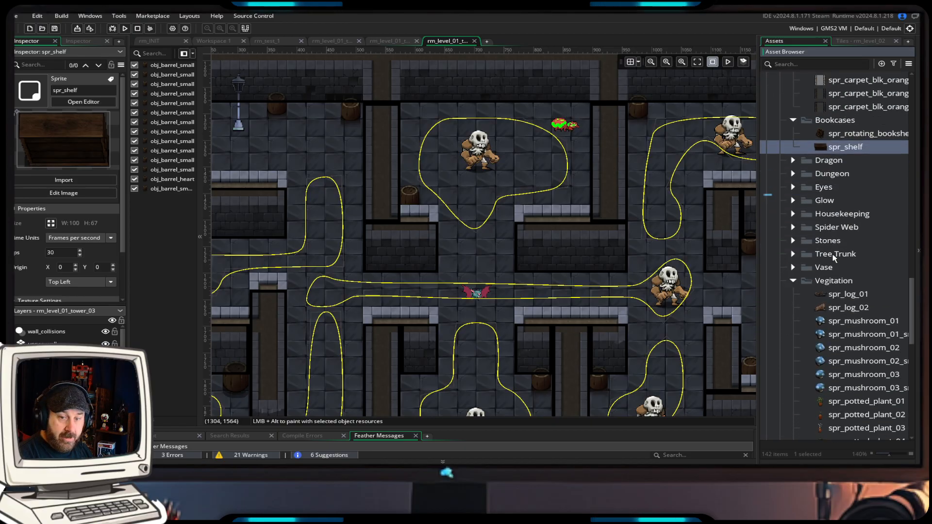
scroll(829, 270, down, 6)
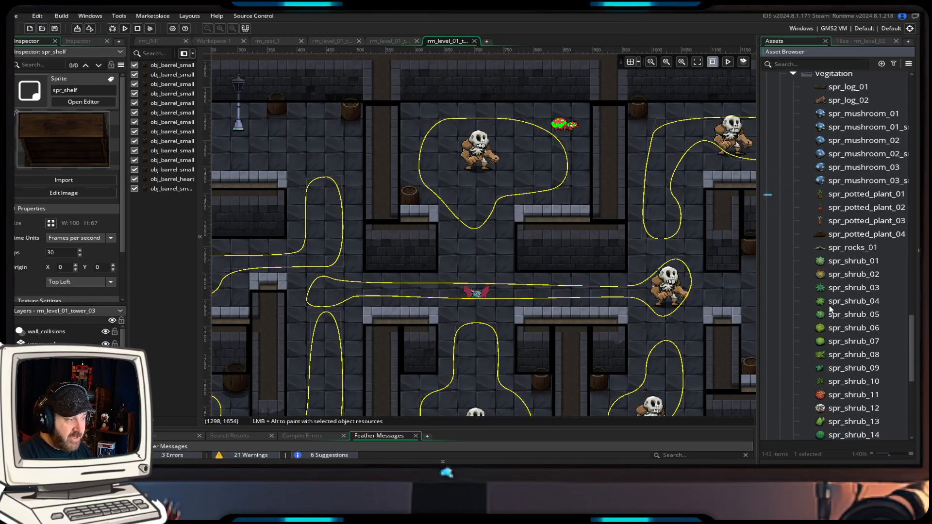
scroll(829, 315, down, 4)
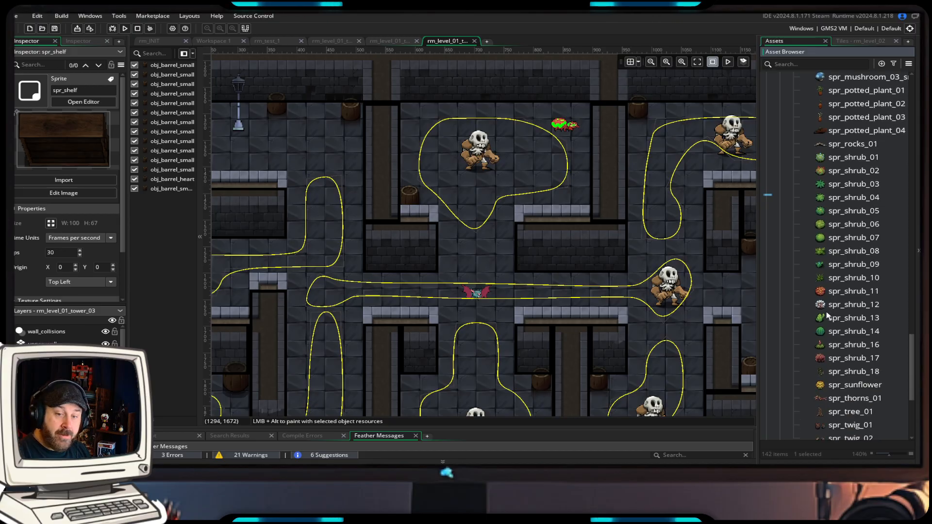
scroll(822, 342, up, 15)
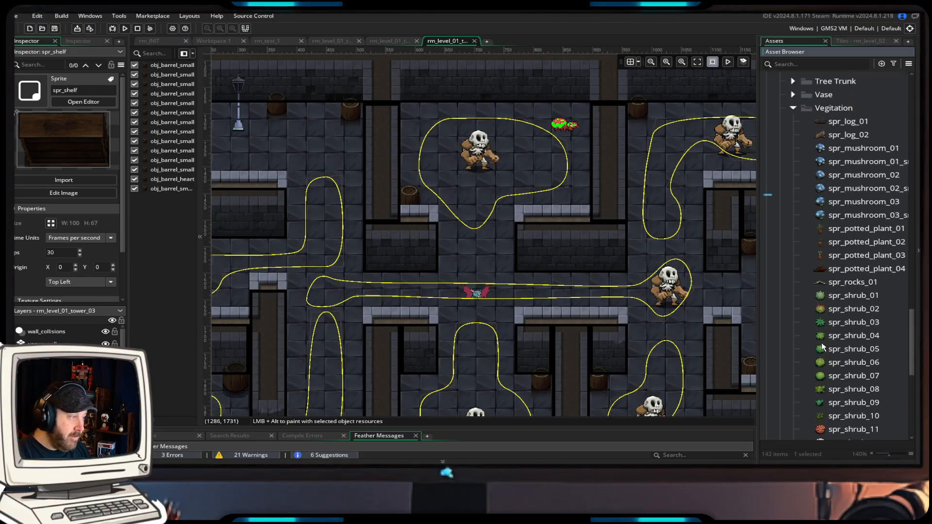
scroll(819, 346, up, 3)
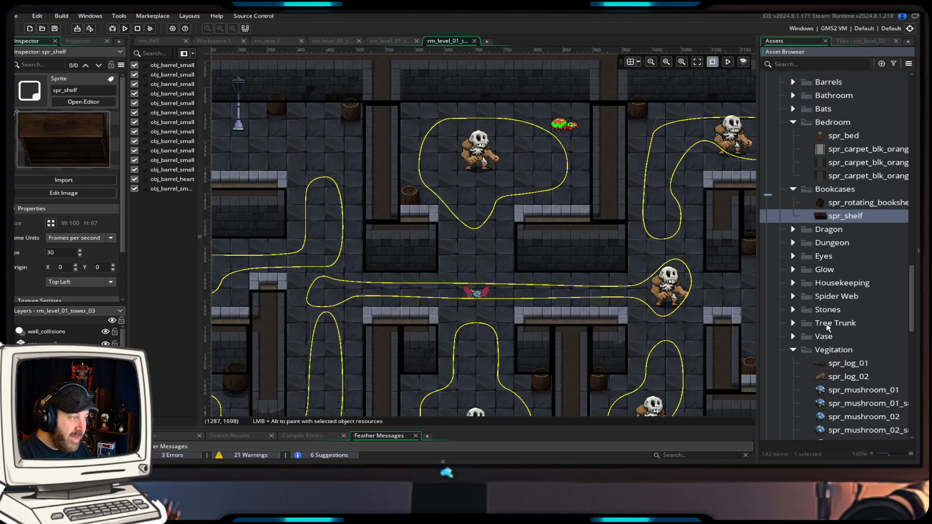
scroll(822, 340, down, 15)
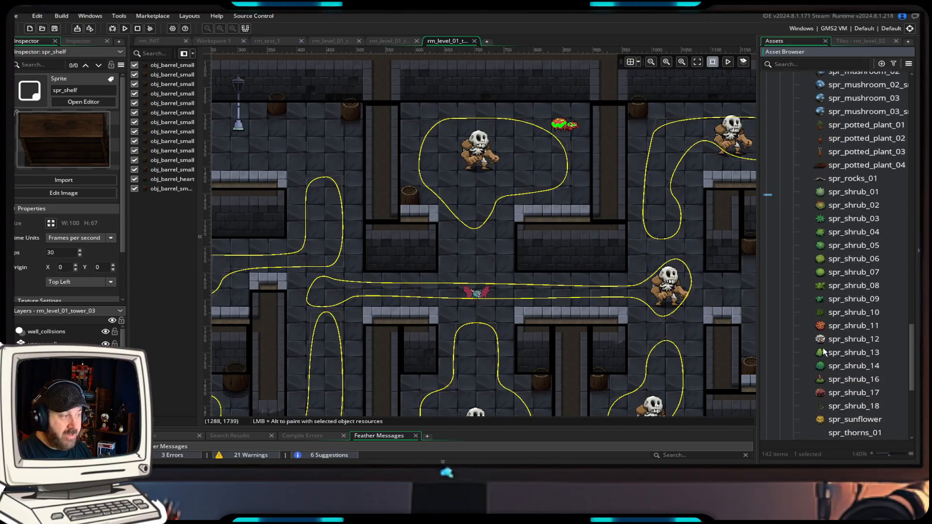
scroll(842, 380, down, 5)
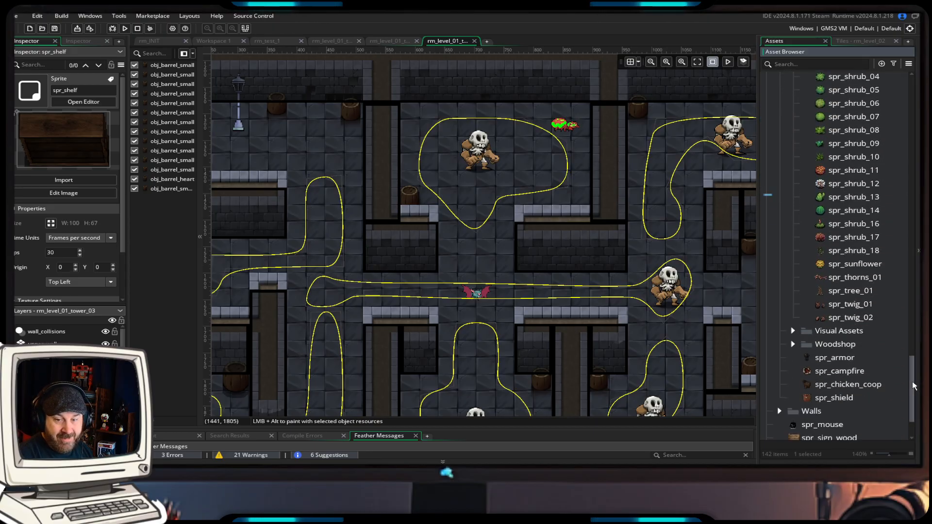
drag(915, 376, 916, 281)
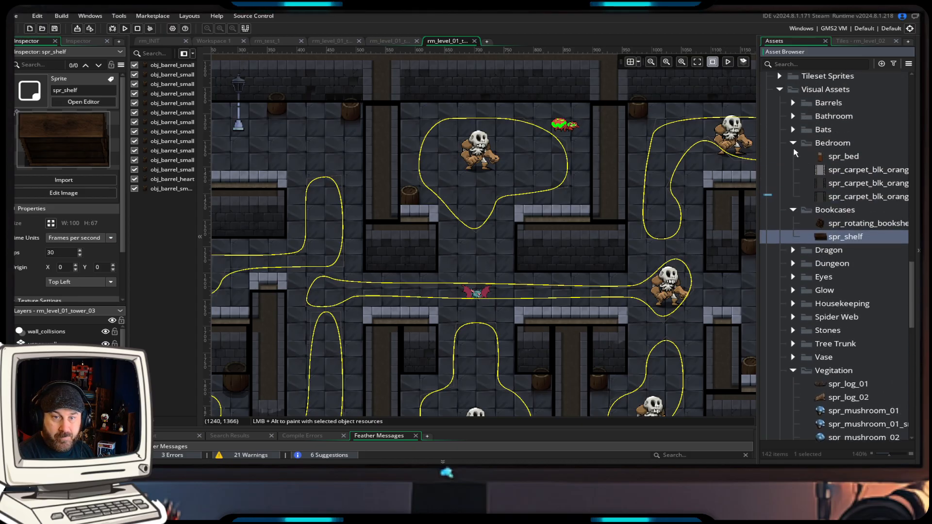
ctrl+scroll(809, 202, down, 2)
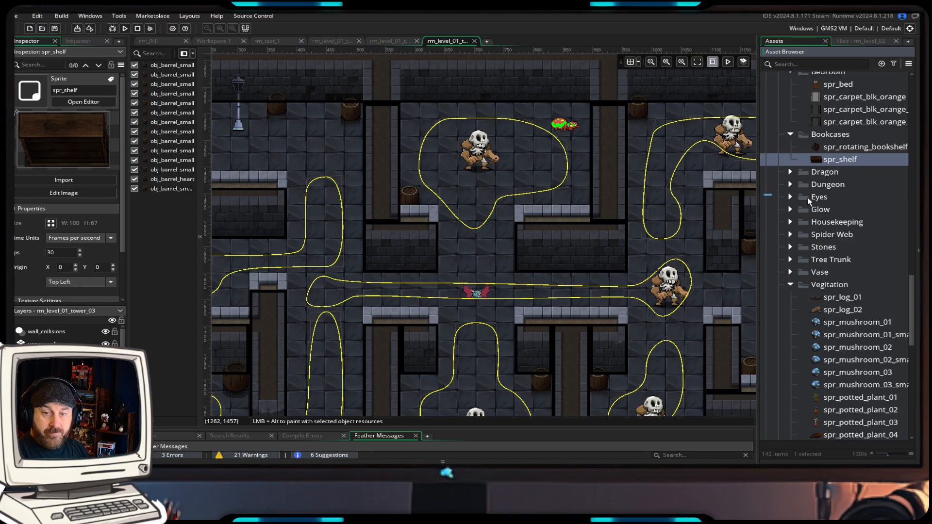
scroll(810, 202, down, 3)
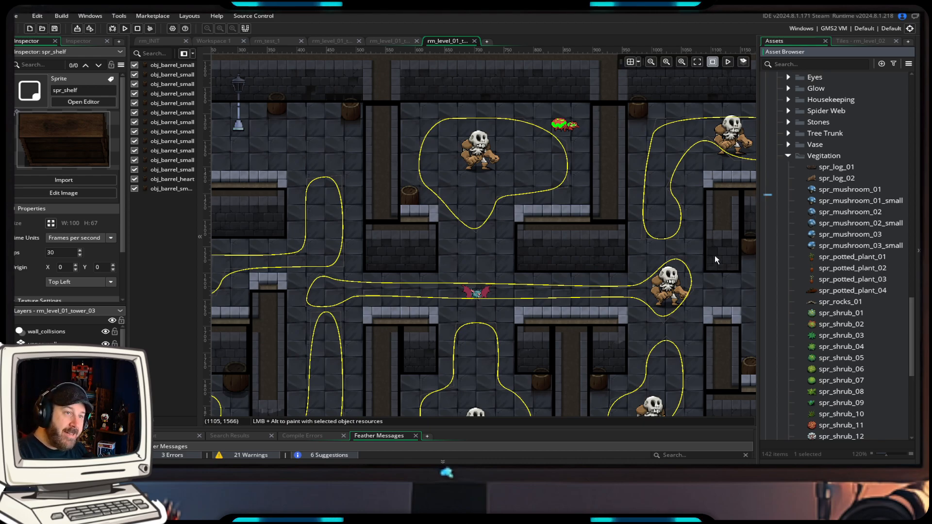
Narrow the asset browser slightly to give the room editor more width
scroll(577, 261, up, 2)
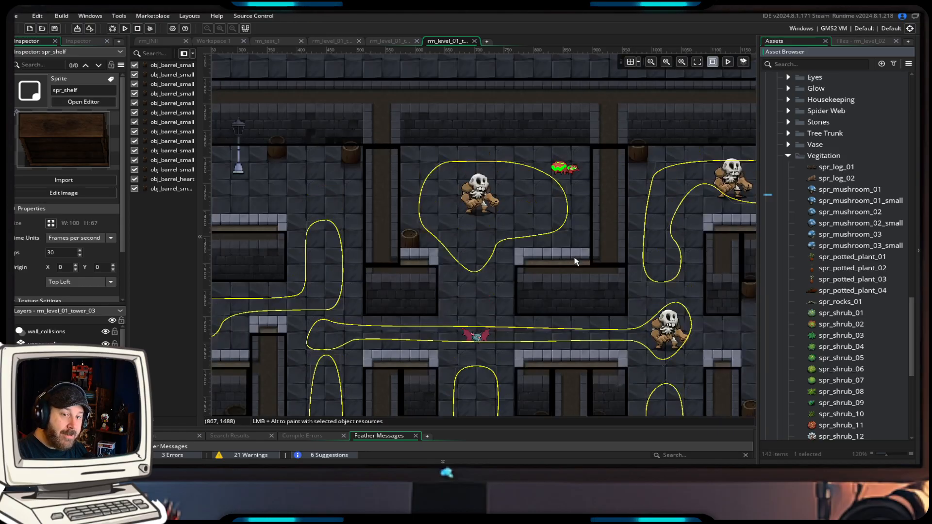
click(540, 271)
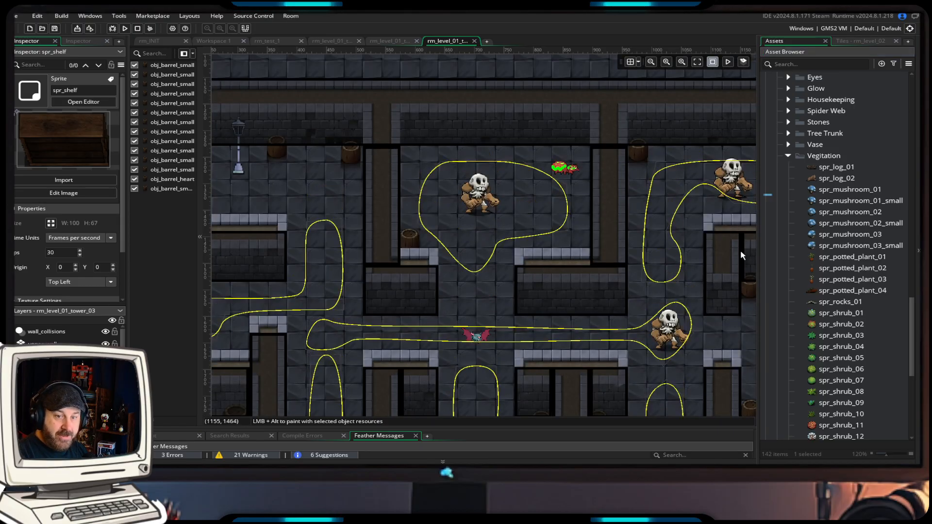
scroll(728, 251, down, 2)
drag(757, 234, 782, 234)
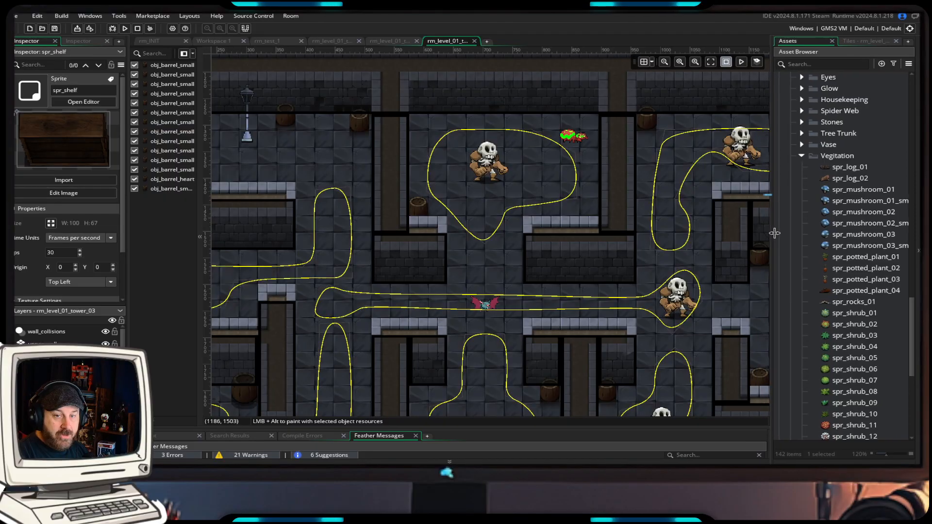
scroll(589, 266, up, 1)
middle_drag(589, 265, 627, 240)
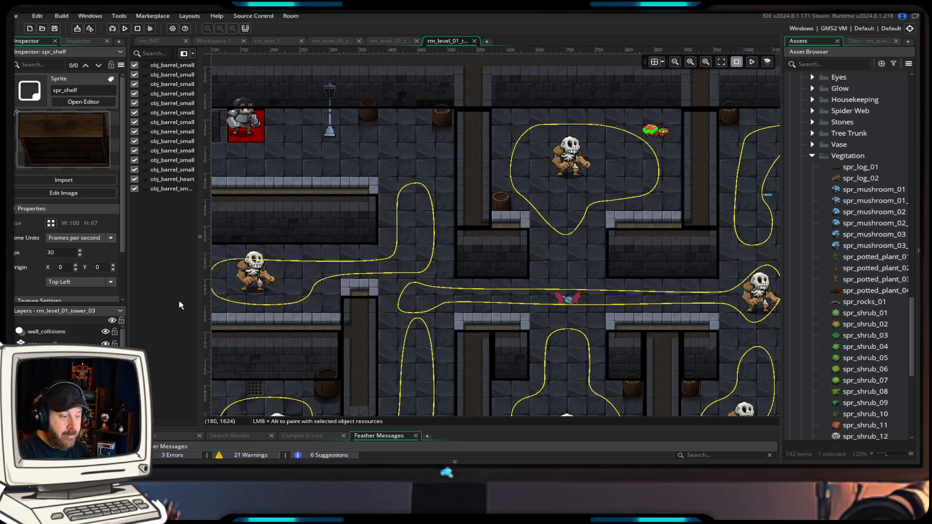
Make the Instances_Currency layer active and place an obj_barrel_small_coin instance in the upper-right corner of the upper central skeleton's room
click(67, 390)
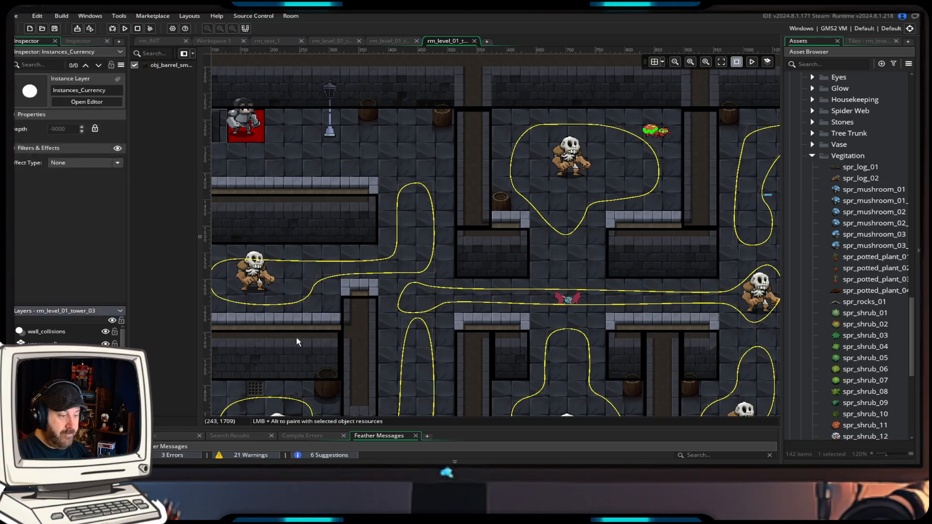
middle_drag(371, 320, 250, 317)
scroll(842, 216, up, 2)
scroll(842, 216, up, 10)
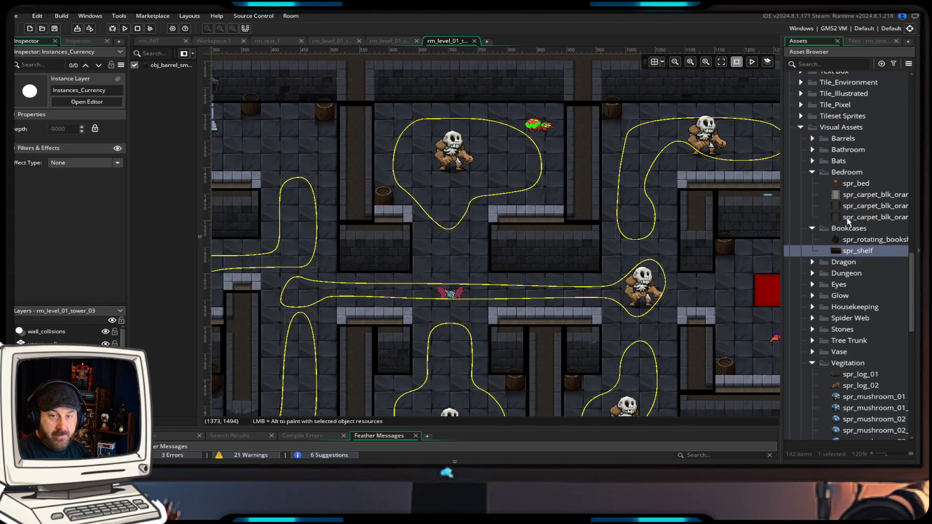
scroll(836, 228, up, 10)
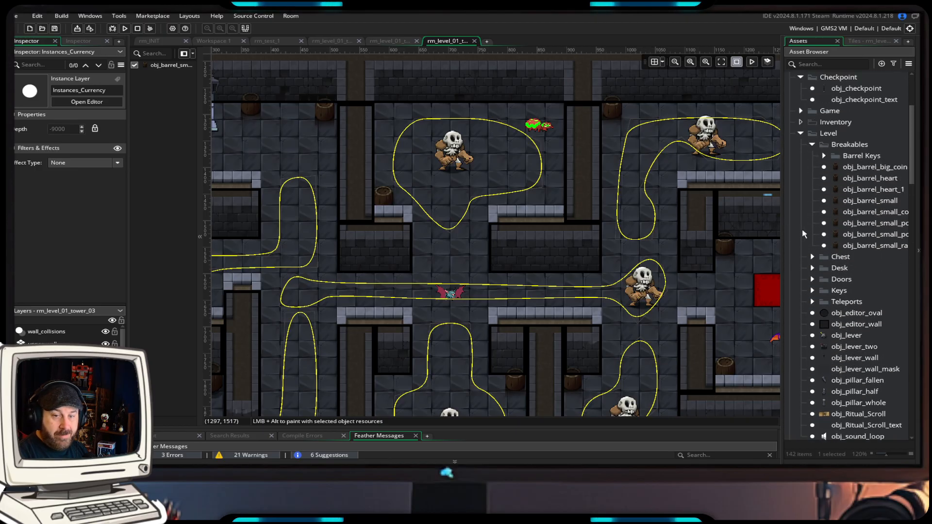
ctrl+scroll(803, 235, down, 1)
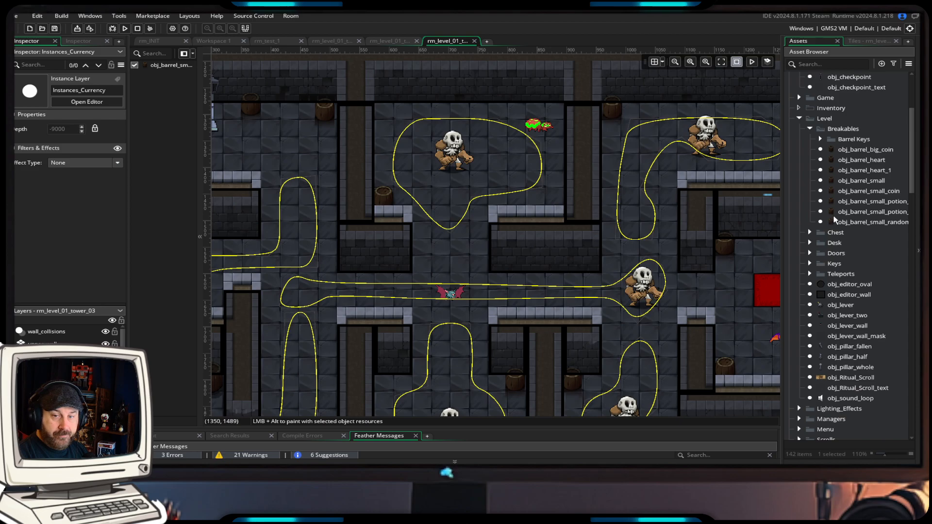
click(834, 190)
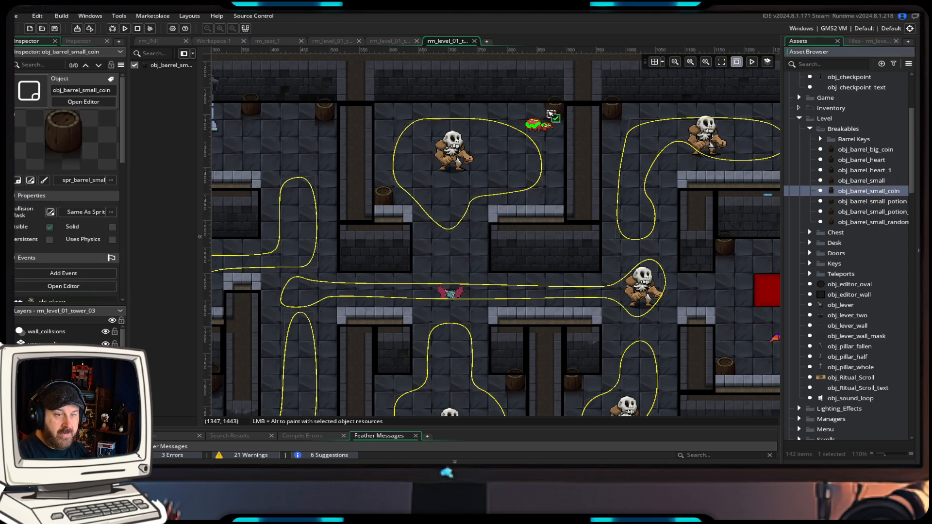
drag(552, 113, 551, 115)
Add obj_barrel_small_coin instances to the upper-left nook of the lower central skeleton's room and the skeleton corridor below the starting area
middle_drag(637, 213, 675, 71)
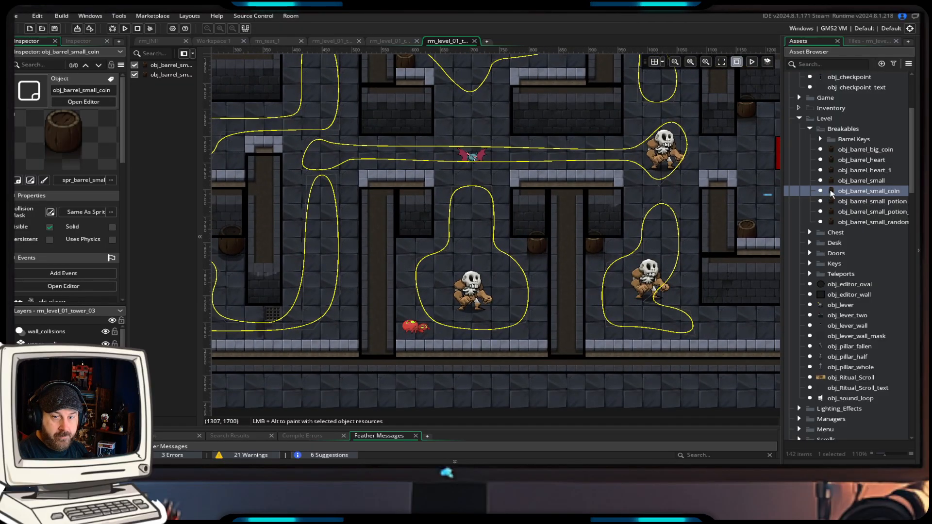
drag(832, 194, 409, 249)
middle_drag(464, 290, 693, 243)
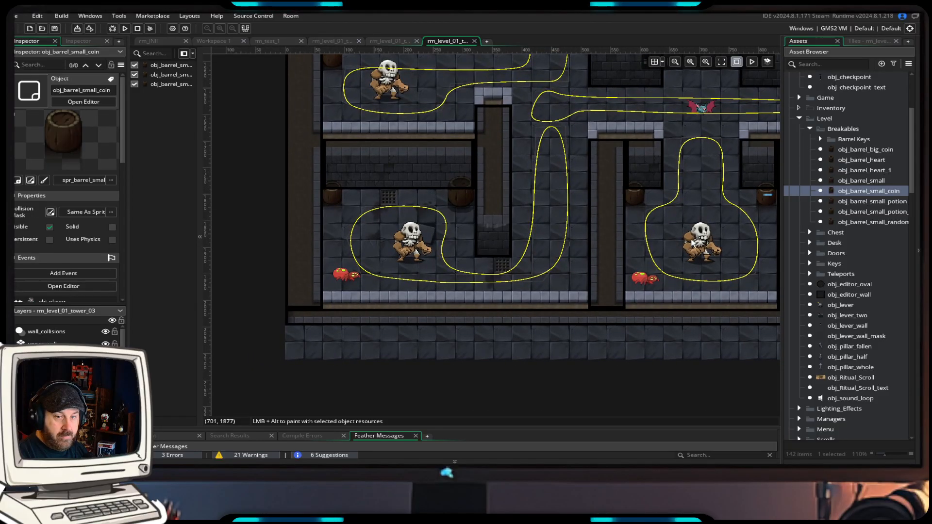
middle_drag(585, 284, 413, 371)
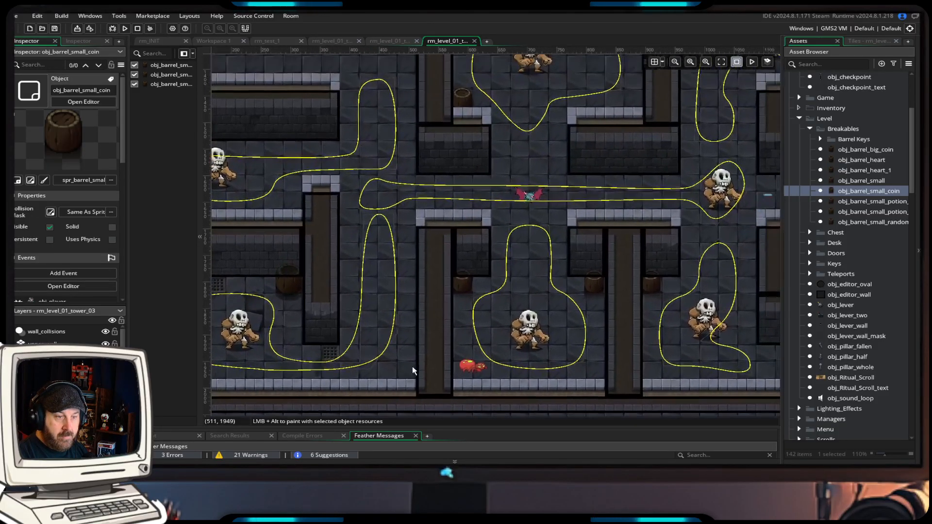
middle_drag(450, 275, 566, 299)
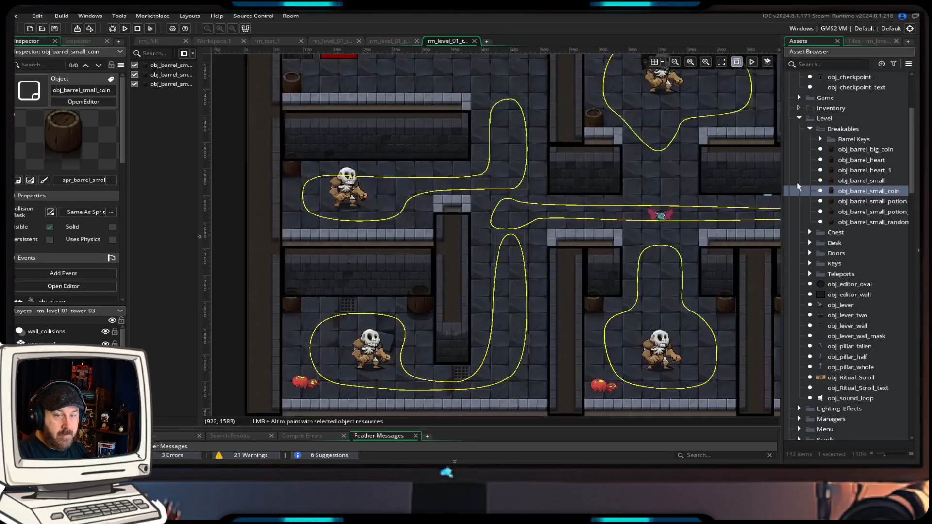
drag(832, 192, 388, 229)
drag(296, 226, 294, 225)
scroll(507, 253, down, 4)
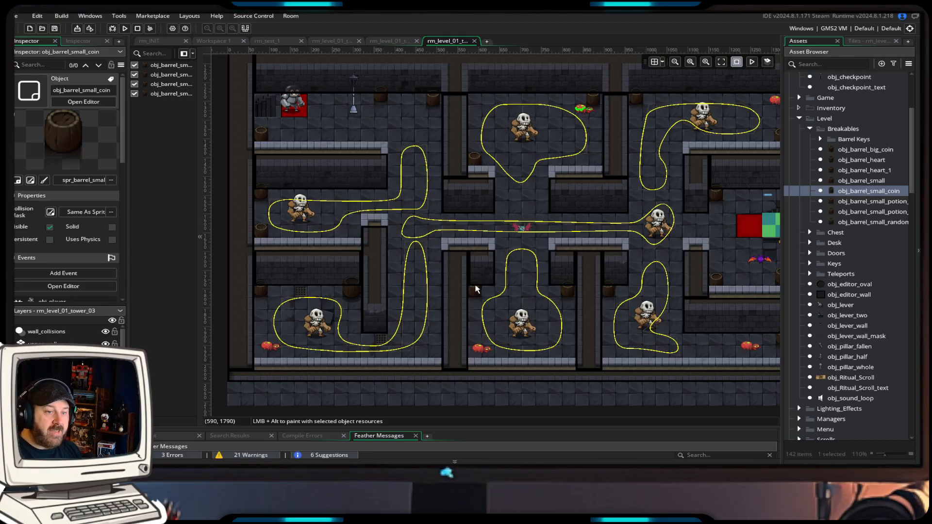
middle_drag(478, 294, 449, 297)
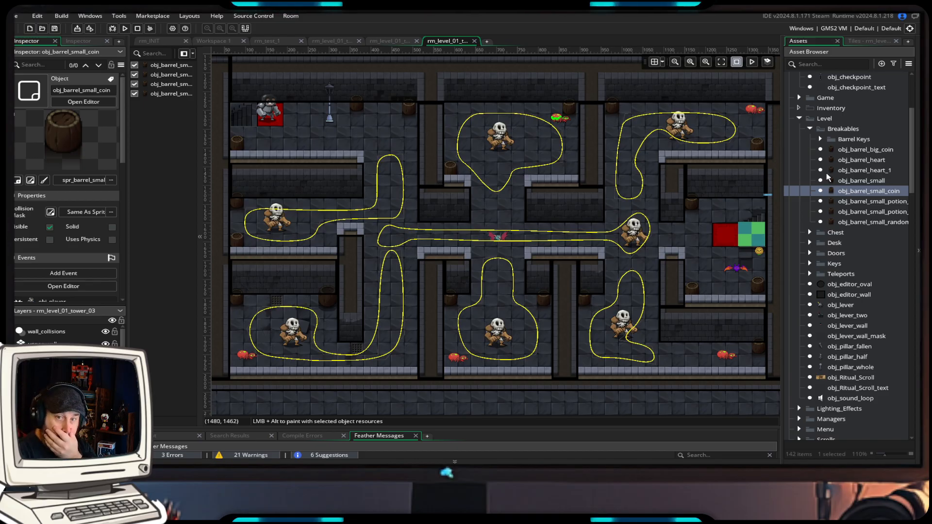
Add a gold treasure chest to the lower-left and upper central skeletons' rooms, and a green treasure chest beside the red square
scroll(868, 184, up, 2)
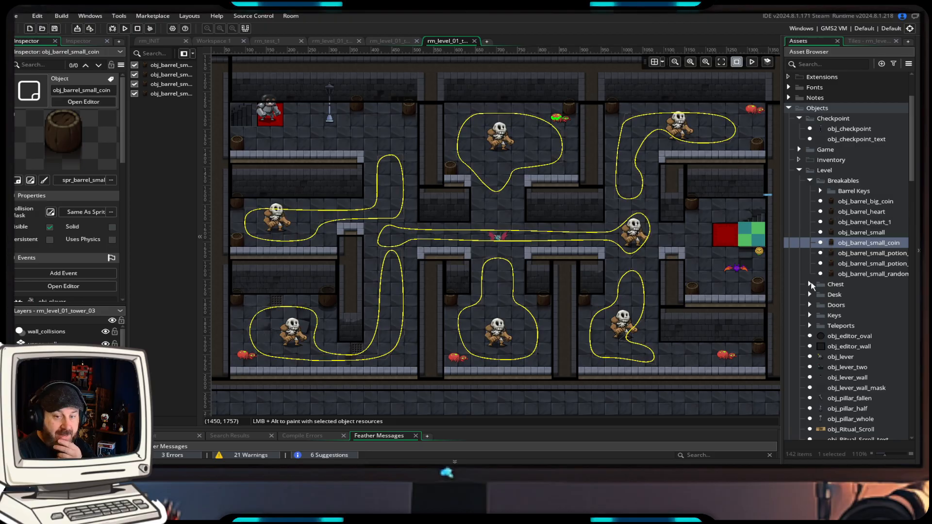
click(809, 284)
scroll(850, 260, down, 3)
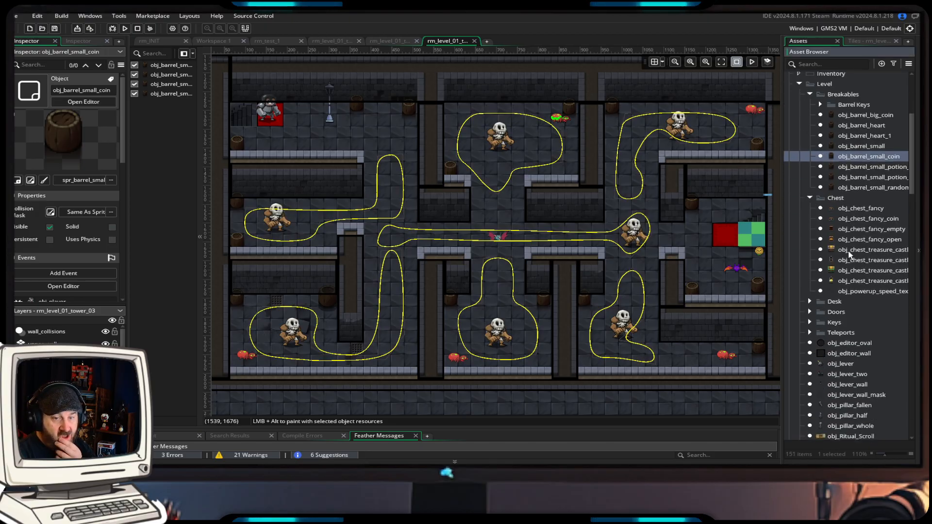
click(845, 209)
click(836, 240)
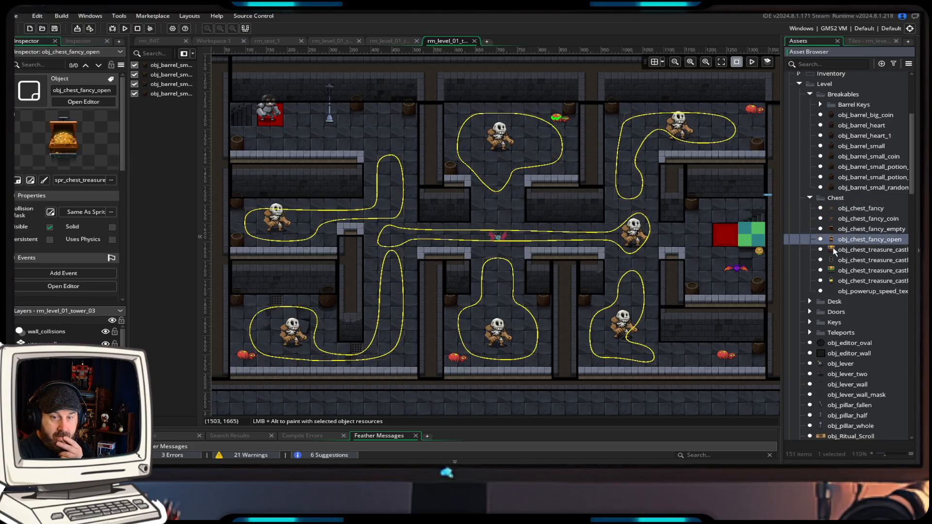
click(835, 250)
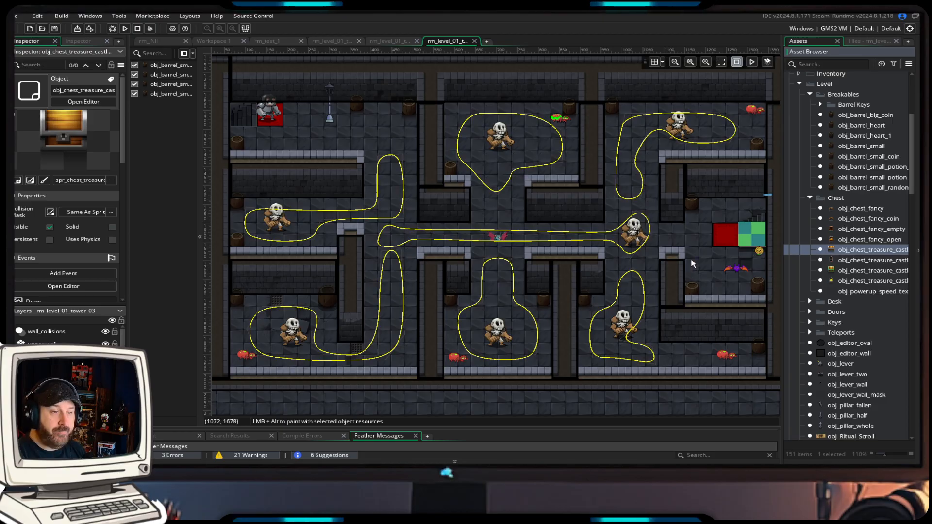
drag(834, 251, 255, 309)
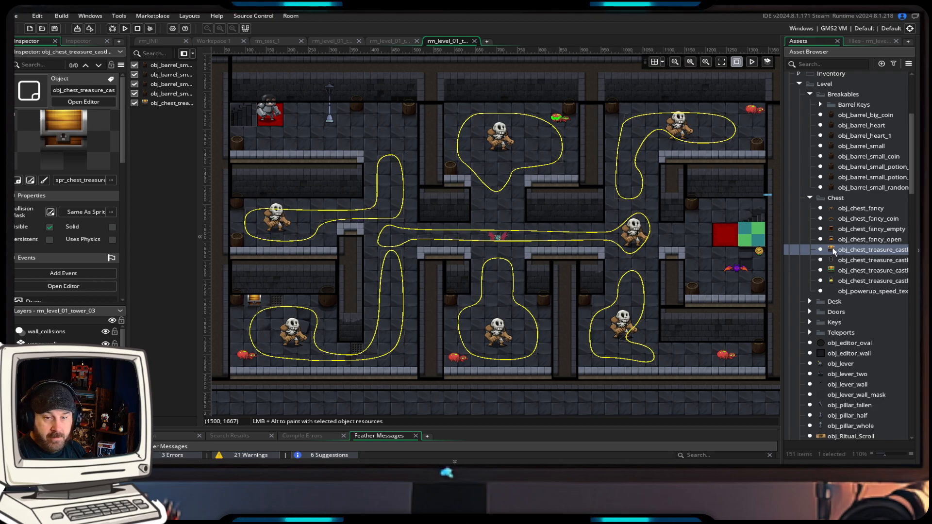
drag(834, 251, 455, 116)
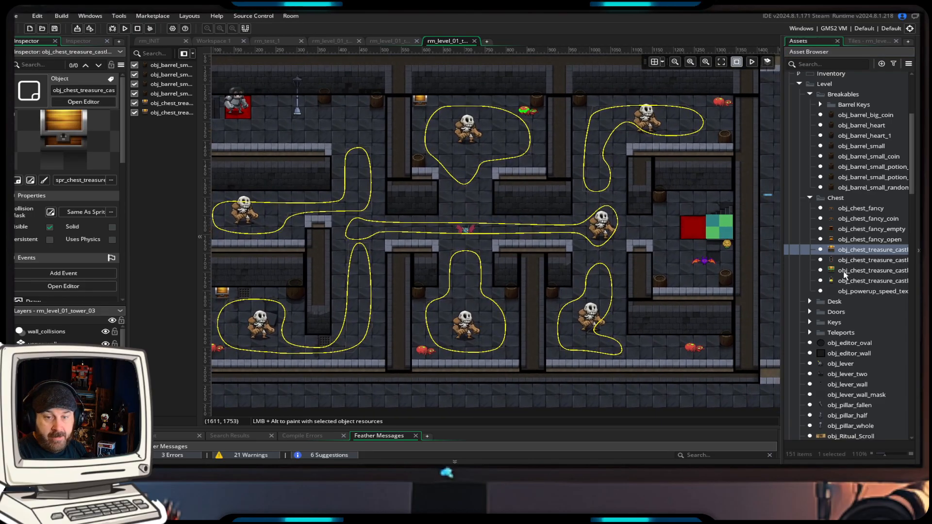
drag(845, 272, 675, 233)
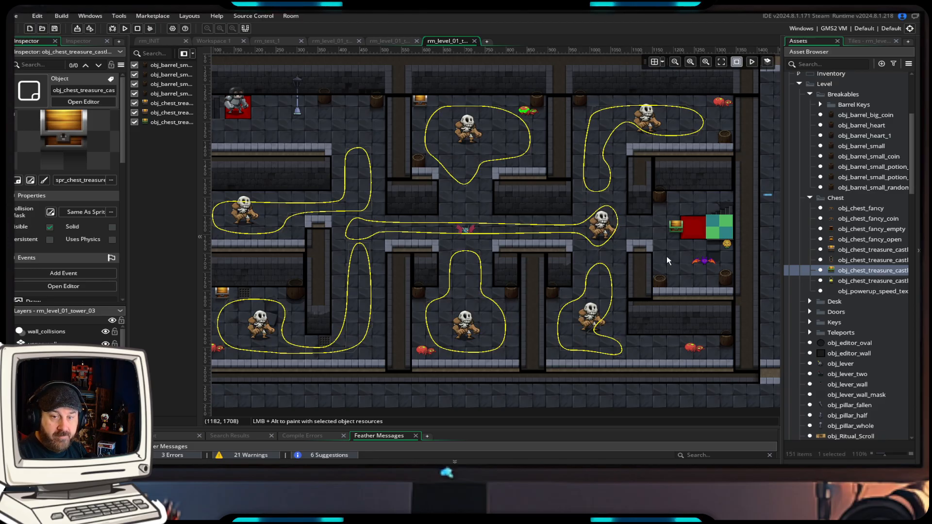
middle_drag(642, 251, 666, 264)
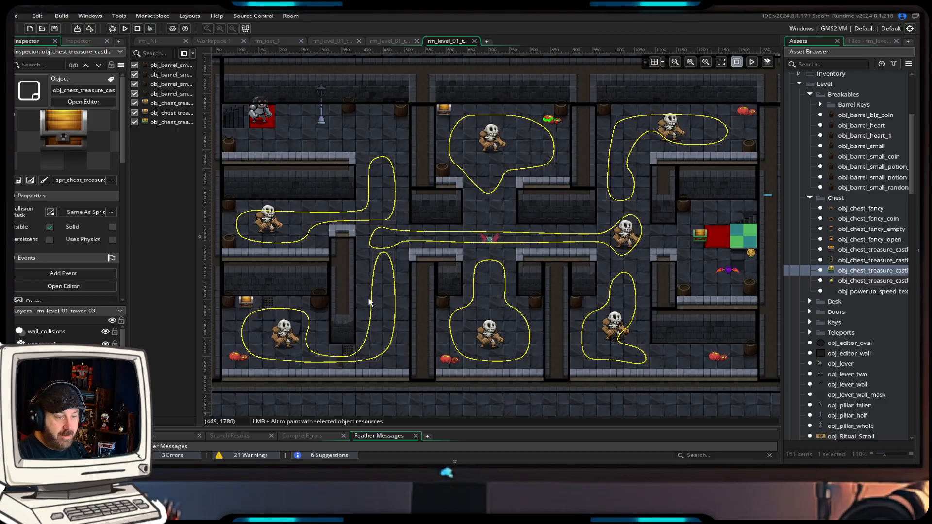
Make the Visual_Assets layer active, collapse the Bedroom sprite folder and expand the Housekeeping sprite folder
scroll(333, 316, up, 1)
scroll(327, 320, down, 2)
middle_drag(318, 317, 359, 312)
ctrl+scroll(359, 316, up, 5)
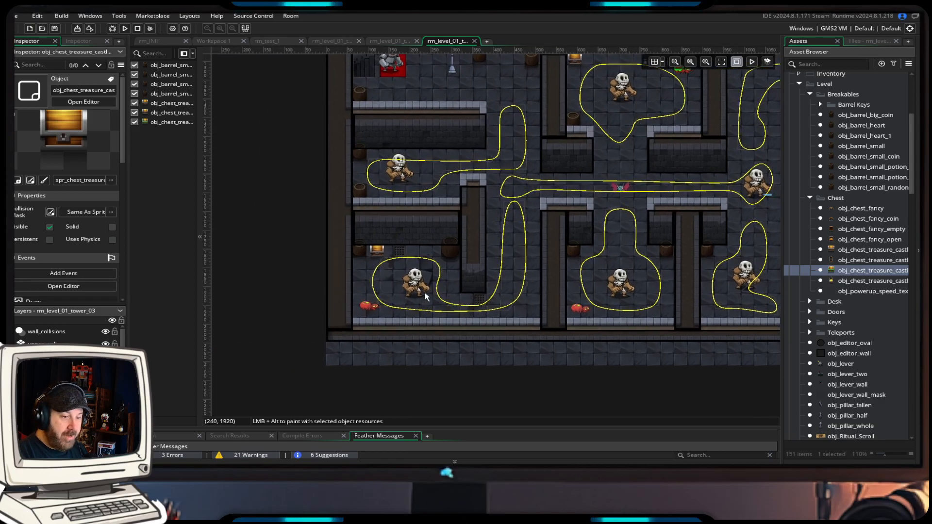
middle_drag(475, 242, 478, 268)
scroll(851, 266, down, 6)
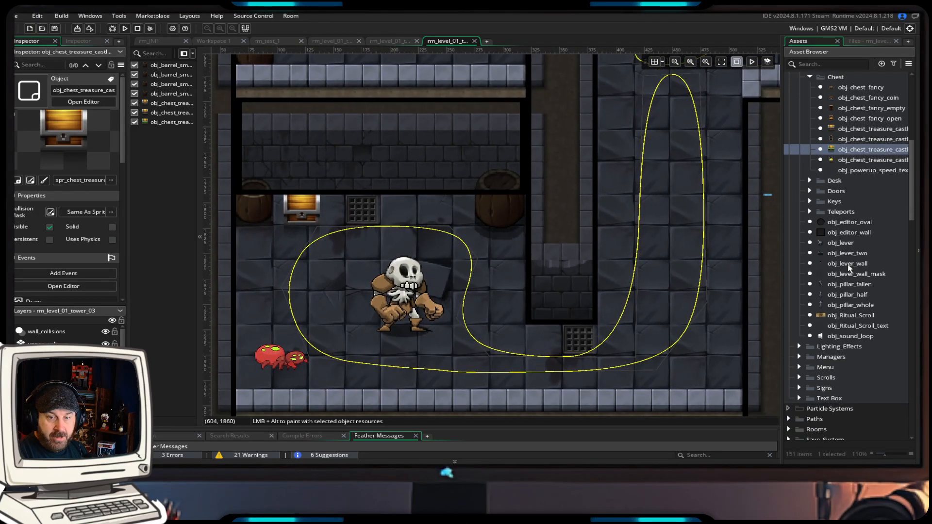
click(44, 418)
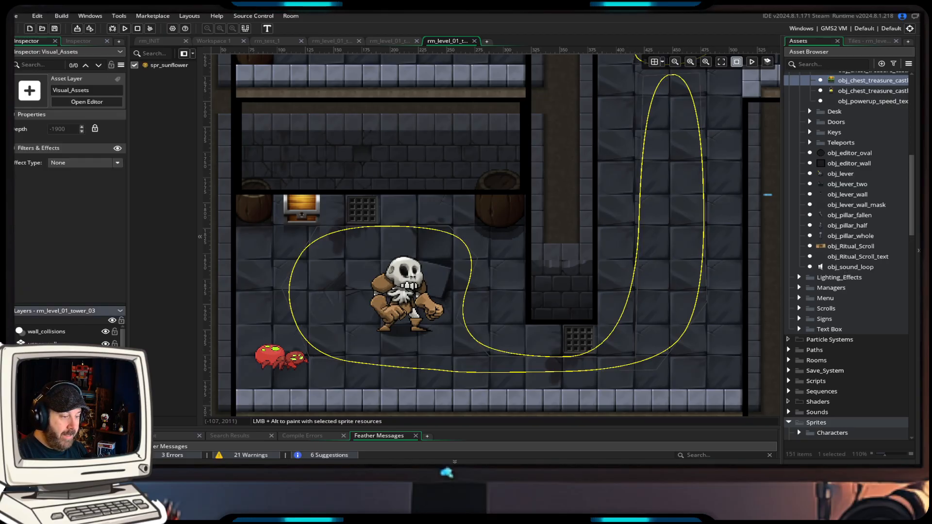
scroll(869, 256, down, 9)
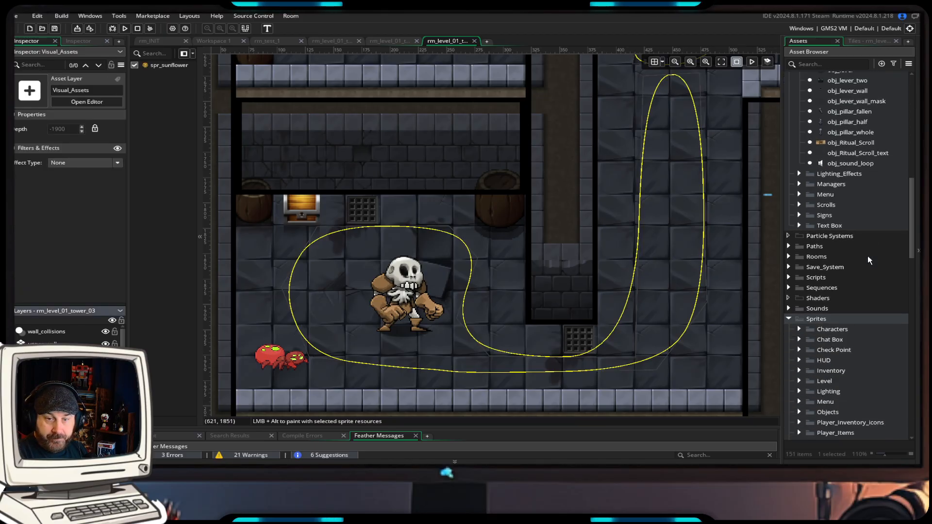
scroll(863, 257, down, 4)
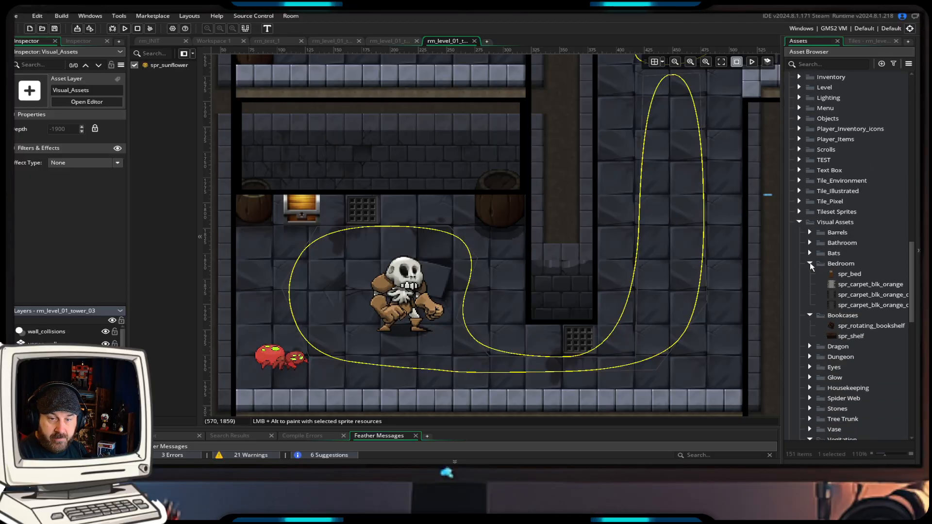
click(810, 263)
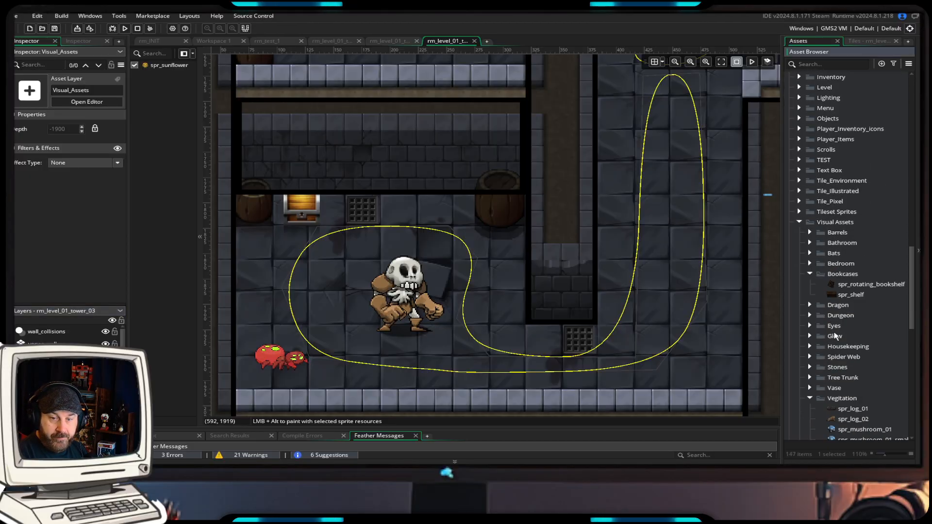
click(810, 347)
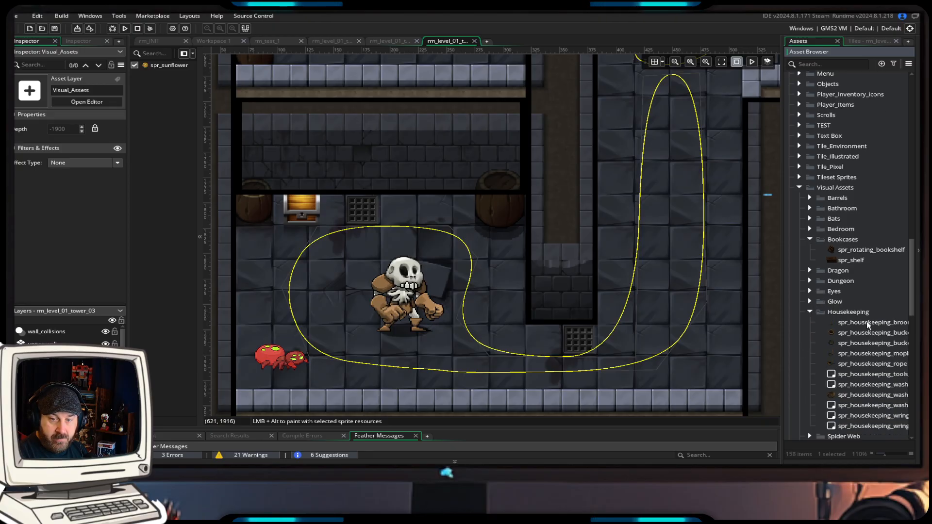
scroll(826, 331, down, 4)
drag(845, 312, 786, 316)
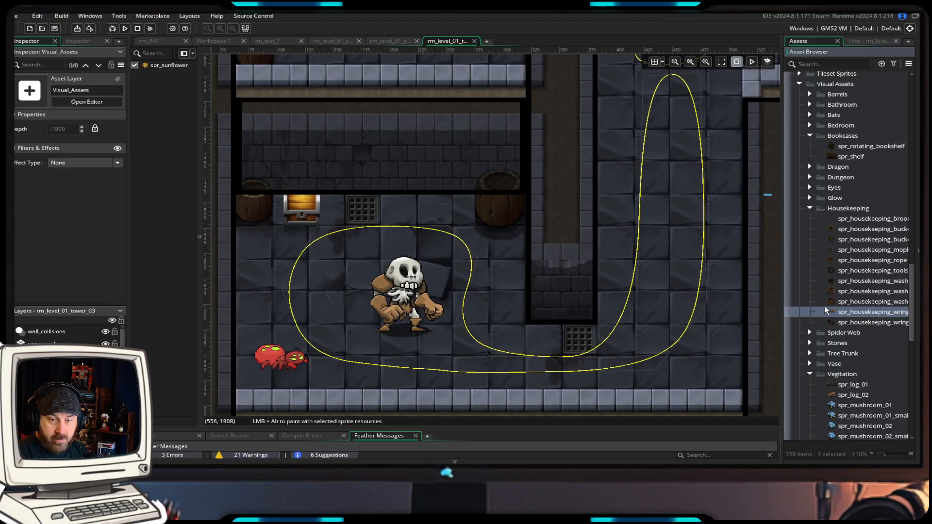
scroll(839, 297, up, 8)
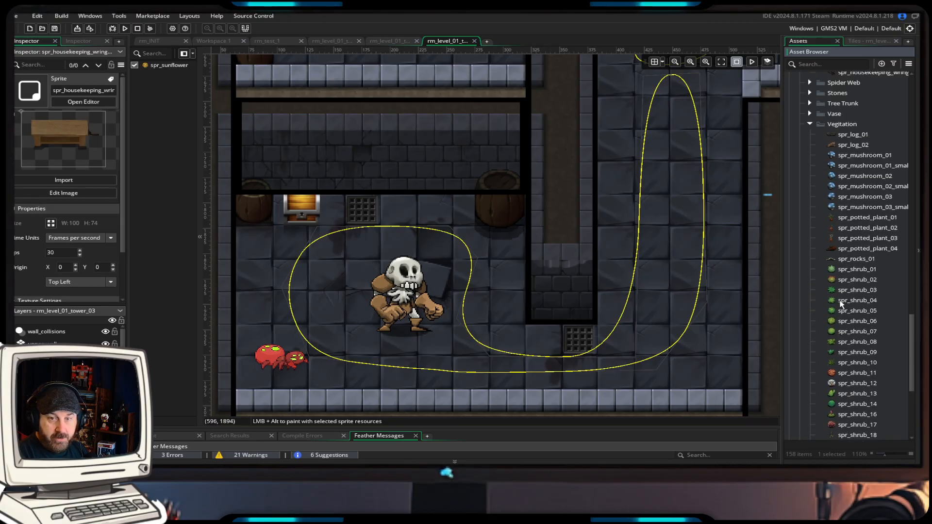
scroll(841, 304, down, 8)
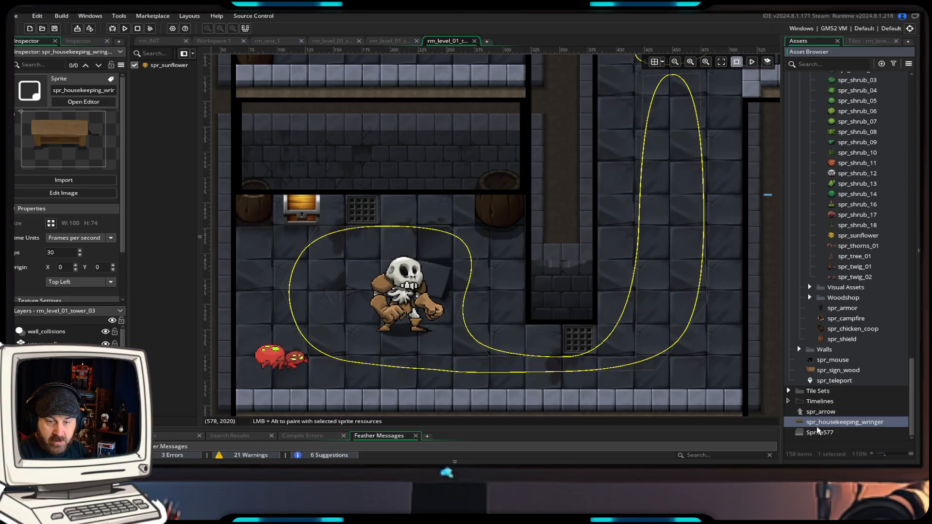
drag(803, 424, 874, 277)
scroll(852, 318, up, 3)
scroll(852, 318, up, 8)
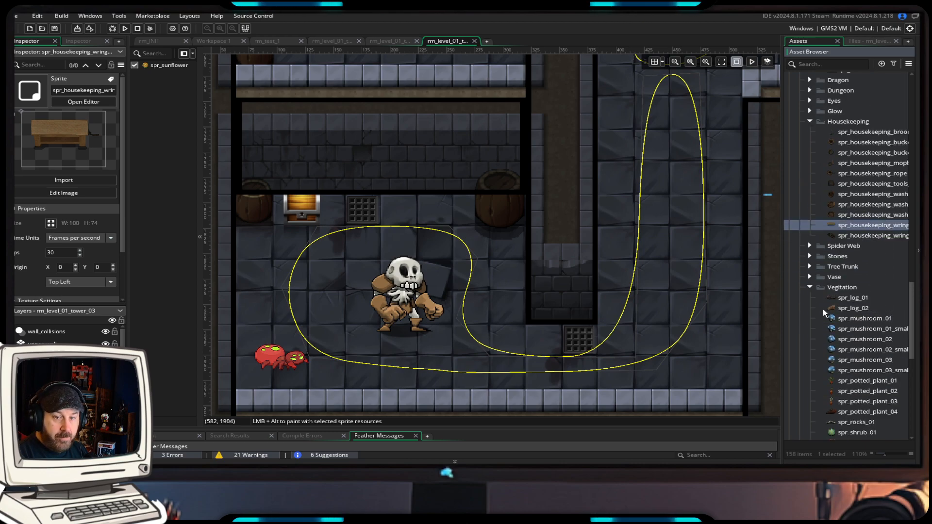
Place the Housekeeping mop-and-bucket sprite beside the large barrel in the lower-left skeleton's room, scaled to about 0.59
click(833, 175)
click(832, 185)
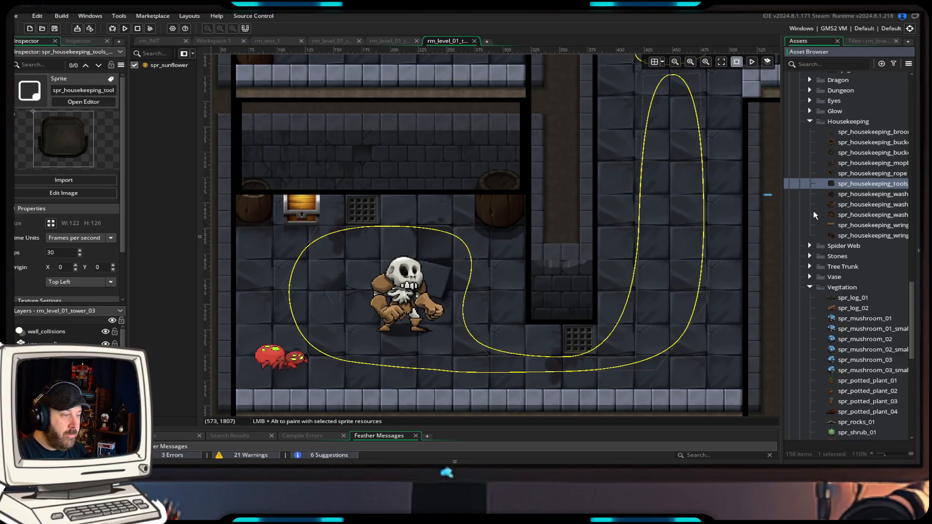
click(833, 164)
click(831, 153)
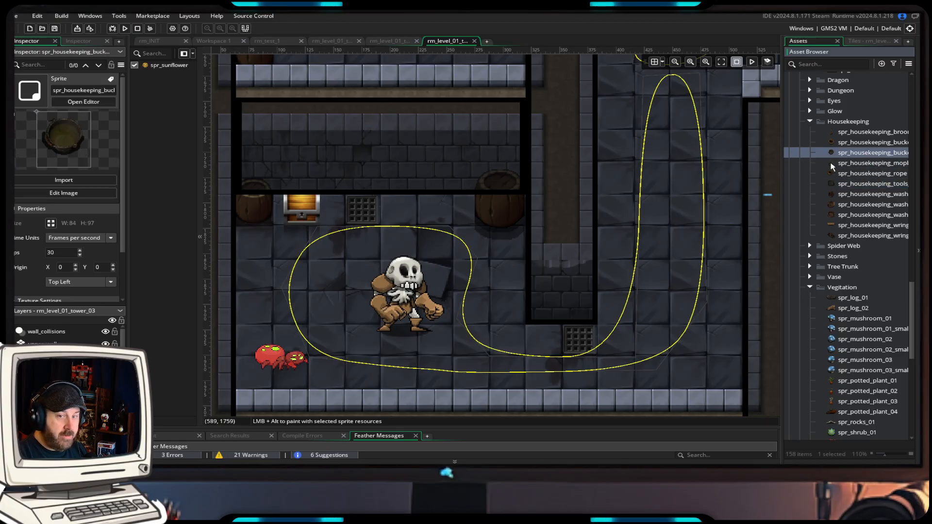
click(832, 163)
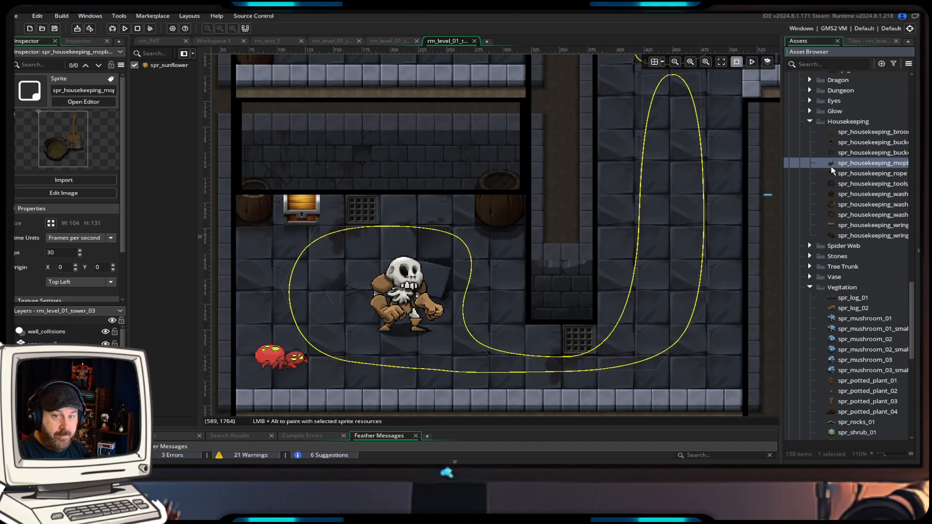
drag(832, 166, 353, 160)
click(376, 267)
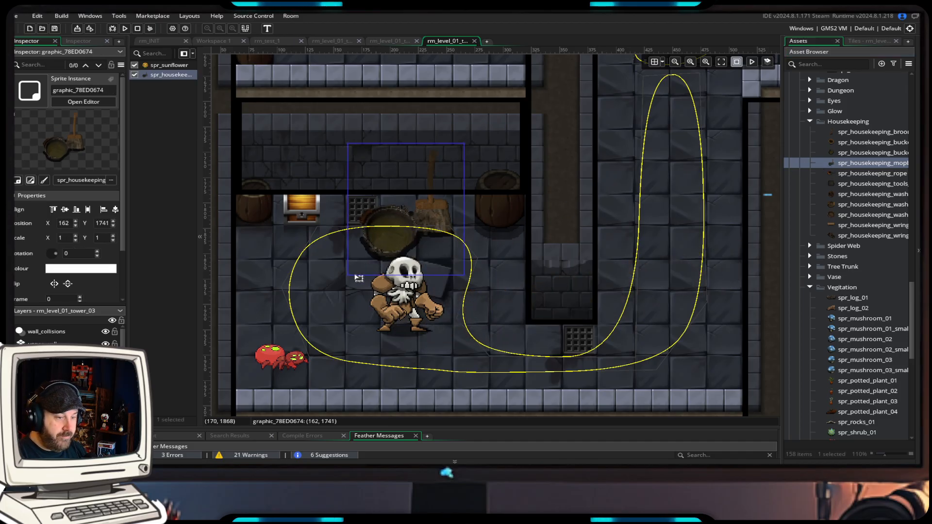
drag(348, 275, 435, 220)
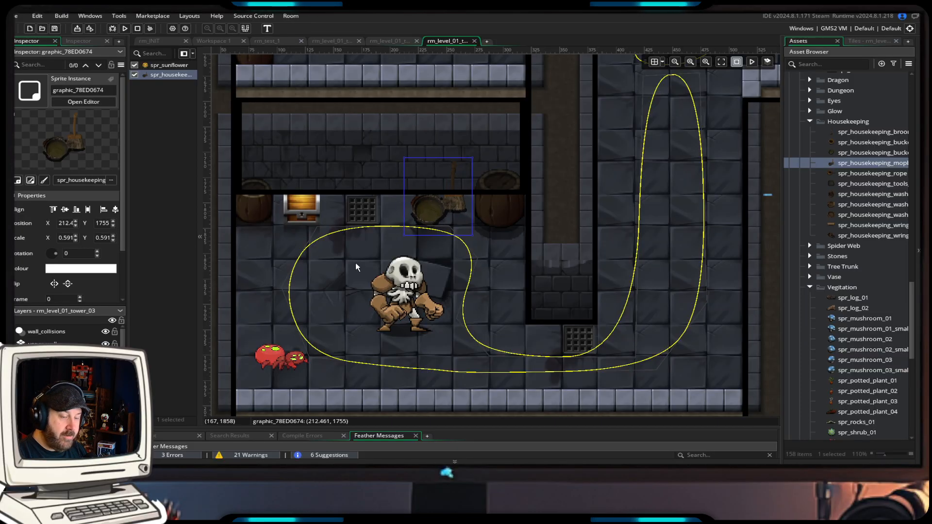
click(494, 258)
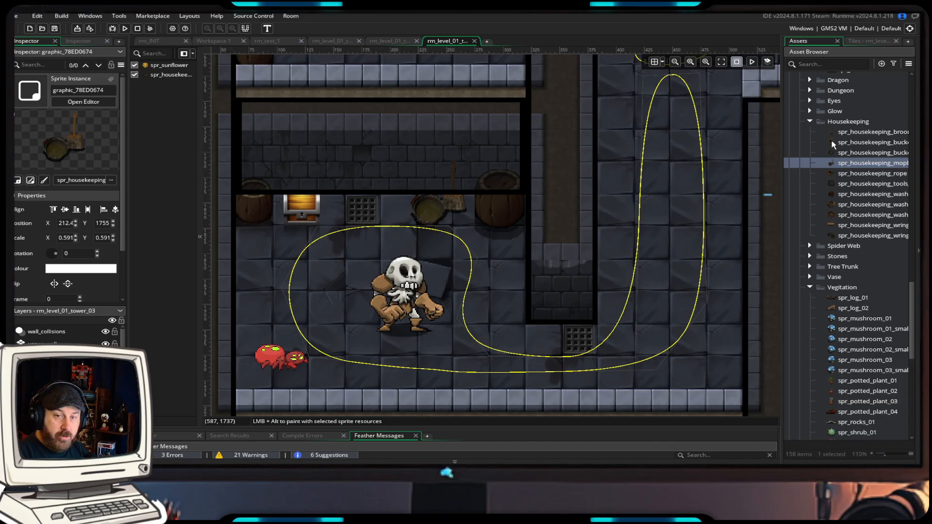
Place the spr_housekeeping_broom sprite beside the right-hand barrel in the lower central skeleton's room, scaled to about 0.465
middle_drag(692, 275, 588, 287)
ctrl+scroll(598, 286, down, 2)
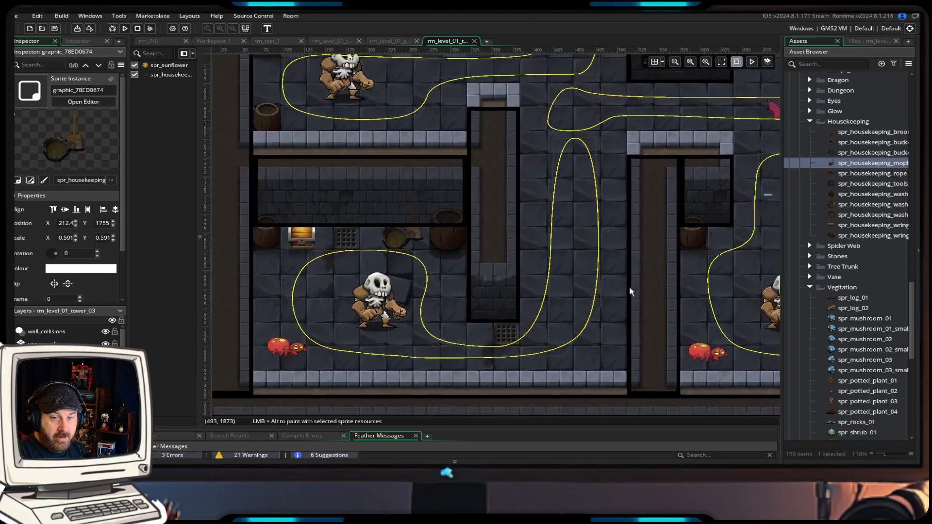
middle_drag(689, 273, 537, 260)
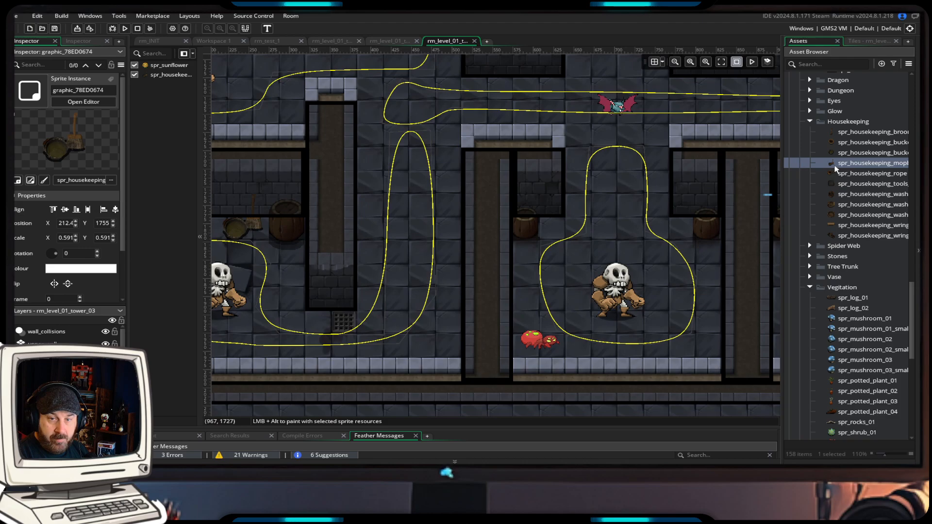
drag(833, 133, 589, 166)
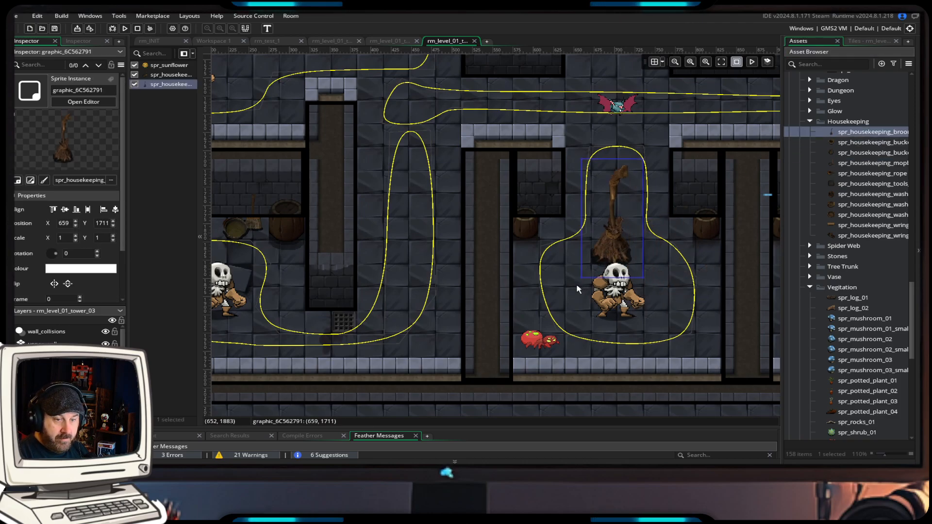
drag(593, 262, 682, 233)
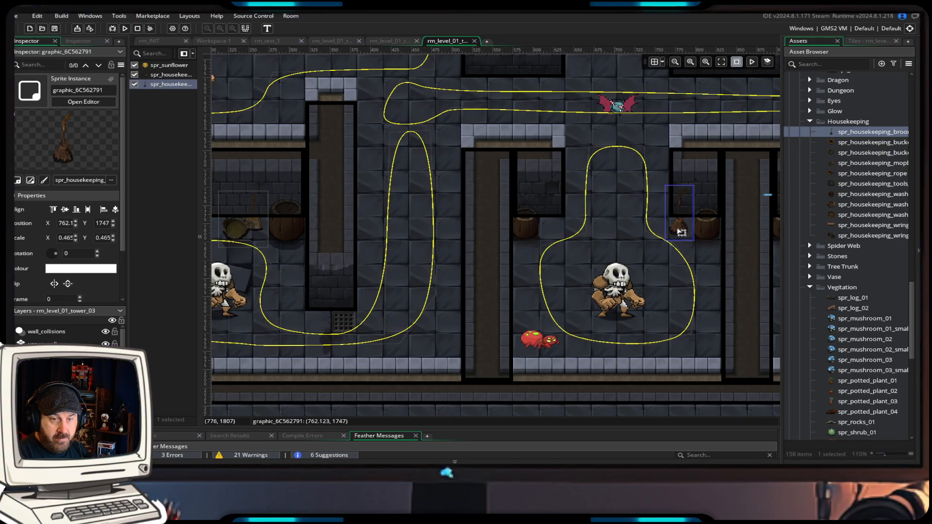
click(663, 275)
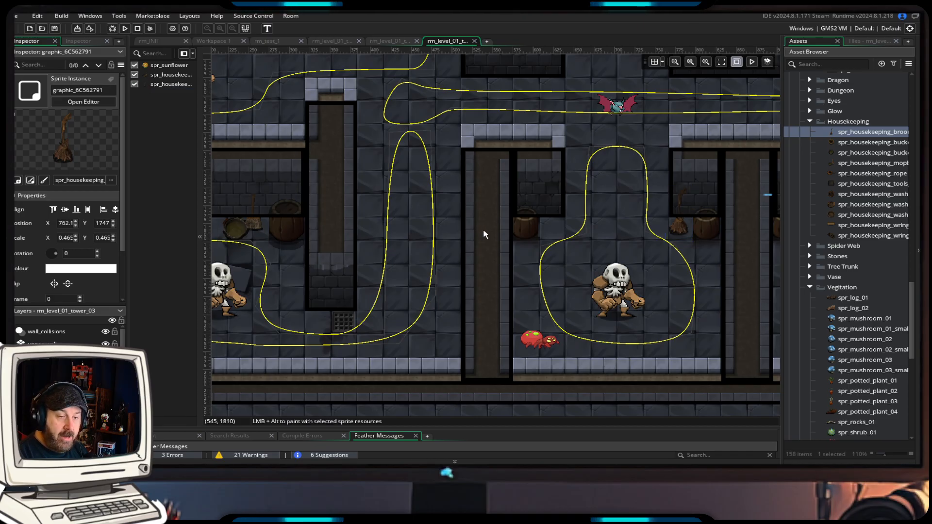
Place the spr_housekeeping_rope sprite just above the red spider in the lower-left skeleton's room, scaled to about 0.54
middle_drag(475, 244, 641, 233)
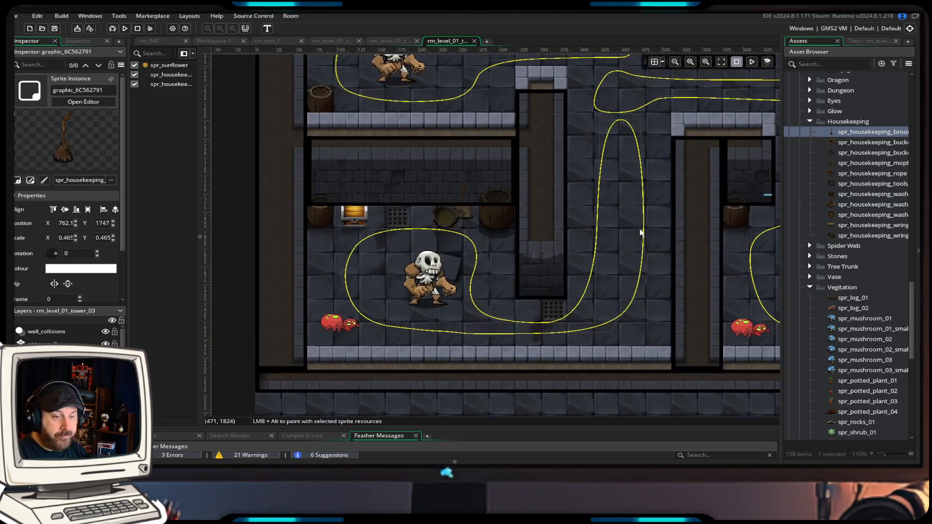
click(831, 165)
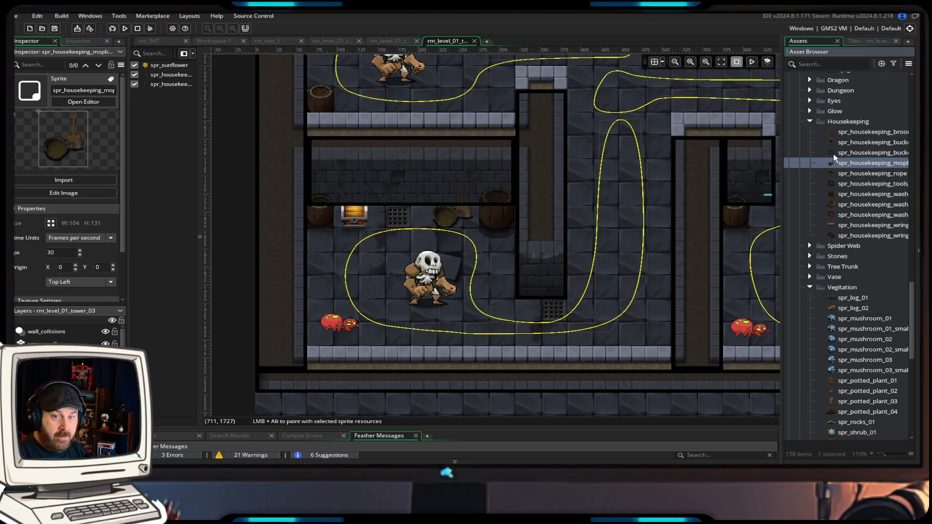
click(834, 154)
click(832, 144)
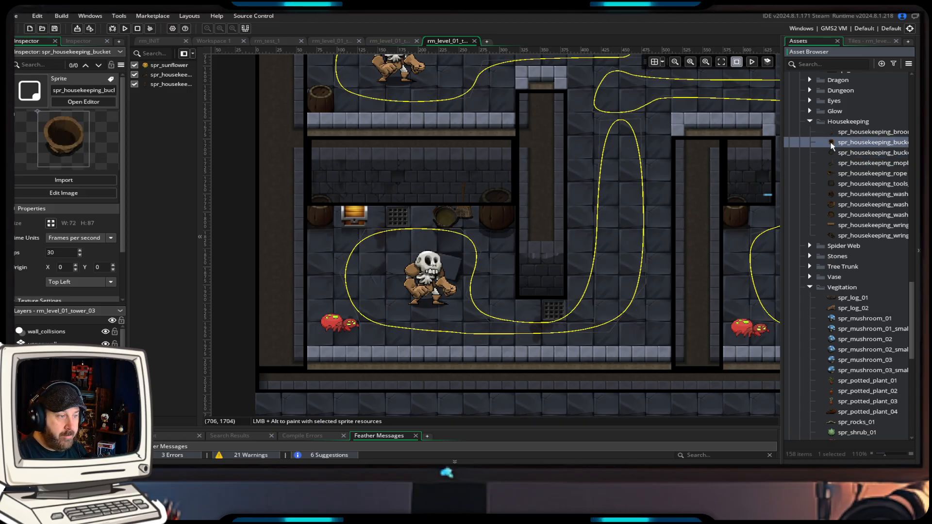
click(832, 132)
click(833, 164)
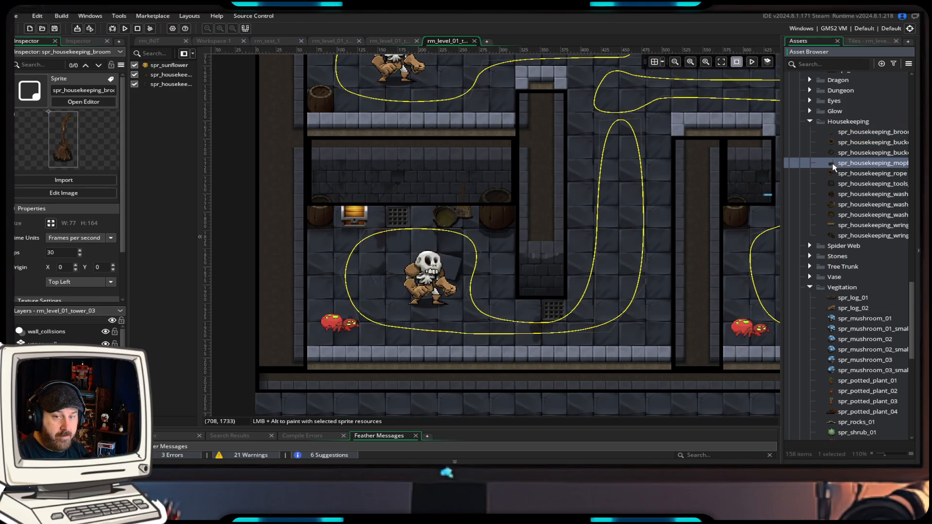
click(833, 172)
drag(832, 169, 305, 250)
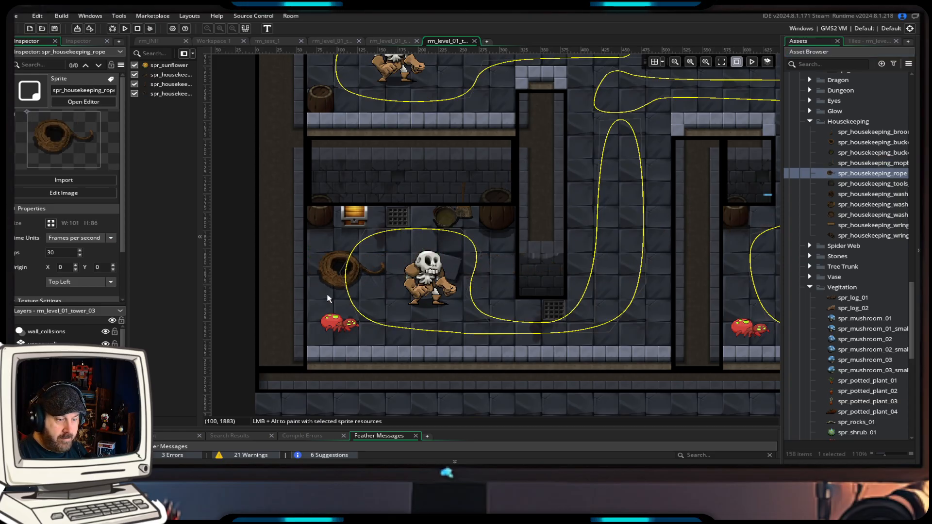
mouse_move(312, 304)
mouse_down()
mouse_move(353, 283)
mouse_move(329, 294)
mouse_move(330, 254)
mouse_move(327, 305)
mouse_up()
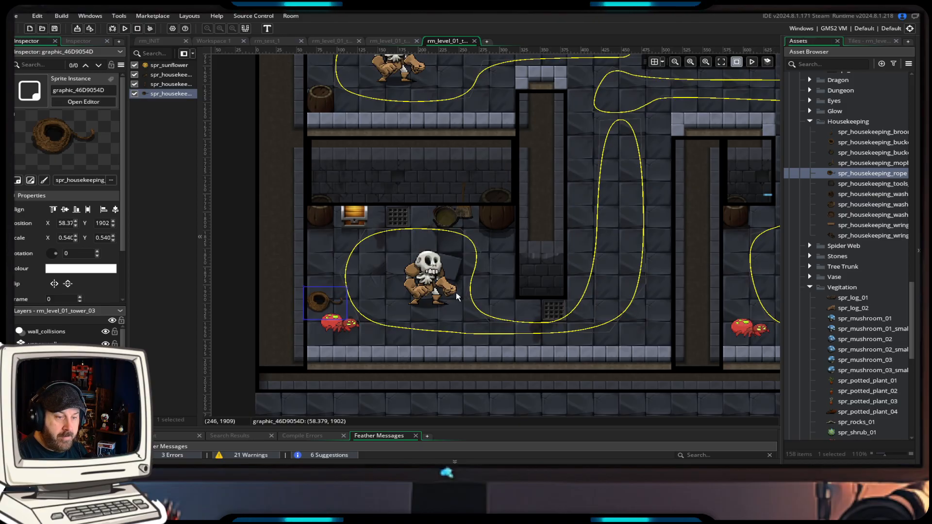
click(453, 330)
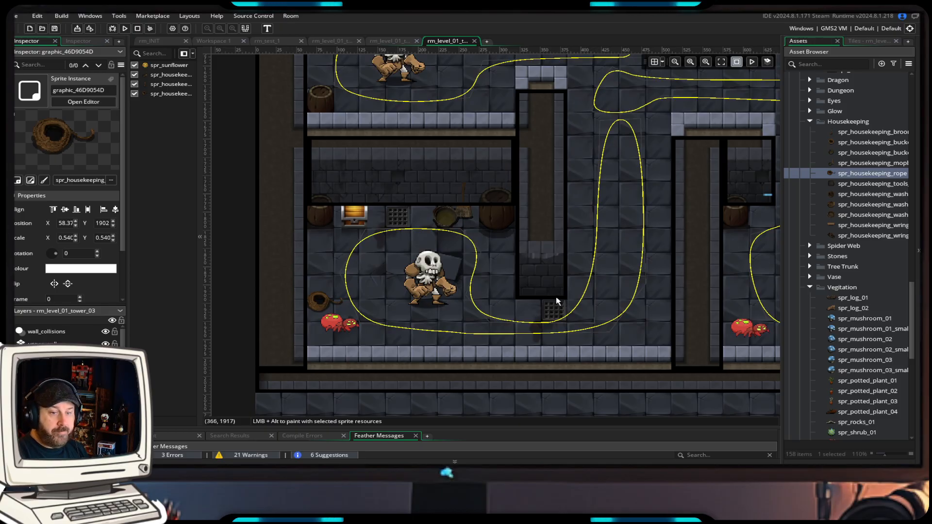
In the upper central skeleton's room, move the gold treasure chest beside the upper-right barrel and shift the green-spotted spider to just below them
middle_drag(708, 281, 285, 241)
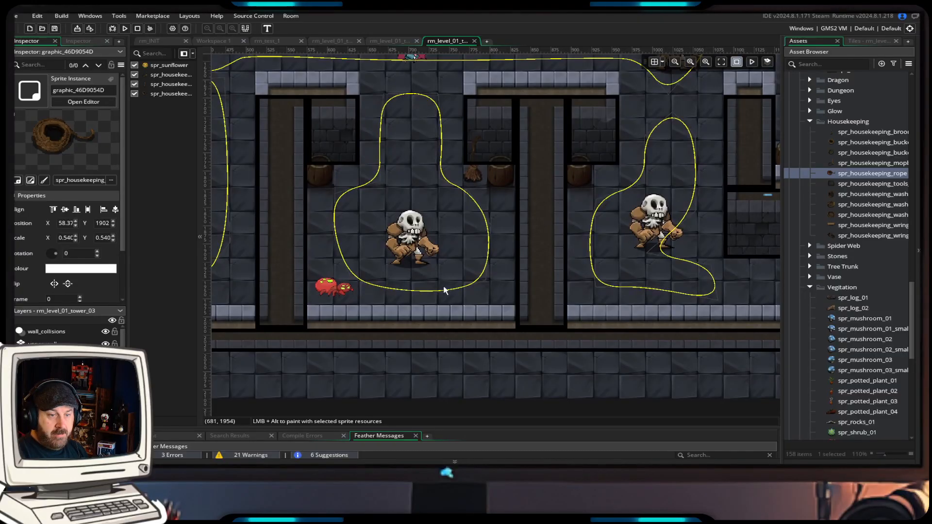
middle_drag(476, 295, 238, 294)
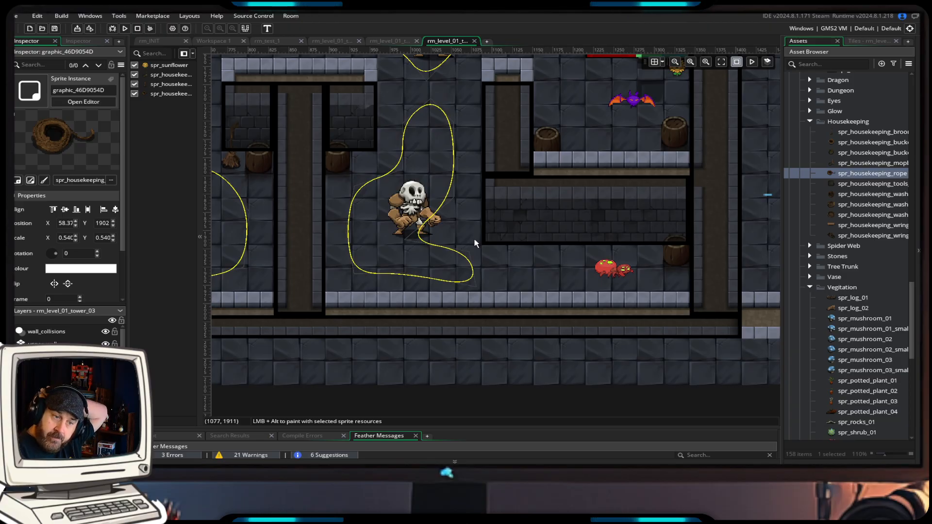
middle_drag(349, 272, 637, 264)
middle_drag(637, 196, 495, 331)
ctrl+scroll(485, 271, down, 6)
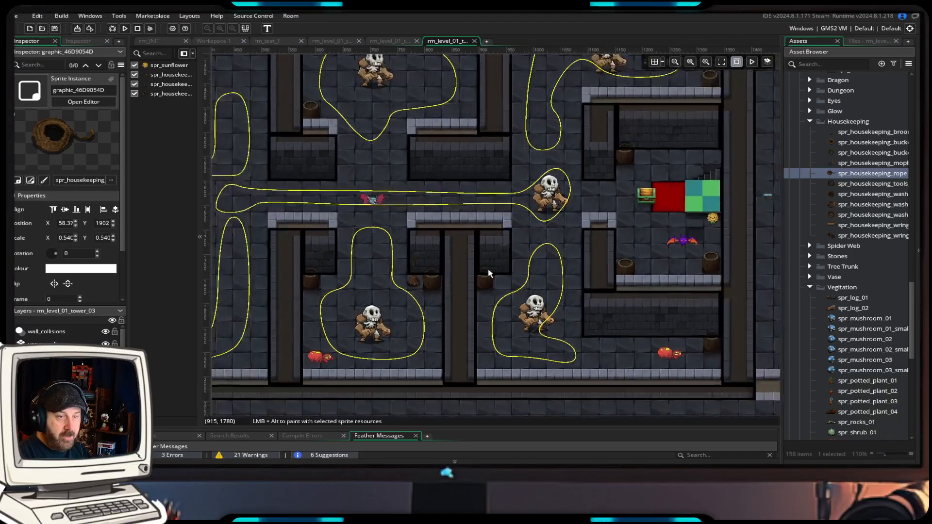
ctrl+scroll(501, 292, up, 1)
ctrl+scroll(429, 237, up, 5)
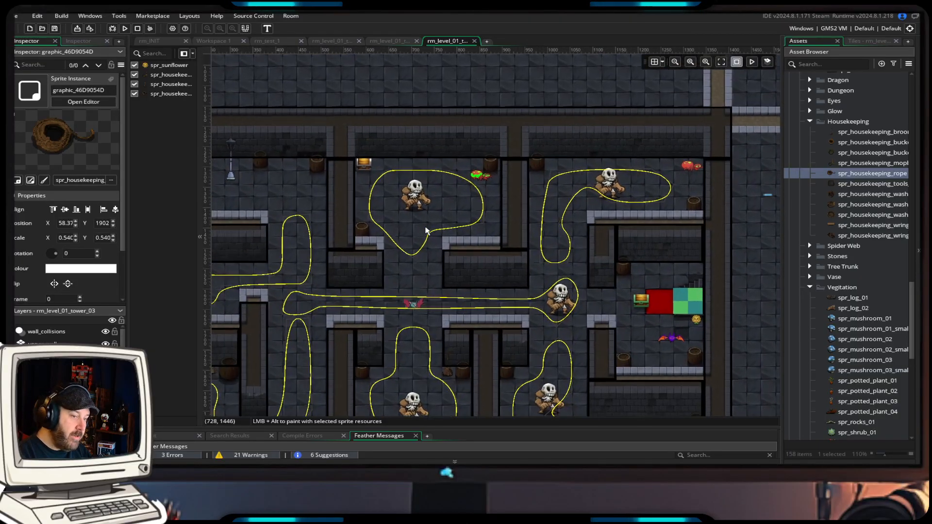
ctrl+scroll(429, 237, up, 1)
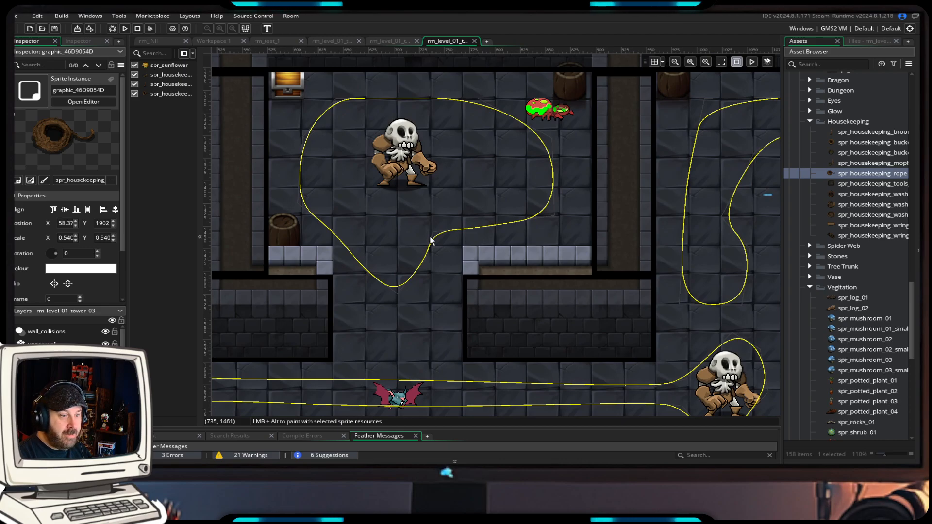
ctrl+scroll(430, 241, up, 3)
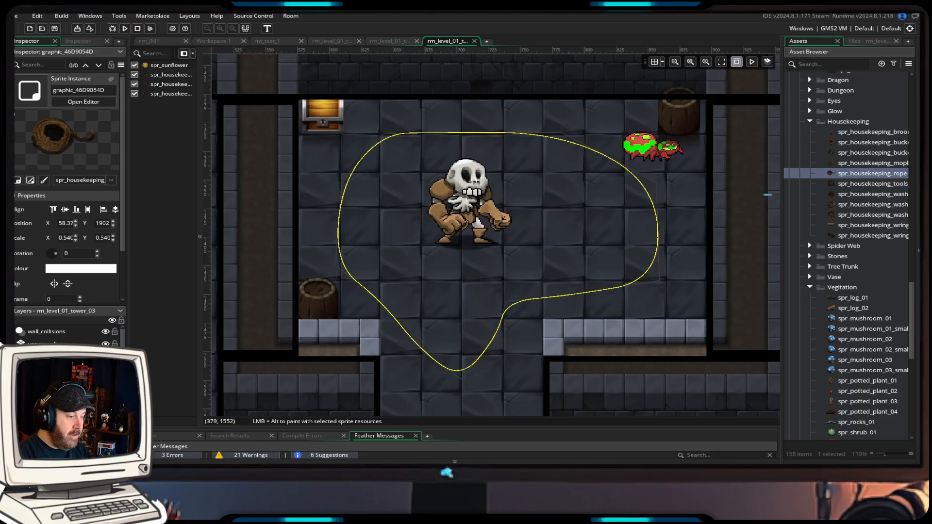
click(64, 396)
click(332, 144)
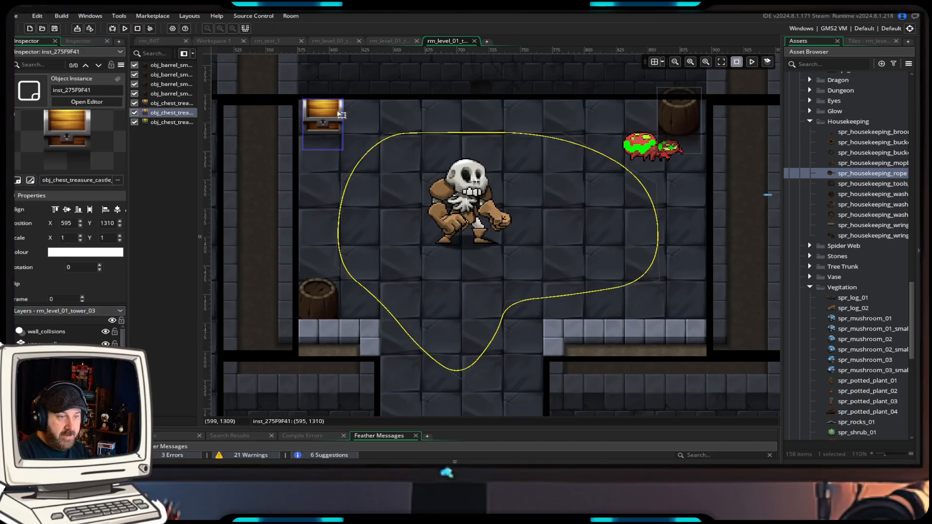
drag(437, 139, 615, 131)
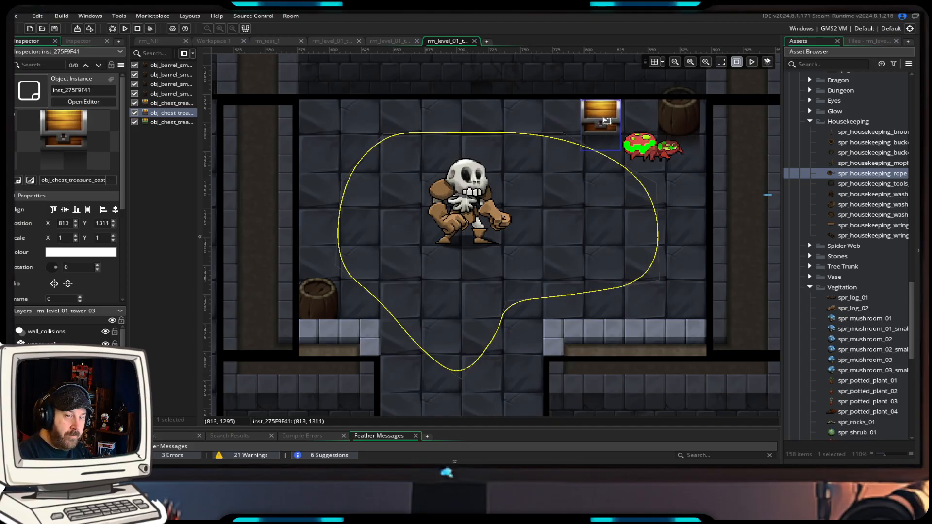
drag(606, 121, 637, 120)
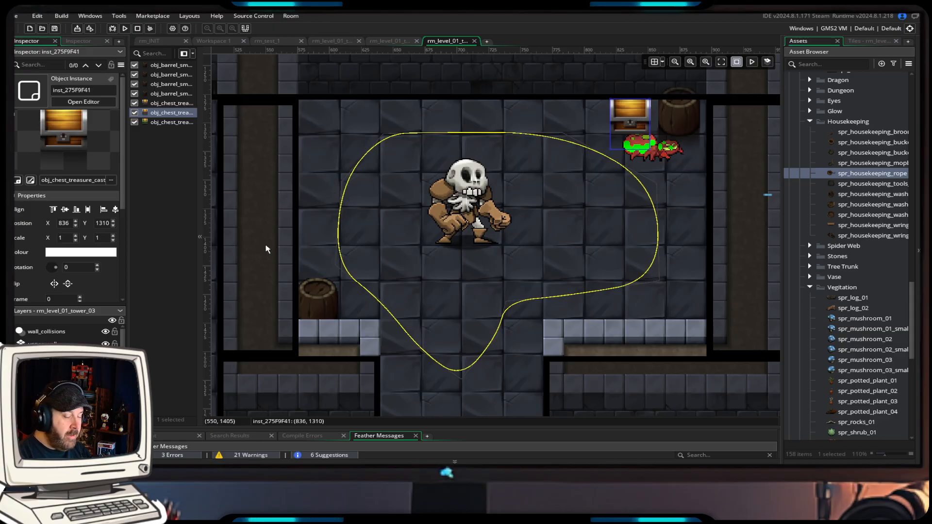
click(73, 408)
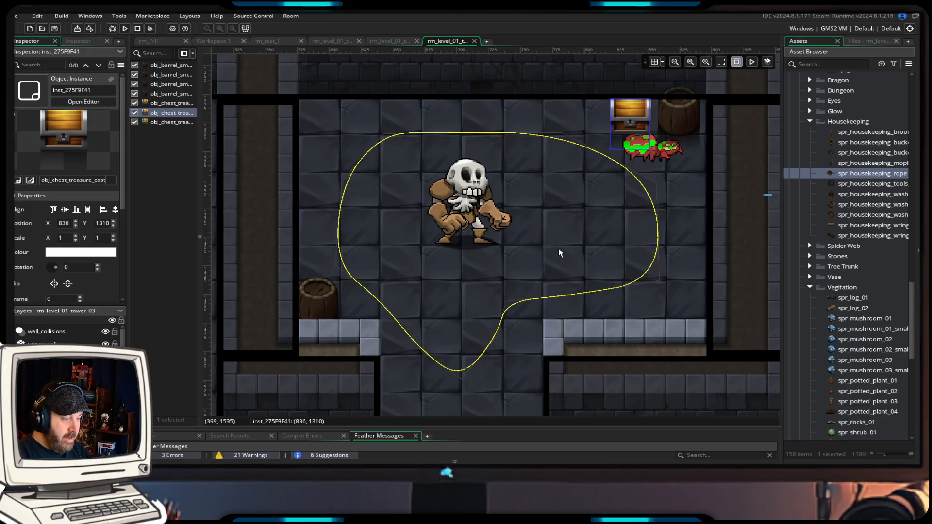
drag(668, 150, 672, 160)
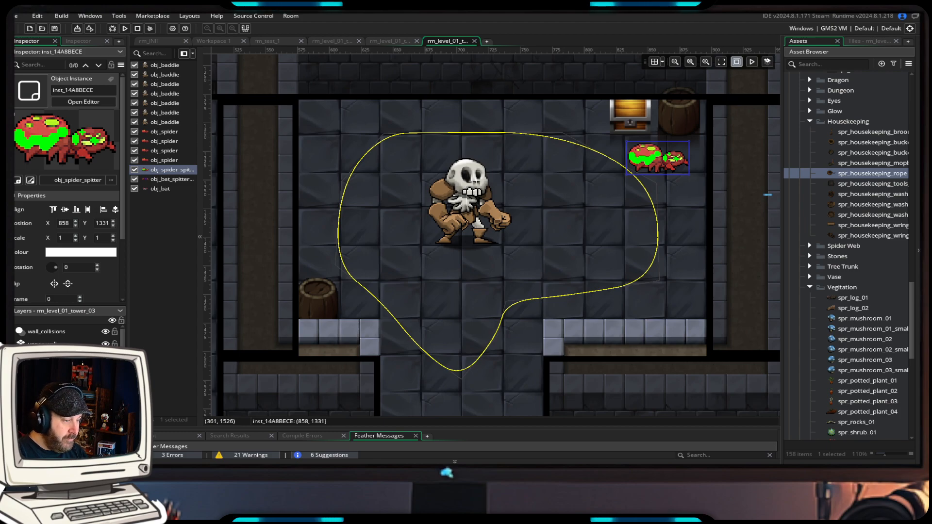
Make the Visual_Assets layer active and collapse the Housekeeping sprite folder, keeping the Bookcases folder expanded
click(29, 406)
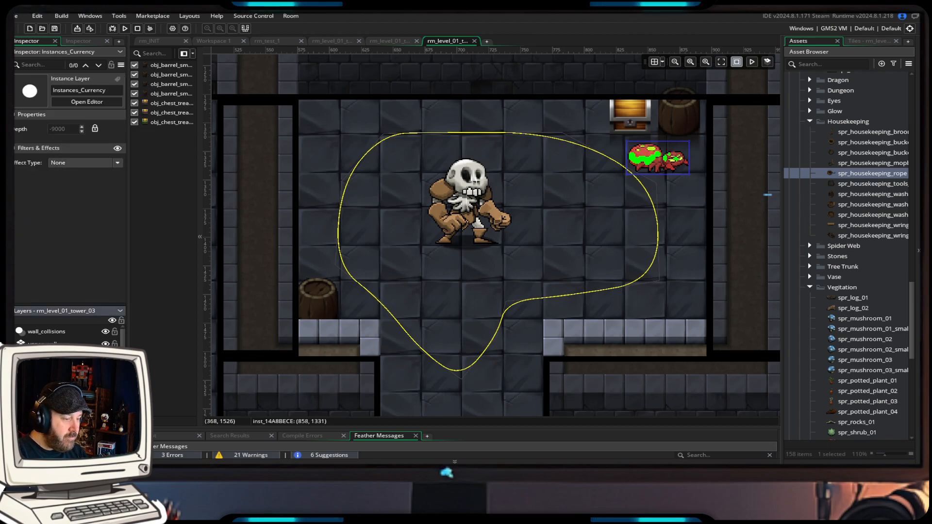
click(34, 394)
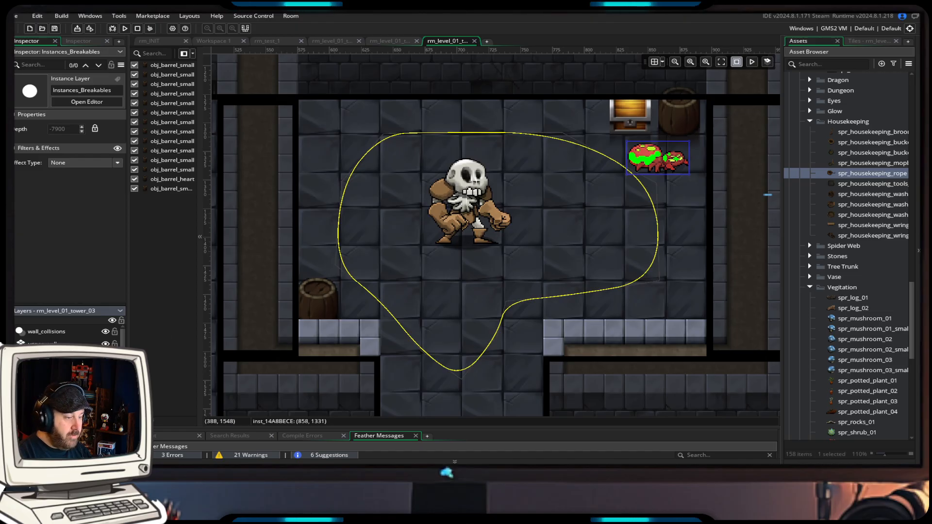
click(53, 417)
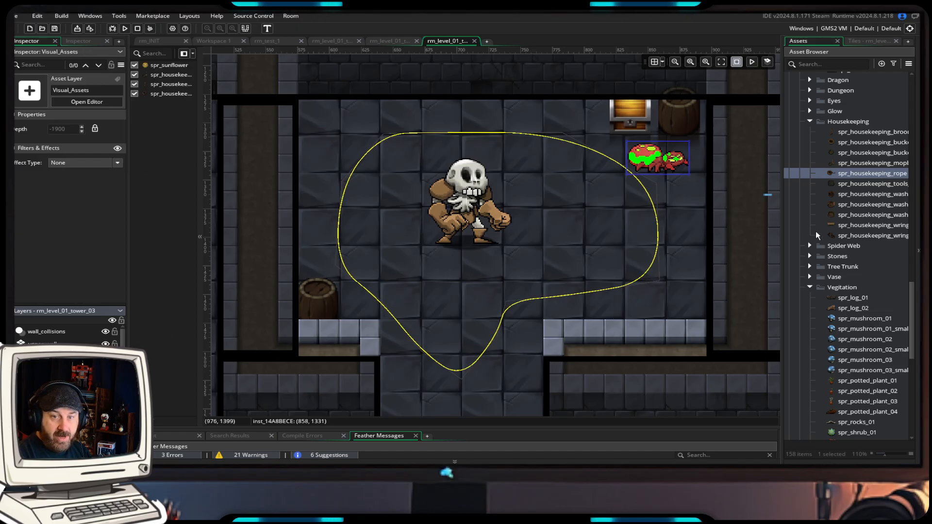
scroll(852, 237, down, 2)
scroll(851, 234, up, 3)
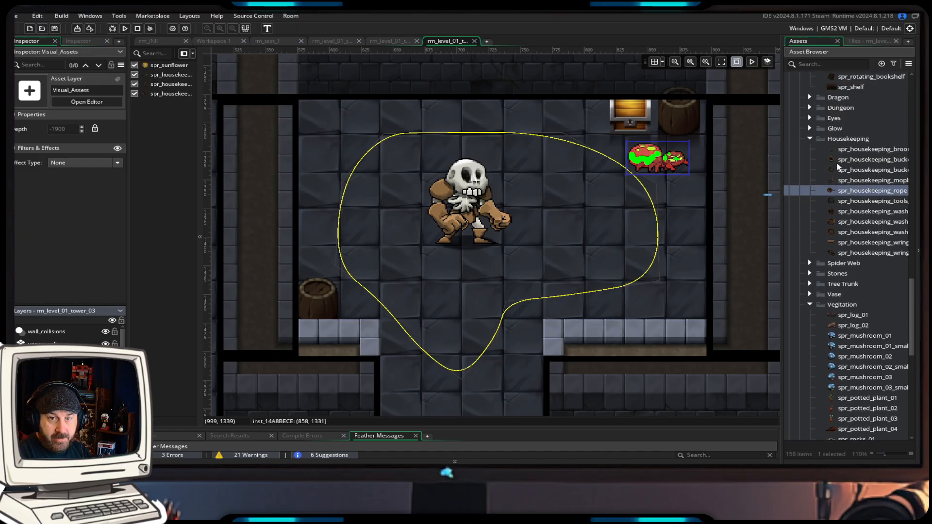
click(811, 139)
scroll(832, 195, up, 4)
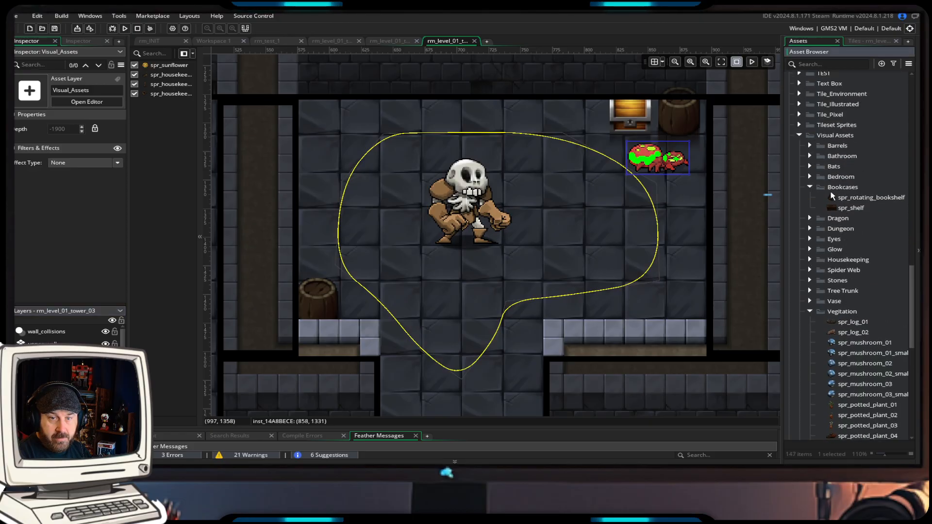
click(810, 188)
click(810, 188)
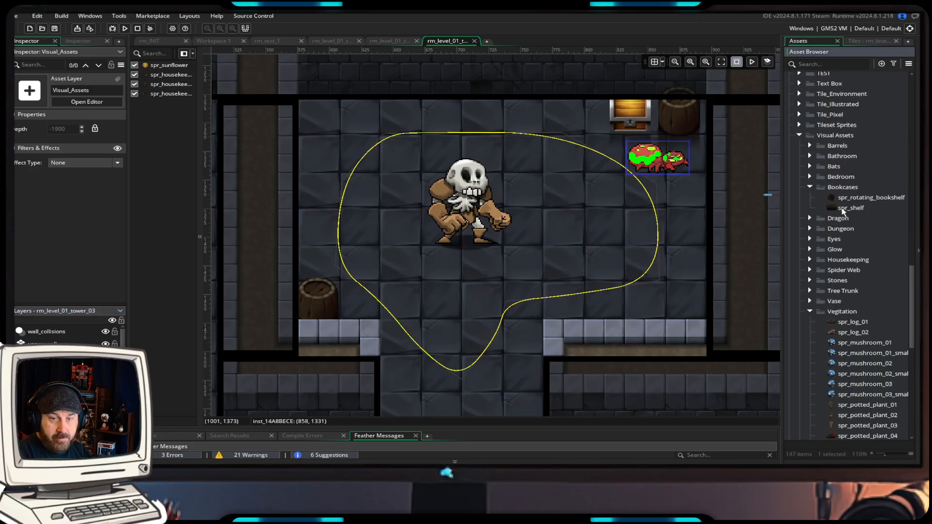
Place the spr_shelf sprite against the upper wall behind the upper central skeleton, scaled to about 0.691
click(835, 210)
drag(834, 210, 476, 114)
click(525, 164)
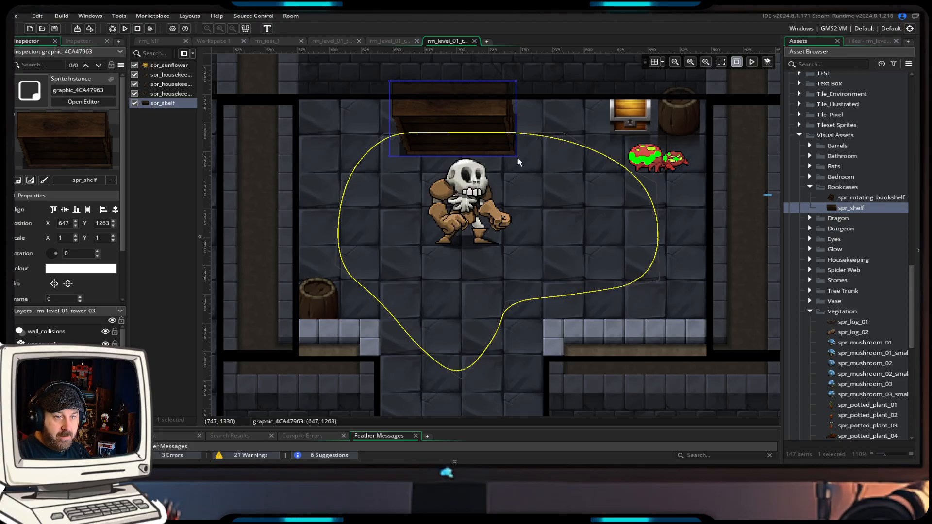
drag(516, 158, 483, 114)
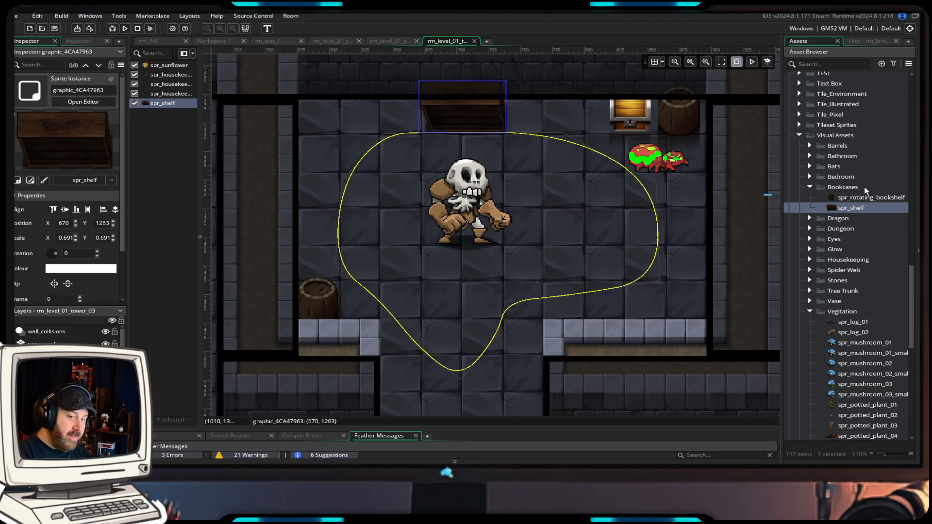
Place the spr_bed sprite in the upper-left corner of the upper central skeleton's room, scaled to about 0.687 horizontally and 0.611 vertically
click(811, 178)
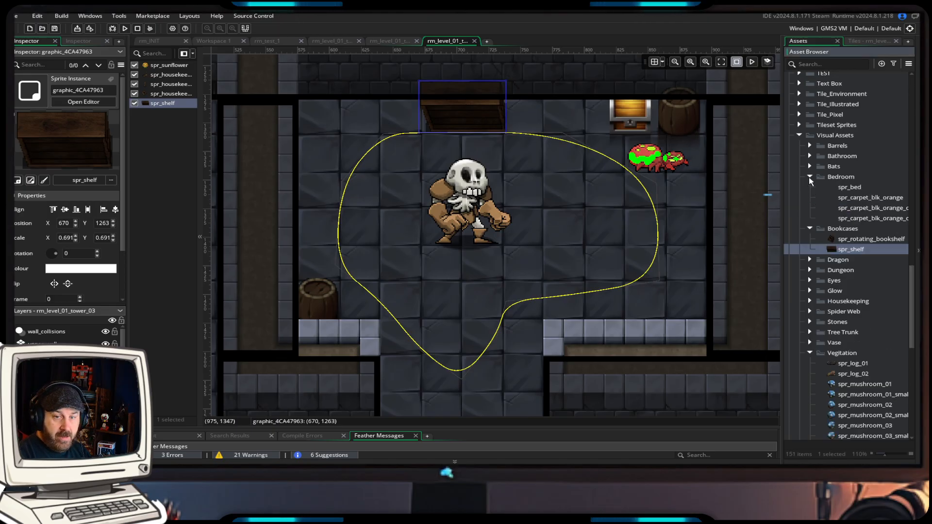
click(831, 191)
drag(831, 193, 320, 114)
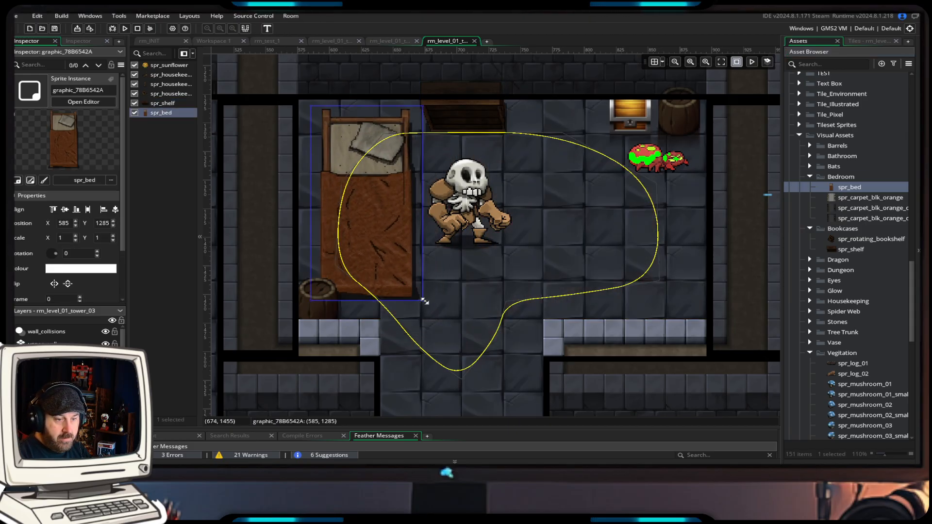
drag(424, 301, 364, 220)
drag(323, 168, 316, 160)
click(360, 193)
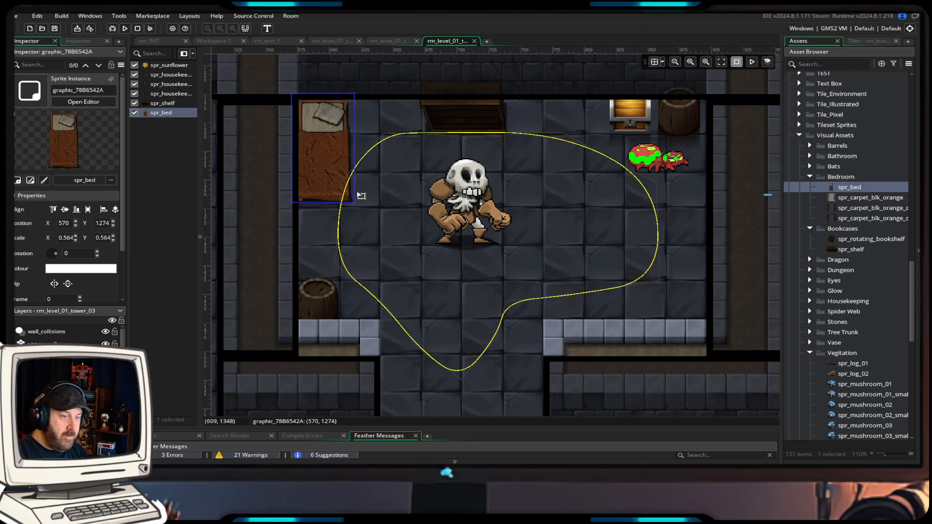
click(333, 190)
mouse_move(354, 205)
mouse_down()
mouse_move(371, 207)
mouse_move(365, 213)
mouse_up()
click(407, 245)
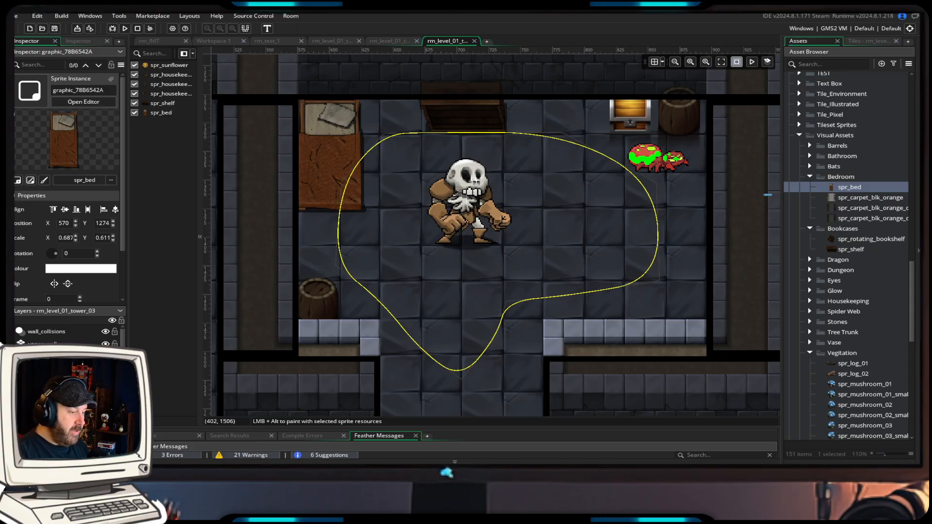
Make the Path_Tower_03_04 layer active and pull the left side of its path inward, clear of the bed and lower-left barrel
click(11, 357)
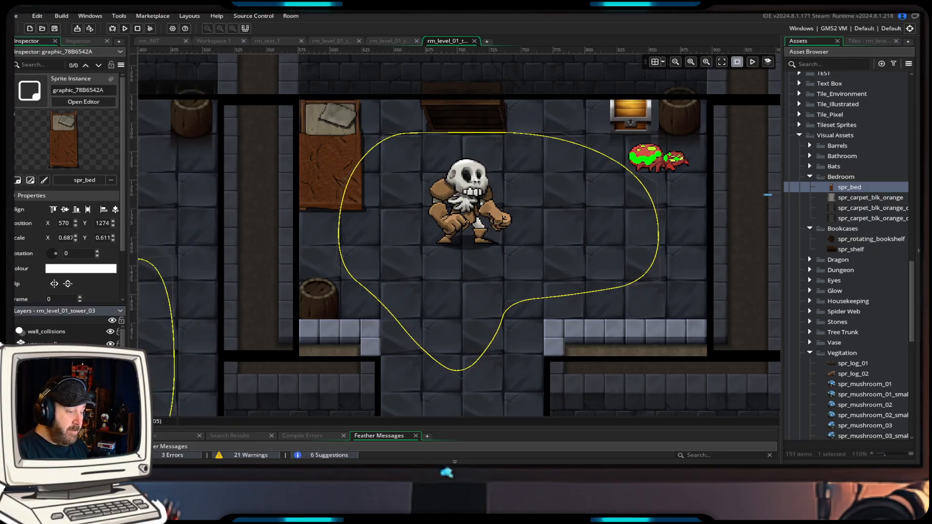
scroll(68, 404, down, 5)
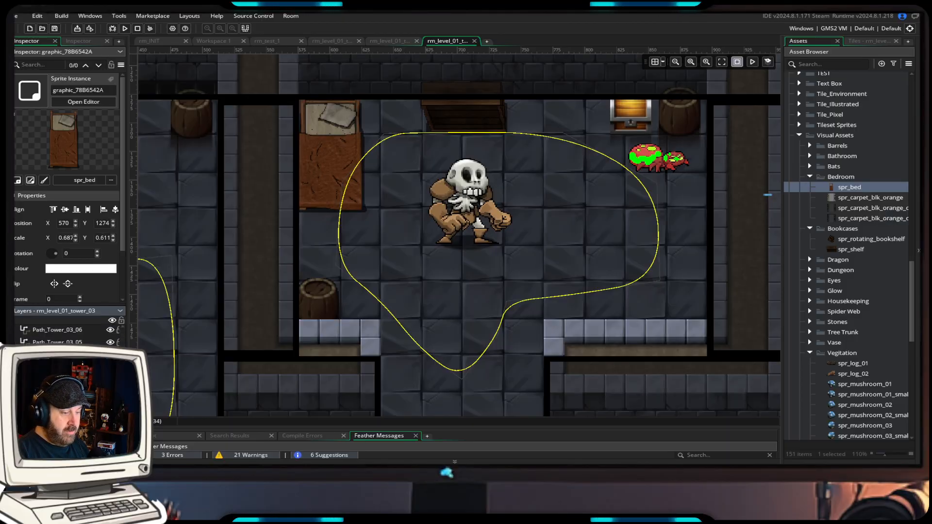
click(58, 392)
click(57, 379)
click(57, 368)
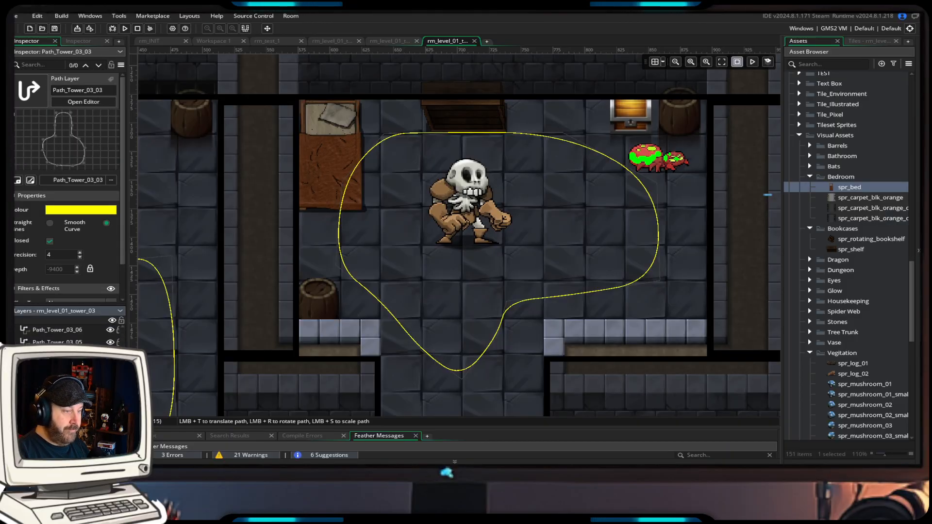
click(57, 355)
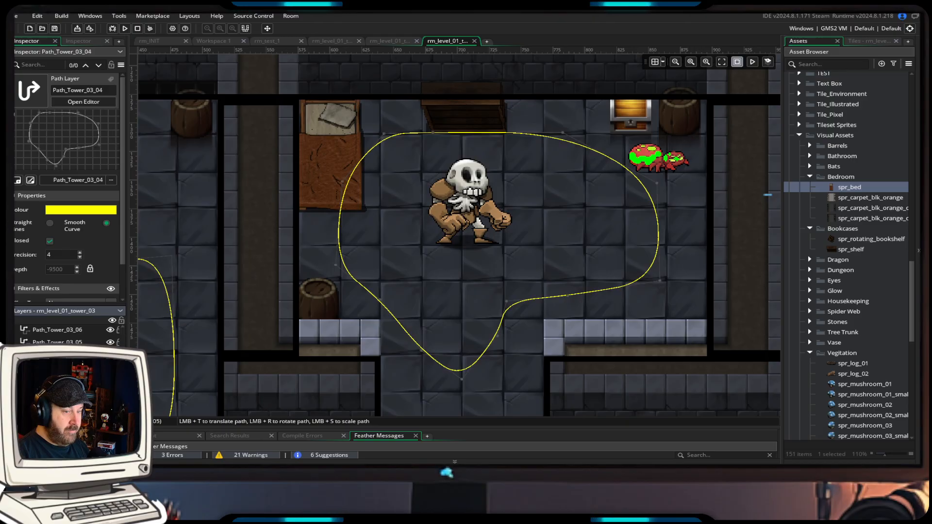
scroll(411, 184, up, 1)
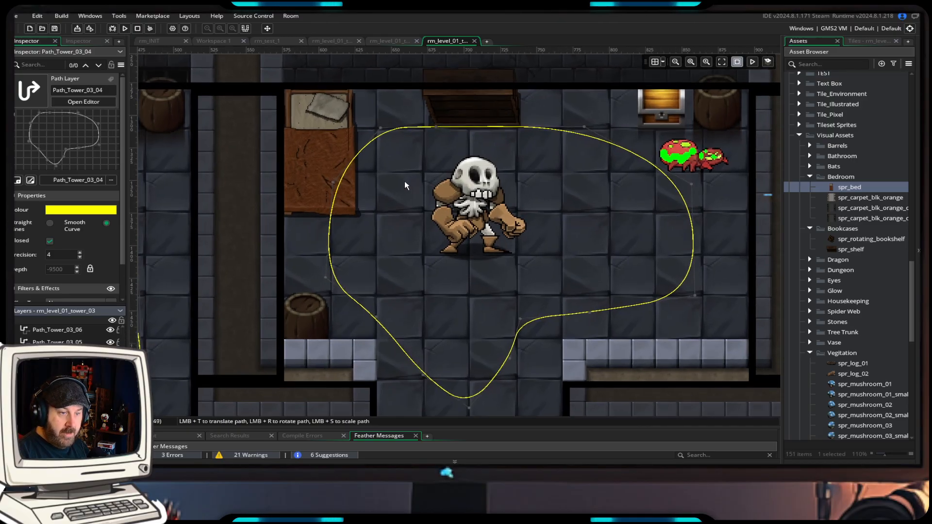
click(380, 130)
drag(380, 130, 398, 248)
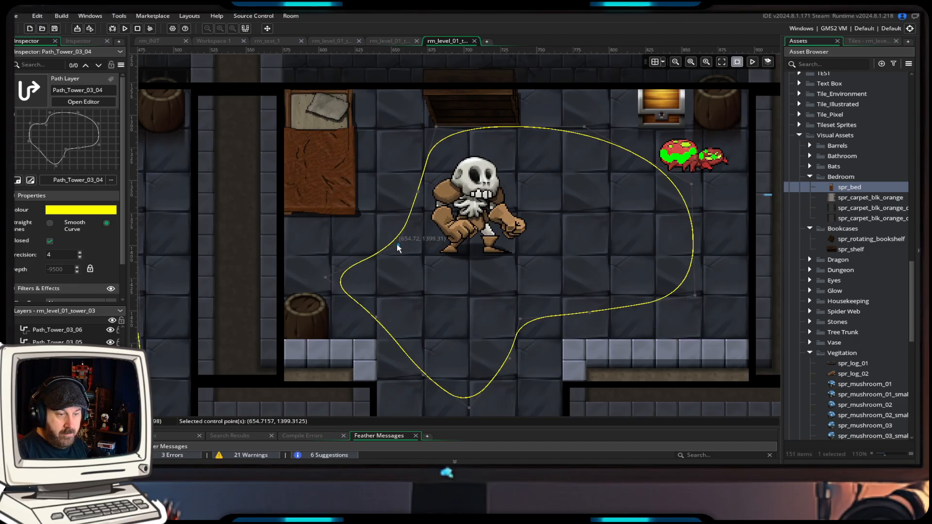
drag(333, 276, 375, 285)
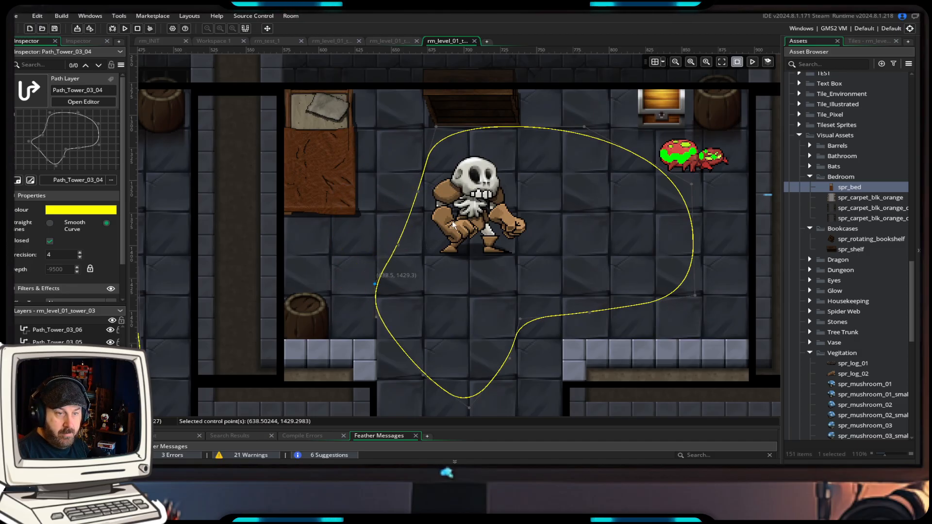
drag(436, 127, 406, 213)
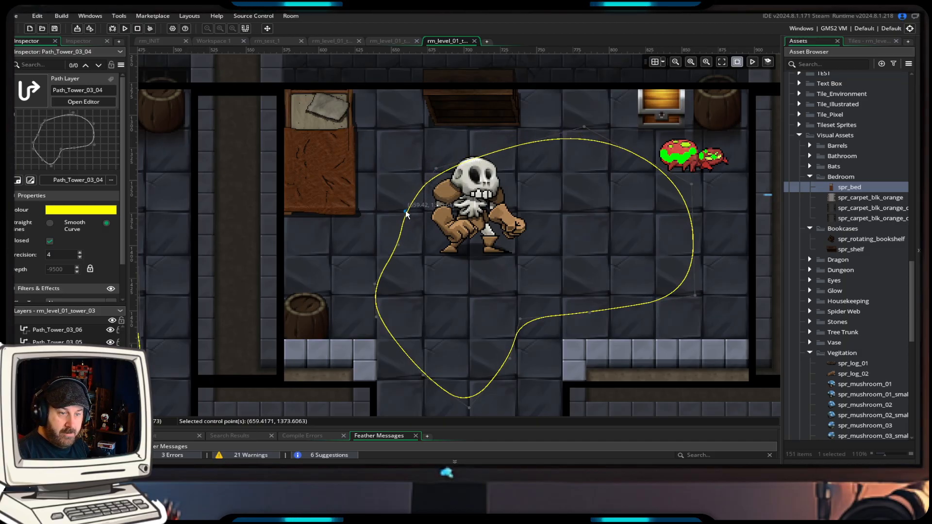
Lower the top of the Path_Tower_03_04 loop and pull its right side inward, away from the treasure chest and spider
drag(586, 130, 567, 173)
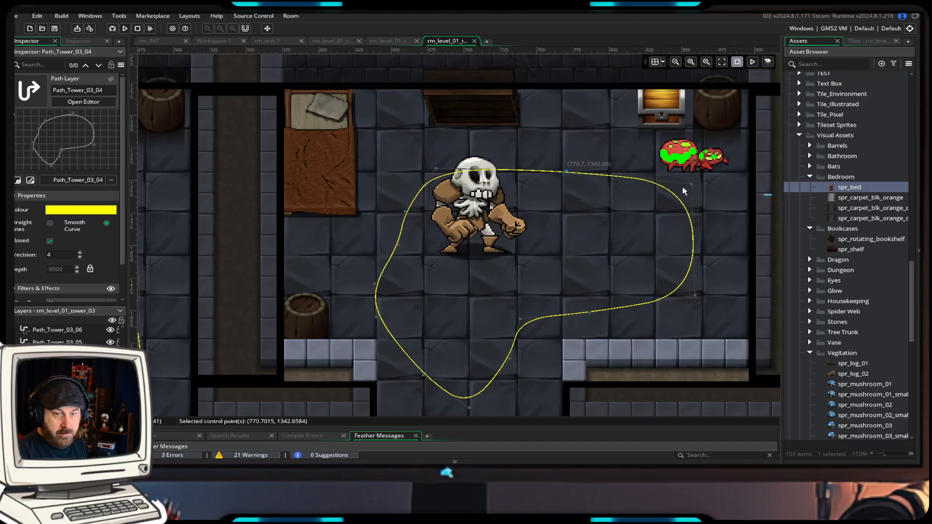
drag(692, 184, 639, 200)
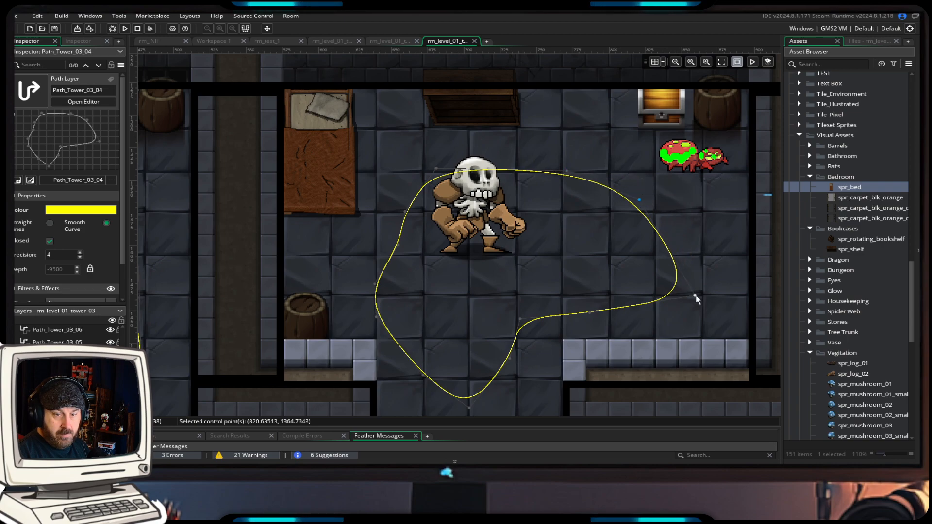
drag(696, 296, 572, 308)
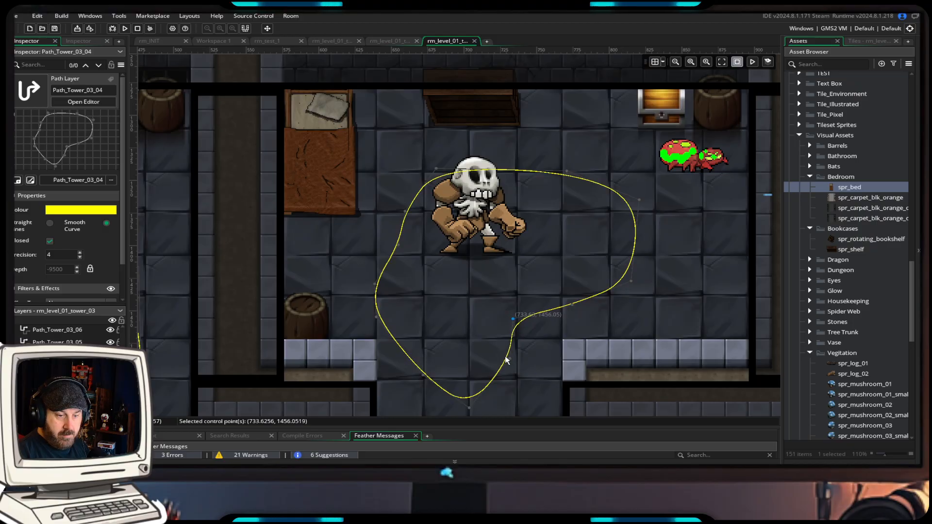
Raise and round off the lower end of the Path_Tower_03_04 loop just inside the room's lower doorway
drag(506, 359, 492, 362)
drag(469, 407, 408, 354)
drag(454, 394, 493, 353)
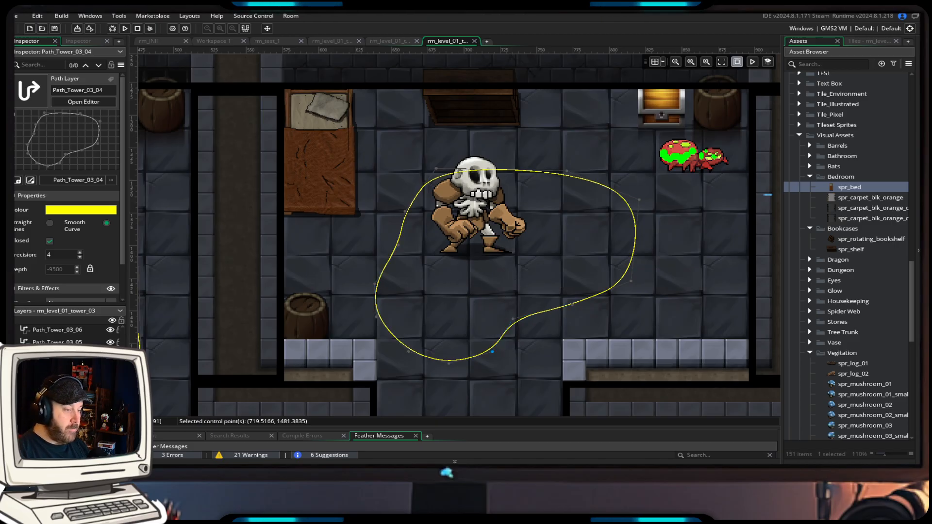
On the wall_collisions layer, place an obj_editor_wall over the bed, scaled to about 0.72 horizontally and 1.468 vertically
scroll(68, 339, up, 5)
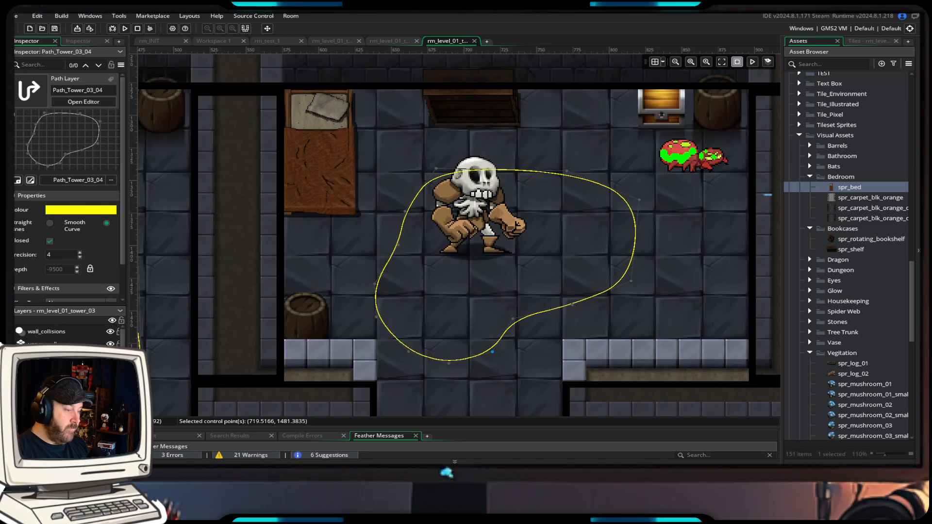
click(46, 332)
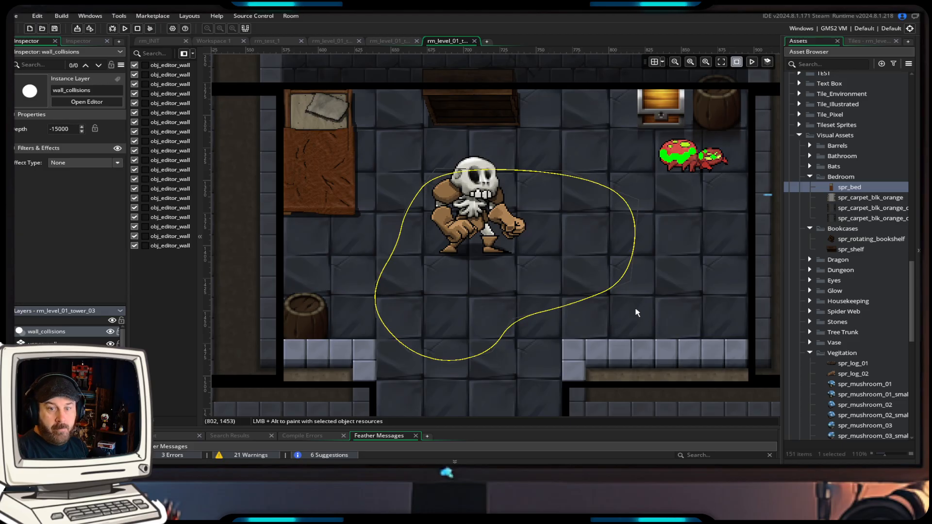
scroll(847, 241, up, 5)
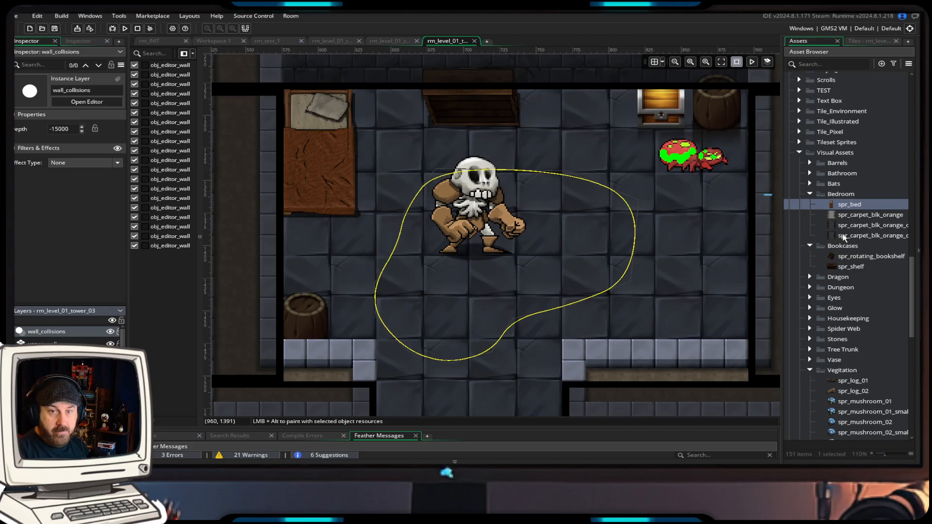
drag(917, 283, 919, 183)
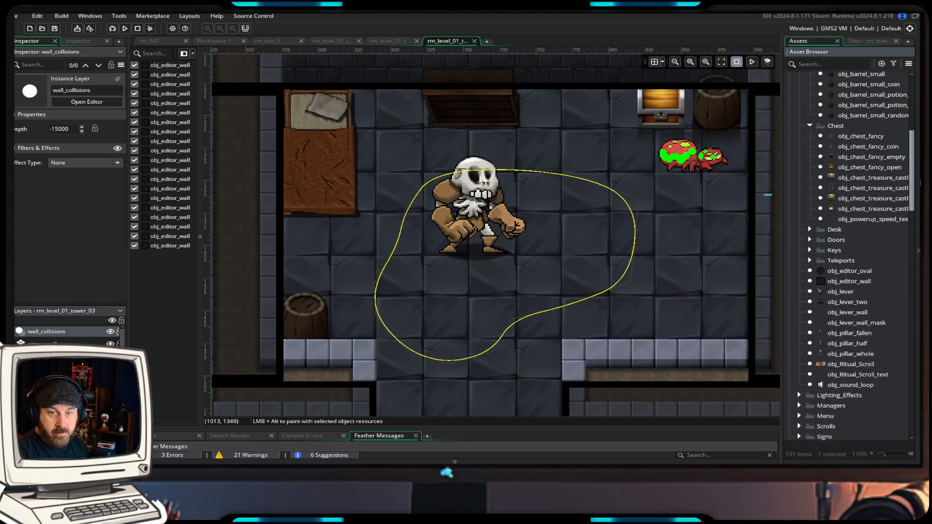
click(823, 271)
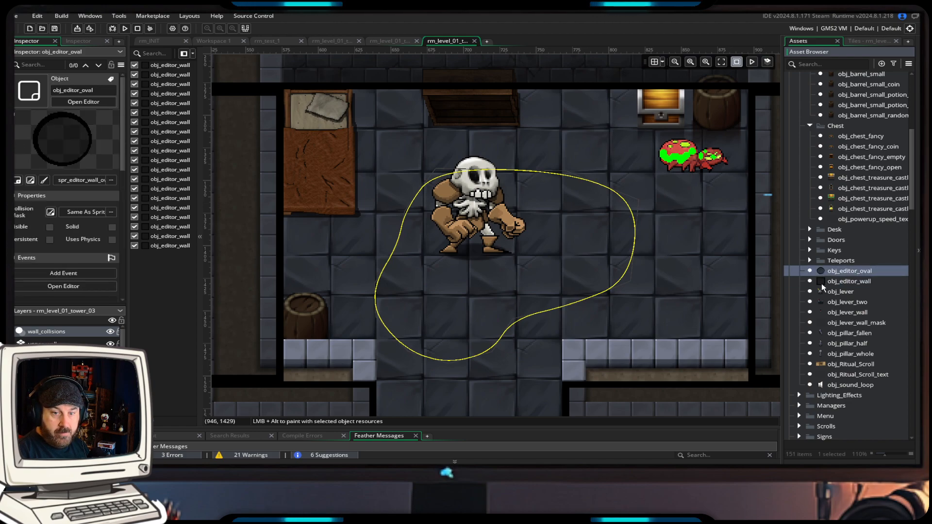
drag(821, 282, 333, 135)
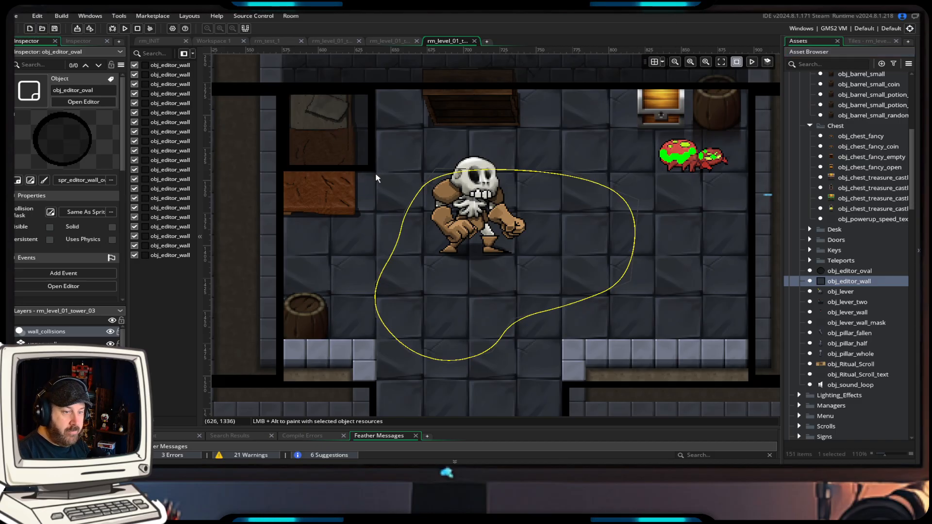
click(375, 174)
drag(376, 172, 350, 212)
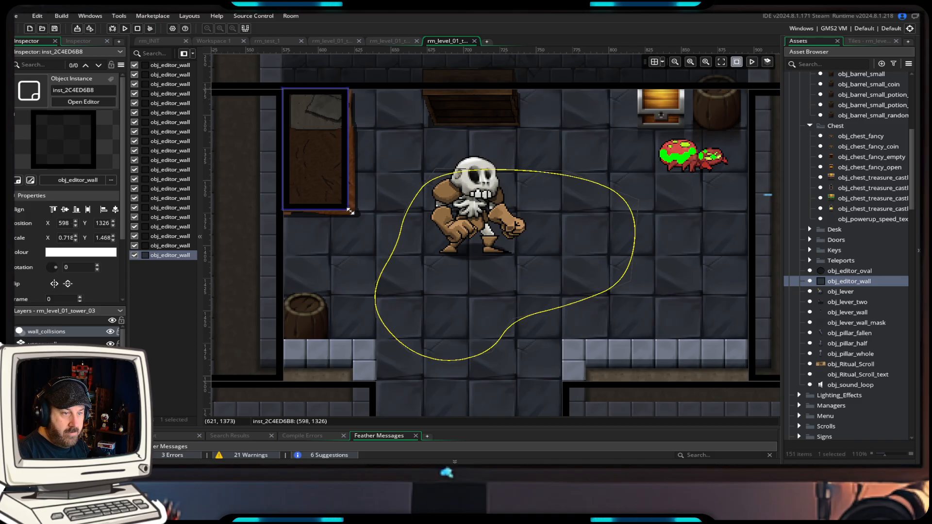
click(345, 235)
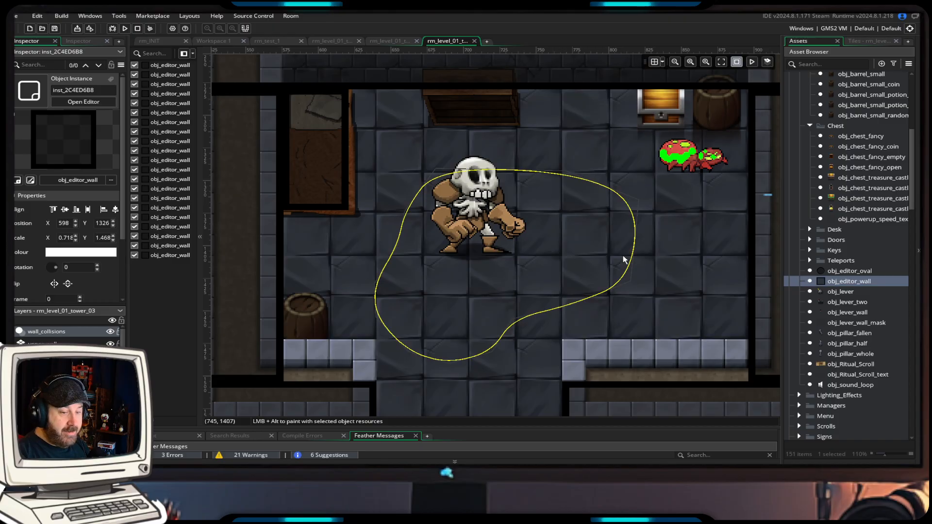
Place another obj_editor_wall over the shelf behind the skeleton, scaled to about 0.89 horizontally and 0.437 vertically
drag(821, 283, 478, 132)
ctrl+scroll(478, 138, up, 6)
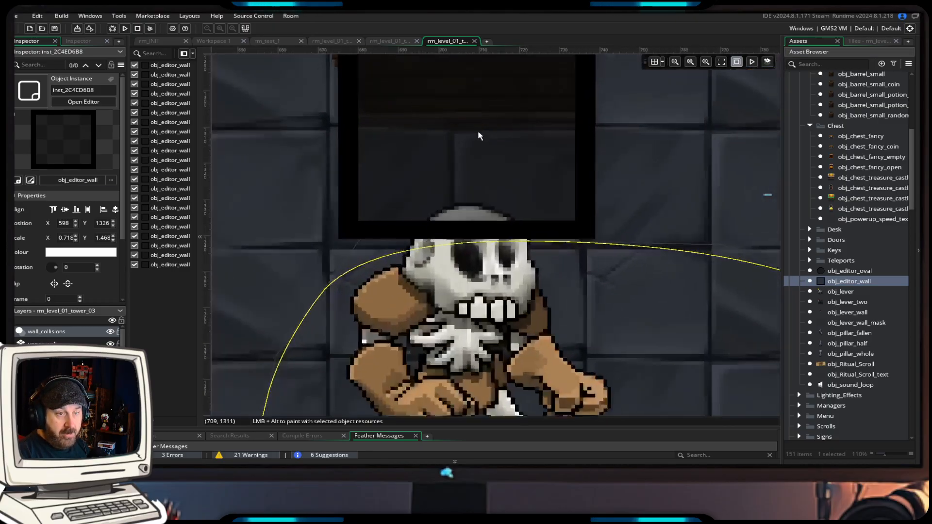
middle_drag(478, 145, 480, 194)
click(443, 288)
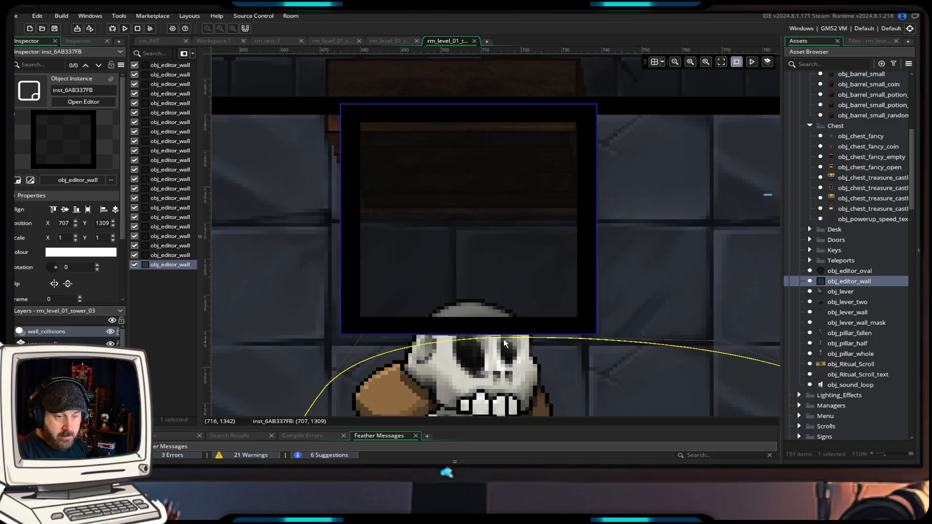
drag(498, 335, 488, 204)
drag(598, 161, 579, 157)
drag(339, 159, 349, 158)
click(438, 248)
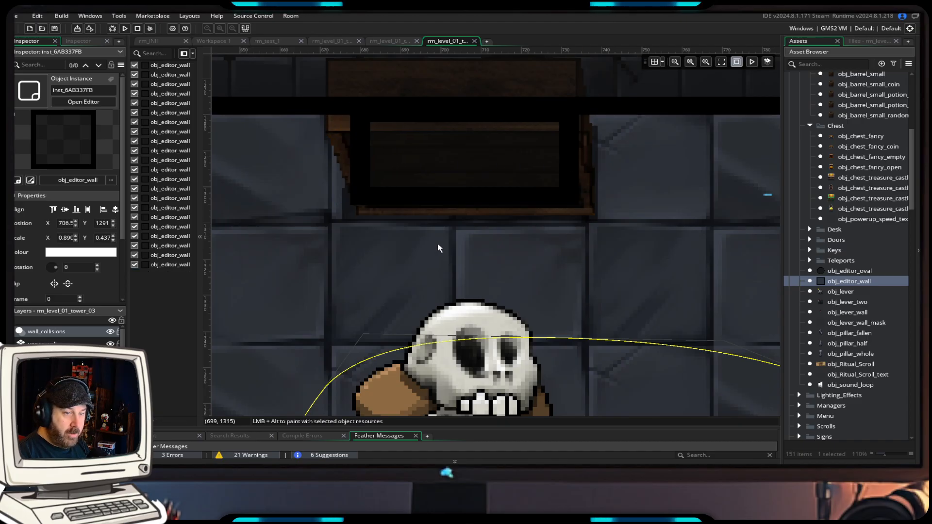
Examine the tower's rooms, corridors and enemy paths around the upper central skeleton's room
ctrl+scroll(439, 246, down, 6)
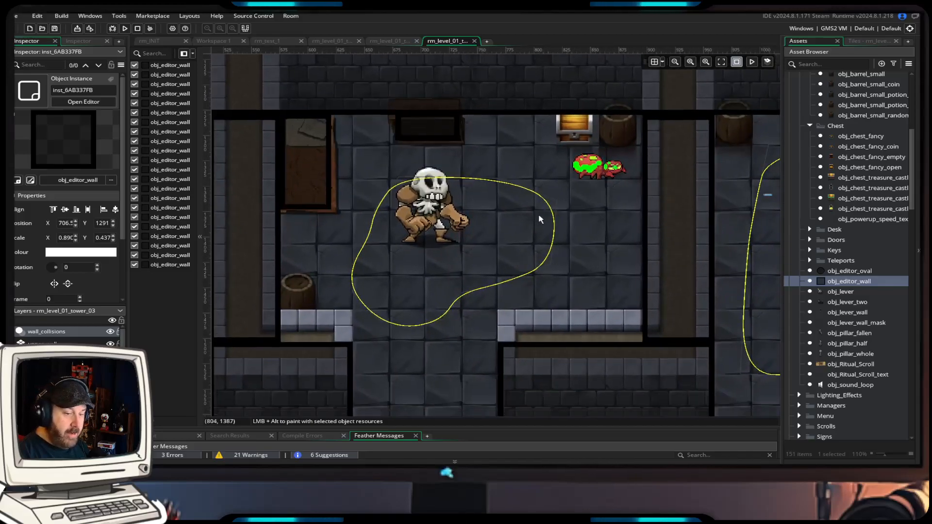
ctrl+scroll(500, 335, down, 5)
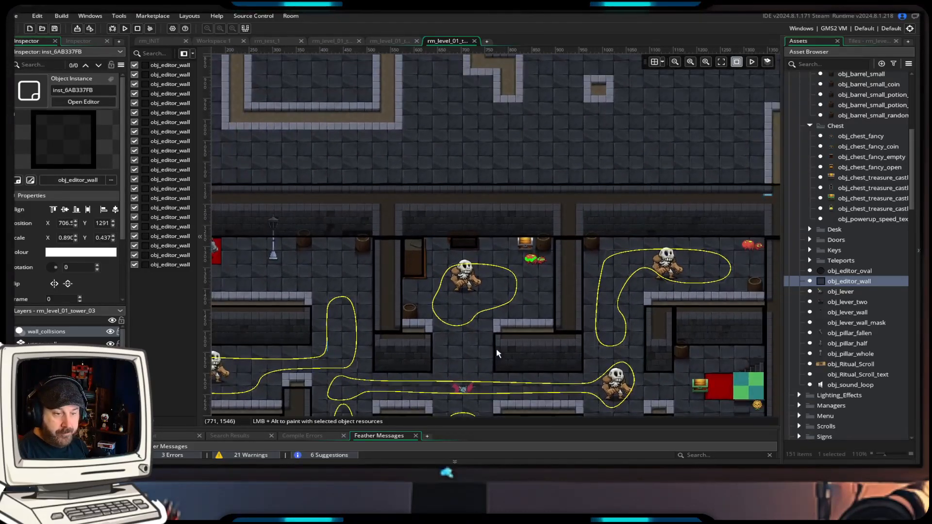
middle_drag(530, 274, 536, 196)
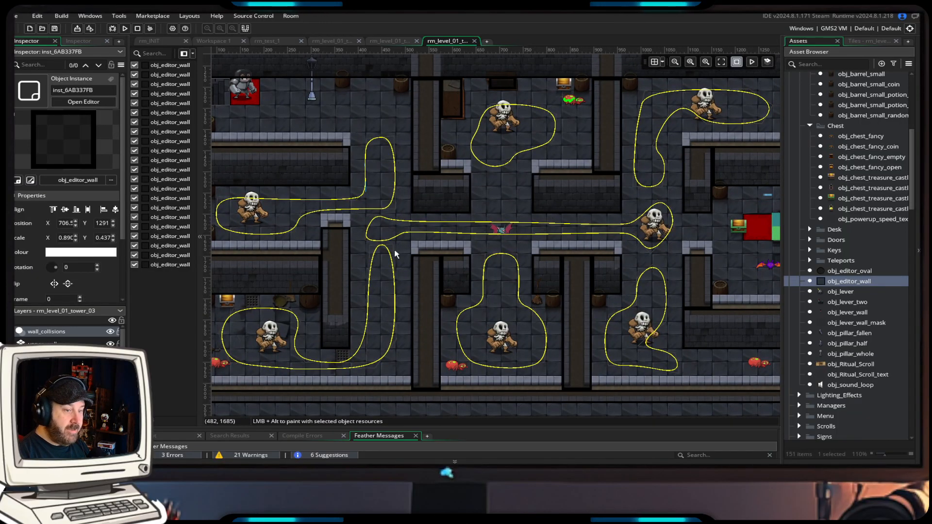
middle_drag(395, 250, 484, 278)
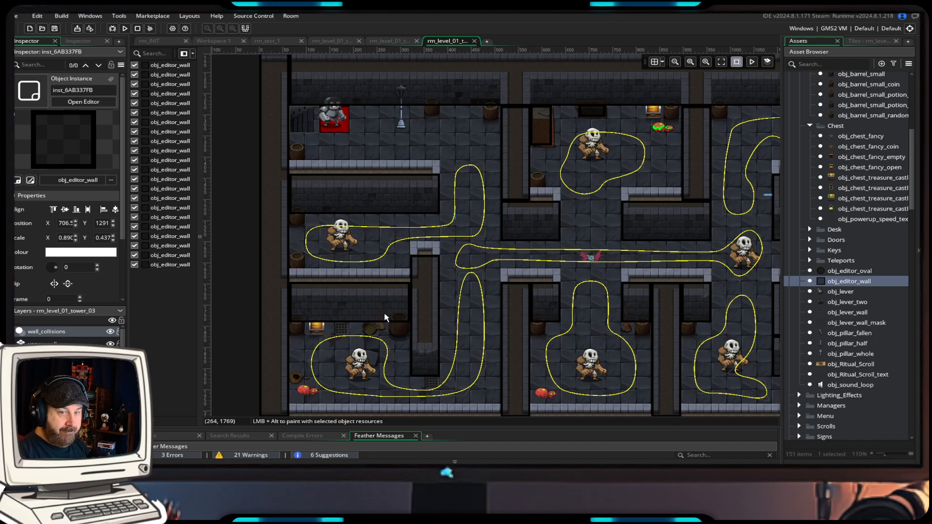
mouse_move(491, 282)
middle_down()
mouse_move(292, 273)
mouse_move(219, 280)
mouse_move(481, 276)
middle_up()
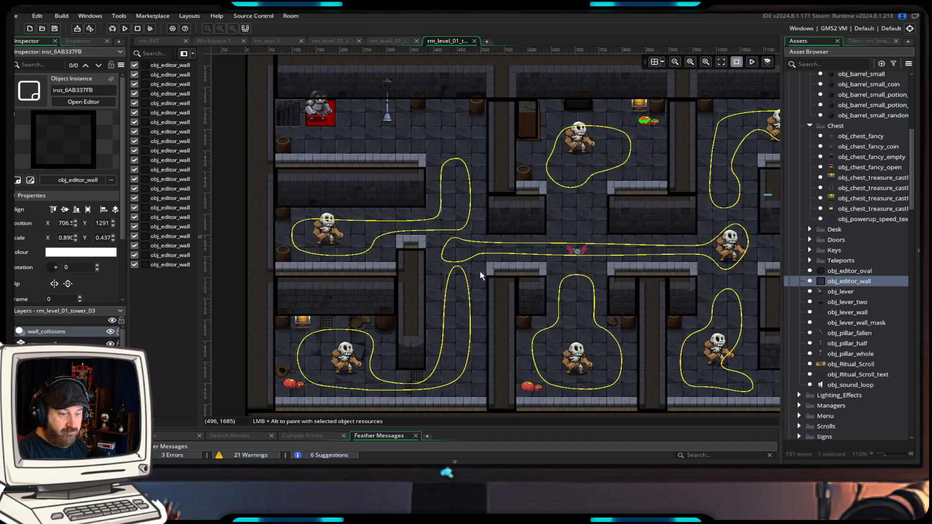
middle_drag(481, 275, 430, 261)
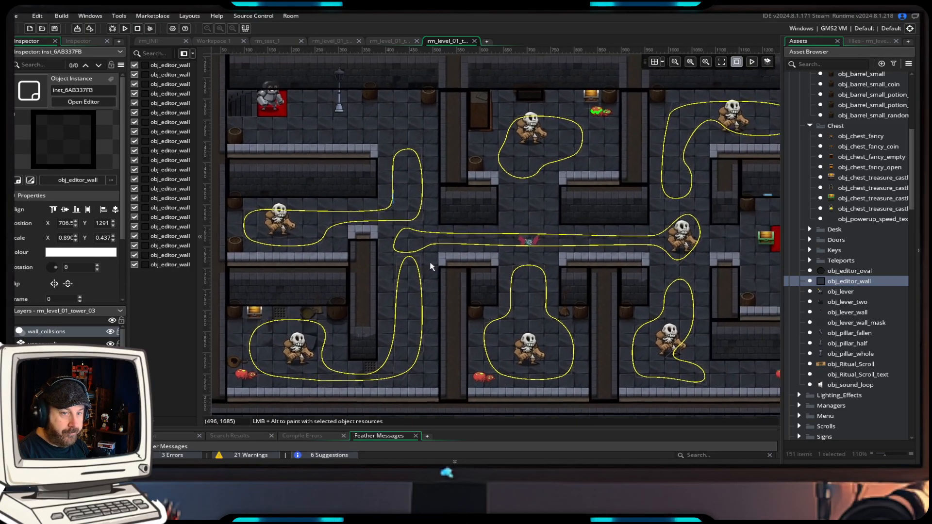
scroll(588, 132, up, 2)
scroll(587, 131, up, 3)
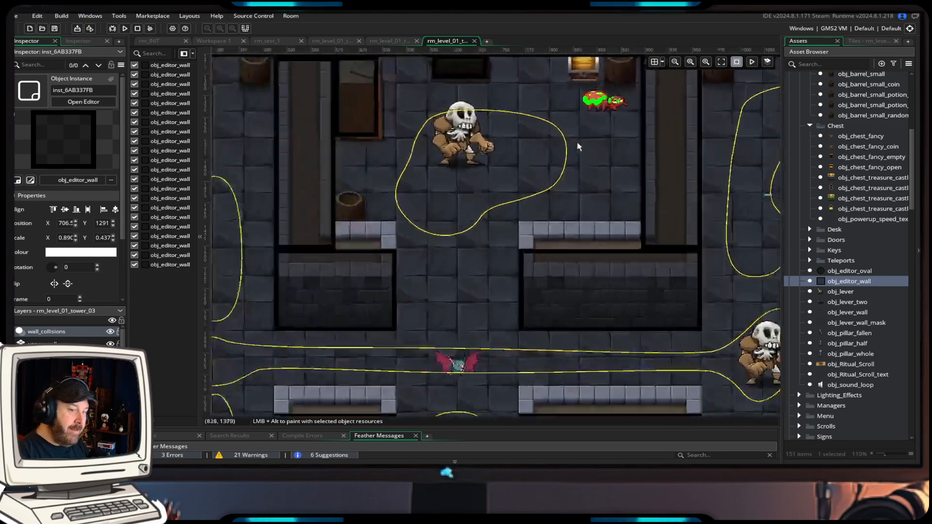
middle_drag(532, 191, 523, 197)
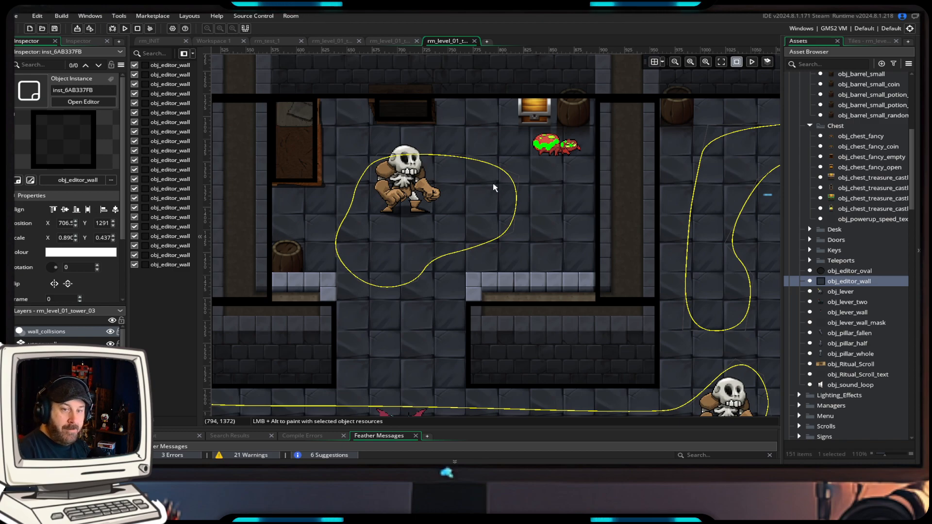
middle_drag(556, 198, 453, 217)
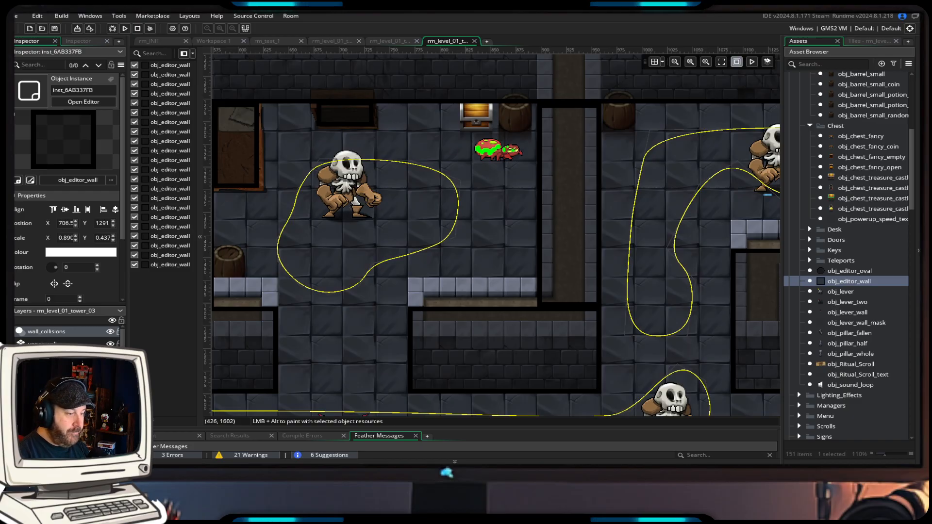
Make the enemy instance layer active and move the green-spotted spider to the room's lower-right corner, at about X 858, Y 1452
scroll(39, 383, down, 5)
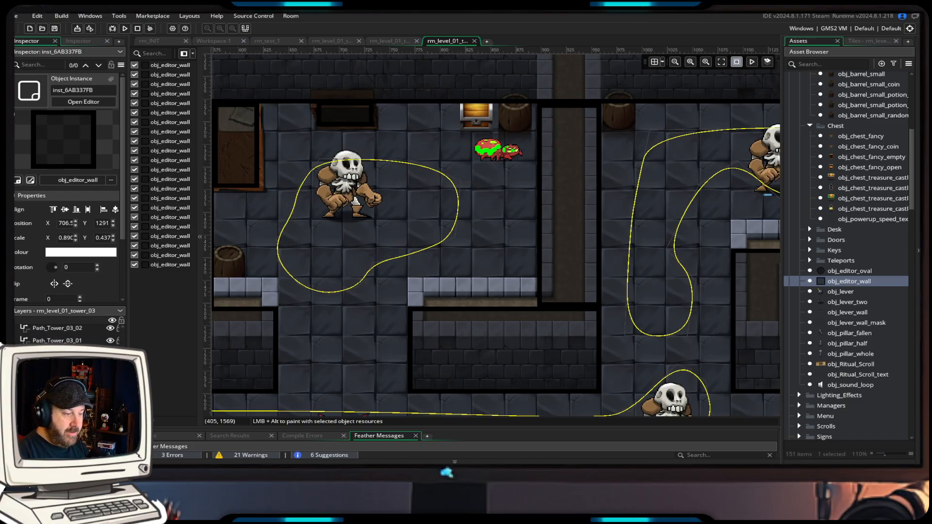
click(54, 379)
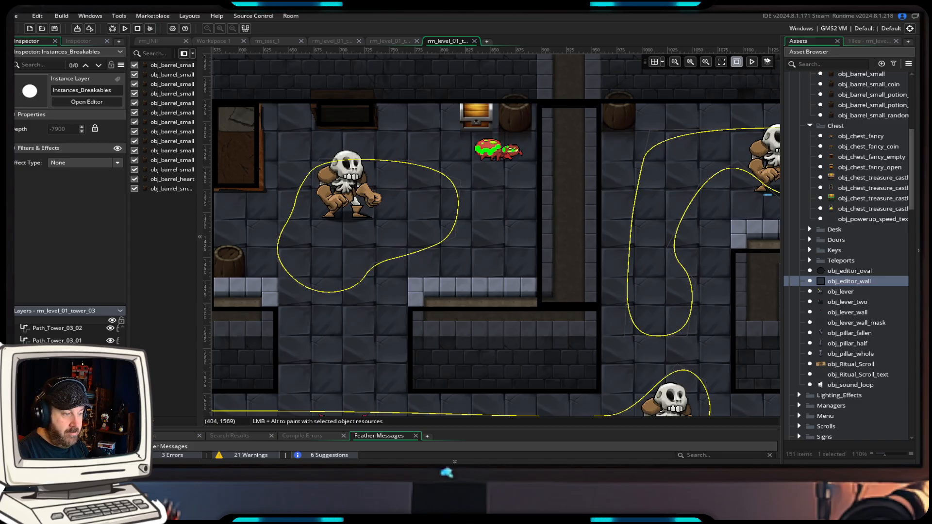
click(44, 377)
drag(500, 157, 499, 264)
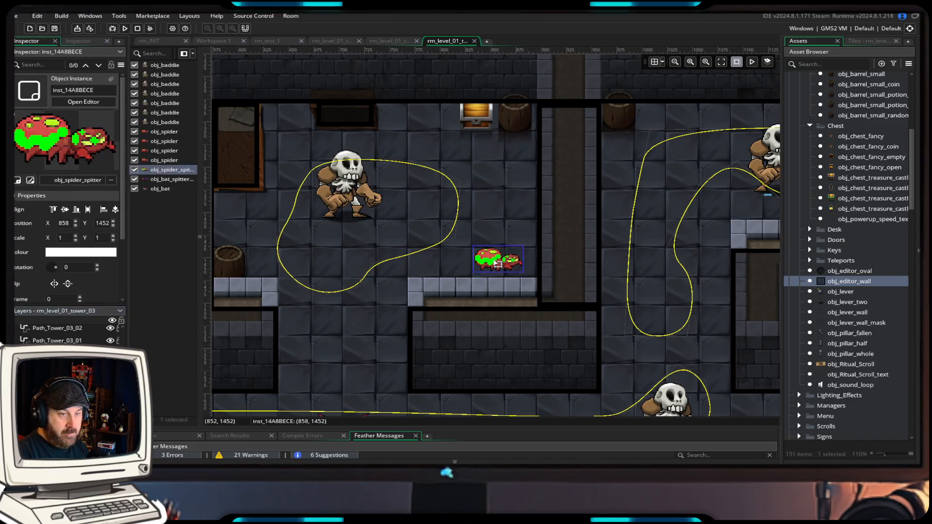
On the Instances_Currency layer, move the skeleton room's treasure chest between the bed and the barrel below it, at about X 592, Y 1406
click(484, 172)
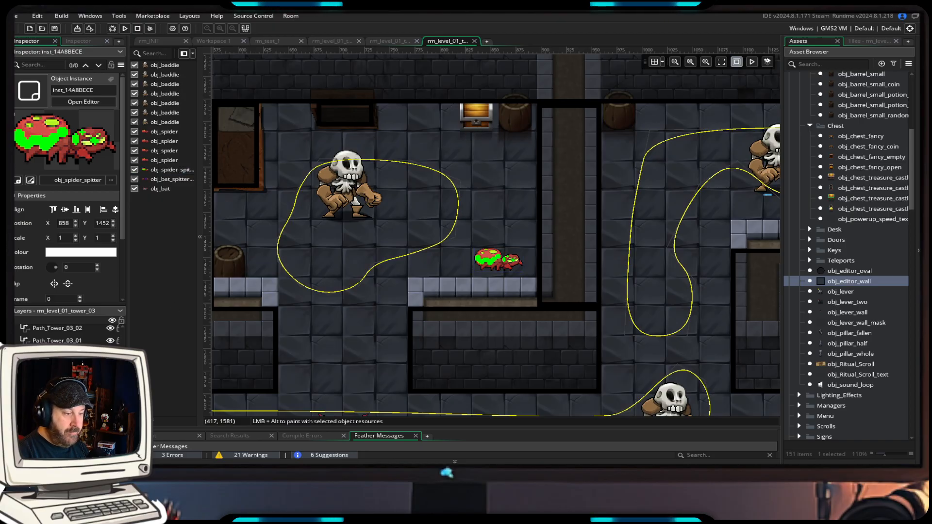
click(486, 111)
drag(487, 108, 316, 214)
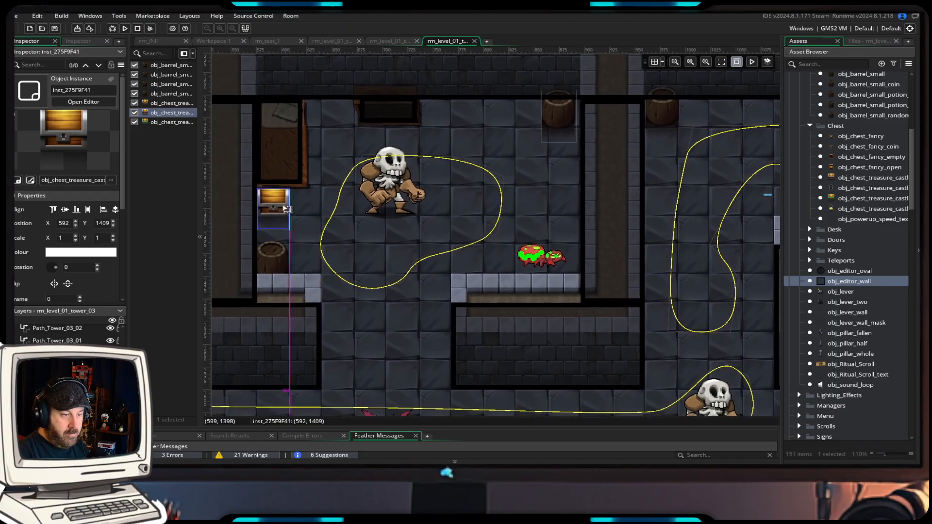
click(513, 160)
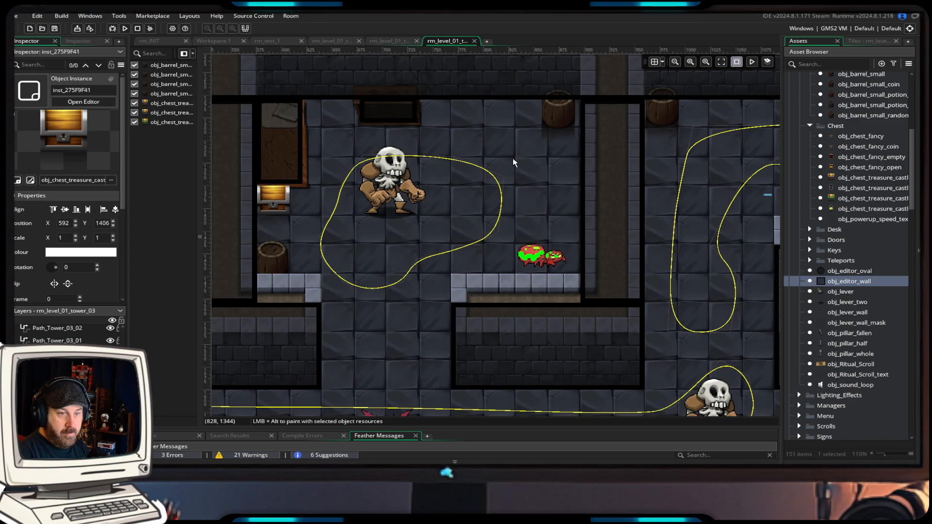
On the Visual_Assets layer, place spr_toilet beside the barrel at the room's upper wall, scaled to about 0.653, at about X 803, Y 1249
middle_drag(519, 176, 495, 184)
scroll(833, 209, up, 3)
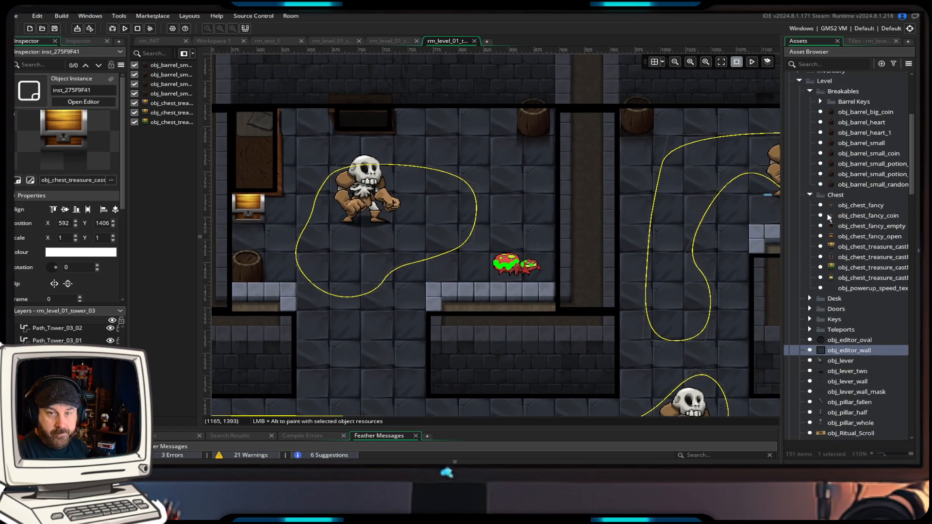
scroll(855, 221, down, 12)
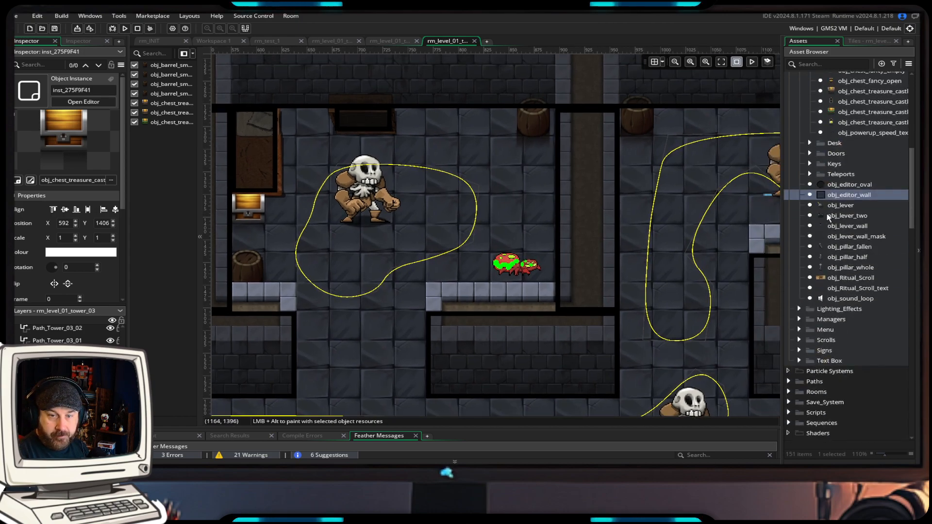
drag(909, 224, 909, 296)
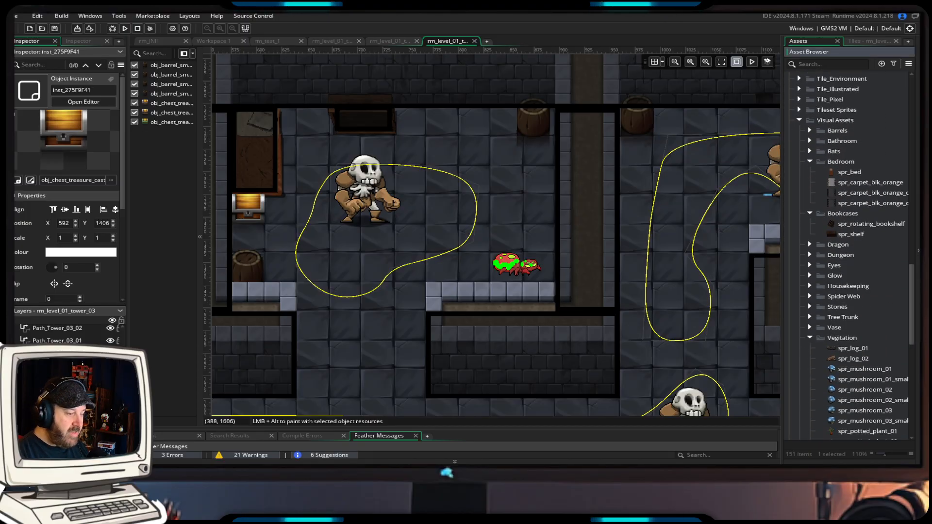
click(723, 293)
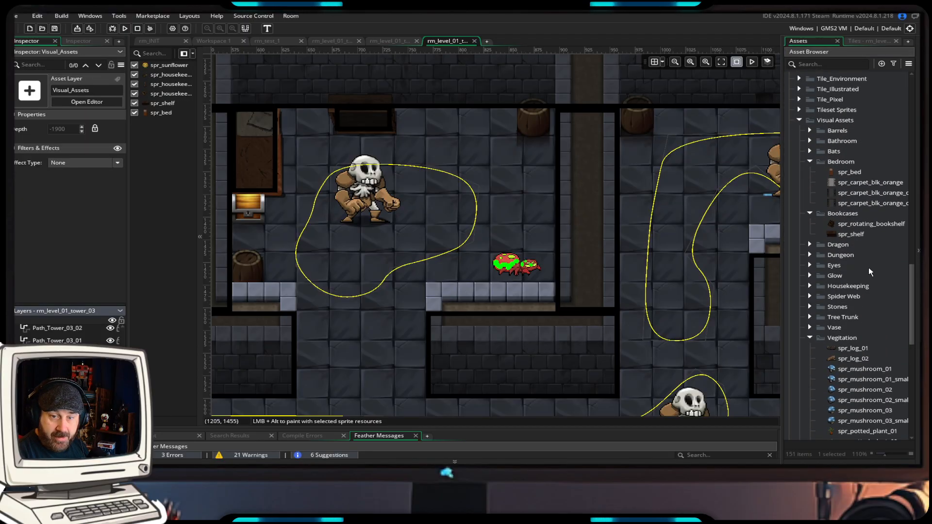
click(810, 141)
click(835, 164)
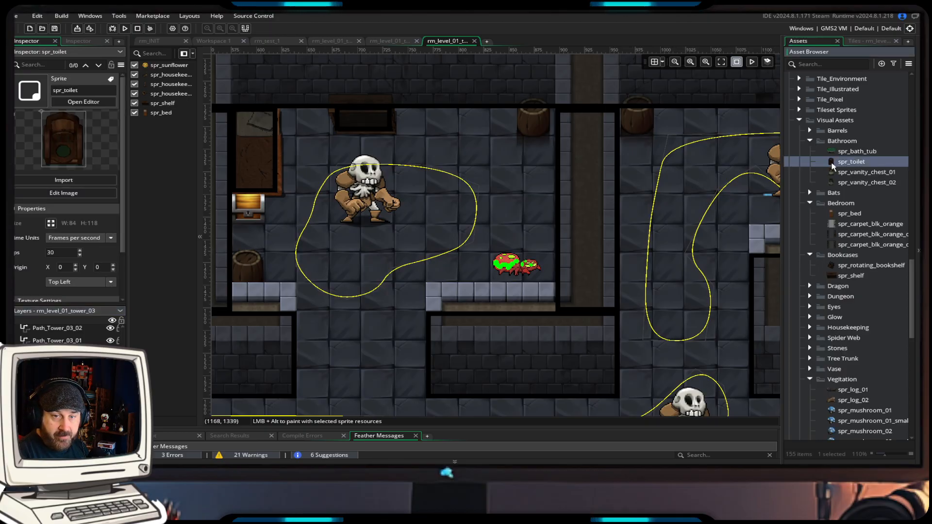
drag(834, 165, 472, 176)
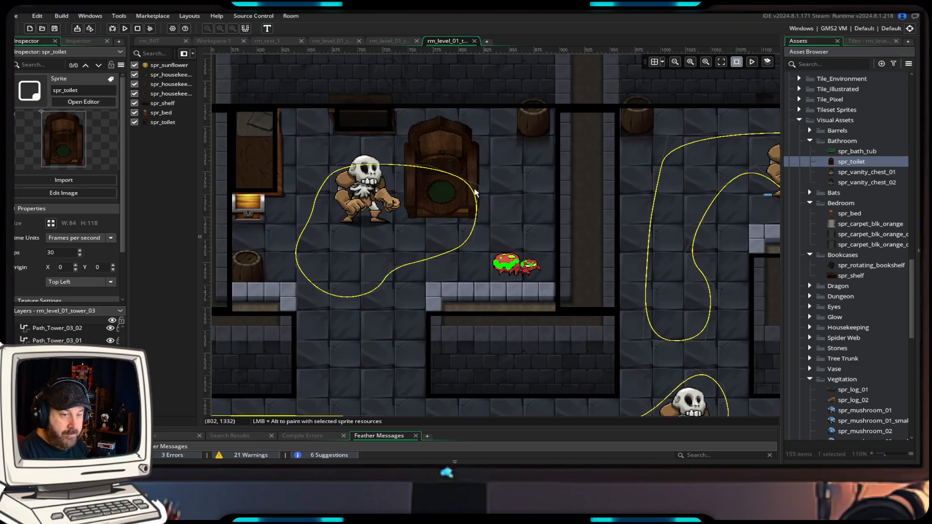
click(481, 221)
drag(487, 222, 504, 121)
click(532, 189)
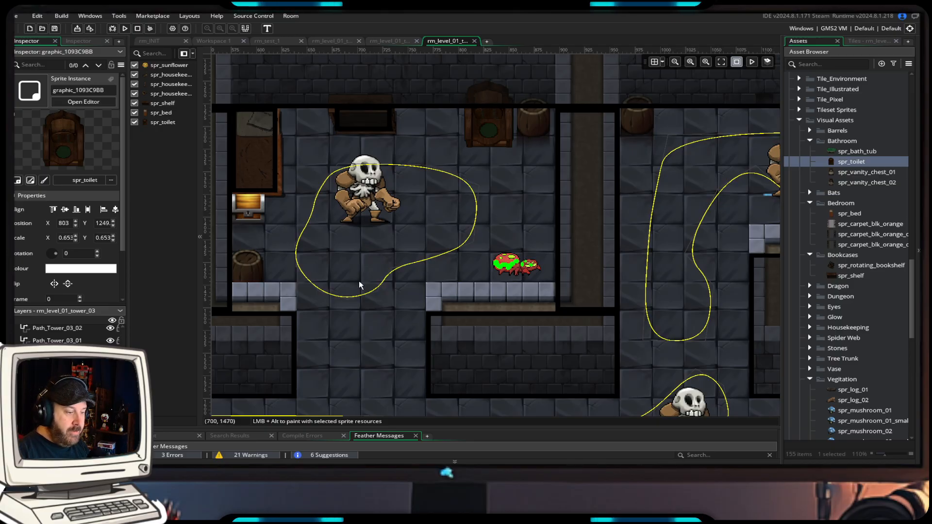
Move the coin barrel beside the toilet to the room's entrance, about X 719, Y 1501, and shift the toilet to about X 836, Y 1249
click(77, 395)
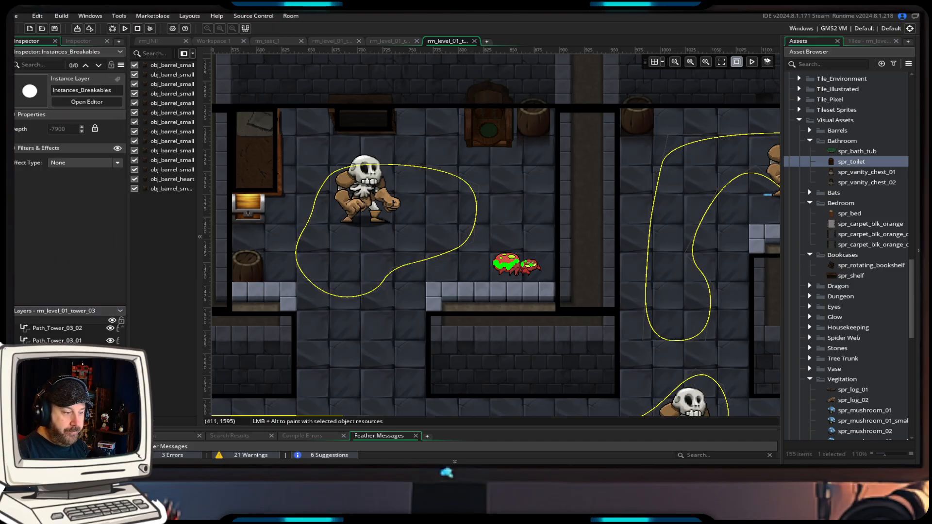
click(56, 392)
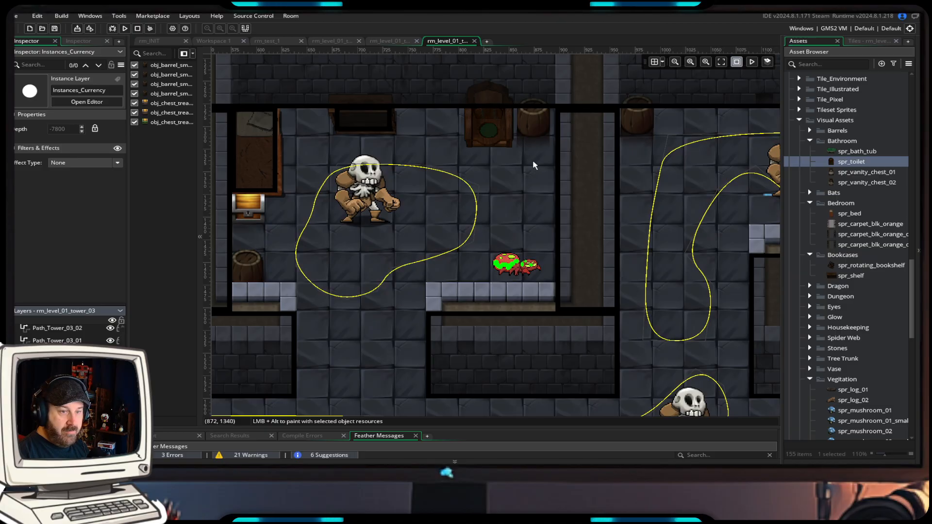
drag(539, 134, 378, 320)
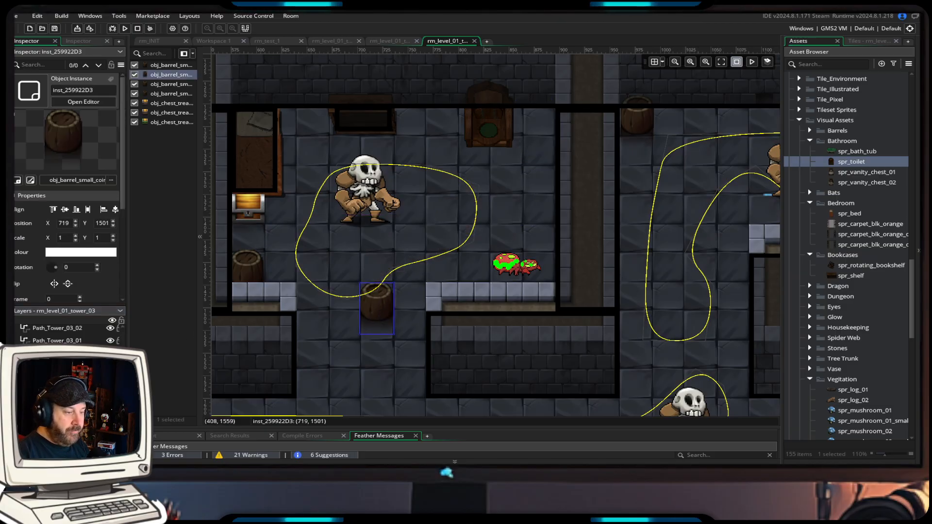
click(47, 402)
click(48, 414)
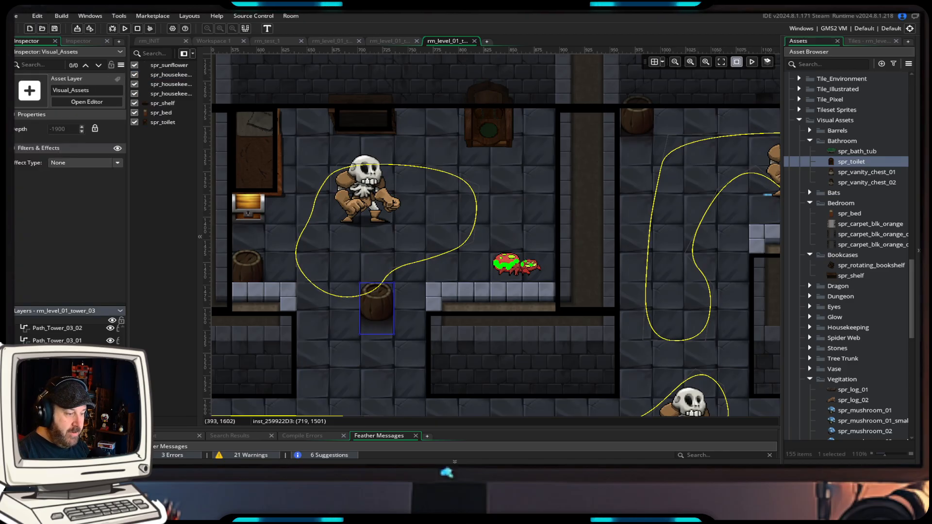
drag(491, 135, 526, 134)
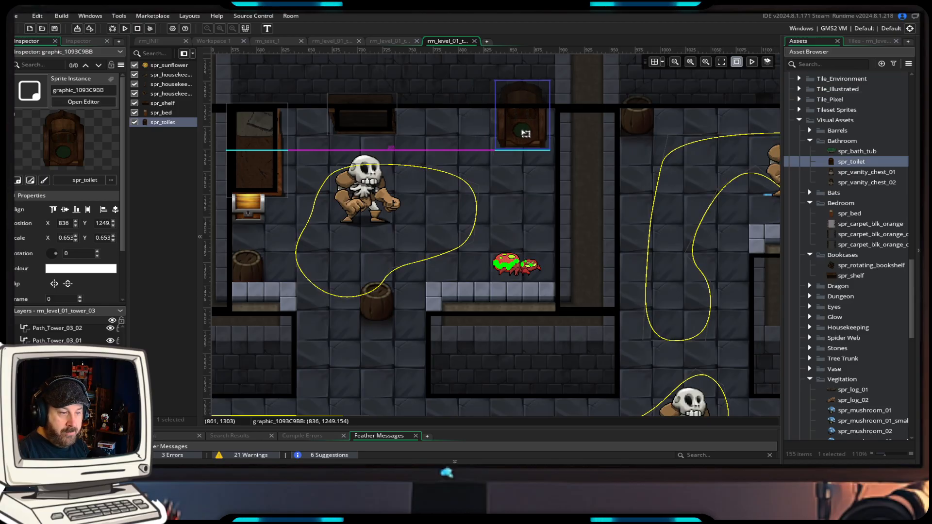
click(528, 181)
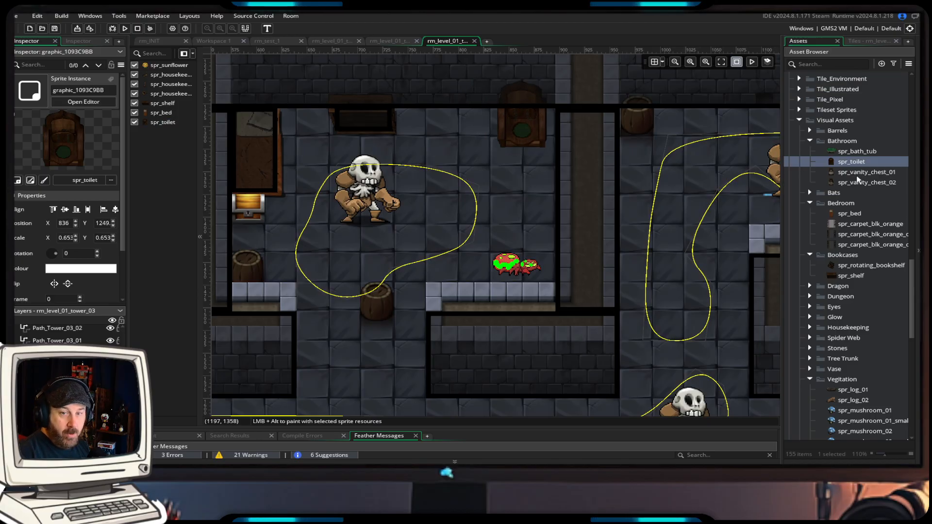
Place spr_vanity_chest_01 against the upper wall between shelf and toilet, scaled to about 0.661, at about X 766, Y 1240
click(831, 173)
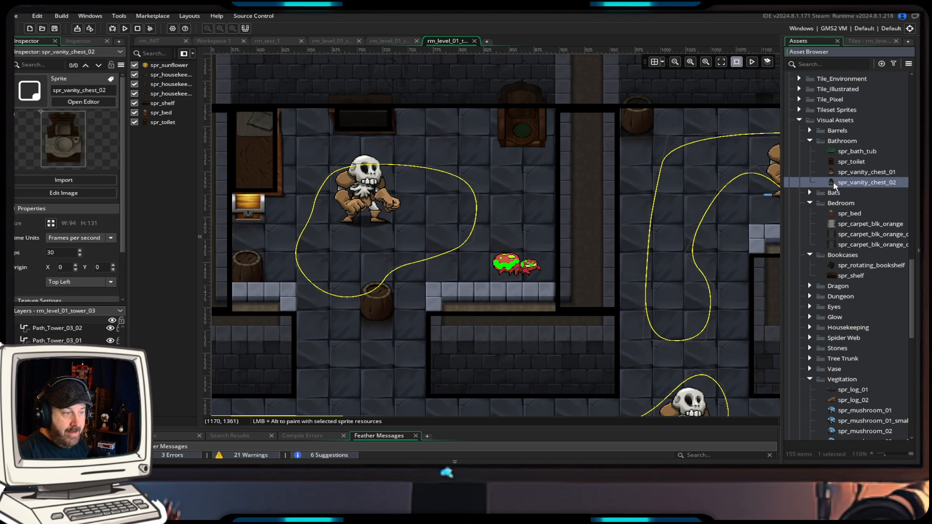
drag(832, 175, 419, 147)
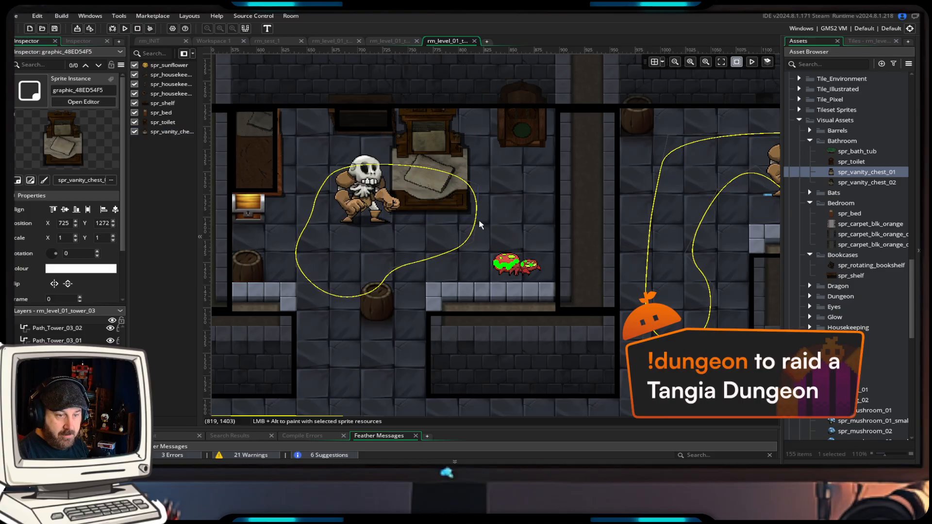
click(457, 213)
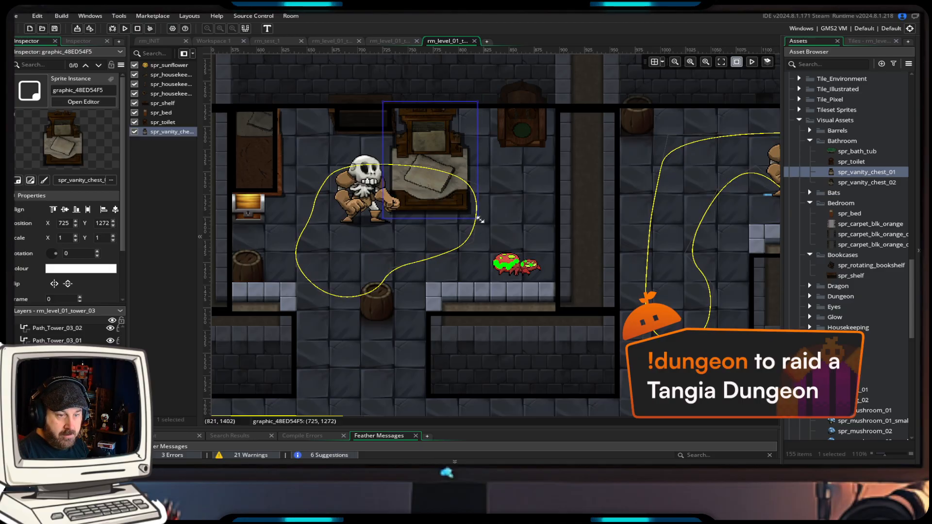
drag(480, 219, 462, 122)
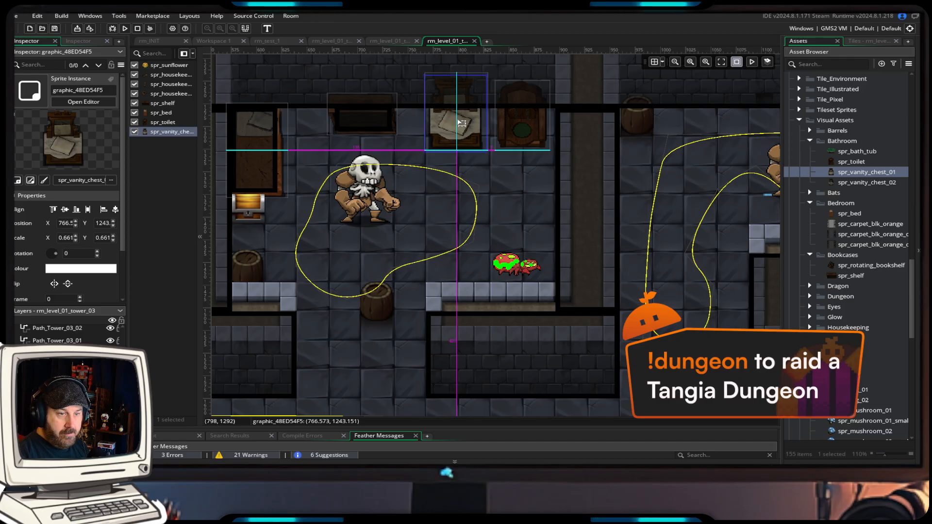
click(467, 200)
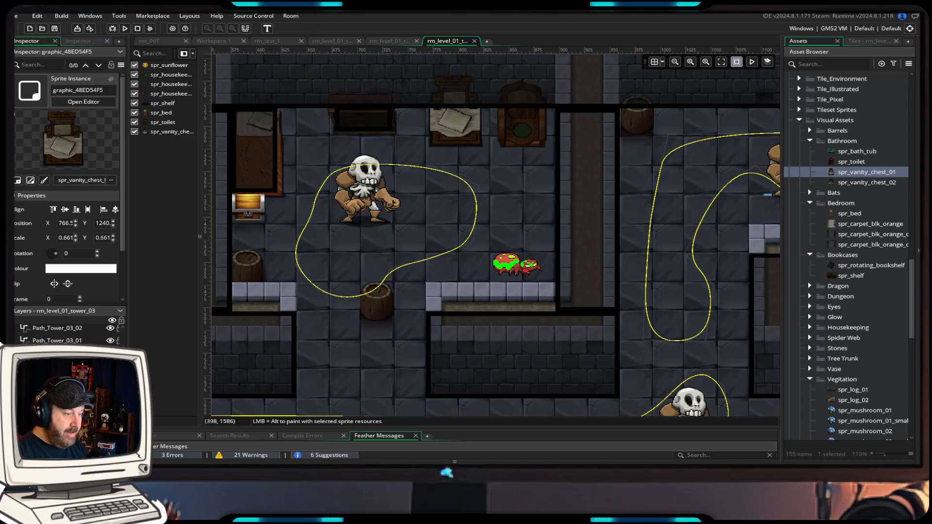
On the Instances_Currency layer, move the coin barrel from the entrance to the room's right wall above the spider, at about X 880, Y 1418
click(54, 378)
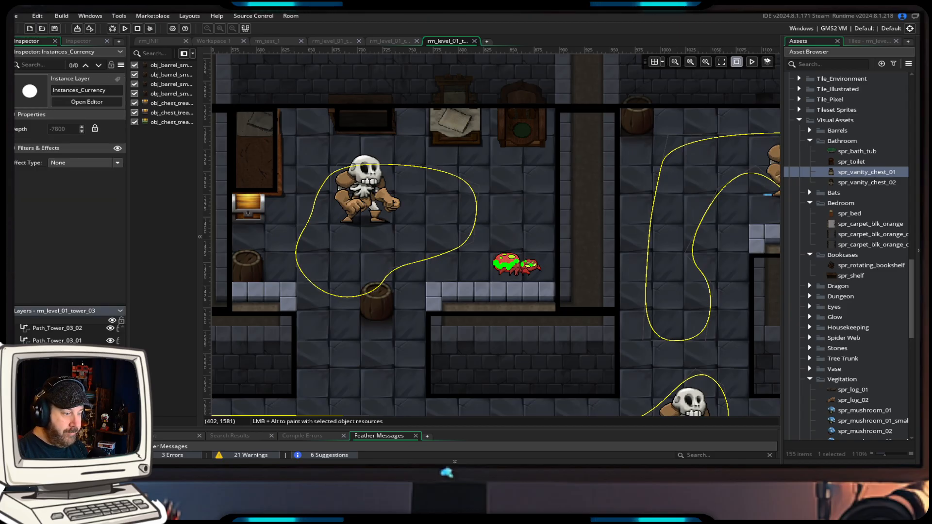
drag(380, 311, 547, 240)
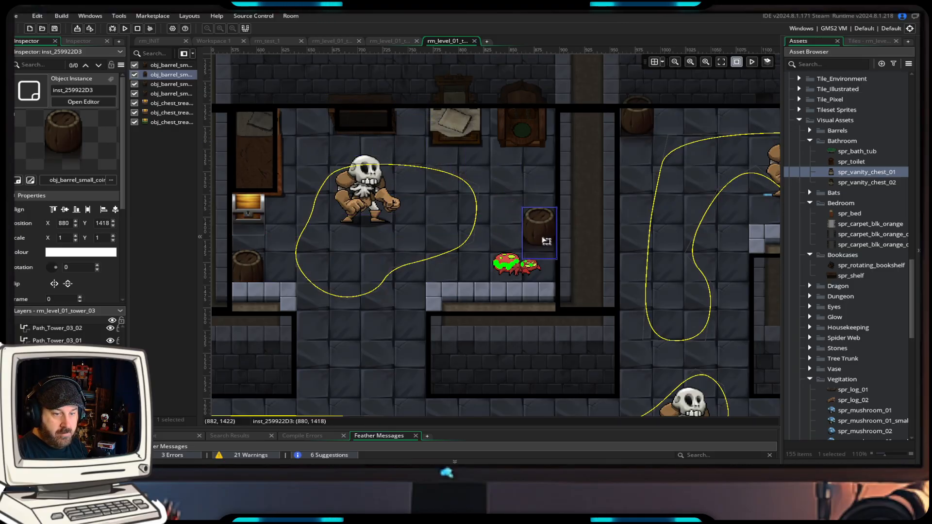
click(454, 273)
Examine the tower's overall layout and the left-hand skeleton rooms for the placement of barrels, chests, enemies and paths
ctrl+scroll(406, 286, down, 1)
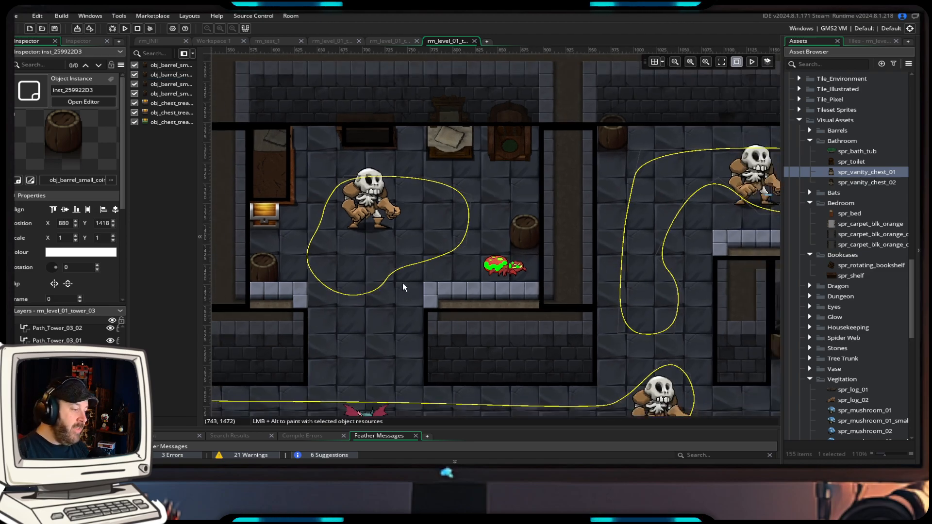
ctrl+scroll(403, 287, down, 4)
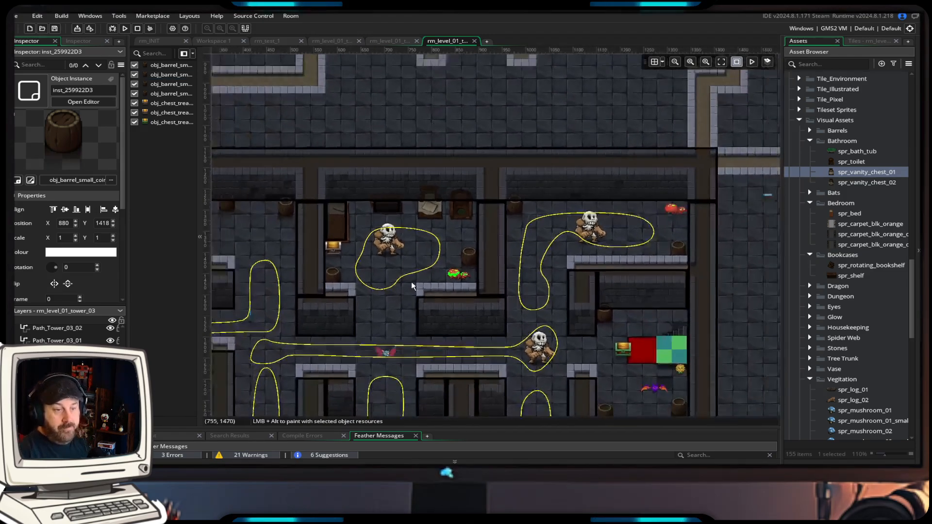
ctrl+scroll(401, 286, down, 4)
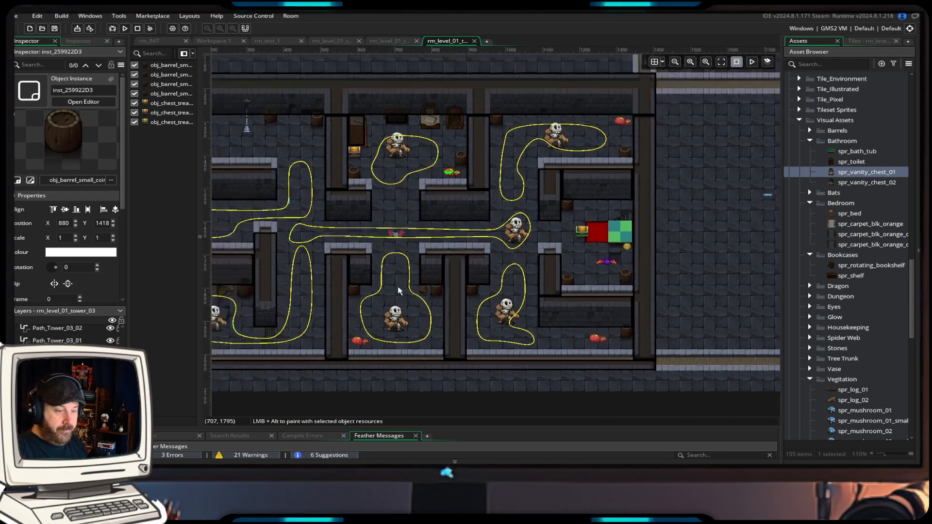
middle_drag(401, 287, 445, 277)
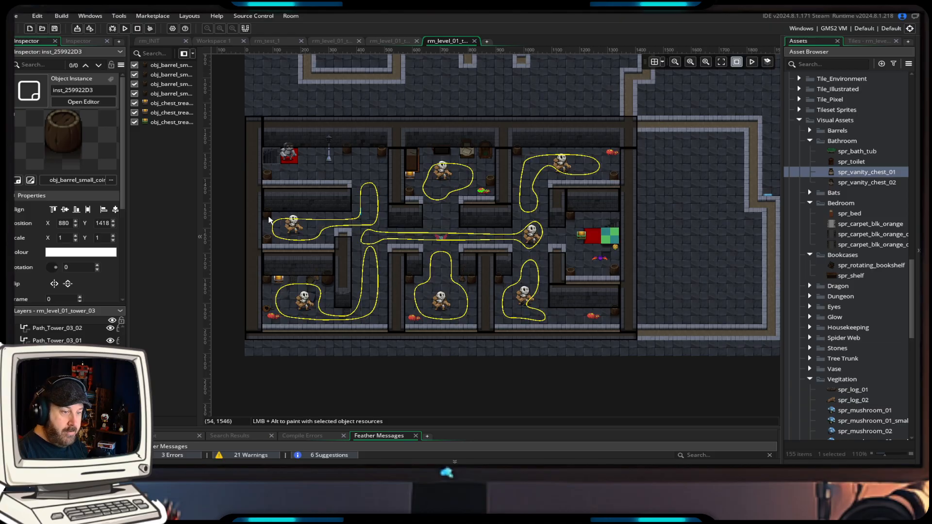
ctrl+scroll(299, 231, up, 5)
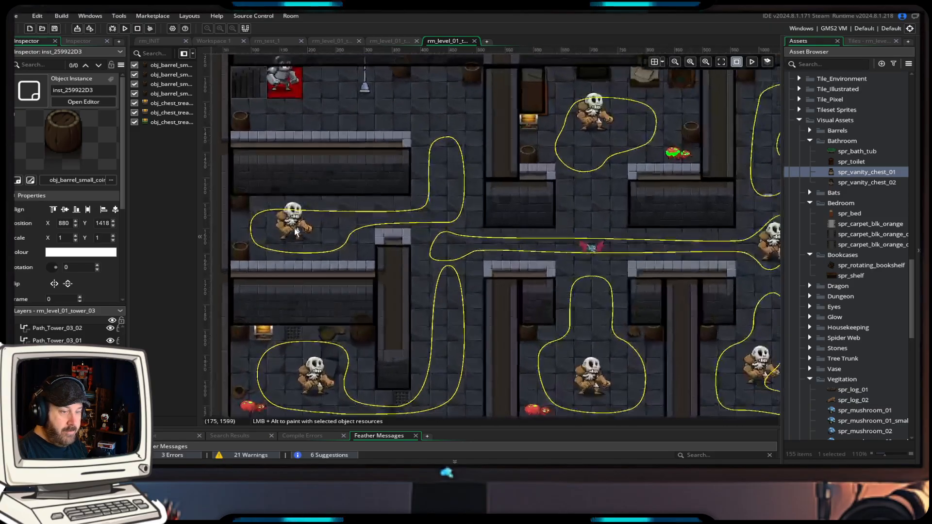
ctrl+scroll(293, 232, up, 5)
middle_drag(289, 234, 405, 233)
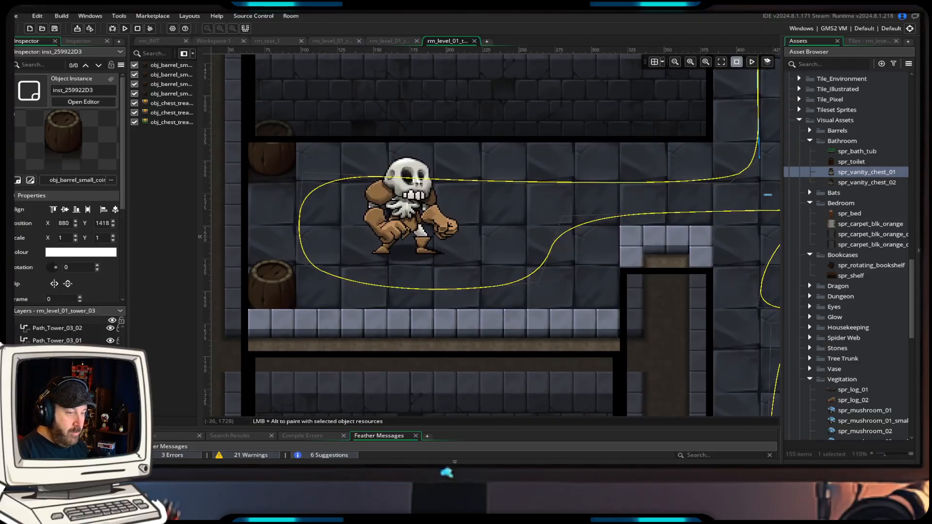
scroll(632, 274, down, 5)
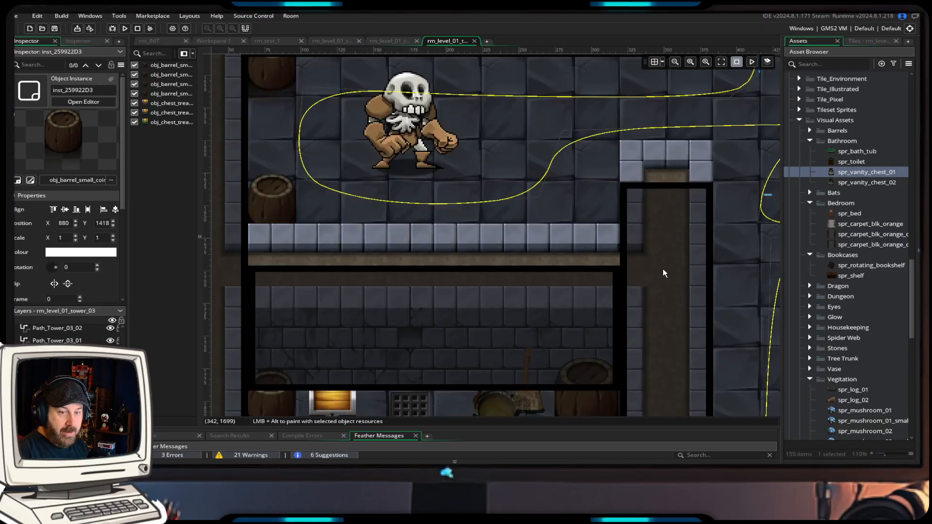
ctrl+scroll(502, 267, down, 6)
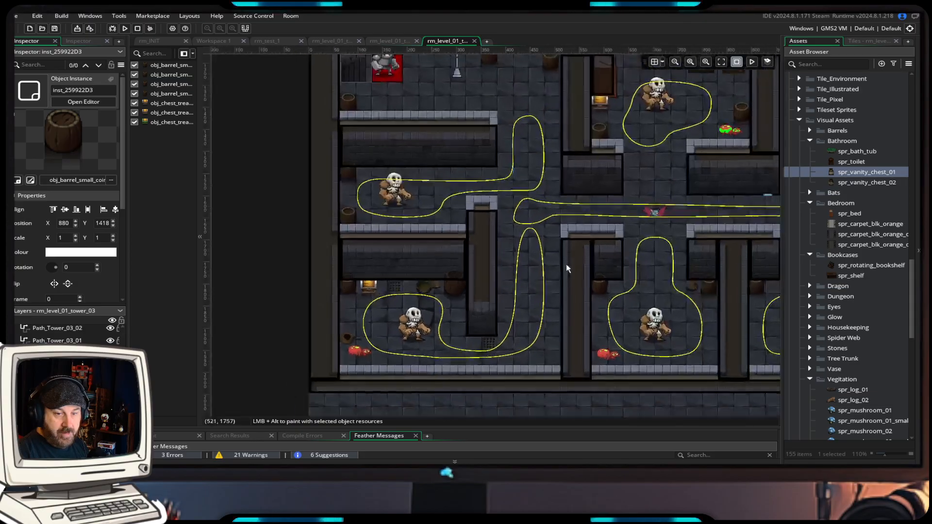
middle_drag(498, 272, 395, 285)
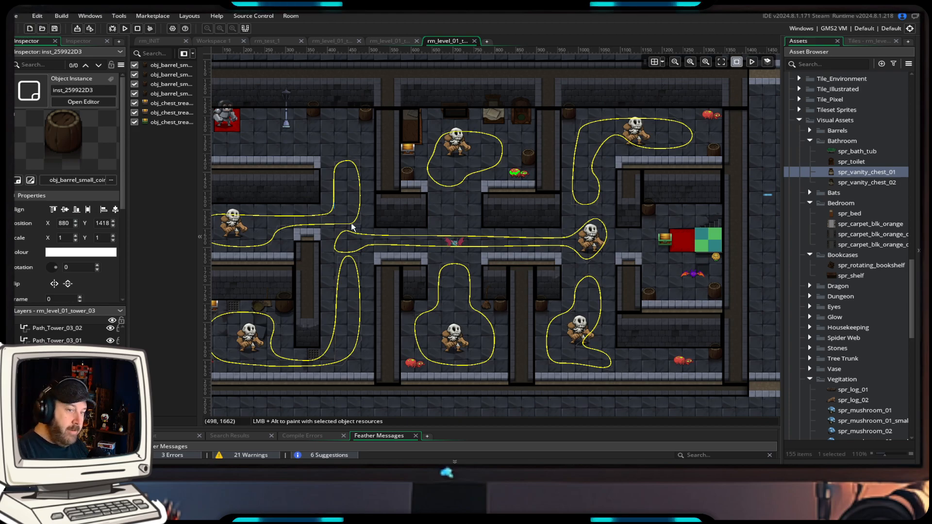
On the wall_collisions layer, place one obj_editor_oval over the vanity chest and another over the toilet in the upper middle room
ctrl+scroll(528, 142, up, 5)
ctrl+scroll(528, 142, up, 5)
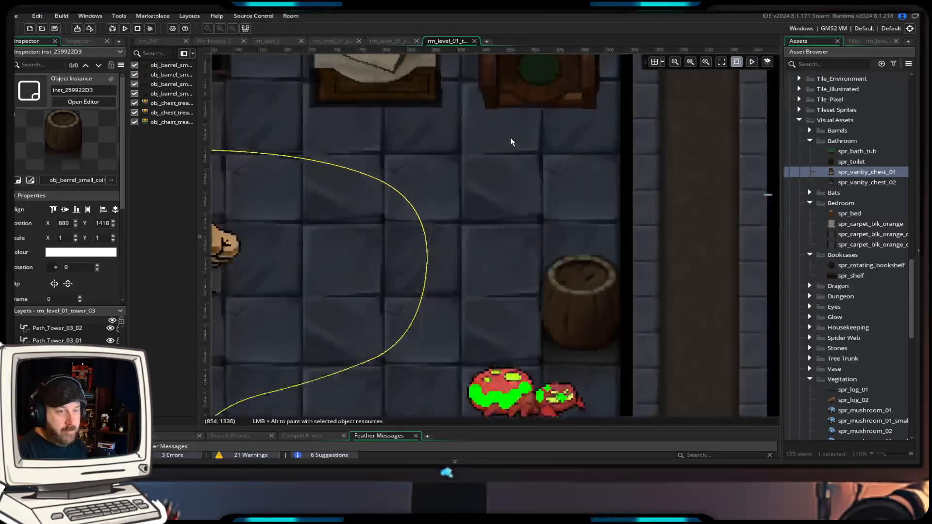
scroll(63, 335, down, 3)
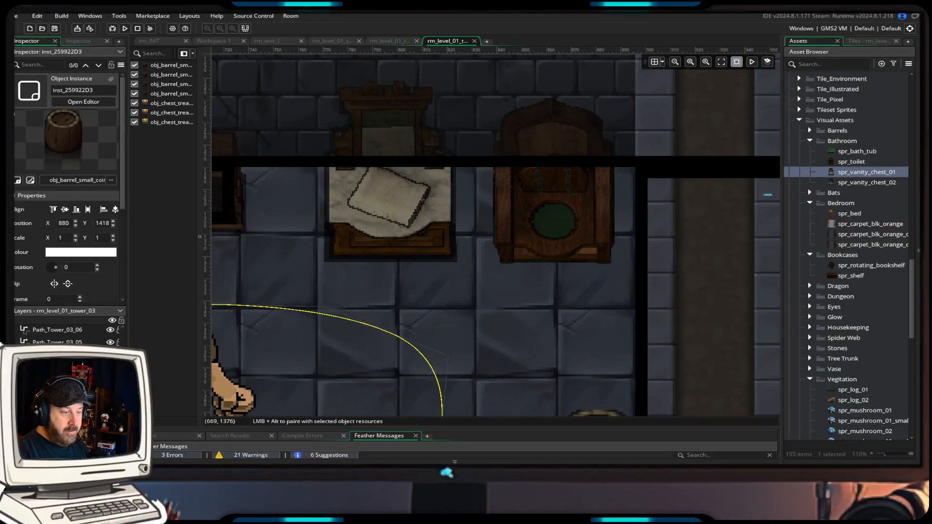
click(54, 334)
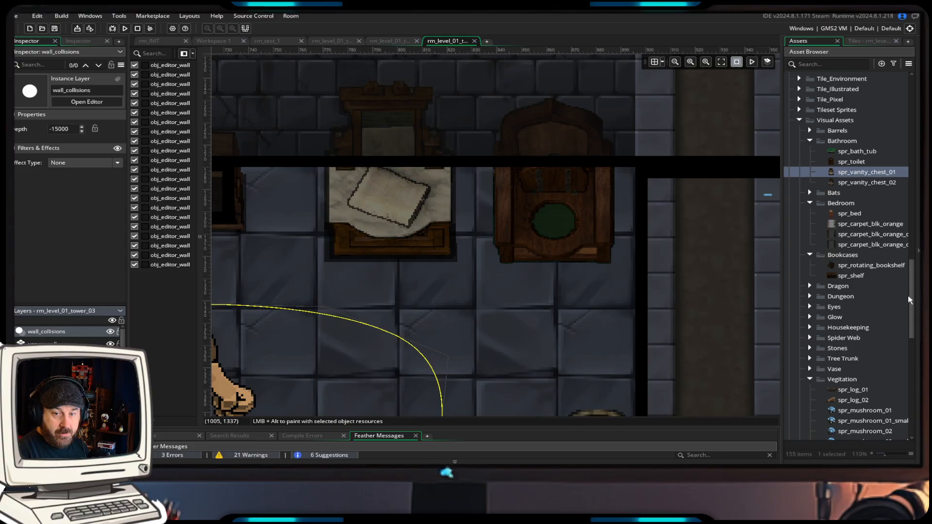
scroll(869, 287, up, 20)
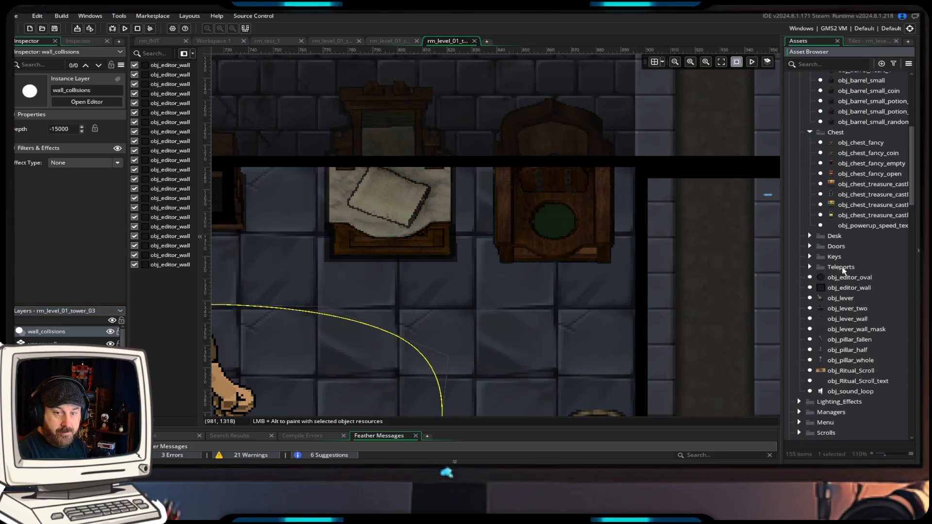
drag(820, 278, 395, 227)
drag(819, 275, 563, 227)
Shrink the vanity chest's collision oval to about 0.83 by 0.73 scale and centre it on the chest at about X 798.5, Y 1297.5
click(345, 266)
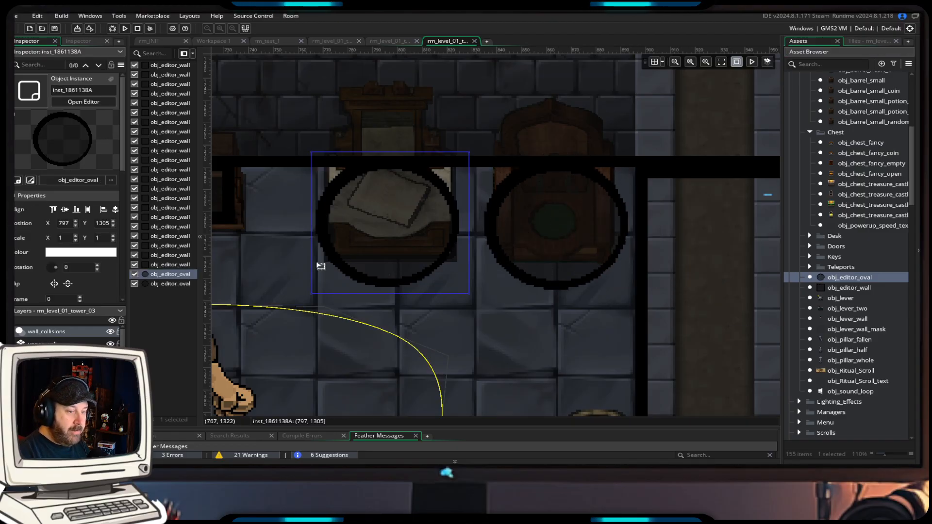
drag(310, 295, 340, 258)
drag(406, 216, 394, 220)
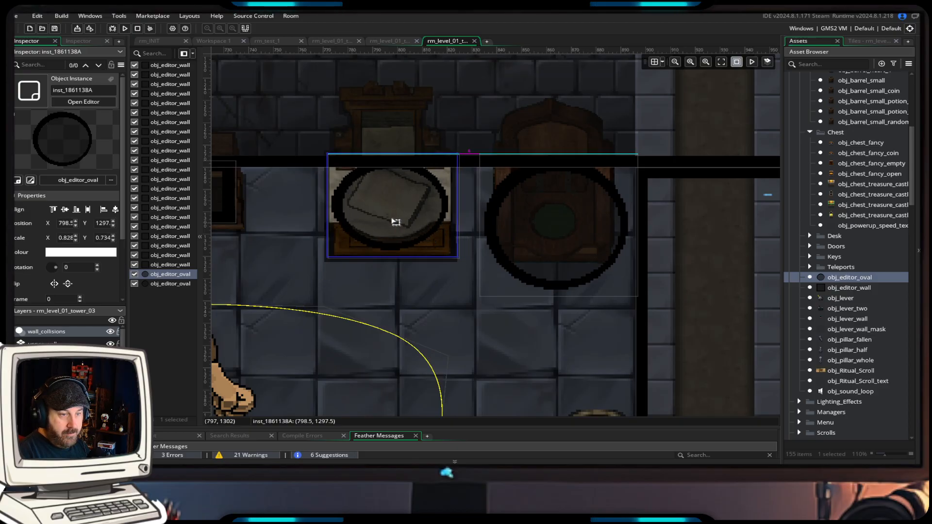
Shrink the toilet's collision oval to about 0.83 by 0.78 scale and fit it over the toilet at about X 864.5, Y 1299
click(560, 224)
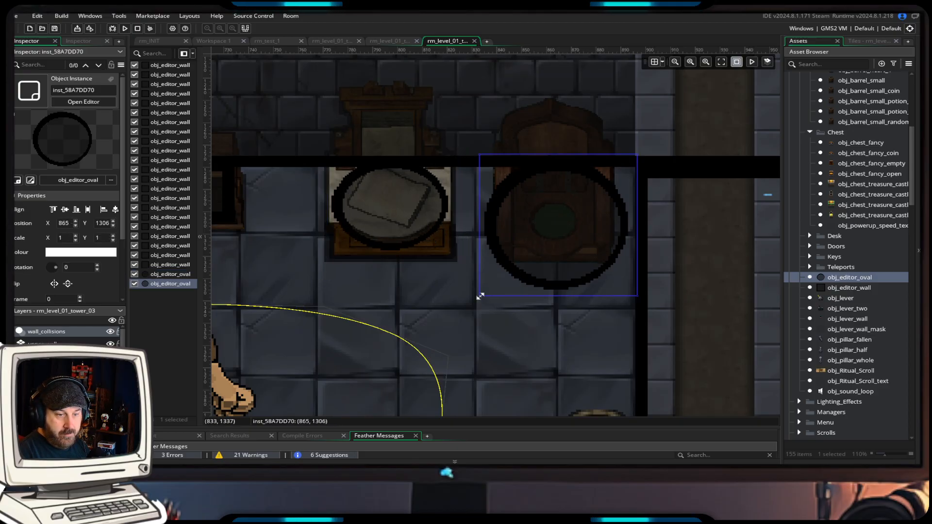
drag(484, 296, 507, 264)
drag(560, 242, 544, 242)
click(457, 297)
scroll(446, 298, down, 5)
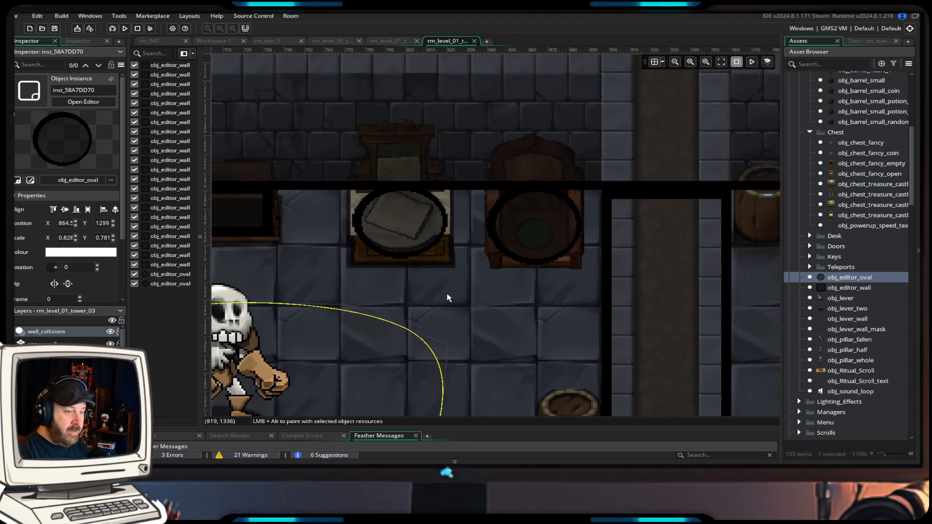
scroll(420, 338, down, 4)
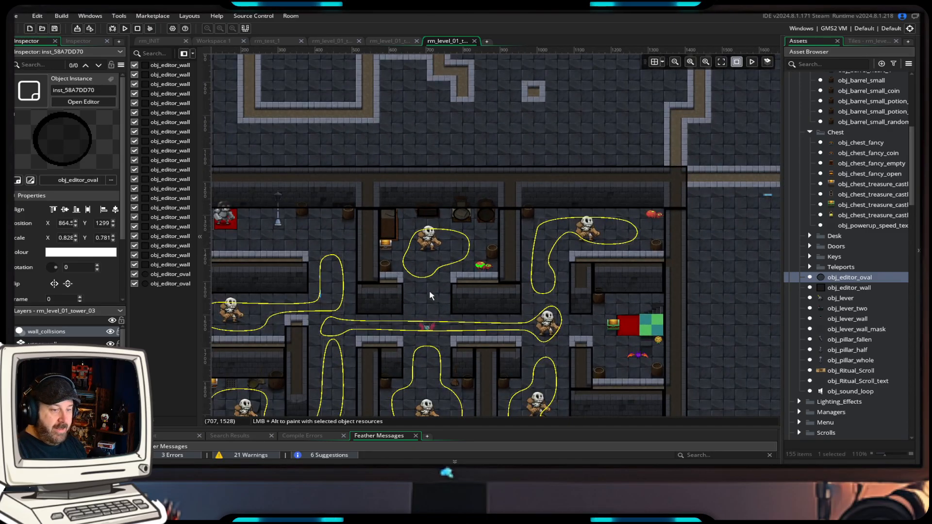
middle_drag(428, 290, 464, 218)
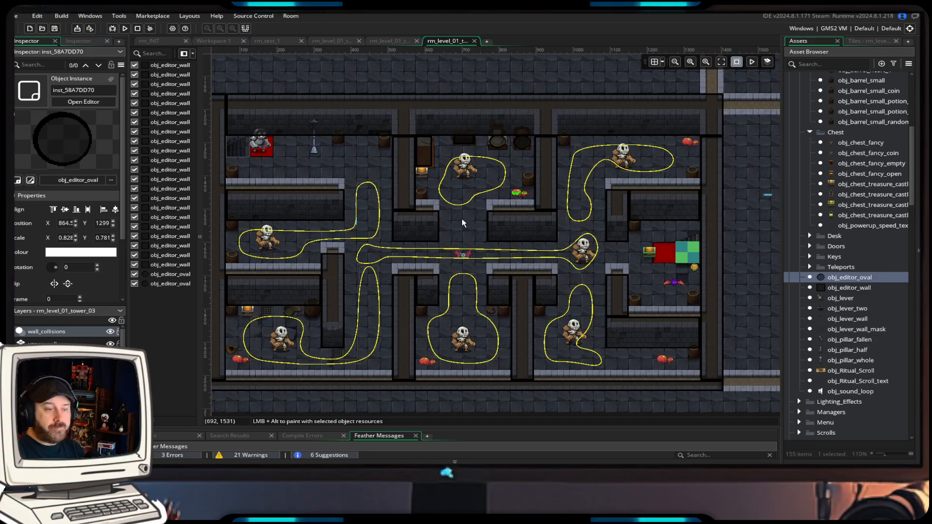
middle_drag(430, 223, 465, 222)
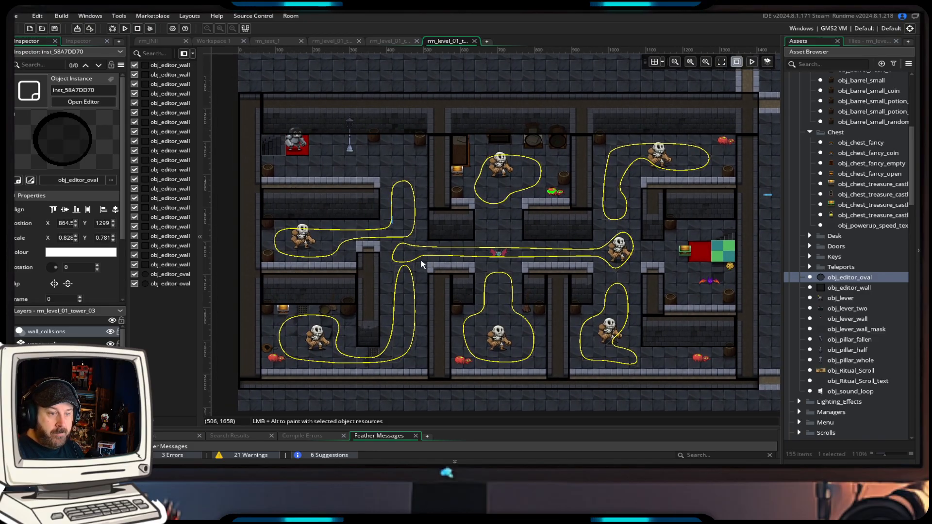
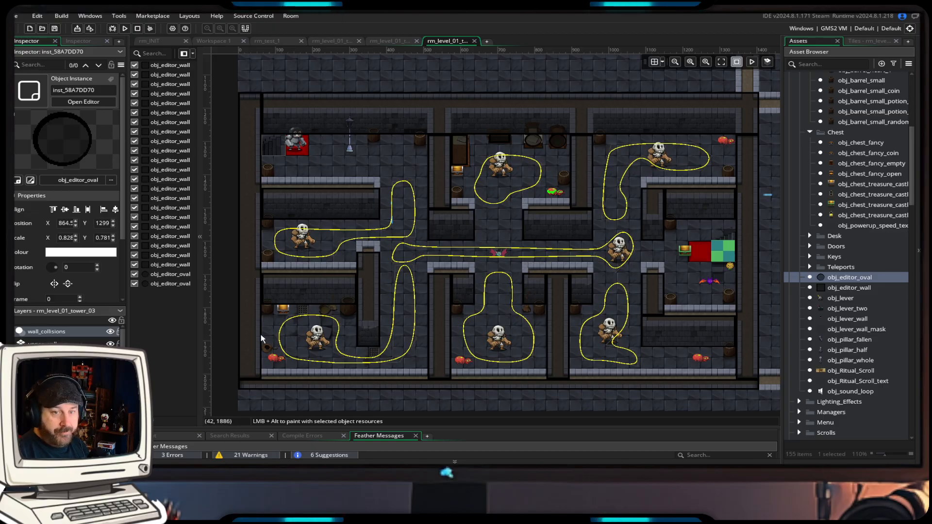
Examine the whole tower layout, including the left-hand corridor paths, and browse the available furniture sprites
middle_drag(349, 311, 352, 317)
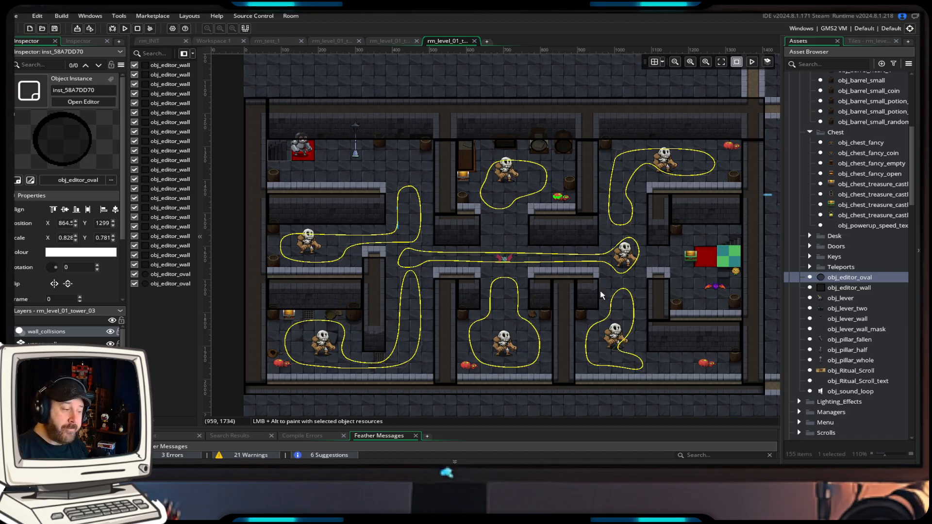
scroll(849, 223, up, 5)
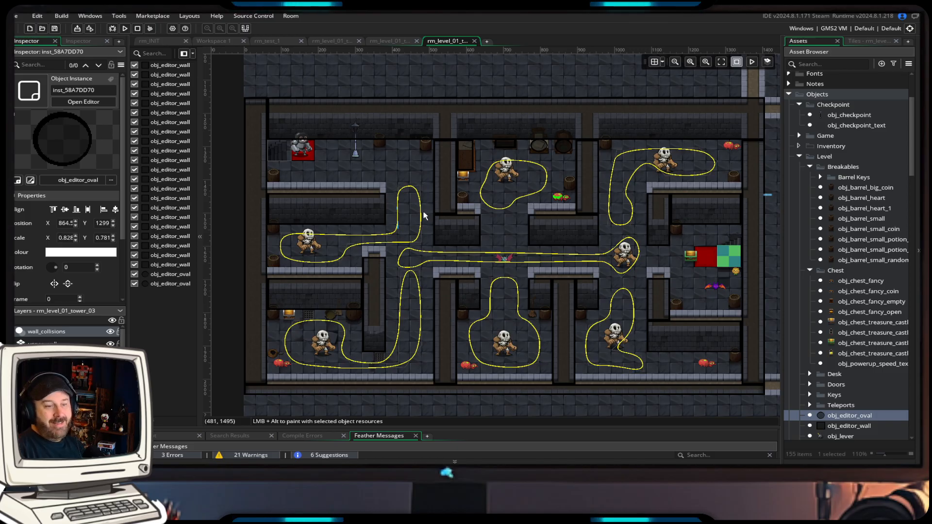
ctrl+scroll(424, 215, up, 10)
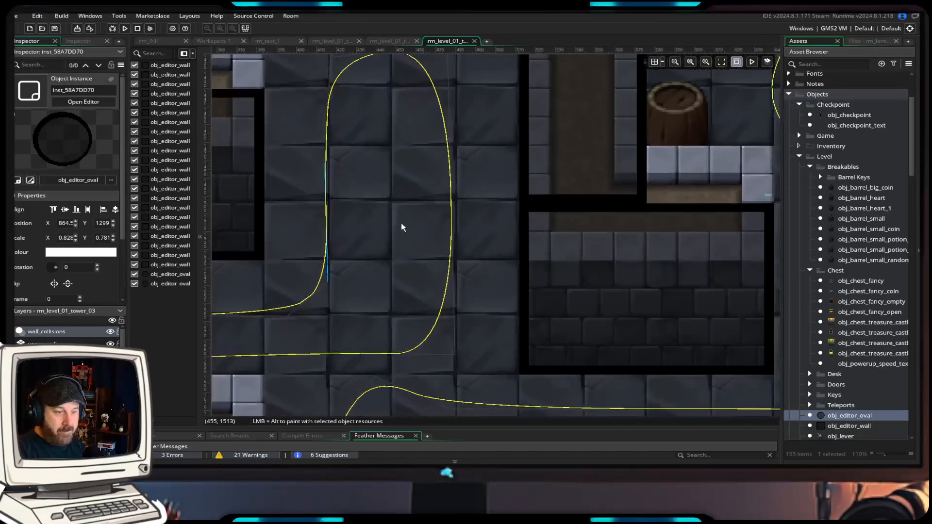
ctrl+scroll(390, 228, down, 5)
middle_drag(387, 229, 492, 266)
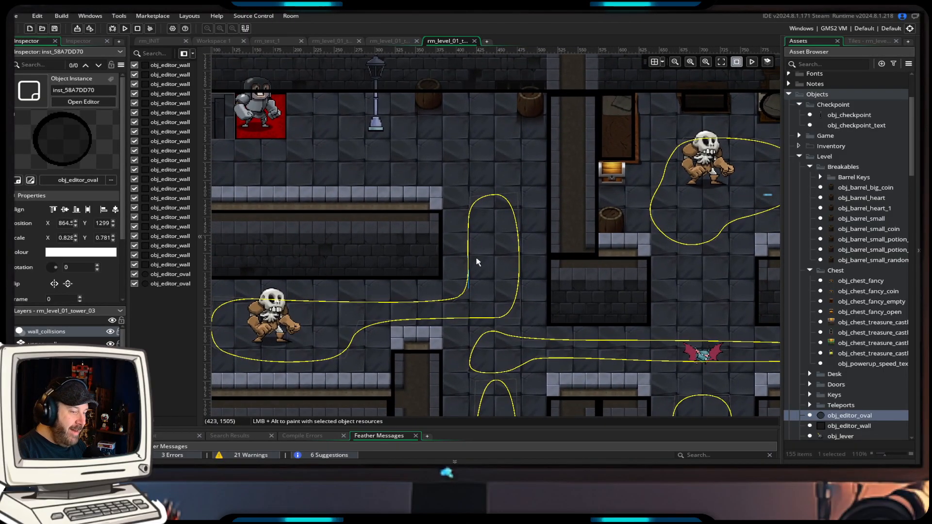
ctrl+scroll(453, 246, down, 2)
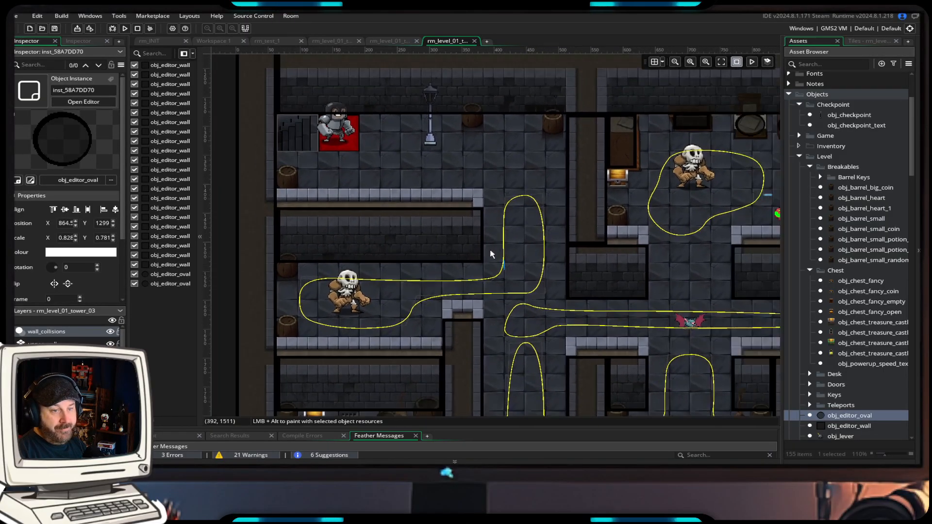
ctrl+scroll(490, 253, down, 4)
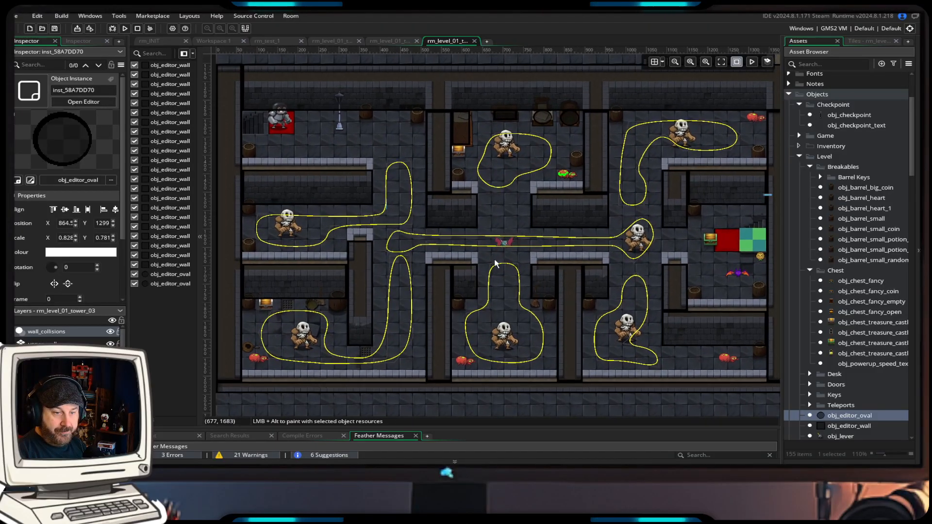
ctrl+scroll(495, 264, down, 1)
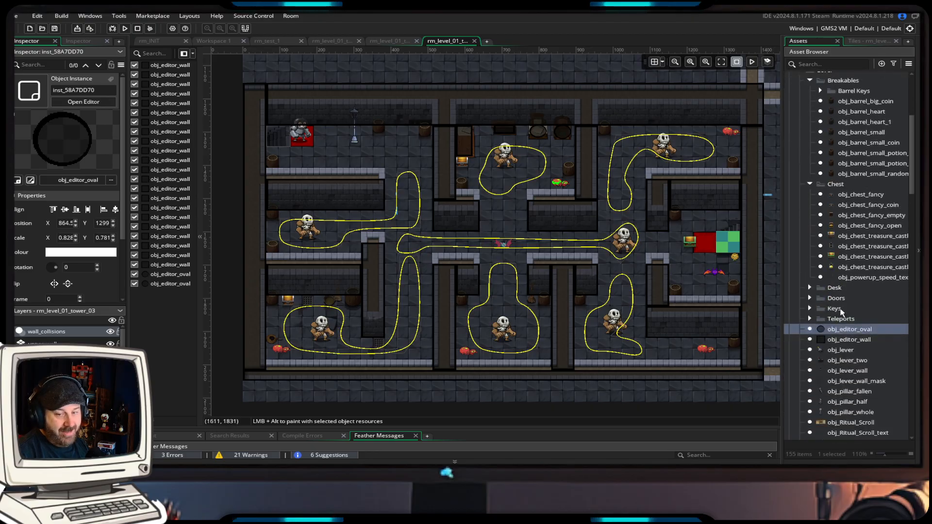
scroll(835, 315, down, 10)
scroll(826, 316, down, 9)
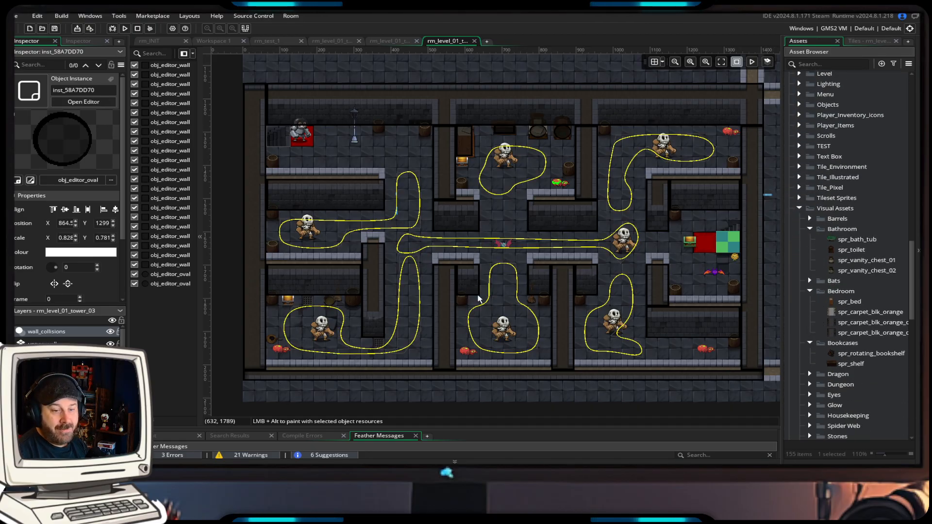
Examine the upper middle room's furniture, collision shapes, barrels and skeleton path up close
scroll(503, 292, up, 3)
middle_drag(452, 300, 417, 372)
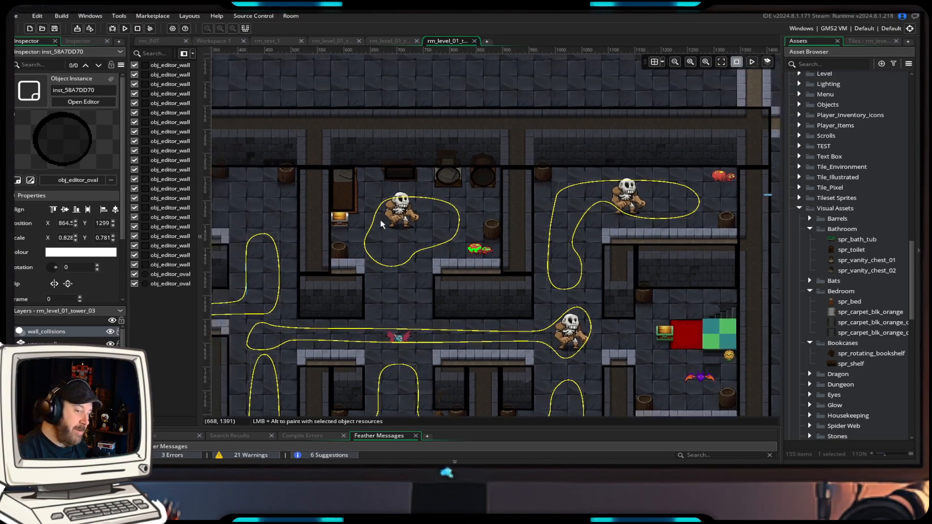
scroll(380, 245, up, 3)
scroll(374, 258, up, 1)
middle_drag(363, 274, 384, 278)
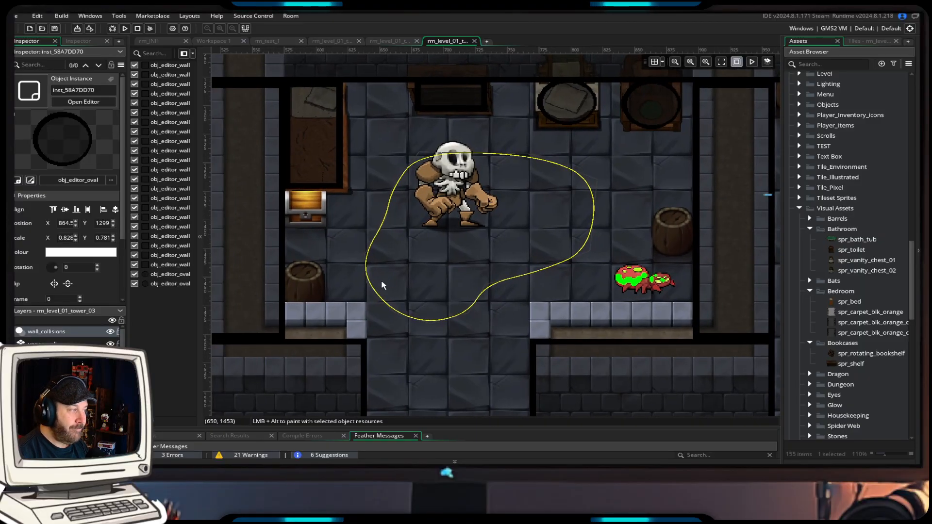
middle_drag(481, 209, 483, 245)
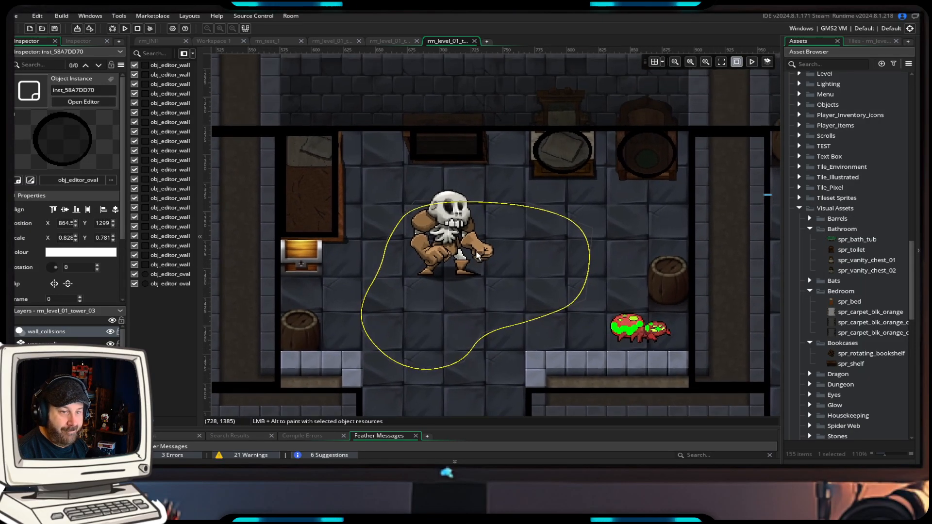
scroll(483, 246, down, 2)
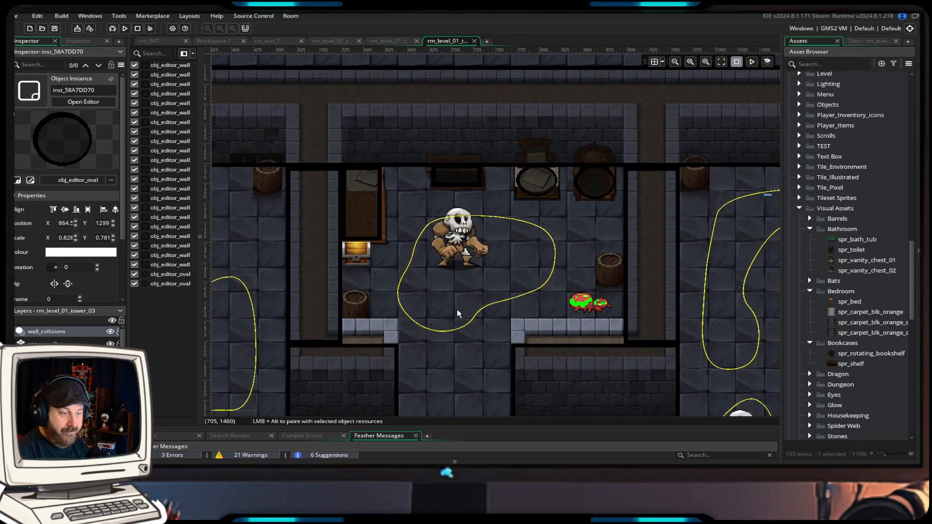
scroll(458, 312, down, 3)
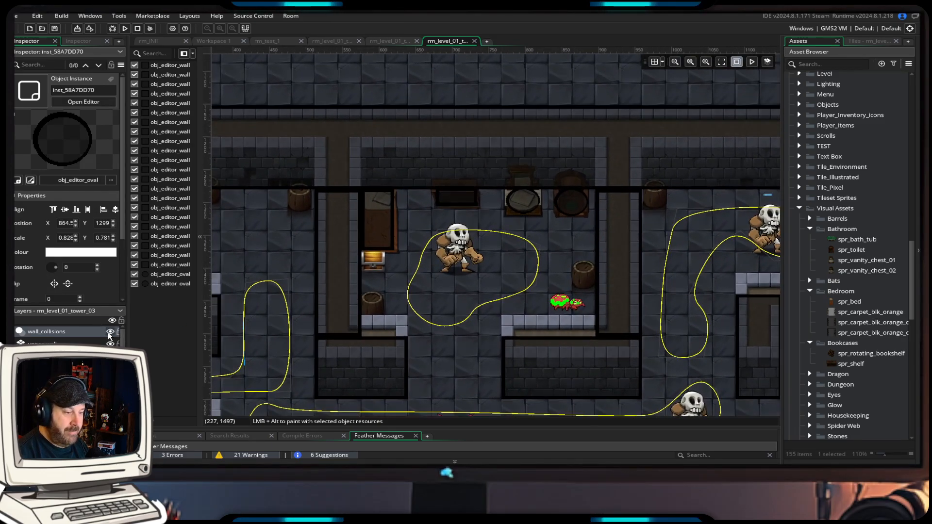
Hide the wall_collisions layer to inspect the furnished upper middle room, and show the layer again
click(110, 332)
scroll(563, 281, down, 3)
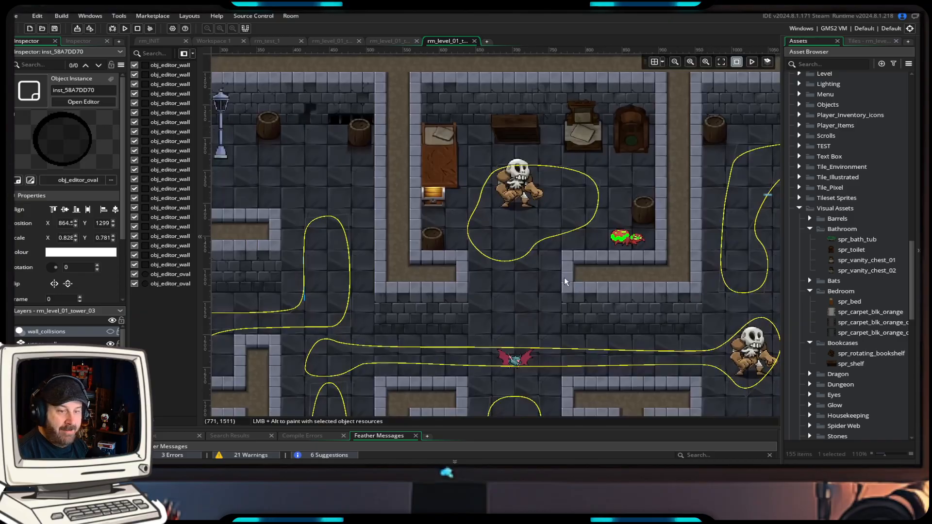
scroll(551, 302, up, 4)
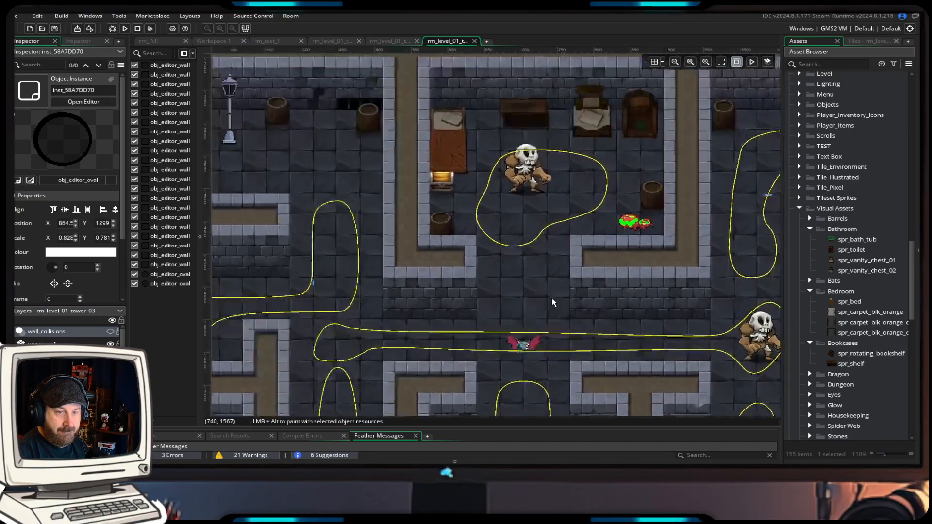
middle_drag(545, 309, 498, 347)
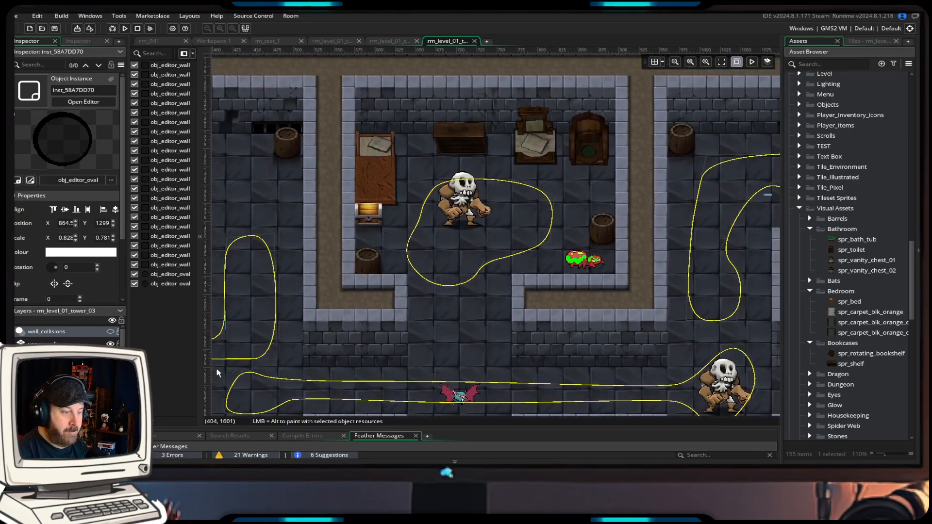
click(111, 332)
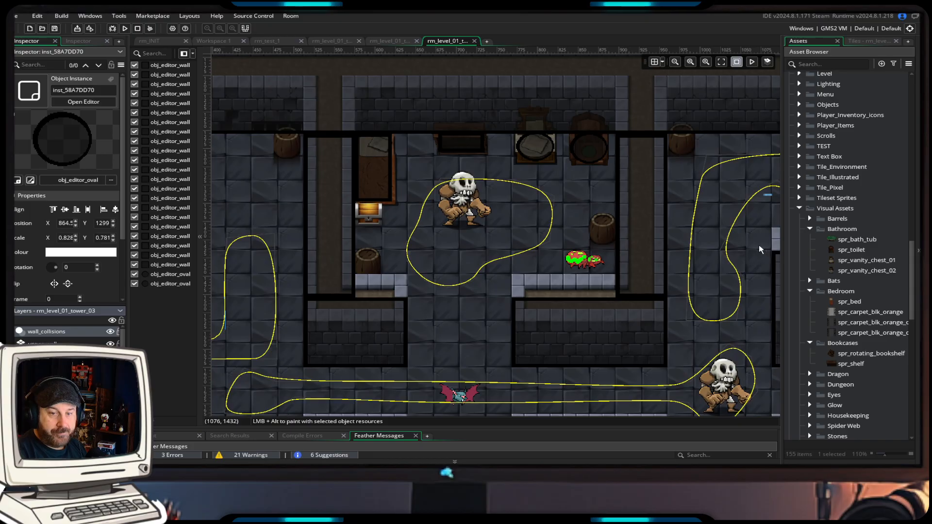
Collapse the Visual Assets sprite folder and examine the tower's upper middle and right-hand rooms
click(799, 209)
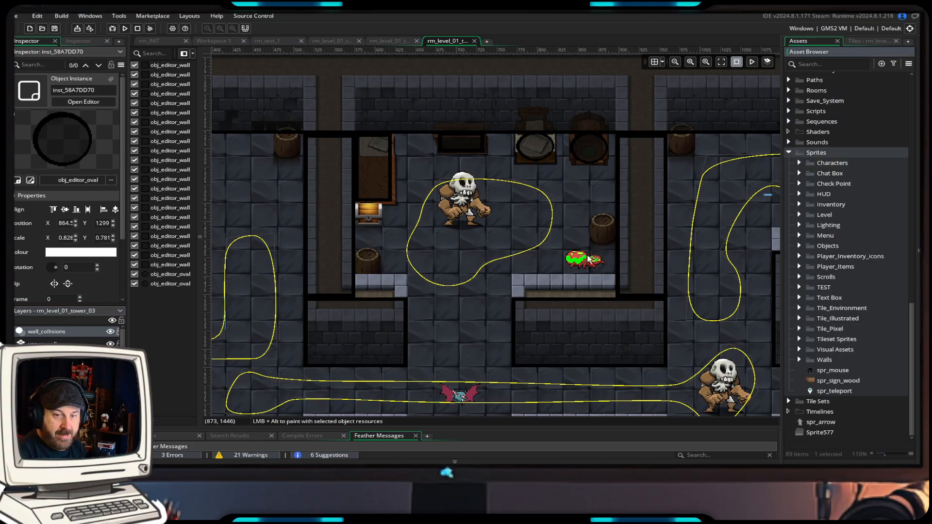
ctrl+scroll(554, 279, down, 4)
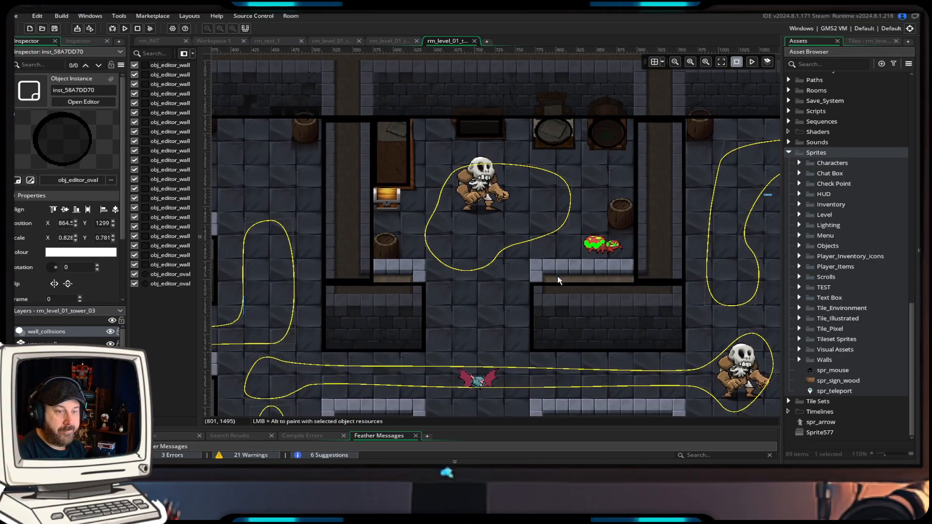
middle_drag(557, 333, 512, 284)
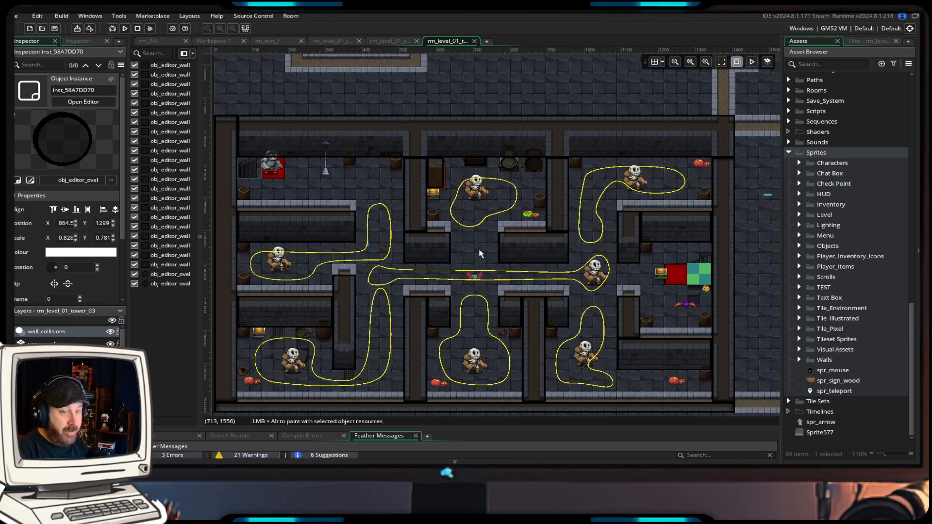
ctrl+scroll(479, 253, up, 5)
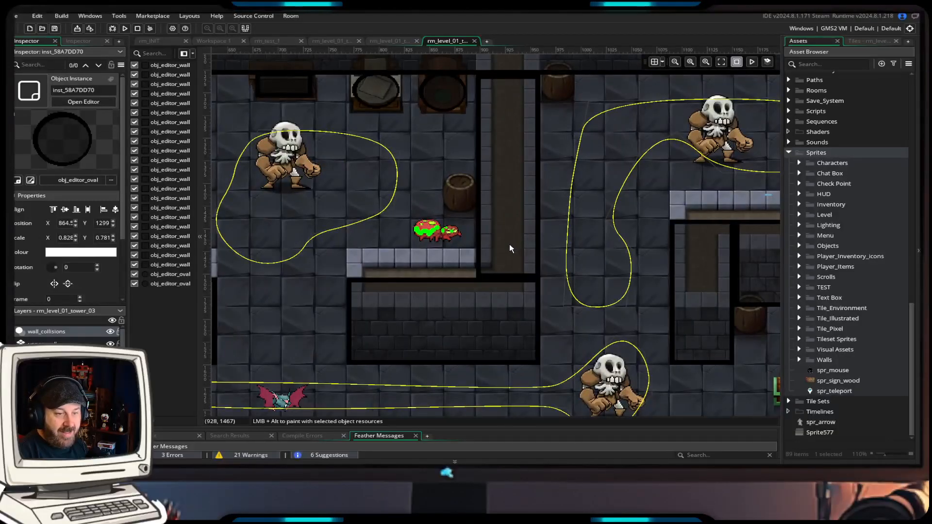
ctrl+scroll(509, 244, up, 1)
middle_drag(607, 216, 589, 225)
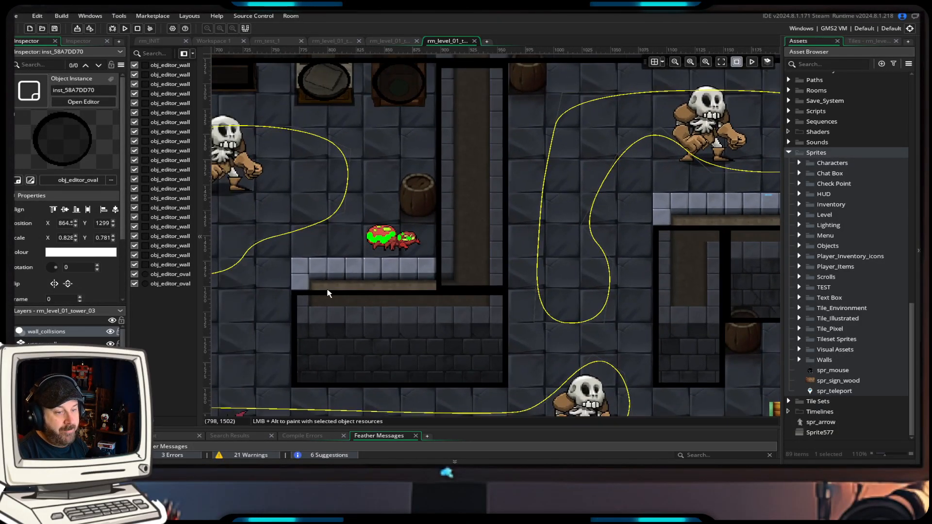
ctrl+scroll(328, 294, down, 6)
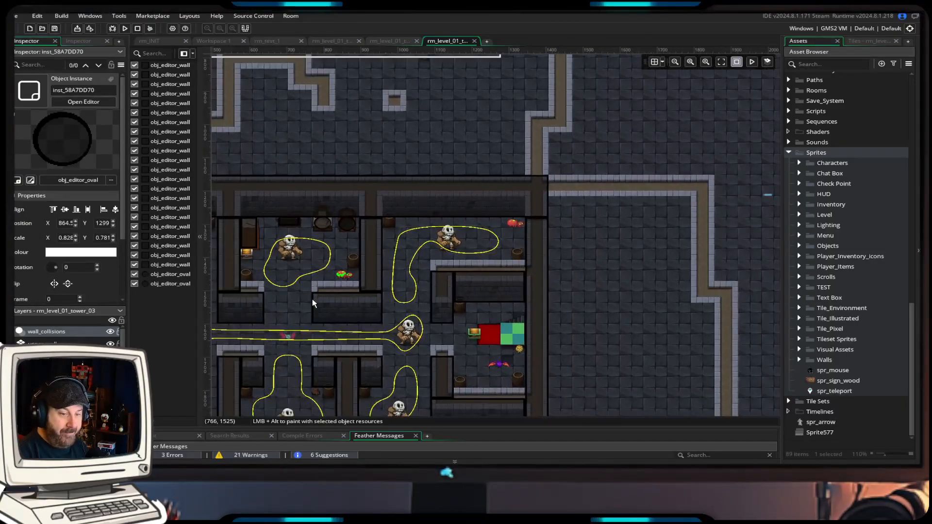
middle_drag(313, 303, 516, 220)
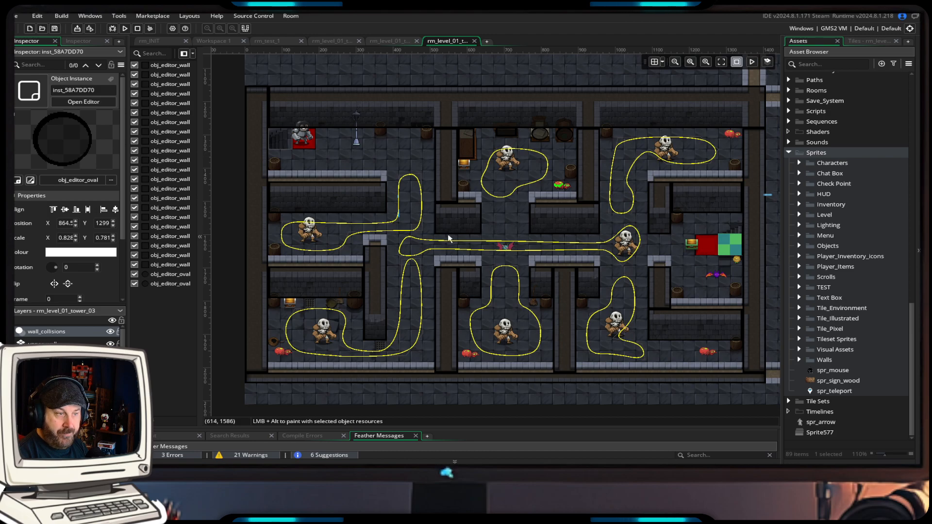
On the floor layer, draw two rows of the solid black tile with the line tool along the outside of the tower's top wall
click(63, 389)
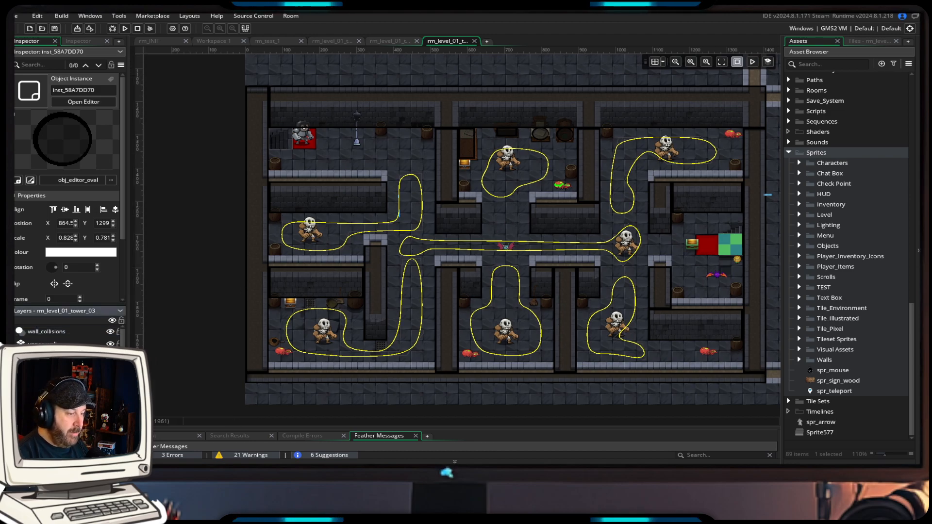
scroll(63, 388, down, 2)
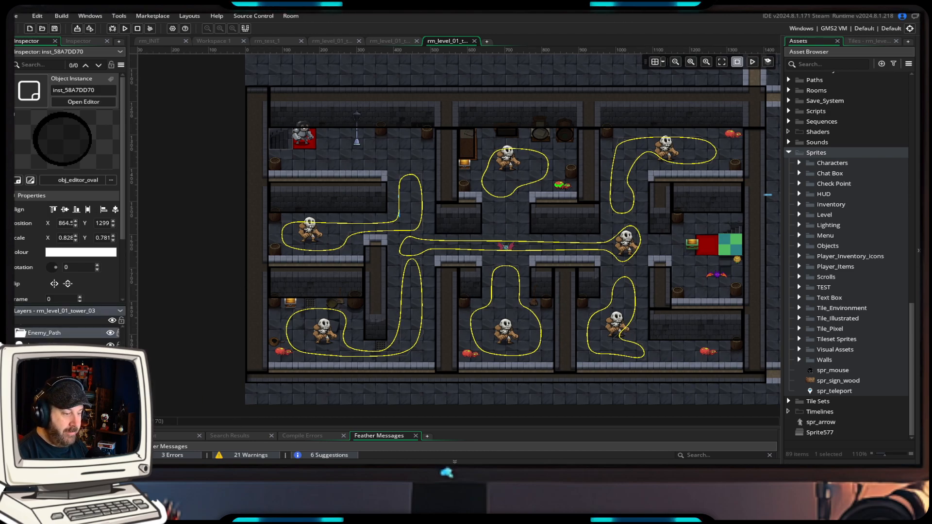
click(63, 398)
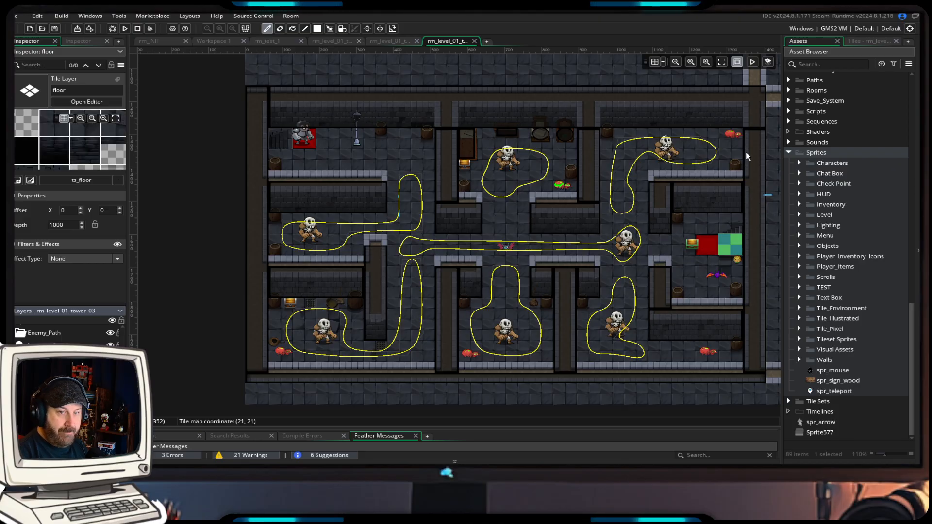
middle_drag(746, 153, 665, 183)
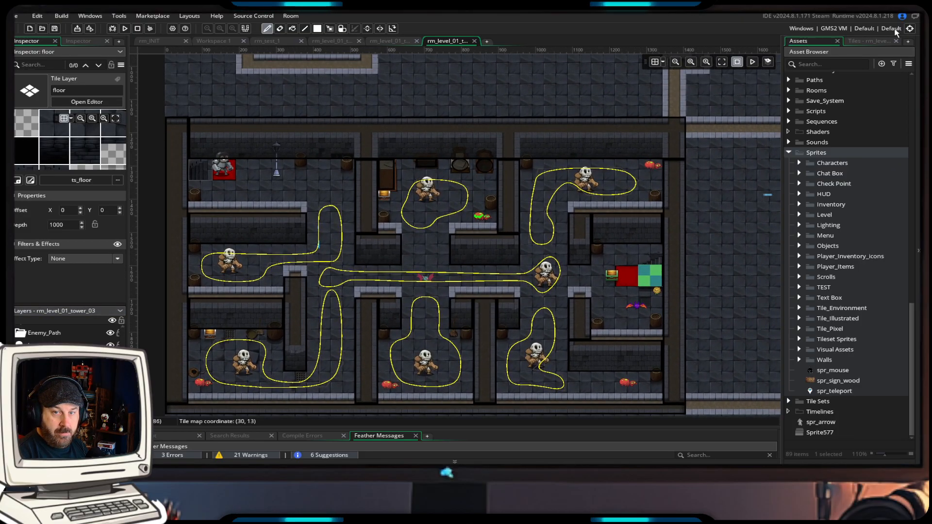
click(877, 42)
click(803, 152)
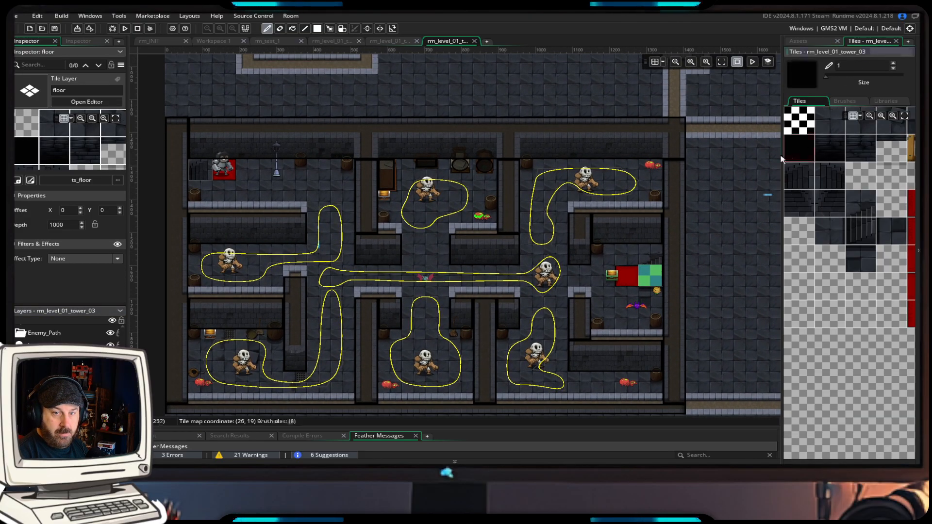
click(176, 106)
key(ctrl+z)
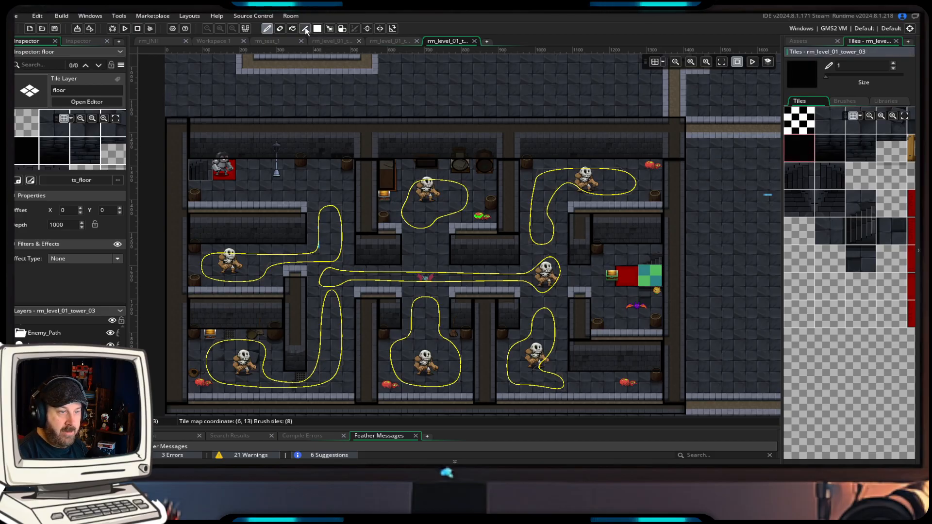
click(305, 28)
drag(176, 106, 690, 105)
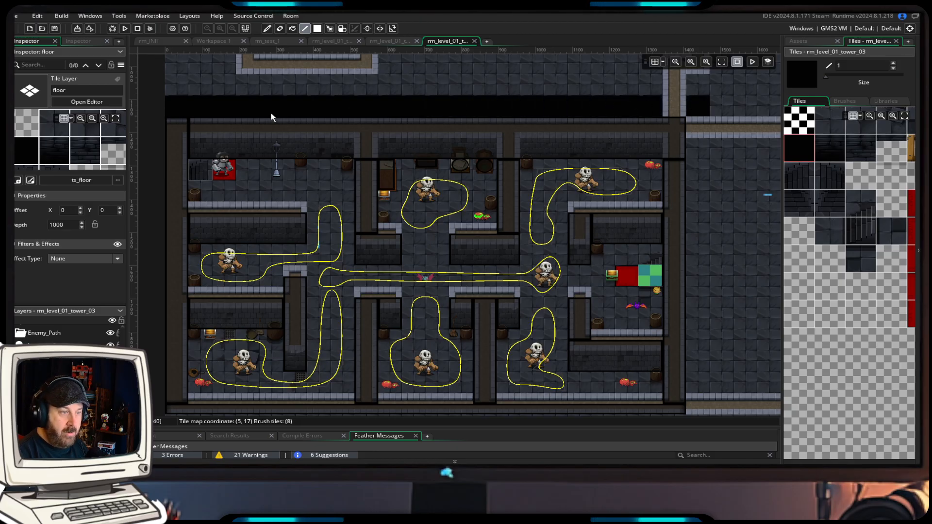
drag(176, 92, 699, 84)
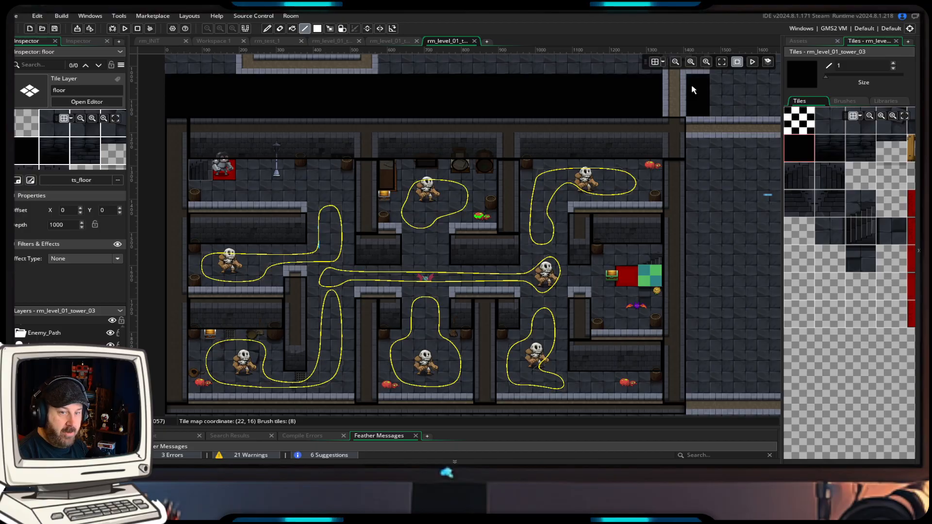
Draw two columns of black floor tiles down the outside of the tower's right wall
middle_drag(700, 218, 398, 202)
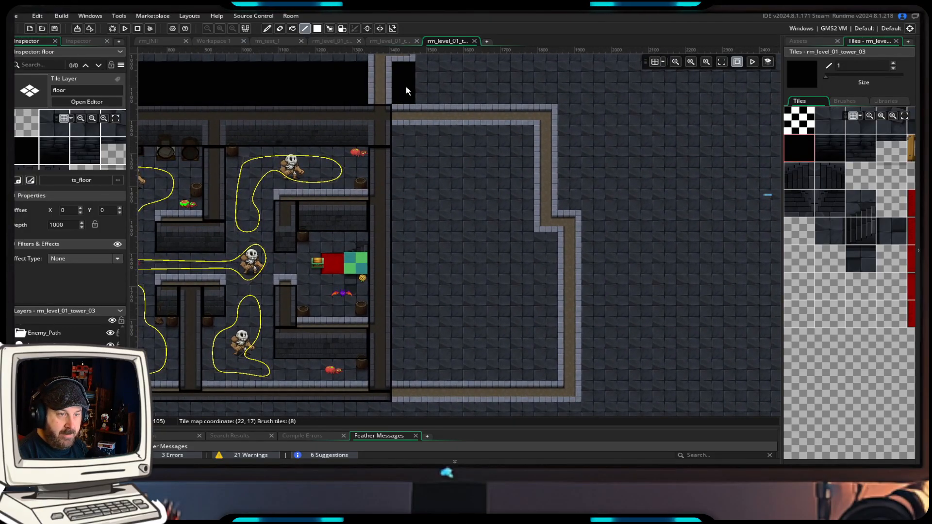
mouse_move(404, 86)
mouse_down()
mouse_move(417, 234)
mouse_move(408, 410)
mouse_up()
drag(427, 79, 423, 415)
Draw one row of black floor tiles beneath the tower's bottom wall, from the room's left edge to the black columns
middle_drag(424, 416, 710, 233)
mouse_move(710, 232)
mouse_down()
mouse_move(312, 248)
mouse_move(198, 235)
mouse_up()
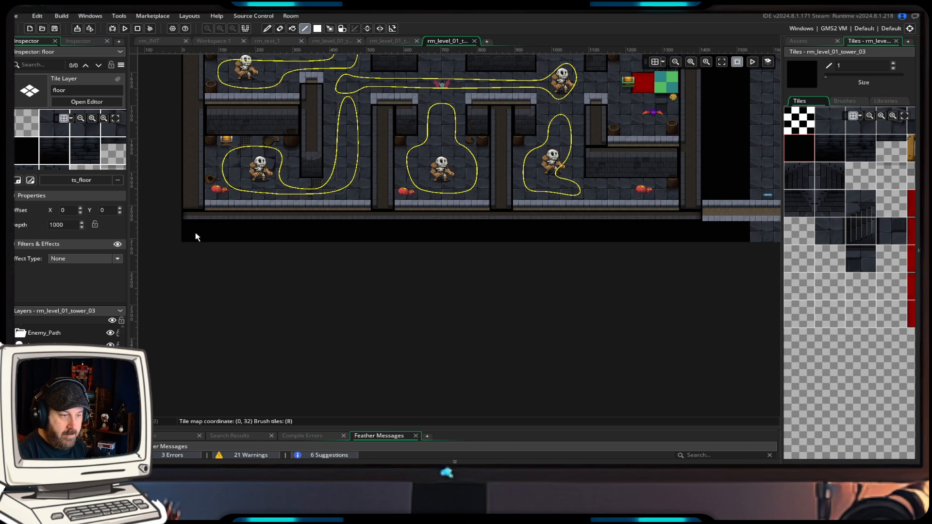
middle_drag(526, 251, 241, 357)
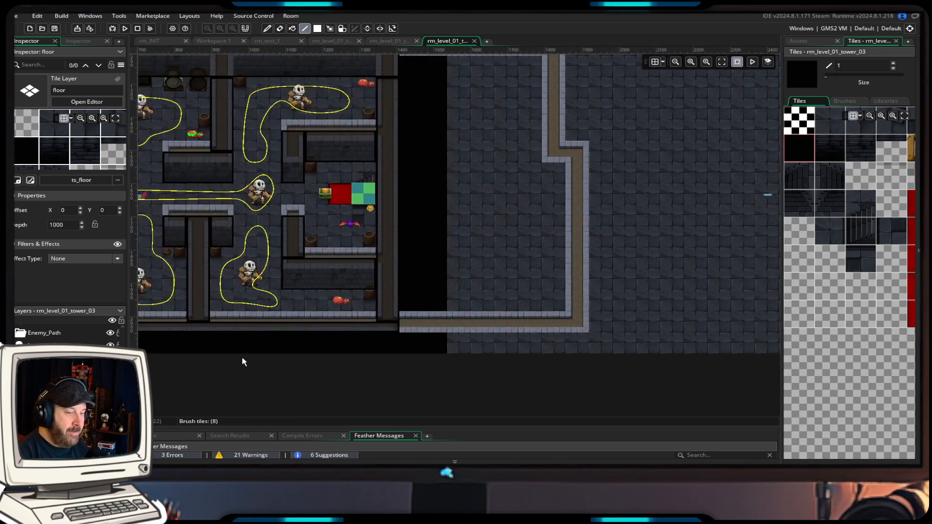
On the upper_wall layer, erase the leftover wall tiles crossing the black area around the tower's top-right corner using the empty tile
click(256, 284)
middle_drag(255, 284, 217, 400)
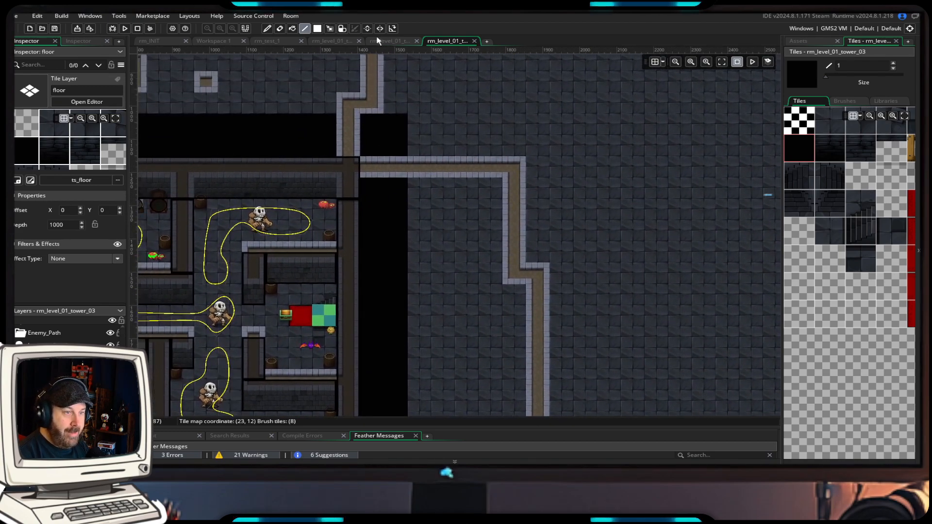
click(280, 28)
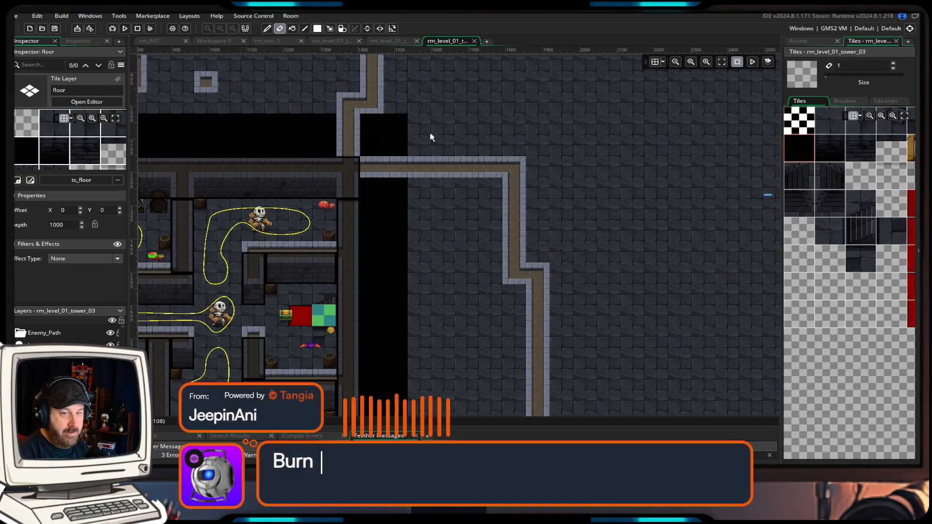
click(172, 88)
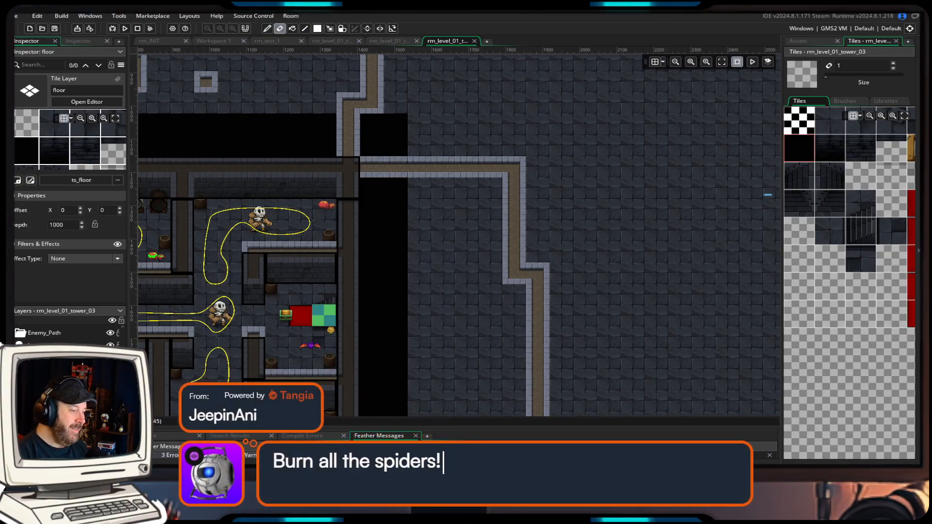
scroll(58, 374, up, 5)
click(49, 345)
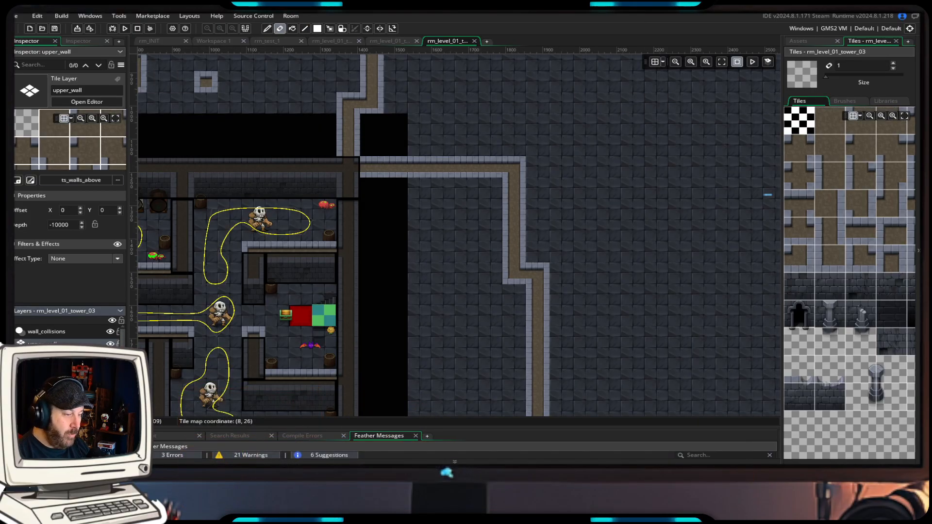
click(800, 121)
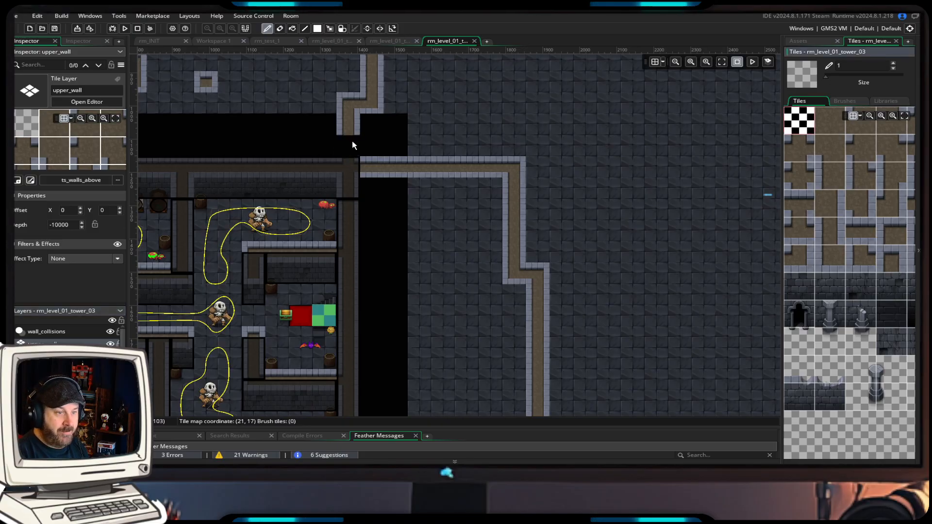
drag(352, 142, 350, 116)
drag(363, 166, 395, 168)
Erase the leftover upper_wall tiles crossing the black columns beside the tower's bottom-right corner
scroll(406, 228, down, 3)
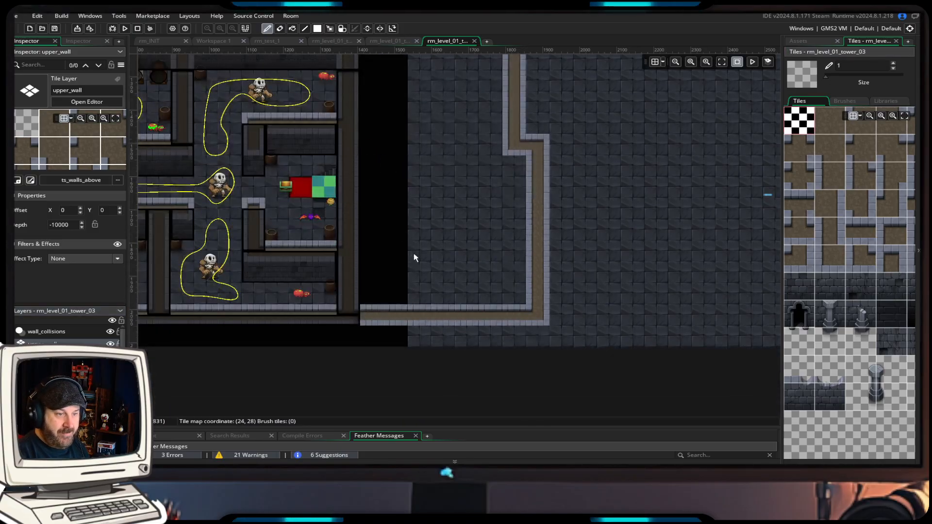
click(397, 317)
drag(398, 317, 377, 317)
mouse_move(404, 267)
middle_down()
mouse_move(497, 219)
mouse_move(685, 253)
mouse_move(516, 366)
mouse_move(406, 311)
middle_up()
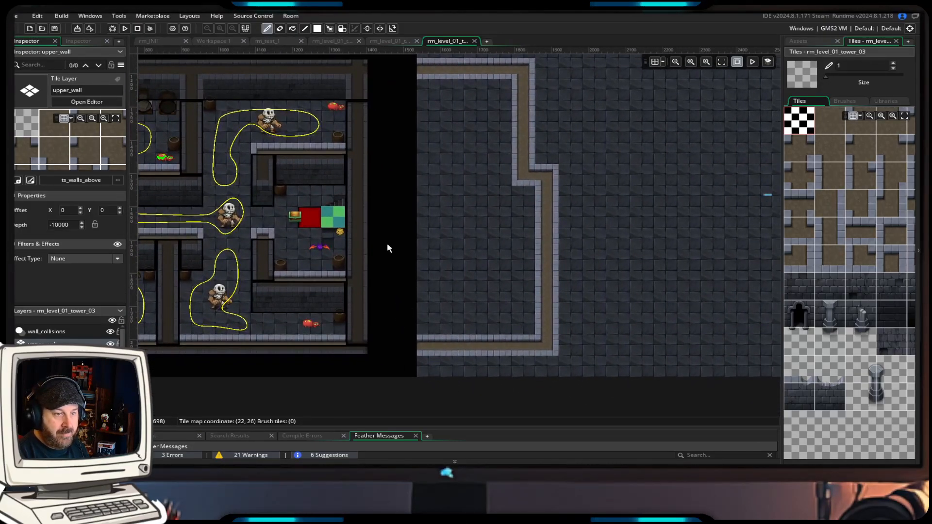
ctrl+scroll(378, 291, up, 3)
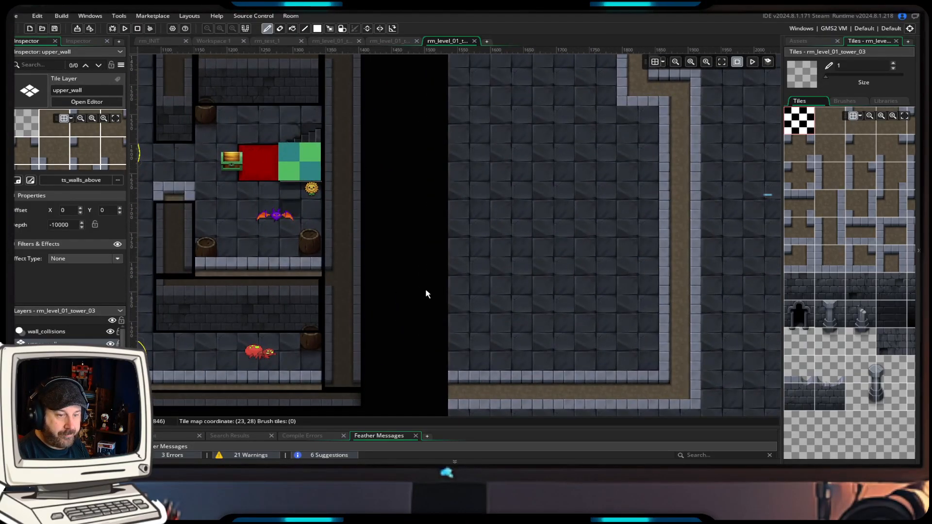
ctrl+scroll(393, 261, up, 2)
middle_drag(392, 262, 392, 251)
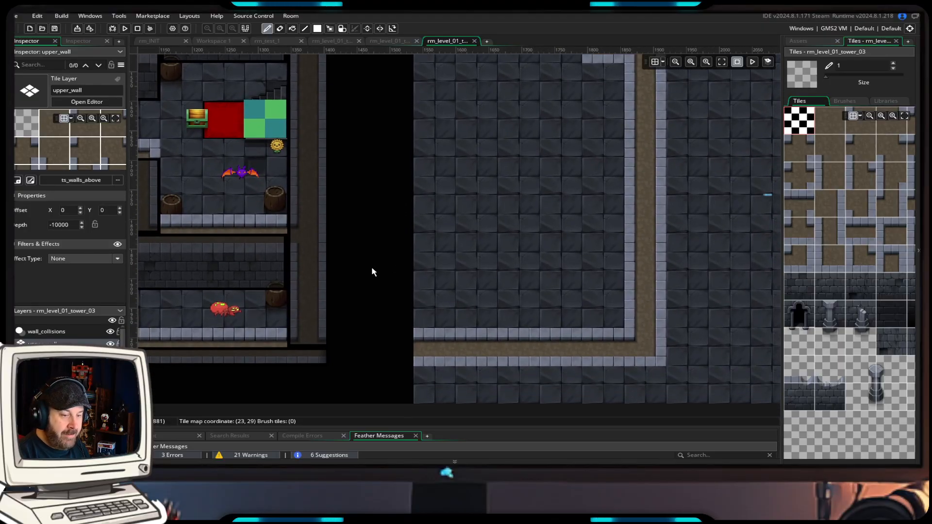
Turn on auto-tiling and repaint the bottom and top right corners of the tower's outer wall
ctrl+scroll(372, 271, down, 4)
ctrl+scroll(383, 275, up, 5)
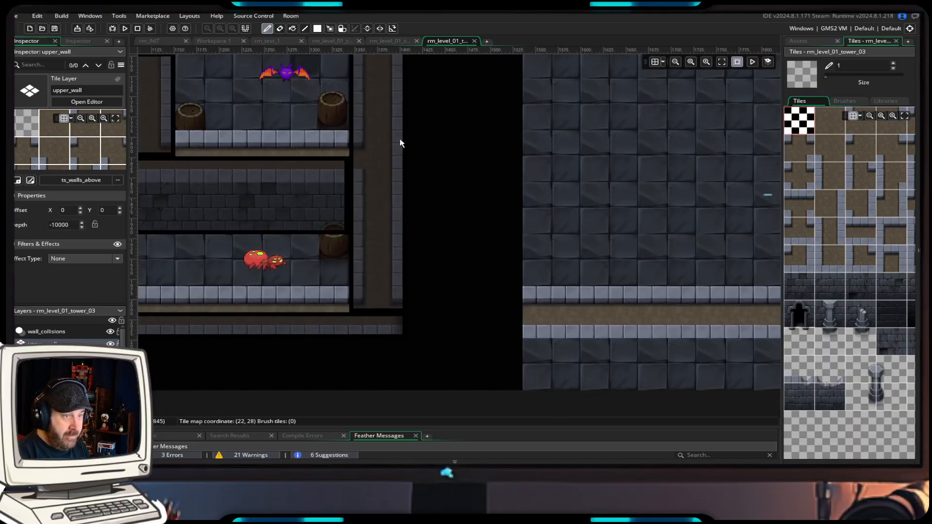
click(343, 29)
click(389, 312)
click(433, 218)
scroll(466, 176, up, 10)
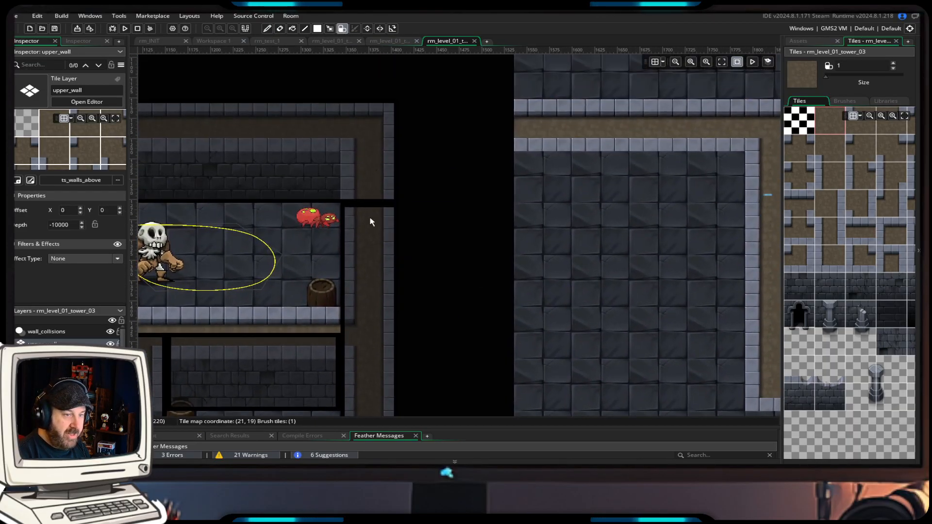
Examine the whole tower, its black border and the remaining room layout around it
ctrl+scroll(371, 222, down, 6)
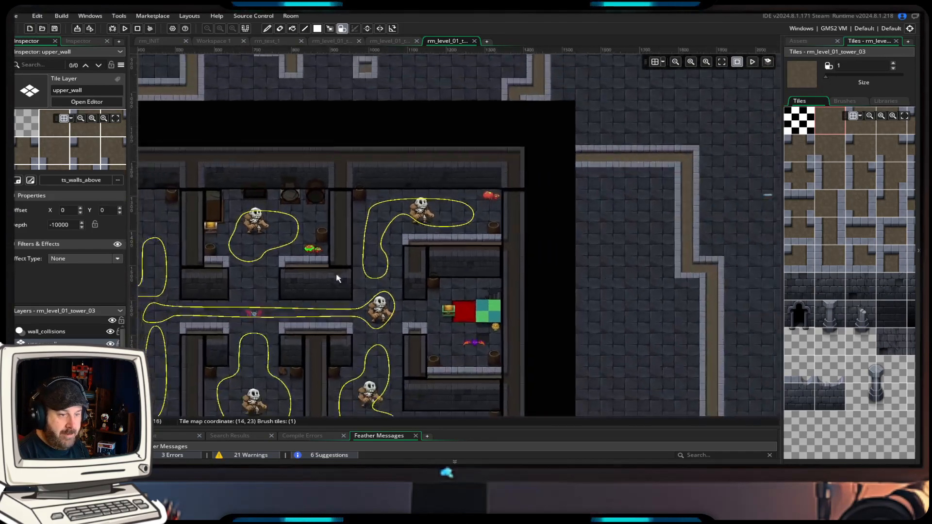
ctrl+scroll(336, 275, down, 2)
middle_drag(328, 281, 467, 219)
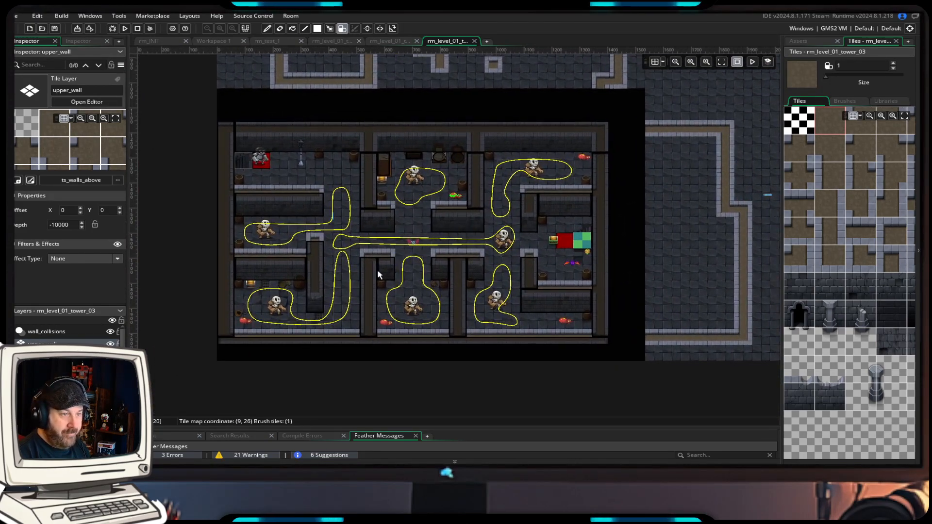
ctrl+scroll(310, 307, up, 2)
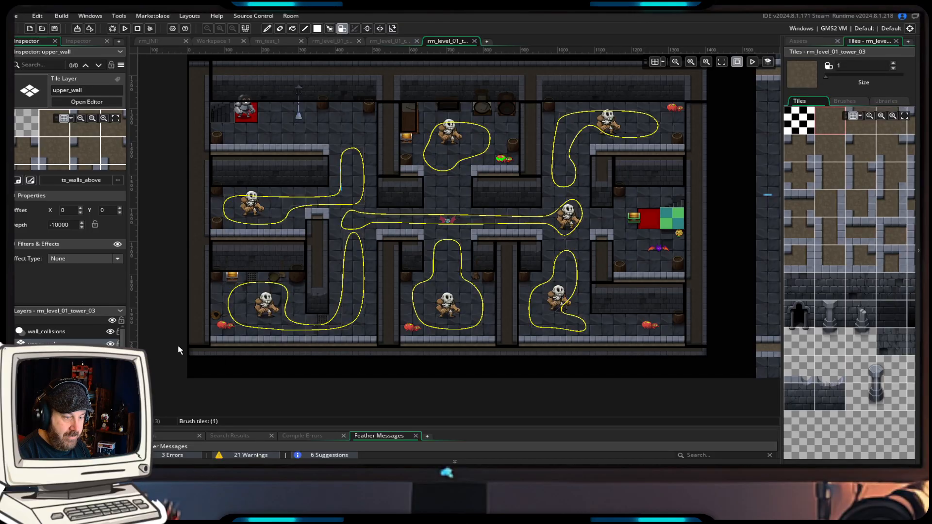
mouse_move(479, 370)
middle_down()
mouse_move(427, 370)
mouse_move(469, 379)
middle_up()
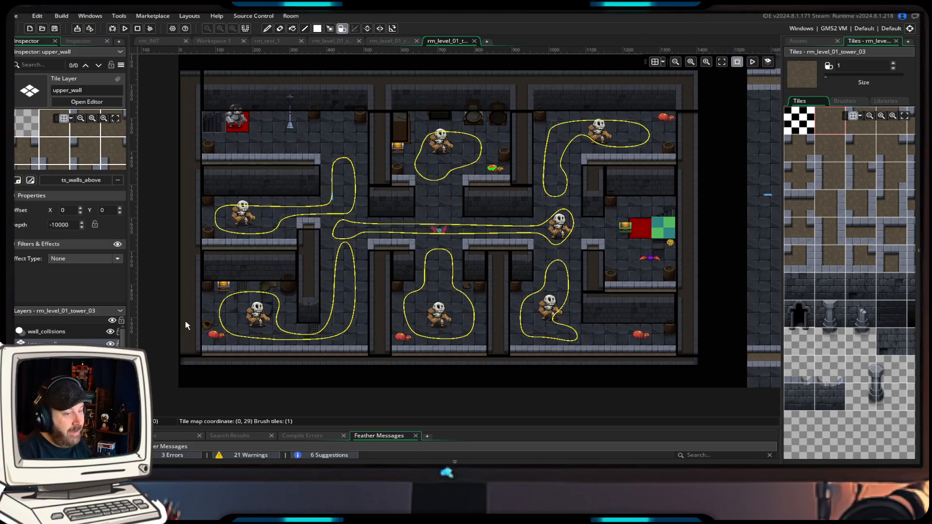
ctrl+scroll(476, 246, down, 4)
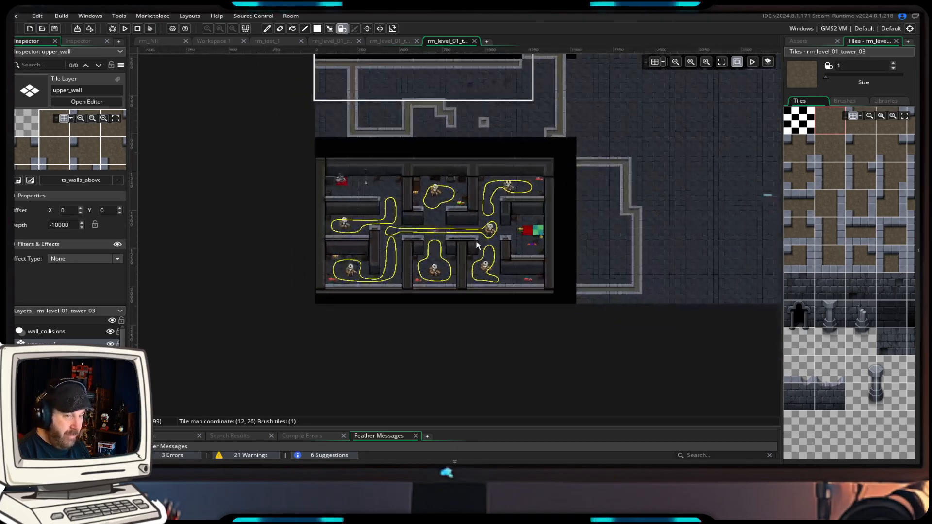
ctrl+scroll(614, 196, down, 3)
ctrl+scroll(616, 199, up, 5)
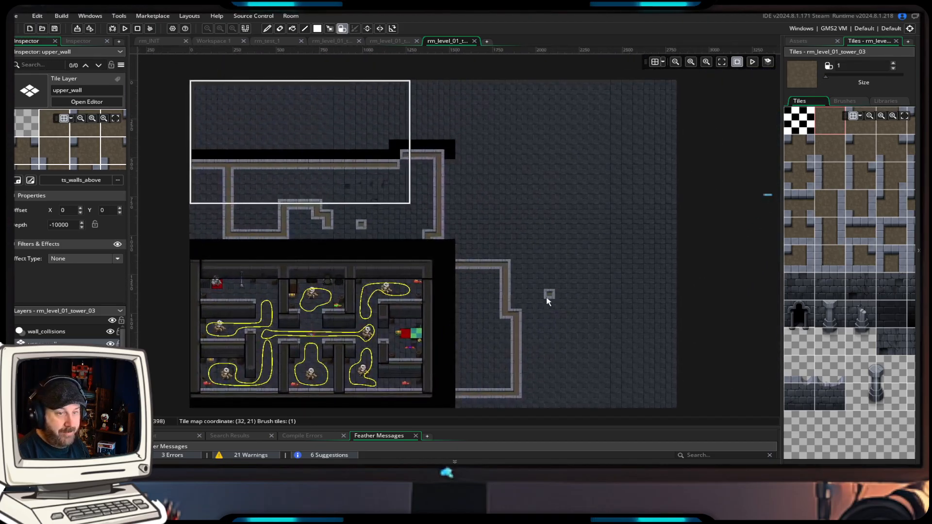
scroll(547, 292, down, 1)
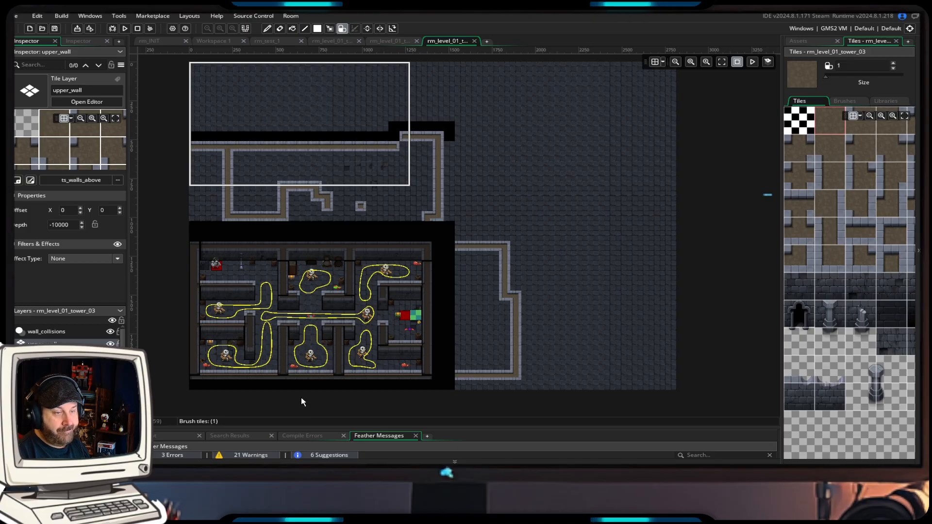
scroll(296, 398, down, 2)
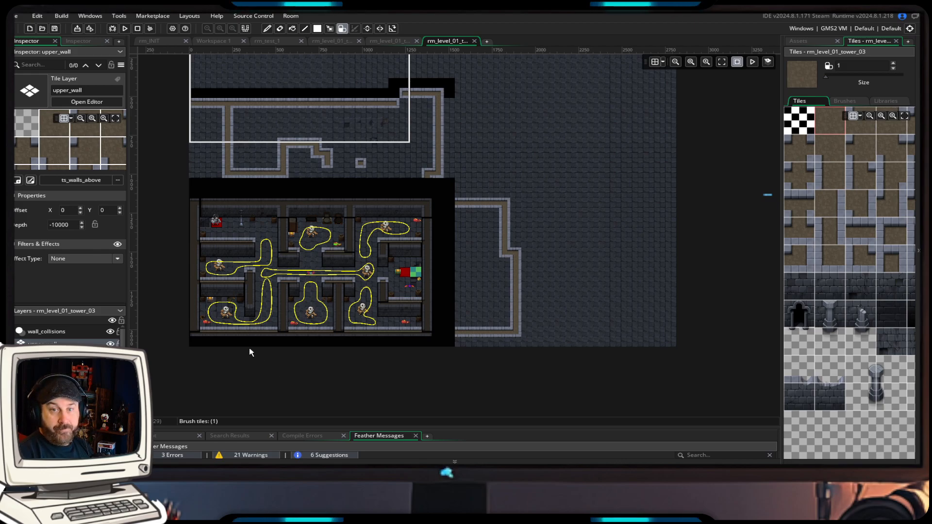
Bring up the asset browser and collapse the Objects folder
click(818, 42)
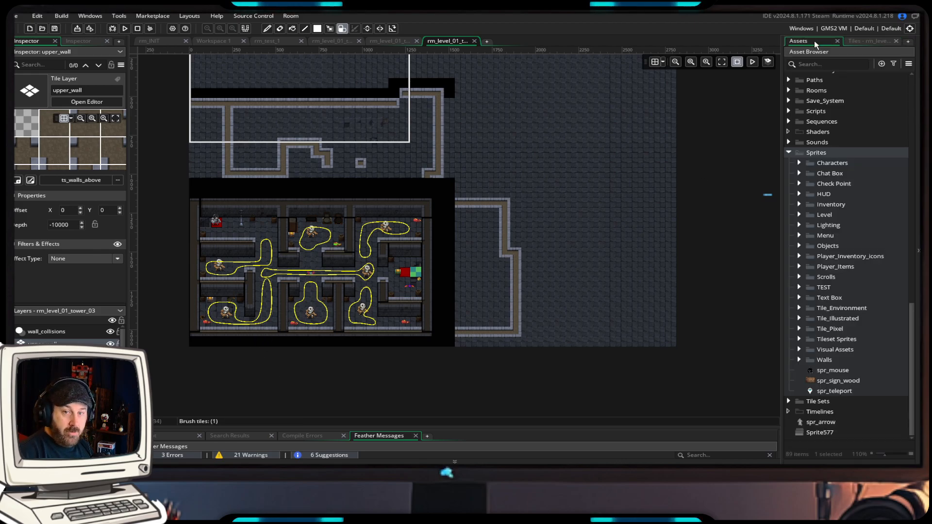
scroll(854, 243, down, 5)
scroll(916, 293, up, 15)
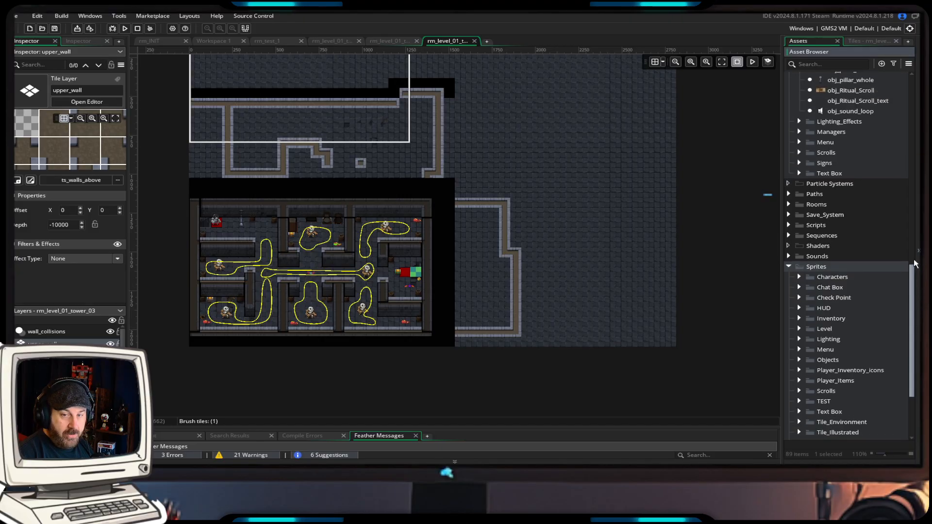
scroll(844, 194, up, 3)
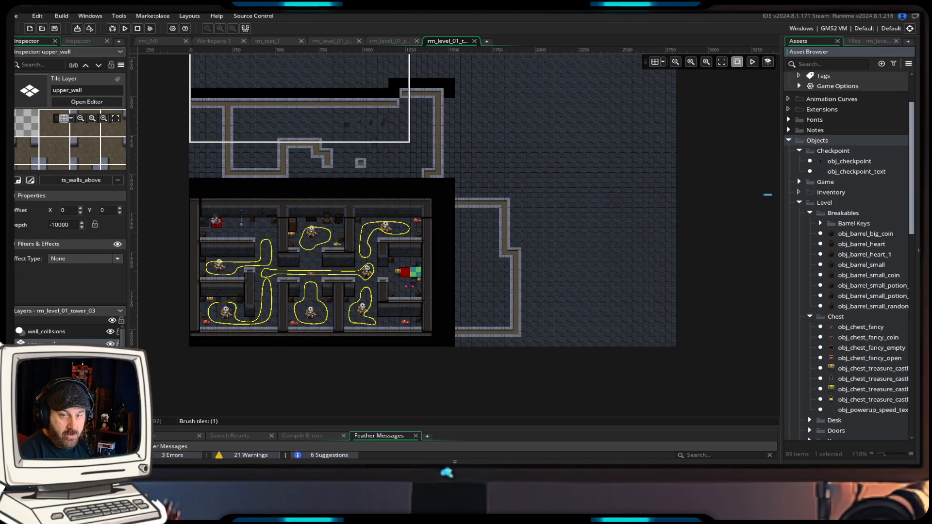
click(789, 194)
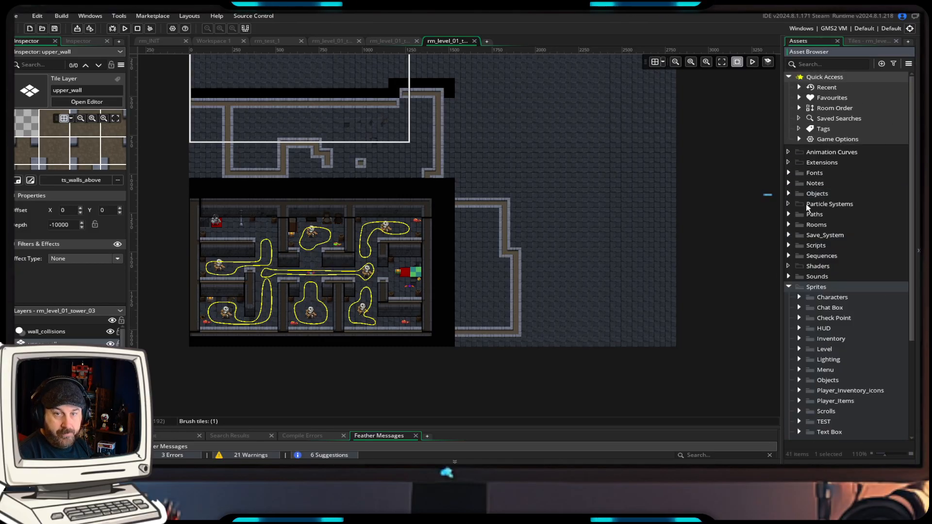
Reorder the rooms so rm_level_01_boss_mini, rm_level_01_tower_01, rm_level_01_tower_02 and rm_level_01_tower_03 follow rm_INIT, and save the project
click(799, 108)
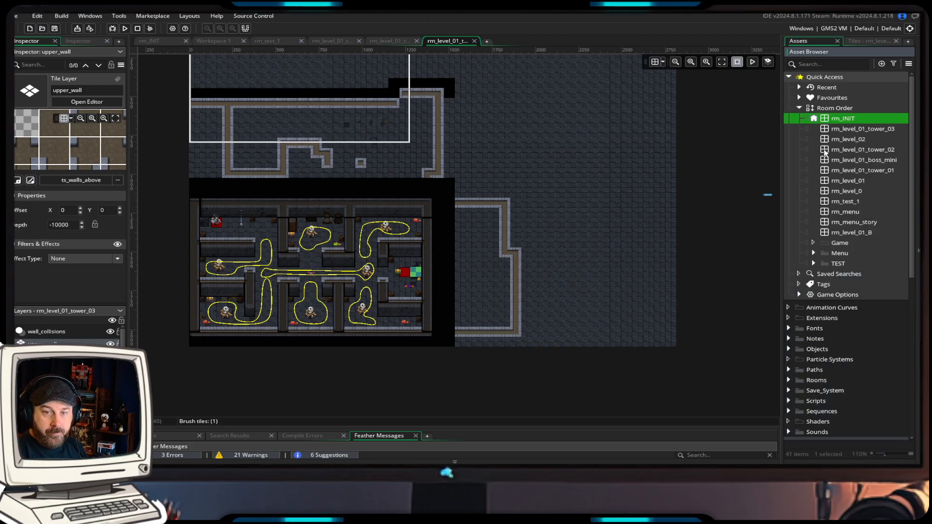
drag(825, 153, 826, 127)
drag(831, 170, 825, 128)
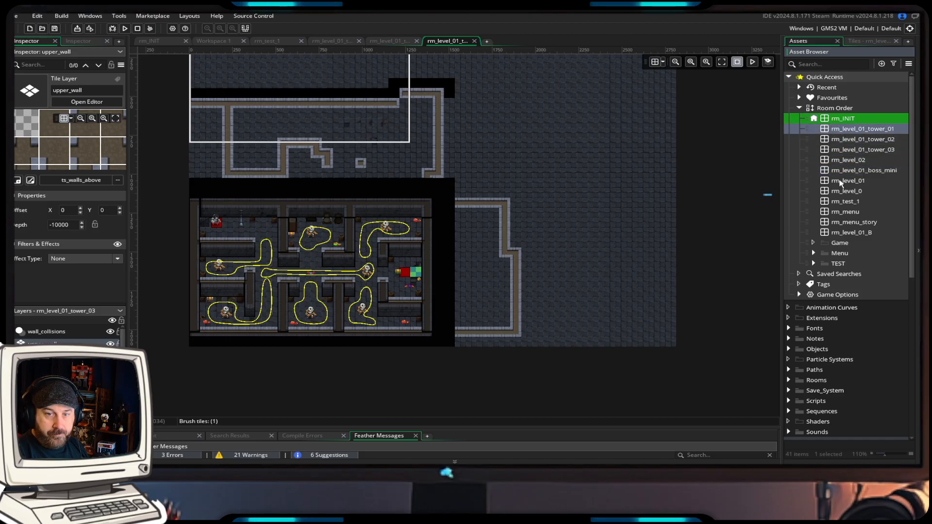
drag(827, 174, 826, 128)
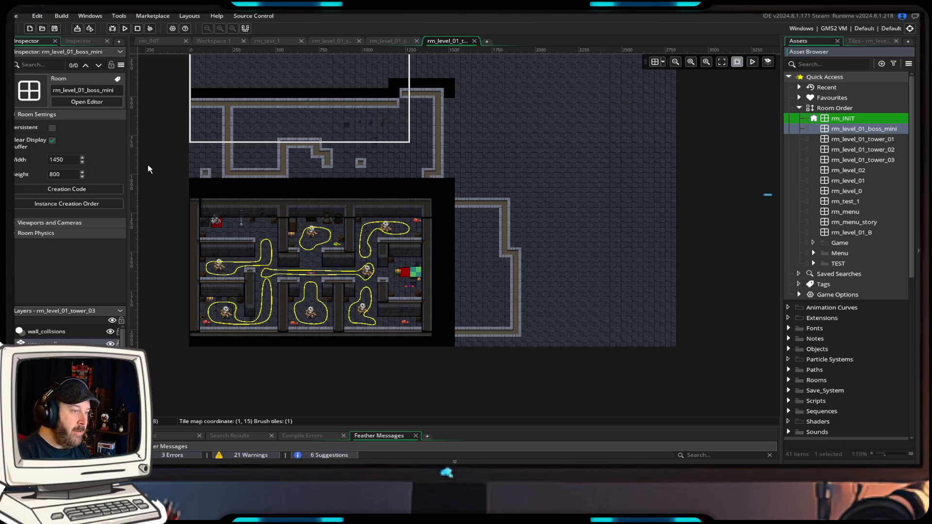
click(55, 29)
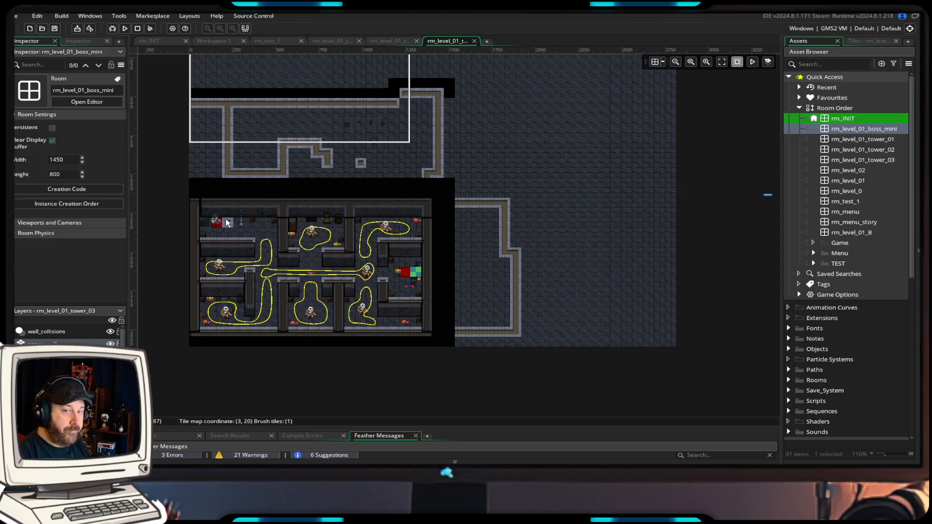
Run the game to check the mini-boss room's lighting and close the game window
click(125, 29)
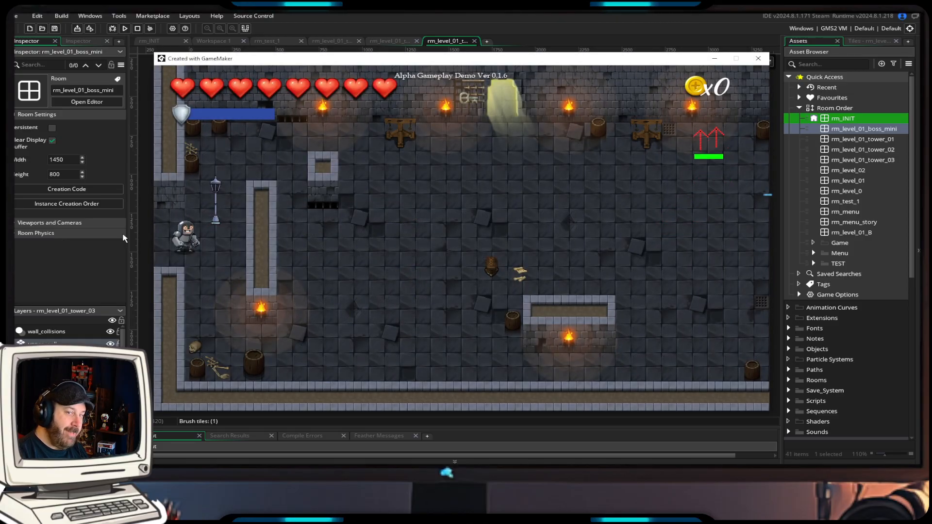
click(759, 59)
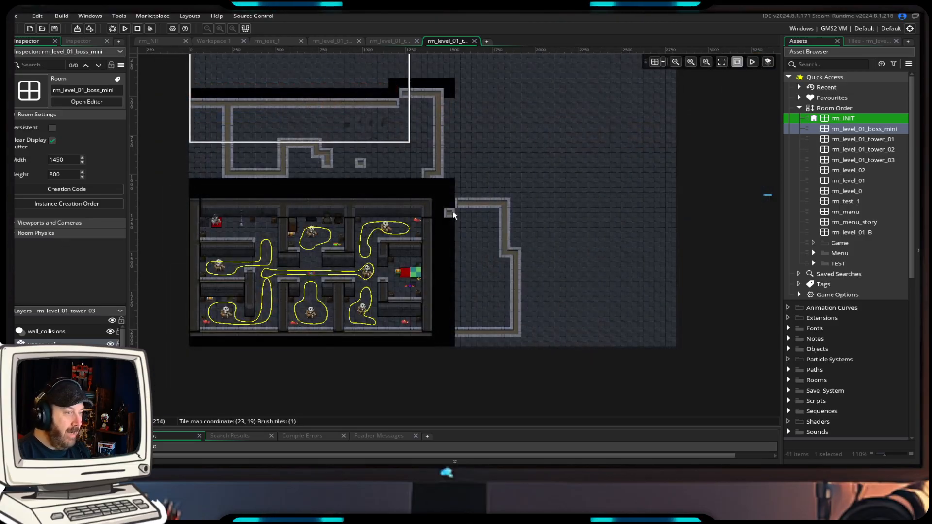
In rm_INIT, re-enable the obj_Light_controller instance
click(152, 41)
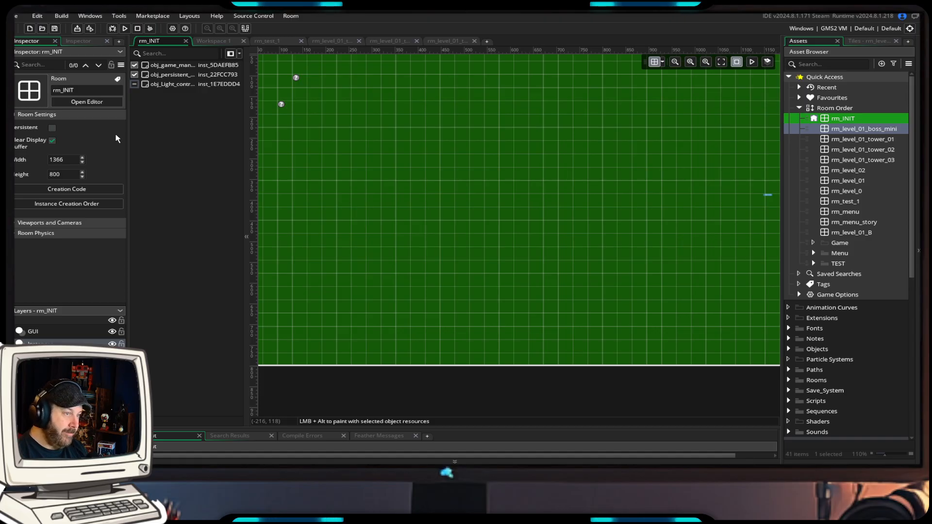
key(ctrl+z)
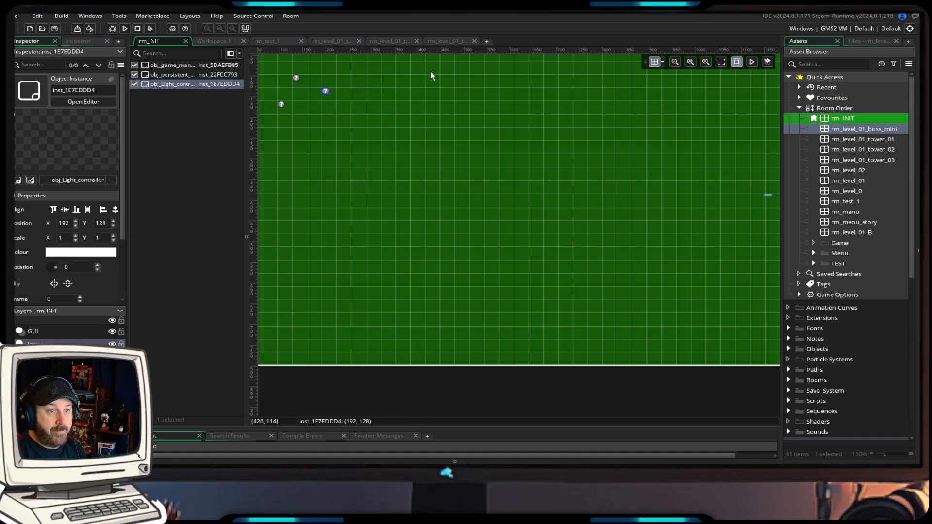
Run the game, walk the player around the mini-boss room to check the lighting, and close the game window
click(125, 30)
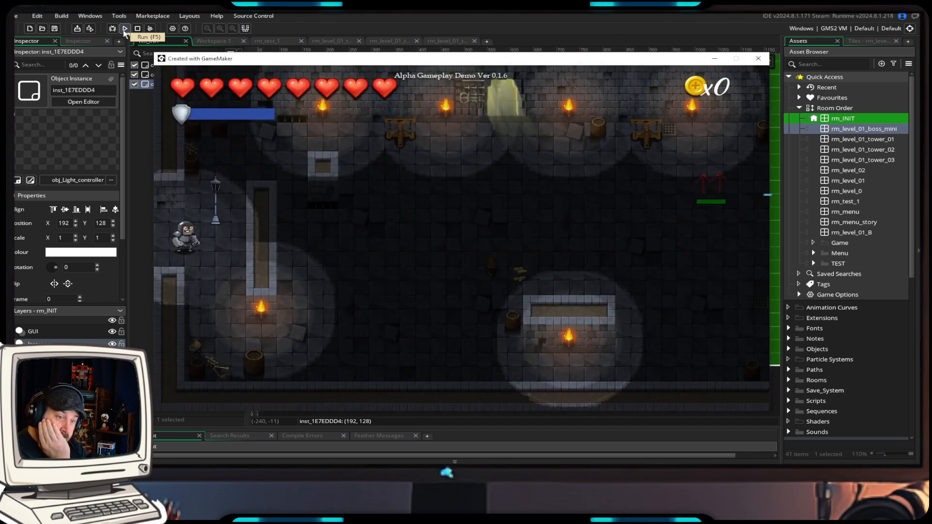
key(d)
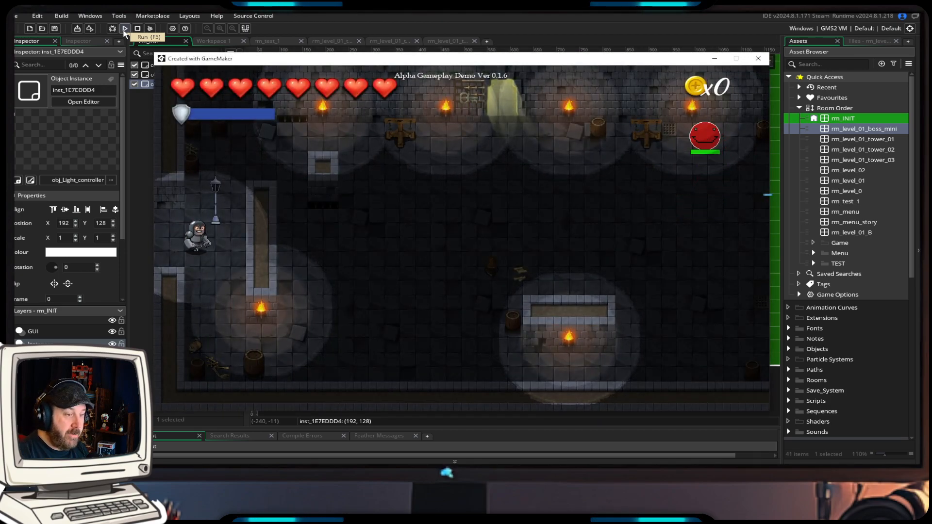
key(w)
key(s)
key(d)
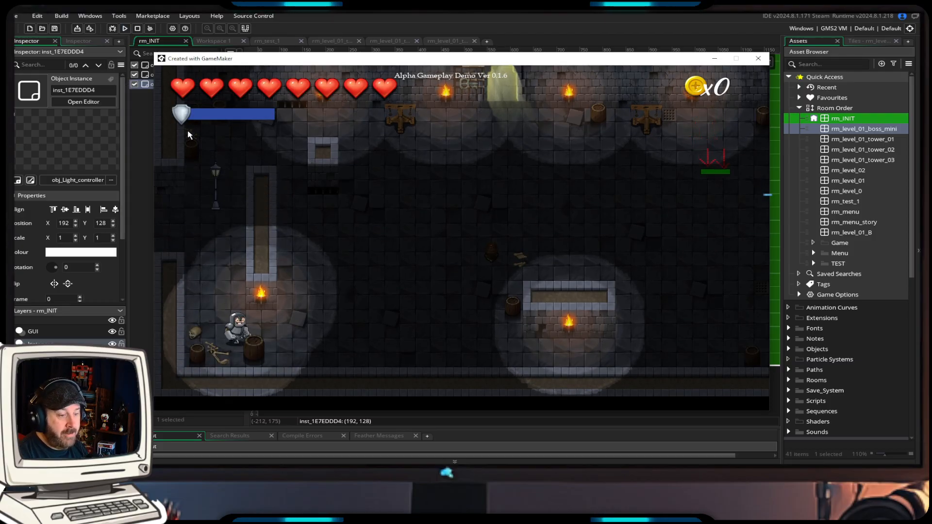
key(w)
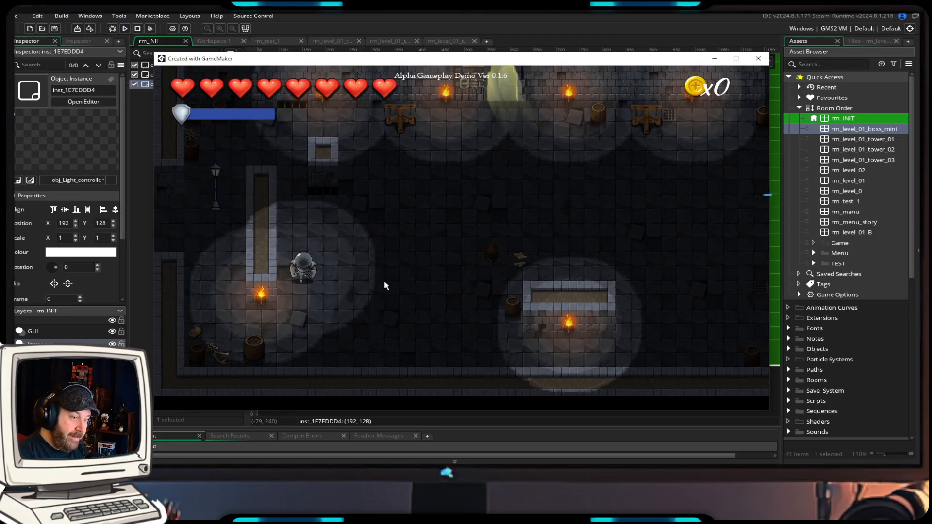
key(d)
key(d)
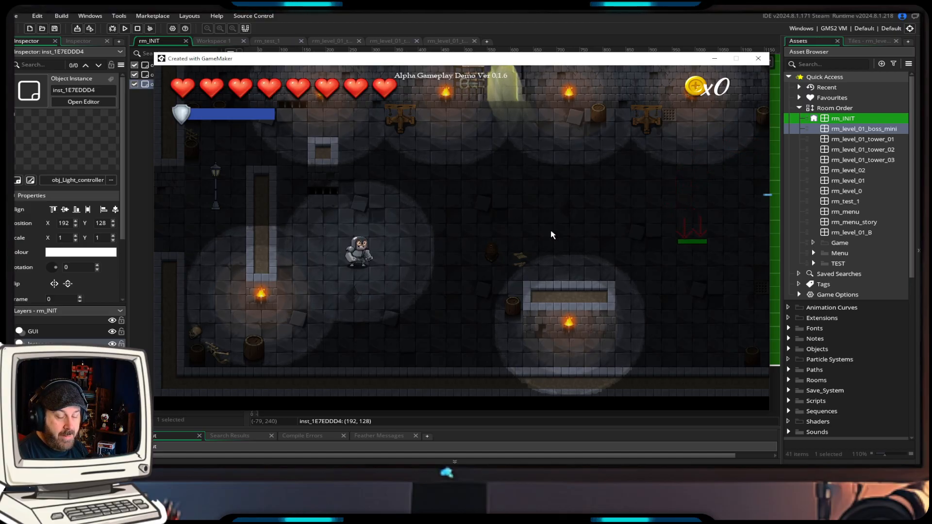
key(a)
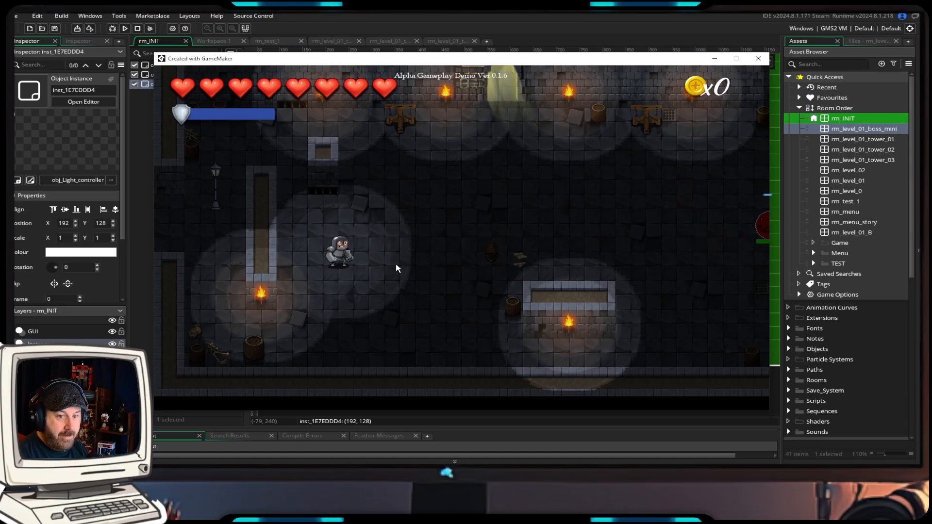
key(d)
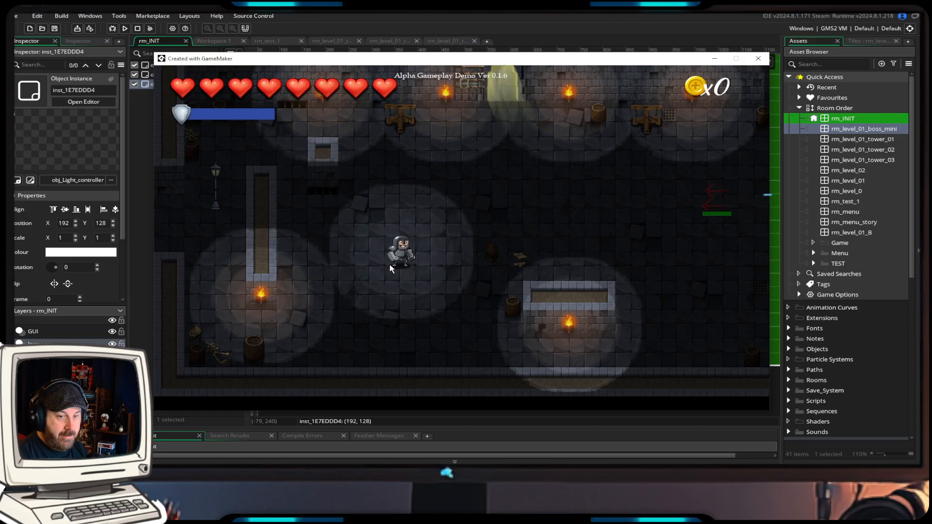
key(a)
key(a)
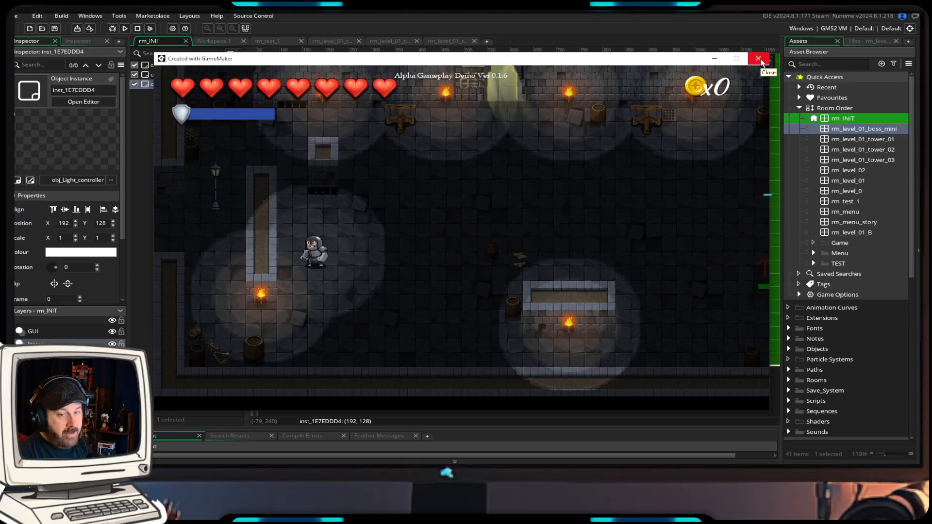
click(760, 60)
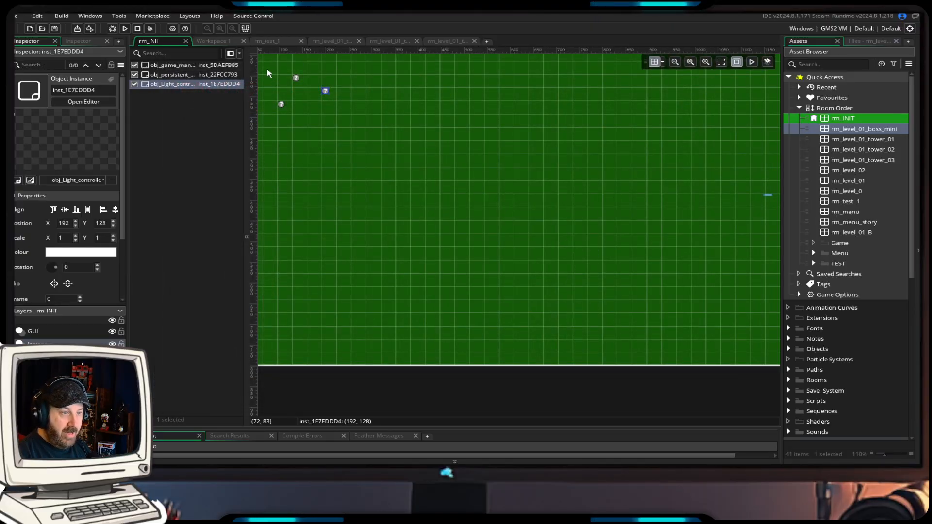
Switch to Workspace 1 and collapse the Sprites folder and the Room Order list among the assets
click(210, 40)
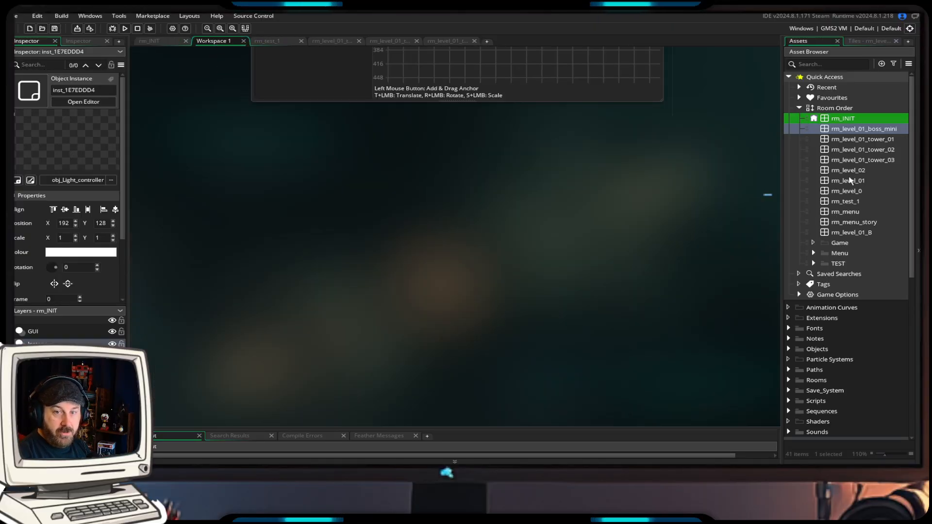
scroll(851, 212, down, 5)
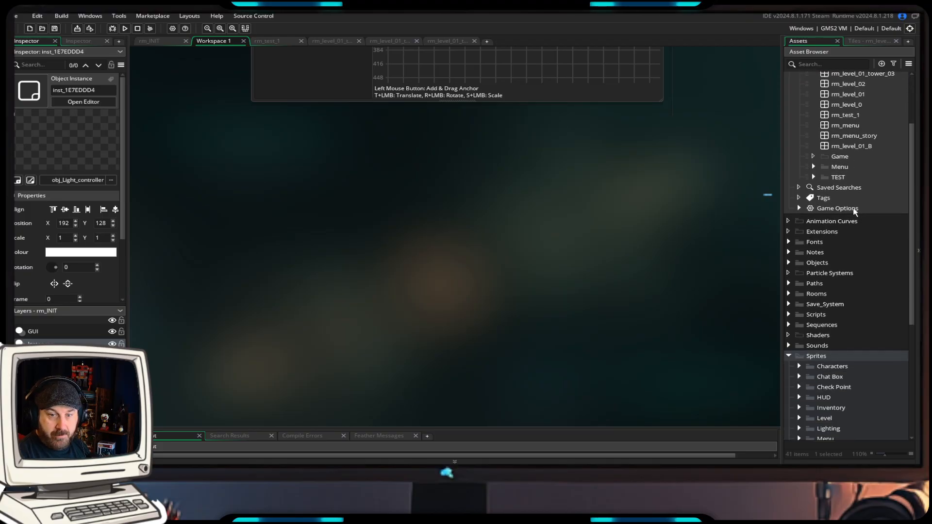
scroll(853, 213, down, 4)
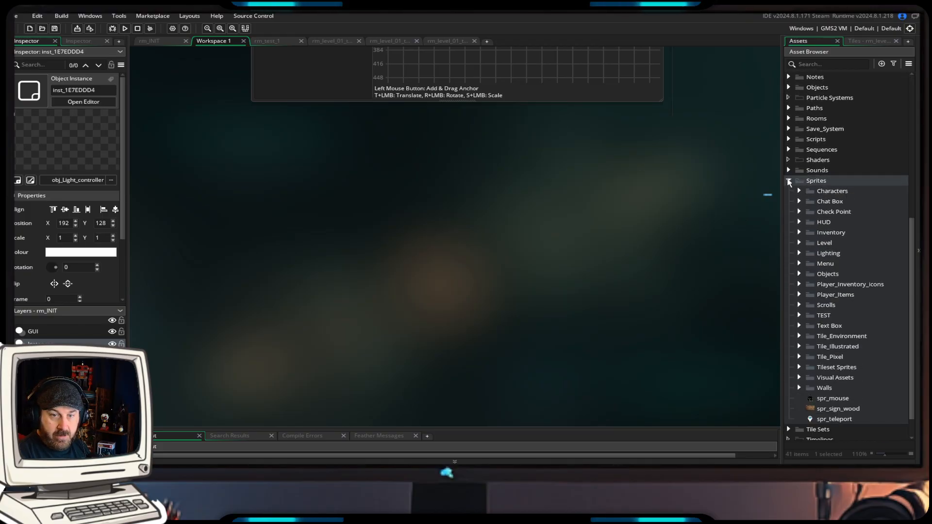
click(789, 181)
scroll(850, 249, up, 1)
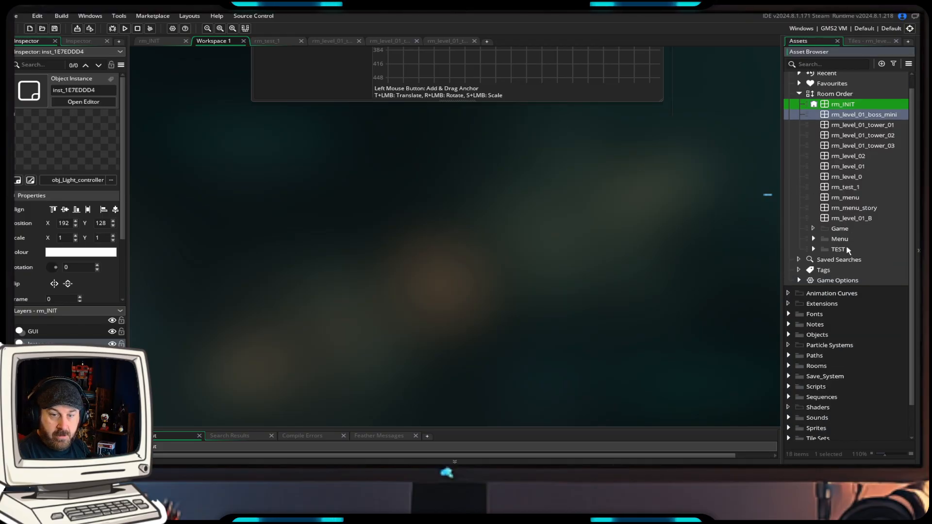
scroll(800, 114, up, 1)
click(800, 109)
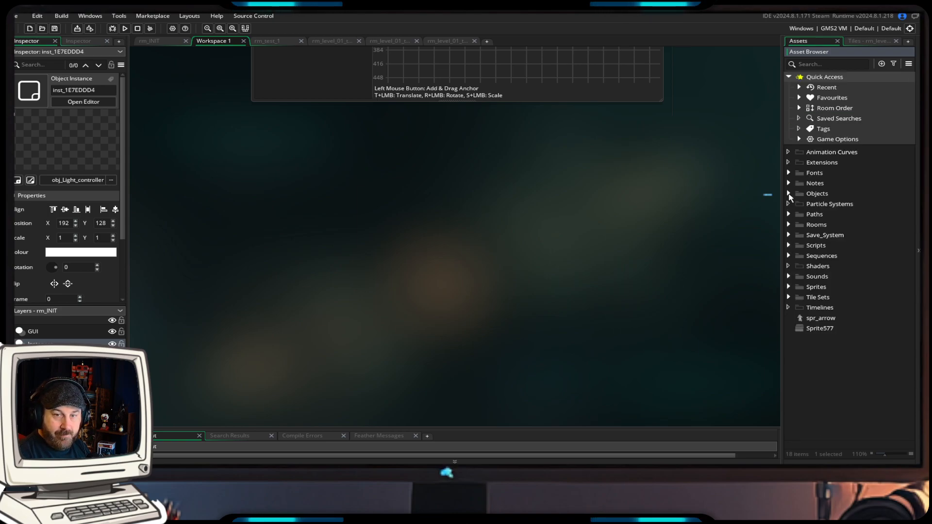
Expand the Objects folder, collapse its Level subfolder, and expand Managers and Lighting_Effects
click(788, 194)
click(799, 204)
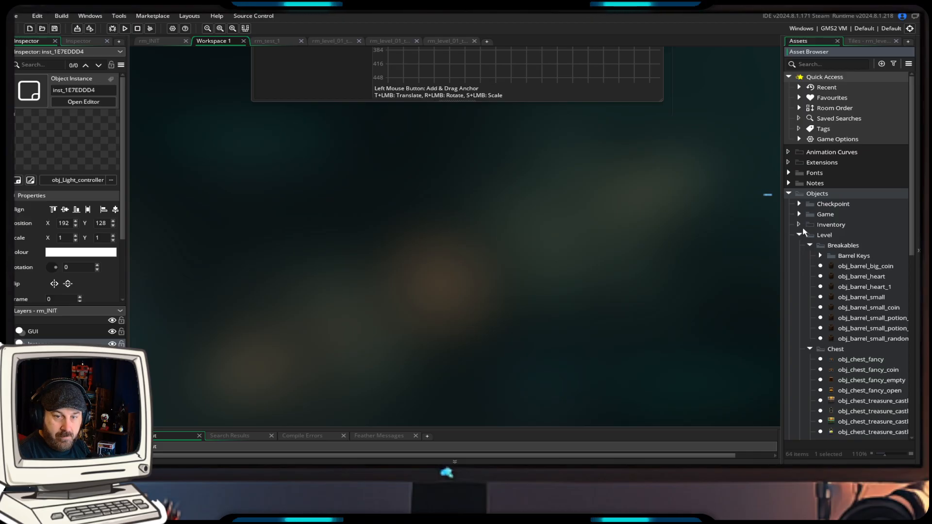
click(799, 235)
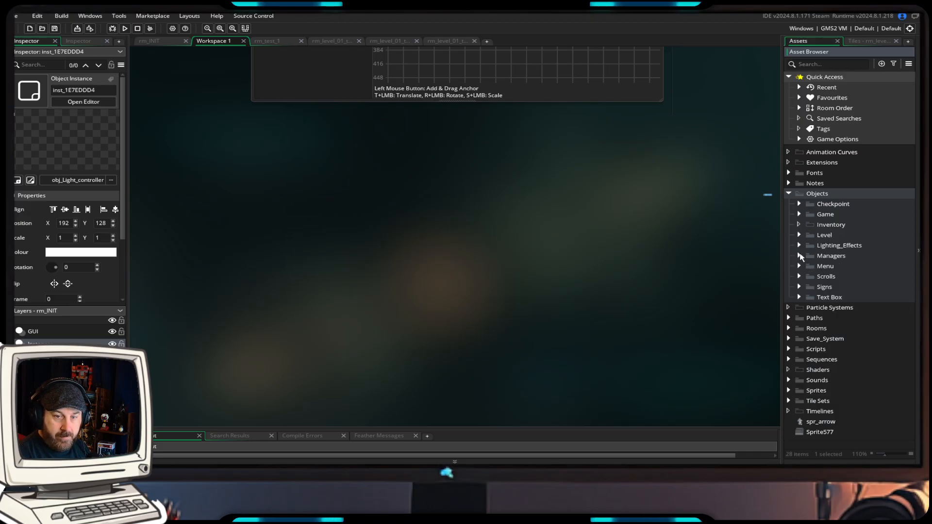
click(800, 256)
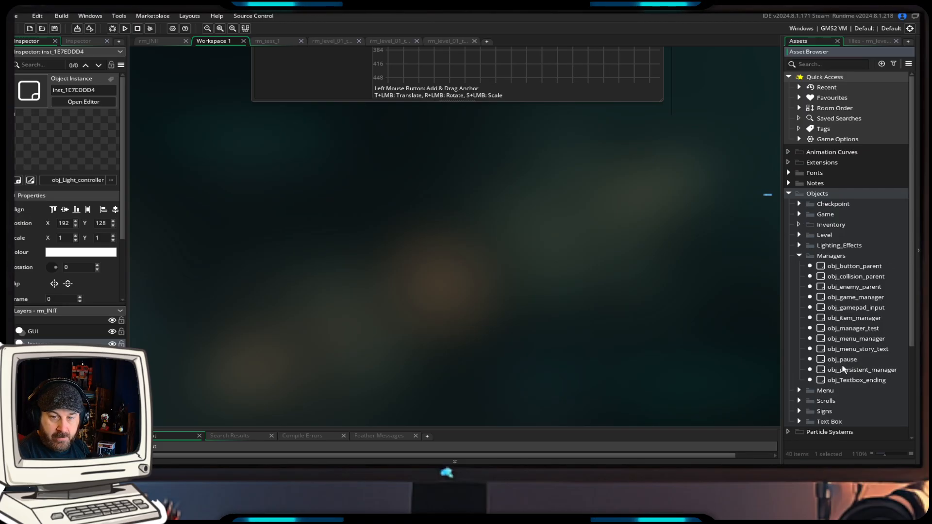
scroll(840, 333, down, 2)
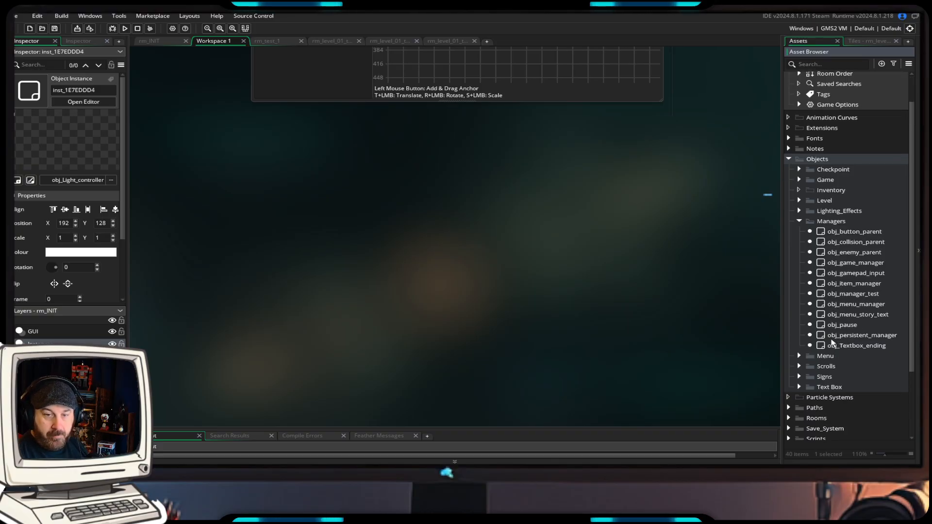
click(800, 211)
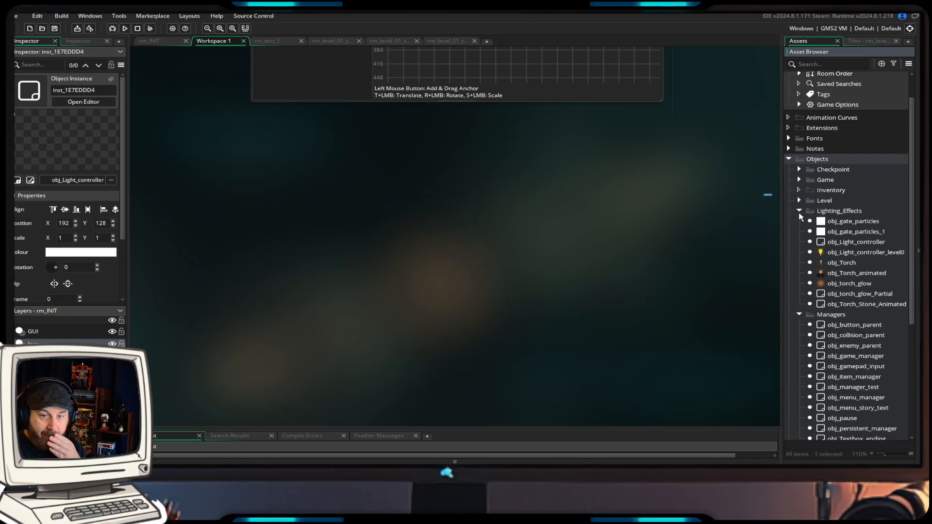
Open the obj_Light_controller object and bring up its Create and Draw End event code
click(821, 242)
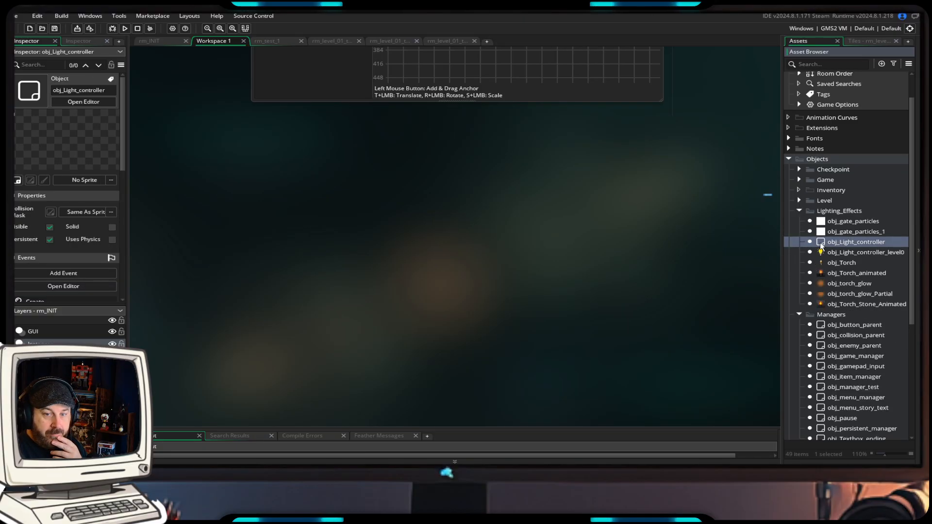
double_click(822, 245)
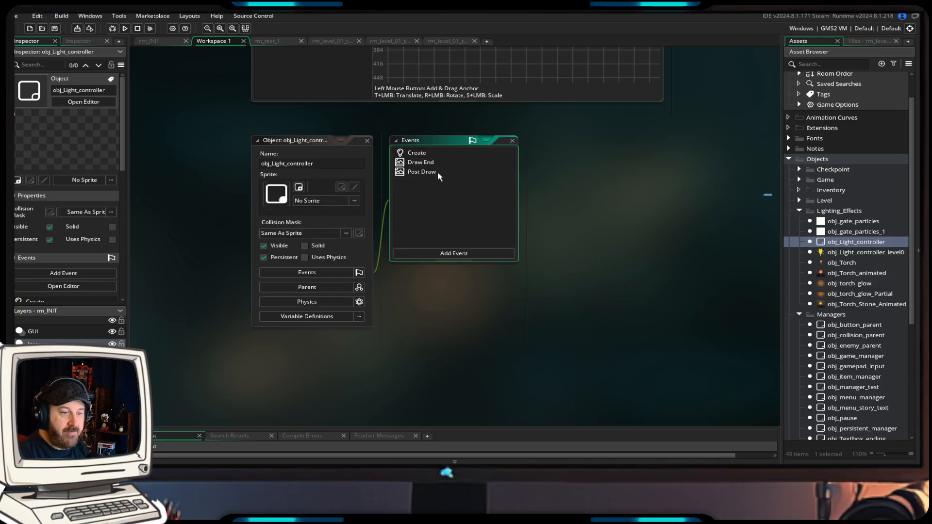
double_click(421, 154)
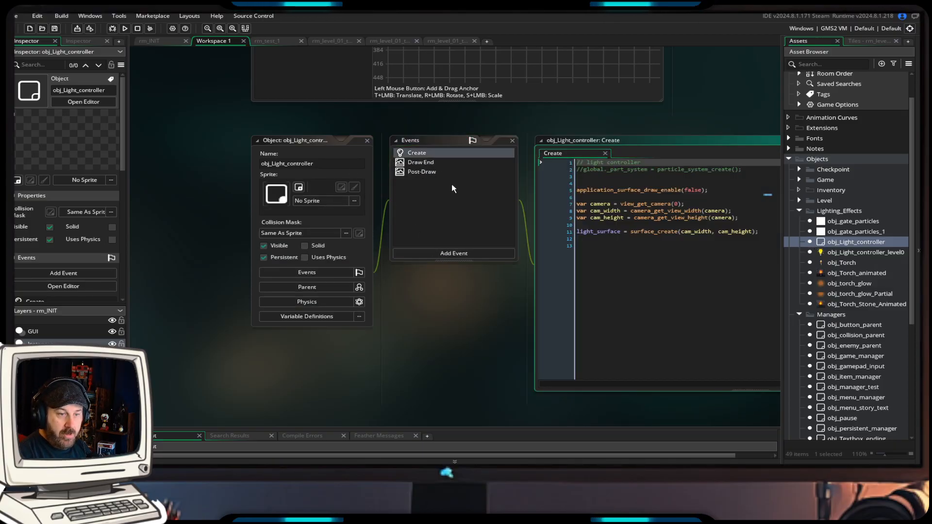
double_click(435, 163)
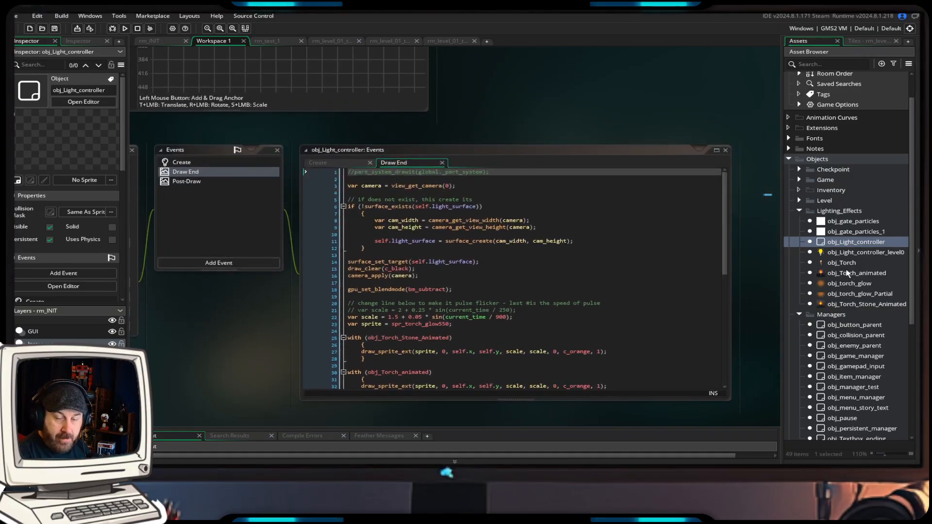
Locate obj_enemy_miniboss_mixed in the Boss_Mini folder of the game's enemy objects and select its full name
scroll(834, 264, up, 1)
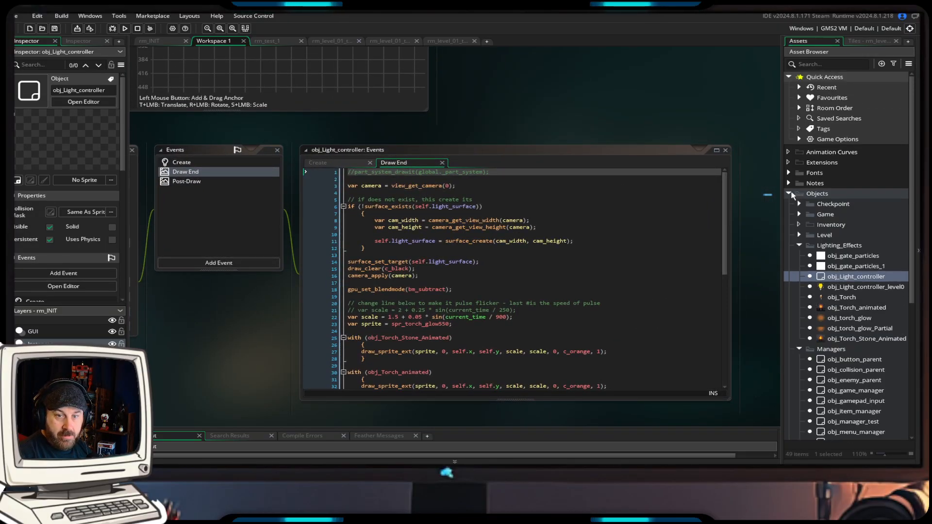
click(789, 193)
click(789, 193)
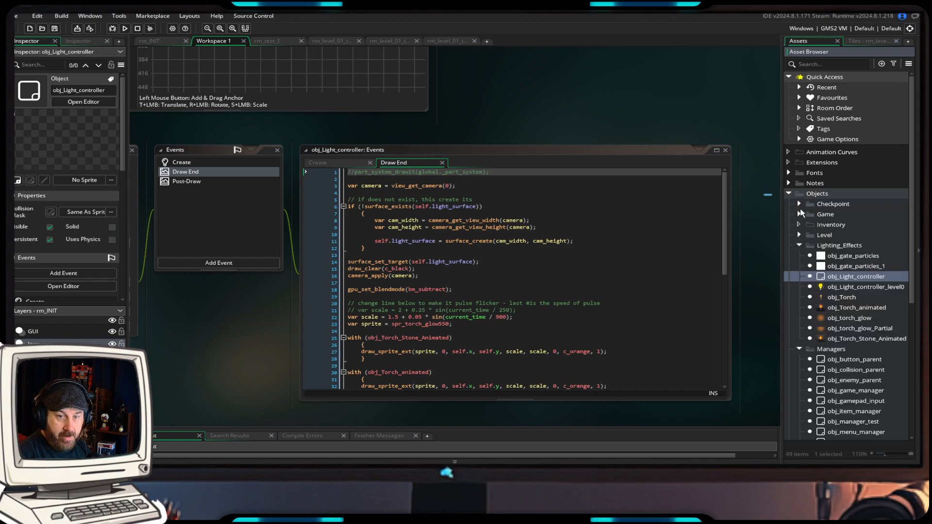
click(799, 215)
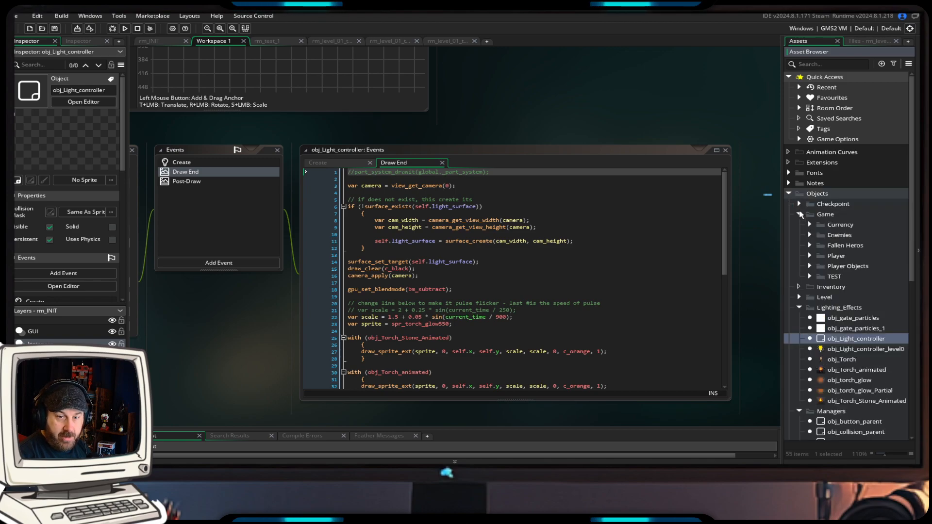
click(810, 236)
click(821, 256)
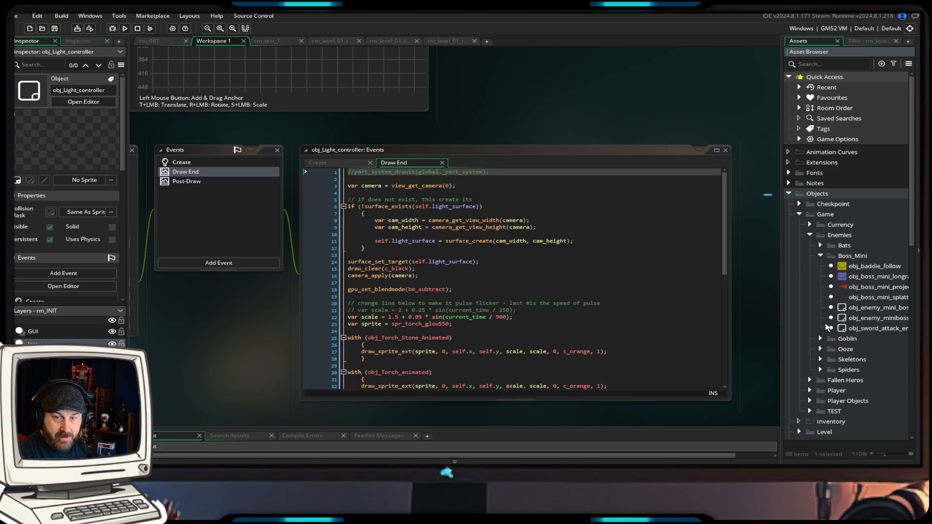
click(847, 319)
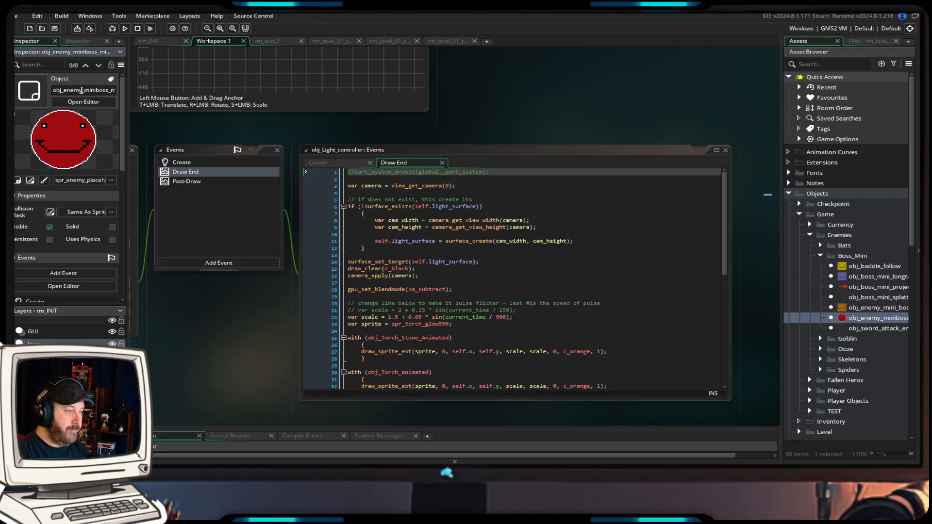
double_click(81, 91)
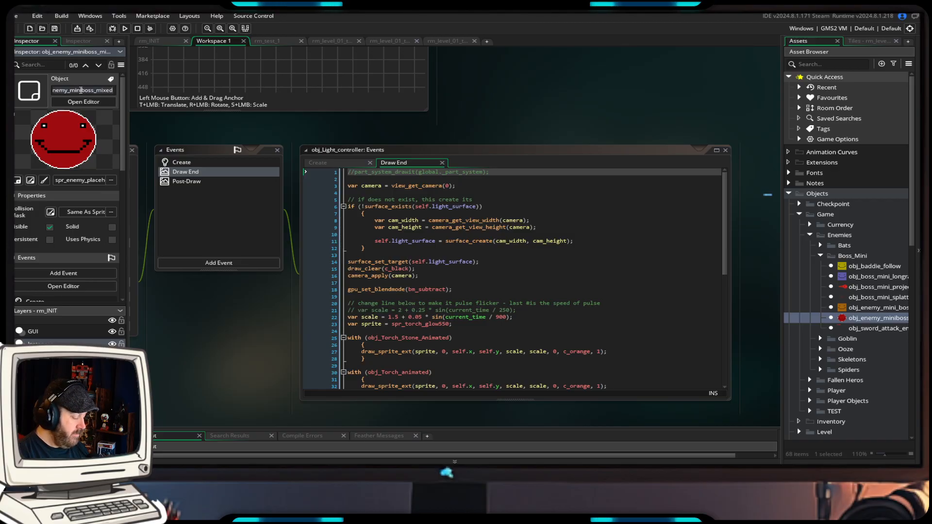
Below the obj_spider_spitter block in the Draw End code, leave a blank line and add the statement with (obj_enemy_miniboss_mixed)
click(480, 330)
scroll(479, 321, down, 4)
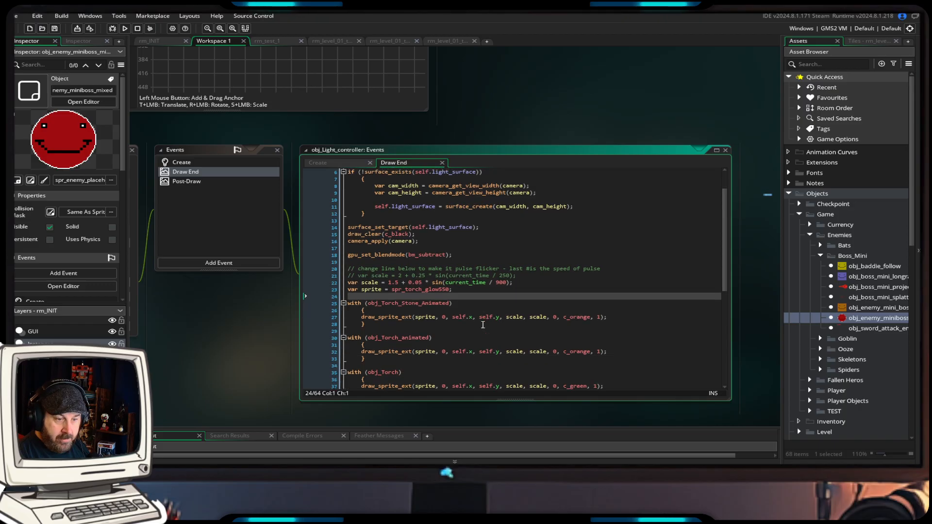
scroll(480, 320, down, 7)
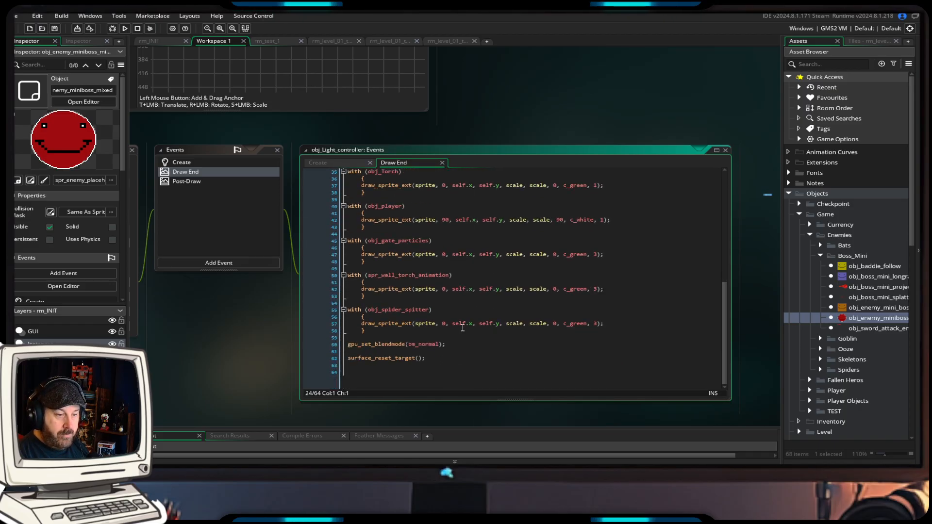
ctrl+scroll(462, 328, up, 3)
click(442, 342)
middle_drag(442, 342, 469, 233)
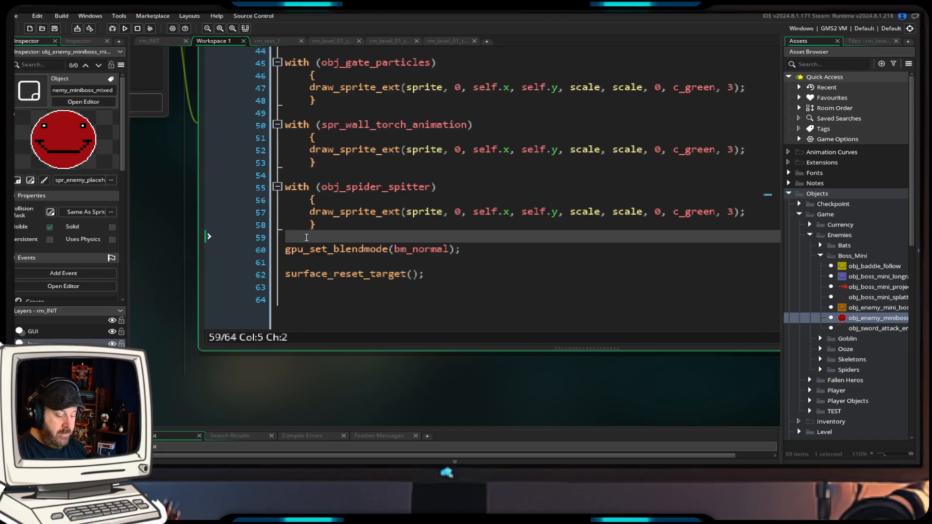
key(BackSpace)
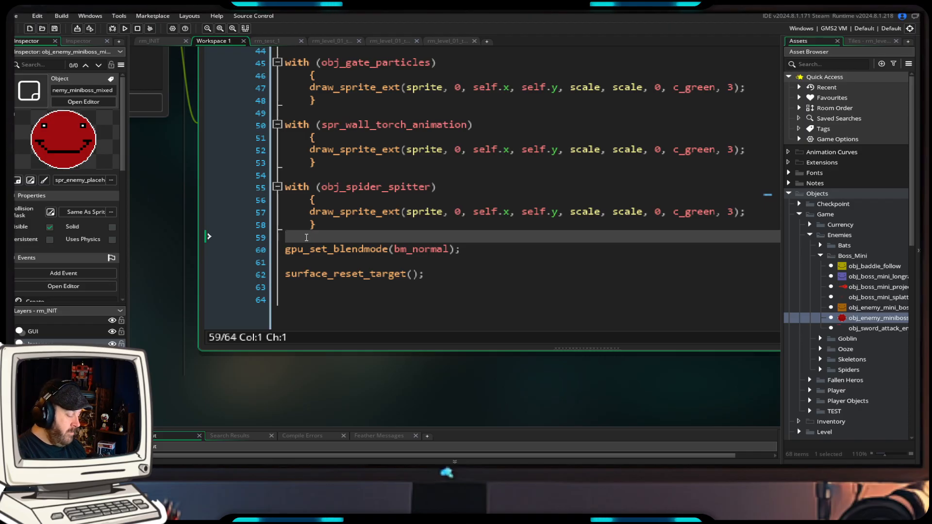
text(with)
key(BackSpace)
key(BackSpace)
key(BackSpace)
key(BackSpace)
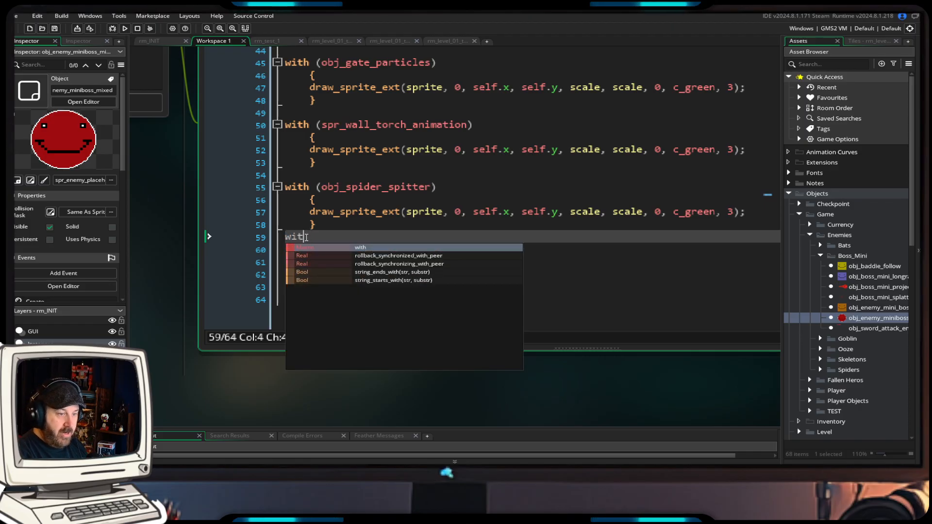
key(Return)
text(with)
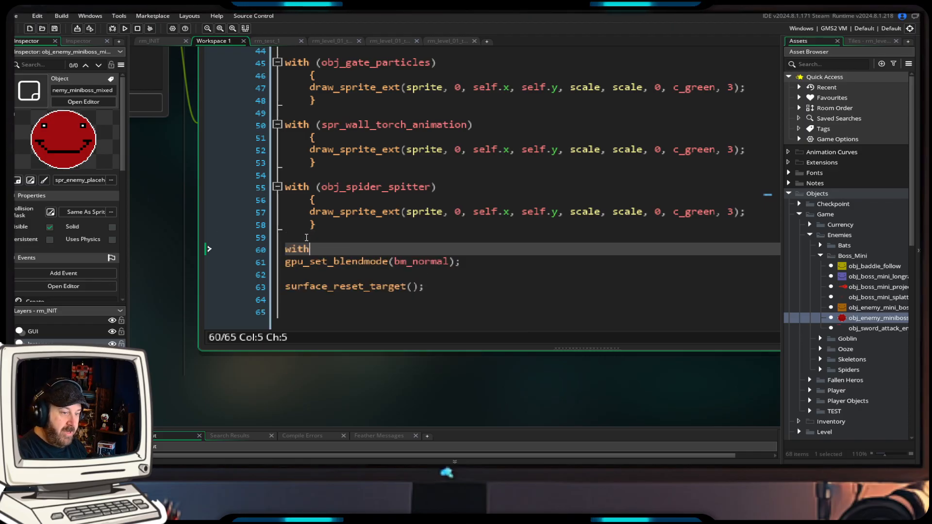
text( ()
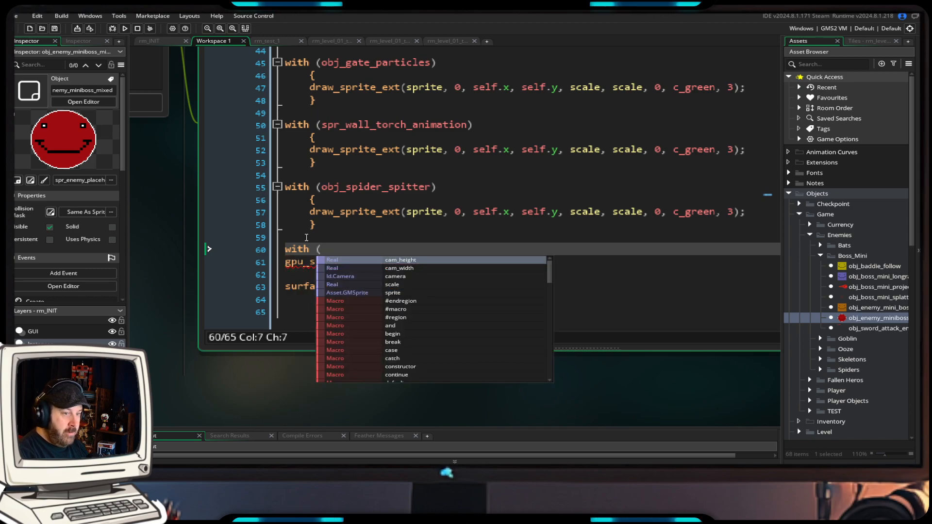
text(obj_enemy_miniboss_mixed))
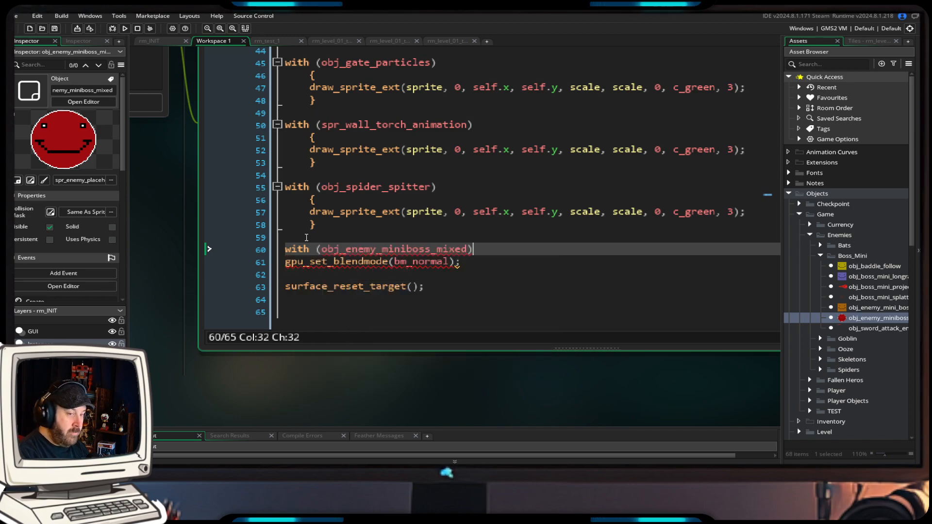
Add an indented opening brace on the line under the obj_enemy_miniboss_mixed statement
key(Return)
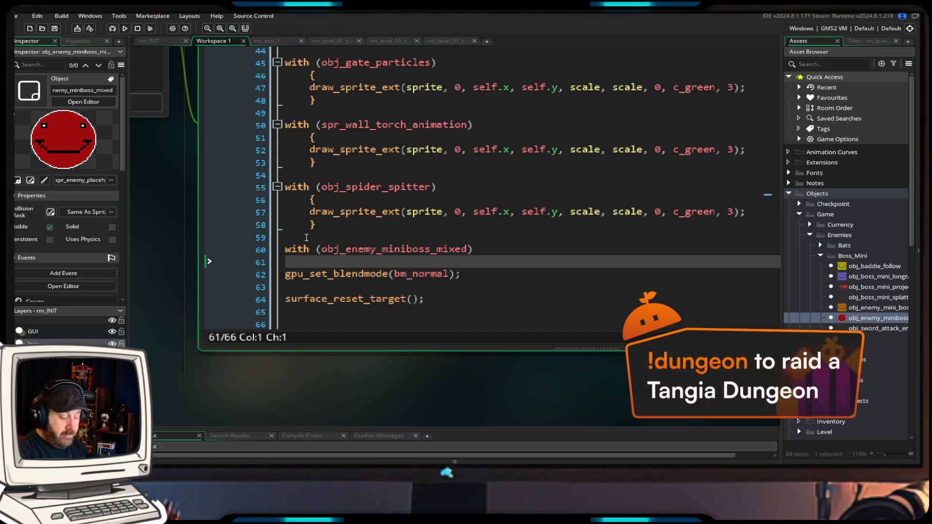
text({)
key(BackSpace)
key(Tab)
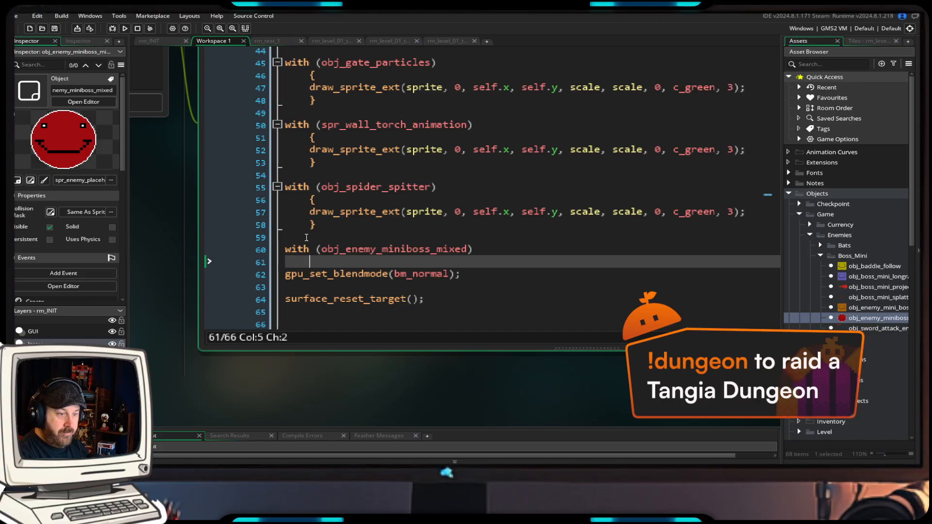
text({)
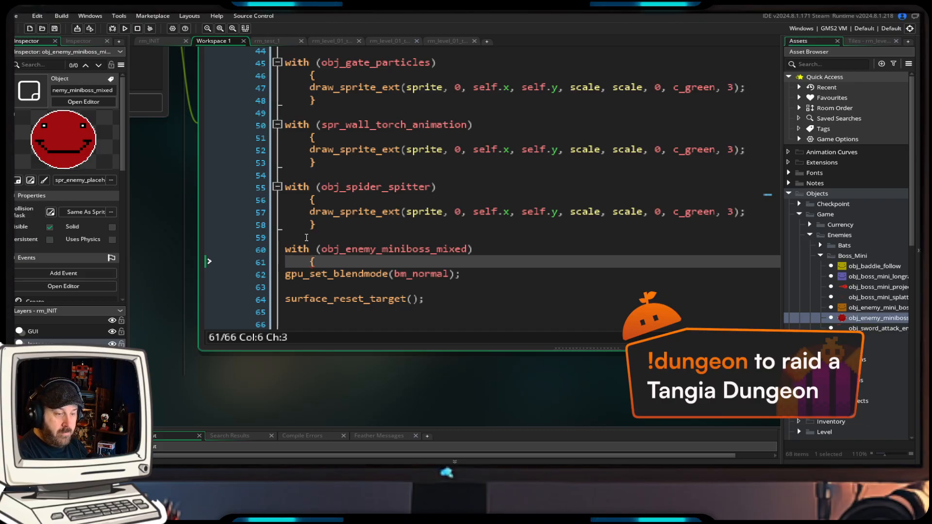
Start a draw_sprite_ext( call on a new line inside the obj_enemy_miniboss_mixed block
key(Return)
text(dr)
key(BackSpace)
key(BackSpace)
key(BackSpace)
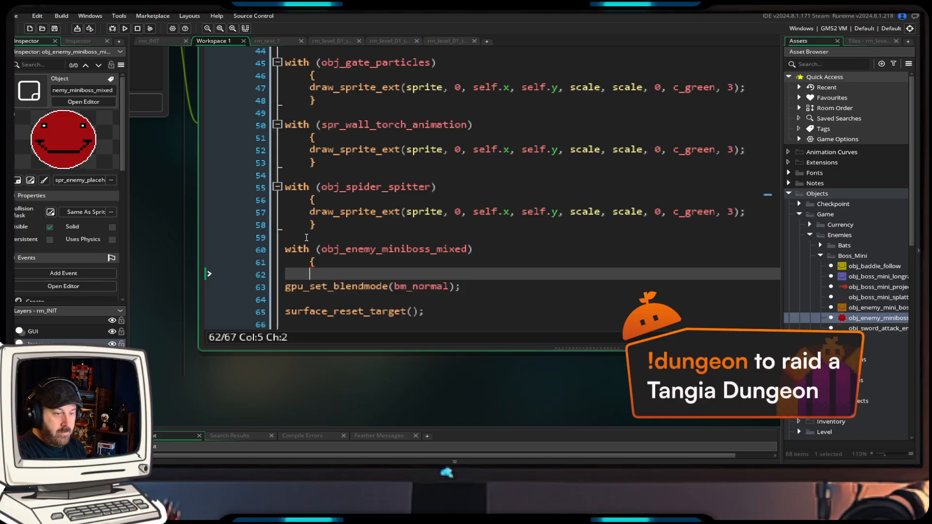
text(draw)
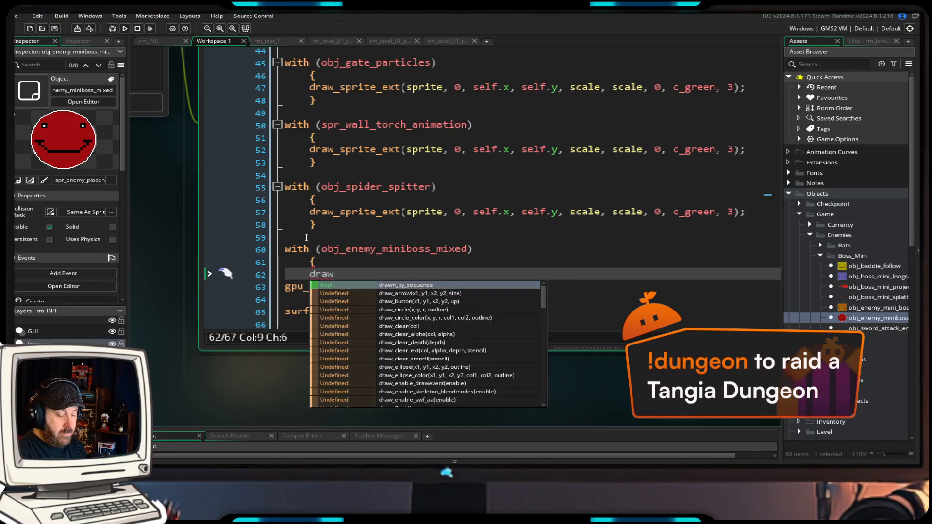
text(_sprite)
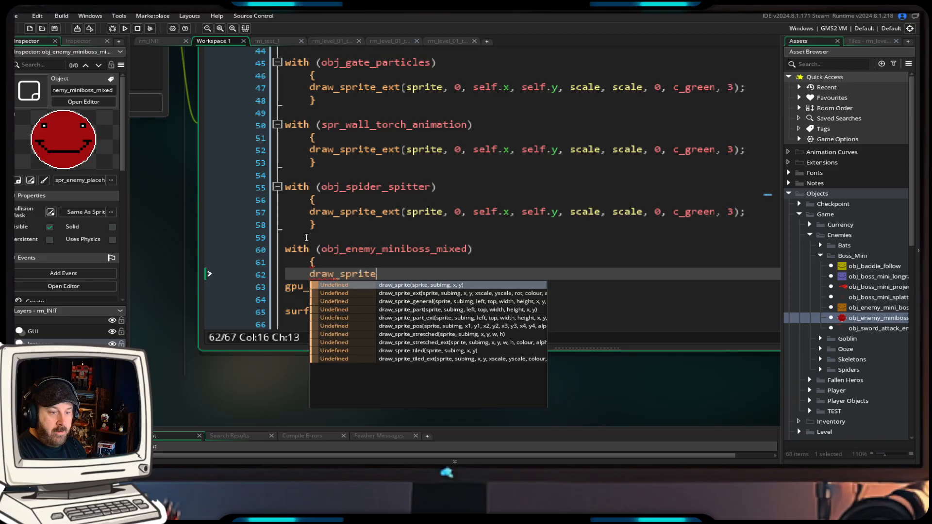
key(BackSpace)
text(_ext)
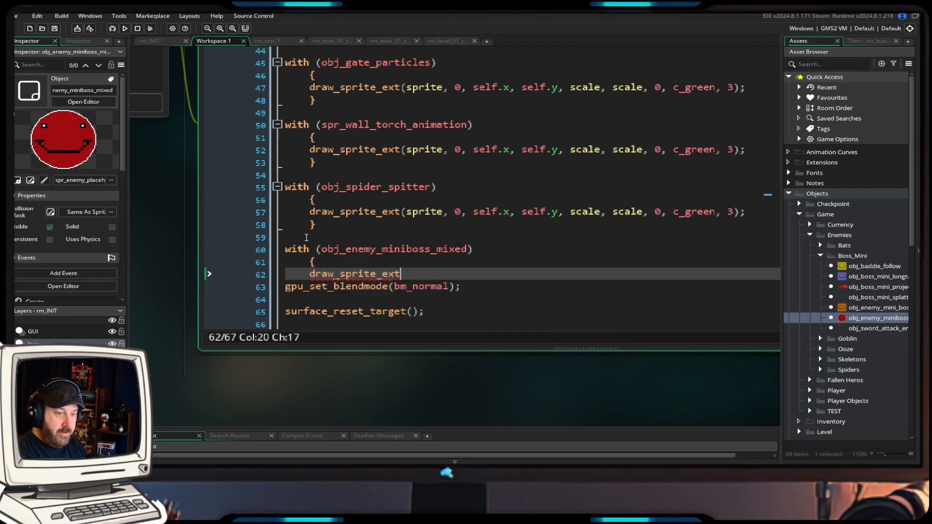
text()sptre)
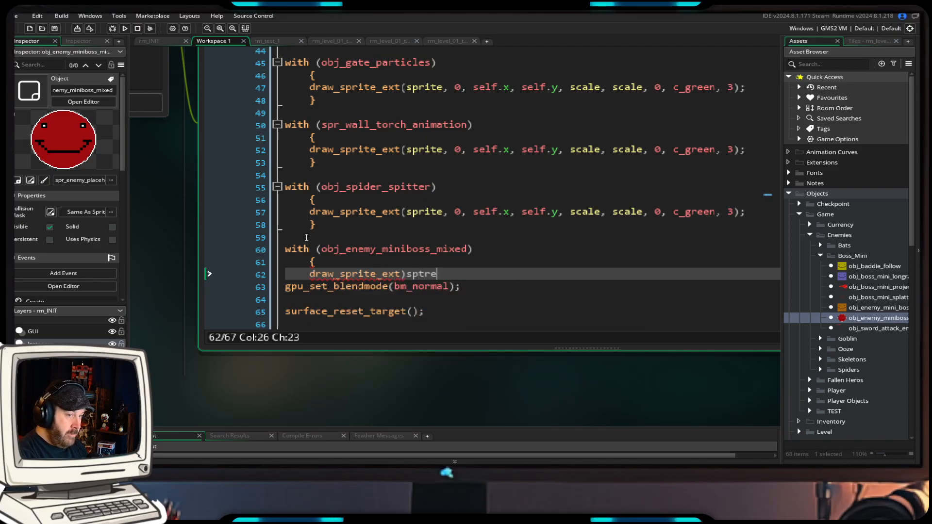
key(BackSpace)
key(BackSpace)
key(BackSpace)
key(BackSpace)
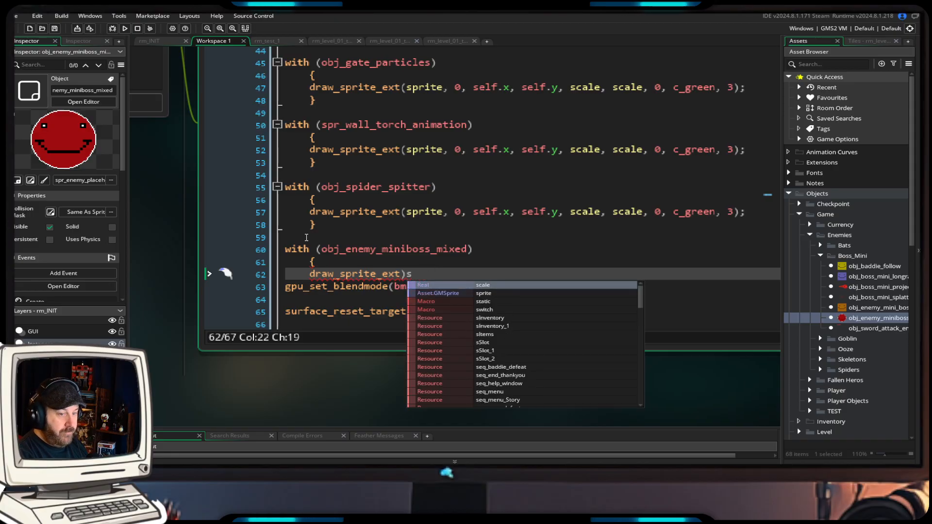
key(BackSpace)
key(BackSpace)
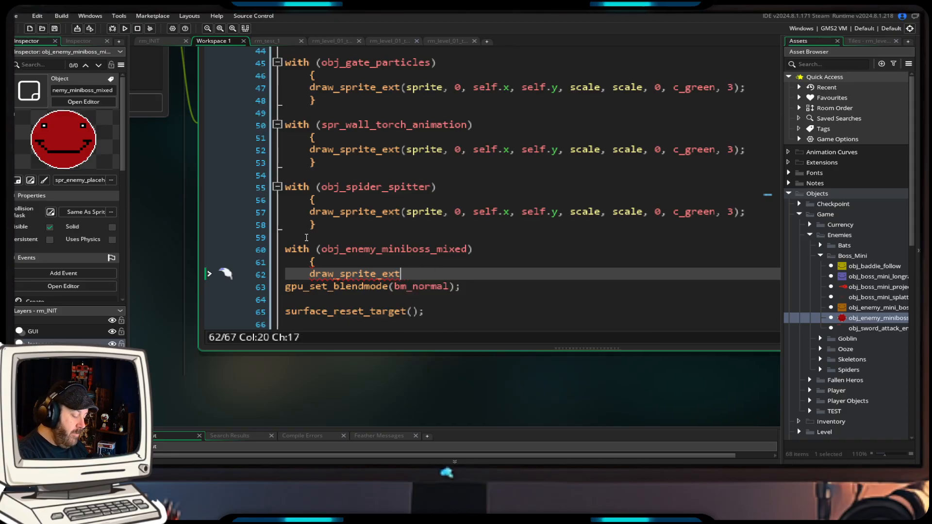
text(()
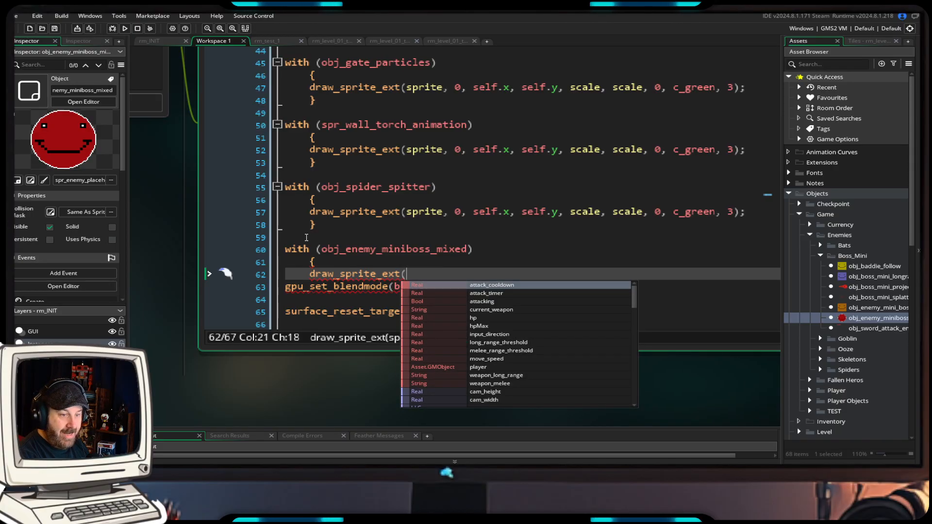
text(sprite)
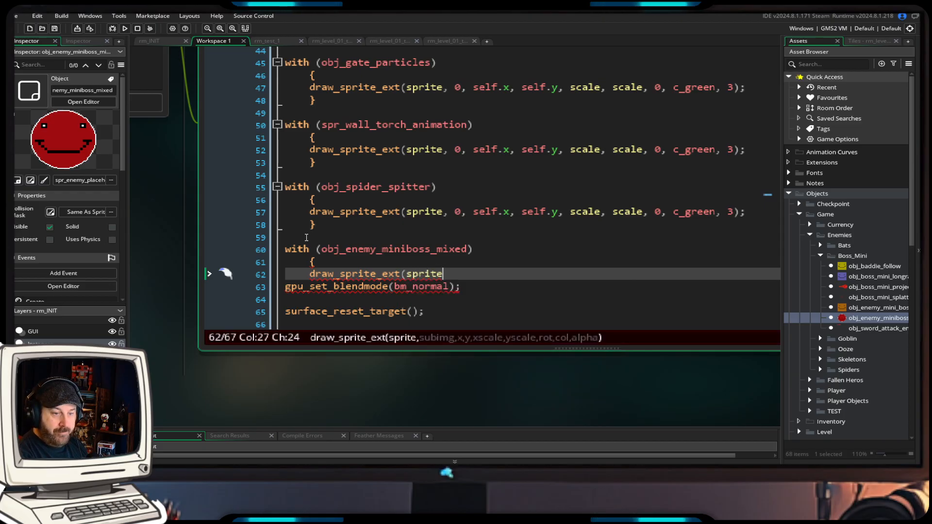
text(, 0)
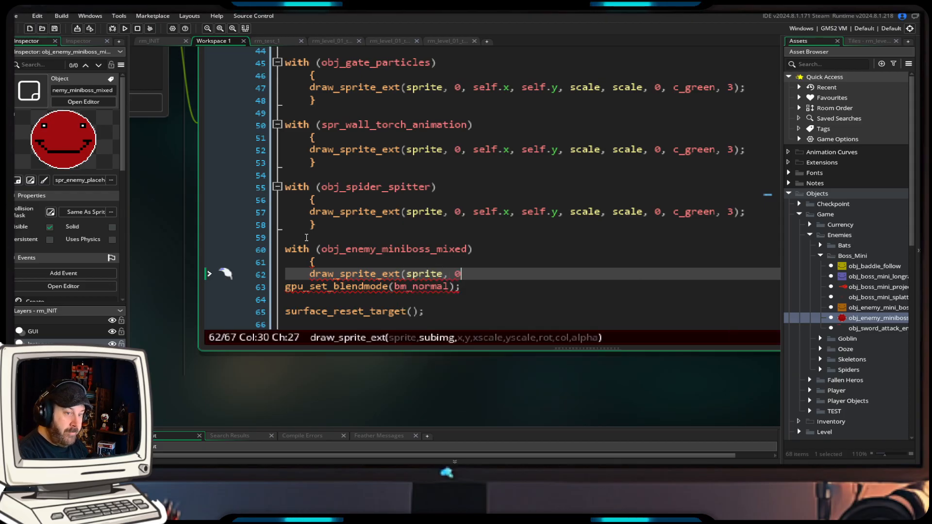
text(, self)
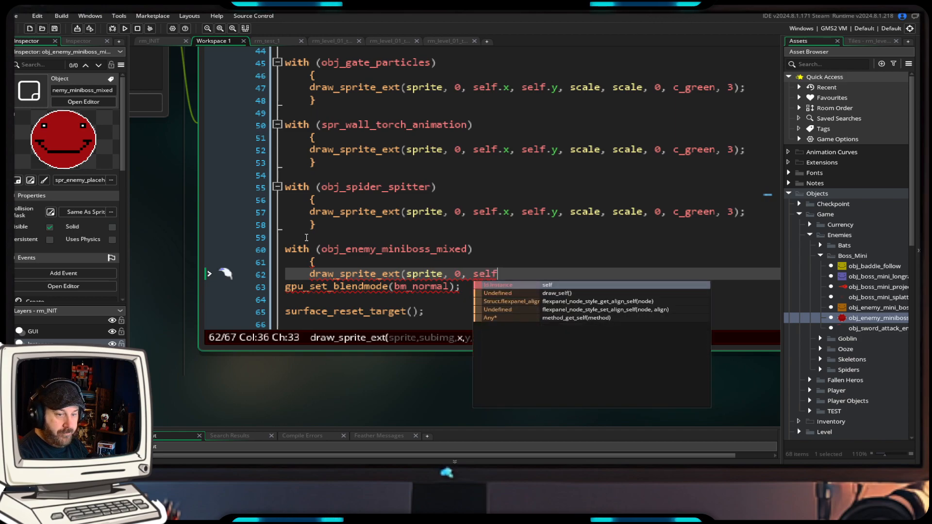
text(.x, )
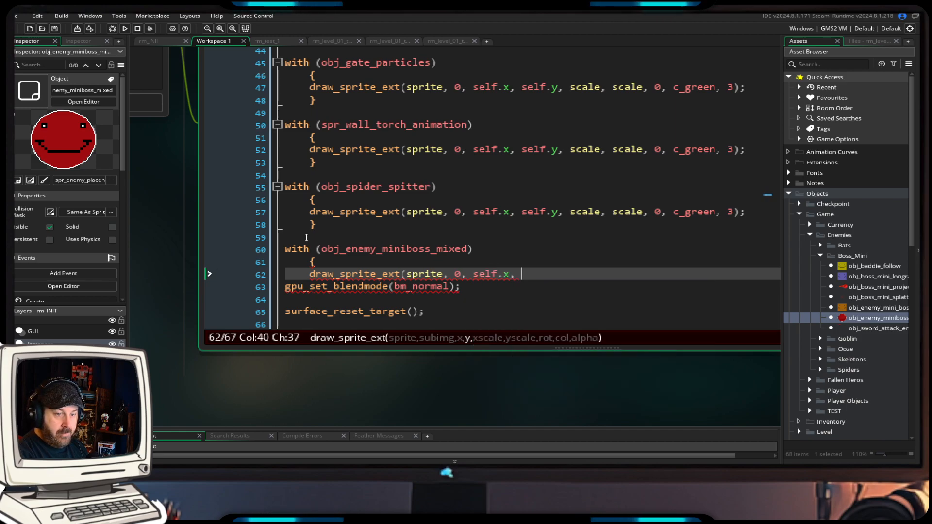
text(self.)
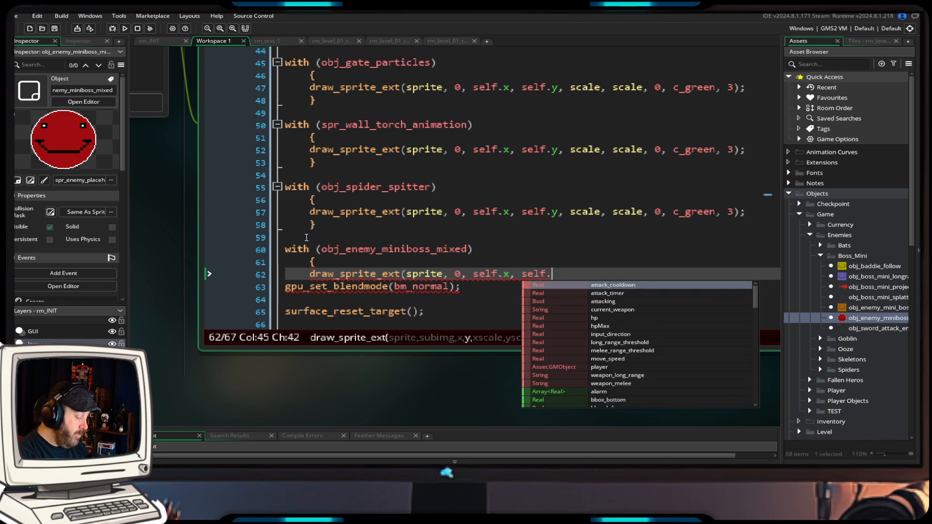
text(y, sa)
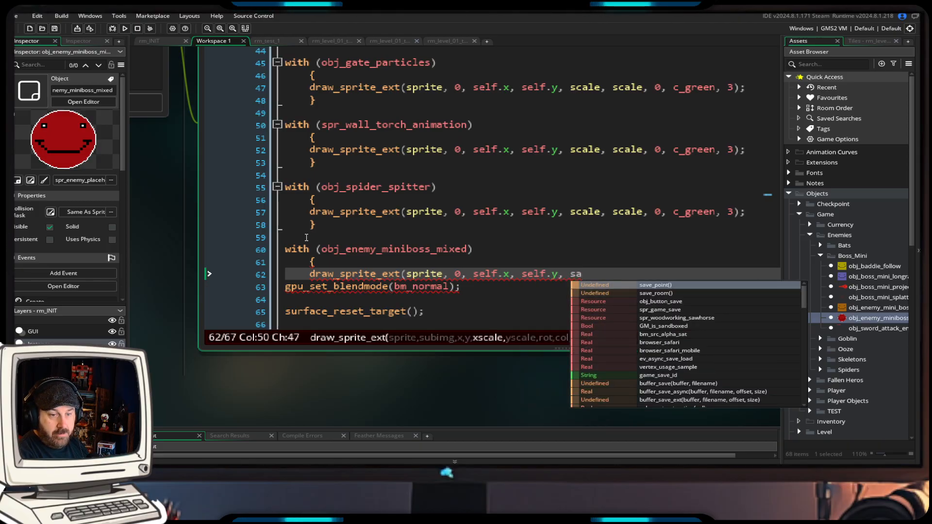
Enter sprite, 0, self.x, self.y, scale, scale as the first arguments of the mini-boss draw_sprite_ext call
key(BackSpace)
text(cale,)
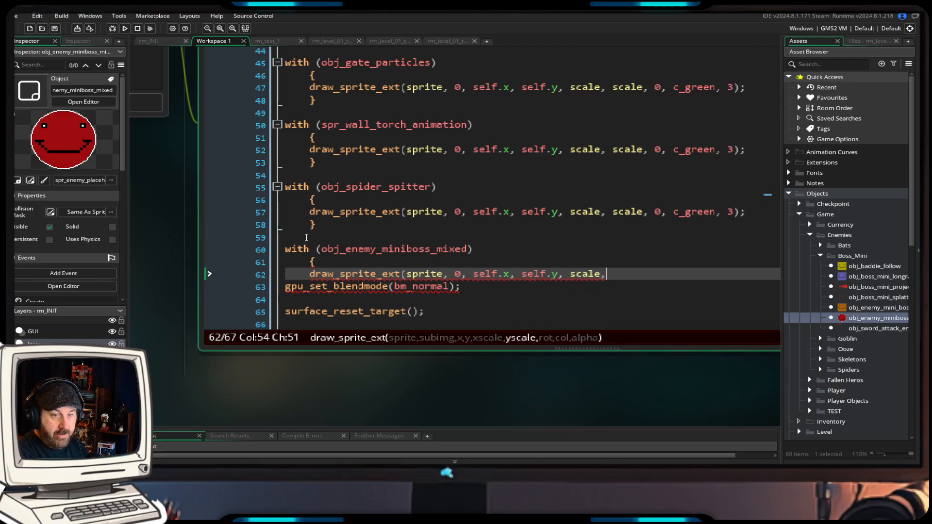
text( scale,)
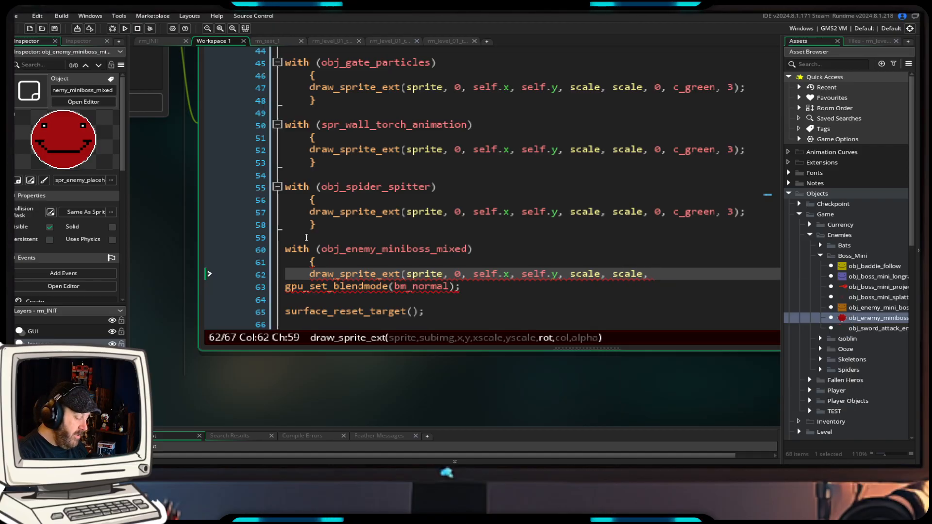
text( 0, )
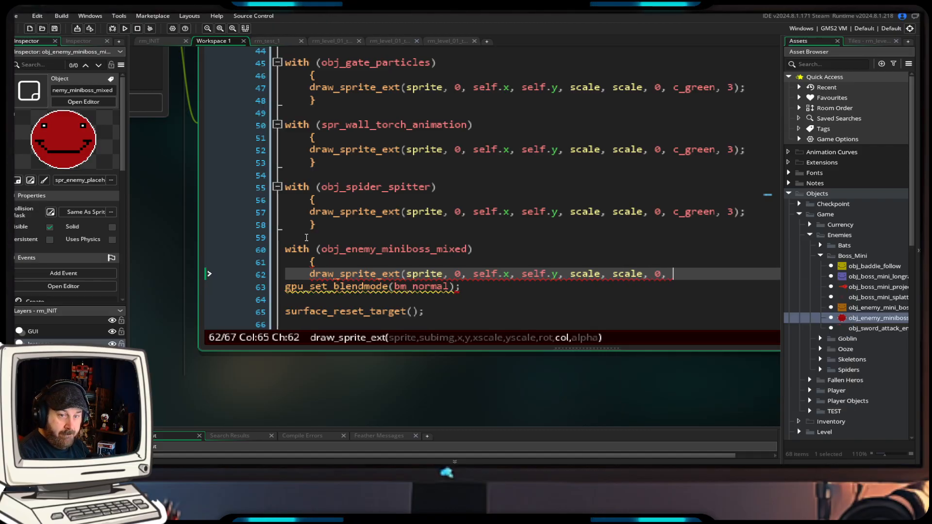
text(c_w)
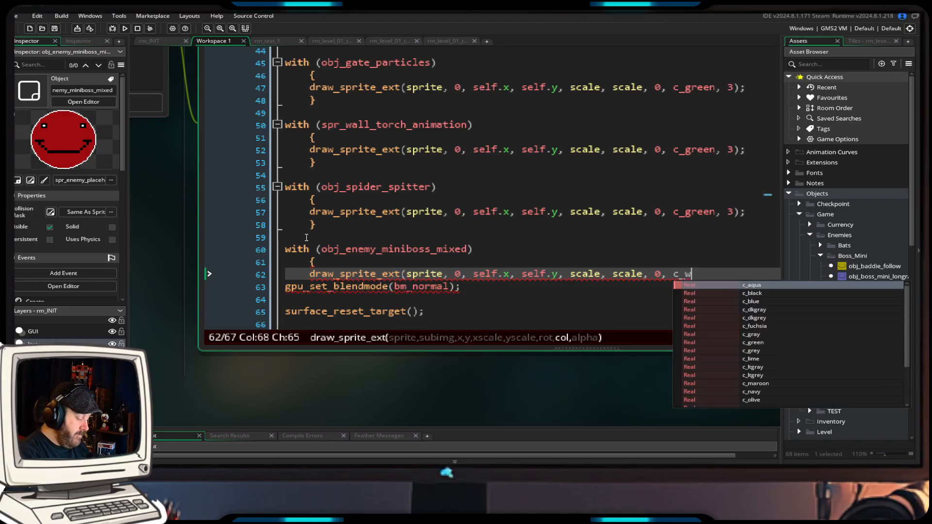
text(hite)
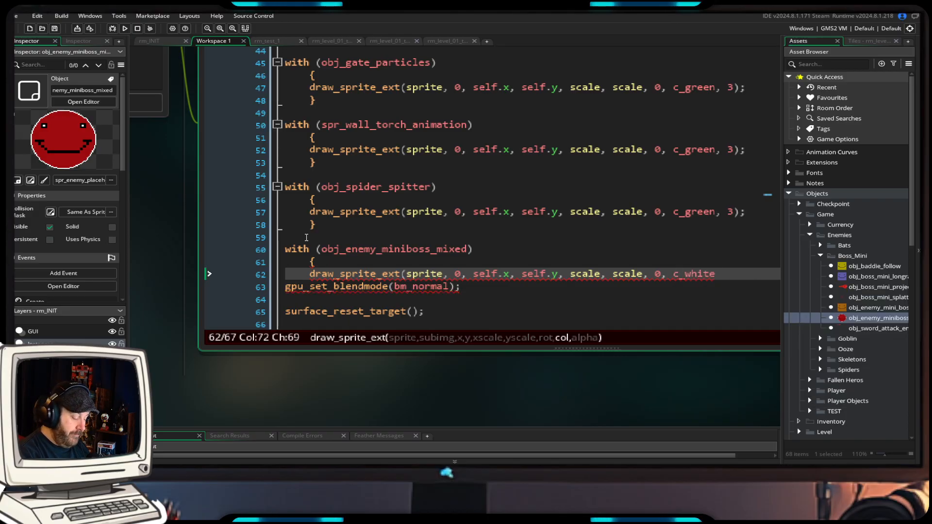
text(,)
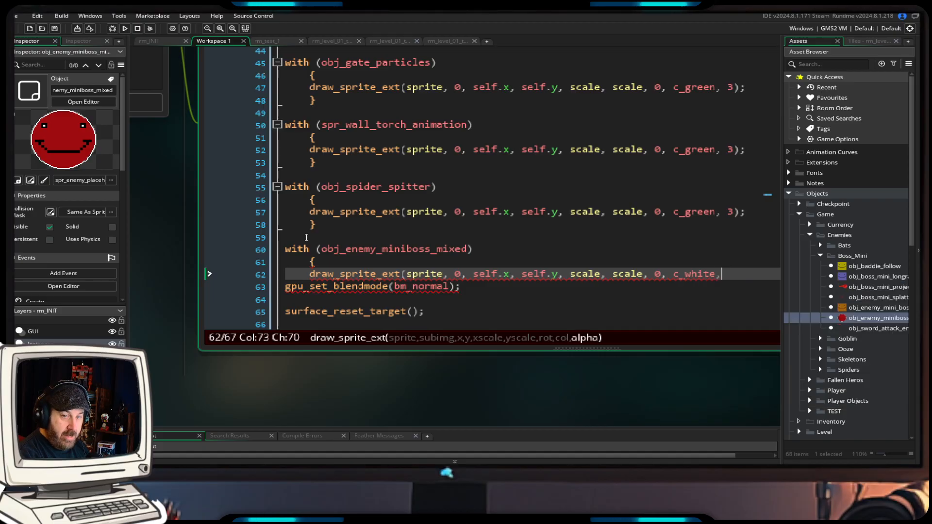
text( 3))
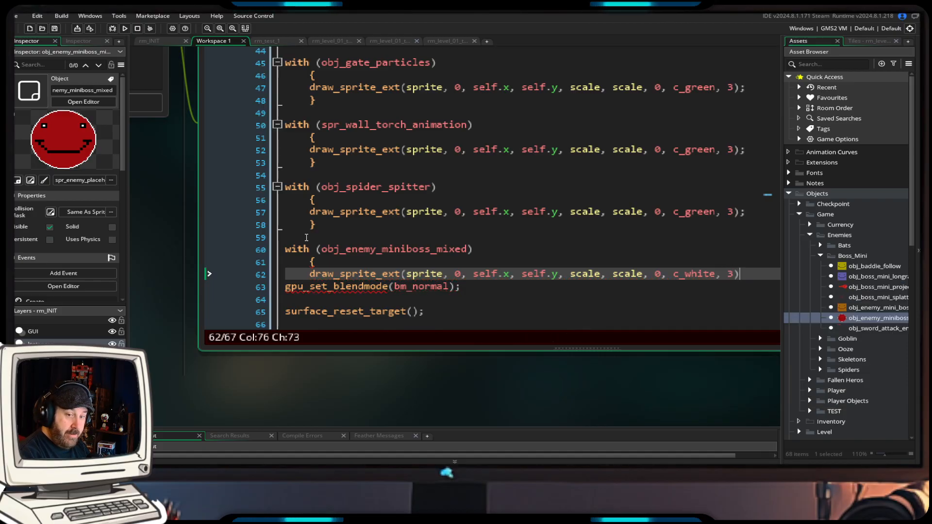
text(;)
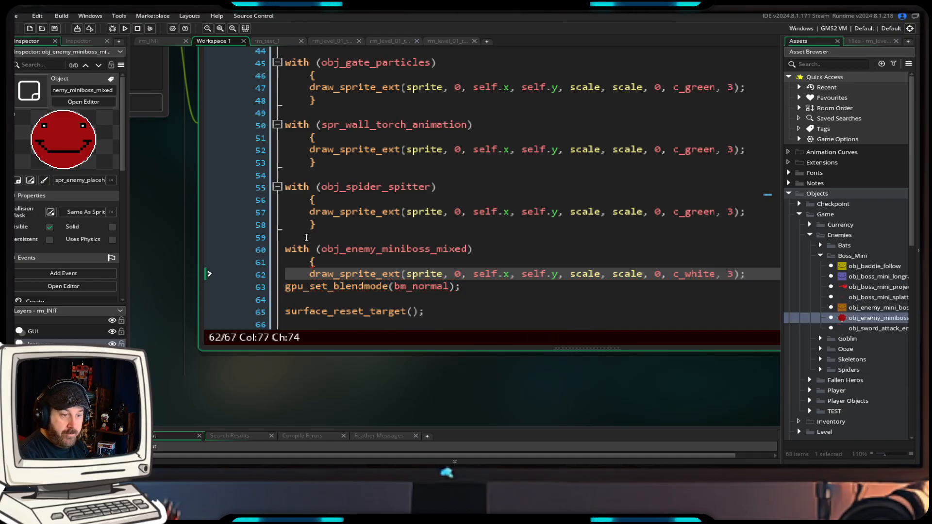
Finish the mini-boss draw_sprite_ext call with rotation 0, colour c_white and alpha 3, ending in a semicolon, and close the block with a brace
key(Return)
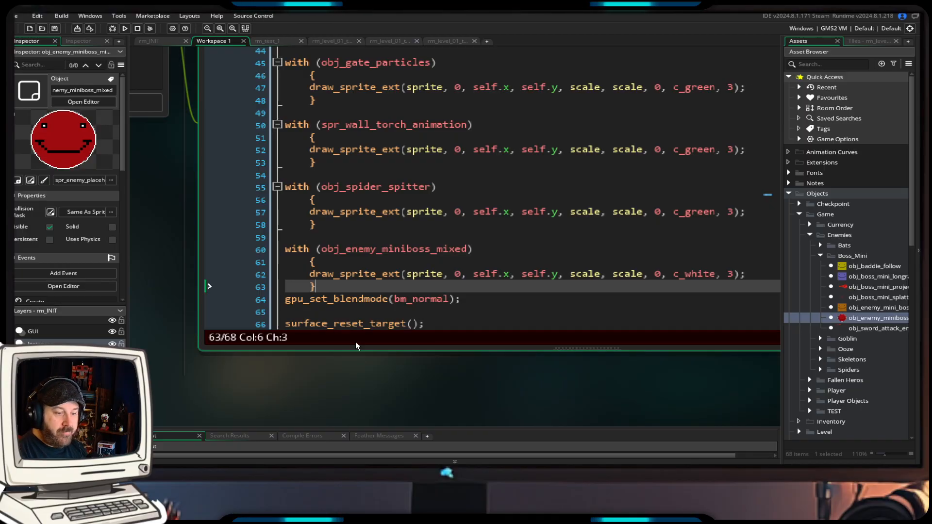
drag(358, 348, 352, 371)
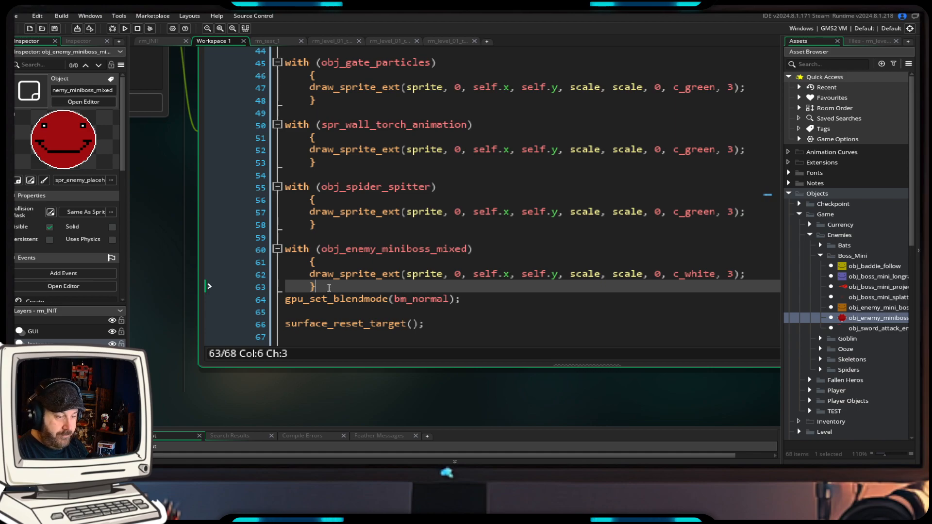
Add a blank line between the closing brace of the obj_enemy_miniboss_mixed block and gpu_set_blendmode(bm_normal)
key(Return)
mouse_move(467, 250)
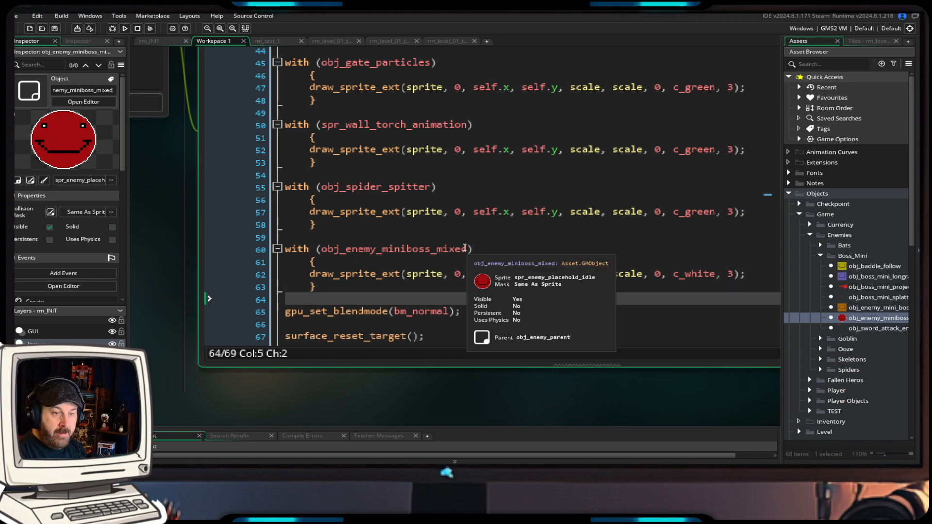
ctrl+scroll(465, 249, down, 2)
ctrl+scroll(463, 249, down, 1)
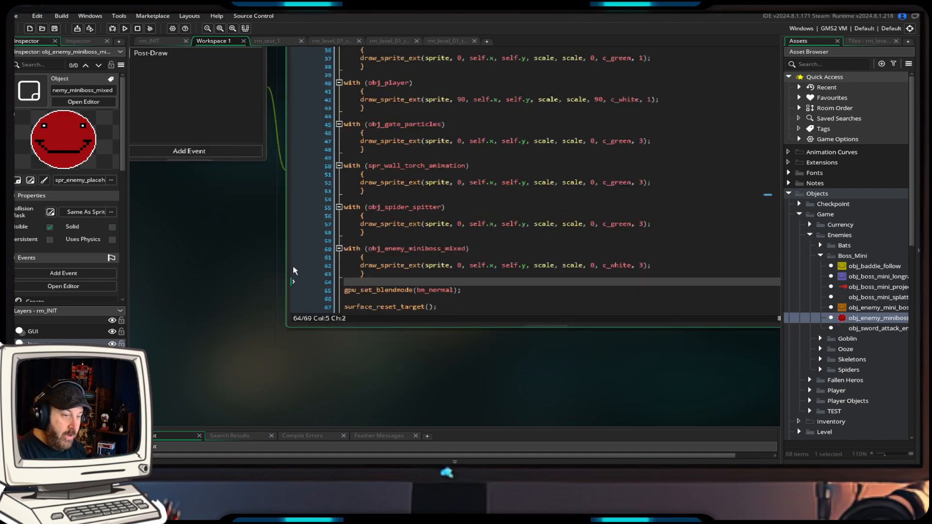
scroll(246, 322, up, 3)
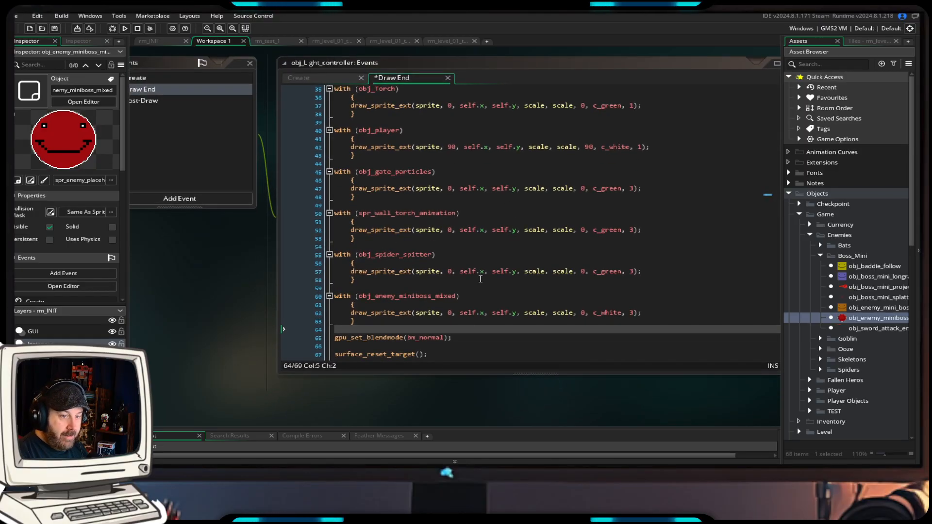
middle_drag(254, 284, 314, 286)
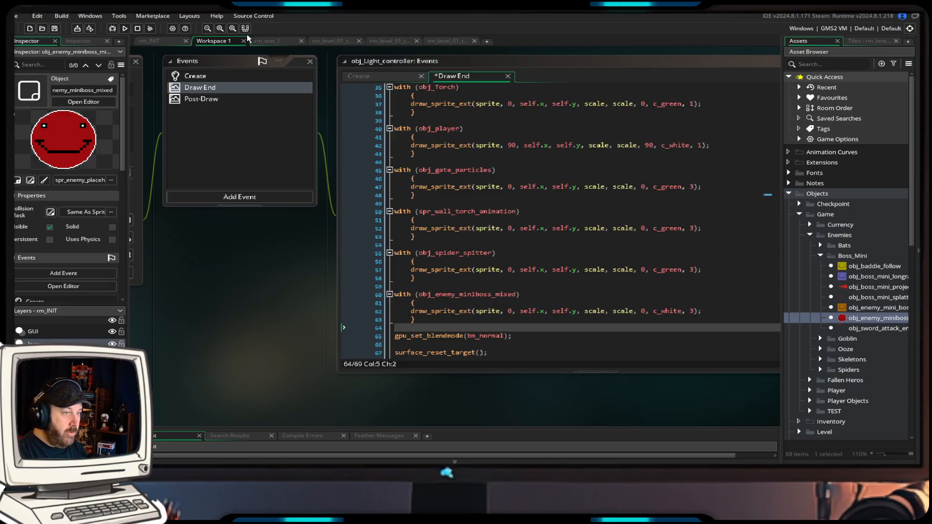
Save the project and run the game, walking the knight from the entrance past the wall pillar into the mini-boss room
click(54, 28)
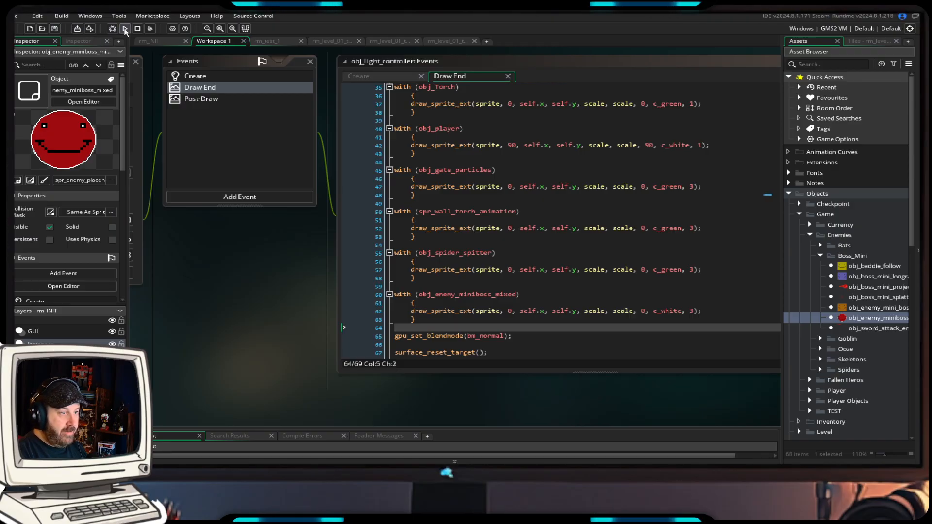
click(124, 28)
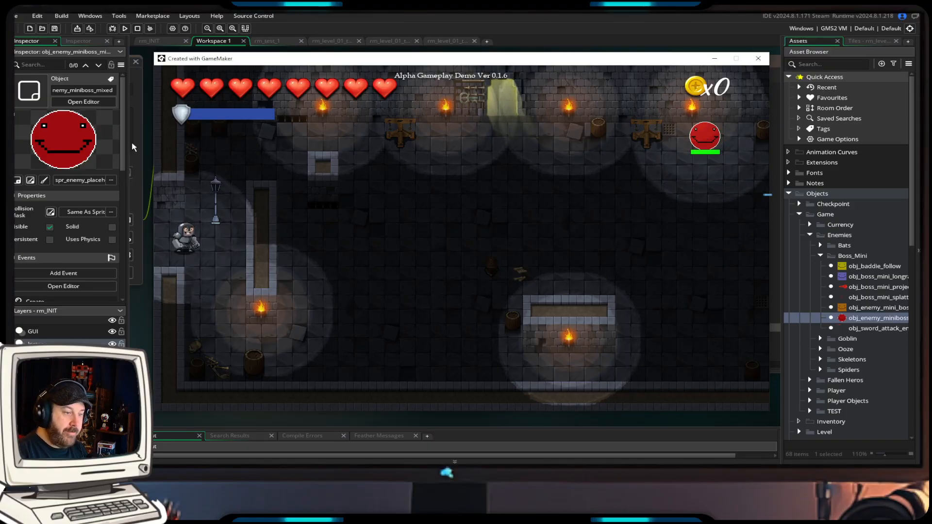
key(d)
key(w)
key(s)
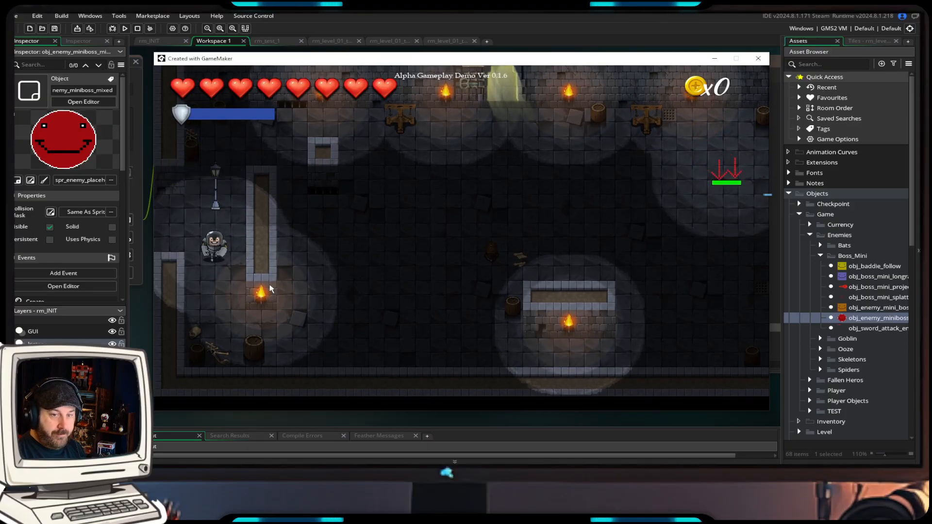
key(d)
key(d)
key(w)
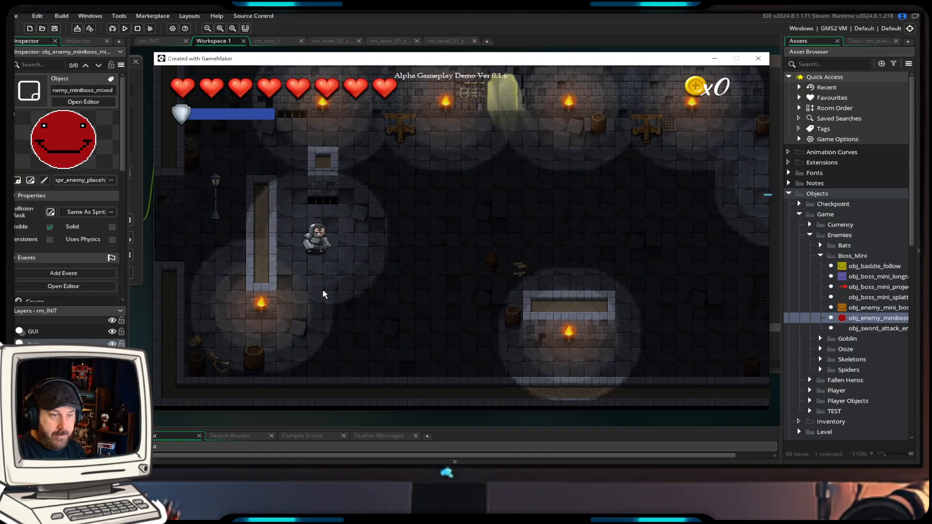
key(d)
key(d)
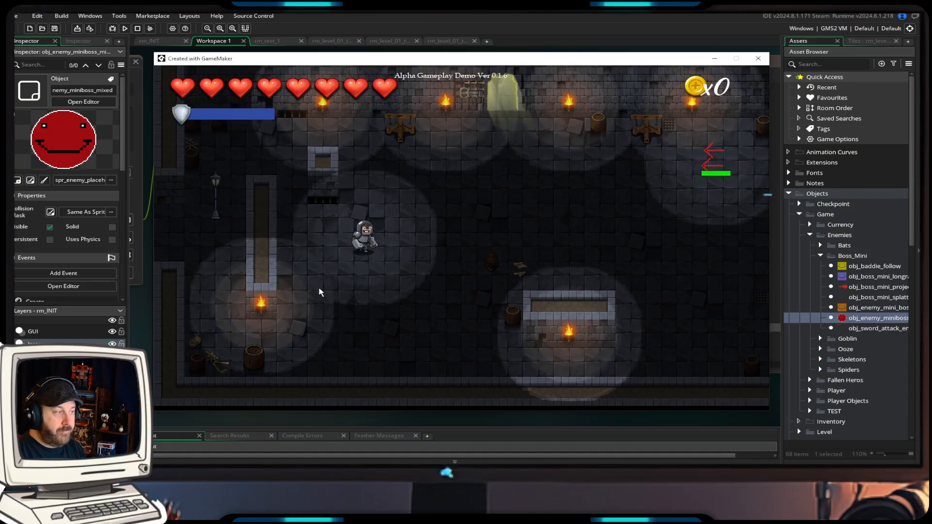
Reposition the game window and walk the knight back to the entrance beside the lamp post
drag(475, 60, 485, 62)
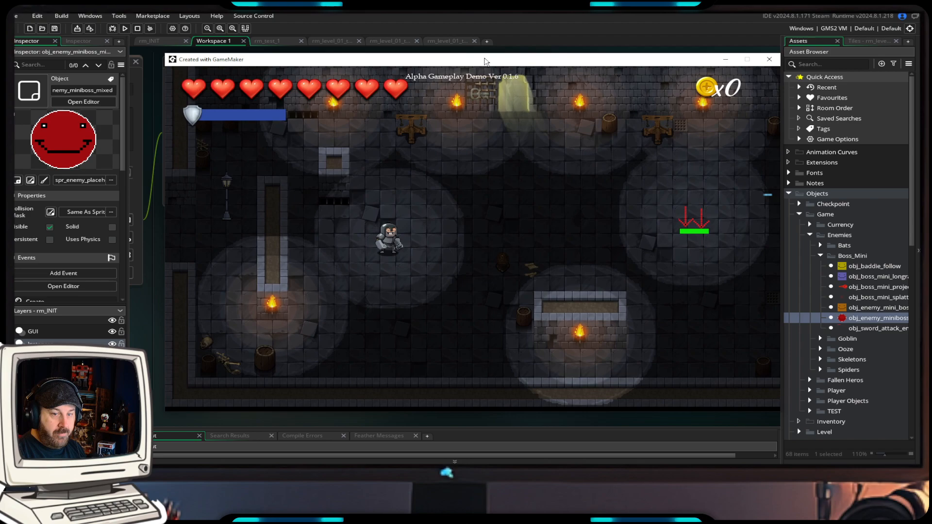
key(a)
key(s)
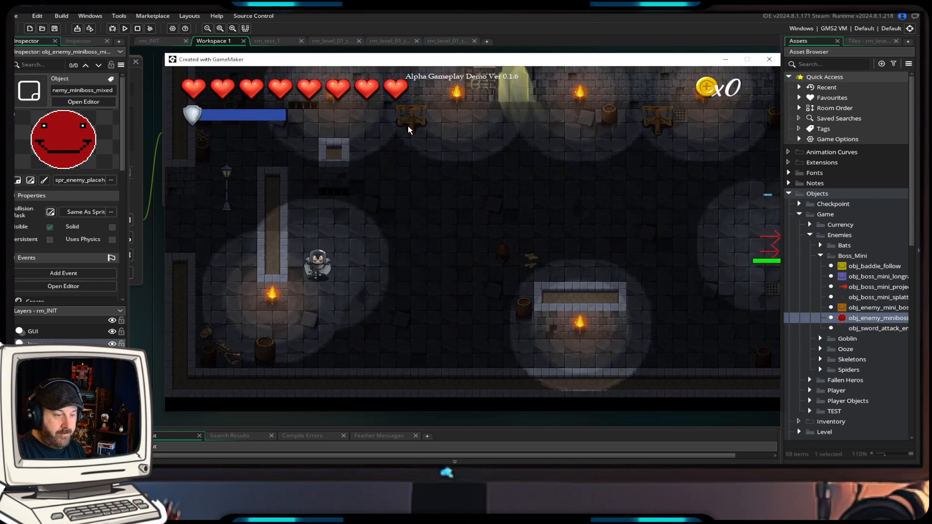
key(a)
key(w)
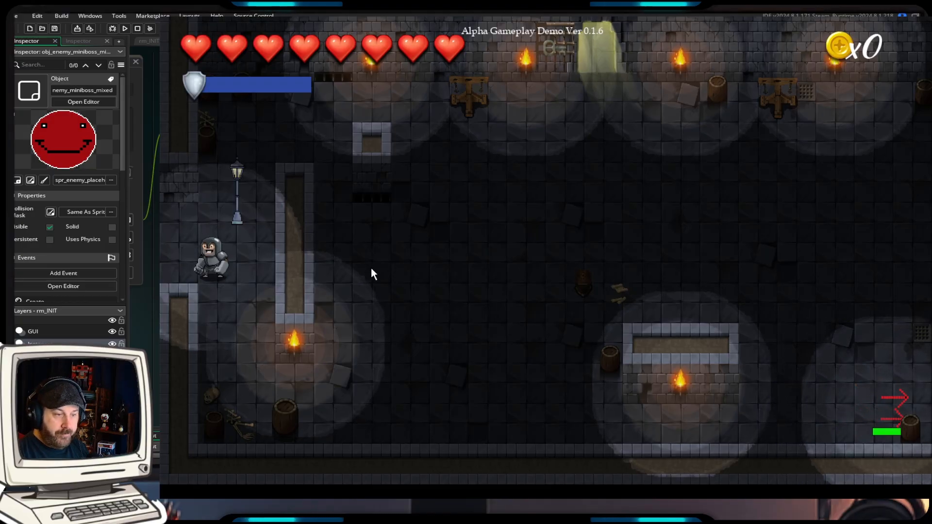
Walk the knight across the room to the walled block with the torch, checking the light that follows the mini-boss
key(d)
key(w)
key(d)
key(s)
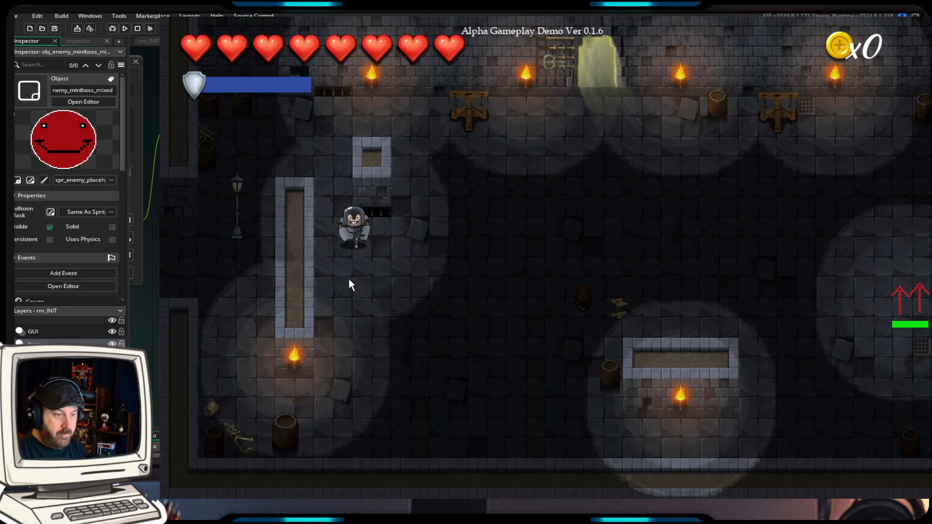
key(d)
key(d)
key(w)
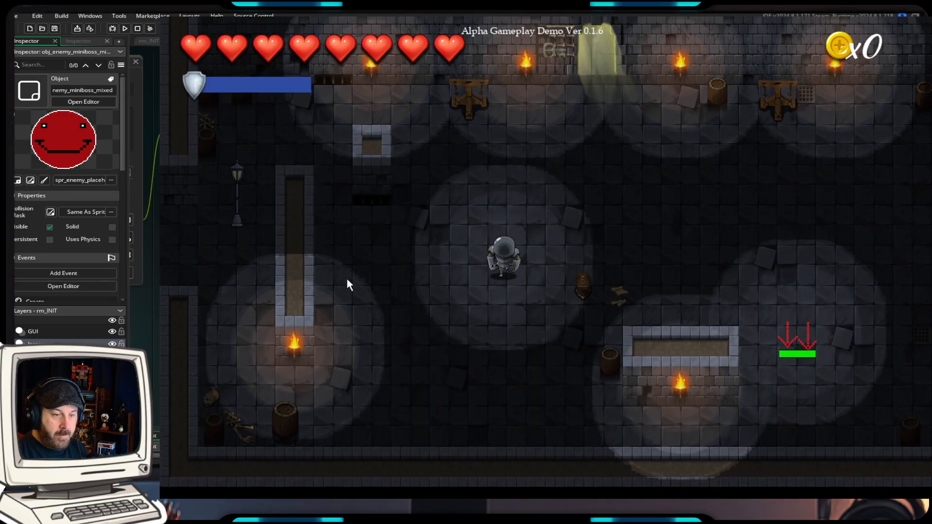
key(d)
key(w)
key(s)
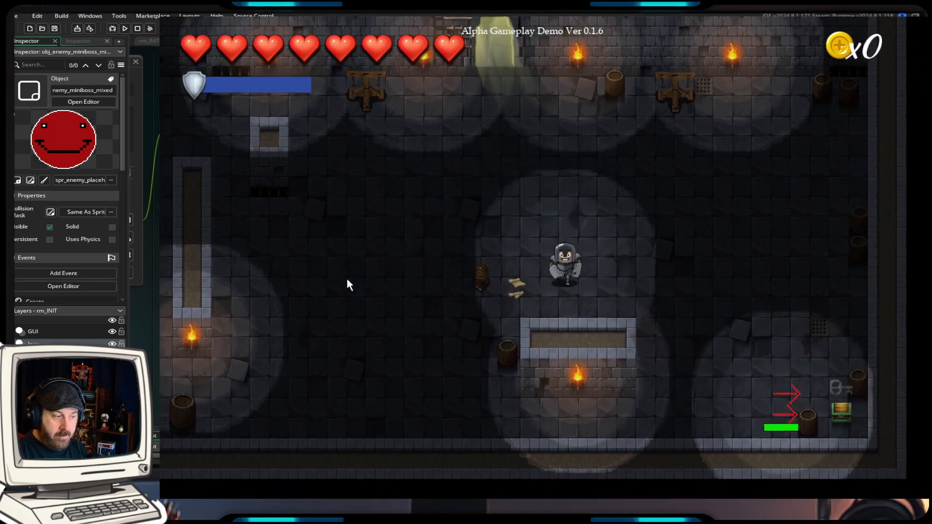
Move the knight back around the middle of the room, dodging projectiles while examining the light around the mini-boss
key(d)
key(w)
key(a)
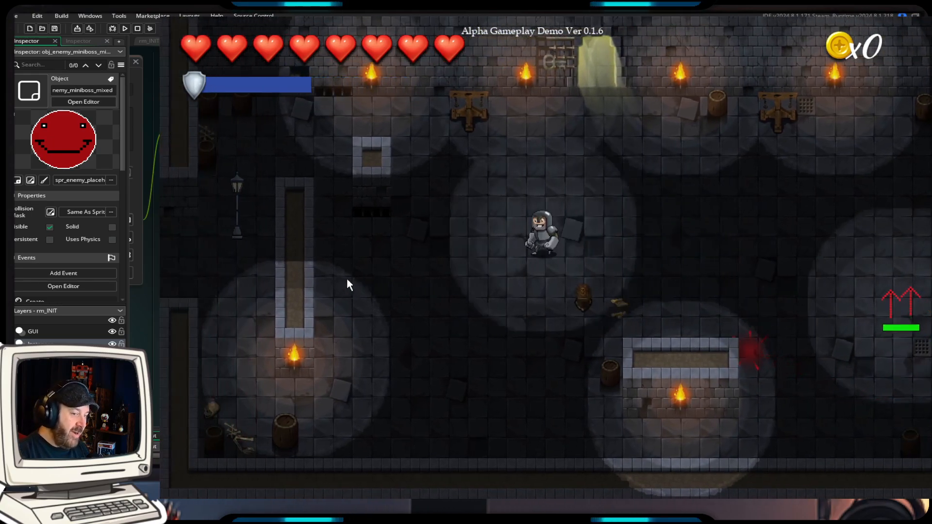
key(d)
key(a)
key(s)
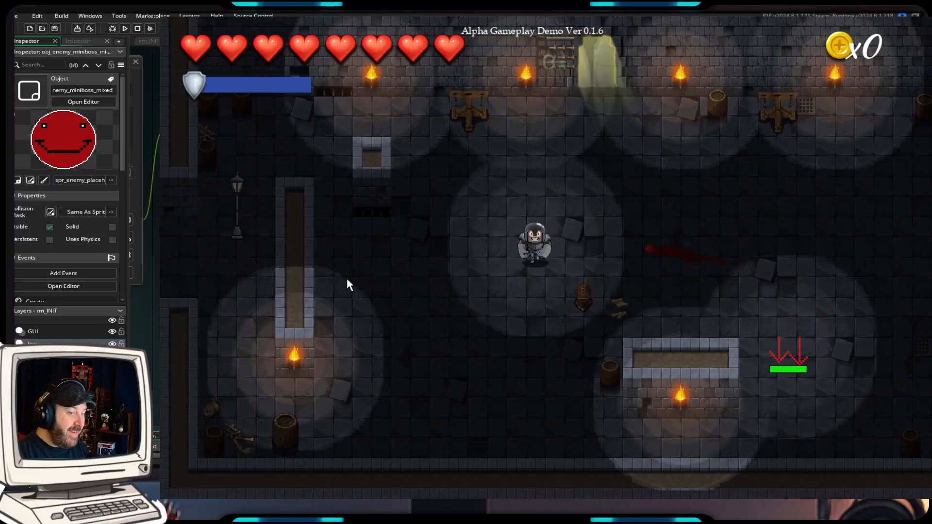
key(a)
key(s)
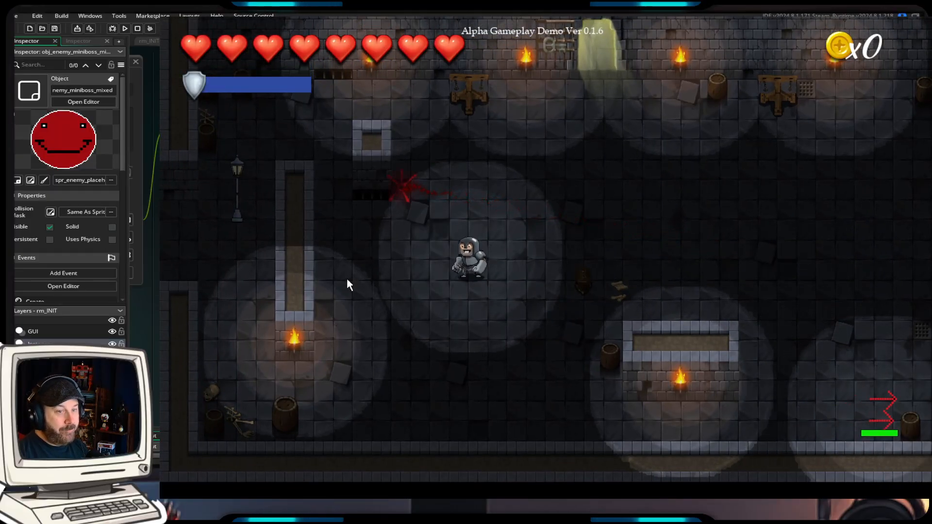
key(w)
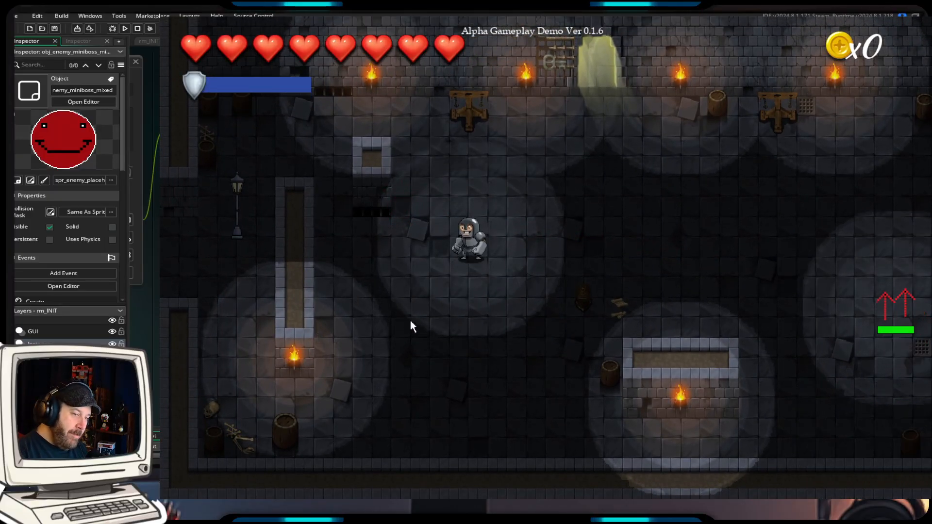
key(d)
key(s)
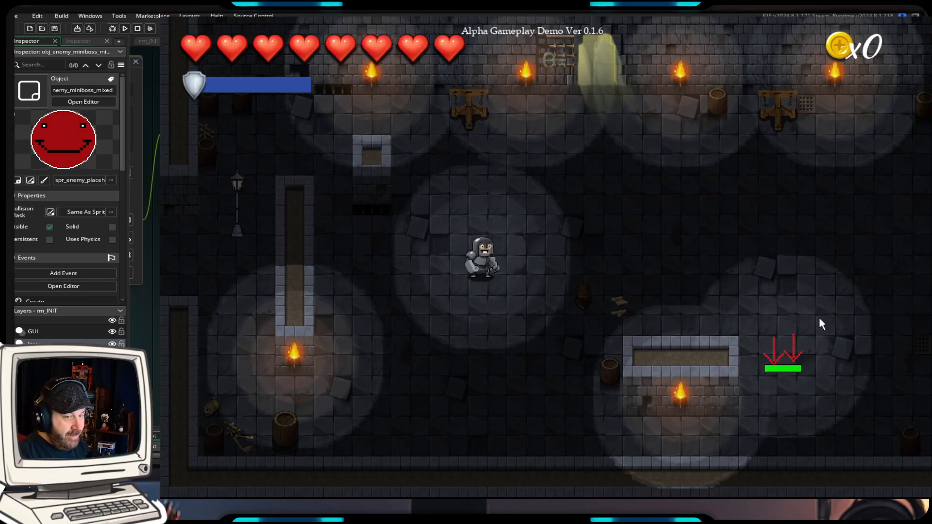
key(a)
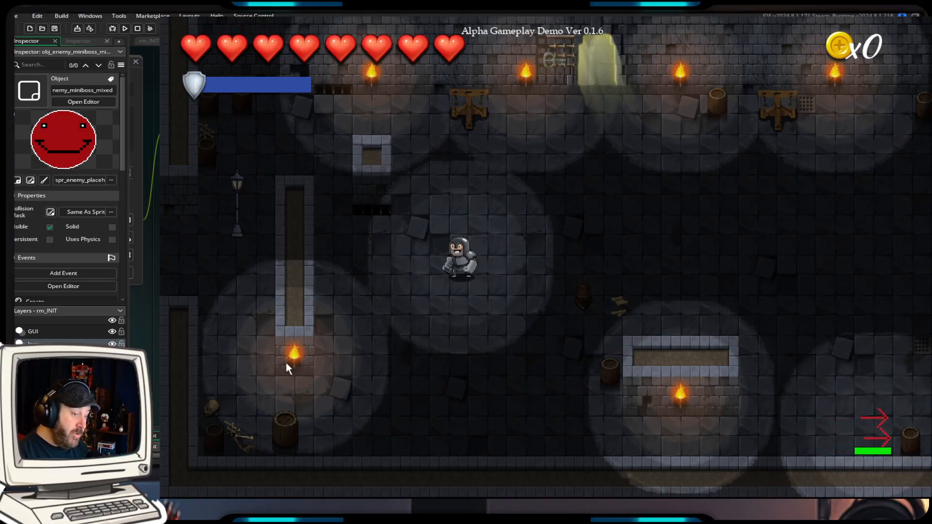
Approach the mini-boss above the walled block and strike it with the sword, retreating between hits
key(d)
key(w)
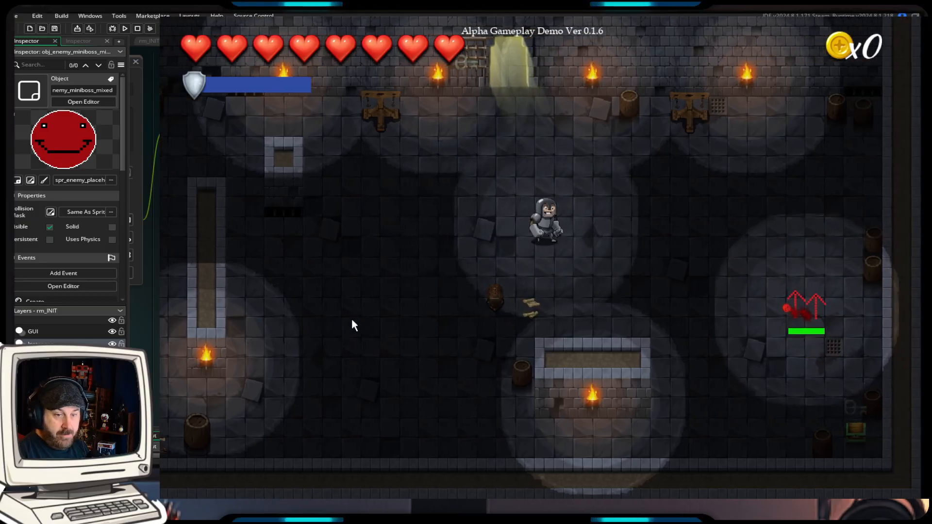
key(d)
key(a)
key(d)
key(space)
key(s)
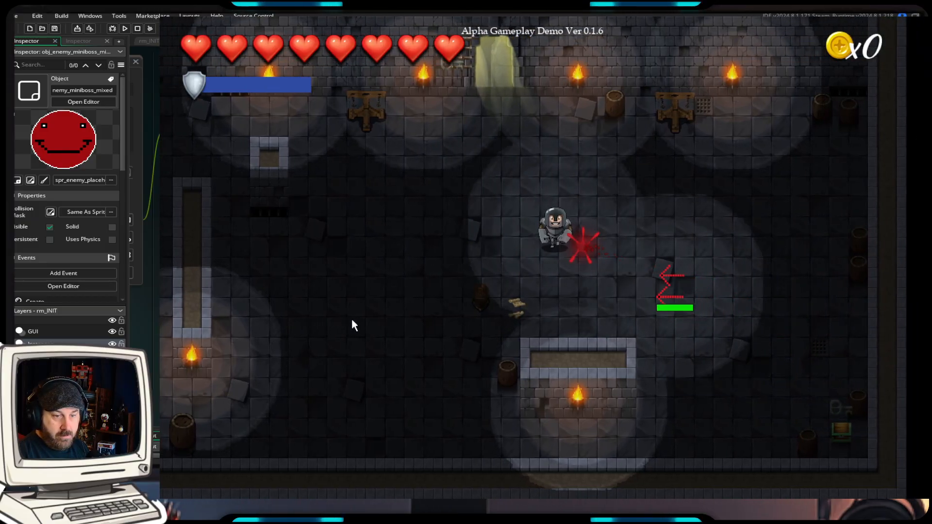
key(a)
key(d)
key(space)
key(a)
key(w)
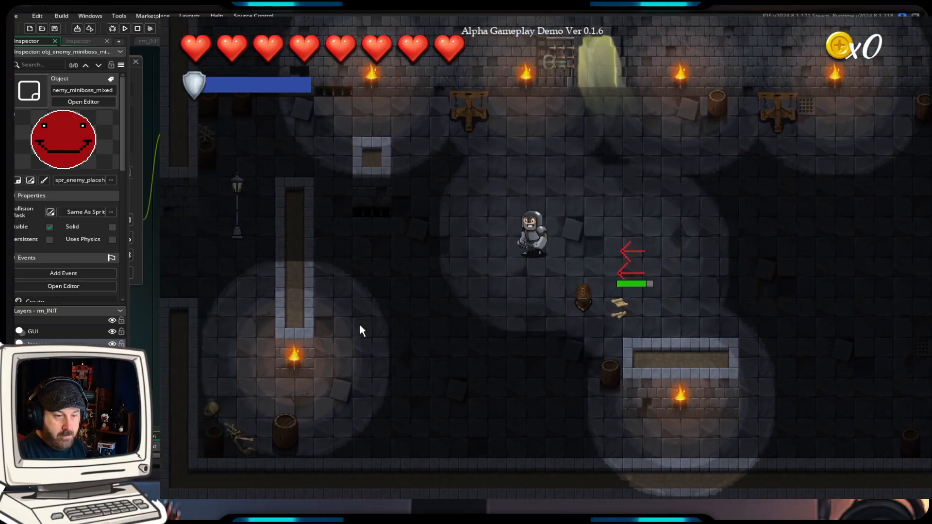
Lure the mini-boss toward the tall wall pillar near the entrance and strike it with the sword
key(s)
key(a)
key(d)
key(space)
key(a)
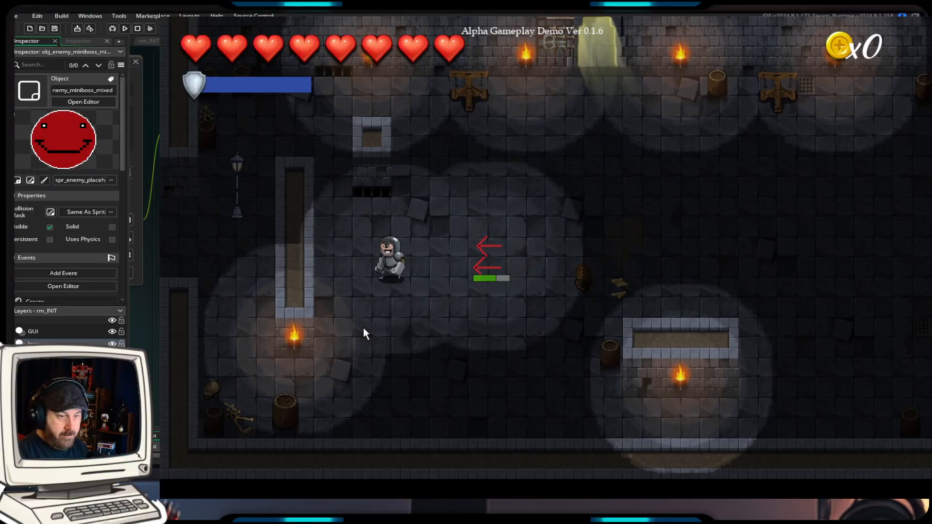
key(d)
key(space)
Circle the knight around the mini-boss through the lower floor and up to the room's east side
key(s)
key(d)
key(w)
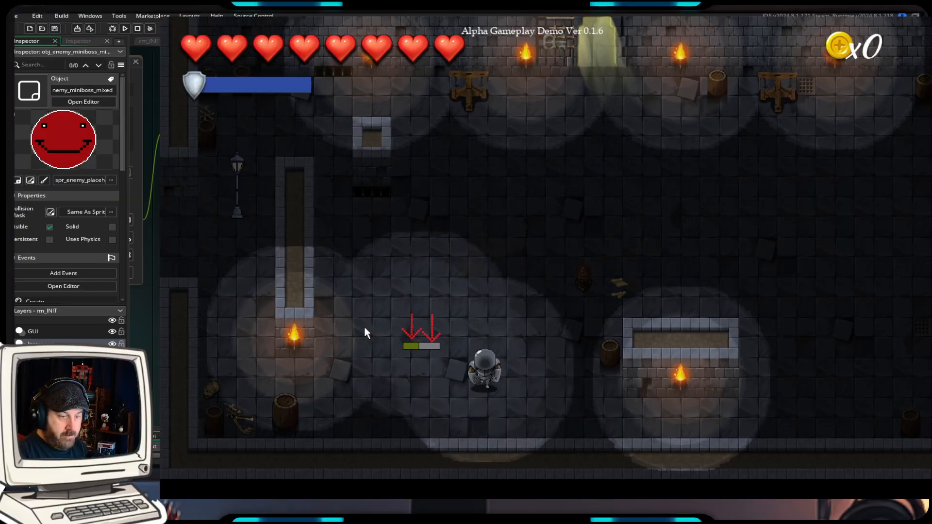
key(d)
key(w)
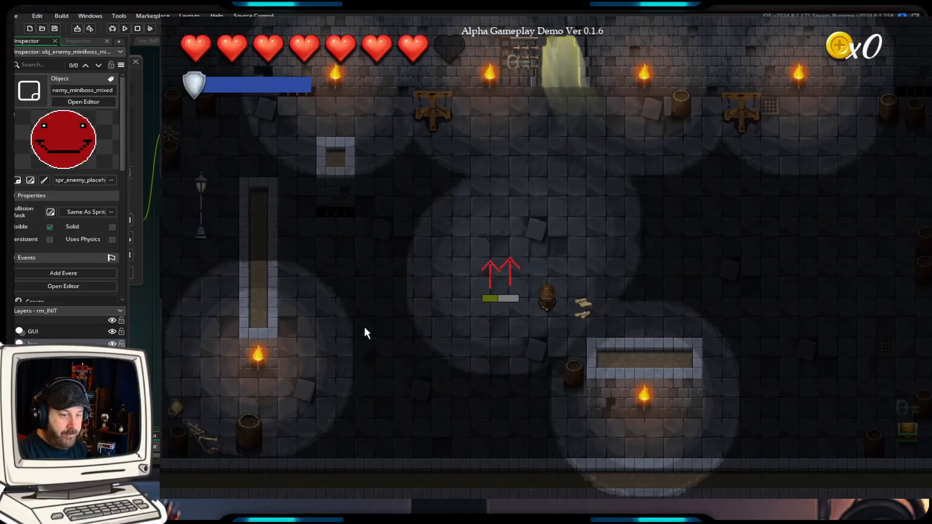
key(d)
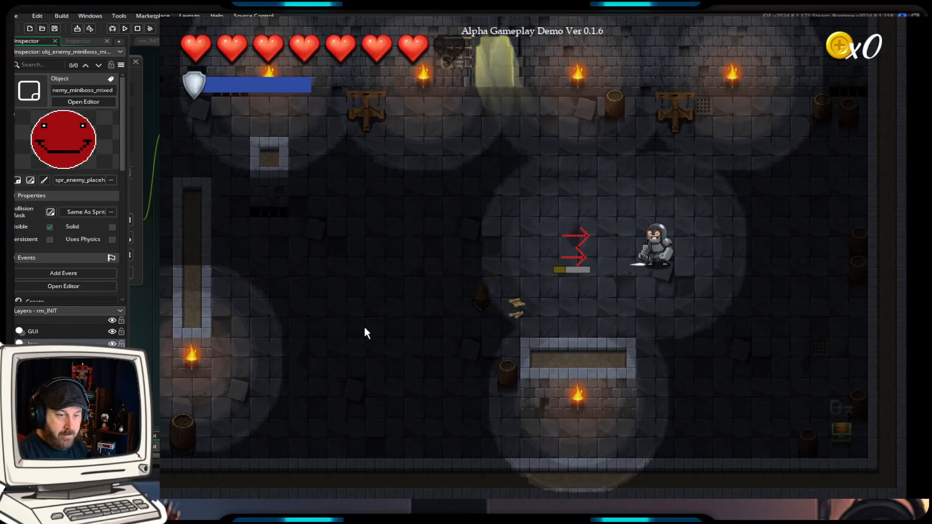
Turn the knight on the mini-boss east of the walled block and swing the sword at it
key(d)
key(s)
key(a)
key(w)
key(space)
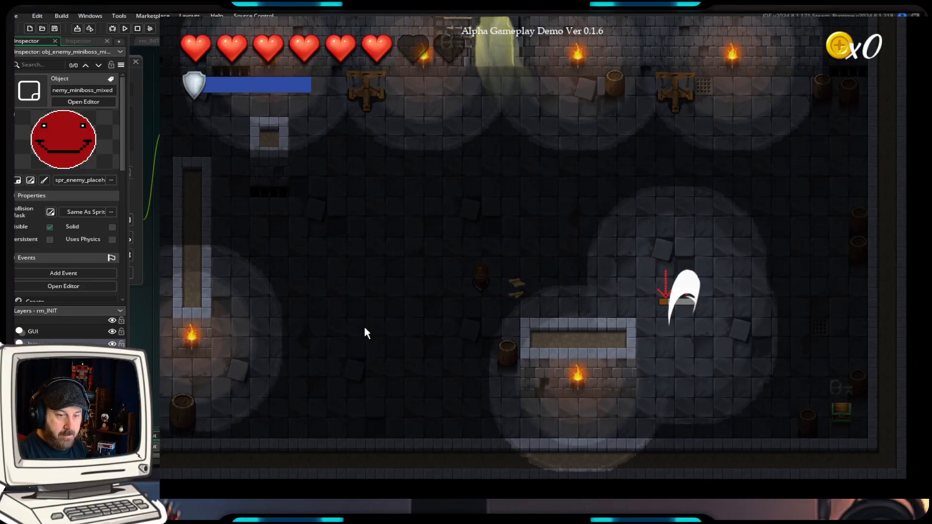
Retreat from the mini-boss toward the wall torches and west to the first ballista
key(s)
key(d)
key(w)
key(a)
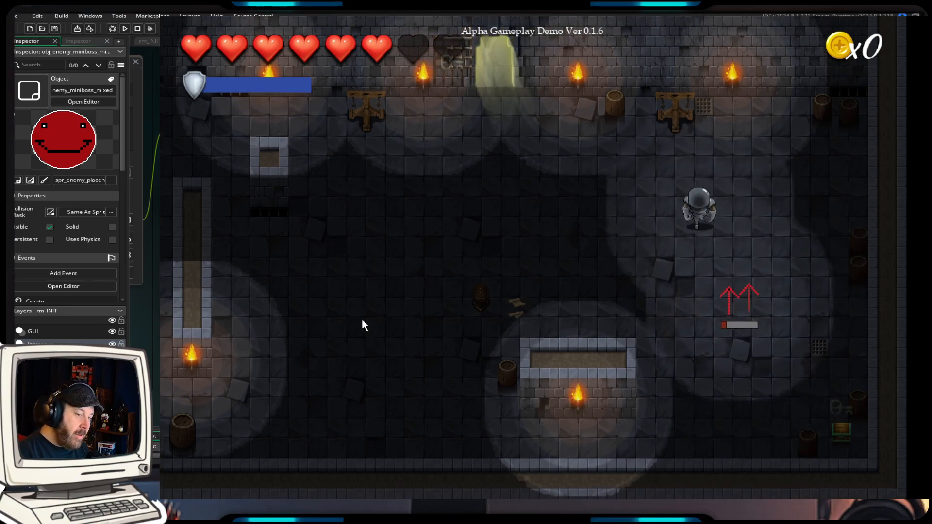
key(a)
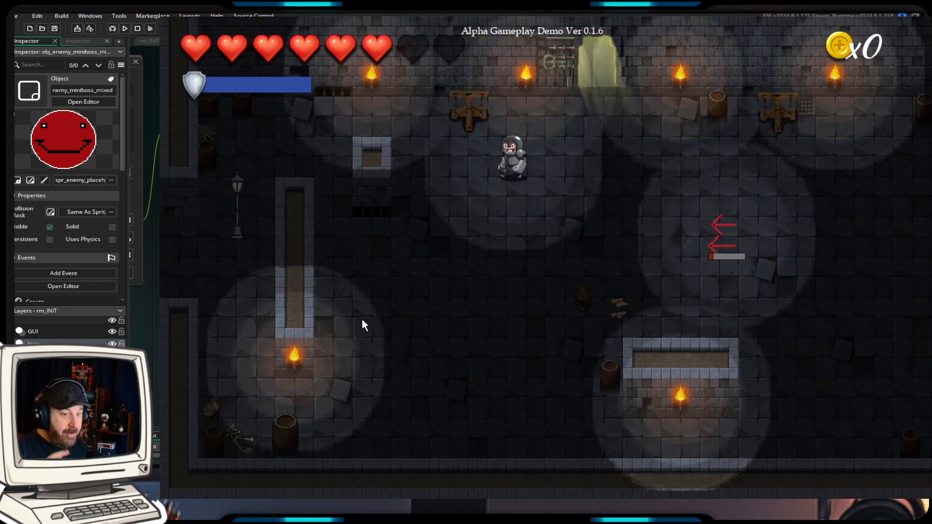
Lead the mini-boss back and forth through the middle of the room, checking how its light overlaps the knight's
key(s)
key(a)
key(s)
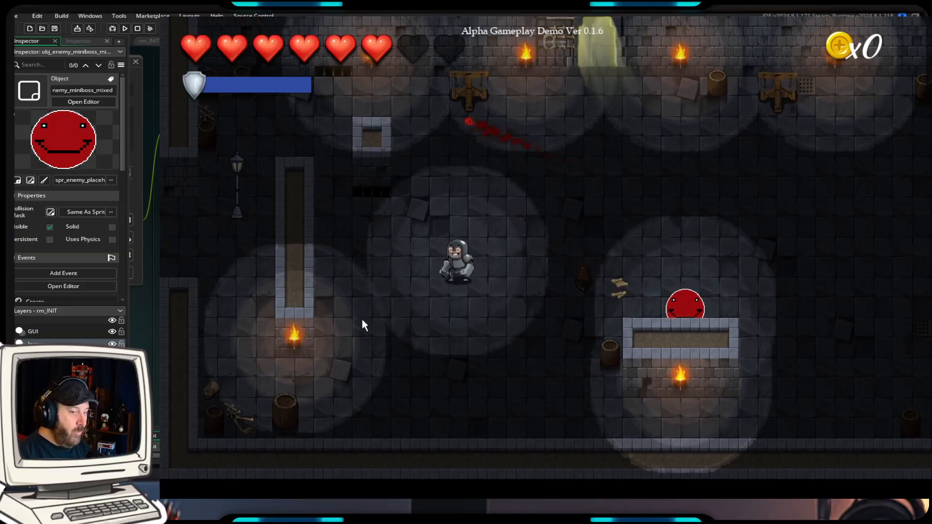
key(d)
key(w)
key(d)
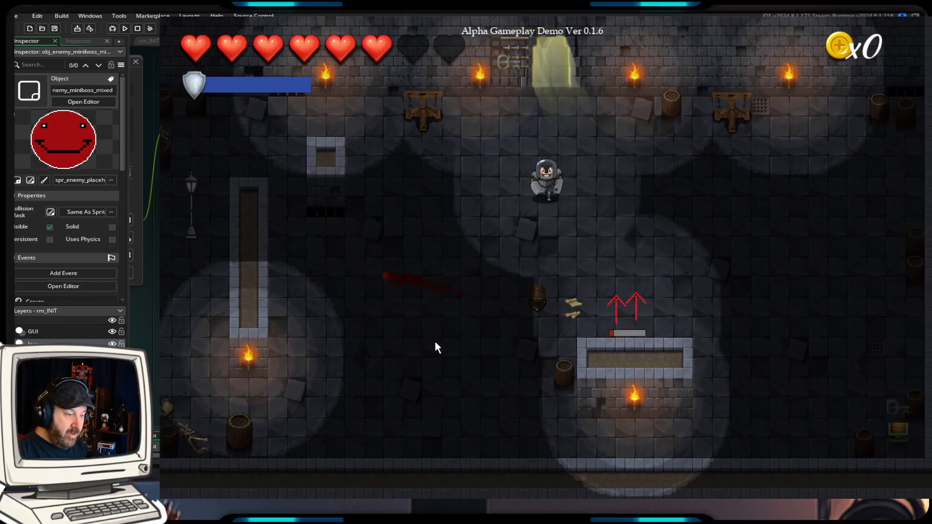
key(a)
key(s)
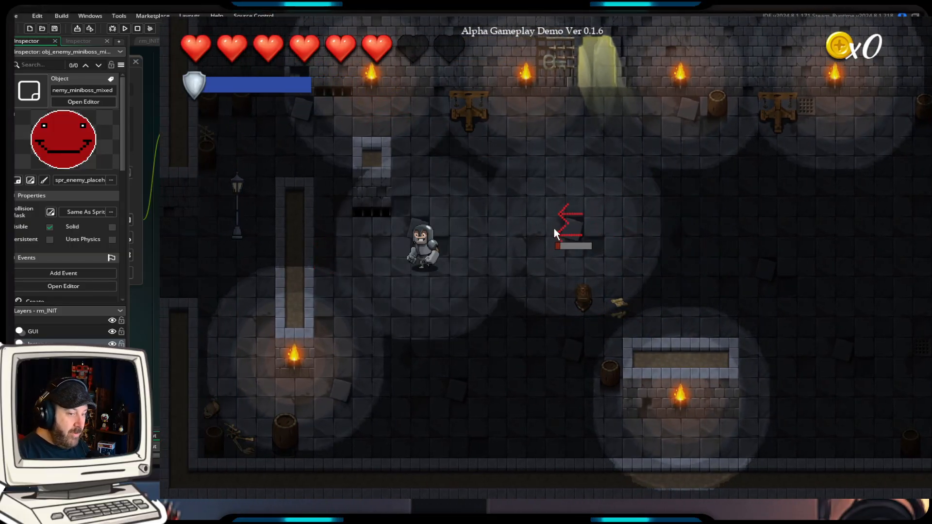
key(d)
key(a)
key(s)
key(d)
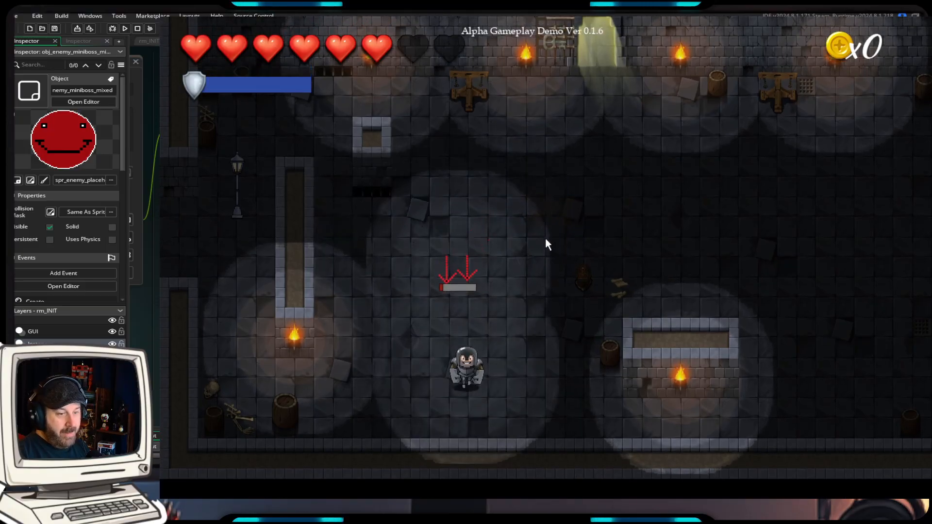
Lead the mini-boss northeast around the clay pot, strike it down and move the knight east of the dropped chests
key(d)
key(w)
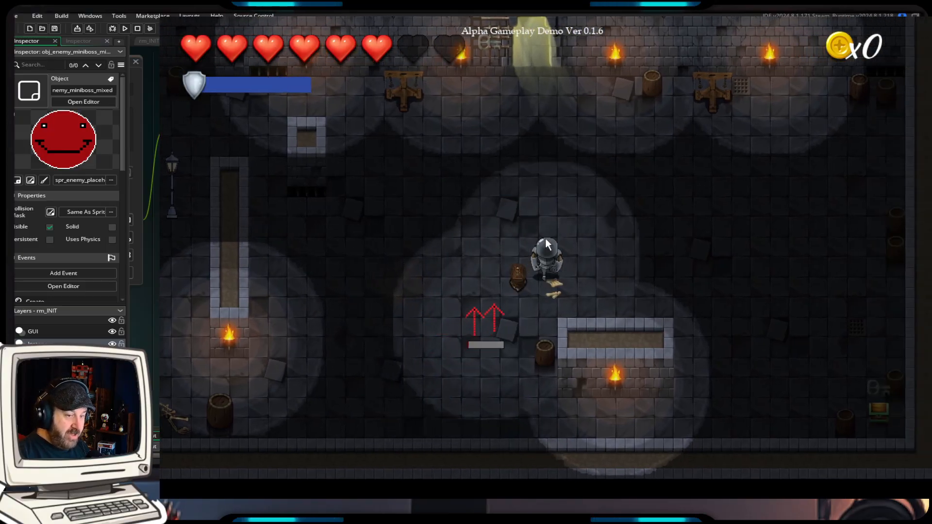
key(d)
key(s)
key(a)
key(d)
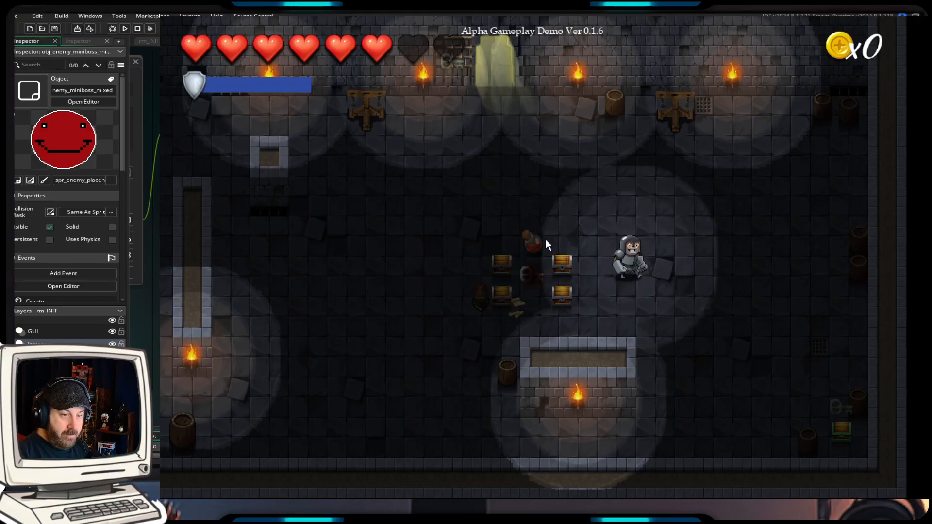
Return the knight to the mini-boss loot and collect the full-restore health potion and the key between the chests
key(a)
key(w)
key(a)
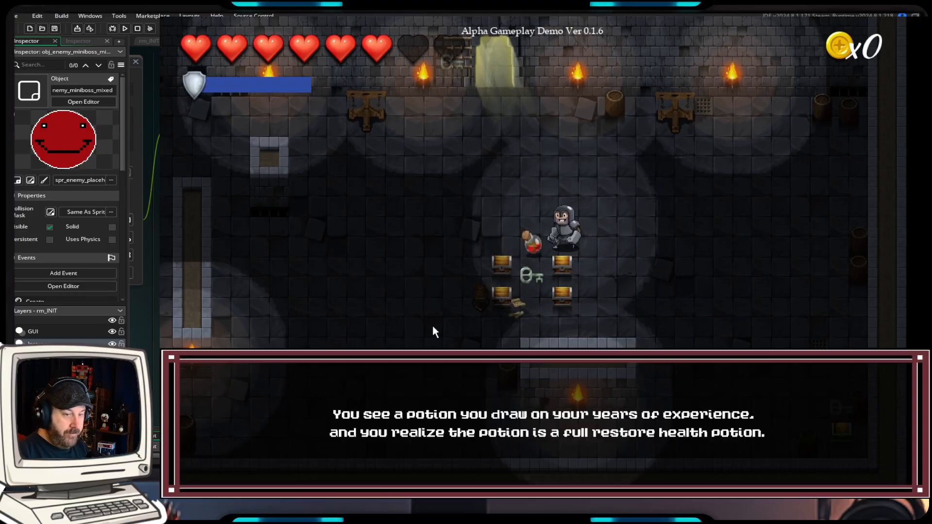
key(s)
key(w)
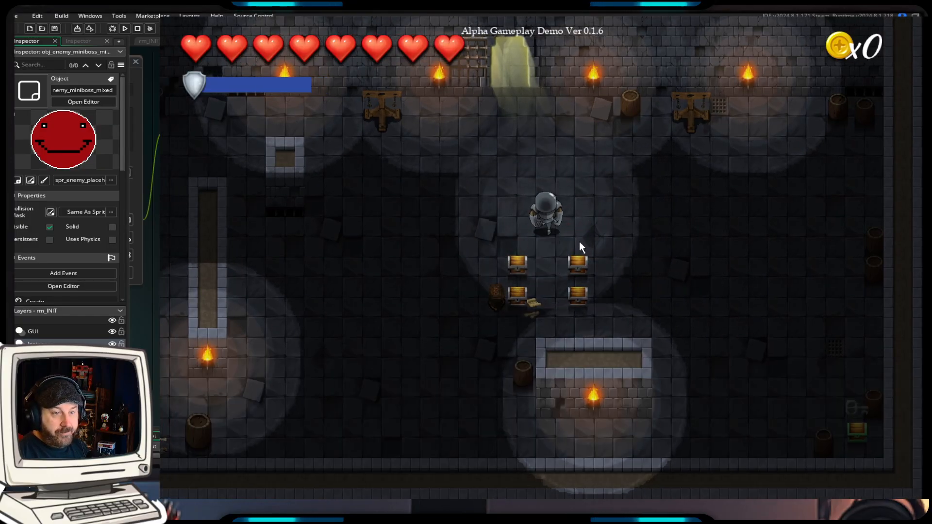
Walk the knight north to the lit doorway in the upper wall and leave the mini-boss room
key(w)
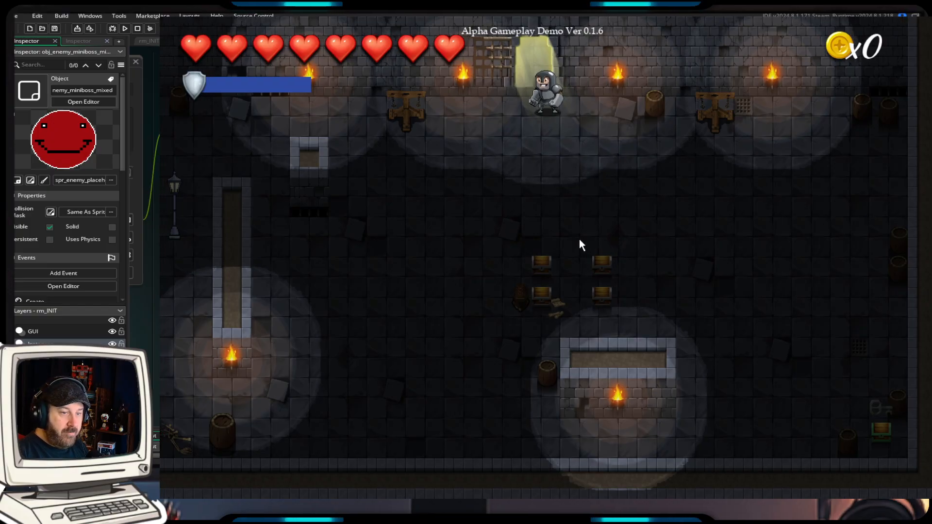
key(a)
key(w)
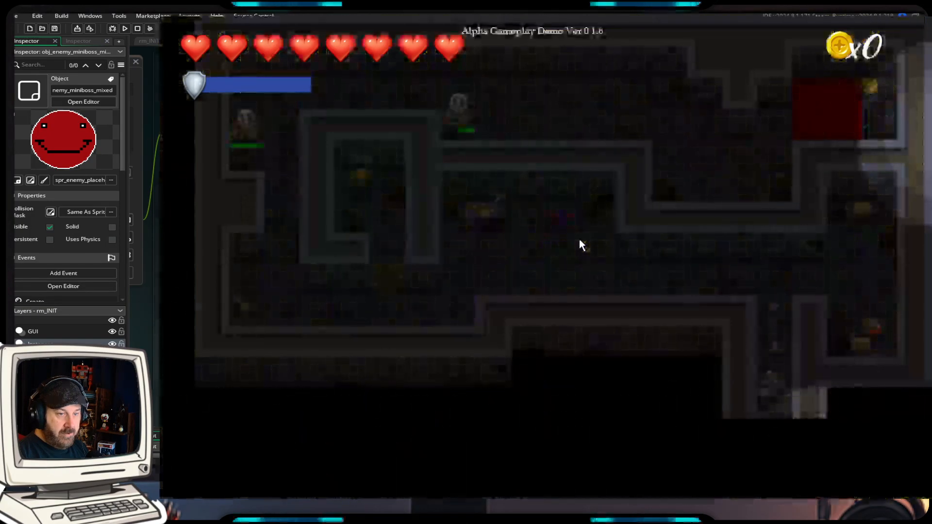
key(w)
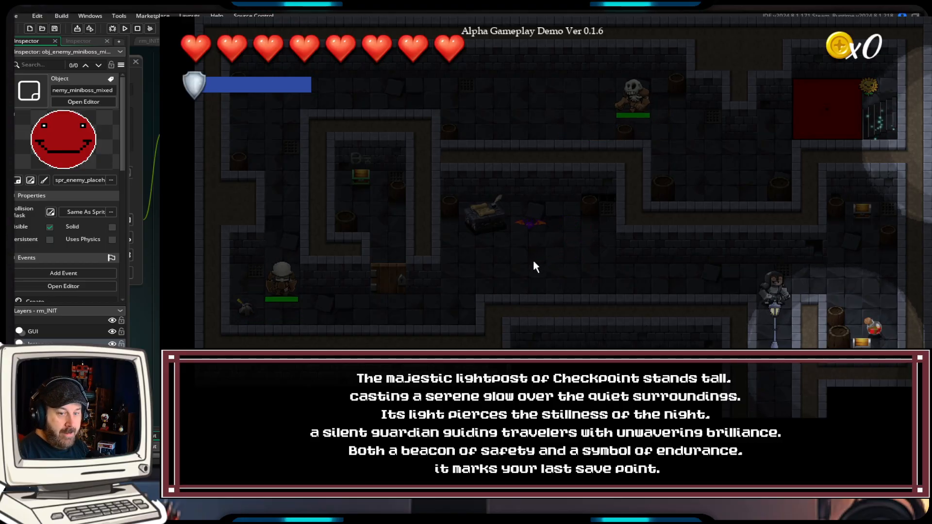
Take the knight from the checkpoint lightpost west along the corridor and read the charred scroll at the desk
key(w)
key(d)
key(a)
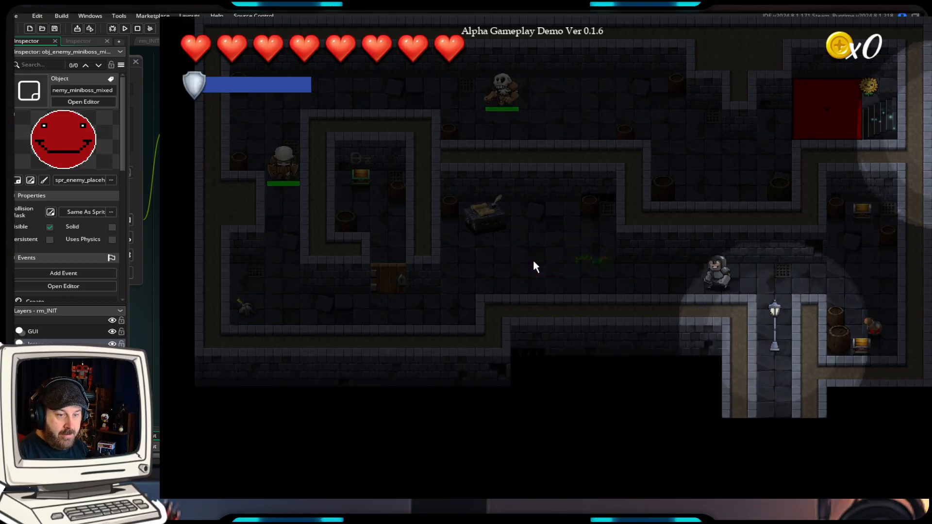
key(a)
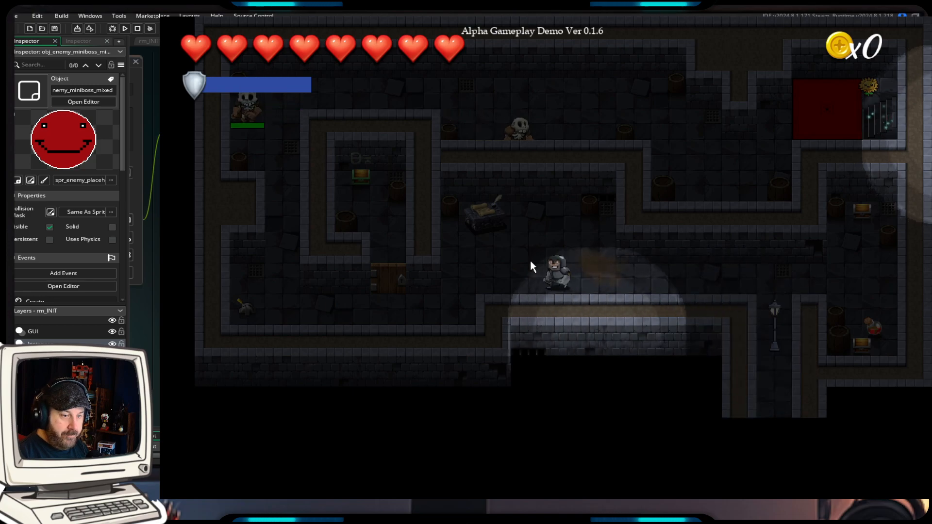
key(w)
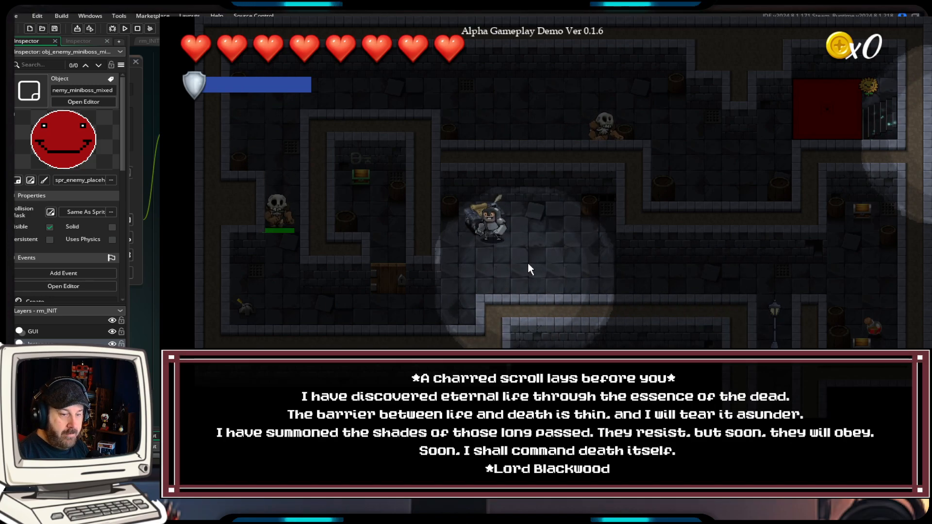
key(s)
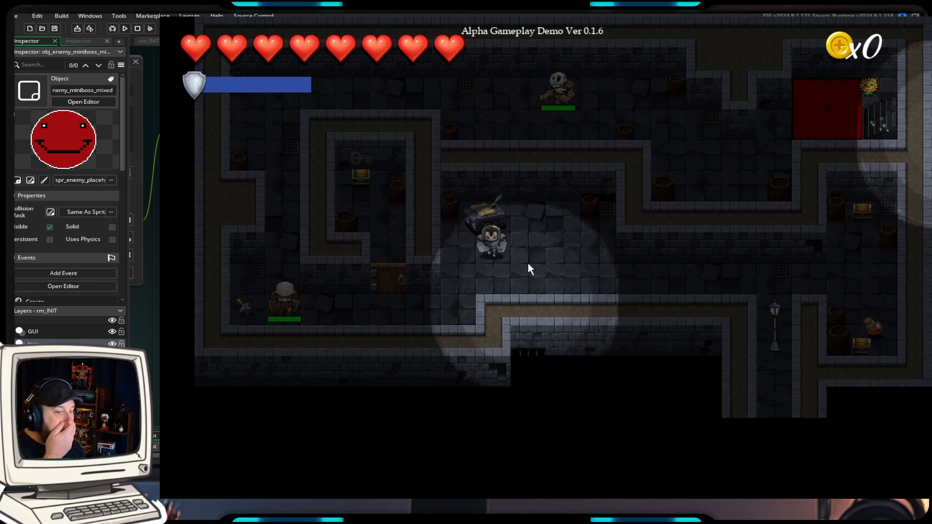
Walk the knight west past the wooden door and defeat the skeleton in the western passage
key(a)
key(a)
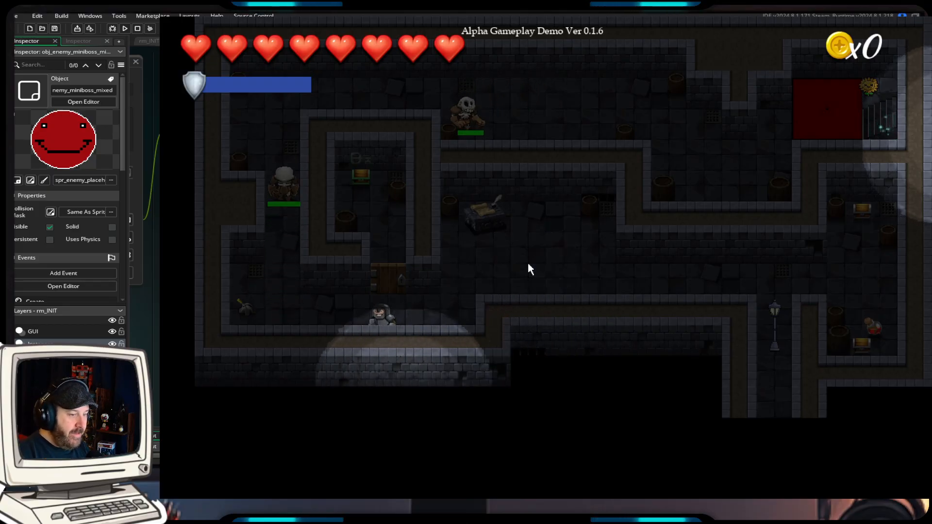
key(w)
key(a)
key(w)
key(d)
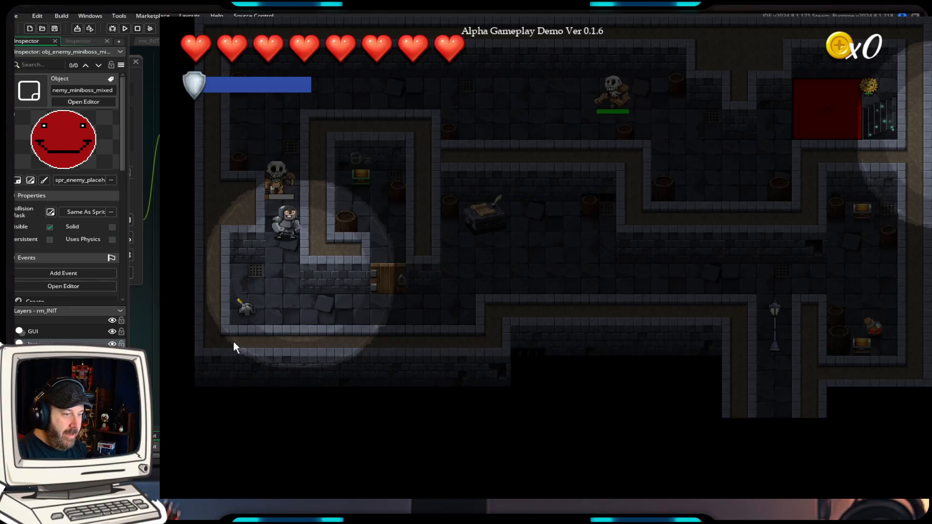
key(s)
key(w)
click(232, 341)
key(w)
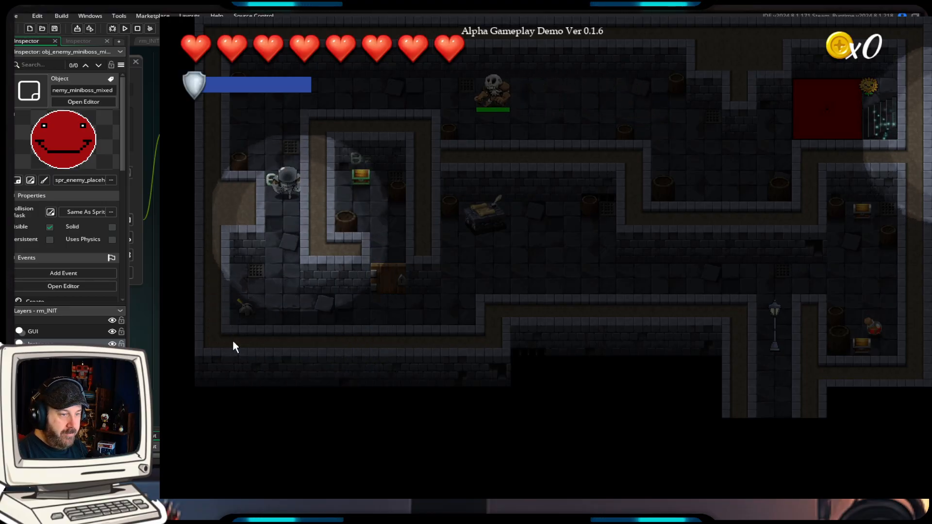
Follow the upper corridor east and defeat the second skeleton beside the barrels
key(d)
key(d)
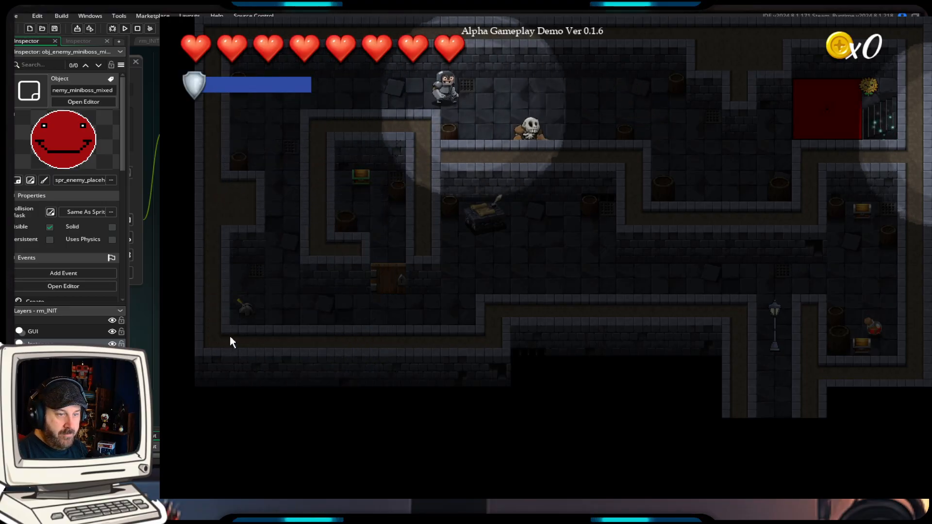
key(s)
click(232, 340)
Take the knight through the red stair trigger to the next floor and collect the coins near the lightpost
key(d)
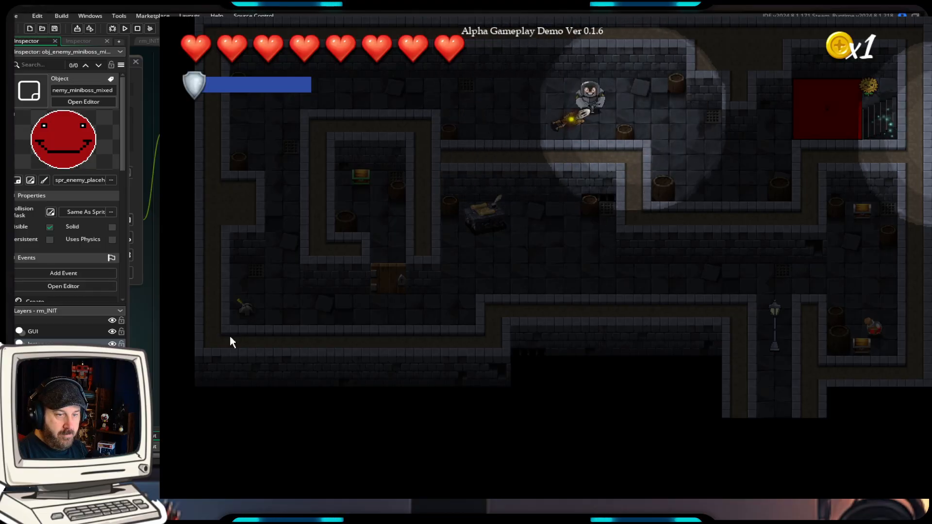
key(d)
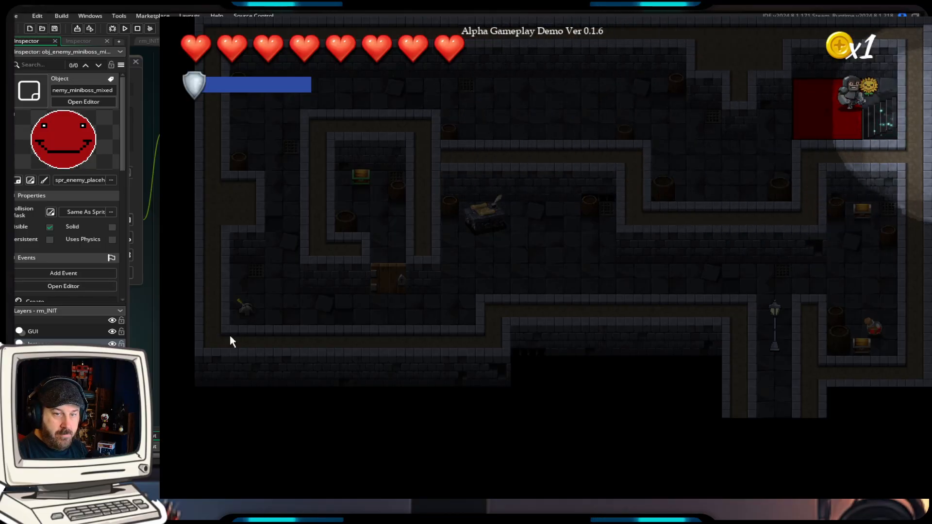
key(d)
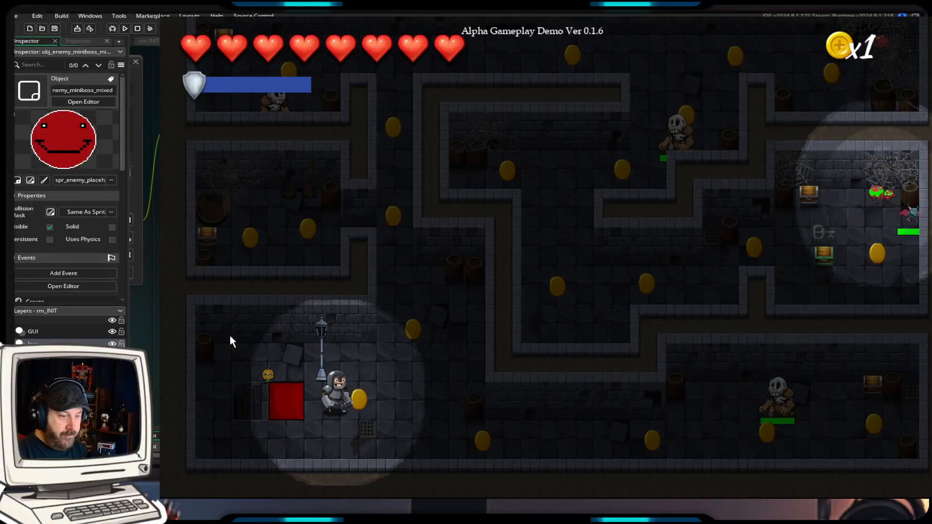
key(w)
key(a)
key(w)
key(w)
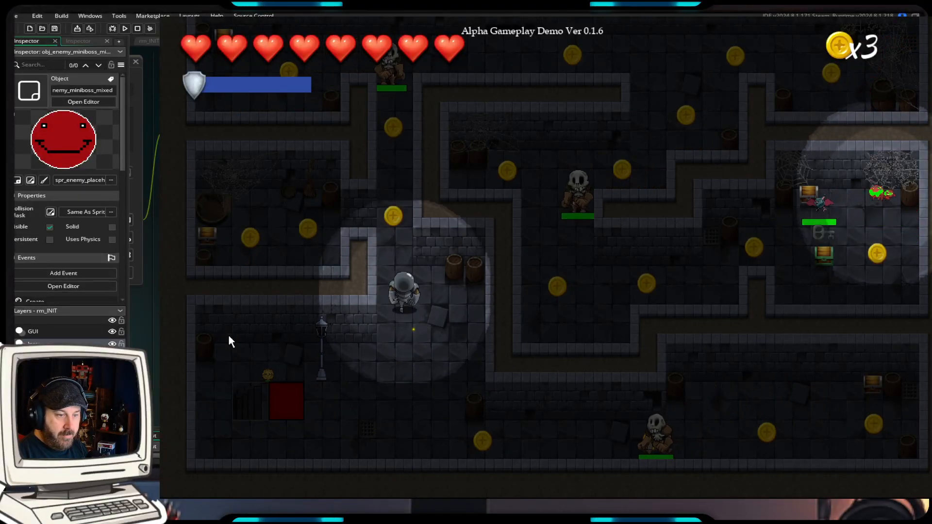
Back the knight toward the lightpost, turn on the skeleton coming down the passage and defeat it
key(s)
key(a)
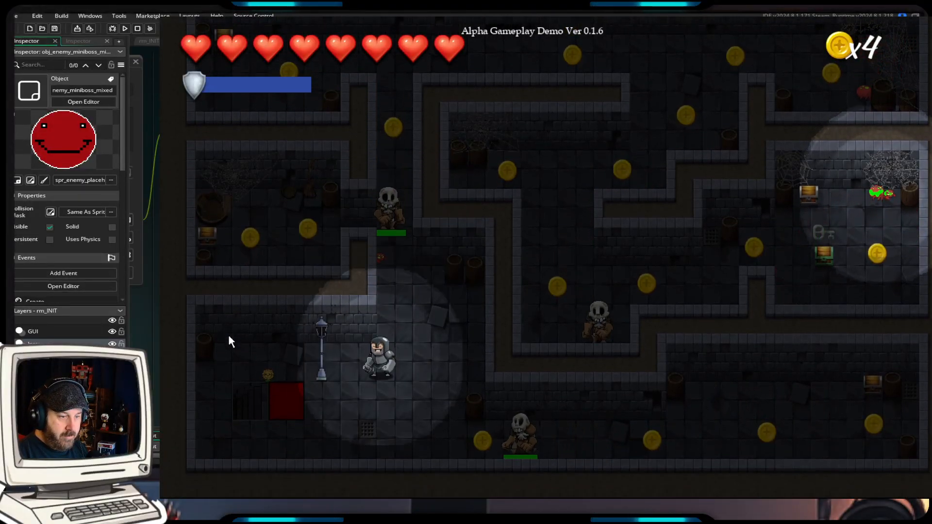
key(d)
key(w)
key(space)
key(space)
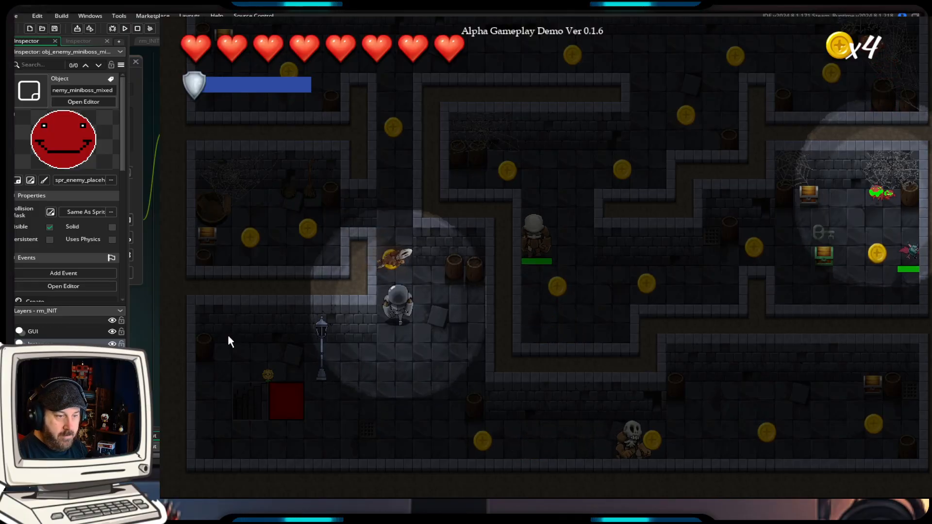
Guide the knight north and east through the corridors, collecting coins up to the opening into the middle passage
key(w)
key(d)
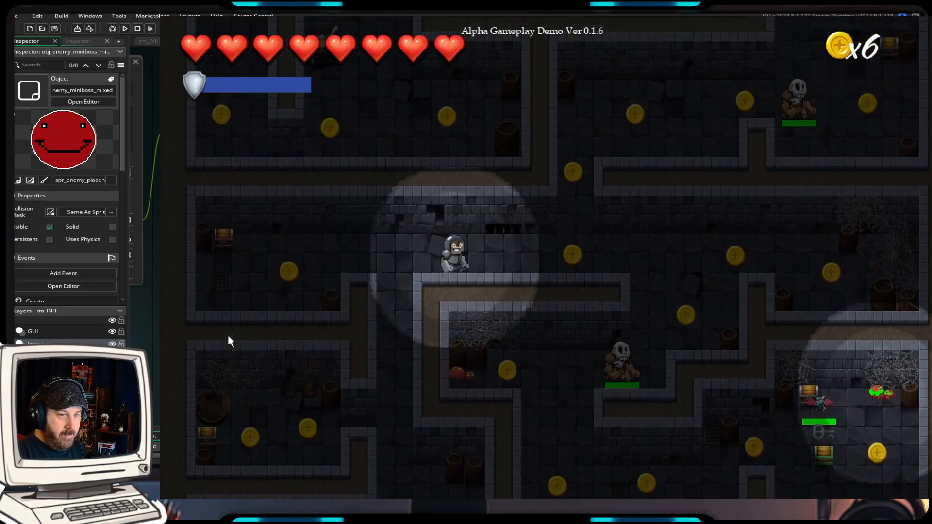
key(w)
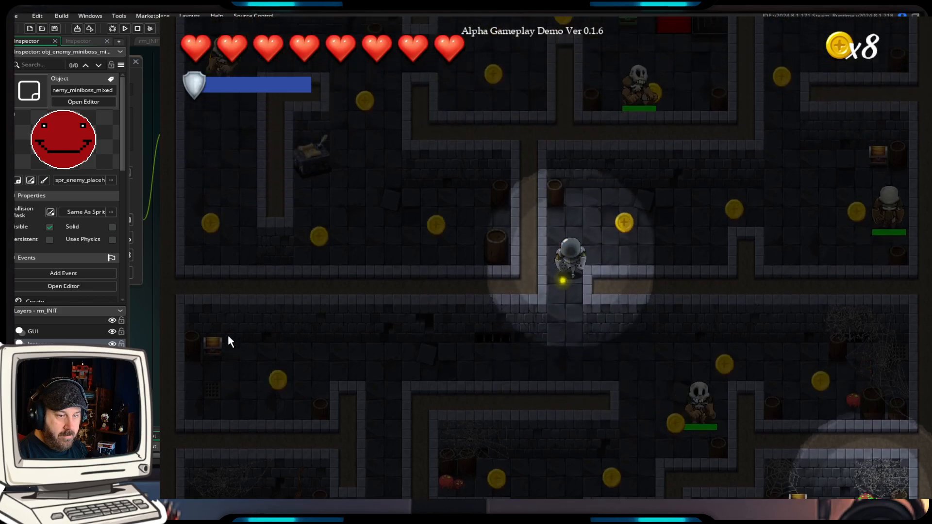
Run the knight east through the middle passage, swing the sword at the skeleton there and enter the narrow north opening
key(d)
key(space)
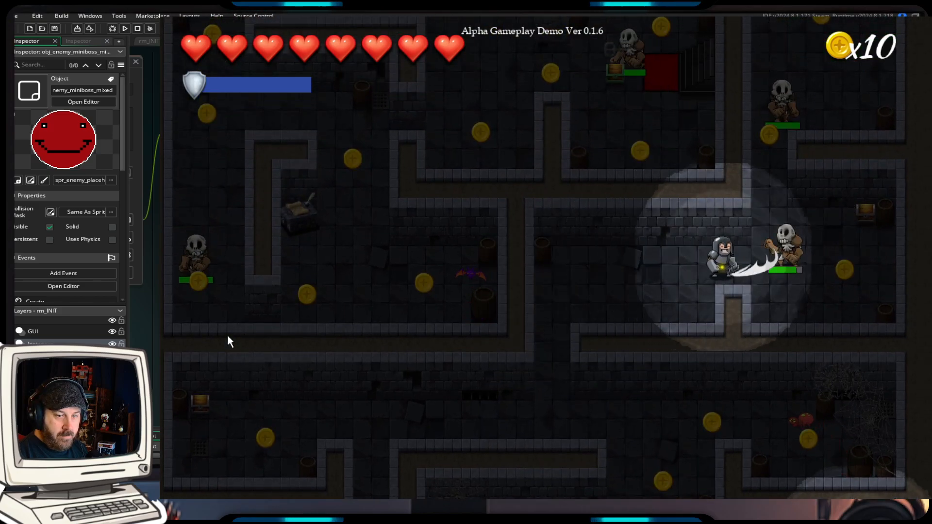
key(d)
key(w)
key(w)
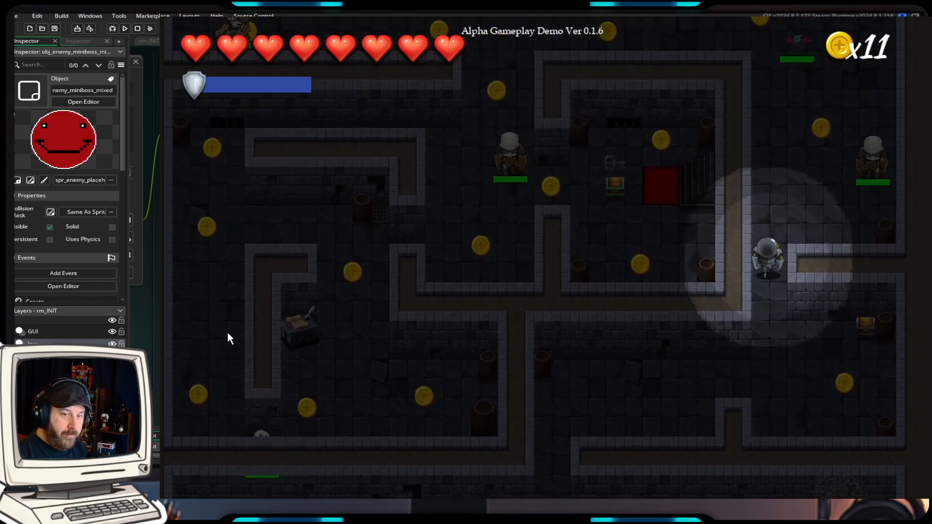
Draw the next skeleton back south through the narrow opening and strike it down
key(s)
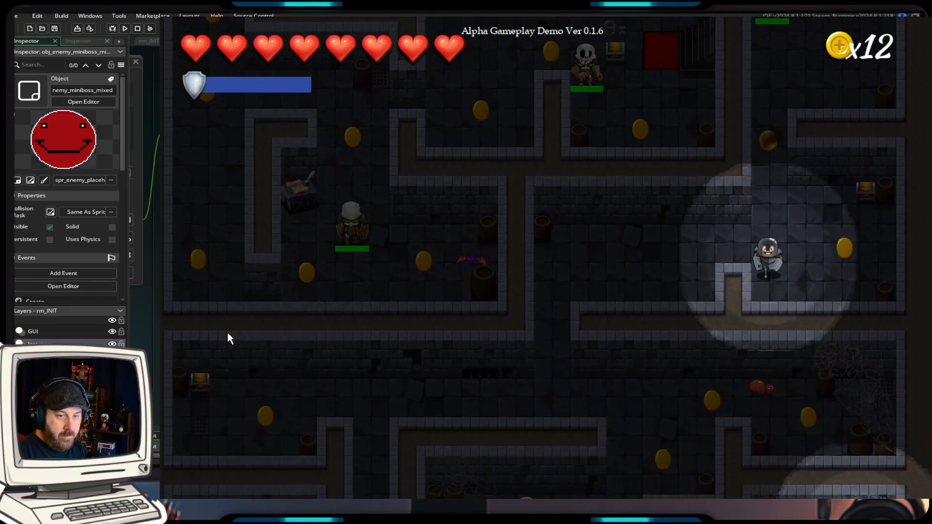
key(w)
key(space)
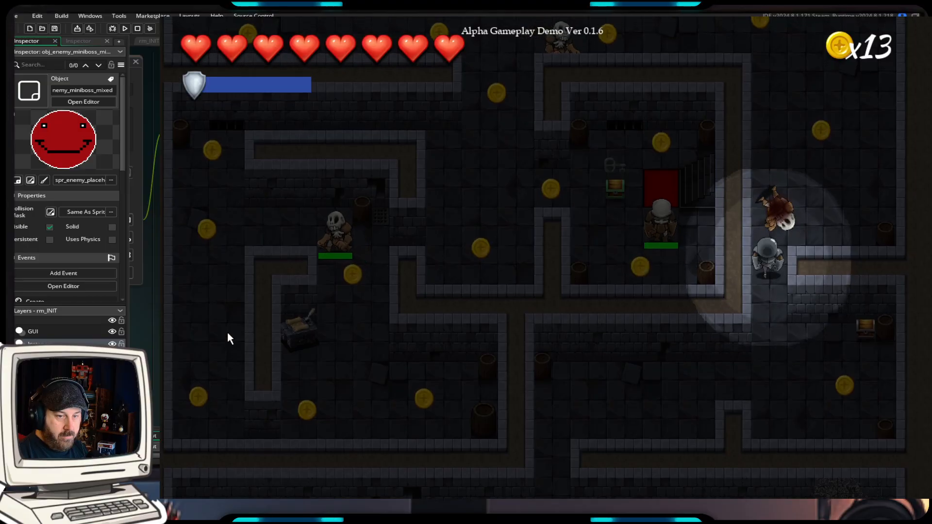
Lead the knight north along the room's east side past the skeleton, collecting the coins on the way
key(w)
key(s)
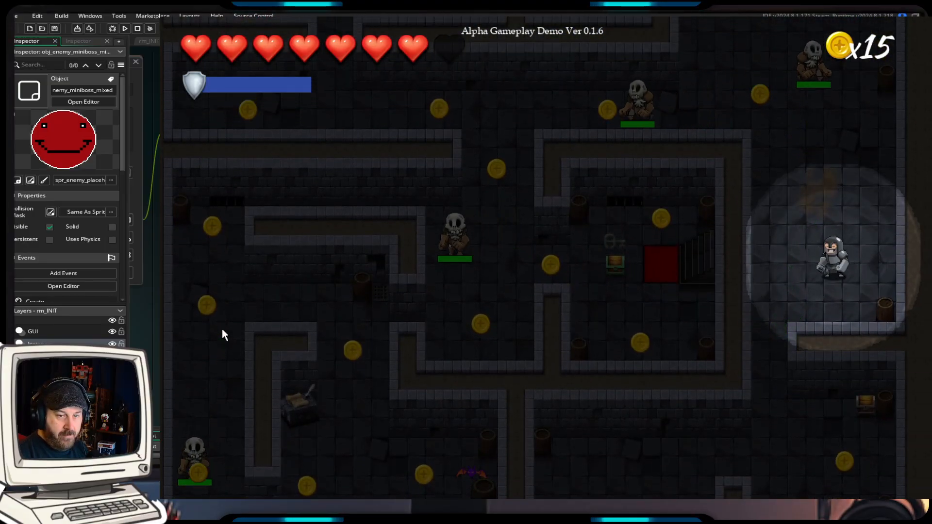
key(w)
key(a)
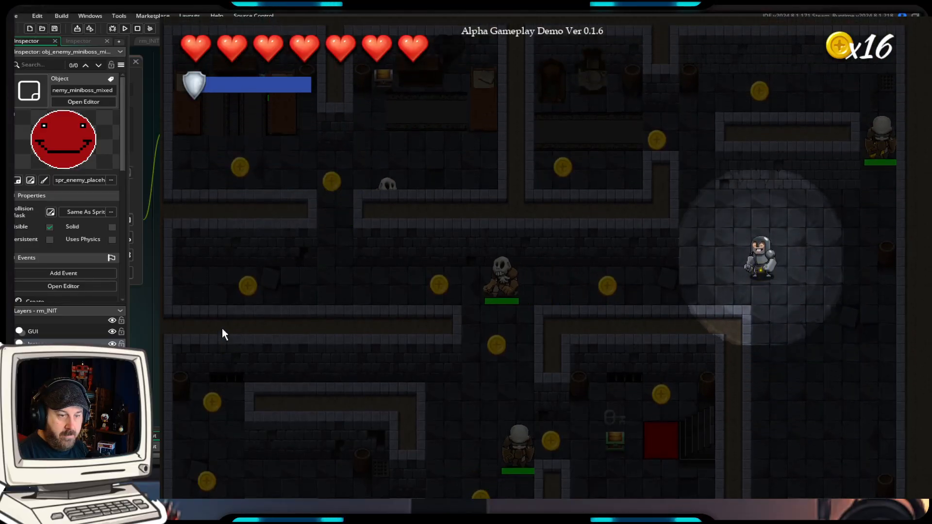
Collect the coin at the east end of the long west corridor and return to the junction
key(a)
key(s)
key(d)
key(w)
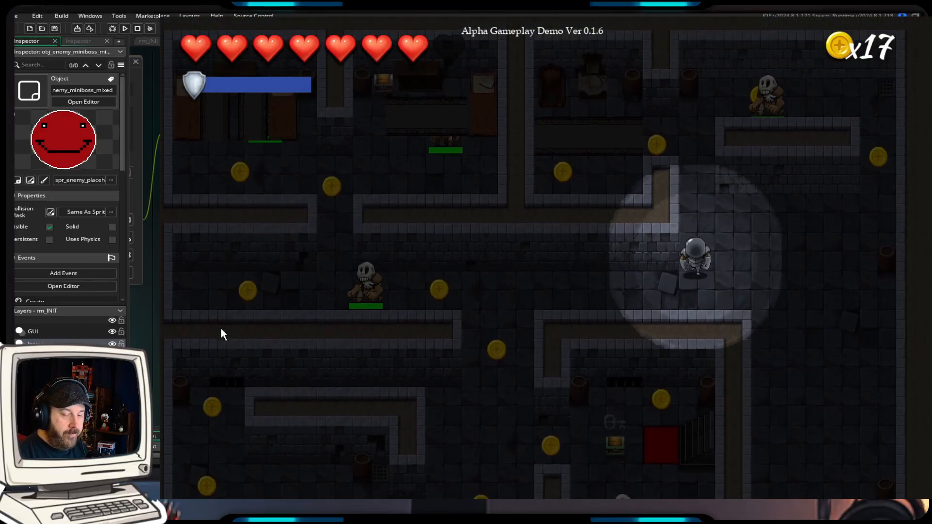
Circle the knight around the open junction and bring it below the short freestanding wall to the northeast
key(d)
key(s)
key(a)
key(w)
Scout the gap beside the furnished room and draw its skeleton south toward the junction
key(w)
key(d)
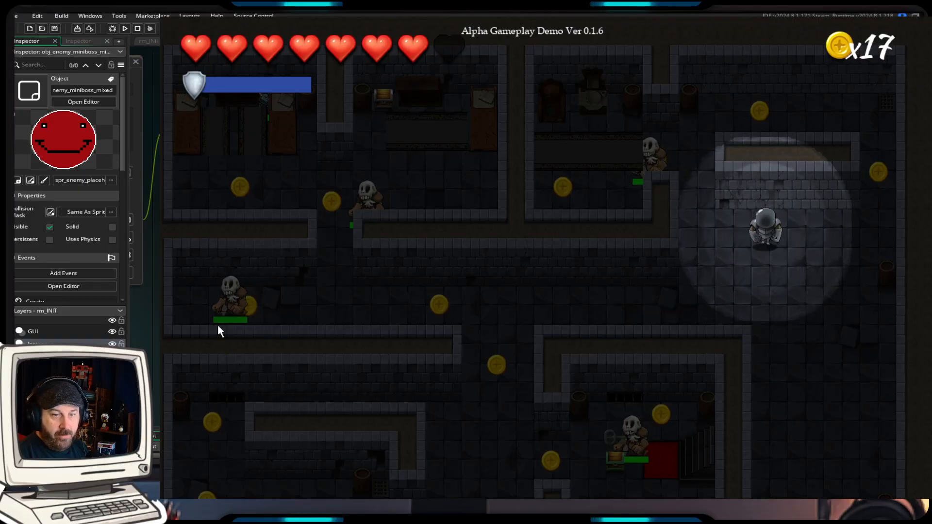
key(a)
key(a)
key(w)
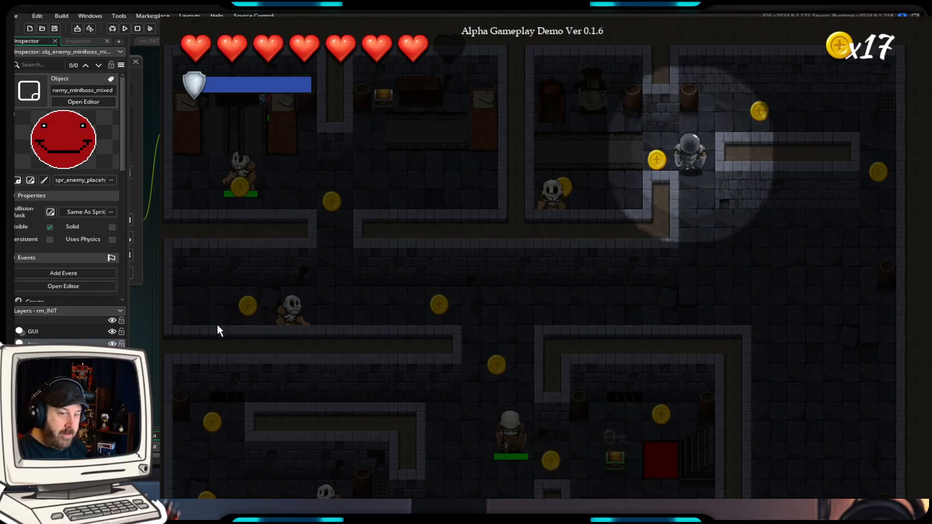
key(s)
key(s)
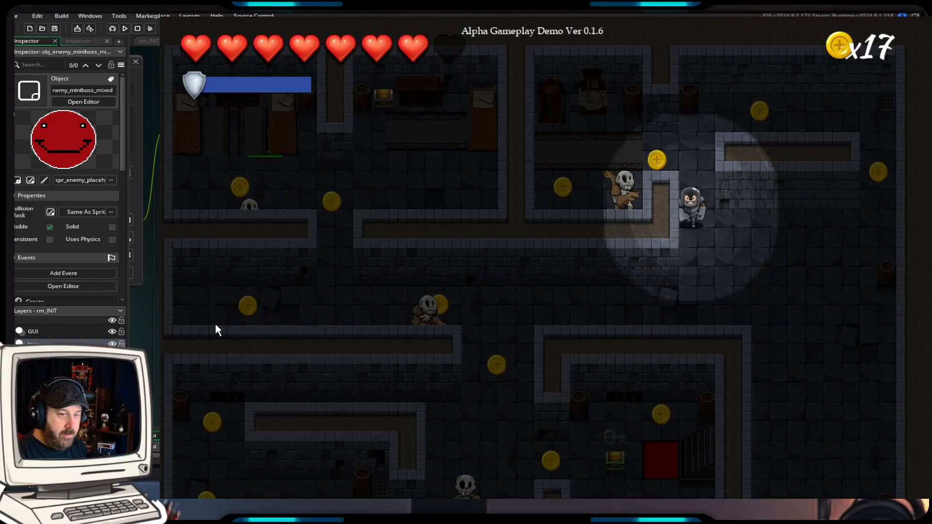
key(s)
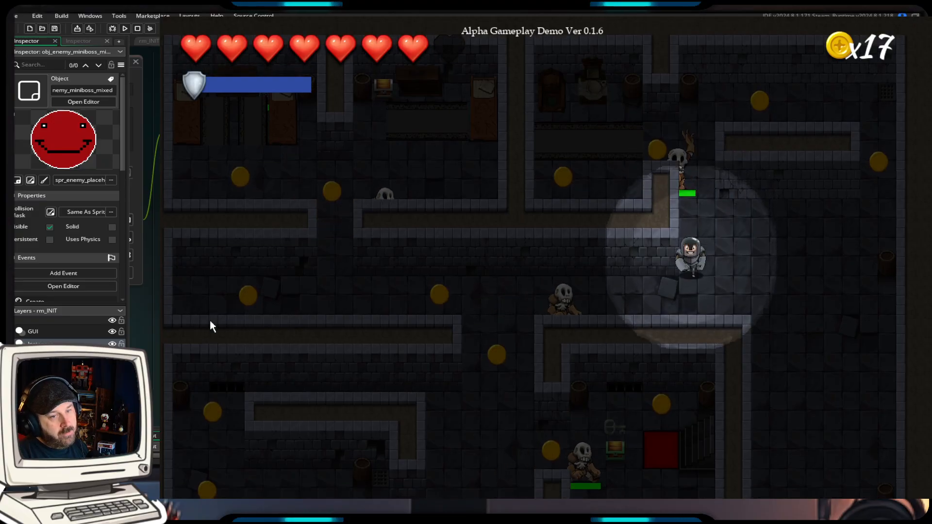
Turn the knight back beneath the short freestanding wall and strike the skeleton following from the gap
key(d)
key(w)
key(a)
click(208, 319)
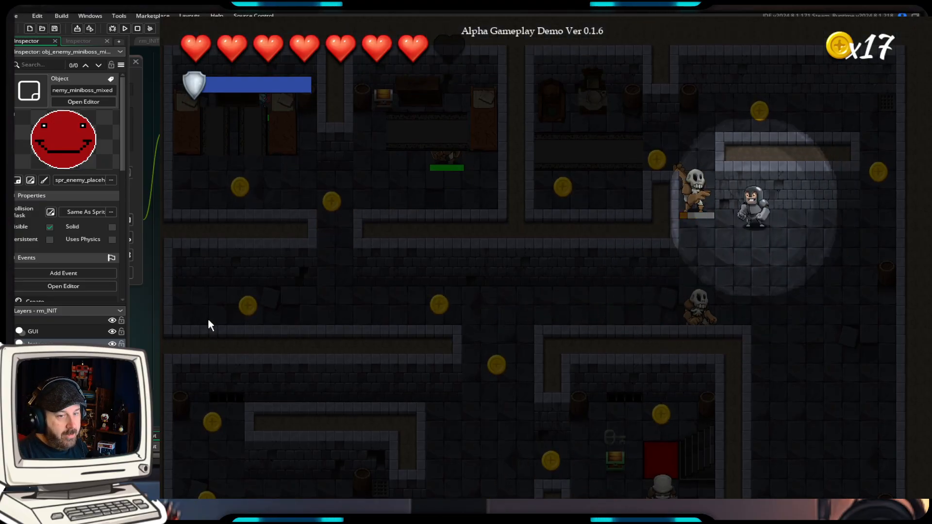
Lead the skeleton into the east corridor and bring the knight back to the gap beside the furnished room
key(s)
key(d)
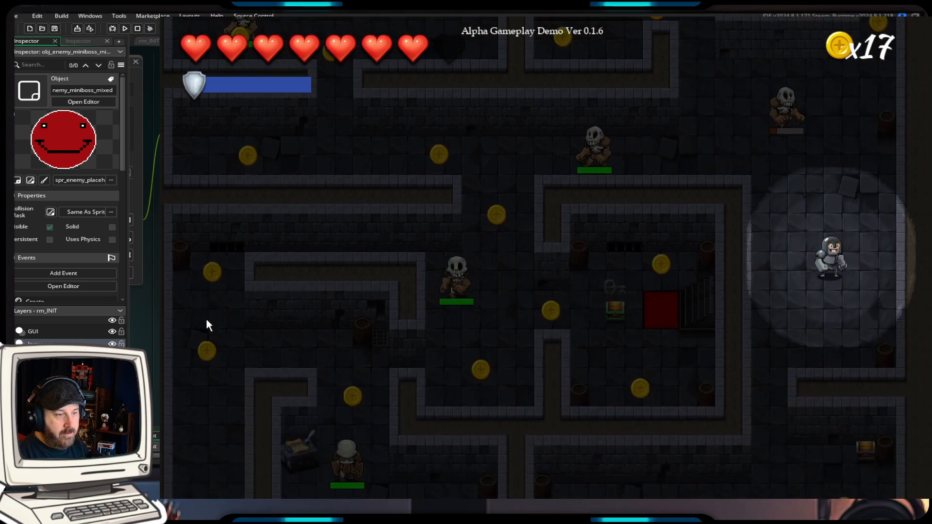
key(w)
key(a)
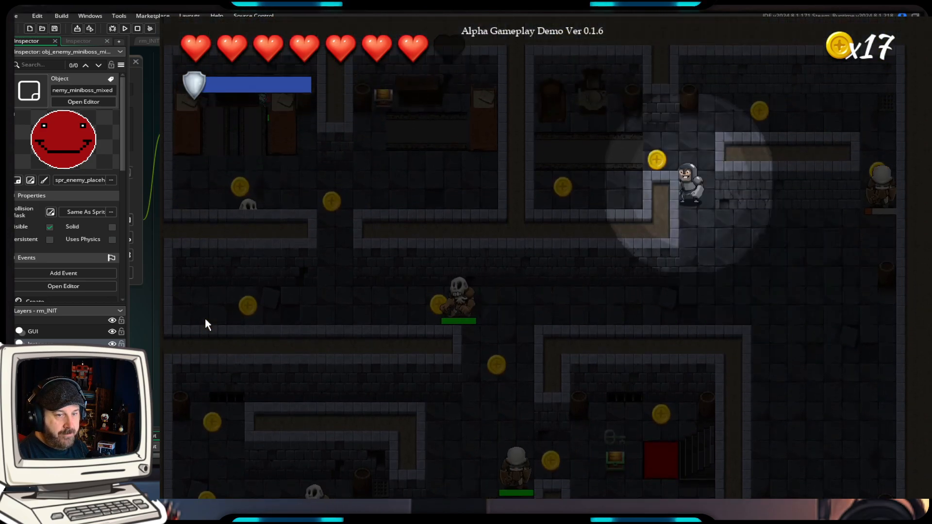
Circle the knight between the gap and the short freestanding wall to keep the skeleton chasing
key(s)
key(d)
key(a)
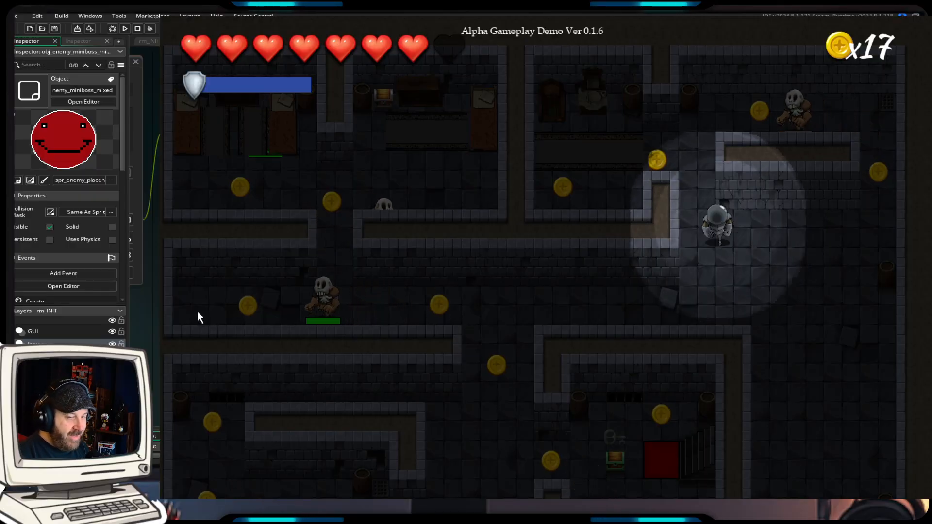
key(w)
key(a)
key(d)
key(s)
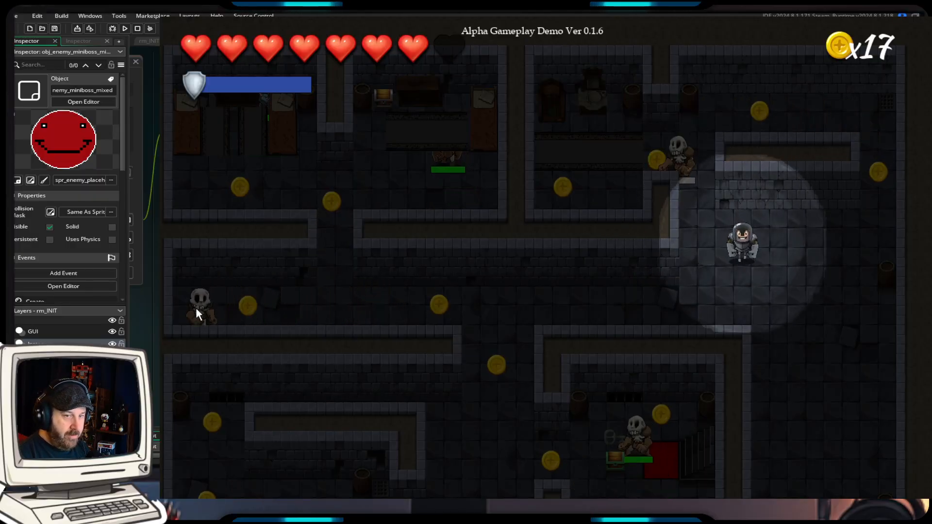
Collect the coin in the furnished room's doorway and pull back south to the junction
key(a)
key(w)
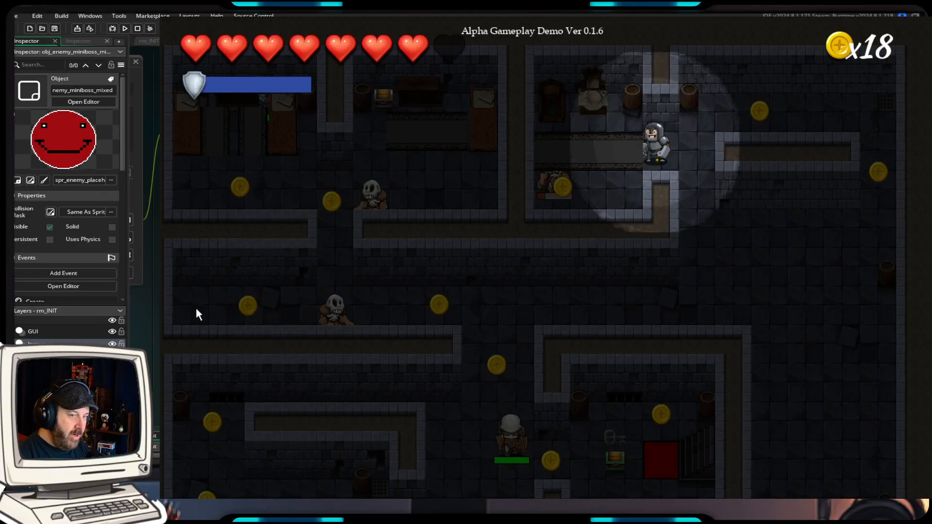
key(d)
key(s)
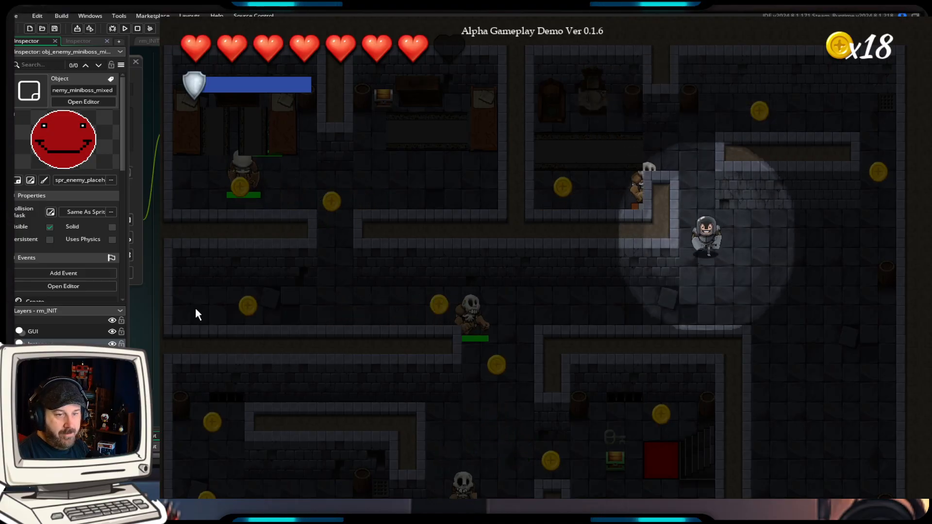
Defeat the pursuing skeleton below the short freestanding wall and collect the coin it drops
key(d)
key(w)
key(a)
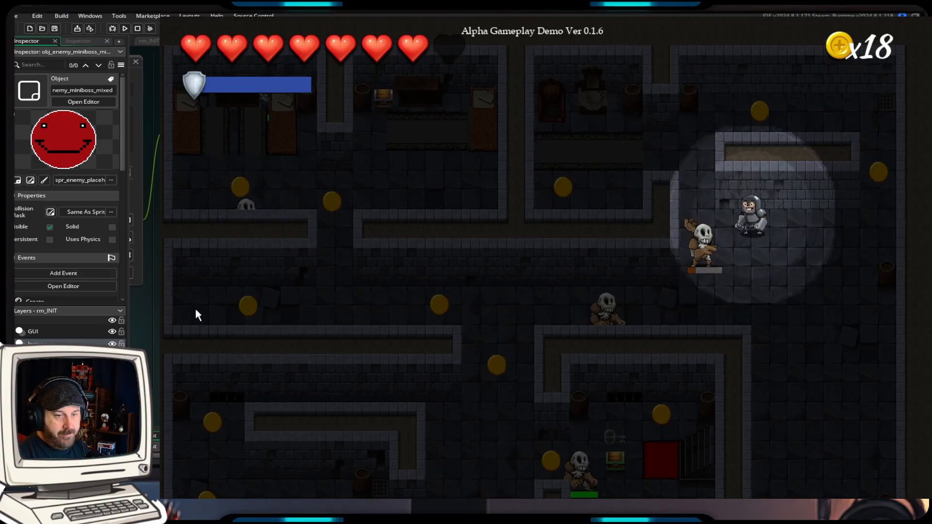
key(d)
key(s)
key(a)
Walk the knight into the furnished room and up against the table and chair along its north wall
key(a)
key(w)
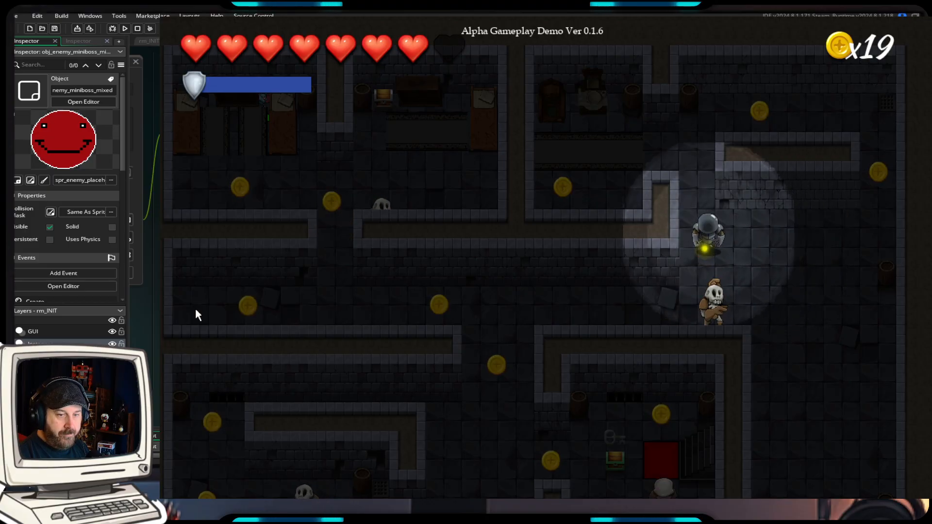
key(w)
key(a)
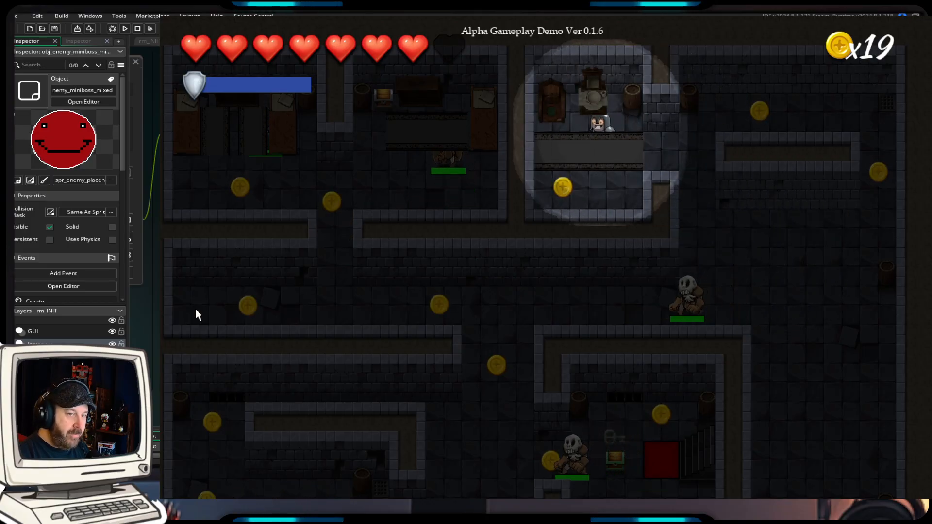
key(s)
key(a)
key(w)
key(d)
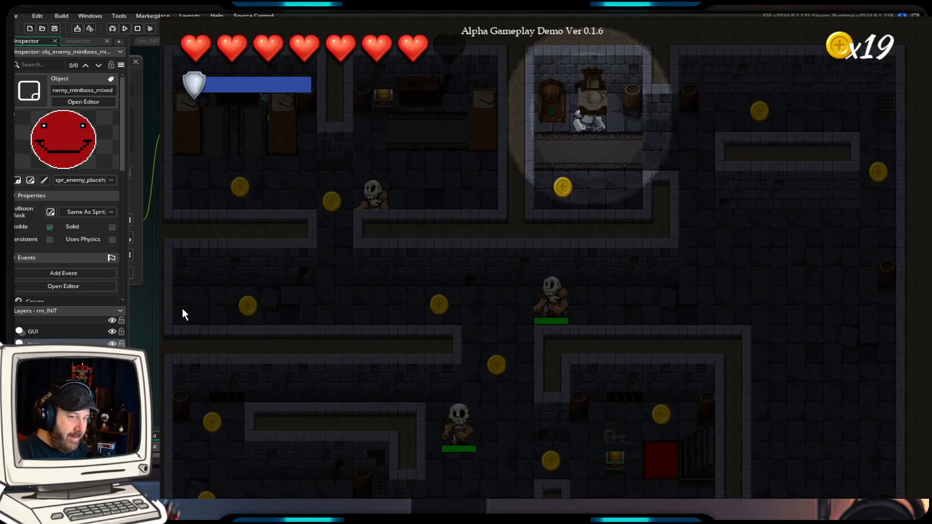
key(a)
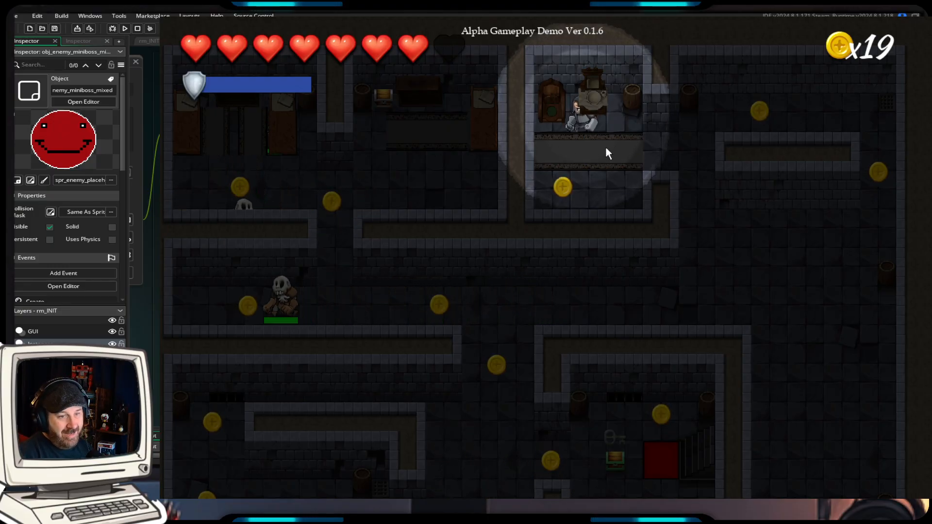
Leave the furnished room and return the knight south to the corridor junction
key(s)
key(d)
key(d)
key(s)
key(a)
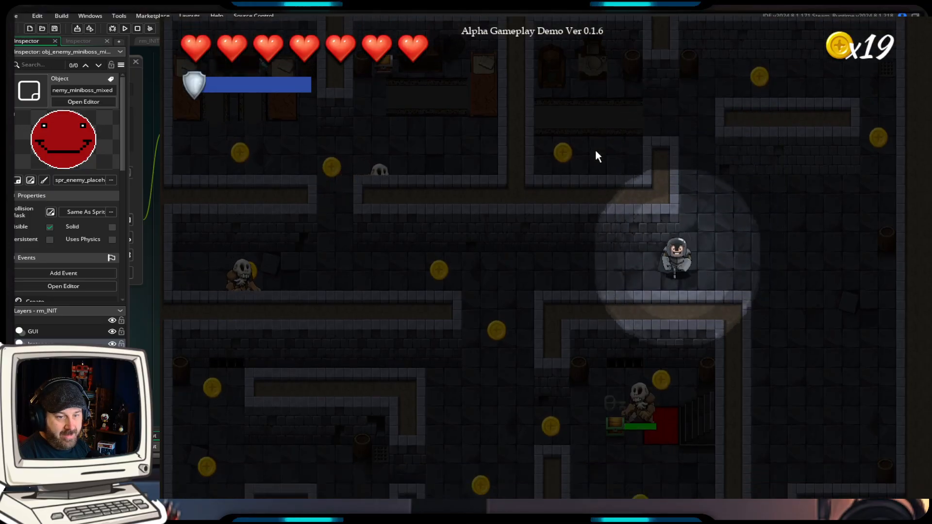
Collect the coin in the opening south of the west corridor and strike down the skeleton there
key(a)
key(s)
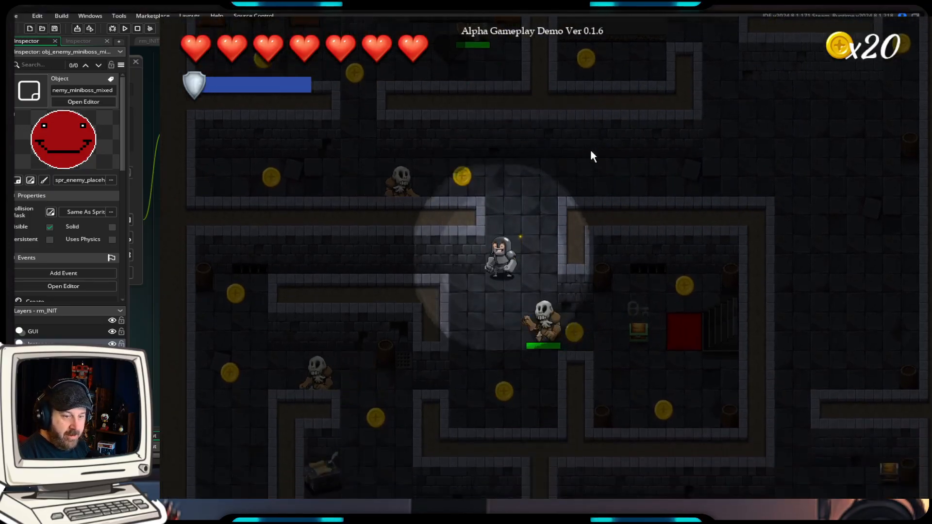
key(w)
key(s)
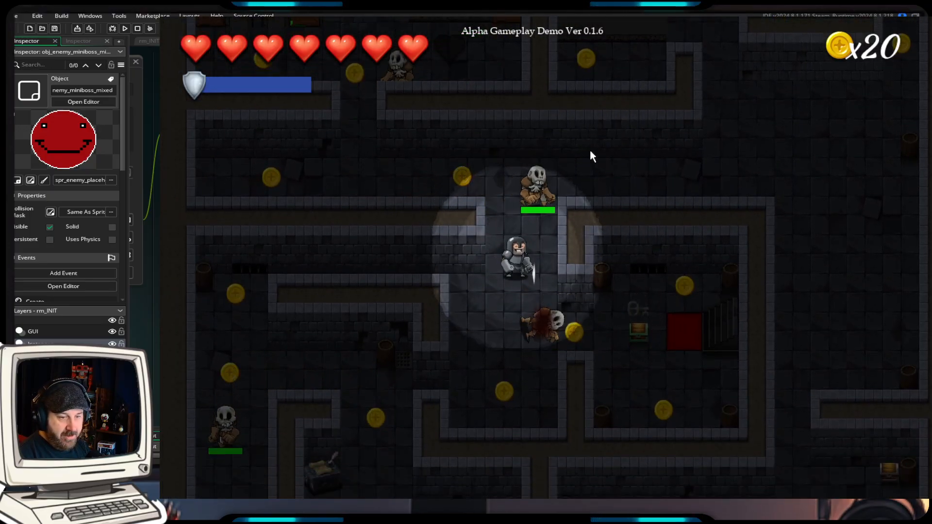
Inspect the locked chest in the stair room and take the stairs to the next floor
key(d)
key(e)
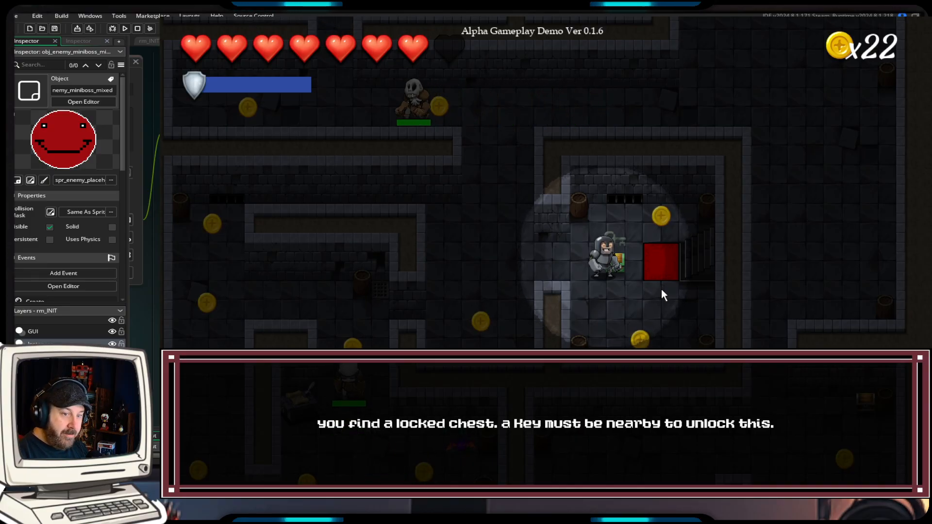
key(d)
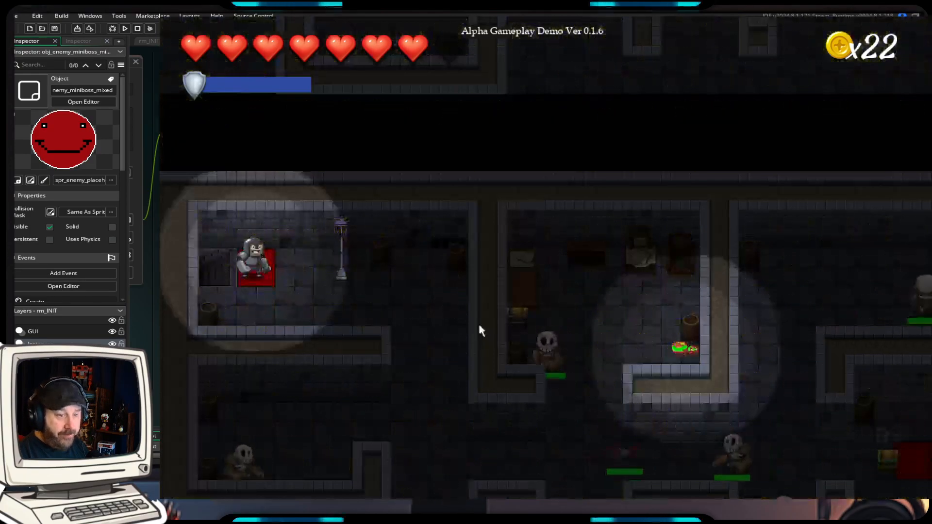
Lead the knight past the lamp post and out of the starting room to engage the skeletons to the south
key(d)
key(s)
key(a)
key(w)
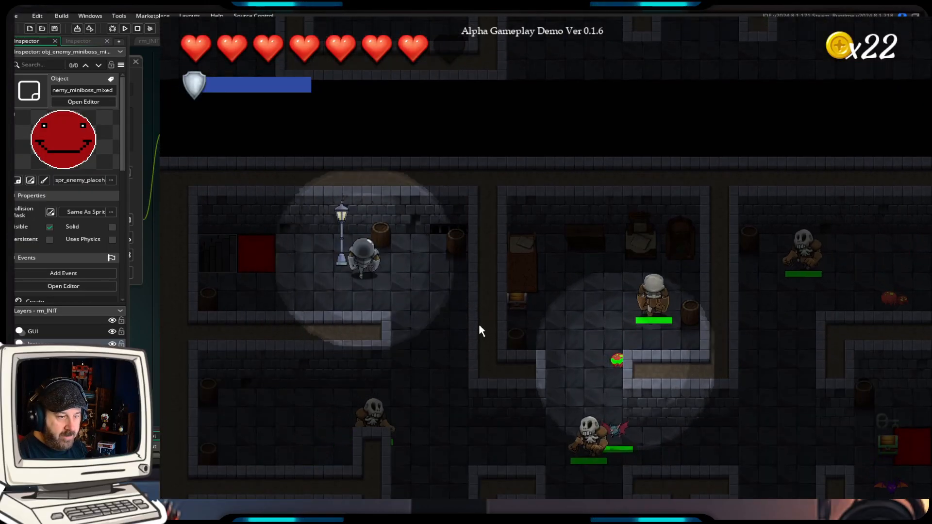
key(s)
key(d)
key(s)
key(space)
key(d)
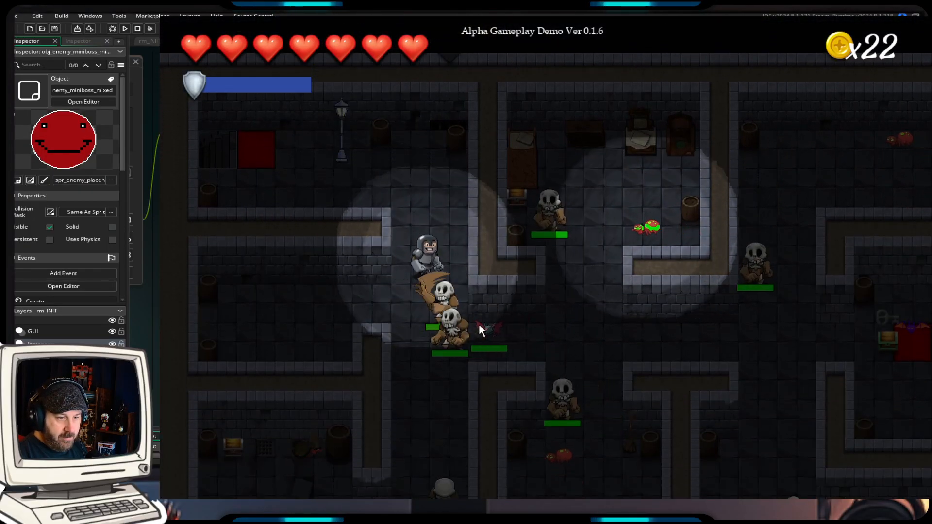
Strike at the enemies outside the starting room's exit and retreat back inside
key(w)
key(s)
key(space)
Draw the bat into the starting room and strike it down near the lamp post
key(space)
key(w)
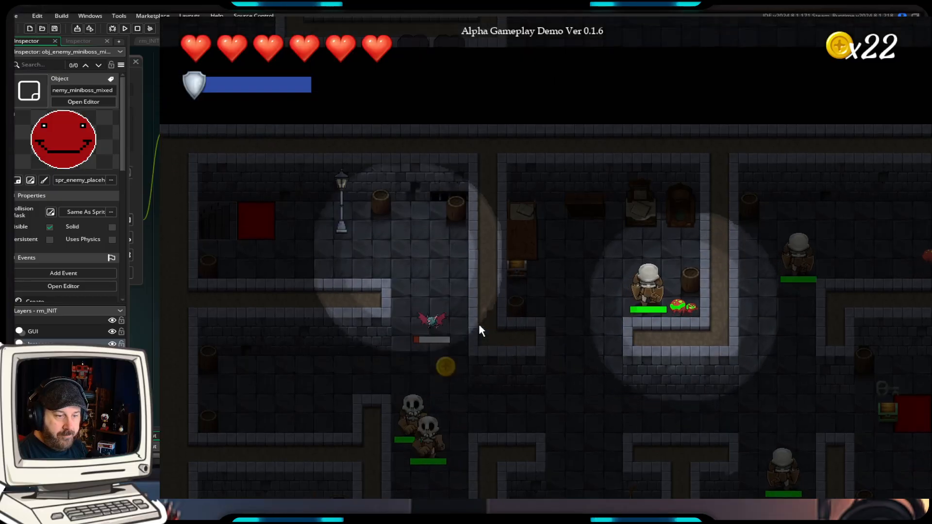
key(a)
key(s)
key(d)
key(space)
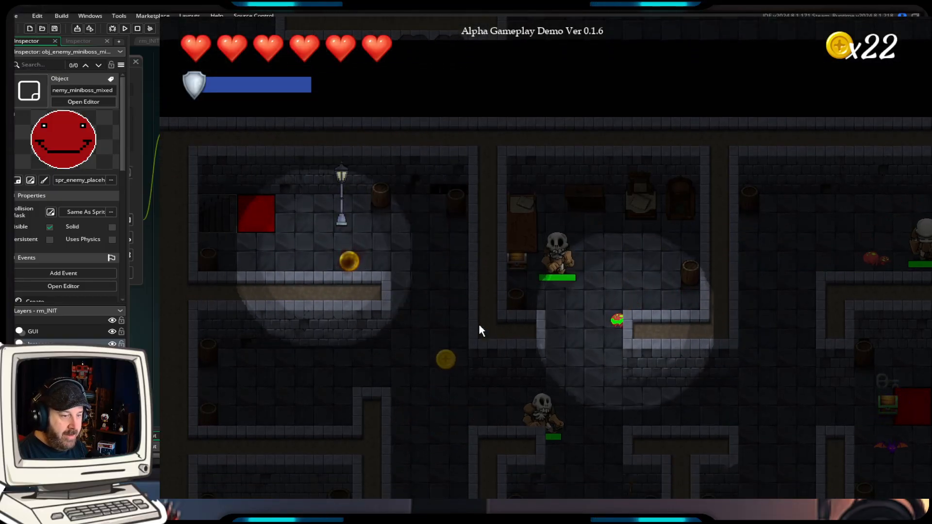
Collect the dropped coins near the lamp post and in the corridor, and move east below the furnished study
key(w)
key(s)
key(d)
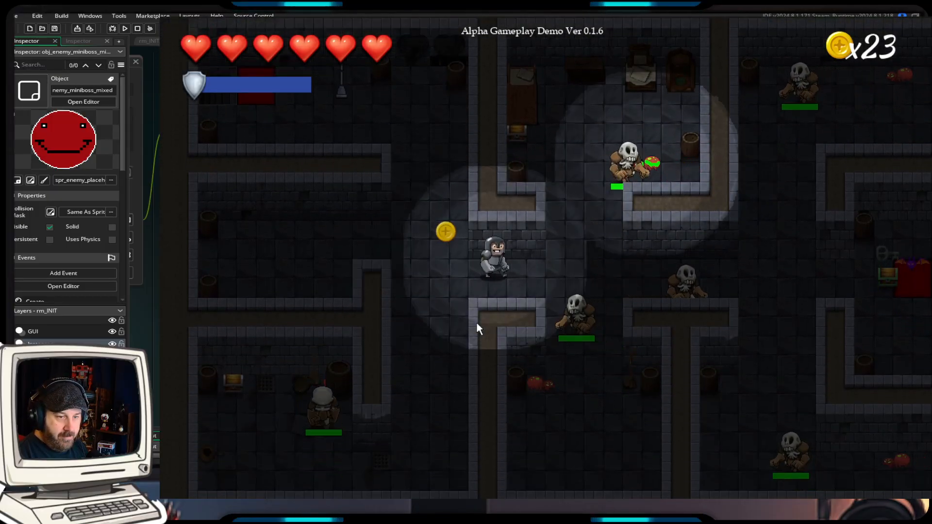
key(a)
key(w)
key(d)
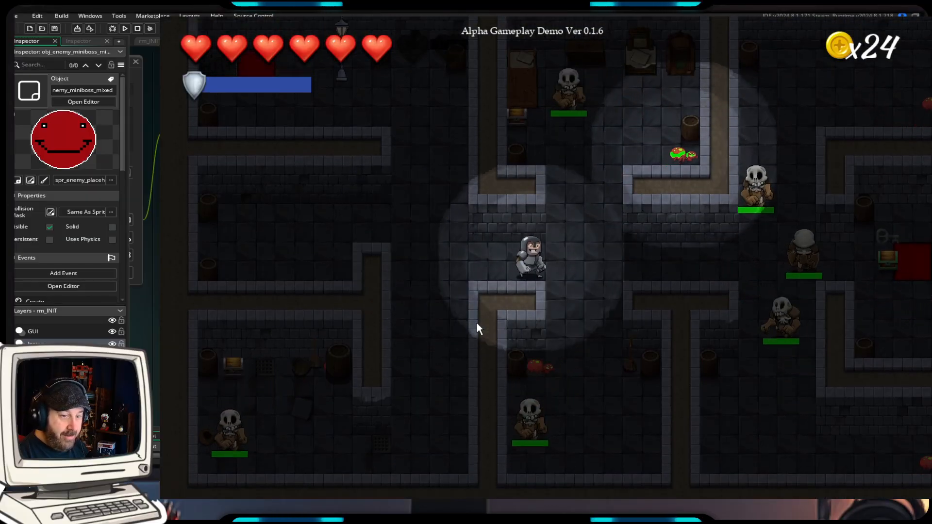
Defeat the skeleton in the study's doorway, collect its coin and walk up beside the bed
key(space)
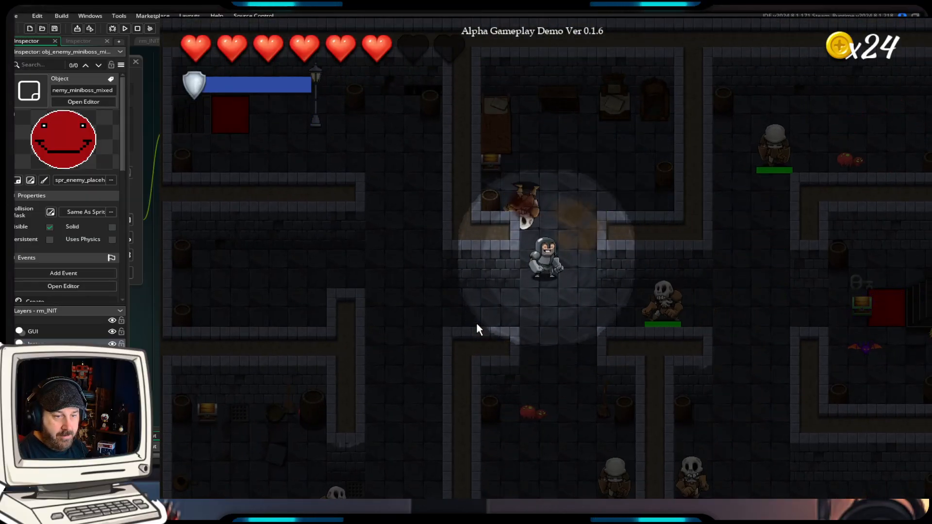
key(w)
key(a)
key(w)
key(a)
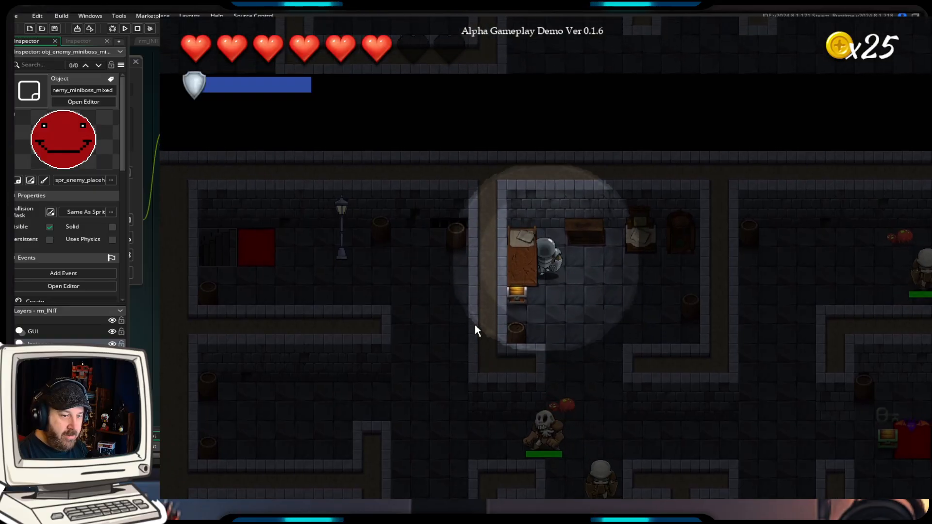
Leave the study and run the knight east along the corridor to the stair room's entrance
key(d)
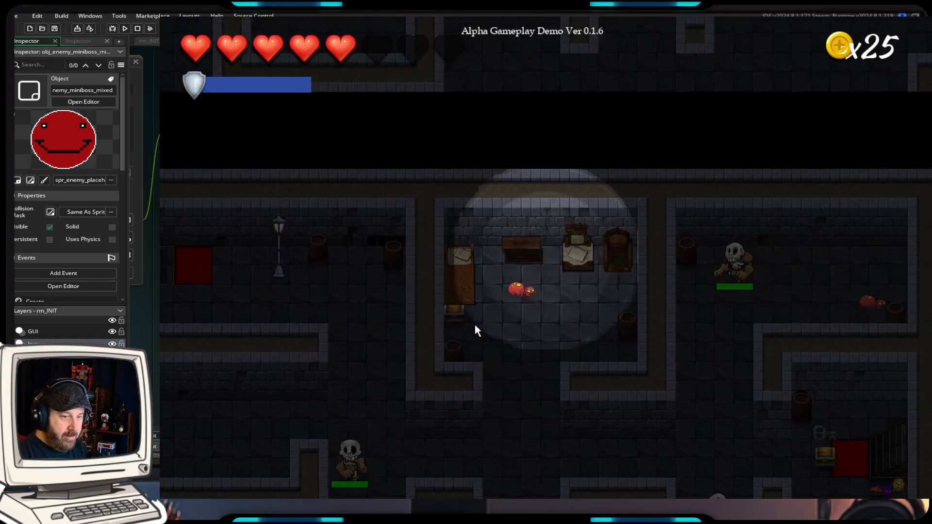
key(s)
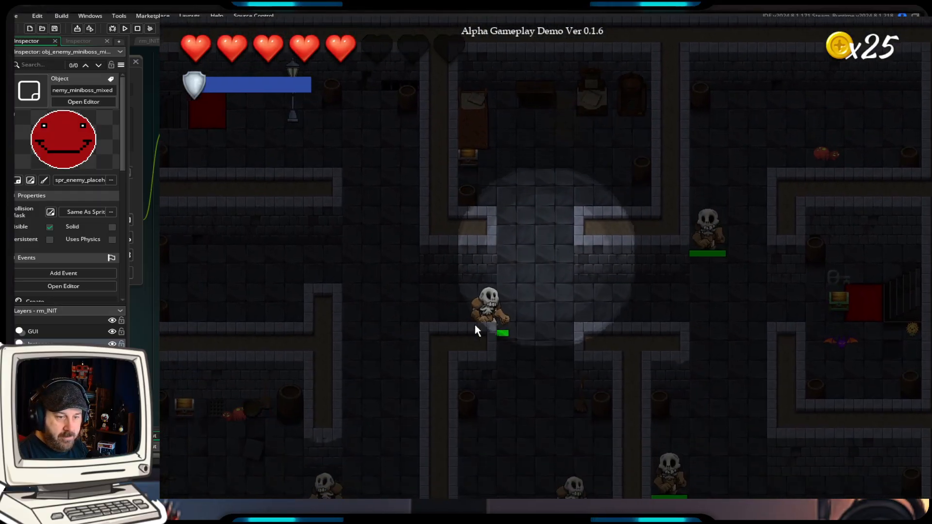
key(s)
key(d)
key(w)
key(a)
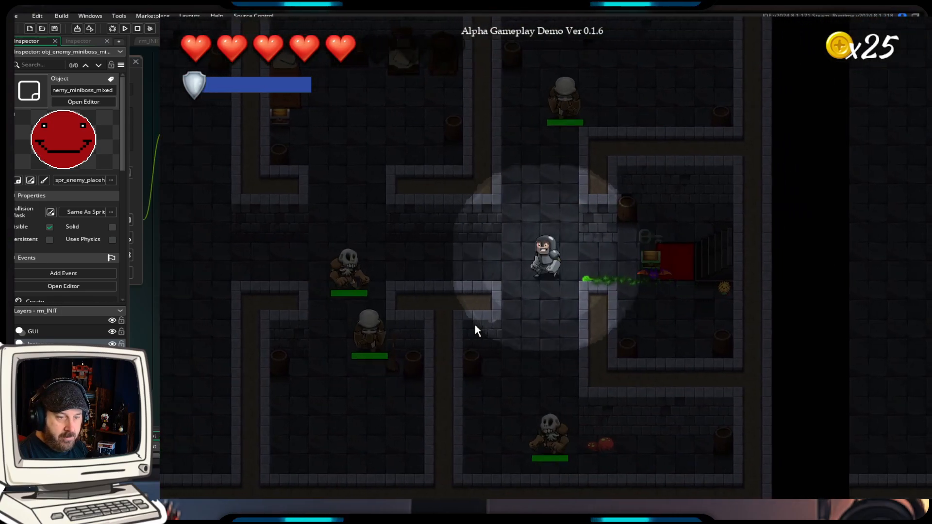
Evade the enemies outside the stair room and pass the locked chest to reach the stairs
key(w)
key(a)
key(s)
key(d)
key(w)
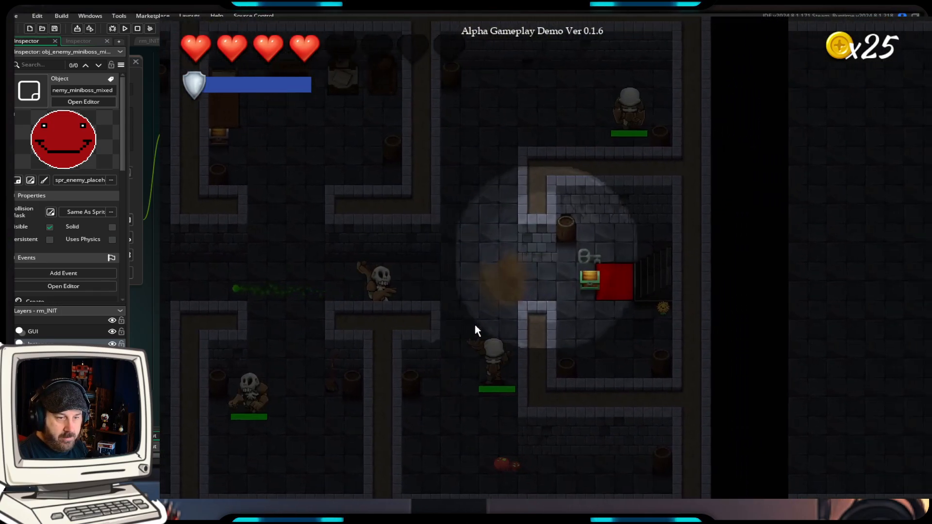
key(d)
key(s)
key(d)
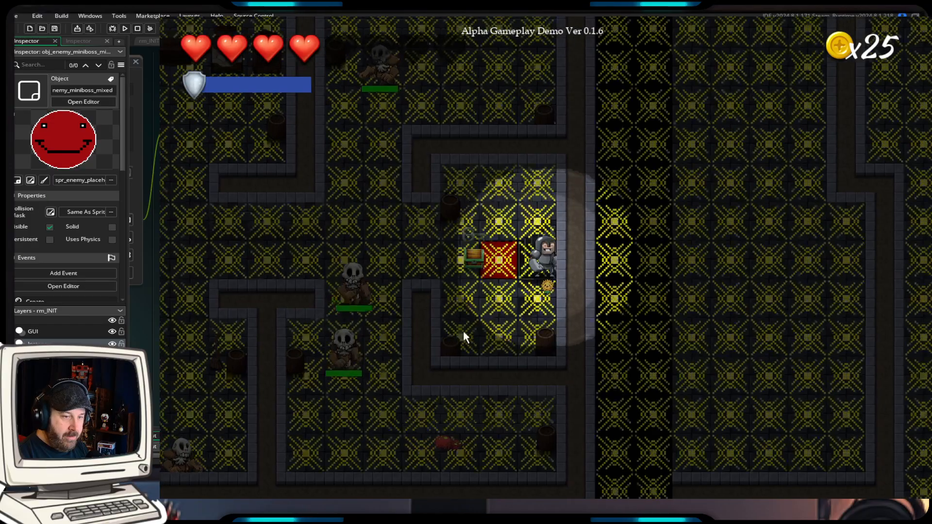
Collect the coins east of the lamp post and in the north doorway, and head into the upper room's west end
key(d)
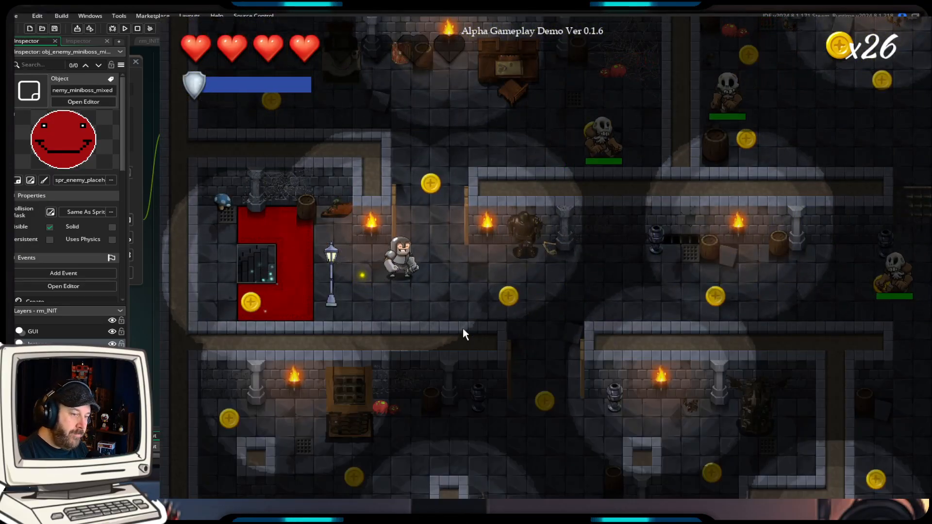
key(w)
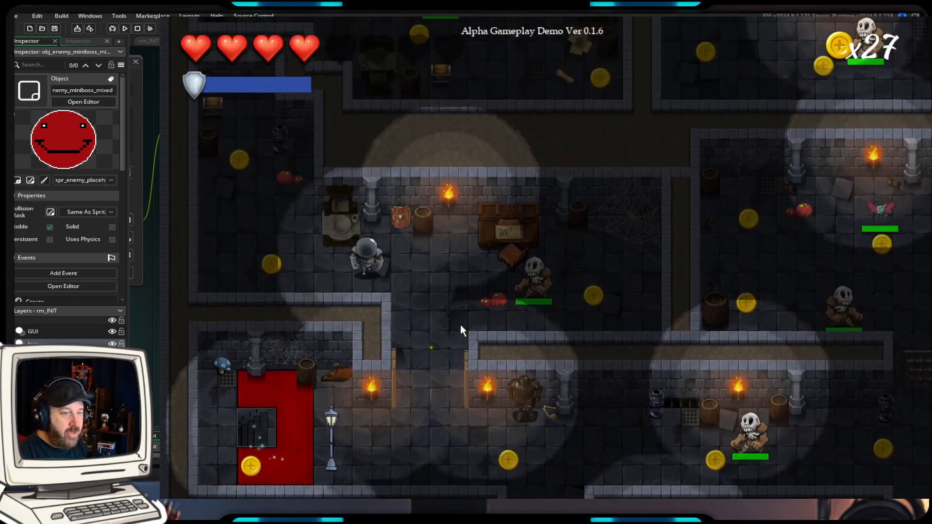
key(a)
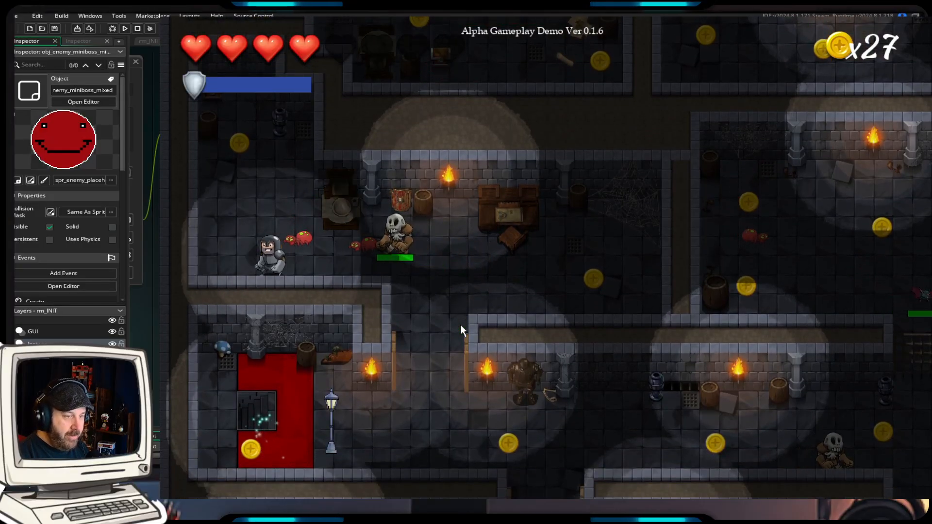
Strike down the skeleton at the upper room's west end and collect the coins beside it
key(a)
key(space)
key(space)
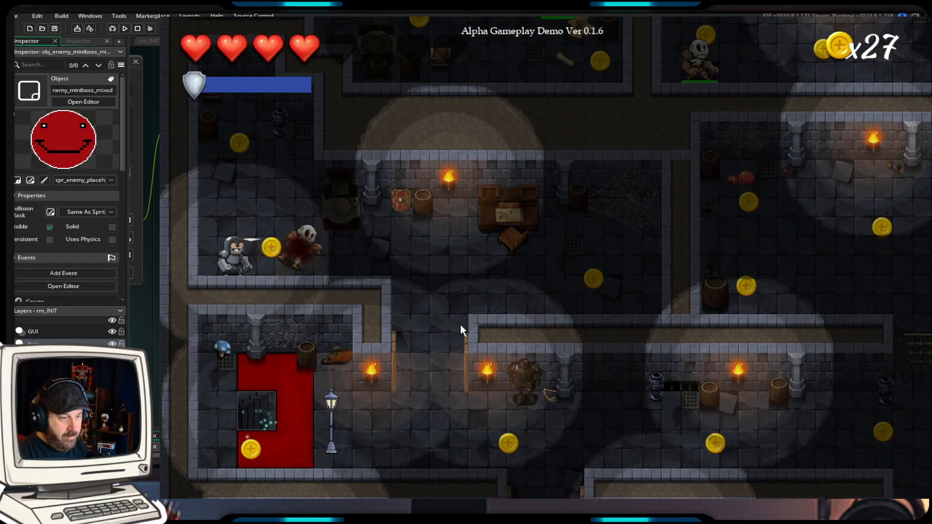
key(d)
key(w)
key(a)
key(s)
key(d)
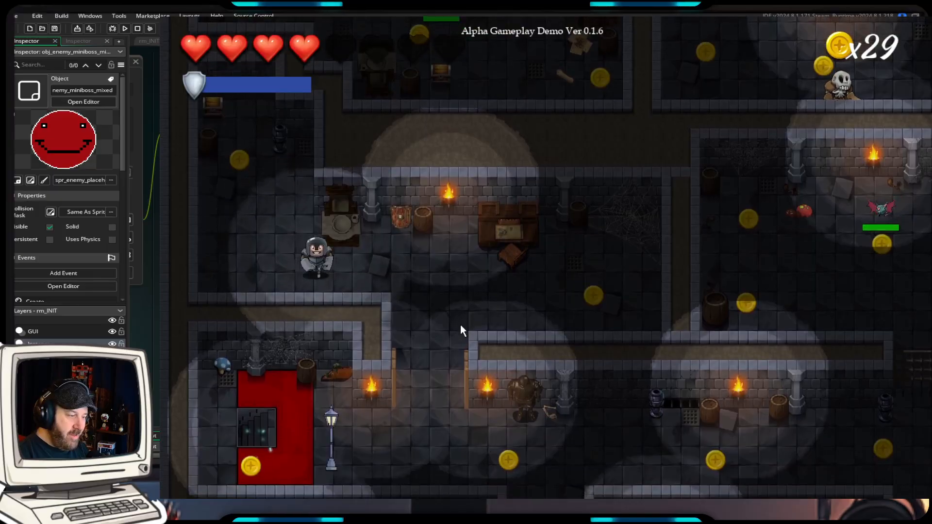
Move the knight east to the desk beneath the upper room's wall torch
key(d)
key(w)
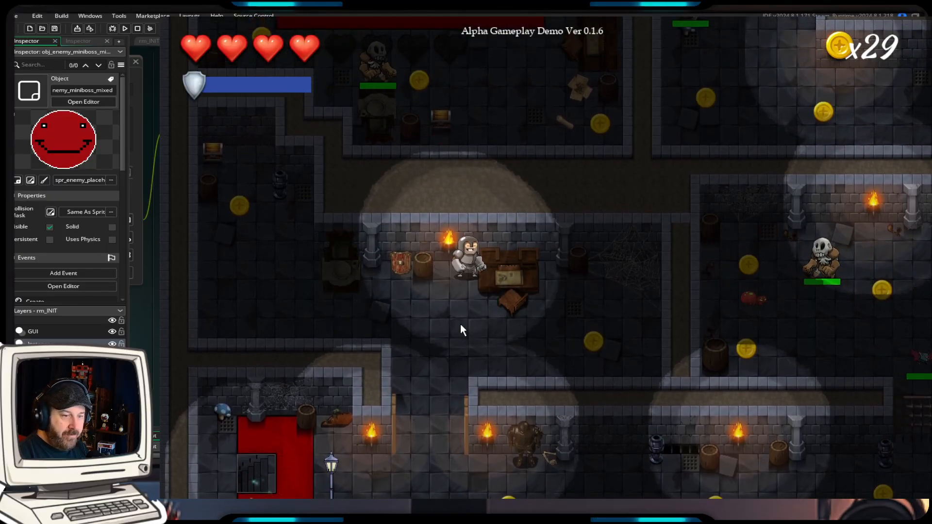
Walk the knight from the desk south through the doorway into the hall beside the lamp post
key(s)
key(d)
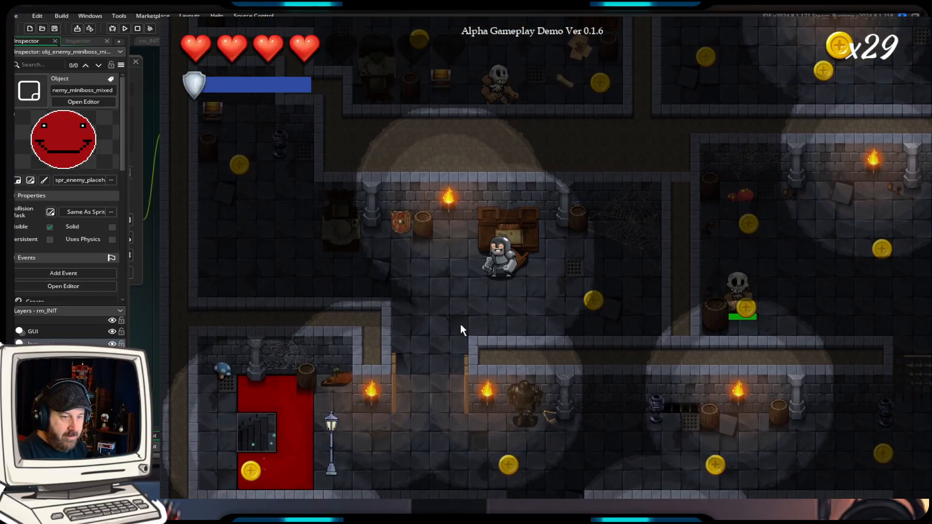
key(s)
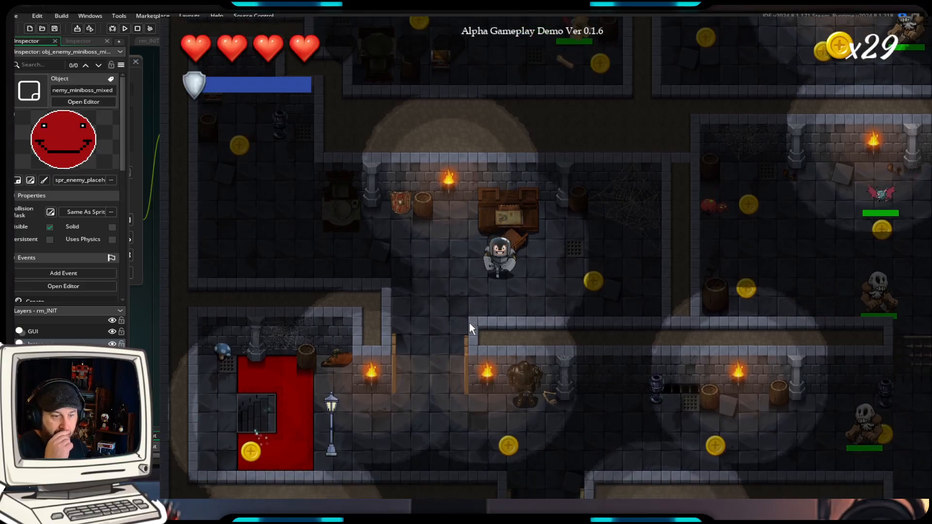
key(s)
key(a)
key(s)
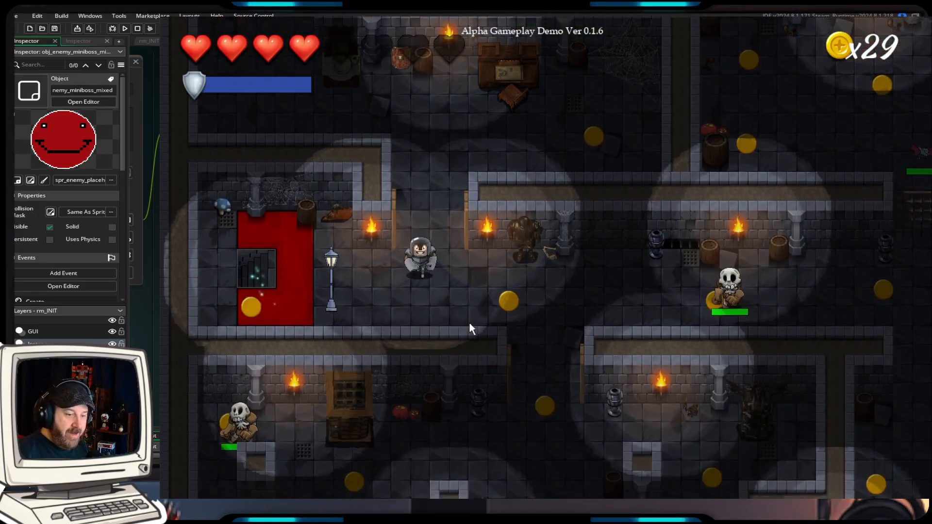
Collect the coin in the hall's south doorway and evade the skeletons in the bookshelf room below
key(s)
key(d)
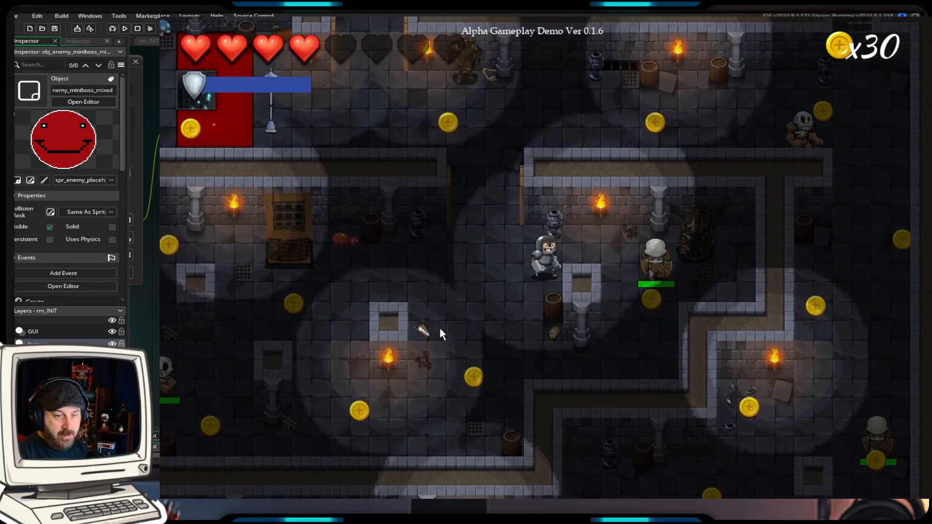
key(a)
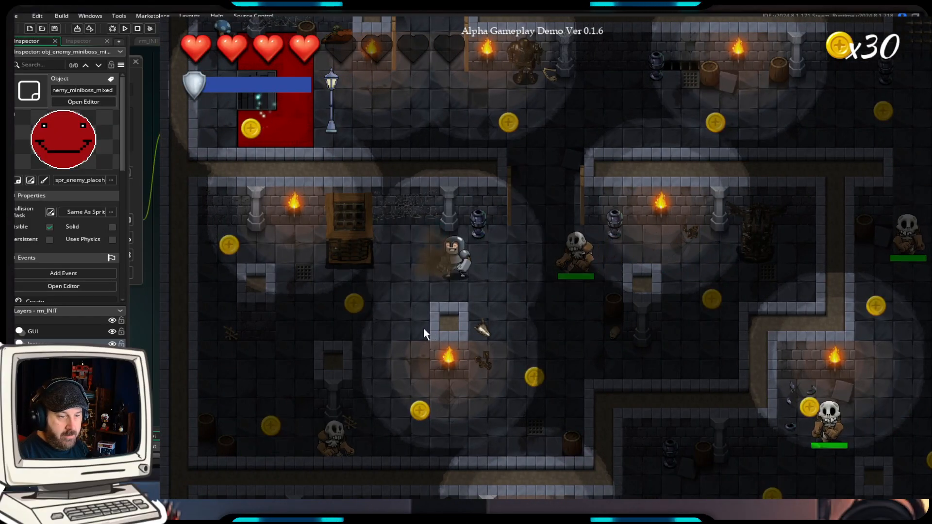
key(a)
key(w)
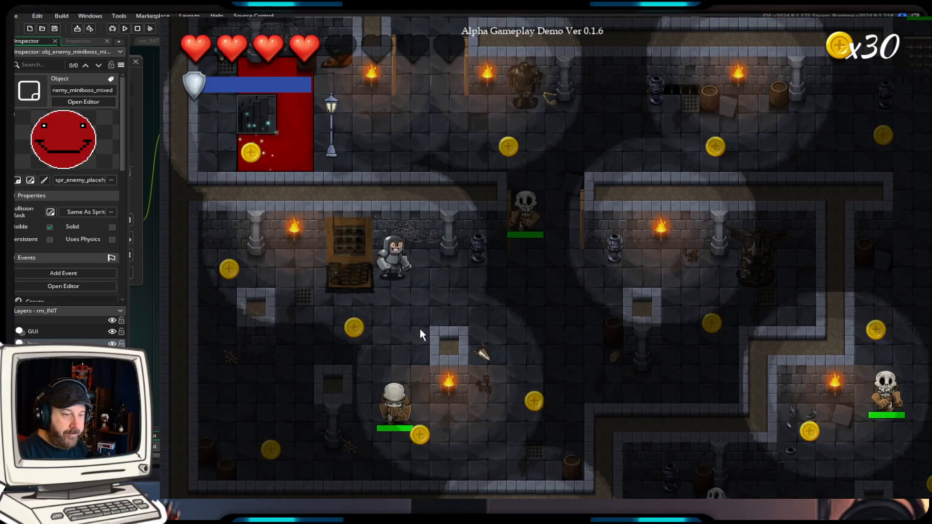
key(s)
key(d)
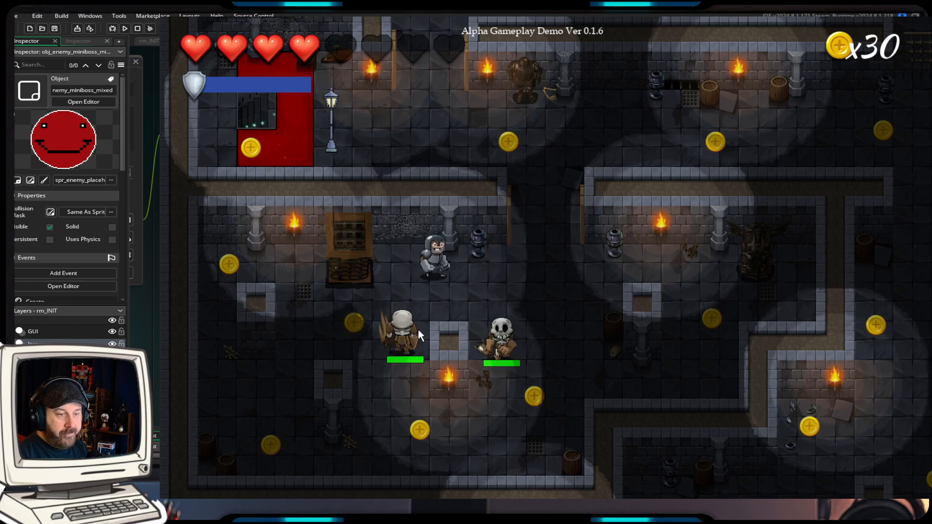
Return north to collect the coin east of the lamp post and end the playtest
key(w)
key(a)
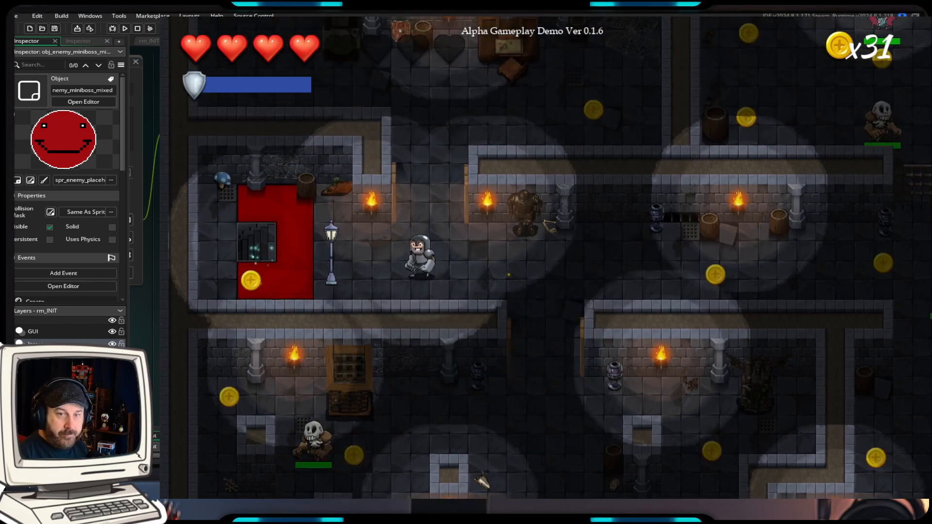
key(a)
key(Escape)
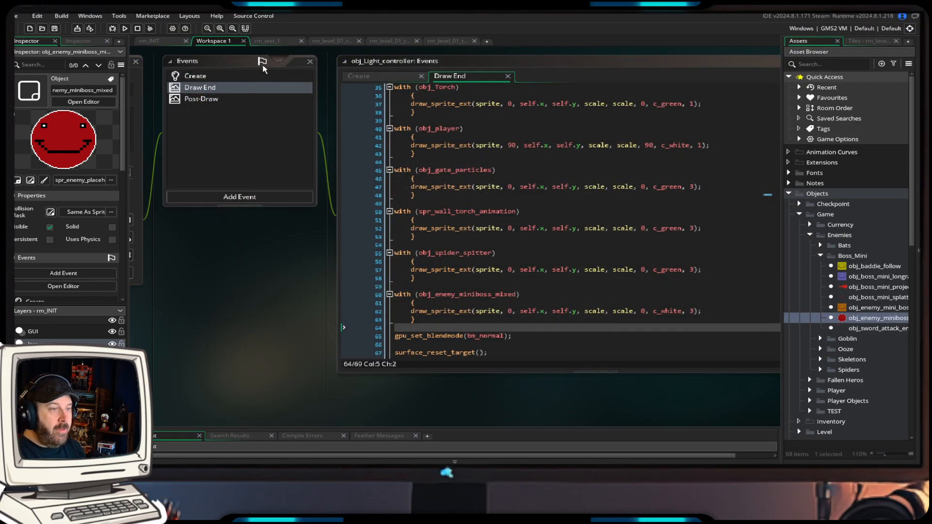
Close the light controller's editor and review the Instances and Instance_Baddies layers of rm_level_01_tower_01
click(136, 62)
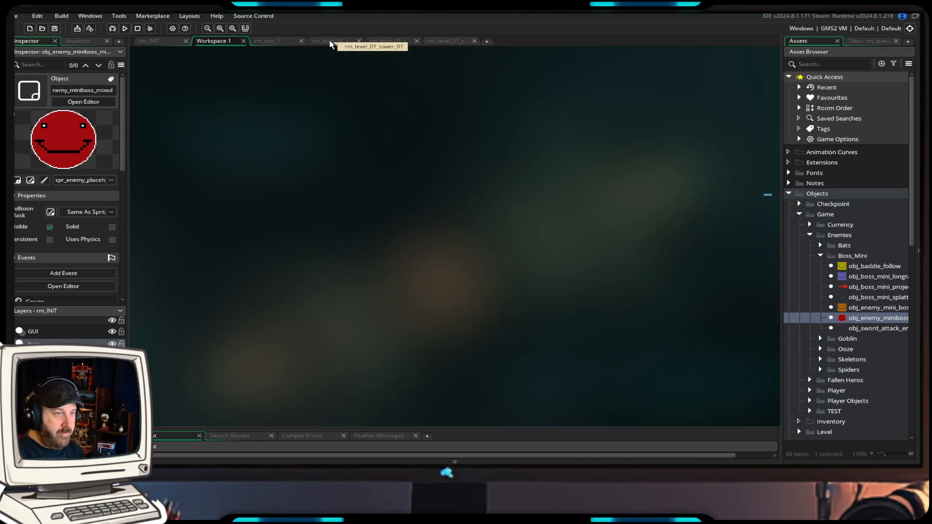
click(330, 42)
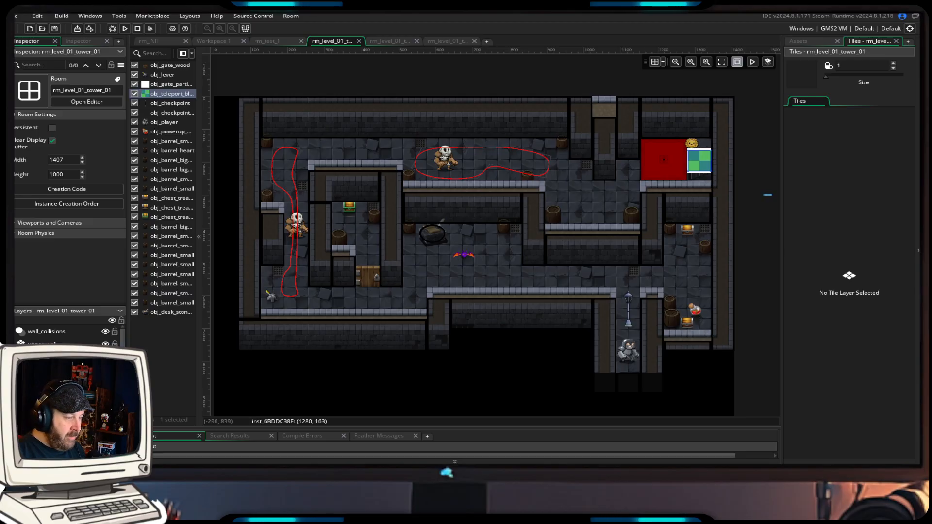
click(22, 387)
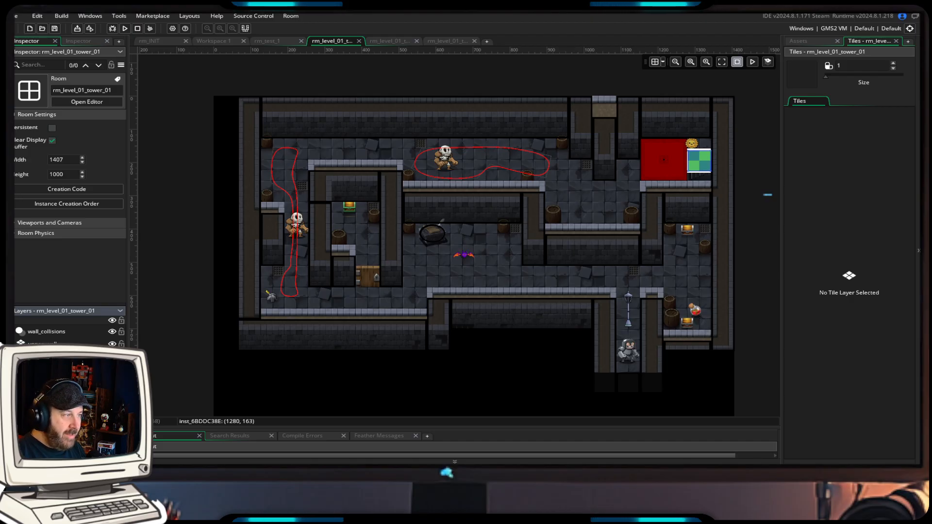
click(40, 411)
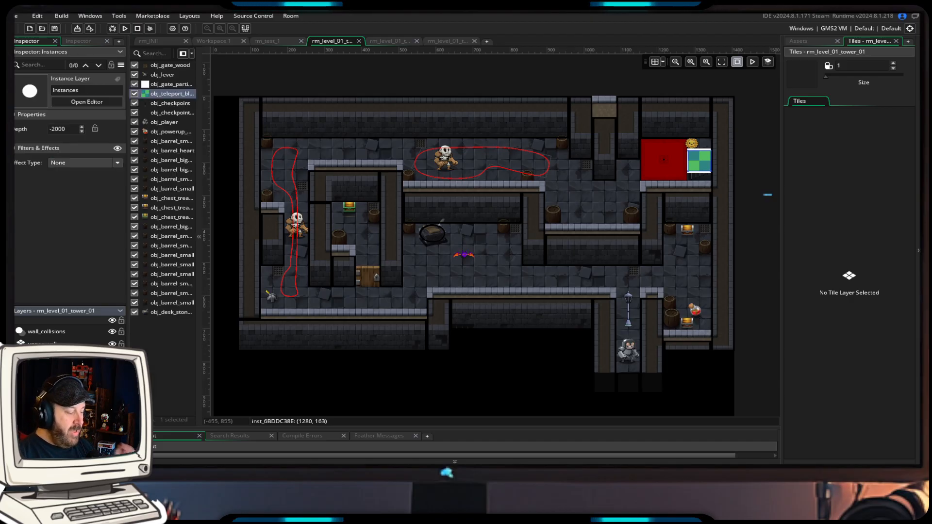
click(55, 368)
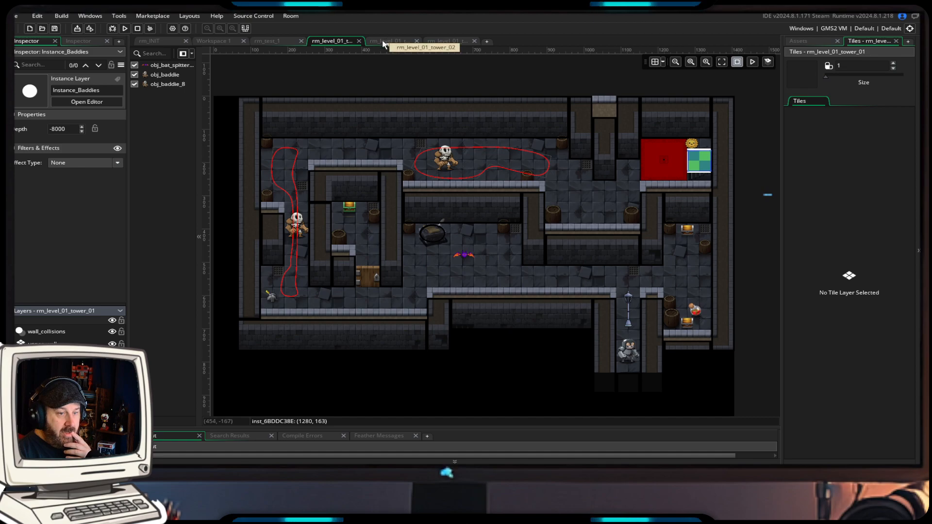
click(51, 390)
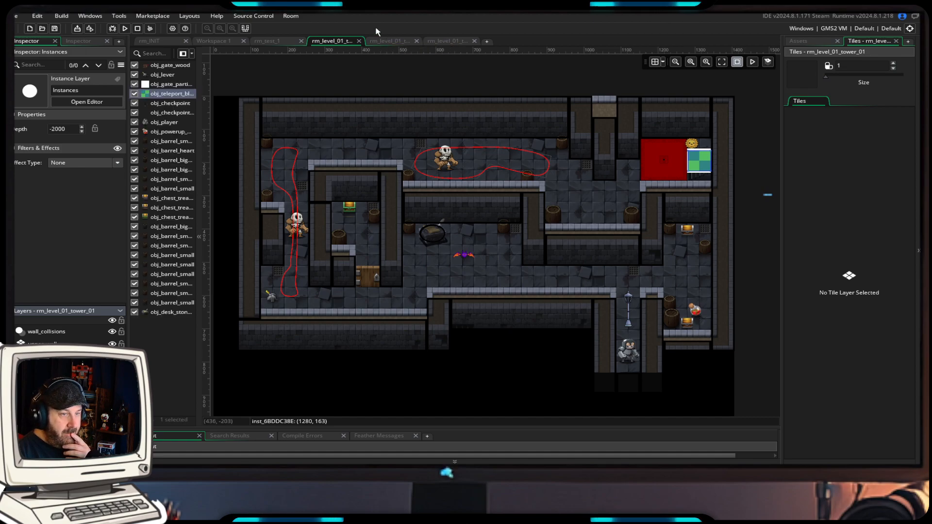
Open rm_level_01_tower_02 and select its Visual_Assets layer to review the floor's furnishings
click(379, 43)
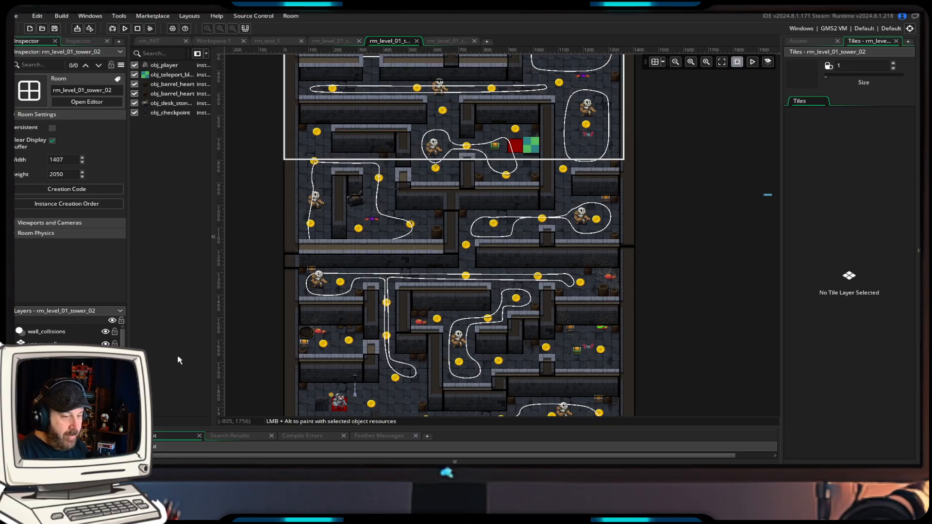
middle_drag(343, 304, 321, 330)
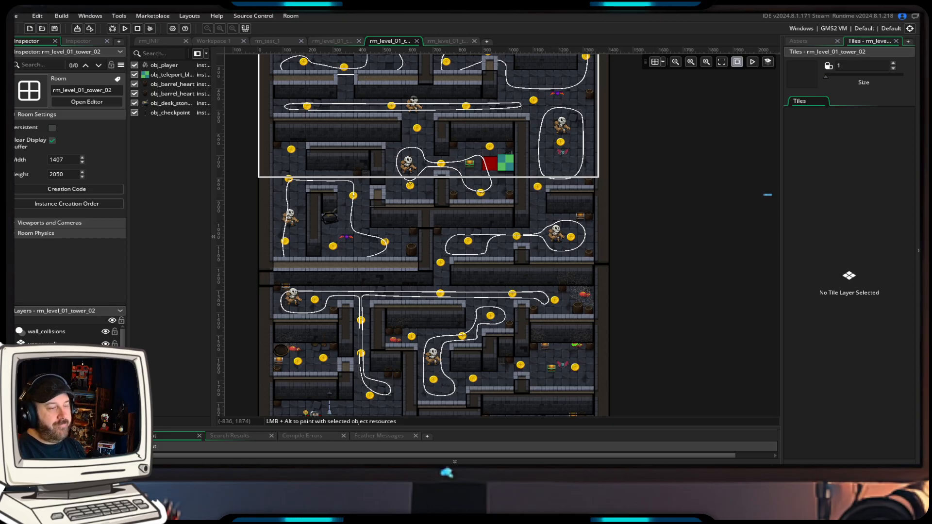
click(48, 429)
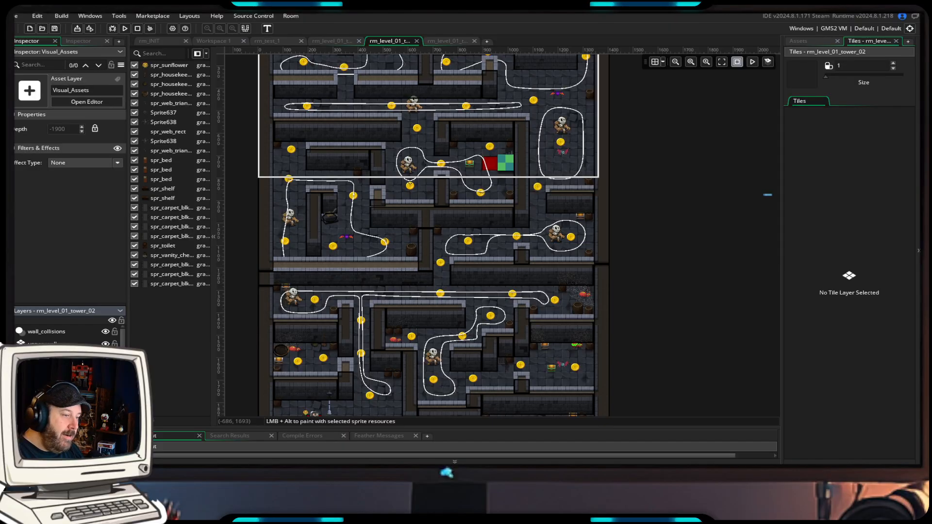
middle_drag(338, 280, 320, 367)
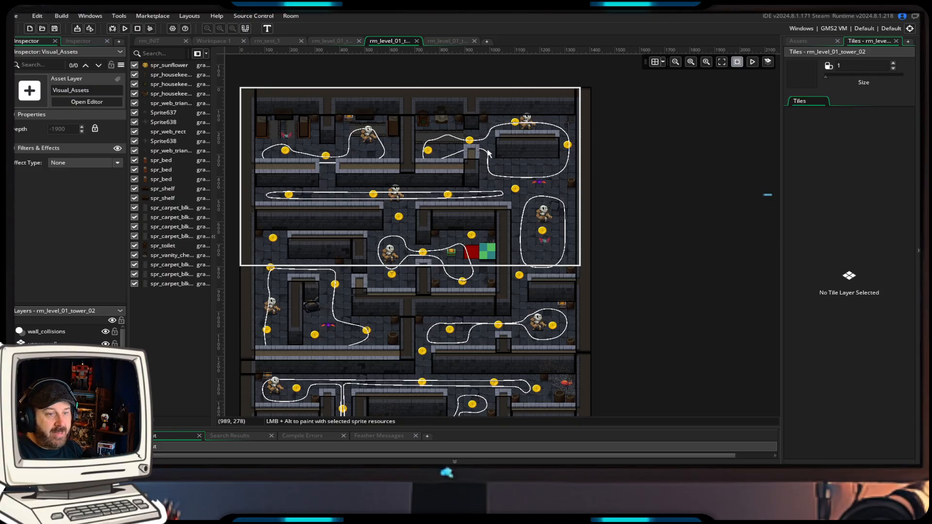
On the Instance_Baddies layer, move skeleton Baddie_LT2_10 onto its patrol path below the small pillar, at X 1011, Y 380
ctrl+scroll(459, 151, up, 6)
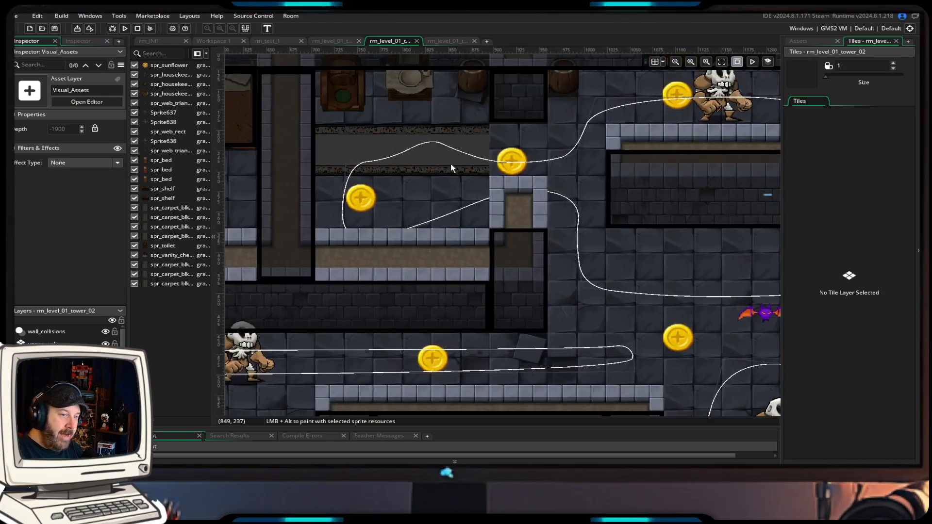
middle_drag(451, 164, 483, 210)
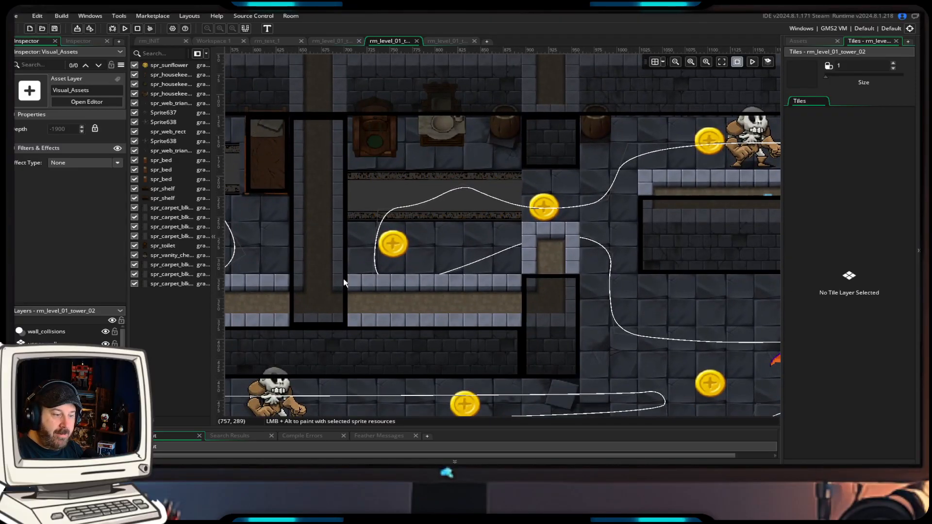
click(56, 383)
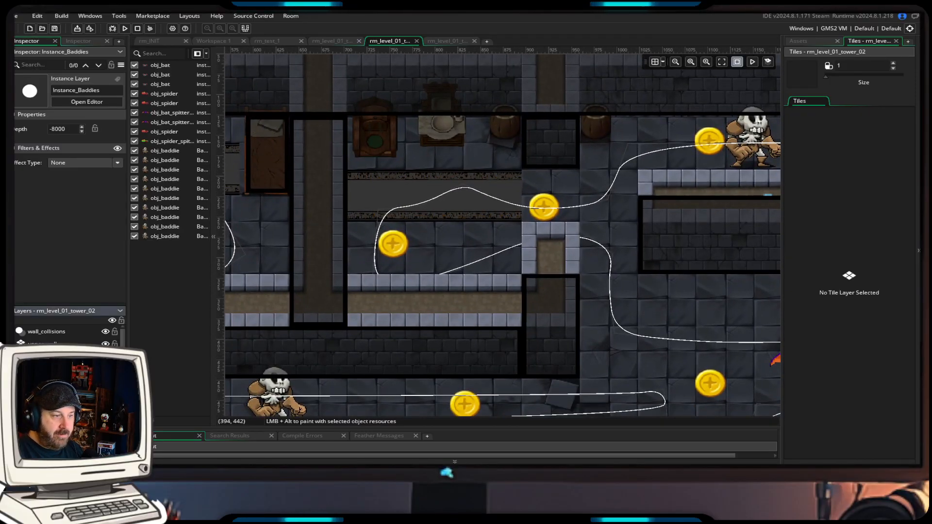
drag(751, 127, 406, 202)
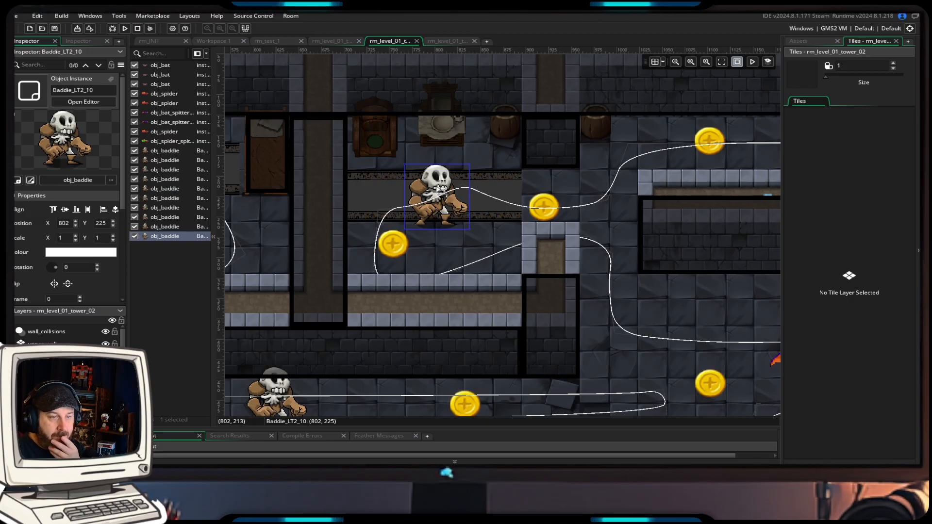
drag(442, 190, 630, 320)
click(615, 249)
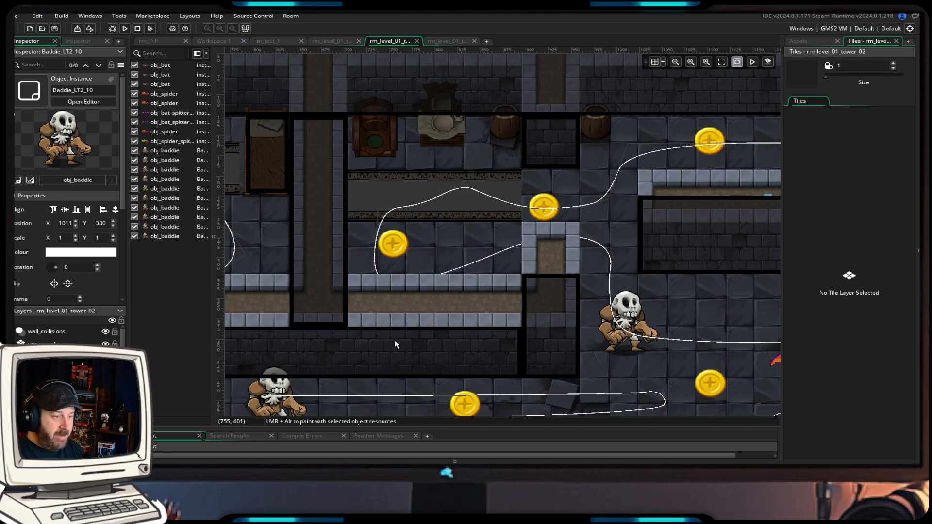
Collapse the Game and Lighting_Effects folders under Objects in the asset browser
ctrl+scroll(384, 321, down, 3)
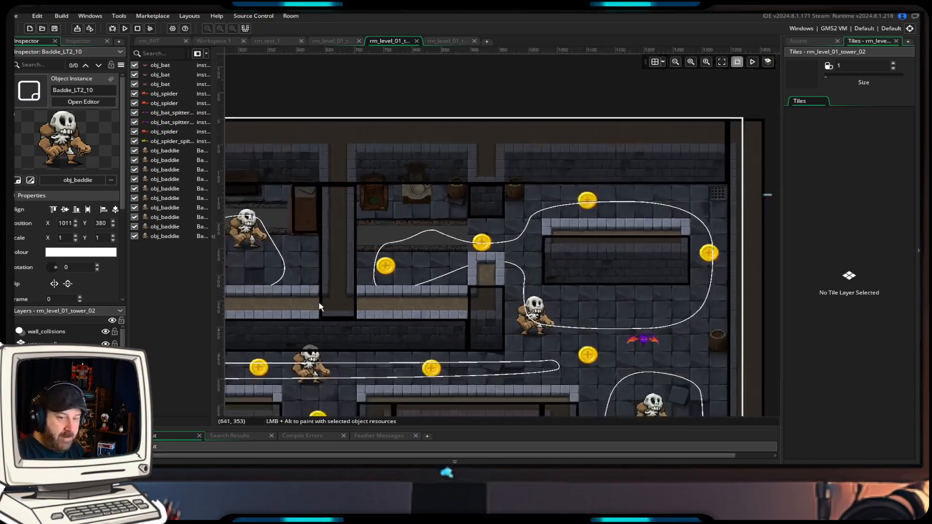
middle_drag(311, 304, 544, 234)
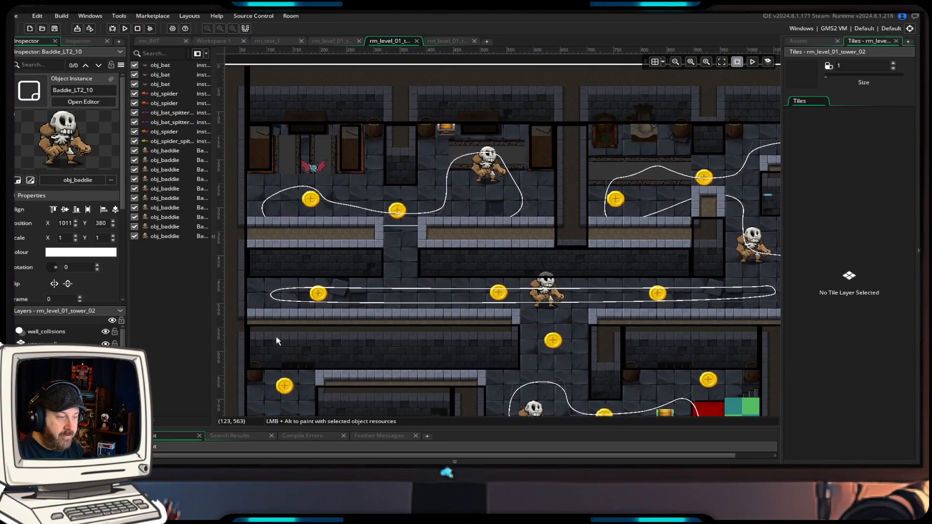
click(799, 41)
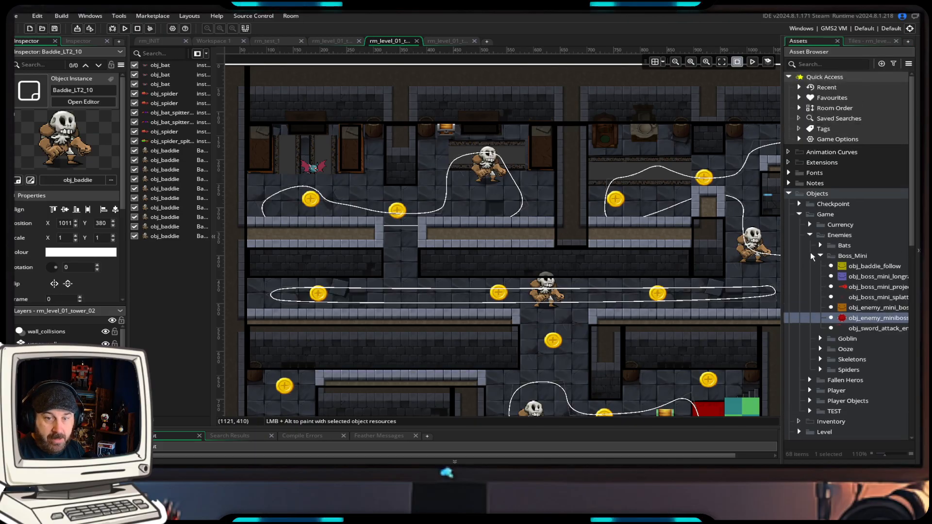
click(800, 215)
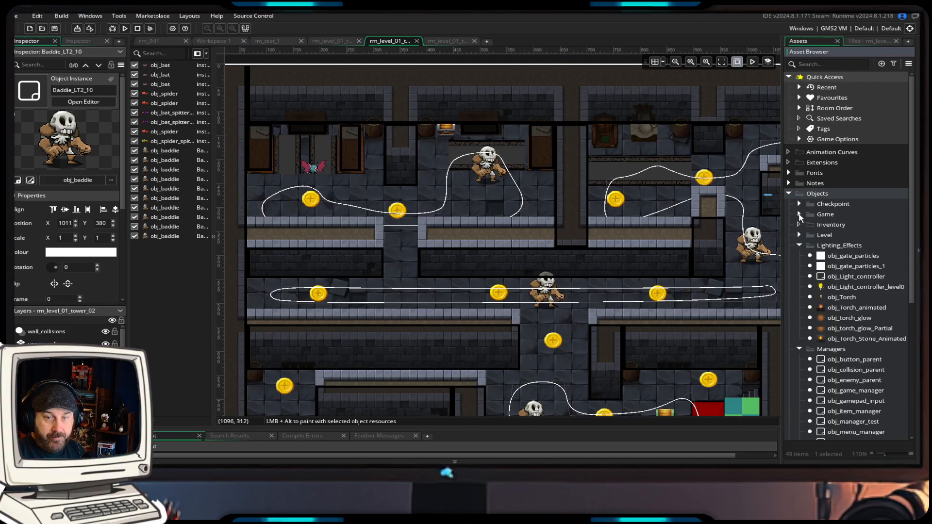
click(799, 245)
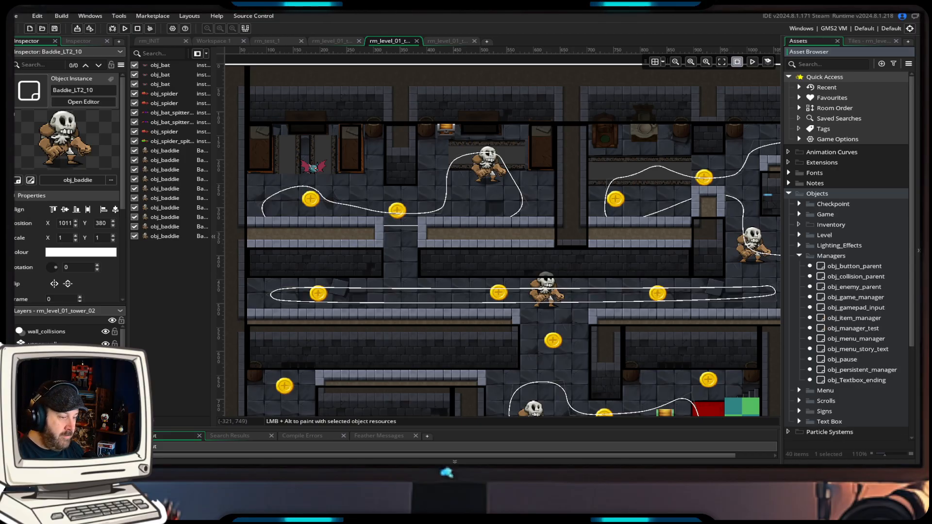
Review the Visual_Assets and Instance_Baddies layers of rm_level_01_tower_02 and the skeletons' patrol paths
click(41, 422)
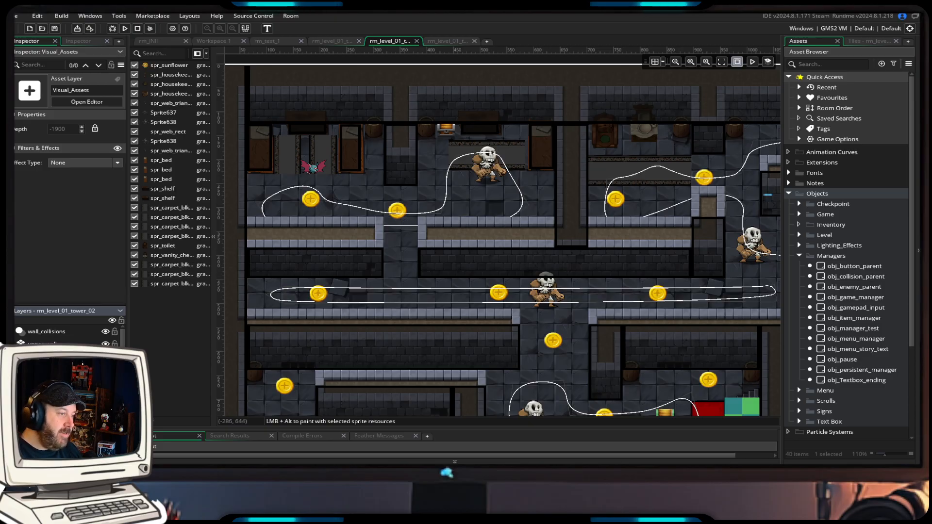
click(59, 370)
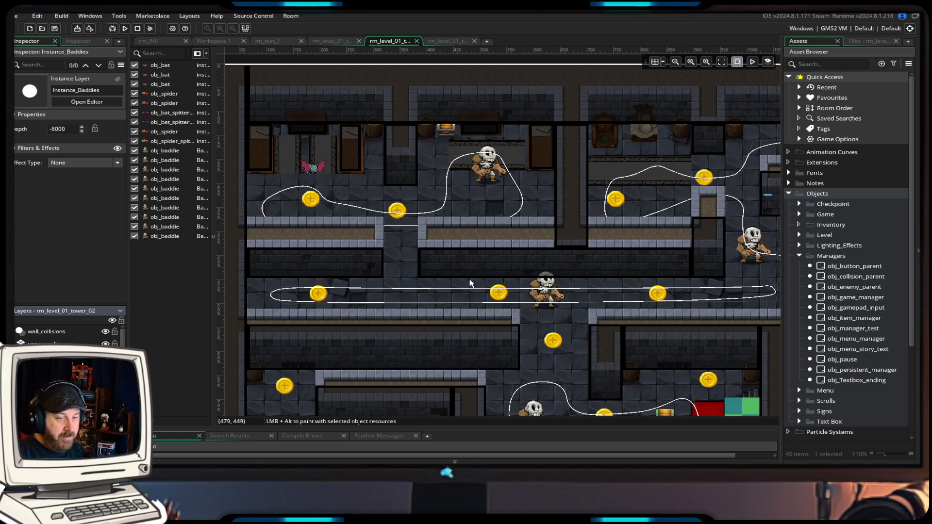
ctrl+scroll(468, 283, down, 5)
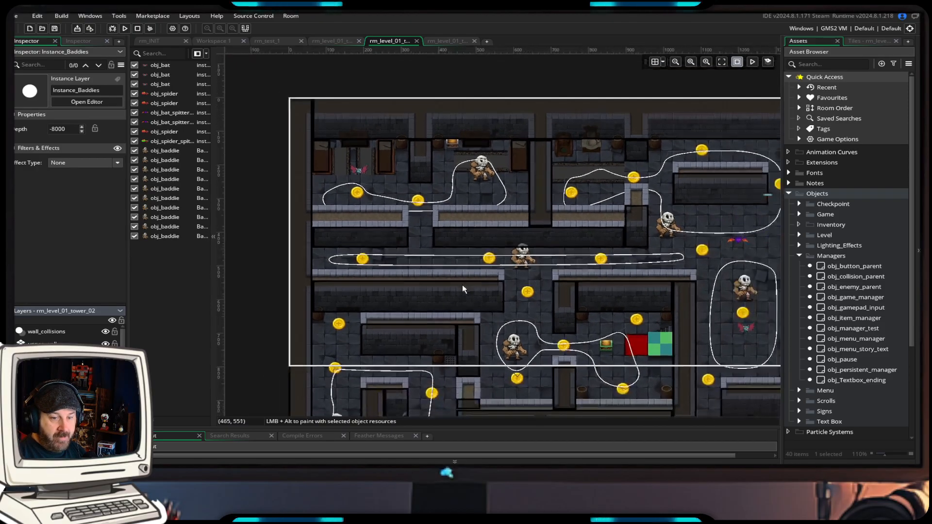
middle_drag(524, 321, 480, 252)
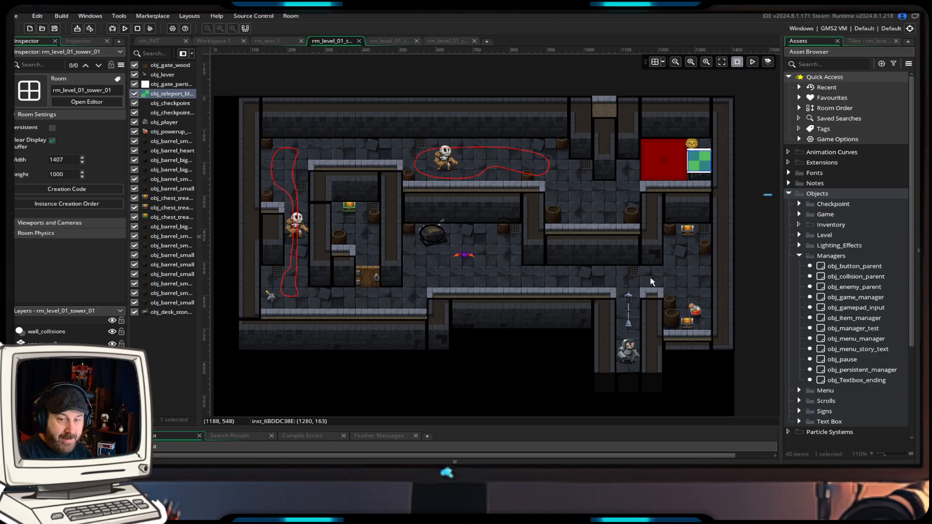
Collapse the Managers folder and check the Scripts folder in the asset browser while viewing rm_level_01_tower_01
click(799, 256)
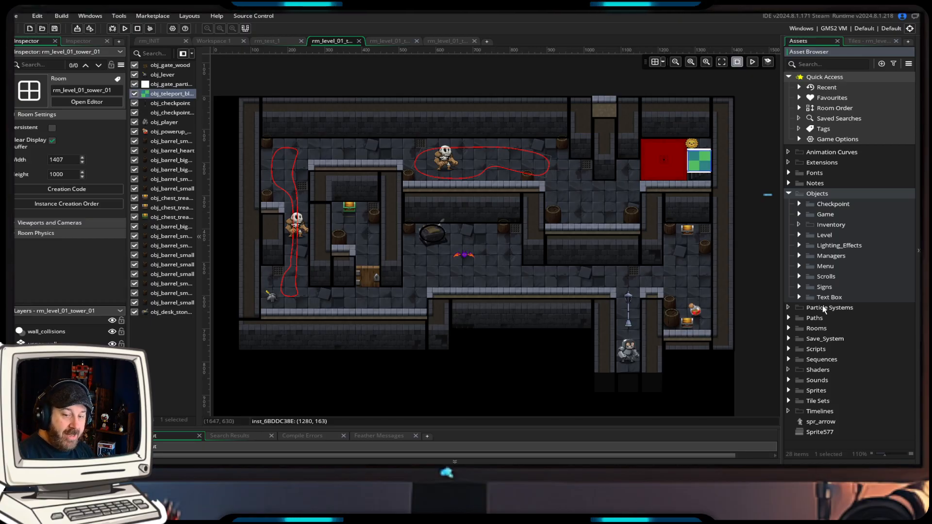
click(788, 351)
click(788, 352)
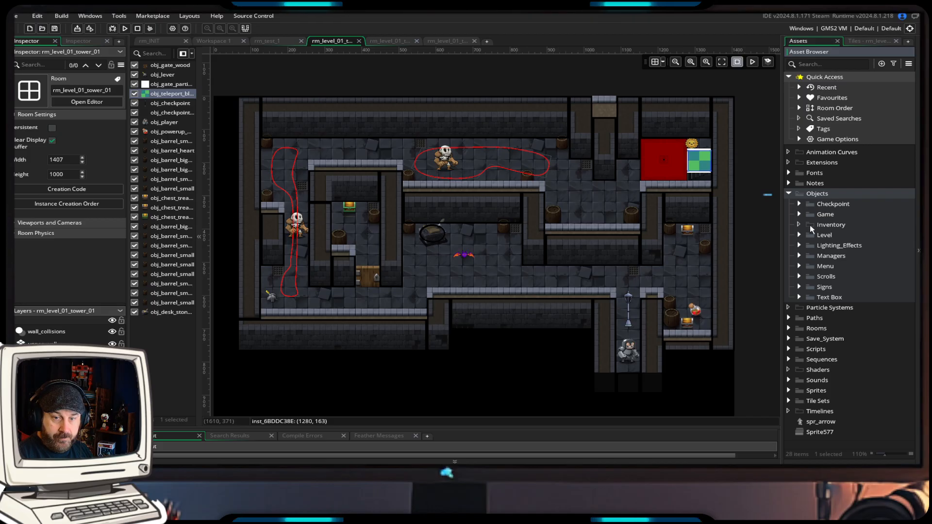
Expand the Lighting_Effects object folder, inspect obj_Torch, and select obj_Torch_Stone_Animated while viewing the corridor around the lamp post in rm_level_01_tower_01
click(800, 246)
scroll(814, 292, down, 1)
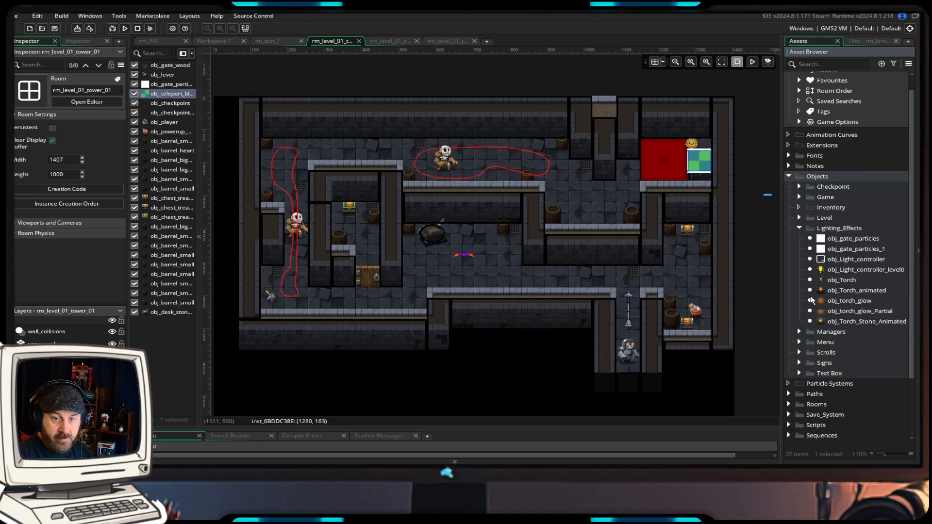
scroll(796, 310, down, 1)
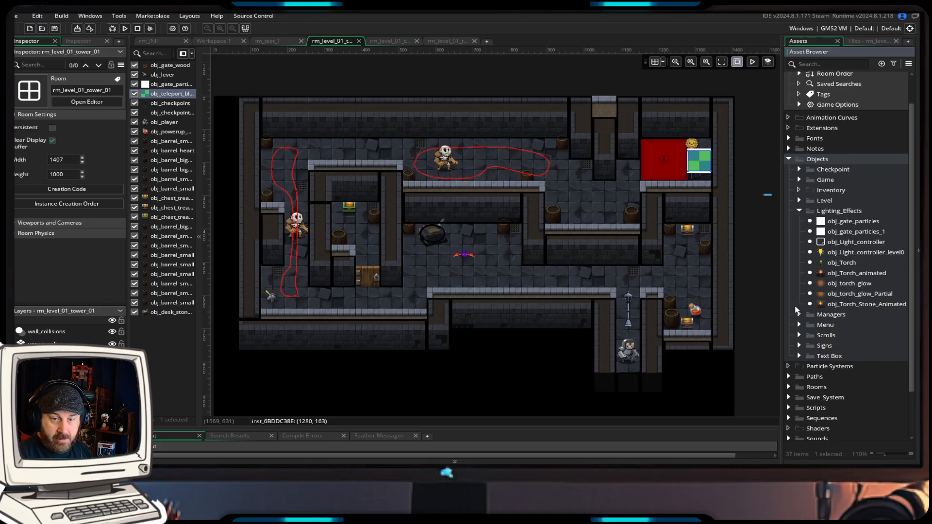
click(822, 262)
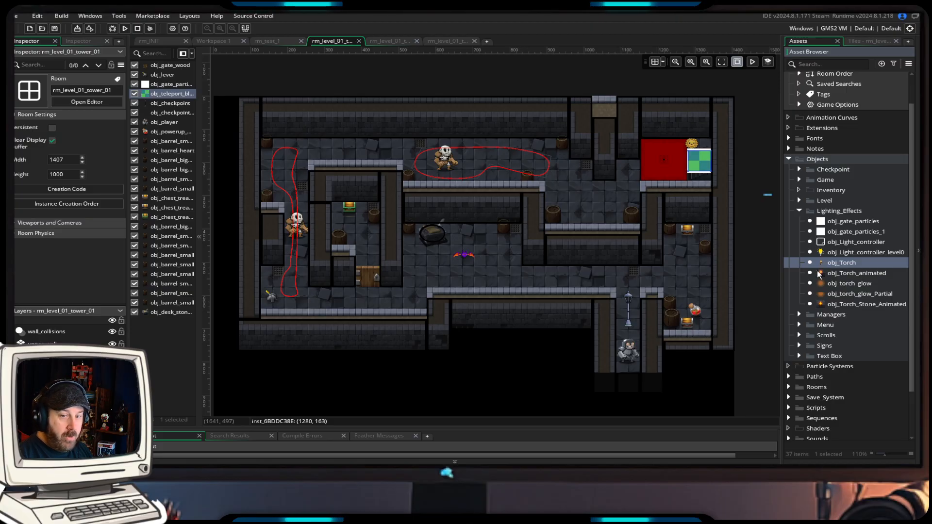
click(826, 305)
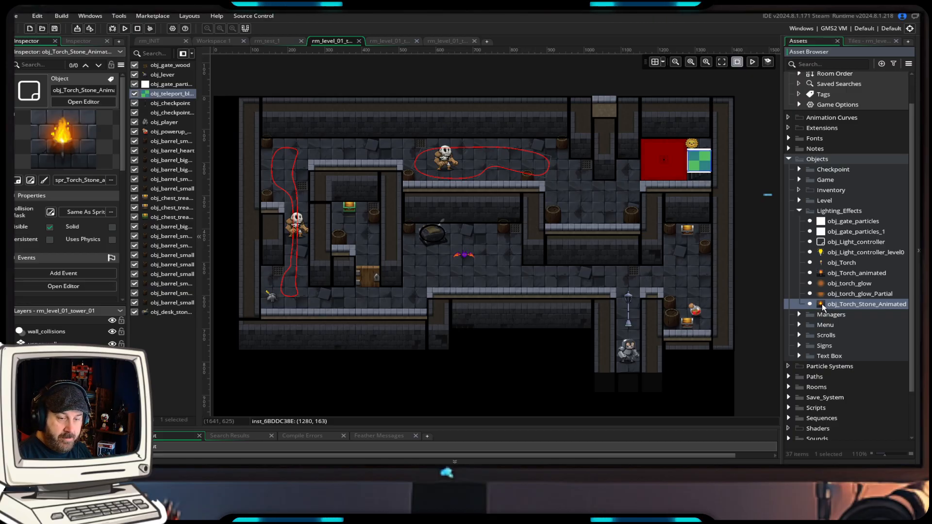
ctrl+scroll(615, 301, up, 3)
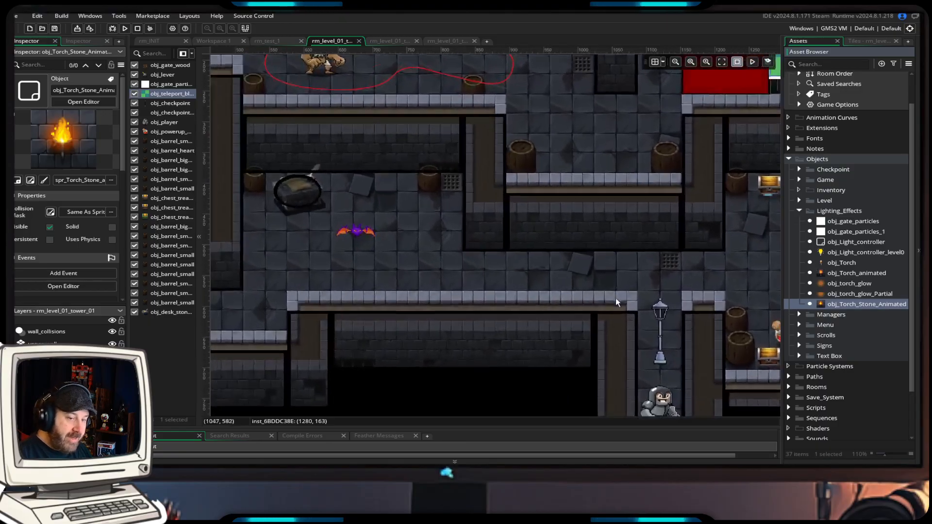
ctrl+scroll(615, 302, up, 3)
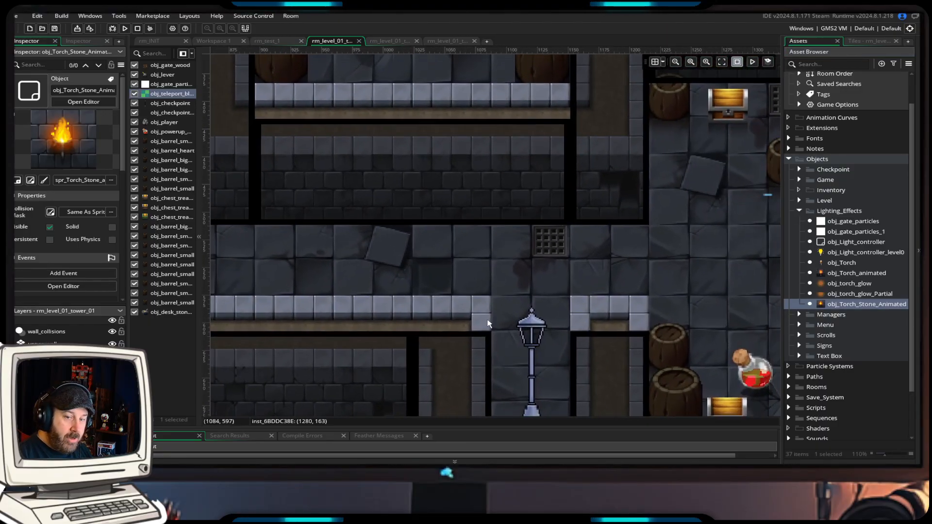
ctrl+scroll(488, 323, down, 2)
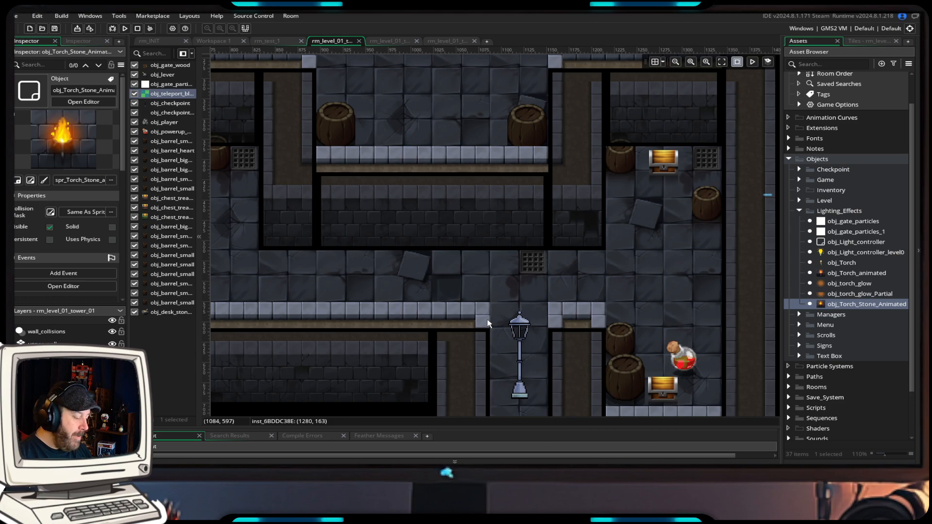
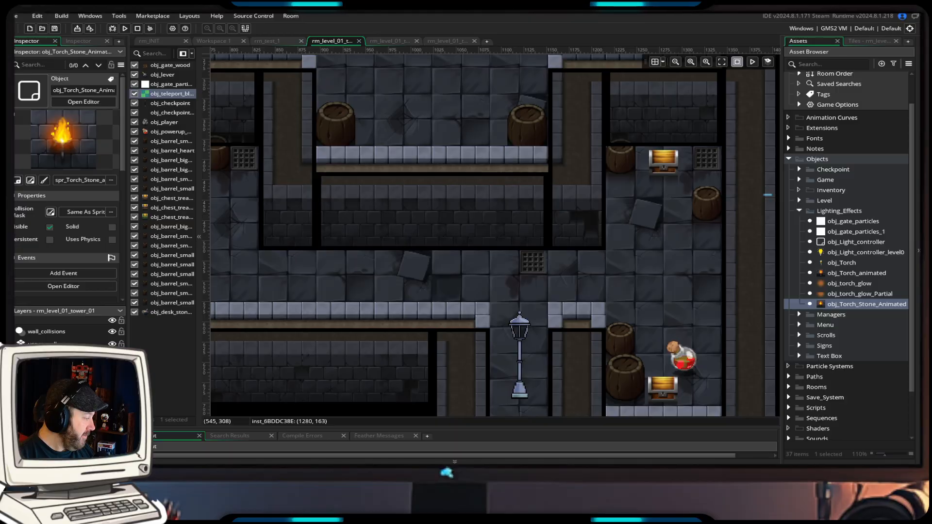
Switch to Chess.com in the browser, solve the rated puzzle by moving the white queen from h2 to h7, and return to GameMaker
key(alt+Tab)
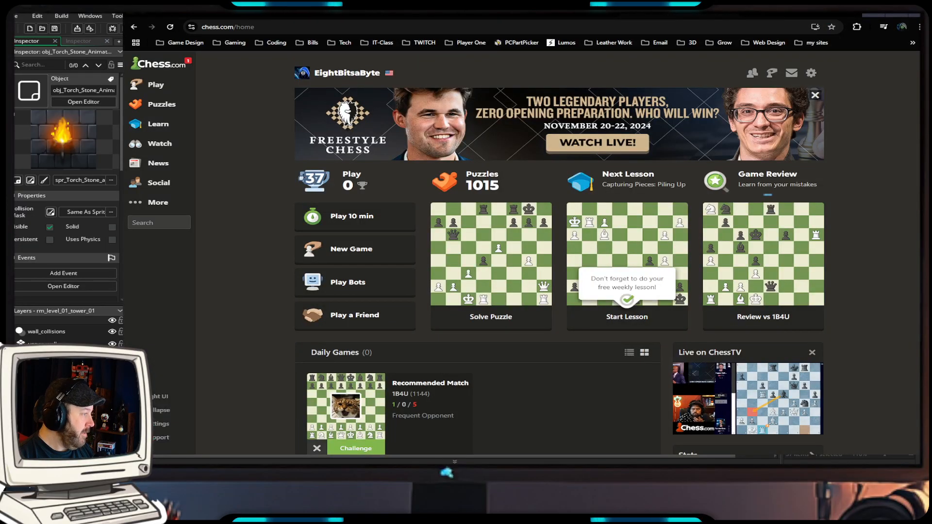
click(491, 317)
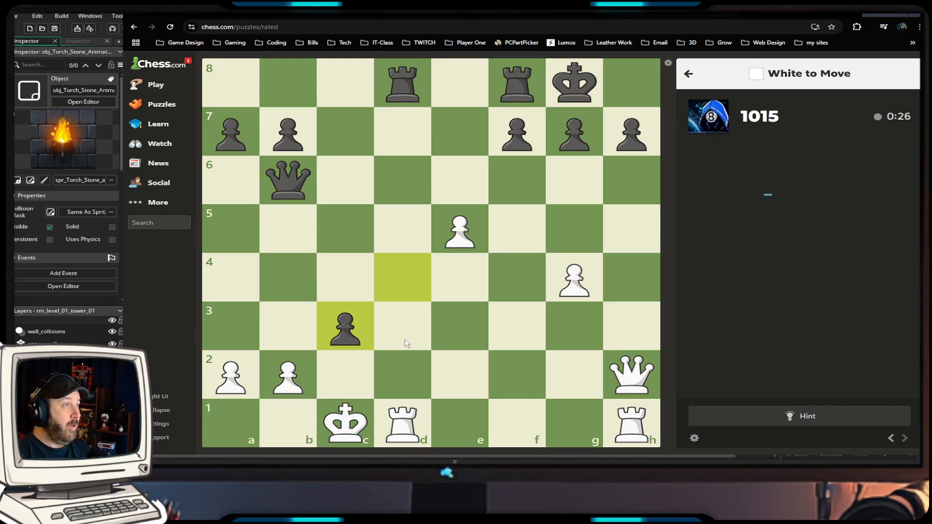
drag(634, 381, 642, 139)
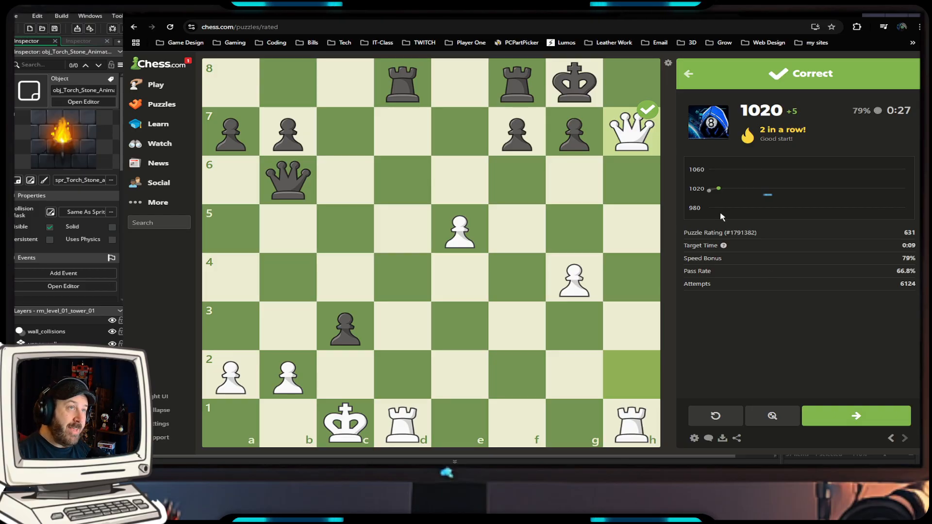
mouse_move(719, 190)
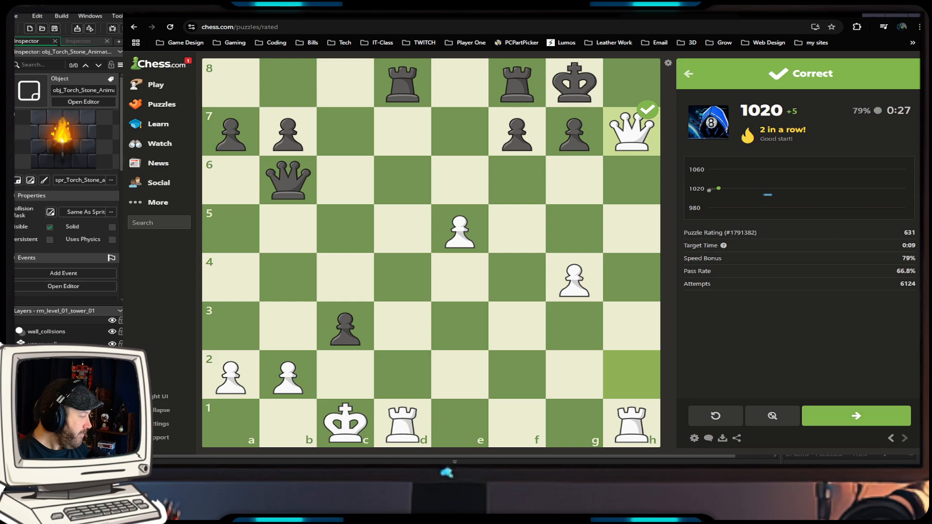
key(alt+Tab)
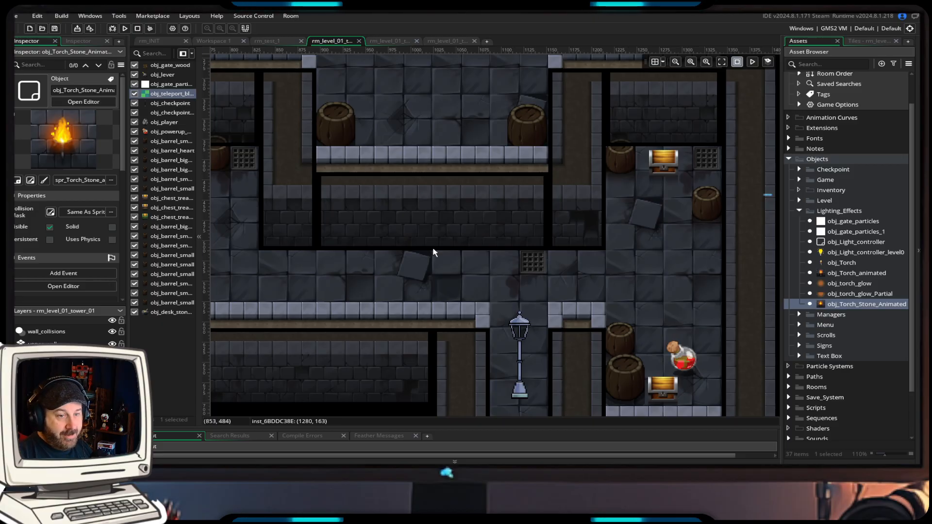
Hide the wall_collisions layer of the rm_level_01_tower_01 room
scroll(421, 244, down, 3)
scroll(421, 244, down, 8)
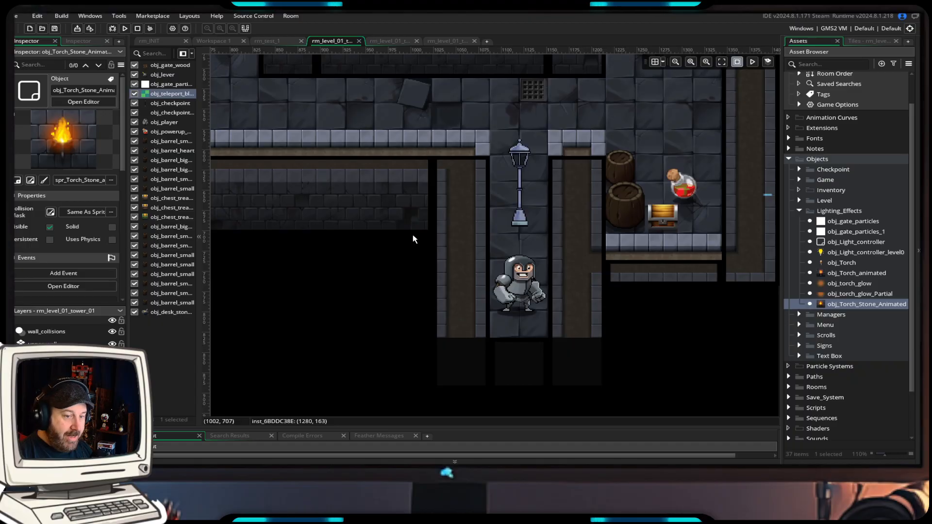
scroll(416, 241, up, 6)
scroll(416, 234, up, 2)
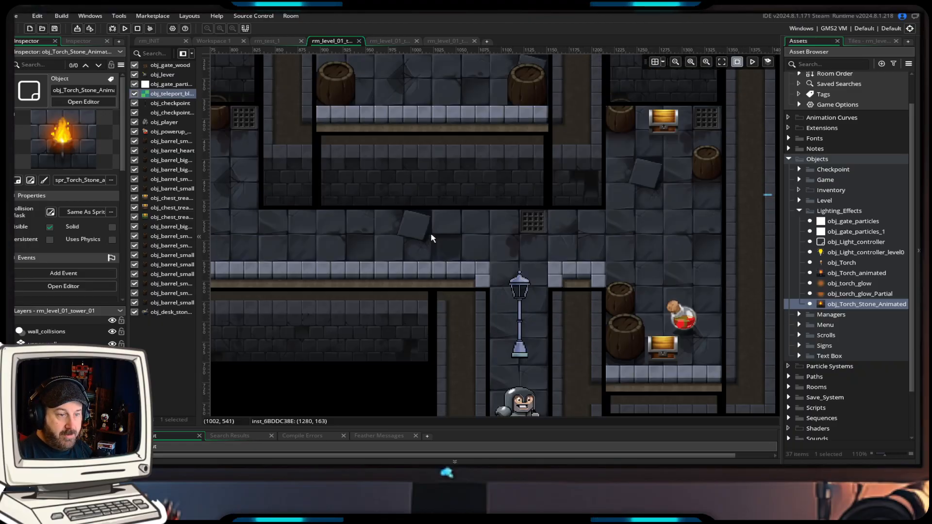
scroll(437, 237, up, 7)
scroll(437, 234, down, 6)
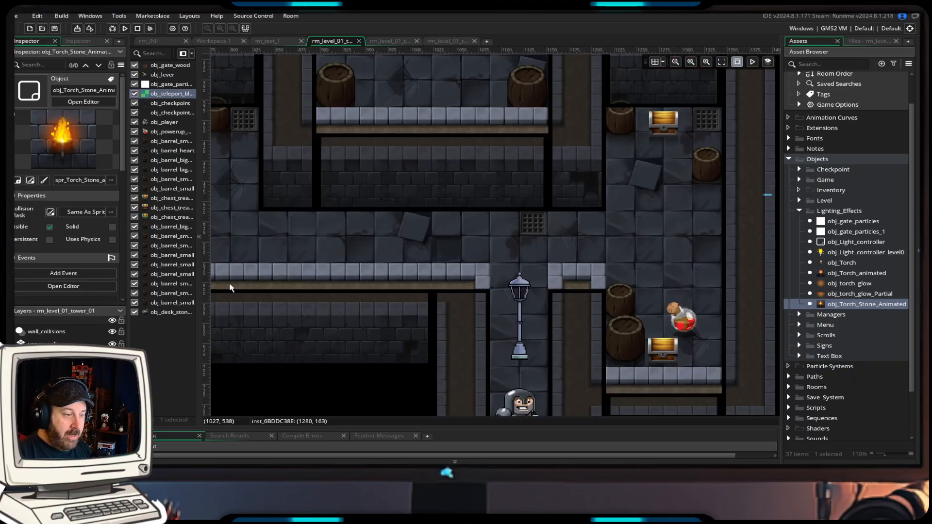
click(112, 333)
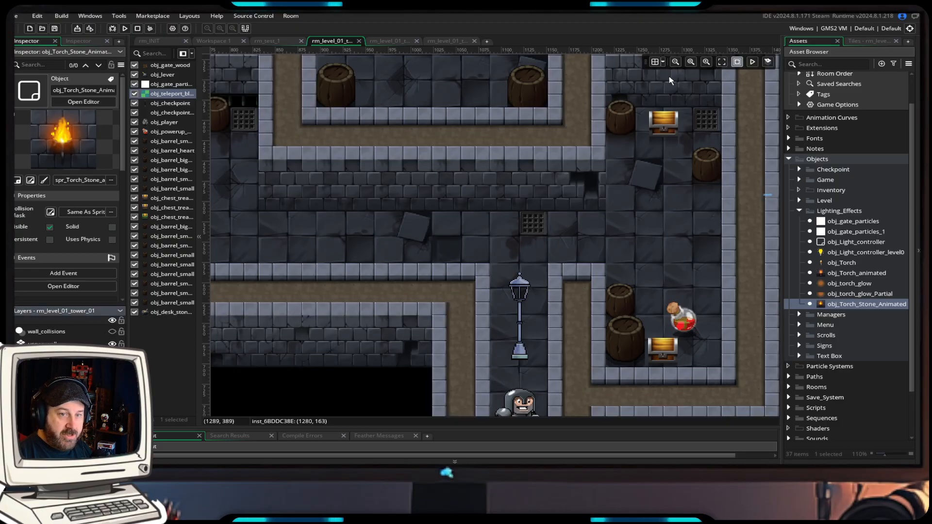
Place obj_Torch_Stone_Animated on the corridor wall above the lamppost and on the wall beside the scroll desk
ctrl+scroll(514, 241, up, 3)
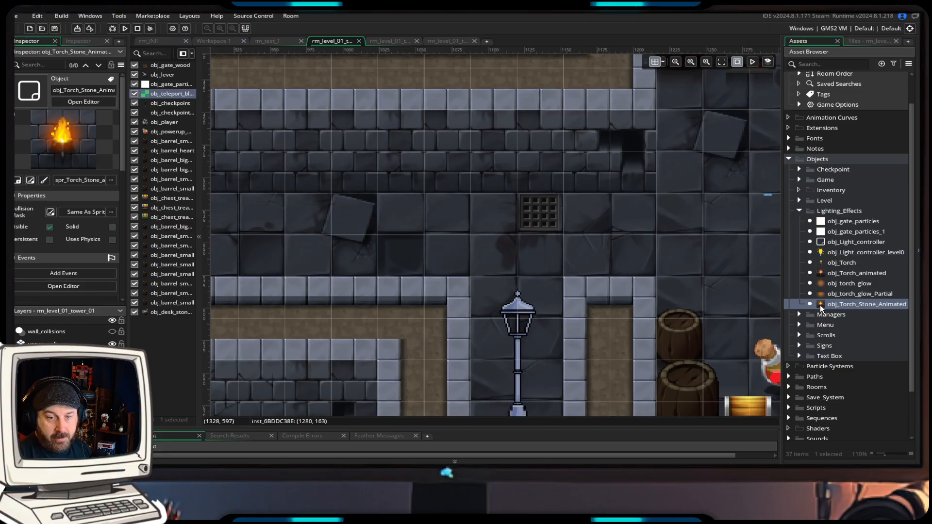
drag(821, 305, 513, 145)
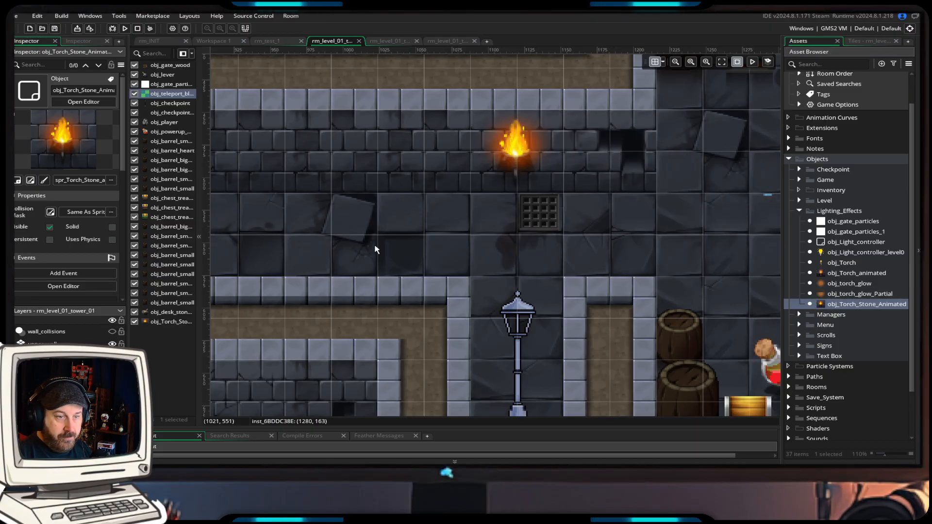
scroll(374, 247, down, 2)
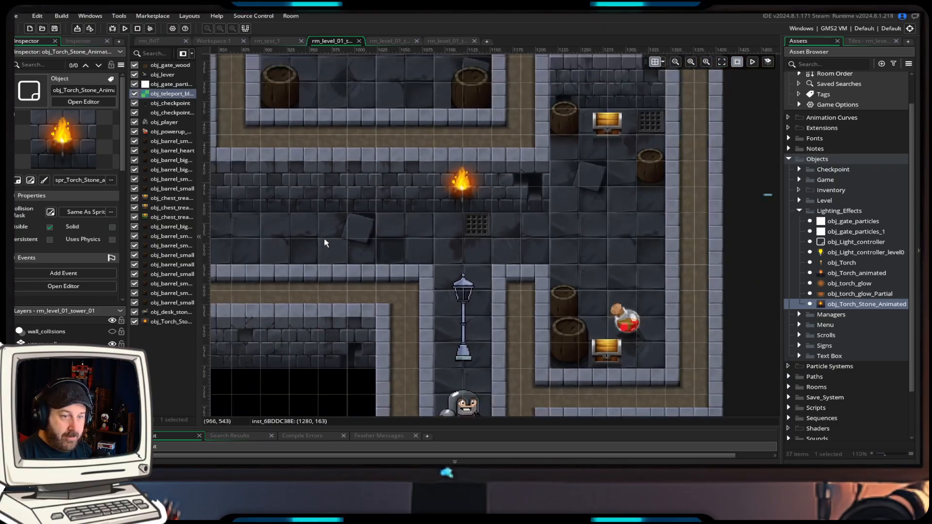
middle_drag(326, 240, 654, 278)
middle_drag(477, 211, 524, 234)
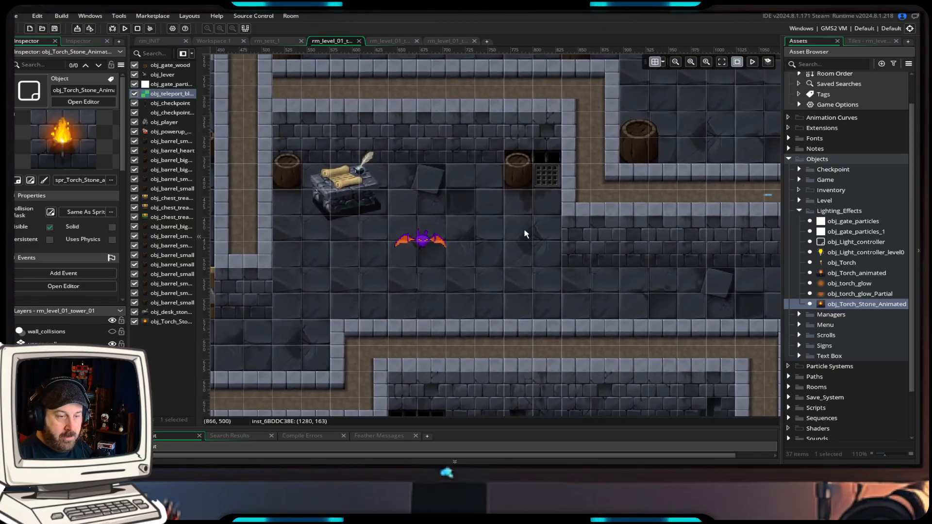
scroll(436, 152, up, 2)
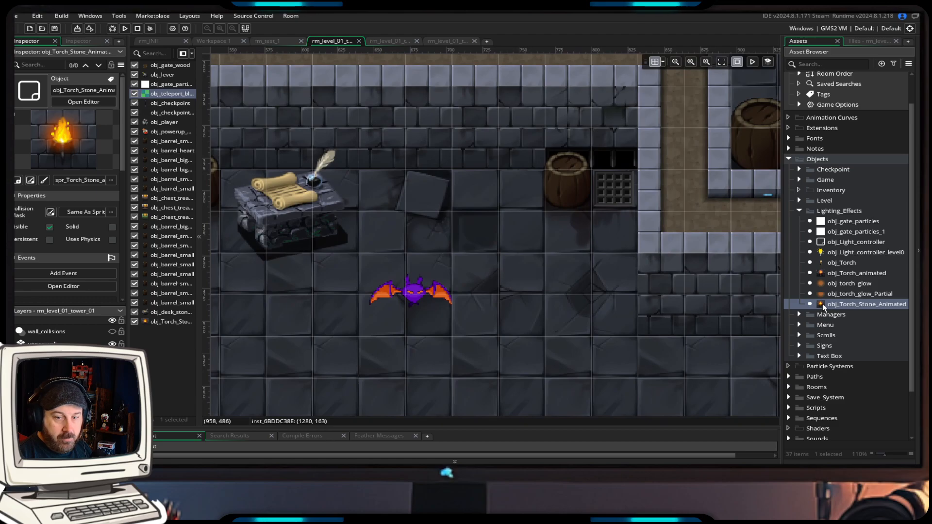
drag(821, 306, 365, 103)
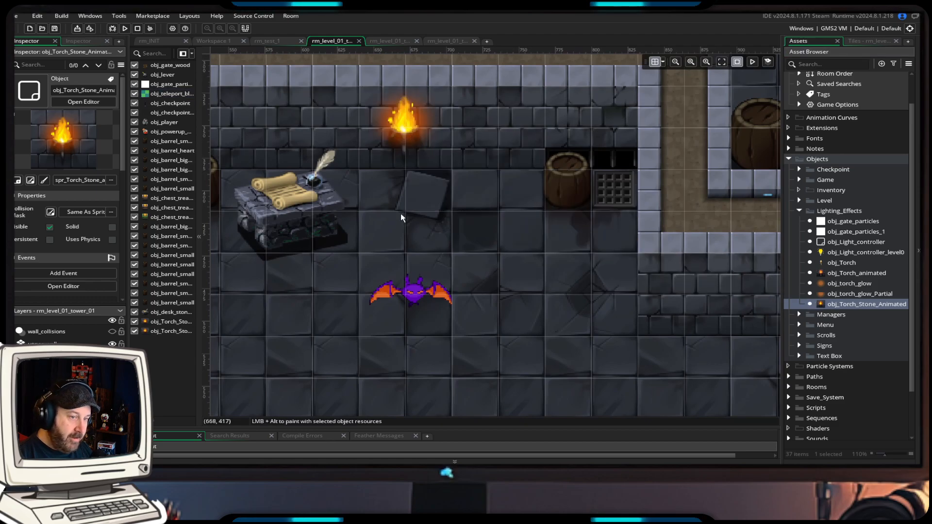
Place an obj_Torch_Stone_Animated instance on the stone wall just west of the locked wooden door
scroll(393, 225, down, 5)
middle_drag(386, 223, 608, 179)
scroll(438, 246, up, 3)
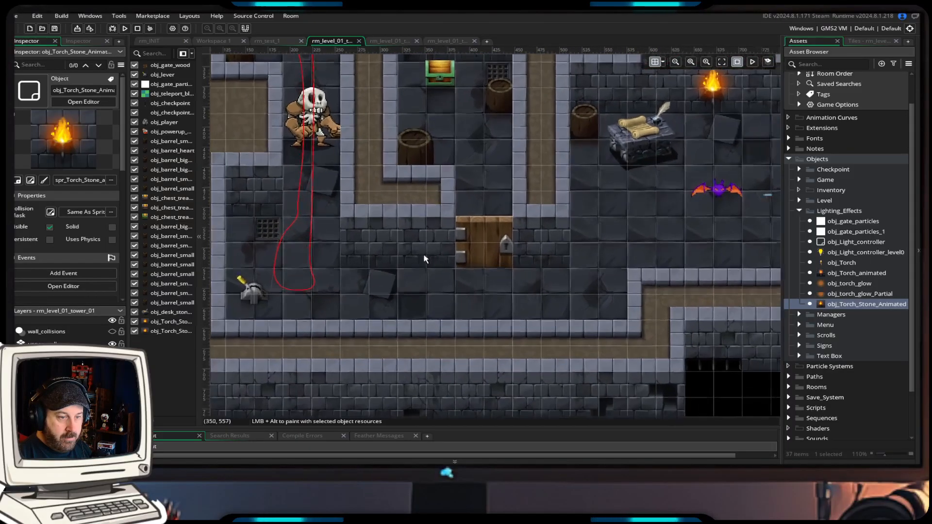
middle_drag(416, 265, 446, 239)
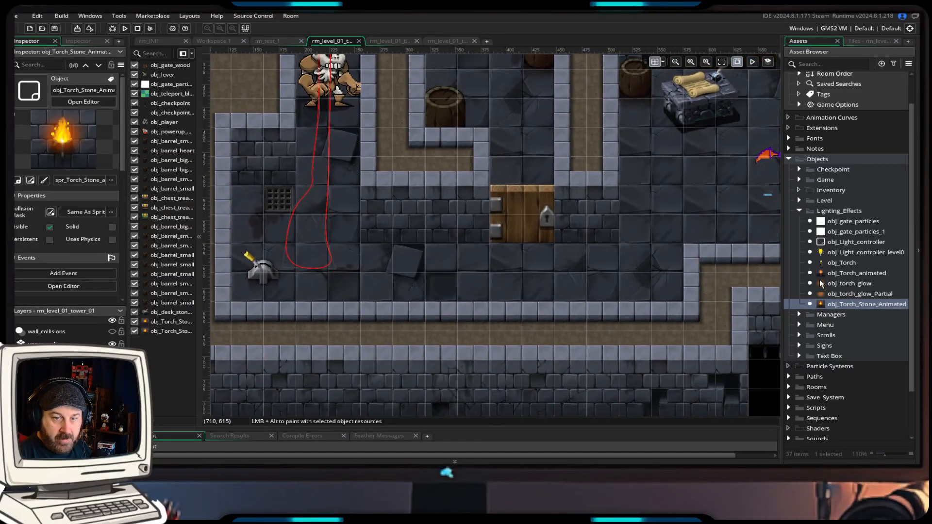
drag(822, 308, 394, 218)
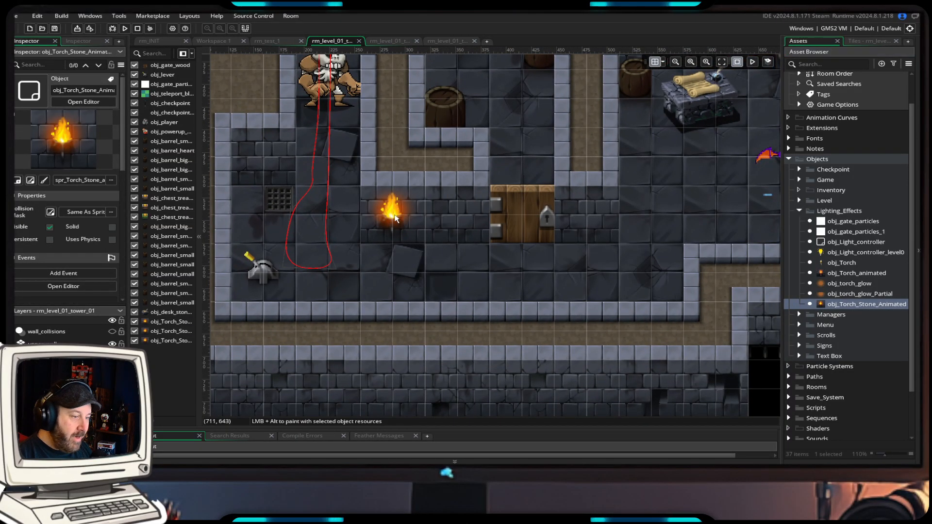
scroll(348, 214, up, 1)
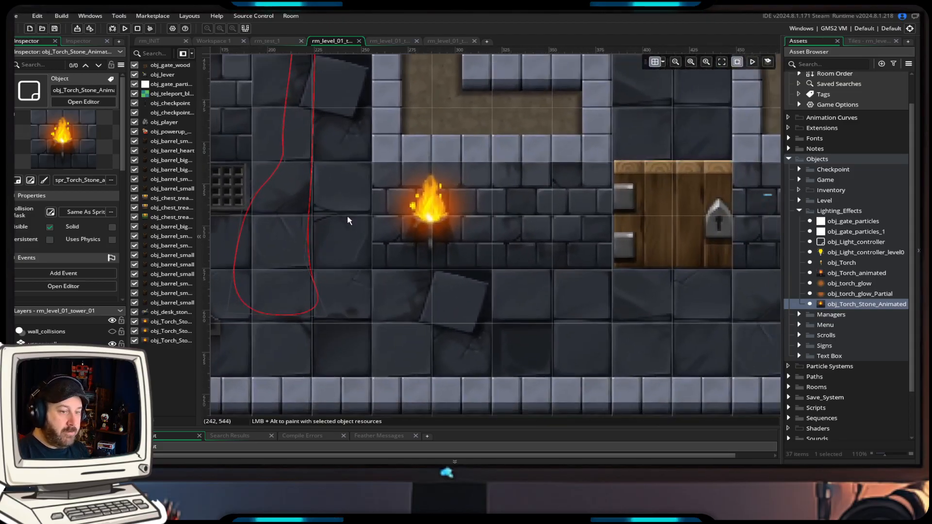
Place an obj_Torch_Stone_Animated instance on the north wall at the western end of the upper corridor
scroll(348, 214, down, 1)
middle_drag(351, 208, 348, 347)
middle_drag(354, 164, 335, 331)
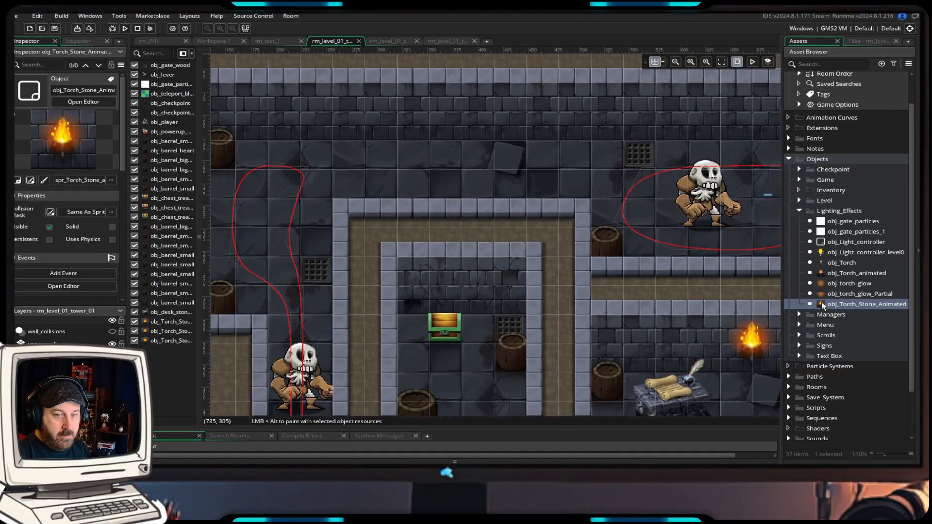
drag(822, 303, 312, 122)
drag(310, 123, 311, 123)
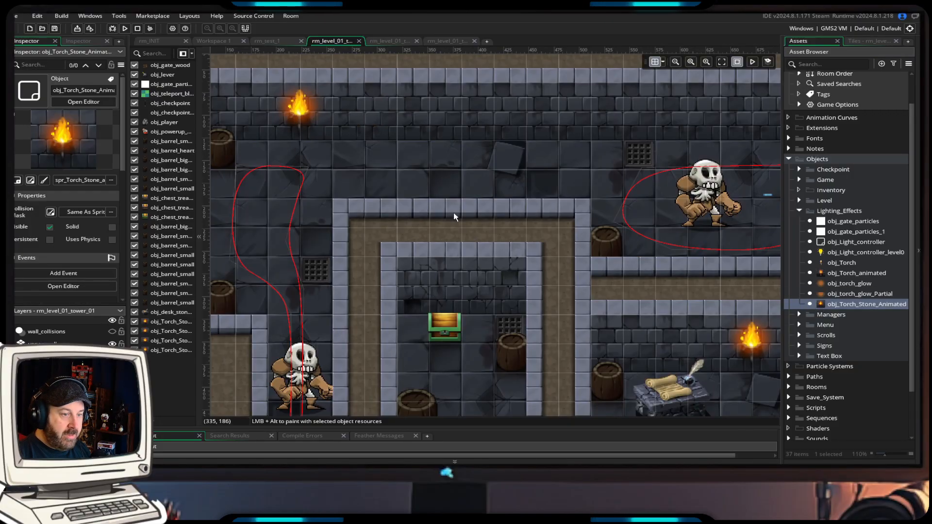
Place two obj_Torch_Stone_Animated instances on the upper corridor wall along the skeleton's patrol path, the second at about X 864, Y 96
middle_drag(598, 243, 418, 257)
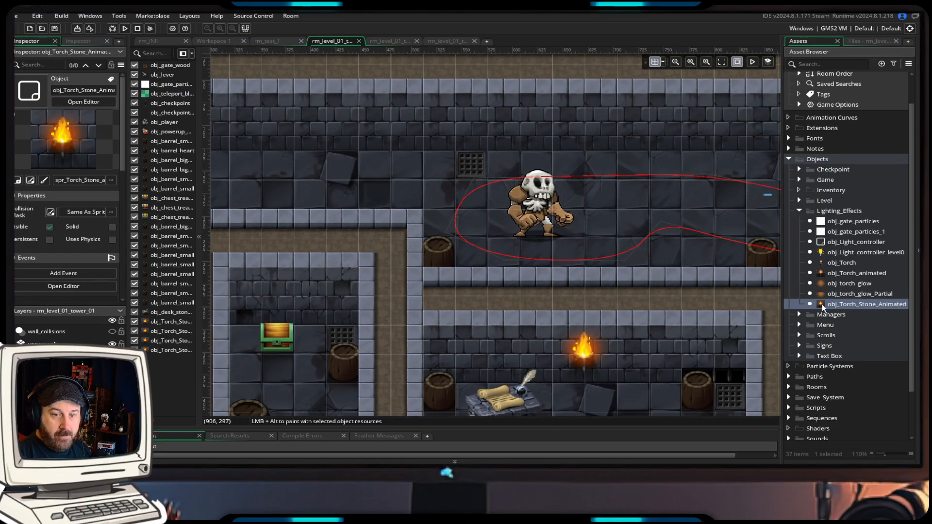
drag(557, 196, 452, 122)
middle_drag(680, 229, 522, 226)
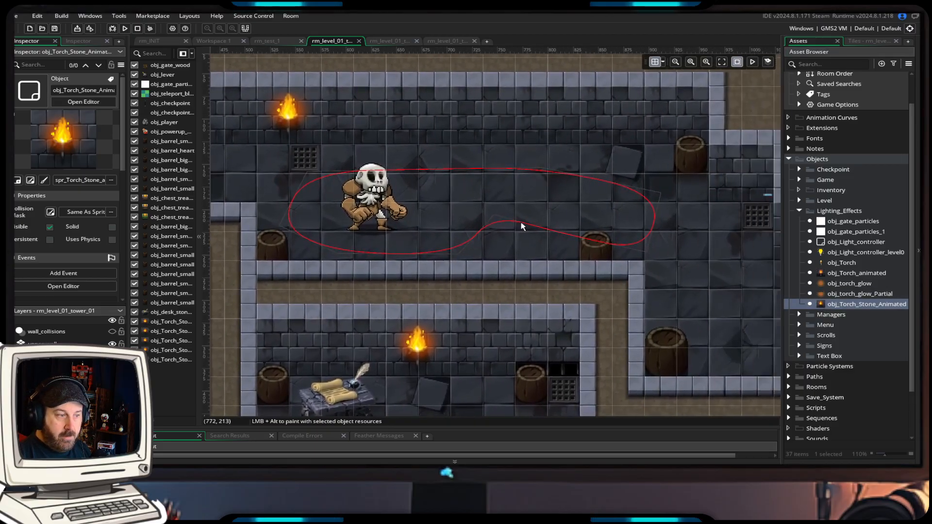
drag(825, 305, 623, 123)
click(688, 234)
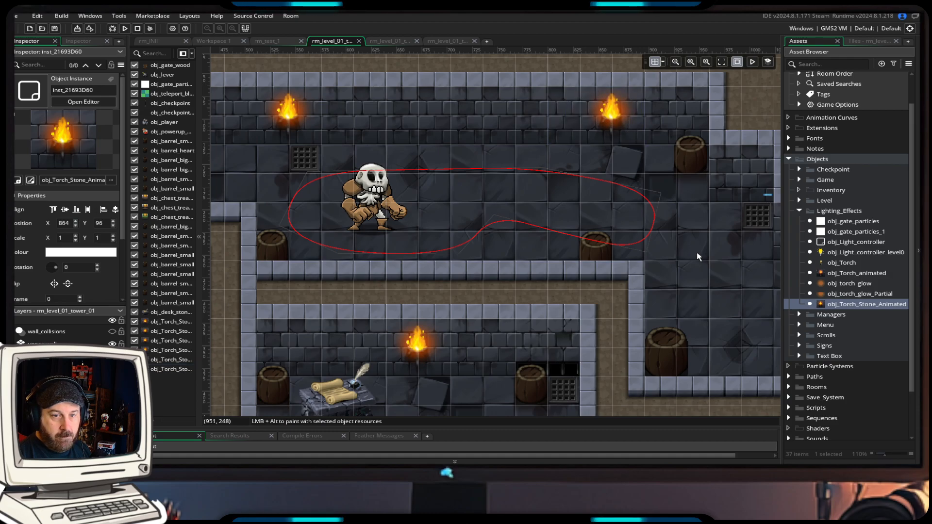
Place an obj_Torch_Stone_Animated instance on the wall above the red area in the northeast room
middle_drag(697, 256, 340, 195)
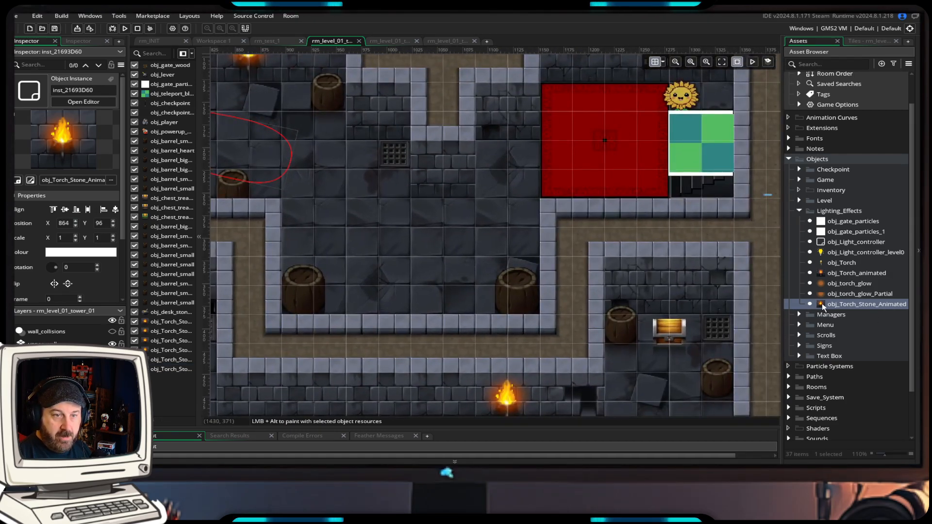
middle_drag(536, 159, 515, 228)
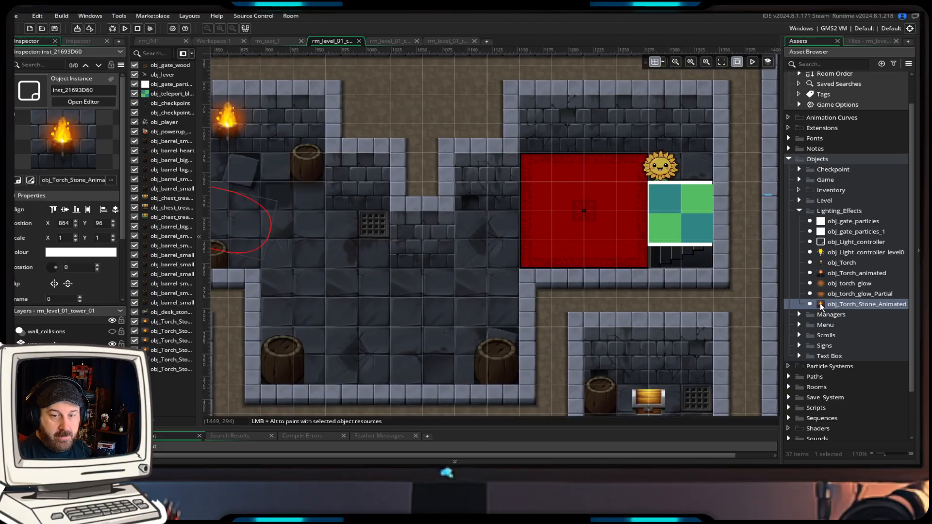
drag(821, 306, 587, 115)
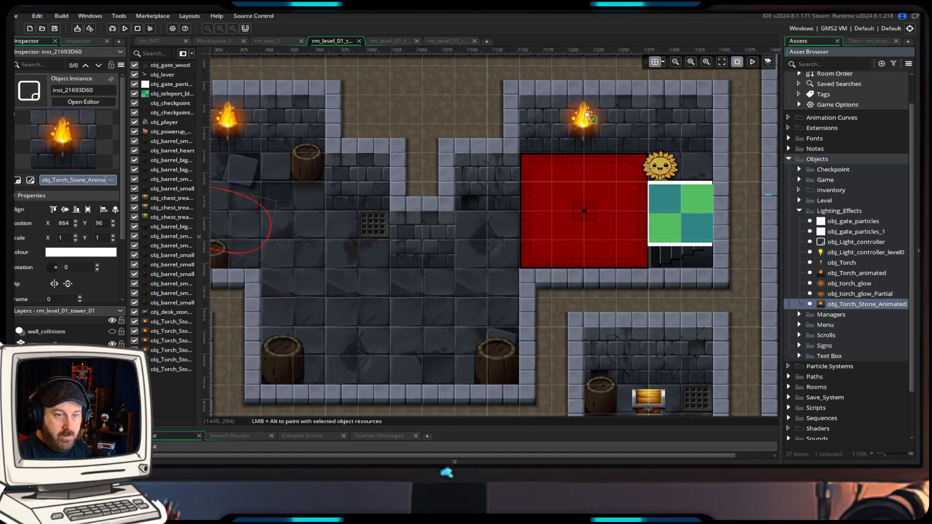
ctrl+scroll(452, 284, down, 3)
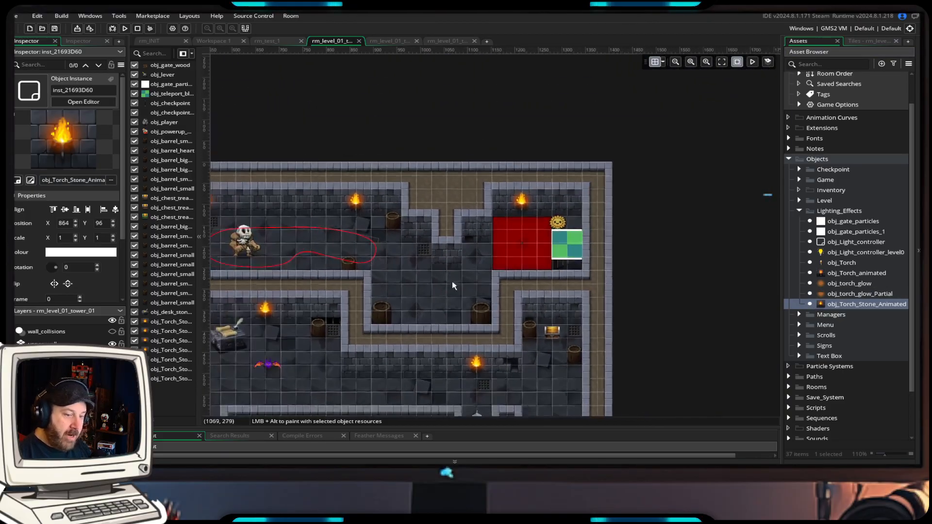
ctrl+scroll(453, 281, down, 3)
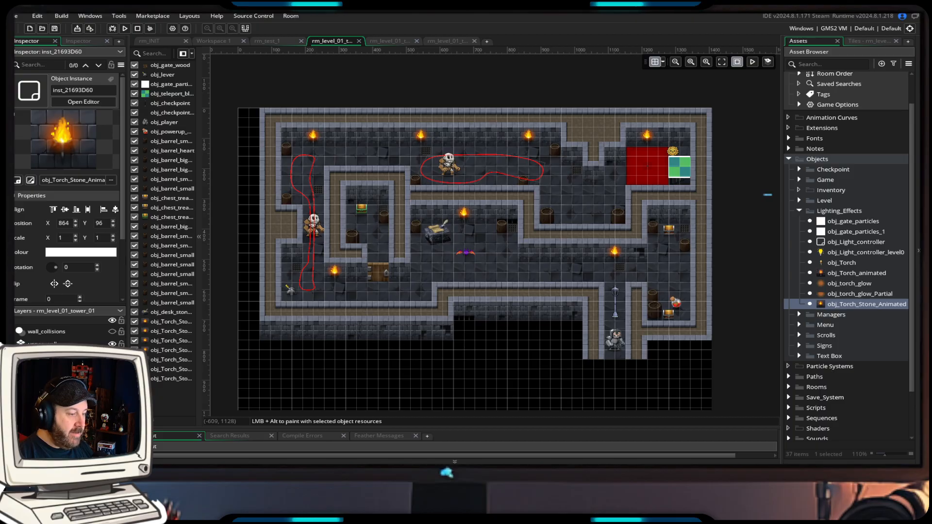
Add a new instance layer to the room and name it Instances_light_source
click(35, 453)
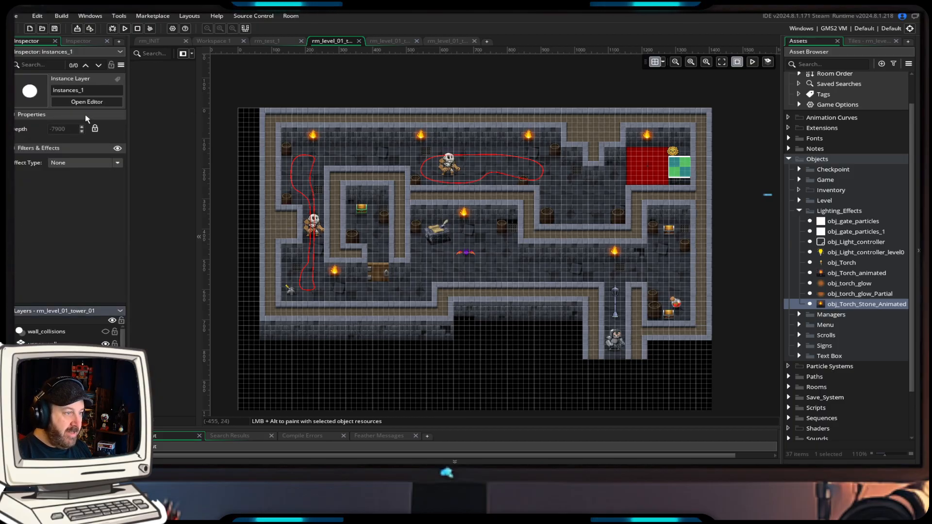
click(82, 90)
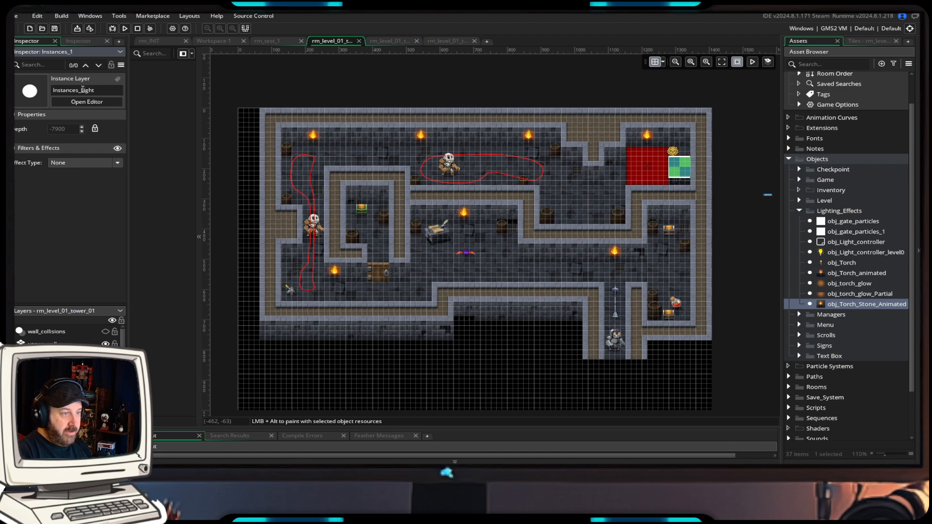
key(BackSpace)
key(BackSpace)
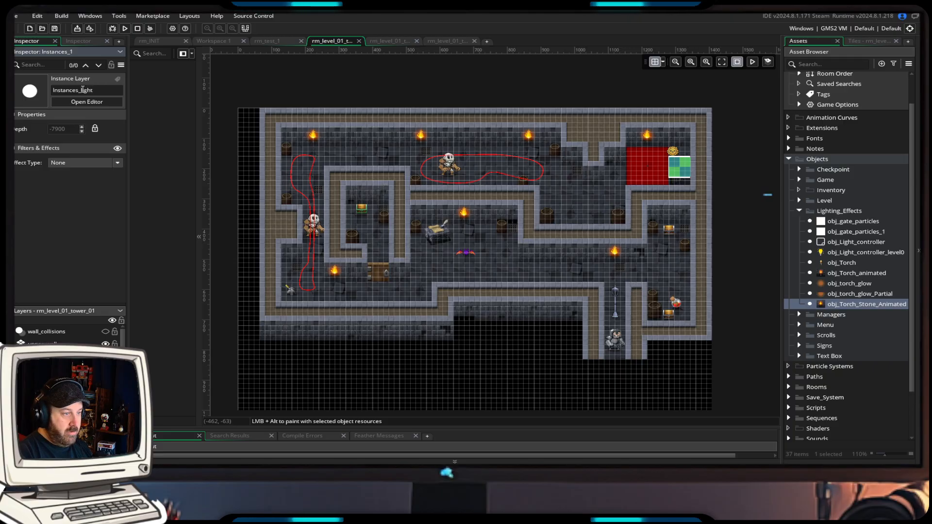
text(Sou)
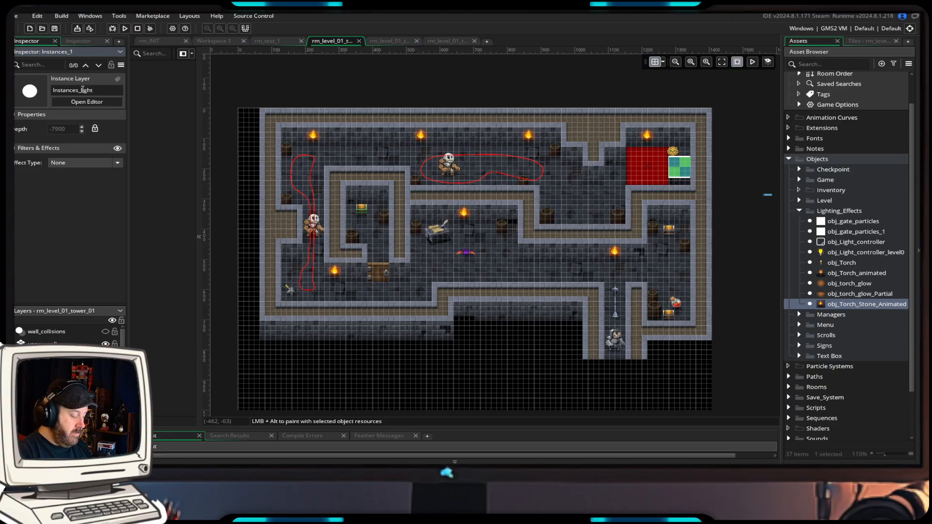
text(rce)
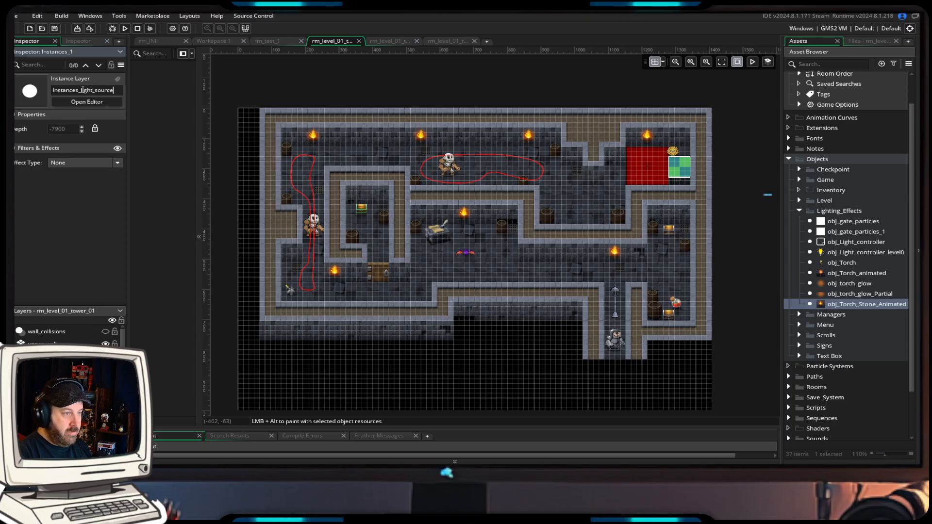
key(Return)
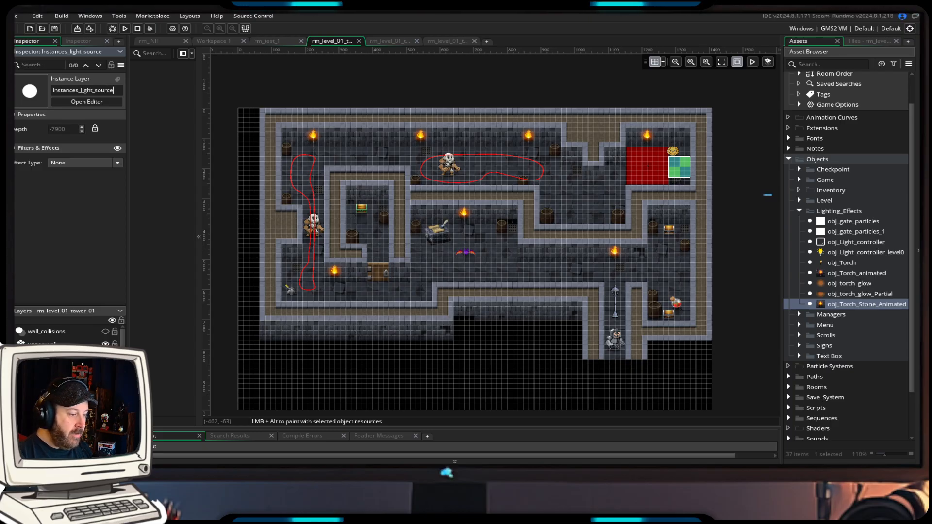
Hide the room grid and place obj_torch_glow_Partial over the central torch, the torch near the lamppost and the one beside the wooden door
click(50, 415)
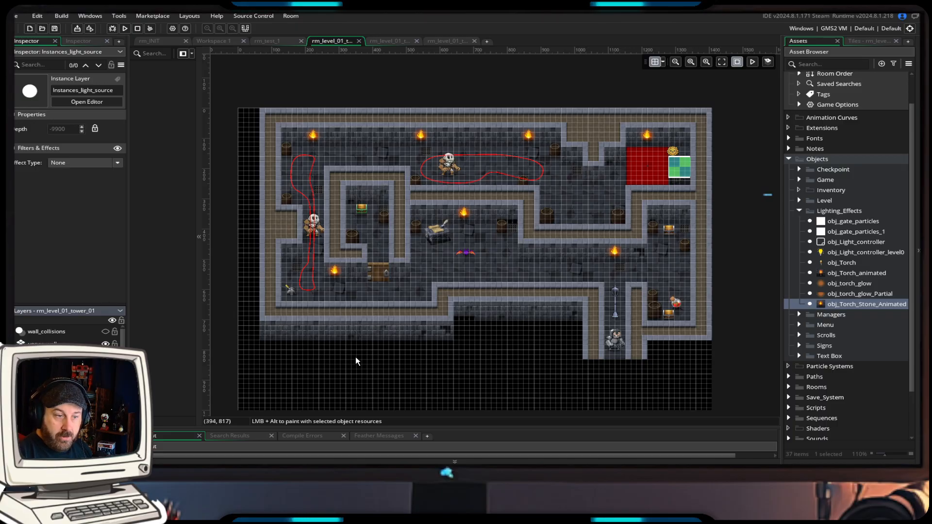
click(655, 63)
ctrl+scroll(574, 301, up, 1)
ctrl+scroll(573, 297, up, 2)
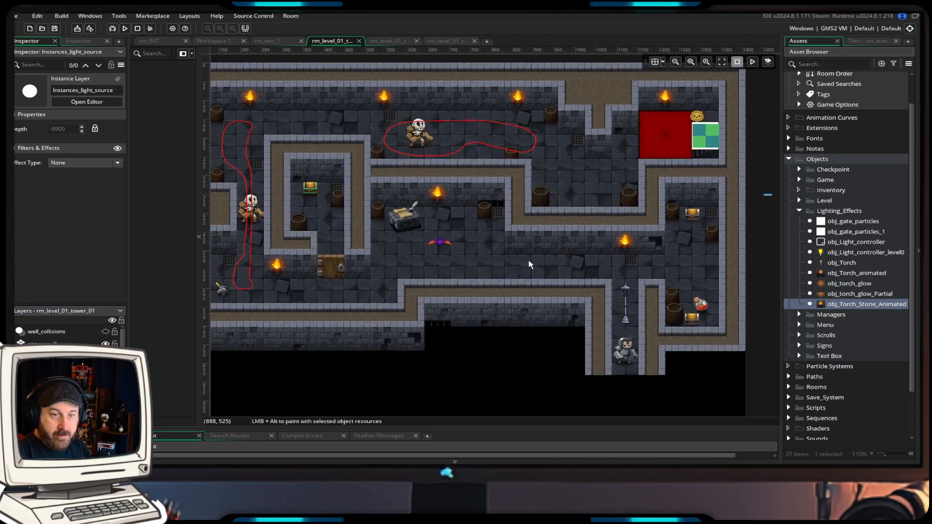
click(822, 284)
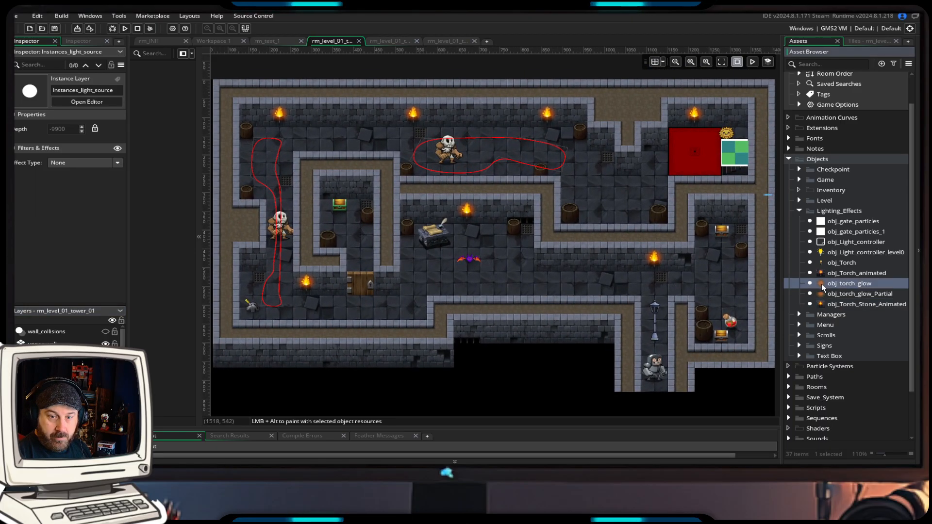
drag(821, 296, 658, 263)
drag(823, 295, 470, 213)
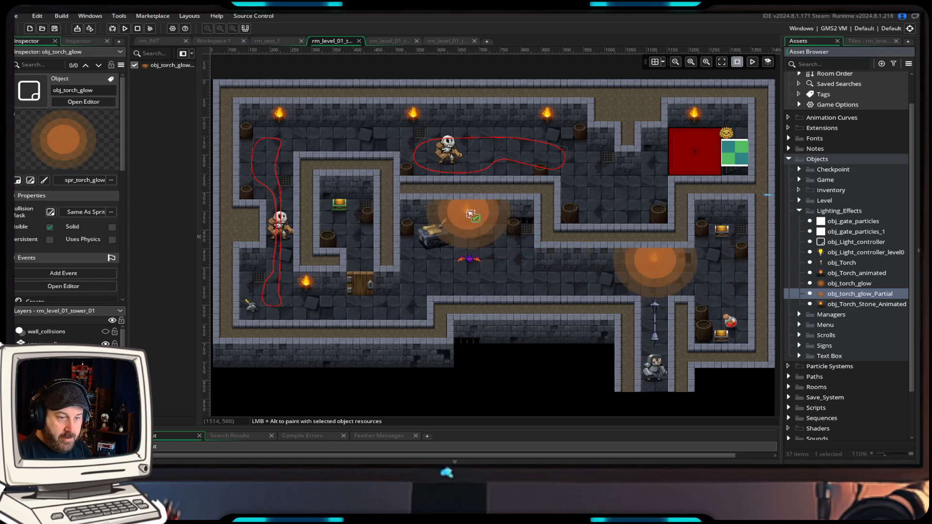
drag(823, 296, 314, 287)
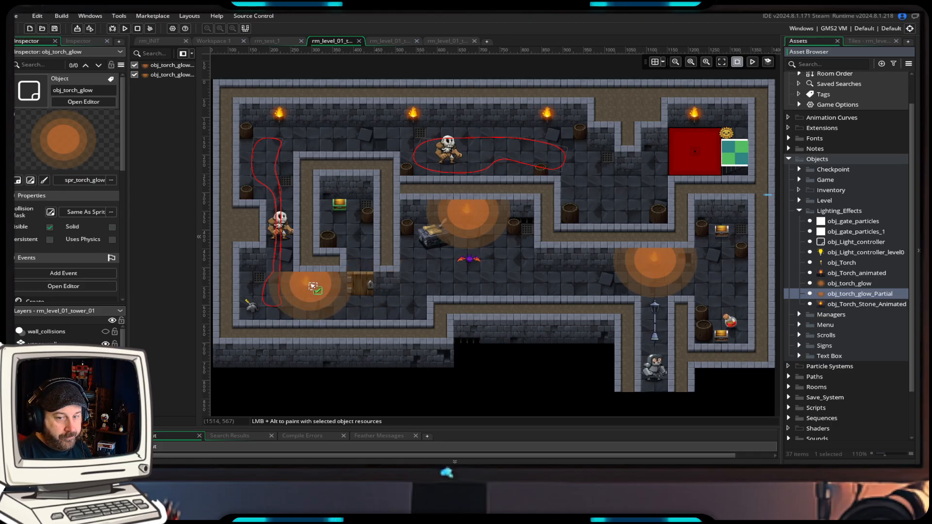
drag(313, 287, 308, 287)
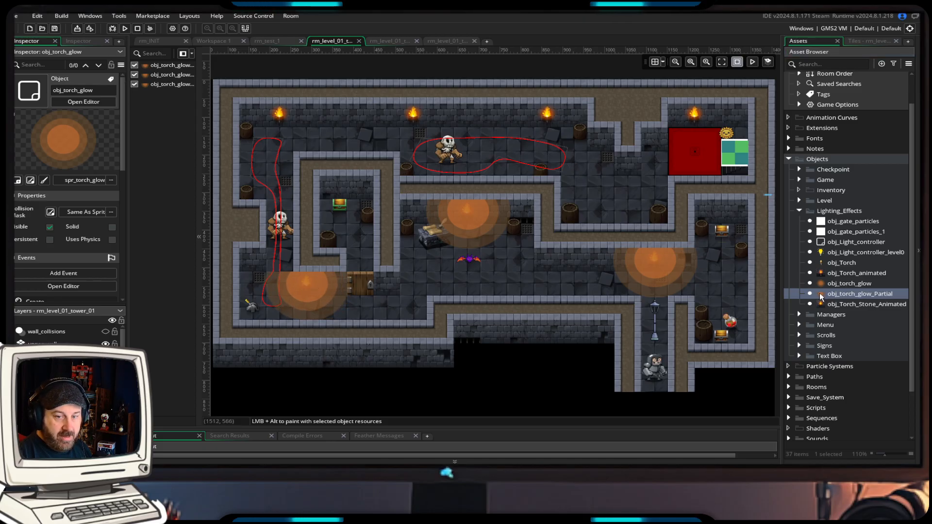
Place an obj_torch_glow_Partial instance over each of the three upper corridor torches and the torch above the red area
drag(822, 294, 281, 118)
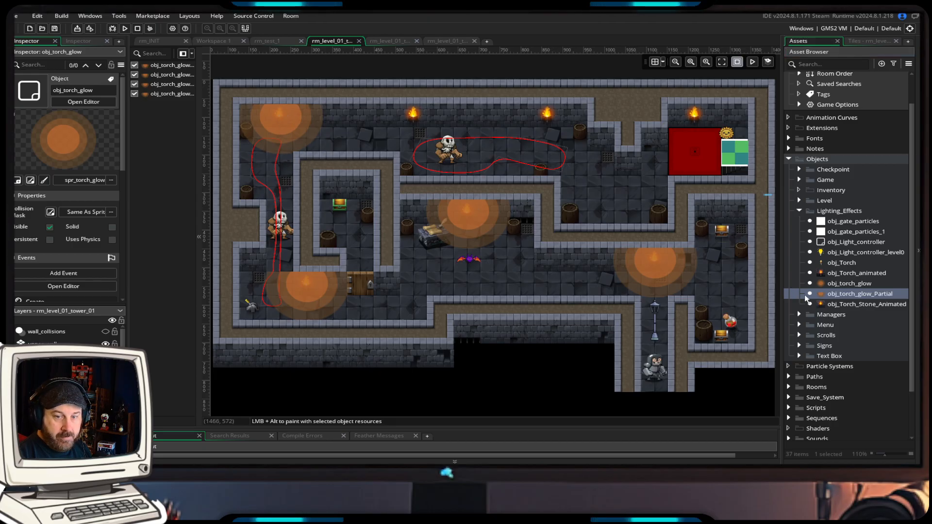
drag(822, 296, 416, 117)
drag(825, 294, 552, 119)
drag(825, 295, 706, 122)
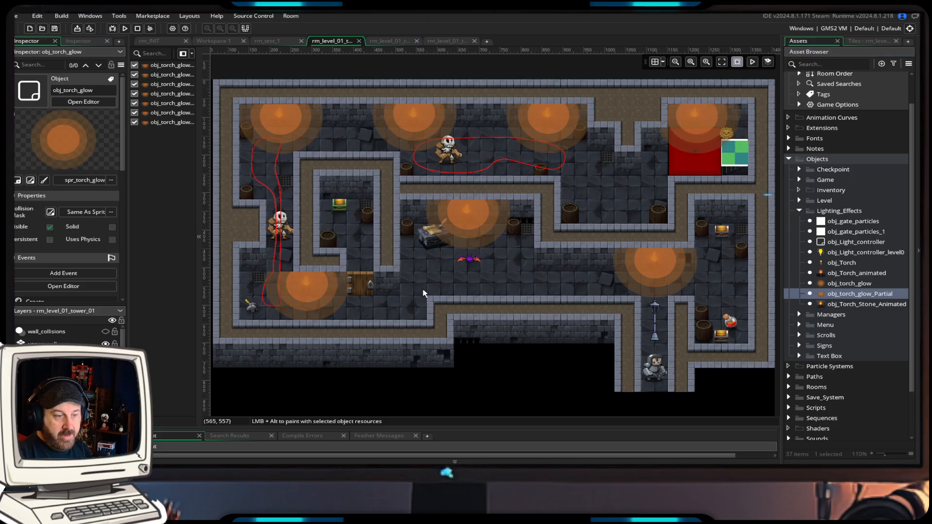
Replace the partial glow on the torch beside the wooden door with an obj_torch_glow instance
middle_drag(298, 294, 352, 286)
click(348, 297)
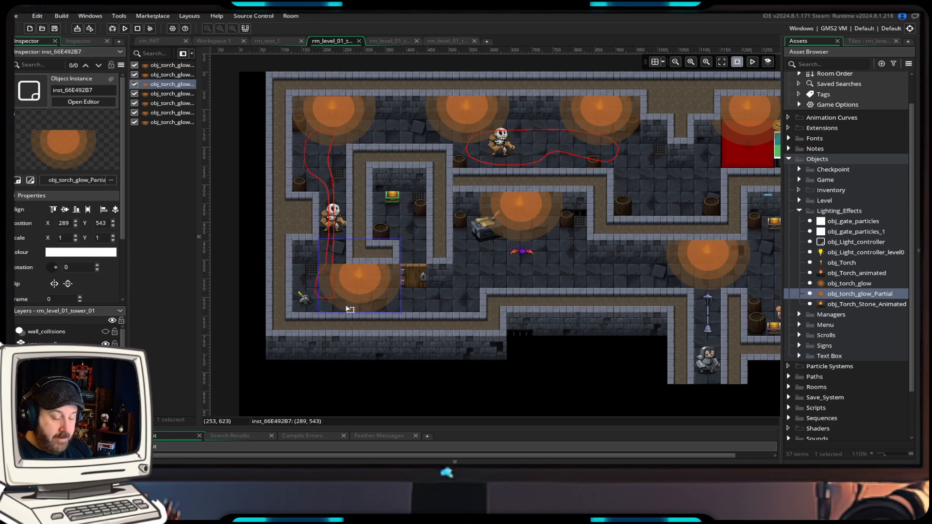
key(Delete)
click(821, 284)
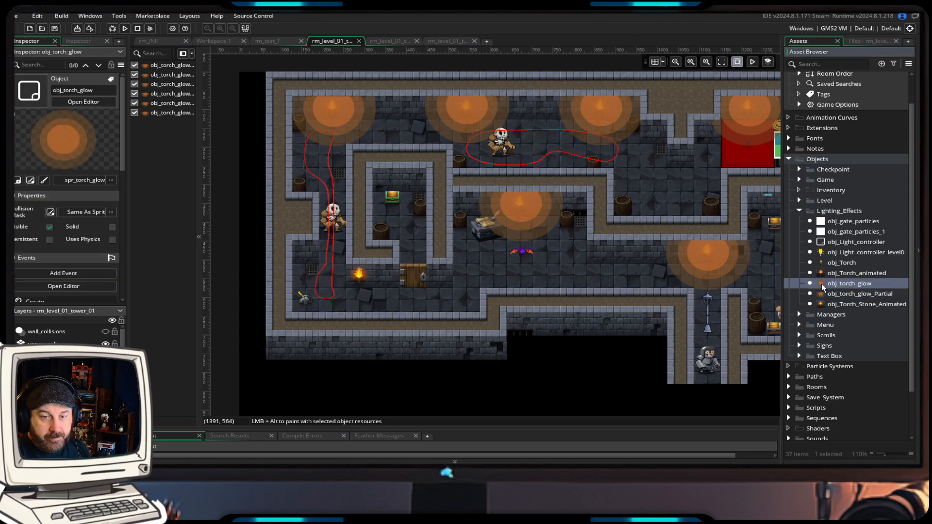
drag(822, 284, 365, 281)
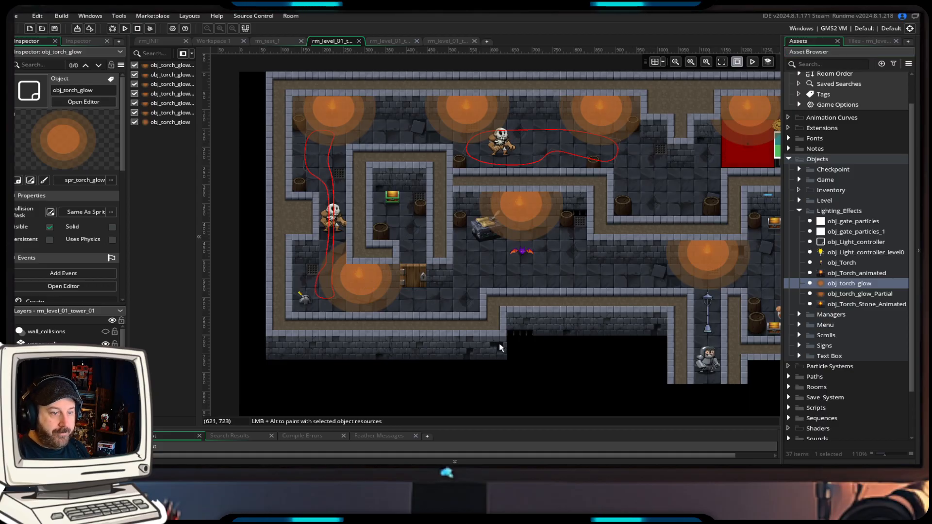
Review the placed glows in rm_level_01_tower_01 and examine the layout of rm_level_01_tower_02
ctrl+scroll(500, 345, down, 3)
ctrl+scroll(504, 341, up, 2)
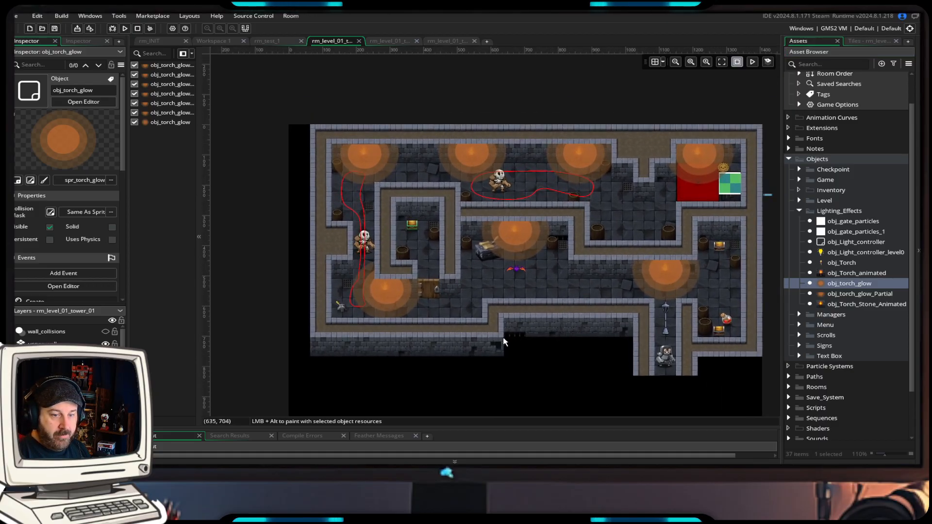
middle_drag(538, 327, 512, 335)
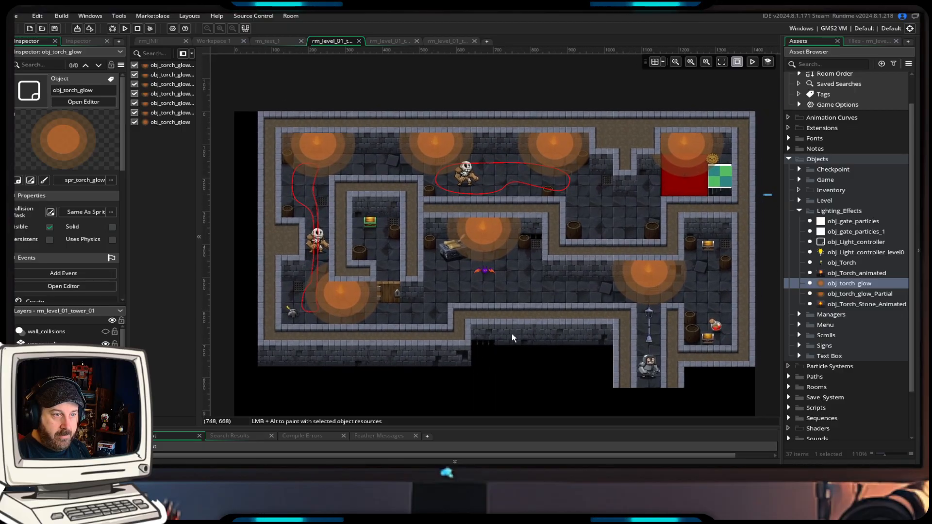
click(387, 40)
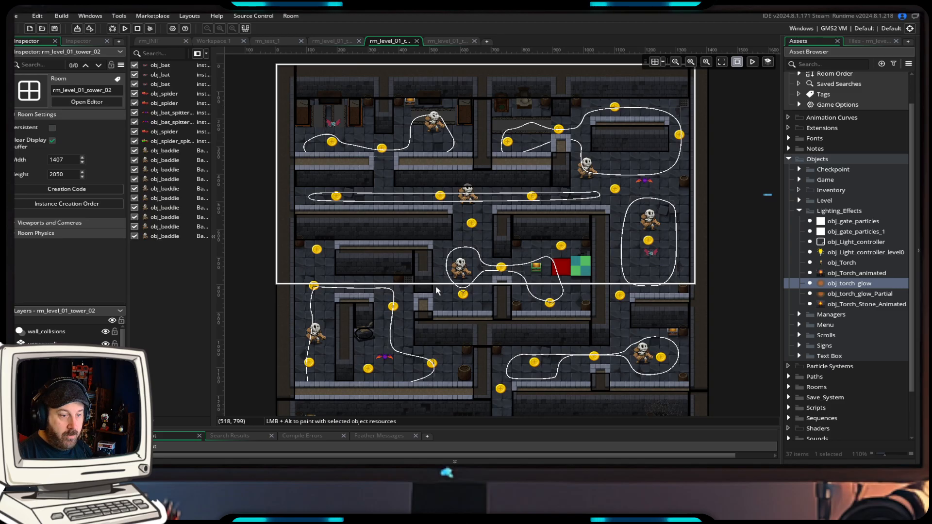
scroll(437, 298, down, 10)
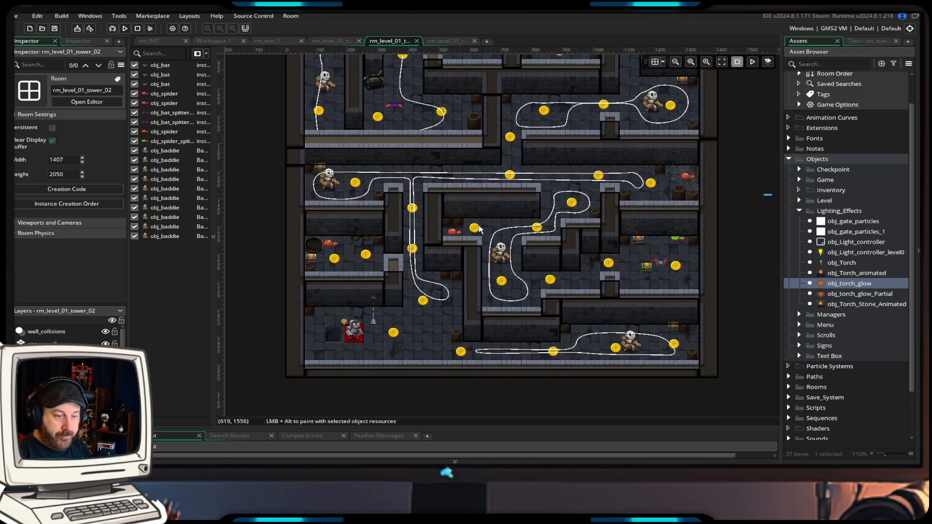
ctrl+scroll(398, 290, up, 3)
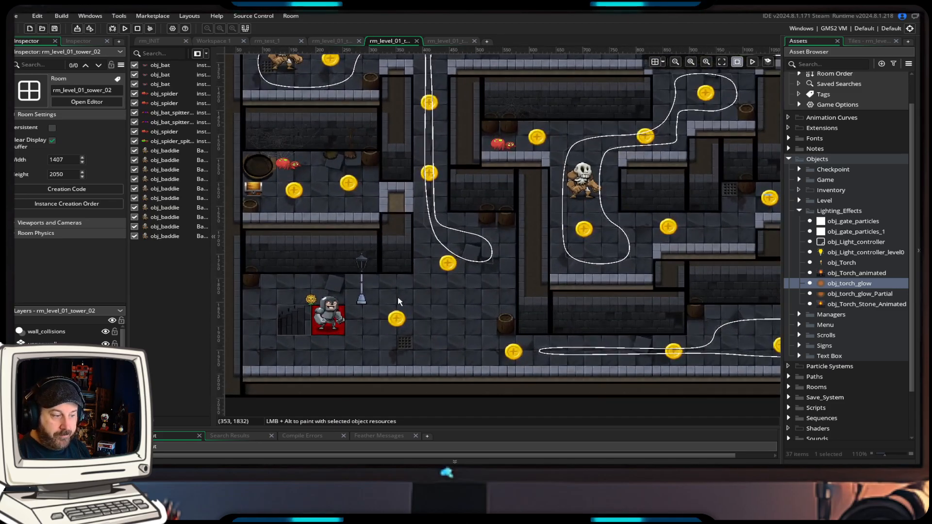
click(332, 40)
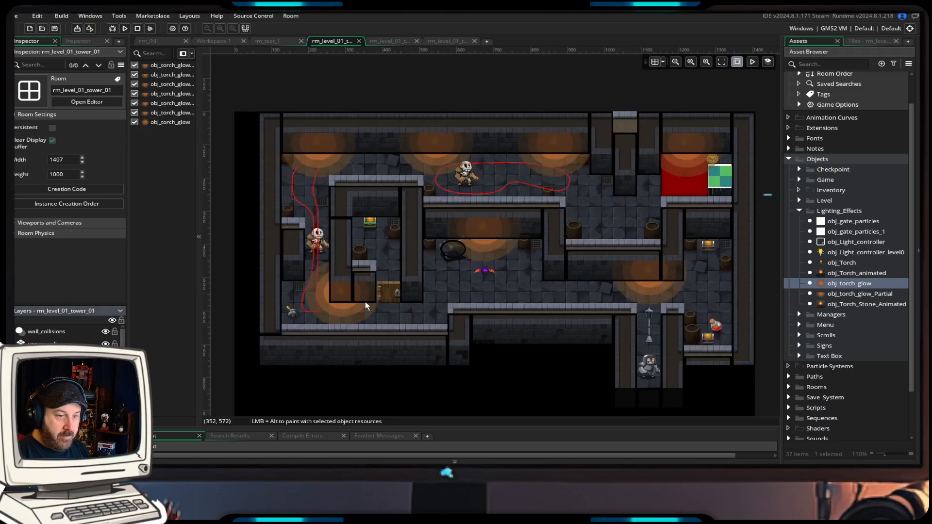
Open rm_level_01_tower_02, hide its wall_collisions layer and make the Instances layer active
click(394, 42)
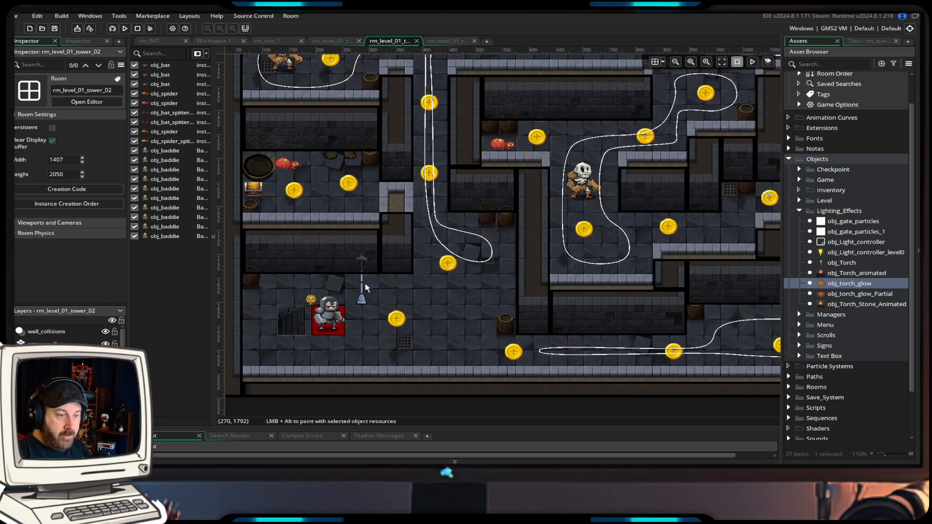
click(106, 332)
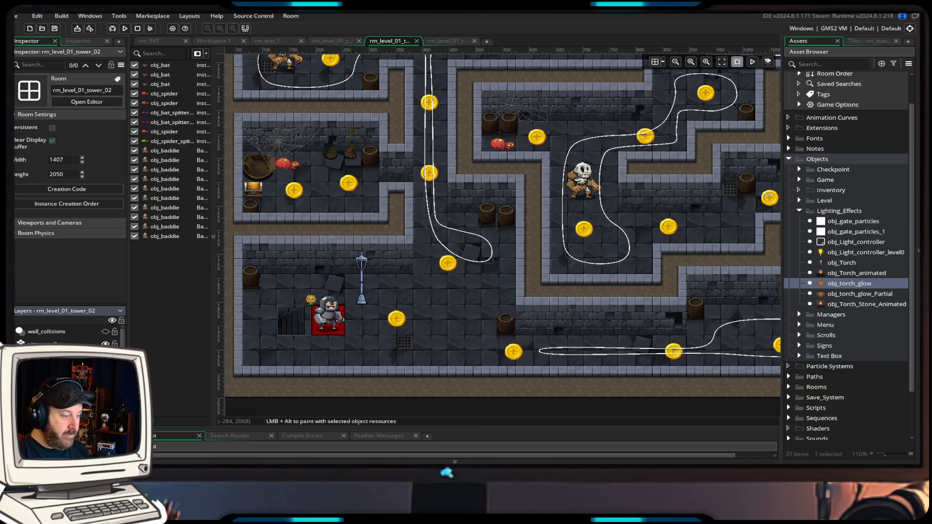
click(41, 407)
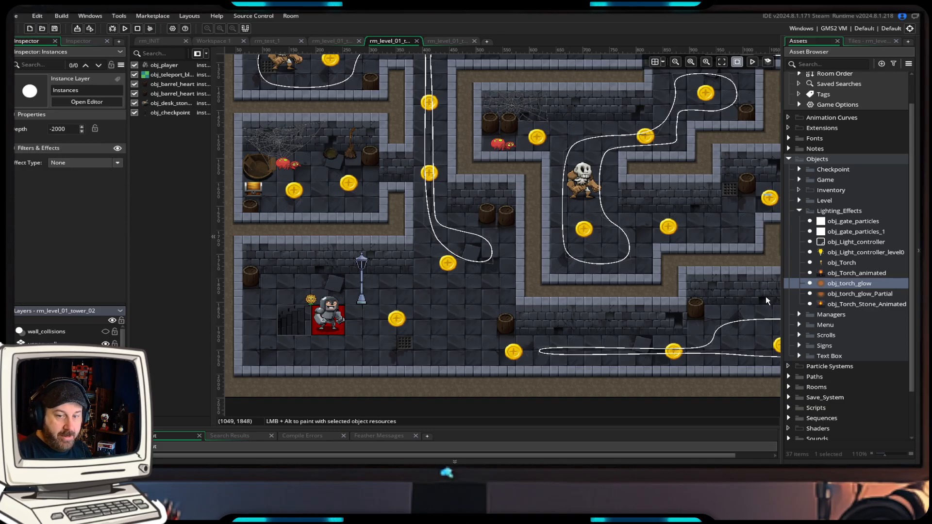
Place an obj_Torch_Stone_Animated instance on the wall above the stairs near the player at X 160, Y 1760, with the grid shown
click(820, 304)
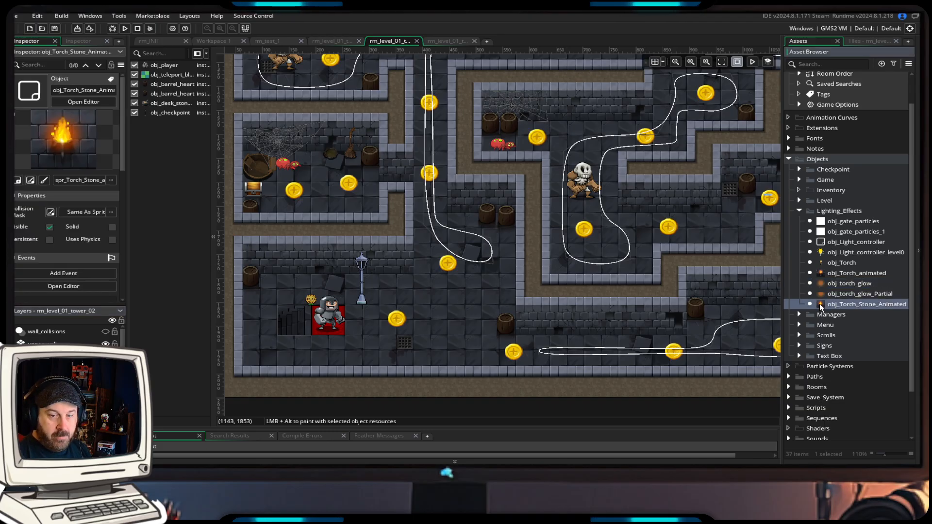
drag(821, 305, 365, 324)
ctrl+scroll(321, 331, up, 4)
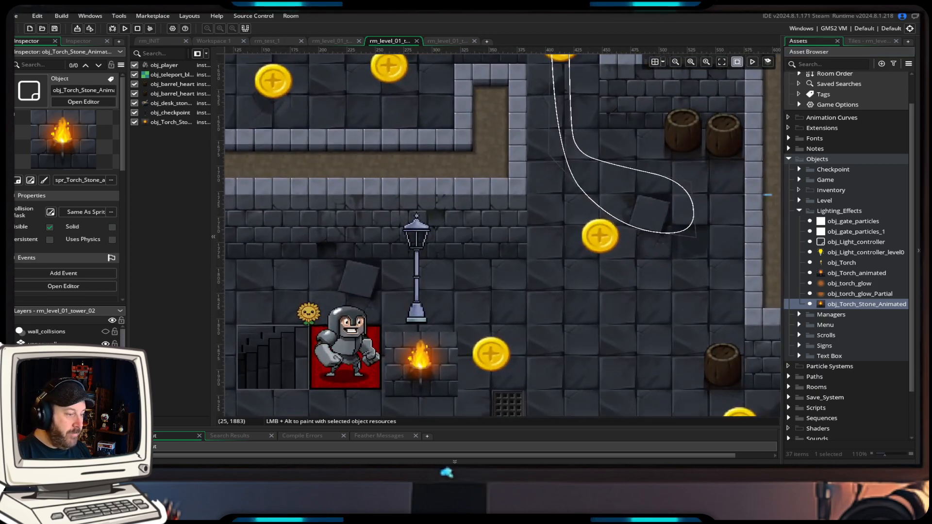
click(655, 62)
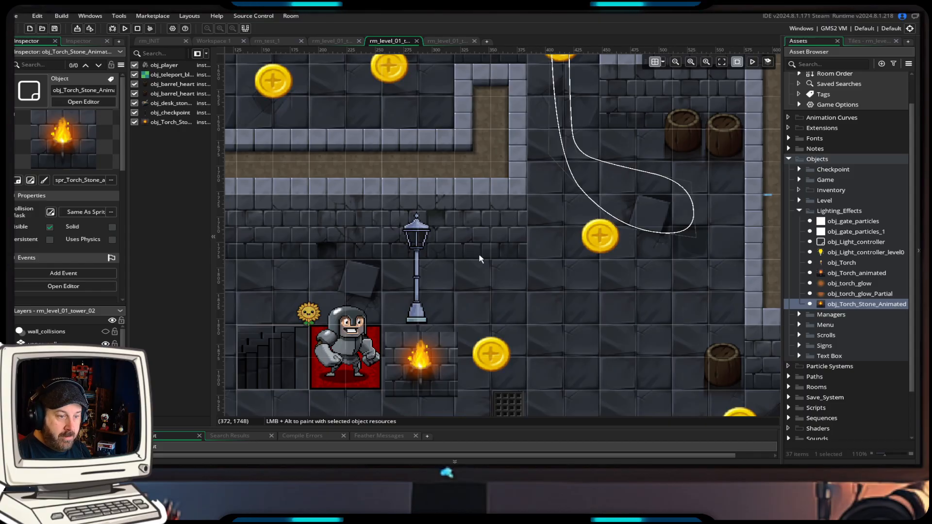
ctrl+scroll(434, 324, up, 1)
ctrl+scroll(433, 322, up, 1)
middle_drag(451, 326, 557, 305)
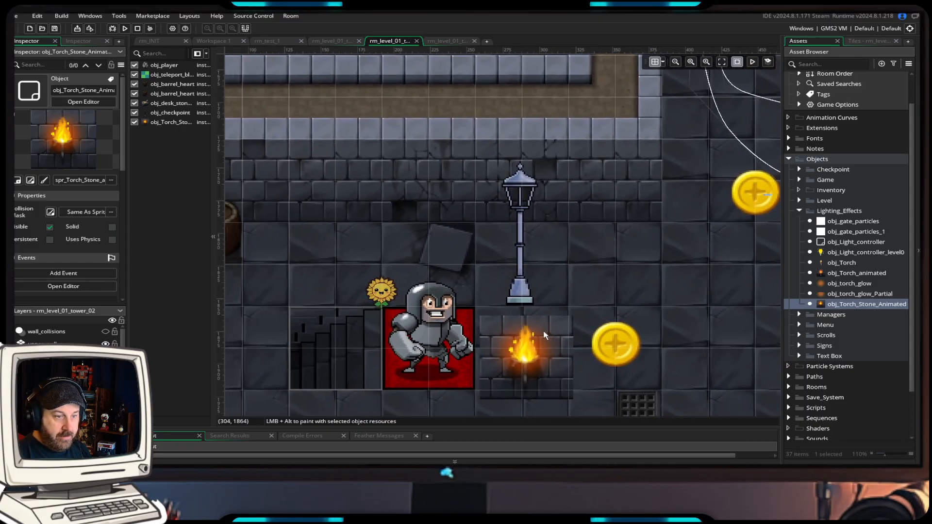
drag(511, 328, 321, 151)
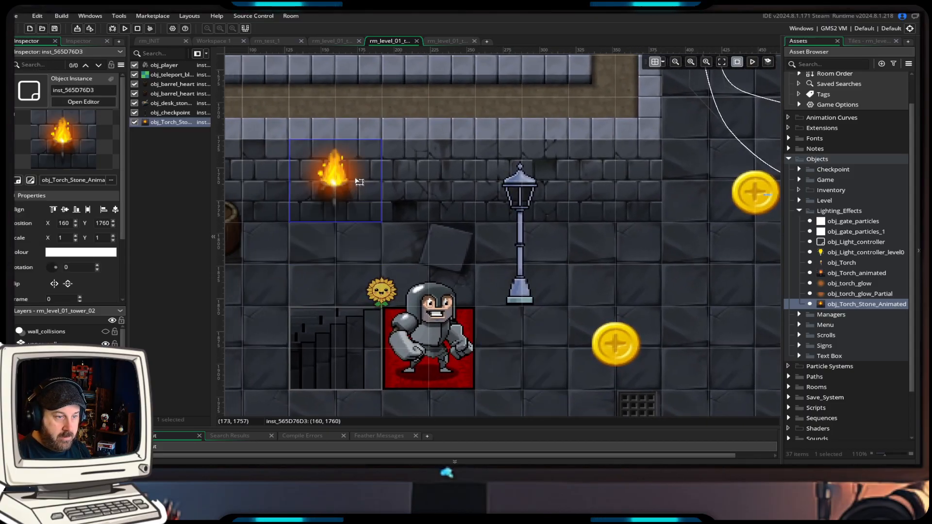
click(360, 240)
ctrl+scroll(624, 265, down, 3)
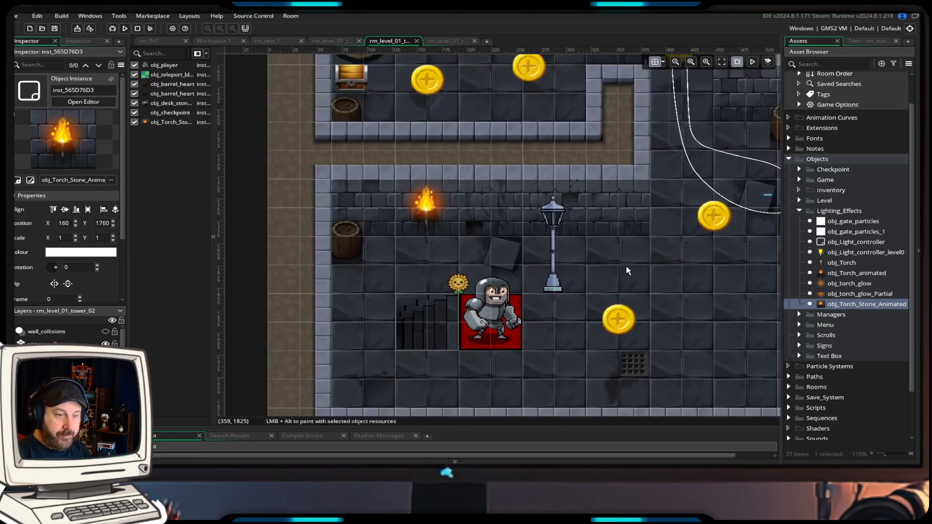
Place obj_Torch_Stone_Animated instances on the wall by the two barrels northeast of the player and on the long corridor wall above the vertical passage
middle_drag(626, 267, 443, 352)
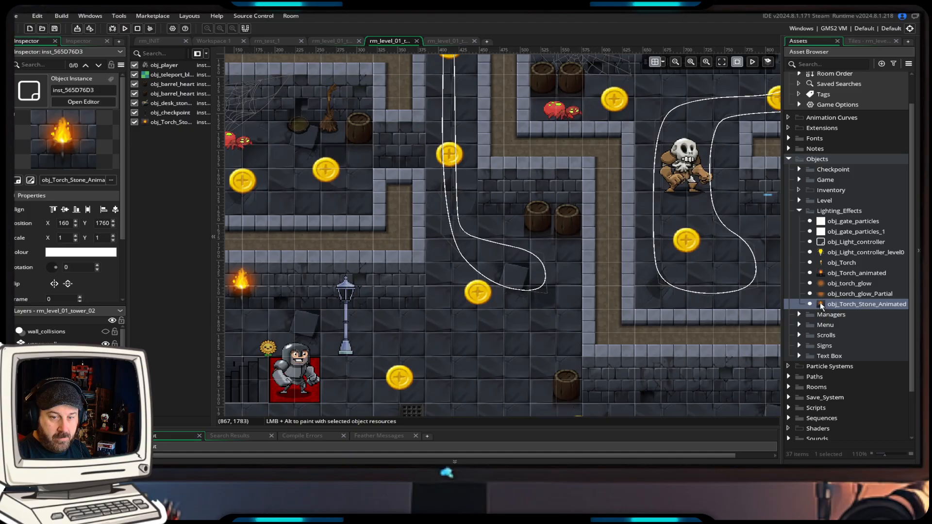
drag(820, 304, 504, 192)
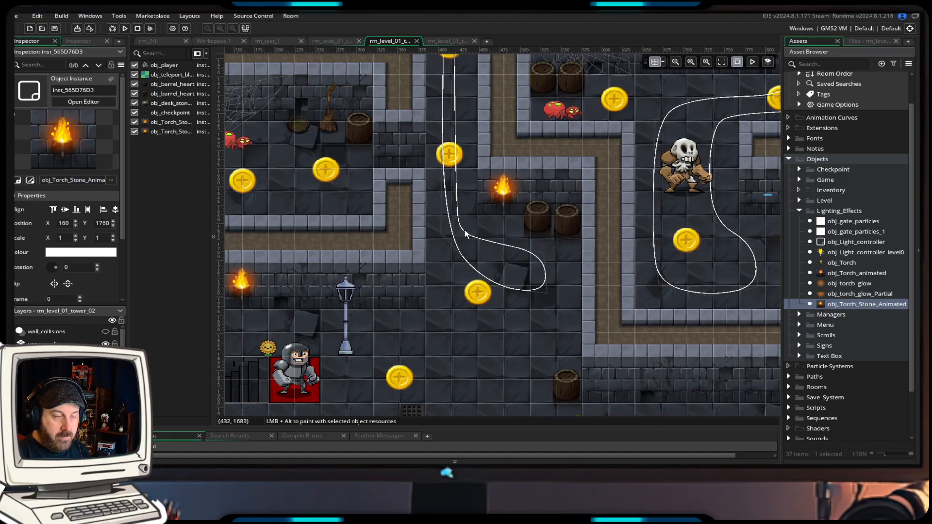
middle_drag(465, 231, 559, 284)
scroll(410, 200, up, 1)
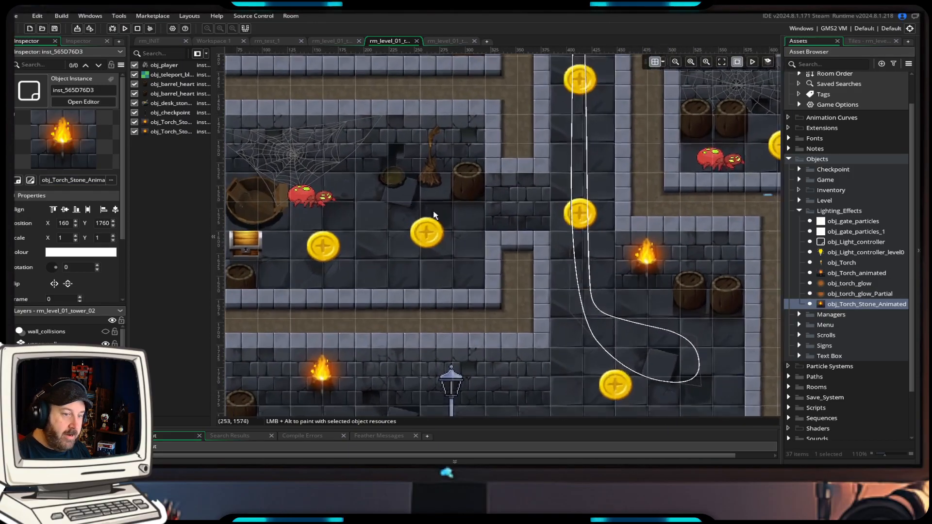
middle_drag(548, 195, 525, 317)
middle_drag(499, 249, 532, 293)
mouse_move(490, 224)
middle_down()
mouse_move(489, 245)
mouse_move(422, 290)
middle_up()
drag(824, 307, 525, 144)
ctrl+scroll(536, 218, down, 5)
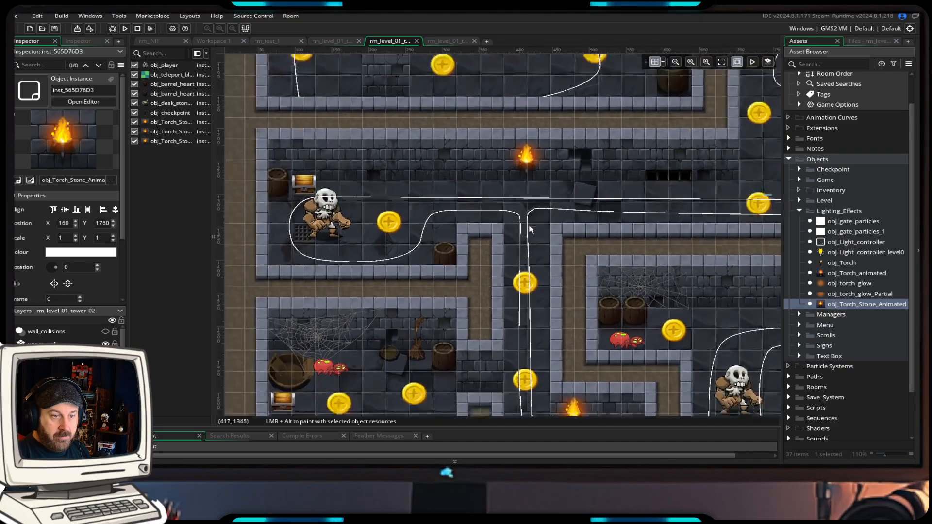
Place an obj_Torch_Stone_Animated instance on the wall of the room's bottom corridor, above the skeleton's patrol path
ctrl+scroll(573, 245, down, 3)
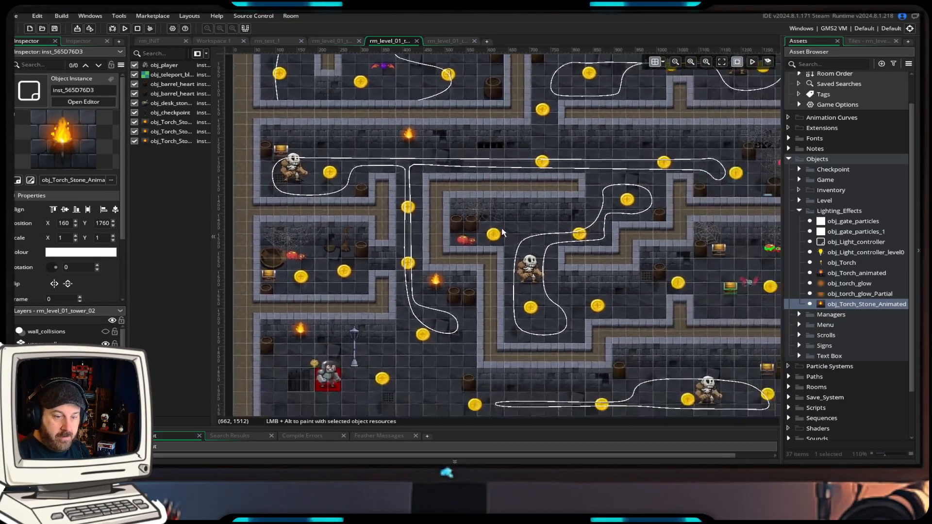
middle_drag(502, 229, 458, 186)
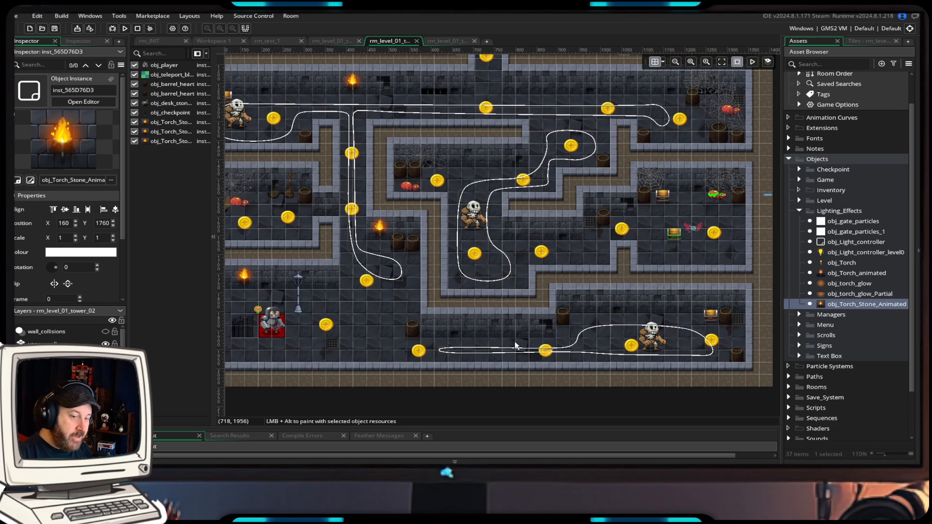
ctrl+scroll(560, 349, up, 6)
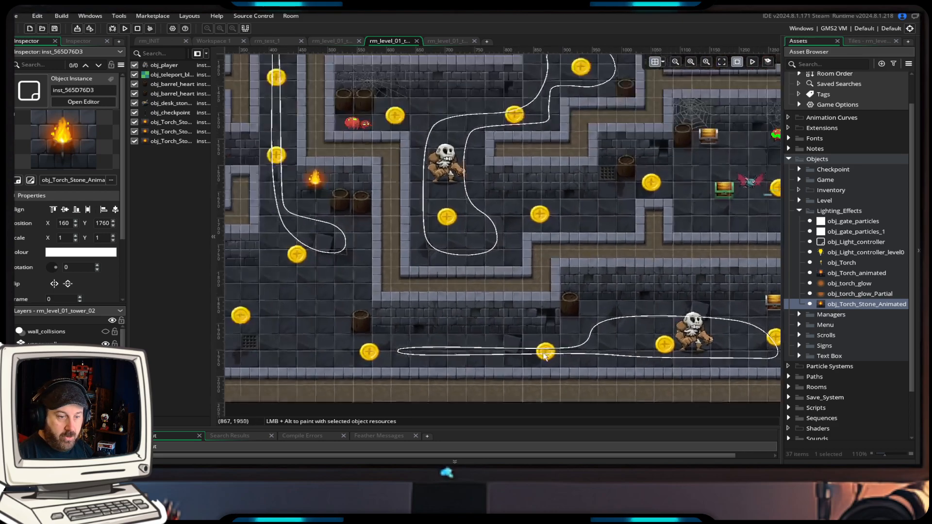
middle_drag(519, 286, 513, 278)
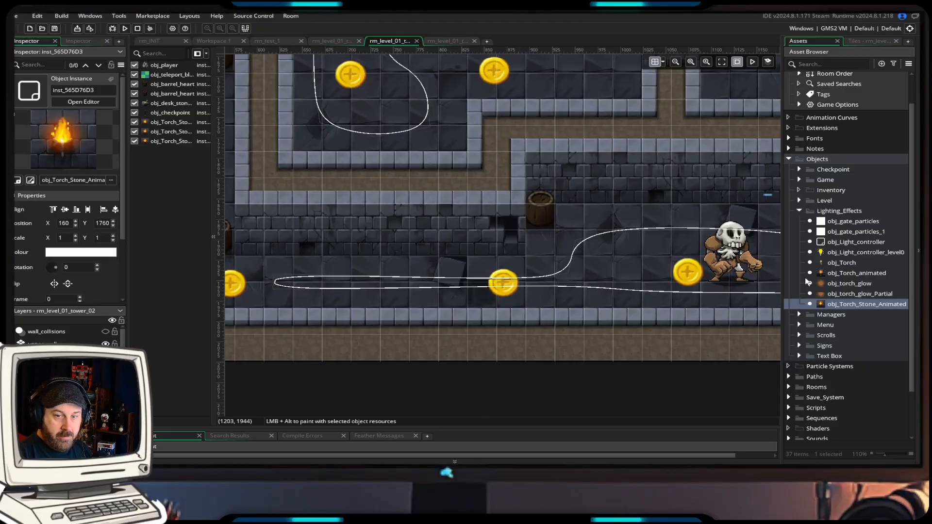
drag(824, 308, 380, 224)
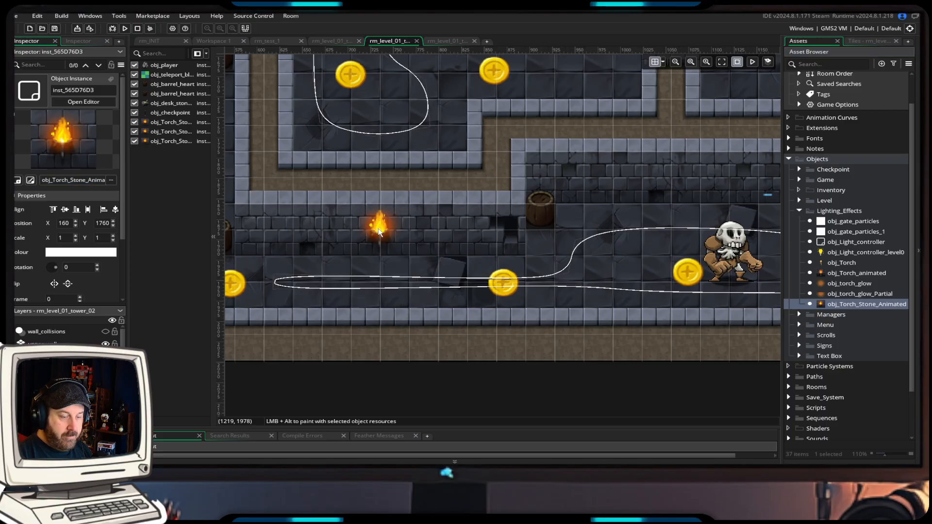
Place obj_Torch_Stone_Animated instances on the wall near the southeast skeleton and between the cobwebs of the chest room north of it
middle_drag(664, 254, 602, 255)
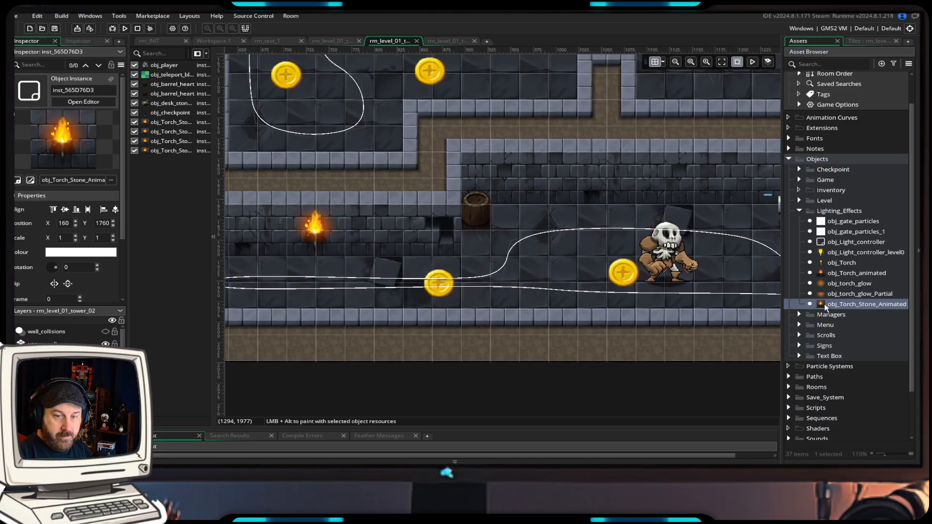
drag(822, 304, 629, 175)
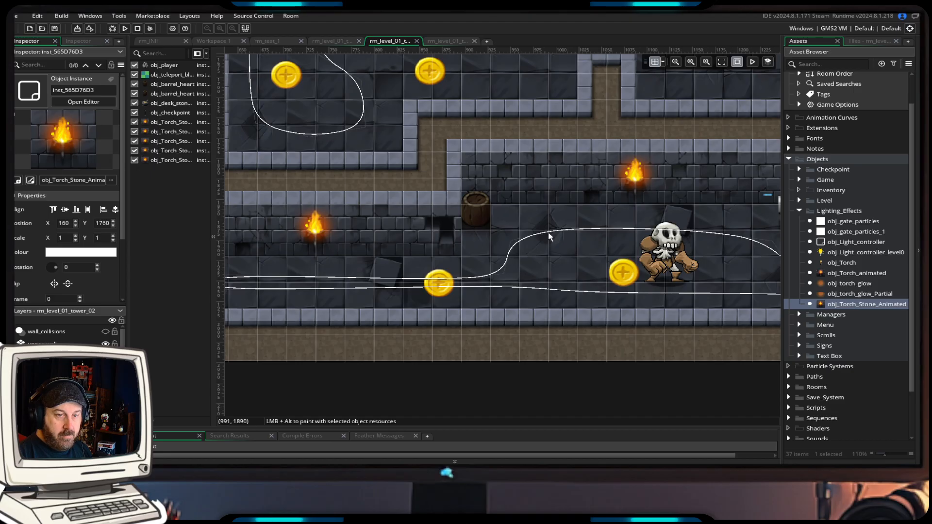
ctrl+scroll(550, 234, down, 4)
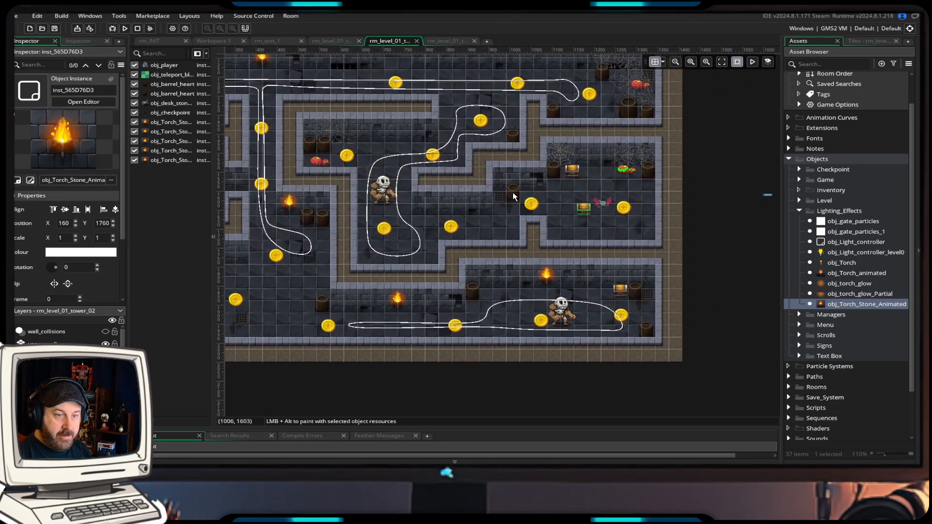
ctrl+scroll(513, 192, up, 4)
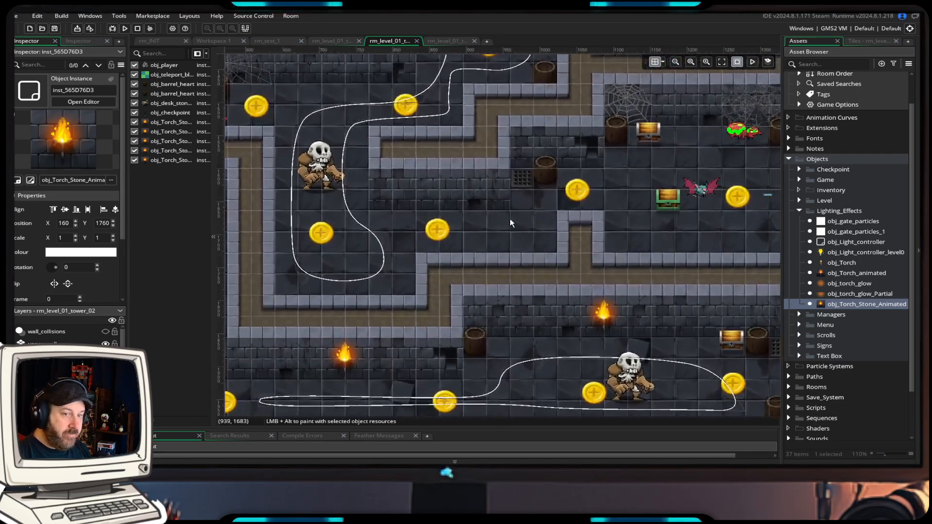
middle_drag(640, 162, 566, 234)
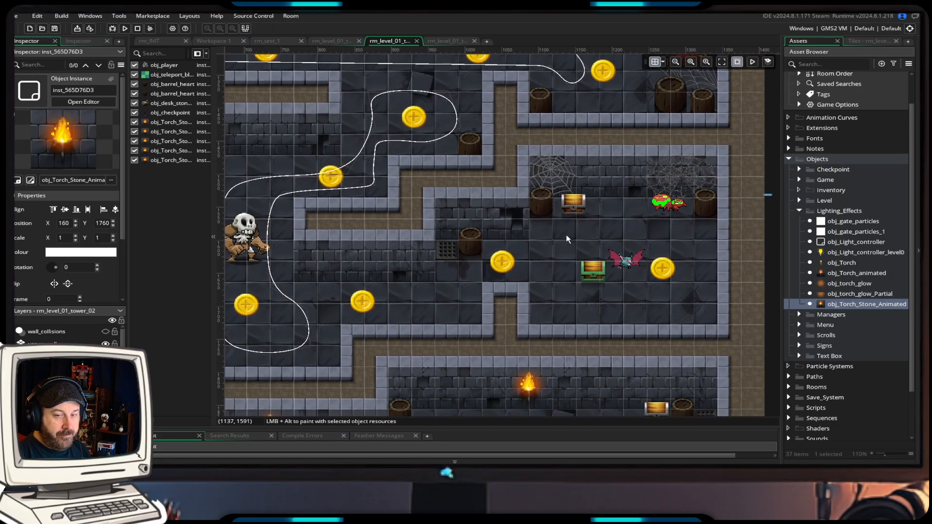
drag(824, 308, 600, 177)
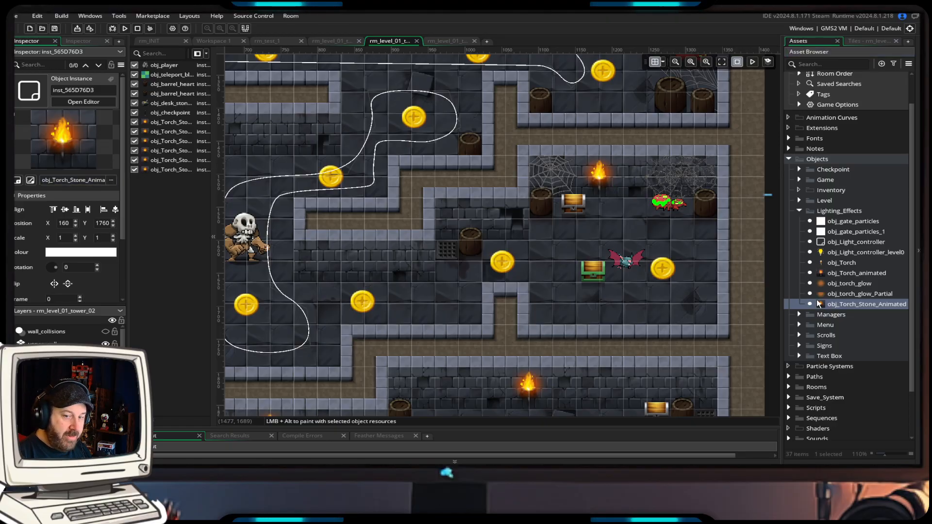
Place obj_Torch_Stone_Animated instances on the walls east and north of the central skeleton and farther east along the long corridor wall
drag(822, 306, 365, 263)
middle_drag(378, 225, 582, 296)
drag(822, 306, 472, 211)
click(594, 240)
middle_drag(590, 284, 455, 354)
drag(820, 304, 479, 156)
scroll(552, 252, down, 4)
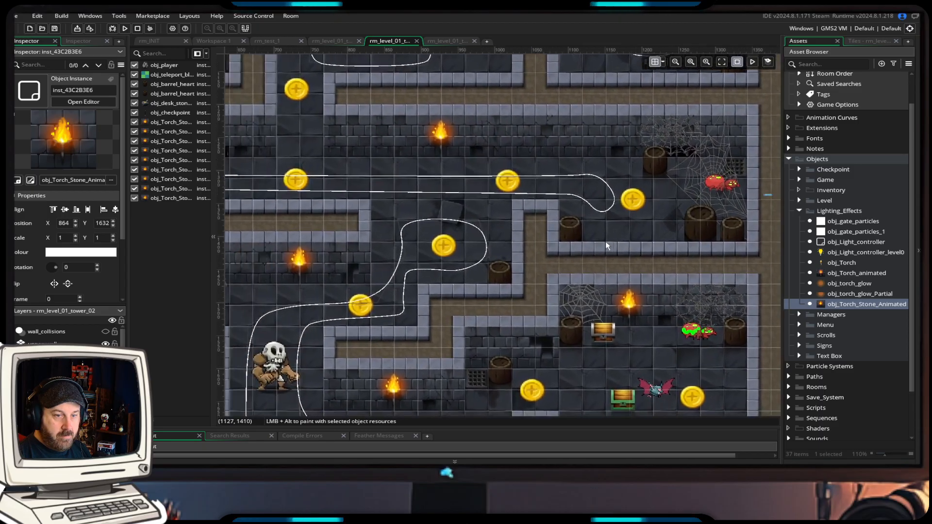
Widen the room editing area by narrowing the instance list and the asset browser
scroll(602, 242, down, 3)
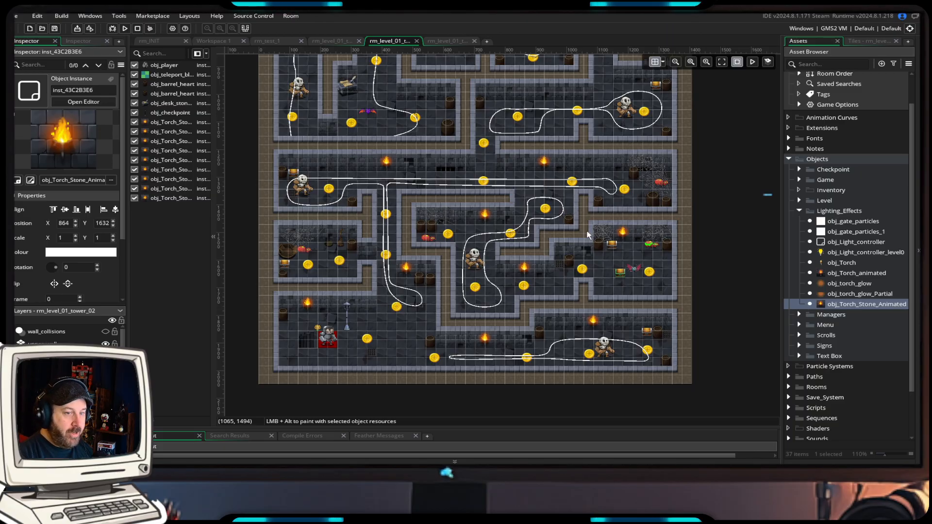
scroll(529, 204, up, 5)
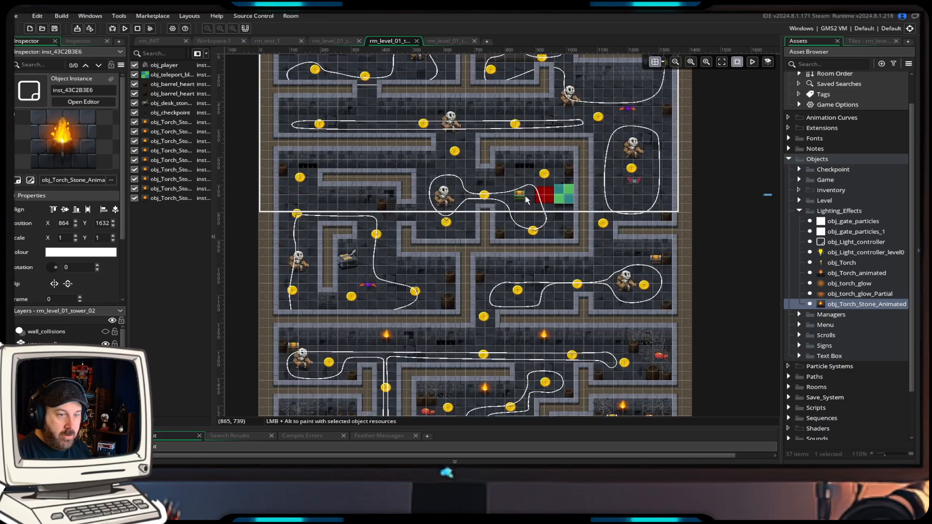
ctrl+scroll(492, 313, up, 5)
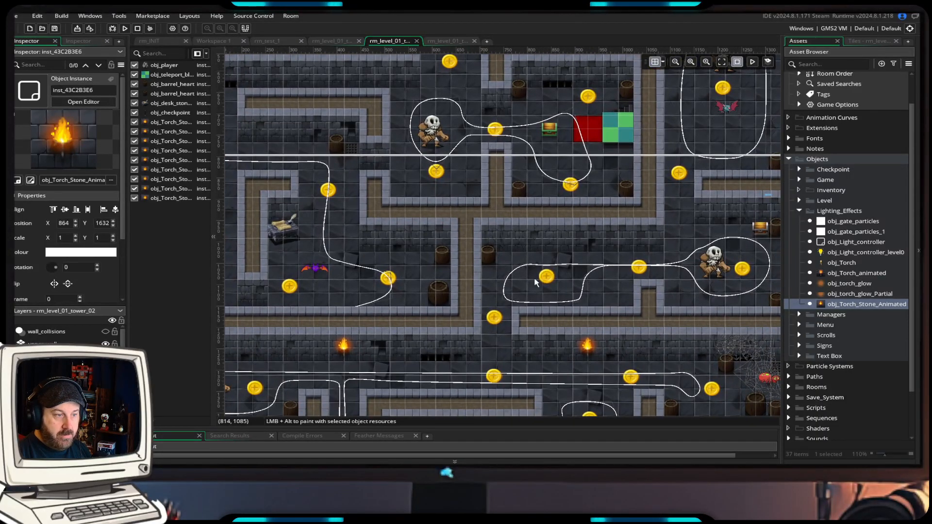
drag(214, 283, 165, 286)
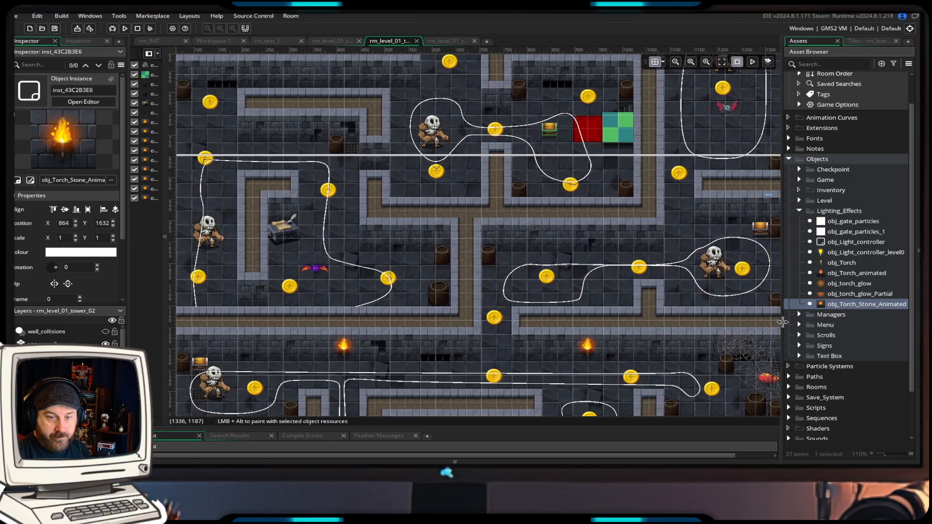
drag(795, 331, 836, 332)
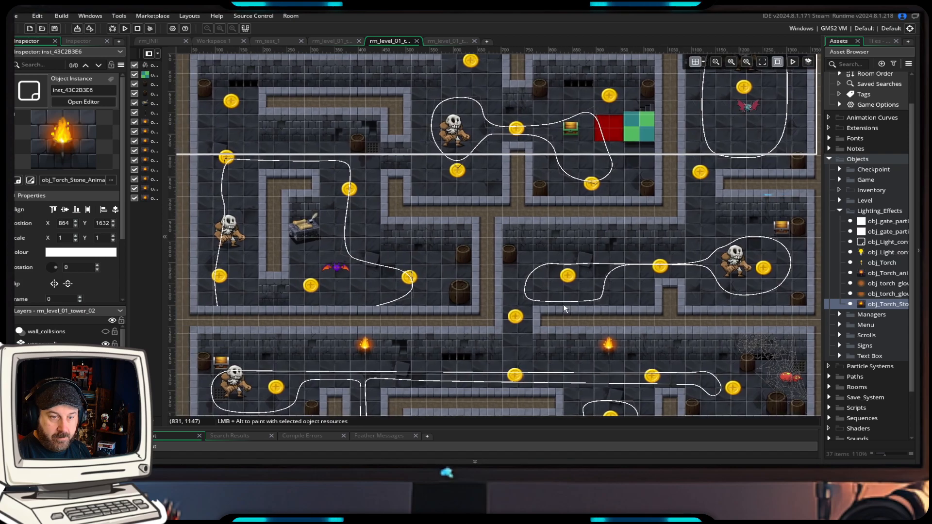
Place two obj_Torch_Stone_Animated instances in the skeleton room above the long corridor's east half, shifting the western one to X 800, Y 992
drag(806, 300, 558, 245)
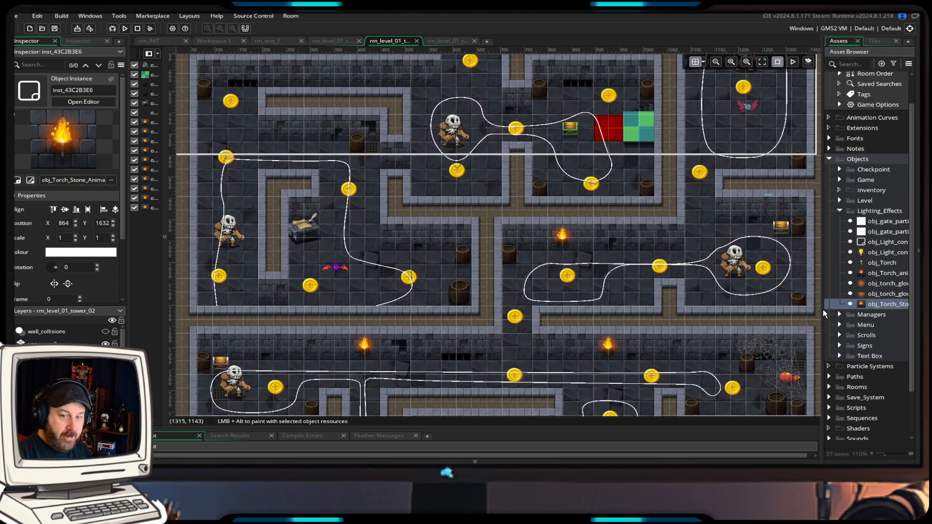
drag(862, 304, 727, 216)
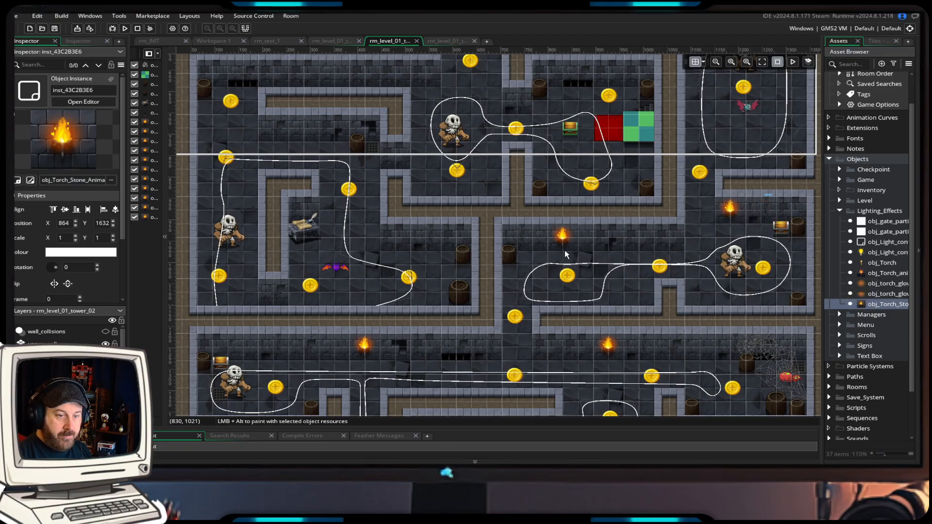
drag(565, 242, 546, 242)
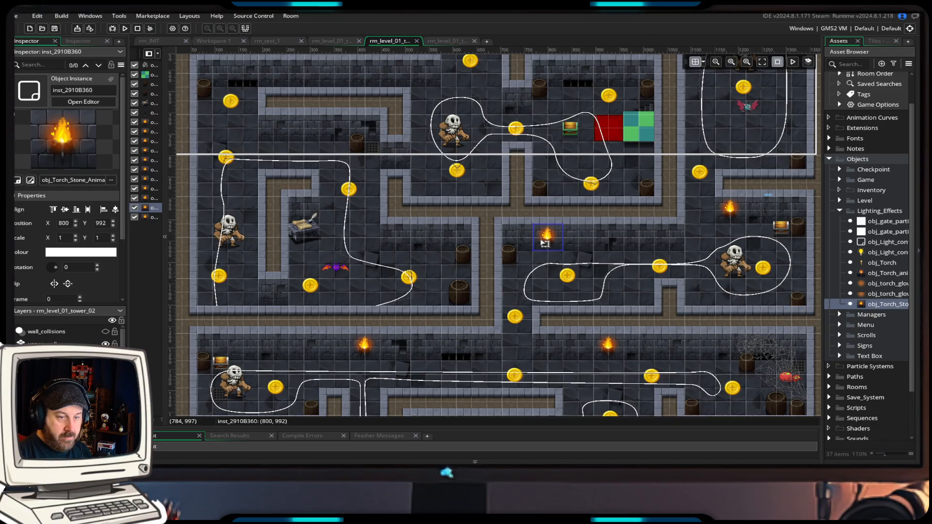
click(628, 263)
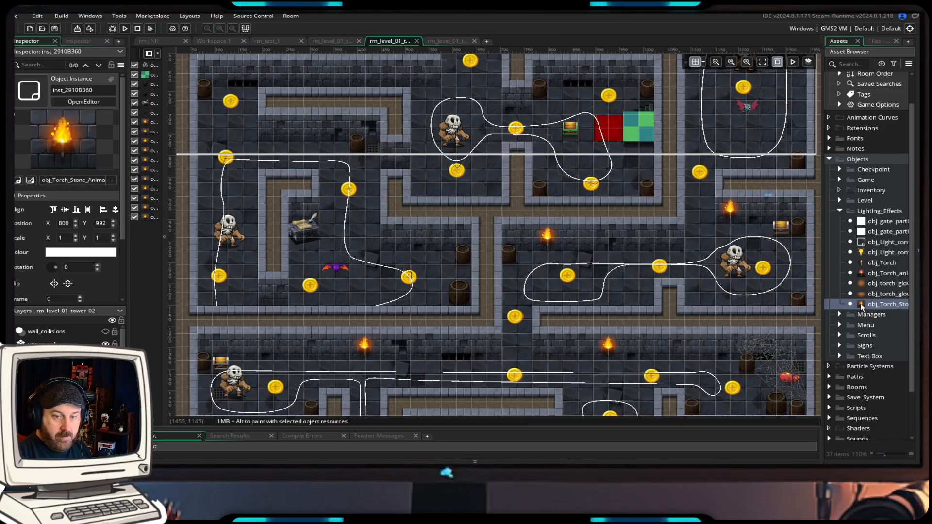
Place obj_Torch_Stone_Animated instances on the walls above the desk room's bat, beside the barrel northwest of it, and in the teleport block room
drag(862, 305, 395, 238)
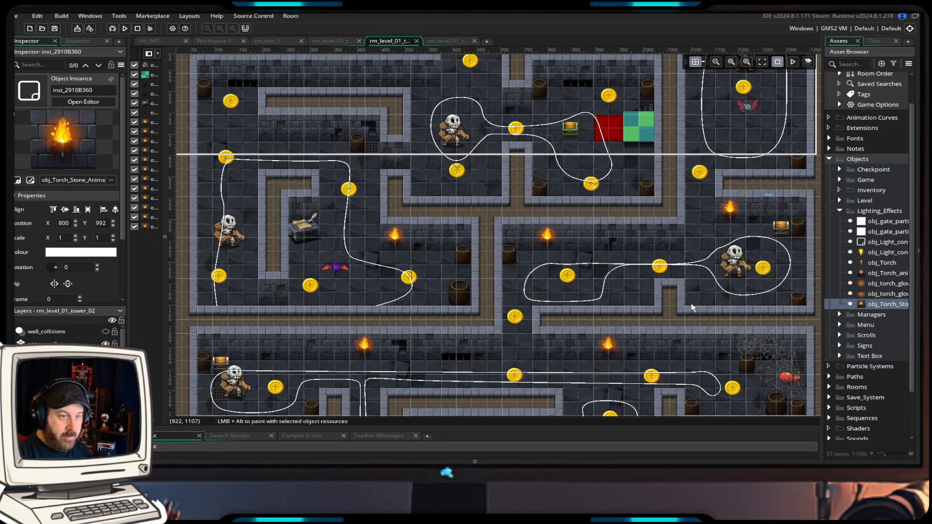
drag(868, 309, 309, 137)
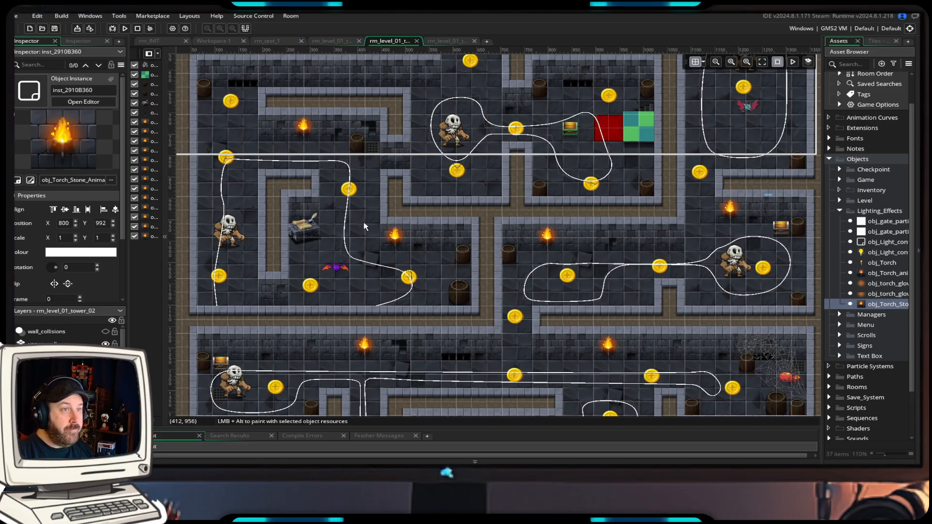
middle_drag(469, 242, 455, 309)
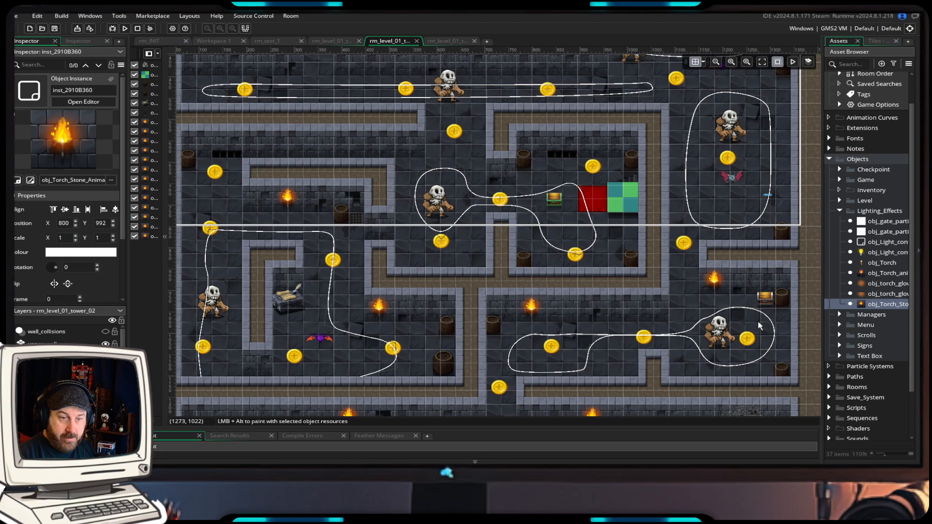
middle_drag(759, 321, 757, 318)
drag(863, 304, 588, 141)
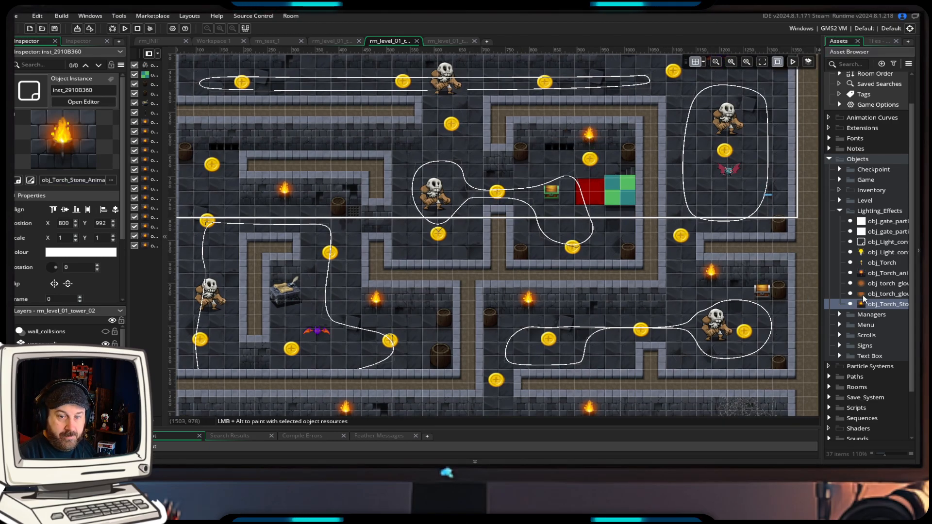
Place two obj_Torch_Stone_Animated instances on the northern skeleton corridor's wall, one at X 640, Y 416 and one near its west end
drag(863, 305, 443, 140)
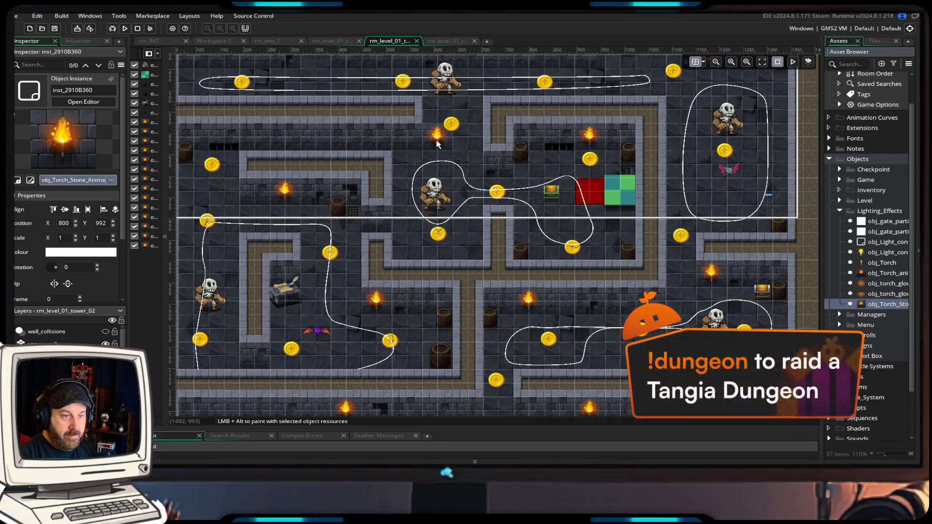
scroll(437, 208, up, 4)
click(459, 152)
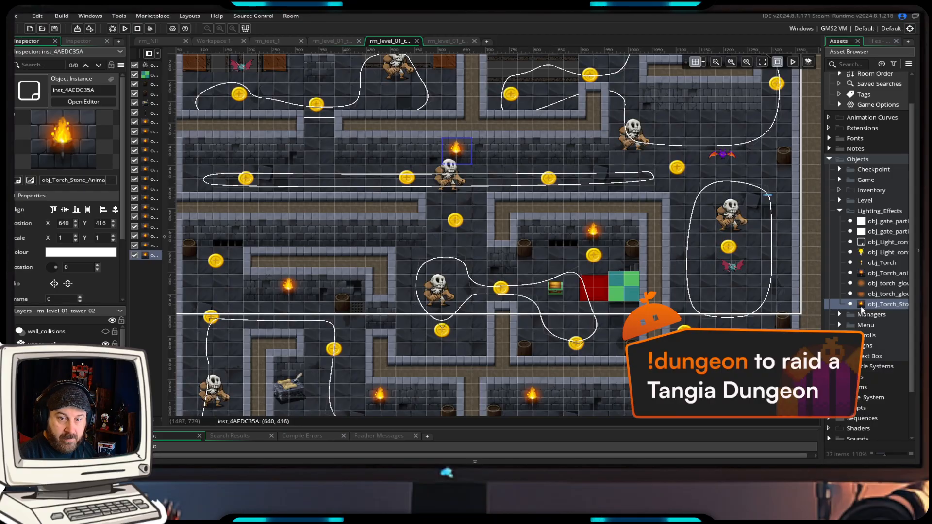
drag(863, 309, 257, 151)
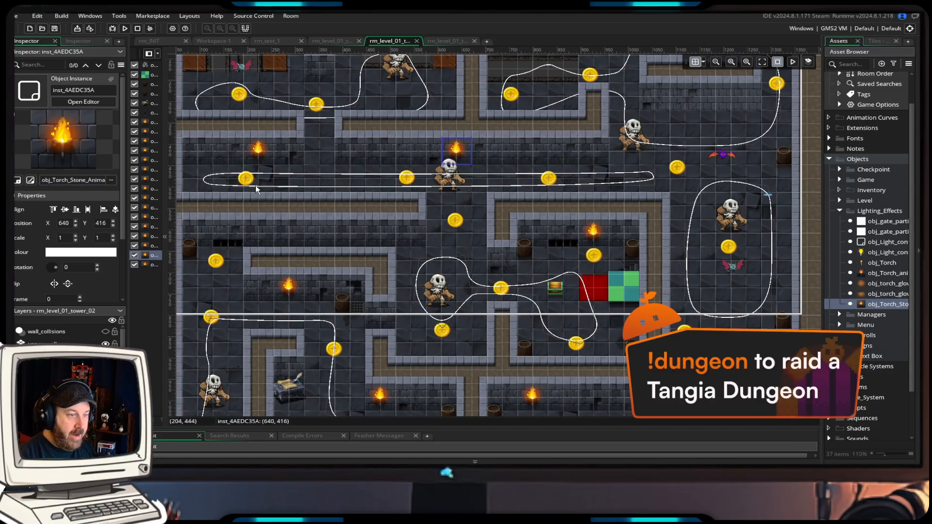
Place obj_Torch_Stone_Animated instances on the short wall sections in the passages linking the two northwest rooms and the two northeast rooms
scroll(434, 254, down, 4)
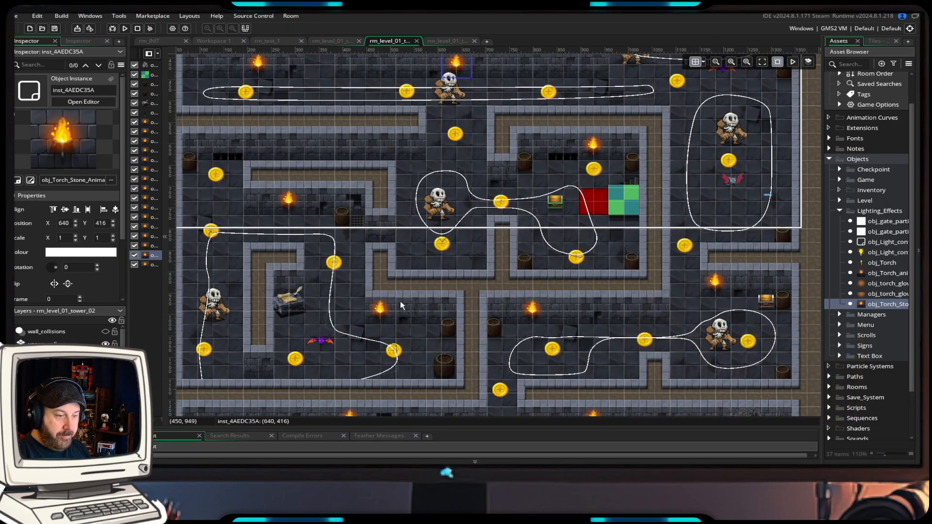
middle_drag(458, 293, 353, 358)
middle_drag(470, 185, 604, 301)
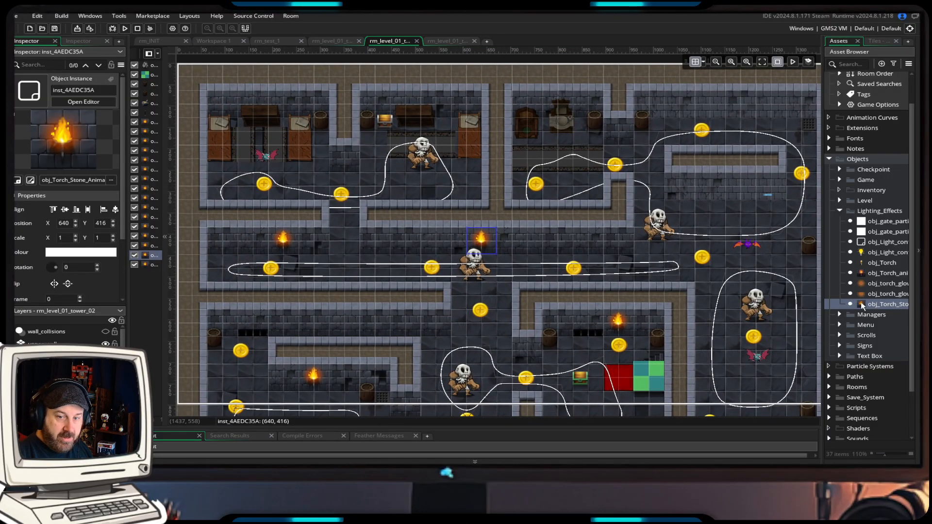
drag(862, 305, 344, 156)
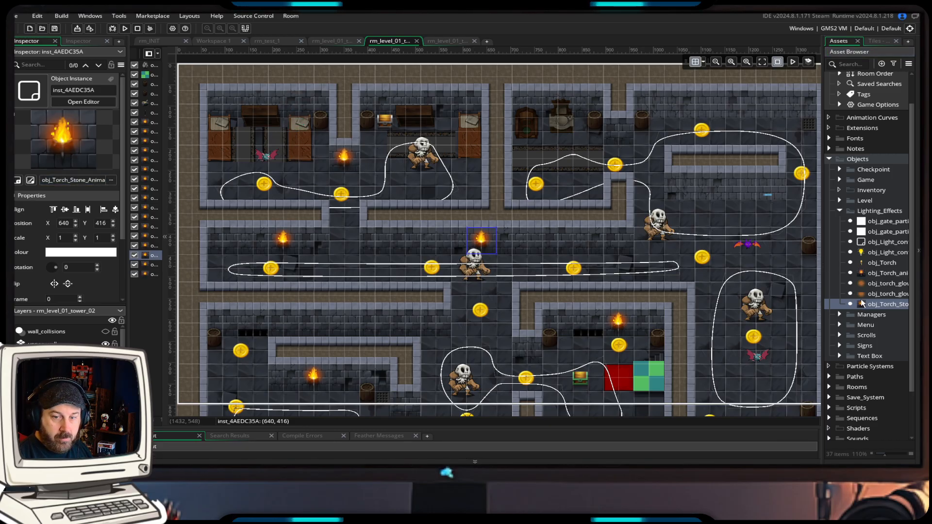
drag(864, 307, 619, 132)
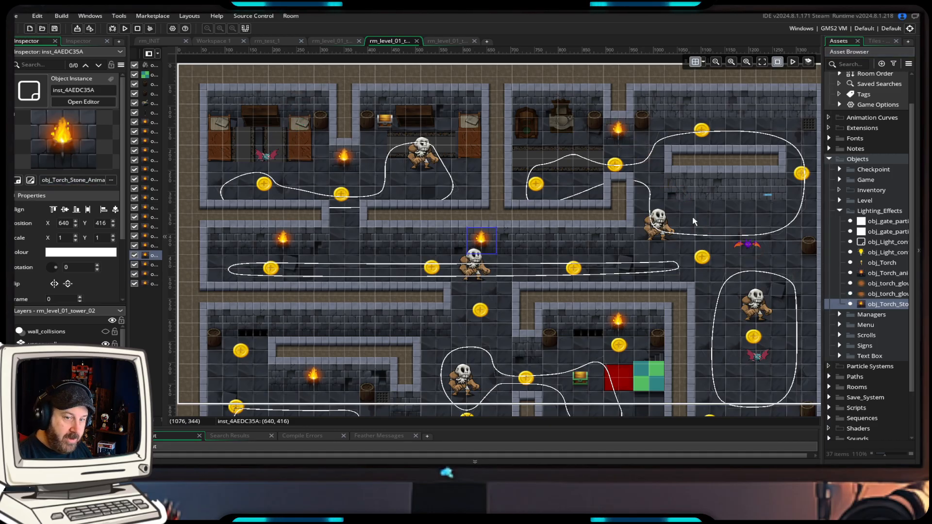
Place an obj_Torch_Stone_Animated instance at X 1184, Y 288 on the wall beneath the northeast room's inner block
middle_drag(742, 266, 605, 265)
drag(869, 304, 604, 229)
ctrl+scroll(602, 121, up, 3)
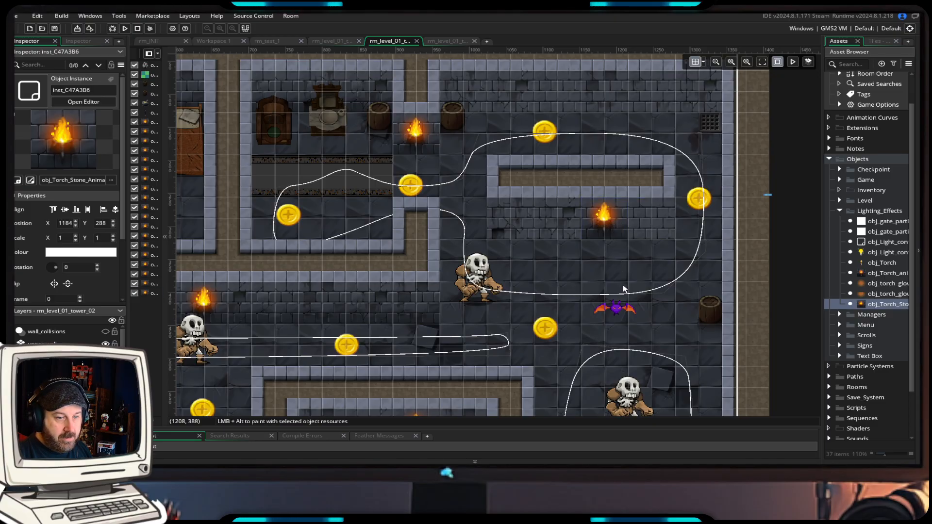
Make the bottom_wall tile layer active and inspect the wall tiles around the northeast torch
ctrl+scroll(641, 273, up, 4)
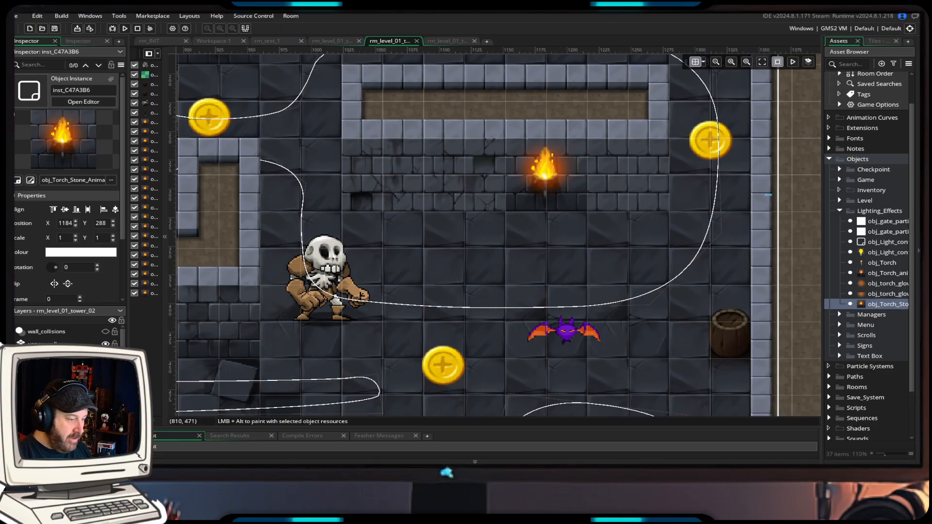
scroll(66, 385, down, 1)
click(58, 385)
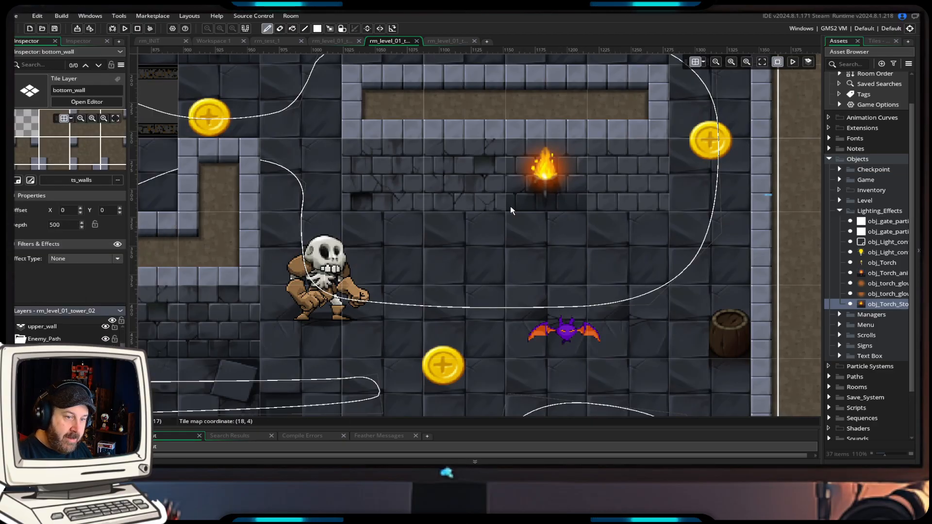
middle_drag(504, 222, 469, 225)
scroll(458, 182, up, 3)
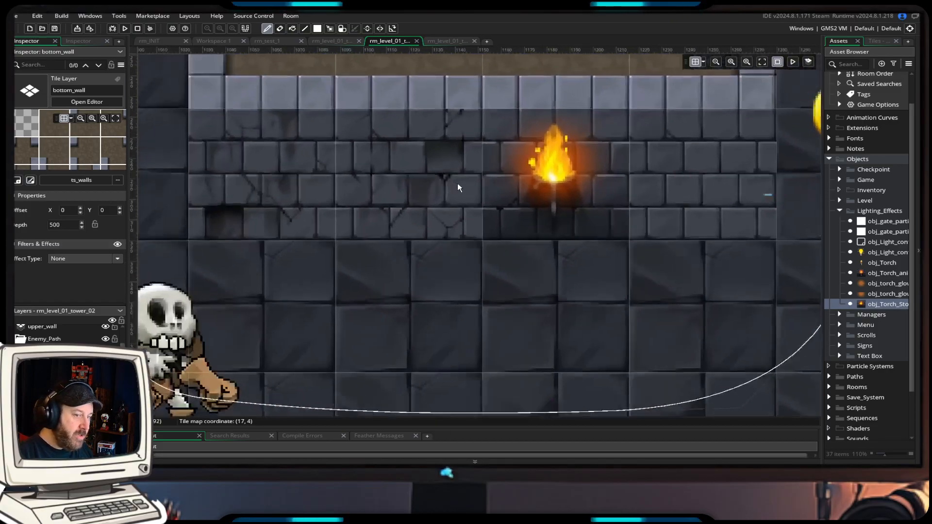
scroll(870, 318, down, 3)
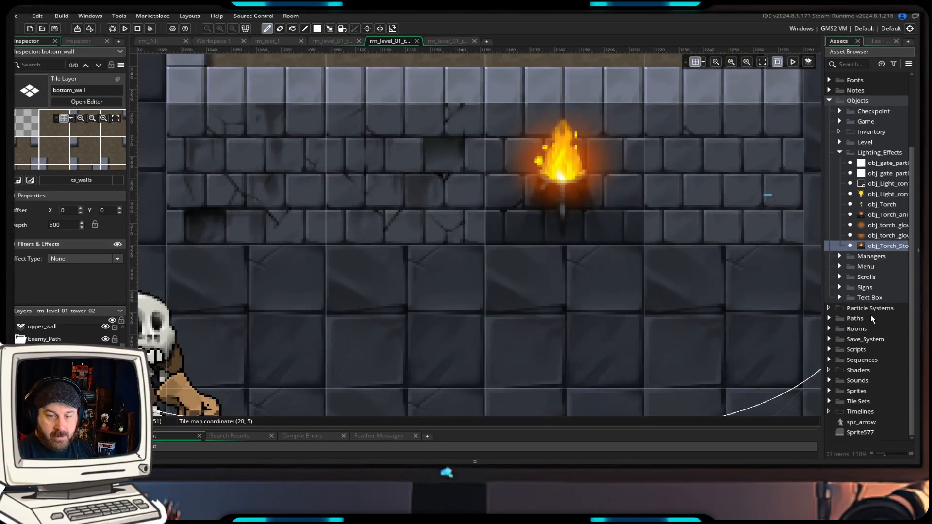
scroll(866, 314, up, 3)
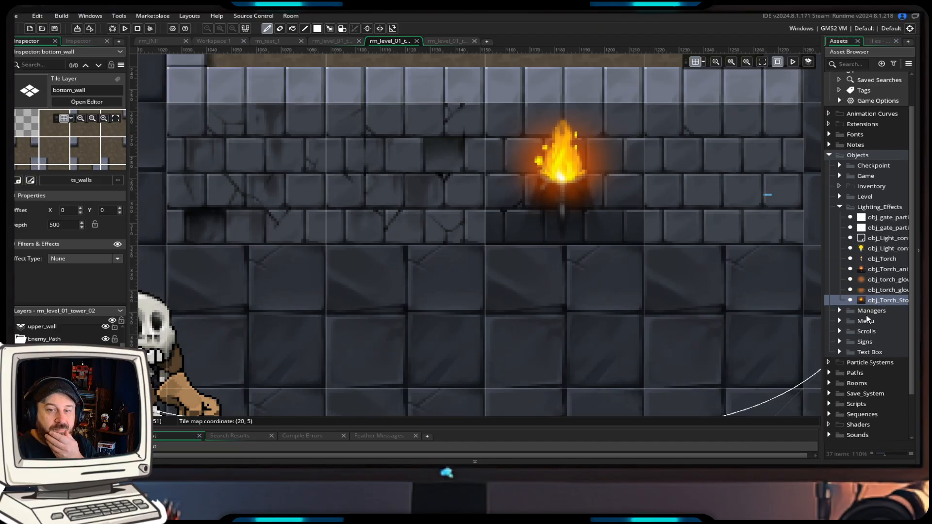
scroll(867, 314, down, 3)
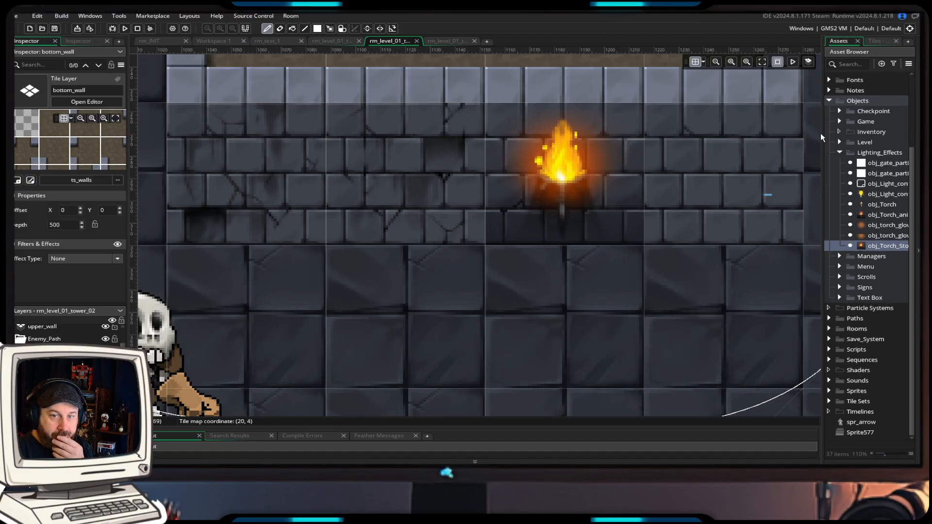
middle_drag(747, 239, 703, 242)
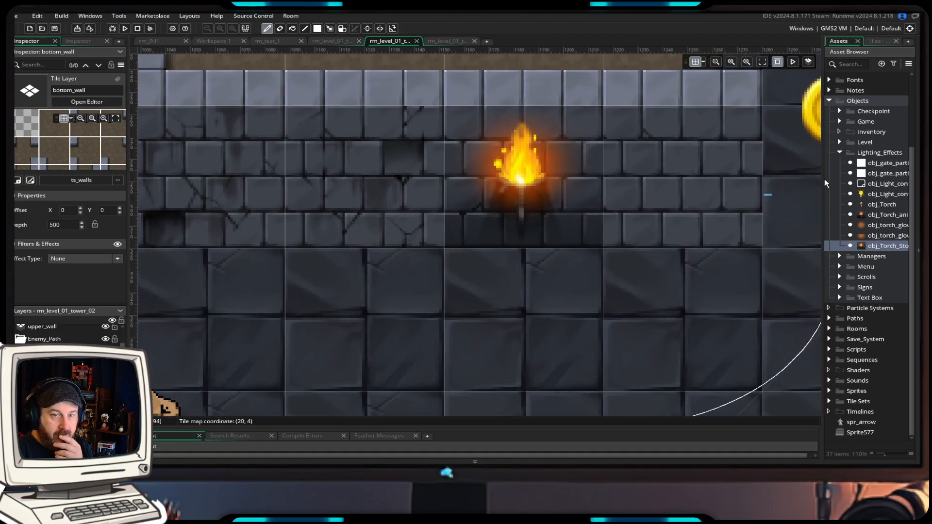
Repaint the wall tiles on either side of the northeast torch with plain and cracked brick tiles from ts_walls
click(876, 41)
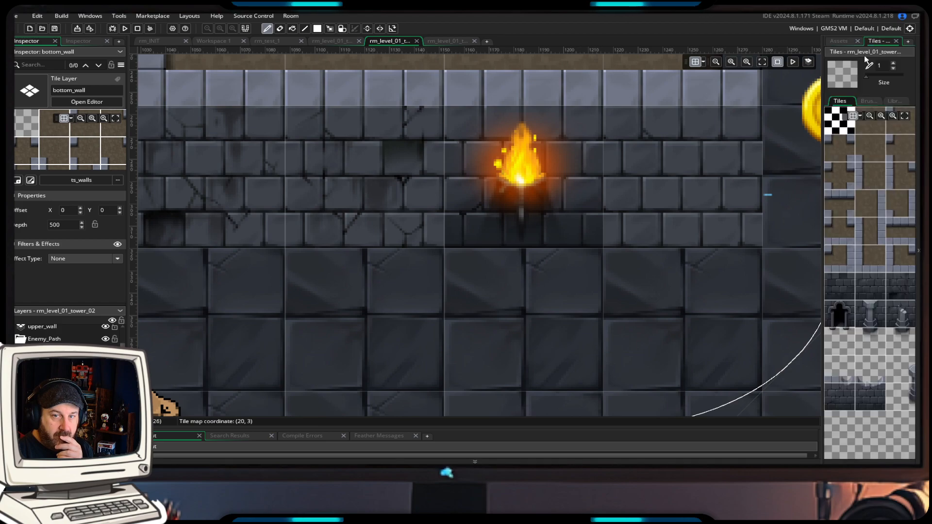
click(845, 297)
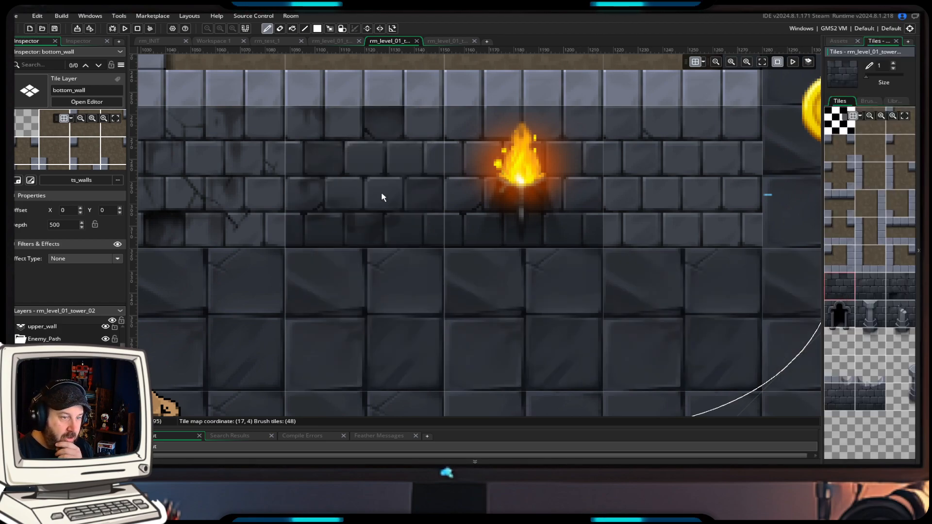
click(896, 292)
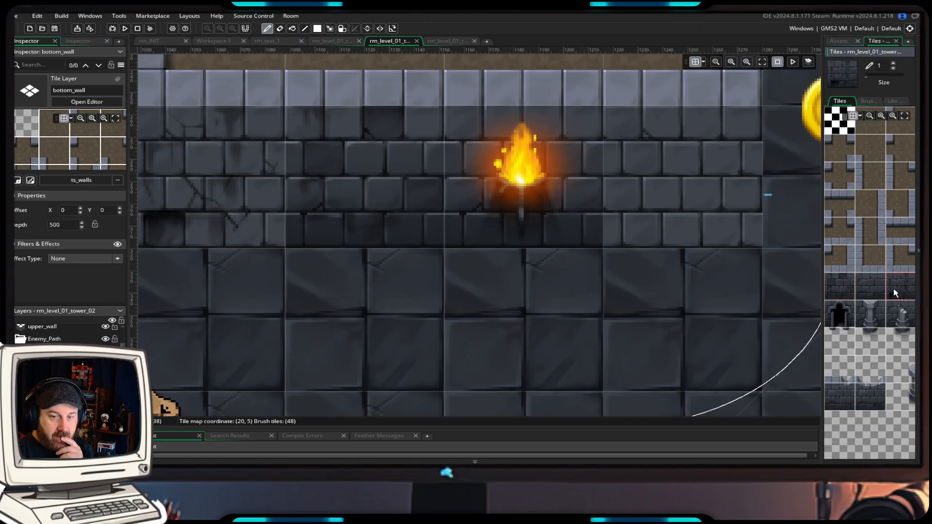
click(871, 293)
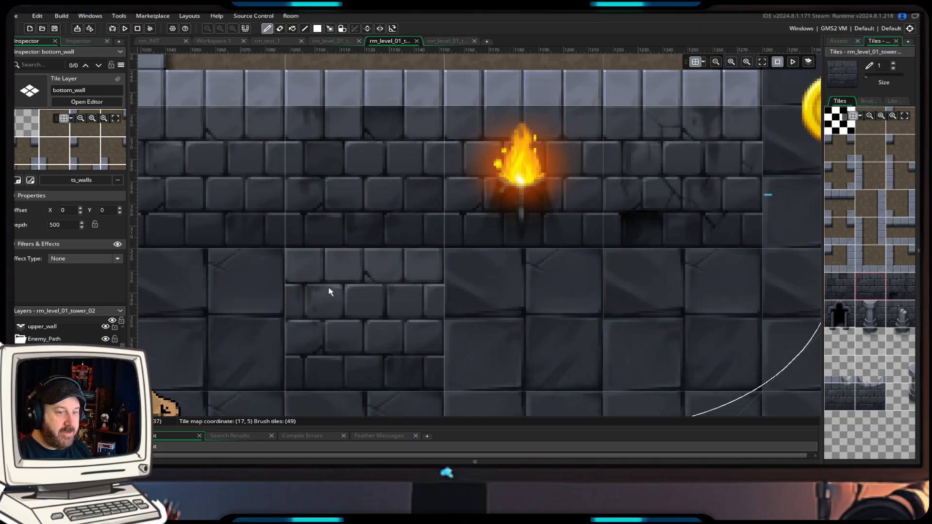
Add a new instance layer to the room and name it Instances_Light_source
ctrl+scroll(329, 291, down, 5)
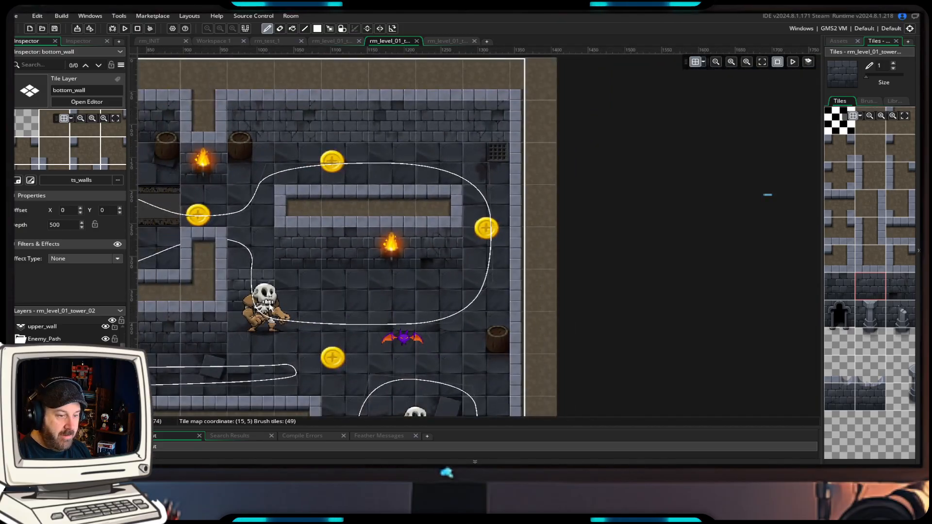
ctrl+scroll(270, 305, down, 3)
middle_drag(271, 306, 614, 208)
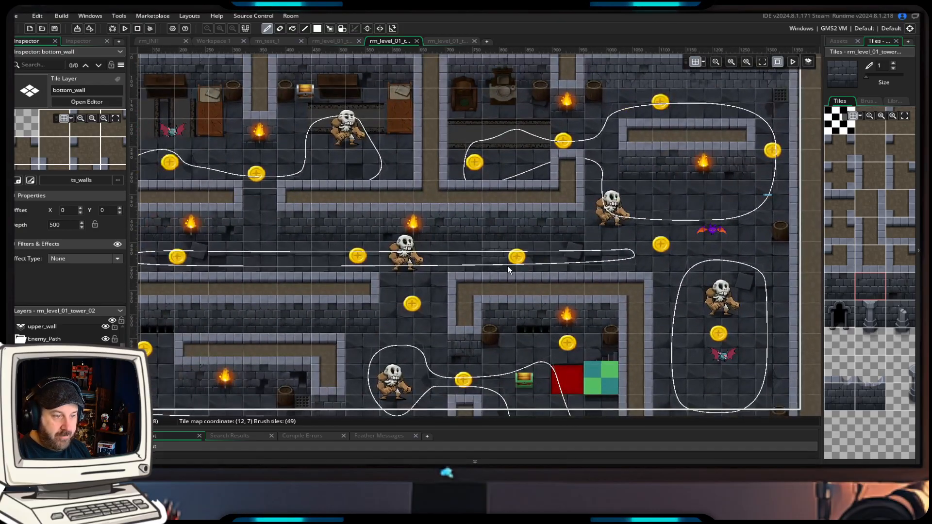
ctrl+scroll(507, 266, down, 2)
ctrl+scroll(480, 223, up, 2)
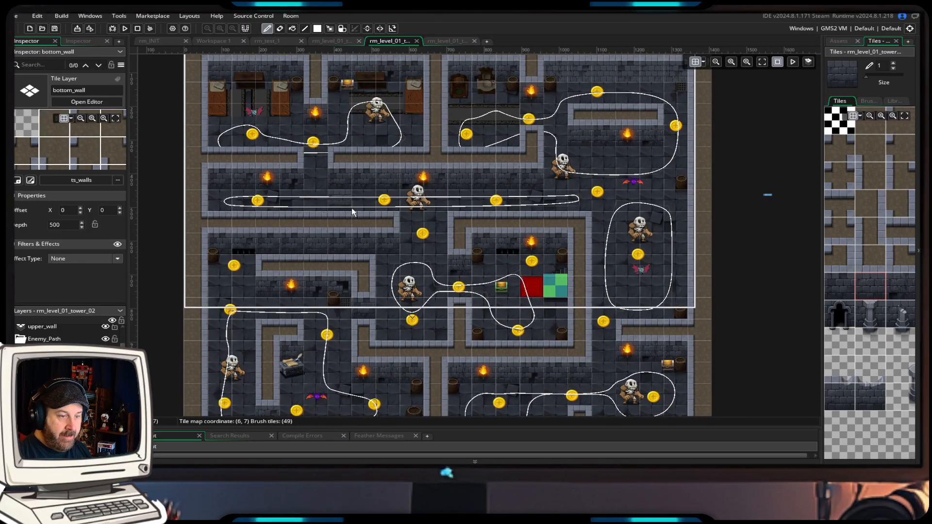
middle_drag(351, 208, 350, 222)
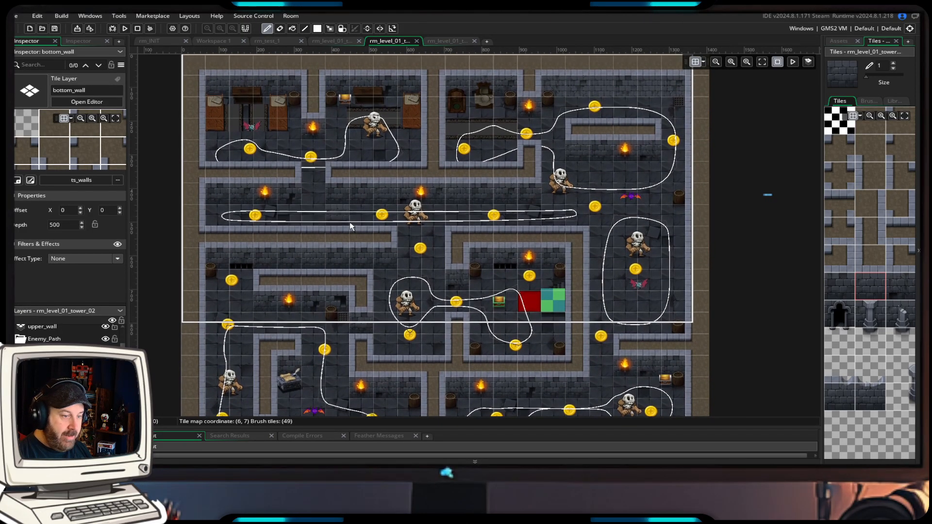
click(839, 41)
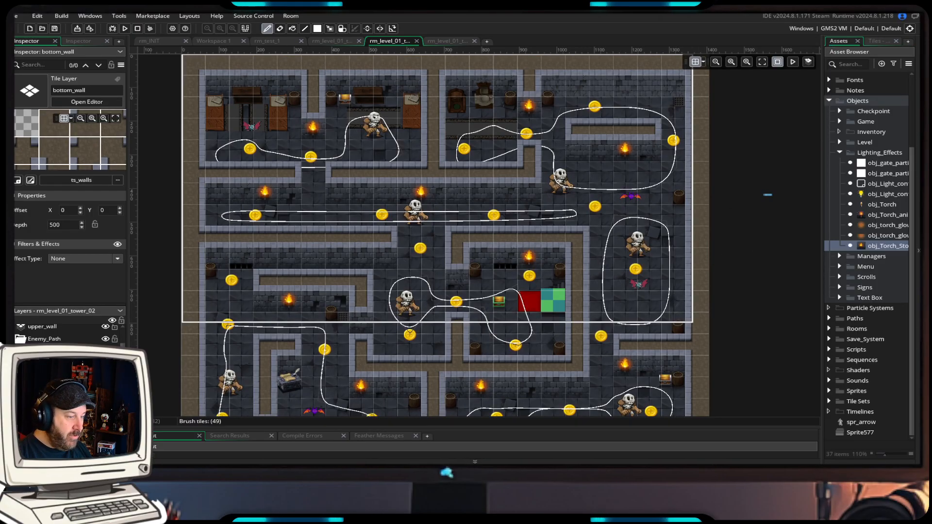
scroll(68, 336, up, 2)
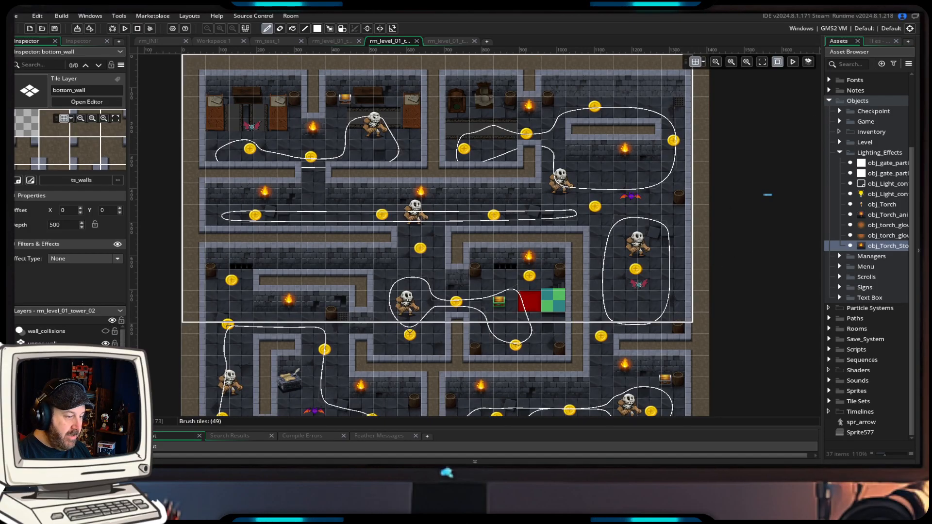
click(66, 449)
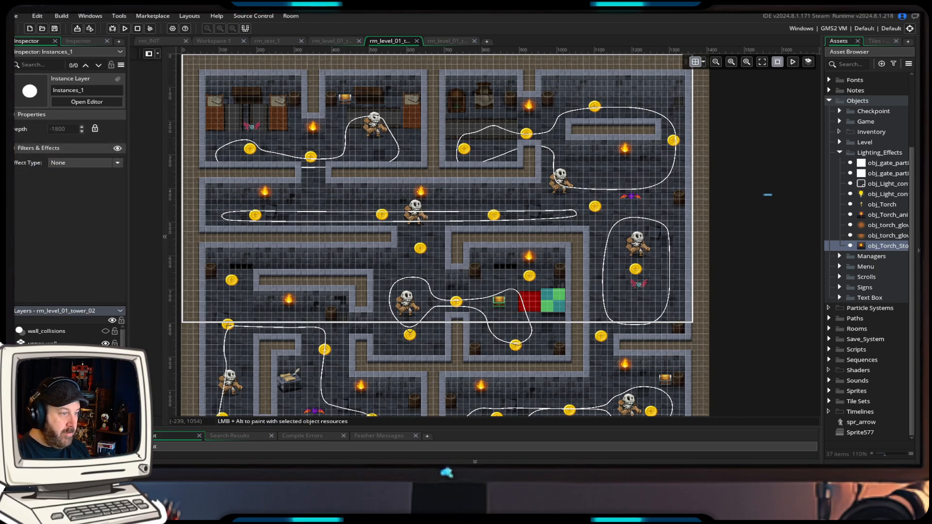
click(88, 91)
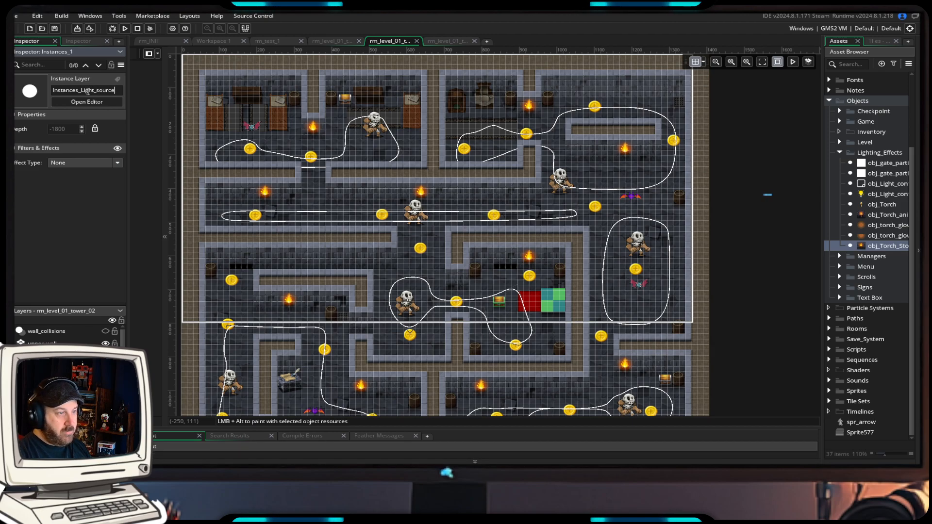
key(Return)
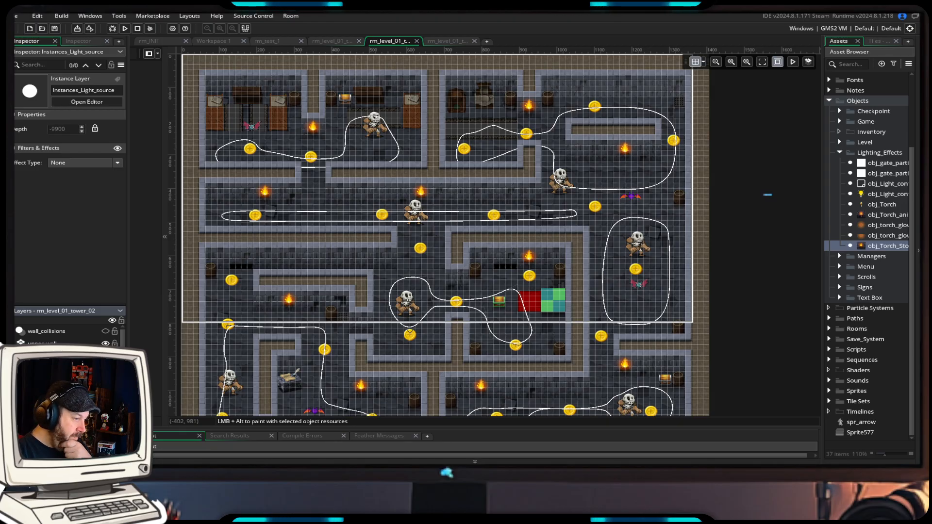
Hide the room grid and place obj_torch_glow instances on the two northern passage torches and the torch in the east room with the chest
click(695, 62)
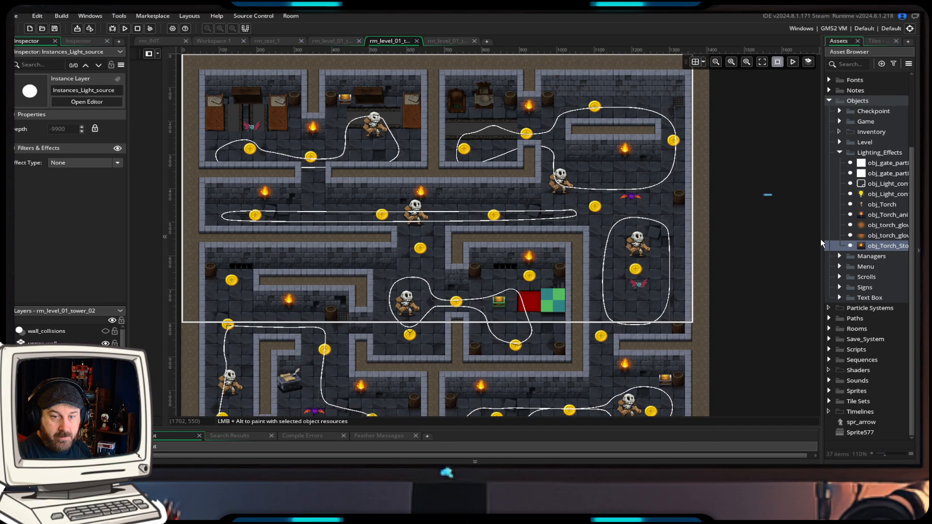
drag(821, 242, 787, 239)
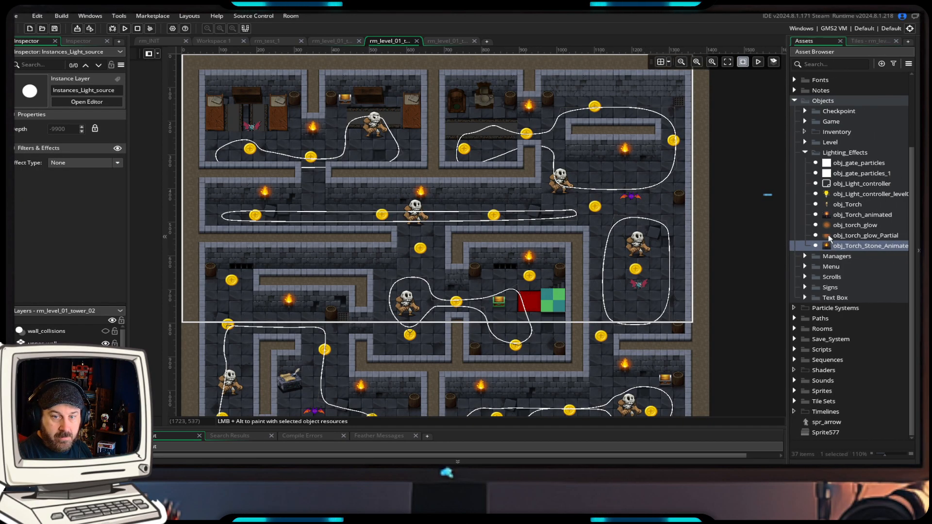
drag(845, 225, 313, 137)
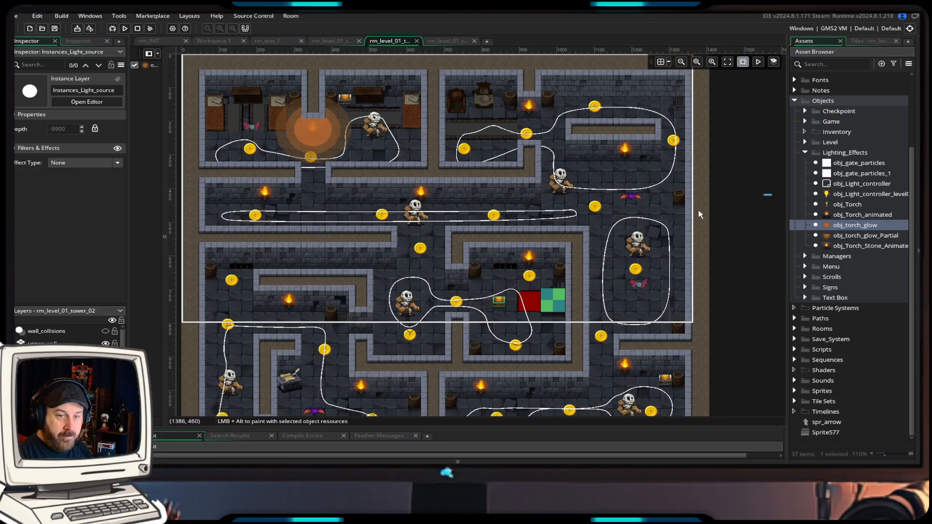
drag(827, 229, 531, 109)
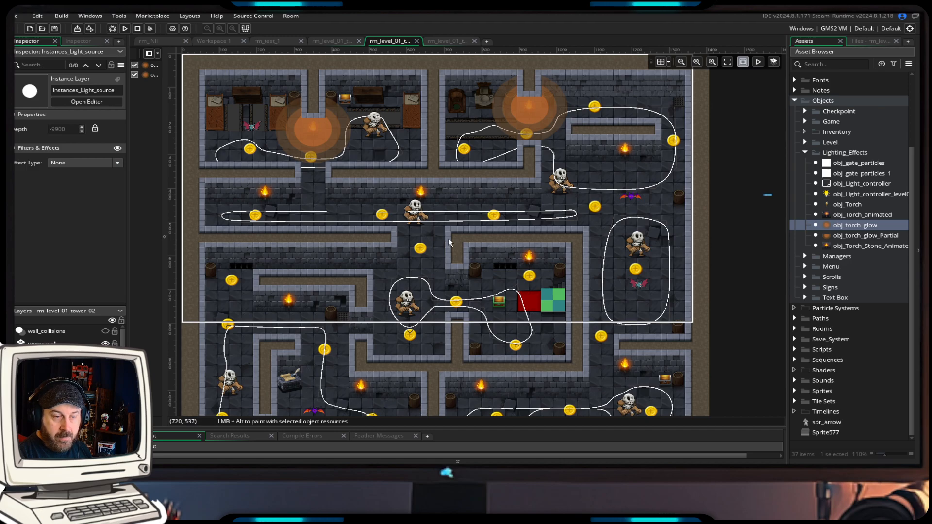
middle_drag(449, 239, 485, 200)
drag(826, 227, 664, 330)
middle_drag(586, 357, 582, 336)
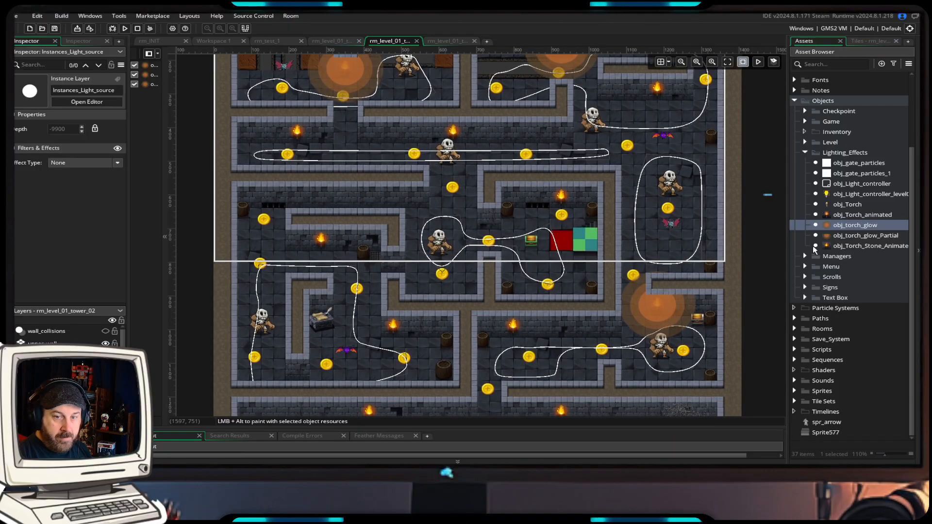
Place obj_torch_glow_Partial on the west alcove, central red-tile room and south-centre room torches, and obj_torch_glow on the torch in the southwest lever room
drag(827, 240, 324, 243)
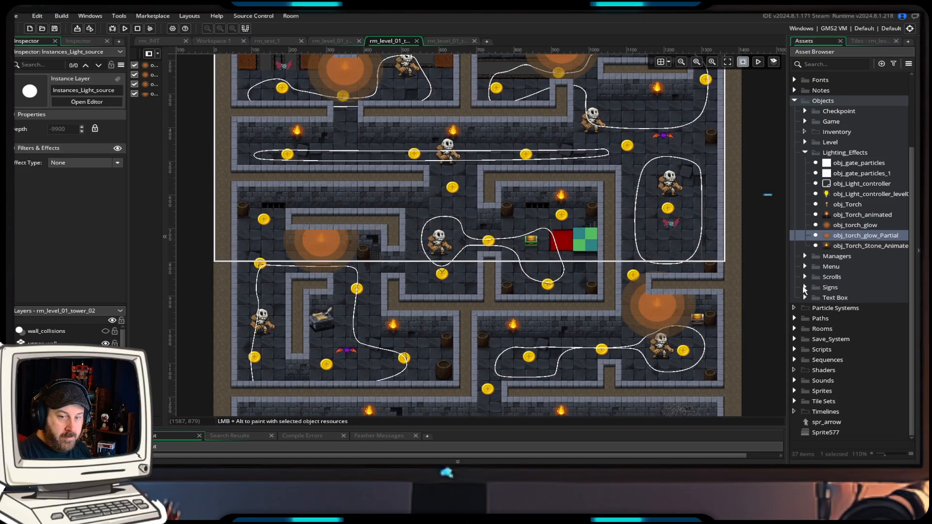
drag(829, 239, 516, 330)
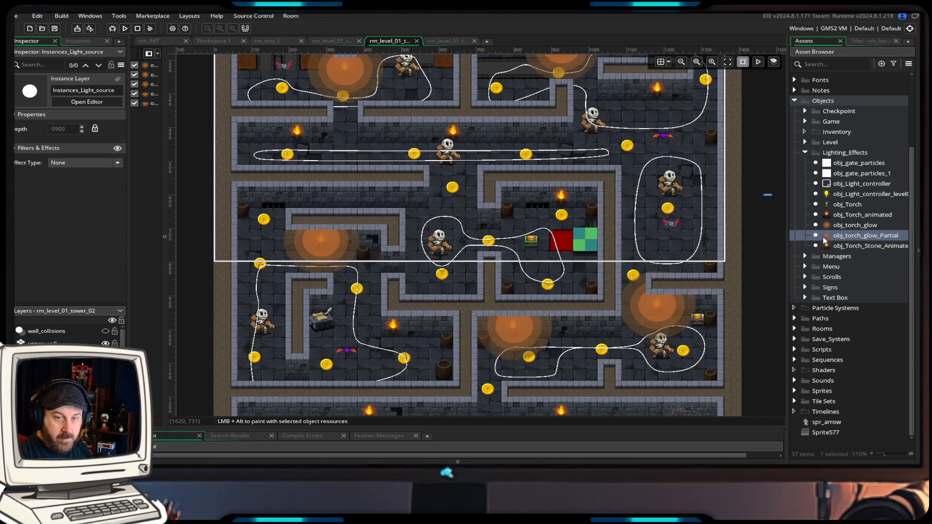
drag(827, 228, 395, 332)
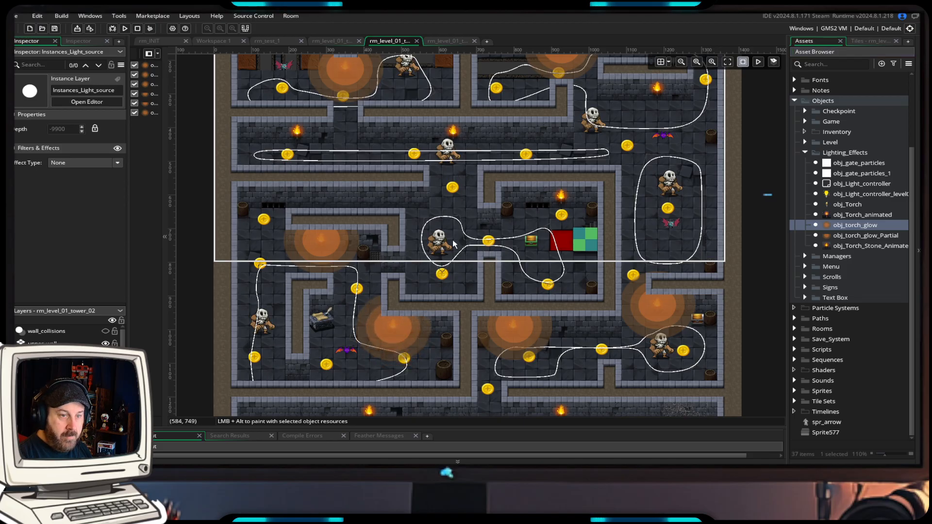
drag(831, 236, 567, 197)
Place obj_torch_glow_Partial instances on the torch beneath the northeast inner block and on both northern skeleton corridor torches
scroll(567, 198, up, 2)
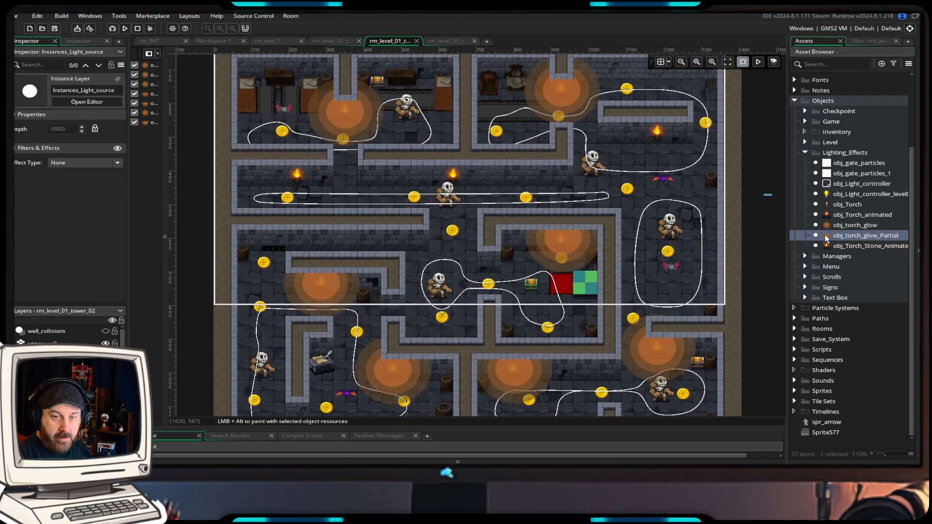
drag(826, 235, 651, 148)
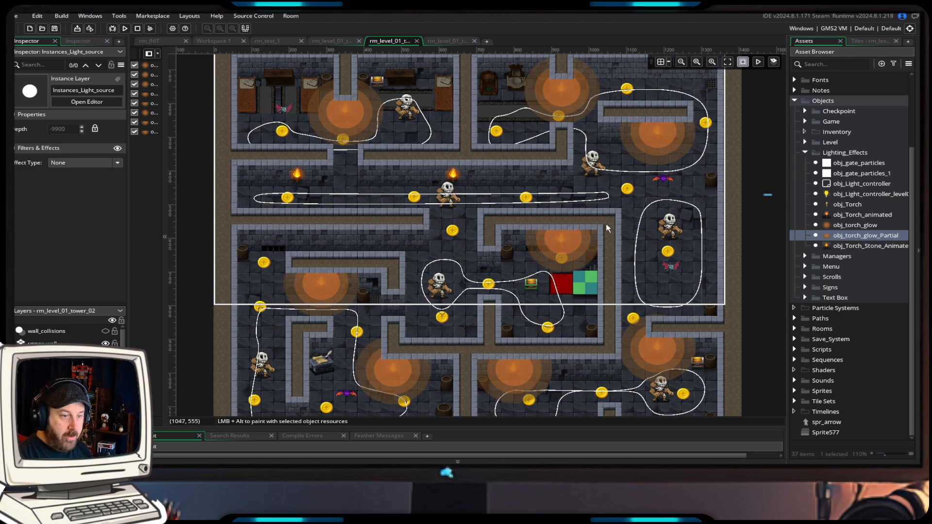
middle_drag(579, 223, 610, 207)
drag(825, 237, 487, 160)
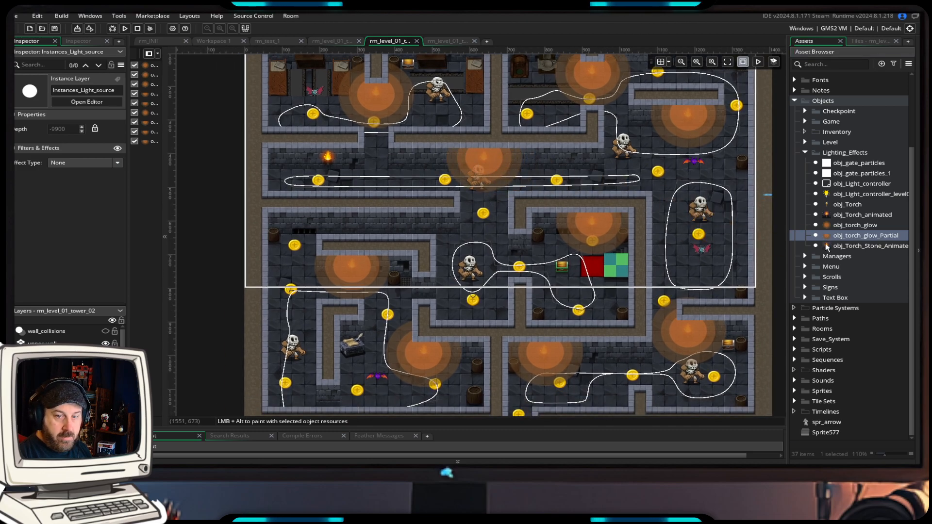
drag(829, 237, 330, 161)
Place obj_torch_glow_Partial instances on the two torches along the long skeleton corridor in the lower half of the room
scroll(451, 287, down, 3)
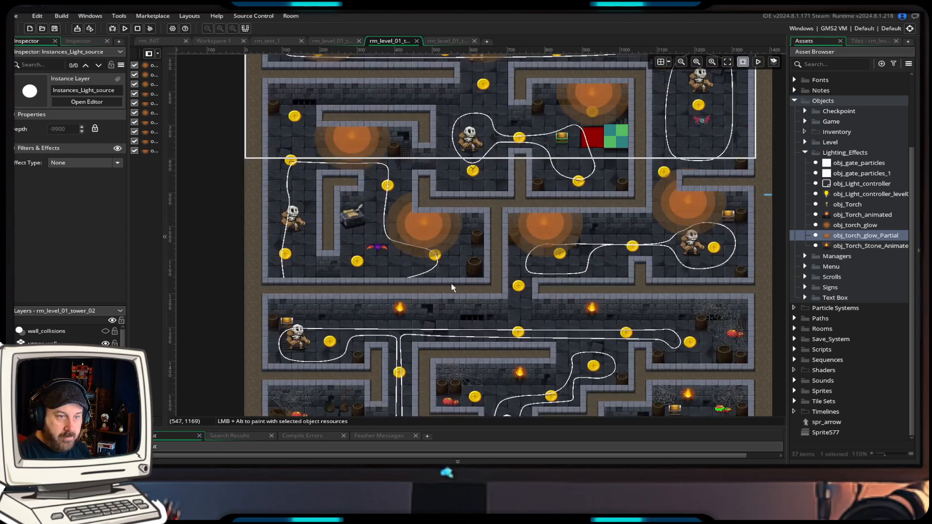
scroll(451, 287, down, 4)
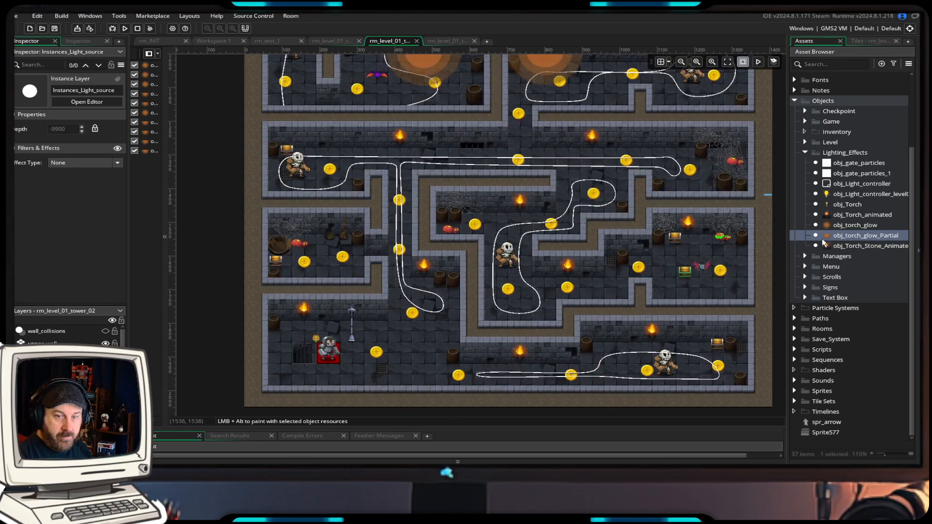
drag(829, 239, 592, 136)
drag(833, 242, 403, 138)
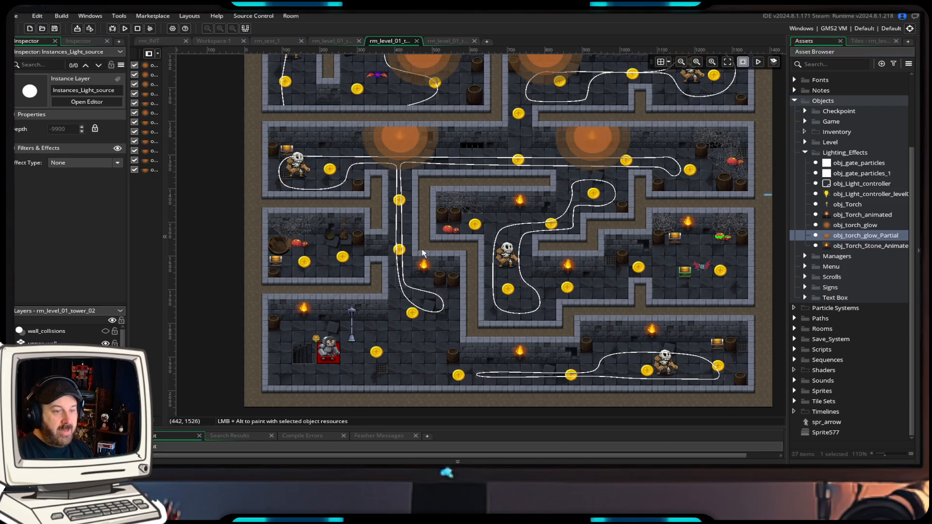
Place obj_torch_glow_Partial instances on the two torches beside the central skeleton's path and the torch in the cobwebbed southeast room
middle_drag(487, 284, 464, 277)
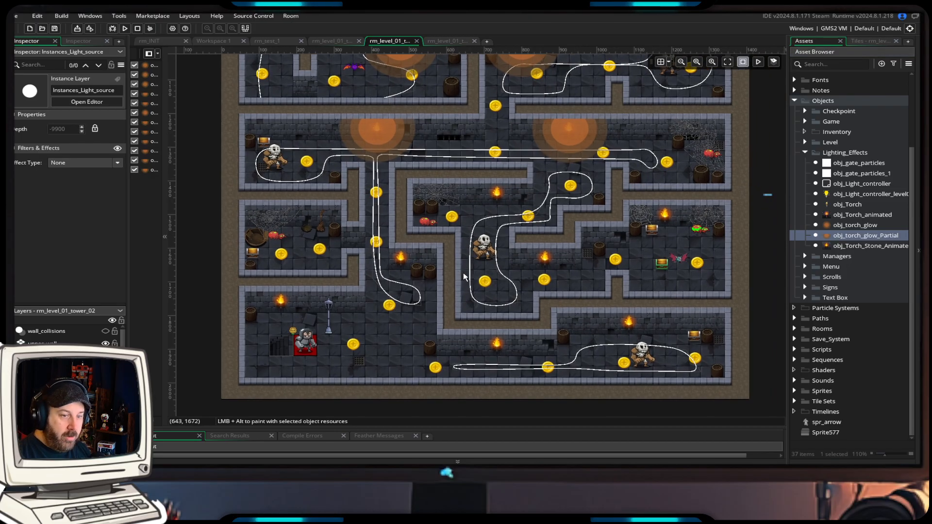
ctrl+scroll(502, 203, up, 5)
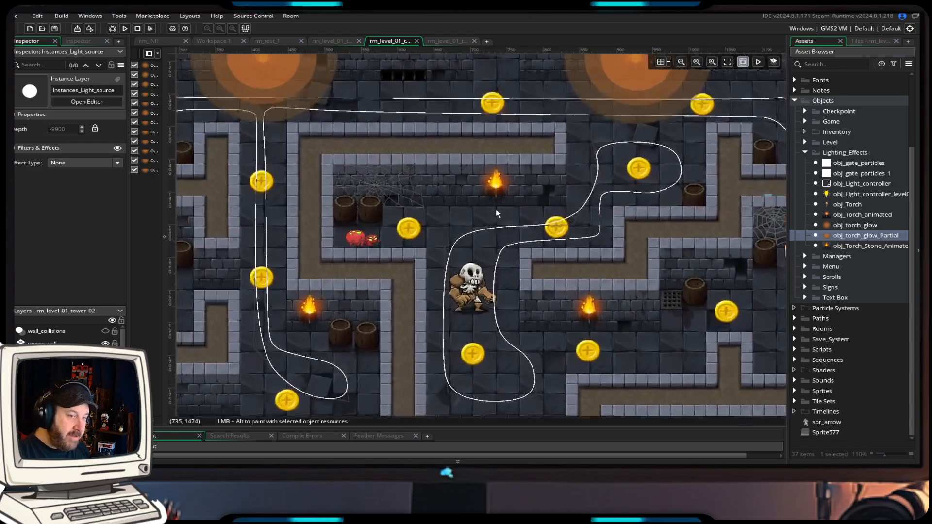
scroll(494, 238, down, 4)
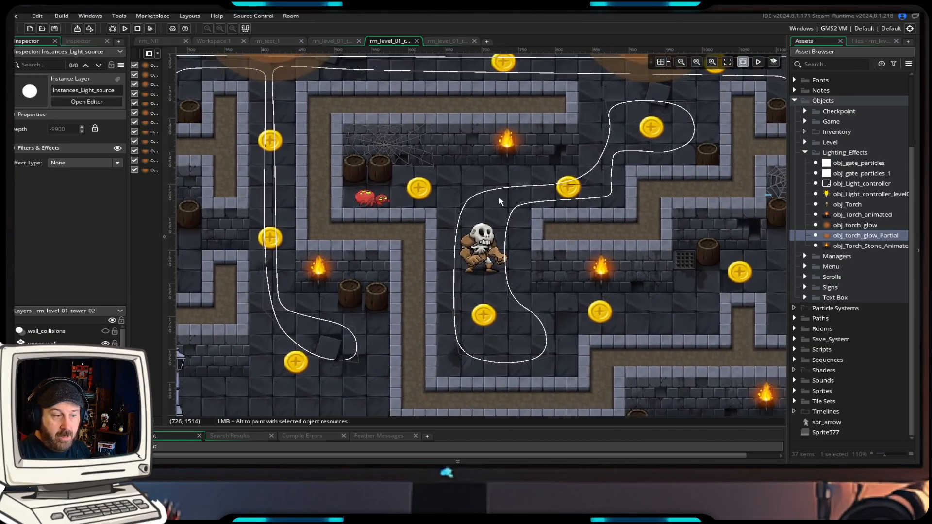
drag(828, 235, 506, 152)
middle_drag(545, 292, 477, 260)
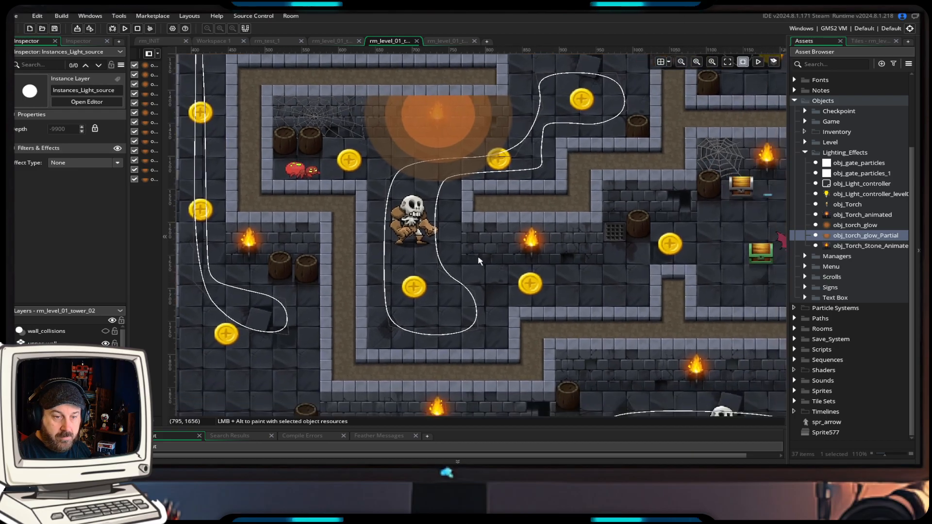
drag(829, 235, 531, 258)
middle_drag(566, 276, 394, 298)
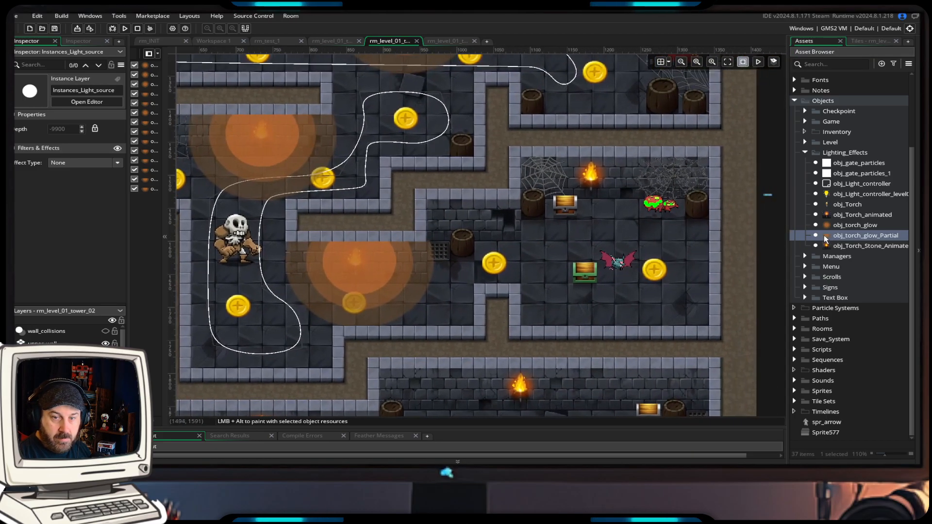
drag(827, 235, 597, 180)
Place obj_torch_glow_Partial instances on the two torches along the southernmost skeleton corridor
scroll(531, 315, down, 5)
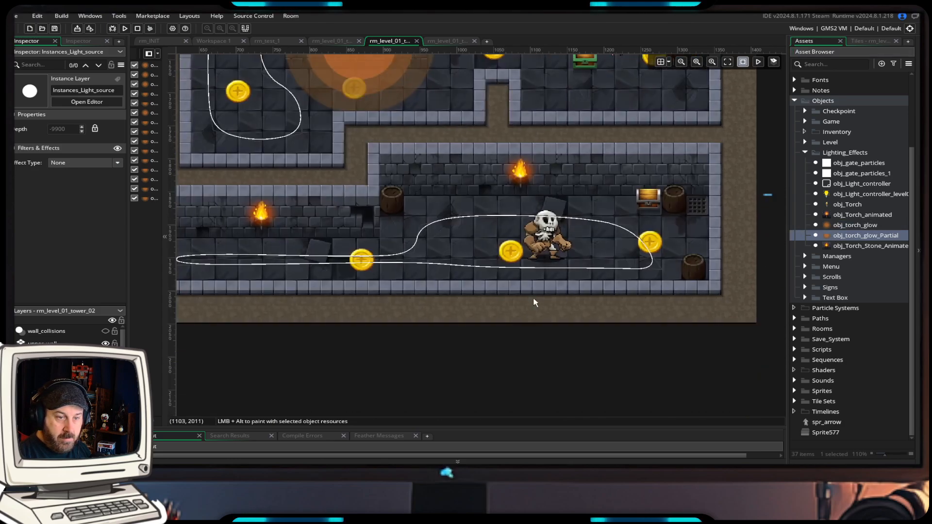
middle_drag(535, 301, 571, 298)
drag(825, 240, 560, 174)
middle_drag(338, 266, 478, 260)
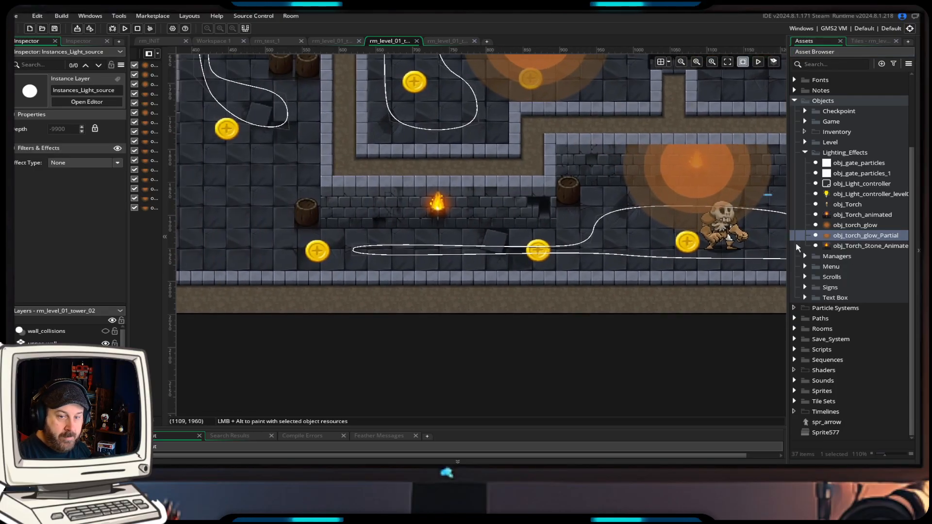
drag(828, 236, 441, 205)
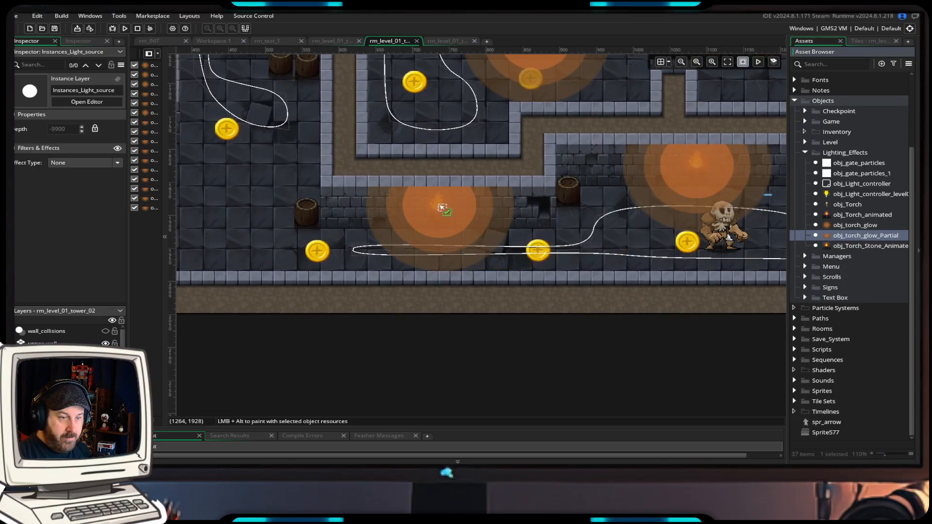
Place an obj_torch_glow_Partial instance on the torch above the player in the southwest starting room
middle_drag(305, 208, 612, 307)
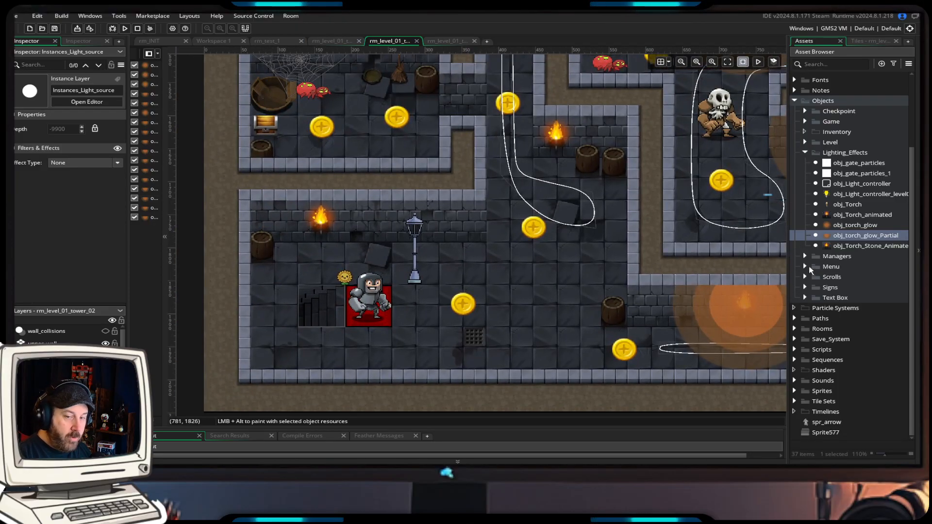
drag(828, 238, 324, 226)
ctrl+scroll(523, 282, down, 6)
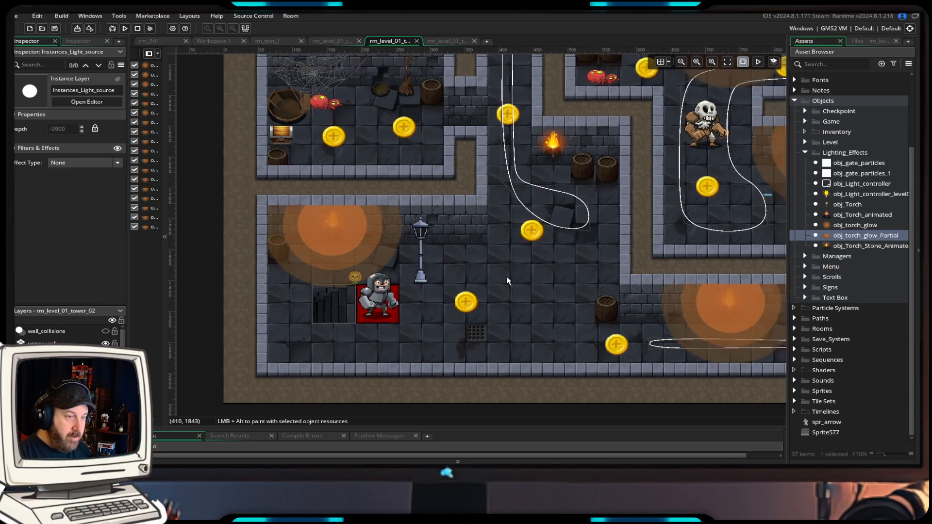
middle_drag(575, 250, 394, 356)
ctrl+scroll(403, 325, down, 1)
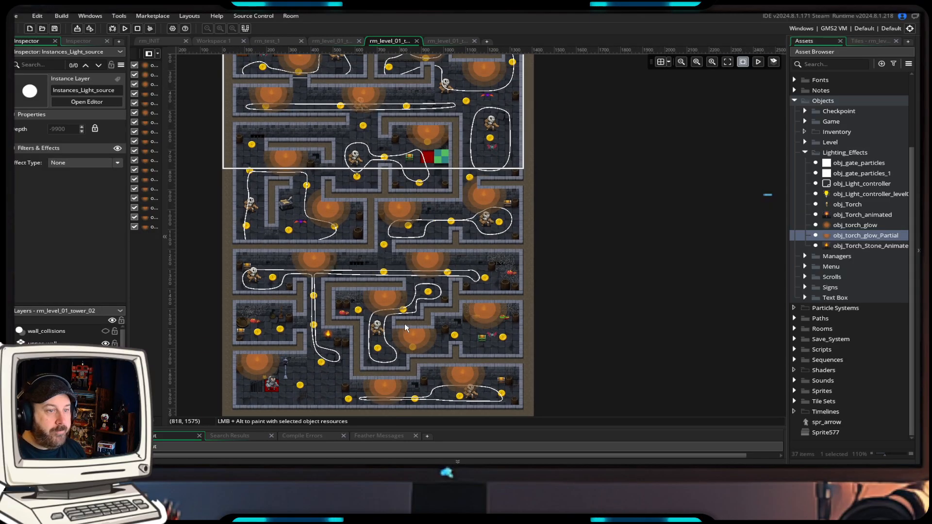
ctrl+scroll(405, 322, down, 1)
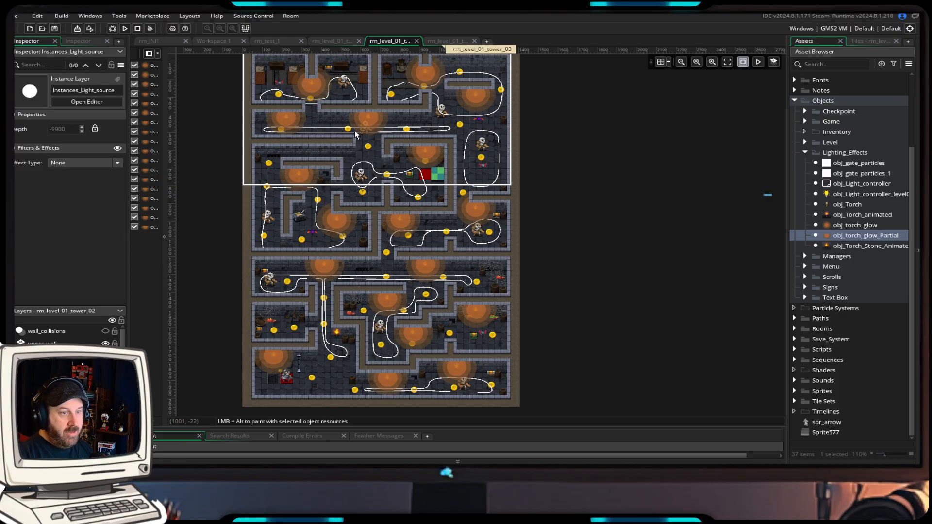
Open rm_level_01_tower_03 and examine the layout of its walled skeleton maze
key(ctrl+Tab)
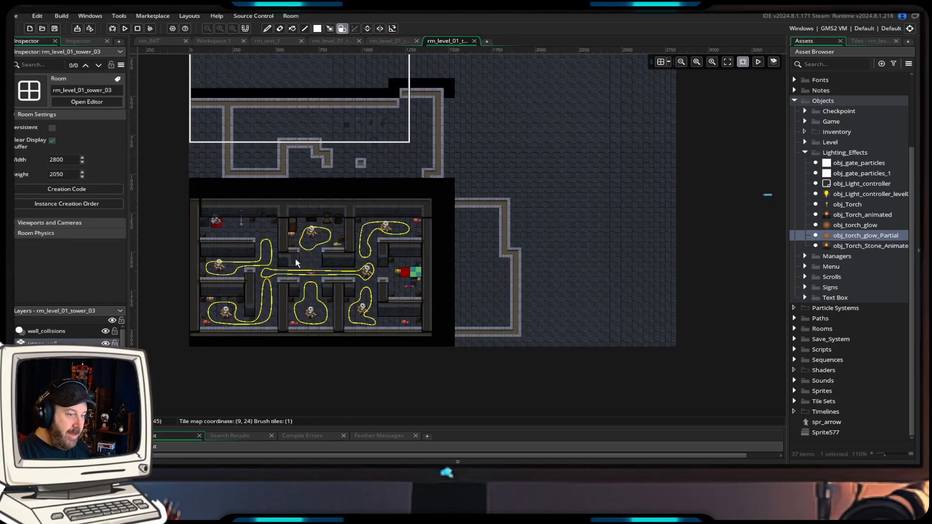
ctrl+scroll(296, 263, up, 1)
ctrl+scroll(484, 174, down, 1)
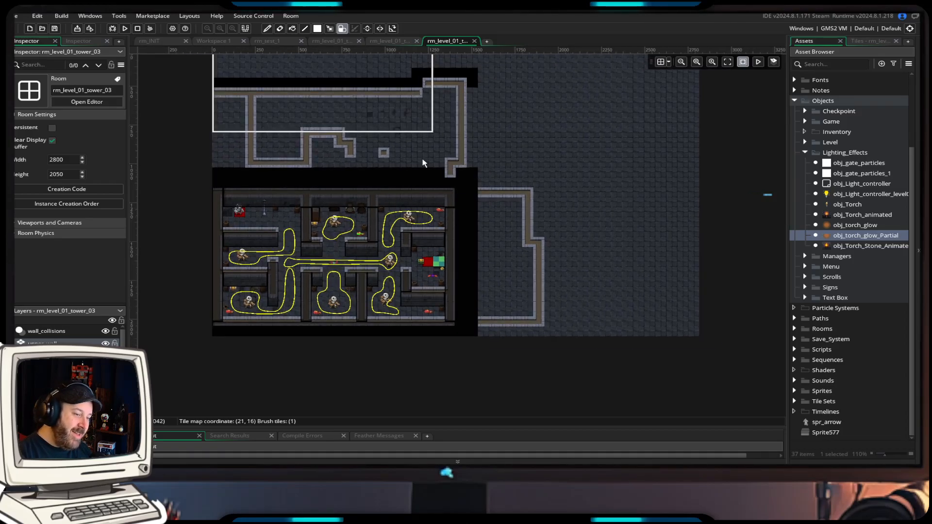
ctrl+scroll(381, 206, down, 3)
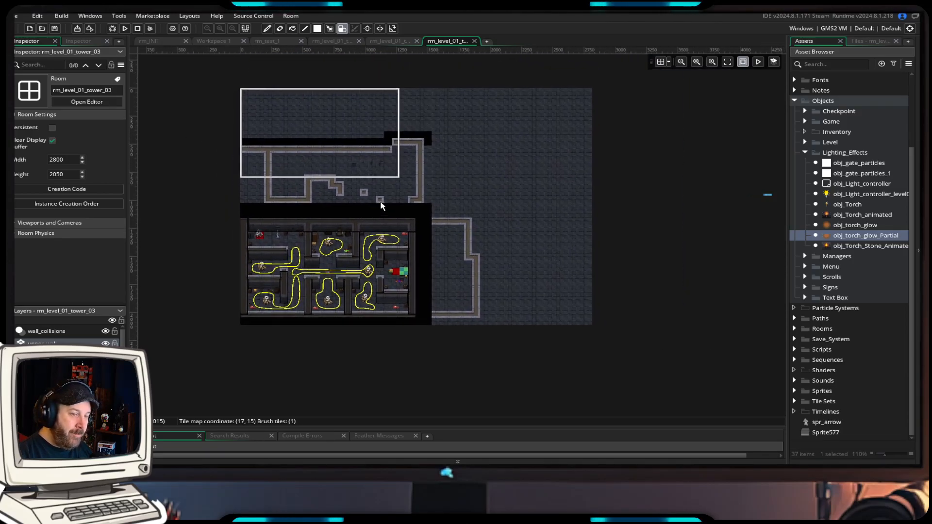
ctrl+scroll(366, 206, up, 2)
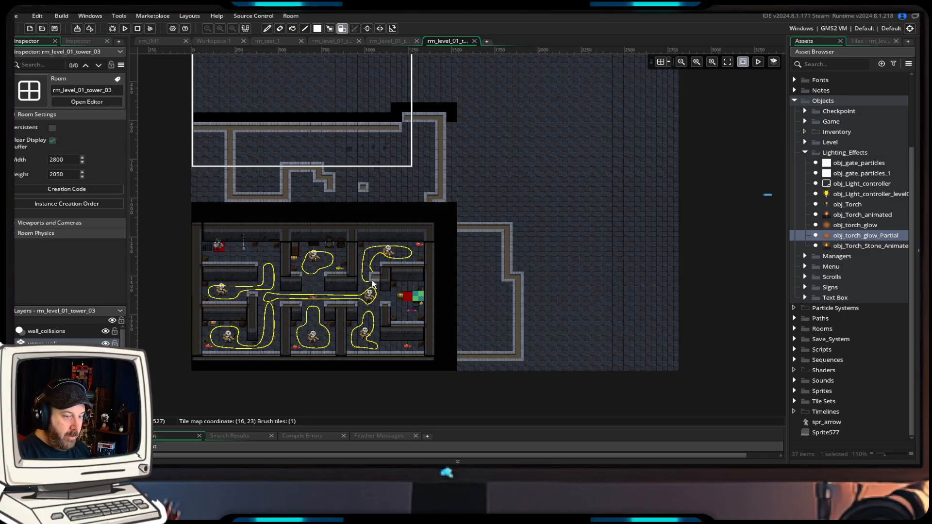
scroll(340, 281, down, 3)
ctrl+scroll(319, 234, up, 6)
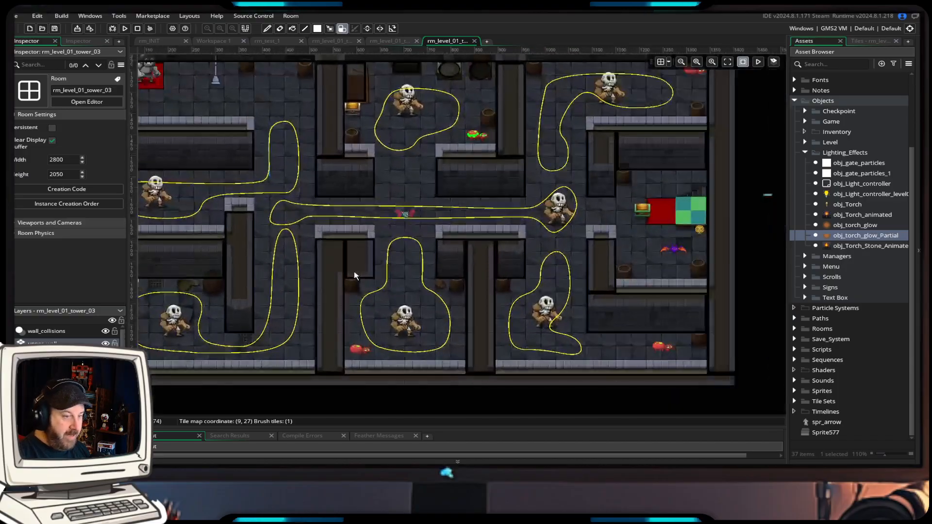
middle_drag(355, 276, 412, 302)
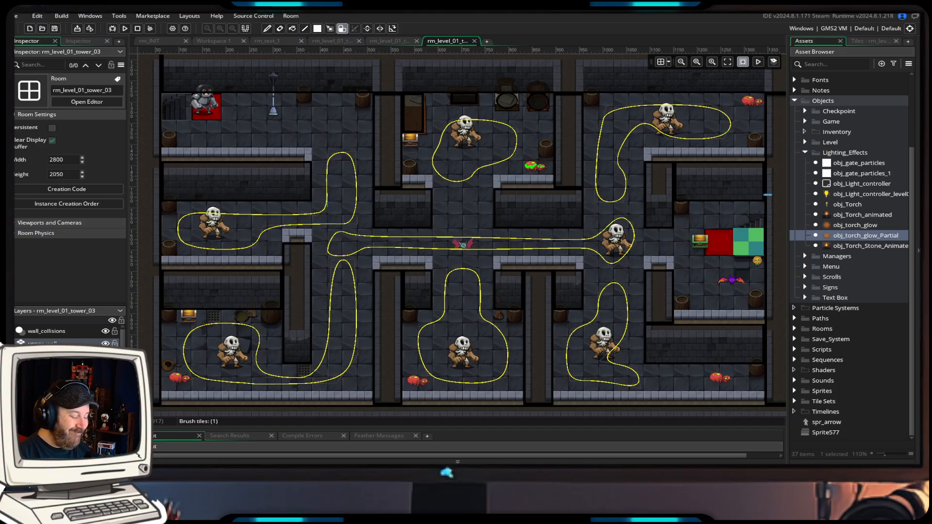
Make Instances the active layer of rm_level_01_tower_03 and hide the wall_collisions layer
click(57, 407)
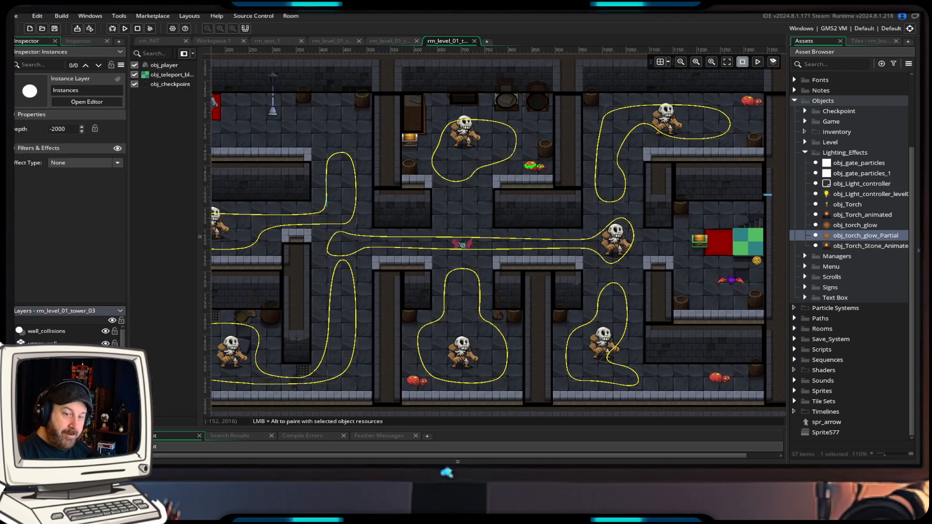
middle_drag(256, 298, 317, 298)
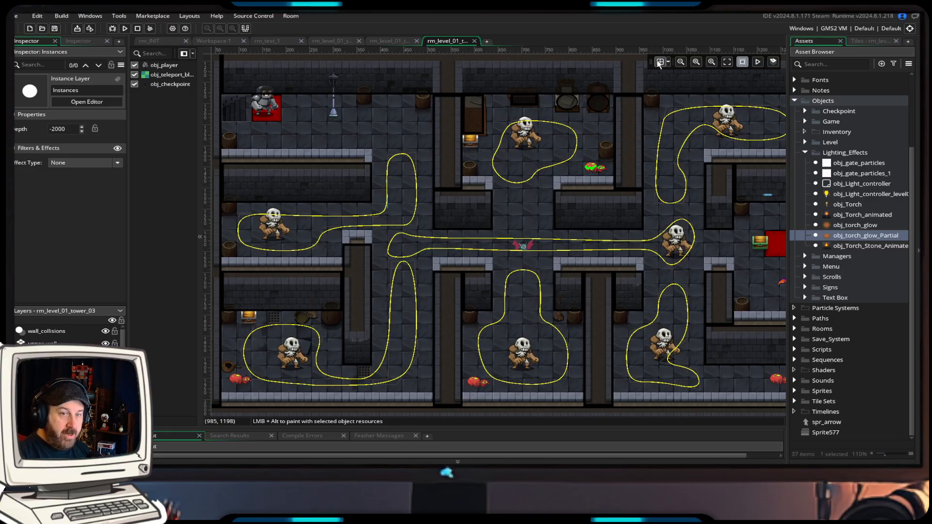
ctrl+scroll(359, 190, up, 2)
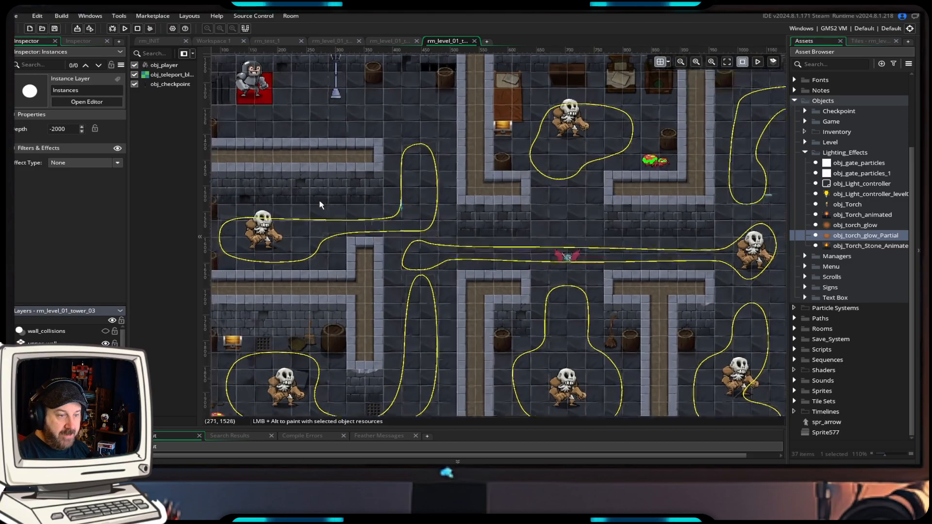
Place obj_Torch_Stone_Animated instances on the north wall of the starting room and of the skeleton room directly beneath it
ctrl+scroll(320, 204, up, 2)
middle_drag(316, 208, 398, 291)
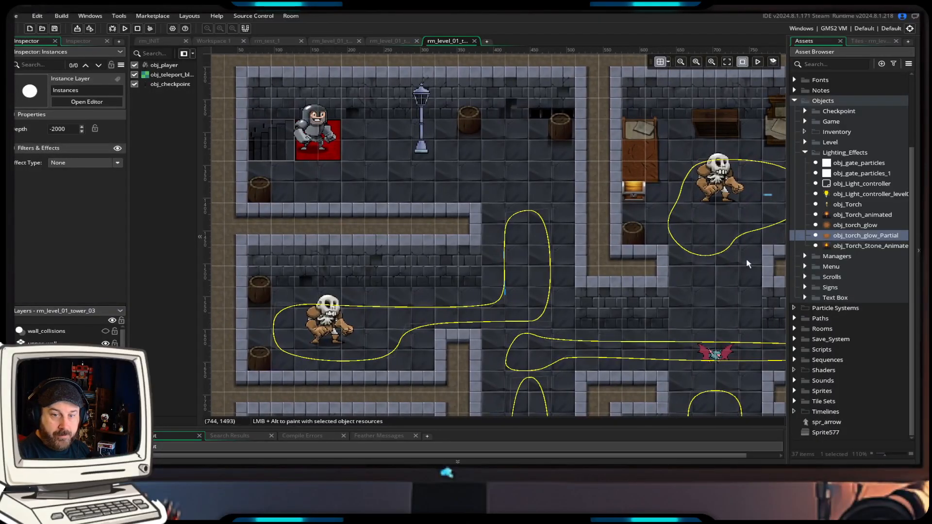
click(864, 246)
drag(865, 246, 384, 109)
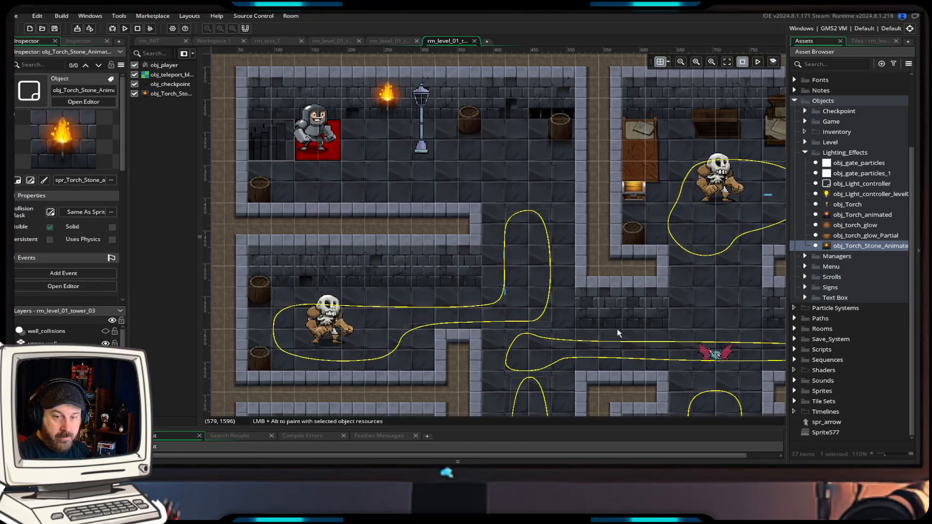
middle_drag(618, 333, 604, 281)
drag(824, 252, 387, 224)
Place a stone torch on the western wall section of the central corridor and move the skeleton room's torch to X 192, Y 1504
middle_drag(434, 288, 339, 221)
mouse_move(827, 248)
mouse_down()
mouse_move(485, 189)
mouse_move(526, 191)
mouse_up()
middle_drag(414, 217, 537, 218)
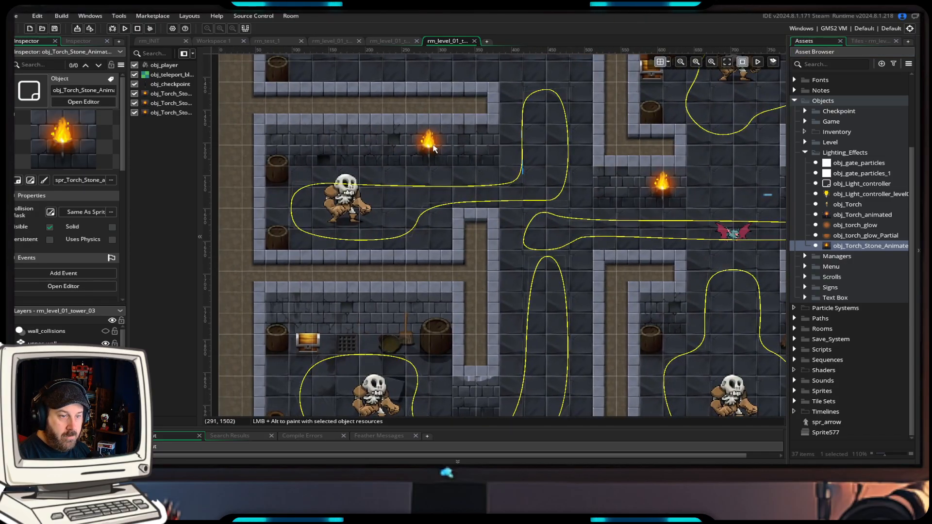
click(426, 161)
drag(432, 163, 358, 158)
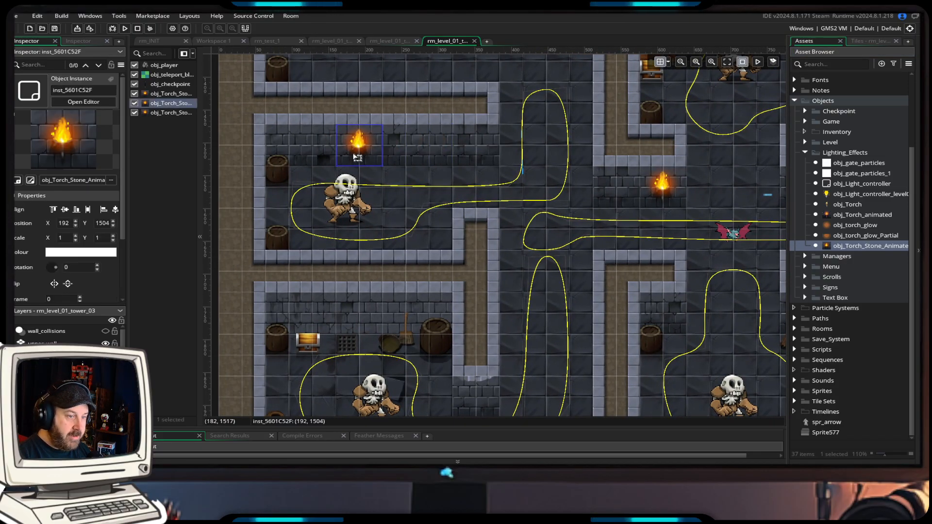
click(442, 199)
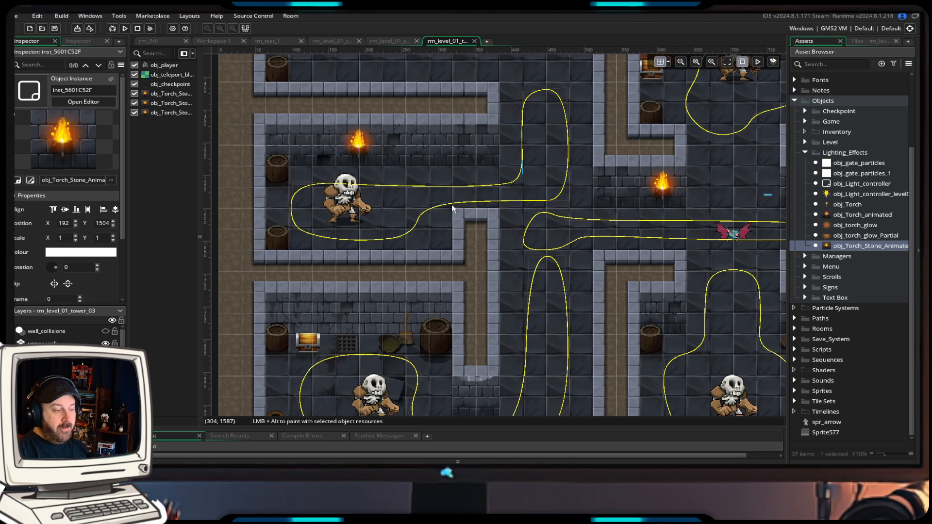
Place an obj_Torch_Stone_Animated instance on the short wall end east of the southwest skeleton room
ctrl+scroll(488, 217, down, 3)
ctrl+scroll(492, 260, up, 5)
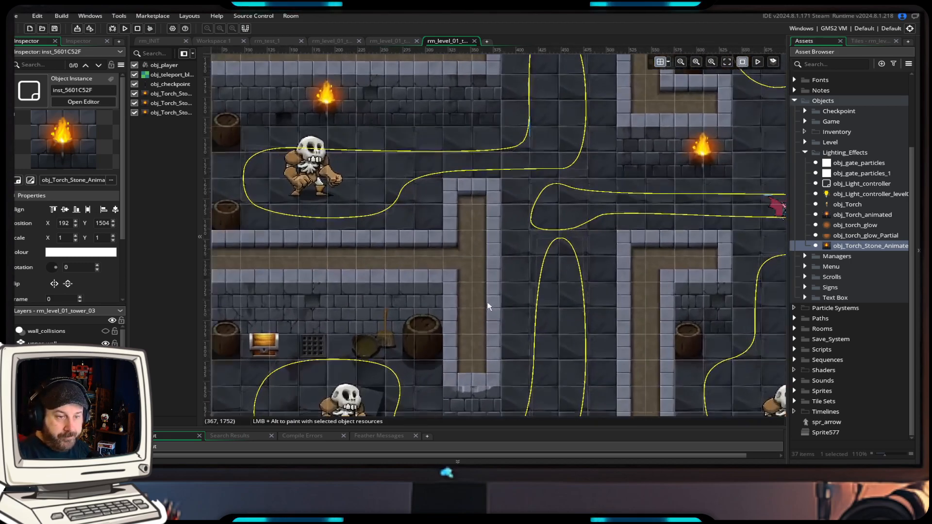
middle_drag(488, 306, 533, 150)
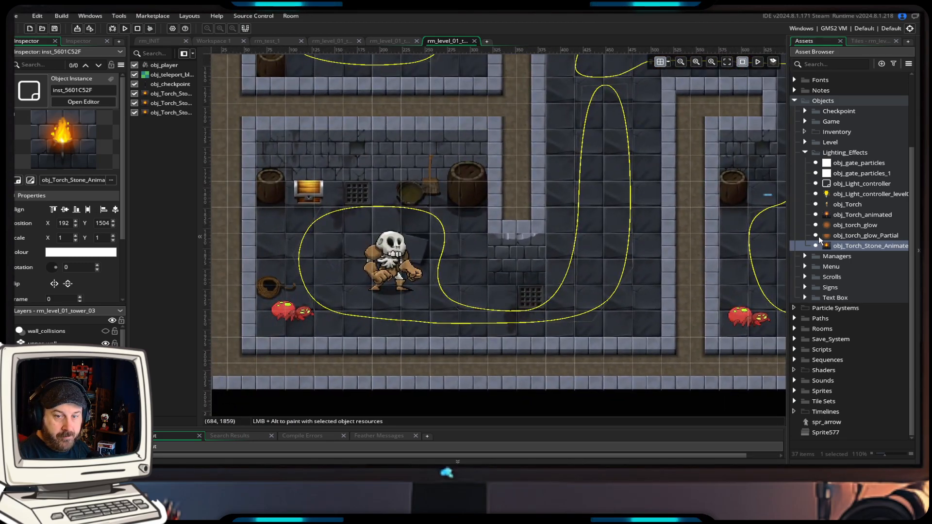
drag(826, 246, 511, 264)
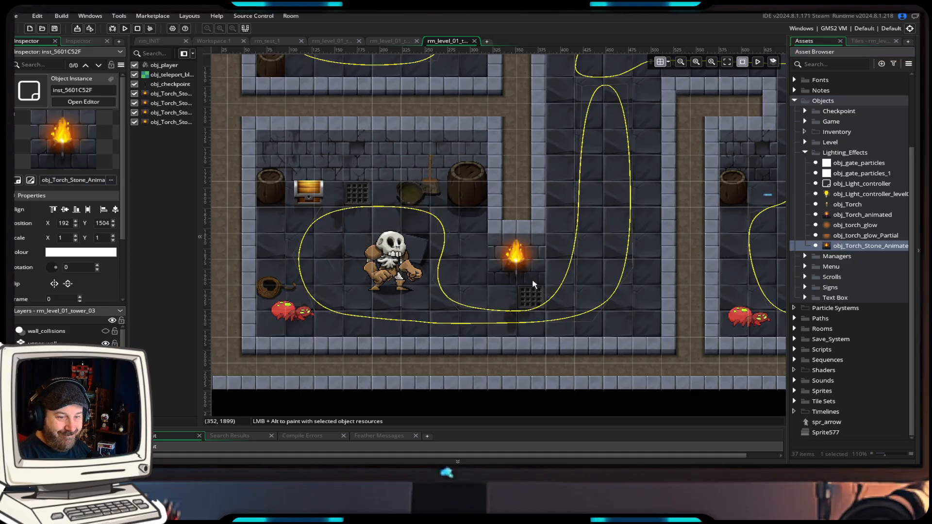
Place stone torches on the wall stub west of the teleporter room and on the central corridor's eastern wall section
middle_drag(617, 246, 406, 312)
middle_drag(495, 246, 326, 277)
drag(828, 247, 617, 174)
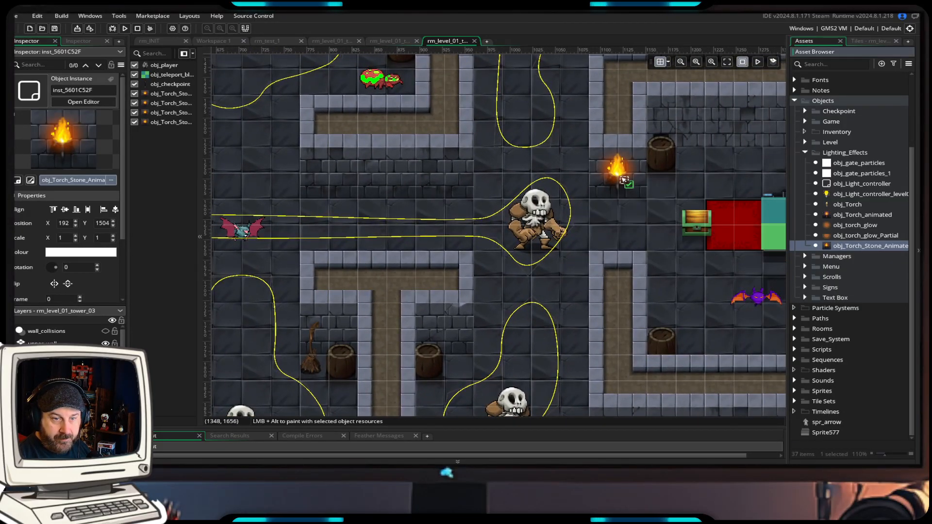
drag(817, 245, 392, 177)
Place obj_Torch_Stone_Animated instances on the north walls of the northeast room and the southeast room
middle_drag(448, 196, 304, 365)
drag(824, 251, 488, 110)
scroll(534, 261, down, 5)
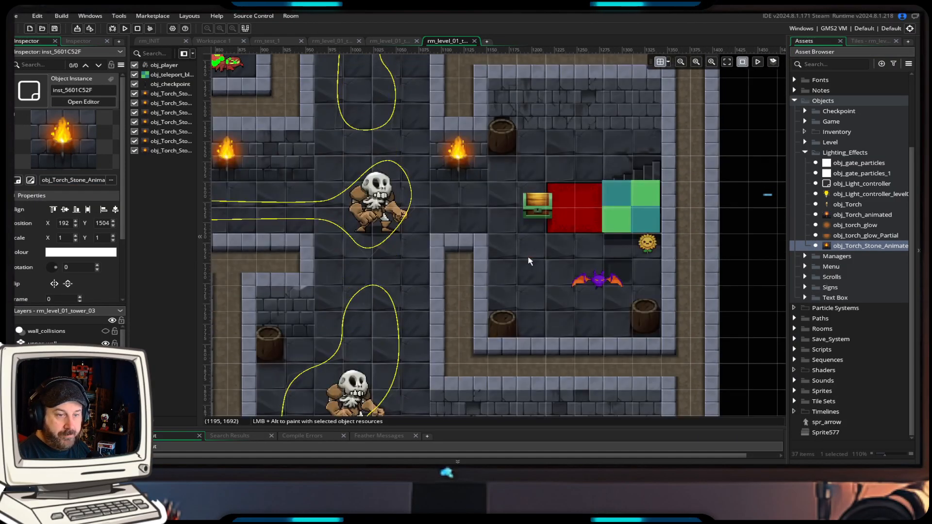
drag(829, 249, 459, 284)
middle_drag(524, 327, 475, 275)
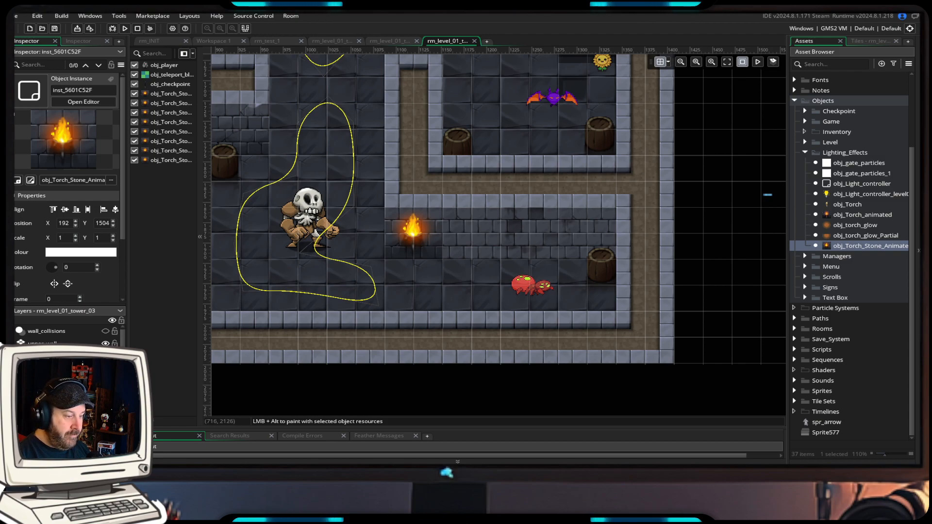
Repaint the southeast room's north wall on the bottom_wall layer with a mix of damaged and plain brick tiles
click(48, 382)
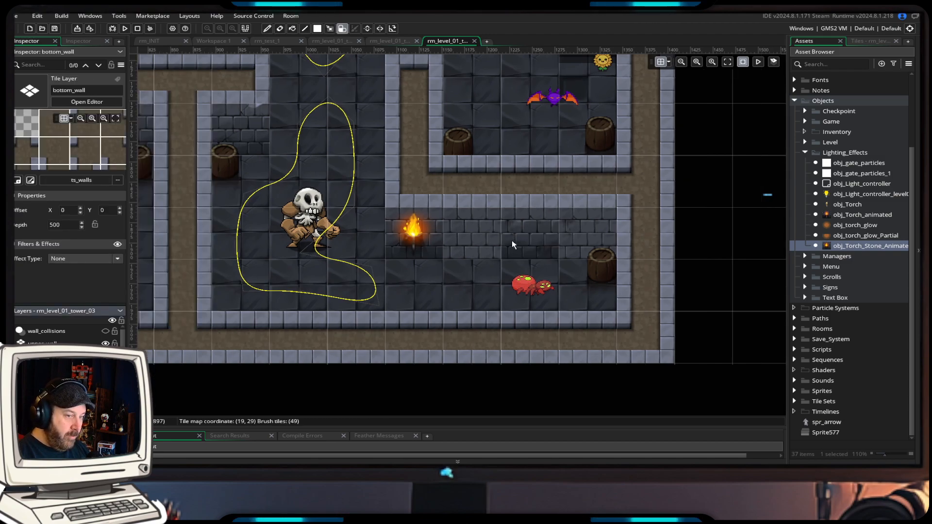
click(857, 40)
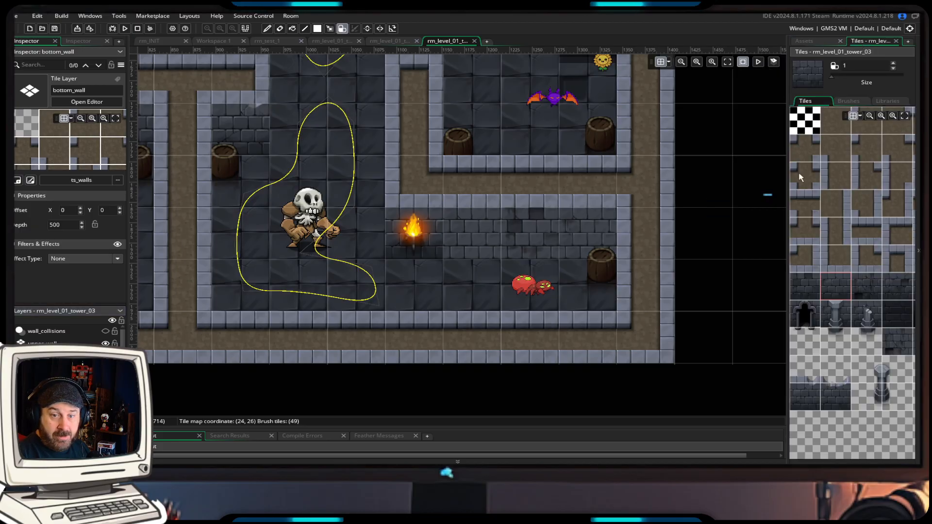
click(871, 289)
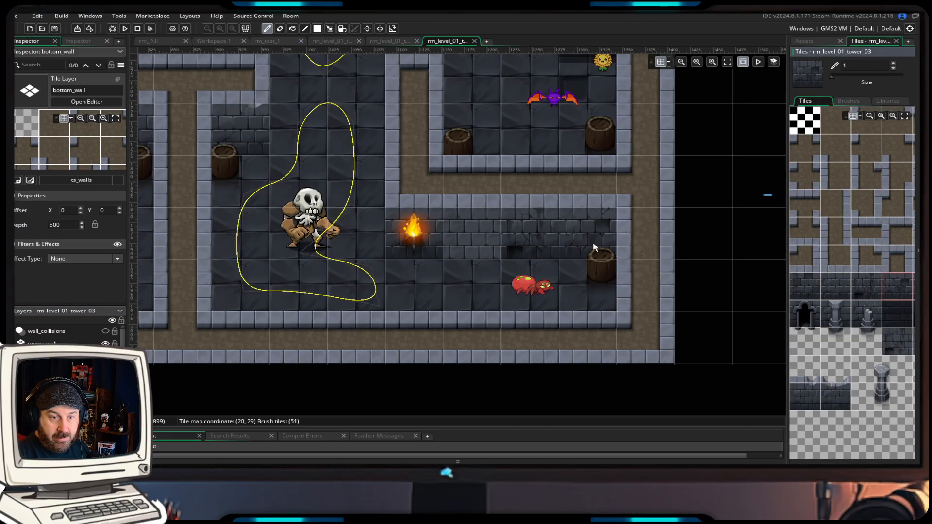
click(837, 294)
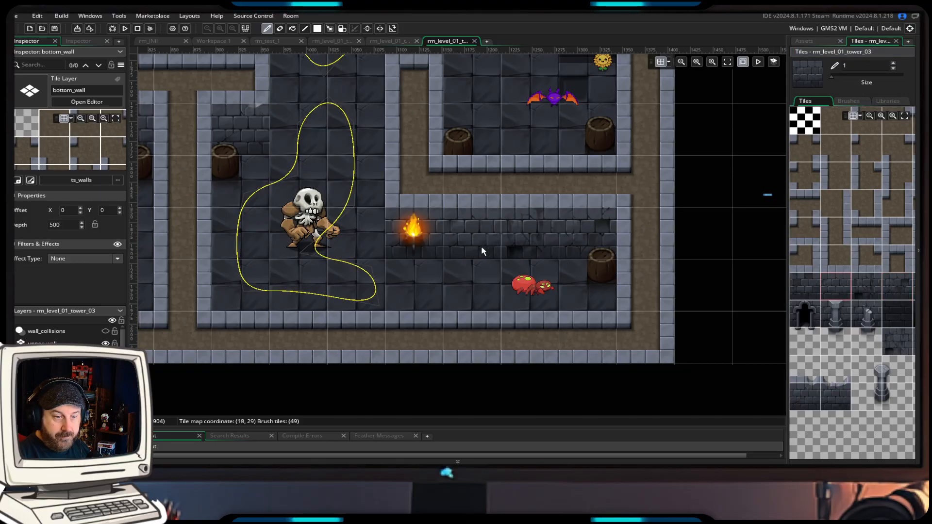
Add an Instances_Light_source instance layer to rm_level_01_tower_03 and turn off the room grid
ctrl+scroll(333, 196, down, 5)
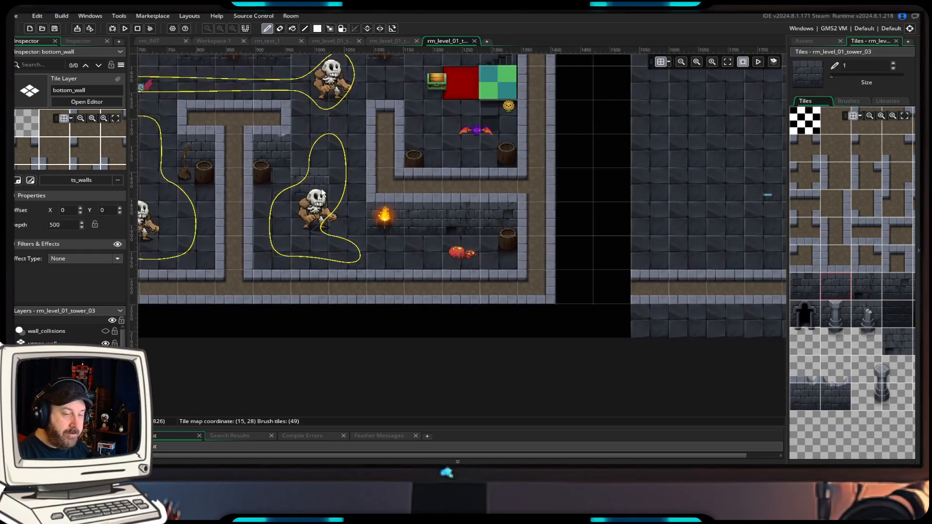
ctrl+scroll(262, 159, down, 1)
middle_drag(262, 159, 490, 274)
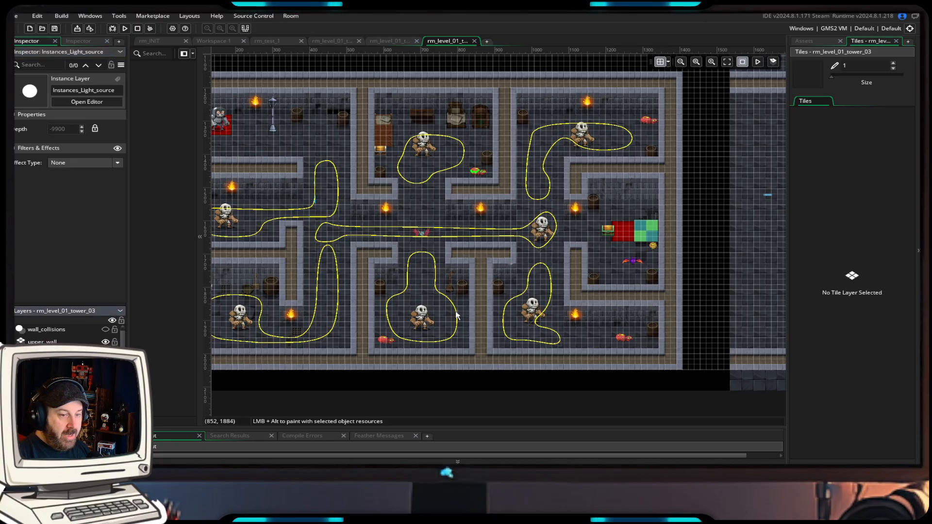
click(660, 62)
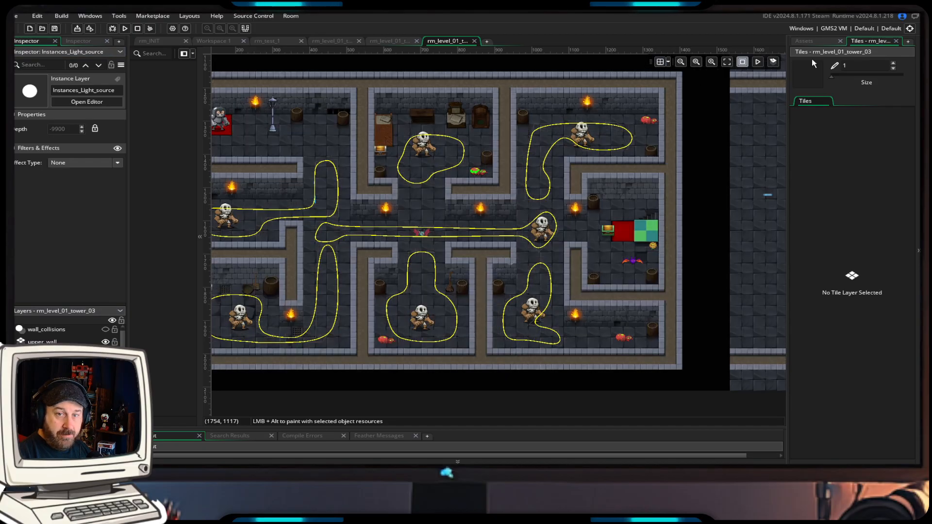
Place obj_torch_glow_Partial instances on the torches of the starting room, the skeleton room beneath it, the eastern central corridor and the northeast room
middle_drag(427, 265, 480, 269)
drag(828, 240, 320, 107)
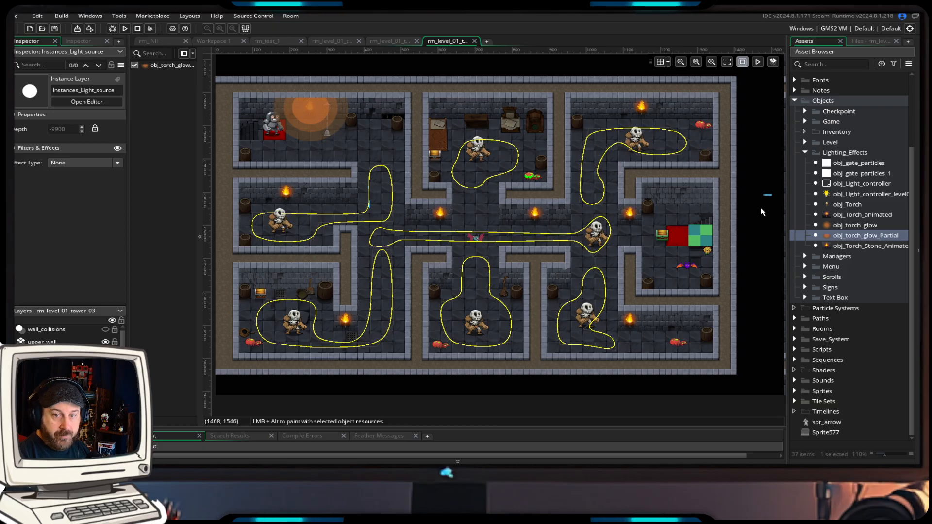
drag(732, 229, 288, 191)
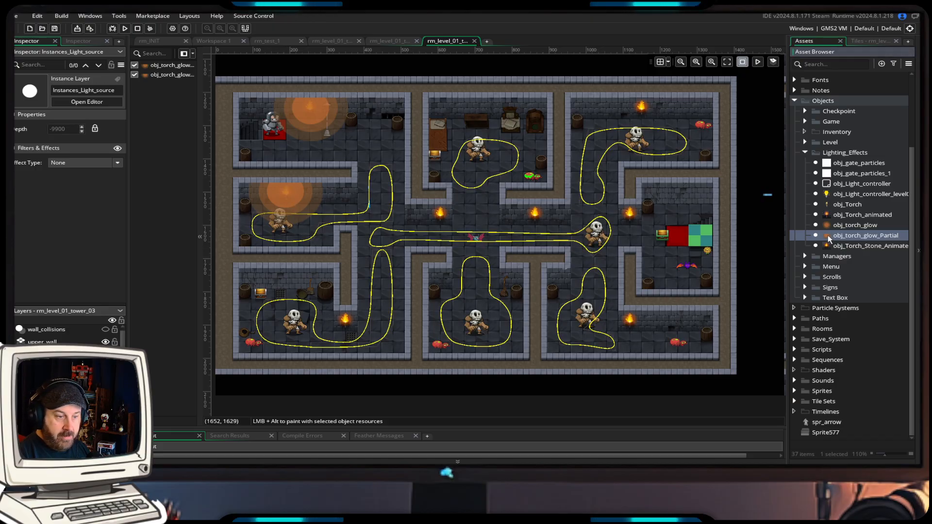
drag(829, 235, 535, 220)
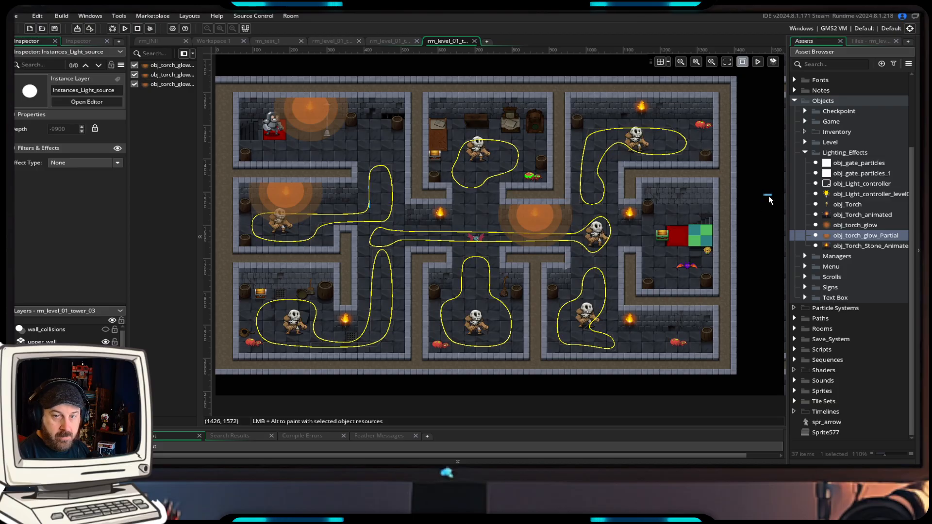
drag(688, 142, 643, 115)
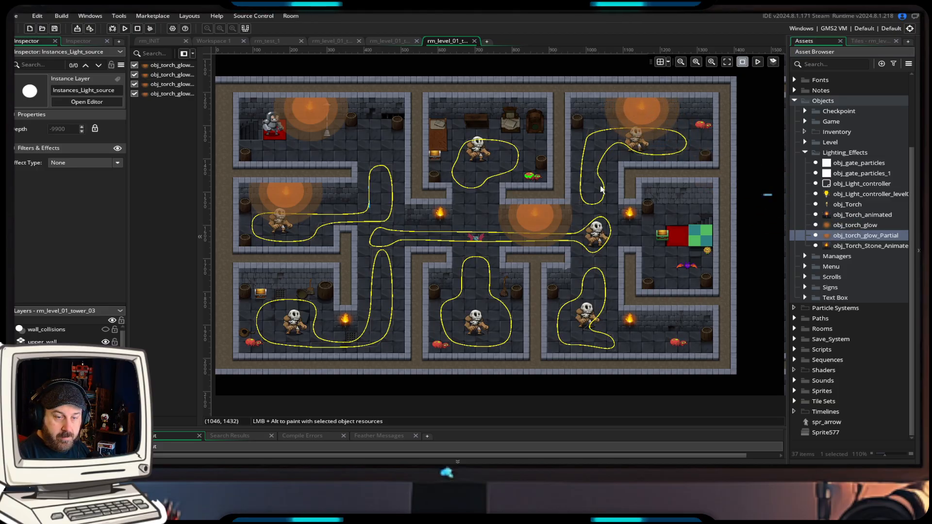
Place obj_torch_glow instances on the torches at both ends of the central corridor, in the southeast room and in the southwest room
drag(828, 226, 633, 221)
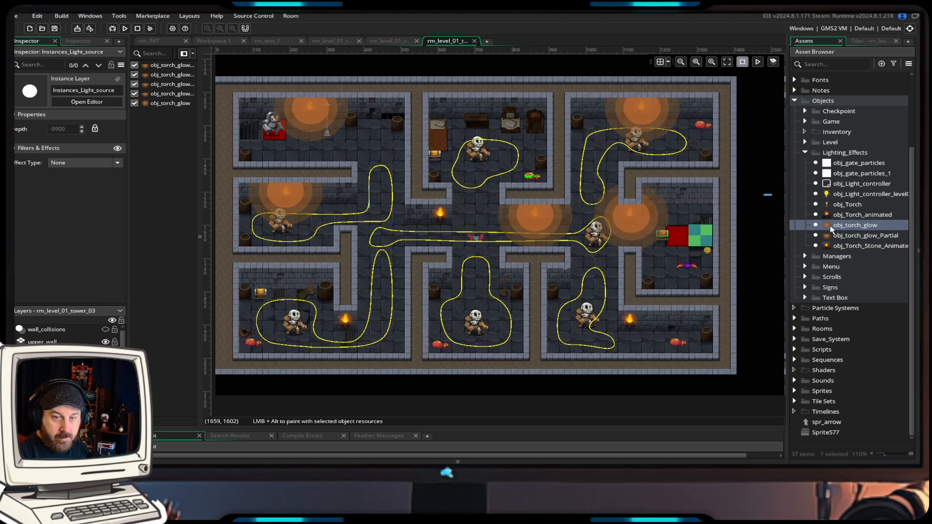
drag(820, 225, 440, 212)
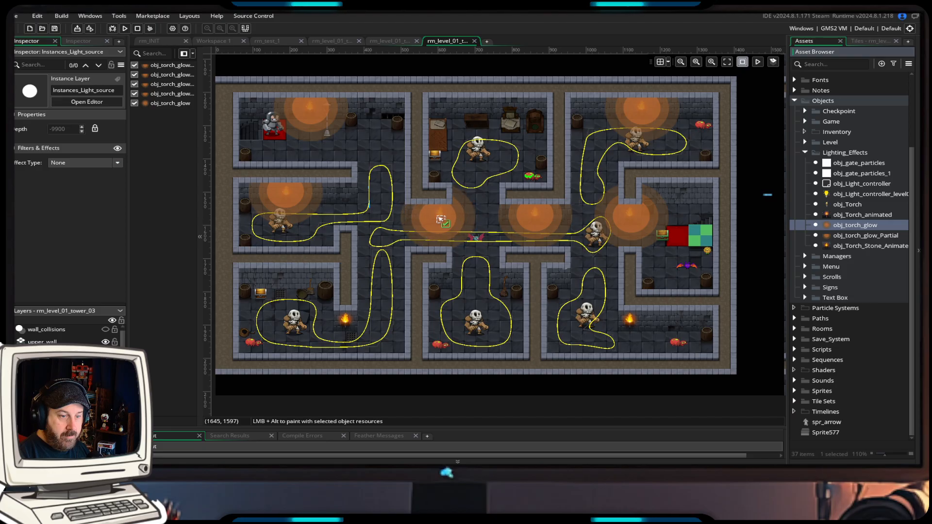
middle_drag(506, 321, 479, 310)
drag(829, 227, 606, 310)
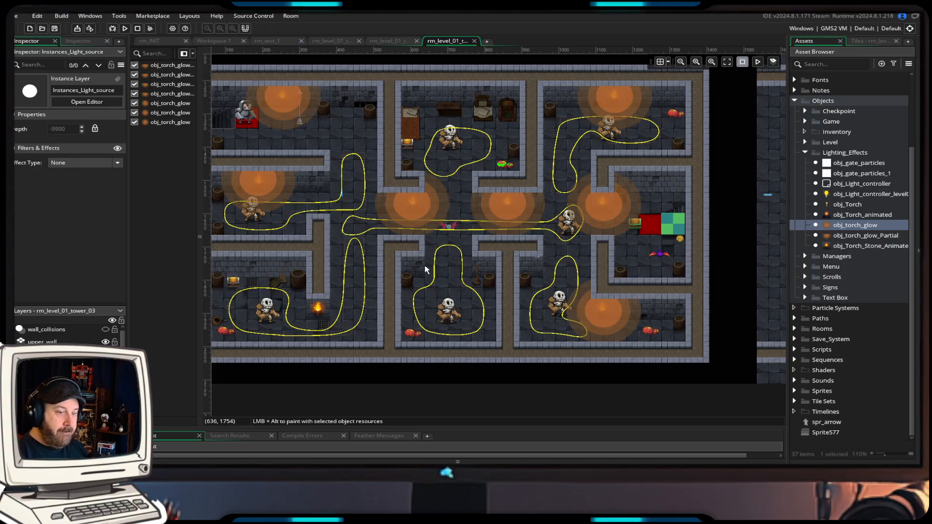
middle_drag(401, 290, 474, 270)
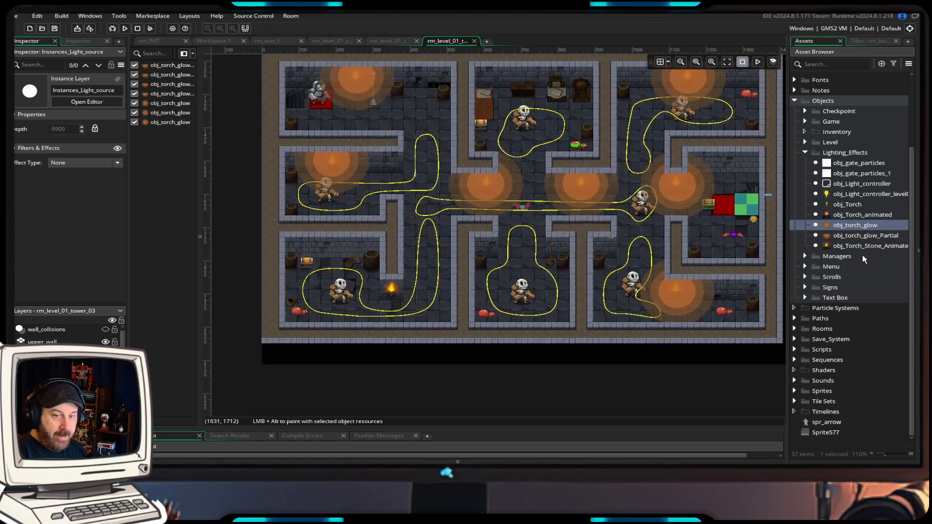
drag(827, 228, 401, 290)
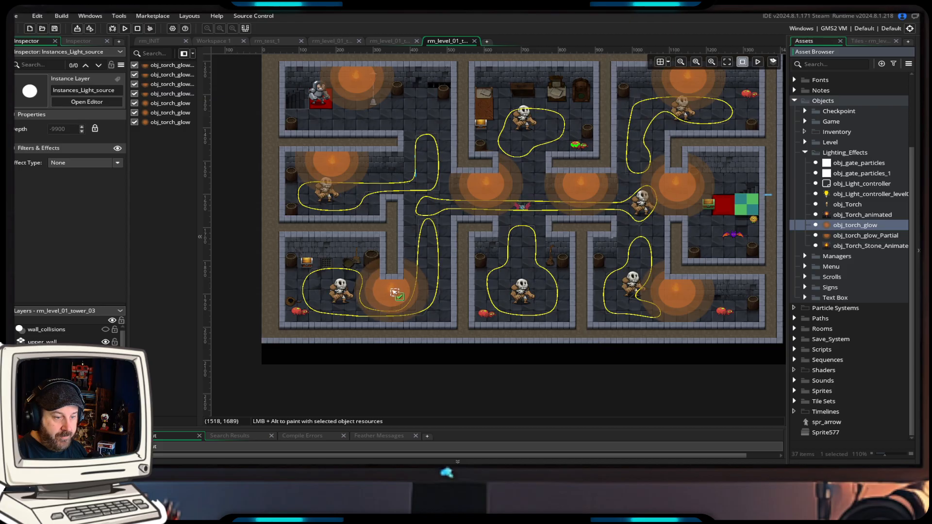
ctrl+scroll(443, 255, down, 3)
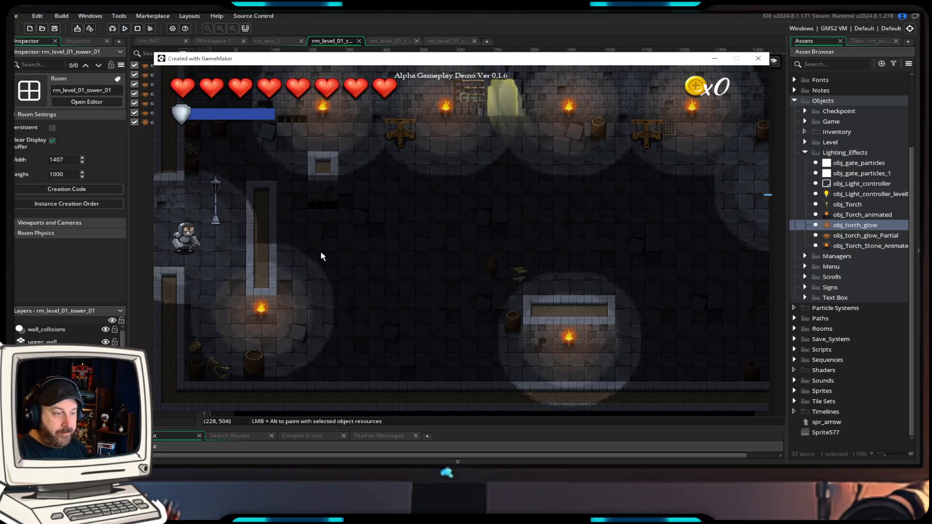
Switch the running game to fullscreen and walk the knight past the lamppost to the boss room's north wall to check the lighting
key(F11)
key(d)
key(w)
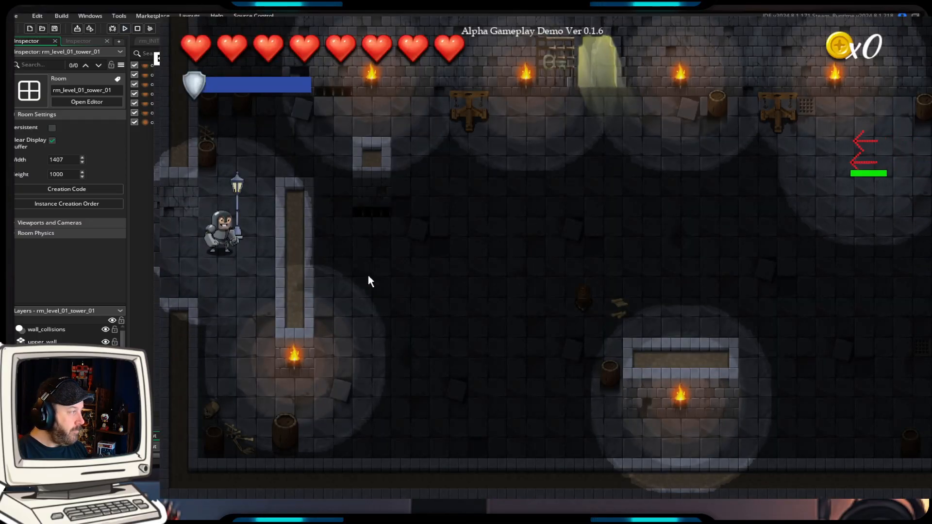
key(w)
key(w)
key(d)
key(w)
key(d)
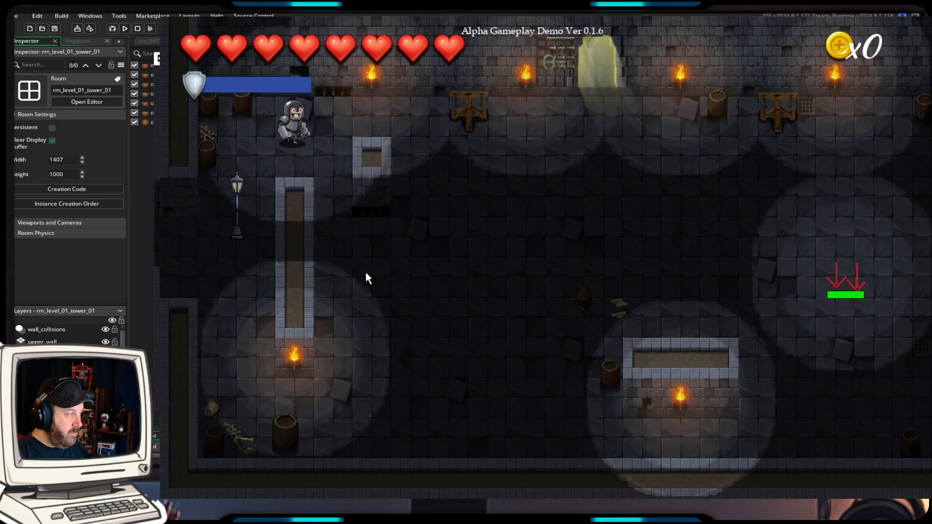
Walk the knight across the open floor to the boss, dodging its projectiles, to examine the moving lights in dark areas
key(s)
key(s)
key(d)
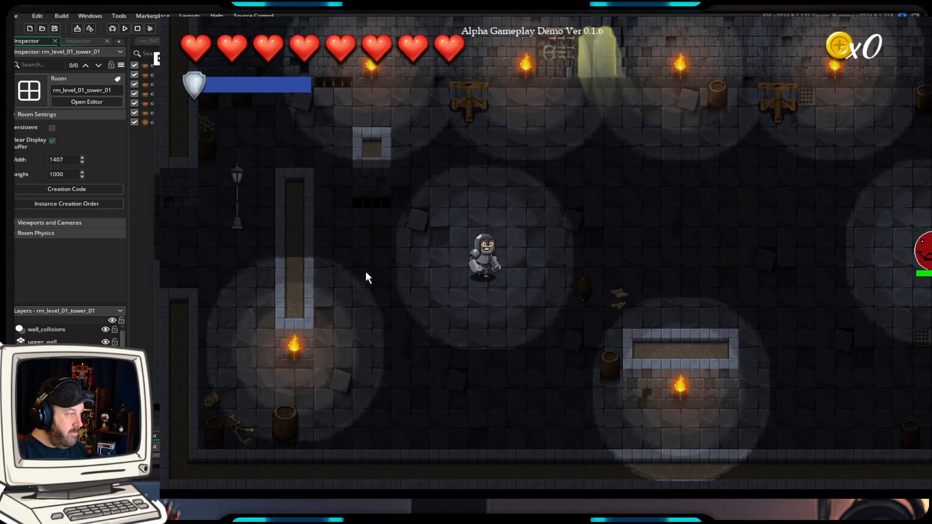
key(w)
key(d)
click(364, 271)
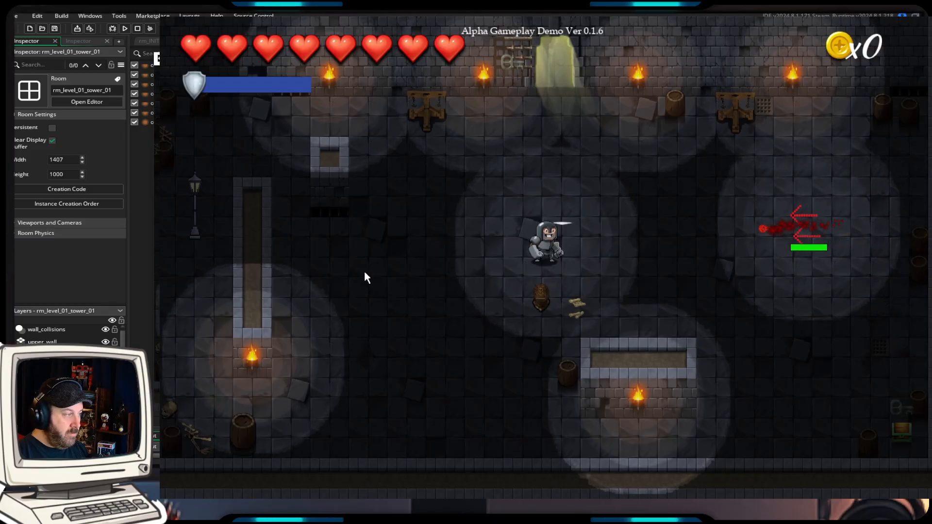
key(a)
key(d)
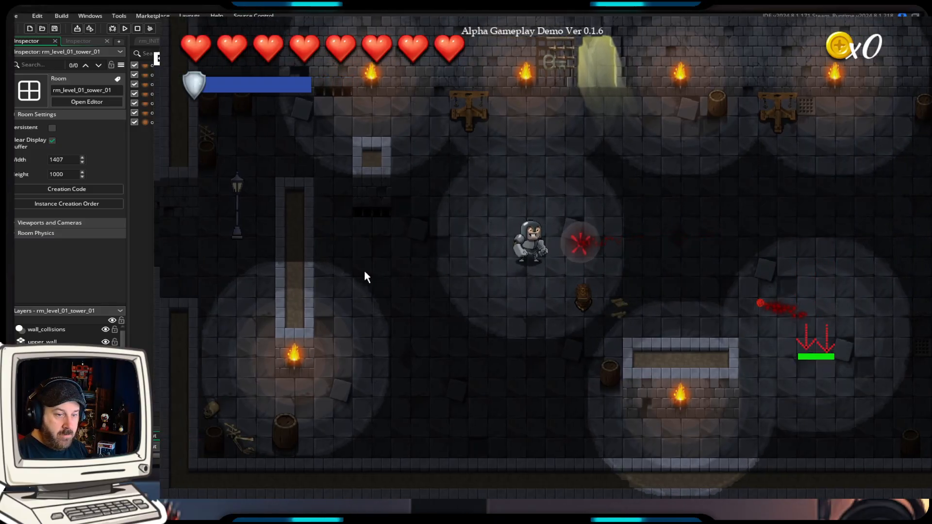
key(d)
key(a)
key(s)
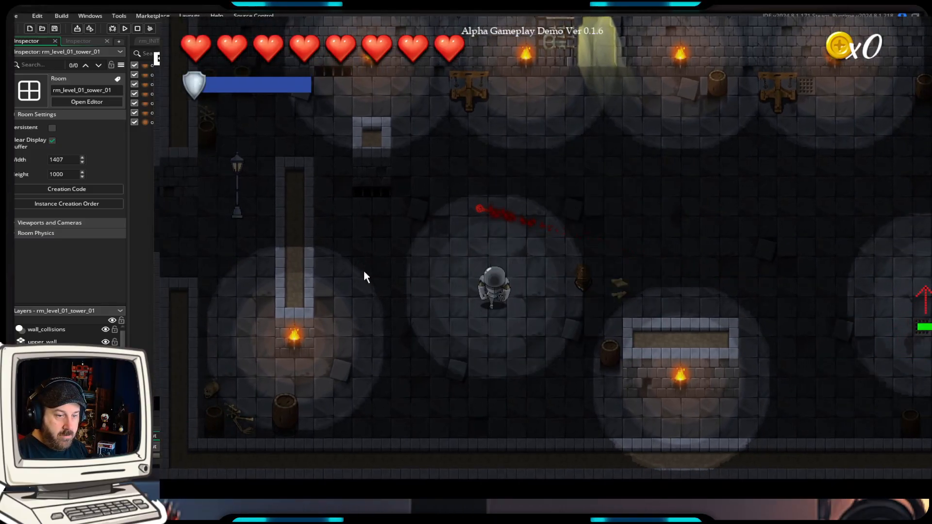
key(d)
key(w)
key(d)
key(s)
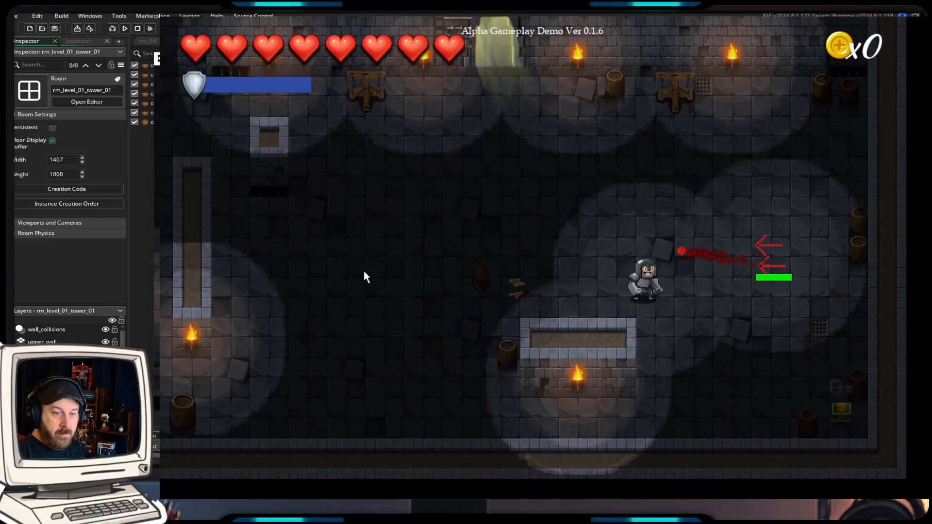
Attack the red boss at close range and examine how its light blends with the knight's light
click(365, 272)
key(a)
key(w)
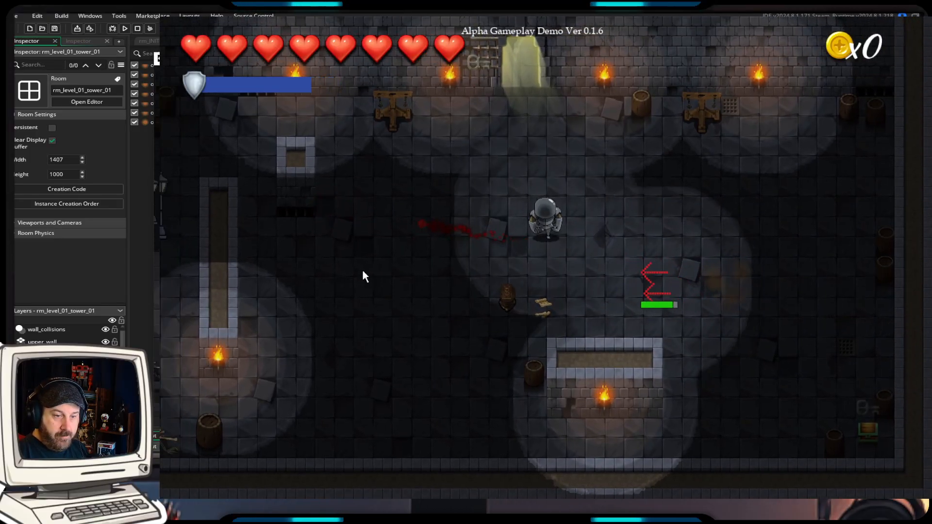
key(s)
key(a)
key(s)
key(d)
click(361, 270)
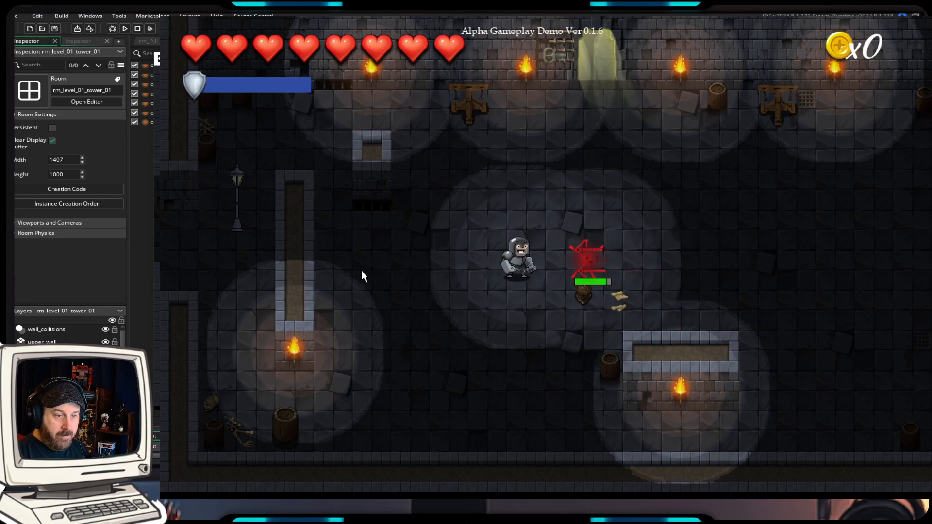
key(a)
key(s)
key(d)
click(361, 270)
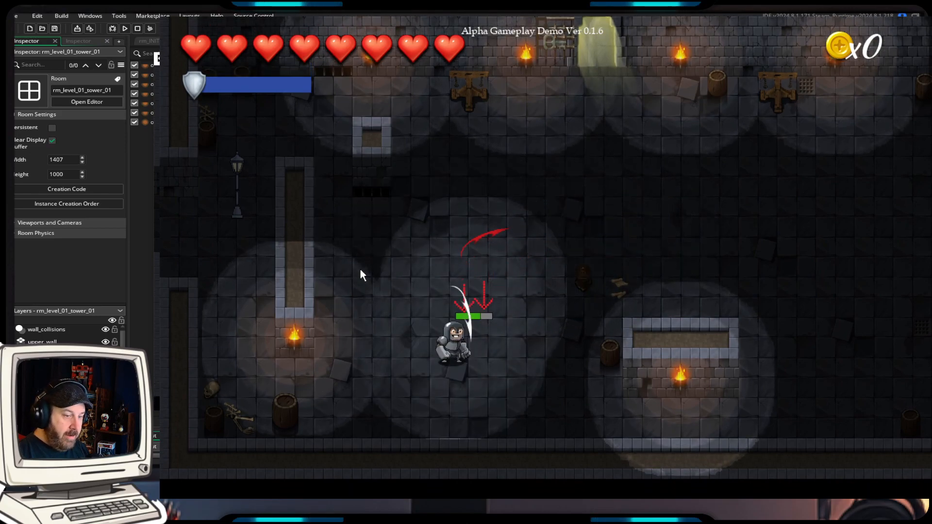
Run the knight around the boss room away from the boss and compare their separate lights with the wall torches
key(a)
key(s)
key(w)
key(d)
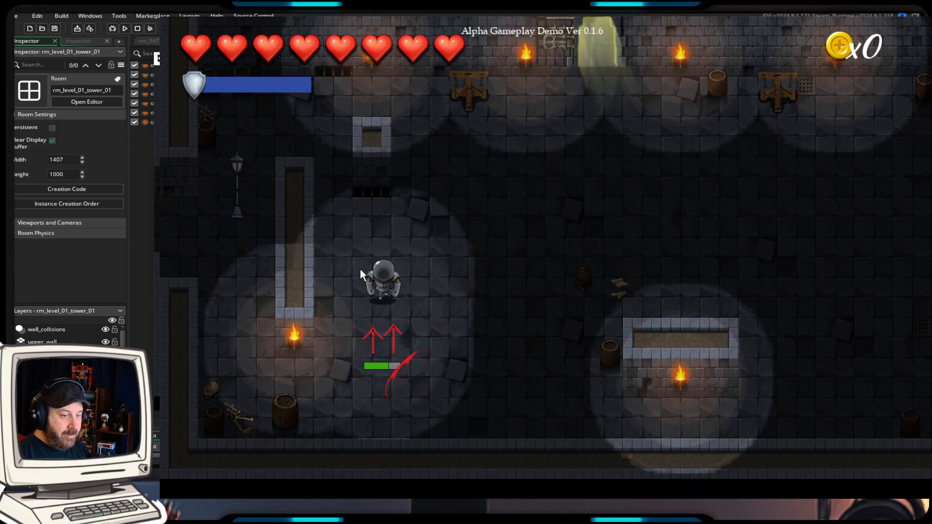
key(d)
key(w)
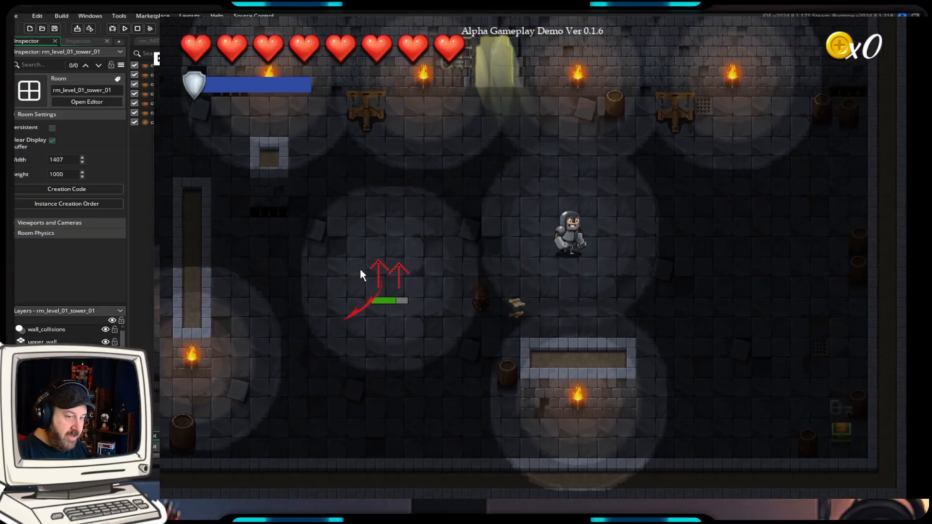
key(s)
key(a)
key(w)
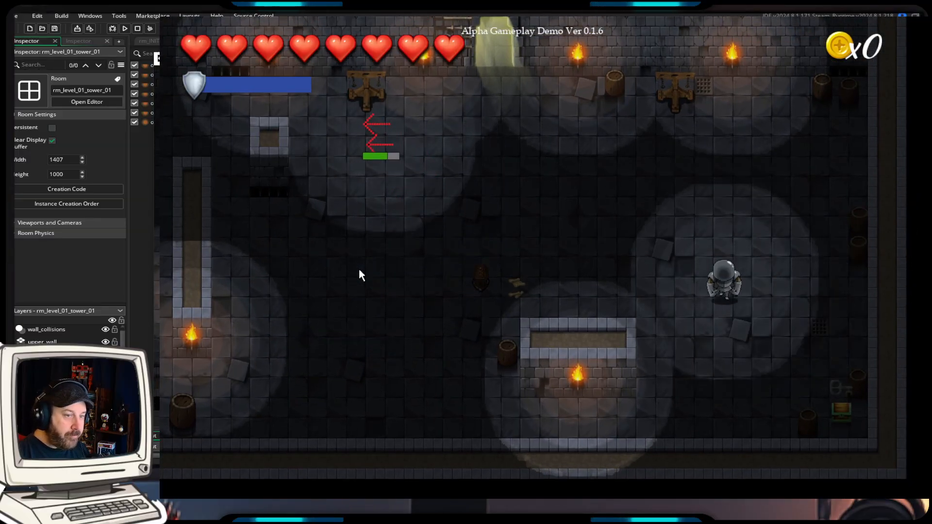
key(w)
key(a)
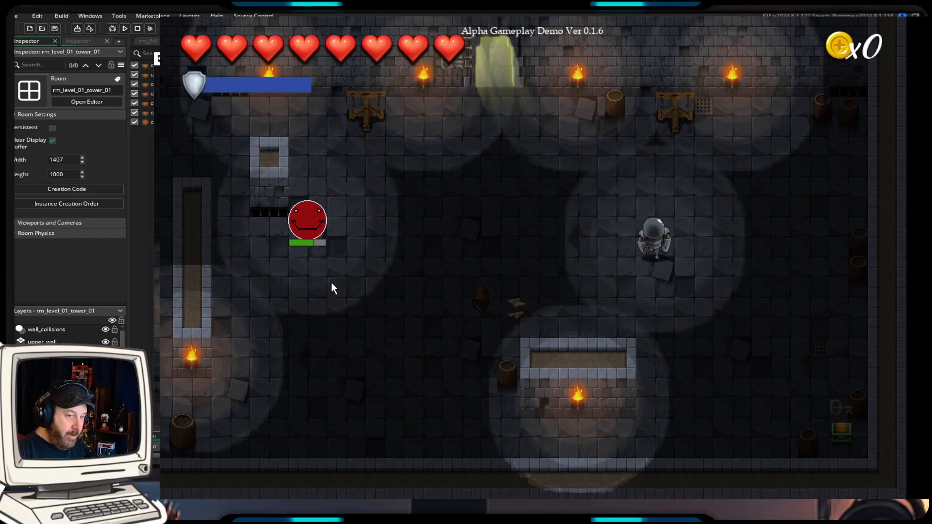
key(a)
key(w)
key(d)
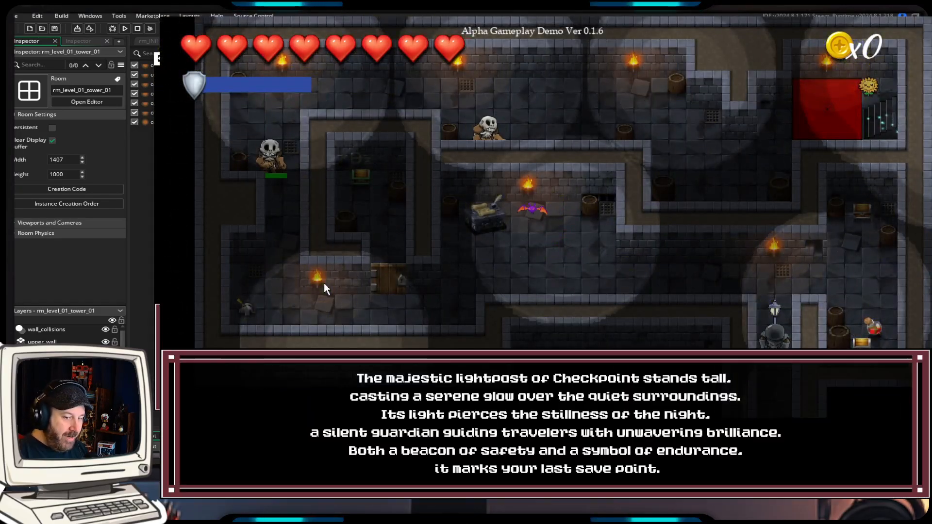
Walk the knight from the checkpoint lamppost to the health potion room and back west to inspect the torch lighting
key(s)
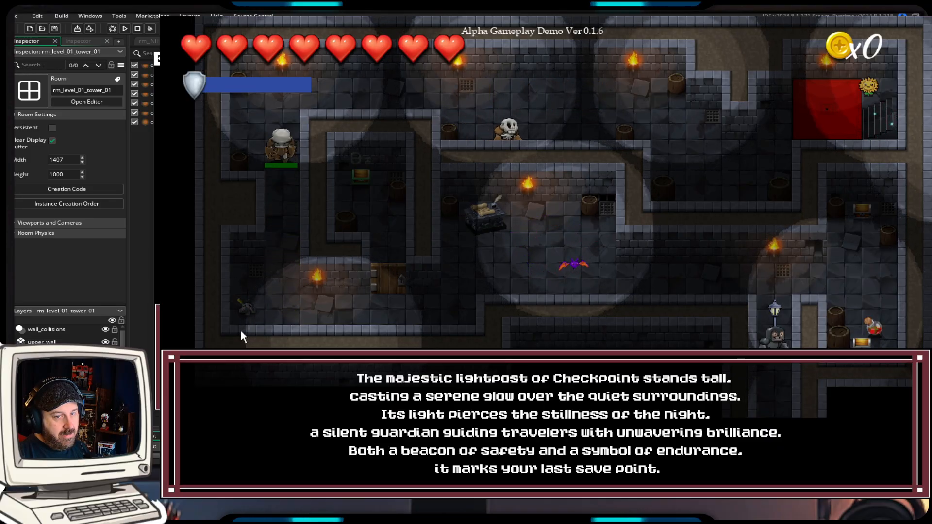
key(w)
key(d)
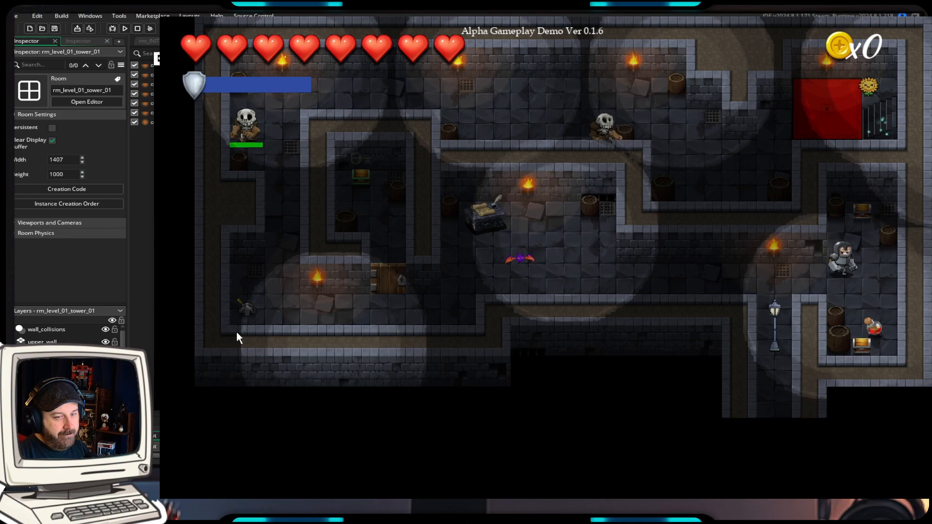
key(s)
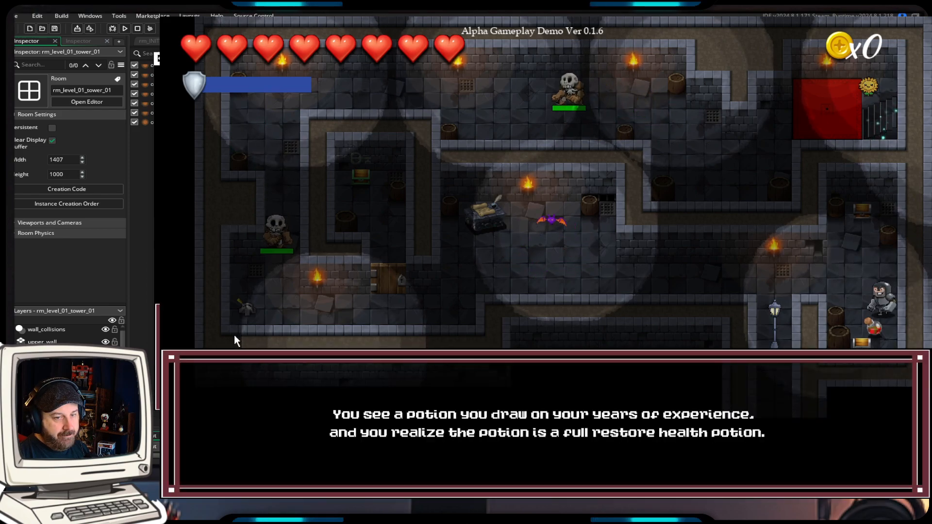
key(a)
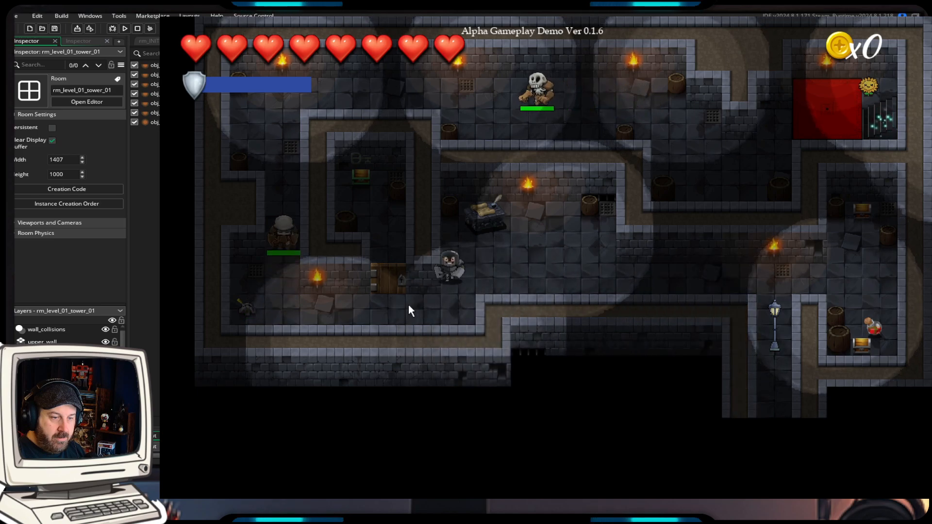
Walk the knight through the western corridor, fight the skeleton there and continue into the northern corridor to check the torch lights
key(a)
key(w)
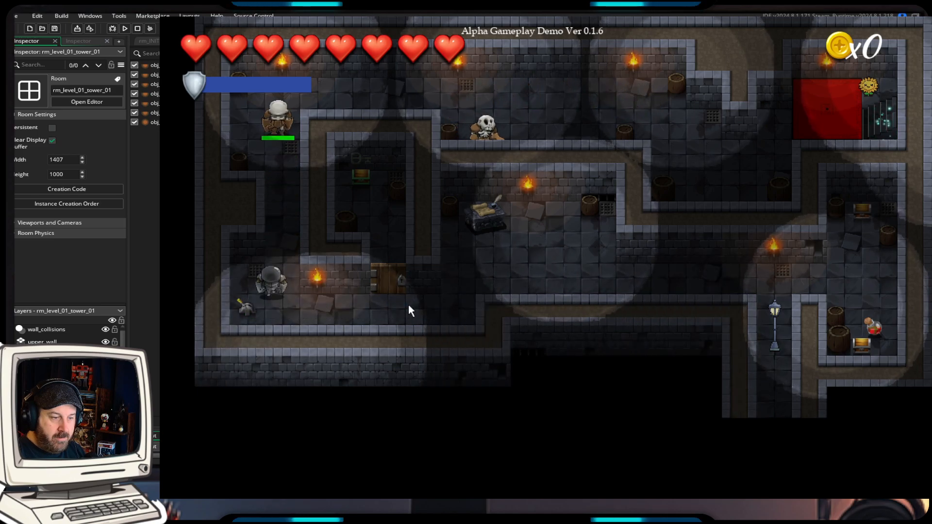
key(w)
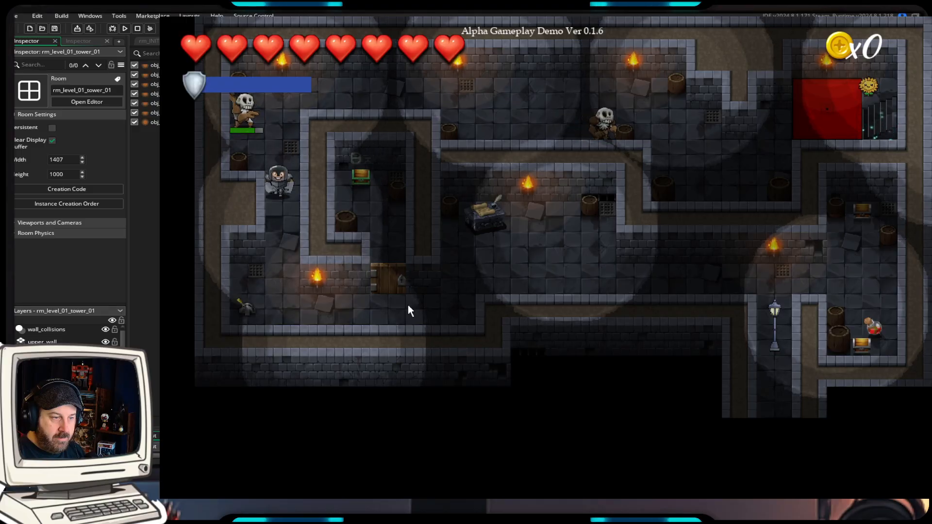
key(s)
key(w)
key(space)
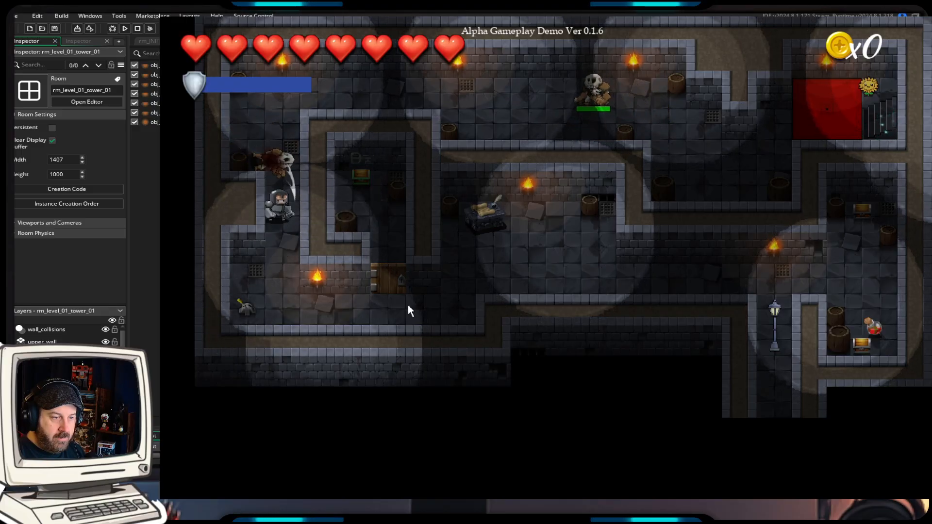
key(w)
key(d)
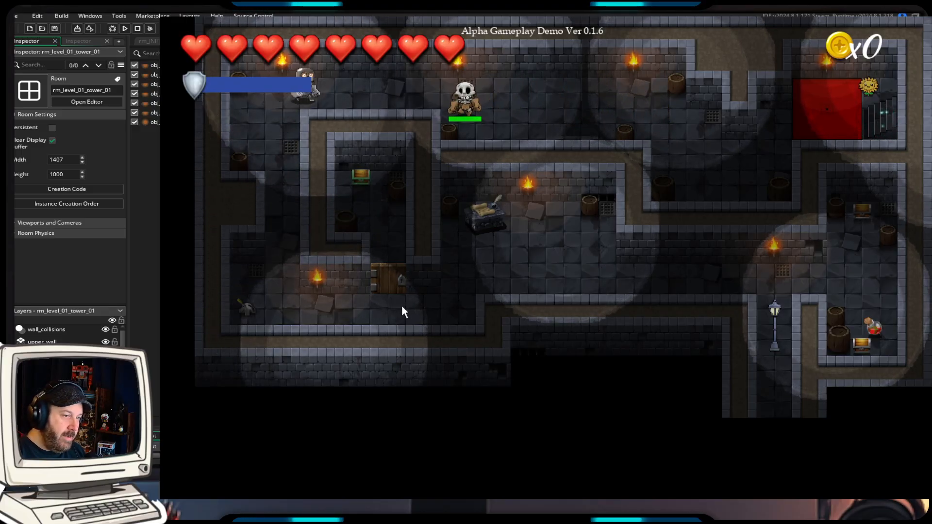
key(d)
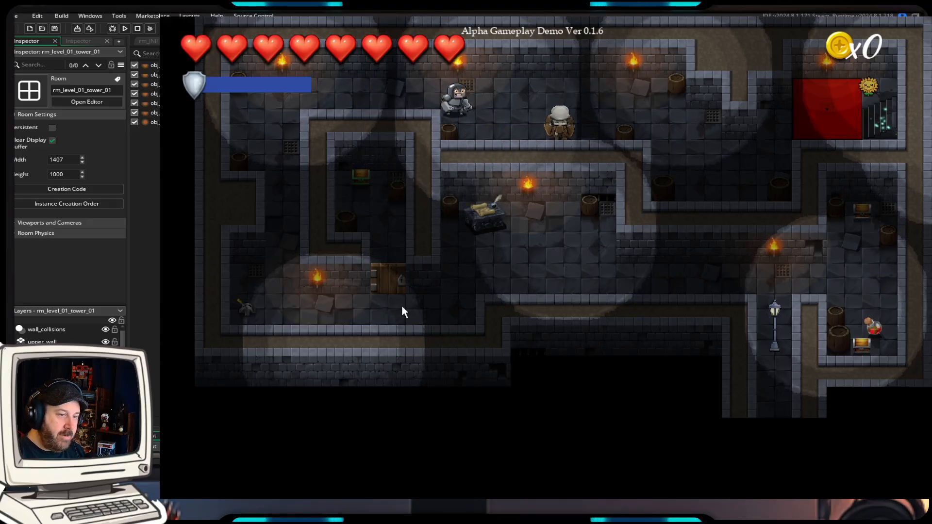
Defeat the skeleton in the northern corridor beside the wall torches
key(d)
key(s)
key(d)
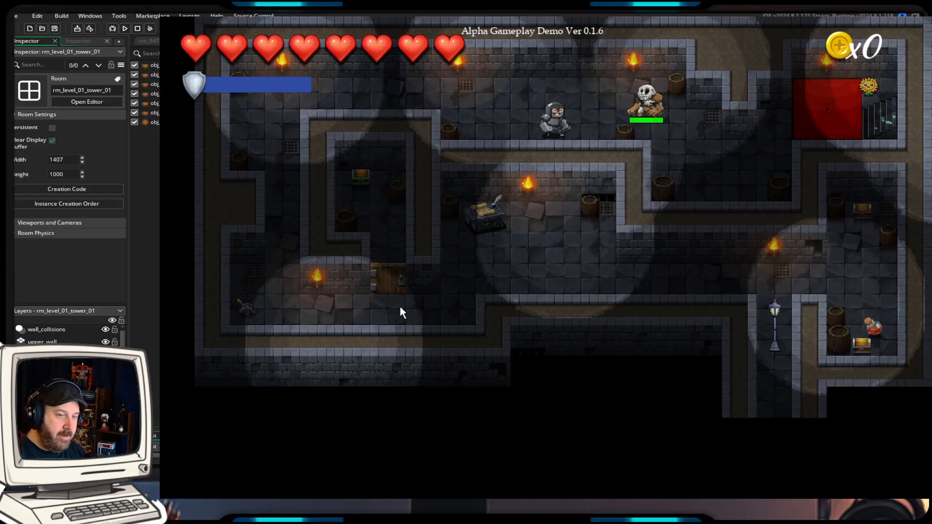
click(400, 307)
key(w)
click(400, 306)
key(d)
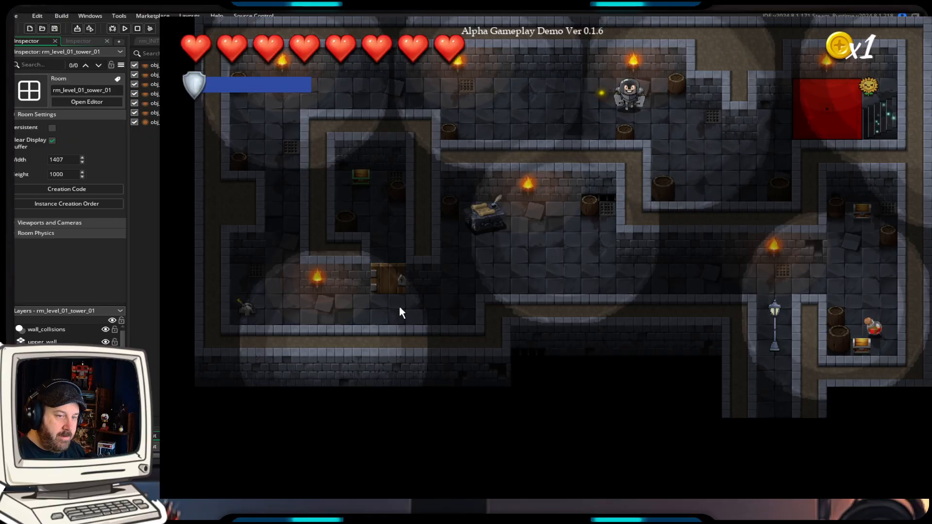
Walk the knight east past the wall torches and take the stairs by the red carpet into the next tower room
key(d)
key(s)
key(w)
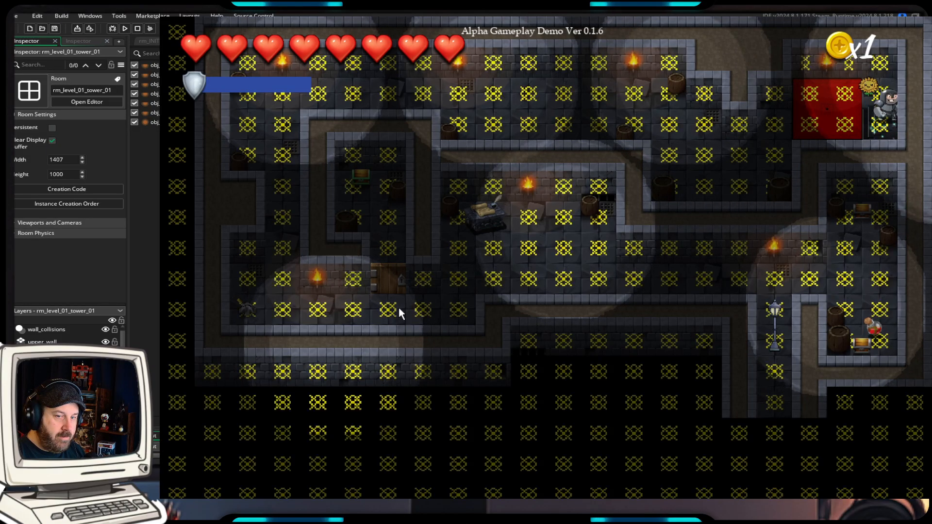
key(d)
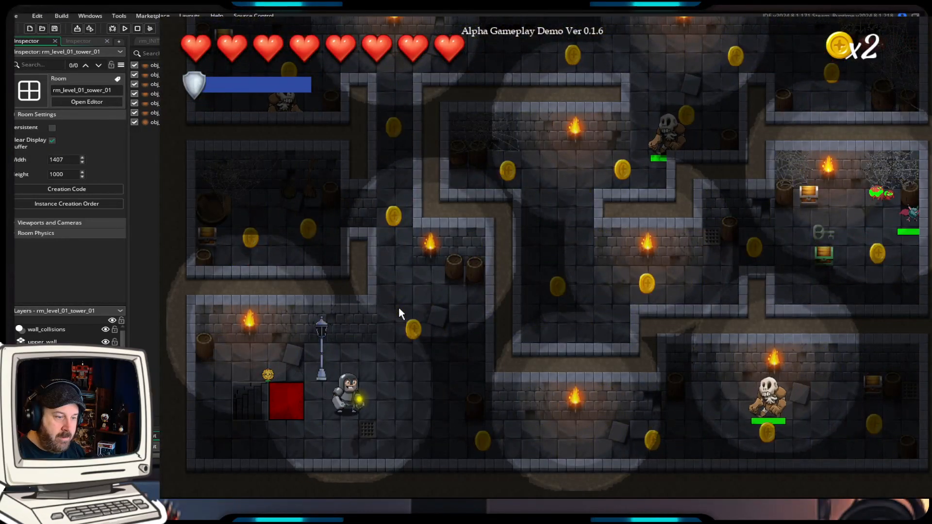
Move the knight back and forth beside the entrance lamppost to check the torch lighting around the arrival stairs
key(d)
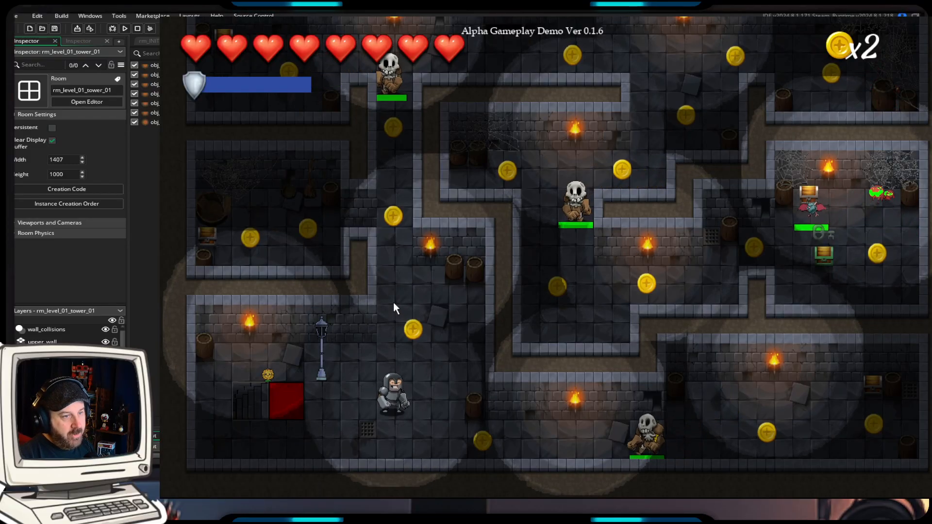
key(a)
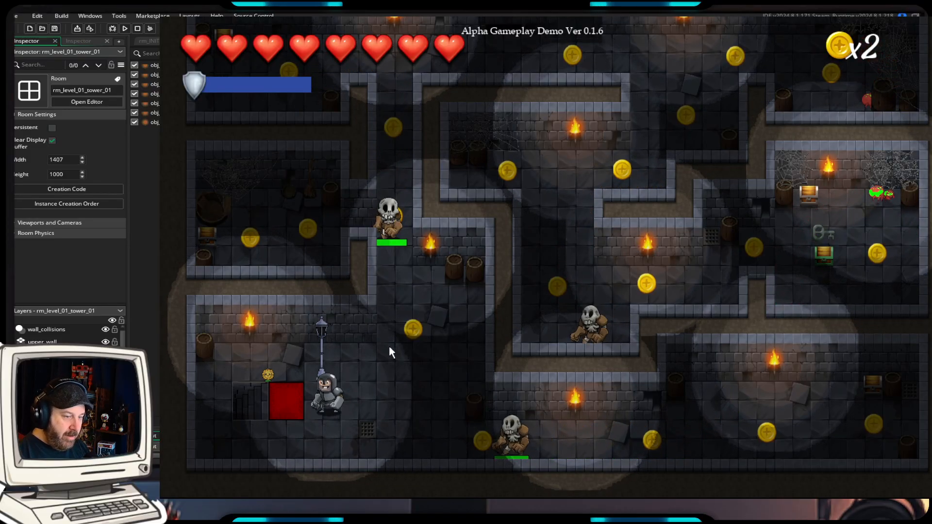
key(d)
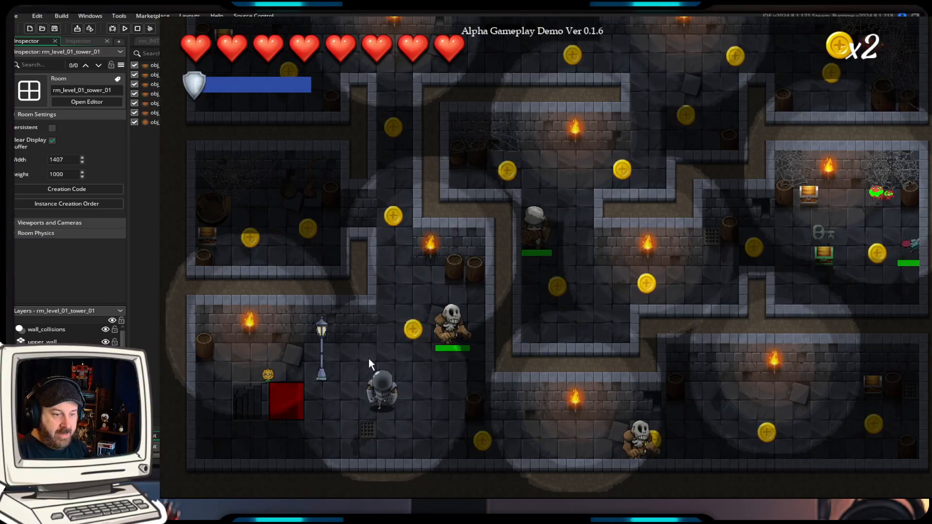
Fight the skeleton near the entrance lamppost and pursue it up the northern corridor until it is defeated
key(w)
key(d)
key(s)
key(w)
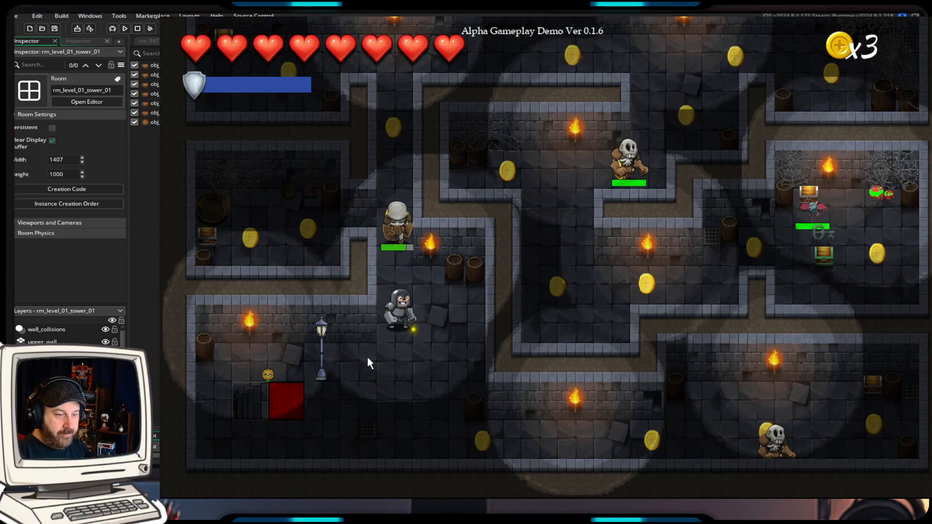
key(w)
click(367, 358)
key(w)
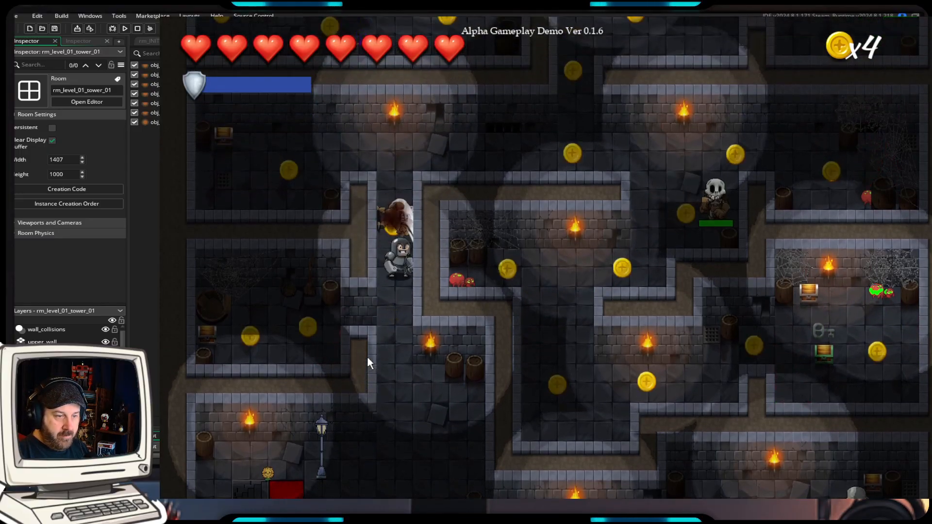
Walk the knight northeast through the torch-lit corridor, defeat the skeleton in the next room and continue east to check the lights
key(d)
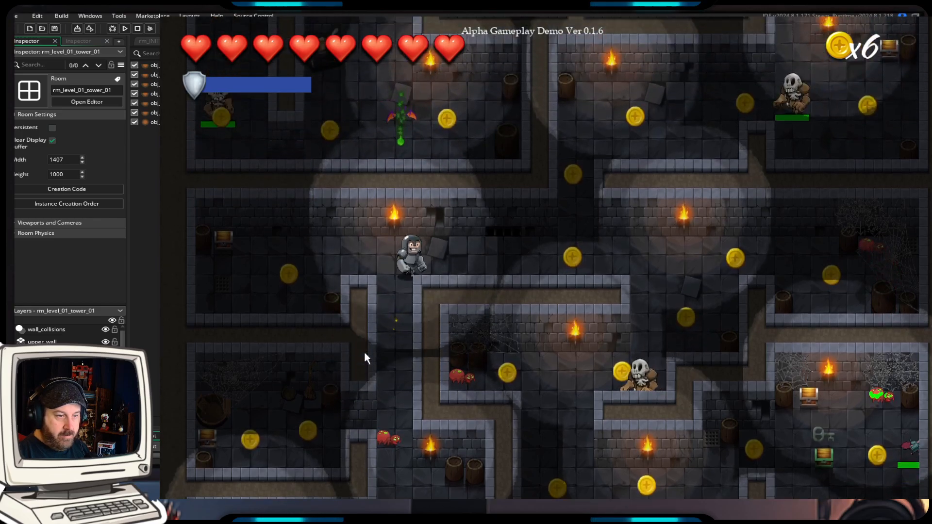
key(w)
key(w)
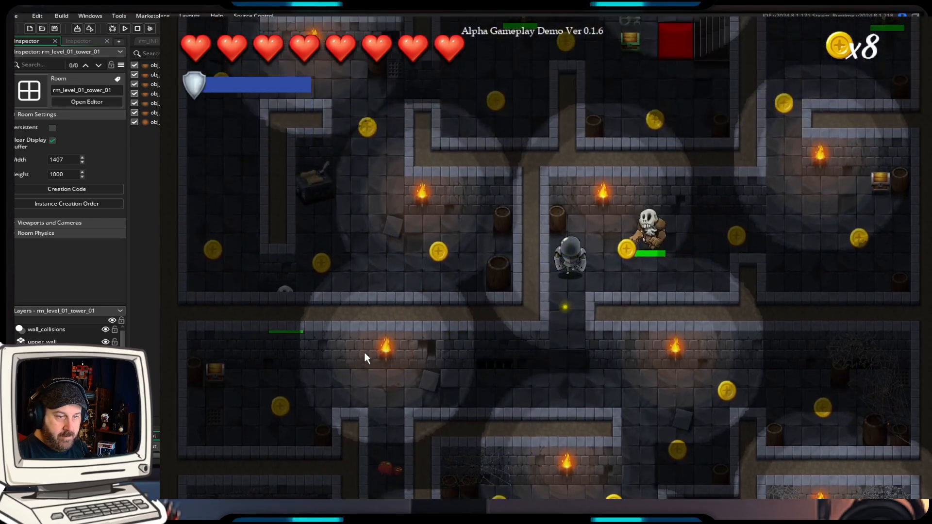
key(d)
click(364, 353)
key(d)
key(d)
key(w)
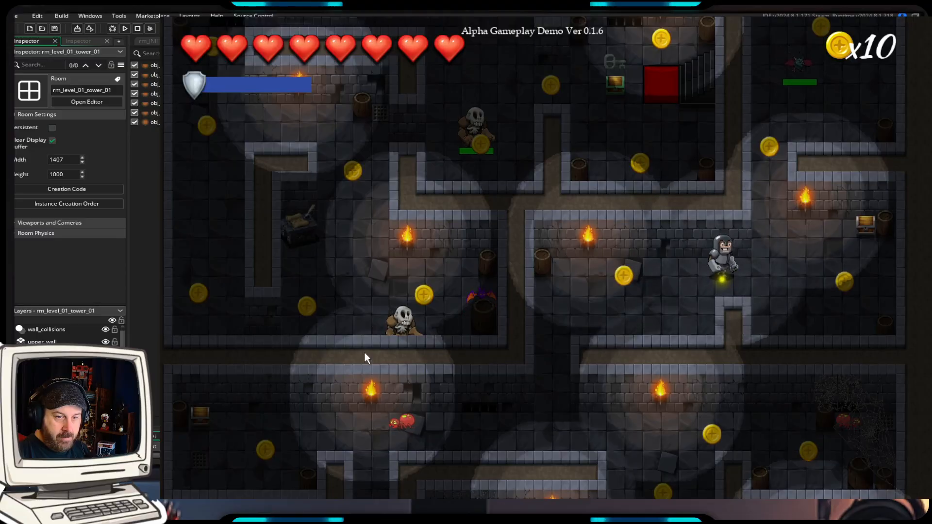
Lead the knight north past the eastern chest room's torch and fight the flying enemy and skeleton in the dark corridor
key(s)
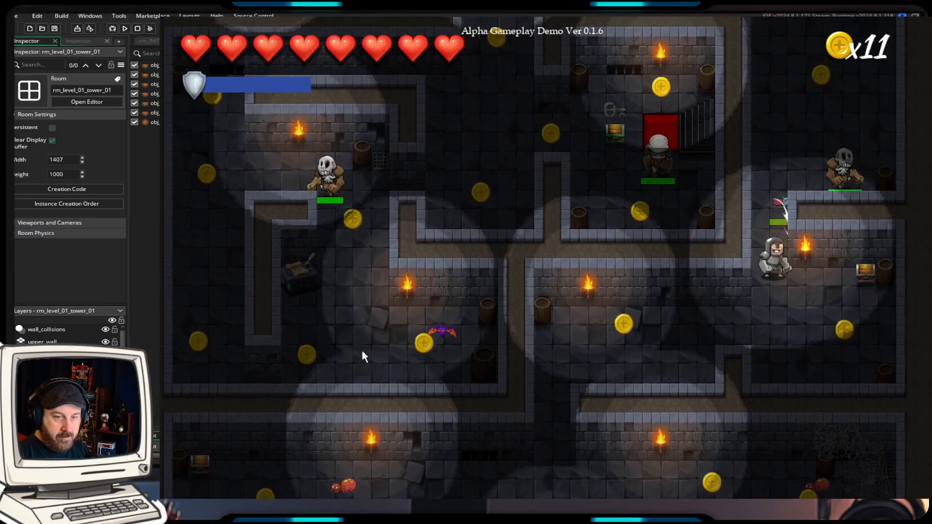
key(w)
key(w)
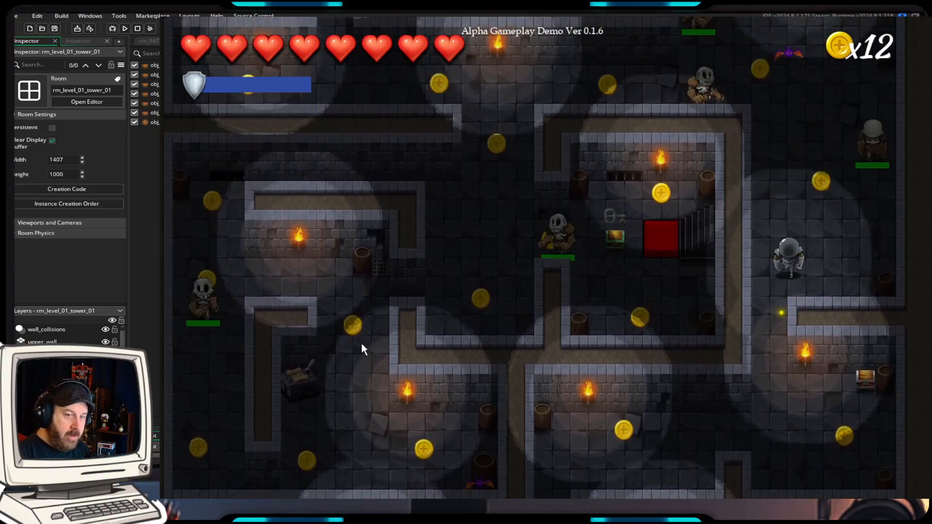
key(w)
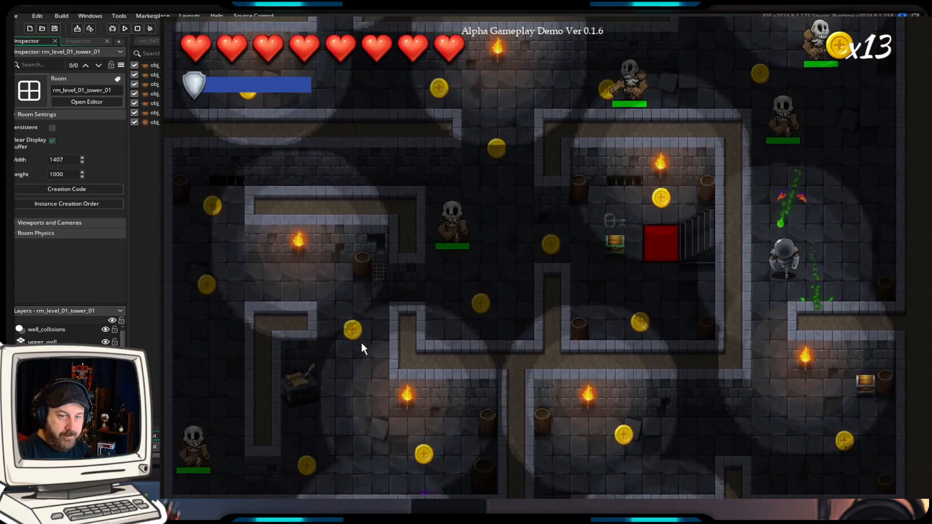
key(w)
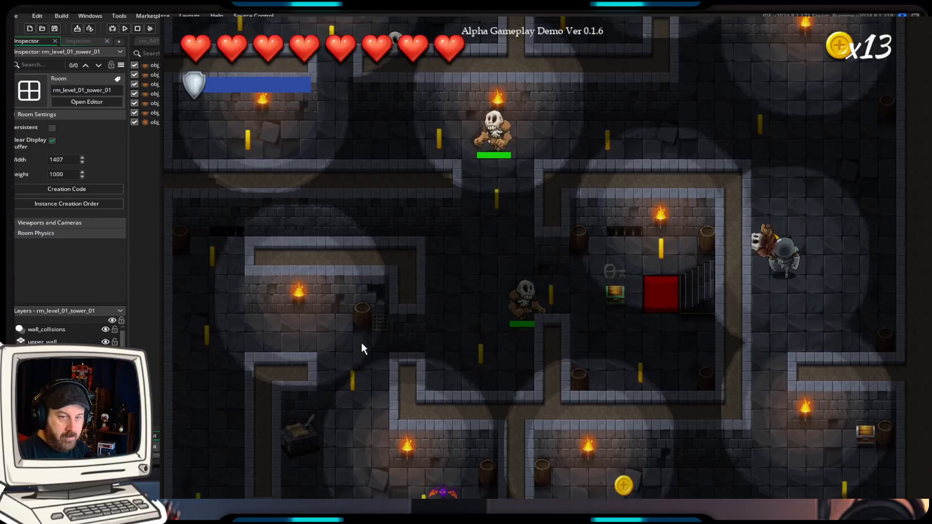
Walk the knight west along the northern corridor and south into the central hall to inspect the surrounding torch lights
key(a)
key(s)
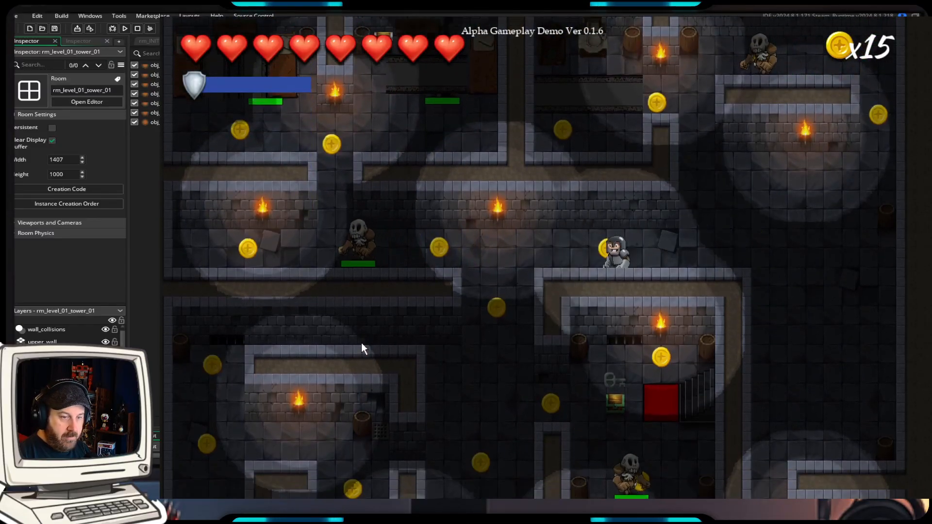
key(s)
key(a)
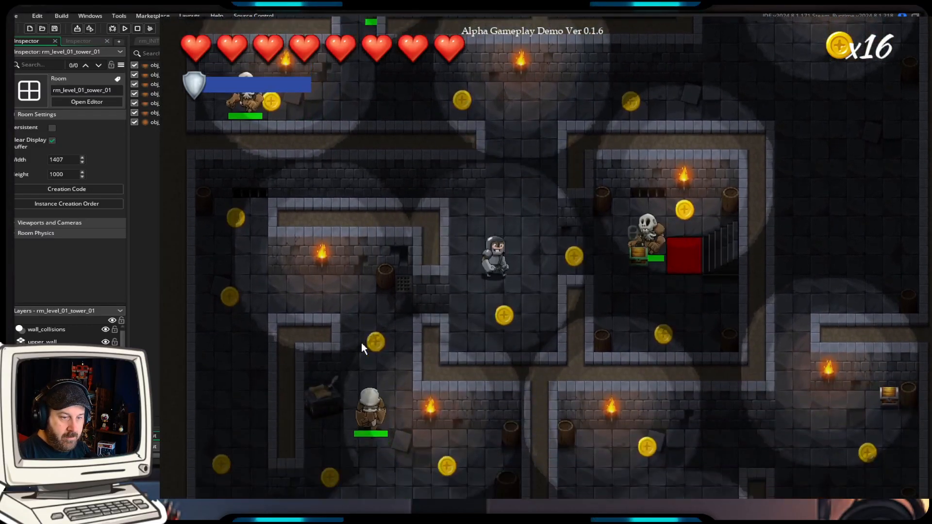
Attack and defeat the skeleton guarding the green chest at the entrance to the stair room
key(d)
key(space)
key(d)
key(space)
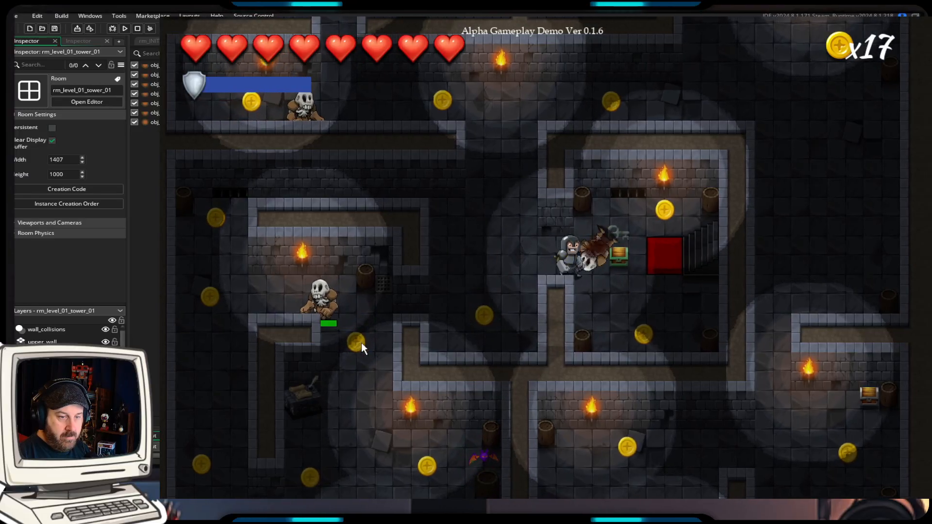
Walk the knight past the green chest and over the red carpet to take the stairs to the next tower room
key(w)
key(s)
key(d)
key(d)
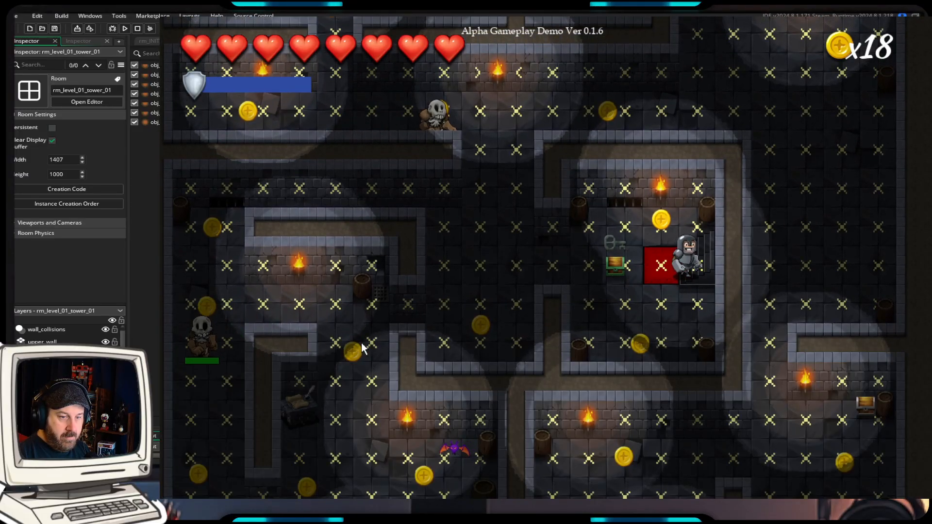
Walk the knight around the new room's lamppost area and its eastern opening to check the wall torch lighting
key(d)
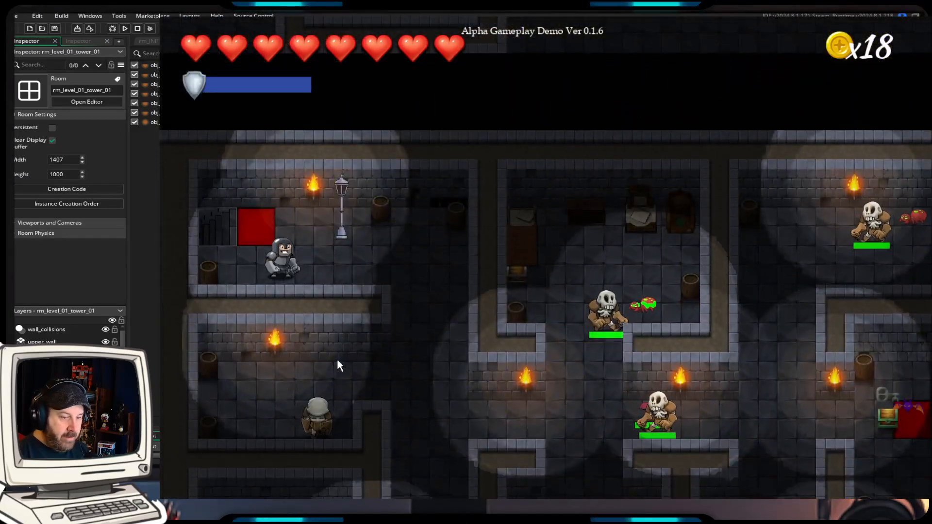
key(s)
key(d)
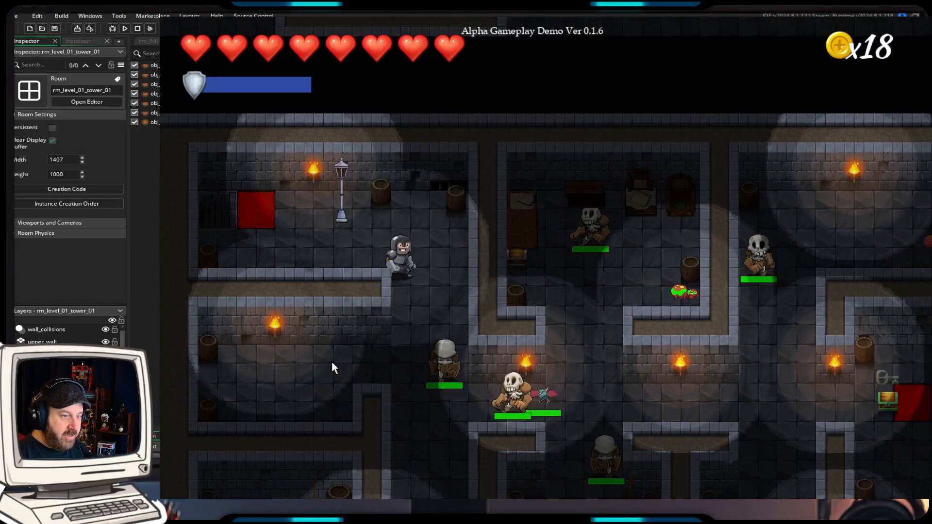
key(a)
key(w)
key(s)
key(s)
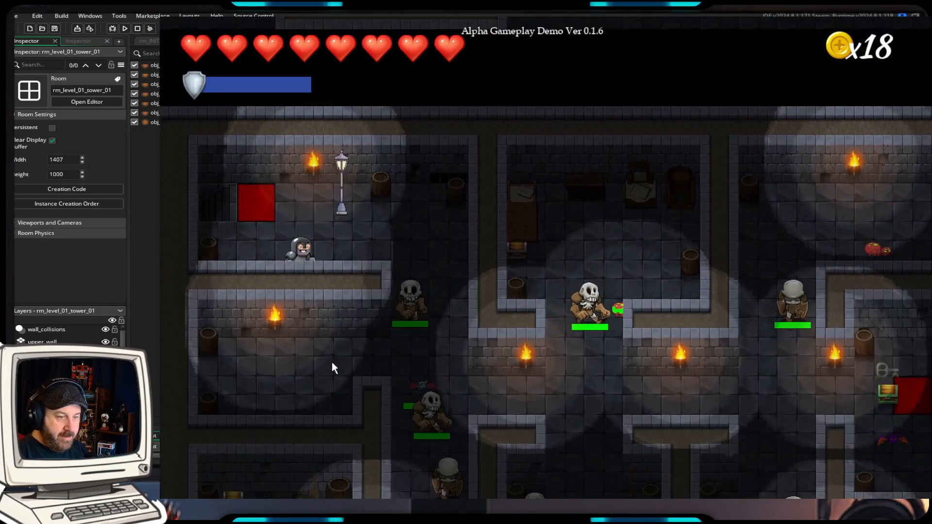
key(d)
Retreat into the lamppost room and defeat the flying enemy that follows the knight there
key(s)
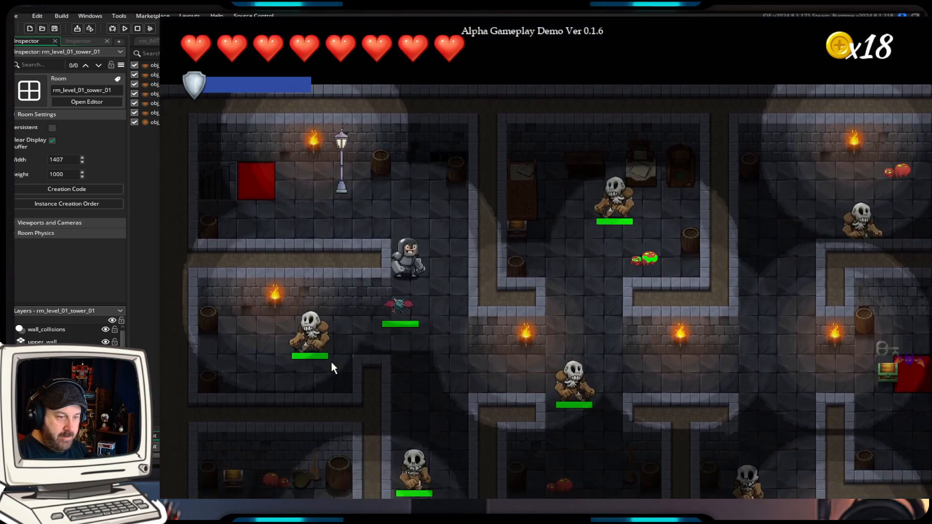
key(s)
key(w)
key(a)
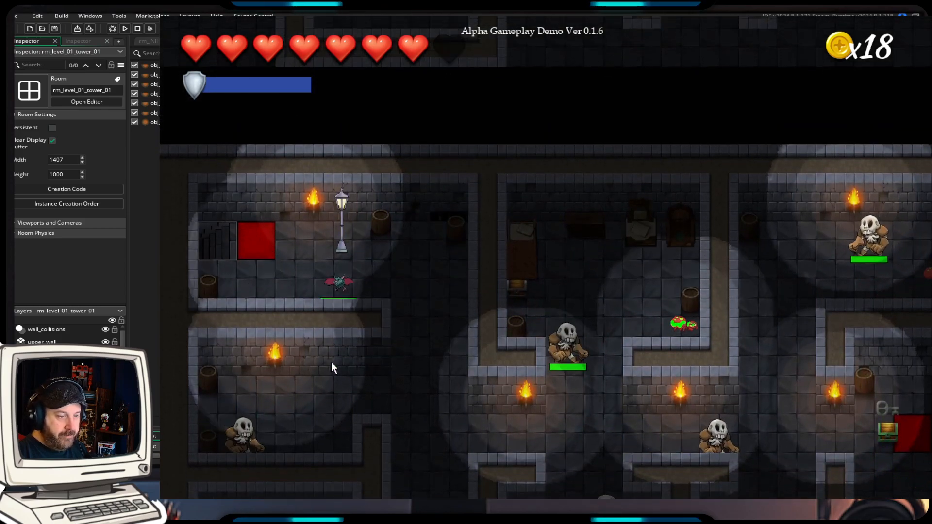
key(s)
key(space)
key(space)
key(w)
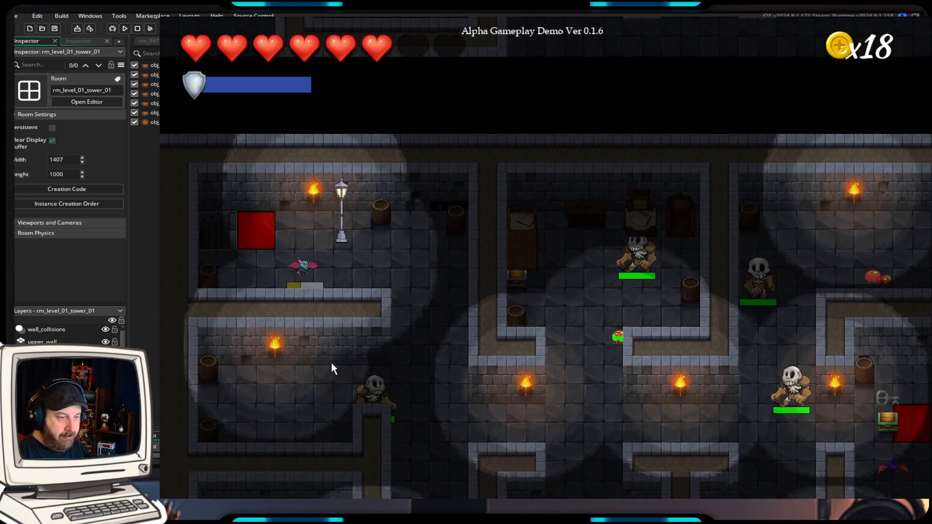
key(space)
key(s)
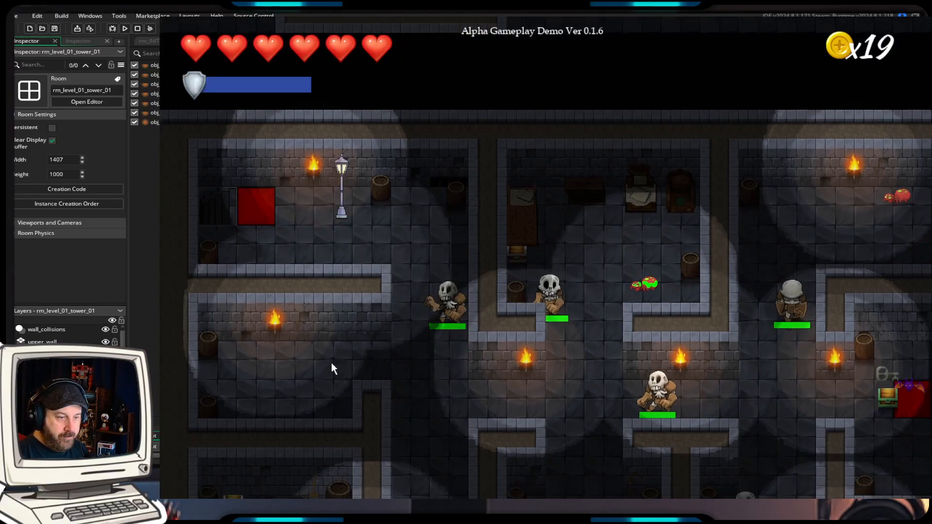
Defeat the skeleton in the corridor southeast of the lamppost room and walk the knight south to inspect the lighting
key(d)
key(space)
key(w)
key(d)
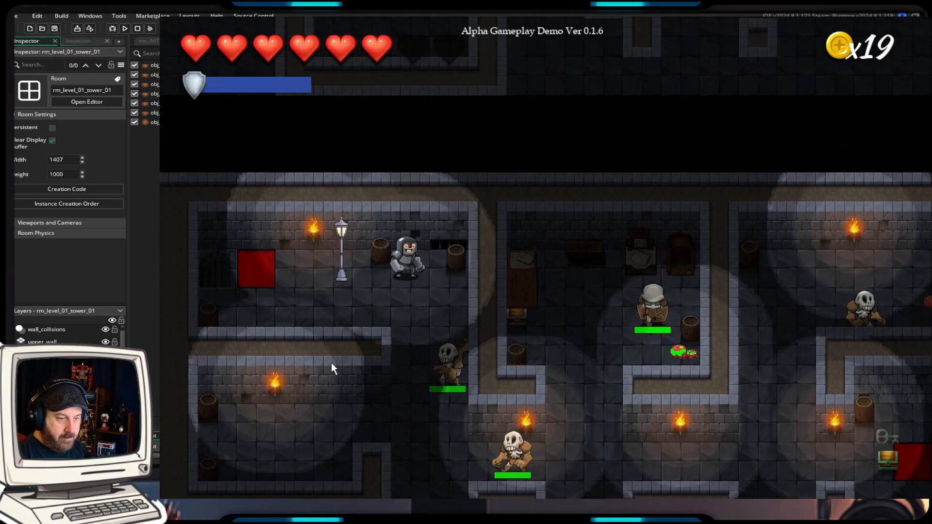
key(space)
key(s)
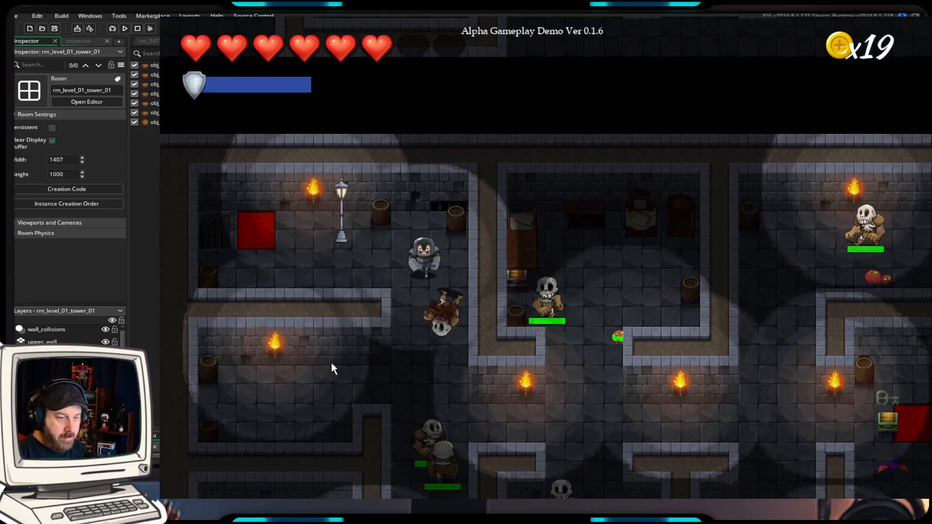
key(d)
key(s)
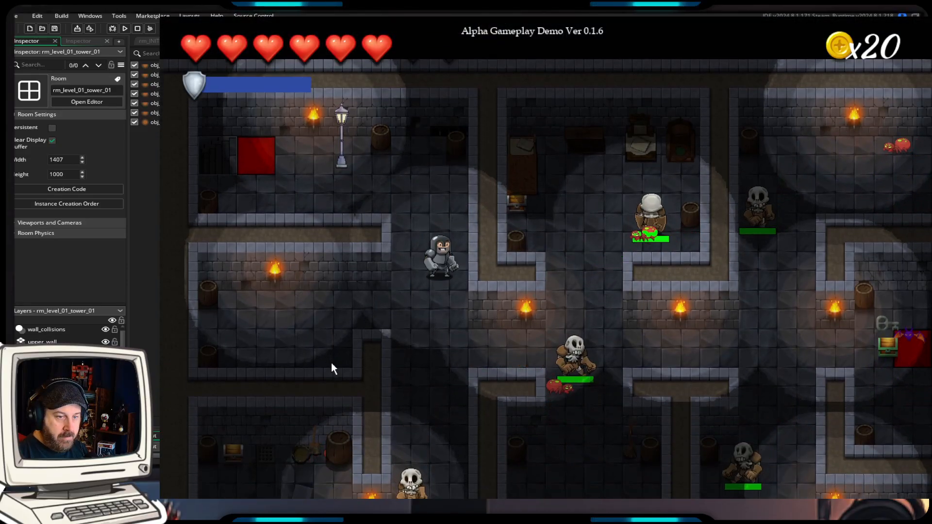
Fight the enemy in the western corridor and advance east to attack the skeleton at the torch-lit passage
key(a)
key(s)
key(d)
key(space)
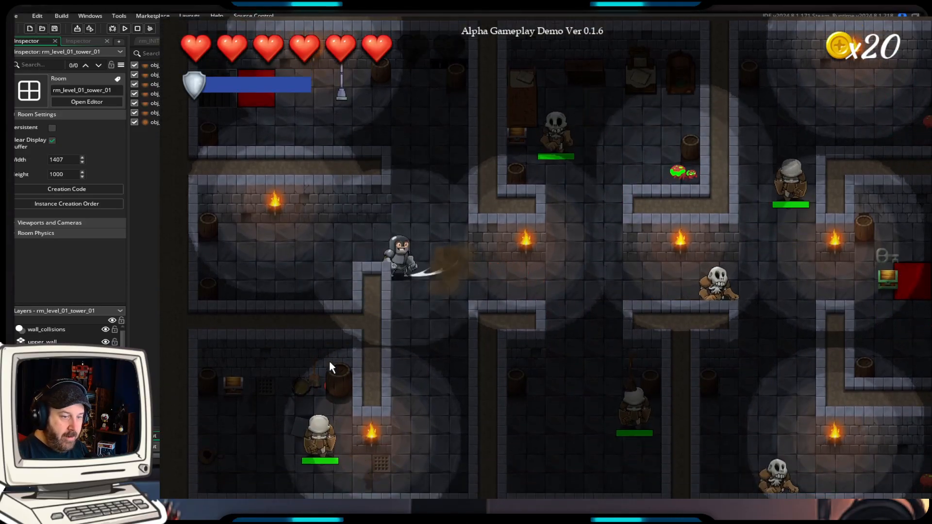
key(d)
key(s)
key(d)
key(space)
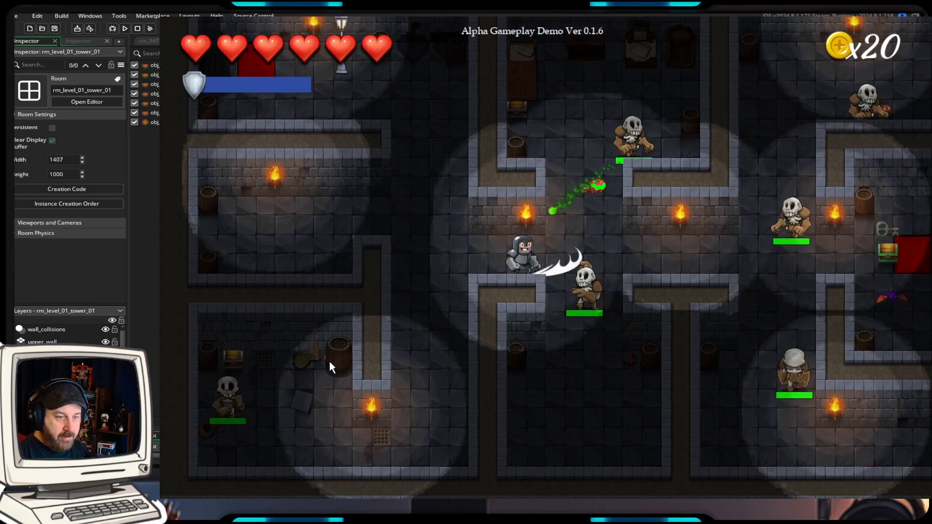
Back away beneath the passage's first wall torch and defeat the approaching skeleton with sword strikes
key(a)
key(d)
key(space)
key(space)
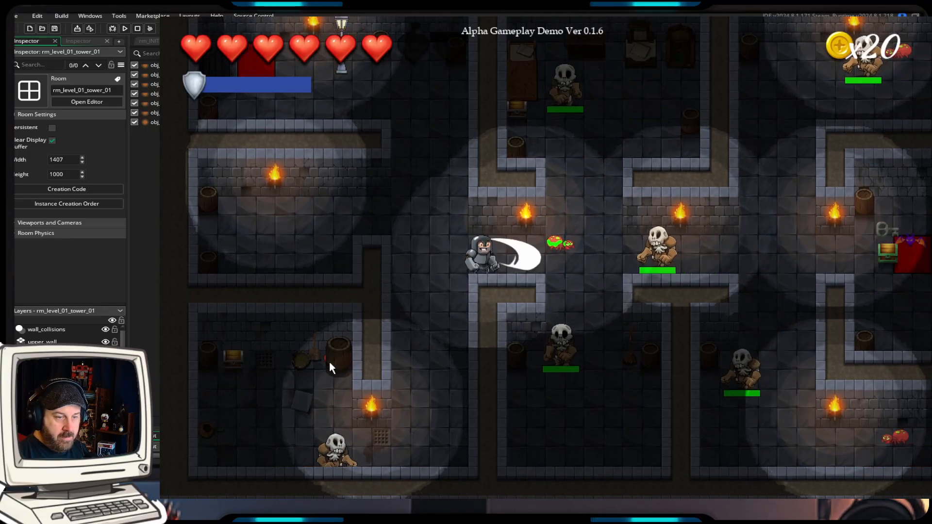
key(d)
key(space)
key(space)
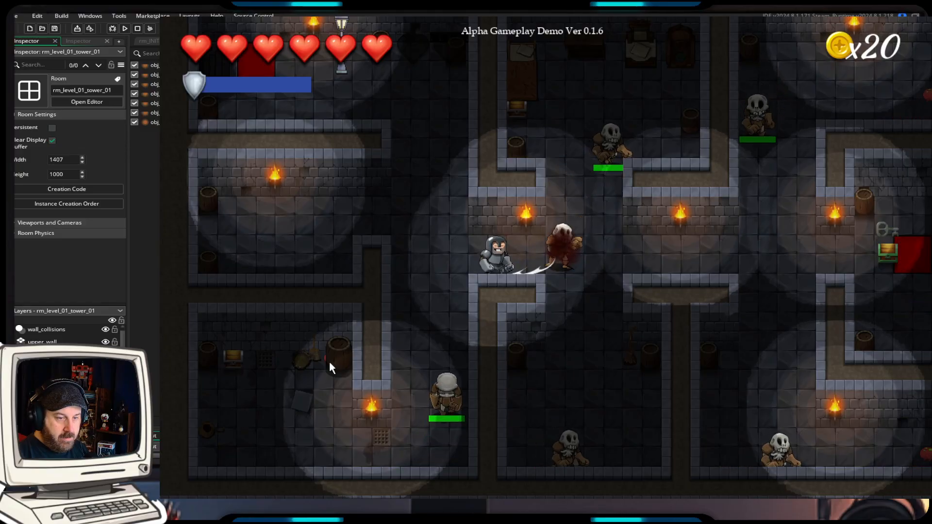
Walk the knight east to the passage's second torch and back to the western corridor to compare the overlapping glows
key(d)
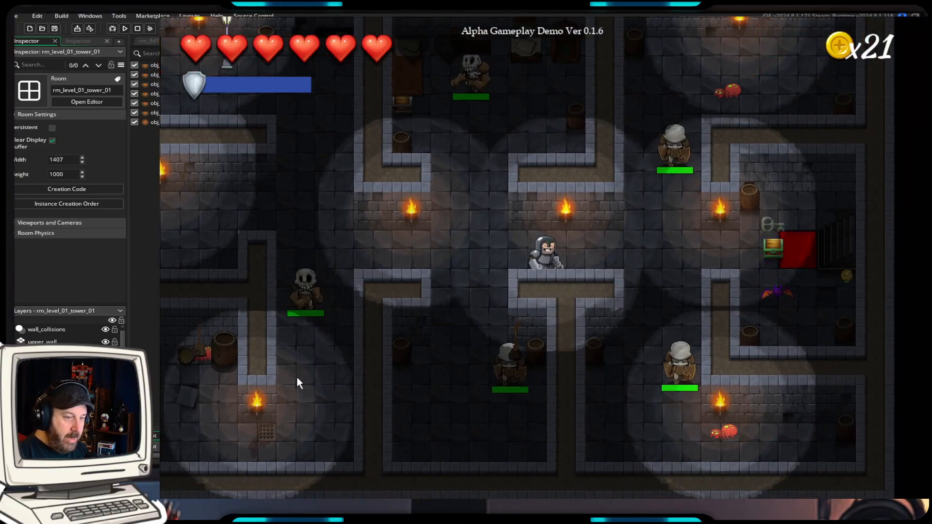
key(a)
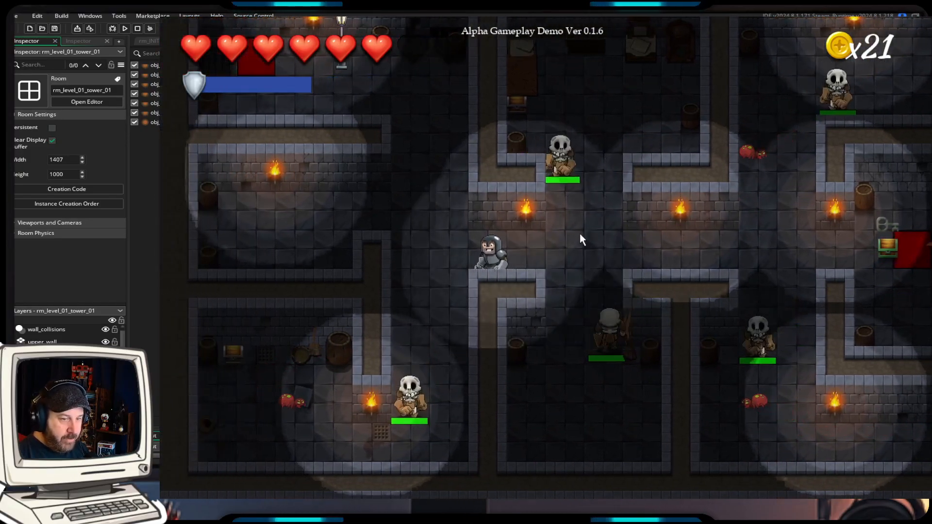
key(a)
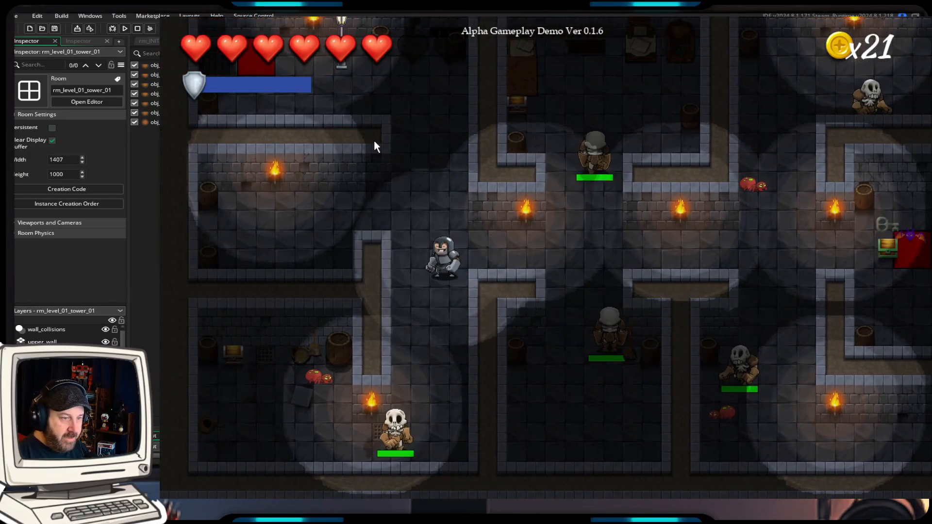
key(w)
key(d)
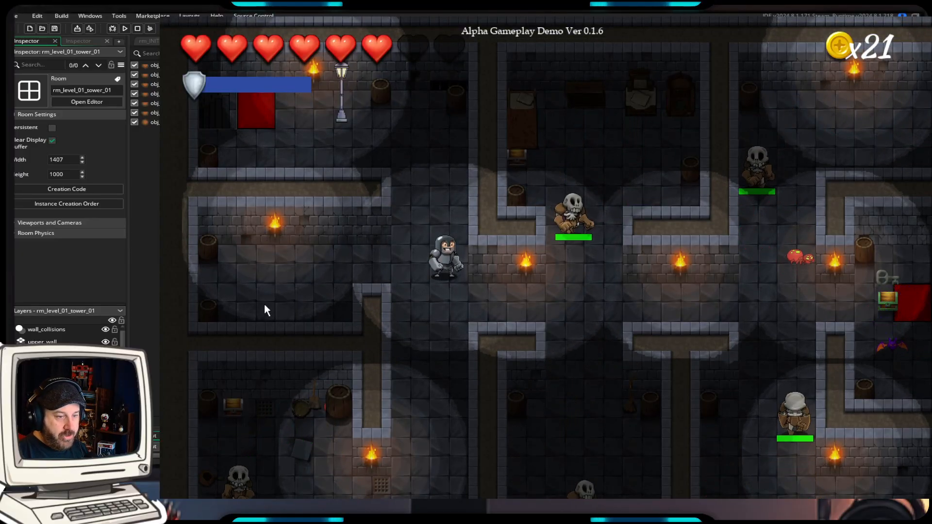
Walk the knight northwest to the opening below the lamppost room to check the overlapping glows and end the playtest
key(a)
key(w)
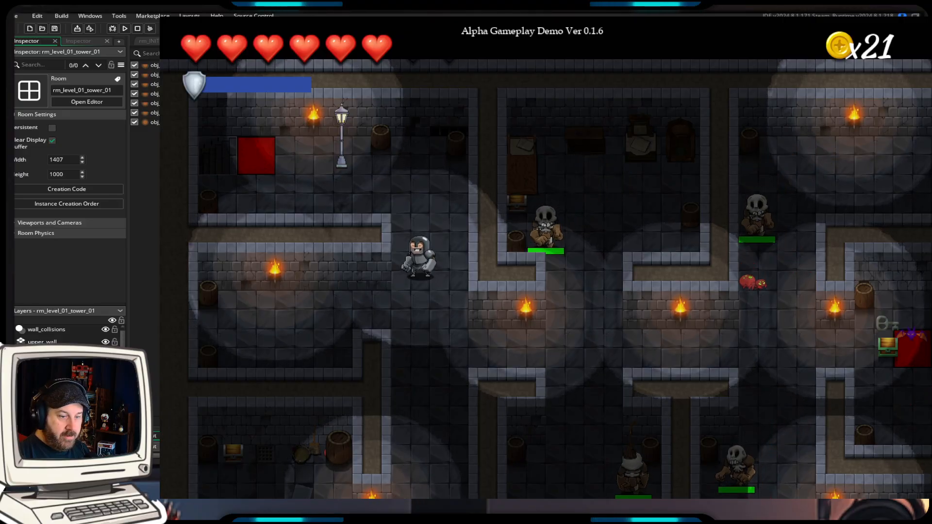
key(Escape)
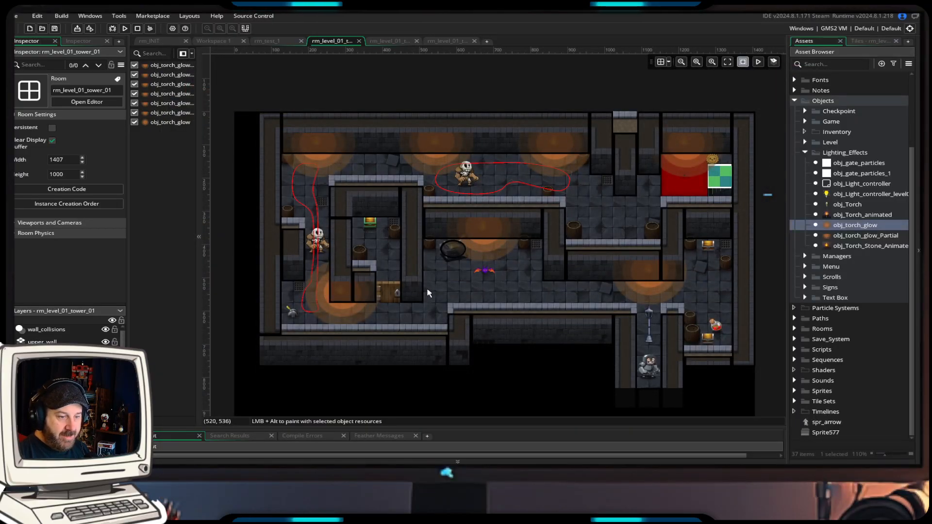
Examine the Viewport 0 camera size, viewport size and object-following settings of rm_level_01_tower_01
ctrl+scroll(469, 278, up, 1)
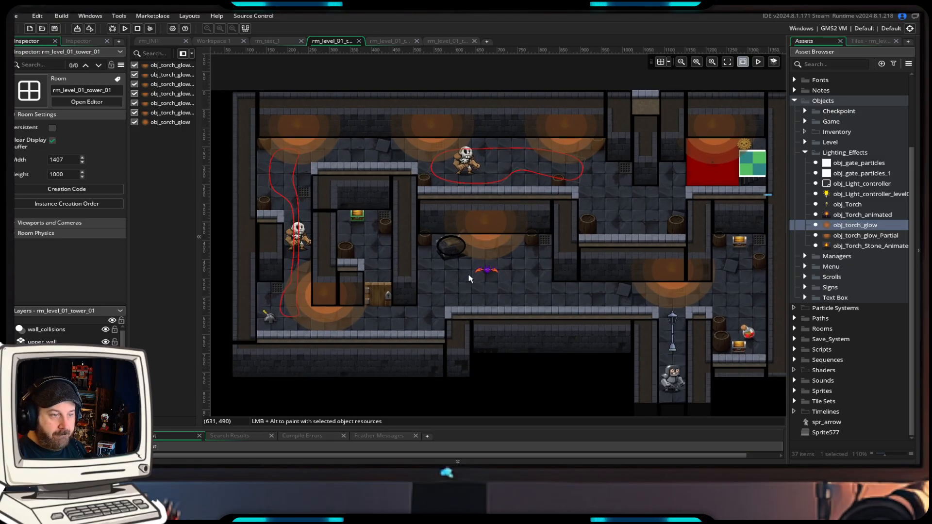
middle_drag(470, 275, 500, 233)
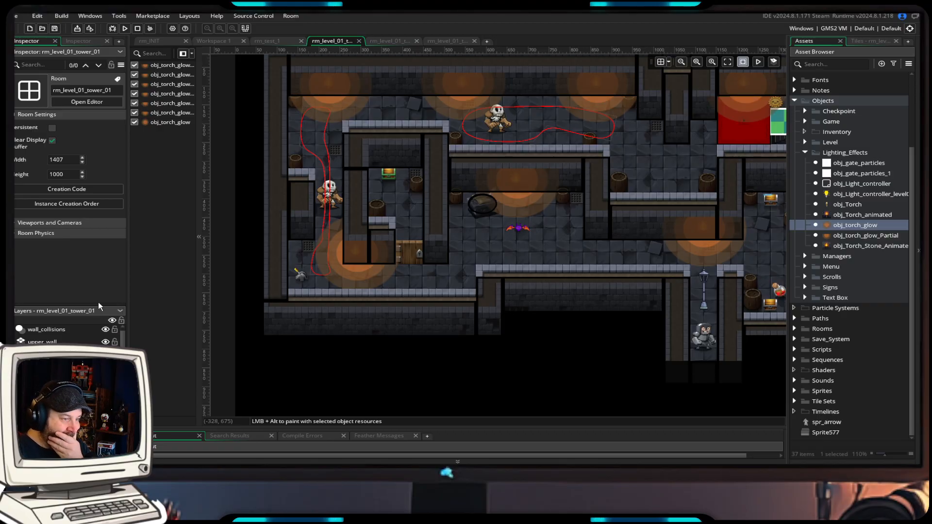
drag(99, 305, 100, 331)
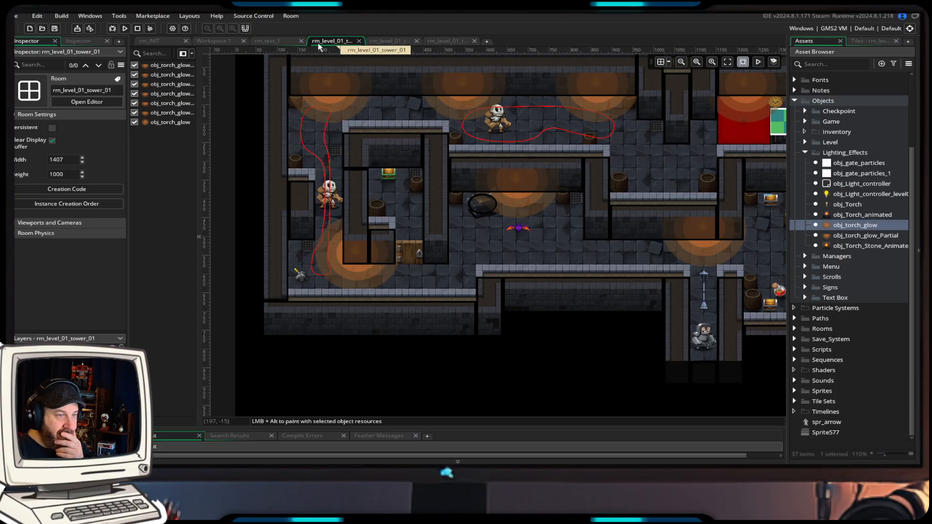
click(385, 42)
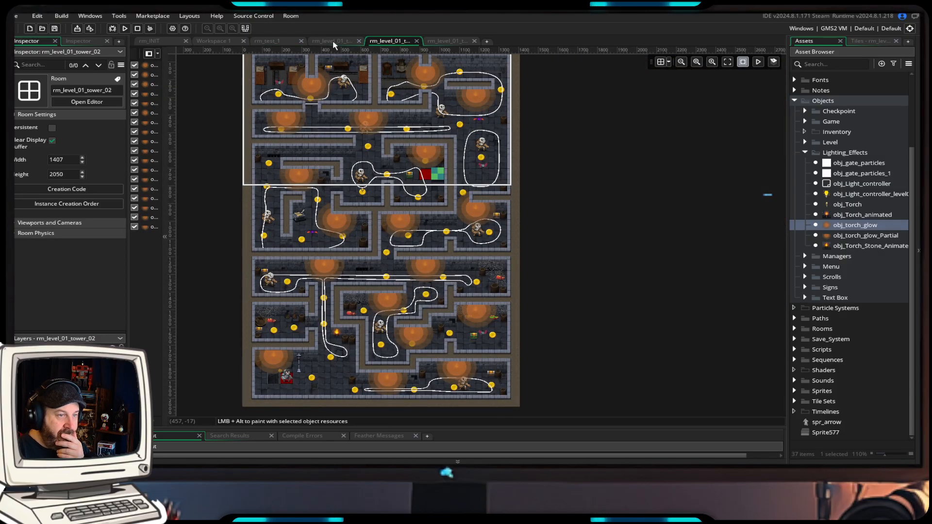
click(333, 42)
click(12, 223)
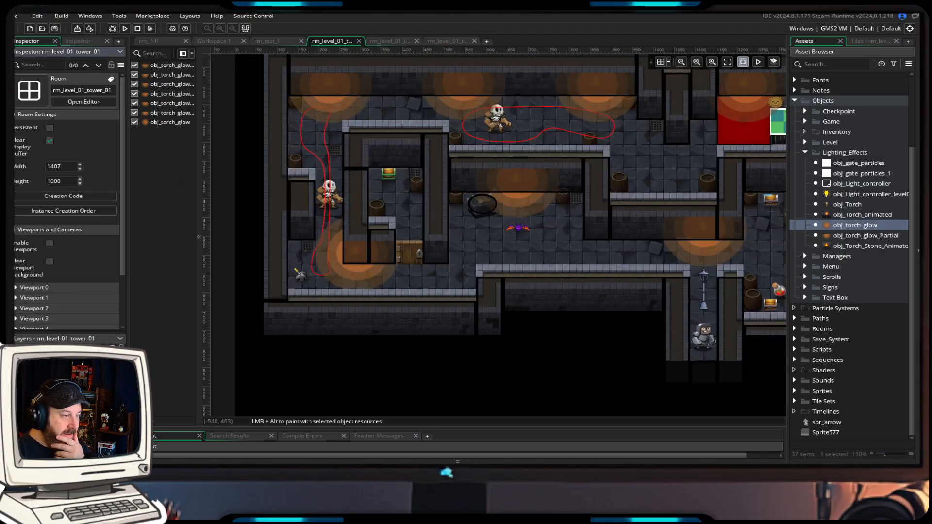
click(16, 288)
scroll(44, 272, down, 4)
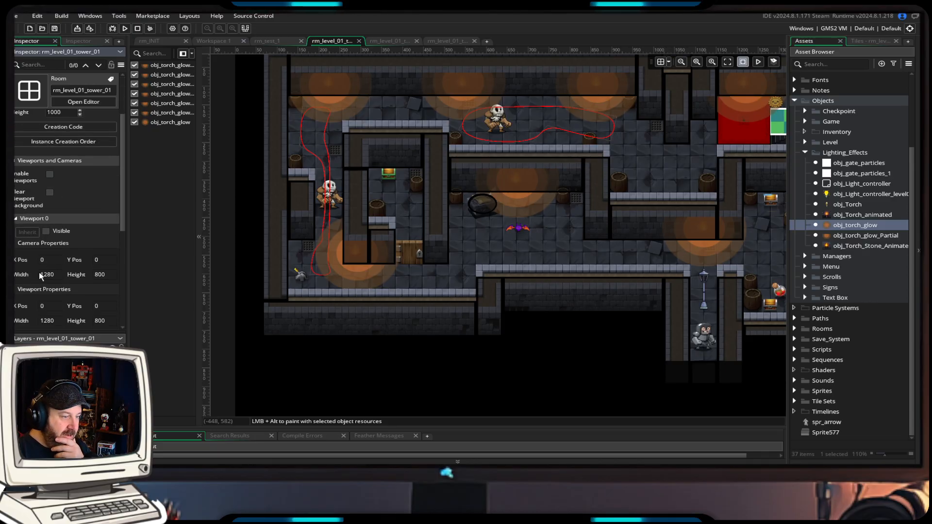
scroll(21, 286, down, 3)
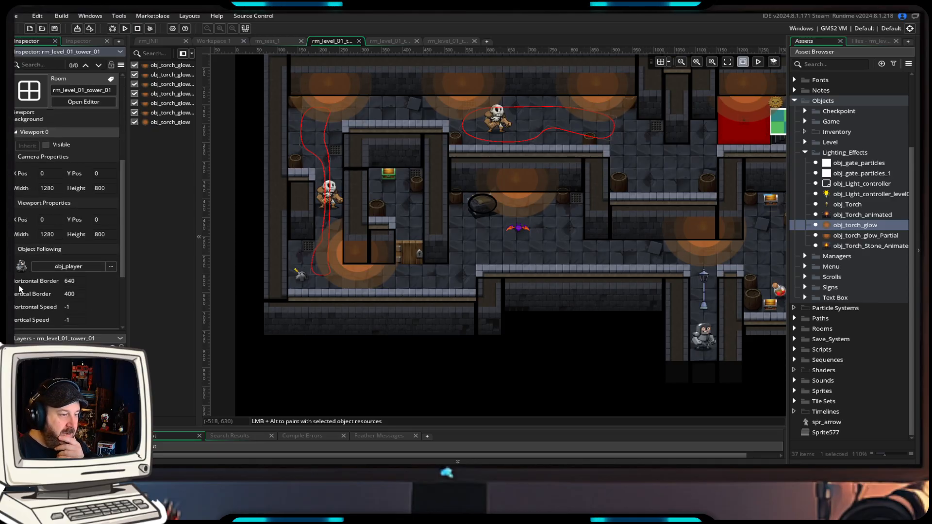
scroll(20, 285, up, 3)
scroll(20, 288, up, 3)
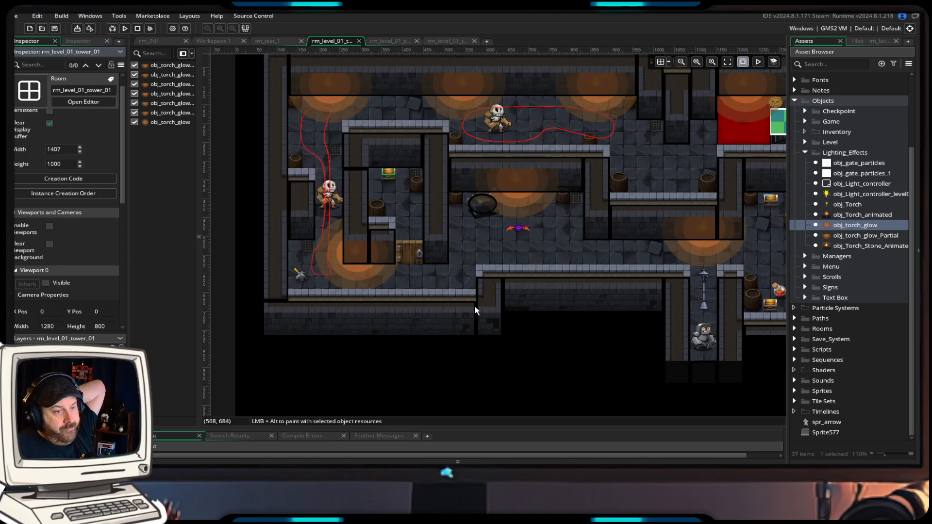
scroll(476, 311, up, 2)
scroll(476, 311, down, 2)
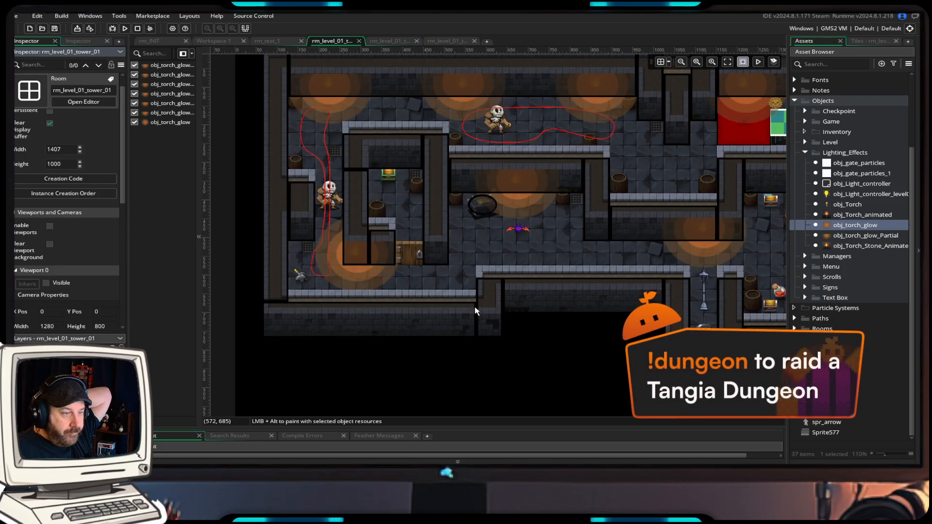
scroll(478, 310, up, 1)
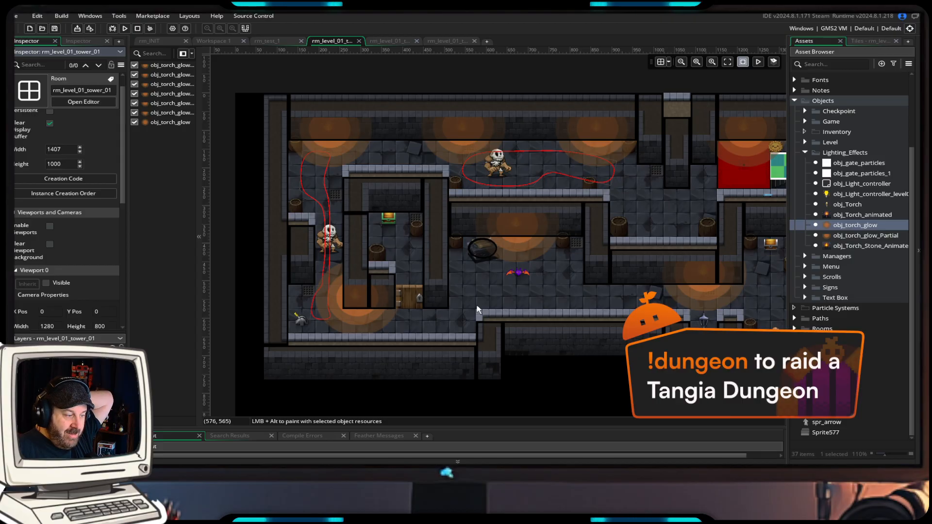
scroll(476, 308, down, 2)
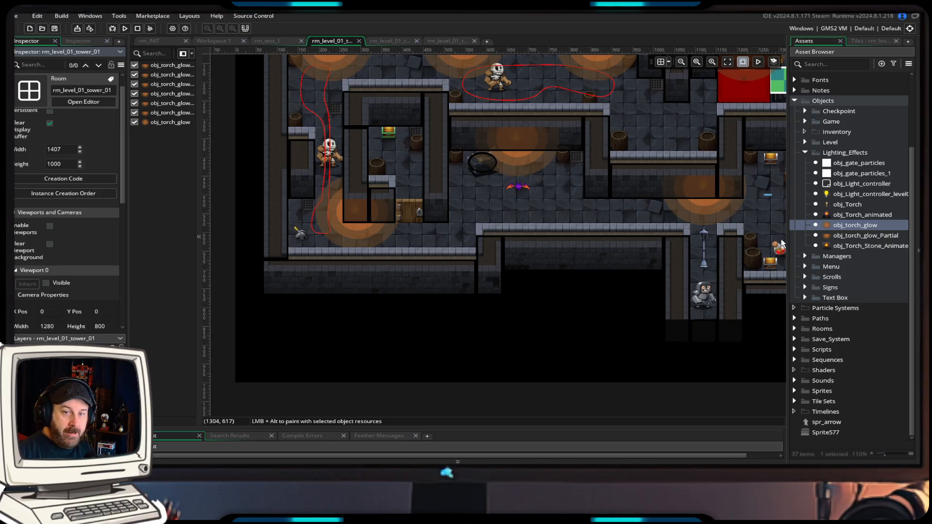
middle_drag(748, 251, 709, 303)
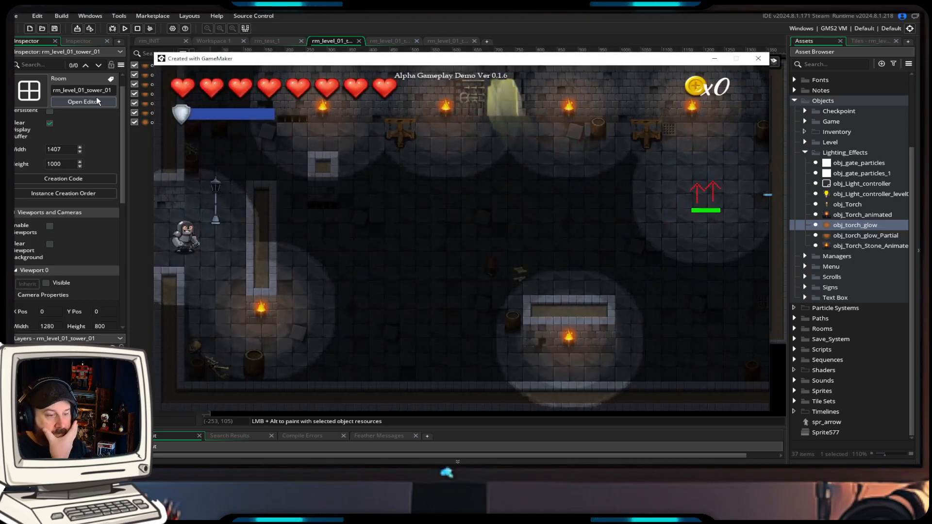
Walk the knight from the hall's lamppost around the pillar torch and north into tower room 01 to check the lighting
key(d)
key(s)
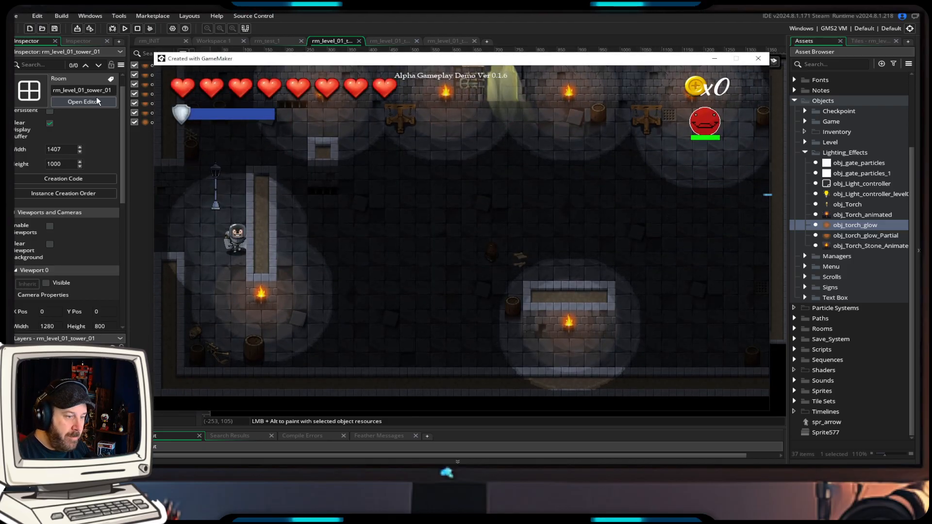
key(d)
key(d)
key(w)
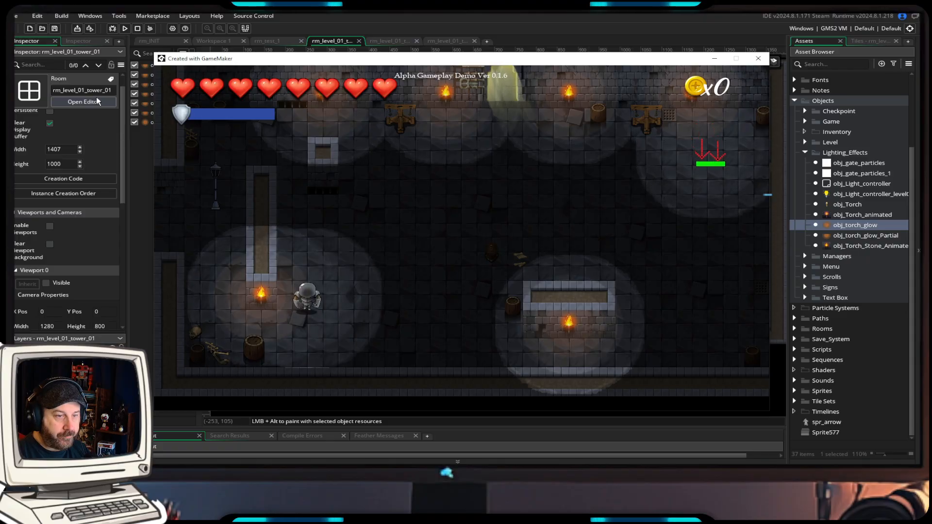
key(w)
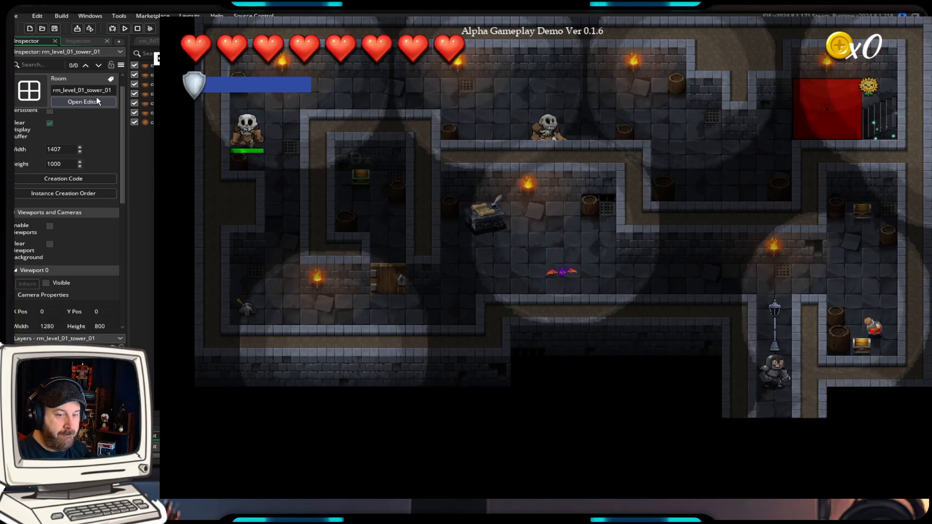
Walk the knight north past the lamppost and east into the chest room to inspect the light around the doorway
key(w)
key(d)
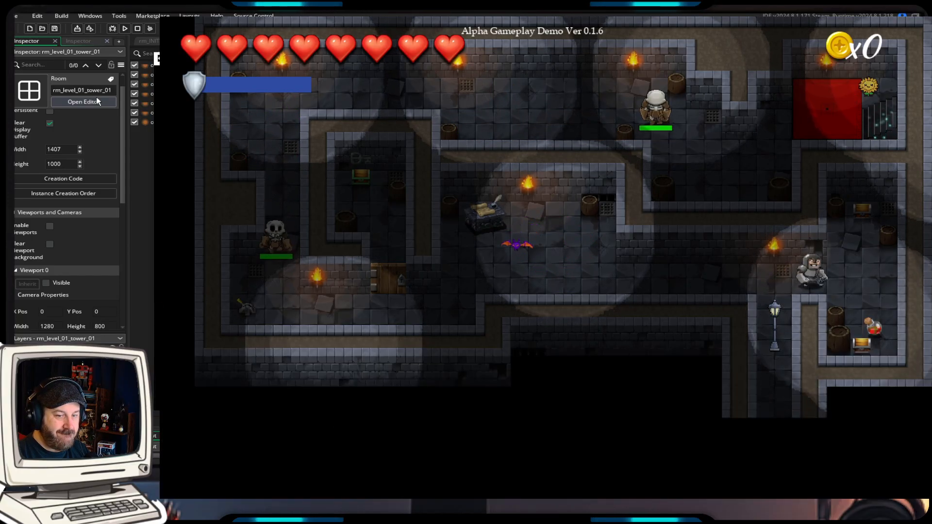
key(s)
key(w)
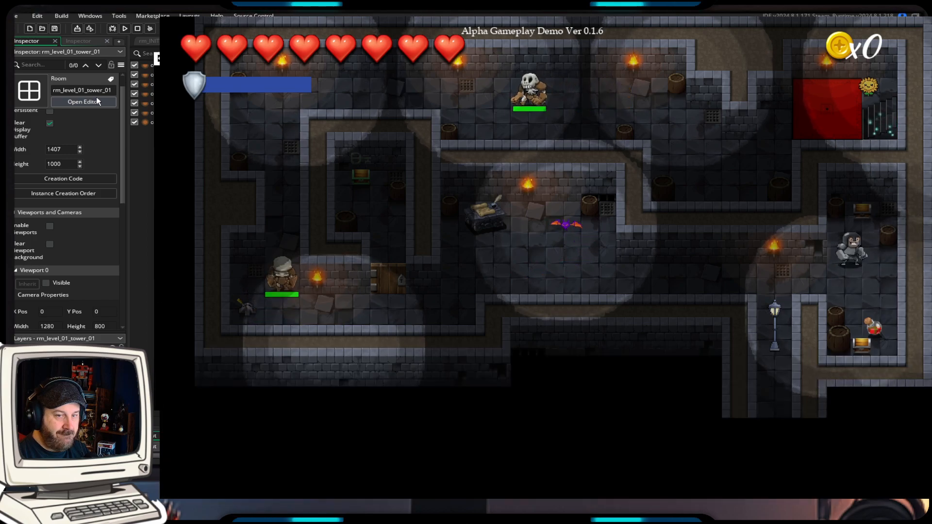
key(s)
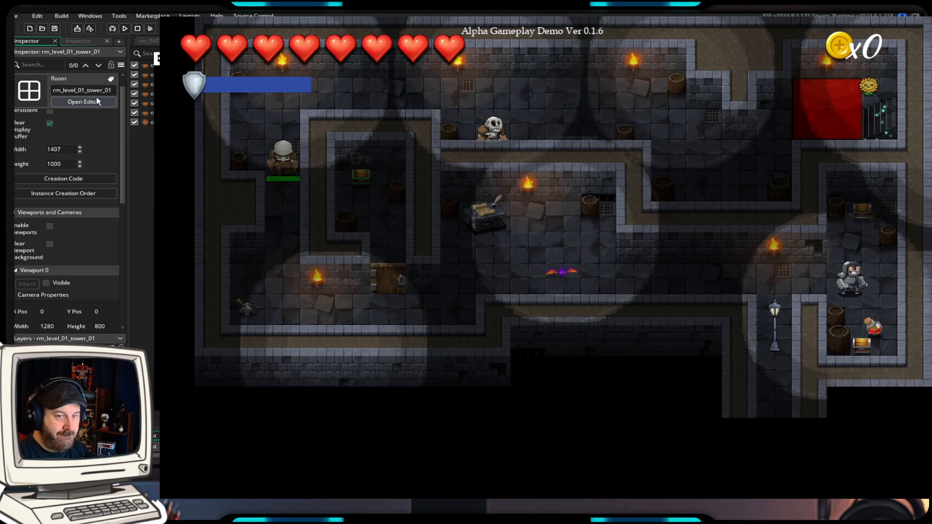
Fight the bat in the dark corridor west of the lamppost and move back east past the wall torch
key(a)
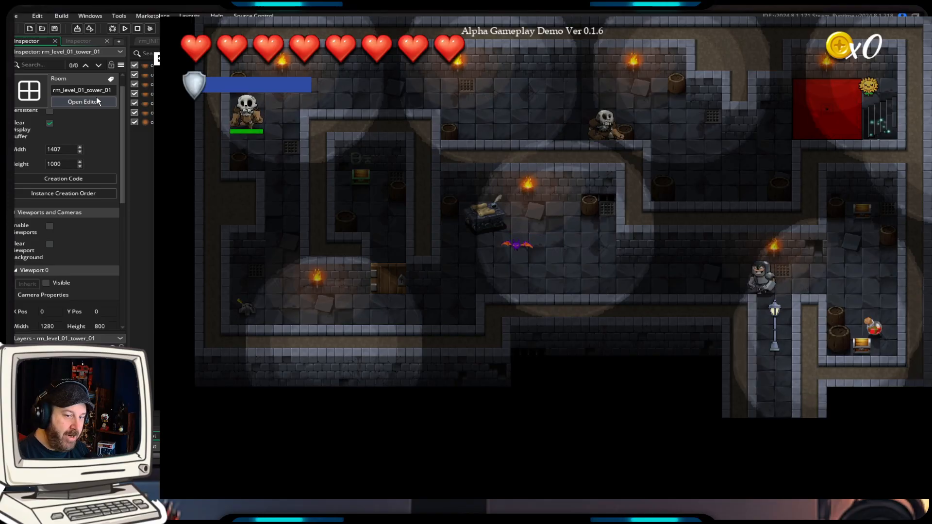
key(d)
key(a)
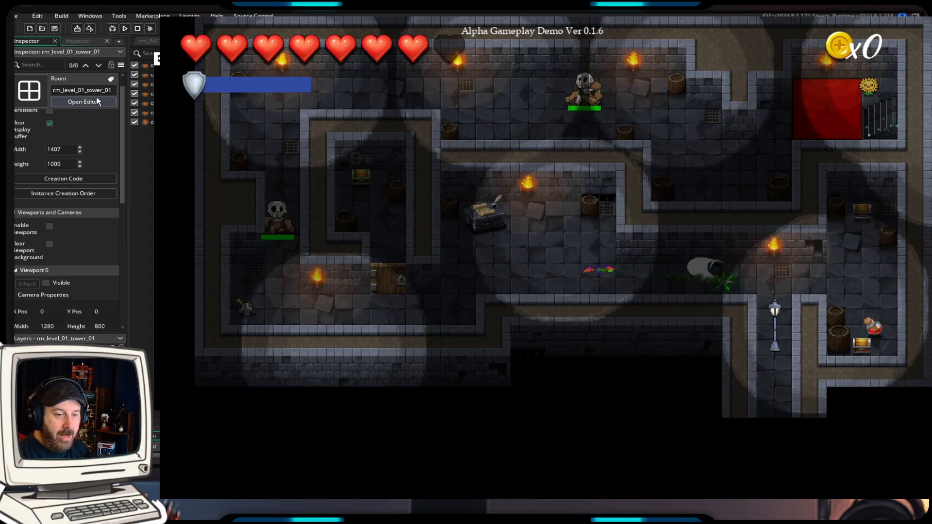
key(a)
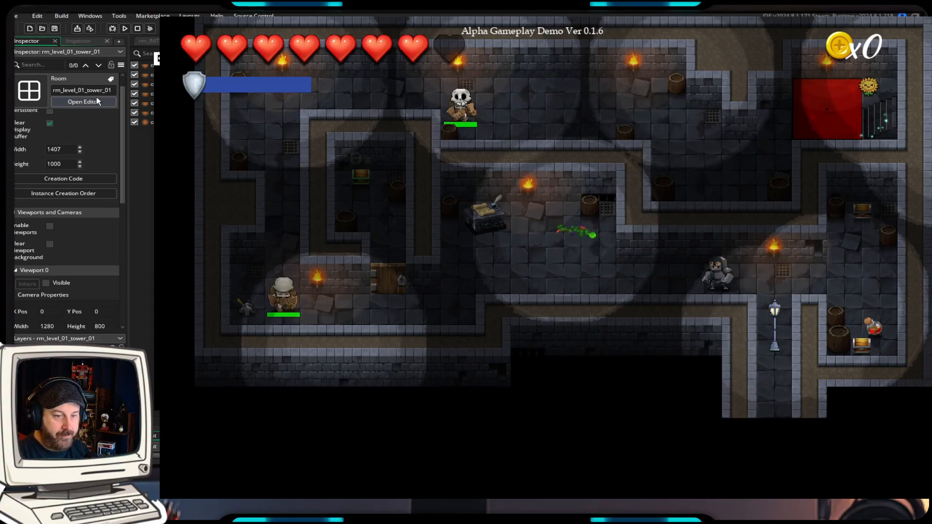
key(d)
key(a)
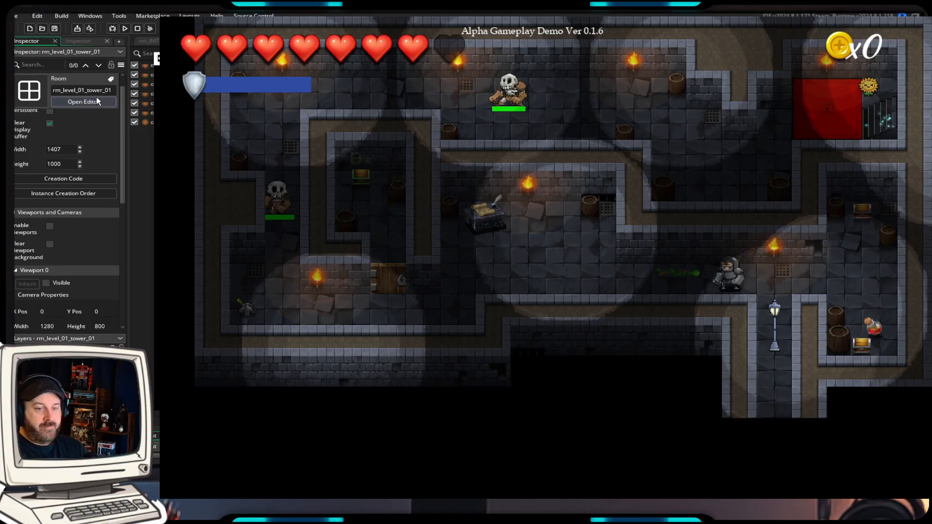
key(d)
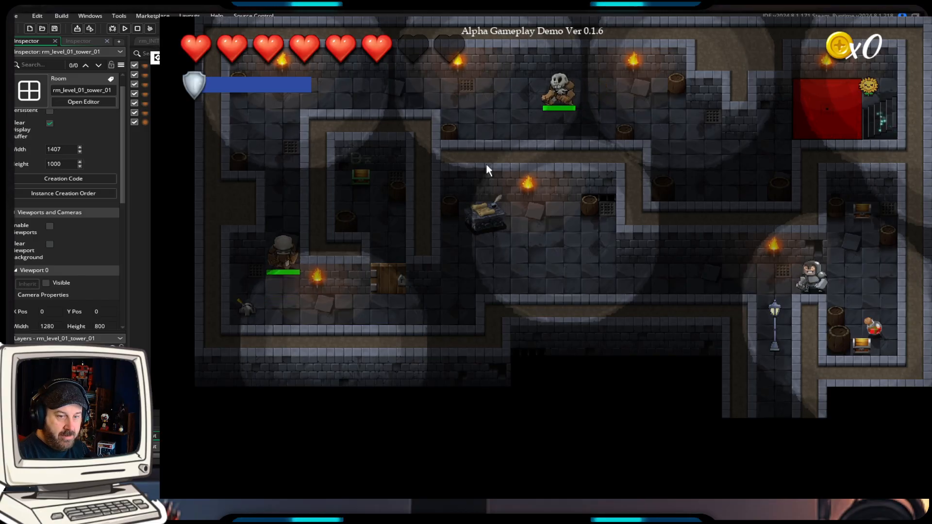
Walk the knight through the dark corridor, south to the entrance passage and back to the lamppost to inspect the torch glow
key(a)
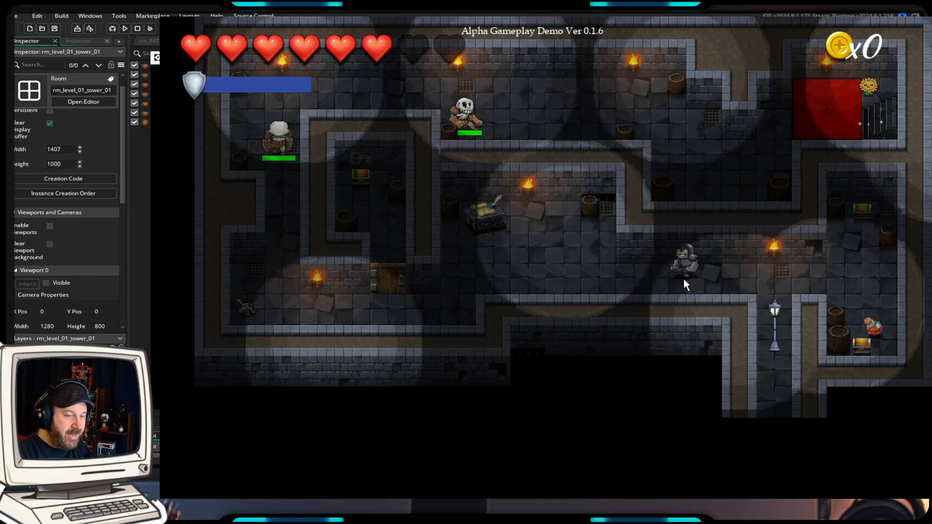
key(d)
key(s)
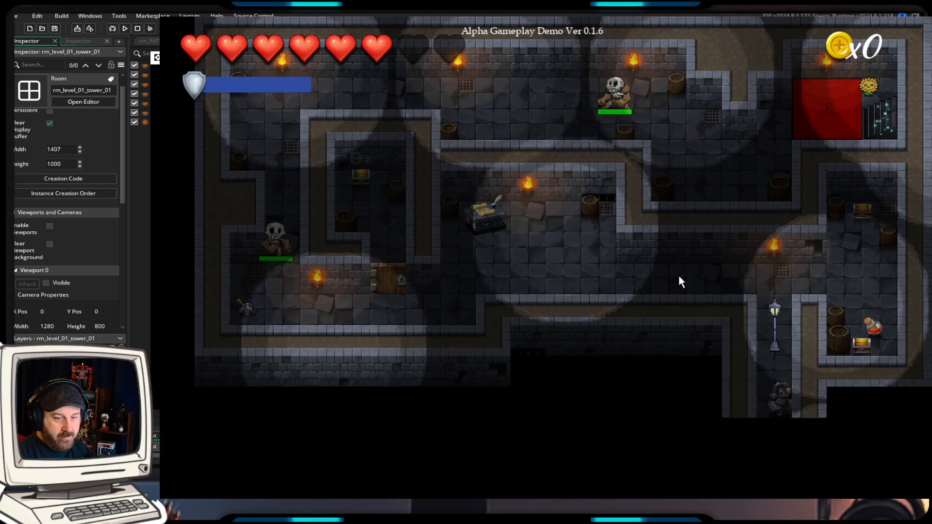
key(w)
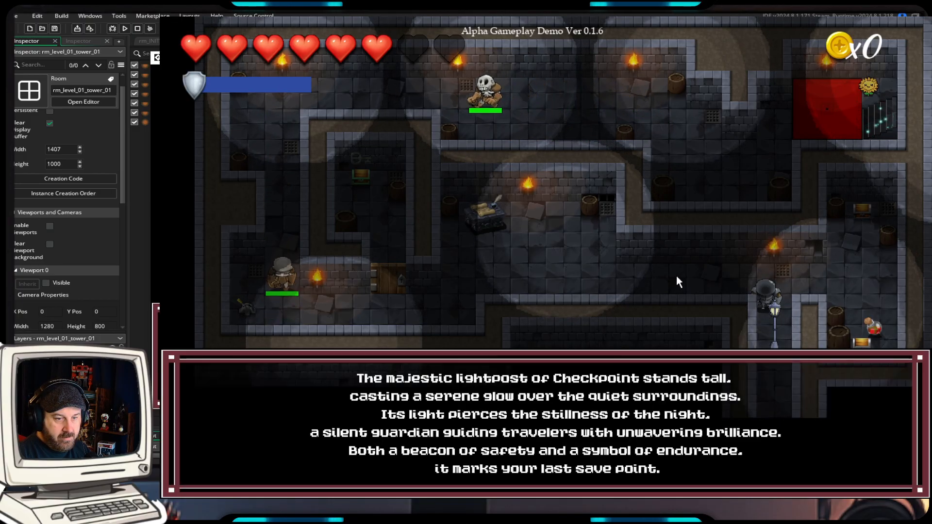
Walk the knight west into the central torch room and circle below the desk to inspect the glow on the walls
key(a)
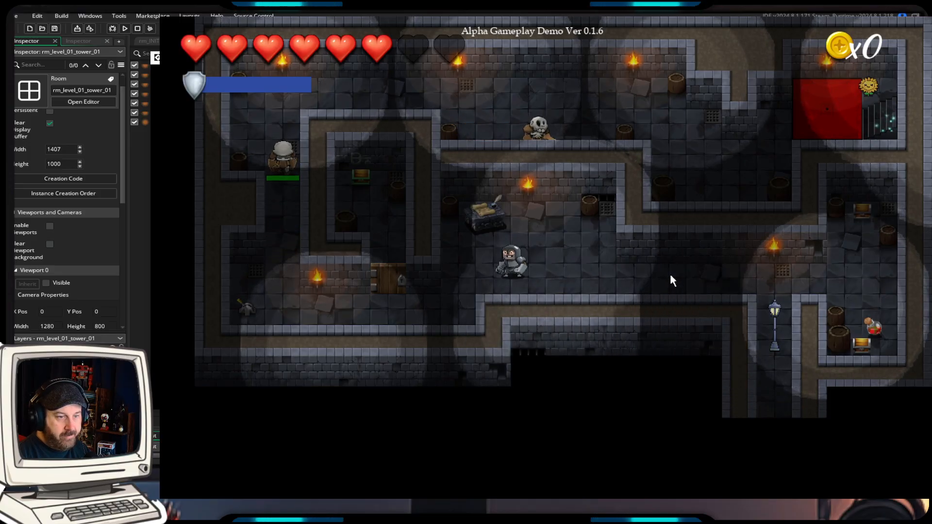
key(w)
key(d)
key(s)
key(a)
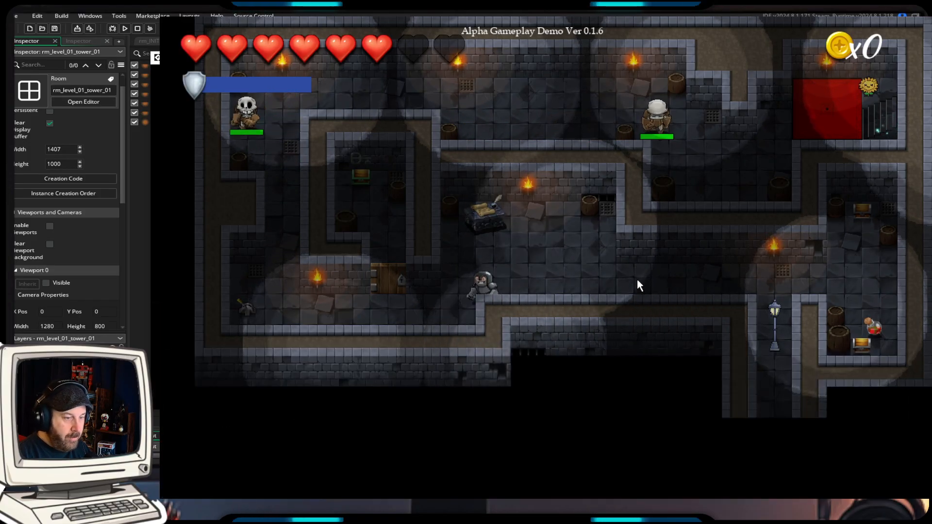
key(d)
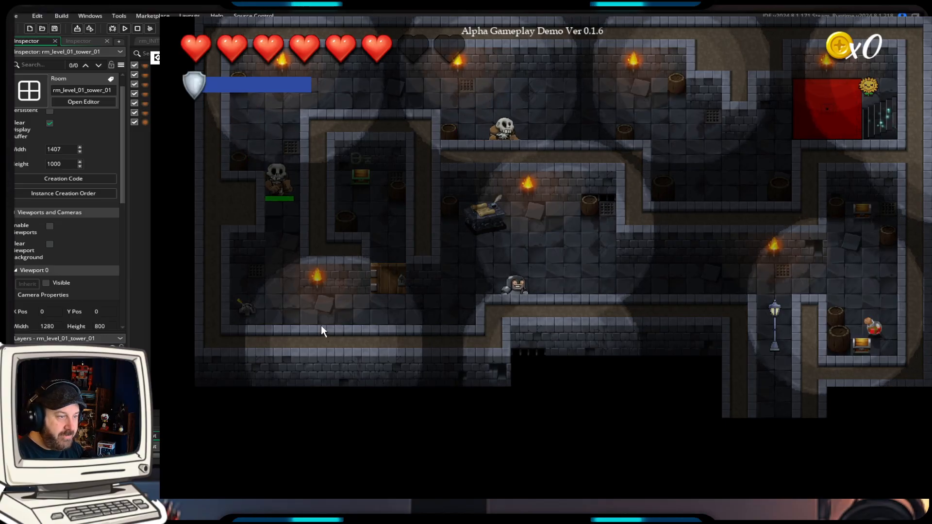
key(w)
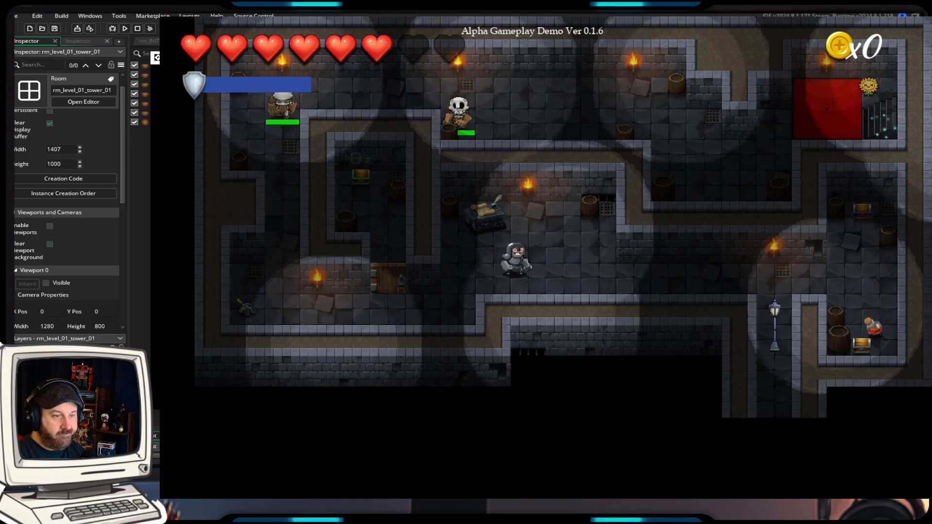
End the playtest and select the Instances layer of rm_level_01_tower_01
key(Escape)
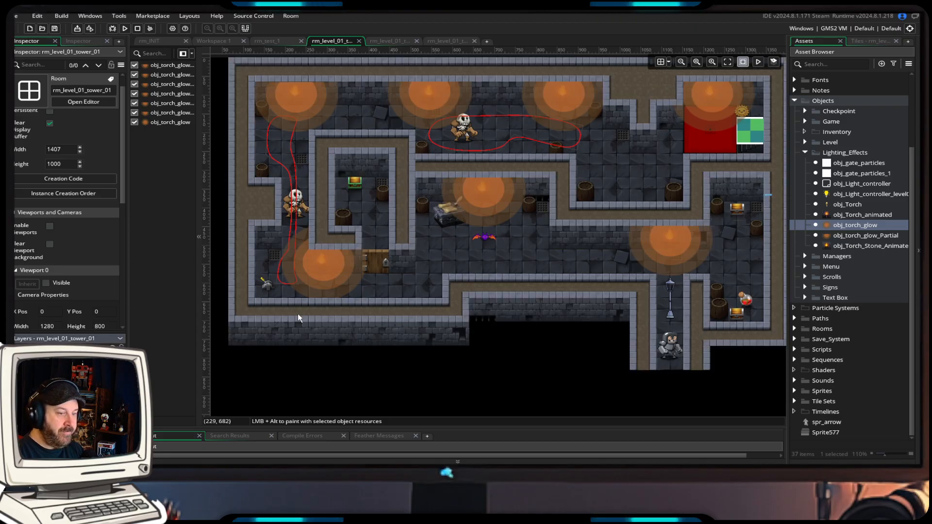
scroll(366, 294, down, 3)
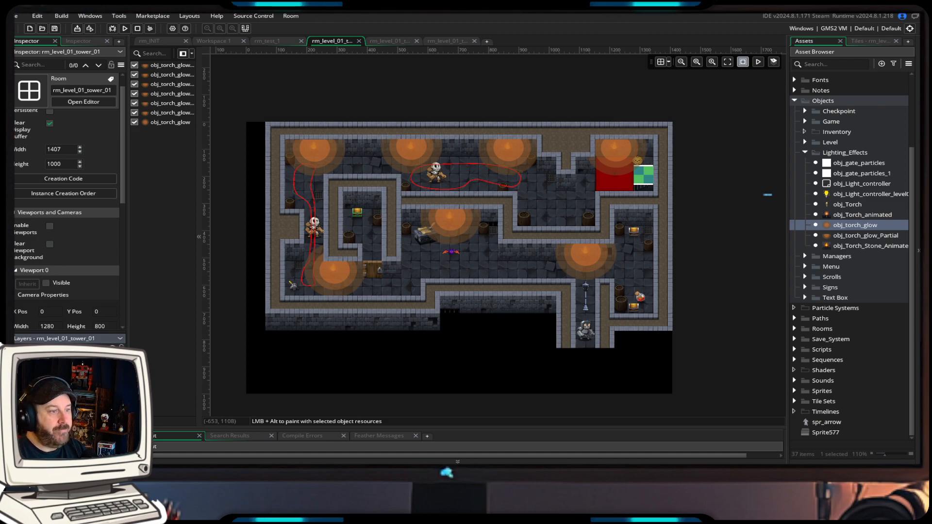
click(48, 423)
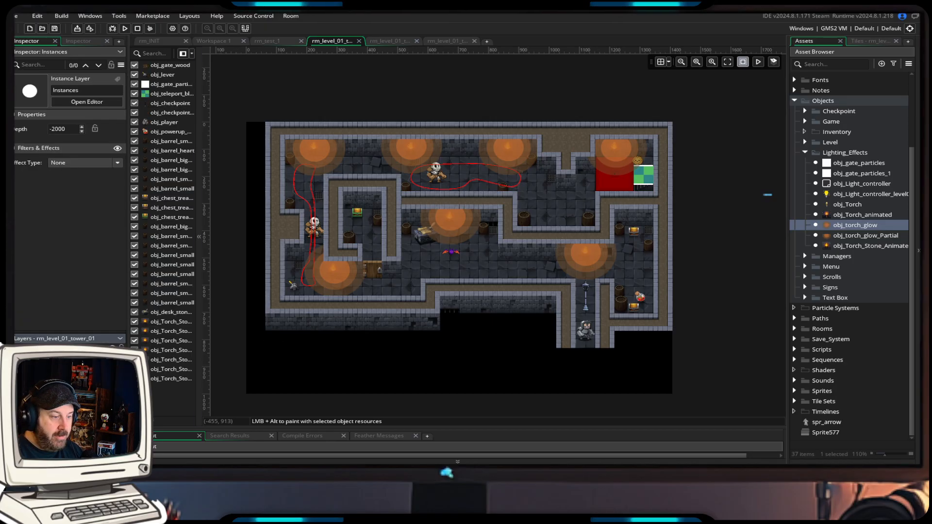
Toggle the torch glow layer off and back on to compare the tower room with and without the glows
click(111, 401)
click(104, 402)
click(102, 413)
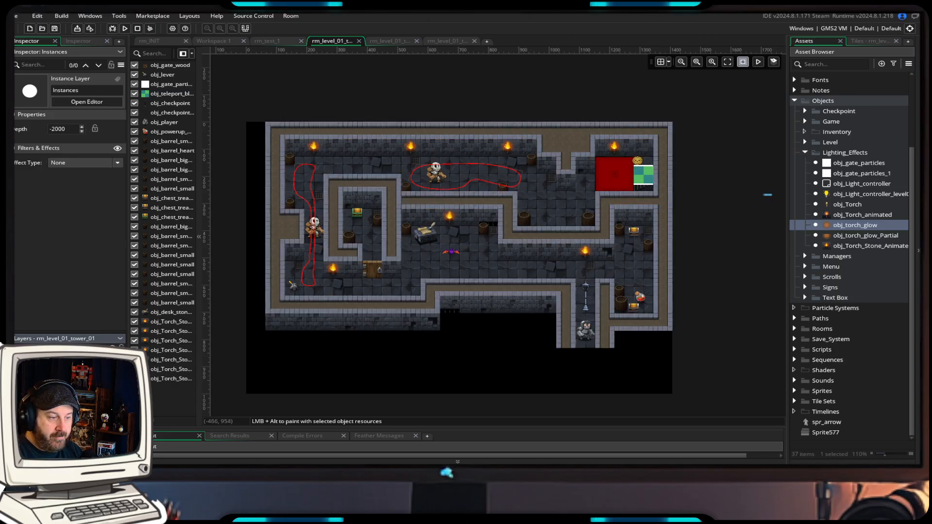
click(104, 412)
ctrl+scroll(464, 241, up, 4)
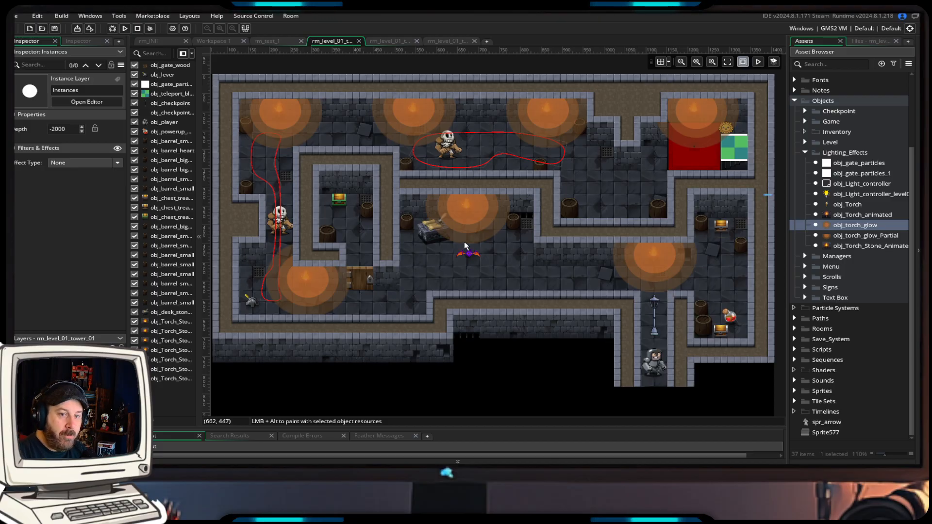
Expand the room order and place rm_level_0, rm_level_01 and rm_level_01_B in sequence directly after rm_INIT
scroll(825, 223, up, 5)
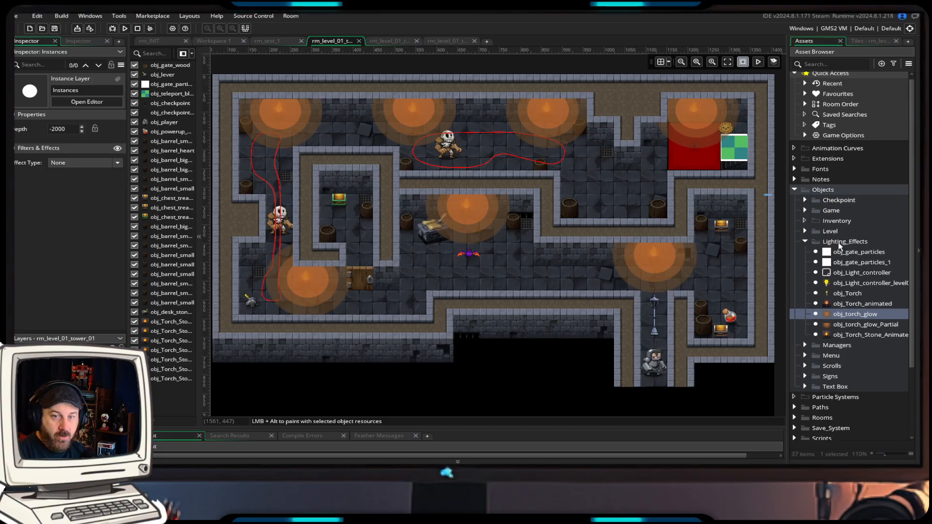
click(805, 118)
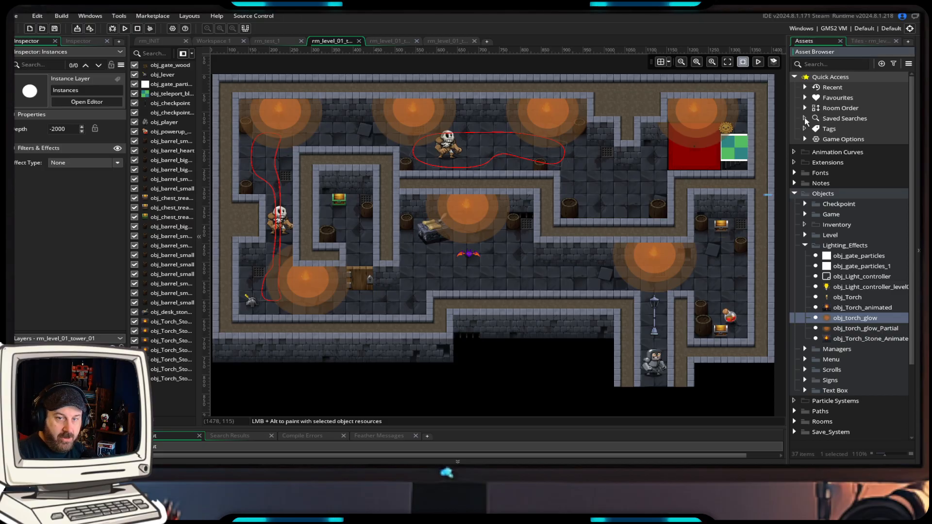
click(805, 109)
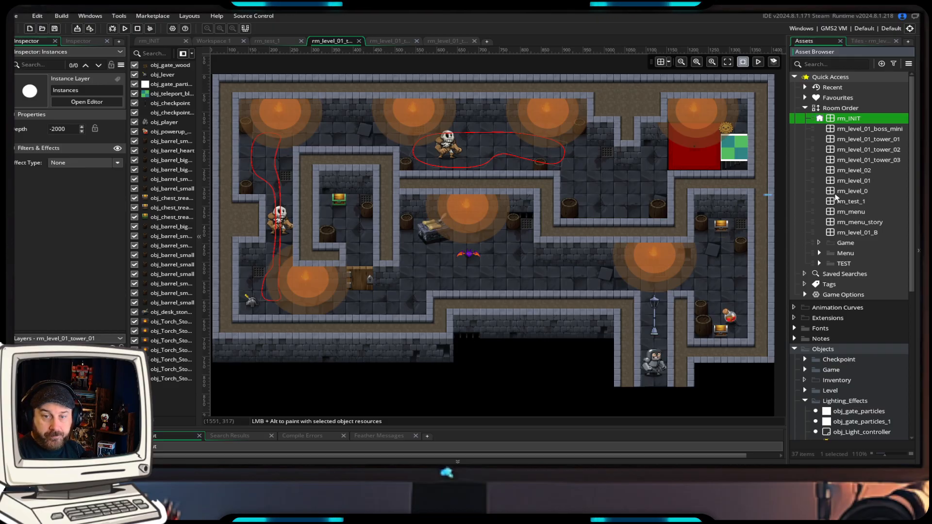
drag(831, 193, 831, 130)
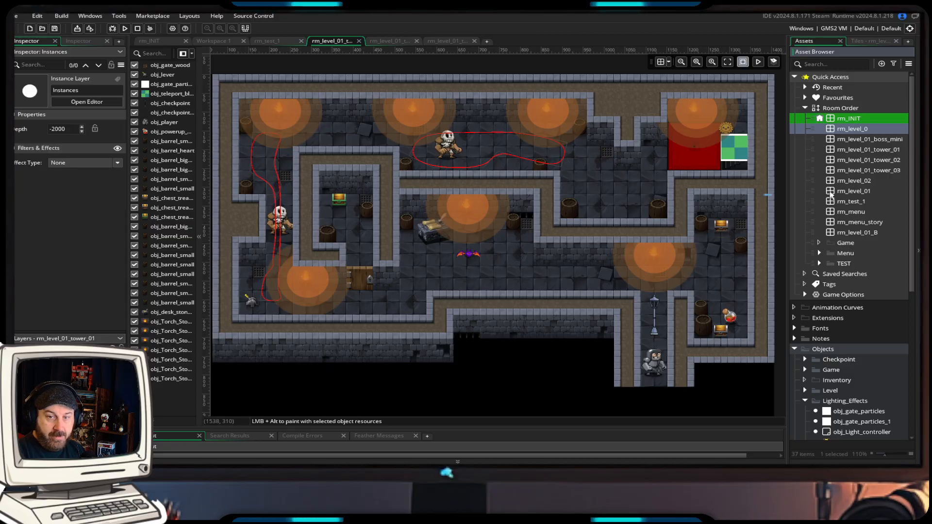
drag(832, 194, 832, 140)
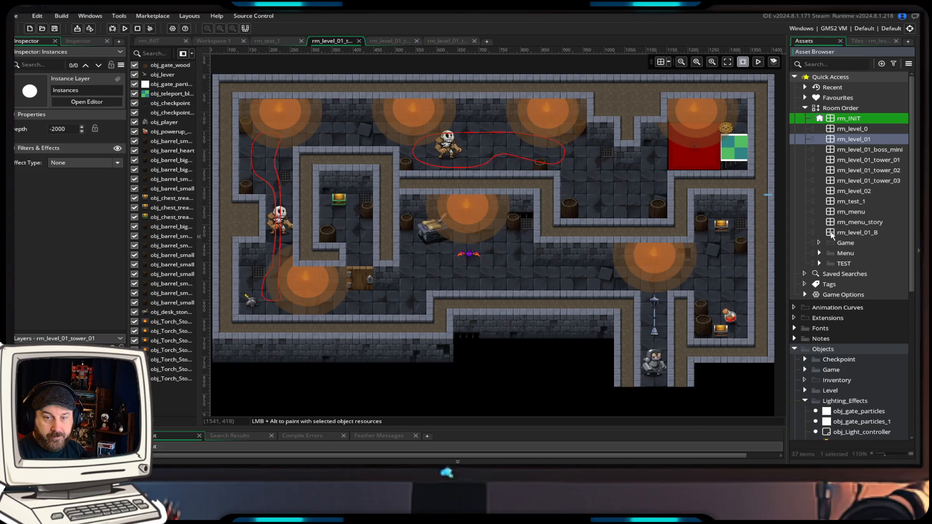
drag(832, 235, 836, 150)
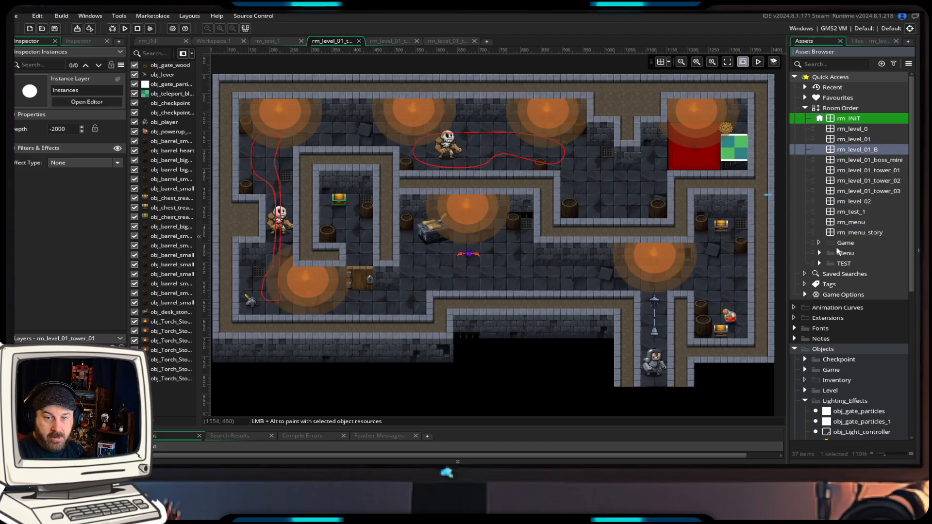
Move rm_menu and rm_menu_story ahead of rm_INIT in the room order and put rm_test_1 into the TEST group
drag(834, 223, 834, 129)
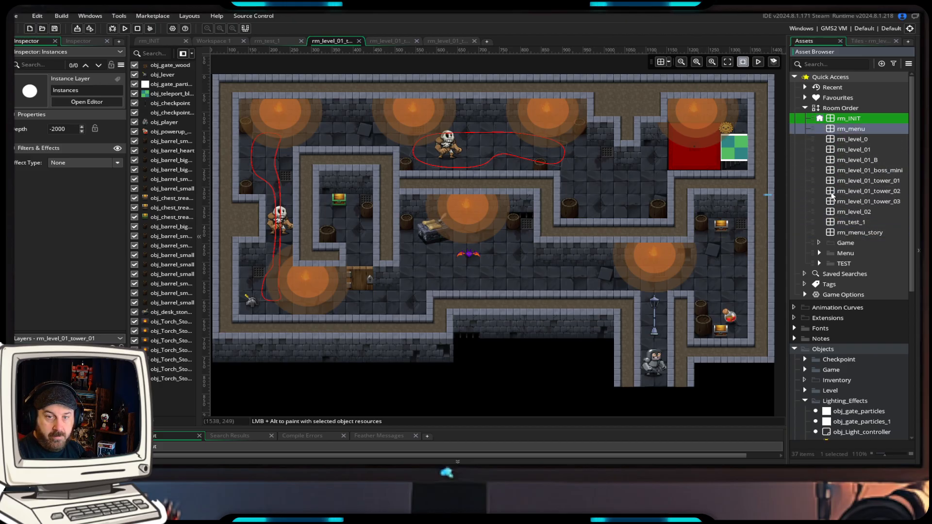
drag(832, 236, 831, 144)
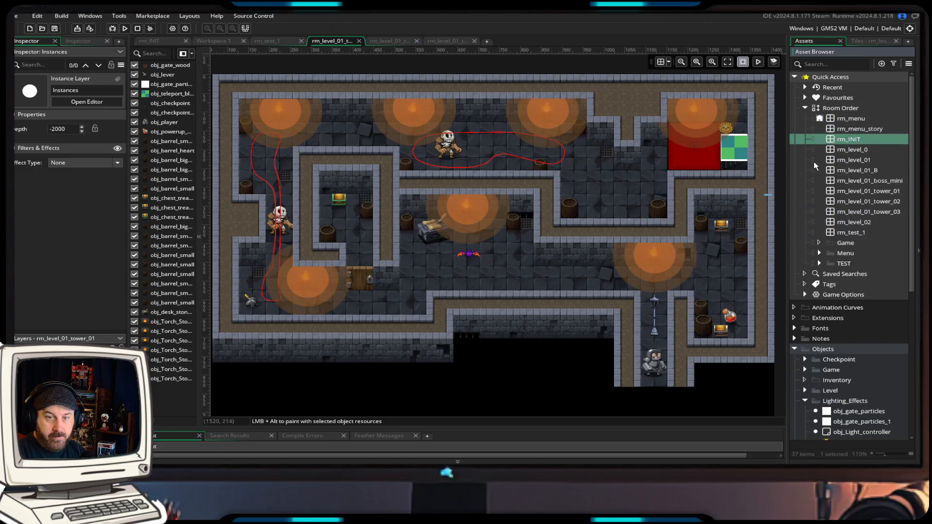
click(831, 224)
drag(833, 234, 843, 255)
click(819, 253)
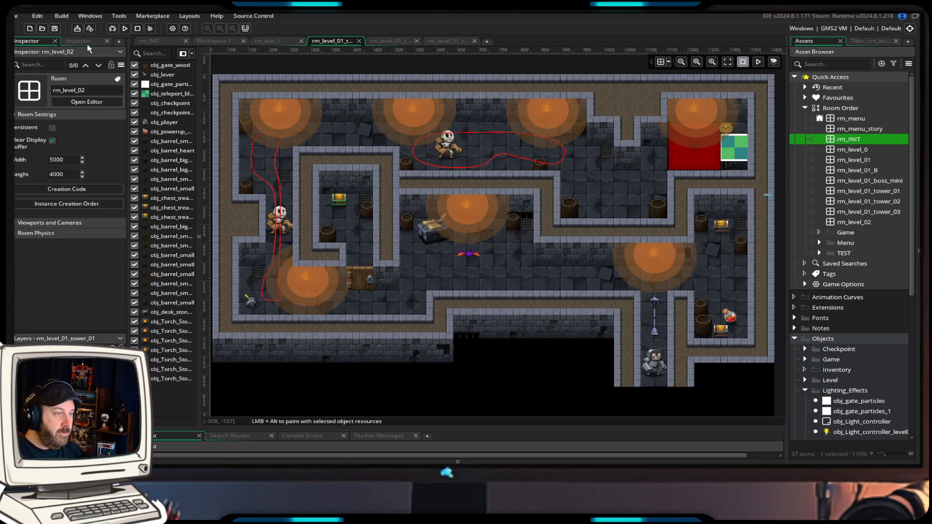
Run the game and start playing from the Pixel Warrior title screen
click(124, 29)
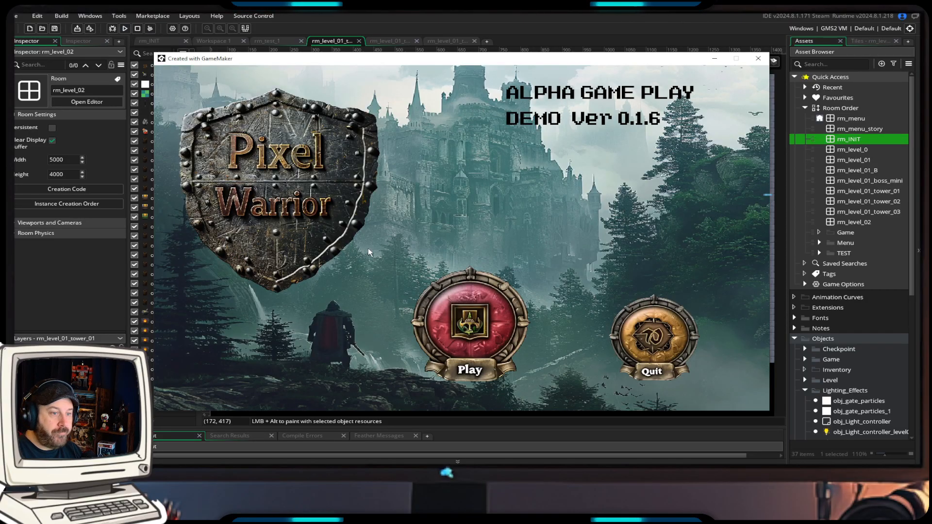
click(481, 316)
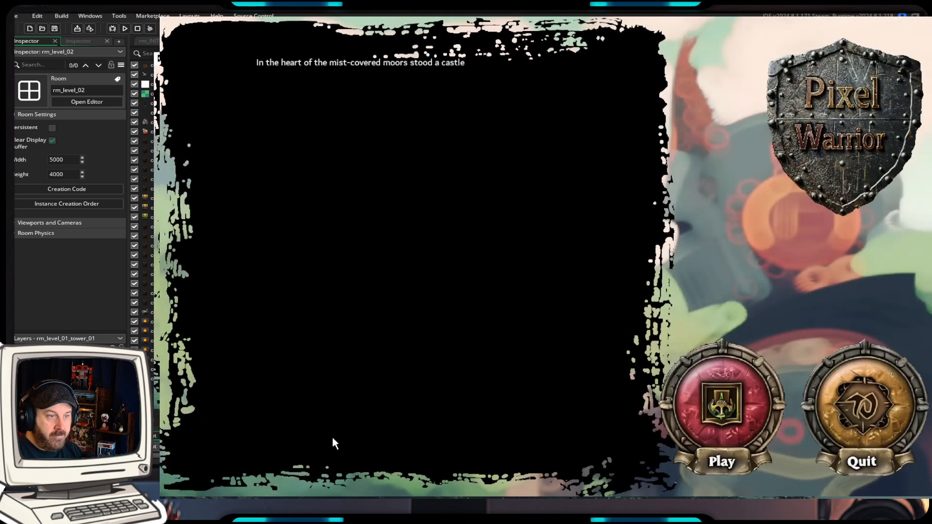
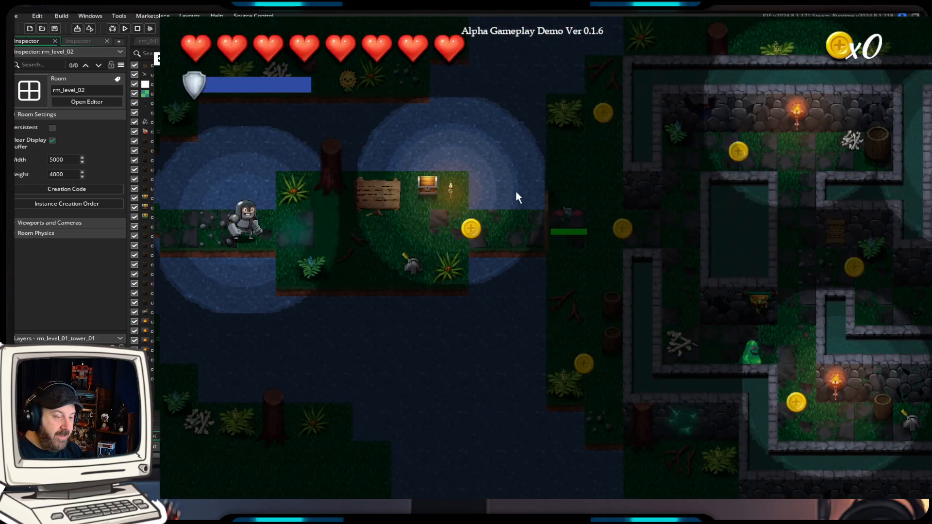
Walk the knight past the wooden sign to the island's chest, open it and collect its coins
key(d)
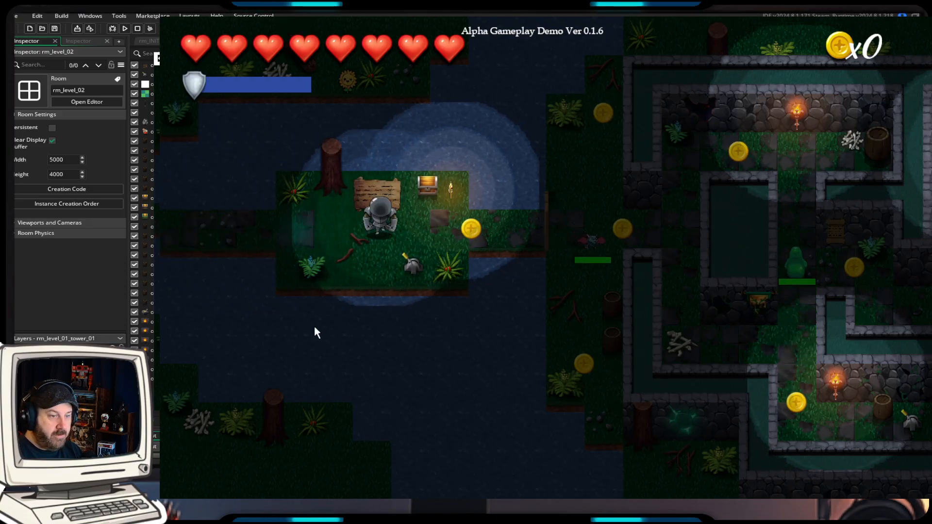
key(e)
key(d)
key(w)
key(w)
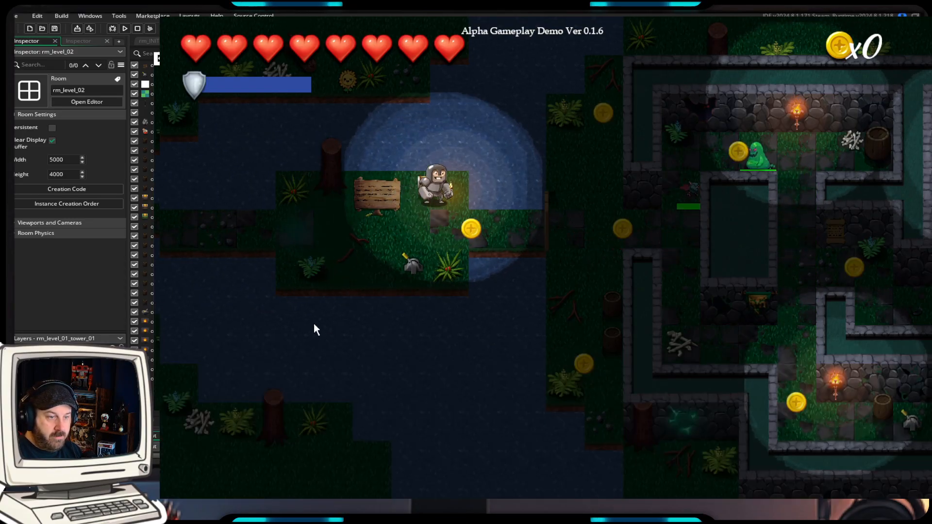
key(d)
key(a)
key(e)
key(s)
key(d)
key(a)
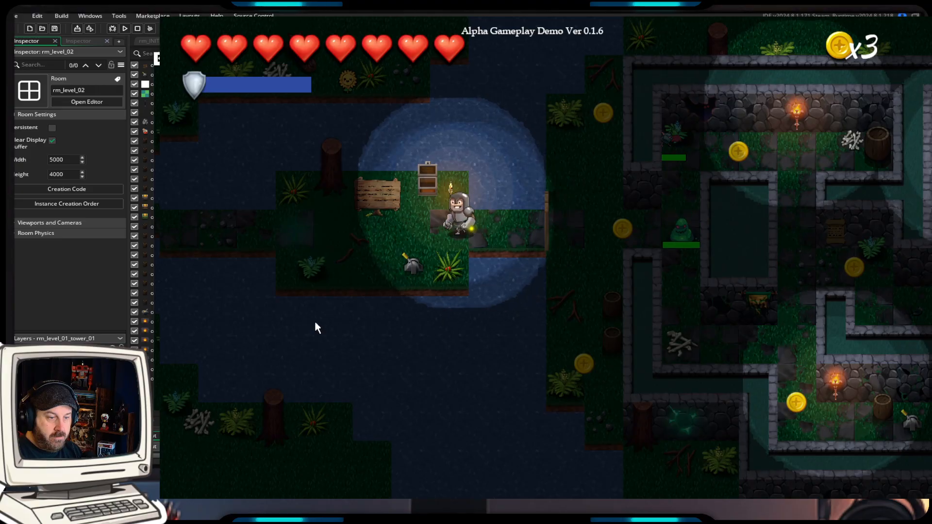
Lead the knight off the island along the stone path and collect the coin before the walled entrance
key(s)
key(d)
key(w)
key(d)
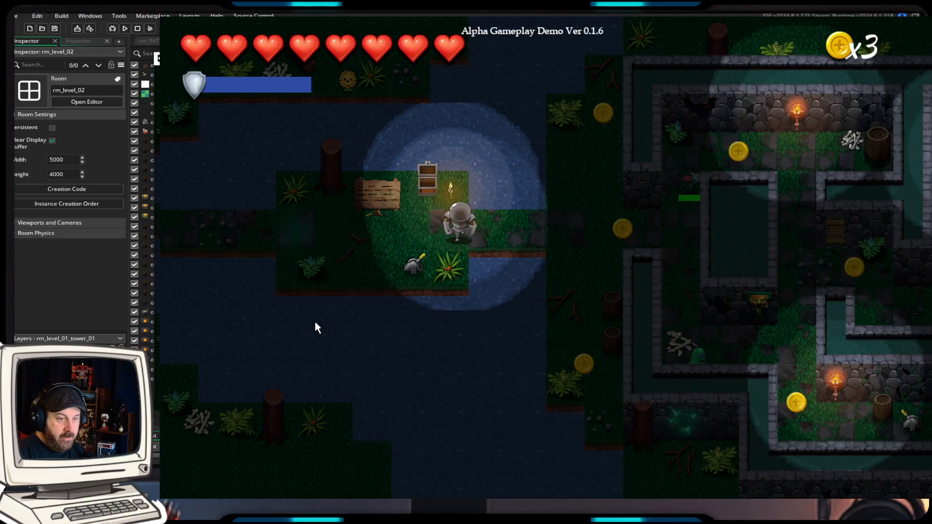
key(d)
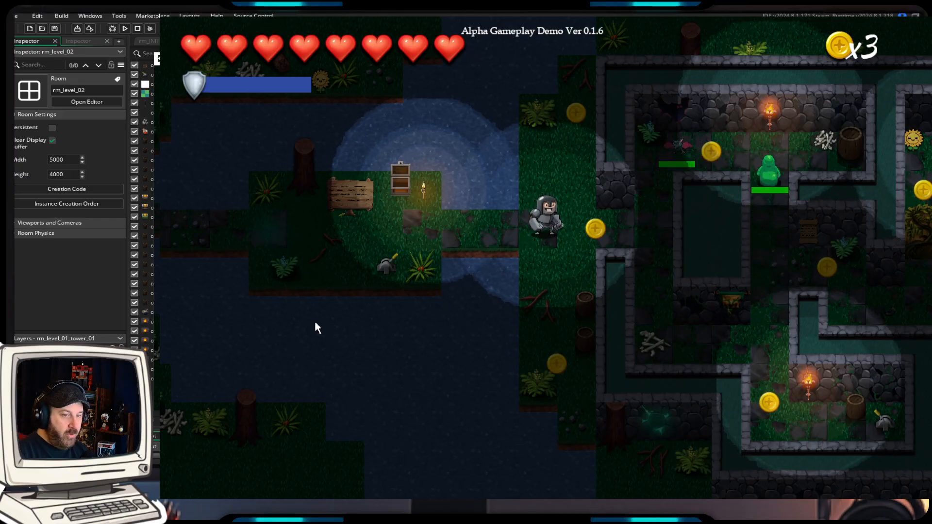
key(d)
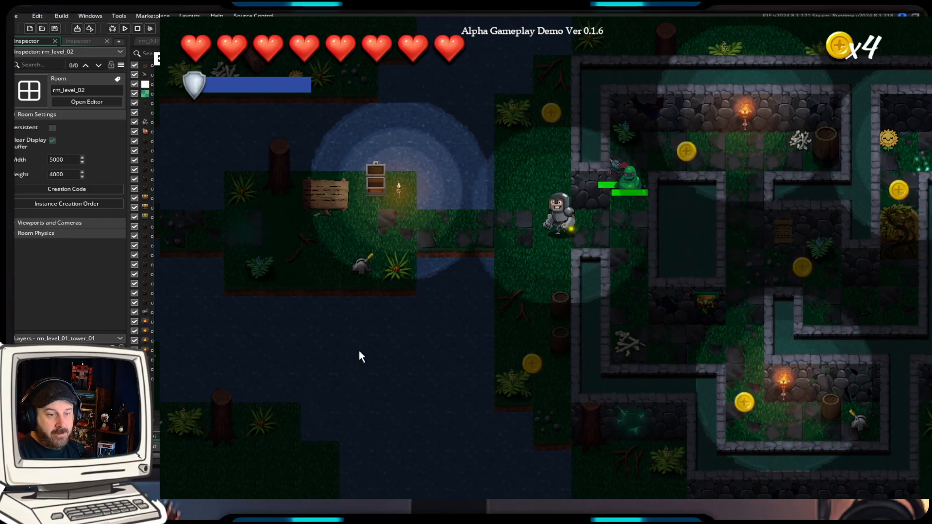
Enter the walled maze and go down past the bones to collect the coin in the torchlit alcove
key(a)
key(d)
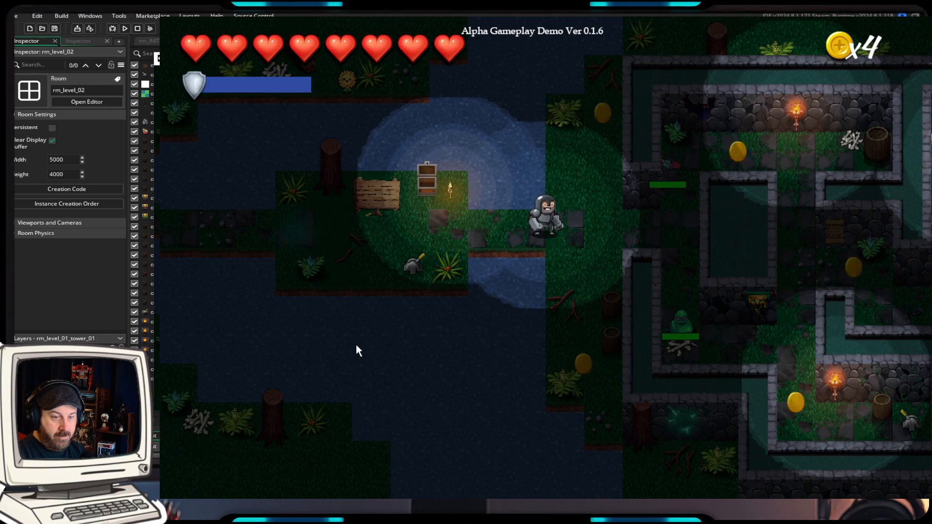
key(d)
key(s)
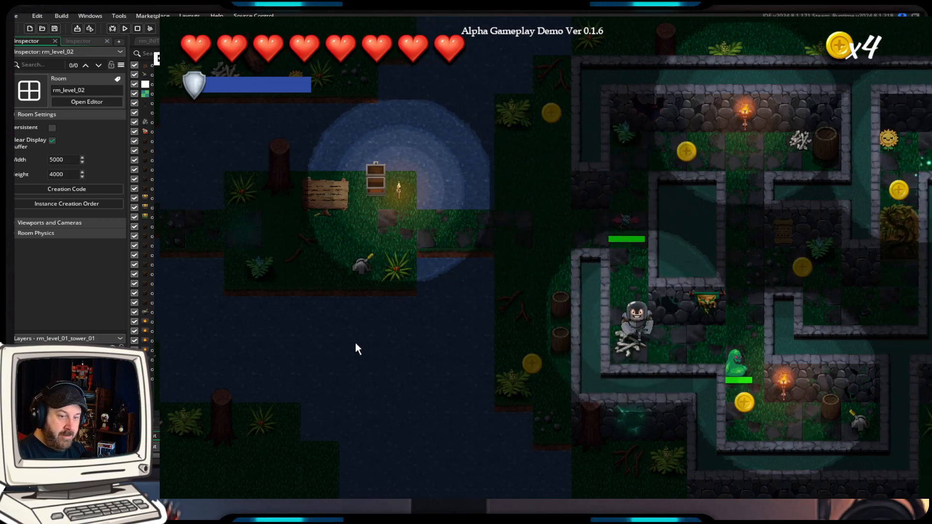
key(d)
key(a)
key(d)
key(s)
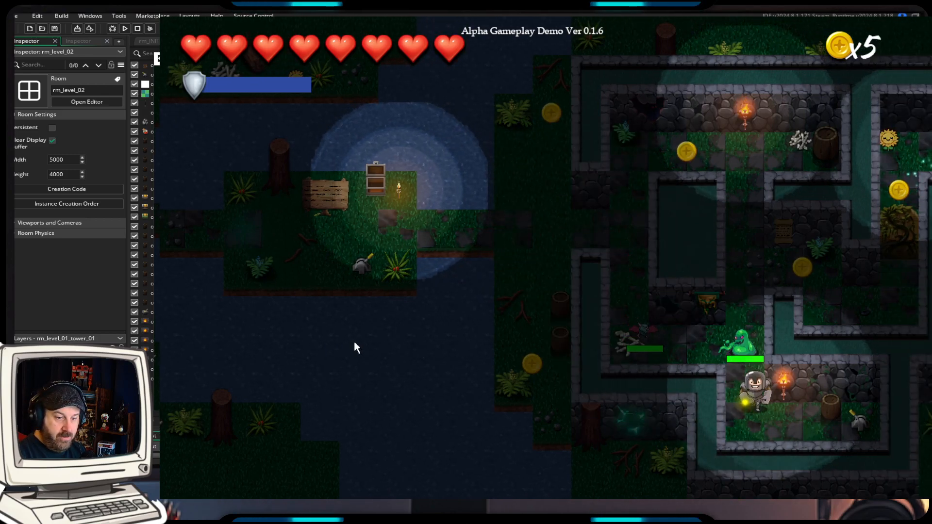
Fight off the bat in the torchlit alcove and collect the coin it drops
key(a)
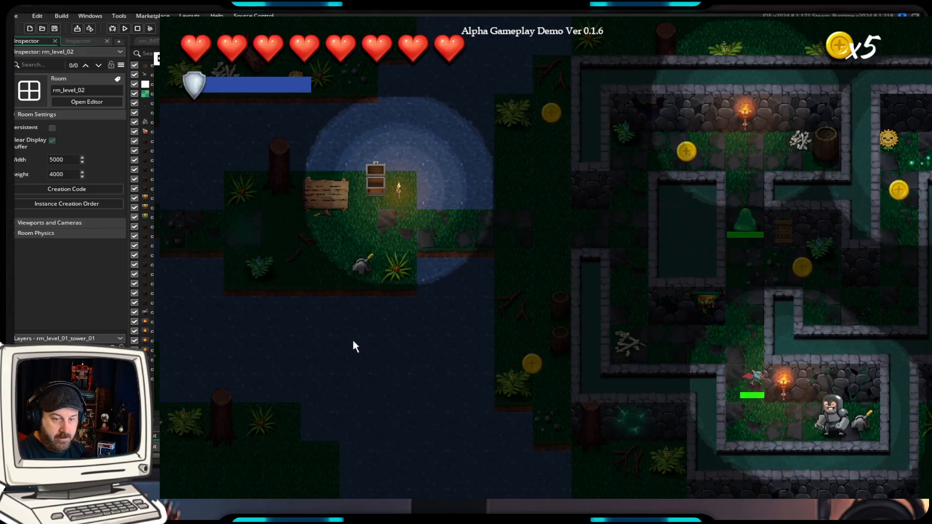
key(a)
key(space)
key(a)
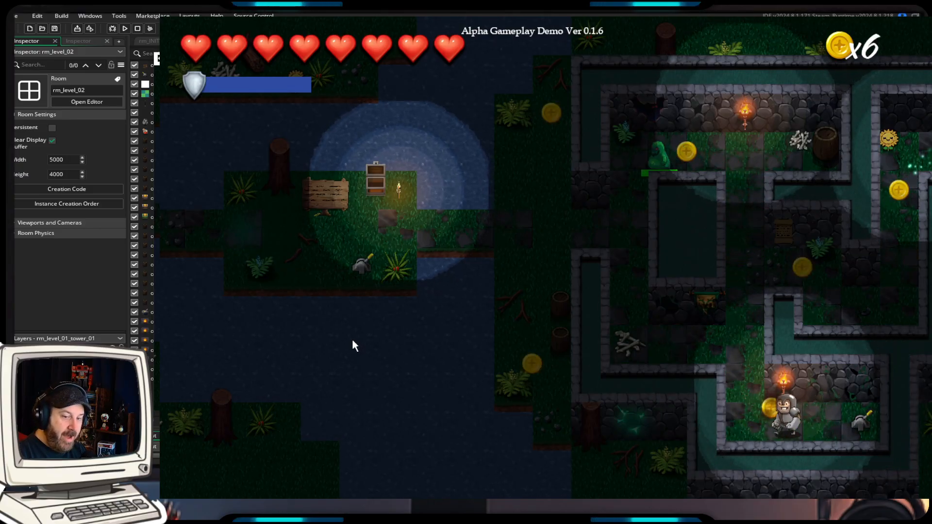
Walk up to the Castle Blackwood warning sign to read it, collecting coins onward to the sun pickup
key(w)
key(d)
key(d)
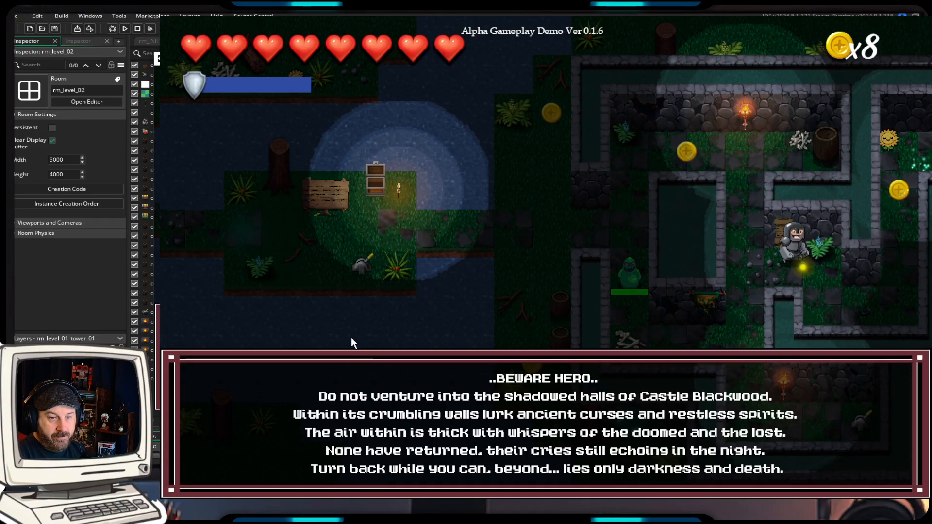
key(s)
Pass the lamppost in the next section and collect the coins along the grassy corridor
key(d)
key(w)
key(w)
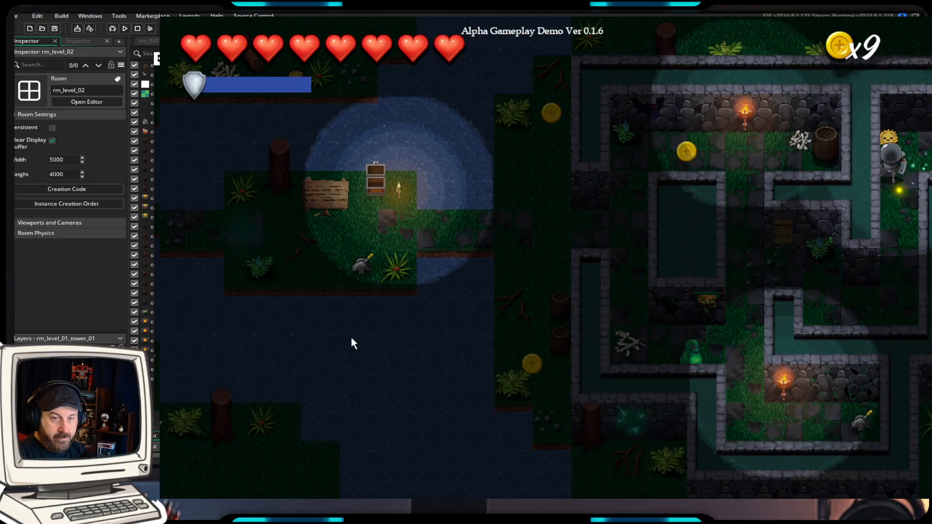
key(d)
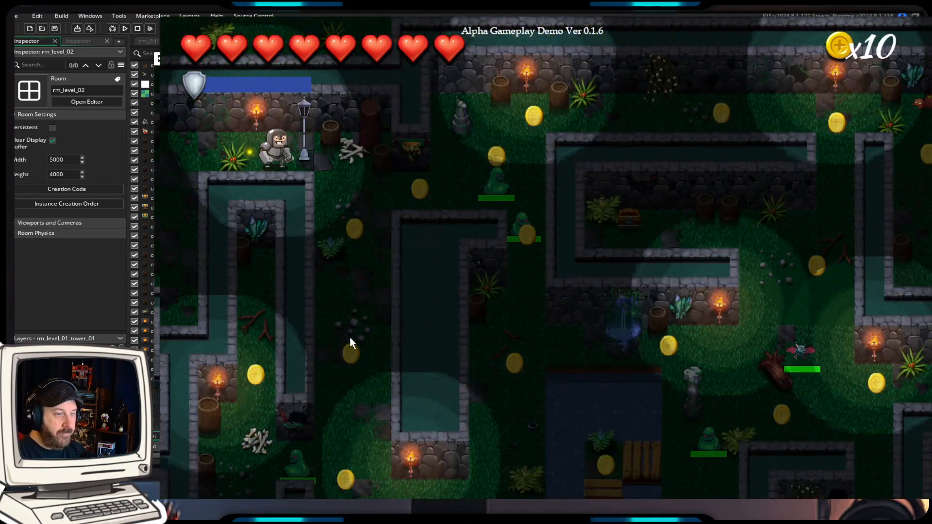
key(d)
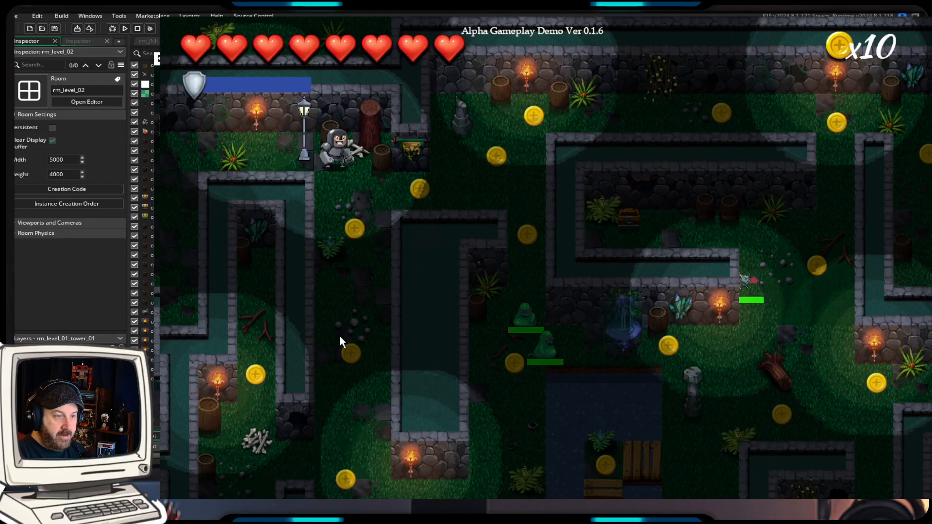
key(s)
key(s)
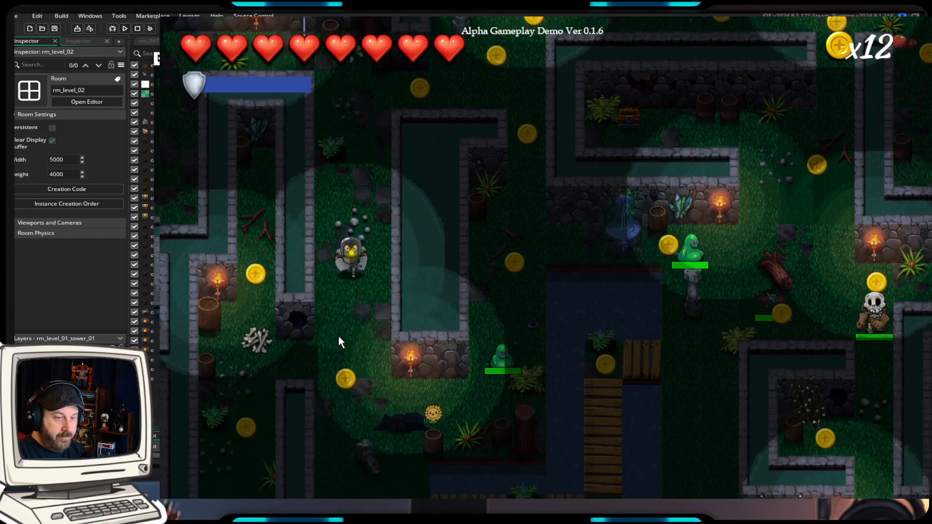
key(d)
key(w)
key(w)
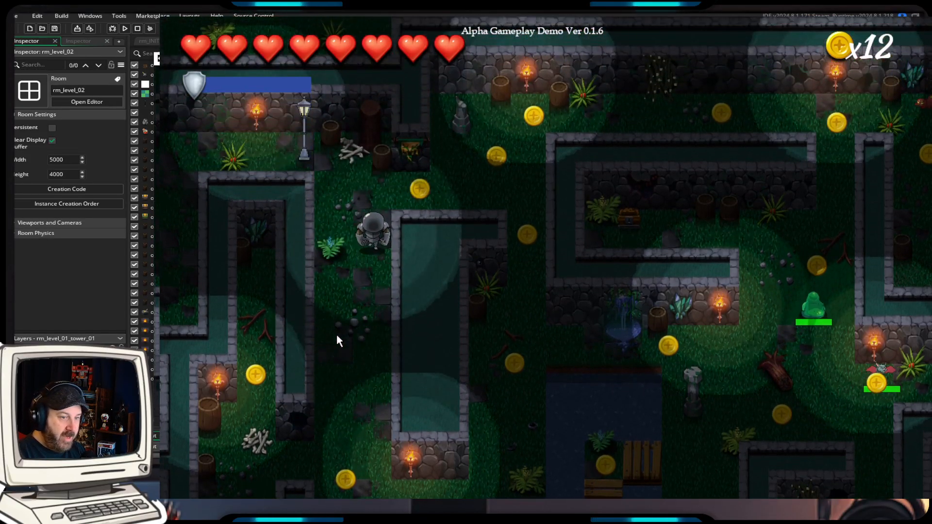
Guide the knight around the central wall past the fountain and down to the wooden walkways, collecting coins
key(d)
key(s)
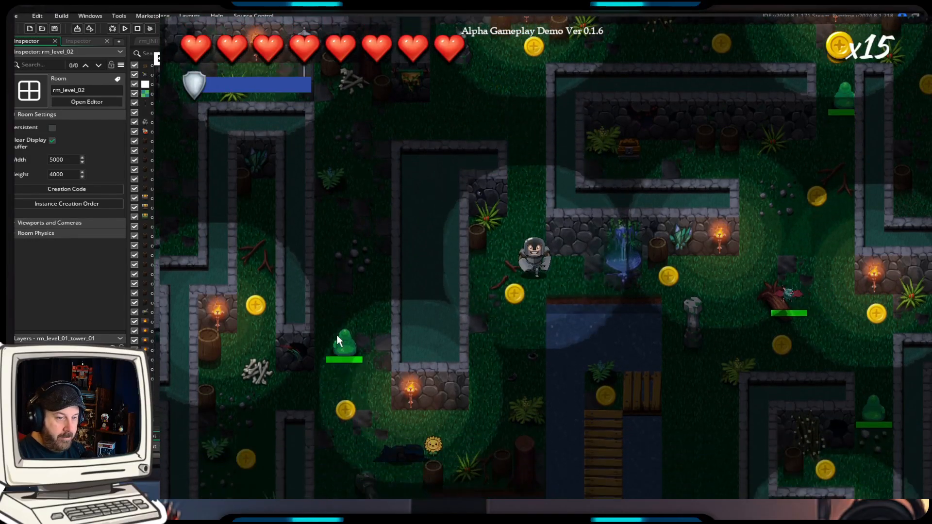
key(a)
key(a)
key(s)
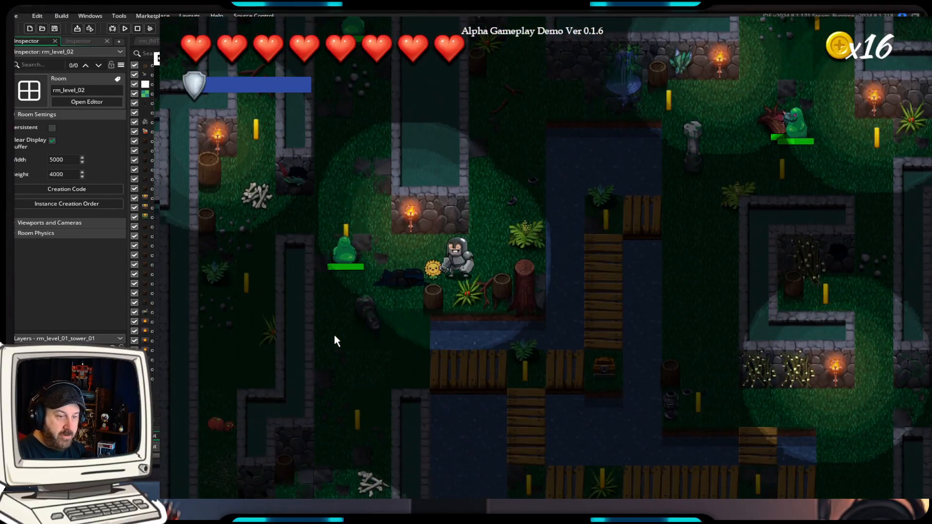
key(d)
key(s)
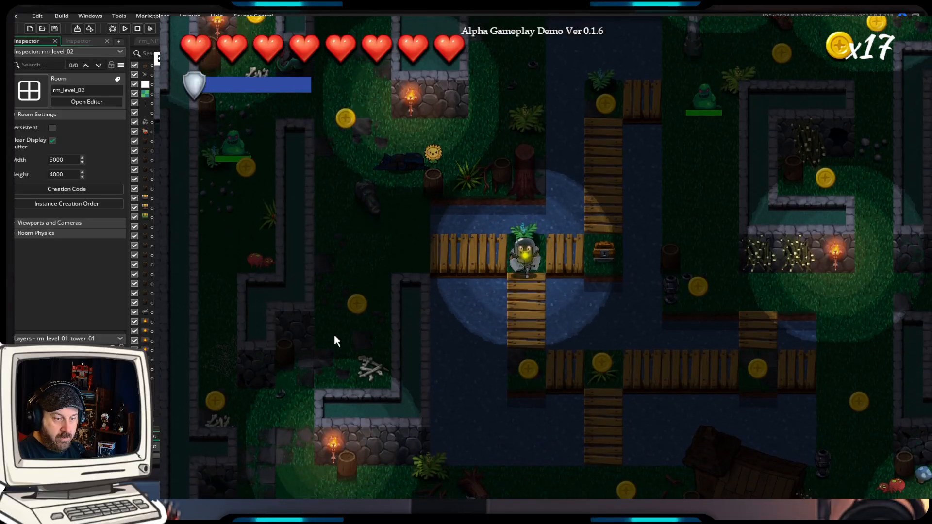
Cross the wooden walkways over the water to the far grass bank and collect the coins on the way
key(d)
key(d)
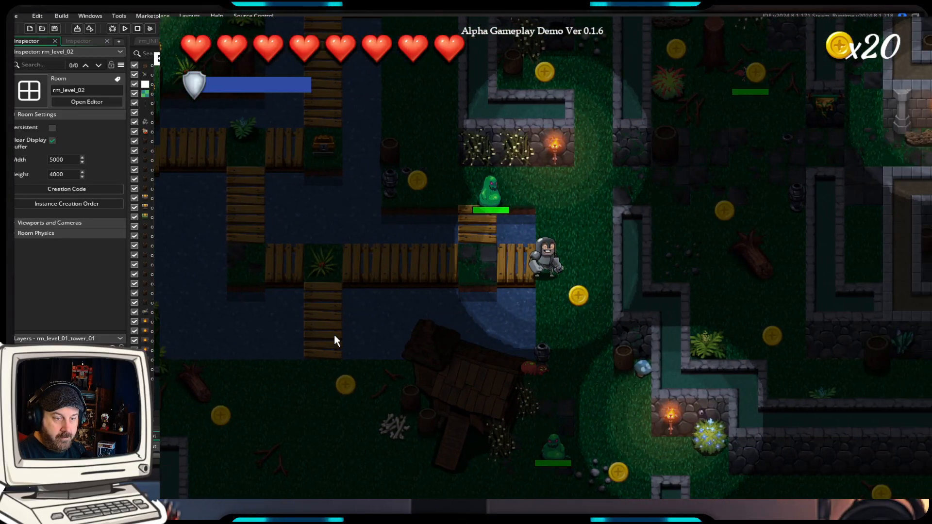
key(s)
key(w)
key(d)
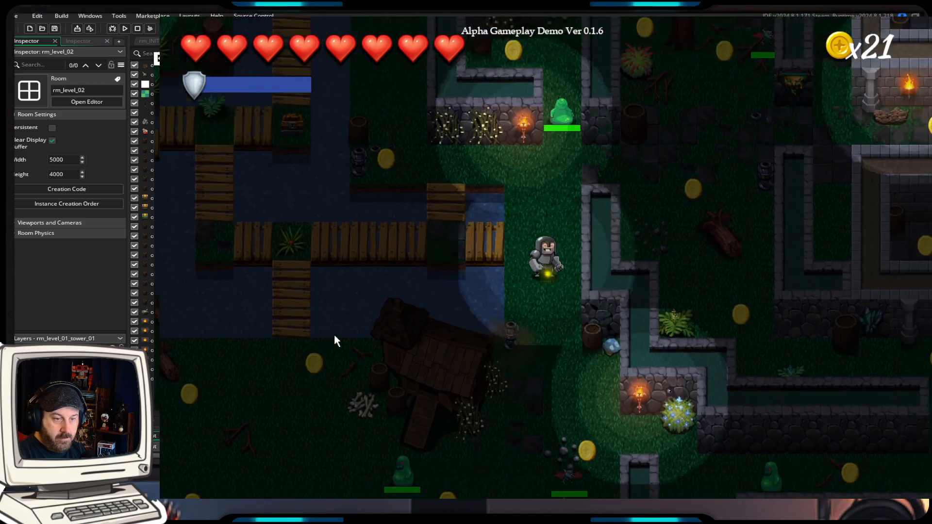
Enter the stone castle past the checkpoint lamppost and collect coins down to the torchlit corridor
key(d)
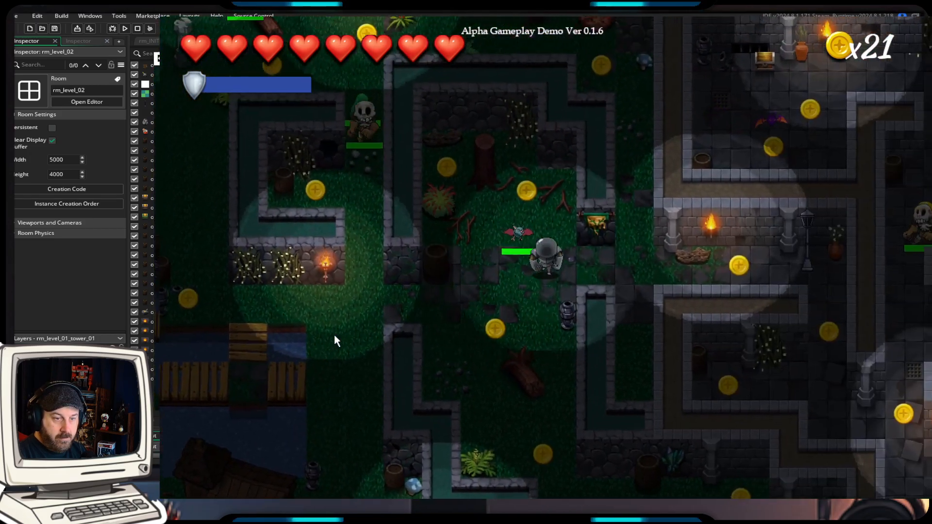
key(d)
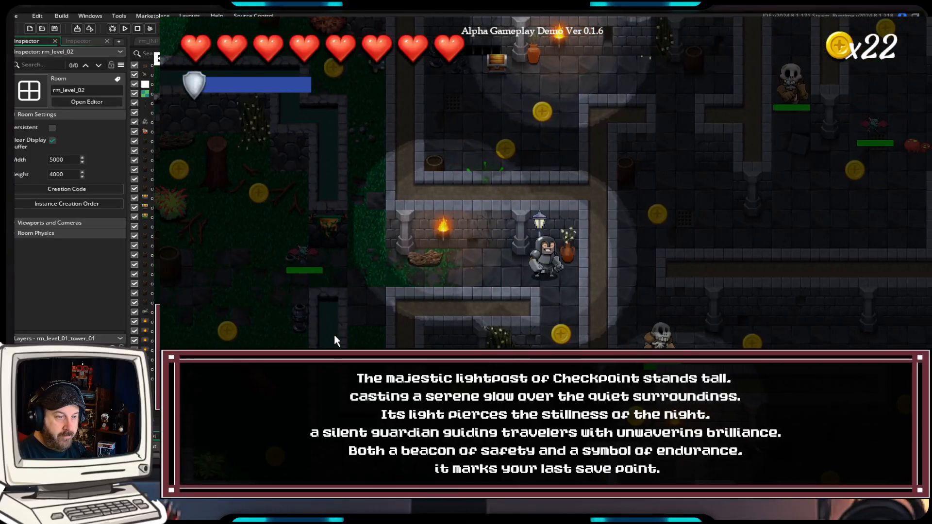
key(s)
key(d)
key(d)
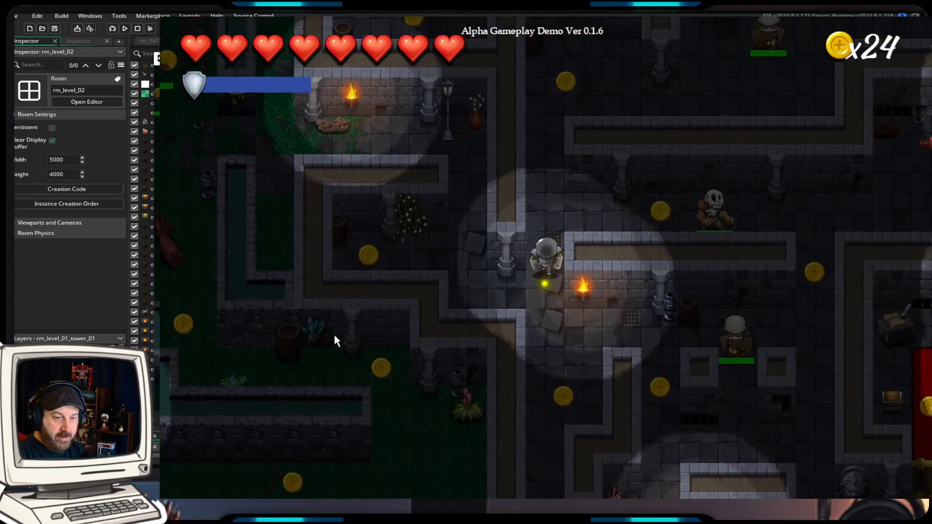
Collect the coin at the corridor's lower end and return past the skeleton to the upper hall
key(s)
key(s)
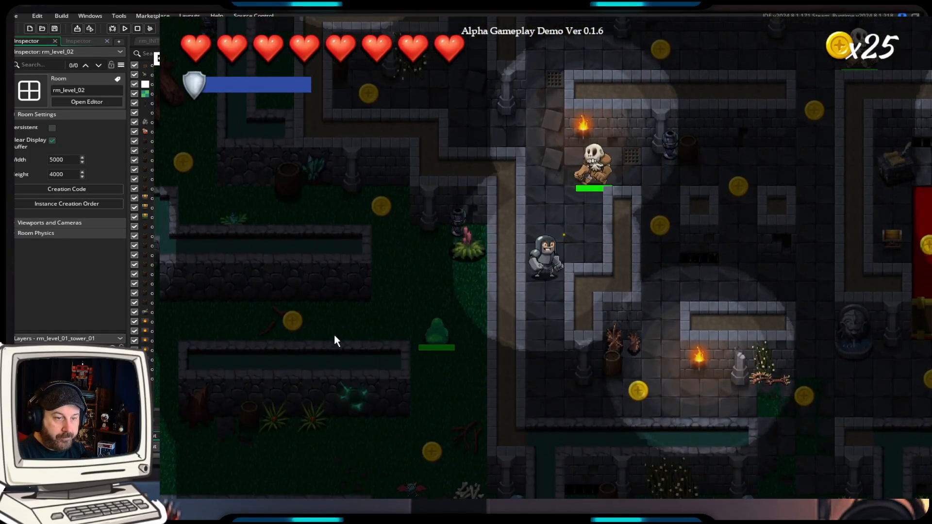
key(w)
key(w)
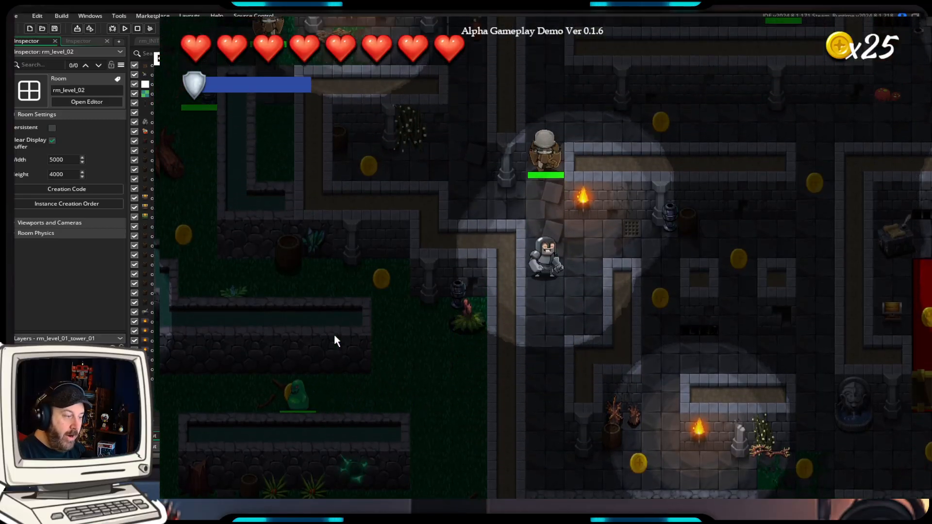
key(w)
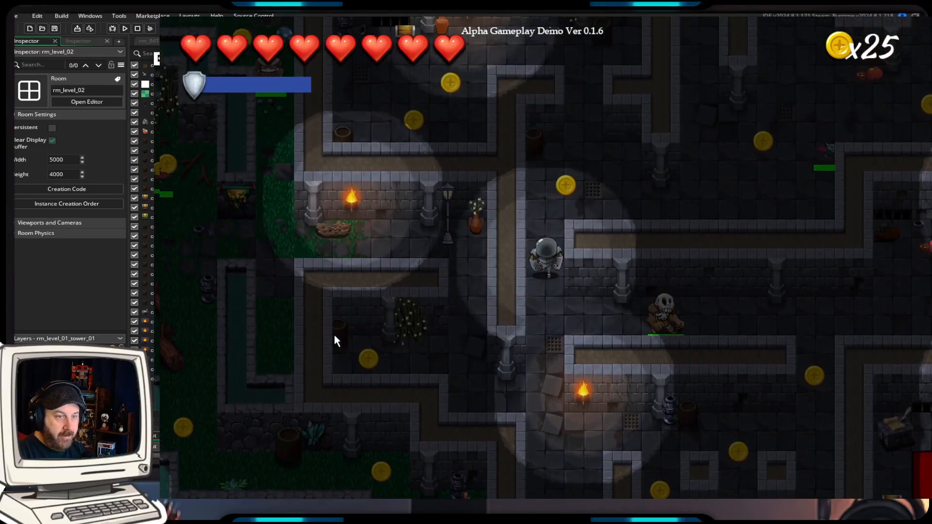
Take the knight into the torchlit chest room and collect the coin on its floor
key(a)
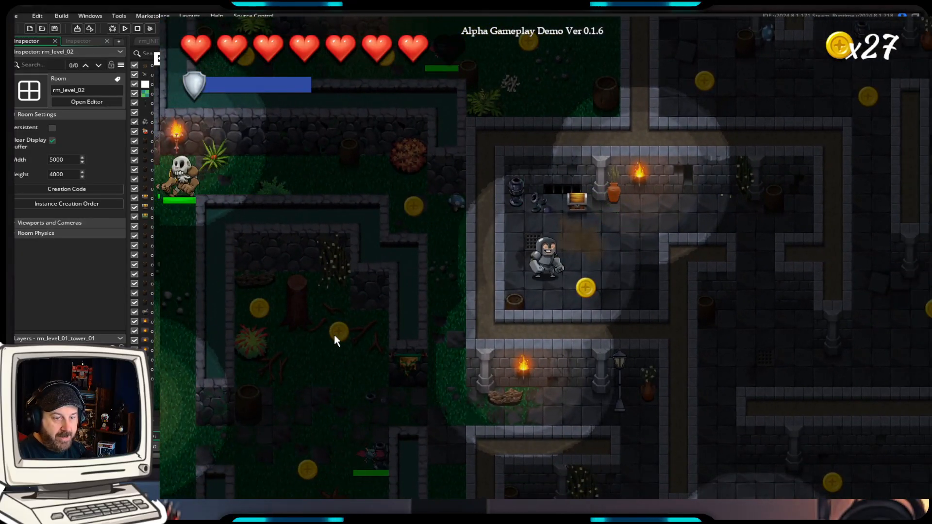
key(d)
key(s)
key(a)
key(w)
key(a)
key(w)
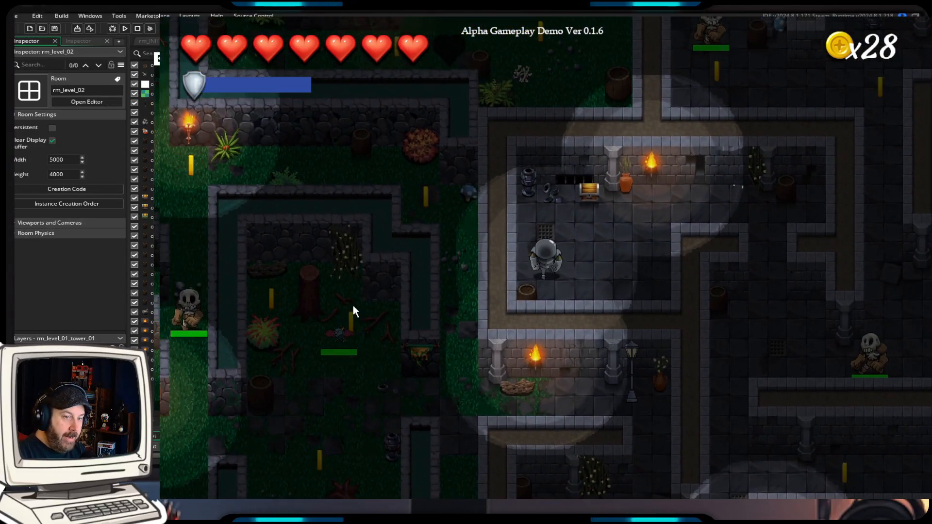
Leave the chest room through the narrow passage below it
key(d)
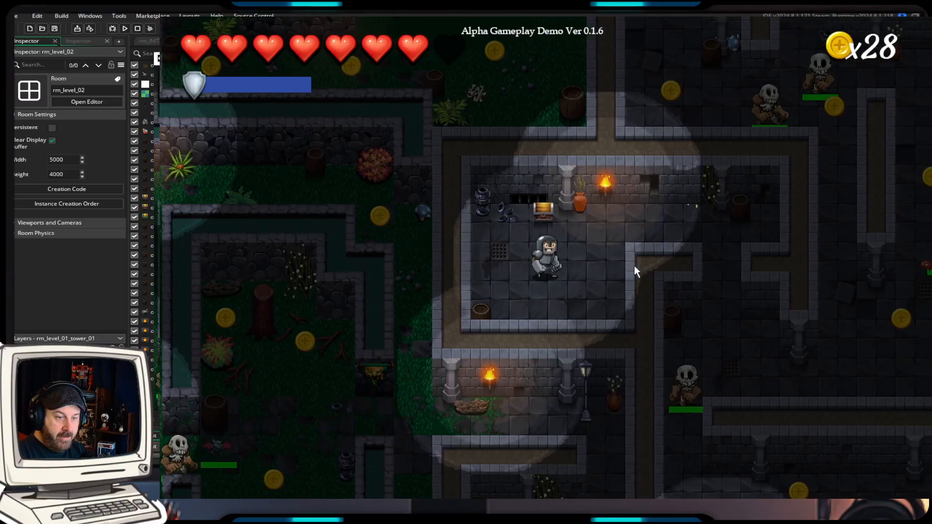
key(w)
key(d)
key(s)
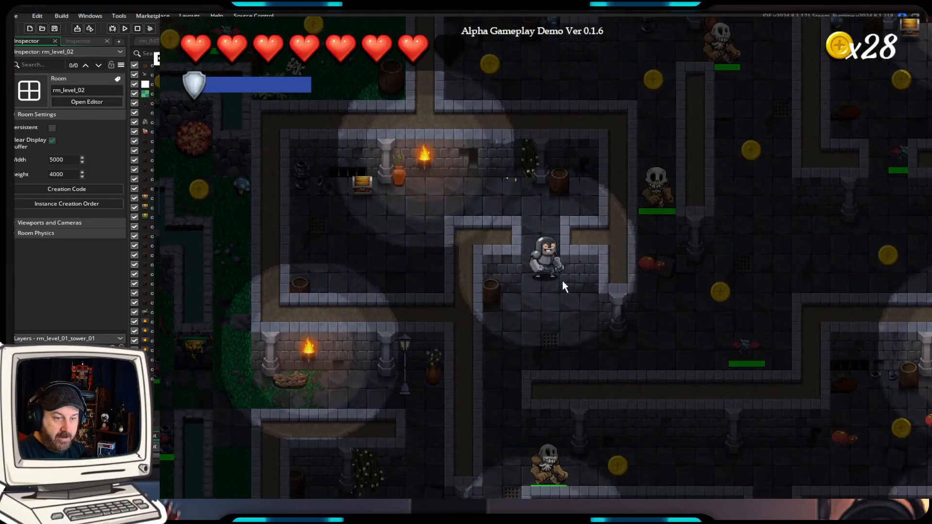
Fight the bat in the open stone hall beside the pillars and collect the coin it drops
key(d)
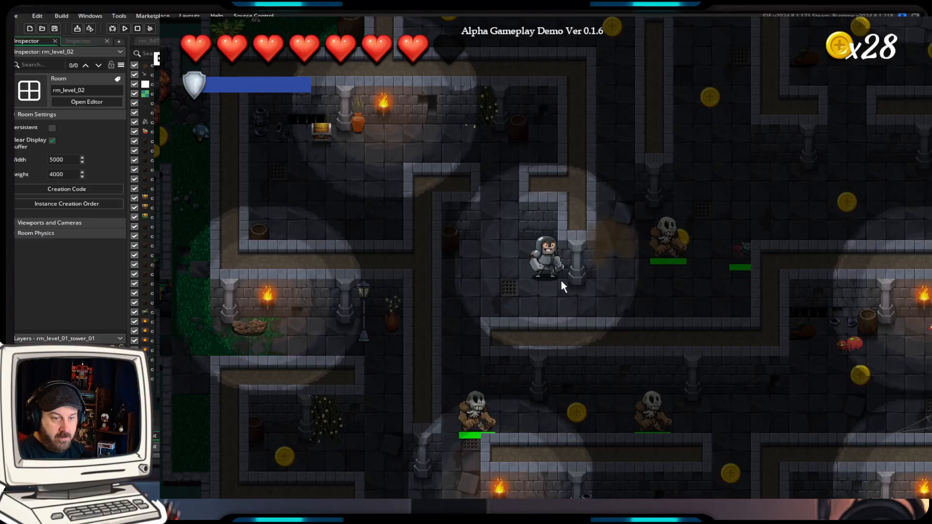
key(s)
key(d)
key(w)
key(d)
click(557, 277)
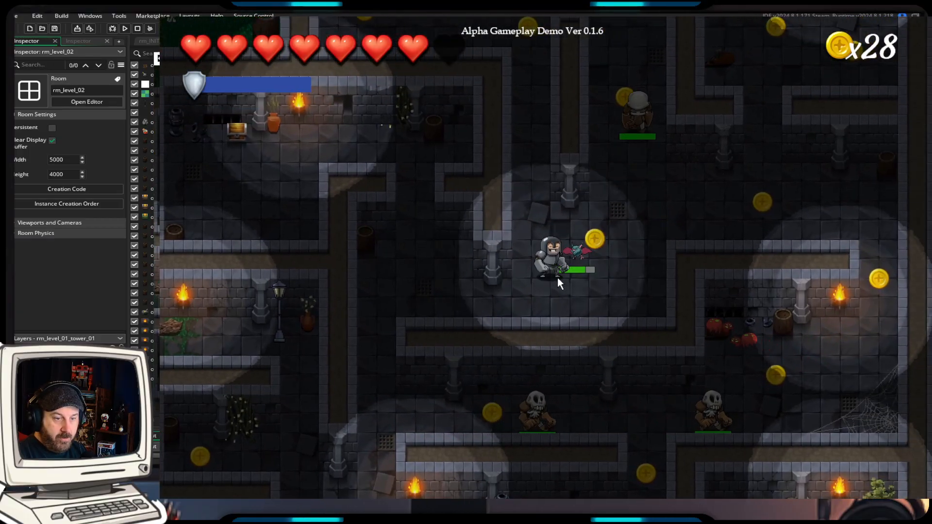
key(s)
key(a)
key(d)
key(w)
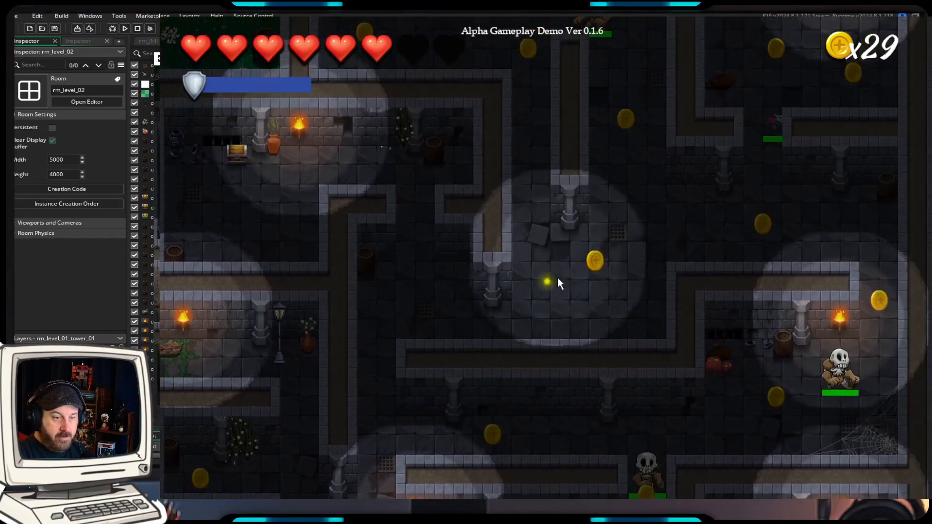
Collect the coin in the open hall and lead the knight through the pillared opening into the eastern chest room
key(d)
key(w)
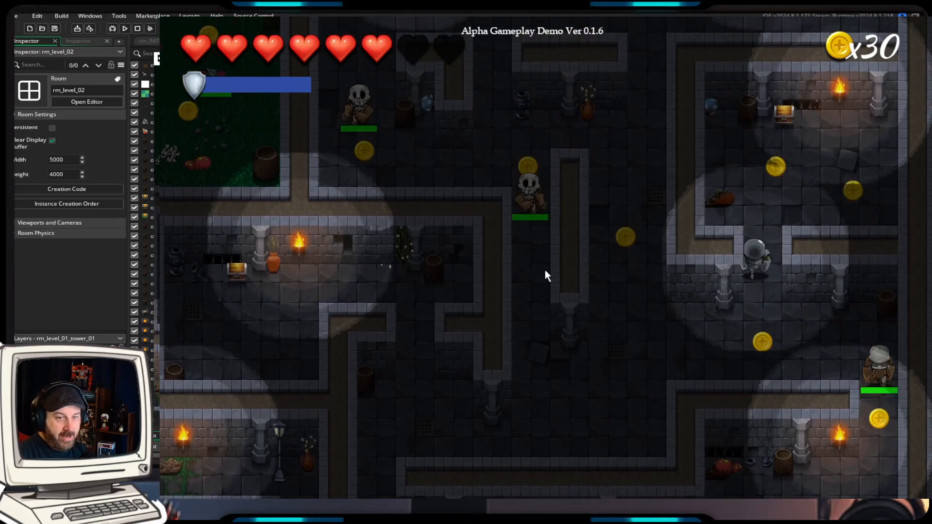
key(a)
key(d)
key(s)
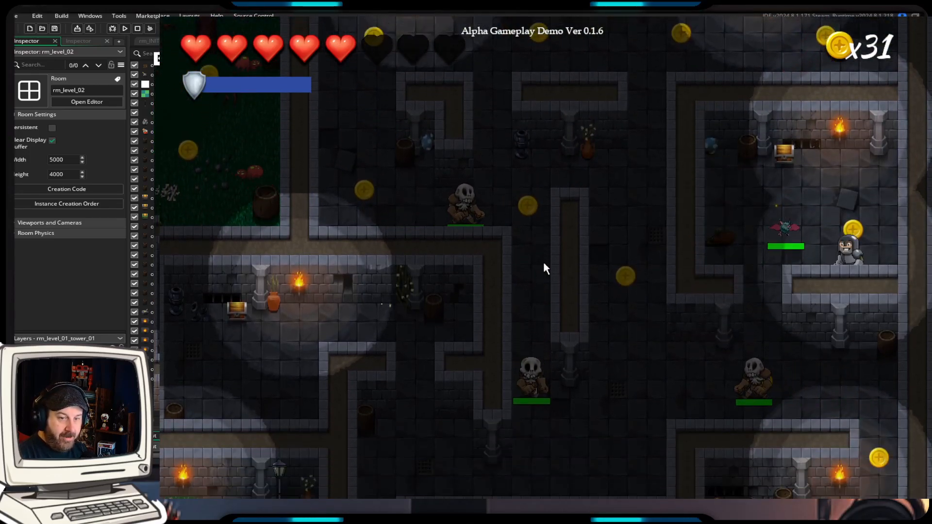
Fight the bat in the eastern chest room, collect the coins and leave through the lower opening
key(a)
click(544, 263)
key(w)
key(d)
key(a)
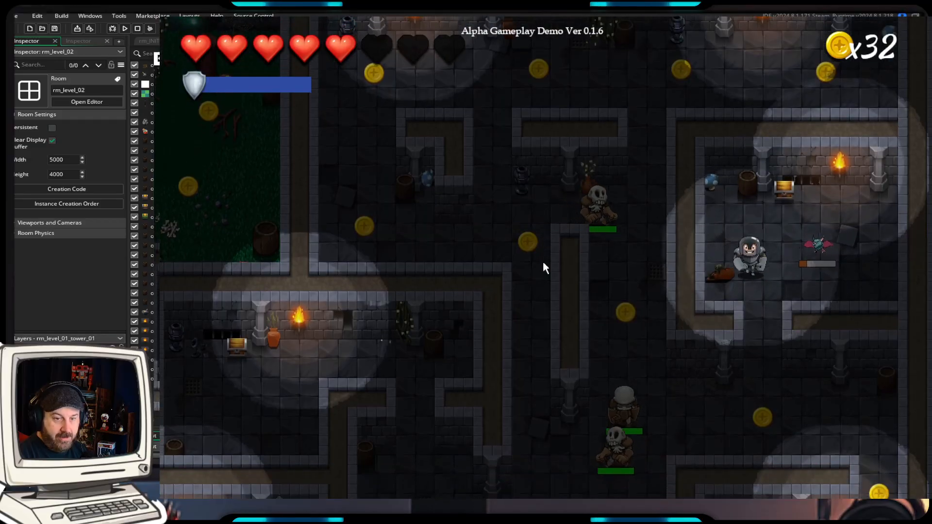
key(d)
key(s)
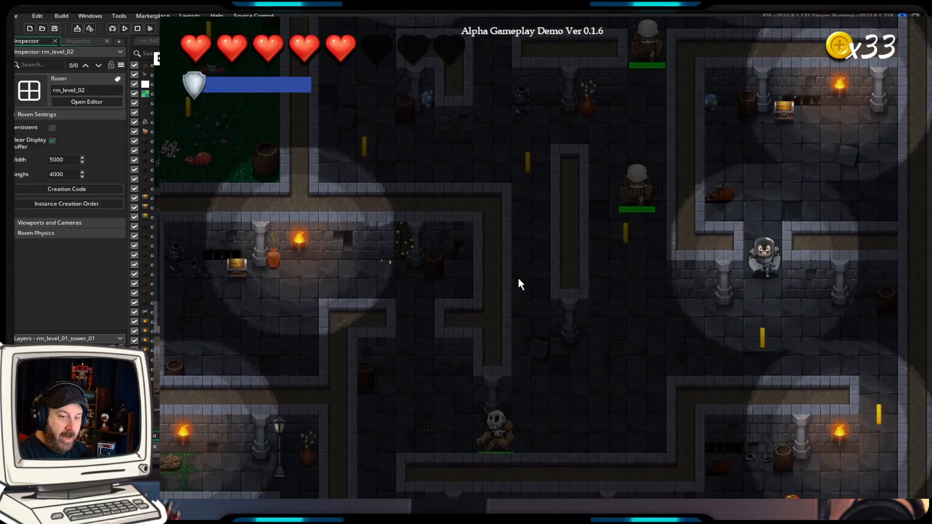
Collect the coin below the chest room and lead the knight west and down into the torchlit passage
key(a)
key(s)
key(a)
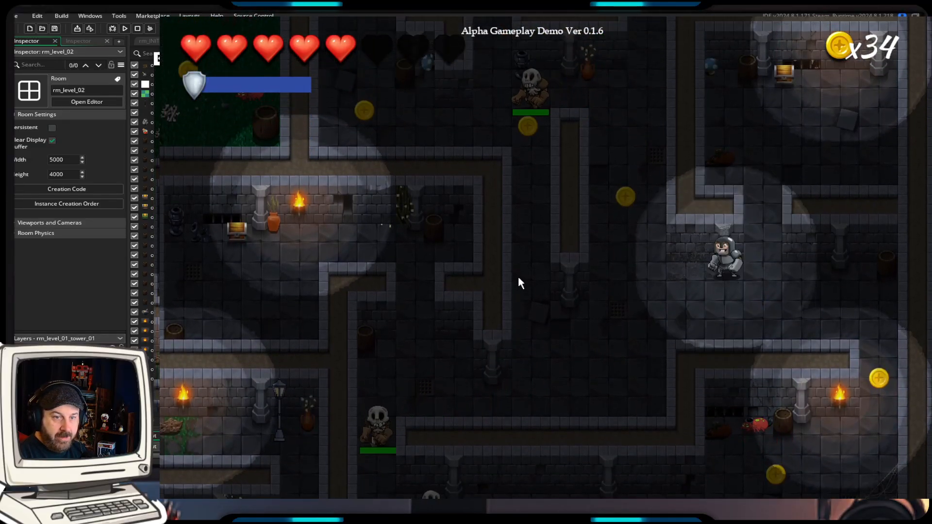
key(s)
key(a)
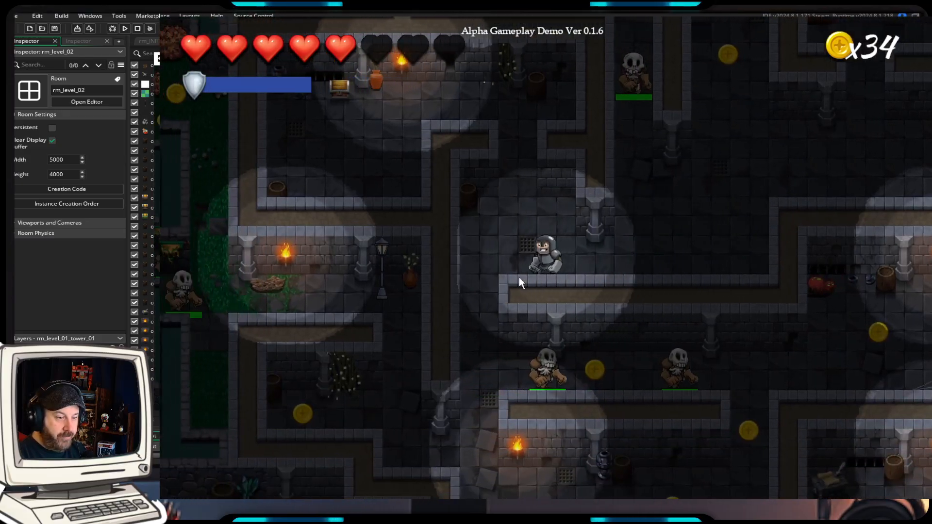
key(s)
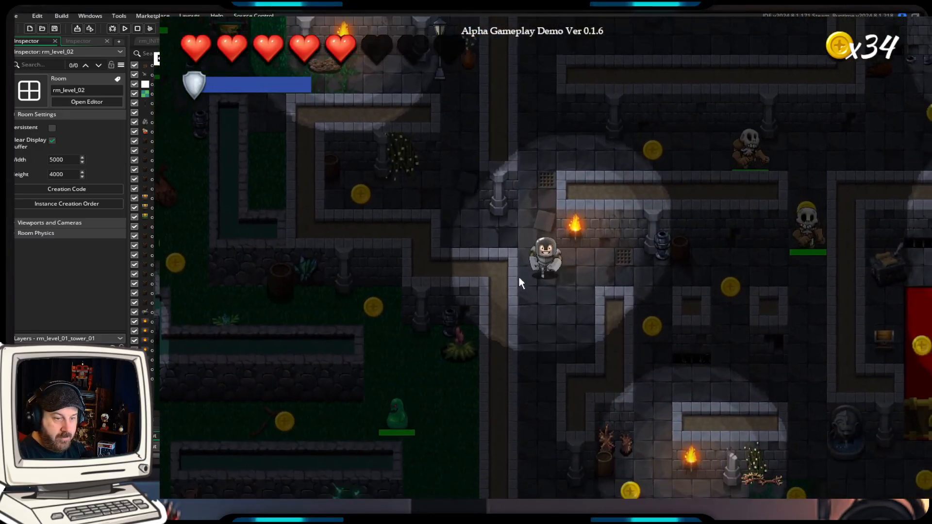
Follow the passage down past the torch, collecting coins, and strike the bat near the stone fountain
key(s)
key(d)
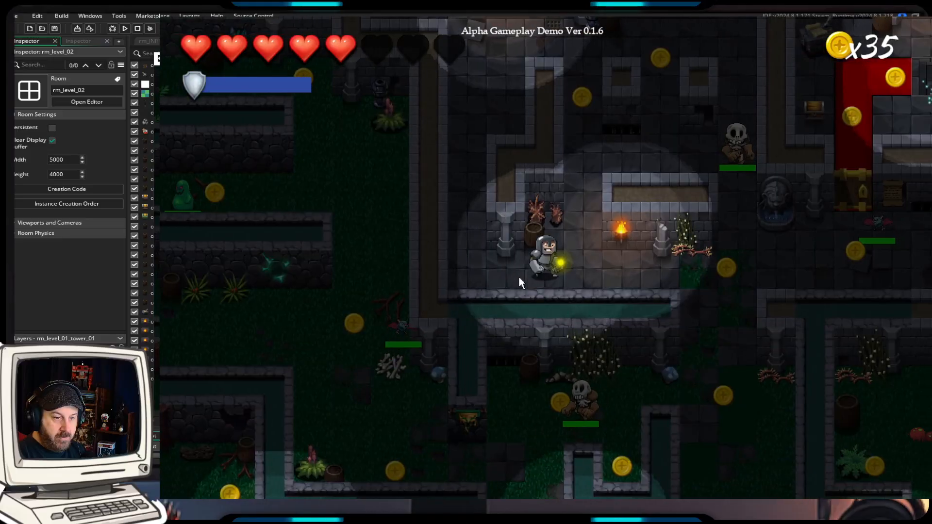
key(d)
key(space)
key(space)
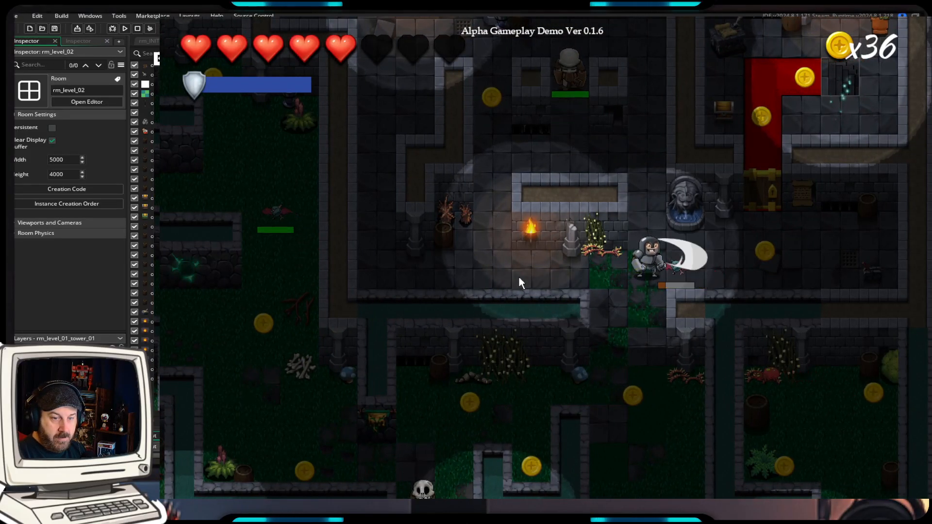
Draw the bat back to the torch, finish it off, collect its coin and return to the fountain
key(a)
key(d)
key(space)
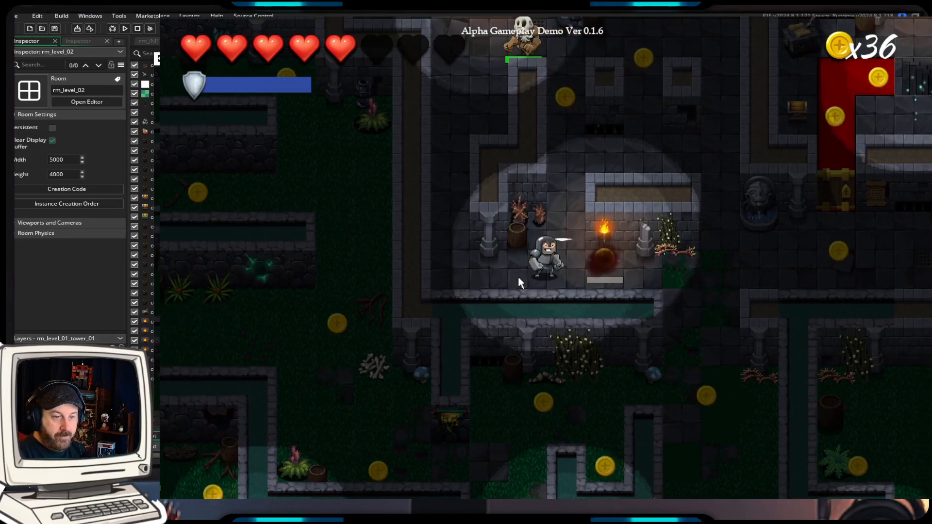
key(d)
key(d)
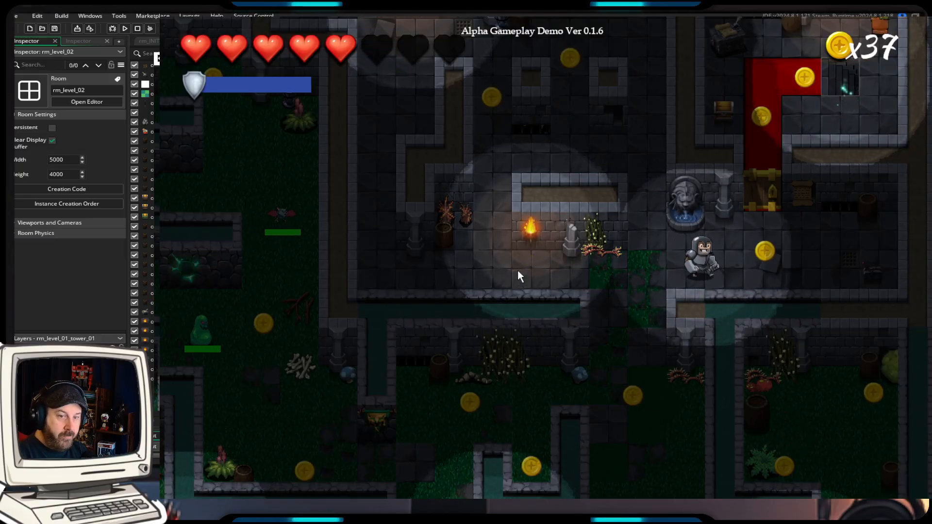
Enter the gold-gated room, collect the coins along the red carpet and take the exit to the next level
key(a)
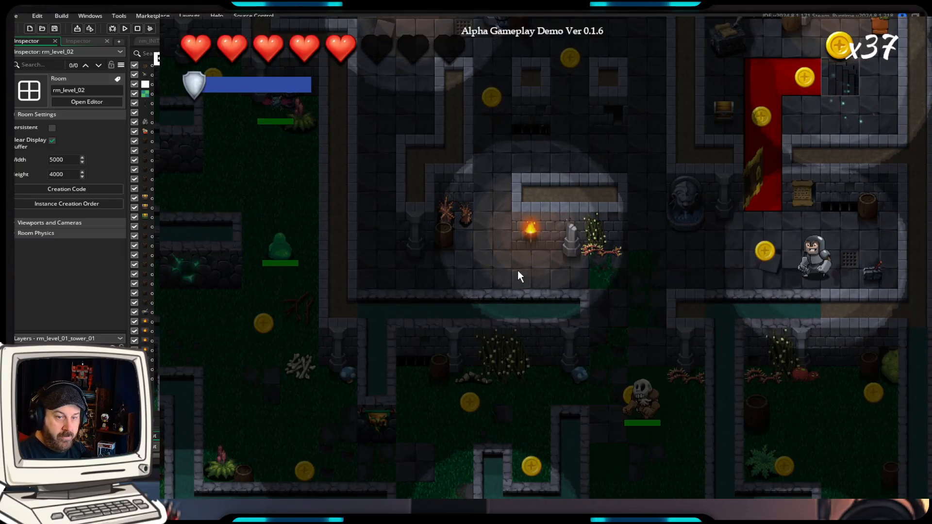
key(w)
key(w)
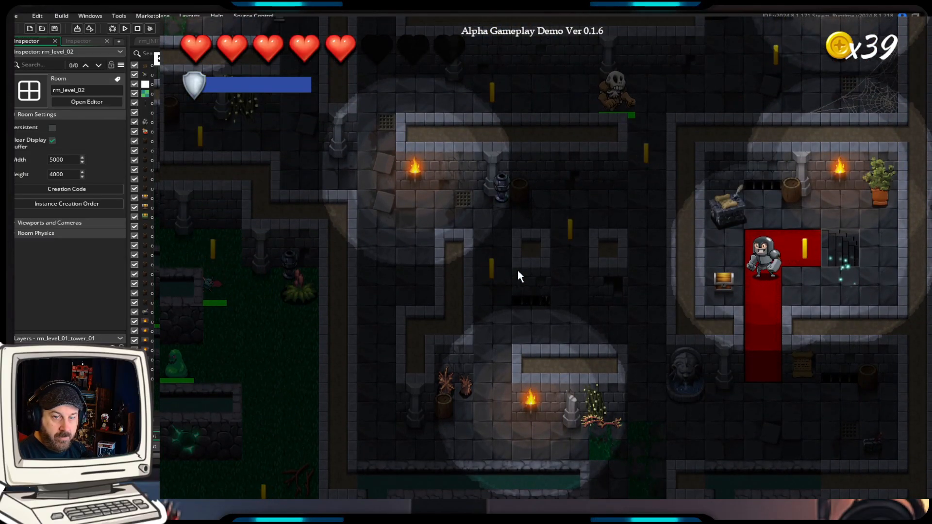
key(d)
key(d)
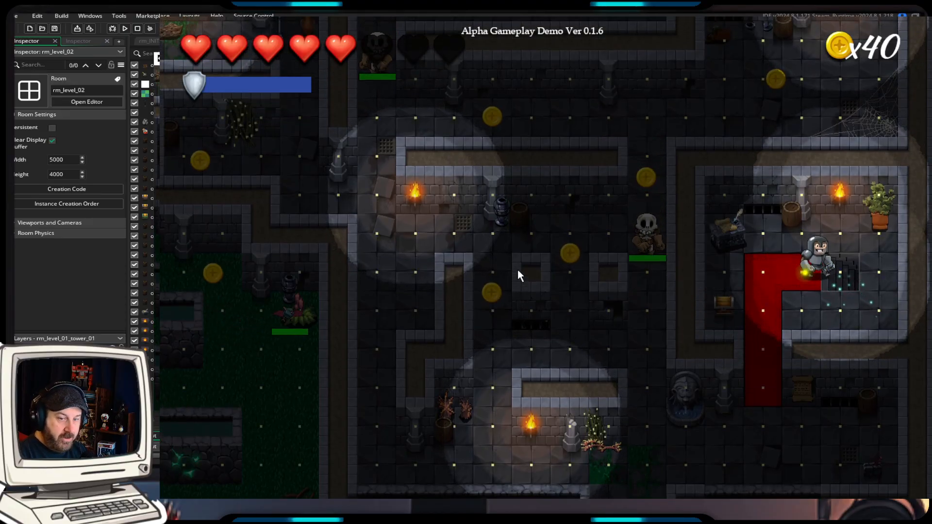
key(s)
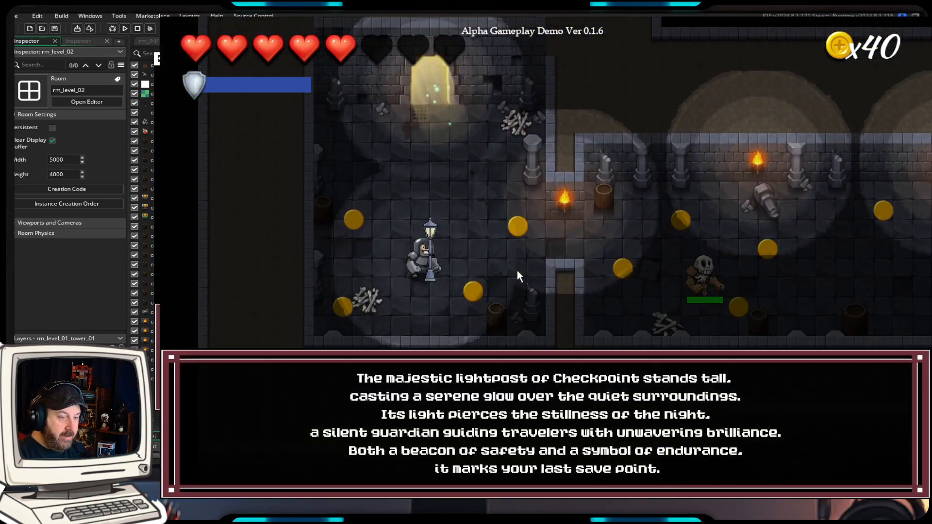
Lead the knight from the checkpoint lamppost east through the torchlit doorway and skeleton room, collecting coins
key(w)
key(d)
key(d)
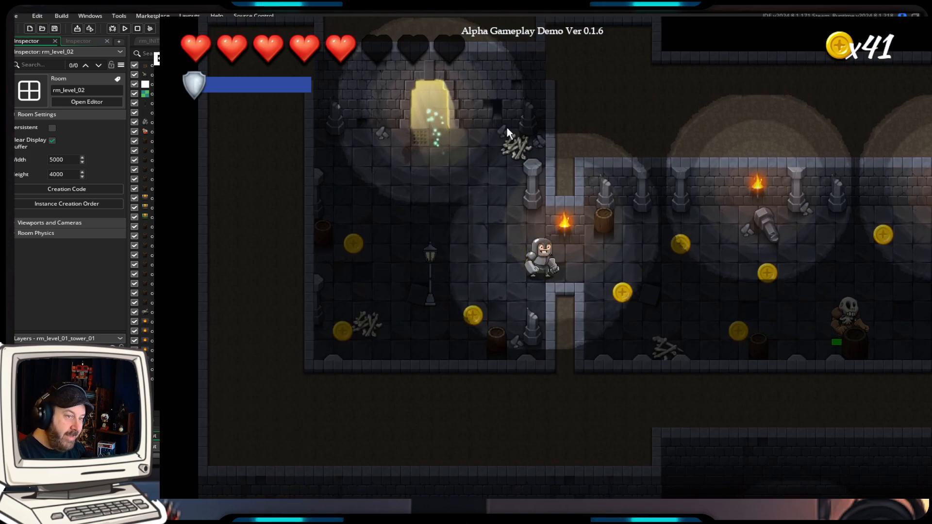
key(d)
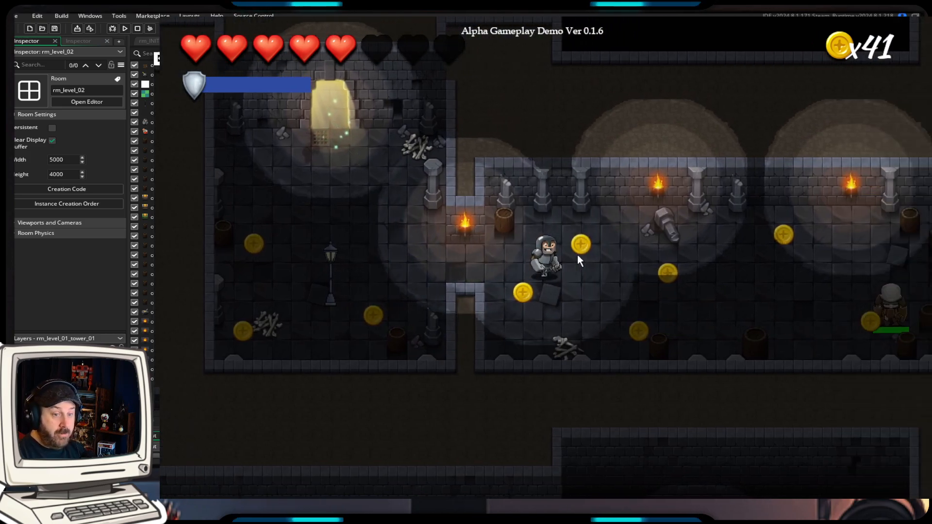
key(d)
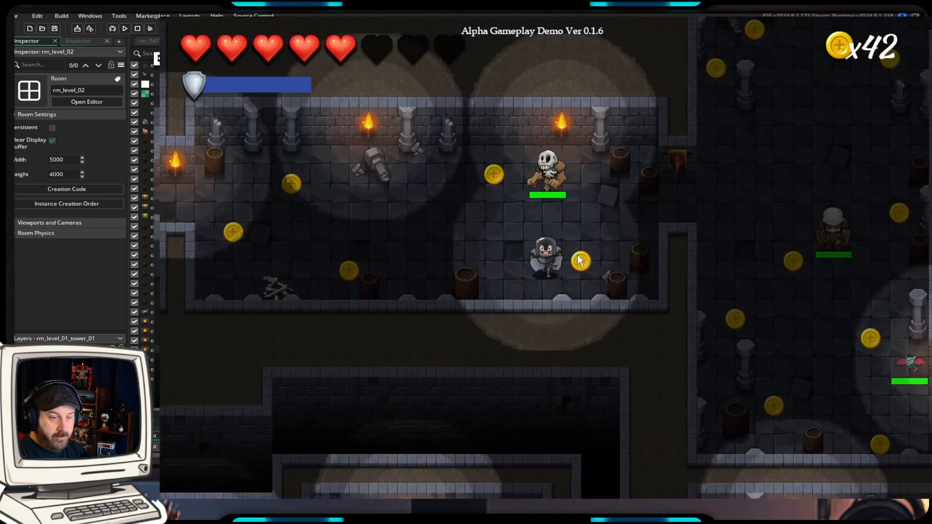
Cross the pillared hall collecting coins, and pick up the yellow potion beside the torch in the room below
key(s)
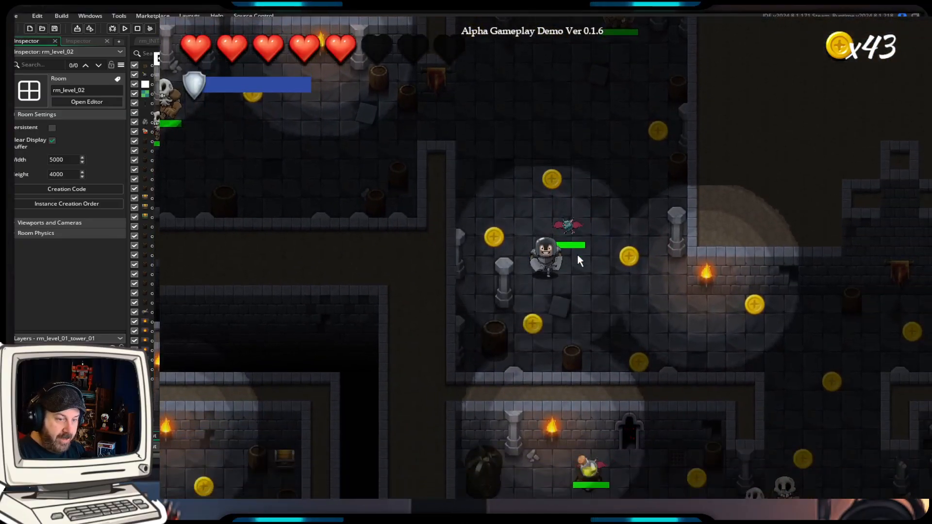
key(d)
key(s)
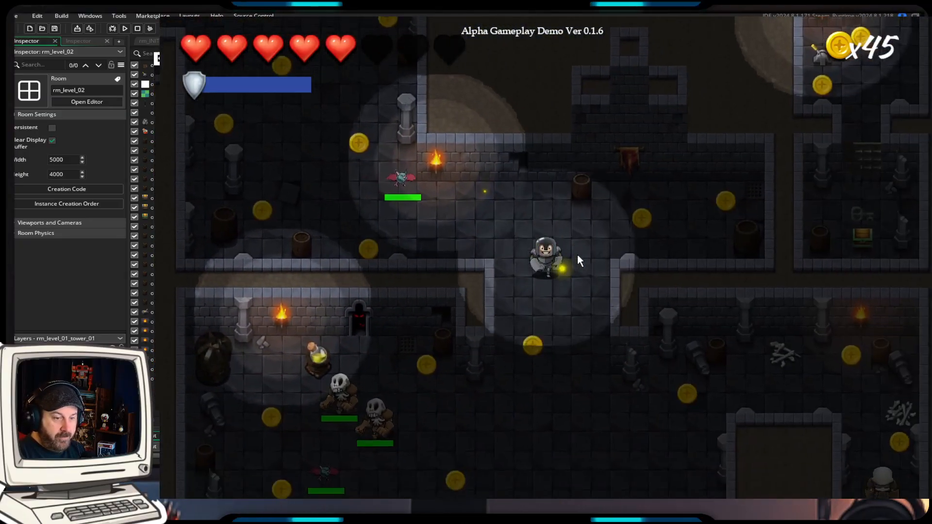
key(a)
key(a)
key(w)
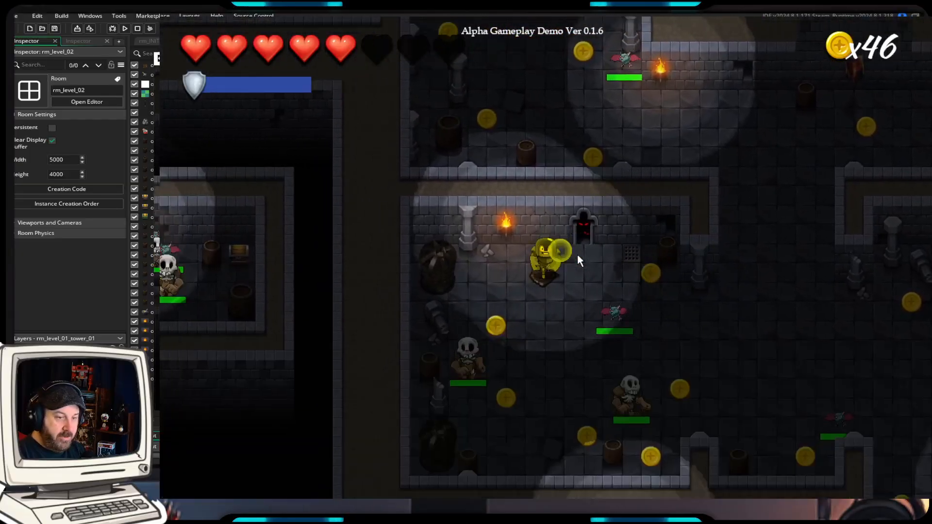
Lead the knight south-east out of the potion room and down through the dark halls, collecting coins
key(s)
key(d)
key(d)
key(s)
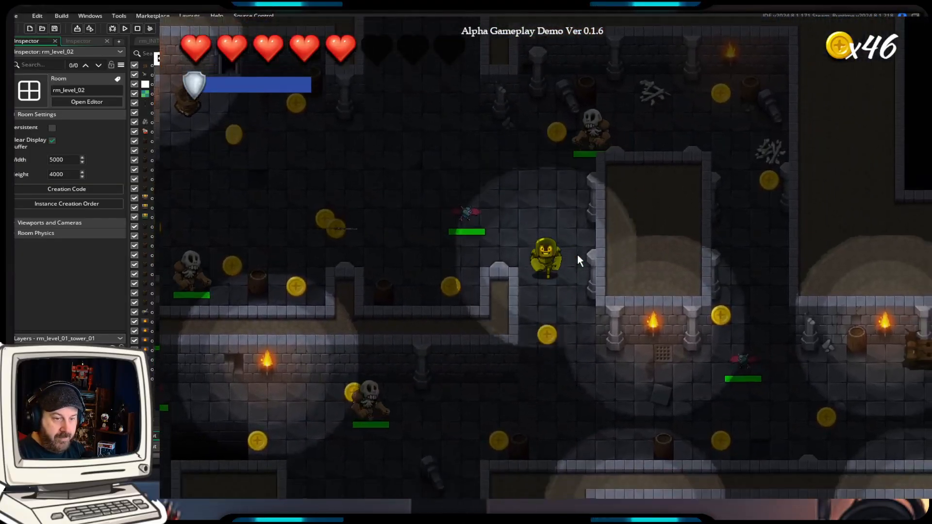
key(a)
key(s)
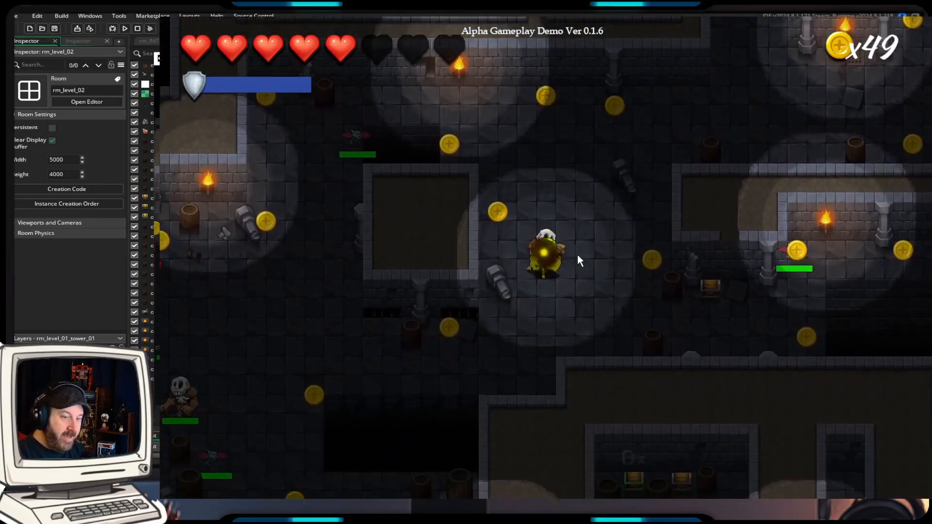
Head south-west across the dark hall, collect coins and follow the torchlit corridor east to the wooden door
key(a)
key(a)
key(s)
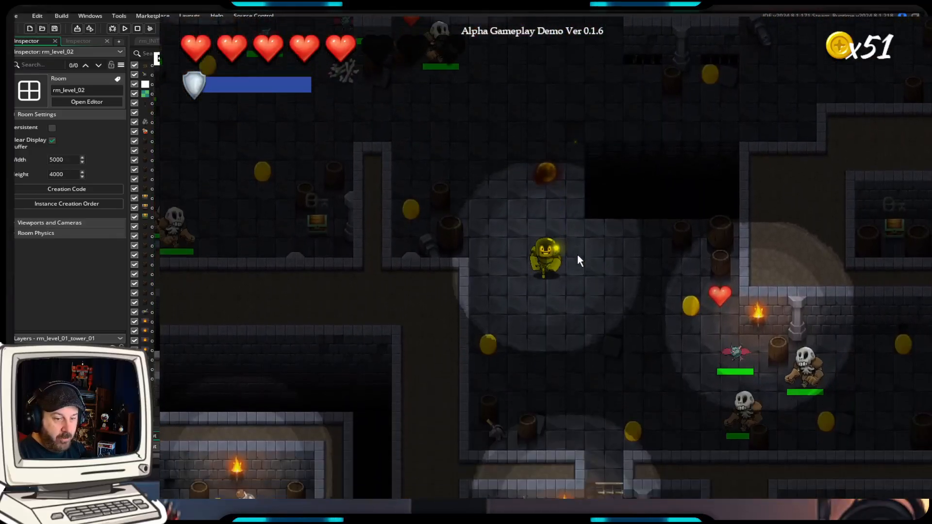
key(d)
Defeat the skeleton beside the wooden door and collect the coin it drops
key(d)
key(w)
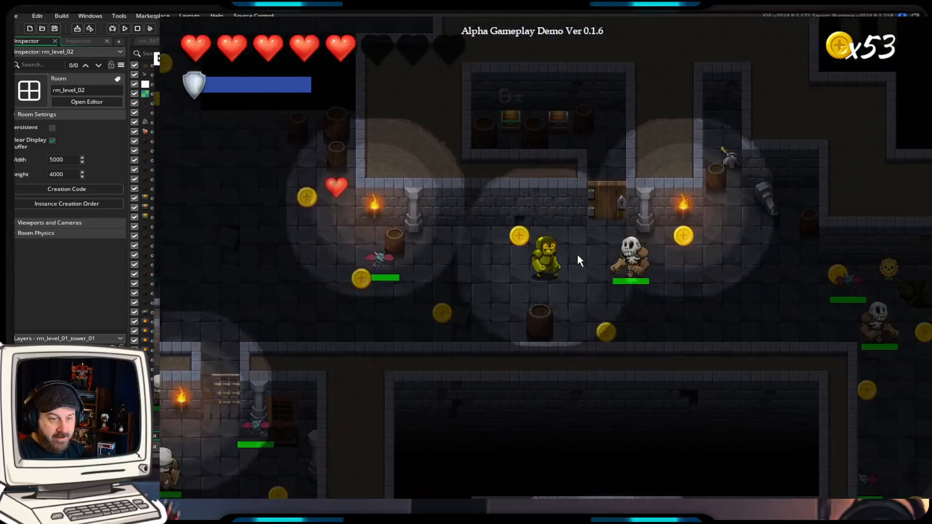
key(a)
key(d)
click(578, 255)
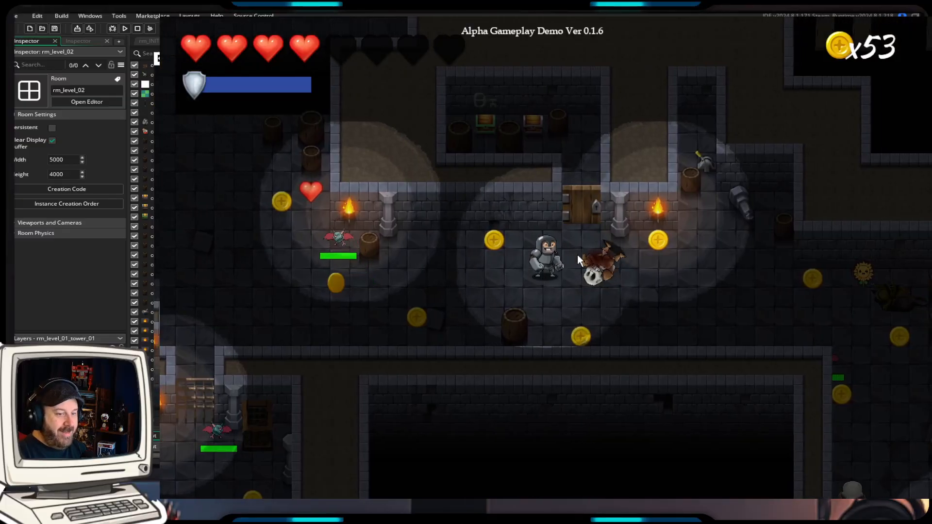
key(d)
key(w)
Lead the knight east to the alcove with the sunflower, shielding against the bat there
key(d)
key(s)
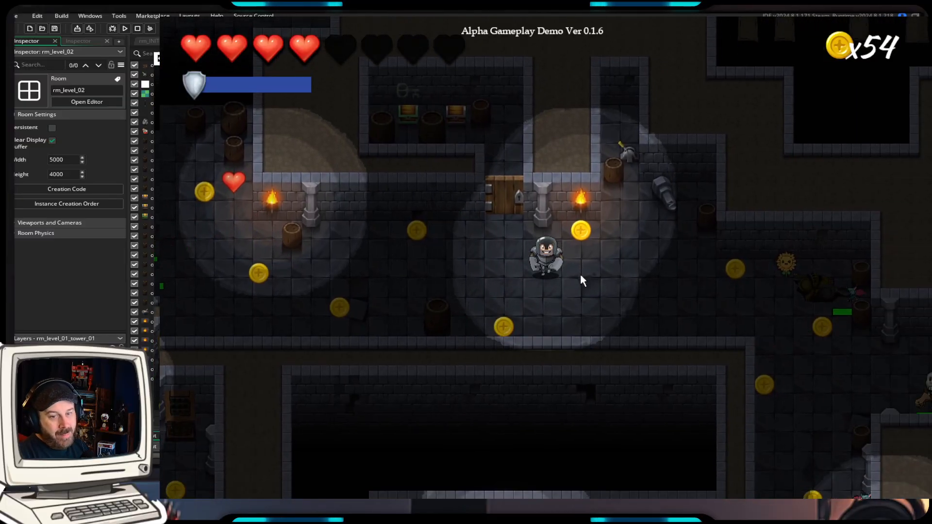
key(d)
key(d)
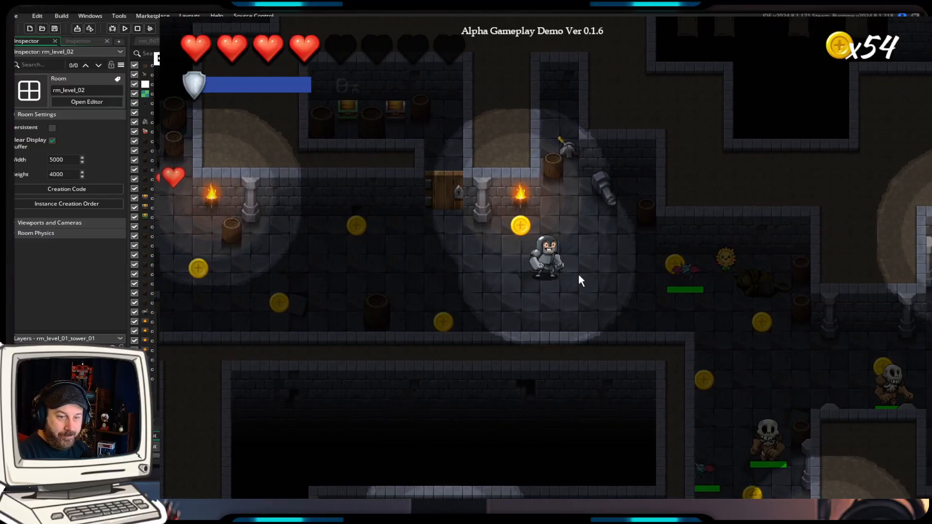
key(d)
Continue east collecting coins and enter the alcove above the pool where the skeleton waits
key(d)
key(s)
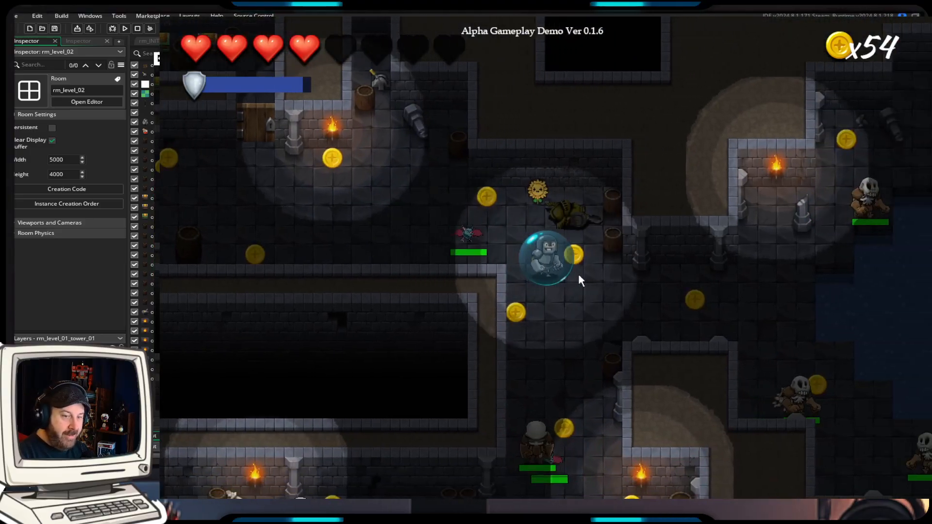
key(s)
key(w)
key(d)
key(w)
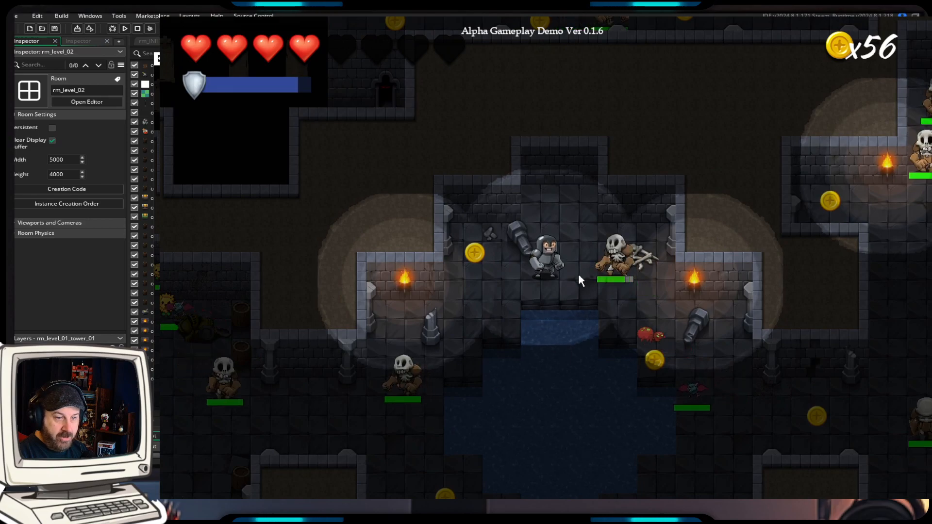
Fight the skeleton in the alcove above the pool and move to the torchlit ledge with the shield raised
key(a)
key(space)
key(d)
key(s)
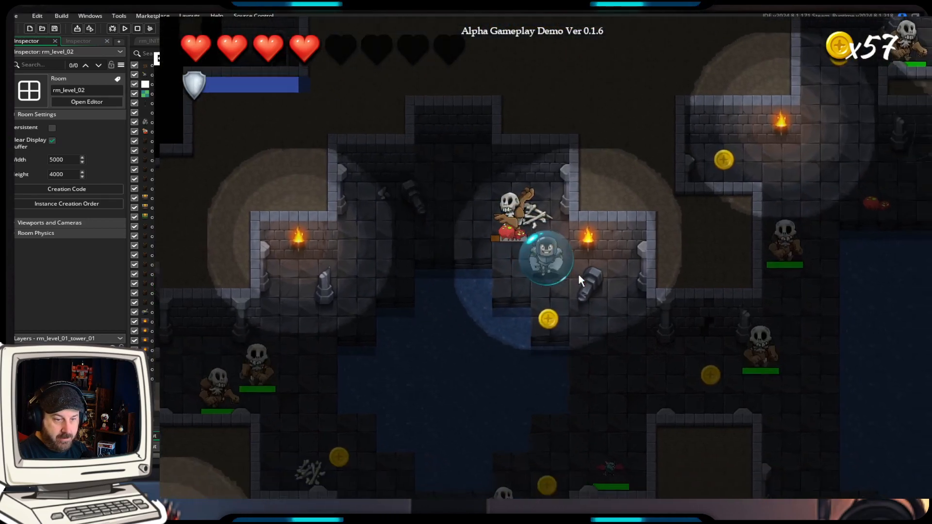
Lead the knight east beside the second pool and up past the skeleton into the torchlit corridor, collecting coins
key(d)
key(w)
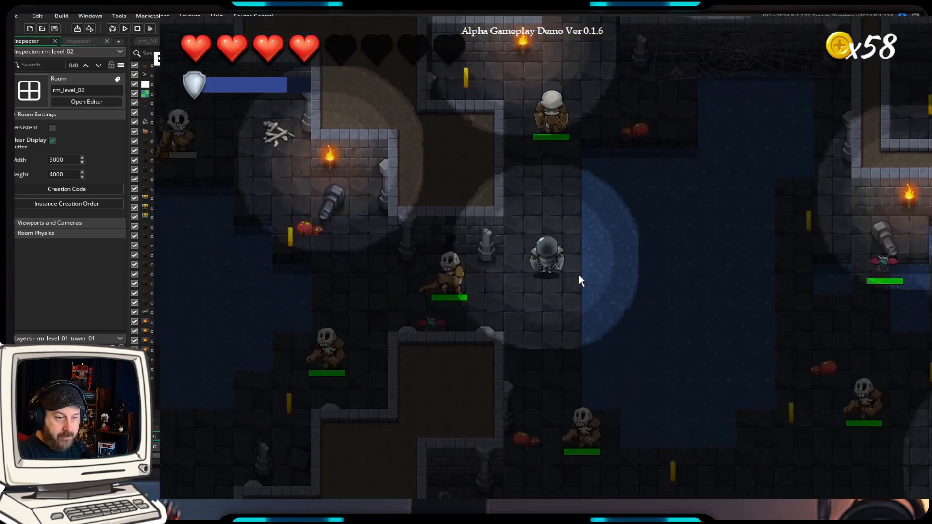
key(space)
key(w)
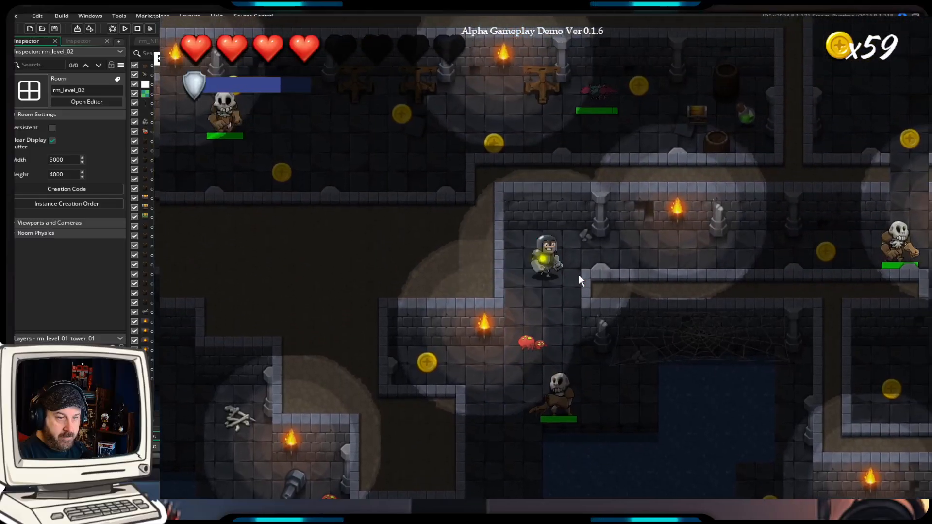
Fight off the enemy in the torchlit corridor and collect the coin farther east along it
key(d)
key(d)
key(w)
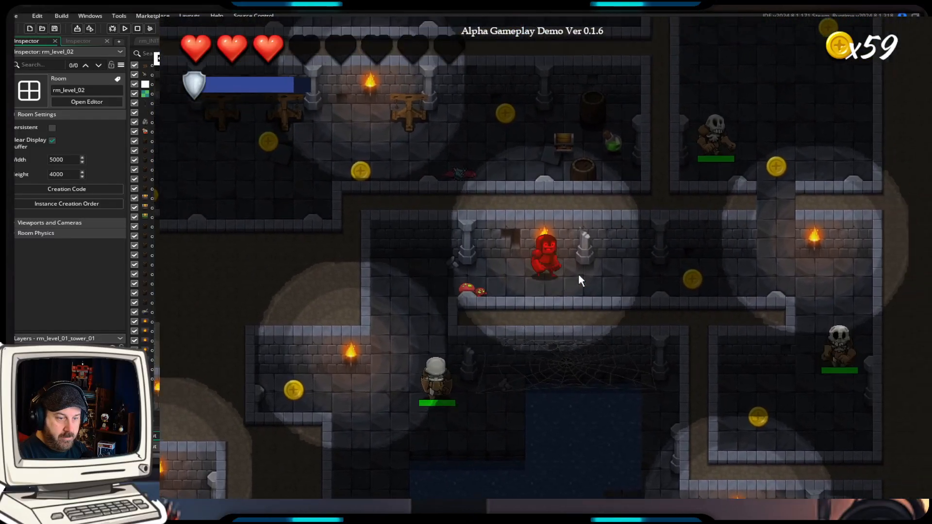
key(s)
key(a)
Lead the knight up the passage into the room above the corridor, collecting the coin, and sidestep the skeletons and bat there
key(d)
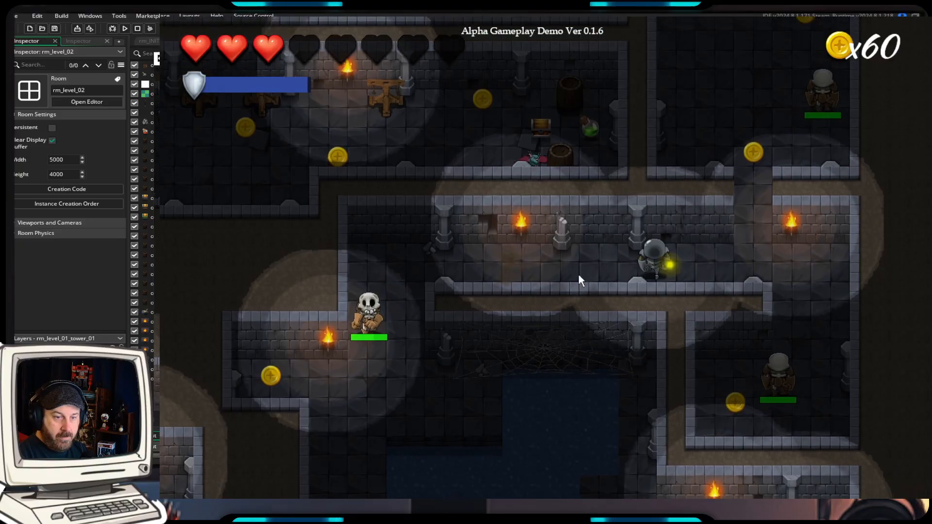
key(w)
key(w)
key(d)
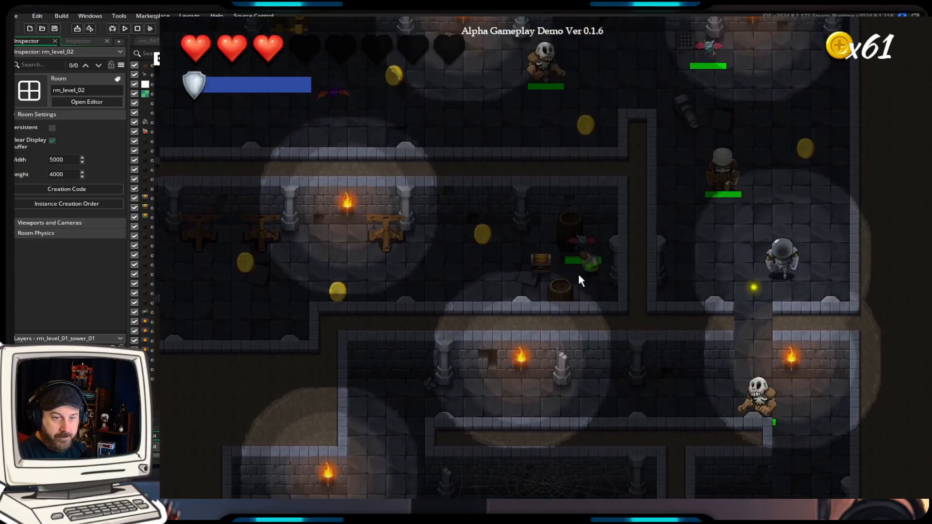
key(a)
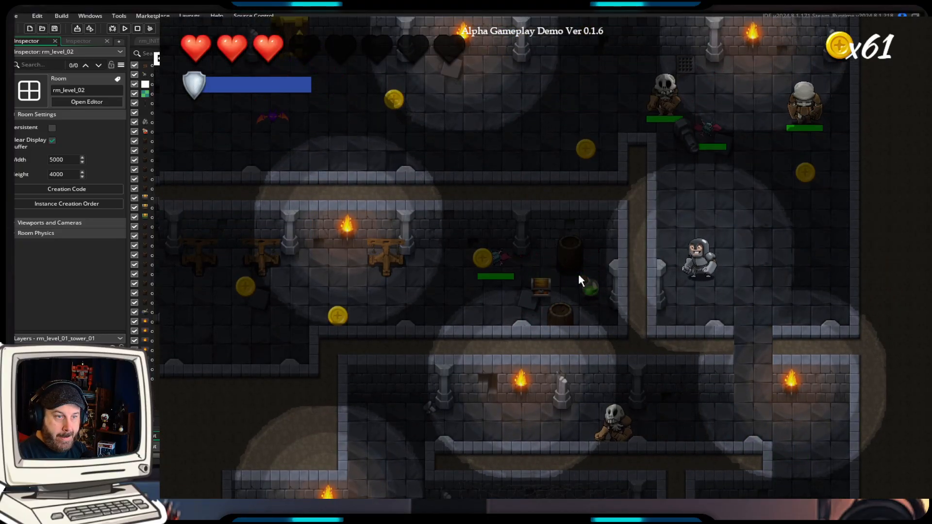
key(d)
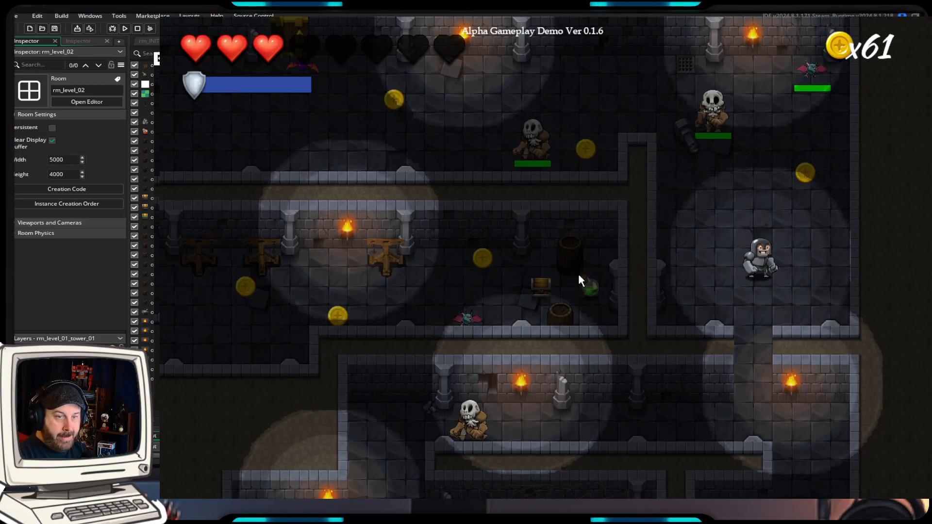
key(a)
key(d)
Collect the coin by the room's east wall and move northwest into the wide torchlit hall
key(w)
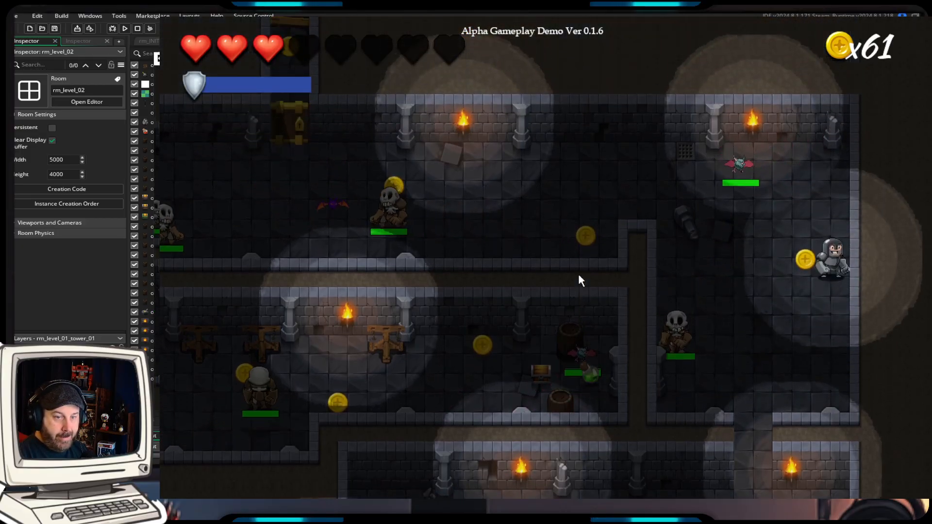
key(a)
key(s)
key(w)
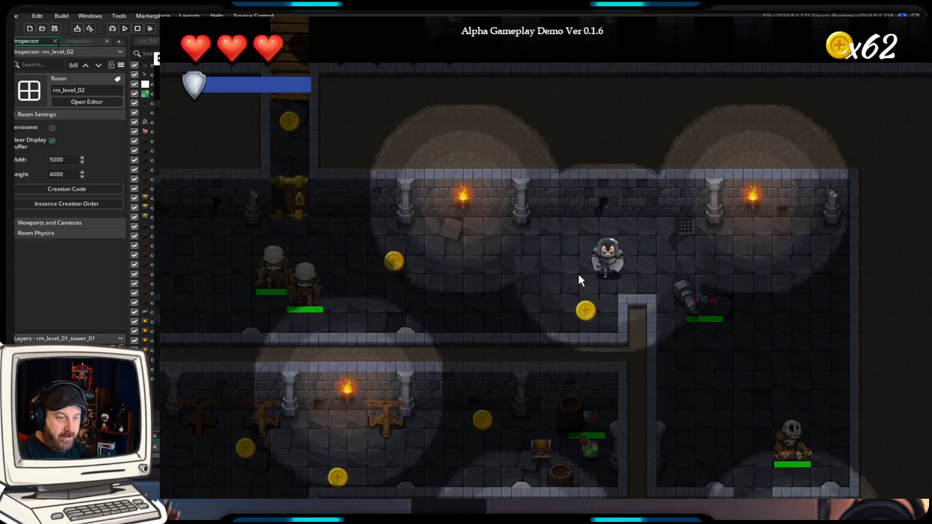
Collect the coin by the wall corner and run west through the hall past the skeletons, raising the shield against the green shots
key(a)
key(s)
key(space)
key(a)
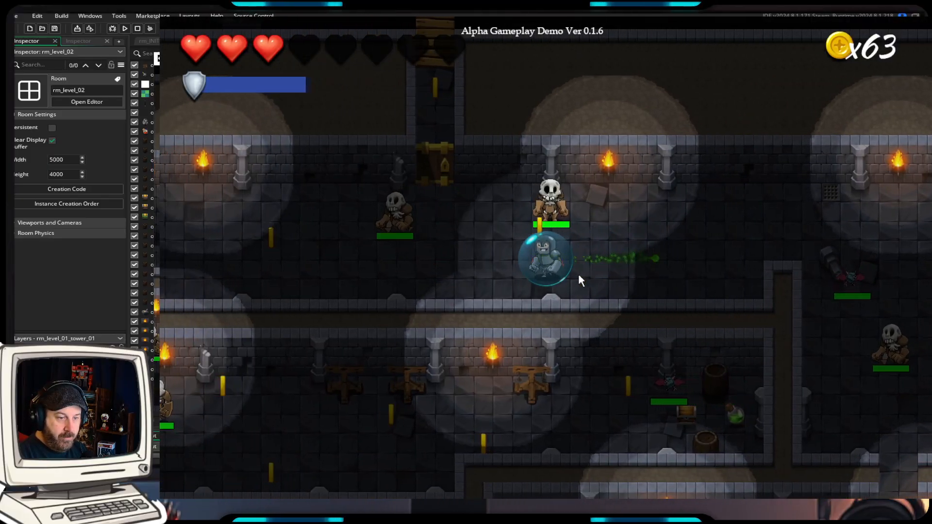
key(a)
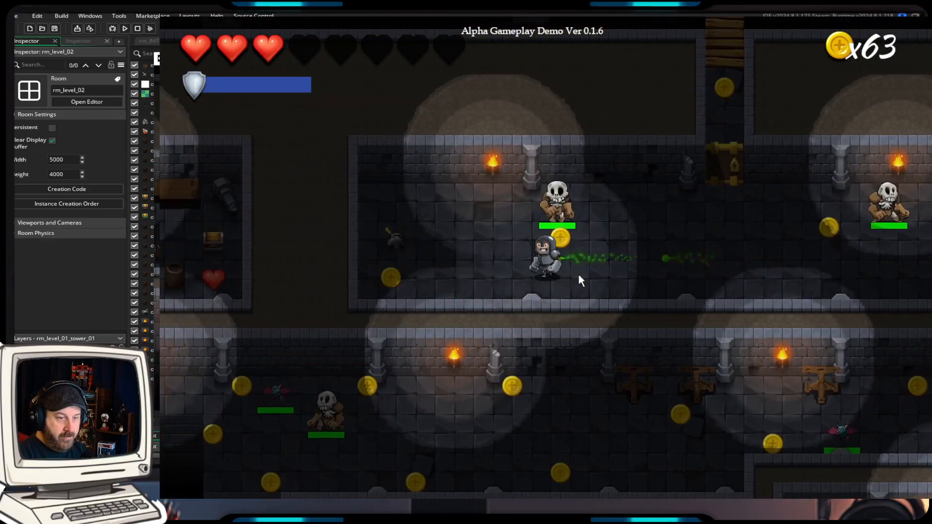
Continue to the hall's west end past the skeleton and shield the knight from the incoming green shots
key(a)
key(space)
key(d)
key(w)
key(a)
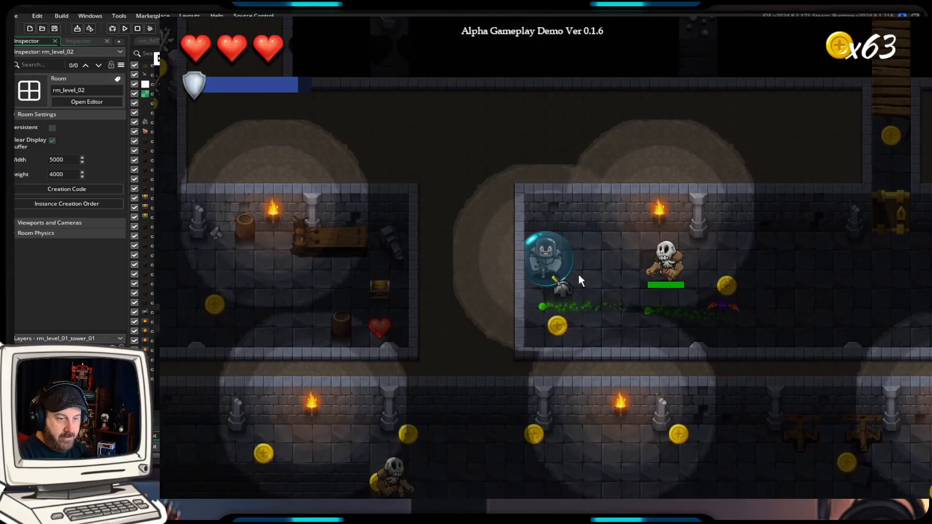
Collect the two coins near the hall's west end while moving around the skeleton and purple bat
key(s)
key(d)
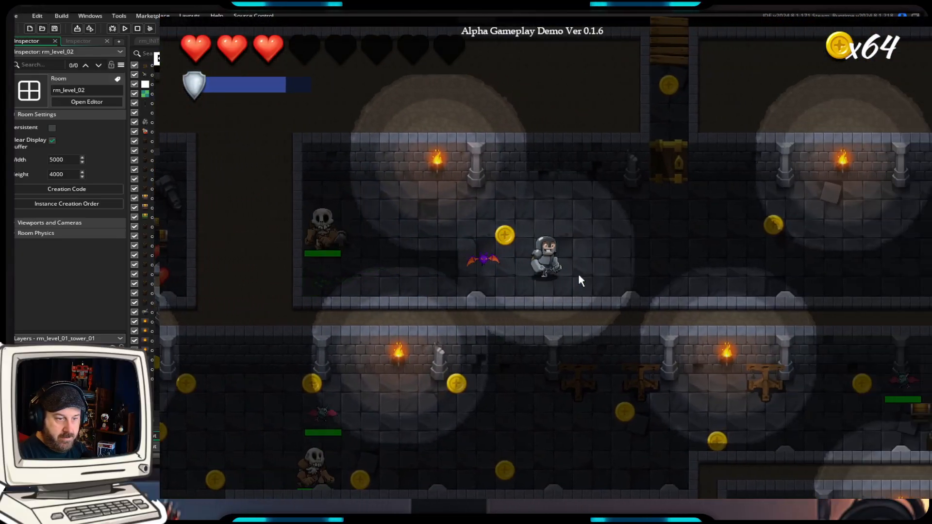
key(a)
key(w)
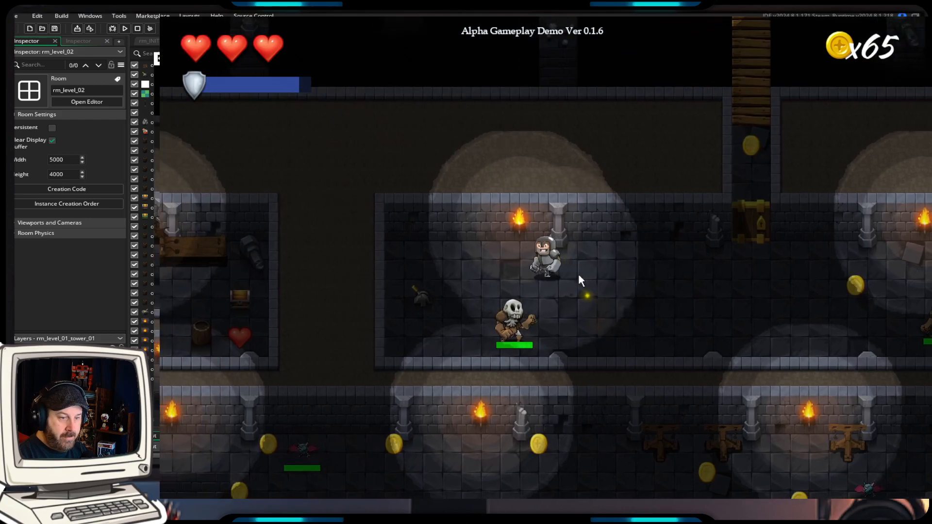
Circle around the skeleton at the west end of the hall to get clear on its east side
key(a)
key(s)
key(s)
key(d)
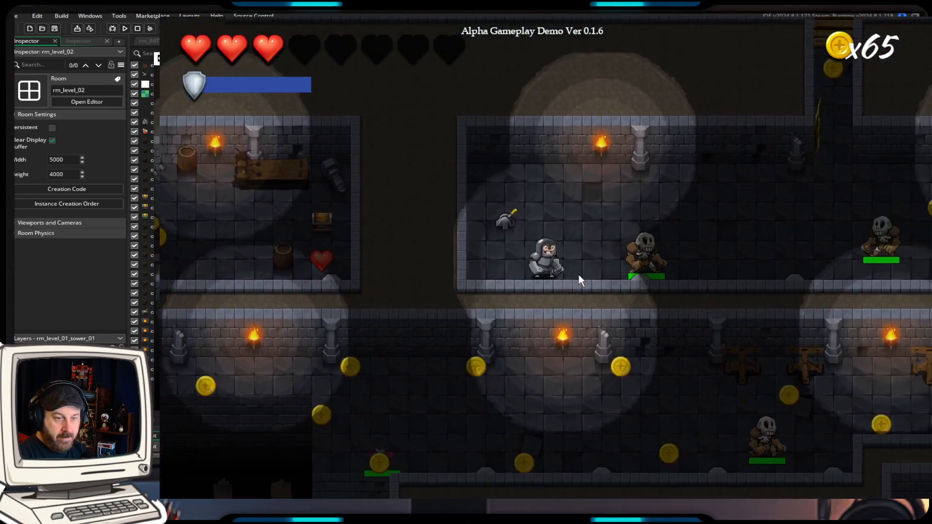
key(w)
key(d)
key(a)
Run east past the skeletons, through the open gate and up the plank walkway to the checkpoint lightpost, collecting coins
key(s)
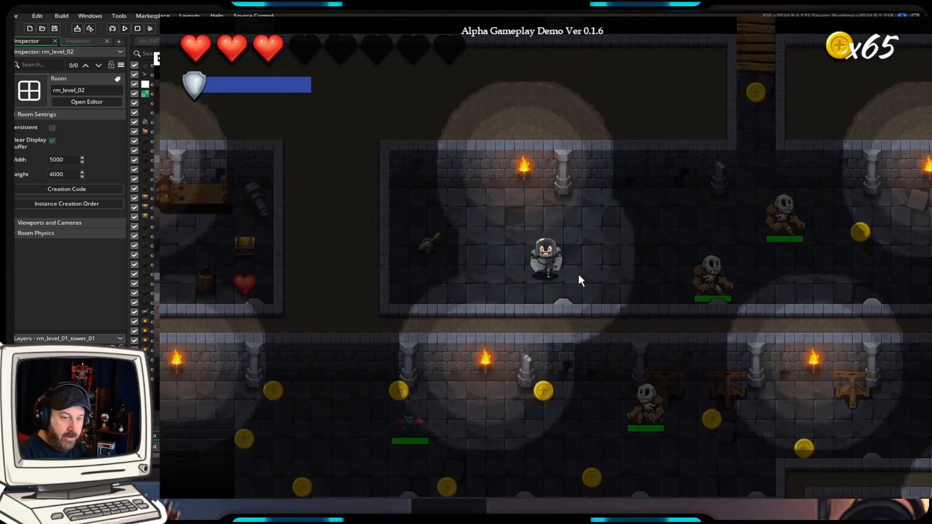
key(d)
key(w)
key(s)
key(d)
key(w)
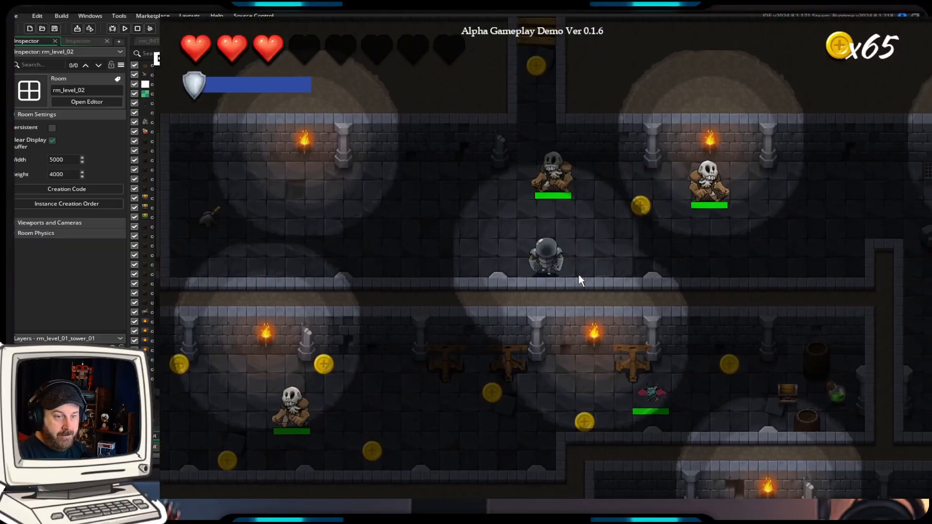
key(w)
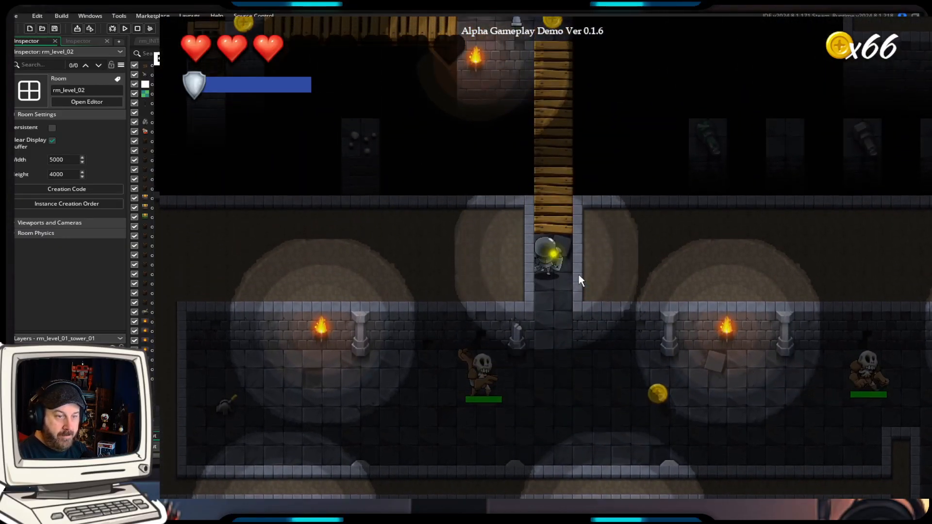
key(w)
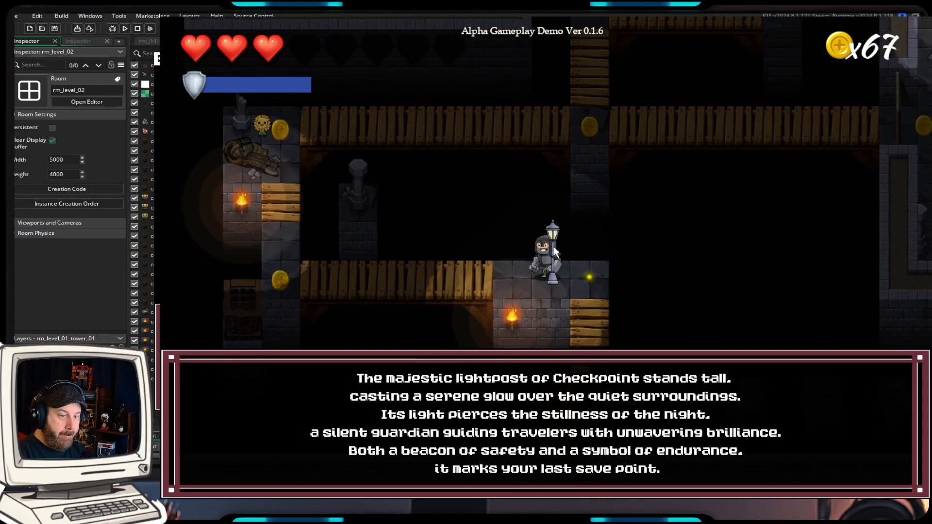
Follow the plank bridges west, up past the sunflower and back east to the tower room's entrance, collecting coins
key(a)
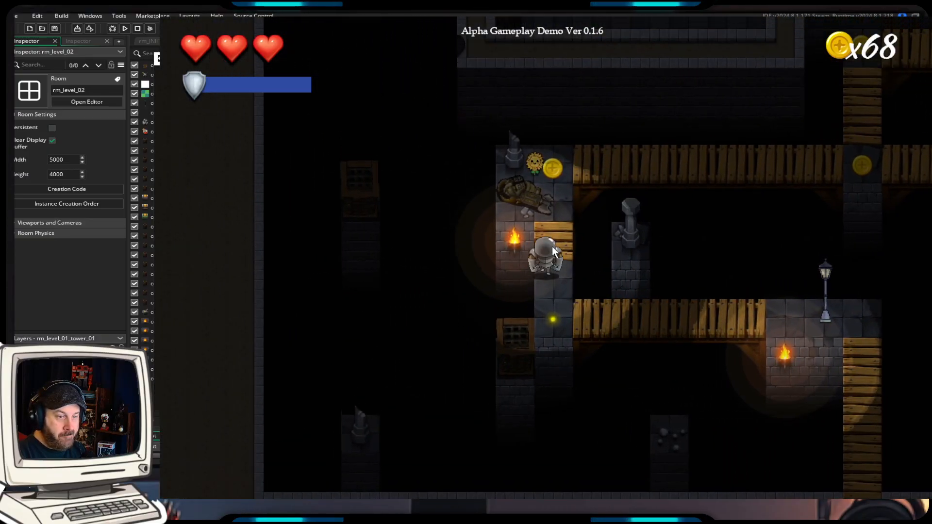
key(w)
key(d)
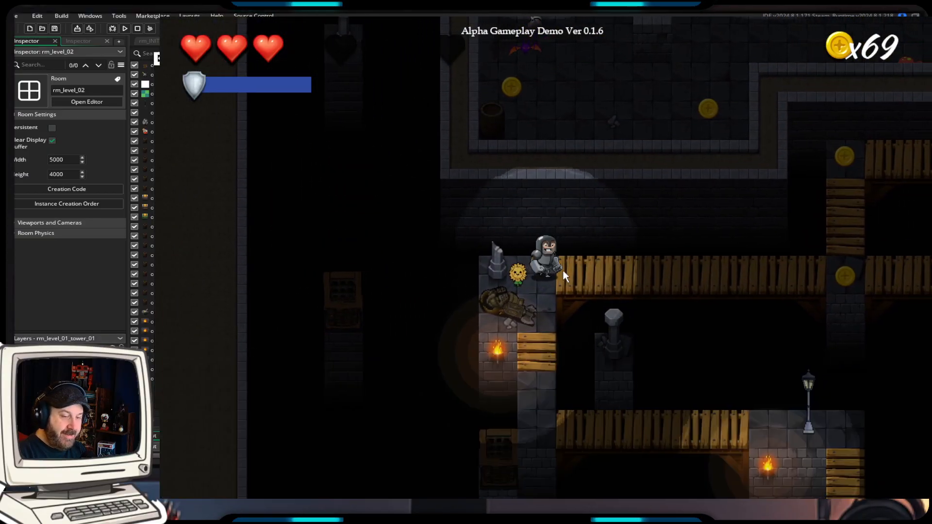
key(d)
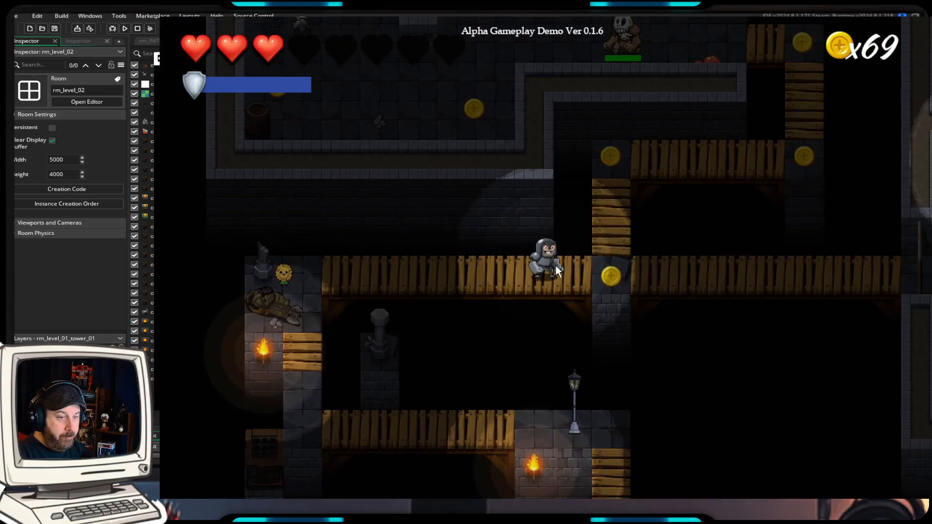
key(w)
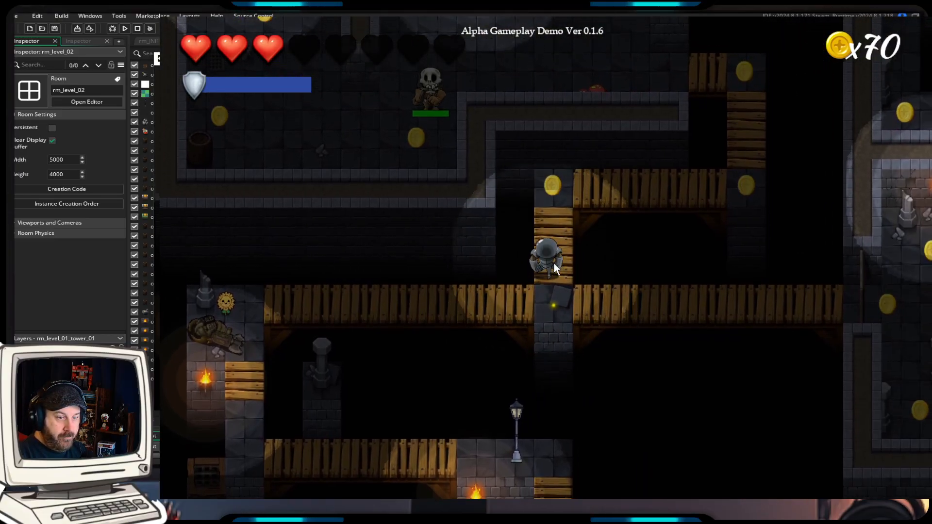
key(w)
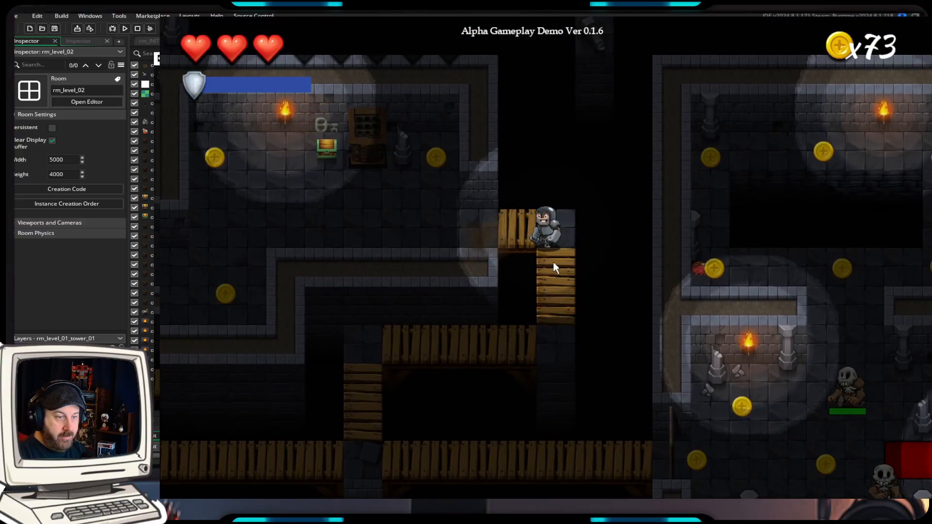
Enter the torchlit room with the green chest and step back out to the bridge as the skeleton approaches
key(w)
key(a)
key(s)
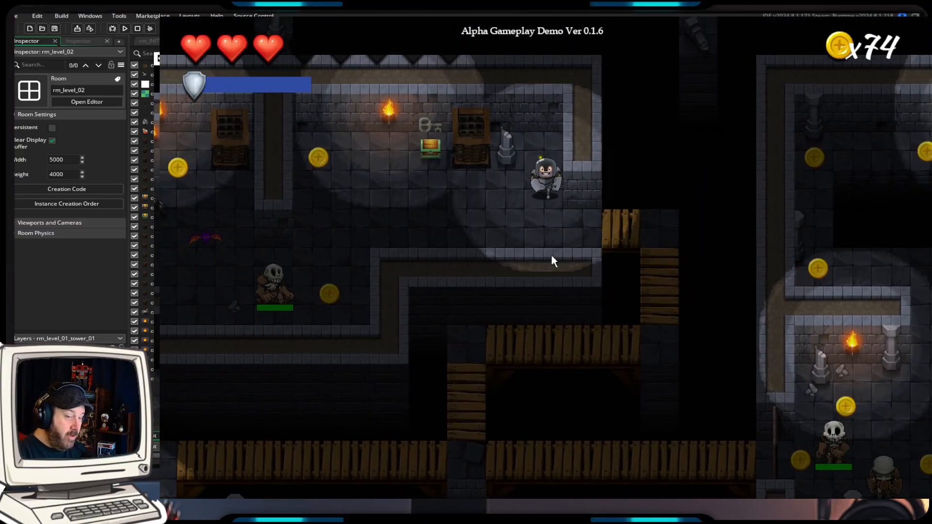
key(s)
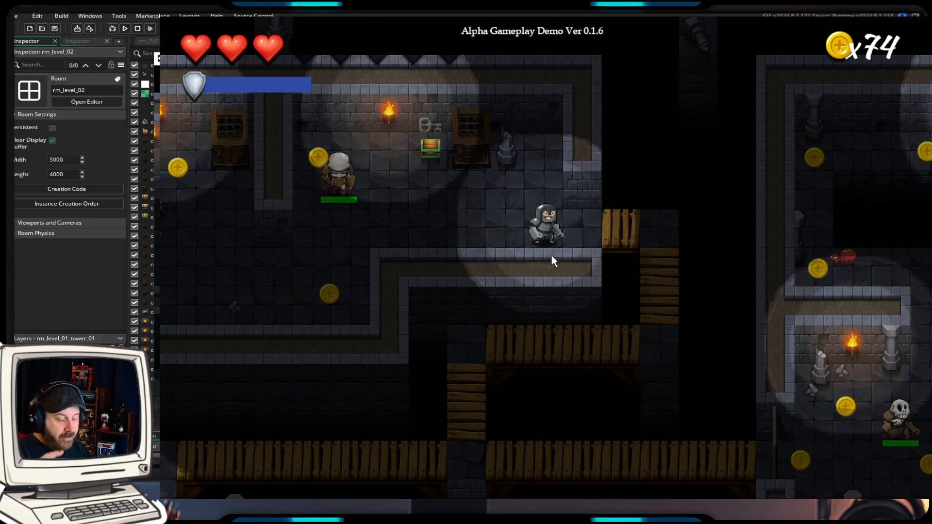
key(d)
key(d)
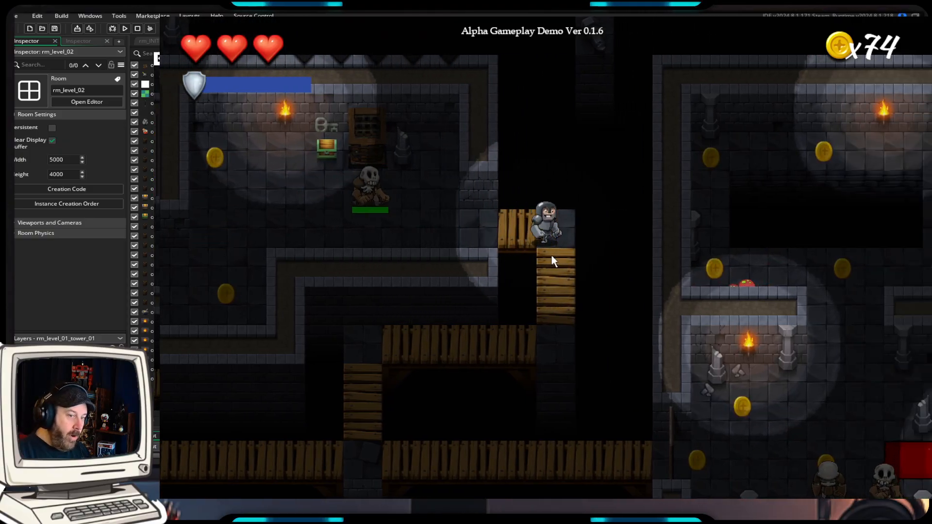
Re-enter the chest room and follow the skeleton into the lower west area, swinging the sword and collecting the coin
key(a)
click(550, 255)
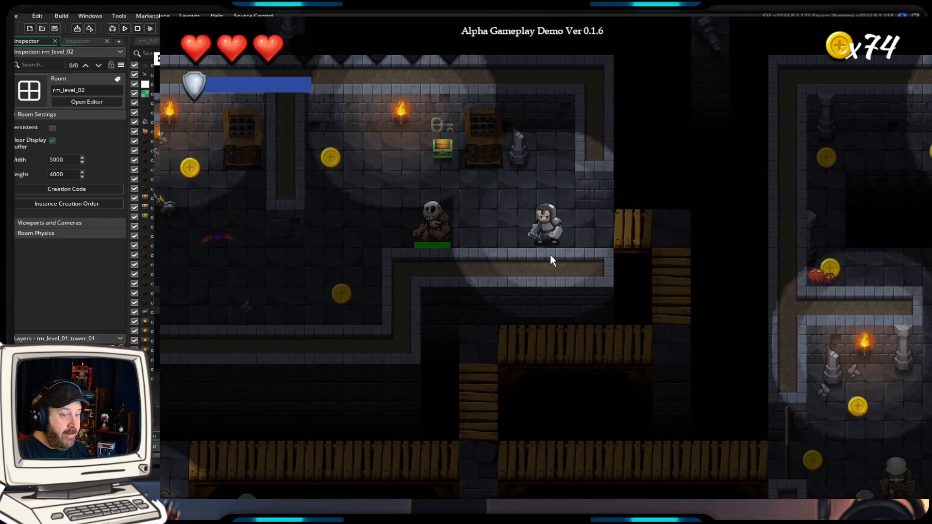
key(a)
key(a)
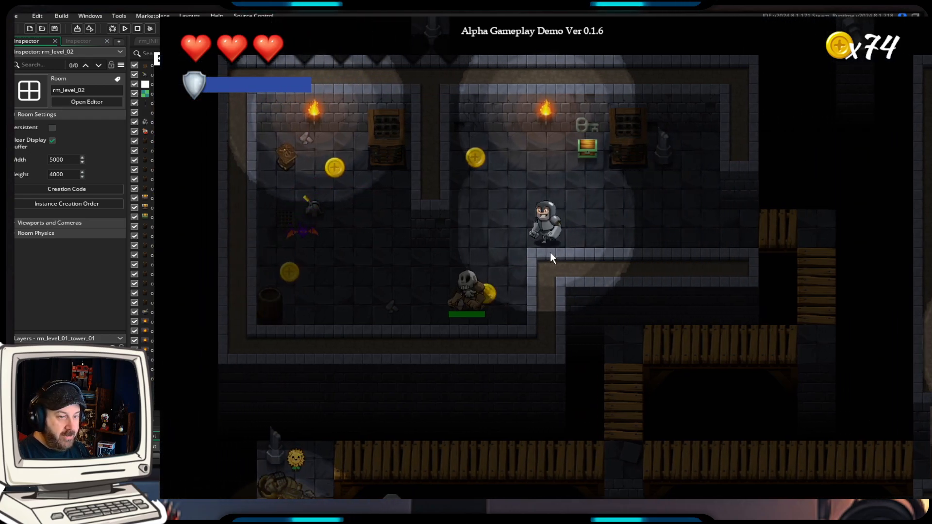
key(s)
click(552, 254)
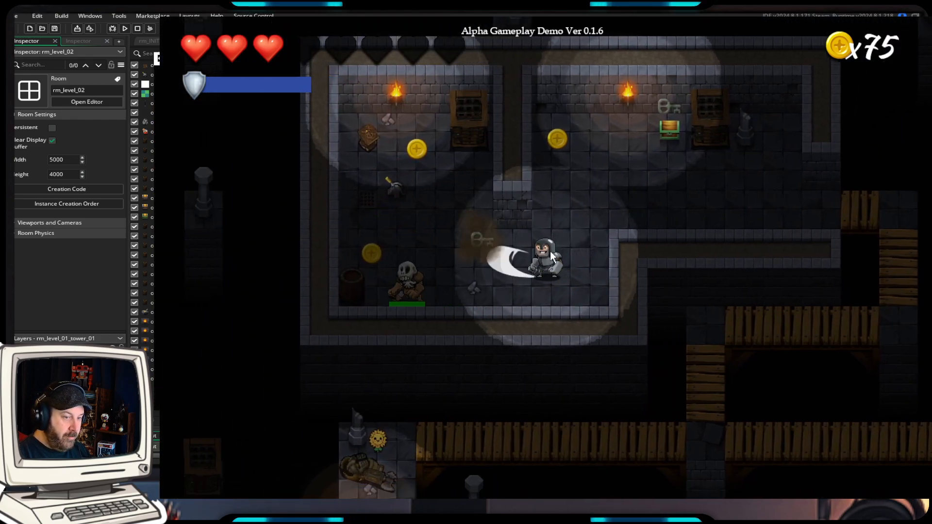
Move west to the barrel and collect the coin beside it while dodging the skeleton
key(a)
key(a)
key(w)
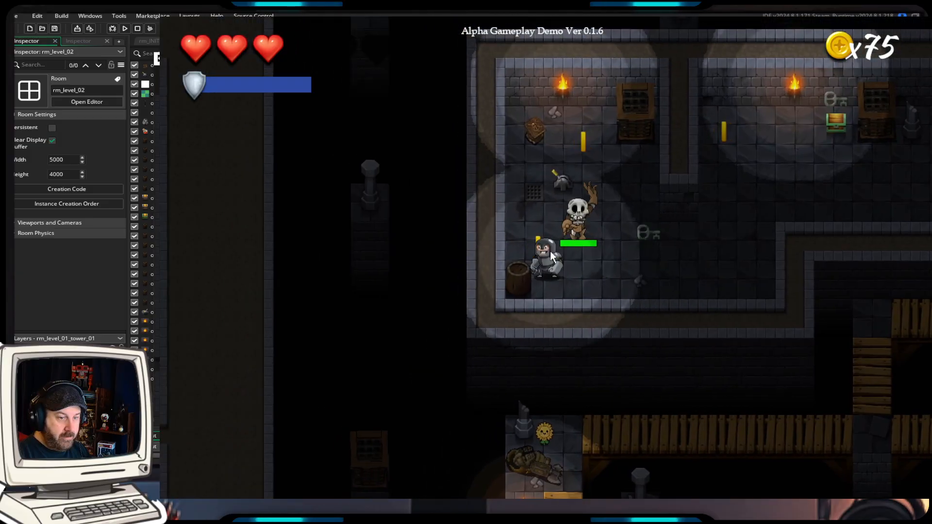
key(s)
key(d)
Strike down the skeleton near the barrel with the sword and collect another coin
key(a)
key(w)
click(551, 252)
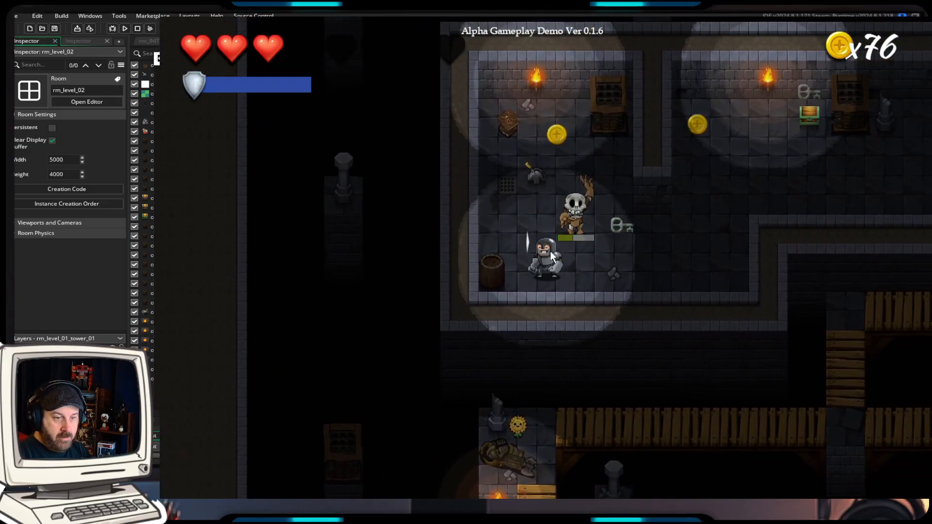
click(551, 252)
key(a)
key(w)
key(d)
key(s)
key(d)
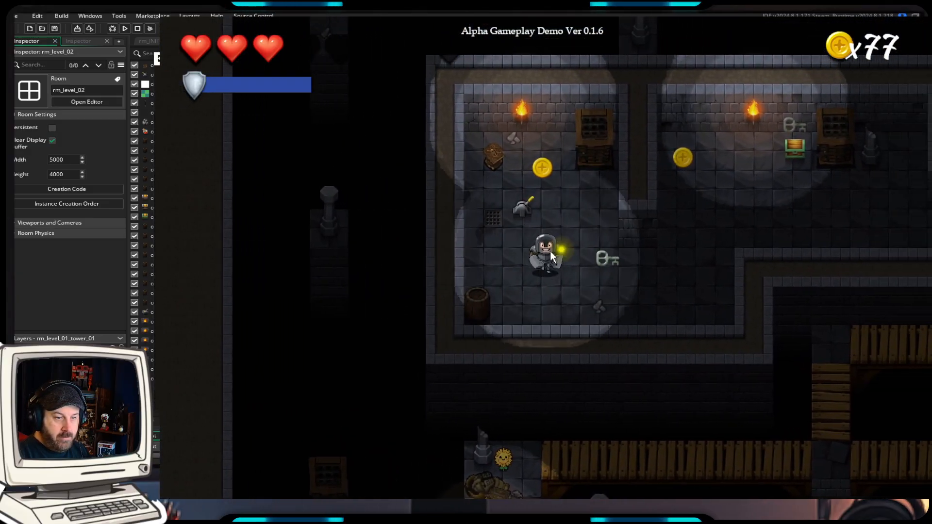
Leave through the chest room and go back down the plank walkways to the crossing above the lightpost
key(w)
key(d)
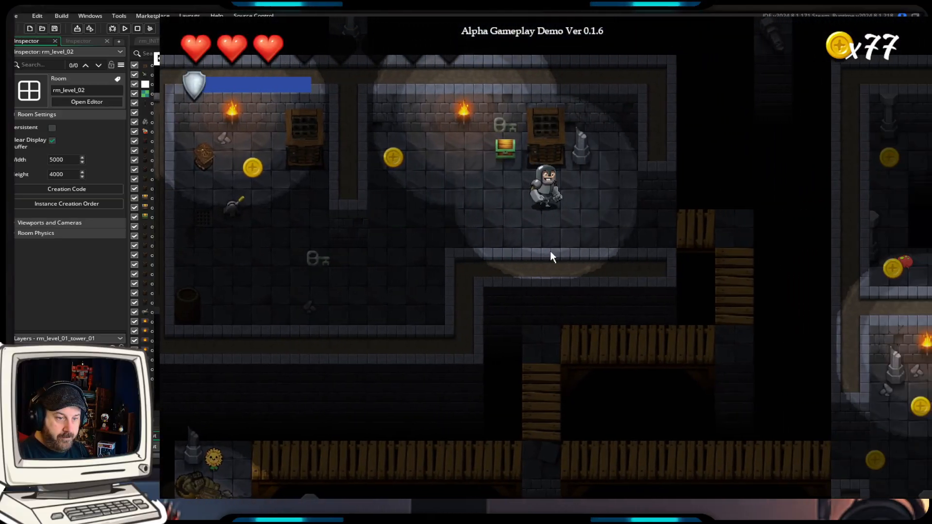
key(s)
key(s)
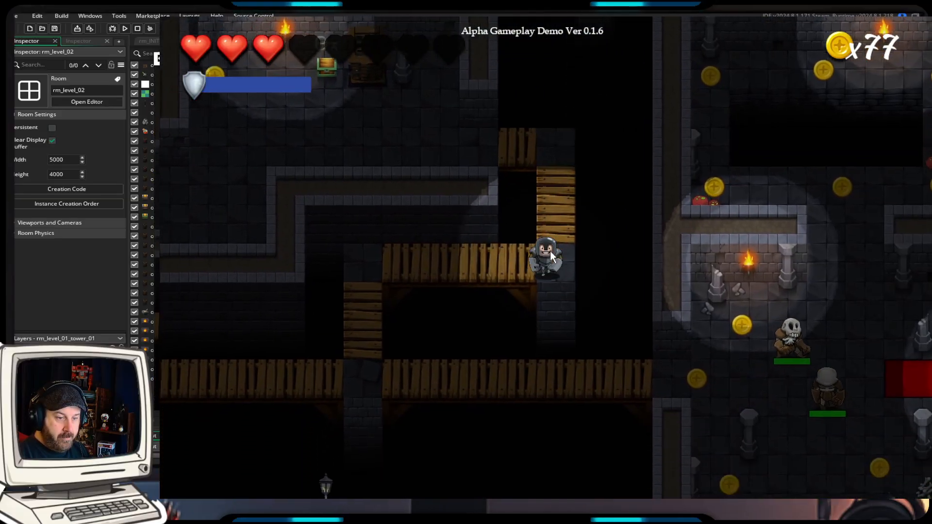
key(a)
key(s)
key(s)
key(d)
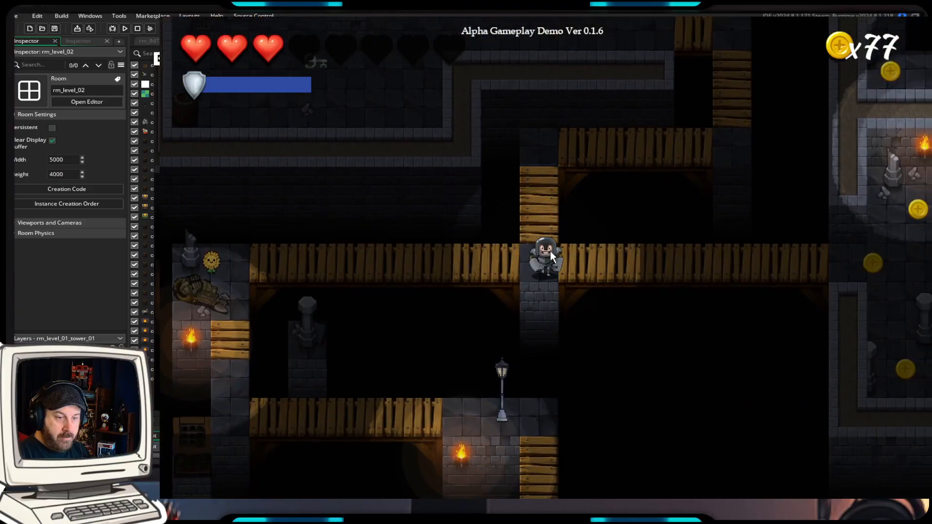
Cross the long bridge east, fight the skeleton at the doorway of the room with the red carpet and collect the nearby coins
key(d)
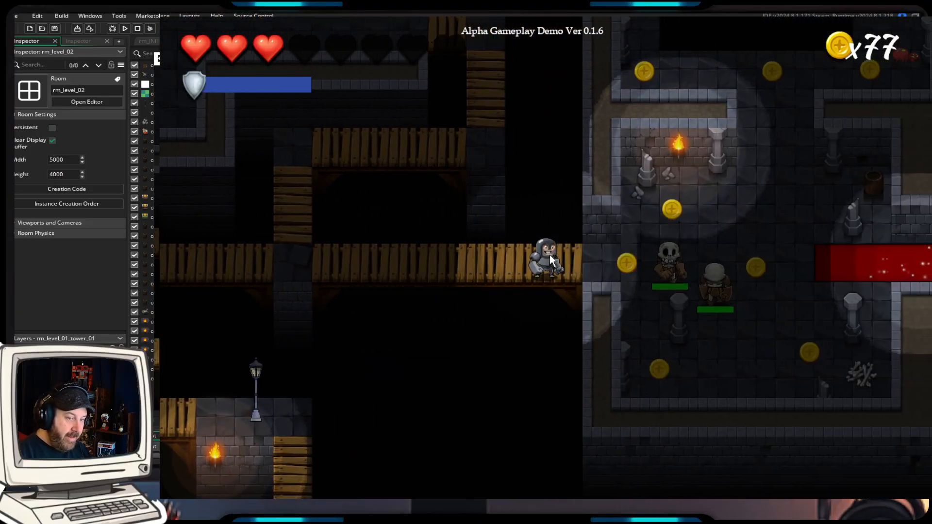
key(d)
click(555, 258)
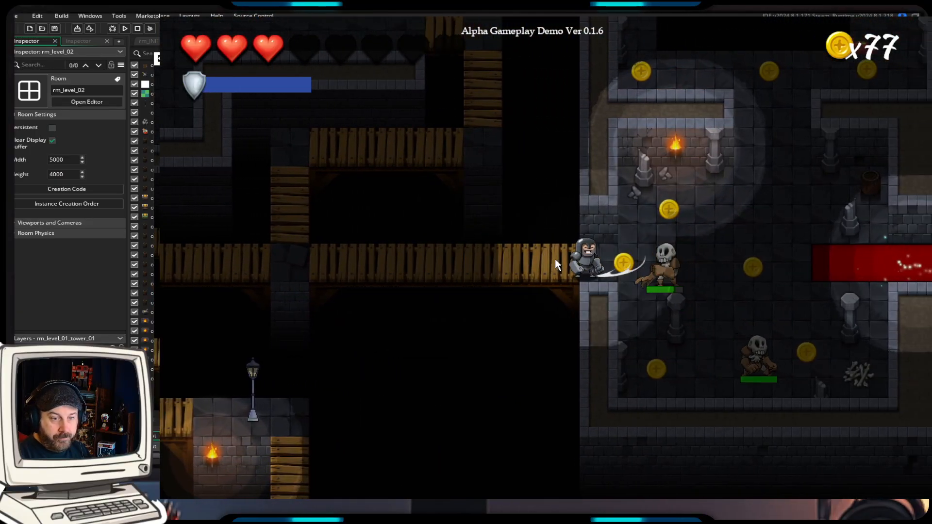
click(555, 259)
key(d)
key(w)
key(s)
key(a)
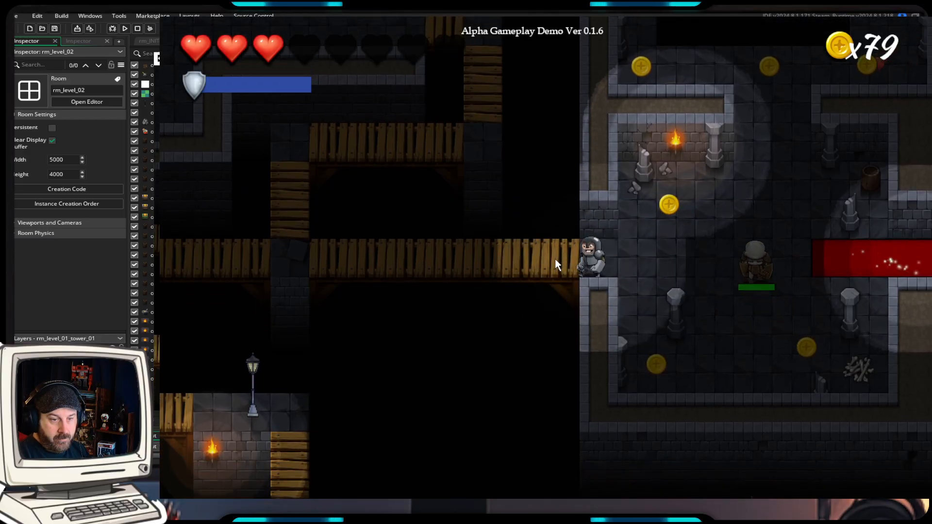
Run east past the skeleton along the red carpet, collecting a coin, and leave through the doorway to the next area
key(d)
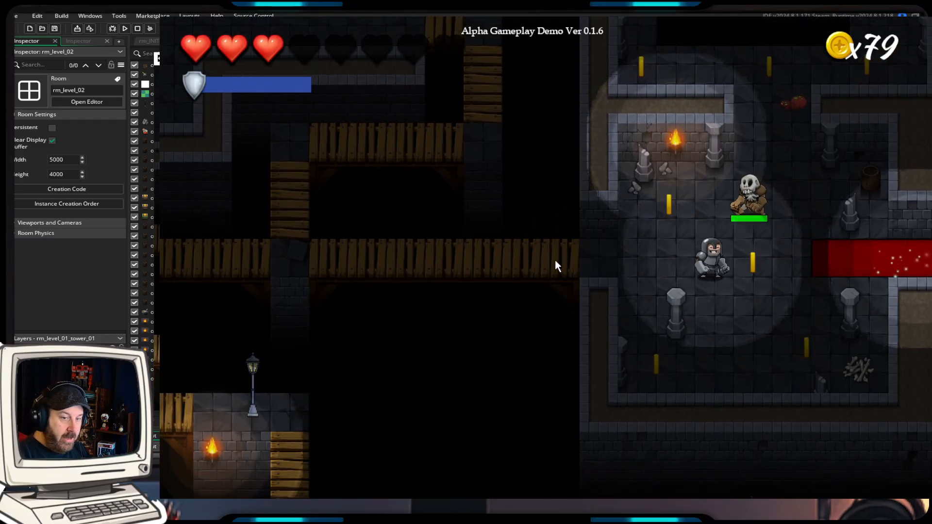
key(d)
key(d)
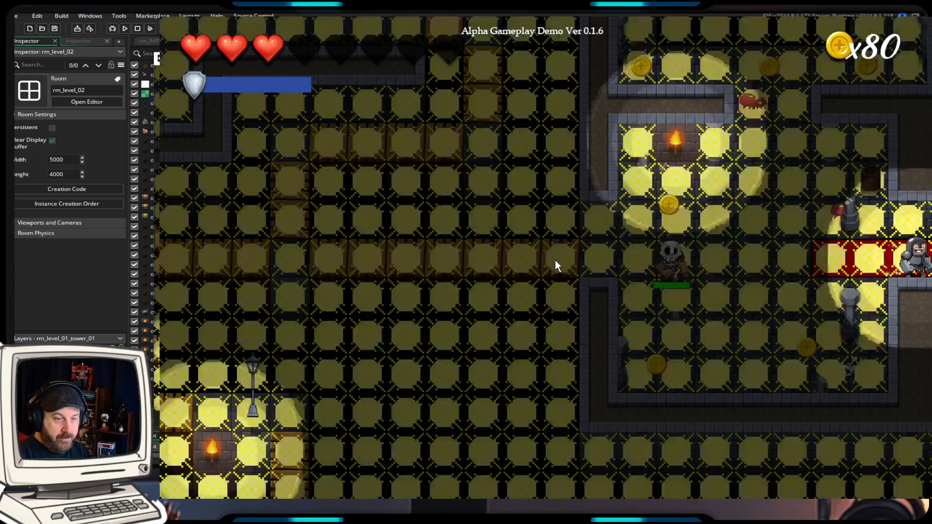
key(w)
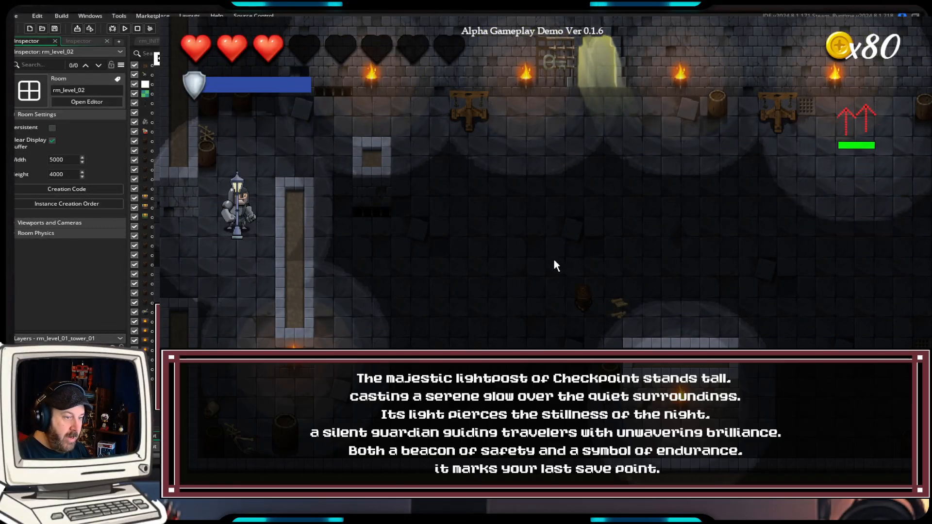
Go around the wall beside the lightpost and cross the dark torchlit hall northeast to reach the next level
key(s)
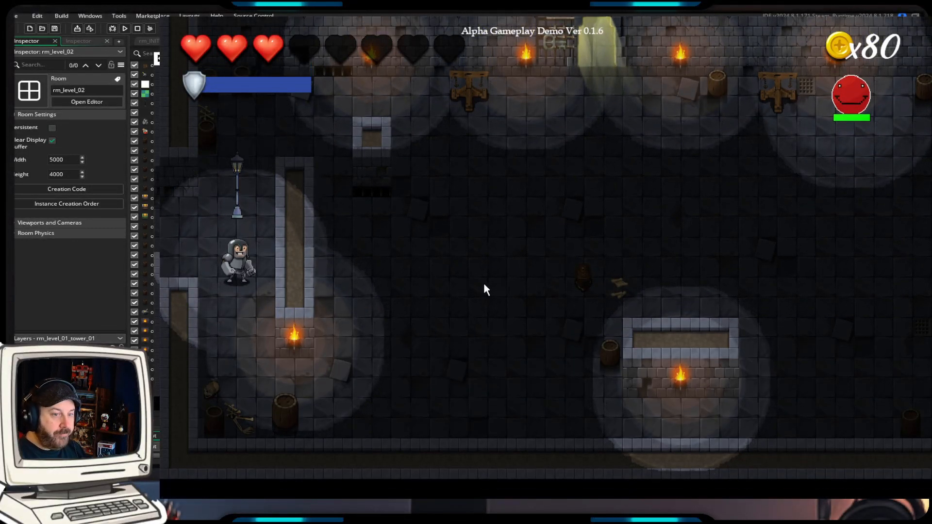
key(d)
key(w)
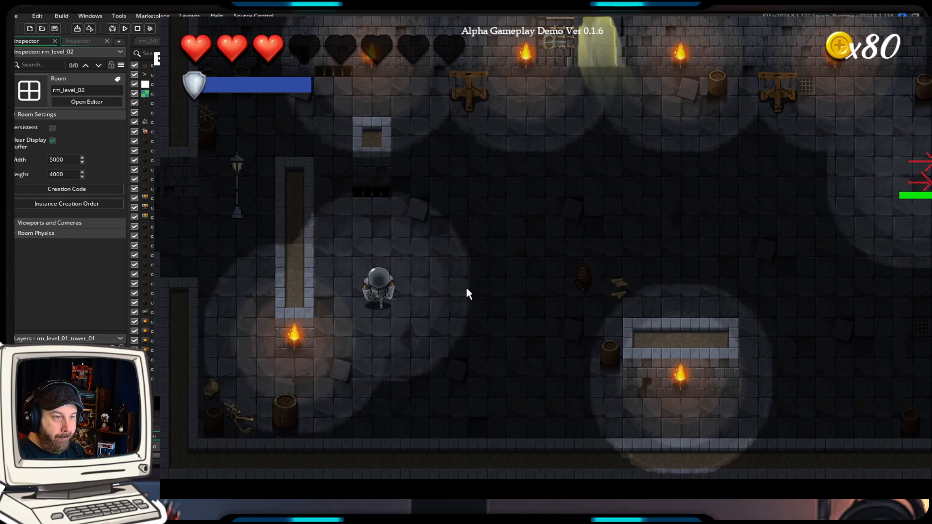
key(d)
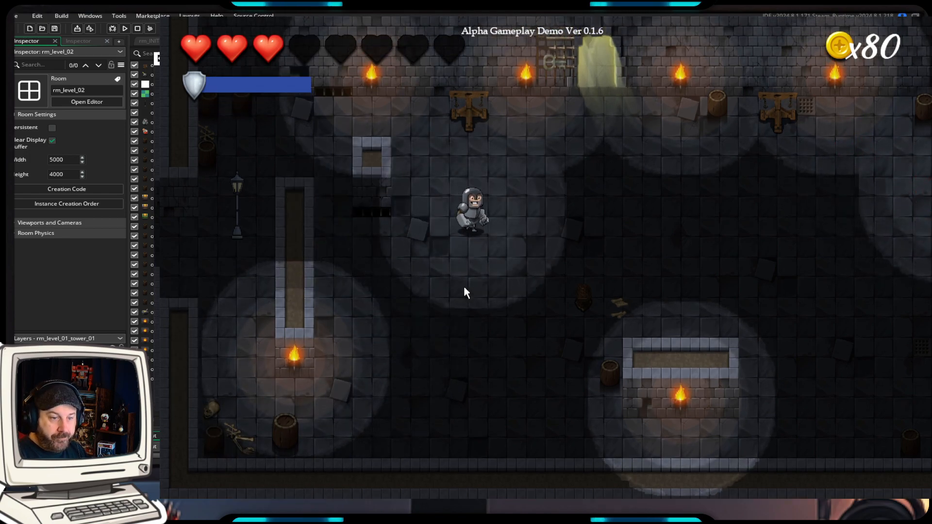
key(a)
key(w)
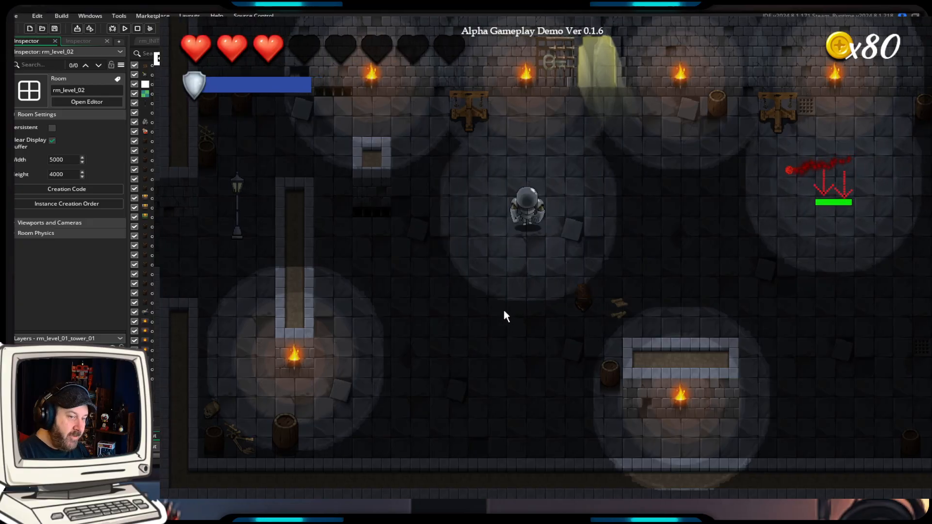
key(w)
key(d)
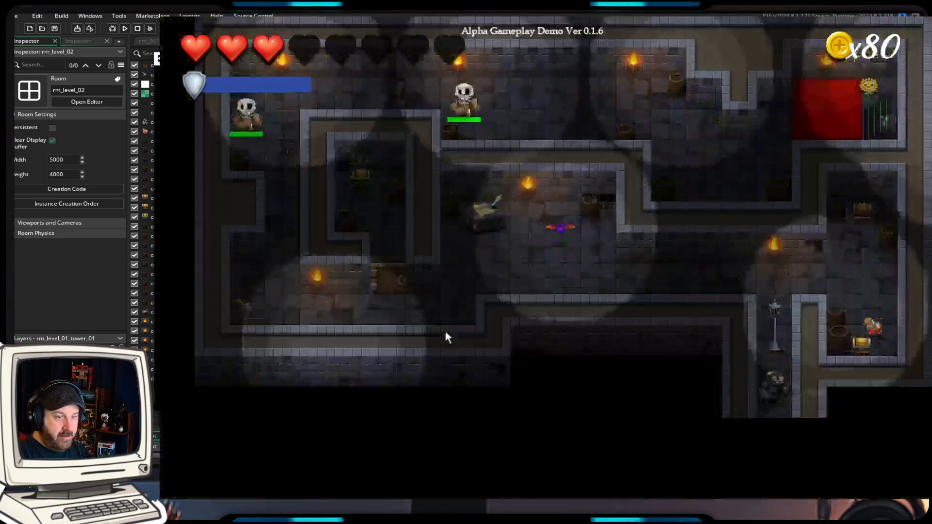
Walk north past the lightpost checkpoint, guard against the green projectile and head west through the torchlit room with the pedestal
key(w)
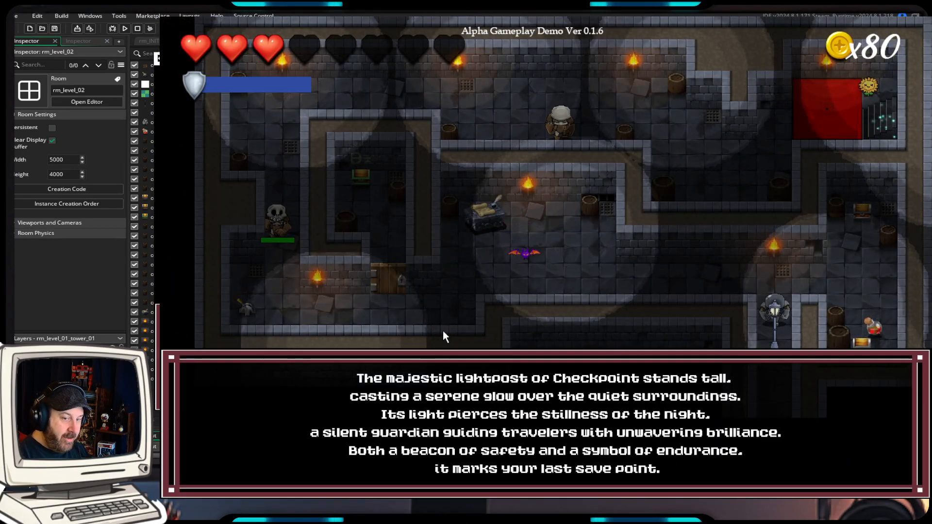
key(w)
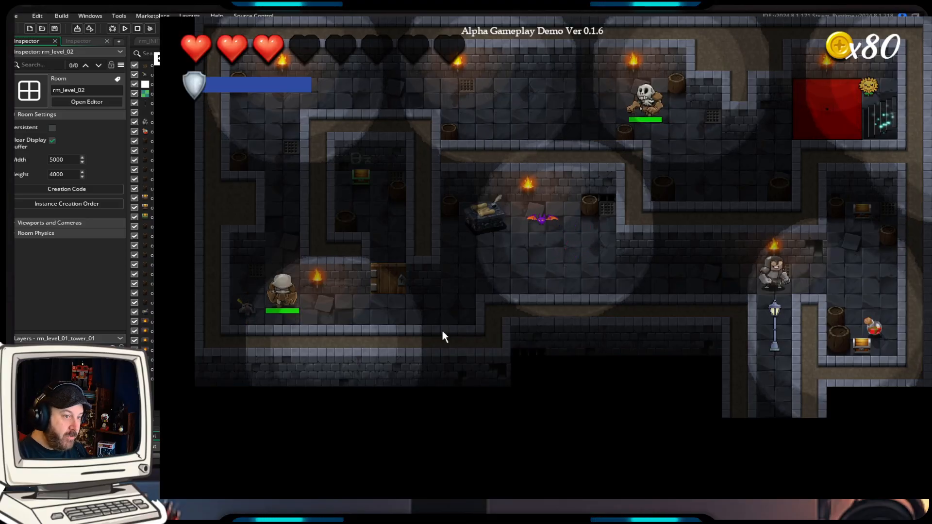
key(a)
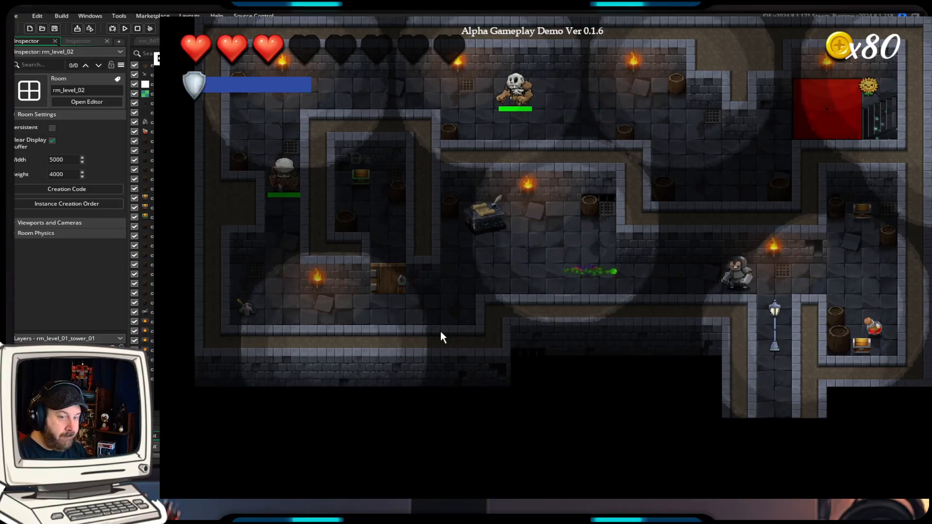
right_click(440, 332)
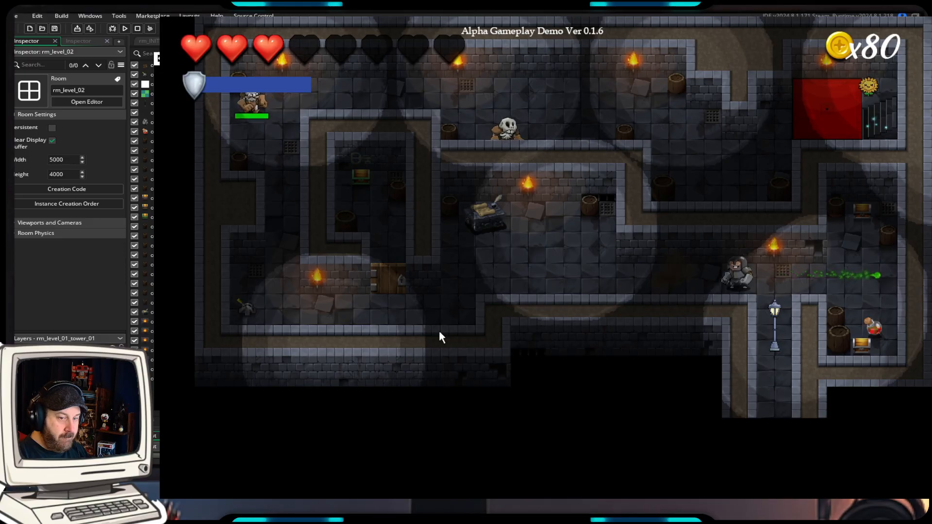
key(a)
Strike down the skeleton near the lever in the southwest room with the sword
key(a)
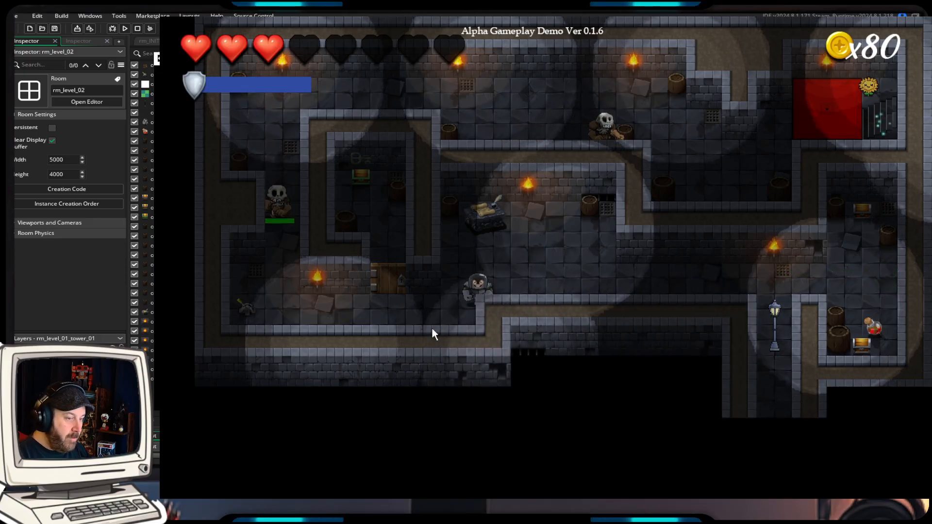
key(s)
key(a)
click(432, 330)
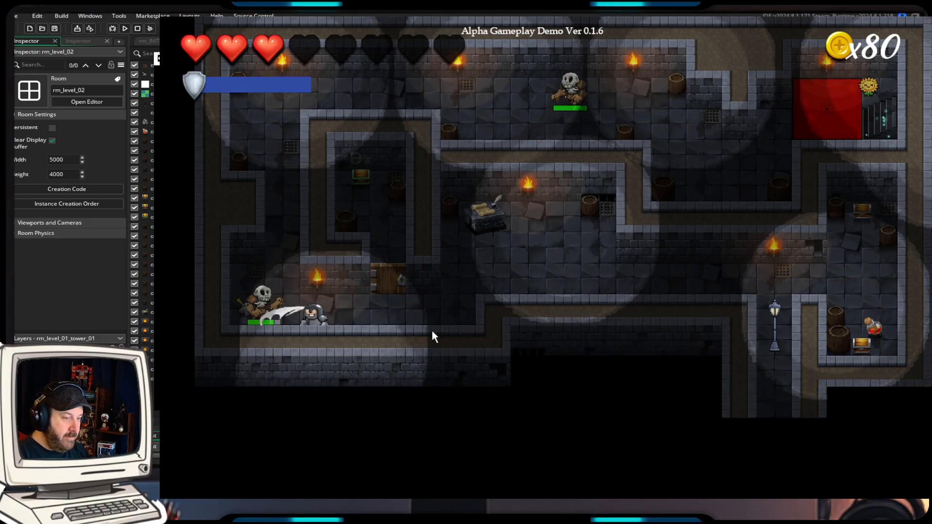
key(a)
click(432, 330)
key(a)
key(w)
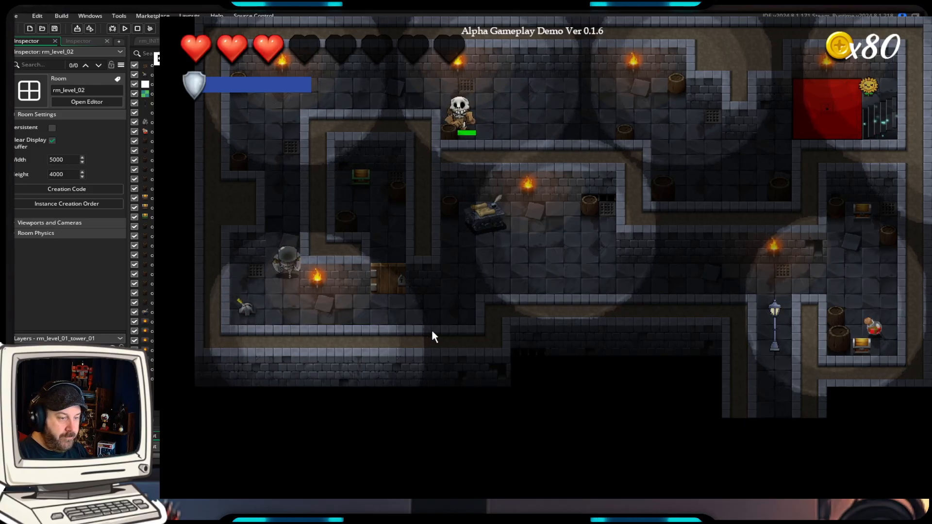
Go north and east along the upper corridor, dodge the skeleton and take the stairs beyond the red carpet
key(w)
key(d)
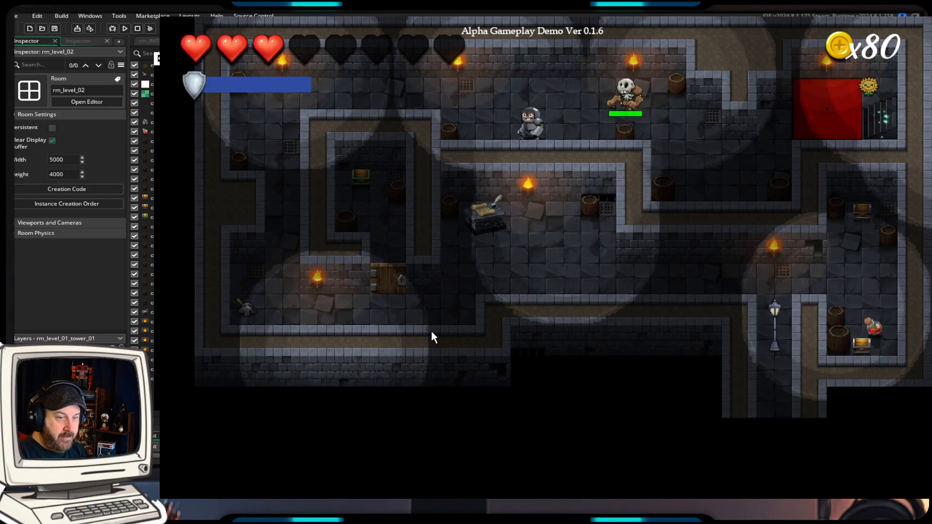
key(d)
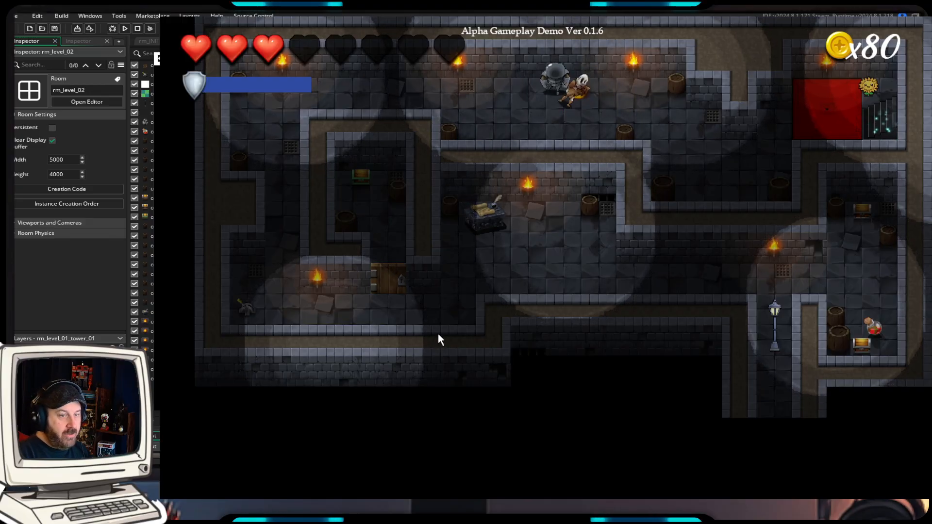
key(s)
key(w)
key(d)
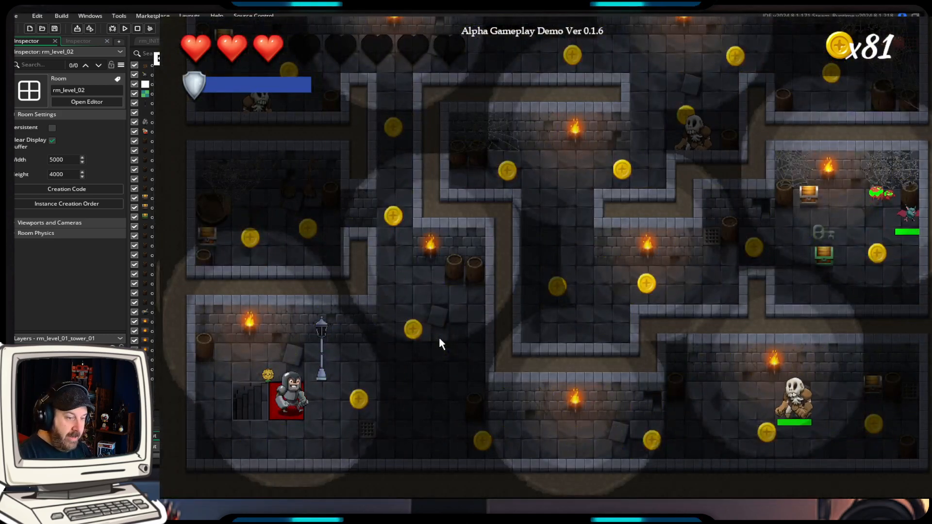
Collect the coins near the lightpost, back away from the skeleton and slip north past it to the upper corridor
key(d)
key(w)
key(w)
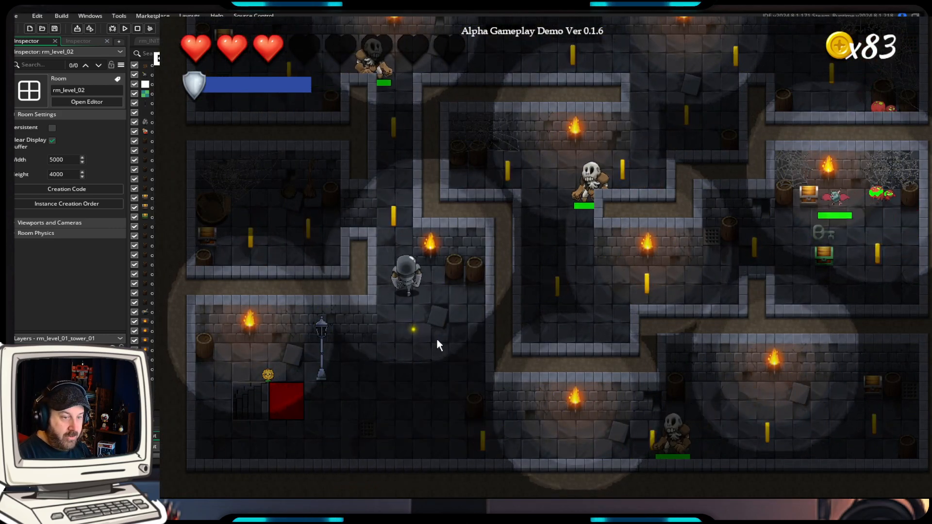
key(s)
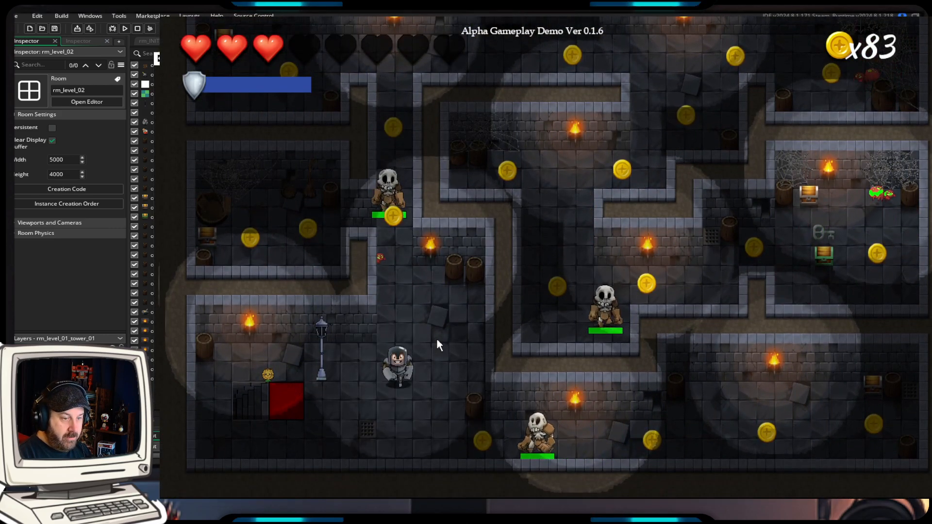
key(w)
key(w)
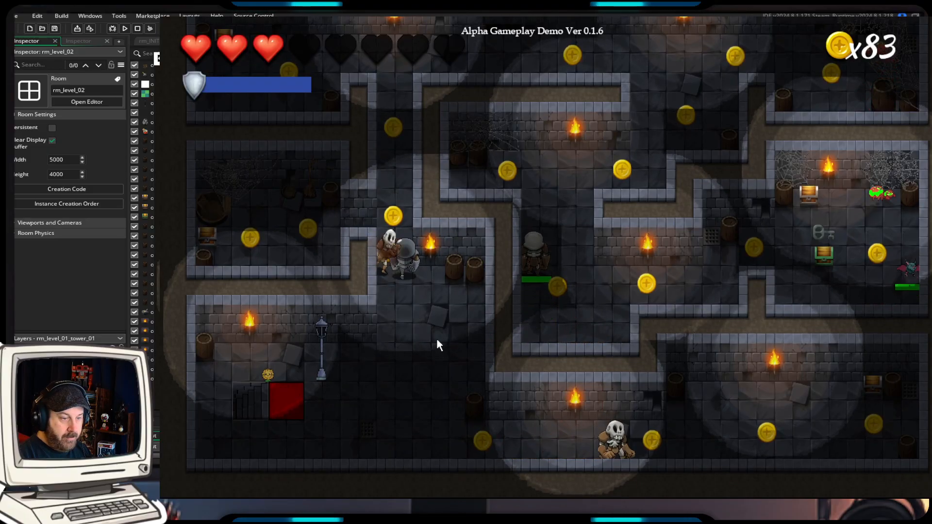
key(d)
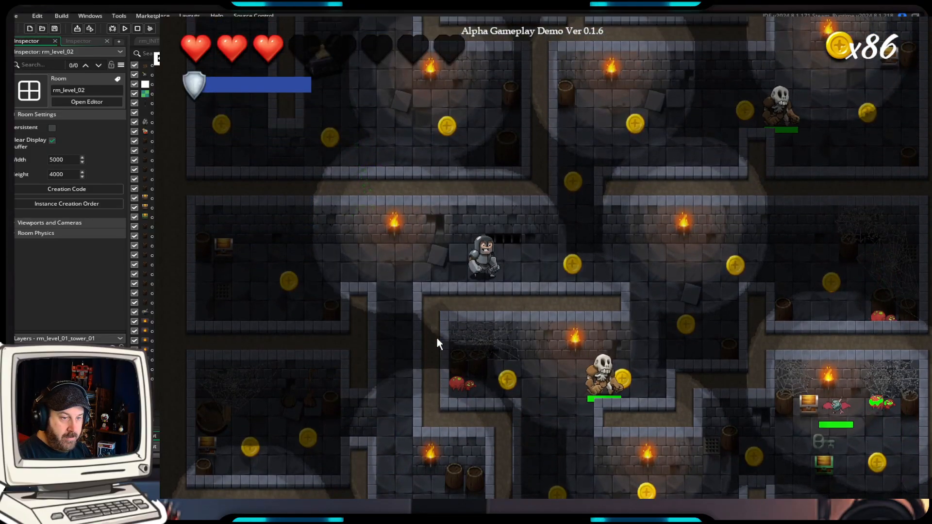
Continue north and east through the torchlit rooms collecting coins, pass the skeletons and turn west under the shield
key(w)
key(d)
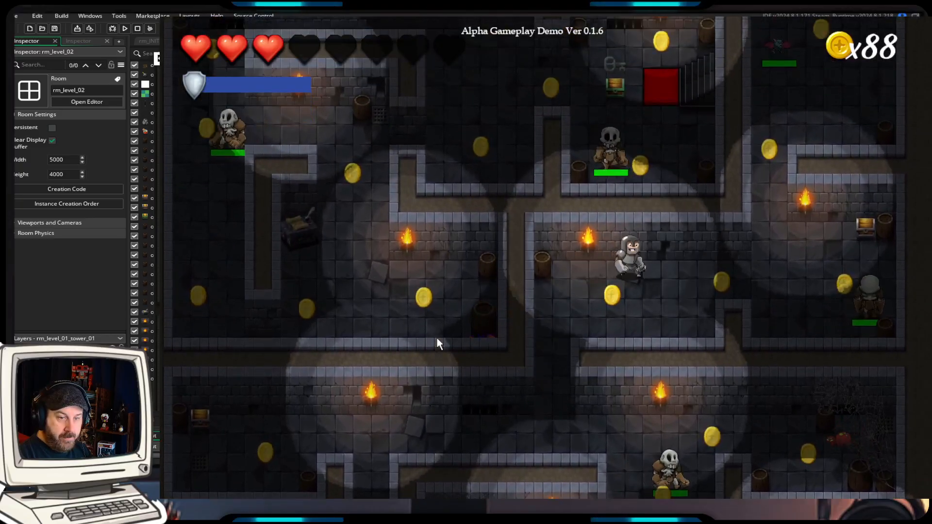
key(w)
key(w)
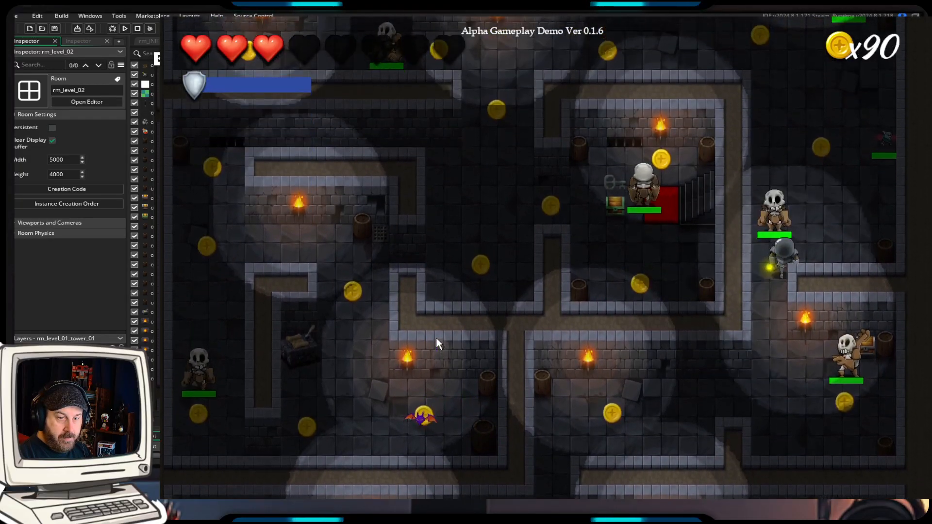
key(a)
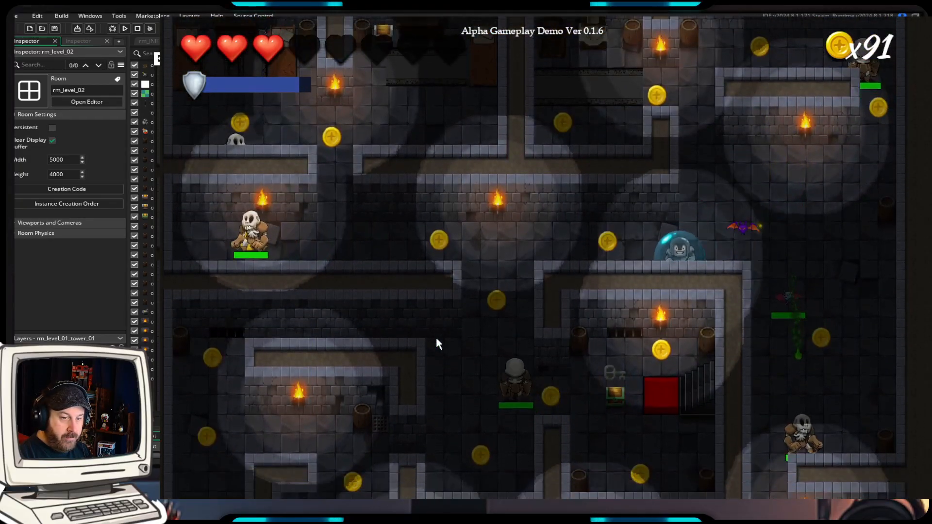
Head south past the skeleton into the locked chest's room and take the stairs beside the red carpet
key(s)
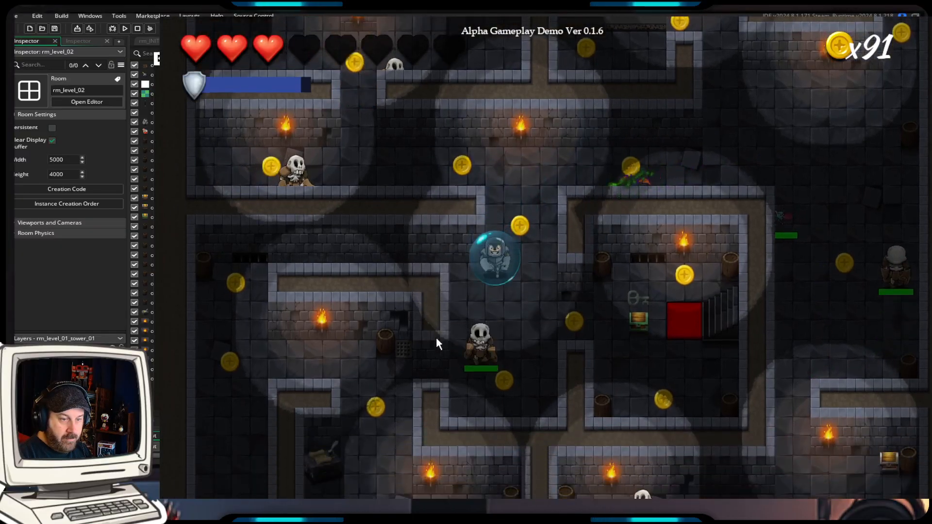
key(d)
key(s)
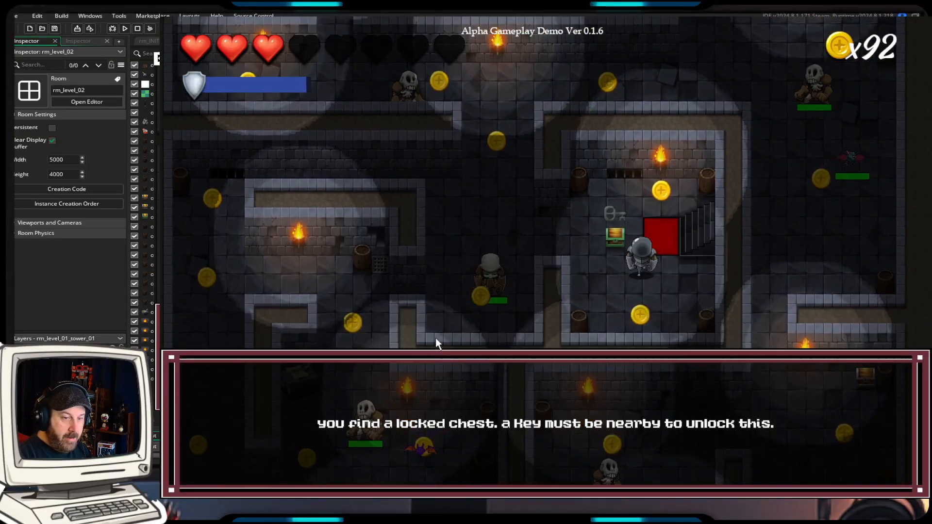
key(d)
key(w)
key(d)
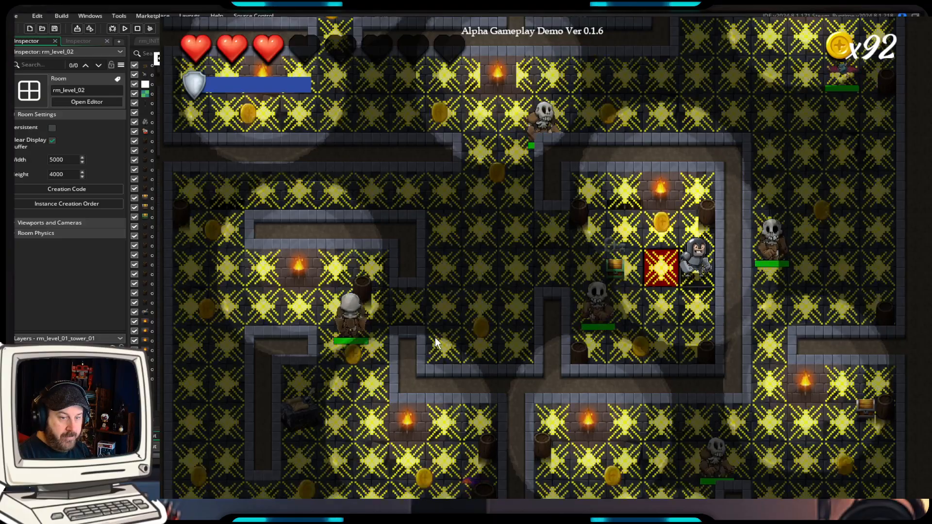
Walk east past the lightpost and south down the passage among the skeletons with the shield raised
key(d)
key(d)
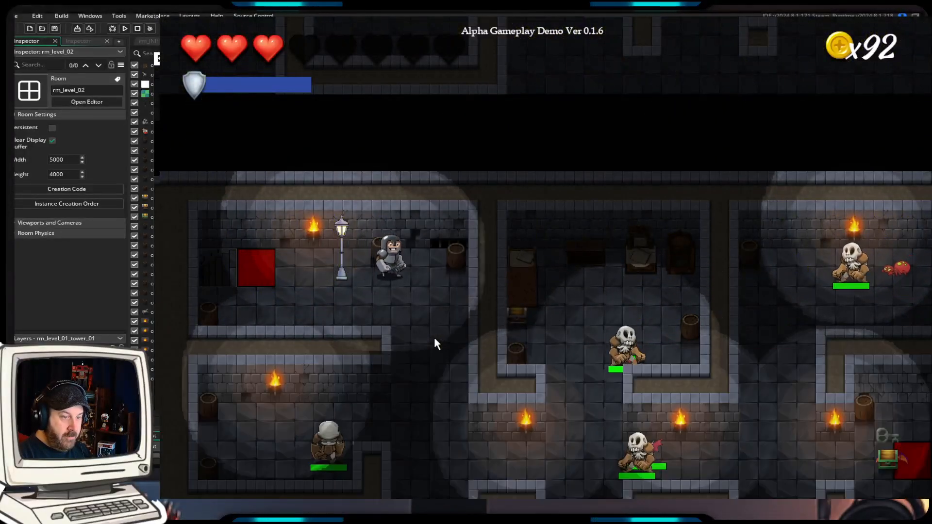
key(s)
key(s)
Run shielded east through the skeleton corridor to the locked chest and take the stairs beyond the red carpet
key(d)
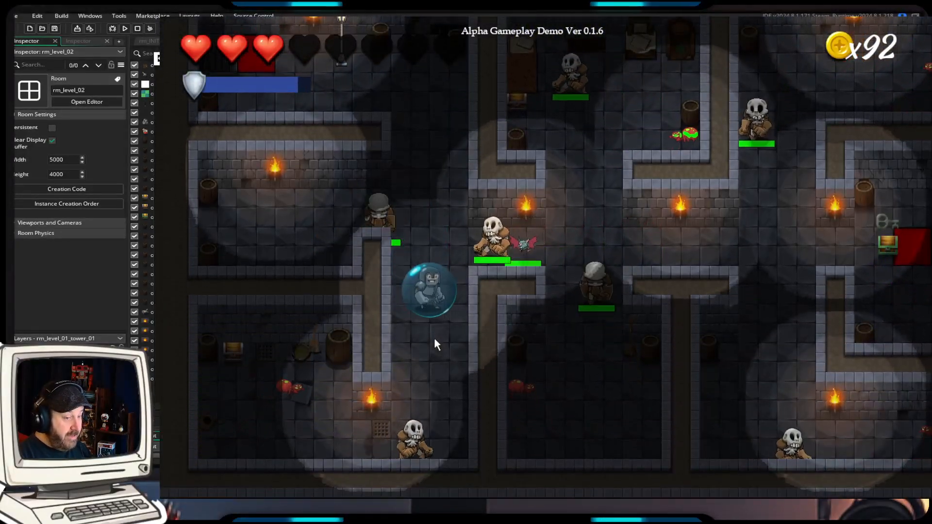
key(w)
key(d)
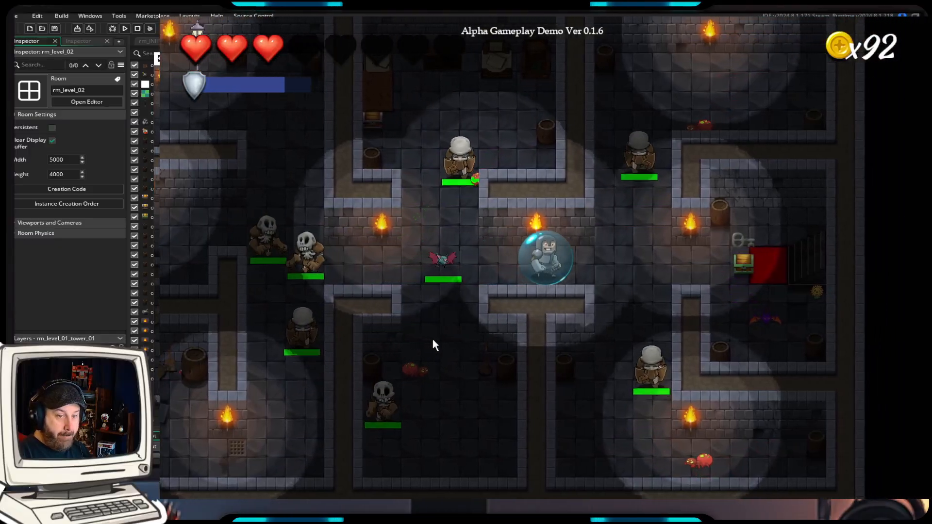
key(d)
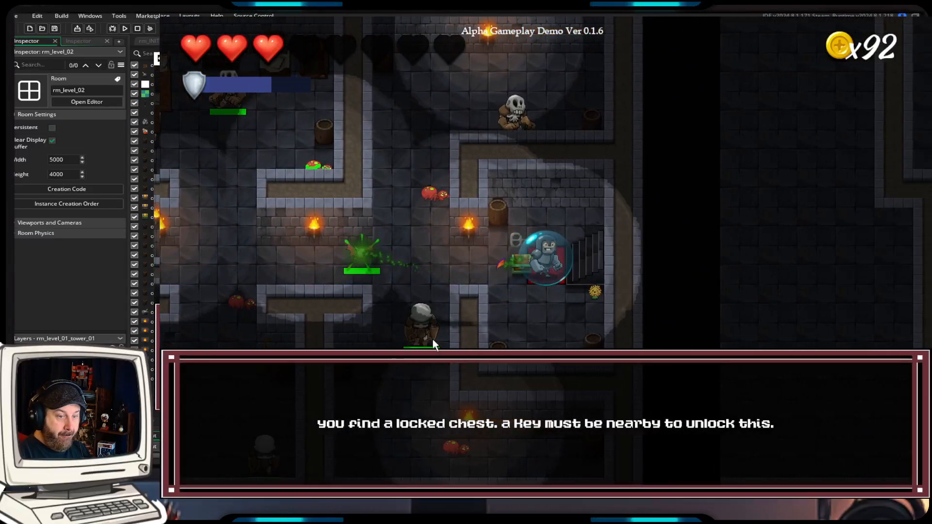
Raise the shield and lead the knight east from the red carpet along the torchlit corridor past the skeleton
key(d)
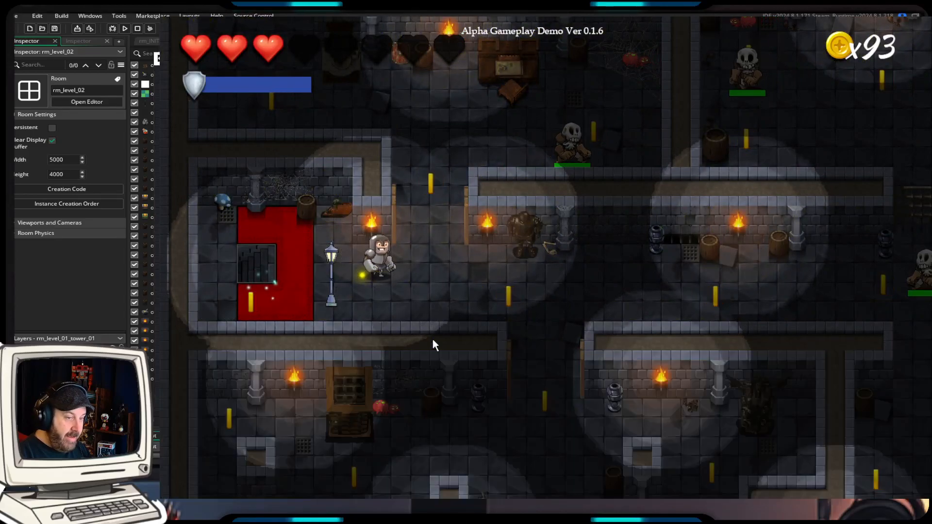
key(s)
right_click(429, 337)
key(d)
key(d)
key(s)
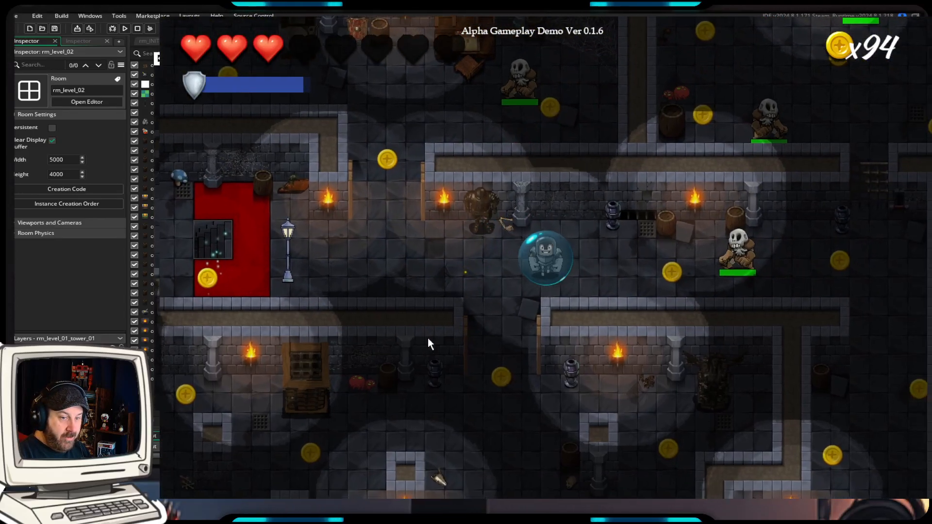
key(d)
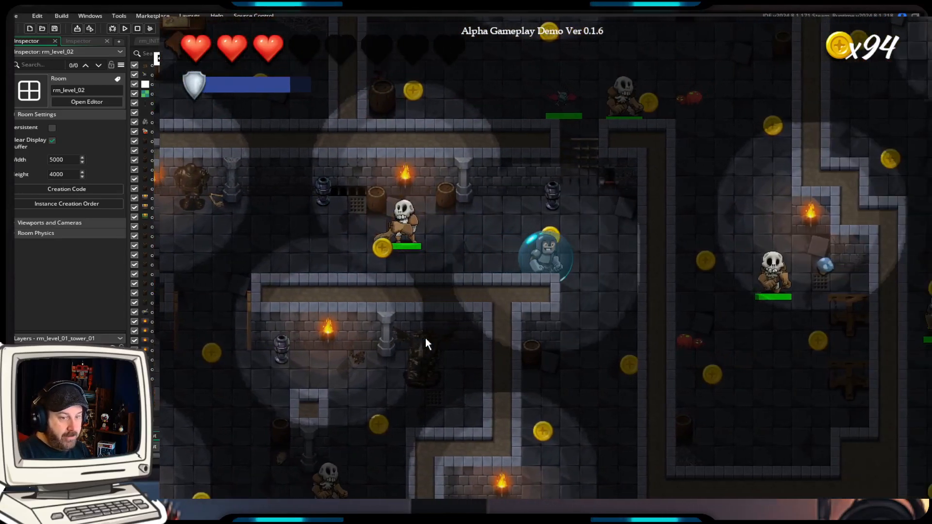
Head south and west around the walls, collecting coins, into the passage beside the yellow potion
key(s)
key(s)
key(a)
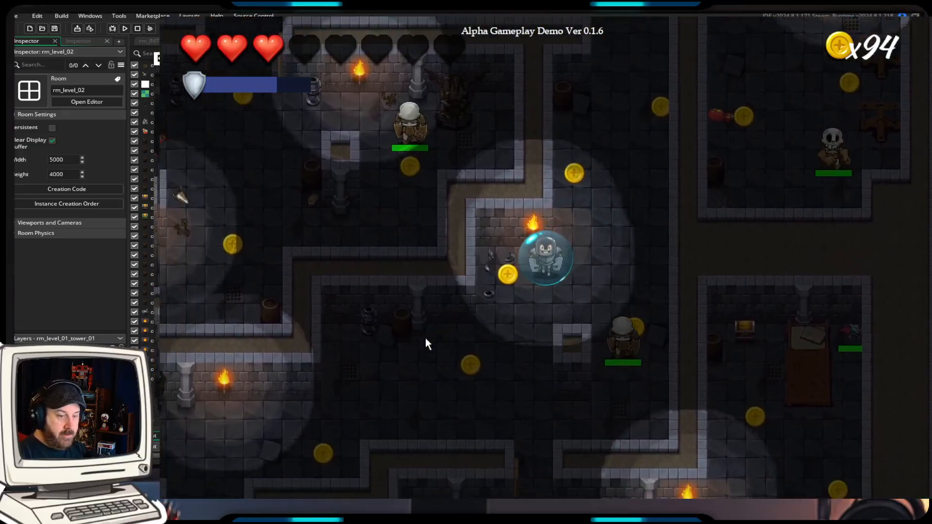
key(a)
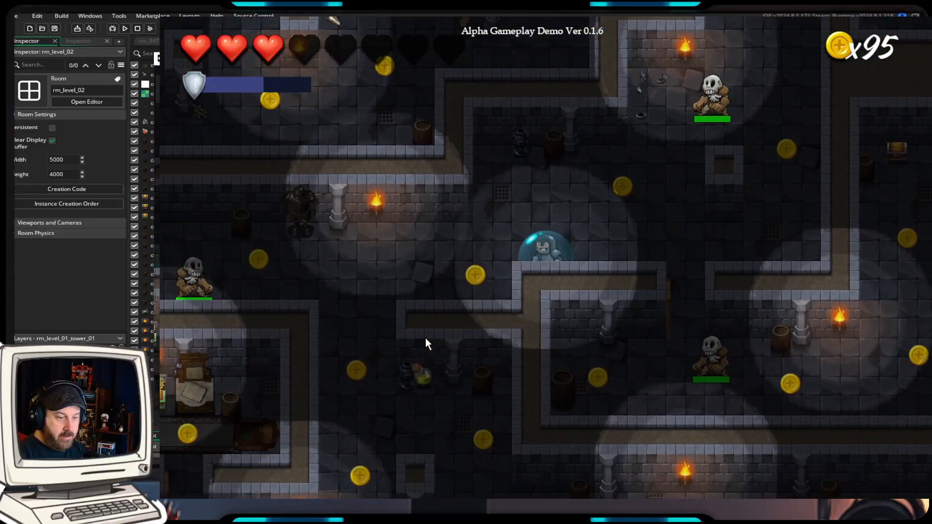
key(s)
Follow the passage south for coins and run shielded past the skeleton into the green potion's room
key(s)
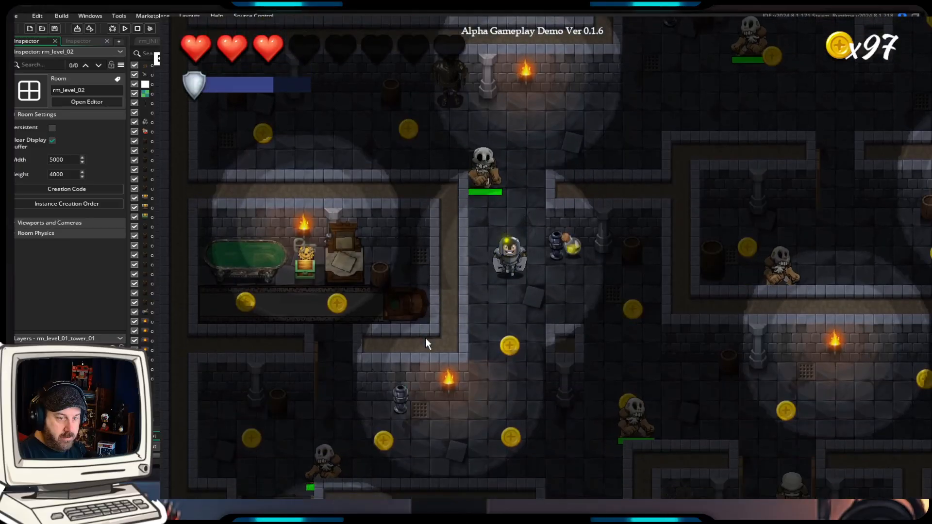
key(s)
key(a)
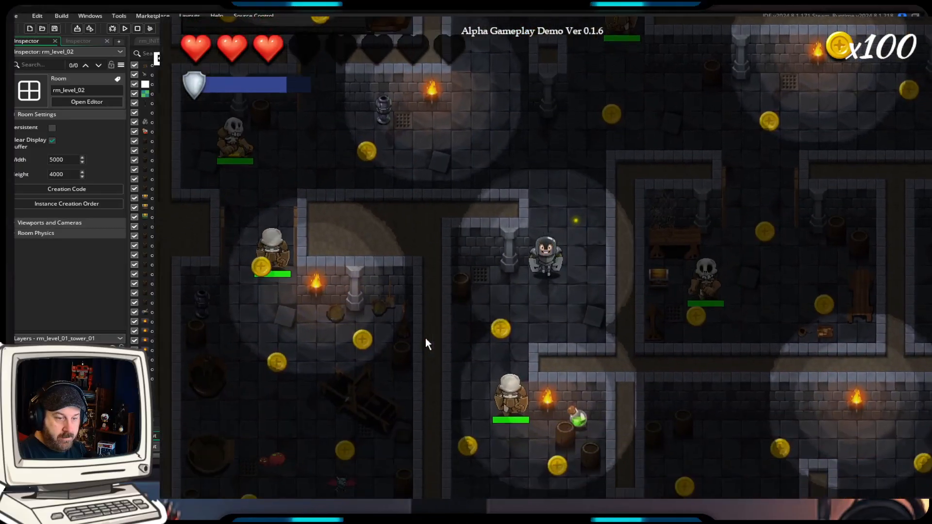
key(space)
key(d)
key(s)
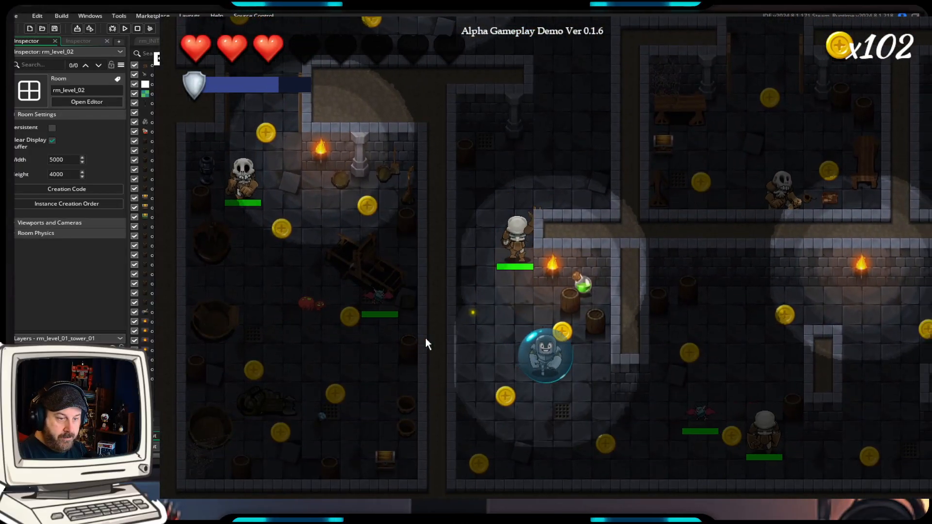
Cross the long hall eastward under the shield, weaving between the pillars, torches and skeletons along the southern wall
key(w)
key(d)
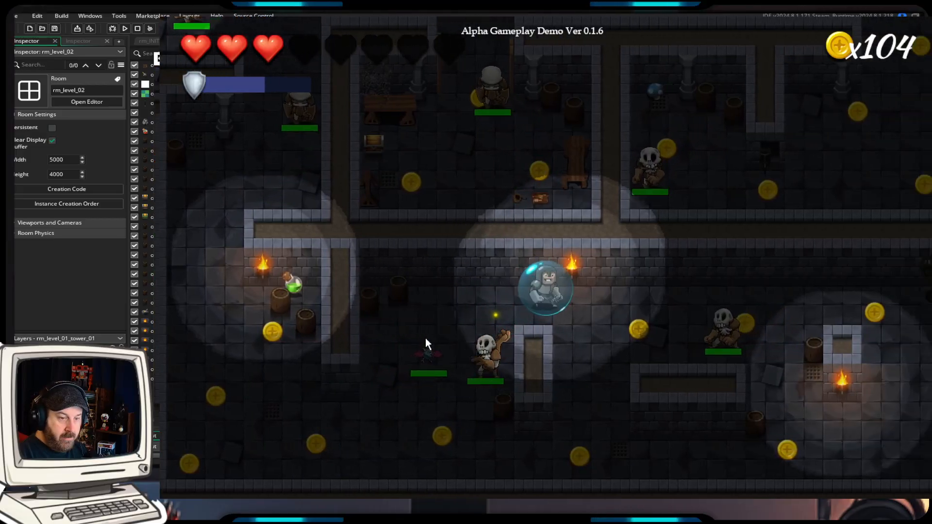
key(s)
key(d)
key(s)
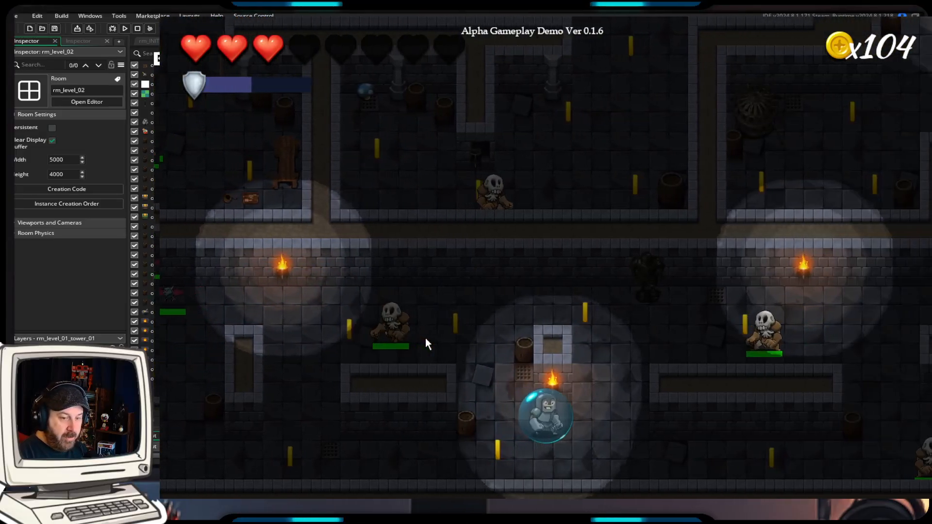
key(d)
key(w)
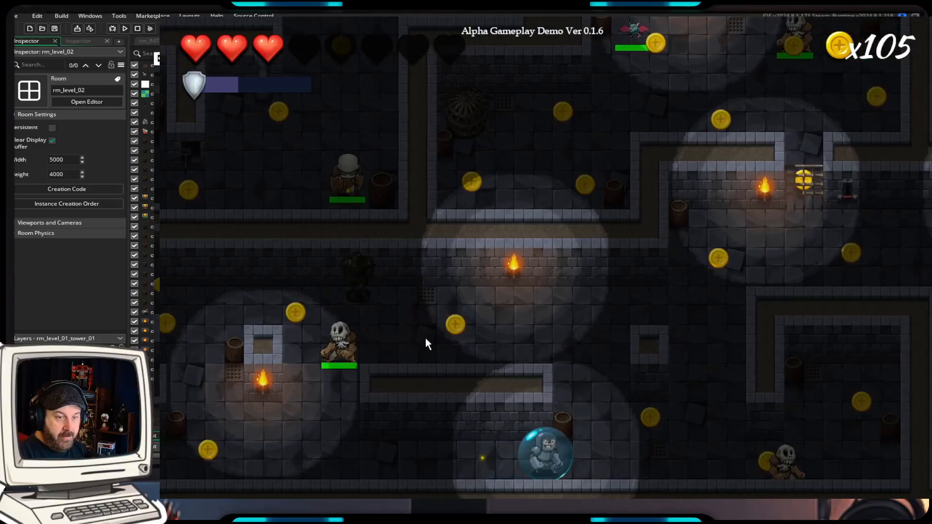
Go north past the small pillar and east below the barred gate, shielding against the approaching skeleton
key(w)
key(d)
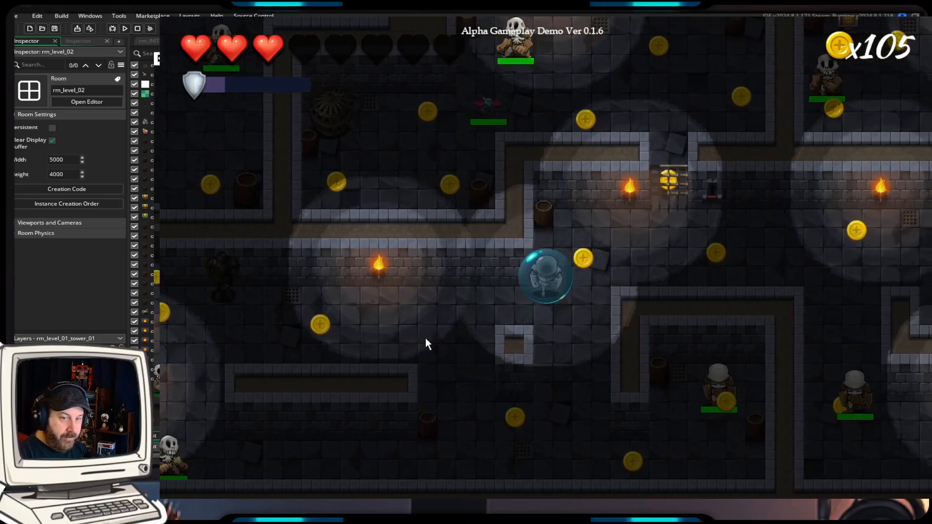
key(s)
key(s)
key(d)
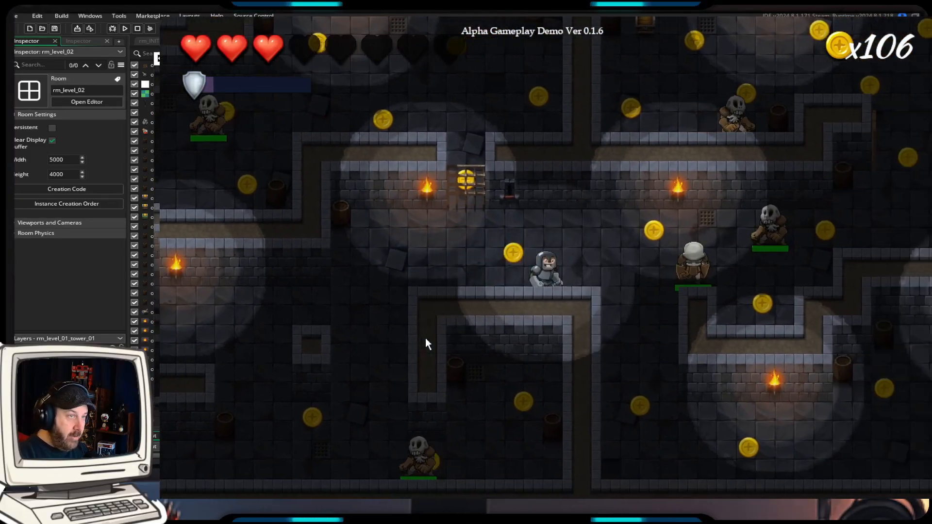
key(a)
key(d)
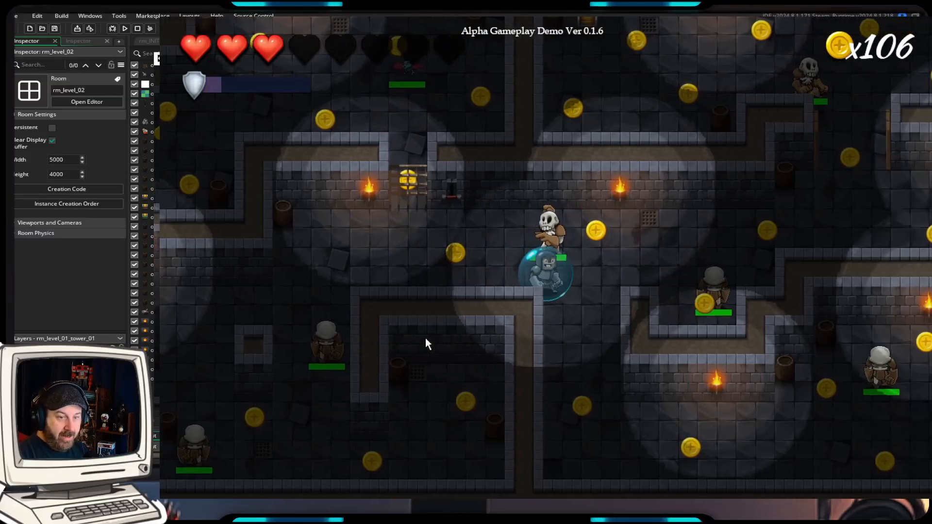
Run northeast past the skeletons and along the upper corridor to the bomb beside the dark statue
key(w)
key(d)
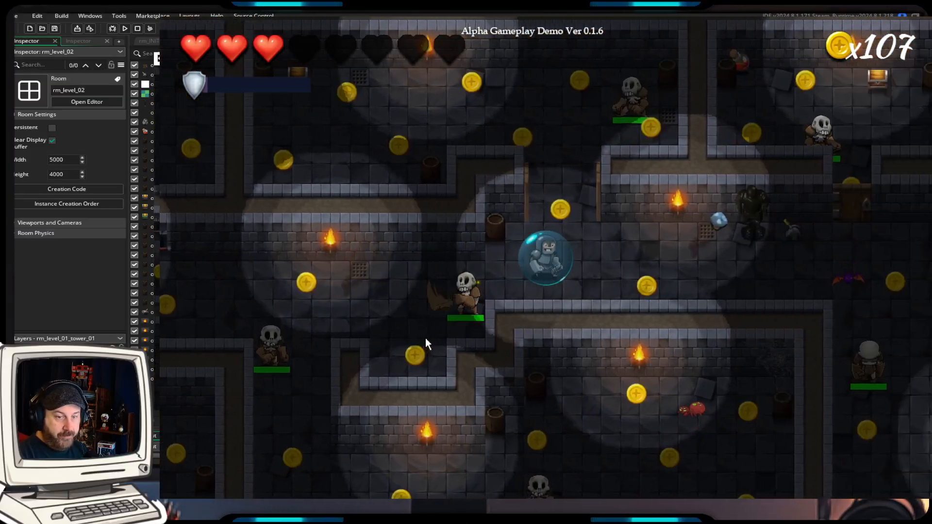
key(d)
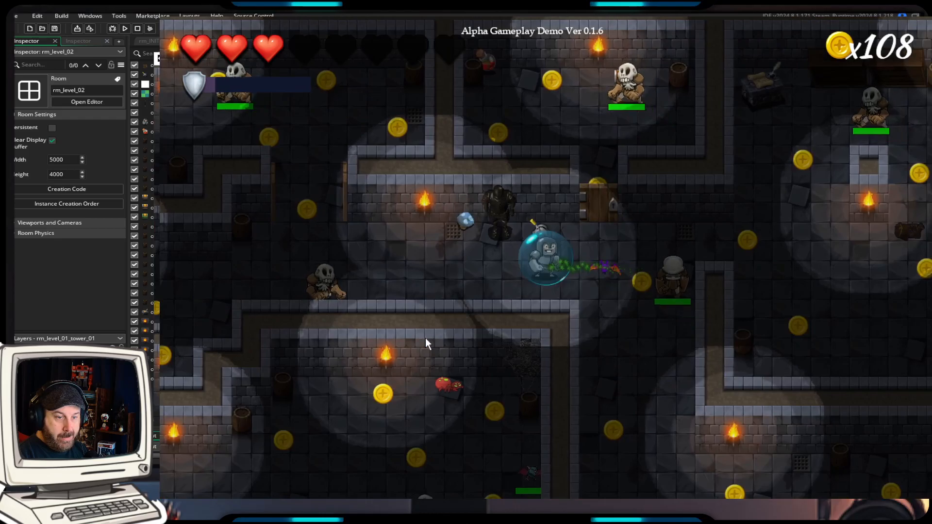
Turn south past the bat and run east along the lower torchlit corridor, dodging skeletons and collecting coins
key(w)
key(s)
key(s)
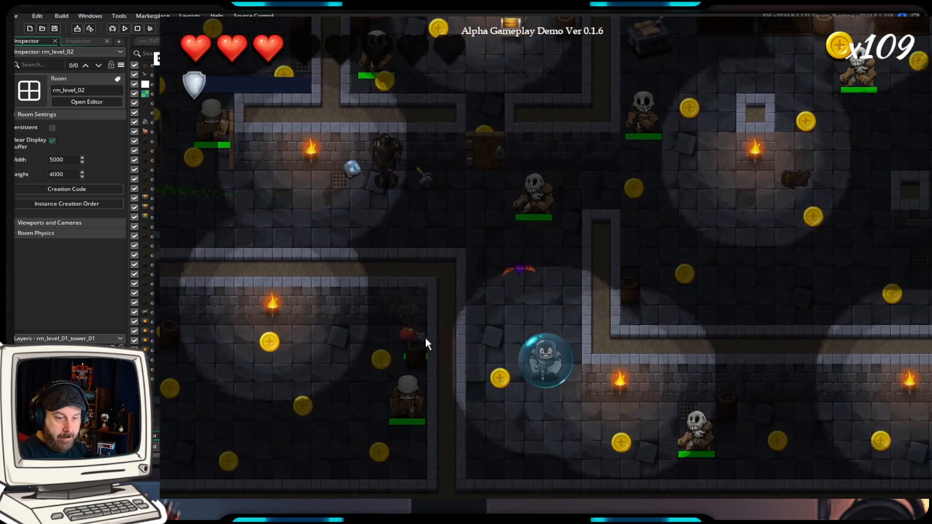
key(d)
key(d)
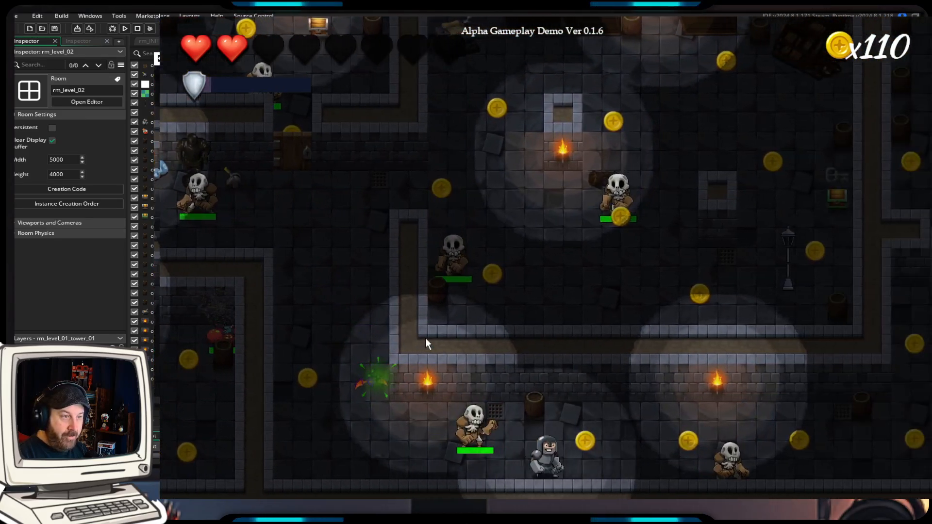
key(w)
key(s)
key(d)
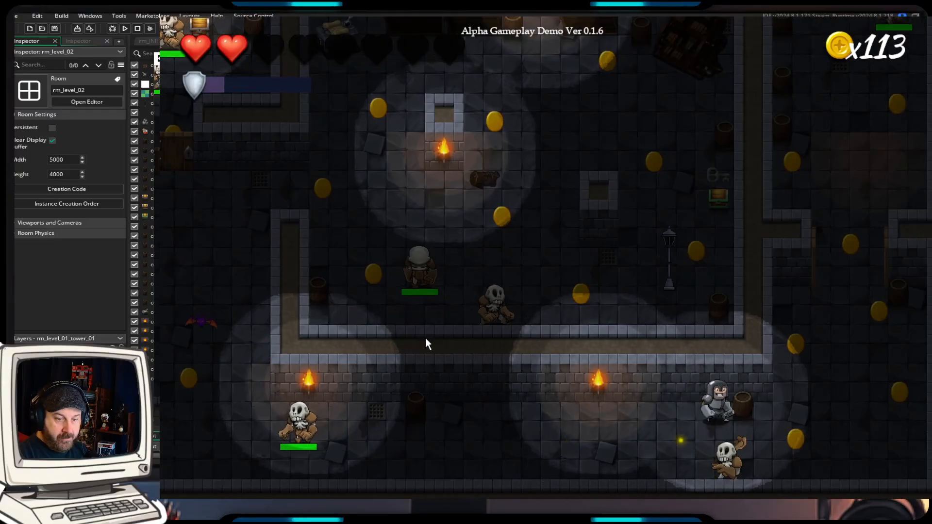
Head north through the open doorway and up the eastern passage to the corridor by the barred gate
key(w)
key(w)
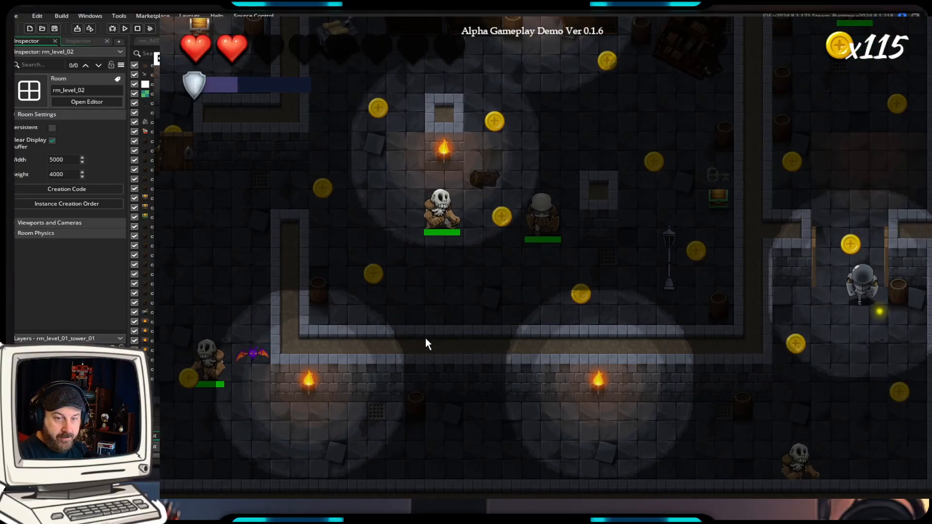
key(w)
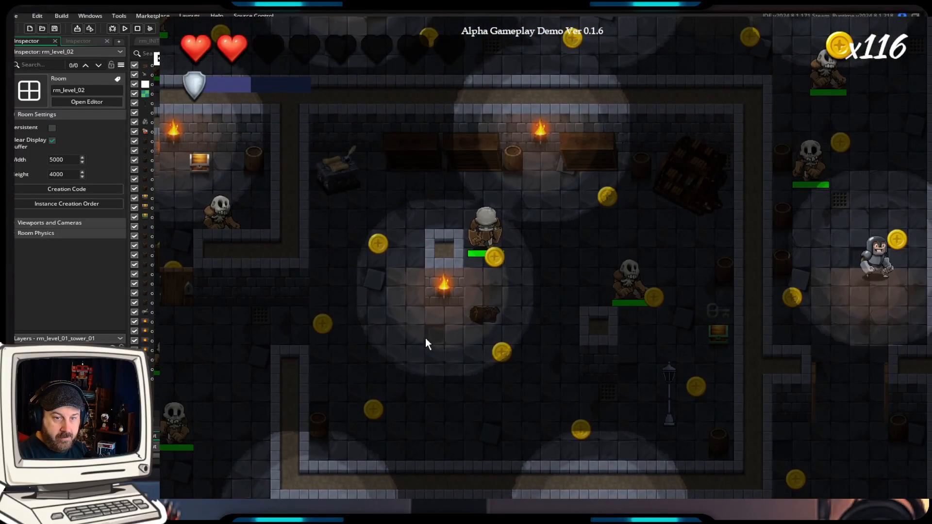
key(a)
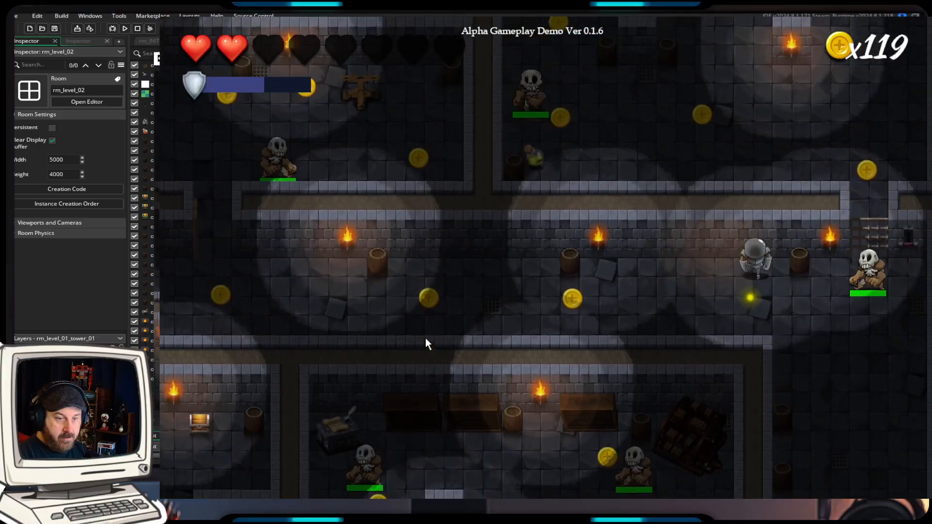
Run west along the torchlit corridor collecting coins, using the shield to get past the skeletons
key(a)
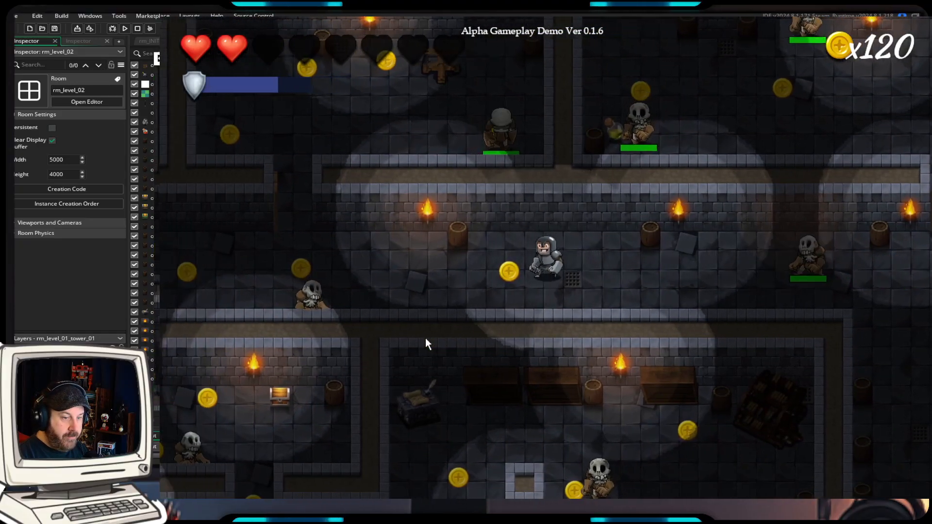
key(a)
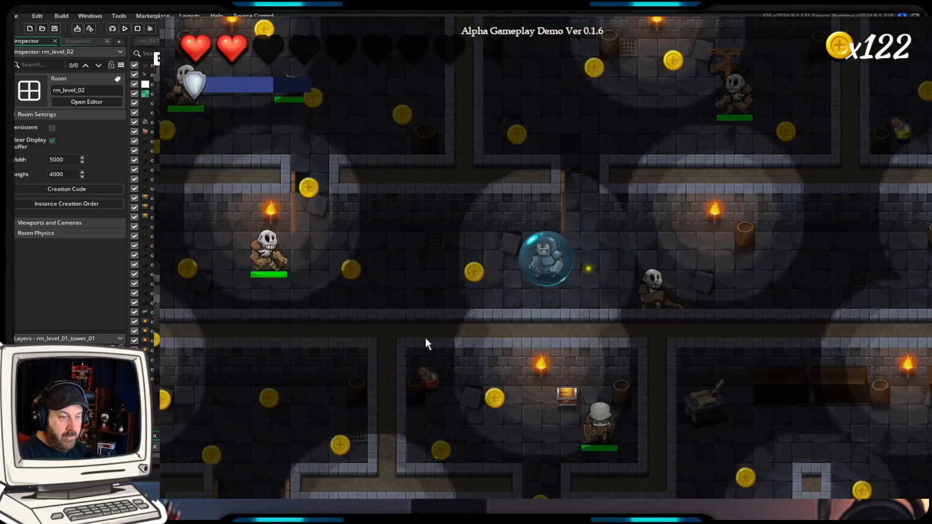
key(a)
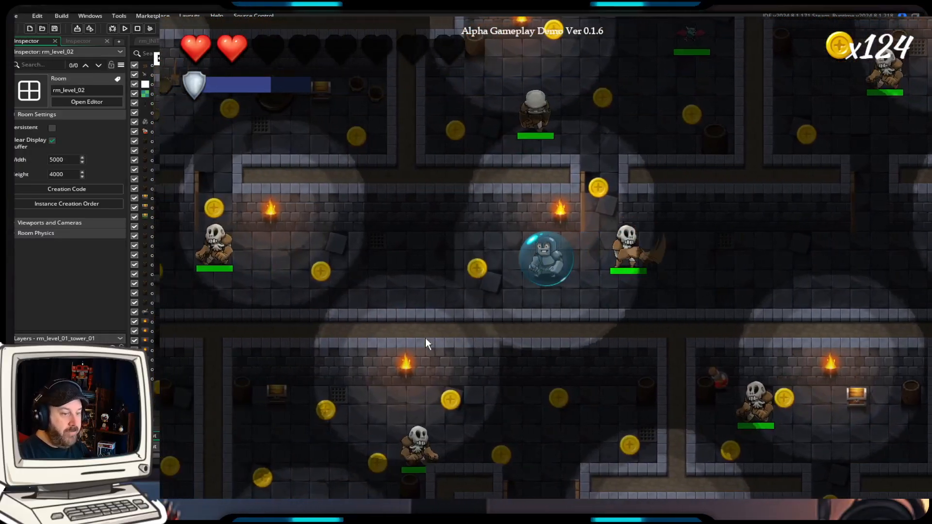
key(a)
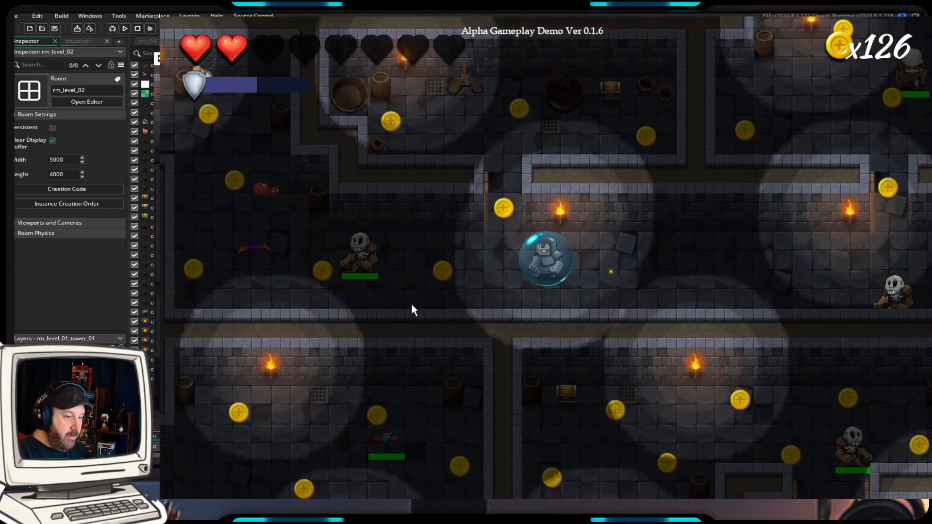
key(space)
key(a)
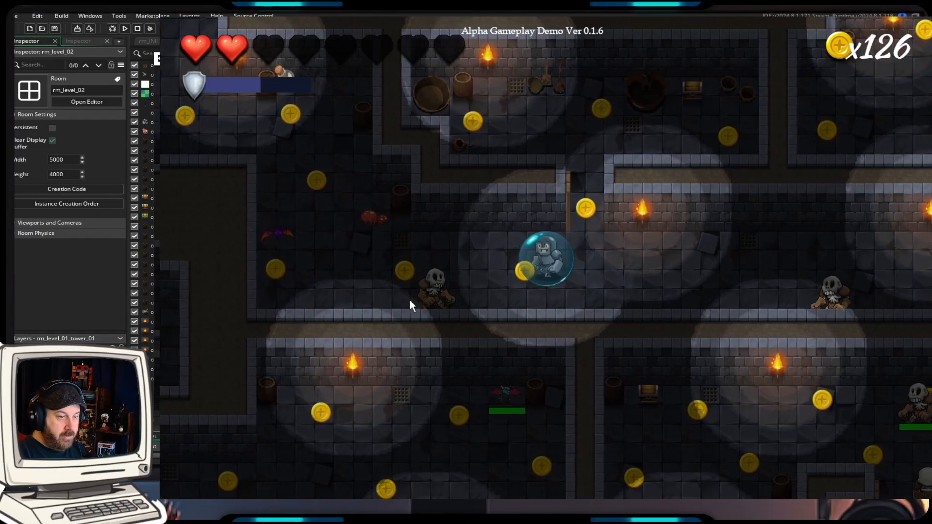
Go northwest past the bat and skeleton to the torchlit corner and pick up the yellow potion
key(w)
key(a)
key(w)
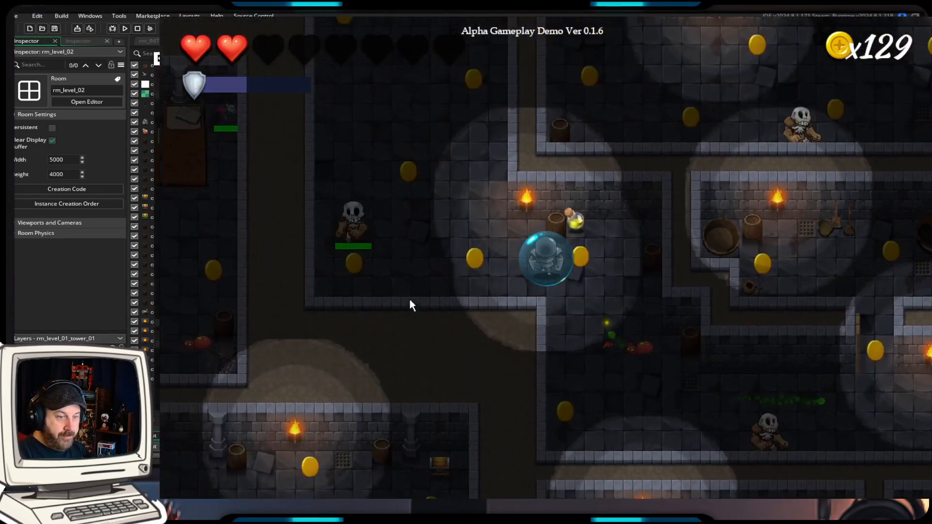
key(d)
key(s)
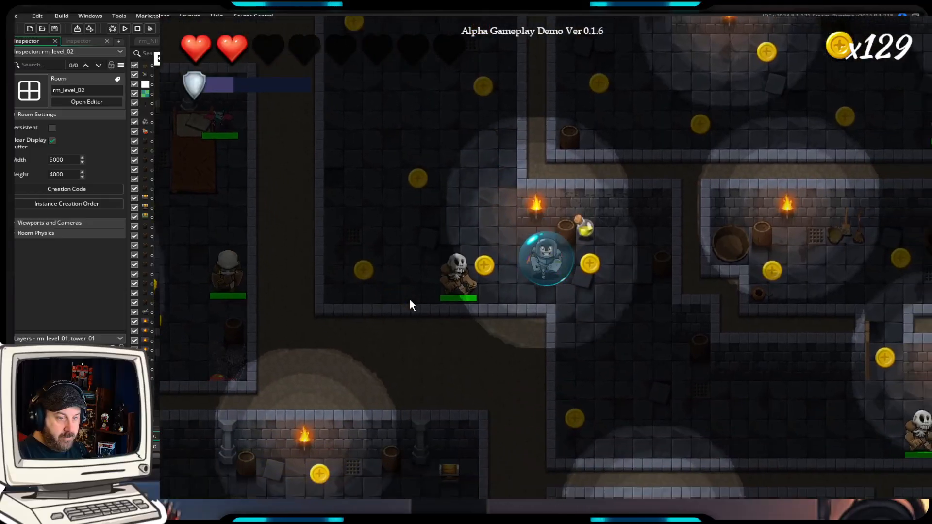
key(a)
key(w)
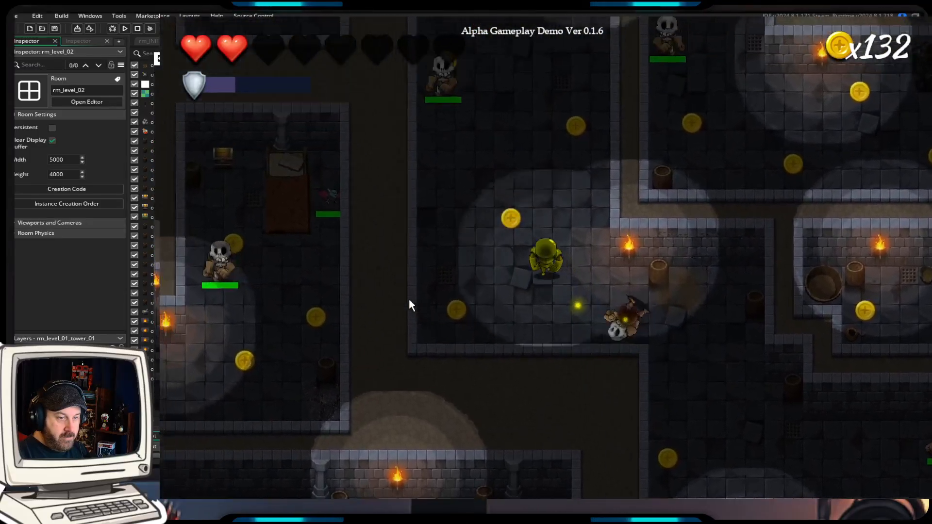
Run north through the wide passage under the yellow potion's effect, collecting coins, and turn west near the chest
key(a)
key(d)
key(w)
key(a)
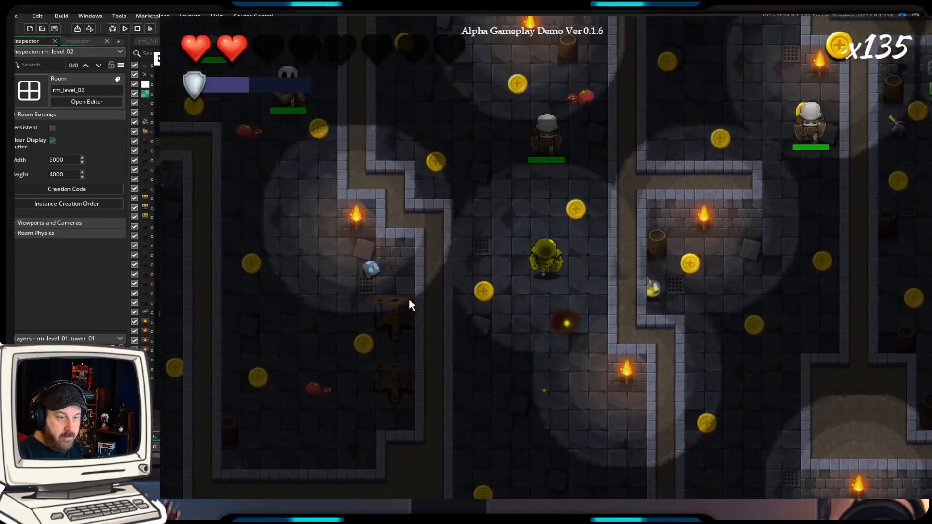
key(d)
key(a)
key(w)
key(a)
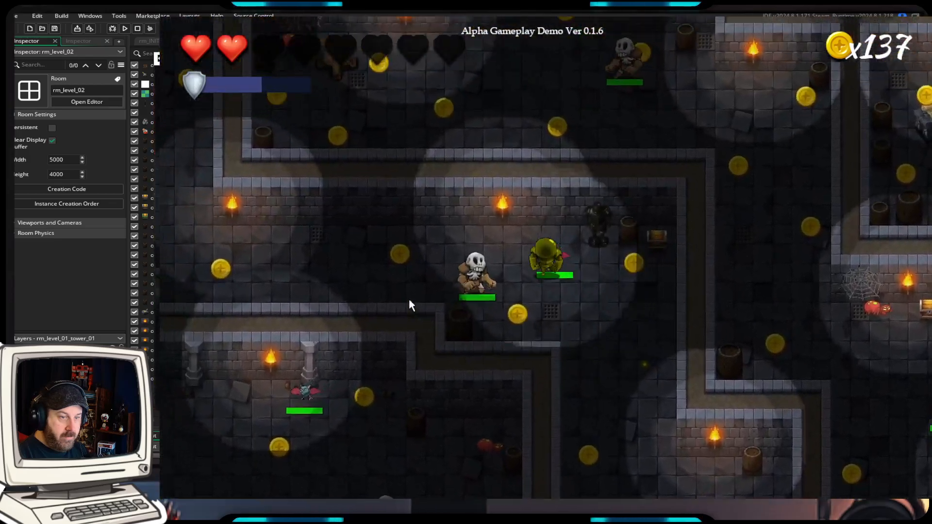
Continue west past the skeletons, collecting coins, and north beyond the blue mushroom
key(s)
key(w)
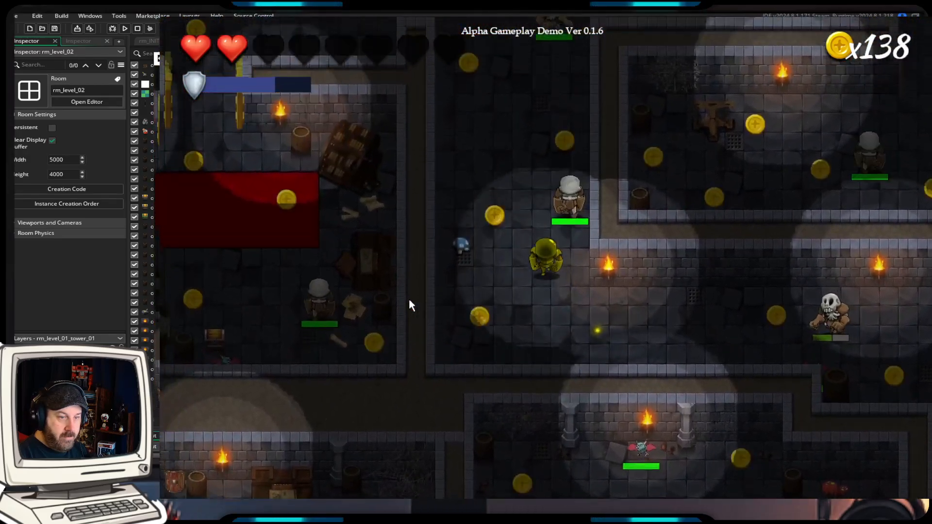
key(a)
key(s)
key(s)
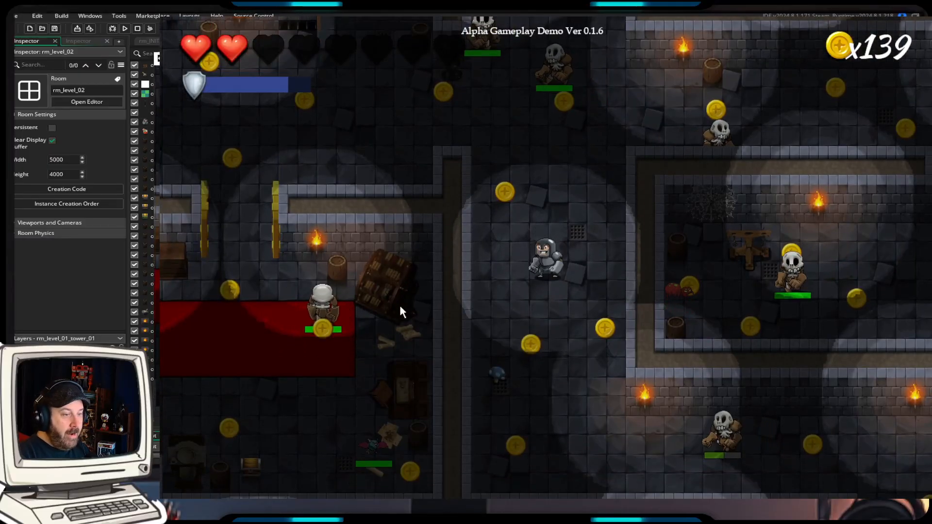
Head north alongside the red-carpet room and turn west around the wall's end to face the skeletons
key(a)
key(w)
key(d)
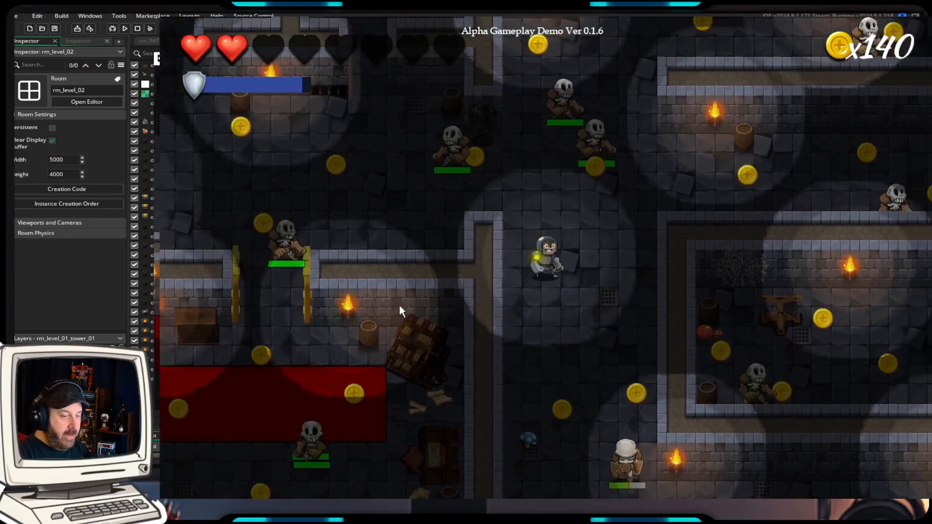
key(w)
key(a)
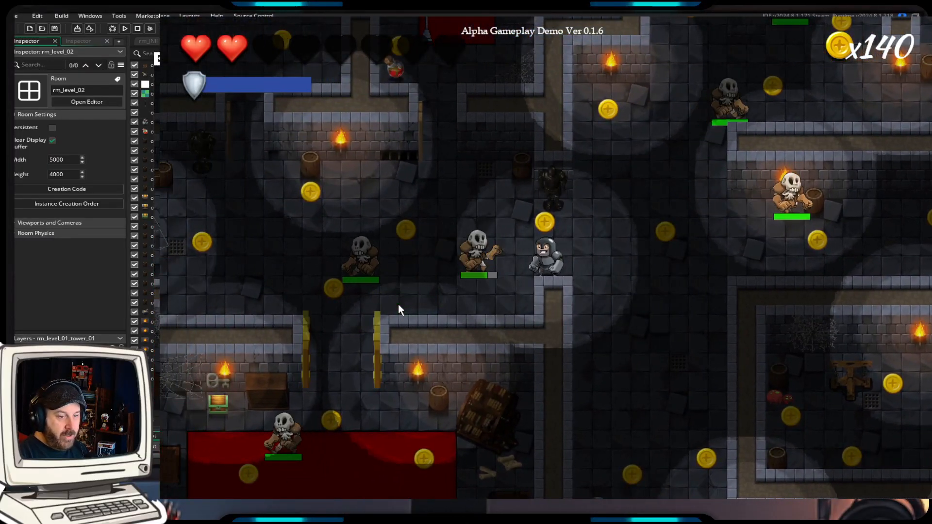
Go west past the skeleton collecting coins and south through the yellow gates into the red-carpet room
key(a)
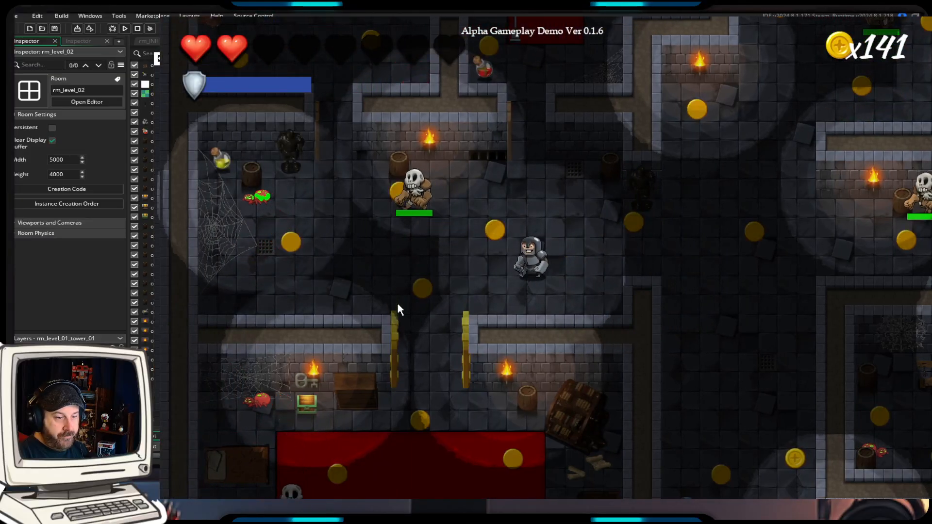
key(a)
key(s)
Retreat north through the yellow gates, strike the pursuing bat with the sword, and end the playtest
key(s)
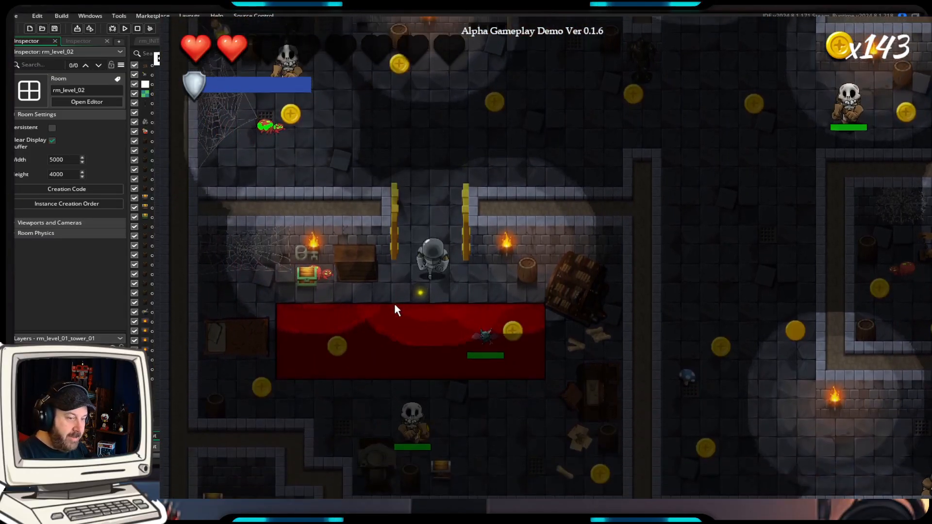
key(w)
key(d)
key(s)
click(395, 306)
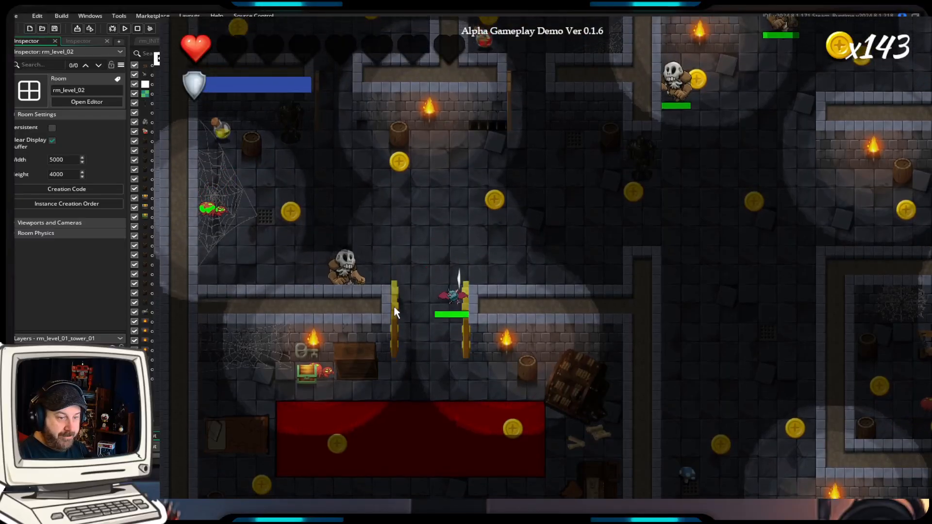
key(w)
key(s)
key(d)
key(d)
click(394, 307)
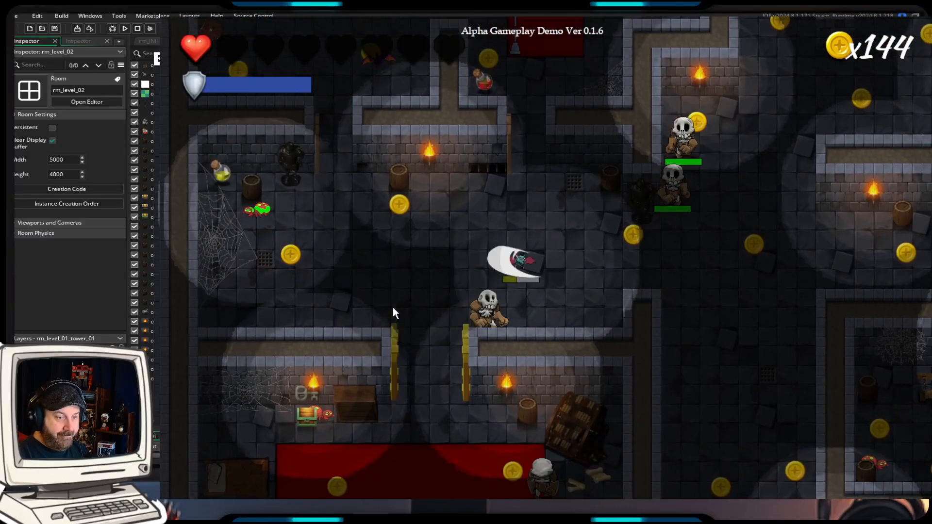
key(a)
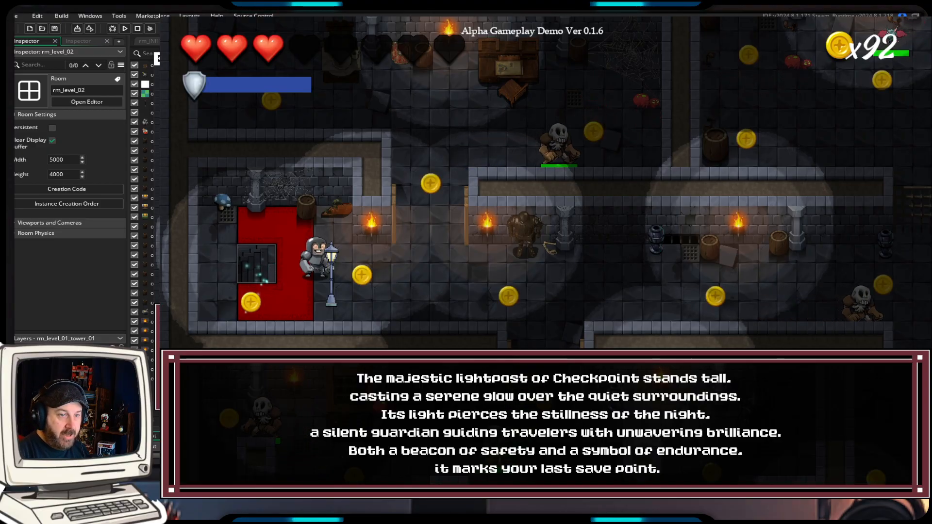
click(766, 57)
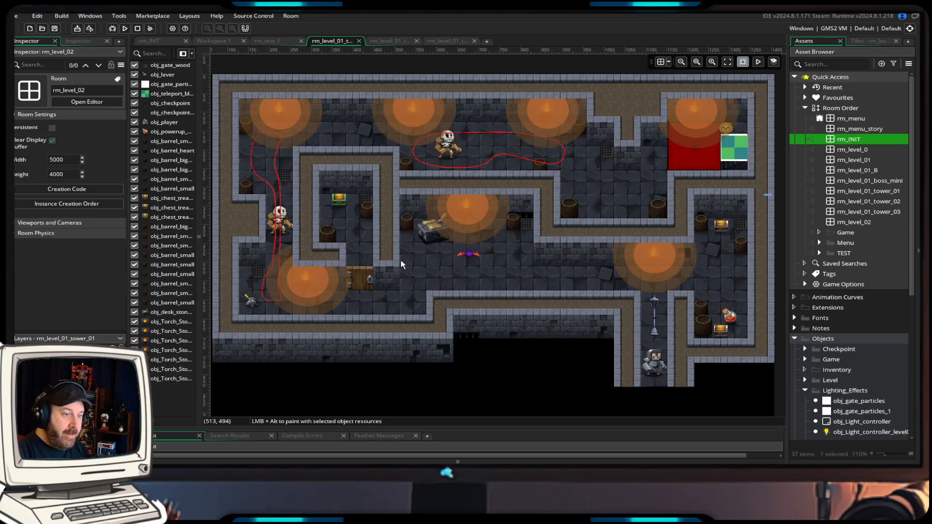
Delete all the stone torch instances from the object layer of rm_level_01_tower_01
ctrl+scroll(395, 264, down, 1)
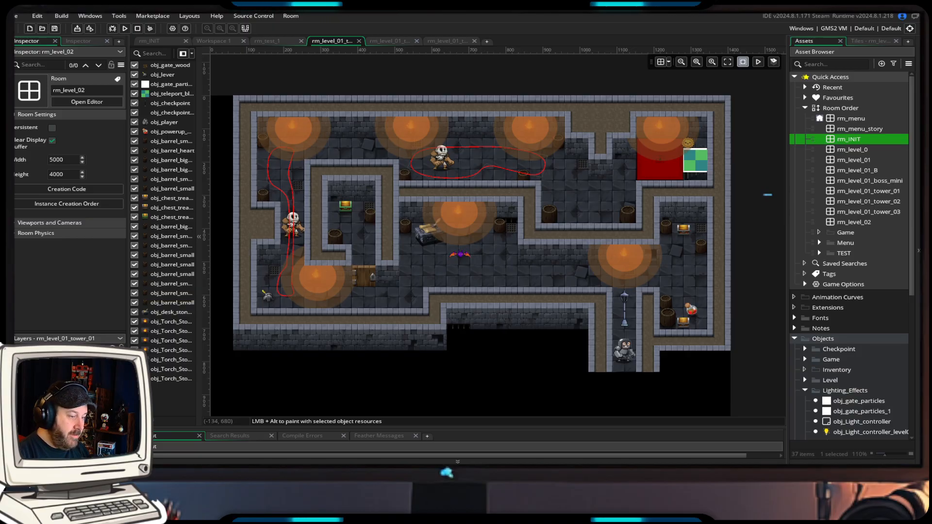
click(170, 322)
drag(84, 333, 83, 284)
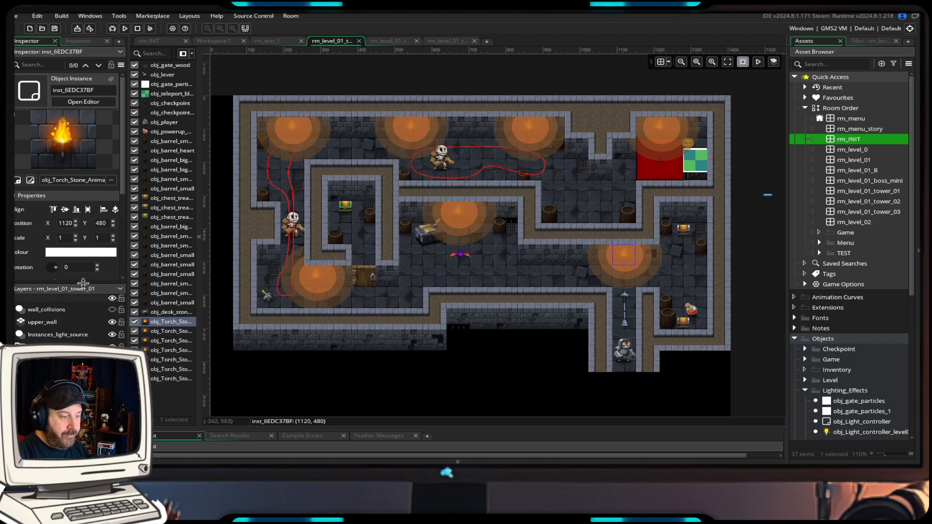
shift+click(165, 379)
key(Delete)
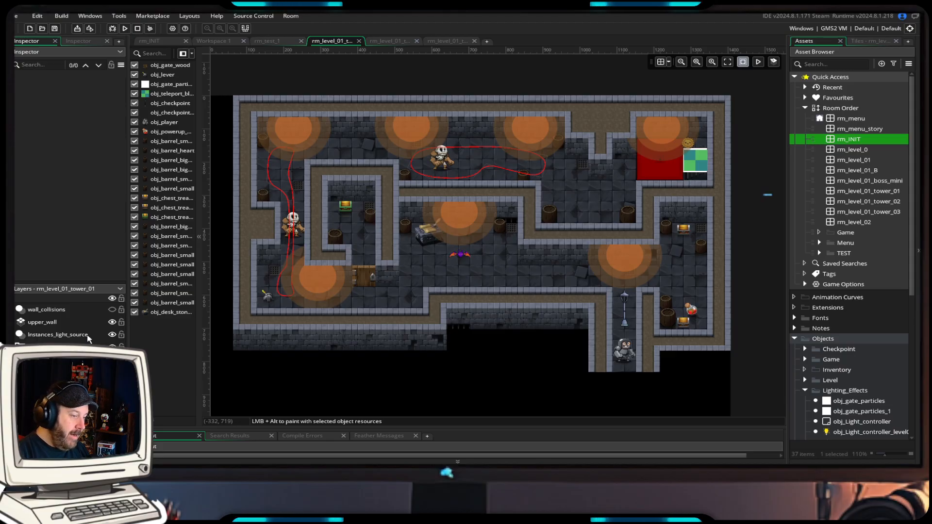
Hide and show the Instances_light_source layer and examine the glow circles across the first tower room
click(112, 335)
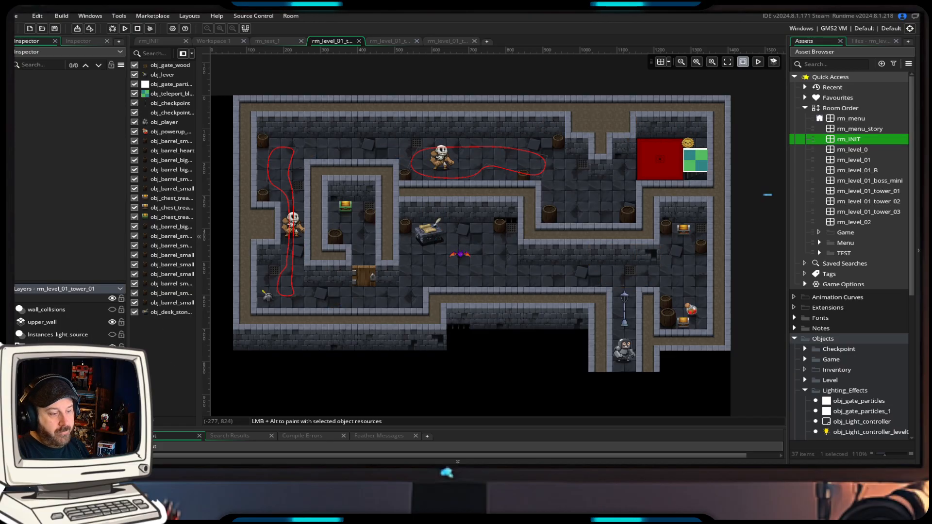
click(112, 335)
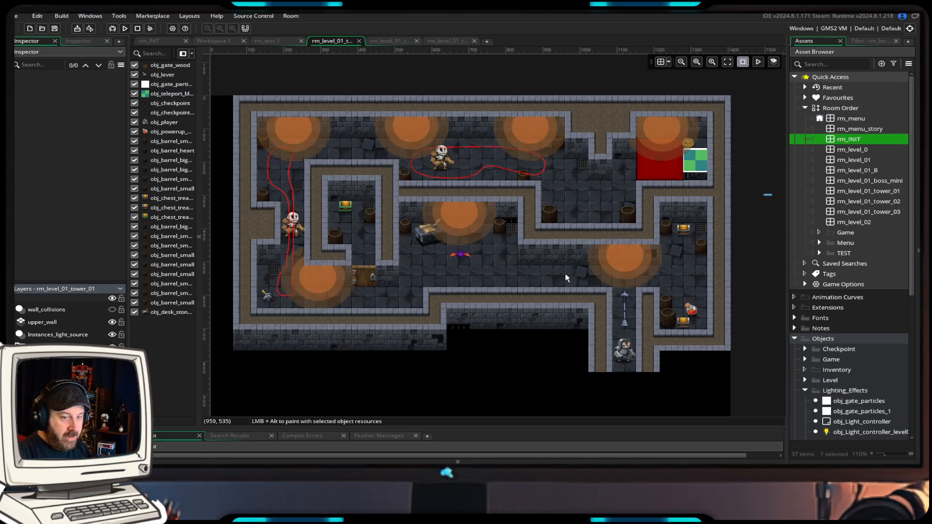
ctrl+scroll(559, 272, up, 5)
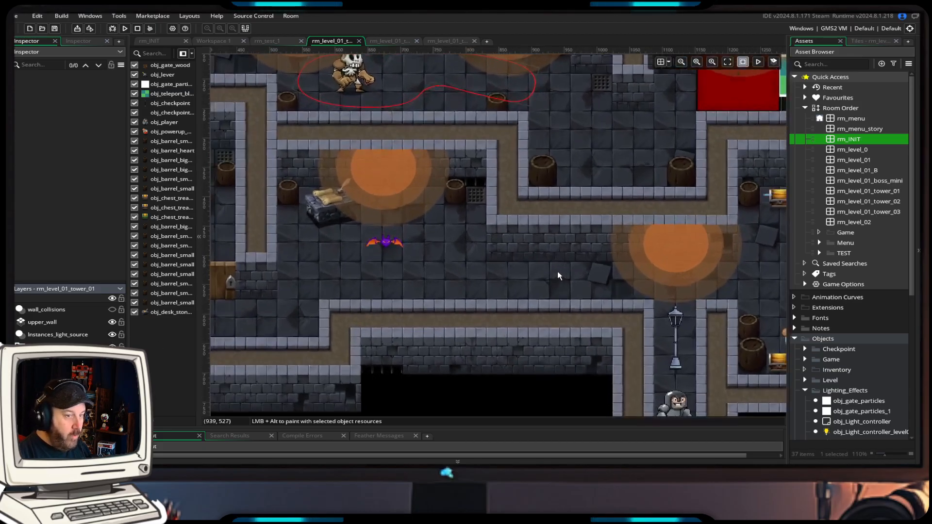
middle_drag(552, 275, 590, 268)
ctrl+scroll(591, 272, down, 5)
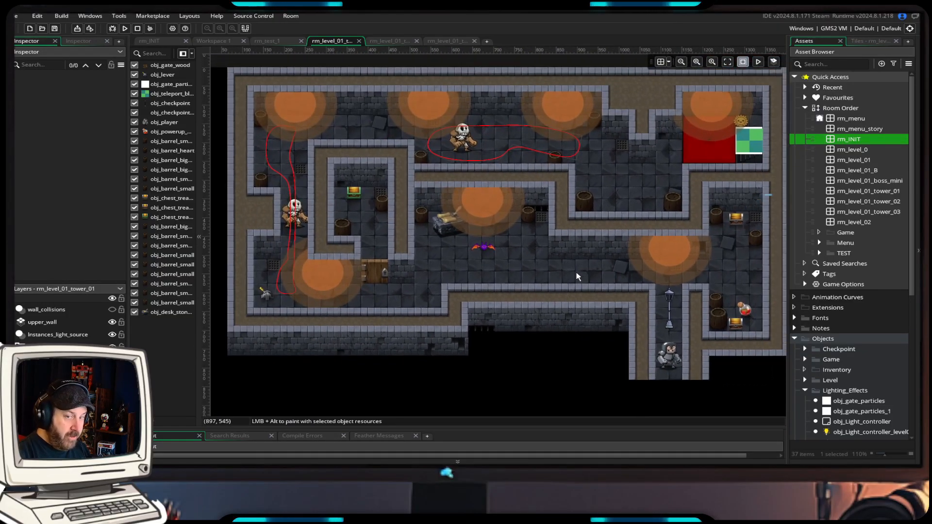
middle_drag(575, 305, 575, 236)
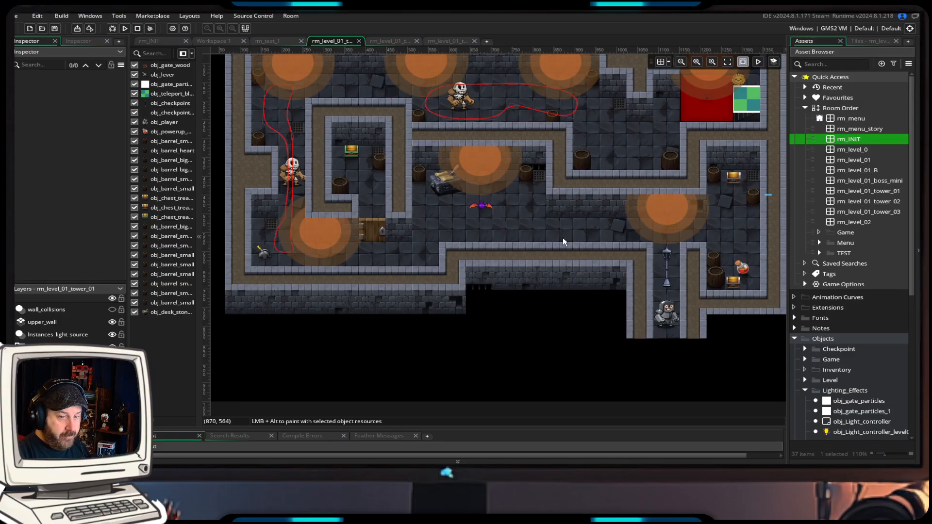
middle_drag(561, 242, 547, 274)
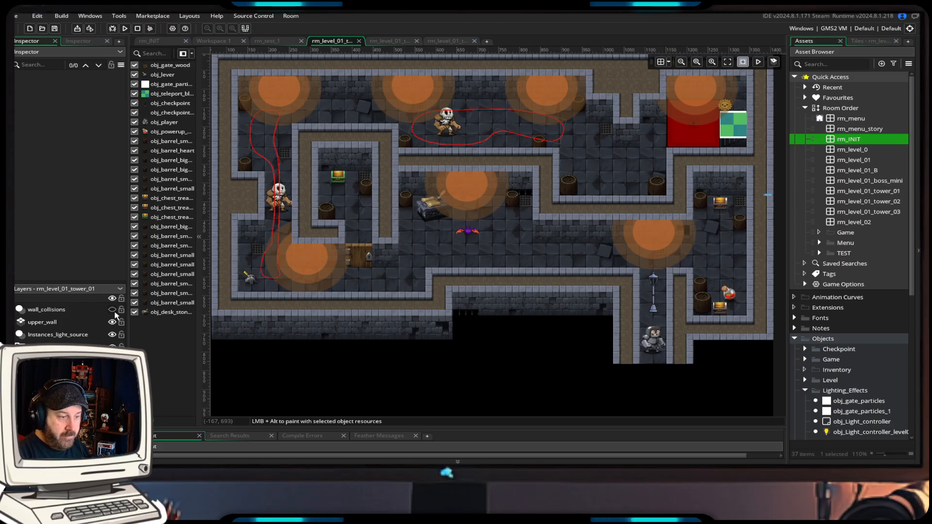
Show the wall_collisions layer over the first tower room
click(114, 313)
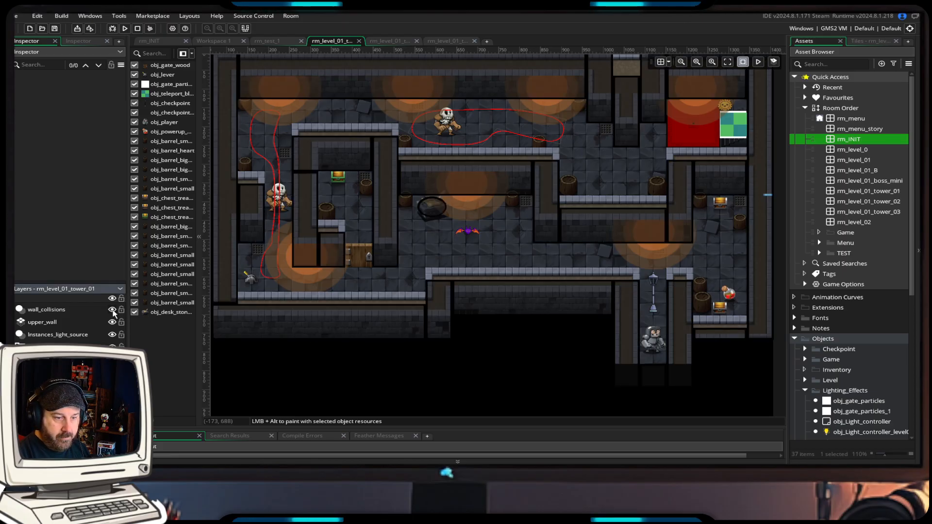
click(114, 313)
click(114, 312)
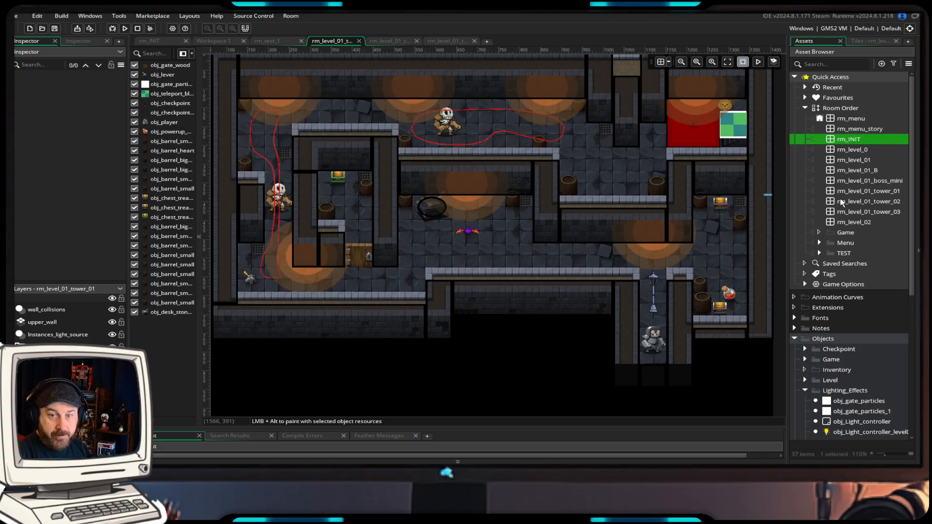
Reorder the rooms with rm_INIT first, followed by rm_level_01_boss_mini and rm_level_01_tower_01, and rm_menu below rm_menu_story
click(832, 193)
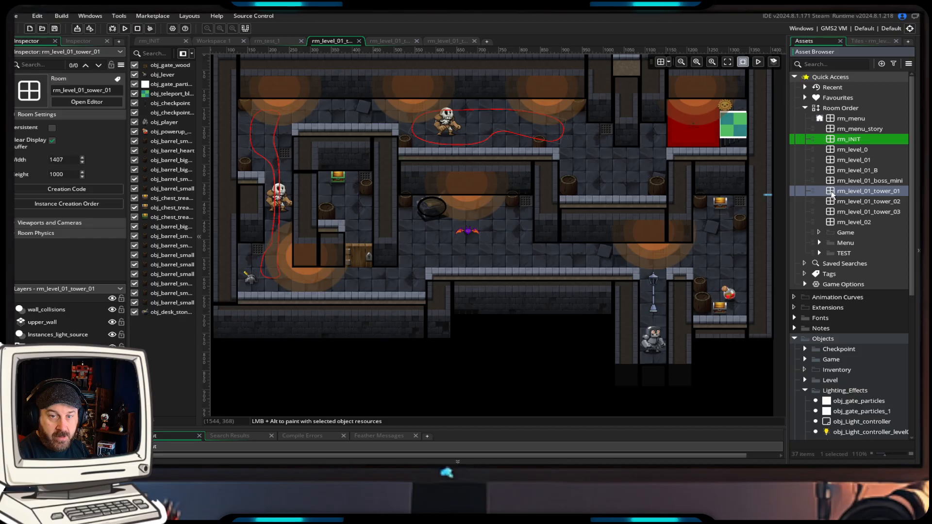
drag(833, 140, 831, 129)
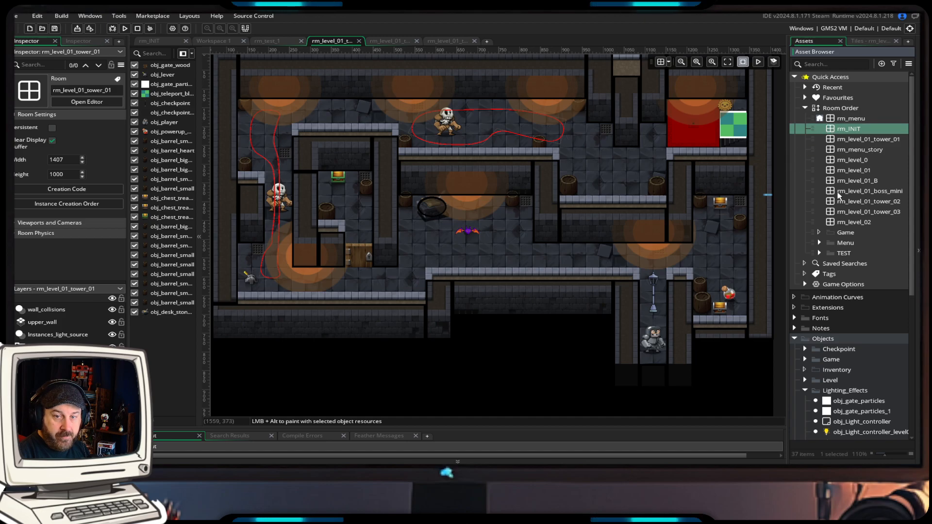
drag(837, 194, 833, 140)
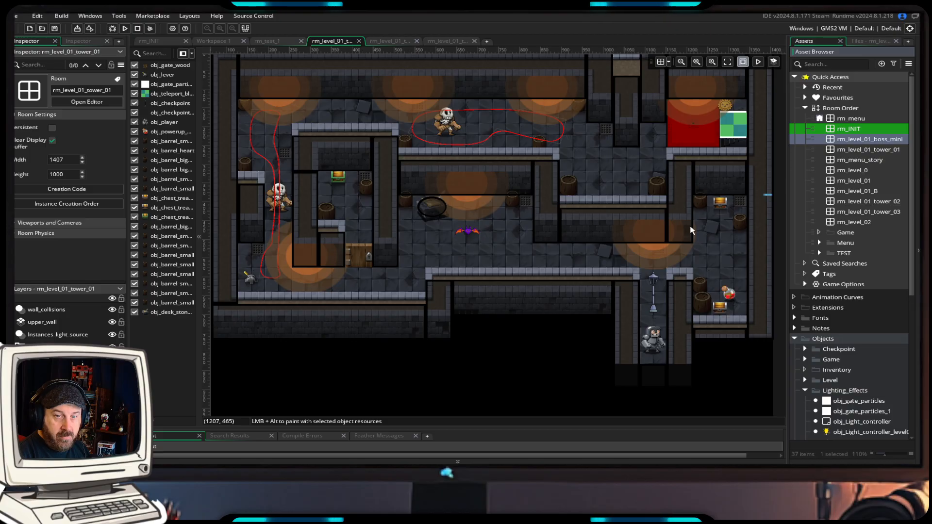
drag(843, 121, 832, 128)
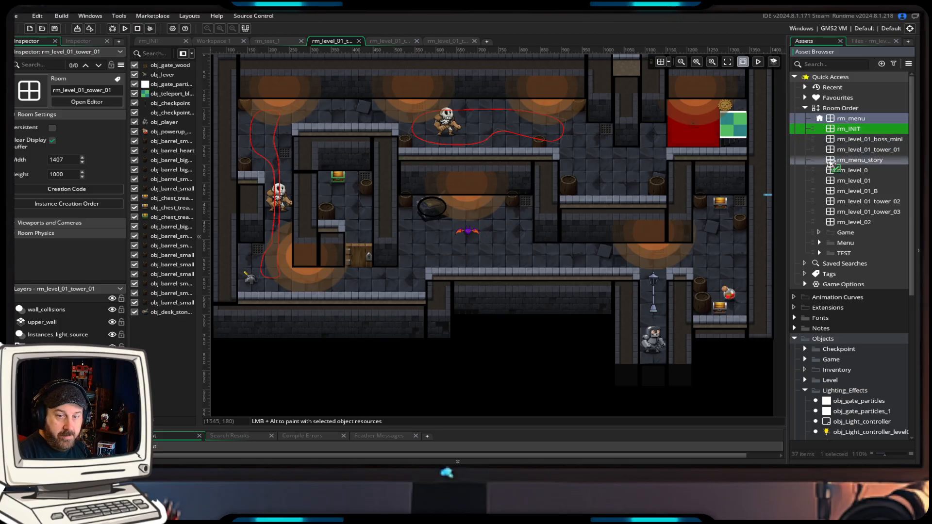
drag(831, 165, 831, 166)
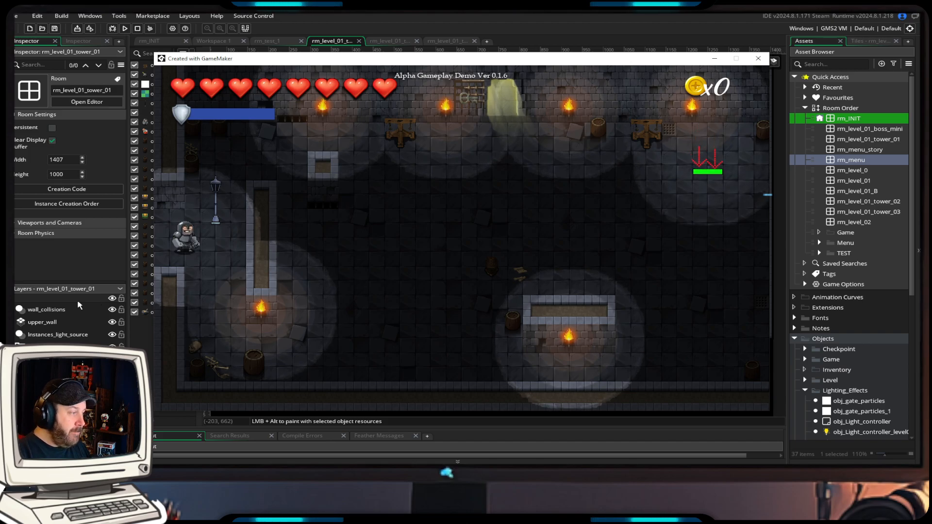
Playtest the mini boss room full screen, walking south to the wall torch and on into the first tower room
key(d)
key(s)
key(F11)
key(s)
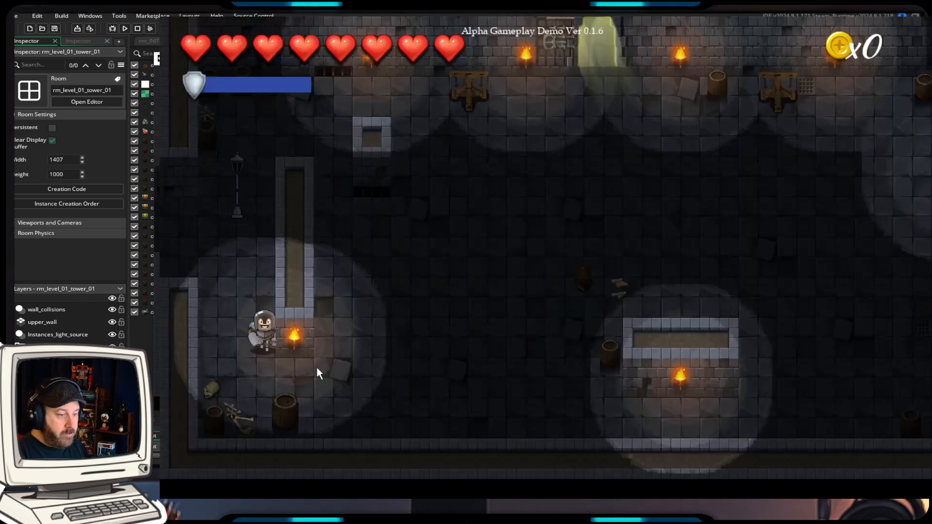
key(d)
key(w)
key(w)
key(d)
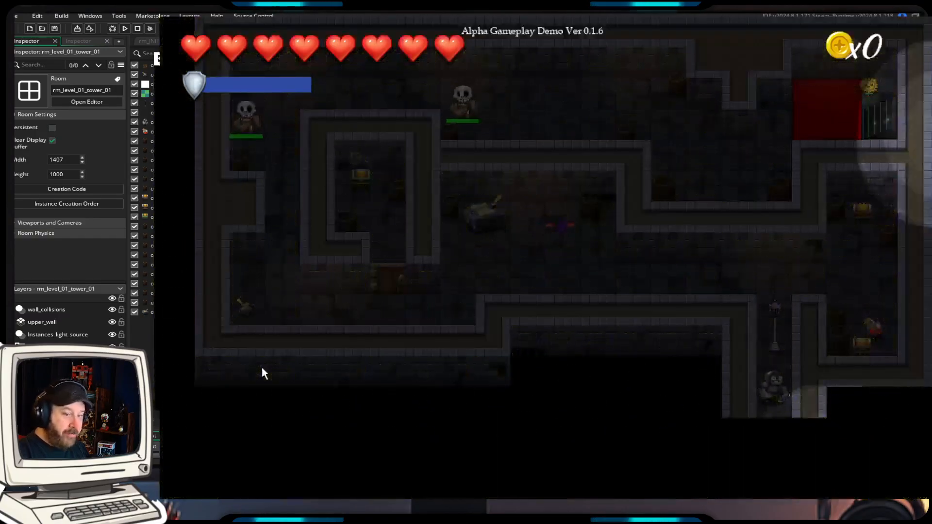
Walk north past the checkpoint lamppost and move east and west along the corridor to test the lighting
key(w)
key(w)
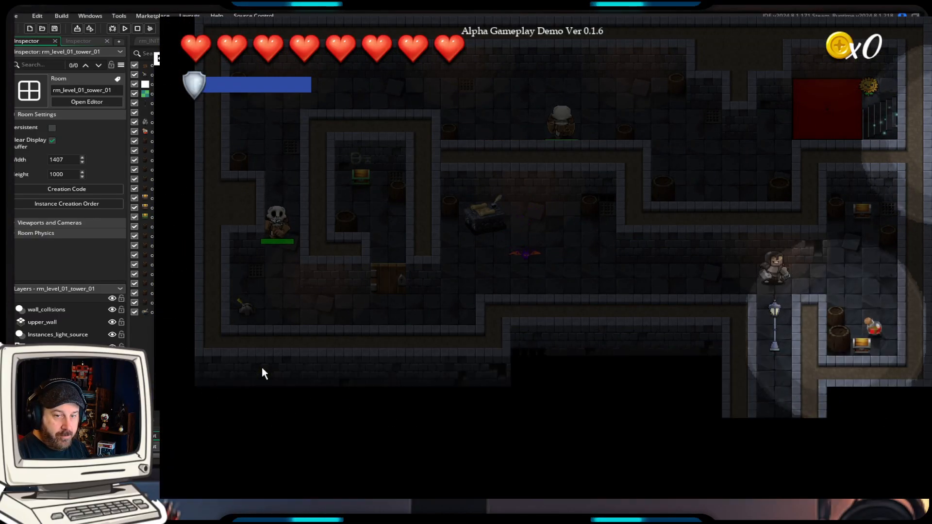
key(d)
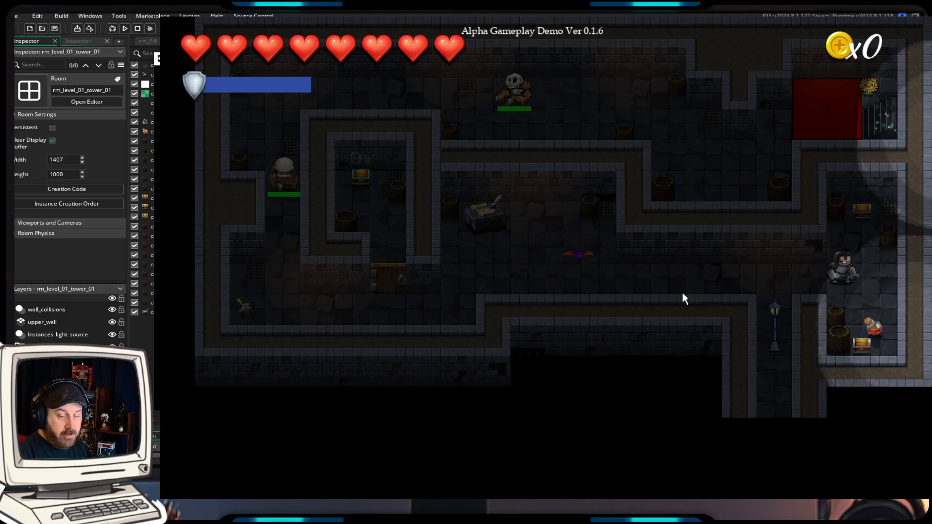
key(a)
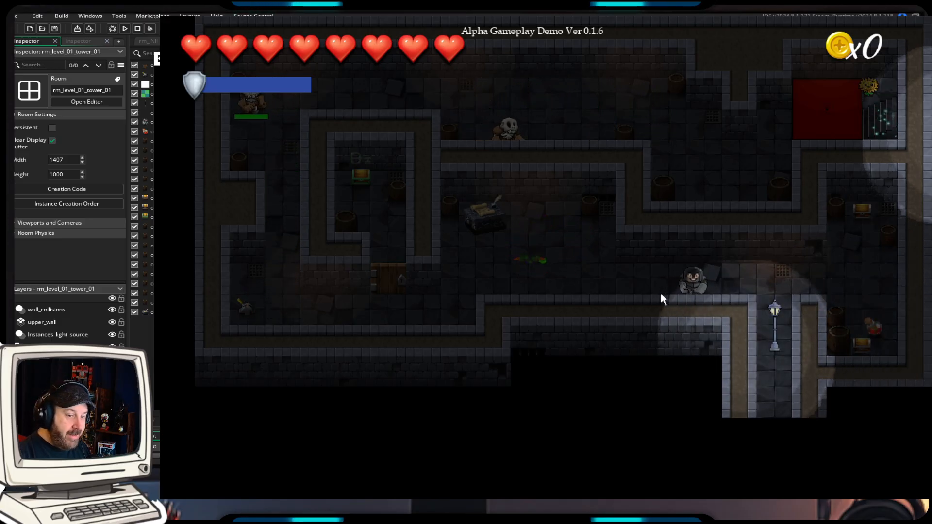
key(d)
key(d)
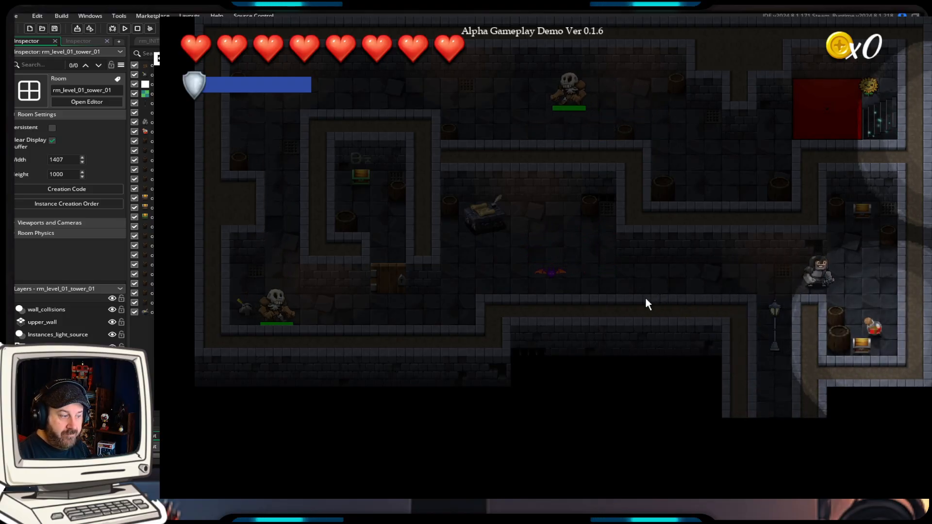
Go west along the corridor to face the bat and return east to the checkpoint lamppost
key(a)
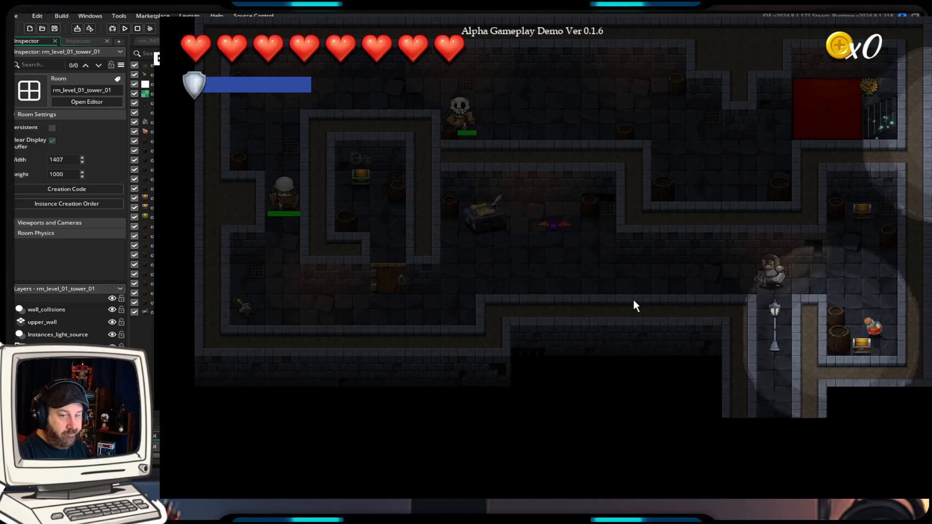
key(a)
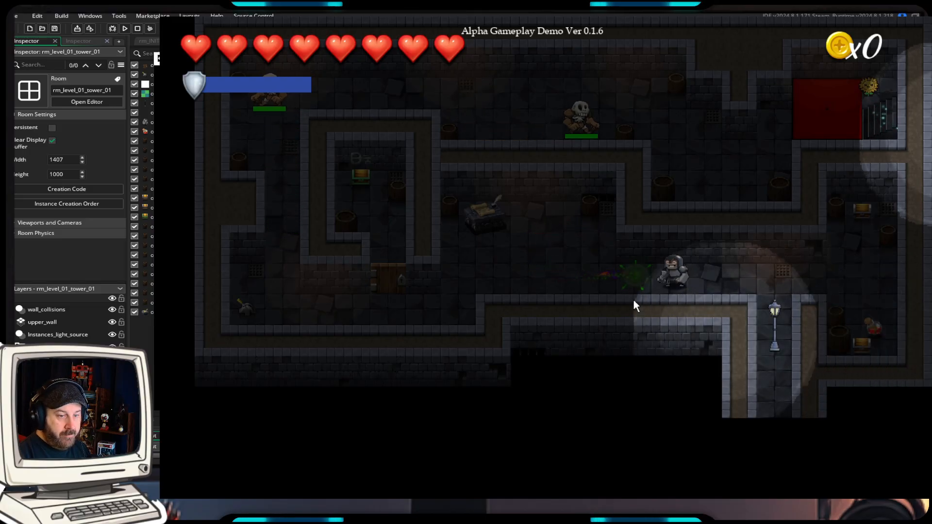
key(d)
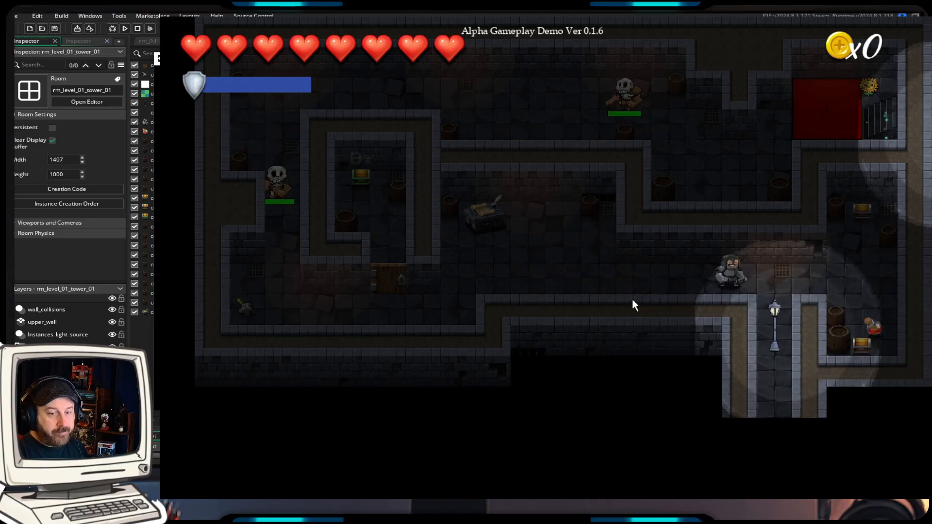
key(d)
key(d)
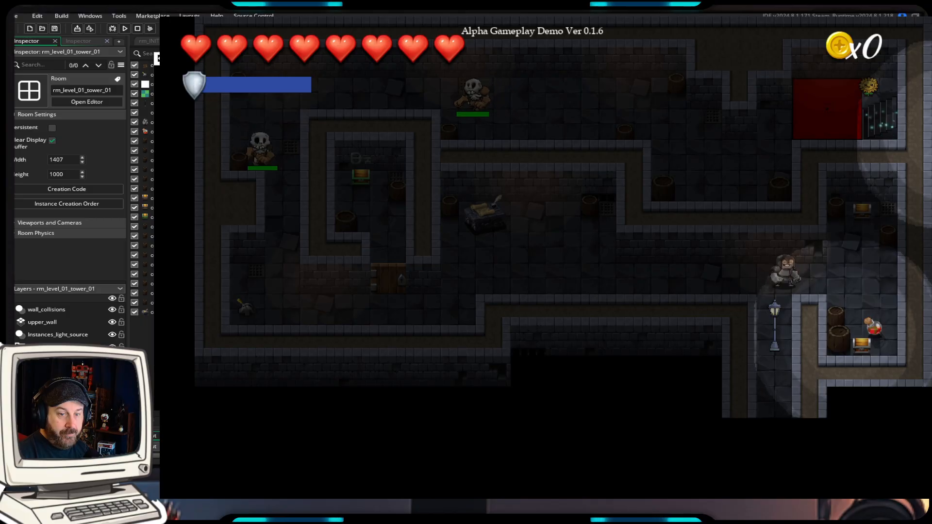
Close the running game and view the entire rm_level_01_tower_01 layout in the room editor
click(760, 59)
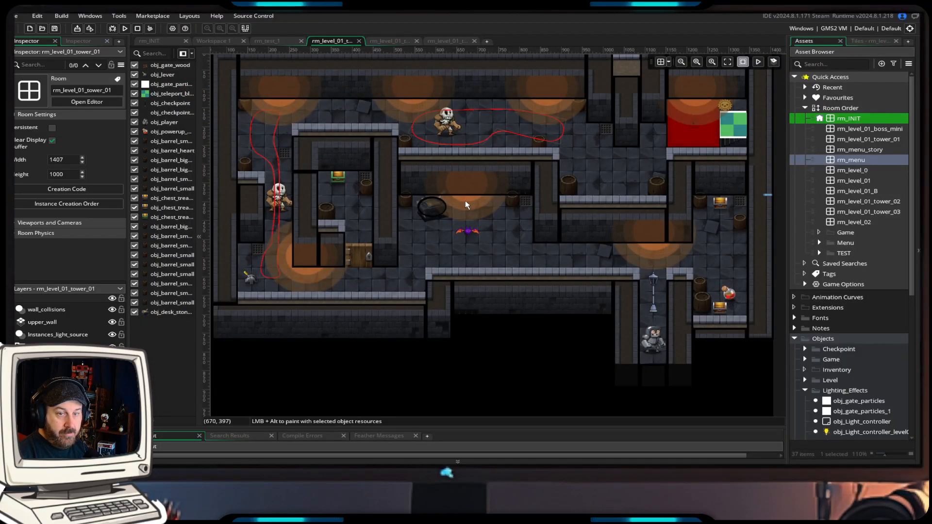
scroll(465, 204, down, 1)
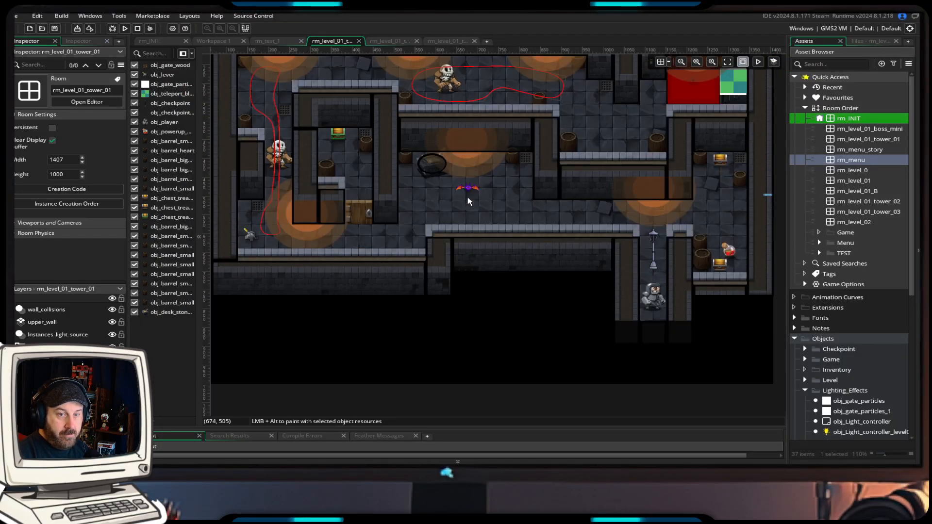
ctrl+scroll(469, 202, down, 3)
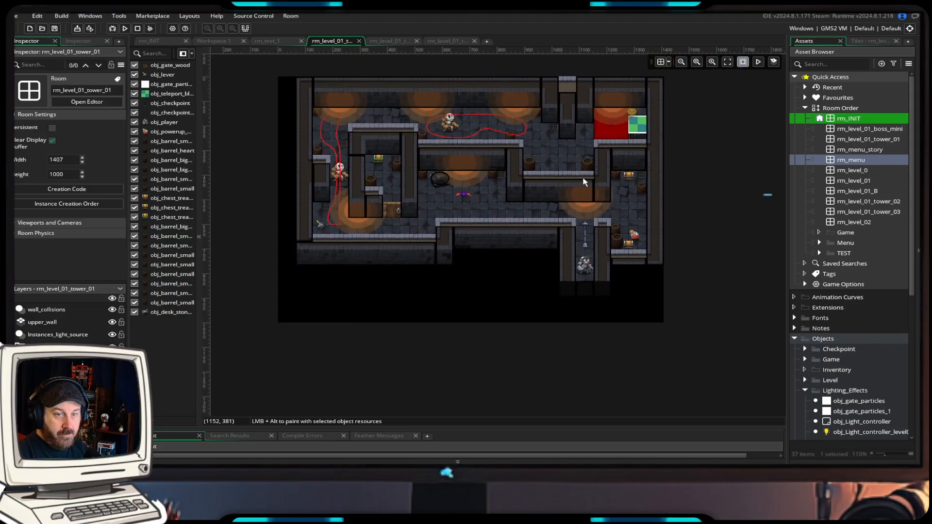
Move the obj_gate_particles instance onto the Instances_light_source layer and place it first in the instance list, above the torch glows
middle_drag(585, 182, 564, 200)
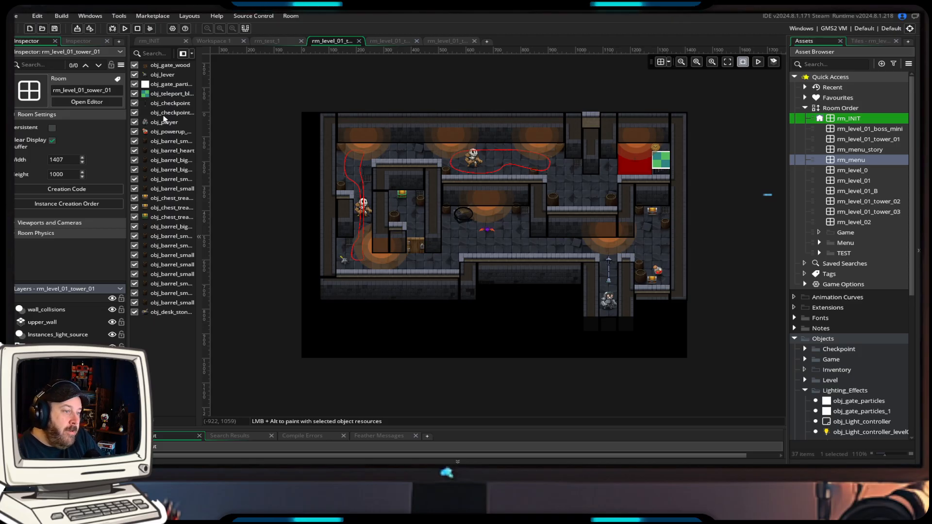
click(147, 87)
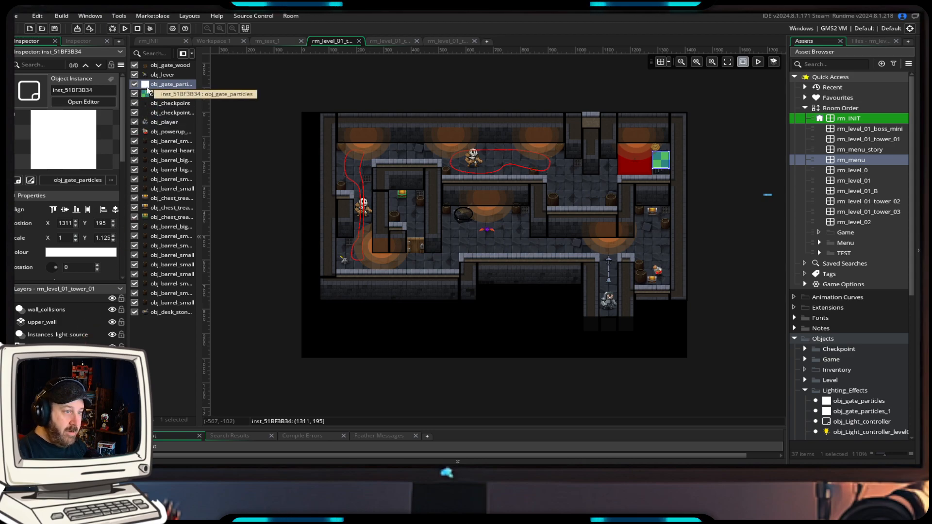
click(57, 335)
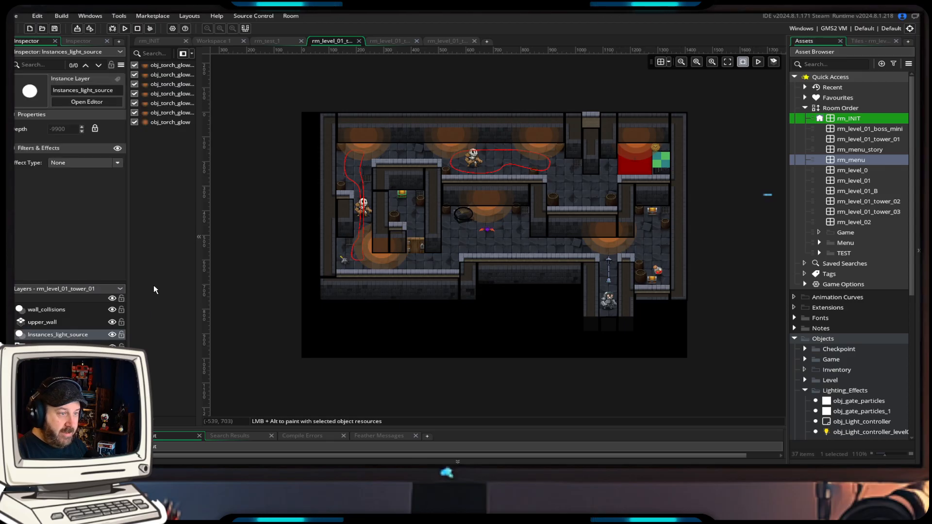
key(ctrl+v)
drag(149, 132, 156, 66)
click(142, 244)
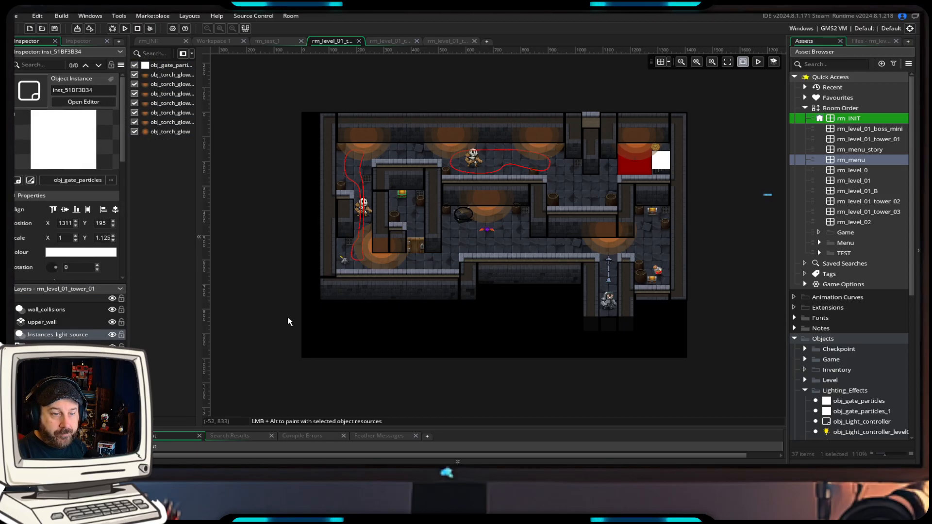
middle_drag(492, 339, 487, 308)
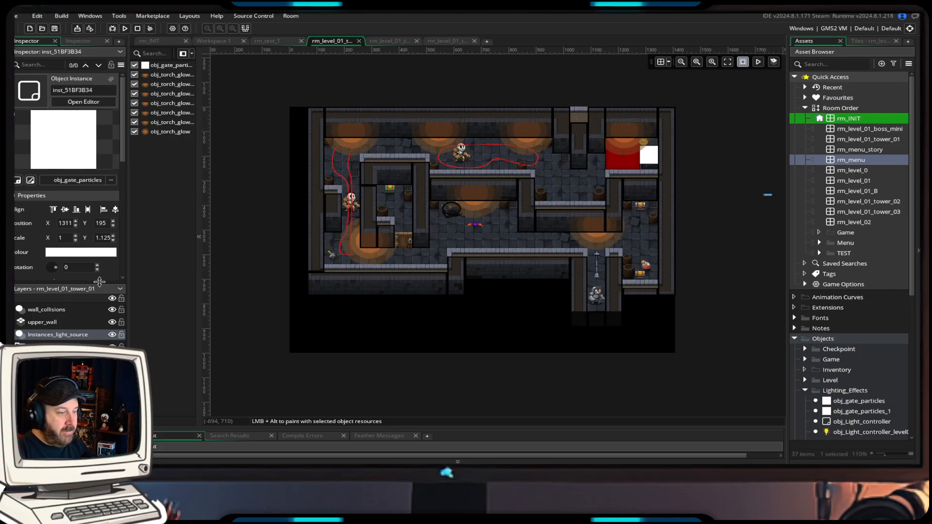
Enlarge the room properties area and examine the Viewport 0 camera and object-following settings of rm_level_01_tower_01
drag(108, 278, 107, 318)
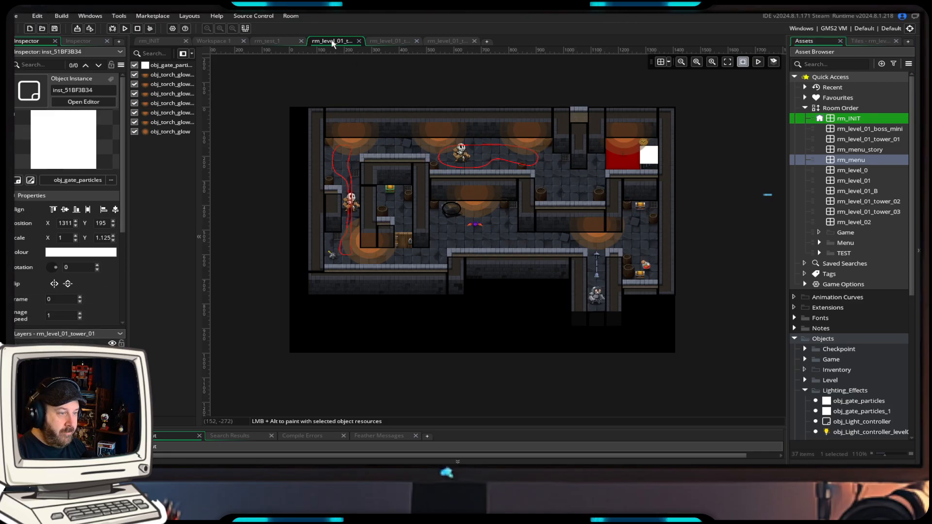
key(Escape)
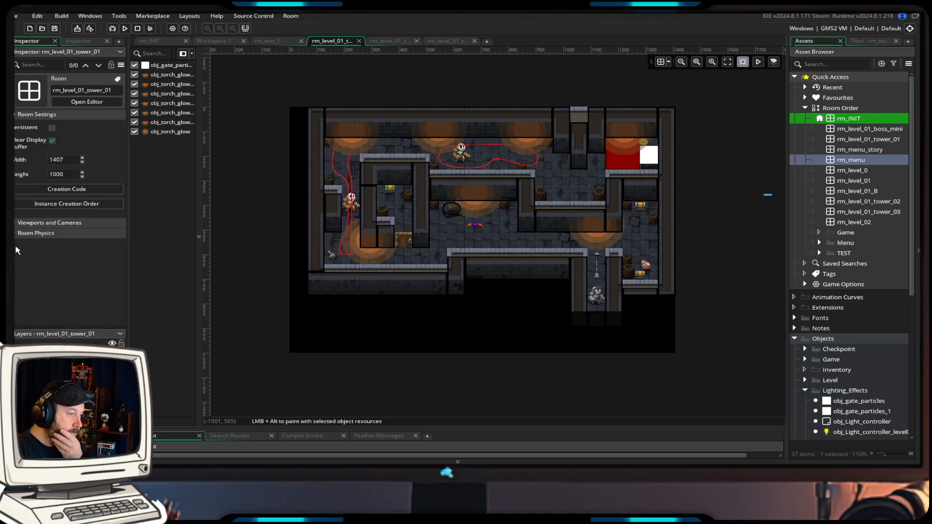
click(17, 224)
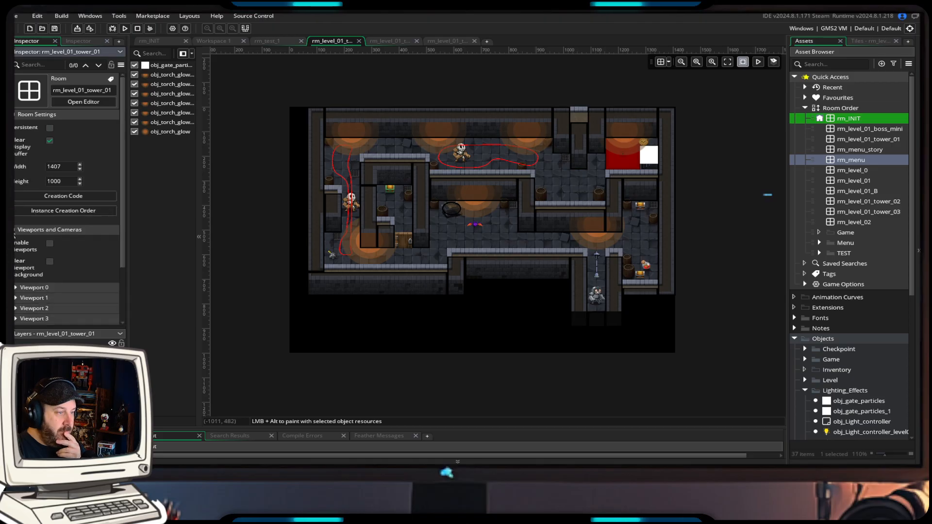
click(17, 290)
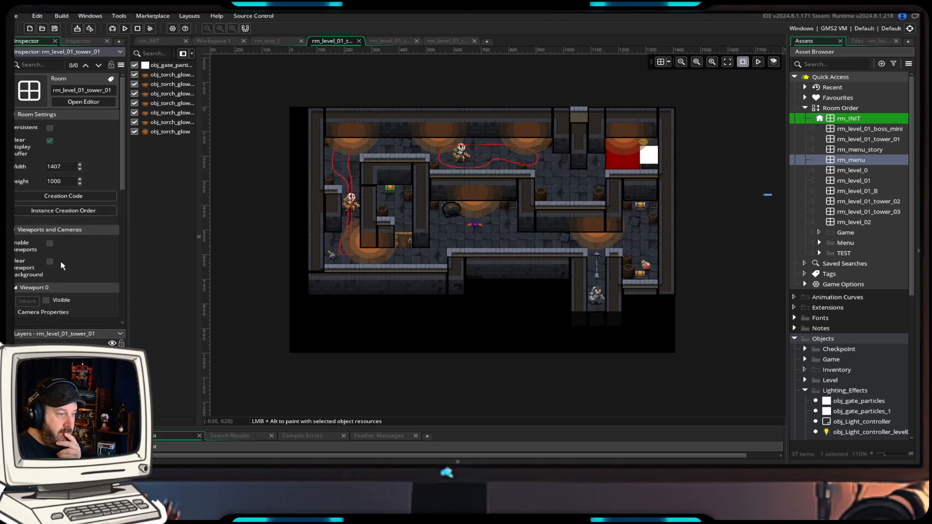
scroll(64, 262, down, 5)
scroll(65, 261, down, 2)
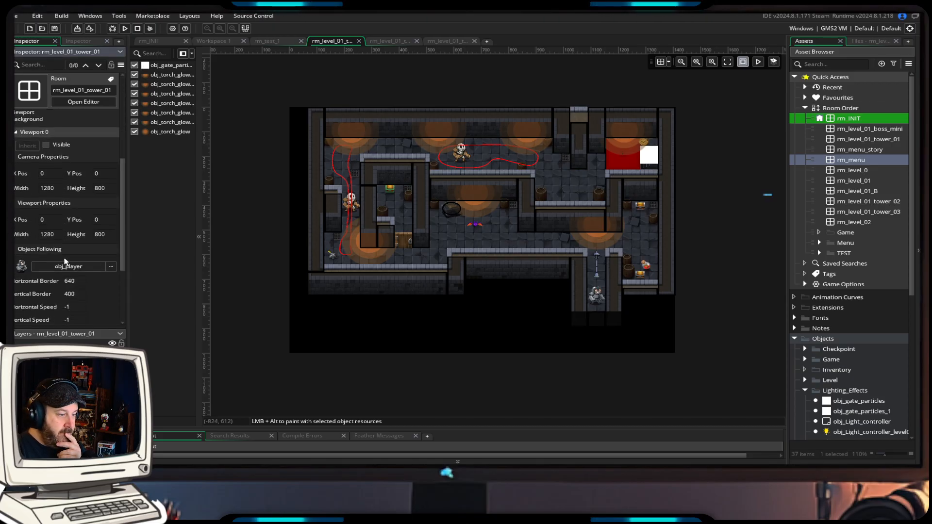
scroll(64, 264, up, 8)
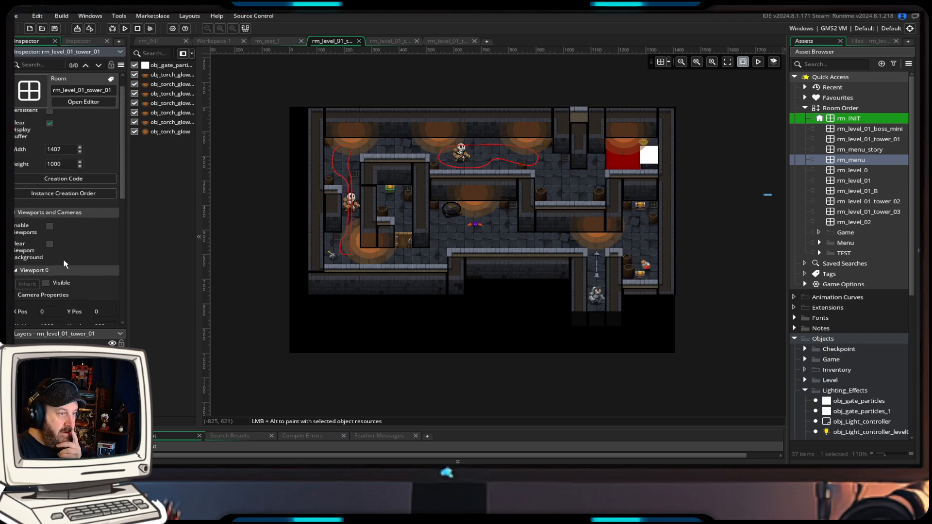
In rm_level_01_tower_02, set the Viewport 0 camera width to 1280 and the vertical border to 400
click(389, 41)
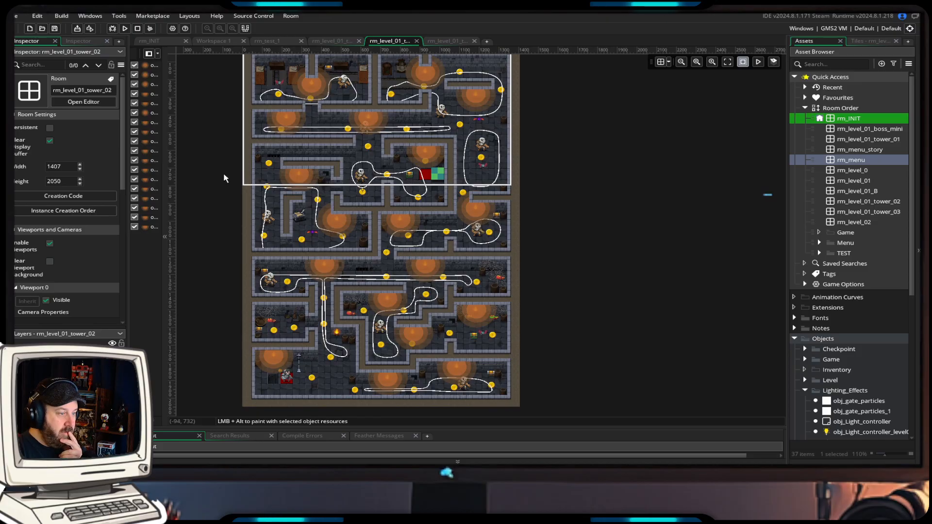
click(339, 42)
click(391, 41)
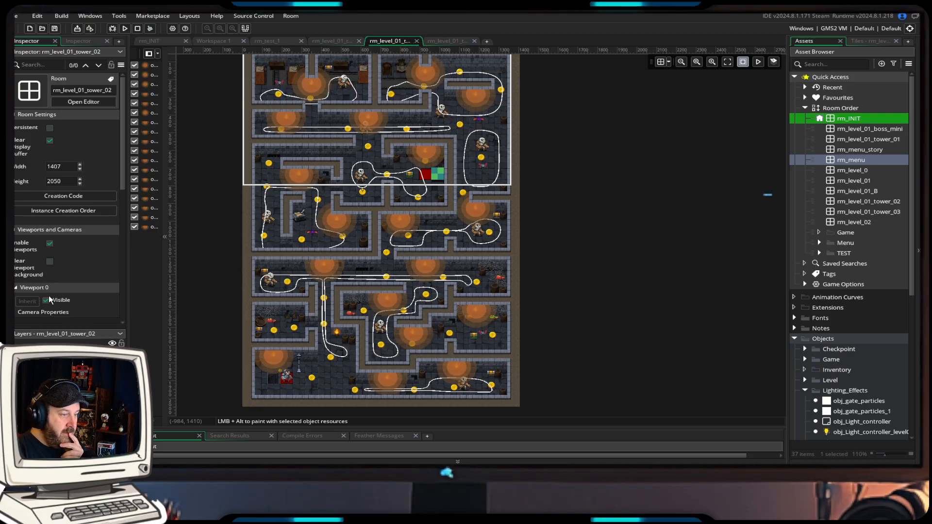
scroll(76, 272, down, 5)
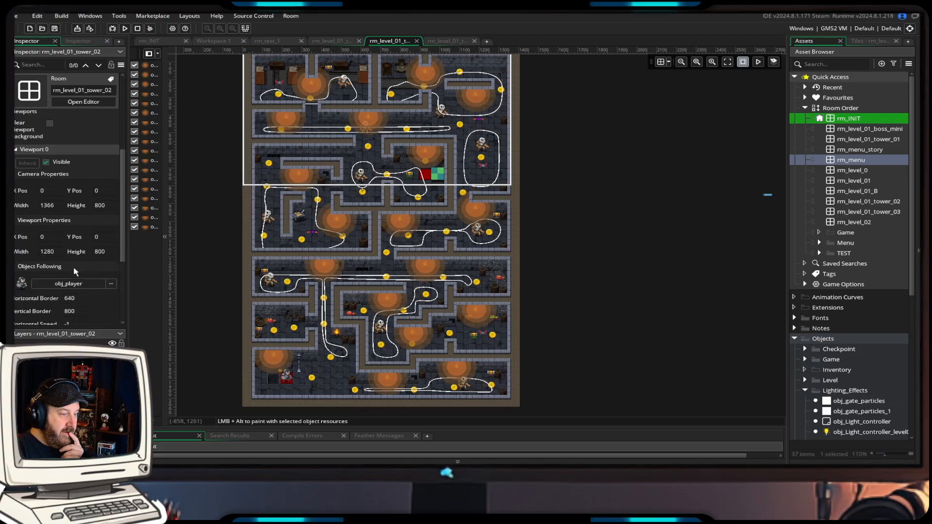
click(57, 206)
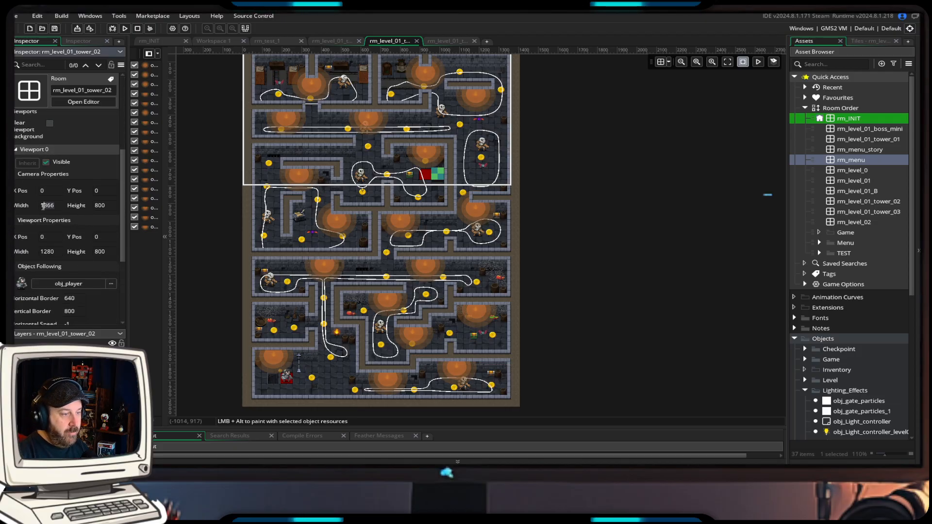
text(12)
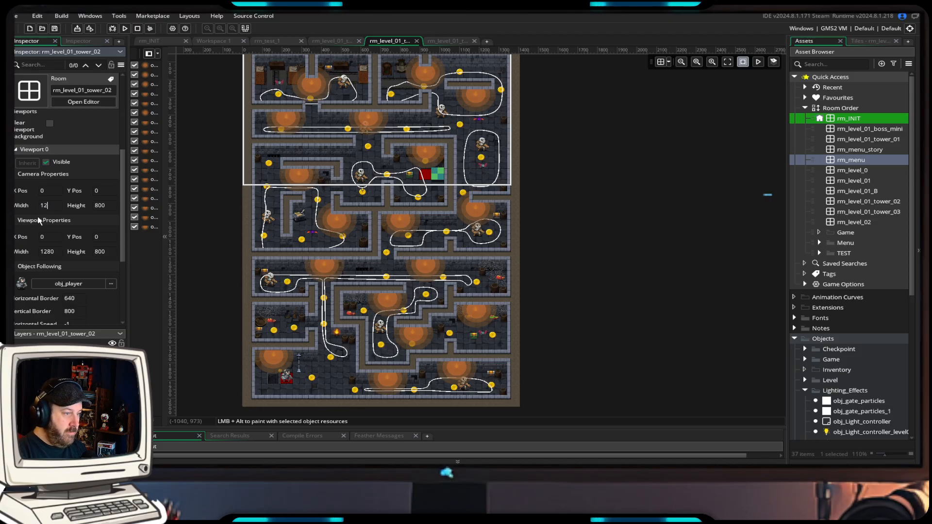
text(80)
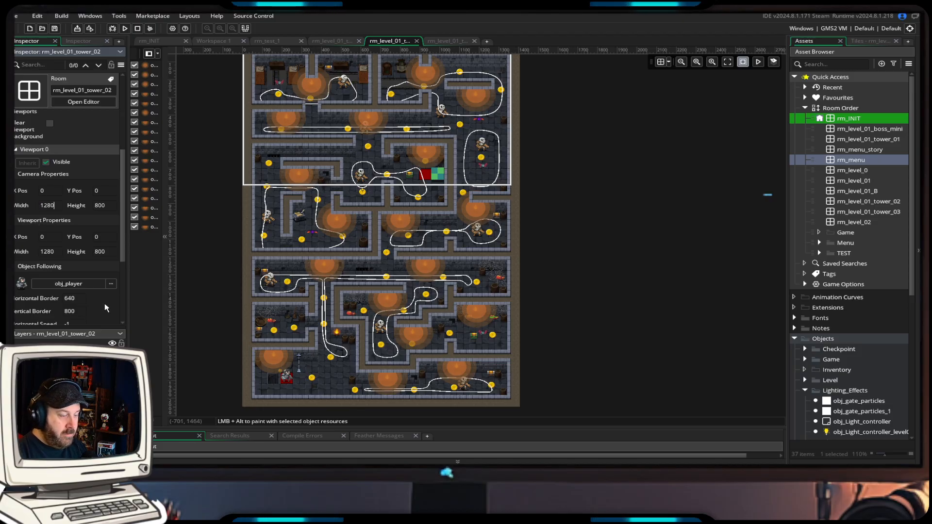
key(Return)
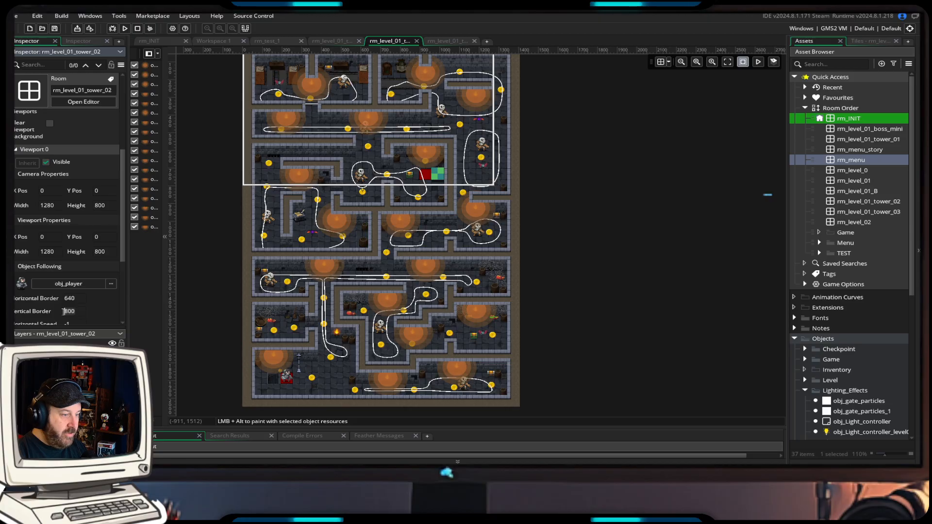
click(62, 311)
text(40)
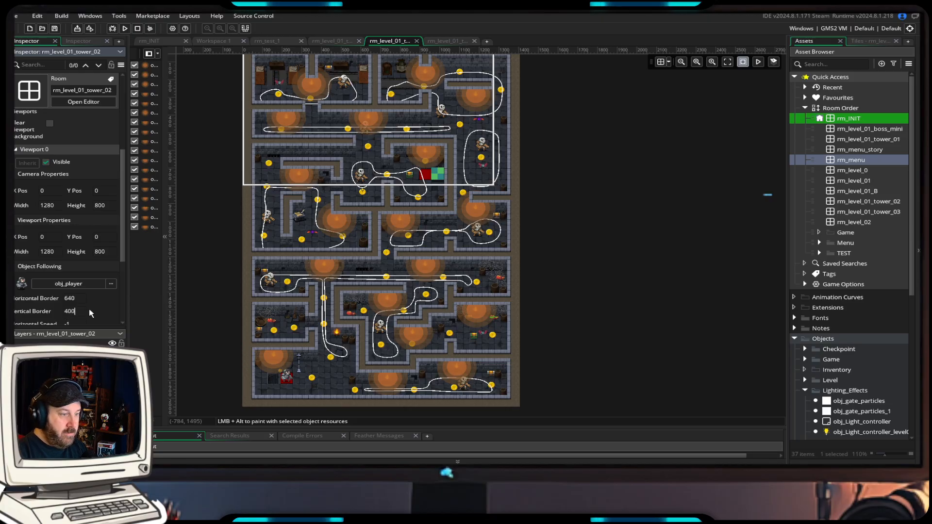
Check the Viewport 0 camera, viewport and object-following settings of rm_level_01_tower_03
click(340, 41)
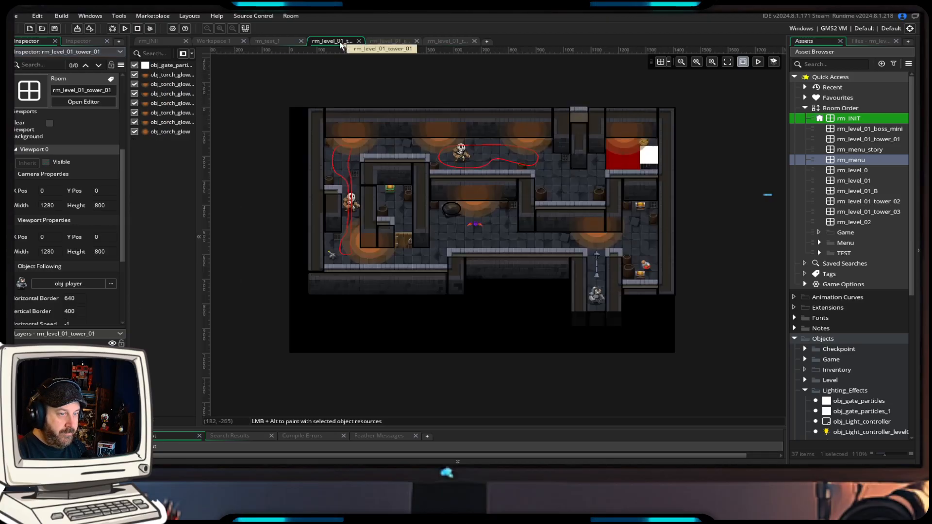
click(451, 43)
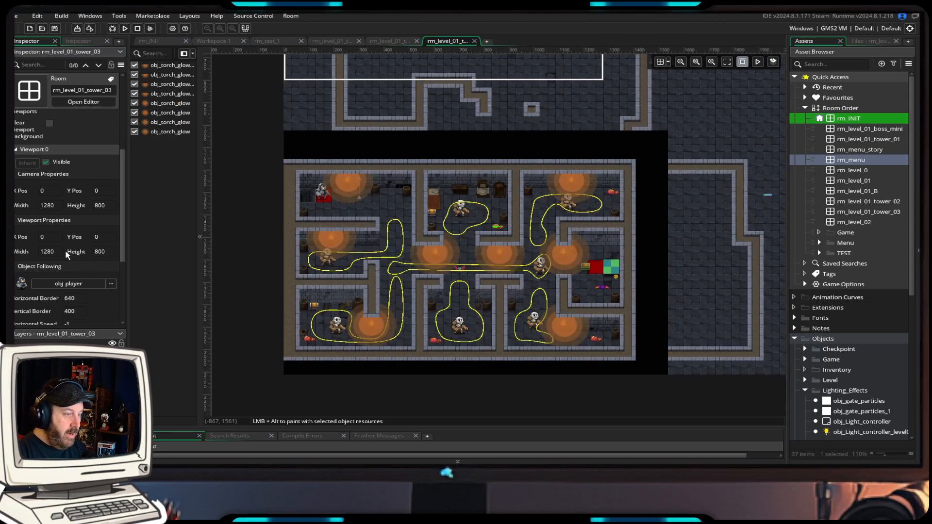
scroll(68, 251, up, 4)
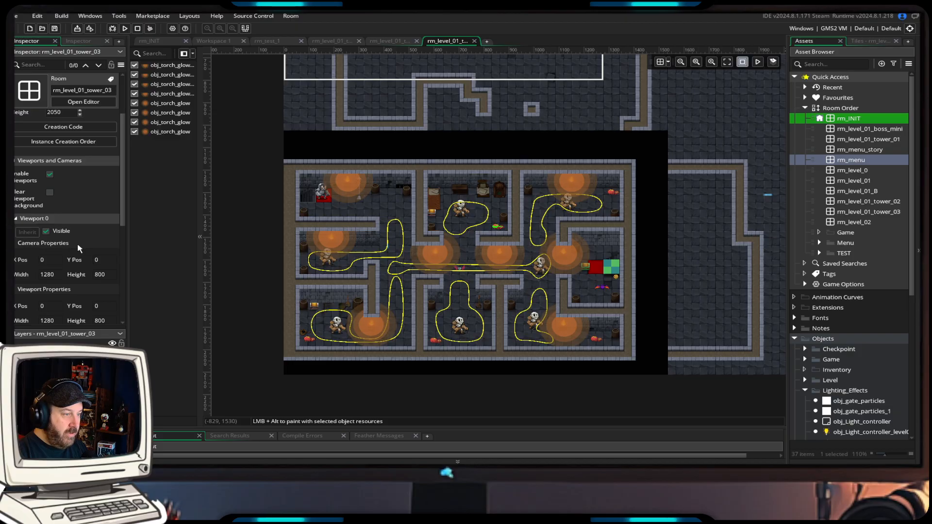
scroll(79, 248, down, 1)
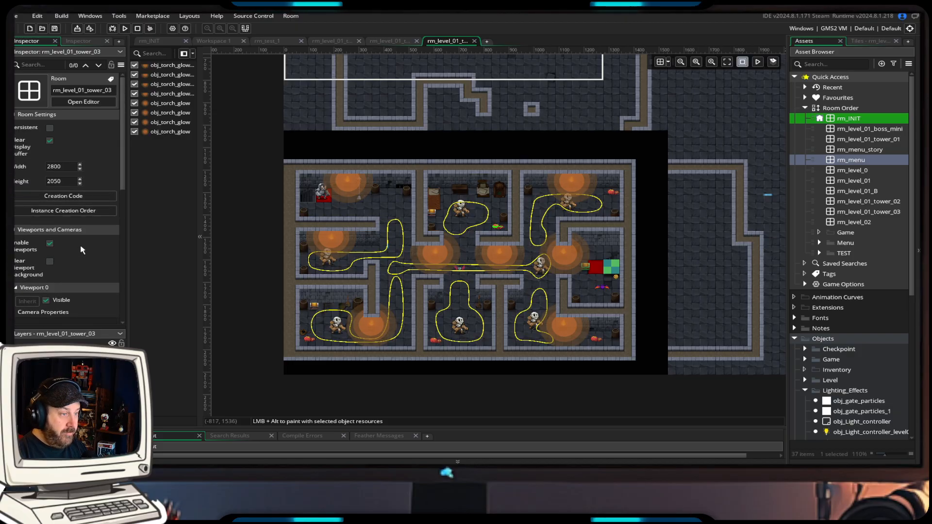
scroll(80, 250, down, 4)
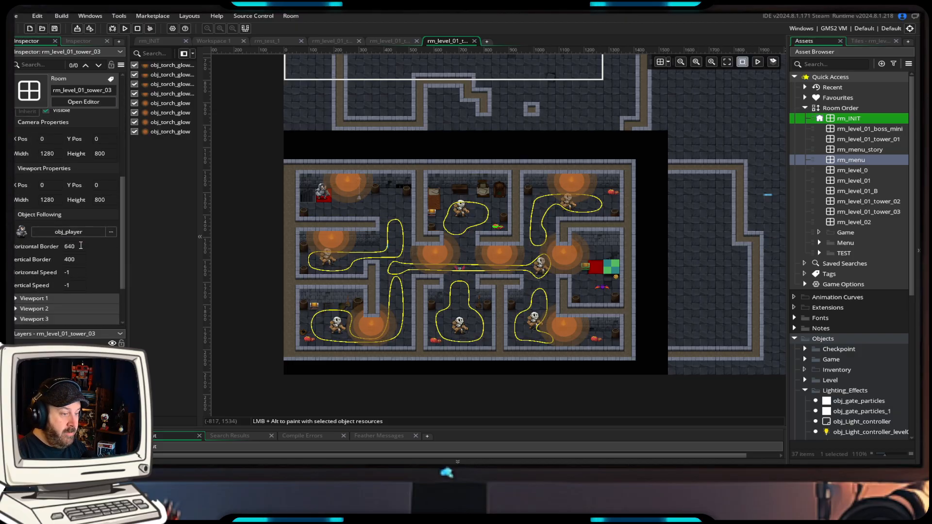
scroll(82, 250, up, 4)
scroll(85, 249, down, 1)
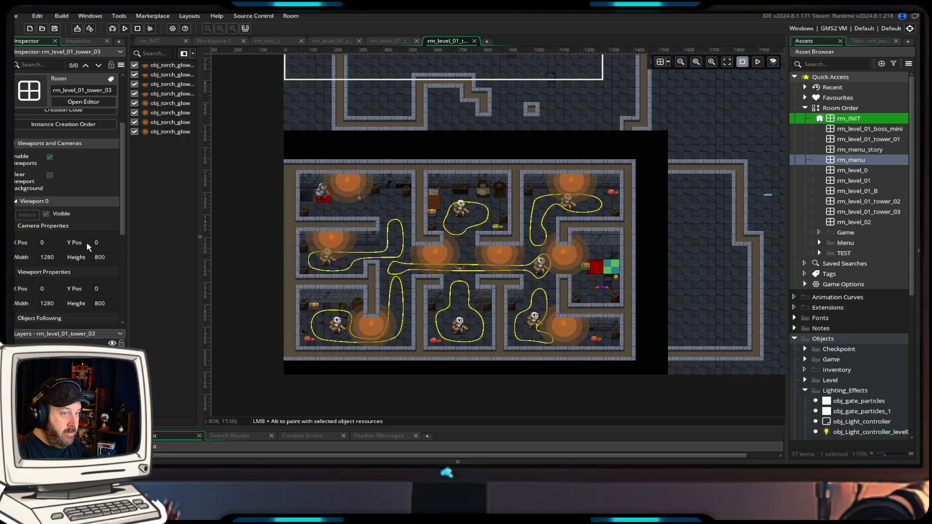
Enable viewports in rm_level_01_tower_01 and make its Viewport 0 visible
click(389, 41)
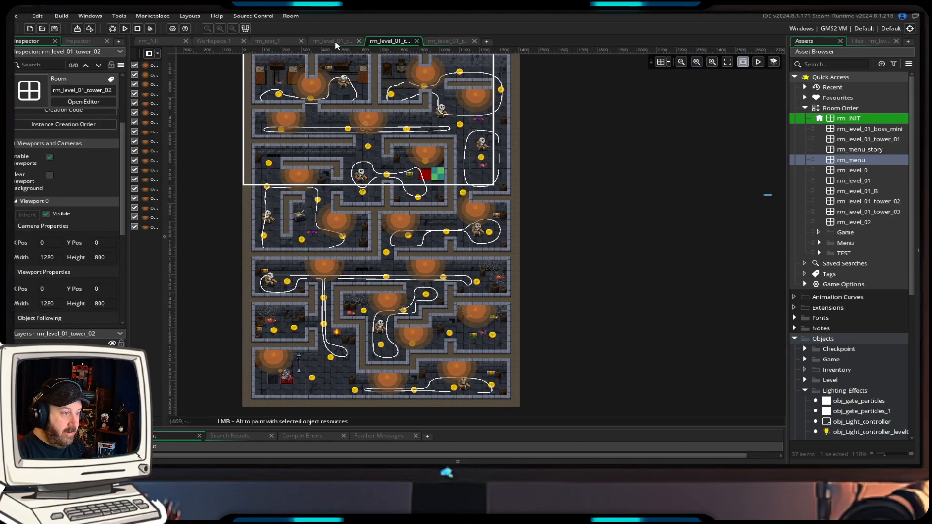
click(50, 157)
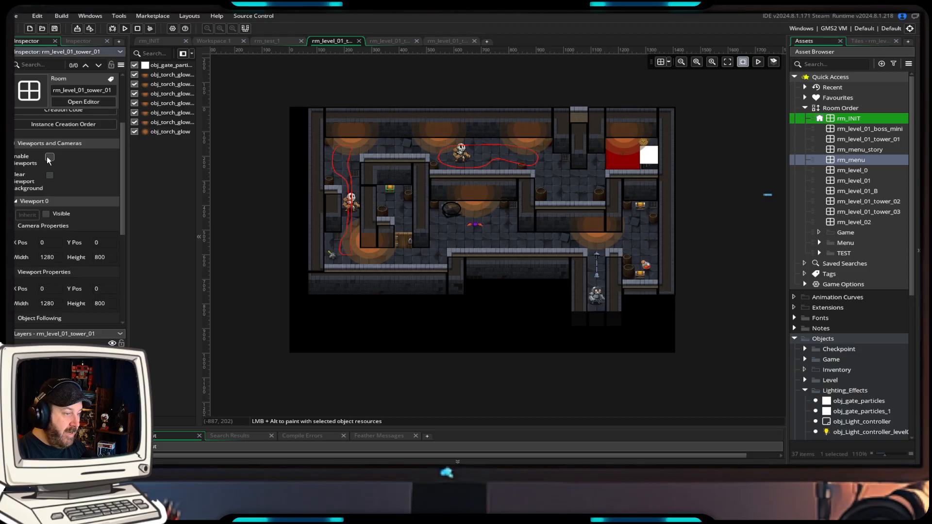
click(46, 214)
scroll(96, 251, down, 2)
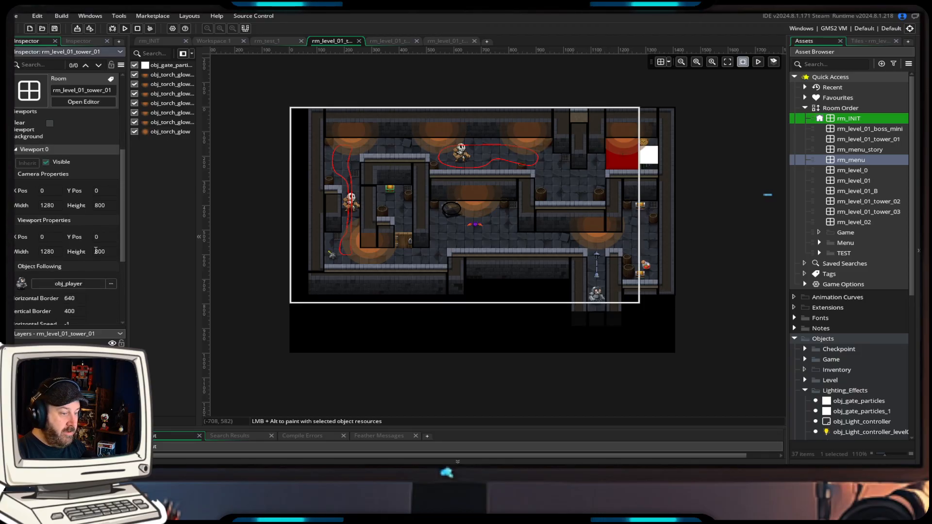
scroll(96, 251, up, 5)
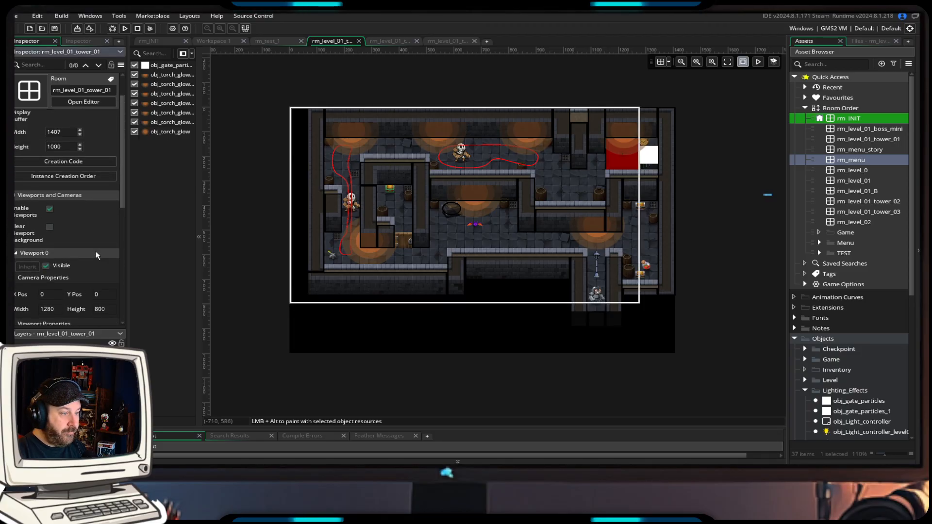
scroll(96, 256, down, 3)
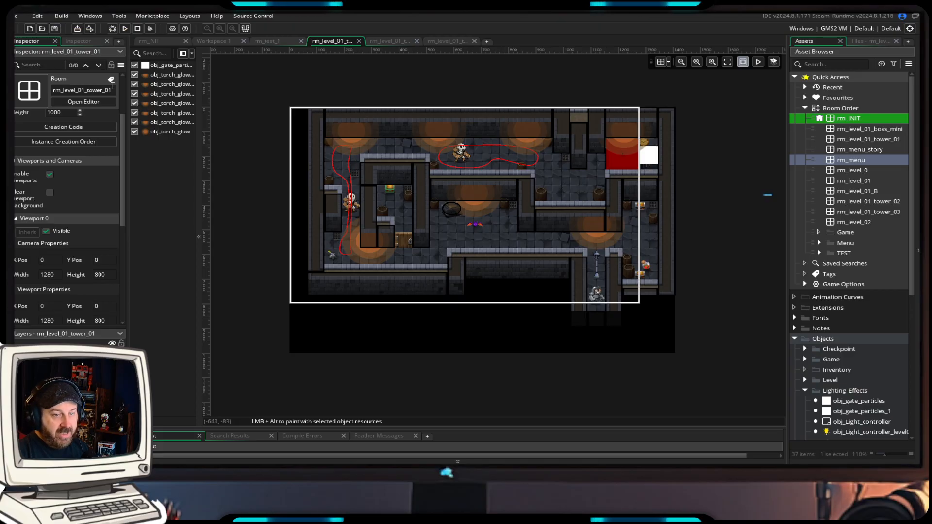
Run the game and walk the player east through the mini boss room and north through the lit doorway into the first tower room
click(124, 28)
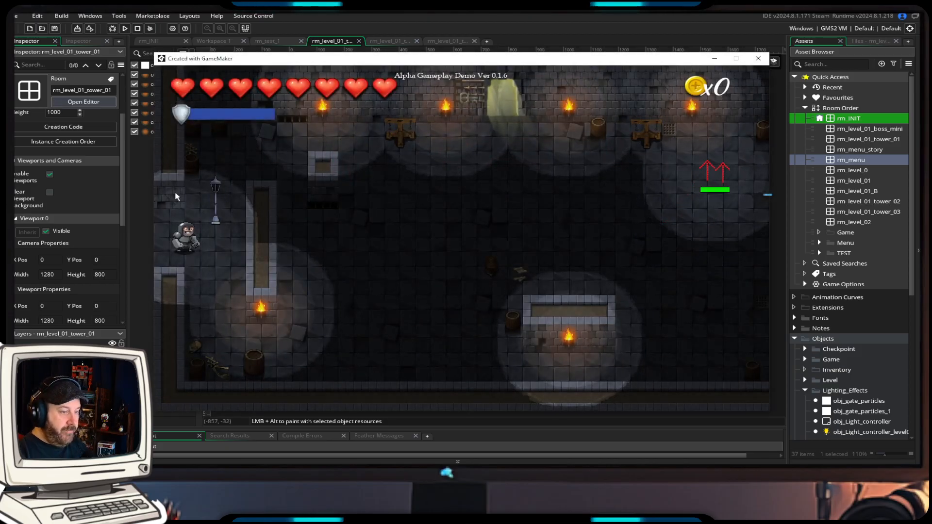
key(s)
key(d)
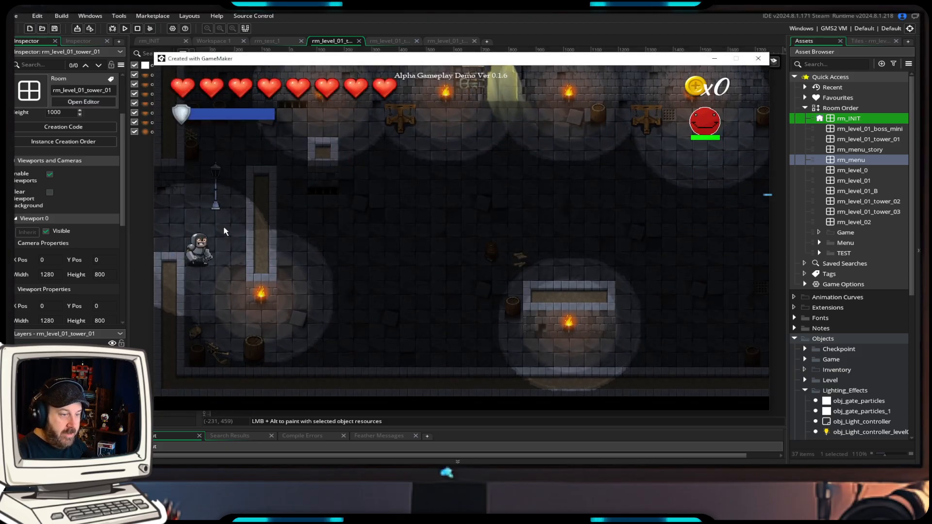
key(w)
key(d)
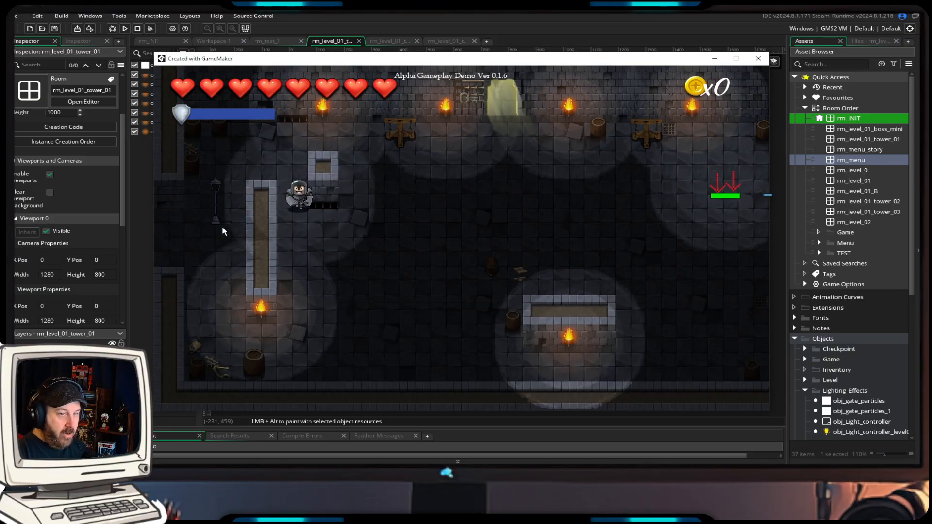
key(d)
key(w)
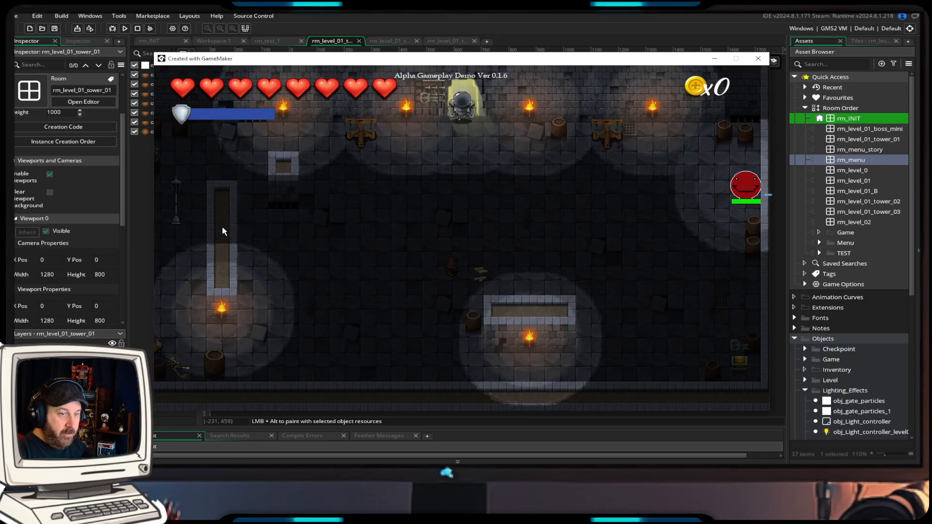
key(w)
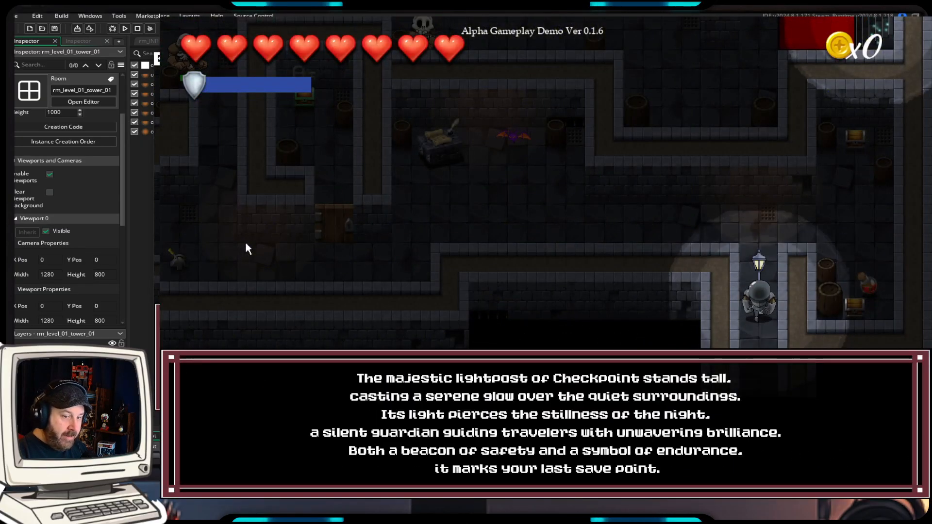
Walk the player through the first tower room's corridor and eastern chest area to check the lighting, and quit the game
key(a)
key(d)
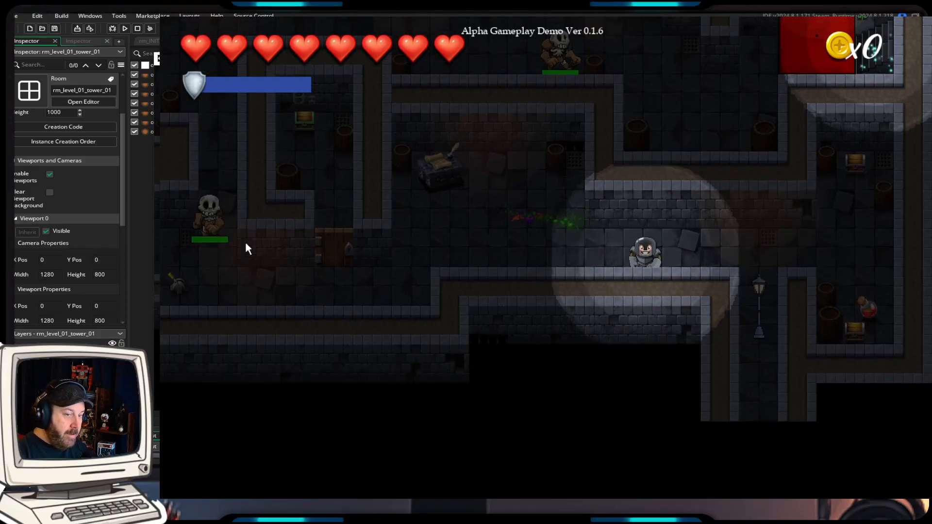
key(a)
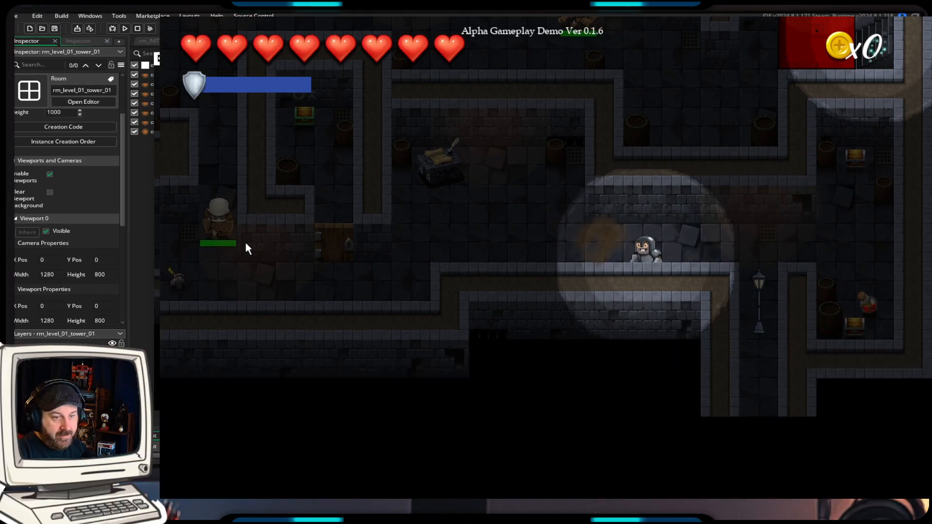
key(w)
key(a)
key(a)
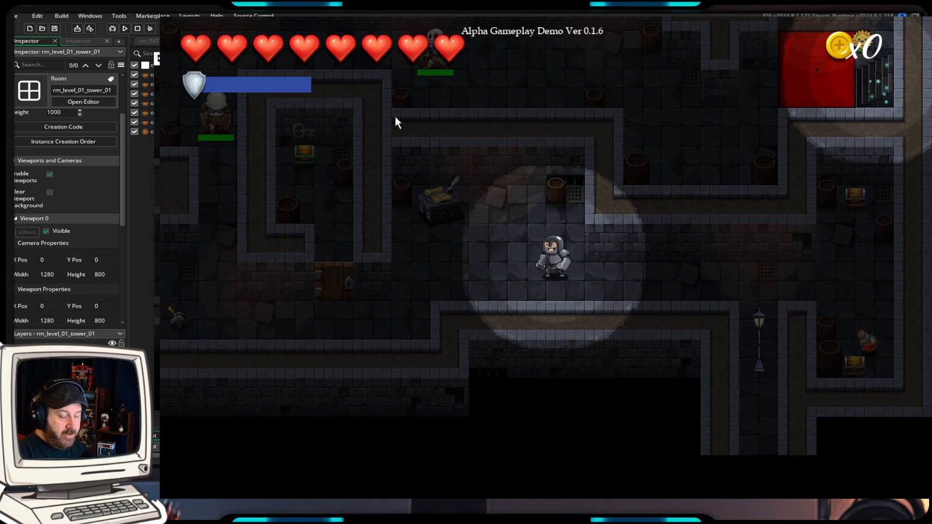
key(d)
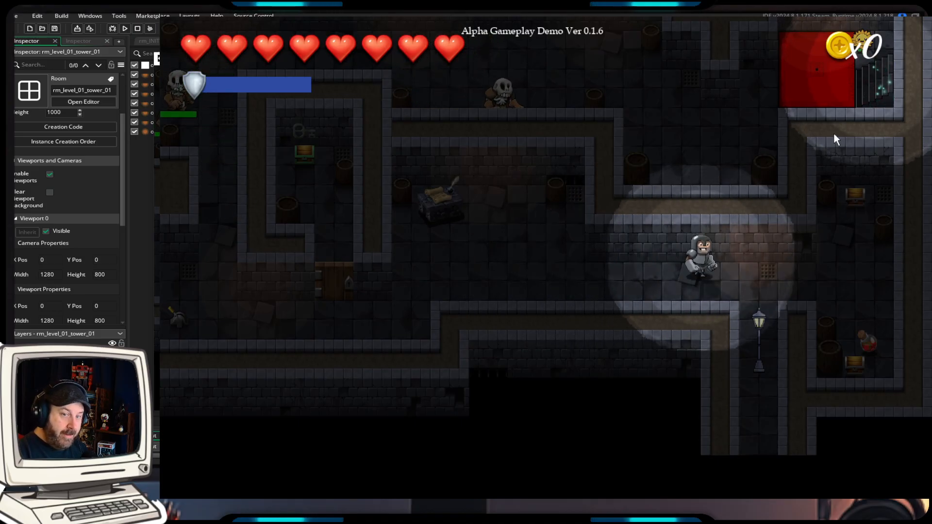
key(d)
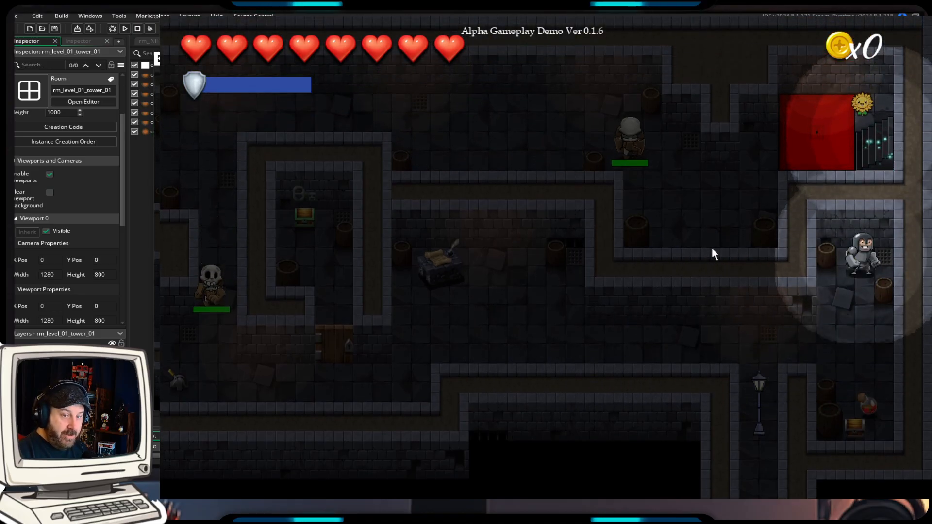
key(s)
key(a)
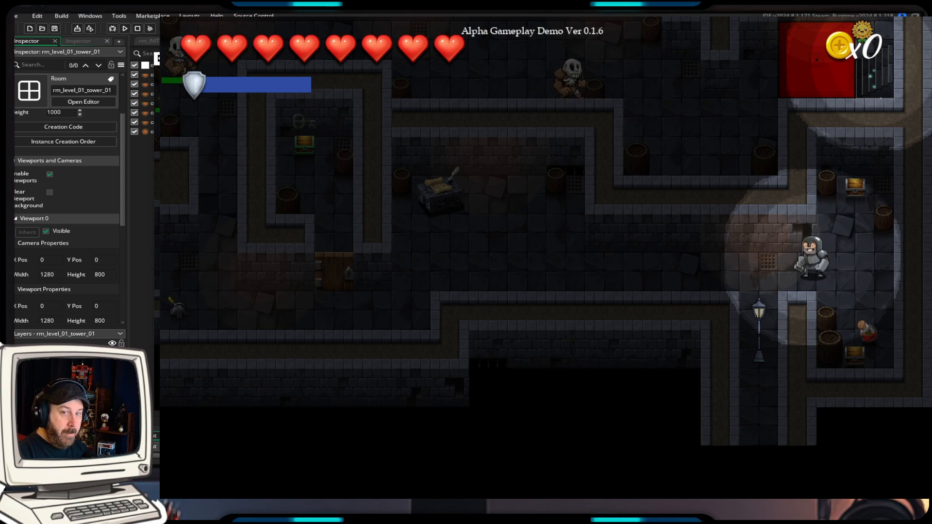
key(Escape)
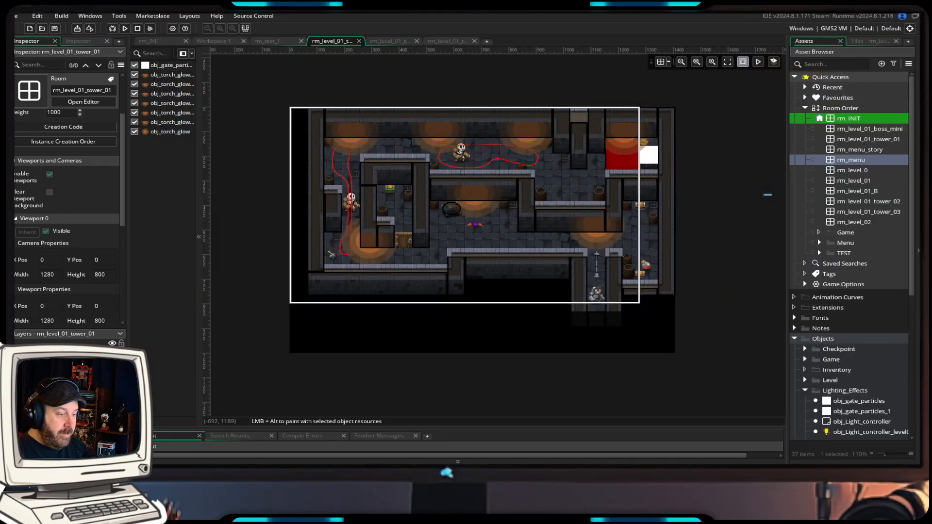
Hide the dark wall overlay layer in rm_level_01_tower_01 to expose the bare walls around the torch glows
scroll(468, 237, up, 5)
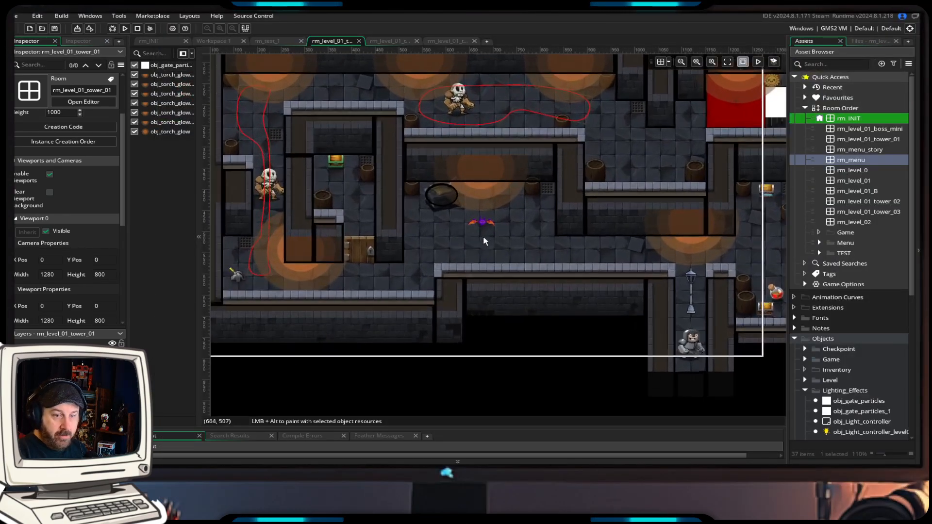
middle_drag(614, 270, 522, 275)
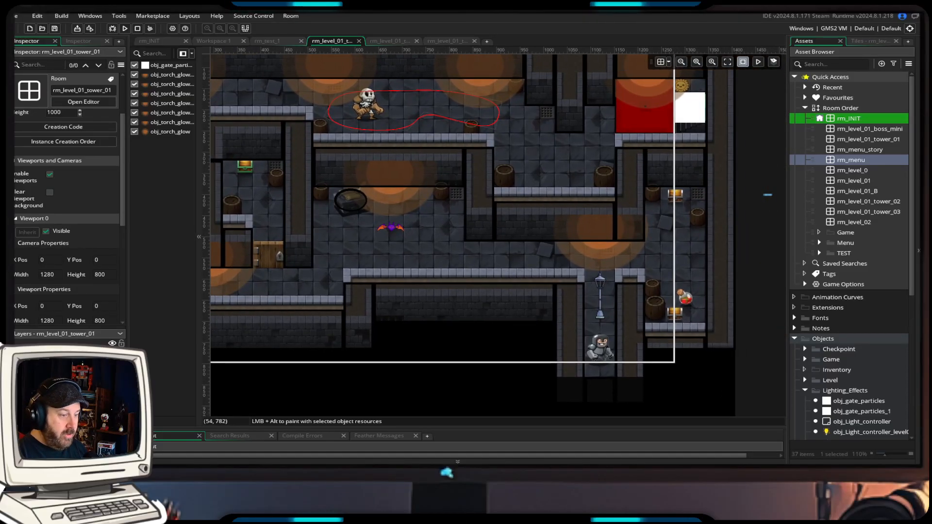
click(111, 353)
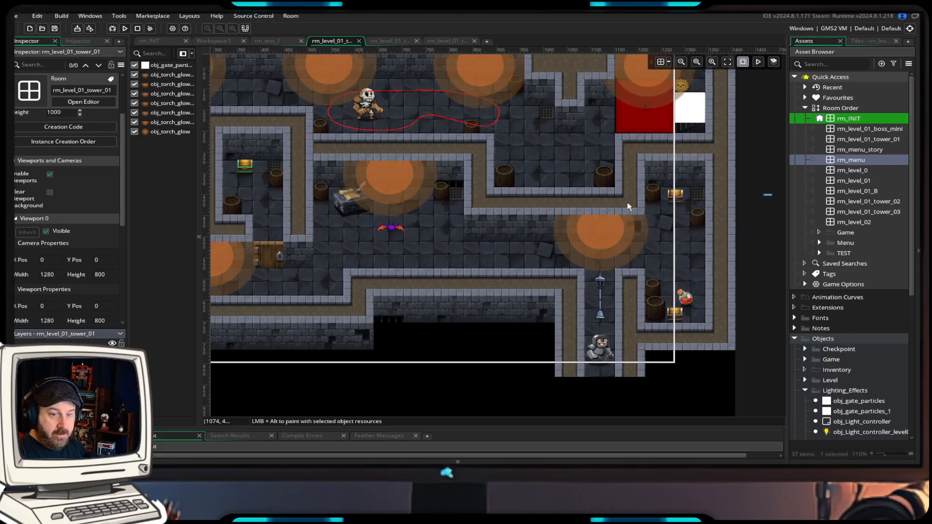
scroll(619, 244, up, 4)
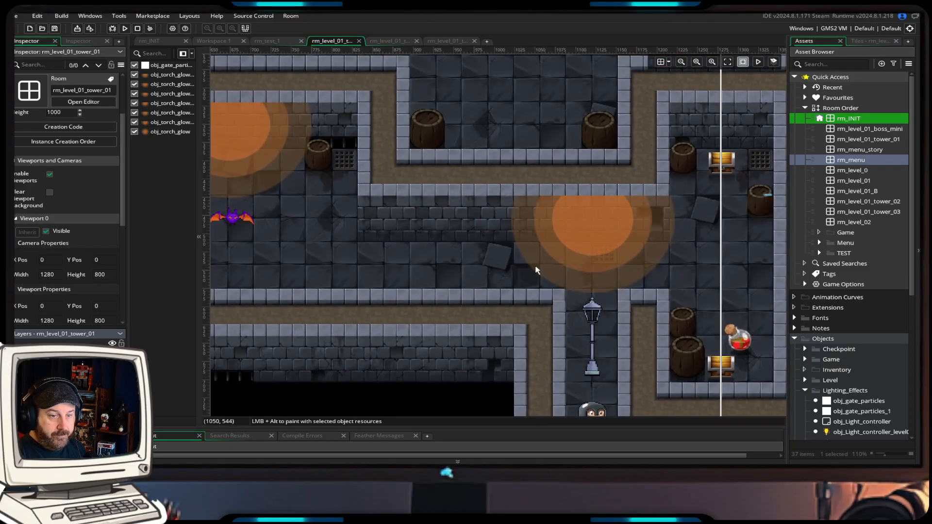
scroll(535, 269, up, 2)
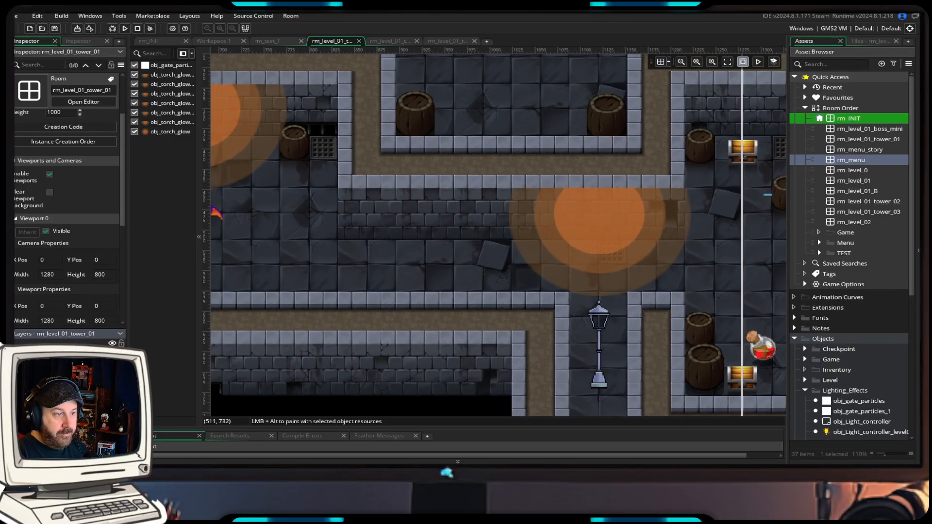
Turn on the room grid and place an animated stone torch on the Instances layer, inside the glow above the lamppost
click(33, 405)
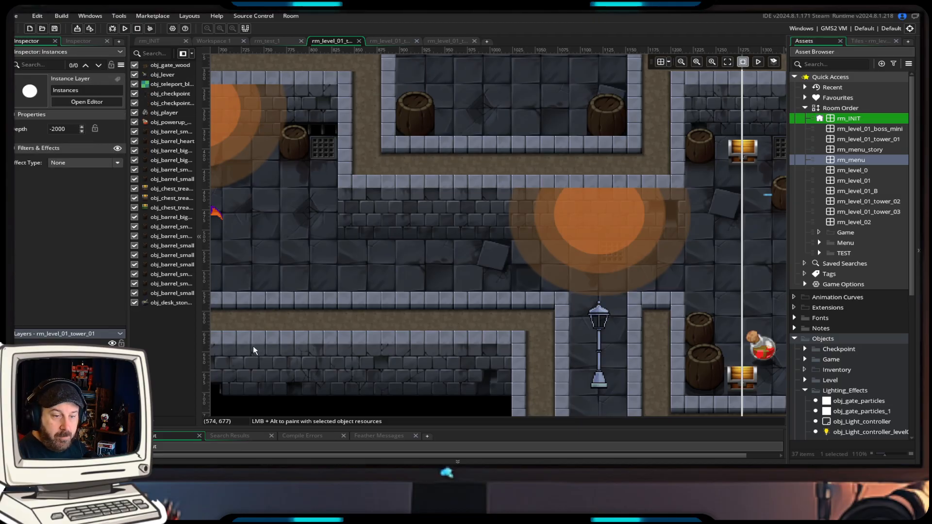
scroll(846, 231, down, 5)
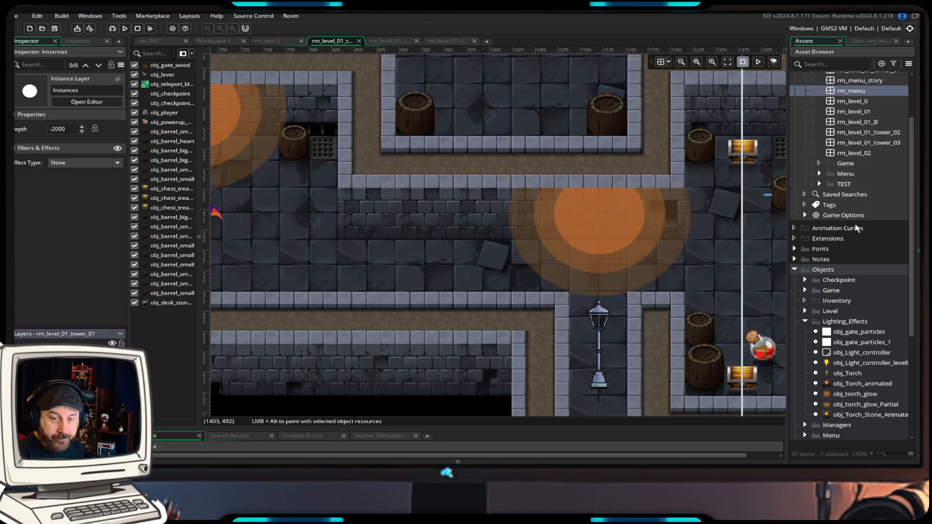
scroll(846, 231, down, 3)
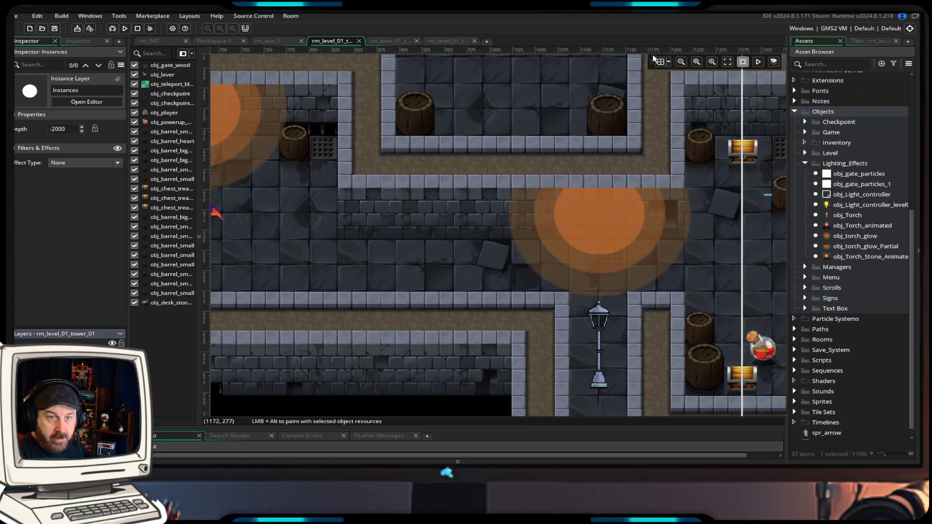
click(662, 64)
drag(829, 257, 597, 223)
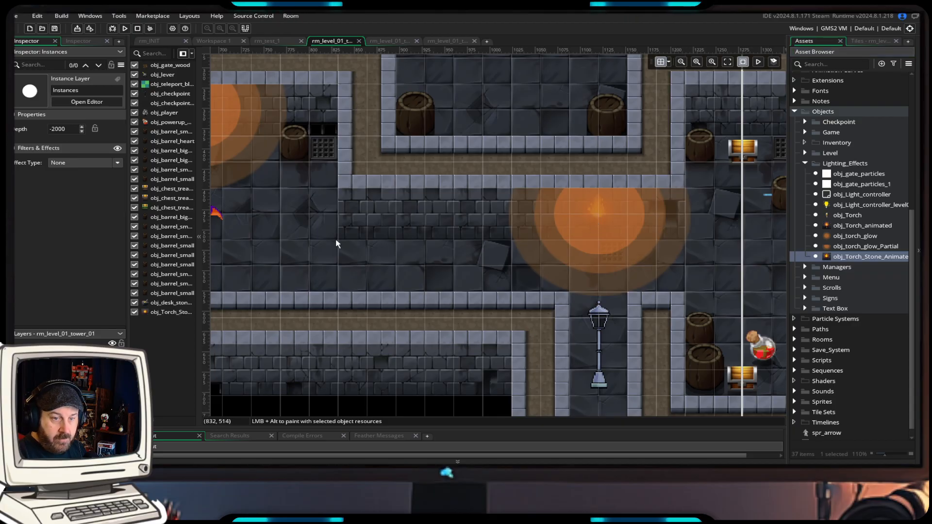
Place animated stone torches in the glow behind the stone desk at 672, 352 and in the glow beside the wooden door
middle_drag(337, 243, 556, 297)
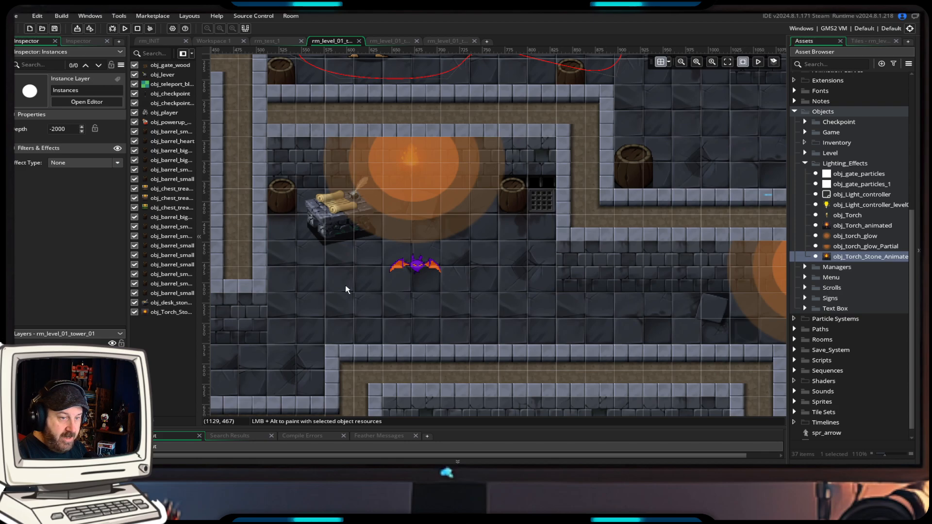
middle_drag(346, 286, 672, 209)
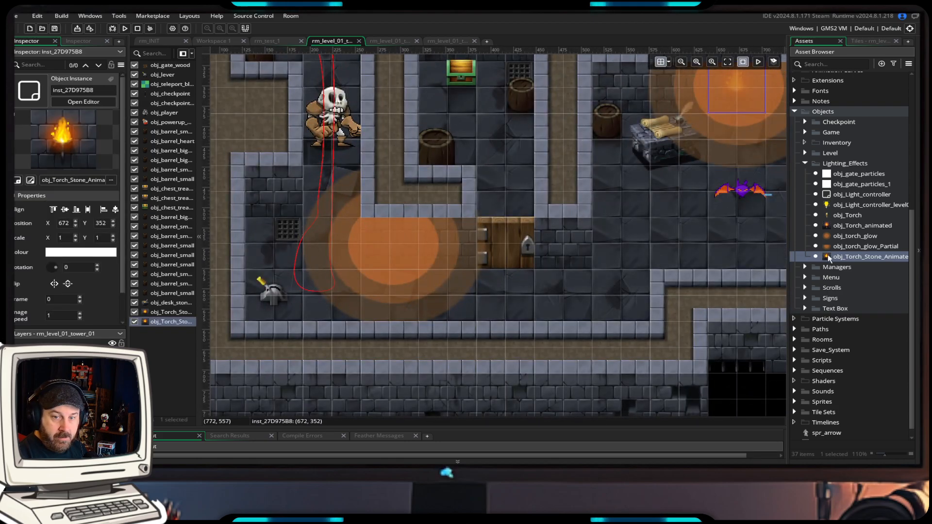
drag(829, 258, 400, 251)
Place animated stone torches in the western and middle glows on the northern corridor's wall
middle_drag(468, 157, 433, 390)
middle_drag(414, 181, 493, 253)
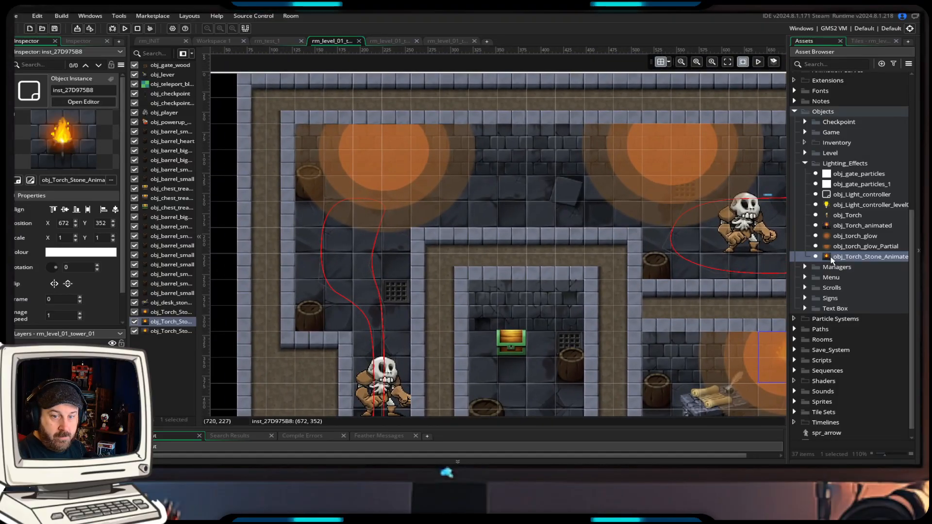
drag(832, 260, 387, 157)
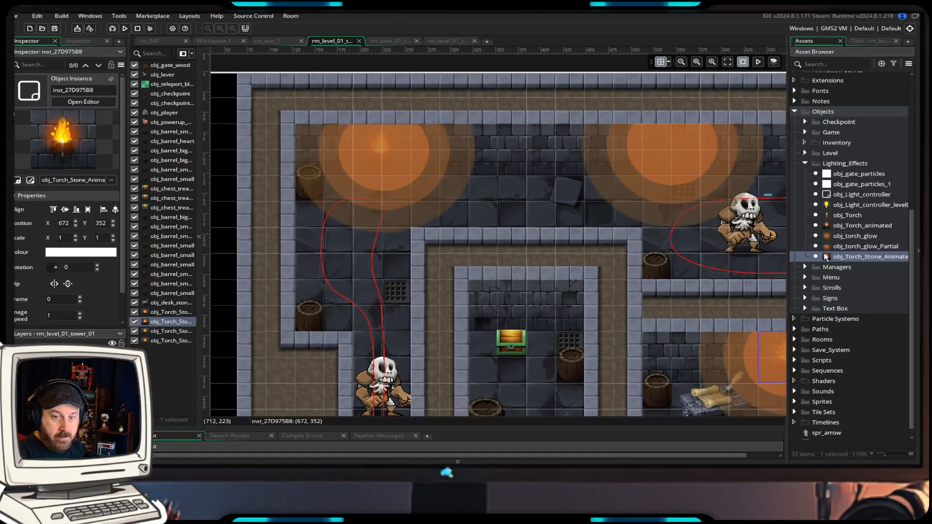
drag(826, 255, 677, 157)
Place animated stone torches in the northern corridor's eastern glow and on the short wall pillar west of the red block
middle_drag(699, 237, 189, 225)
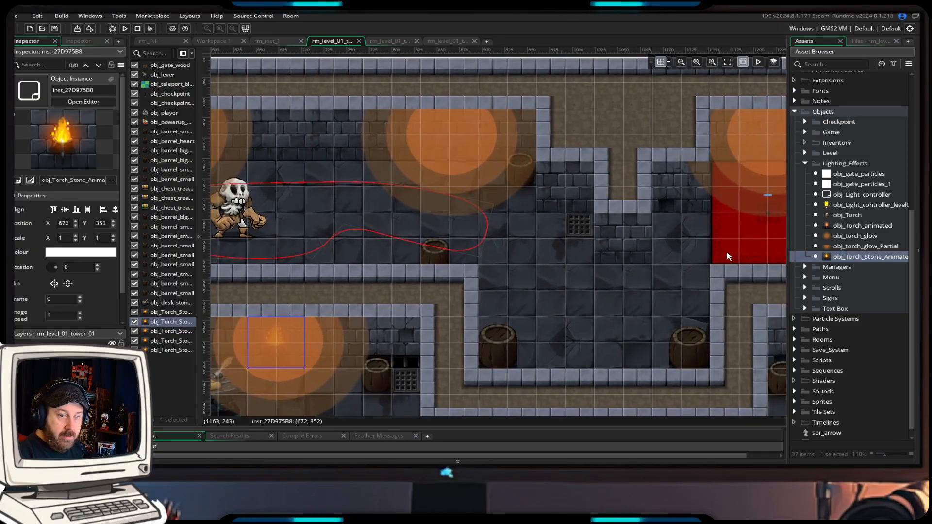
drag(831, 259, 454, 141)
middle_drag(568, 266, 349, 247)
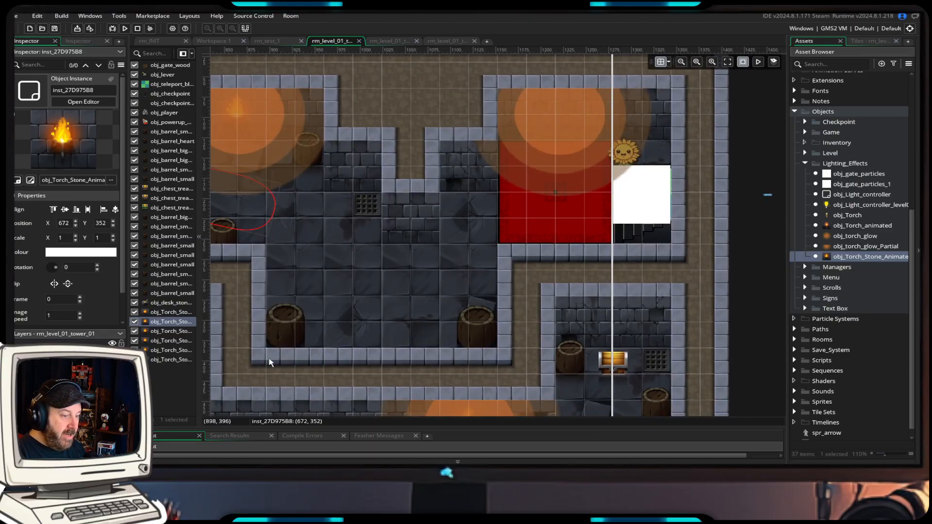
drag(826, 256, 411, 213)
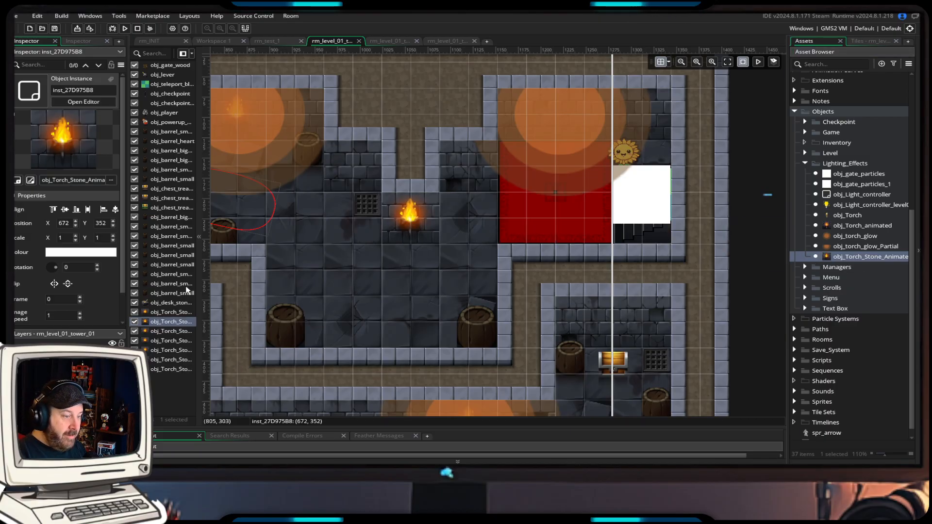
On the Instances_light_source layer, replace the partial glow above the red block with an obj_torch_glow centred on the pillar torch
click(61, 372)
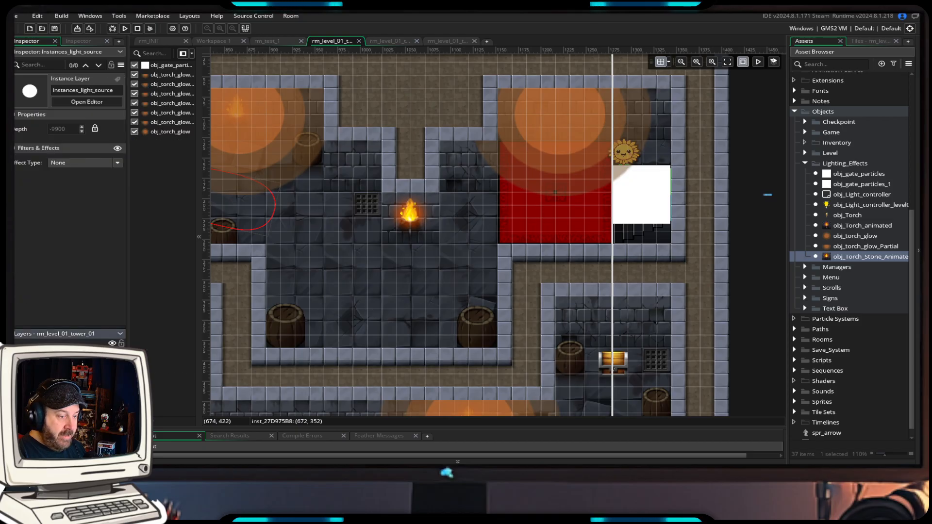
click(578, 132)
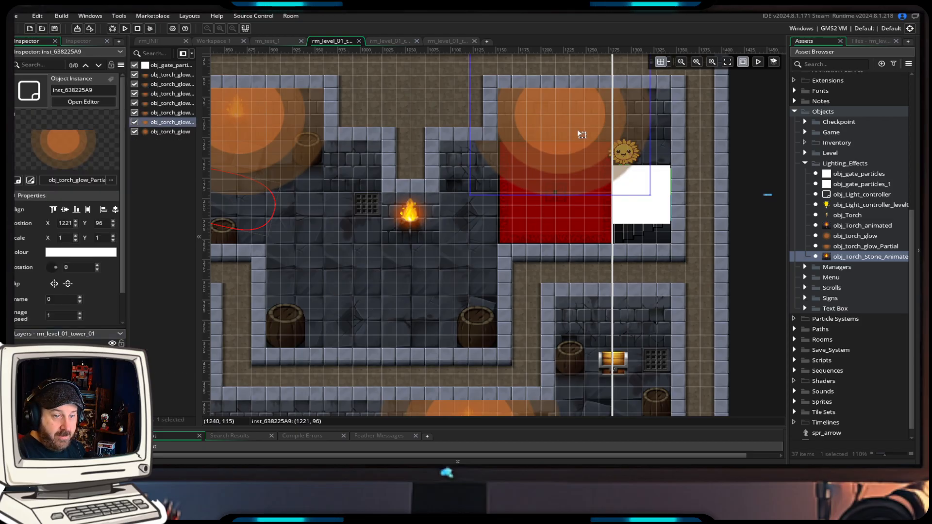
drag(582, 134, 428, 235)
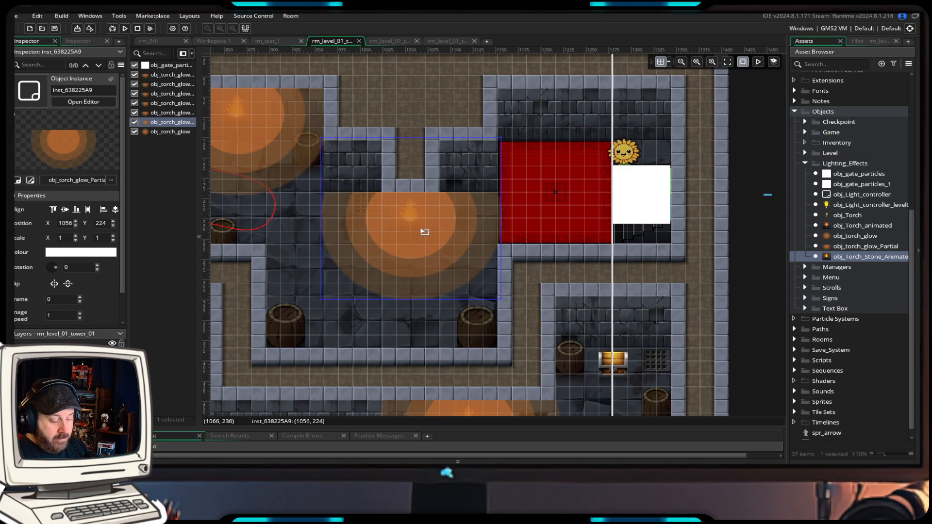
key(Delete)
drag(828, 238, 410, 215)
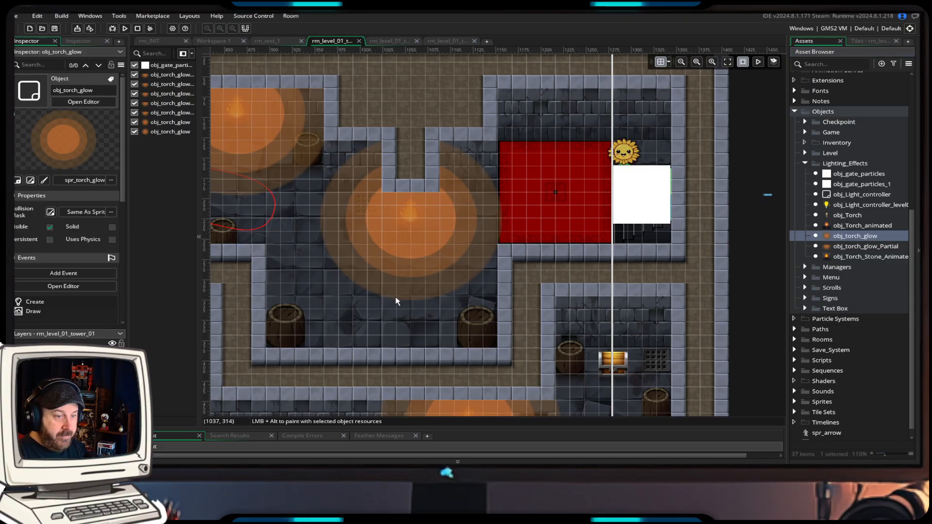
Show the dark wall overlay layer again and turn off the room grid
ctrl+scroll(386, 299, down, 5)
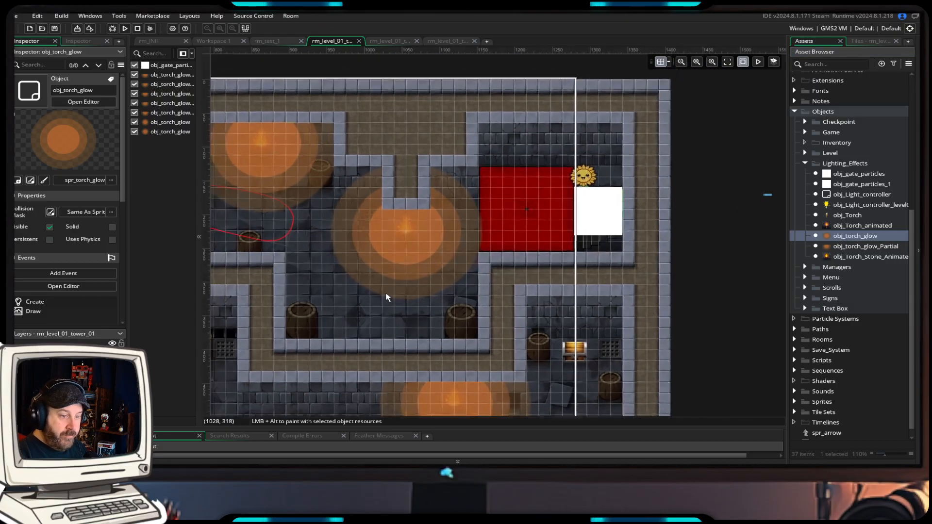
middle_drag(501, 232, 556, 234)
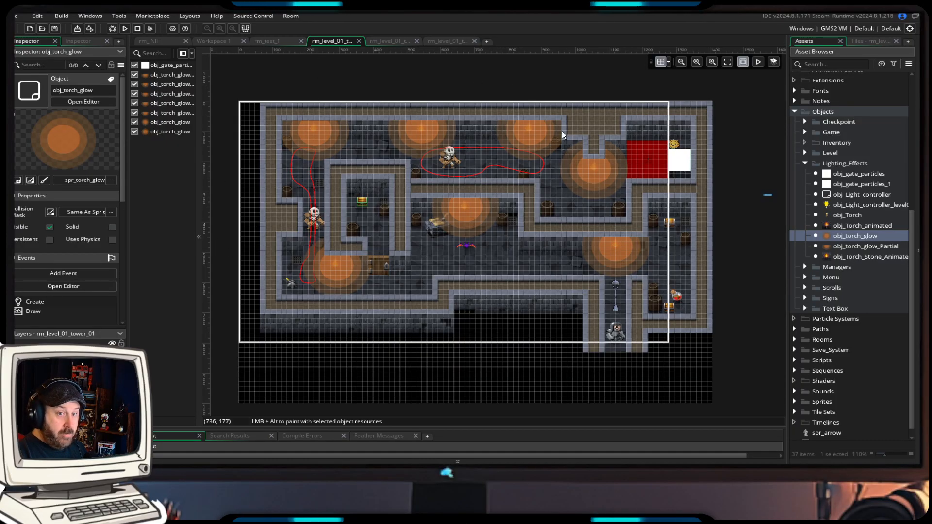
click(108, 381)
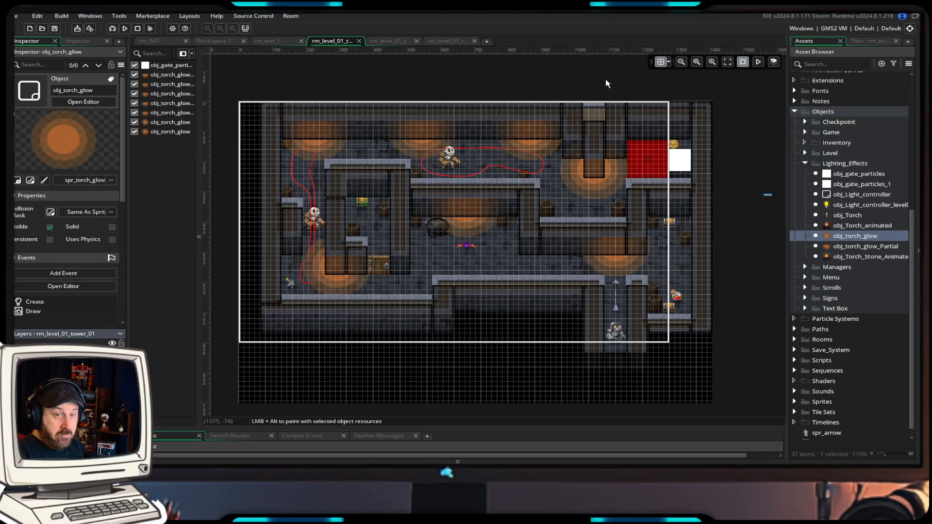
click(661, 62)
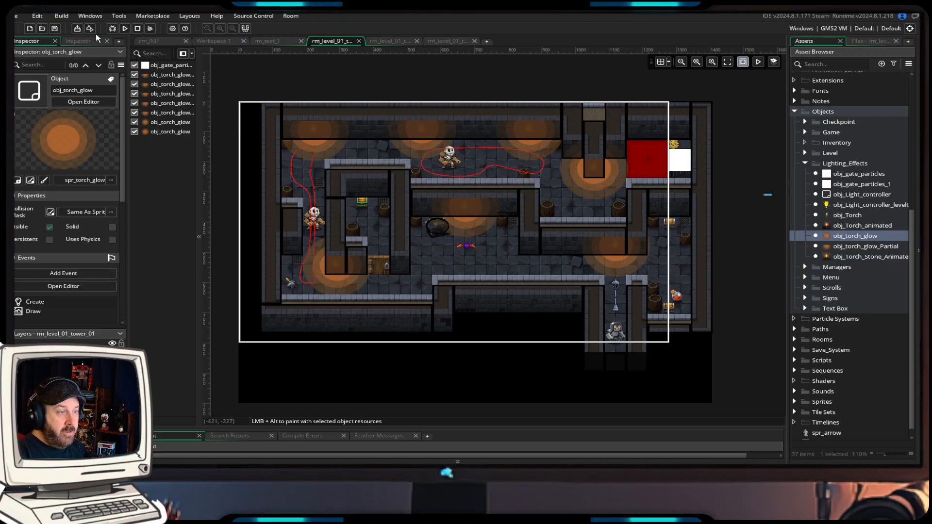
Run the game and walk the player past the checkpoint through the mini boss room's lit doorway into the first tower room
click(125, 28)
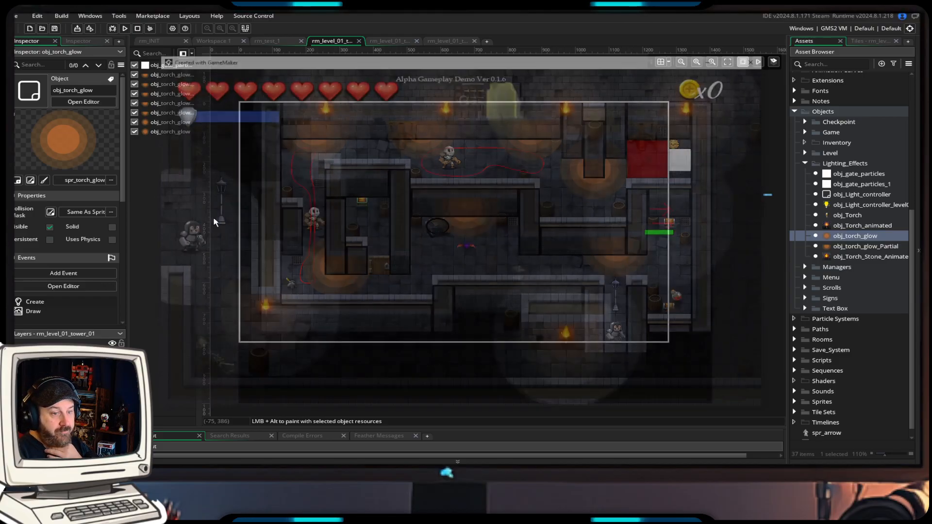
key(w)
key(d)
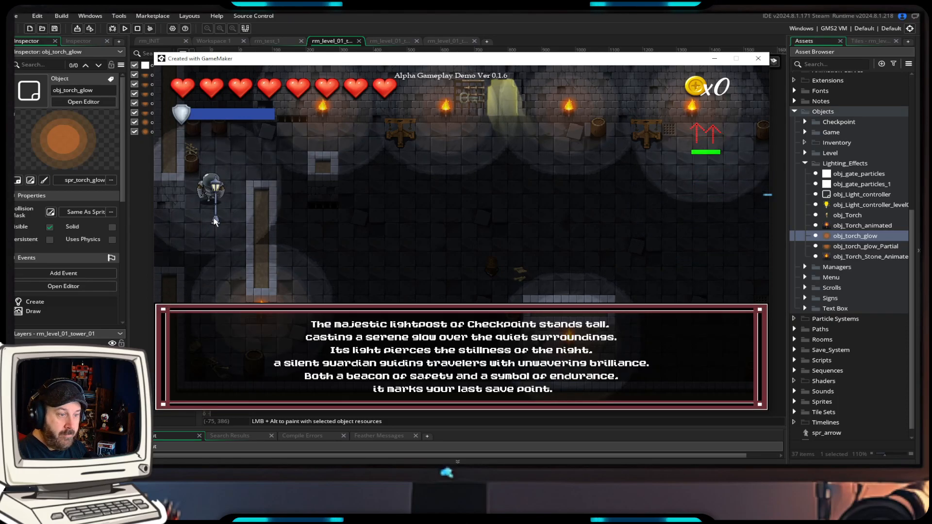
key(s)
key(d)
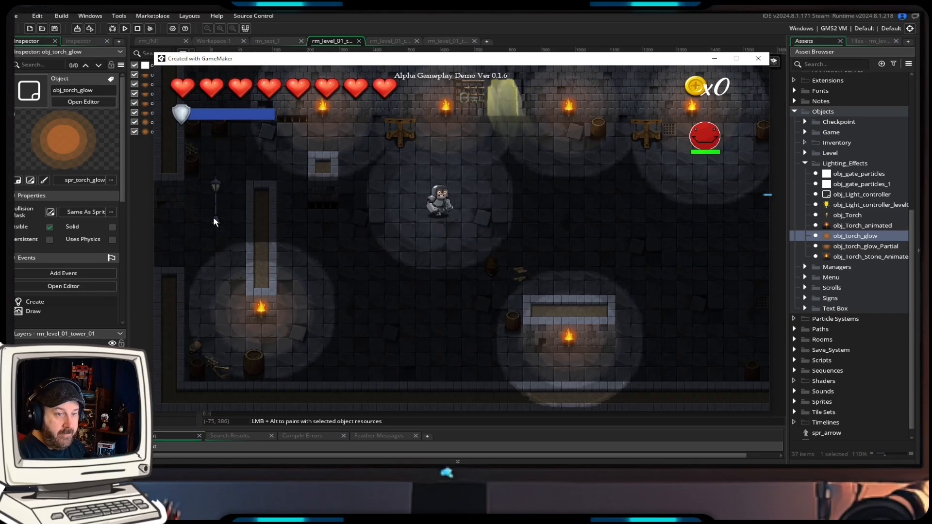
key(w)
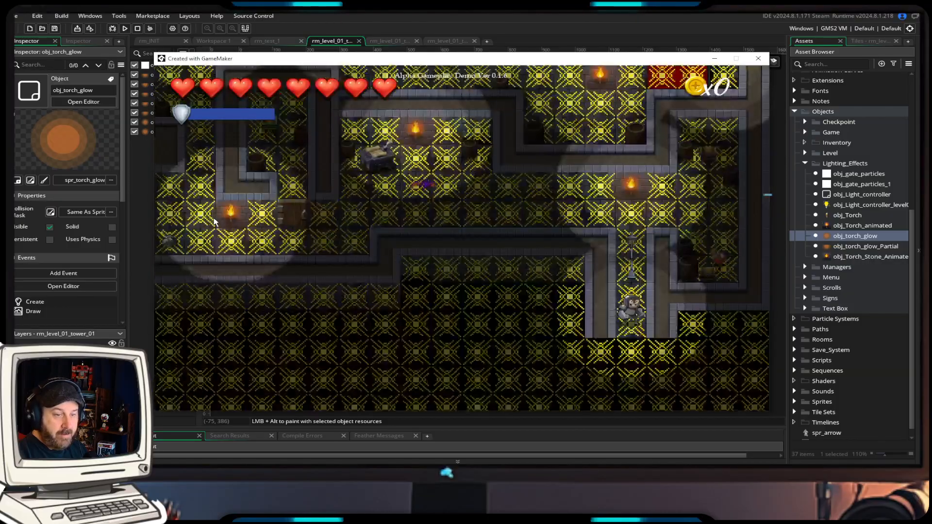
Walk the player out of the entrance passage and west along the corridor into the torch-lit alcove with the stone desk
key(w)
key(a)
key(a)
key(a)
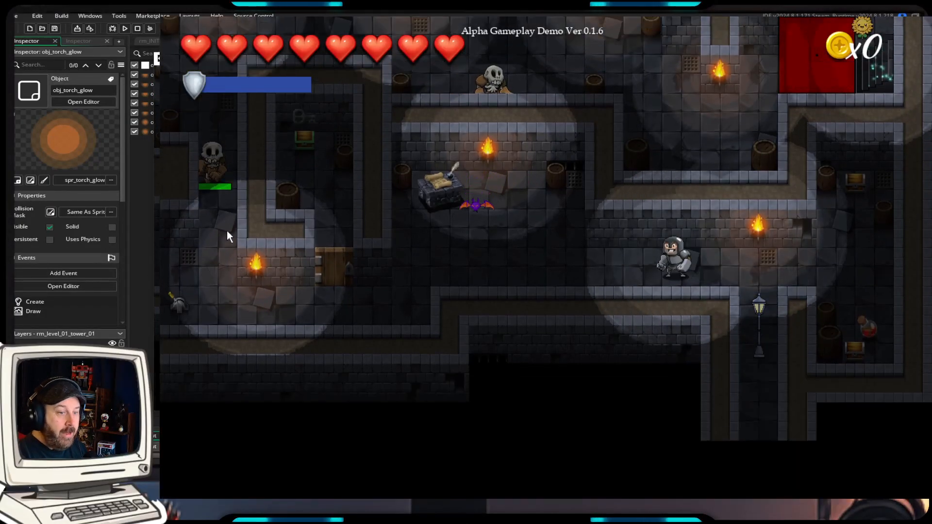
key(d)
key(a)
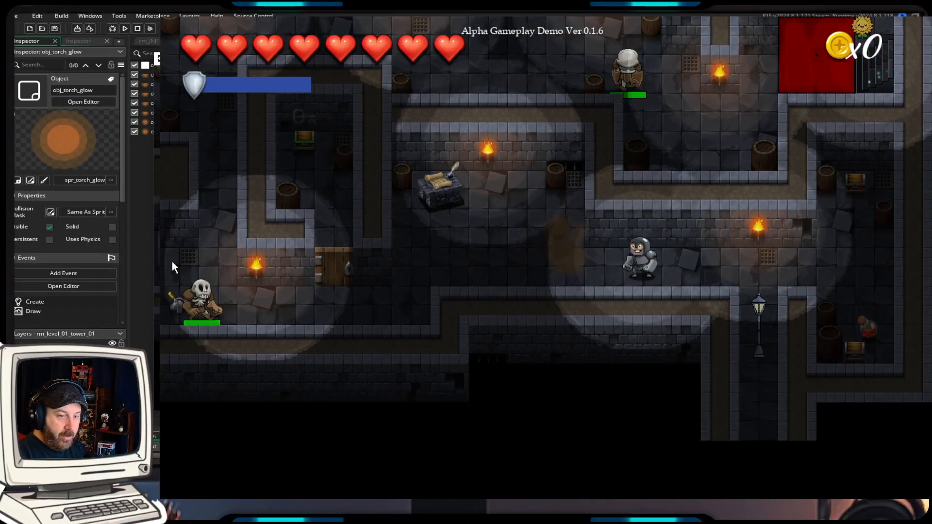
Move the player around beside the stone desk to check the alcove's torch lighting, and quit the game
key(a)
key(w)
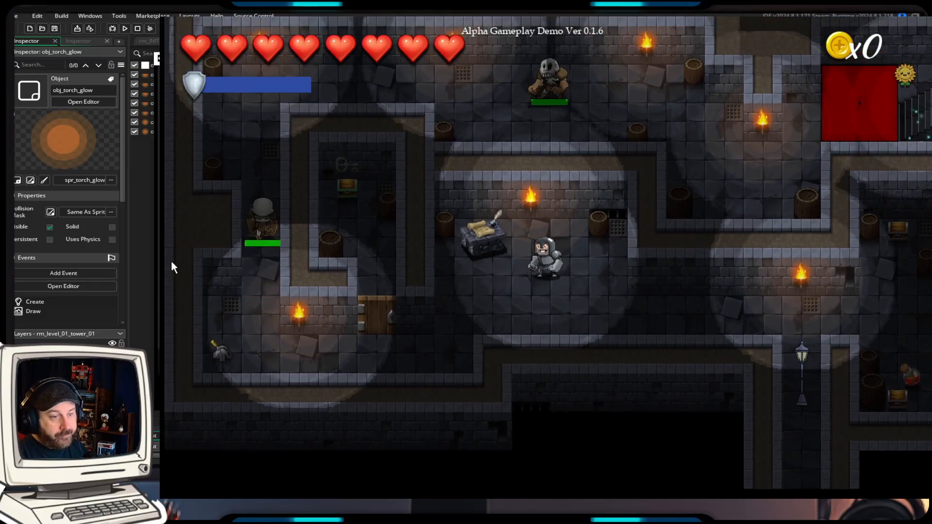
key(d)
key(s)
key(a)
key(w)
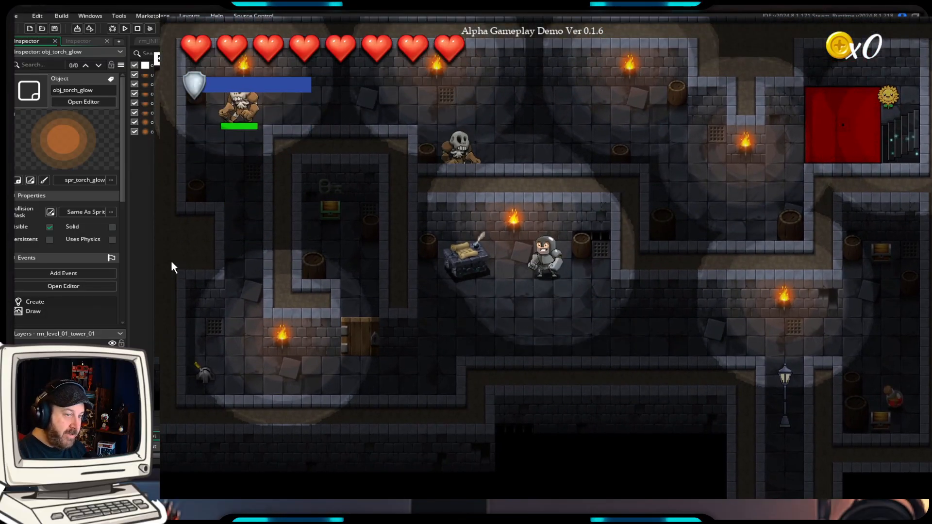
key(s)
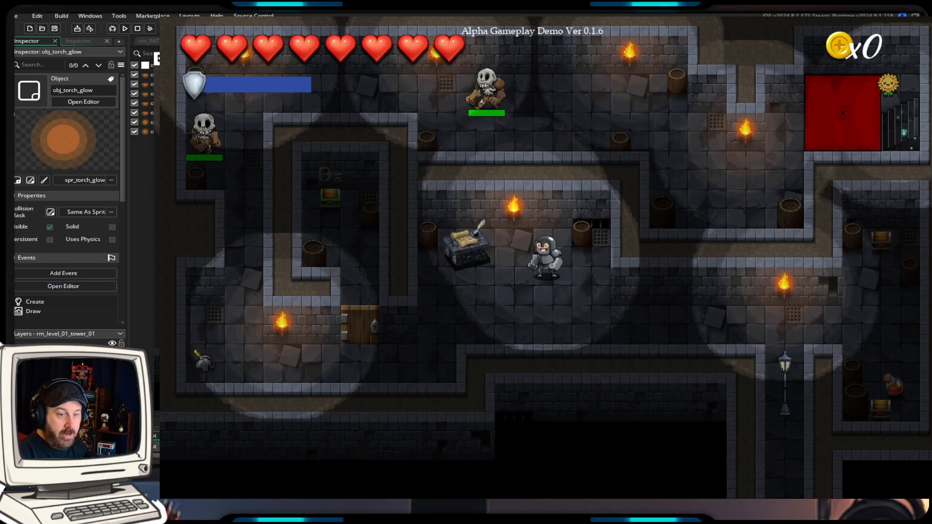
key(Escape)
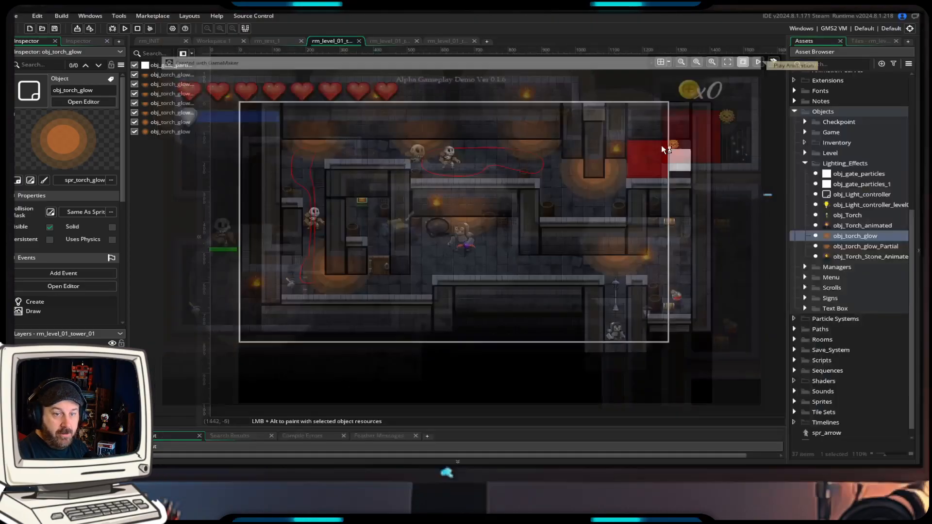
On the Instances layer, delete the obj_powerup_health potion beside the lower chest in the eastern side room
middle_drag(548, 266, 515, 251)
scroll(544, 273, up, 3)
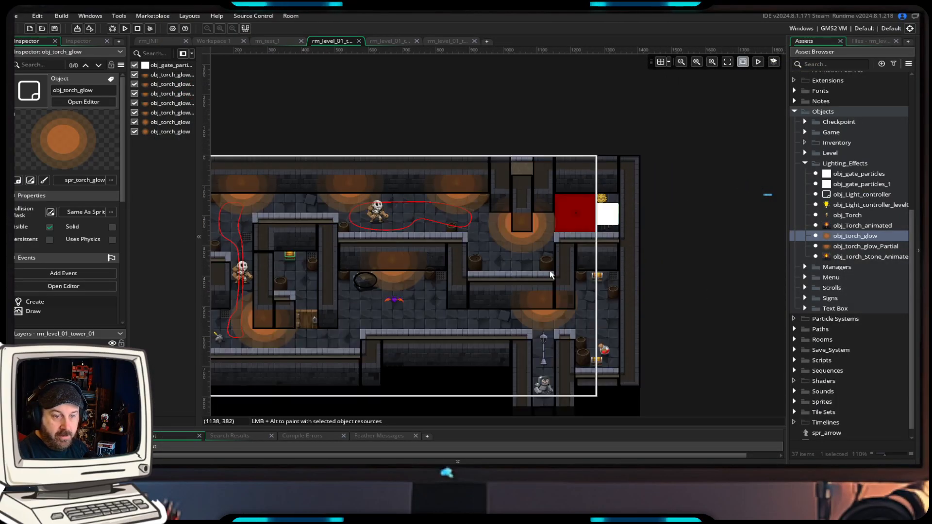
scroll(543, 272, down, 3)
ctrl+scroll(561, 254, up, 5)
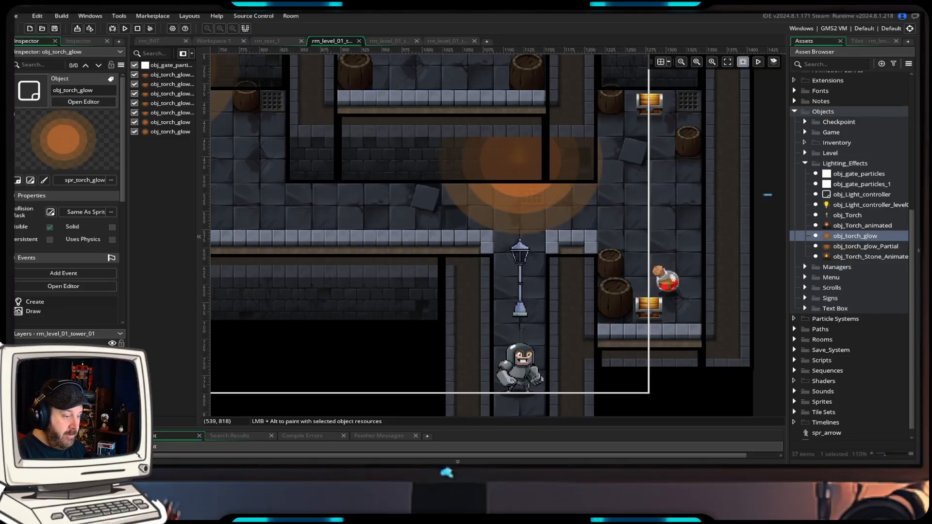
click(46, 389)
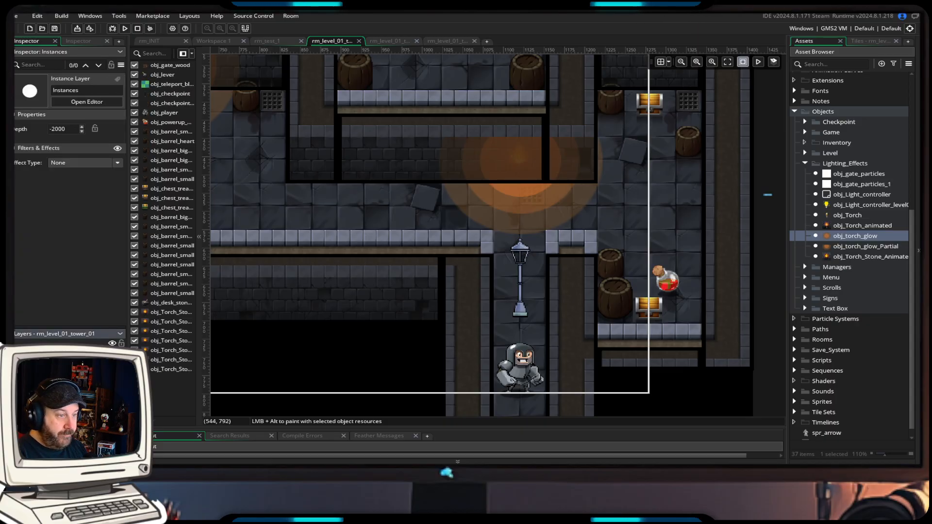
click(667, 282)
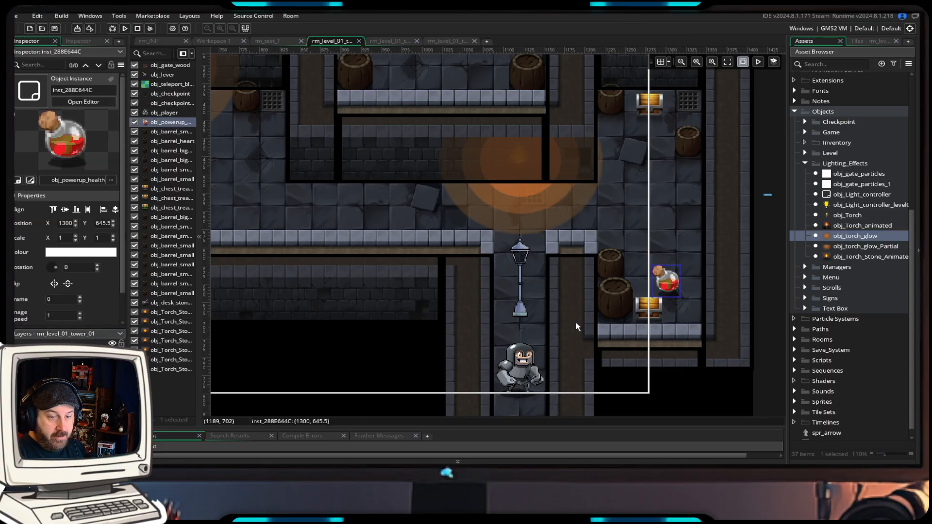
key(Delete)
shift+scroll(575, 296, left, 1)
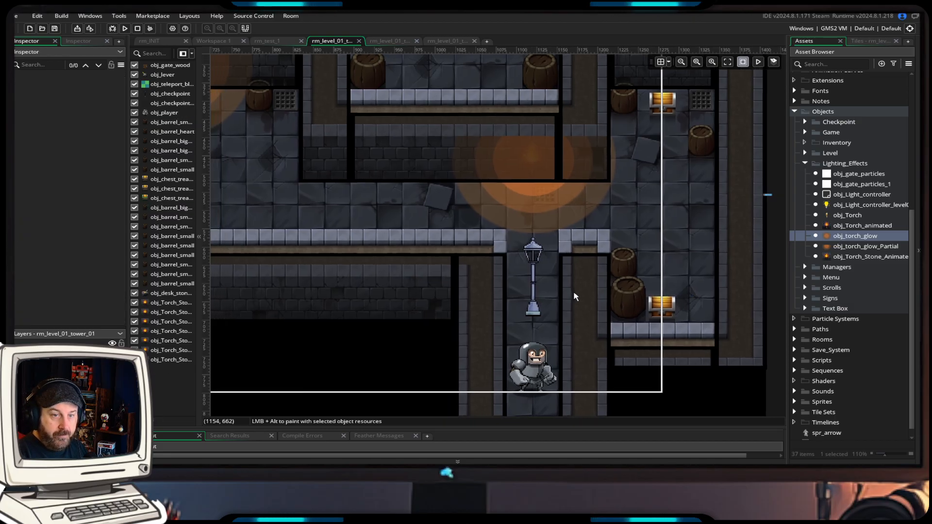
middle_drag(575, 293, 654, 292)
ctrl+scroll(621, 293, down, 4)
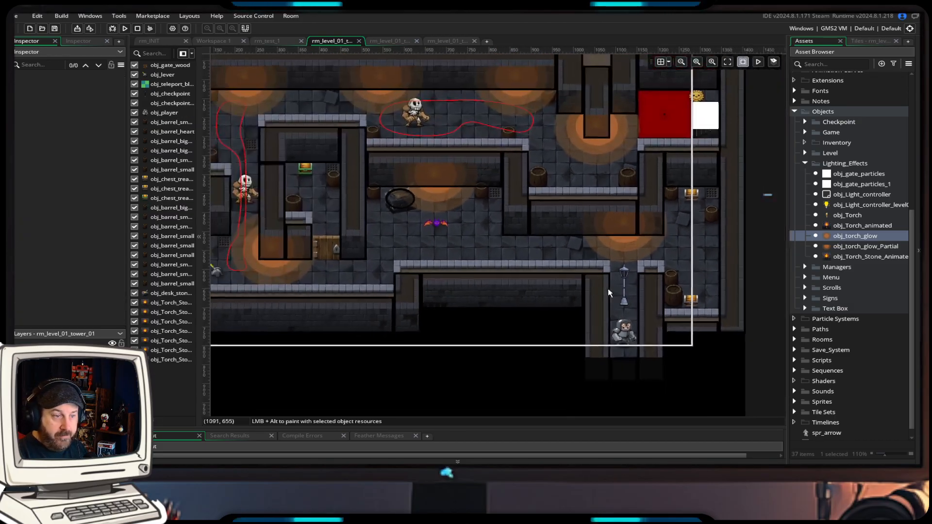
middle_drag(516, 268, 533, 307)
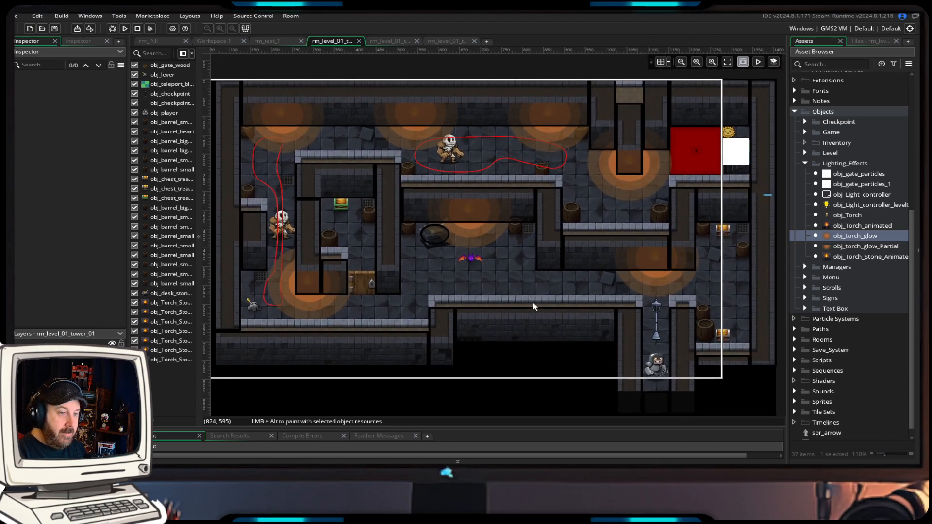
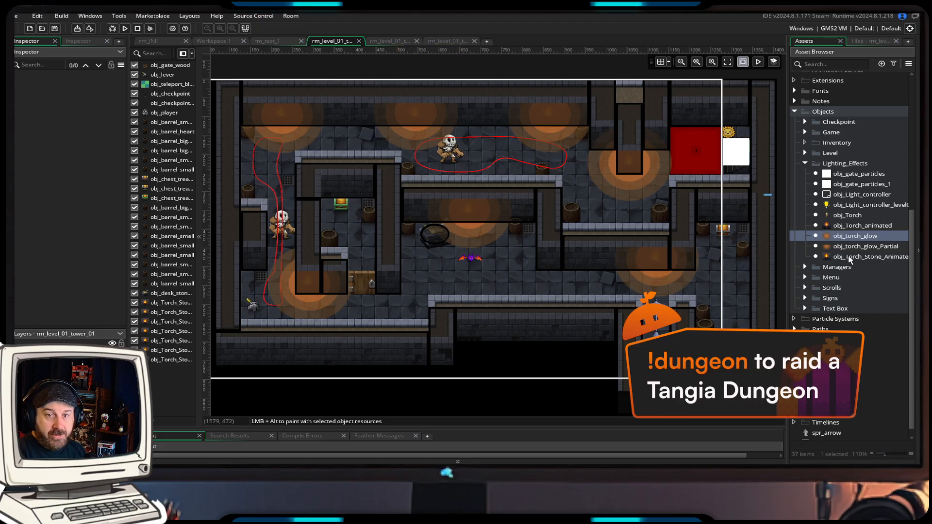
Expand the Rooms group in the assets, open rm_level_0 to look over its layout, and close it
scroll(848, 258, up, 4)
scroll(846, 257, down, 5)
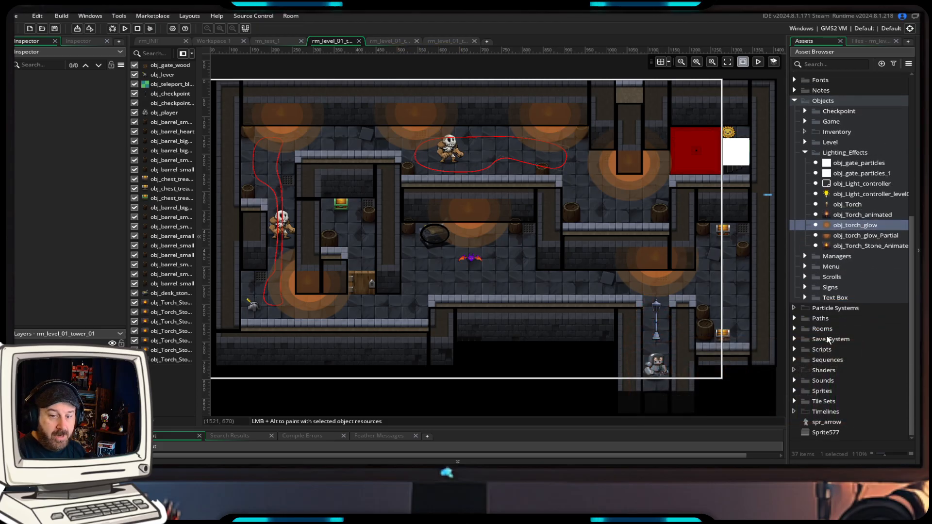
click(795, 329)
scroll(832, 316, down, 3)
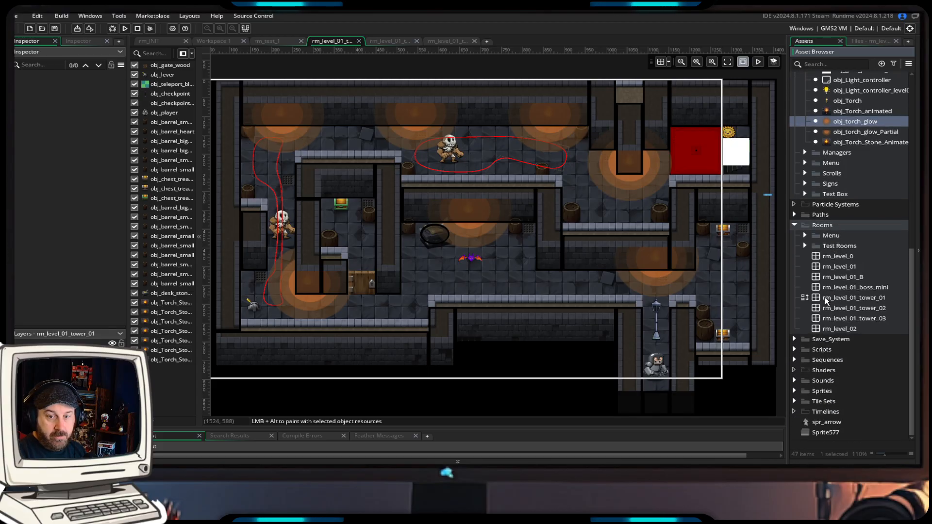
click(821, 257)
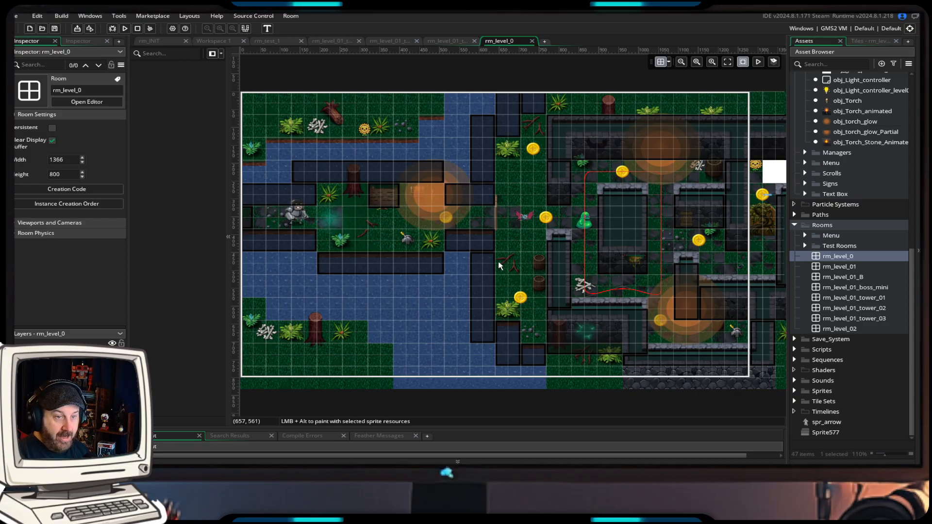
click(533, 42)
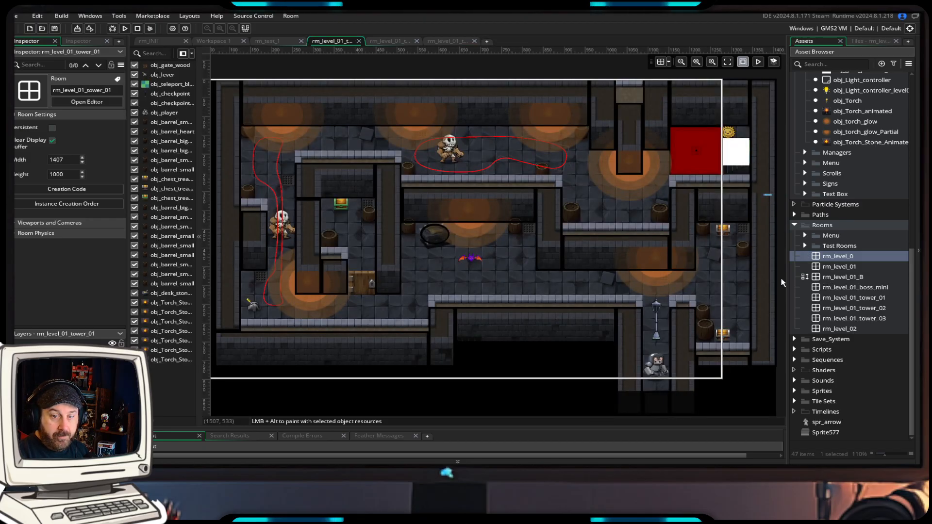
Open the room rm_level_01 and make its Instances layer active
click(817, 268)
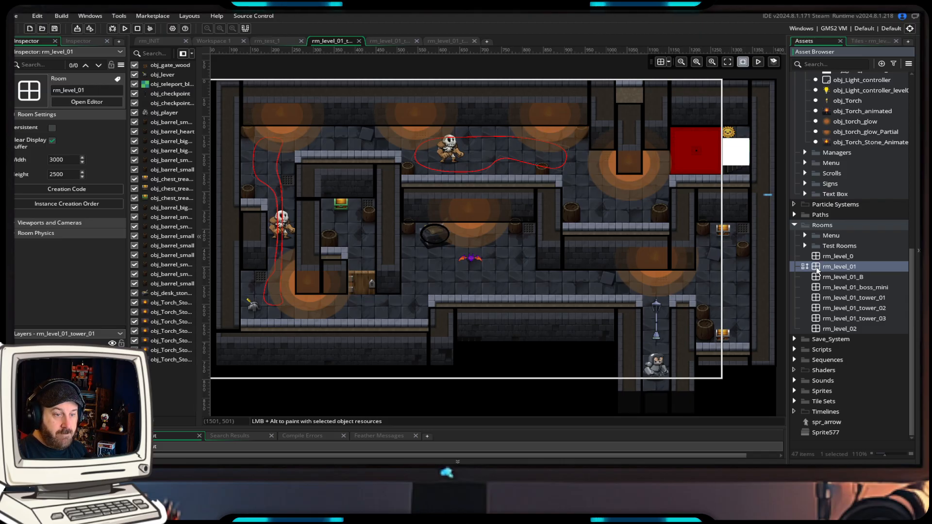
double_click(818, 268)
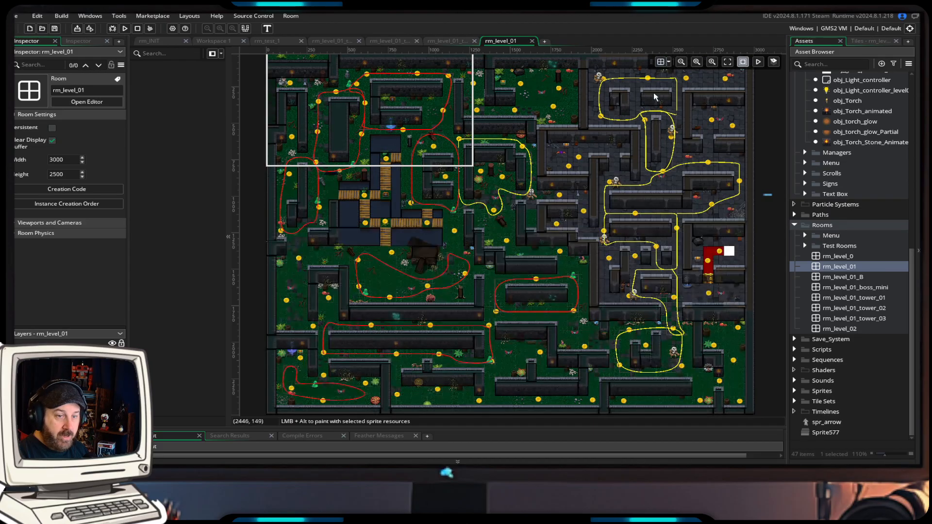
middle_drag(647, 272, 628, 280)
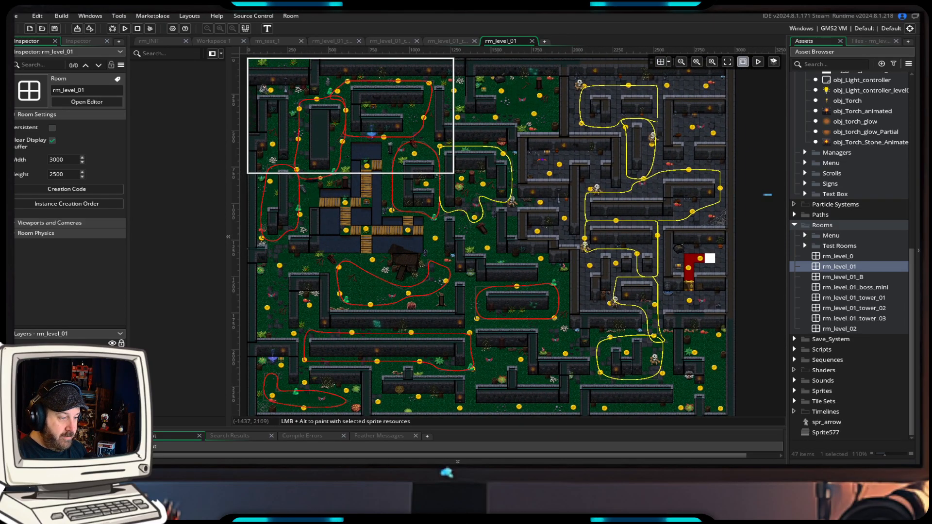
click(16, 376)
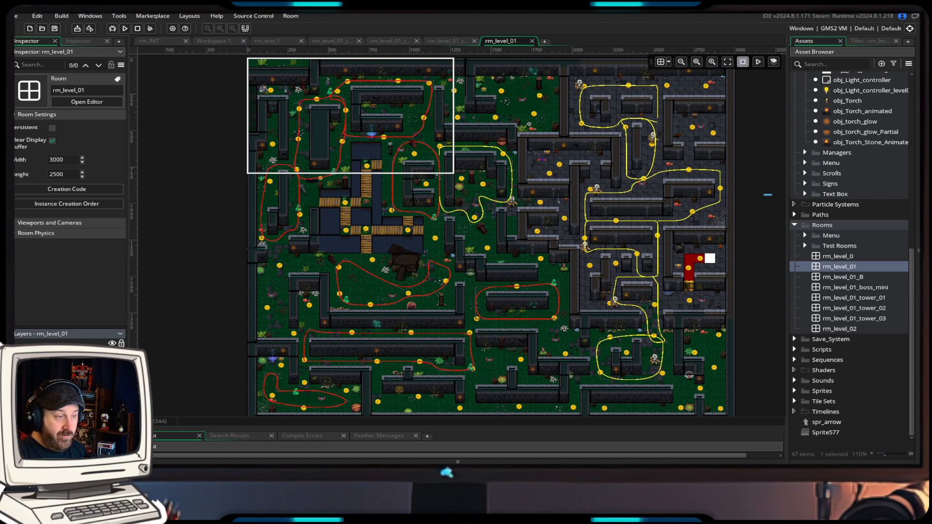
click(52, 390)
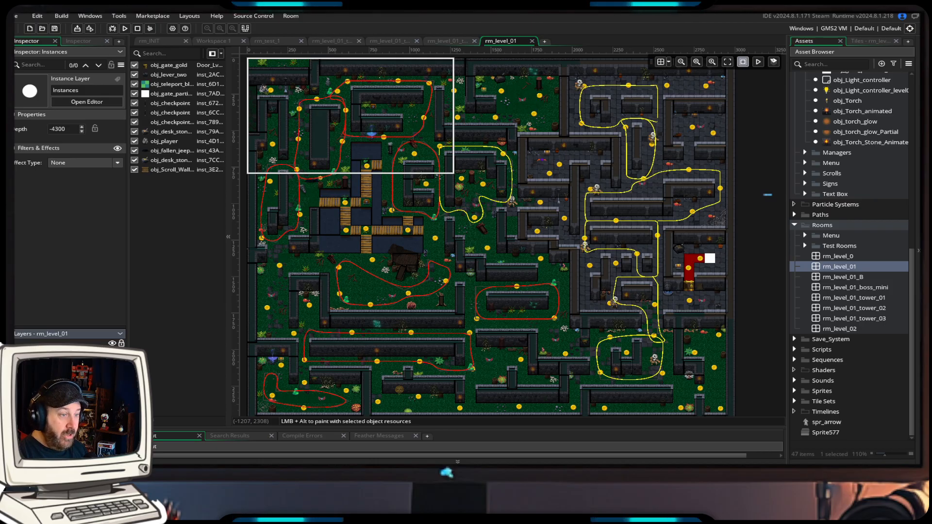
Delete the obj_checkpoint_text instance and the obj_checkpoint lamp at 1918, 947 from rm_level_01, keeping the lamp near the room's start
click(183, 124)
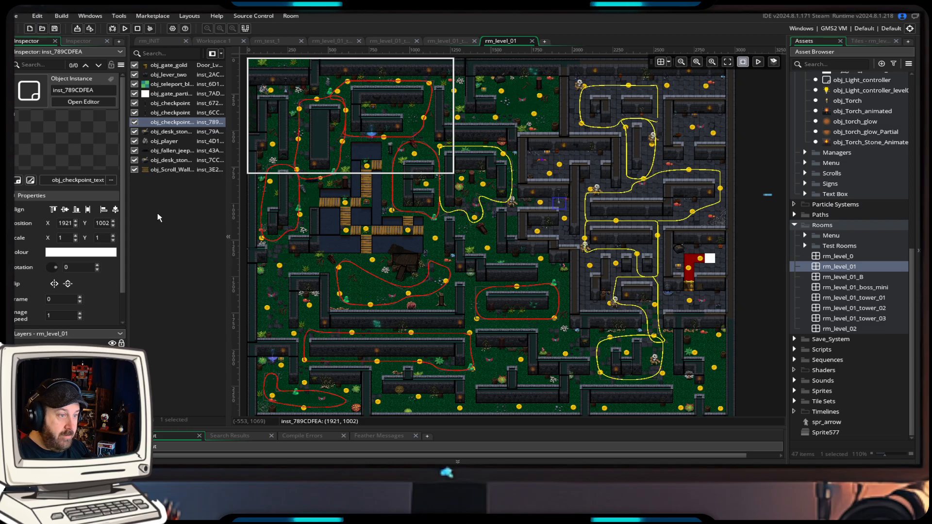
key(Delete)
click(163, 113)
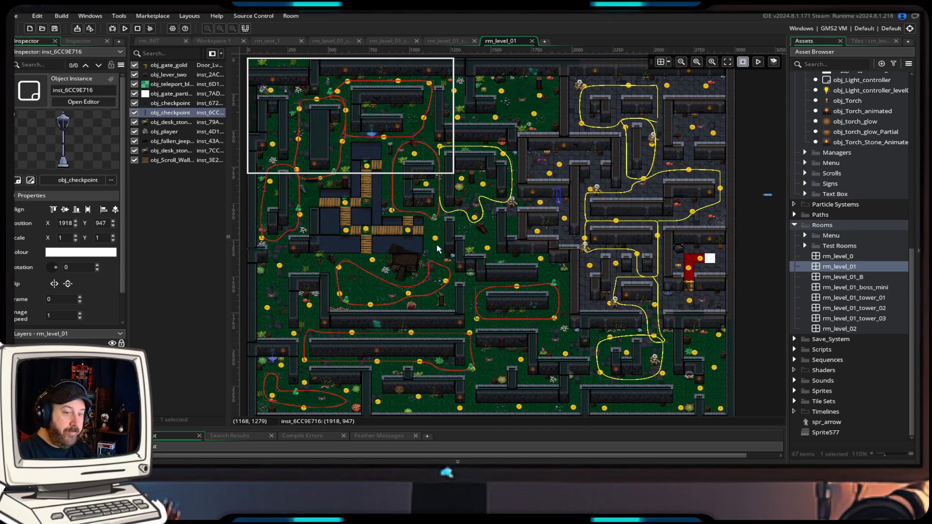
key(Delete)
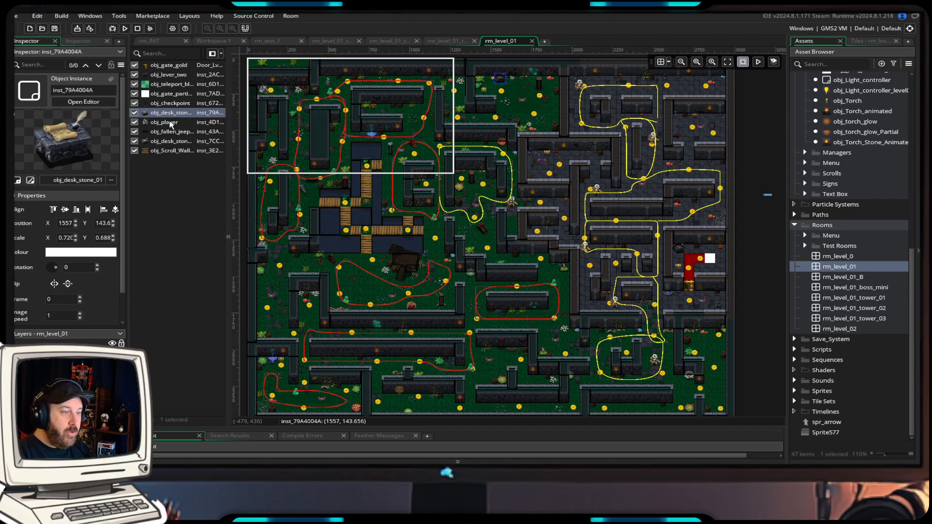
click(167, 103)
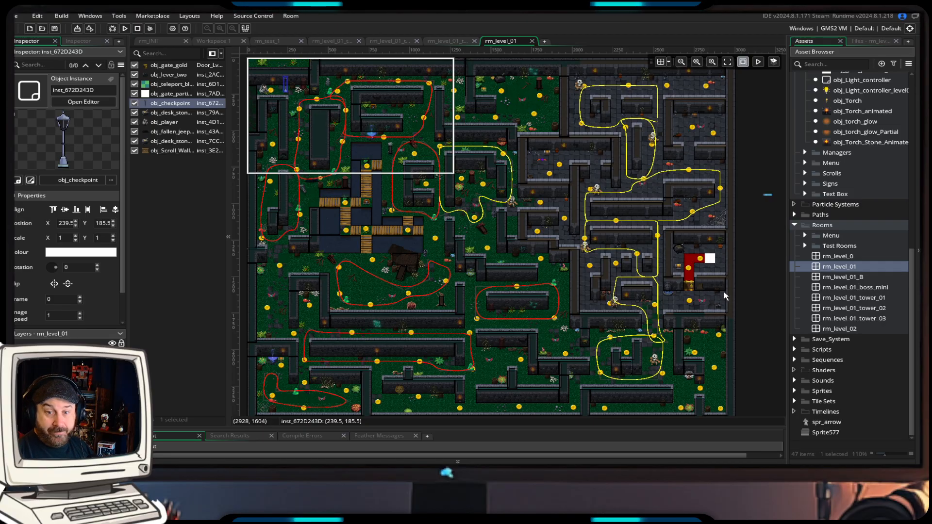
Open the room rm_level_01_B, close rm_level_01, and make the Instances layer of rm_level_01_B active
click(818, 280)
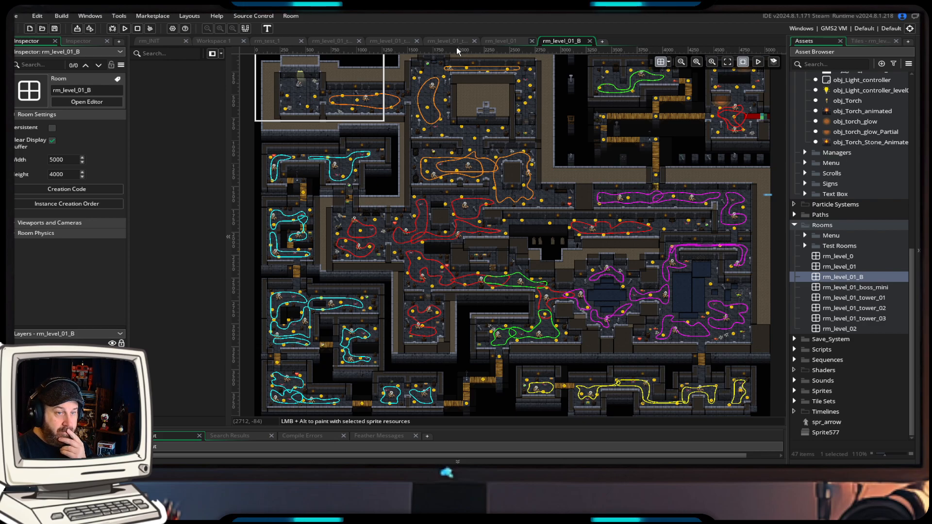
middle_click(501, 39)
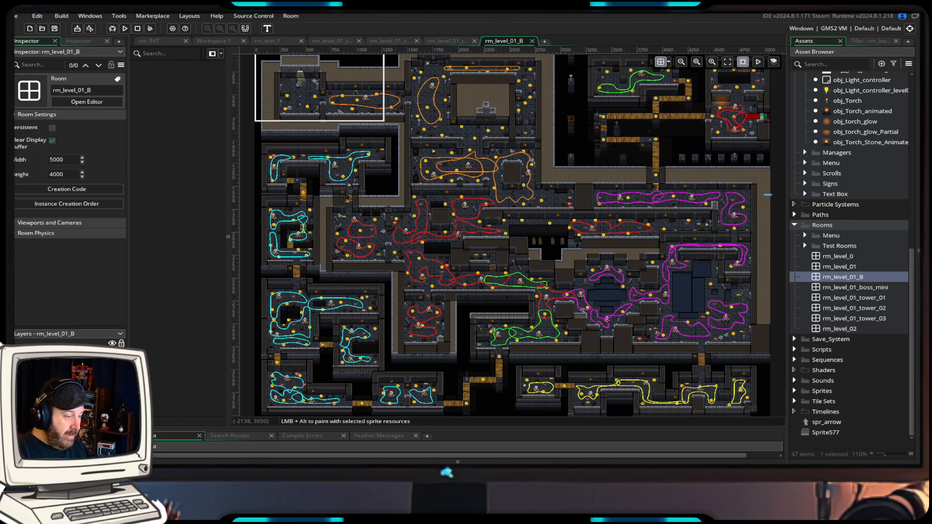
click(4, 417)
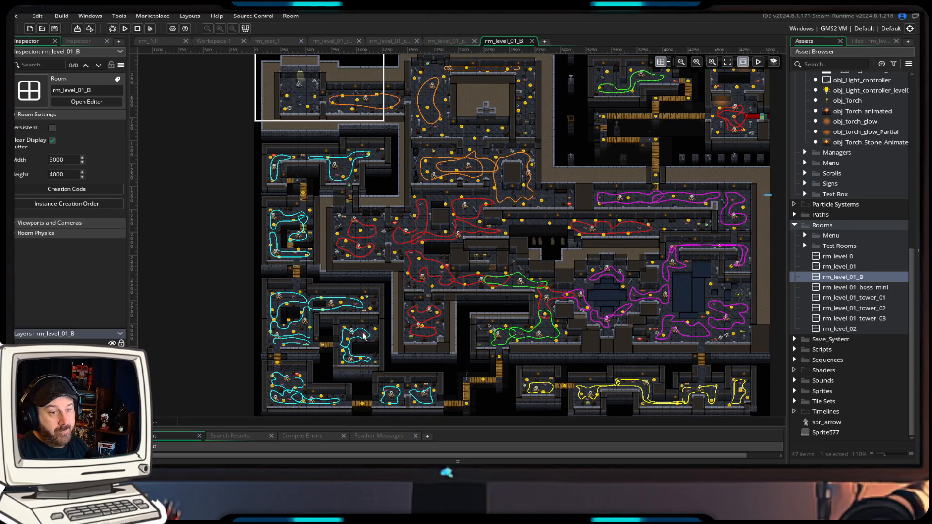
middle_drag(366, 317, 362, 324)
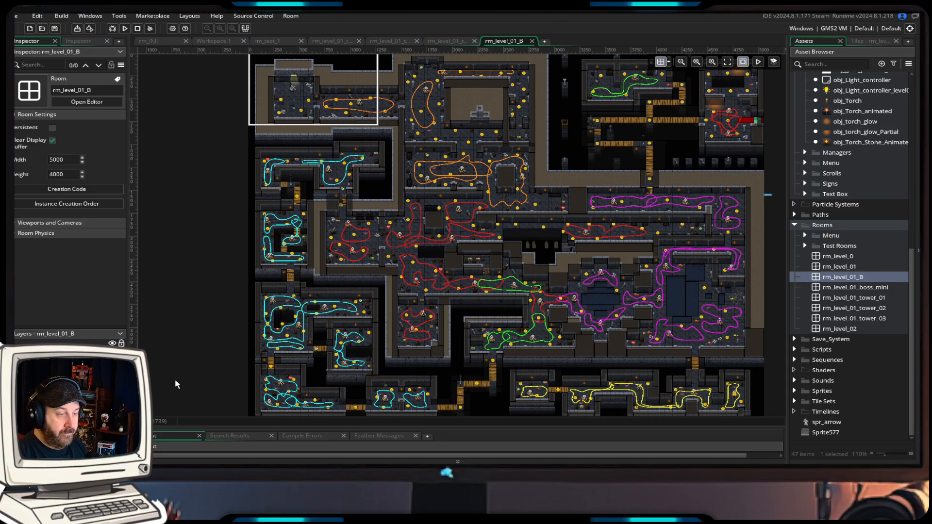
click(107, 408)
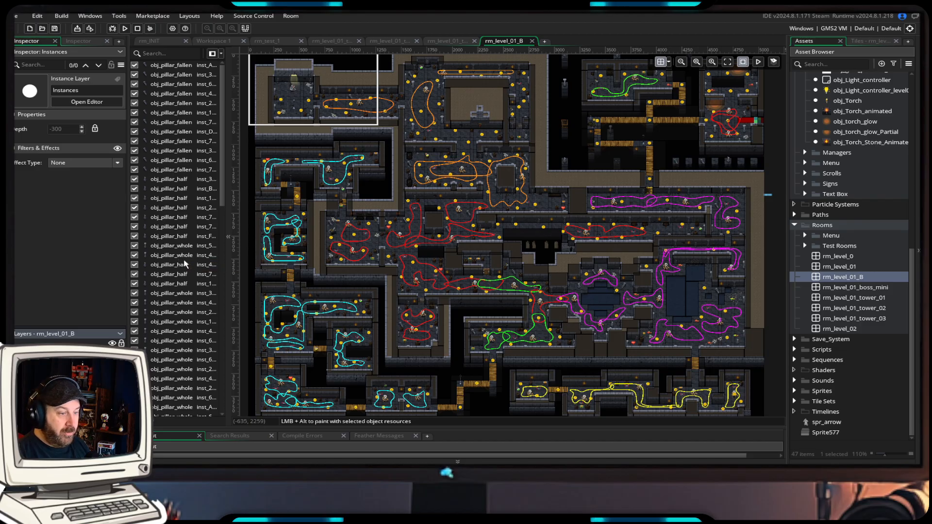
Go through the checkpoint lamps and checkpoint texts among the layer's instances to see where each sits in the room
scroll(204, 243, down, 3)
scroll(226, 220, down, 10)
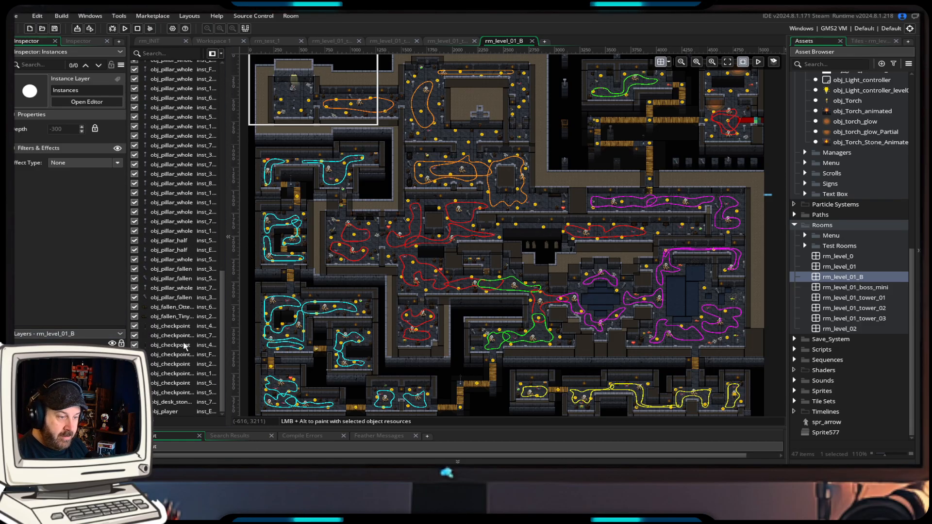
click(180, 327)
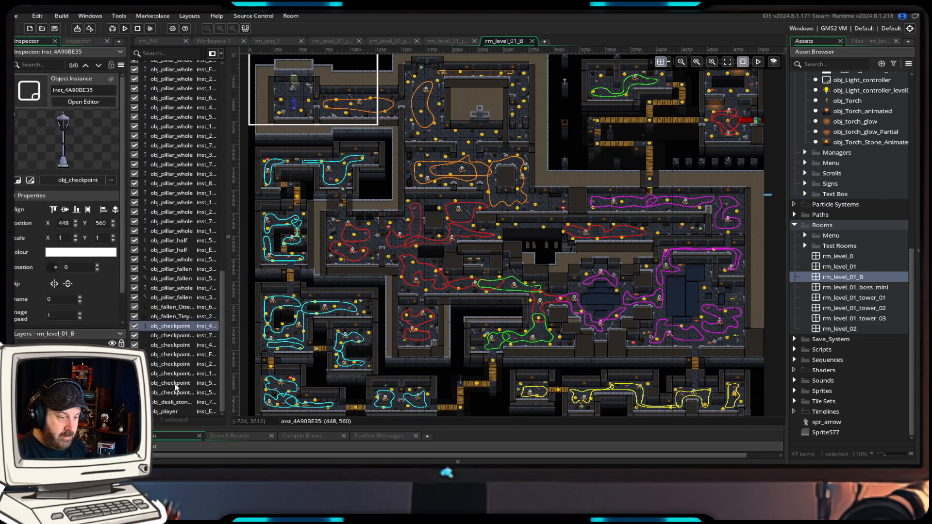
click(176, 337)
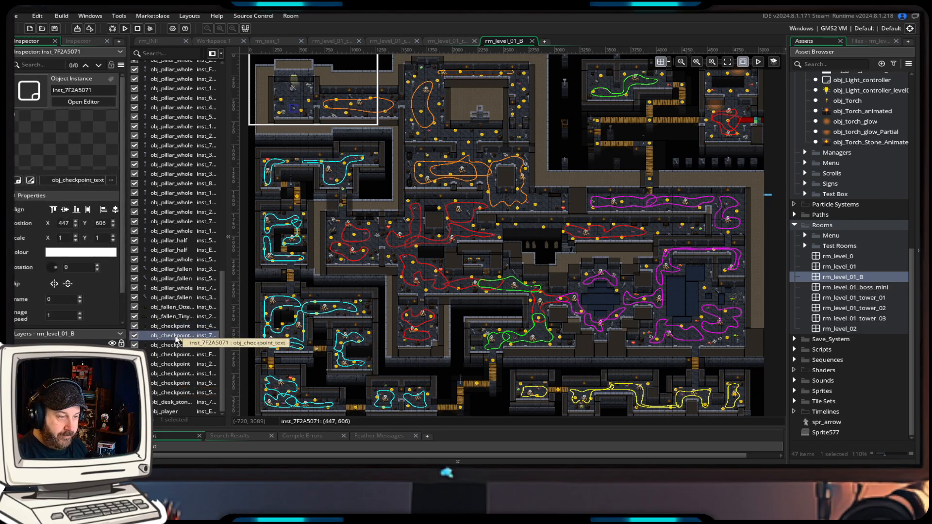
click(173, 329)
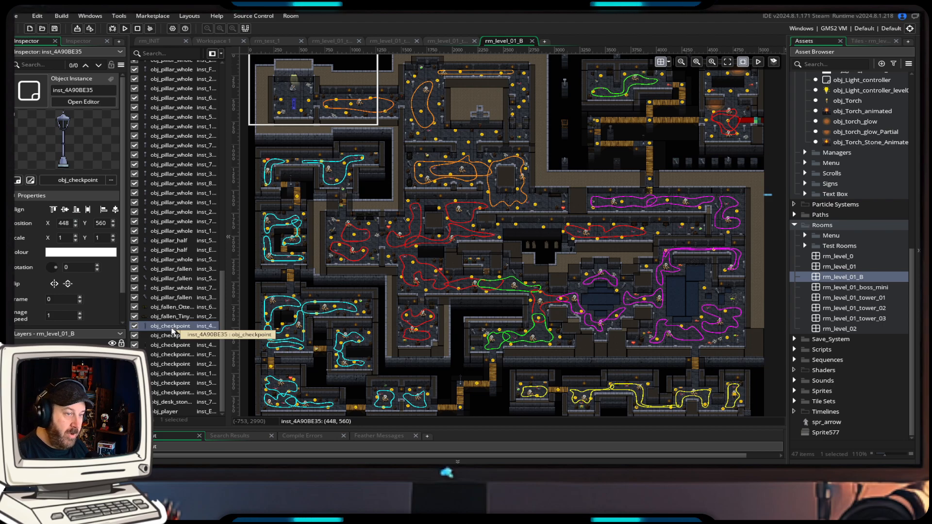
click(173, 339)
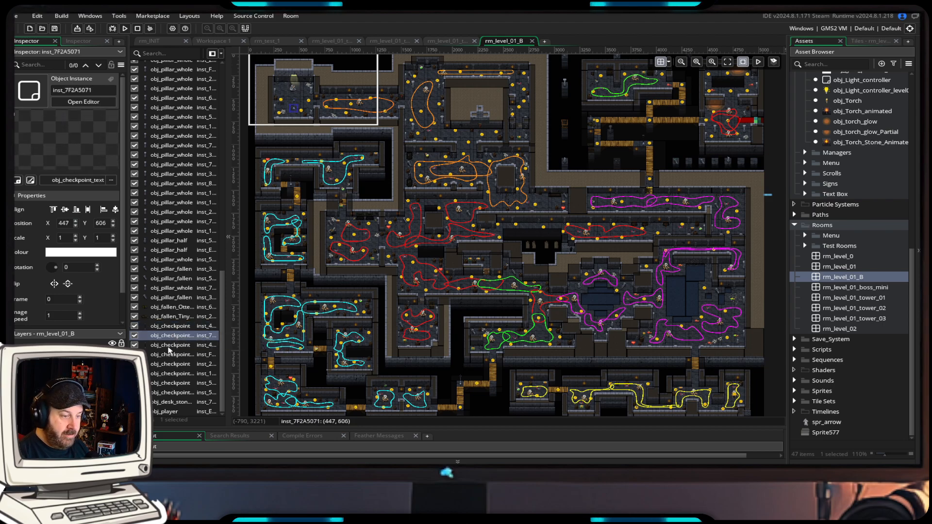
click(170, 345)
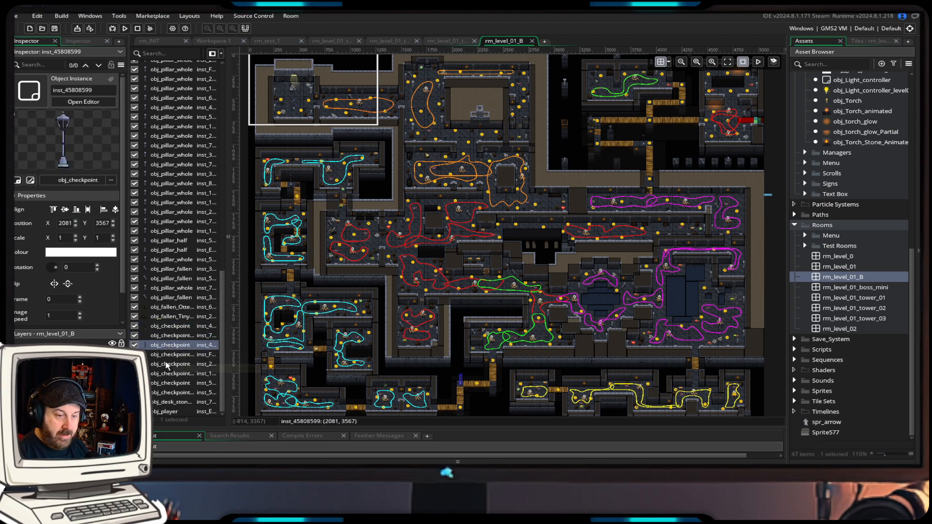
click(168, 365)
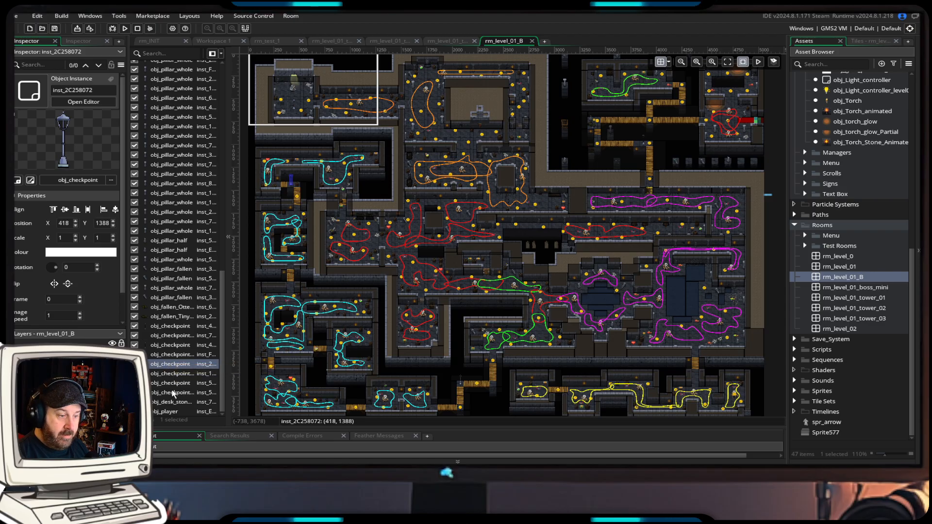
Delete the seven checkpoint and checkpoint text instances following the first obj_checkpoint, keeping only the lamp in the room's starting chamber
drag(169, 329, 168, 332)
click(170, 336)
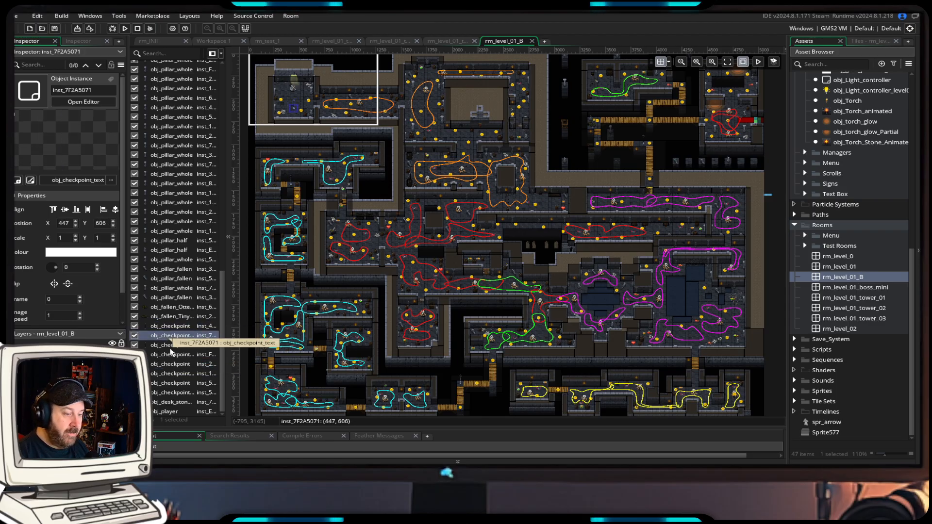
shift+click(173, 392)
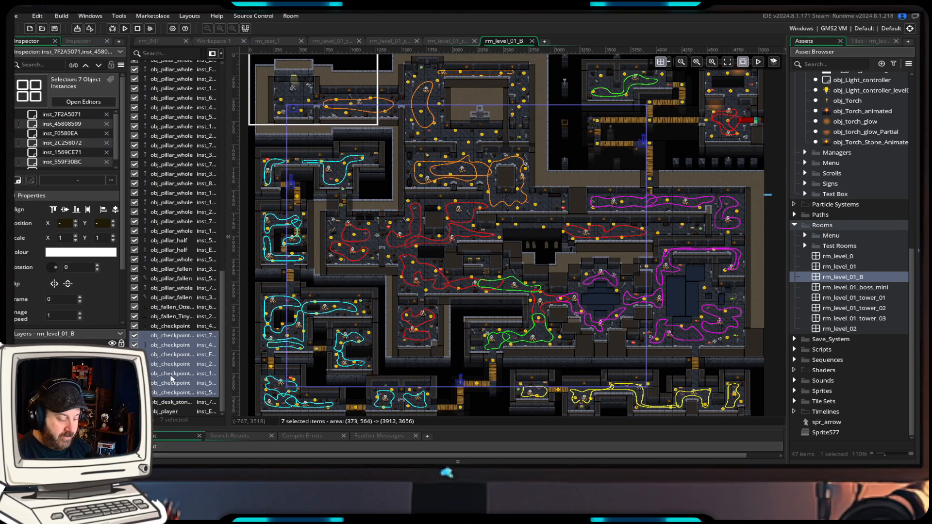
key(Delete)
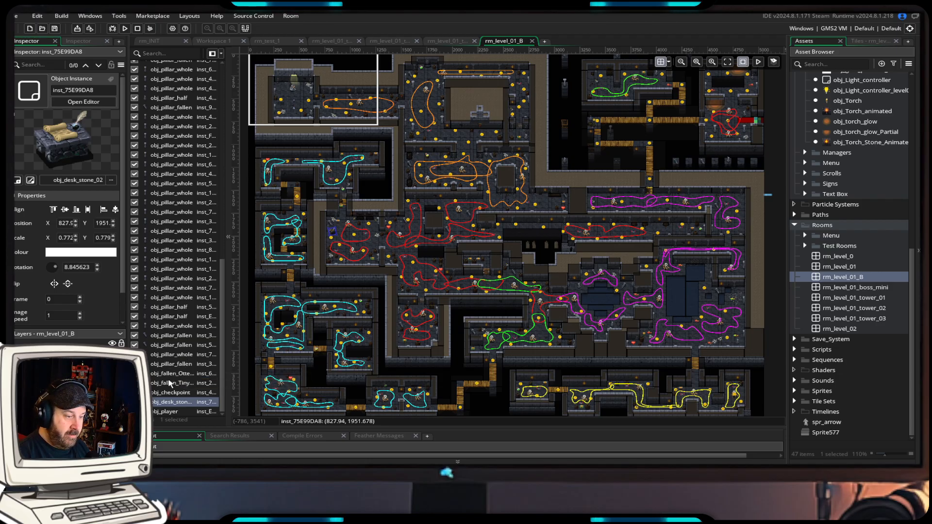
click(171, 392)
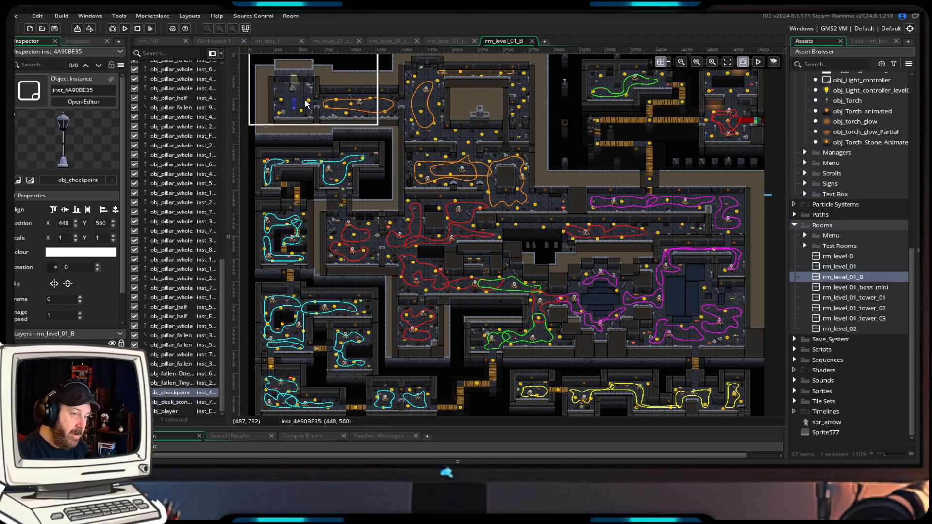
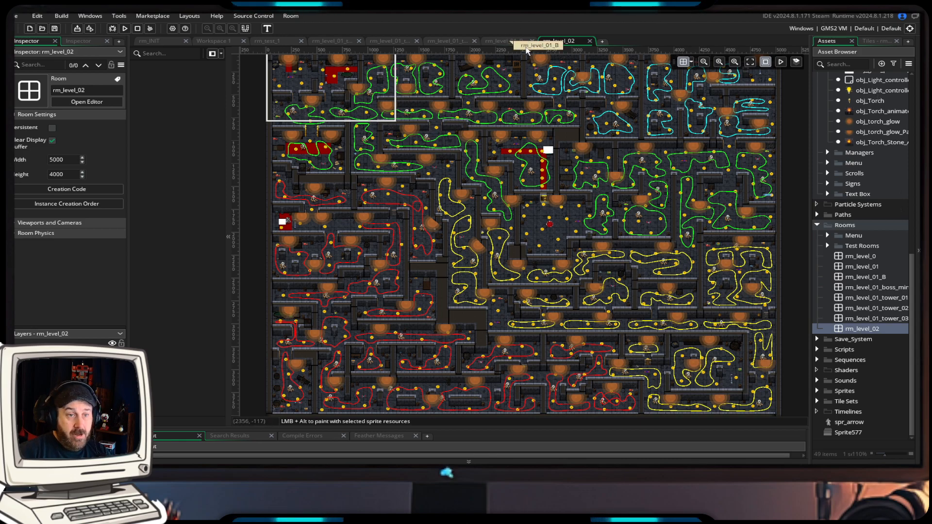
Close the room rm_level_01_B and make the Instances layer of rm_level_02 active, with its instance list narrowed
click(526, 47)
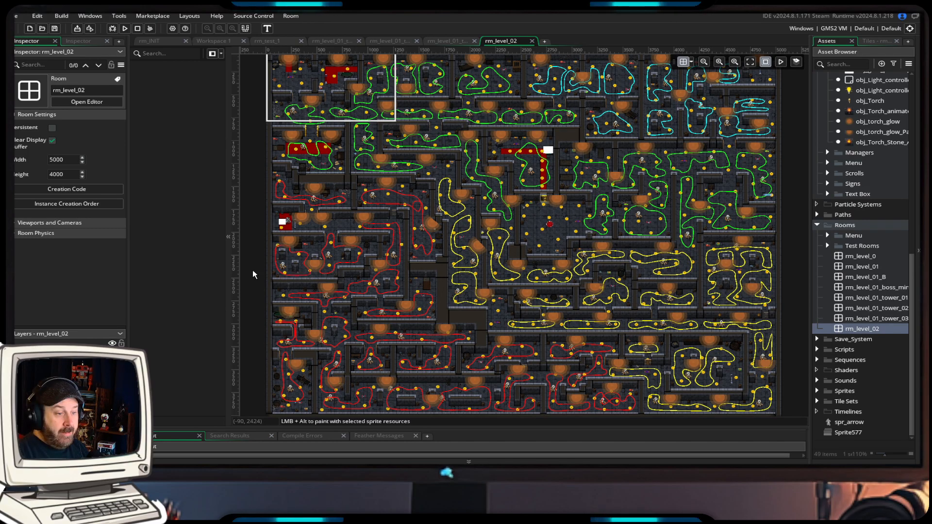
drag(227, 270, 208, 274)
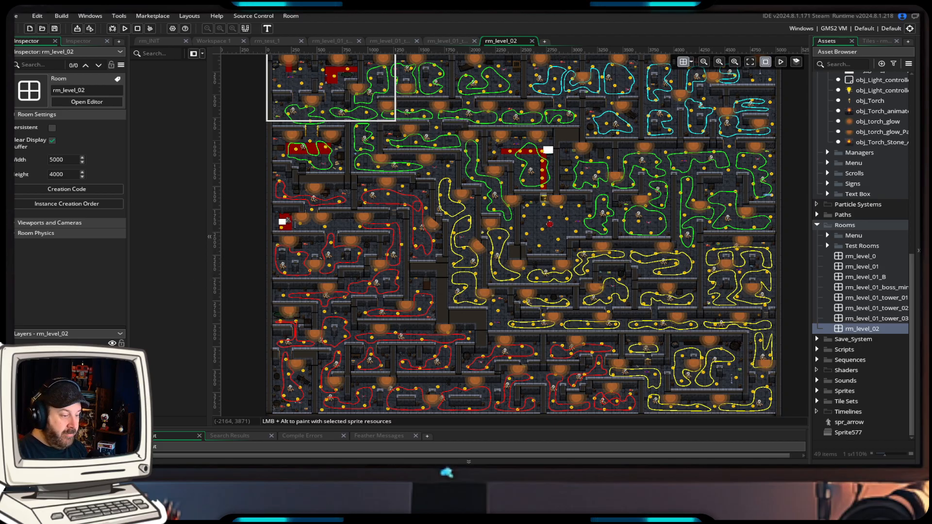
click(41, 359)
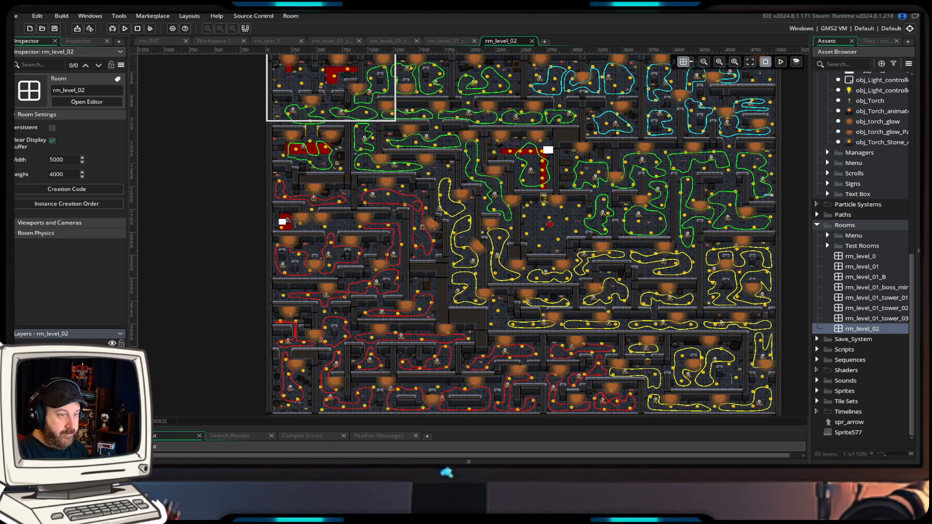
click(61, 402)
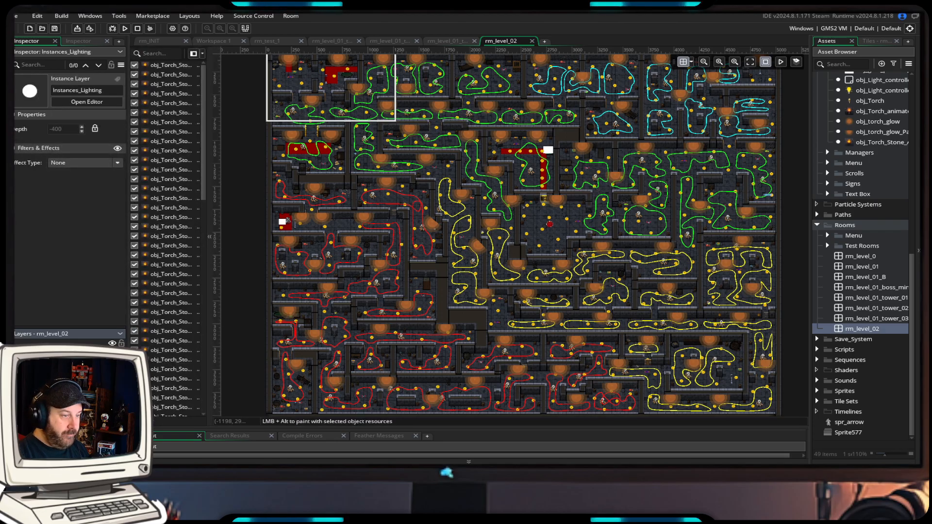
click(55, 401)
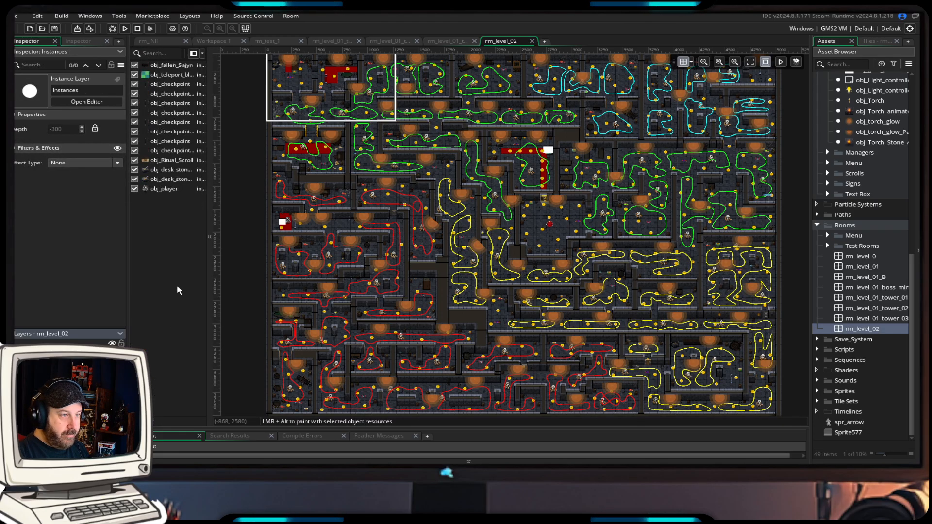
Delete the seven checkpoint and checkpoint text instances following the first obj_checkpoint in rm_level_02, and check where the remaining lamp sits
click(154, 85)
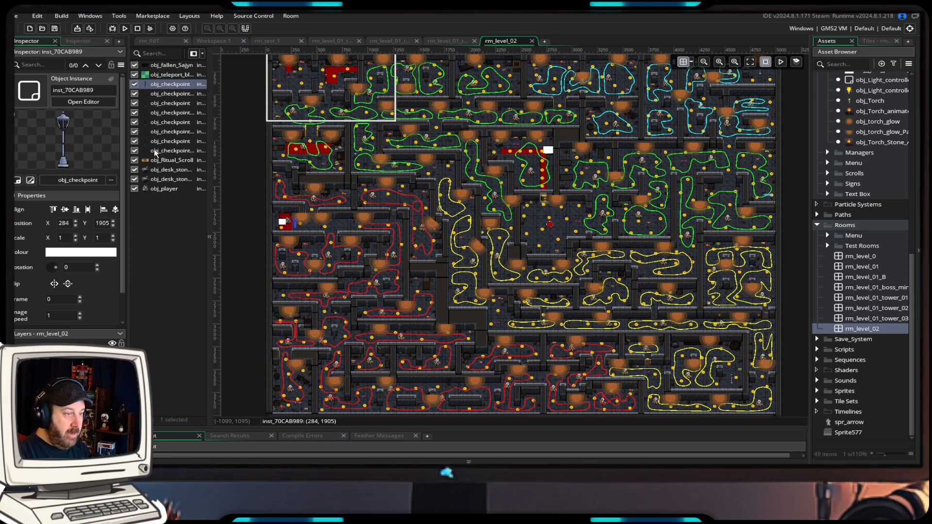
click(162, 94)
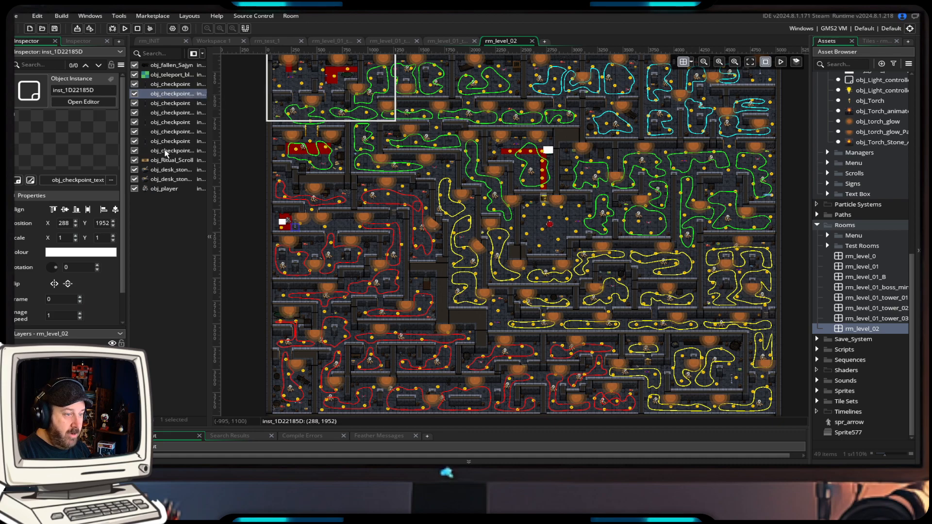
shift+click(165, 152)
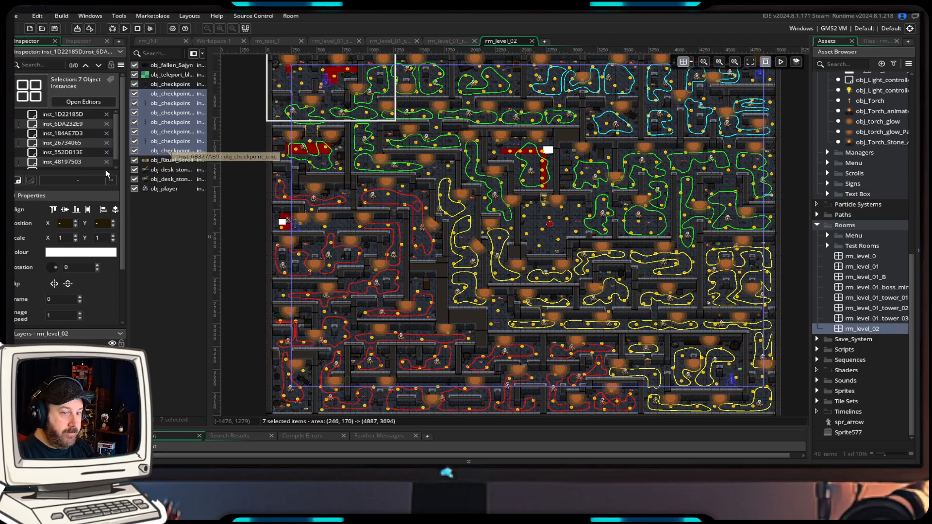
key(Delete)
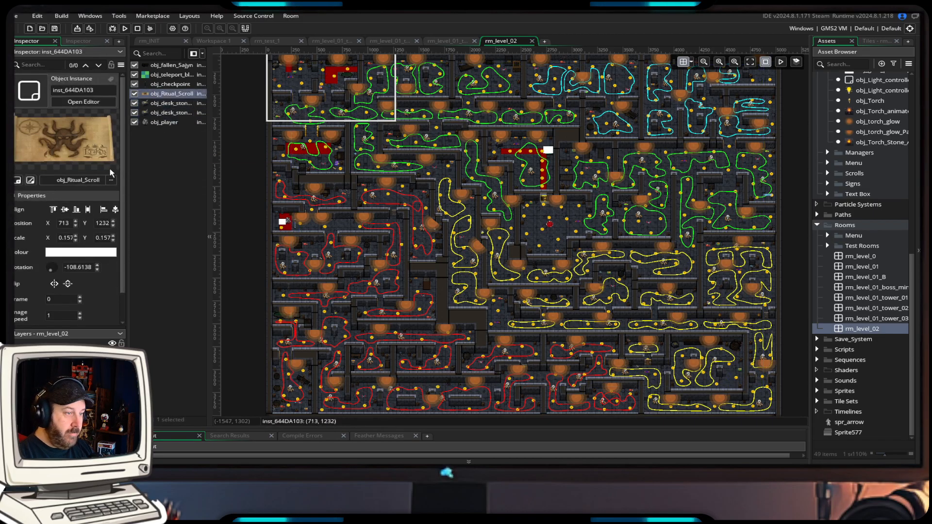
click(164, 84)
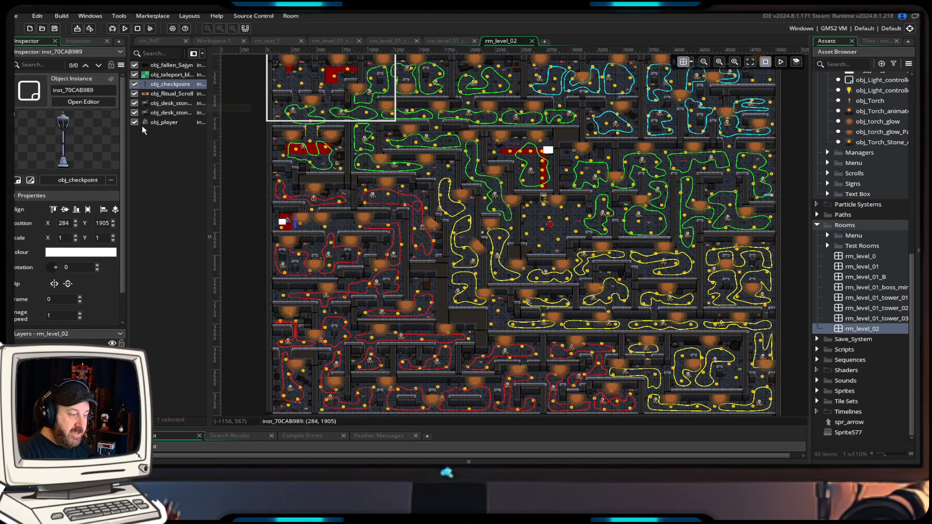
ctrl+scroll(326, 357, up, 2)
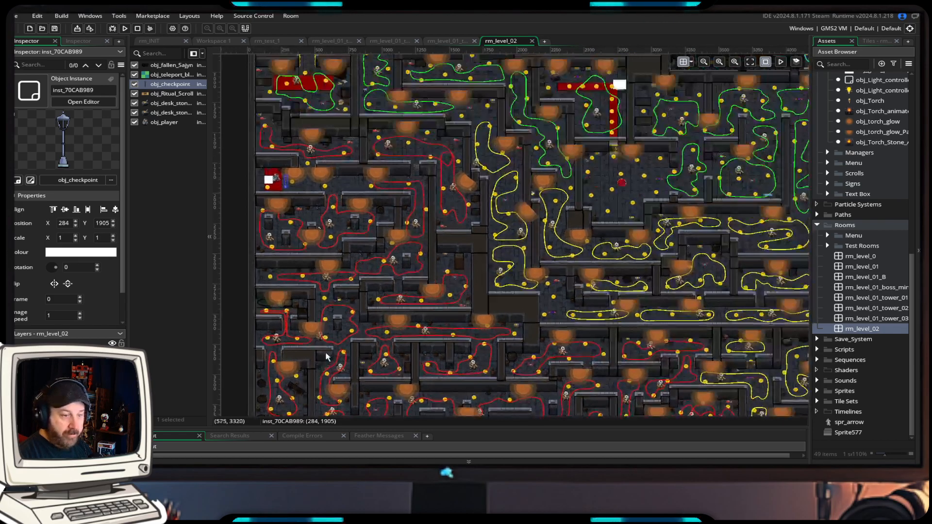
ctrl+scroll(327, 357, down, 2)
ctrl+scroll(327, 357, down, 1)
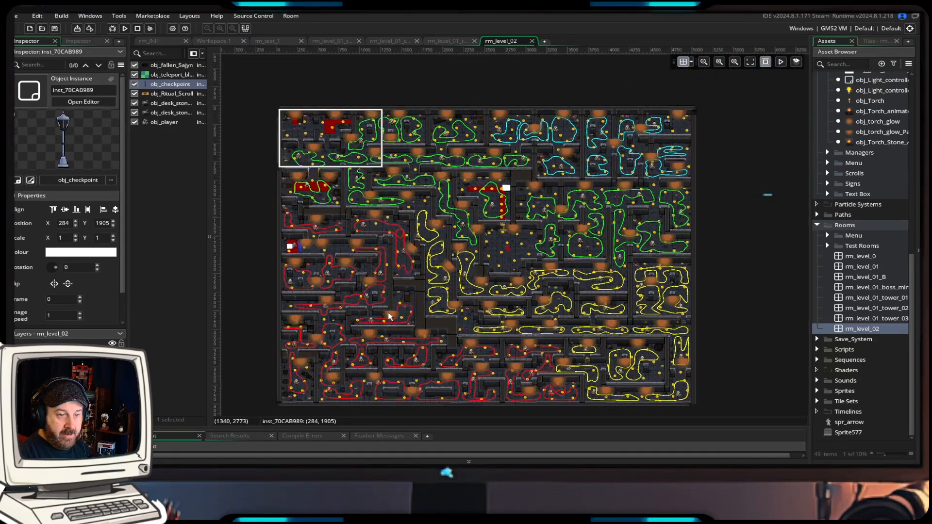
ctrl+scroll(398, 306, up, 1)
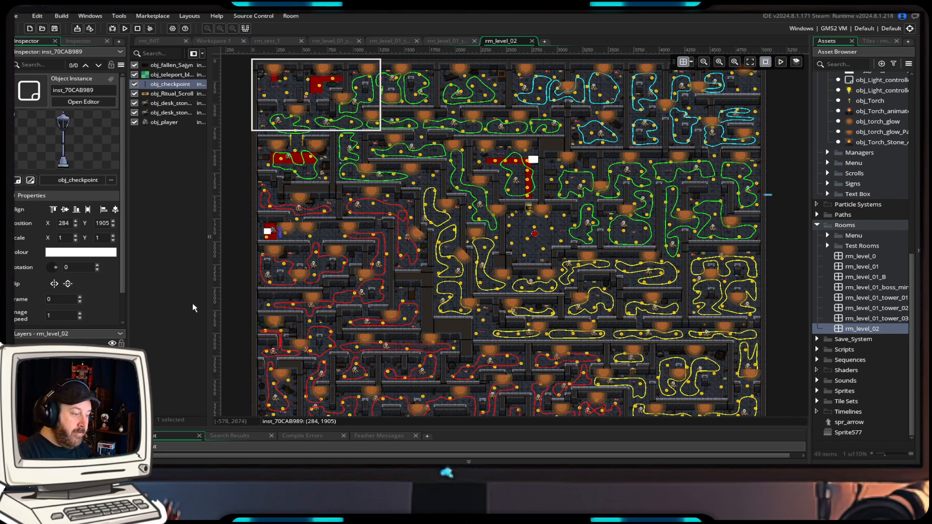
click(158, 296)
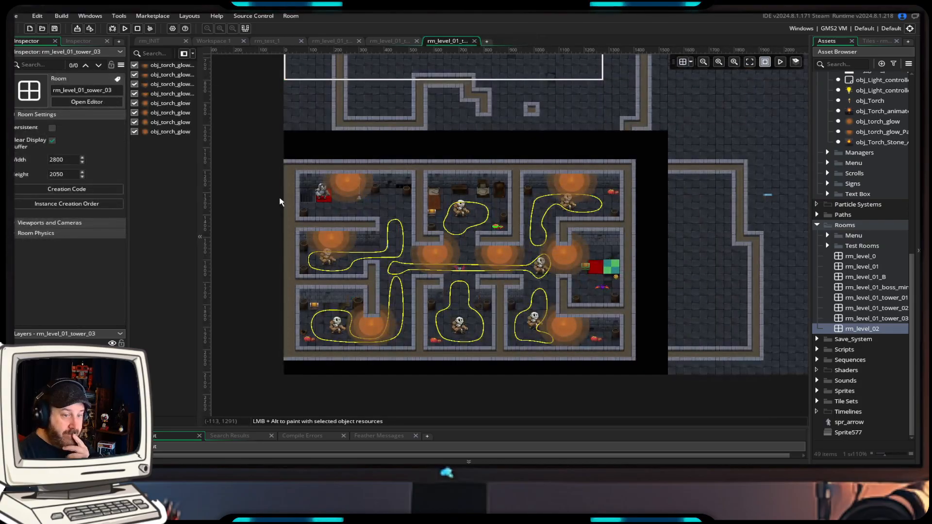
Collapse the Rooms folder, expand the Game and Currency object folders, and make the Instances_Currency layer of rm_level_01_tower_03 active
ctrl+scroll(368, 236, up, 3)
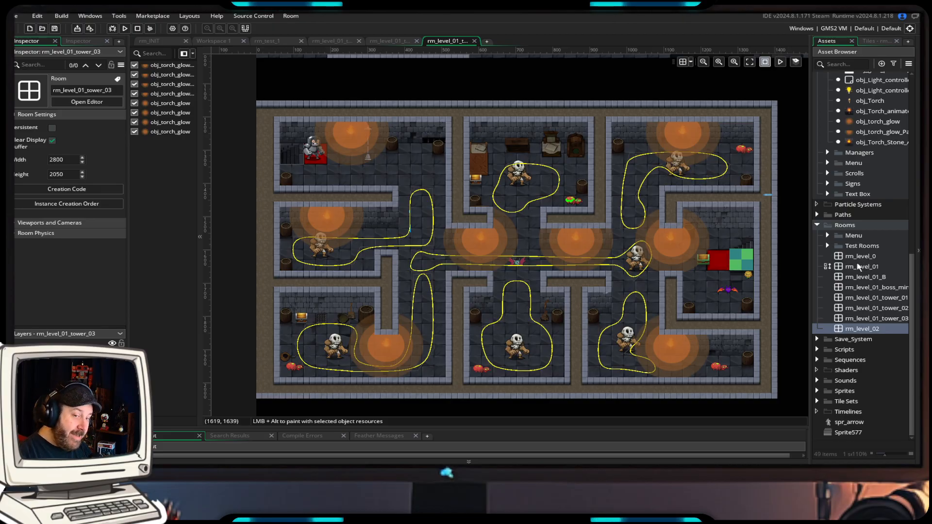
scroll(858, 267, up, 2)
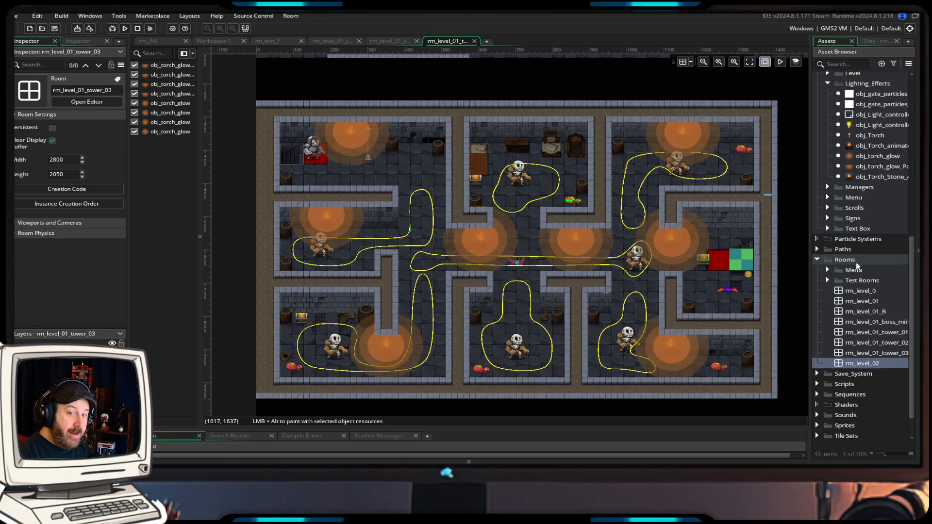
click(818, 260)
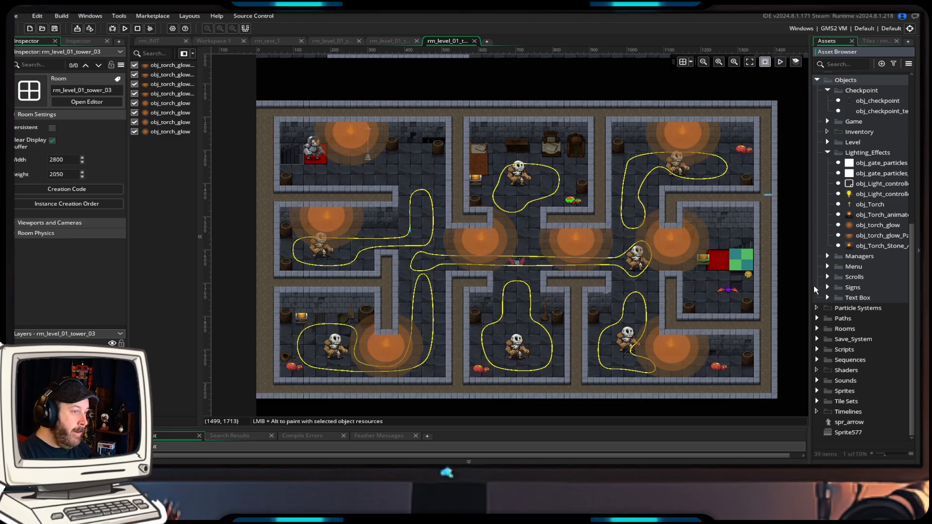
click(653, 316)
middle_drag(652, 317, 637, 310)
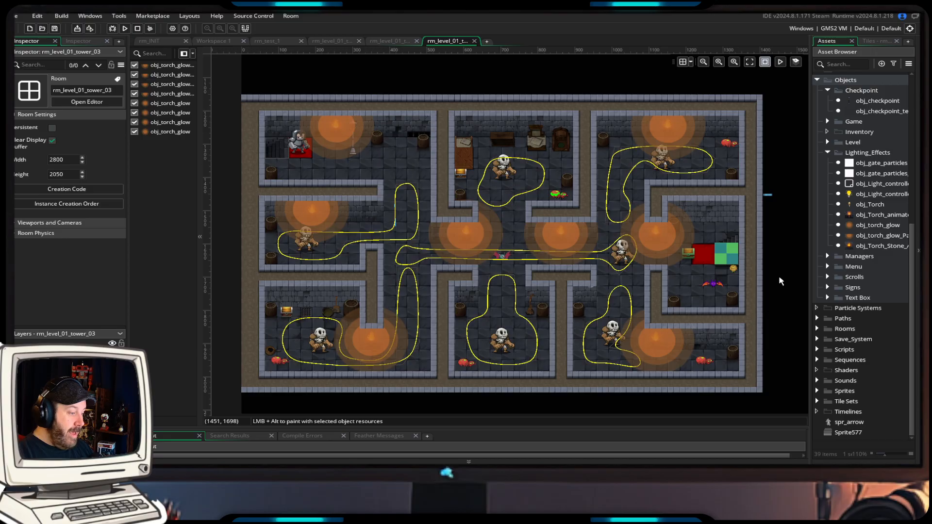
scroll(867, 233, up, 3)
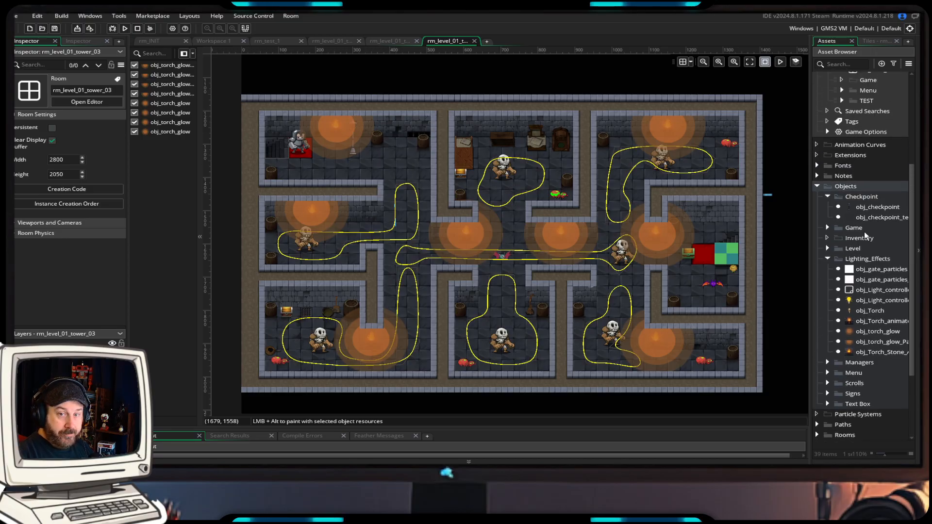
scroll(865, 233, down, 1)
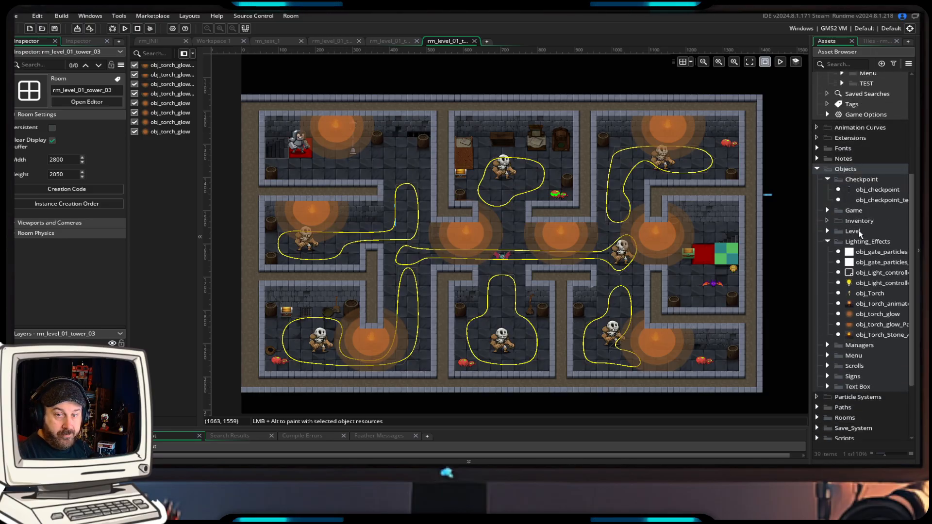
click(829, 211)
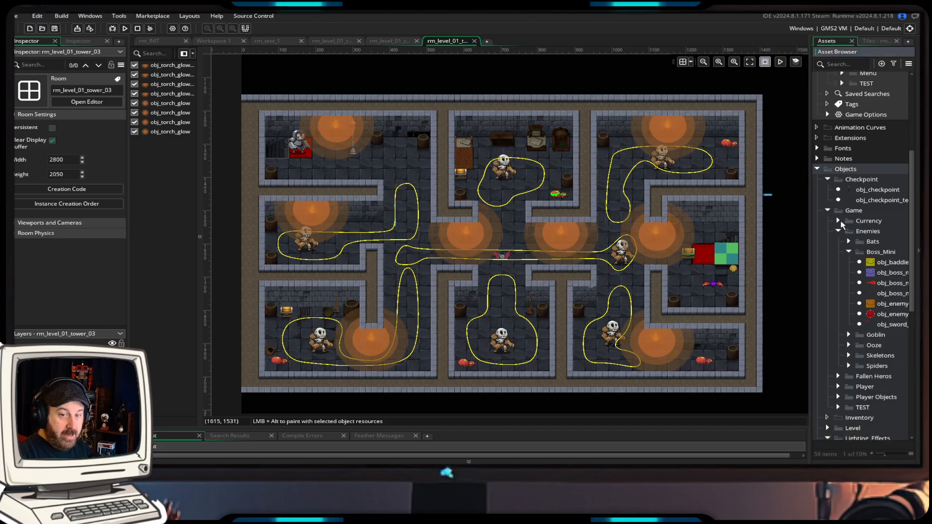
click(839, 221)
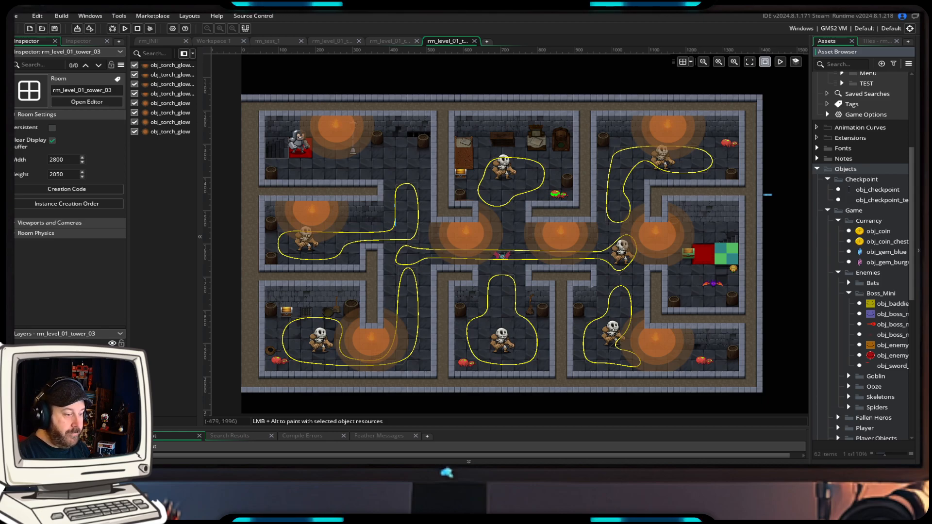
click(72, 403)
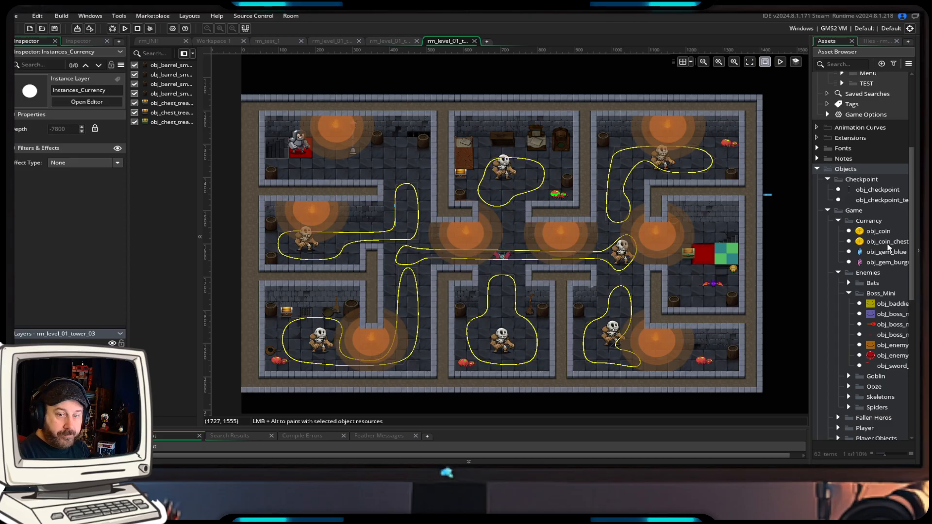
Place seven obj_coin instances through the tower's three western chambers, along the passage joining them, and in the lower middle chamber
click(862, 232)
drag(421, 155, 343, 166)
mouse_move(869, 231)
mouse_down()
mouse_move(406, 197)
mouse_move(426, 200)
mouse_move(408, 189)
mouse_up()
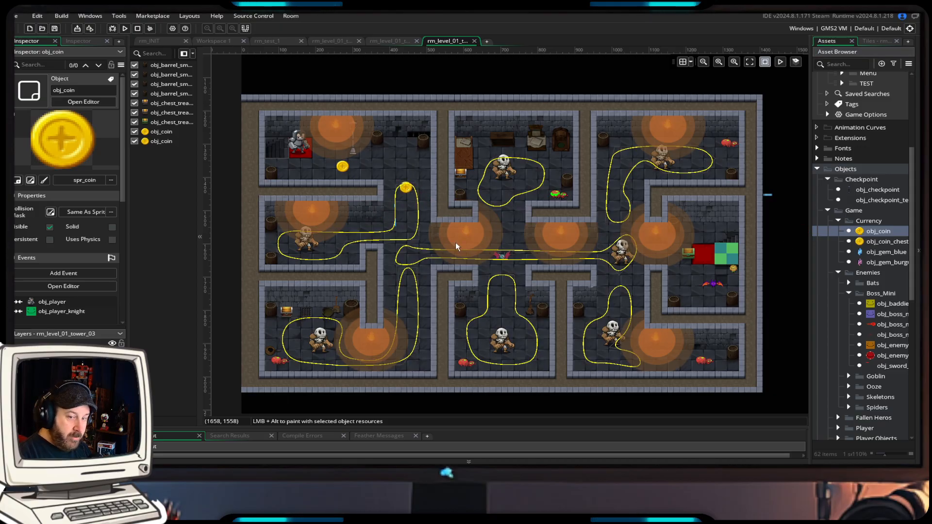
drag(844, 233, 336, 238)
drag(866, 235, 410, 259)
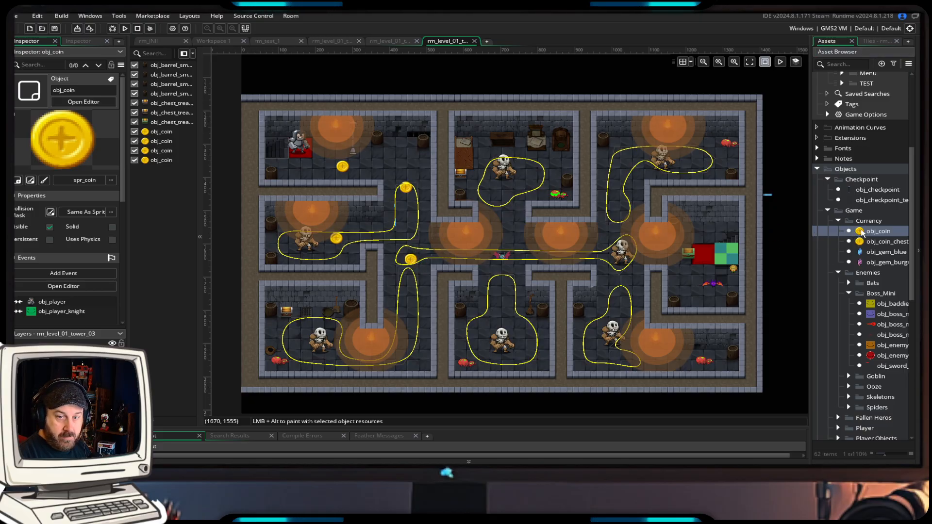
drag(864, 232, 410, 312)
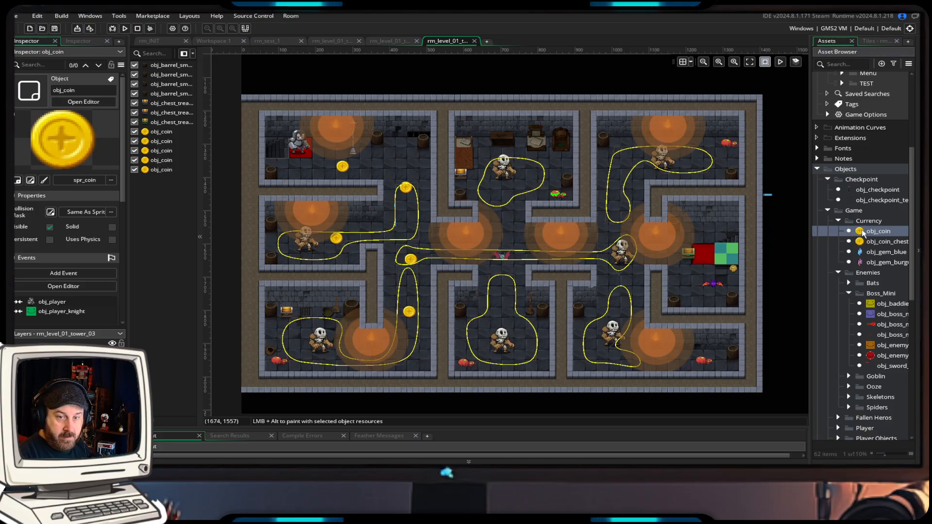
drag(864, 233, 504, 330)
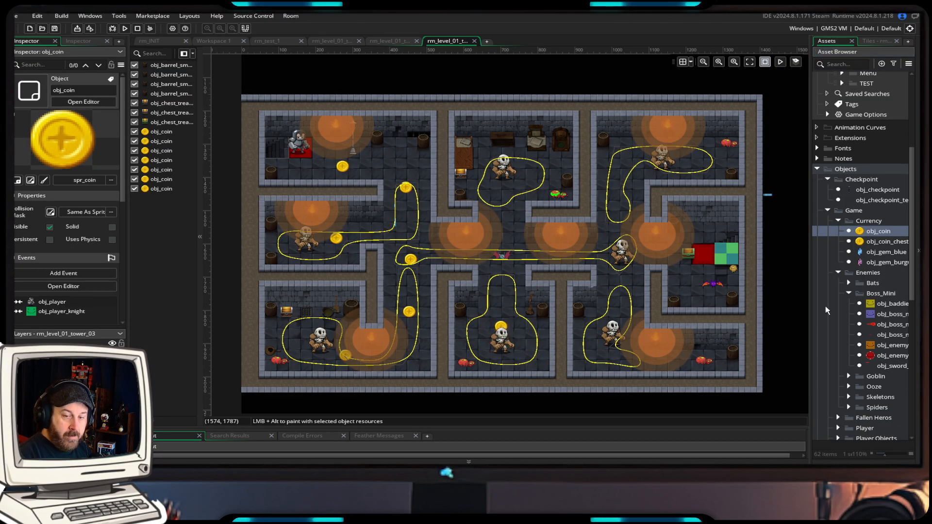
Place four more obj_coin instances: two along the central corridor and one each in the upper middle and upper eastern chambers
drag(862, 234, 503, 251)
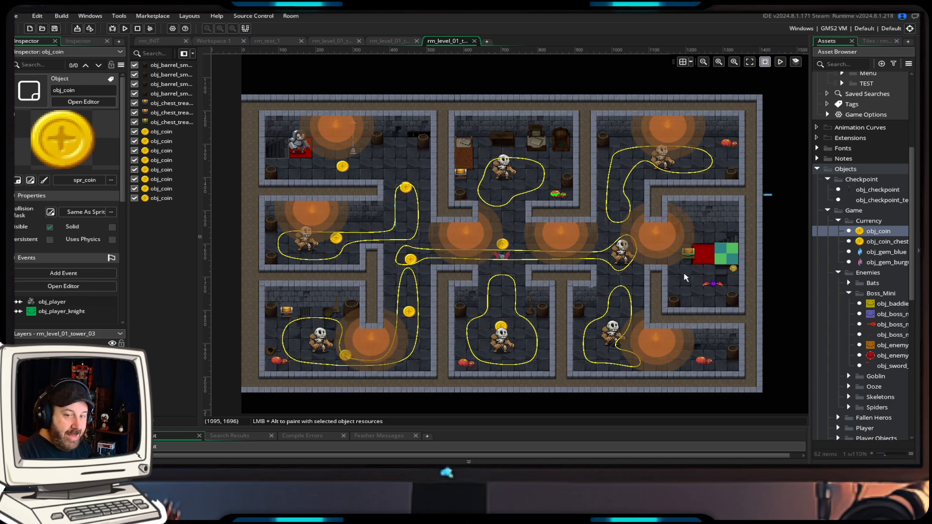
drag(875, 238, 528, 178)
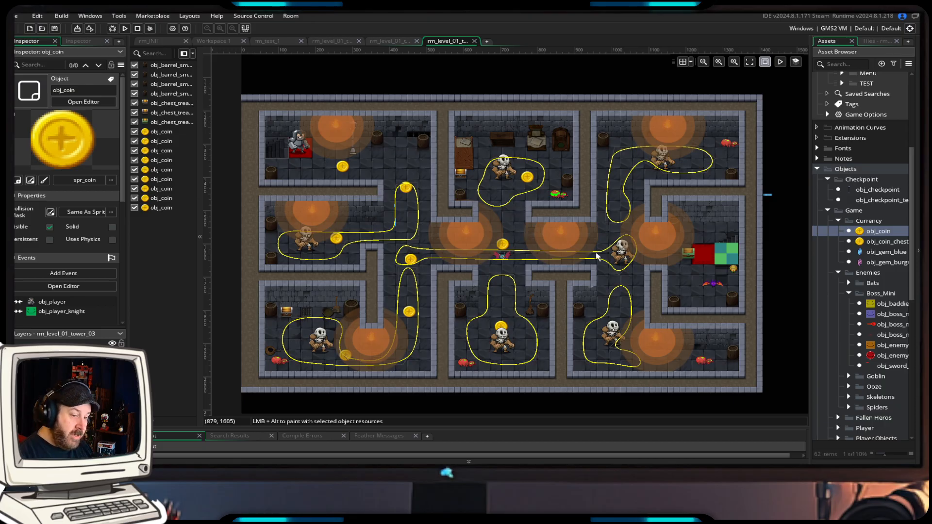
drag(870, 232, 597, 255)
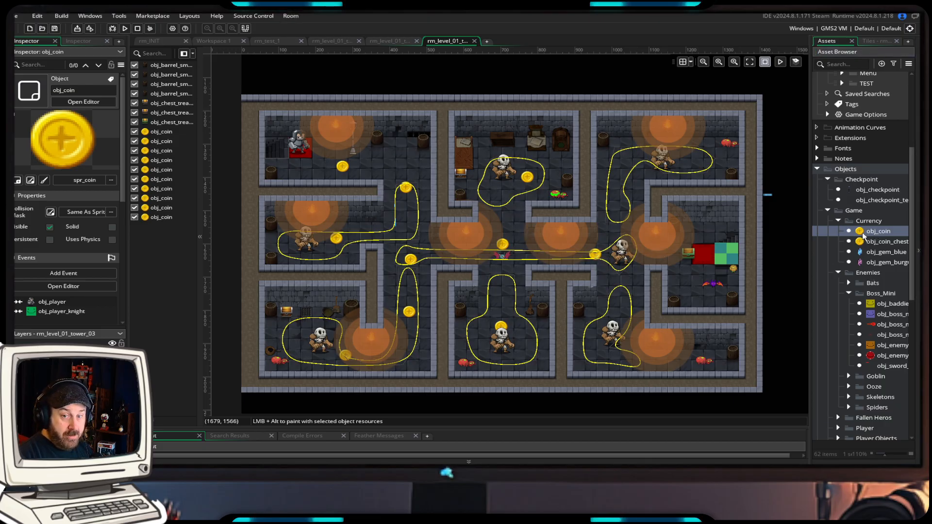
drag(867, 233, 624, 170)
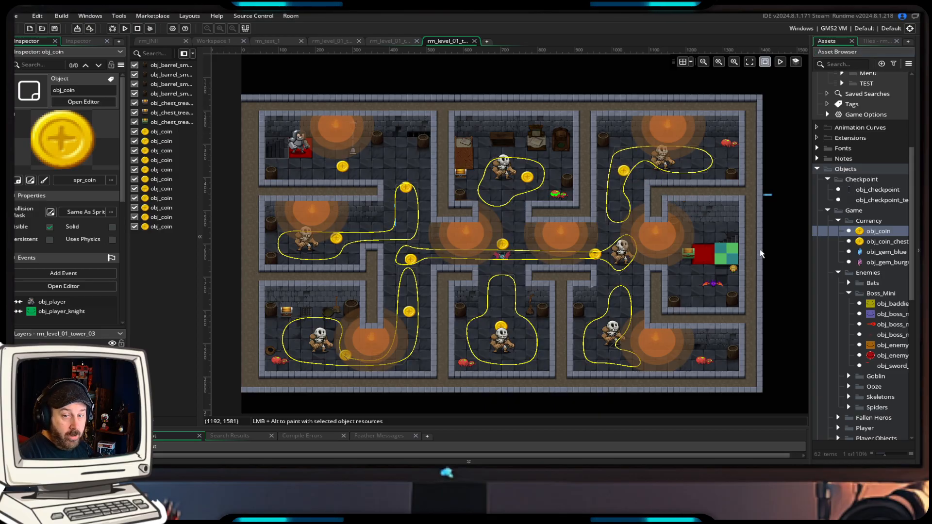
Place obj_coin instances beside the lower eastern skeleton, on the red exit carpet, in the southeast corner, and in the lower western chamber
drag(867, 232, 623, 319)
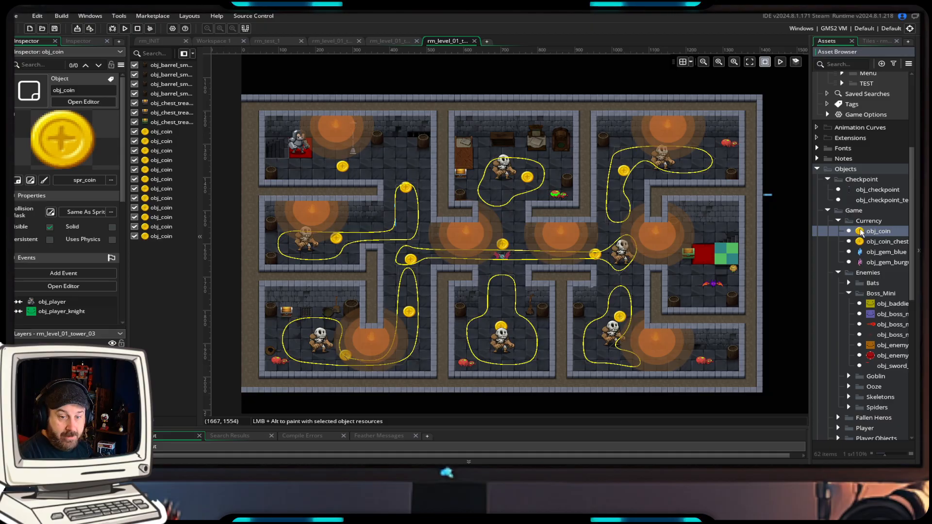
drag(867, 231, 704, 257)
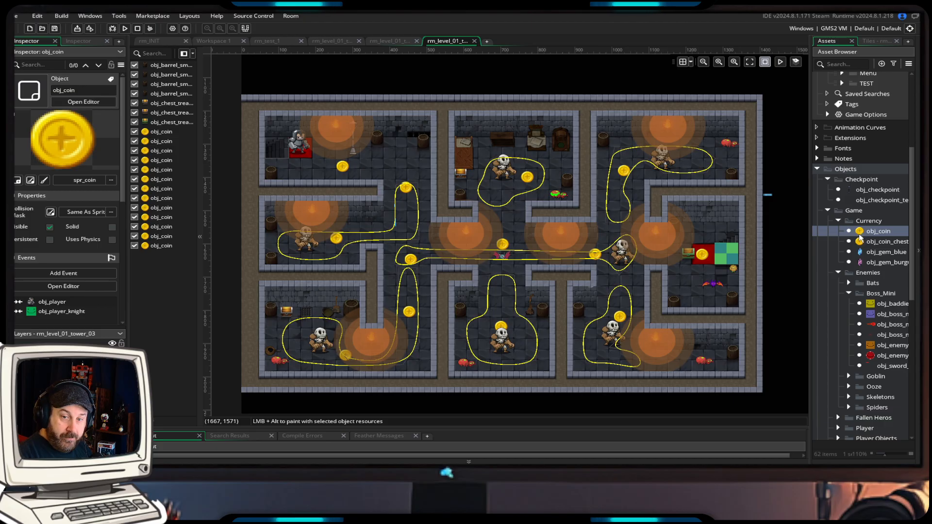
drag(862, 232, 688, 360)
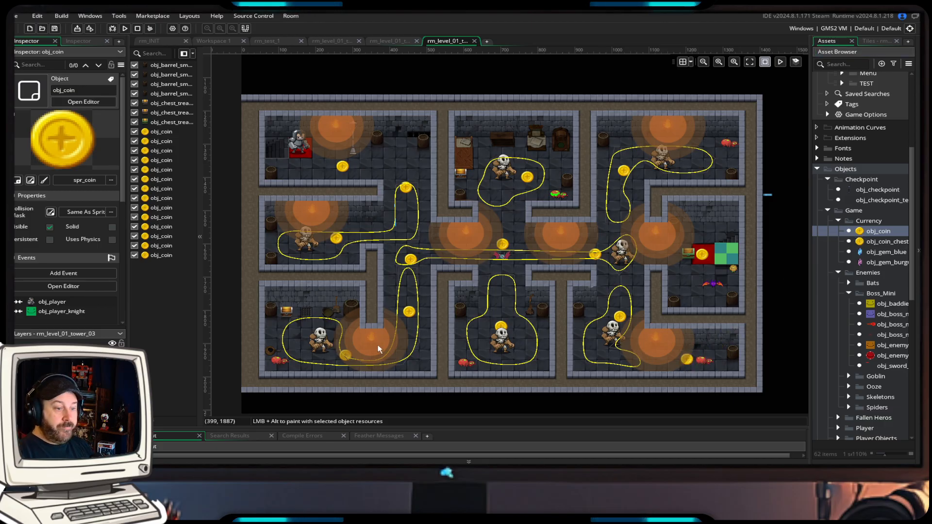
drag(862, 232, 286, 333)
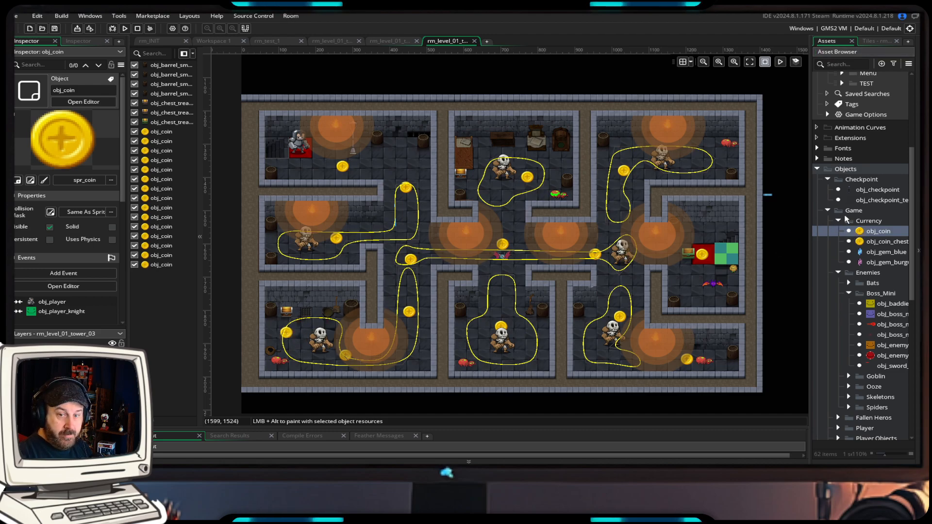
Add a second obj_coin to the northwest chamber, and in the upper middle and upper eastern chambers shift the existing coin south and add another near the skeleton
drag(863, 231, 382, 160)
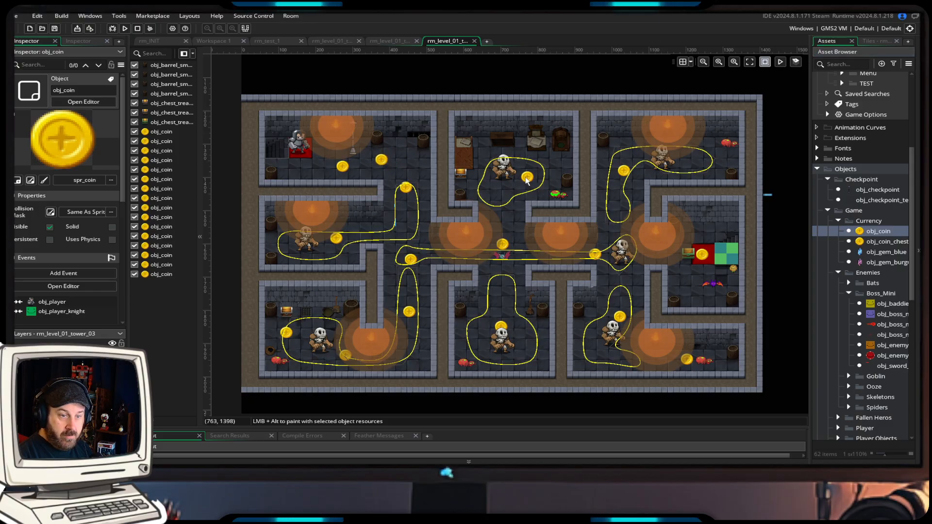
drag(527, 177, 499, 195)
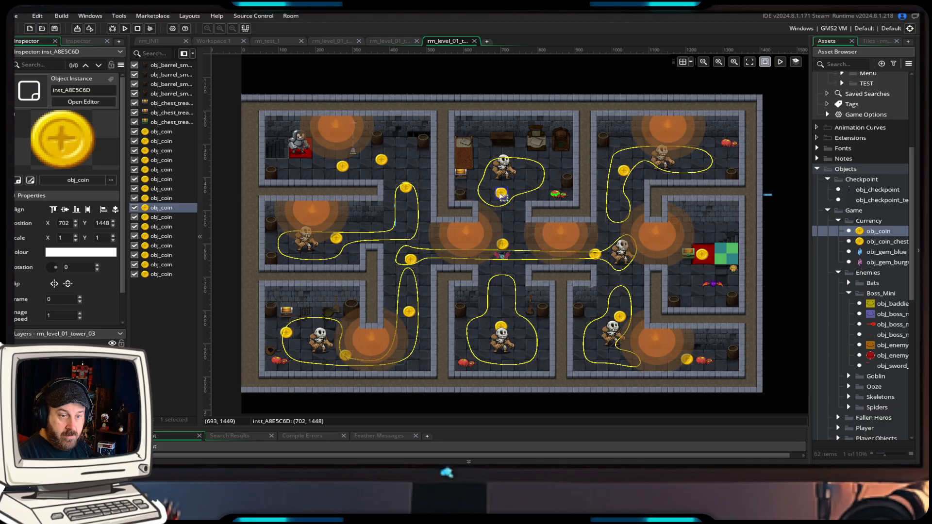
drag(861, 233, 537, 167)
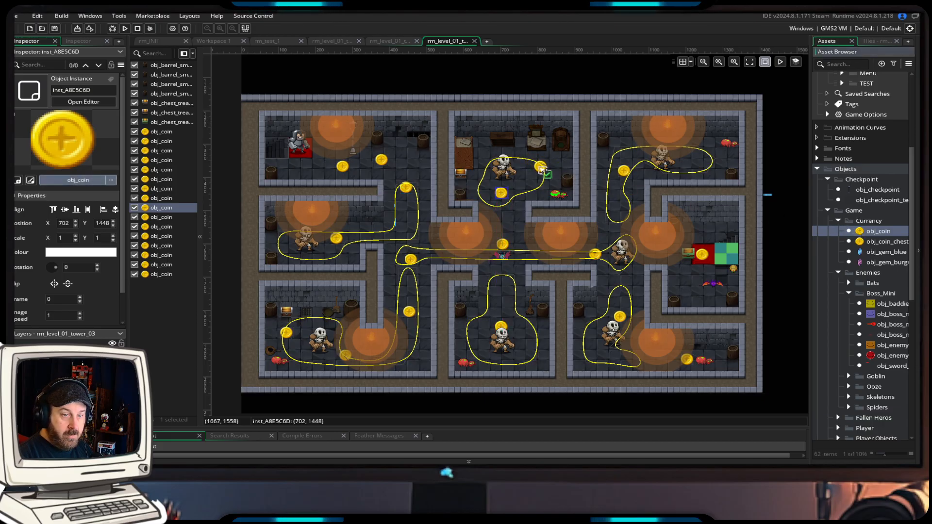
drag(625, 172, 621, 201)
drag(865, 233, 683, 155)
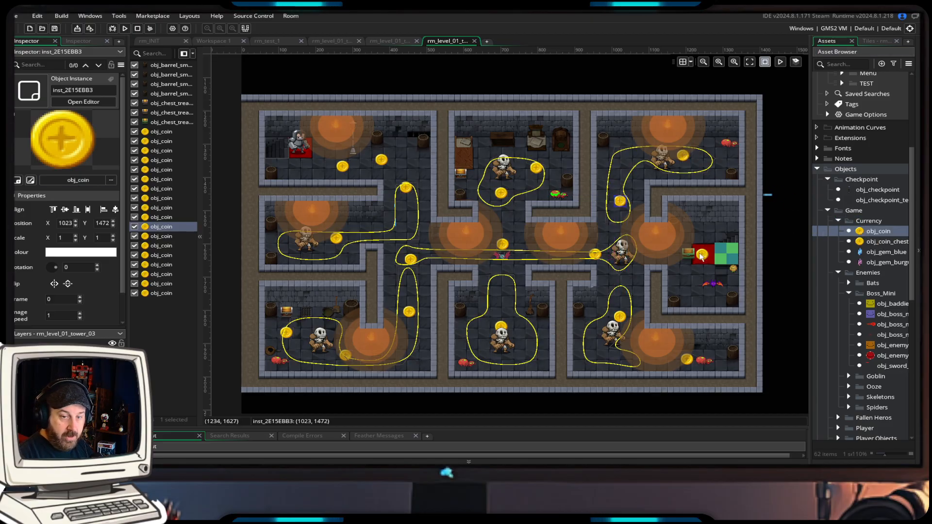
Move the exit carpet's coin just north of the carpet, add another obj_coin south of it beside the bat, and save the project
drag(702, 254, 698, 238)
drag(862, 237, 695, 284)
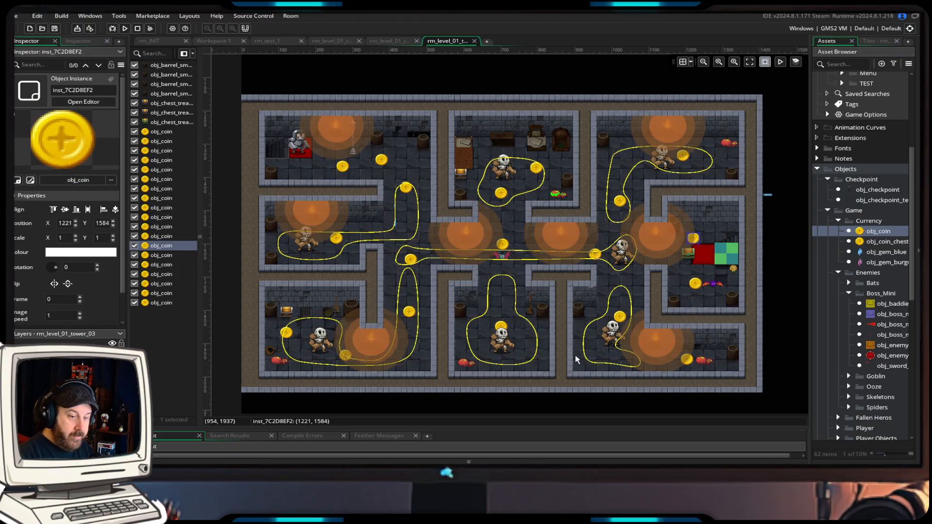
click(546, 348)
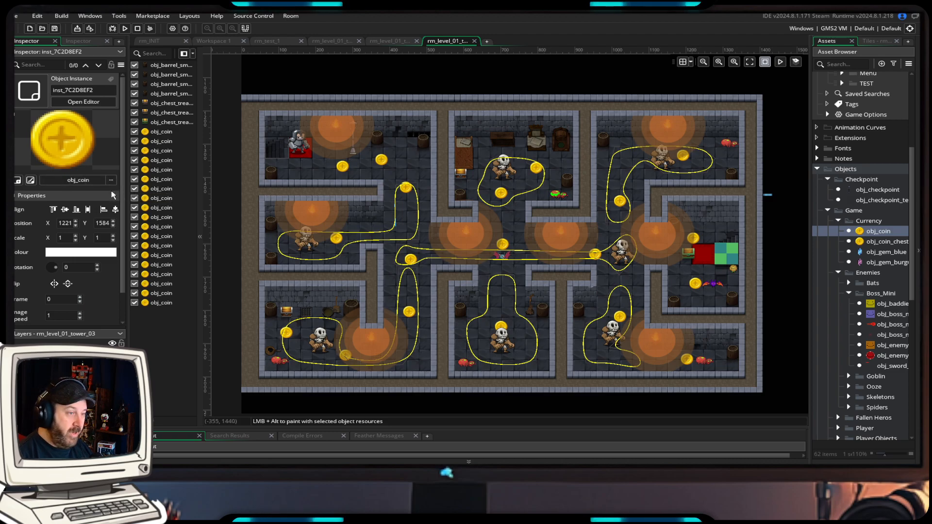
click(54, 28)
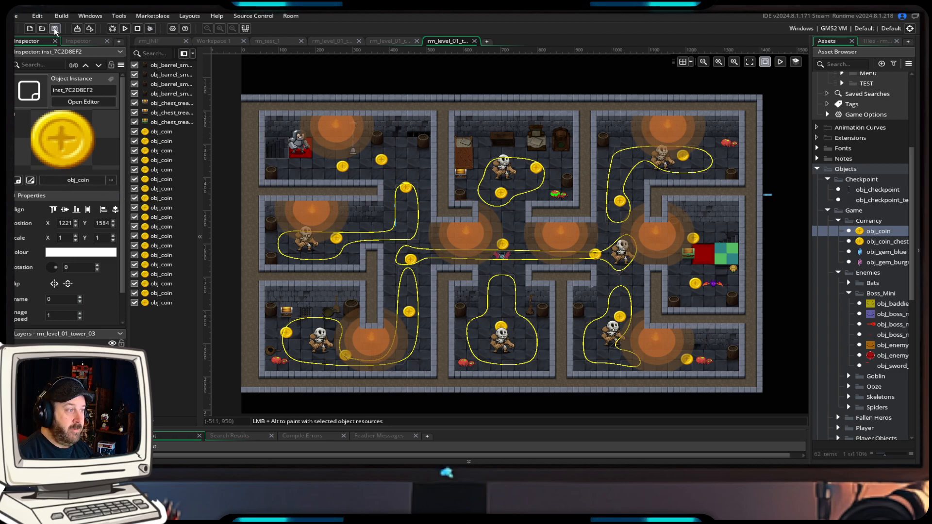